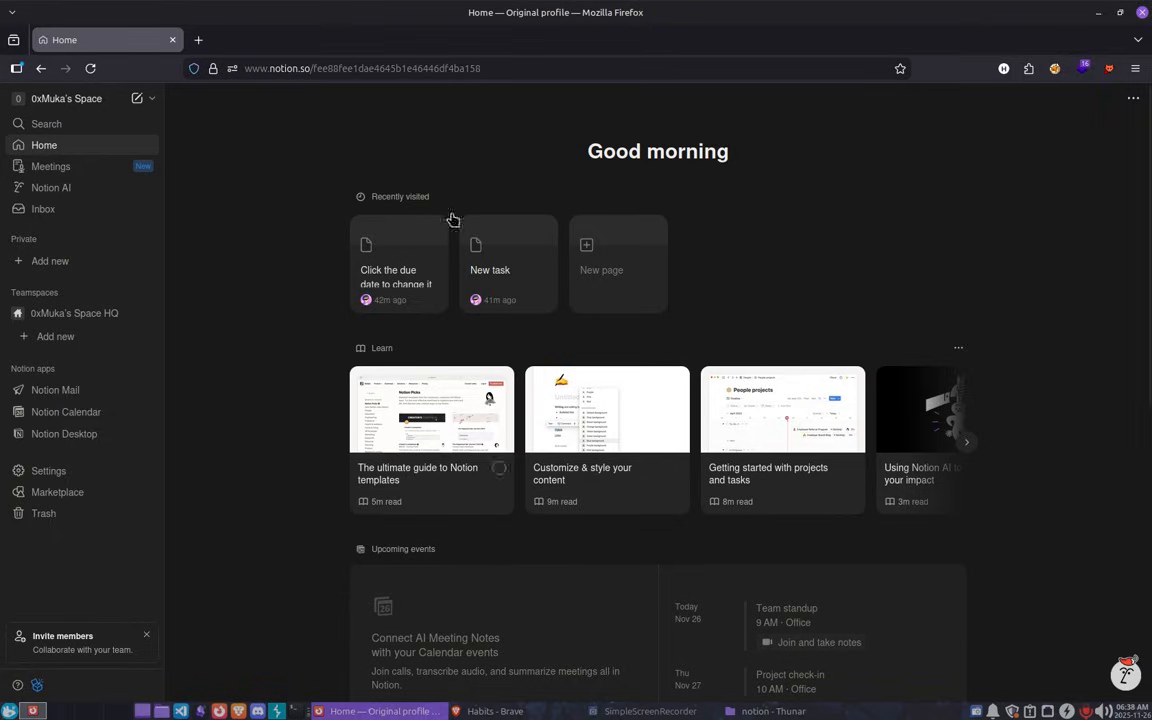
# Switch to Brave and examine the Life Style dashboard's Islamic, Personal and Growth areas against the Notion home in Firefox.
pyautogui.hotkey('alt', 'Tab')
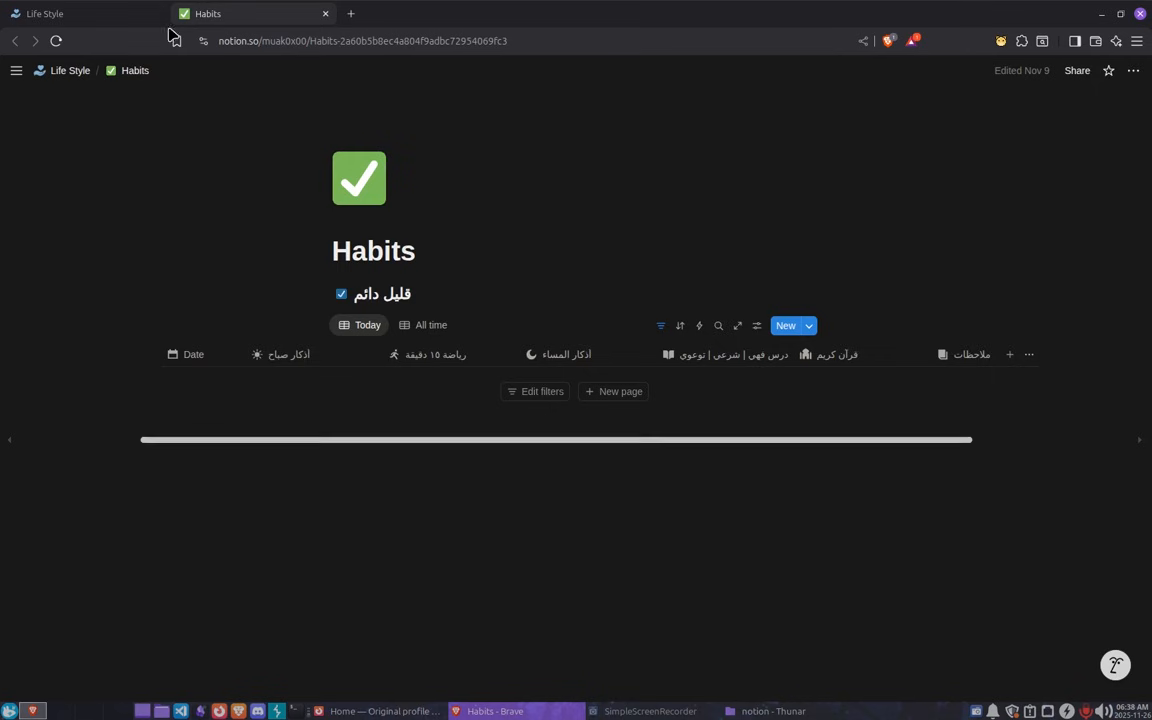
pyautogui.click(115, 10)
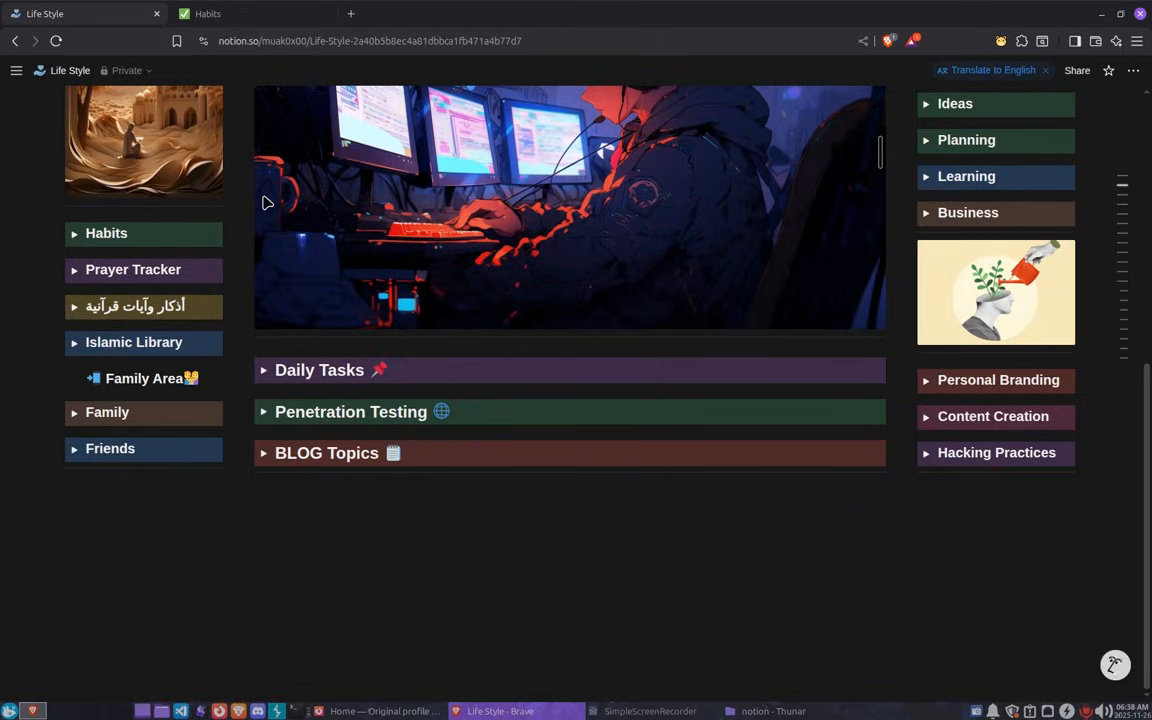
pyautogui.scroll(-2, 375, 275)
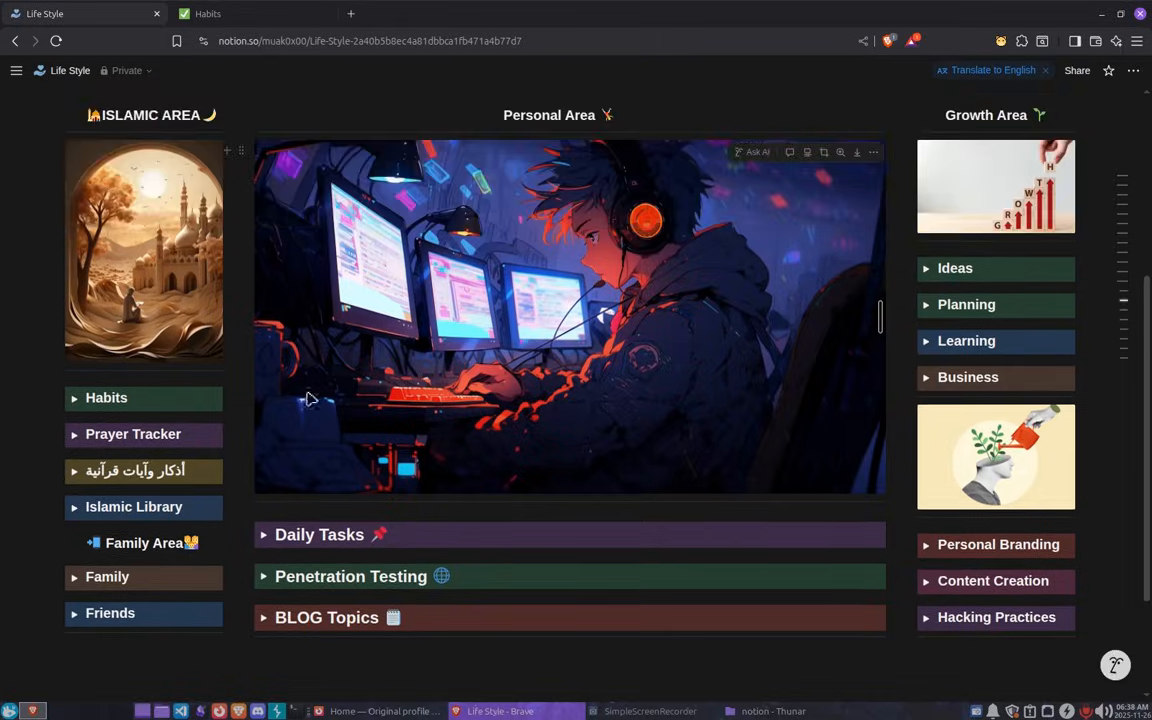
pyautogui.hotkey('alt', 'Tab')
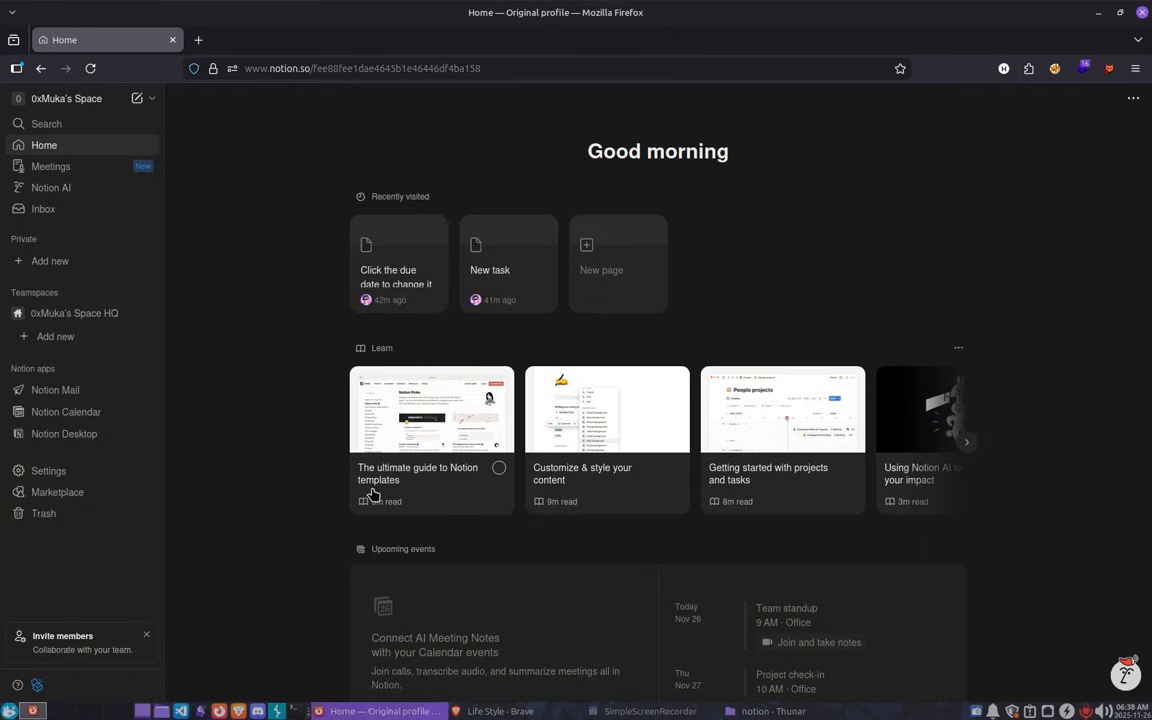
pyautogui.hotkey('alt', 'Tab')
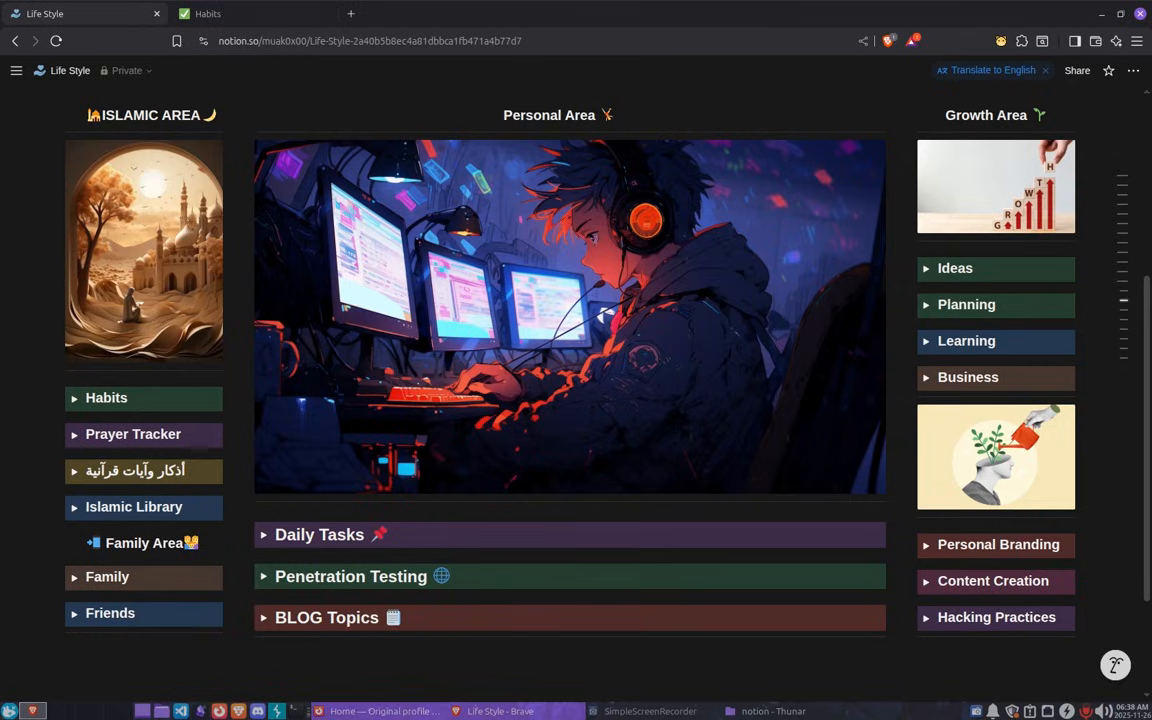
pyautogui.click(263, 540)
pyautogui.click(263, 540)
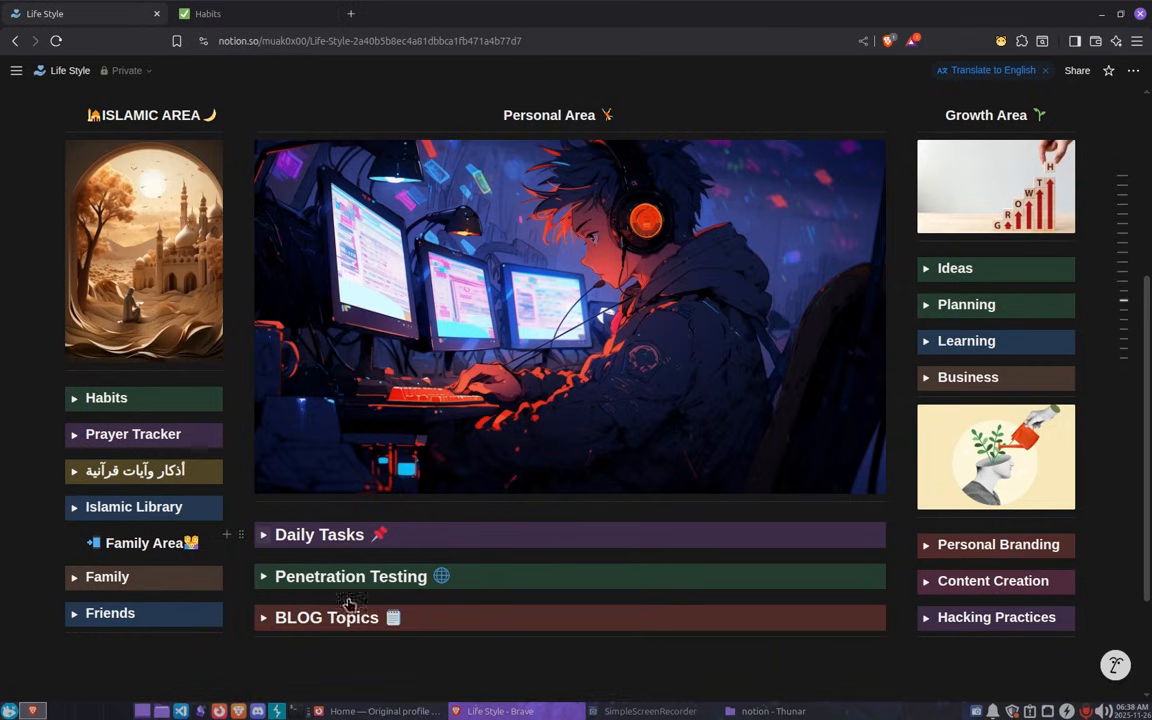
# Switch to the Notion workspace in Firefox and start adding a new page to the Private section.
pyautogui.click(426, 712)
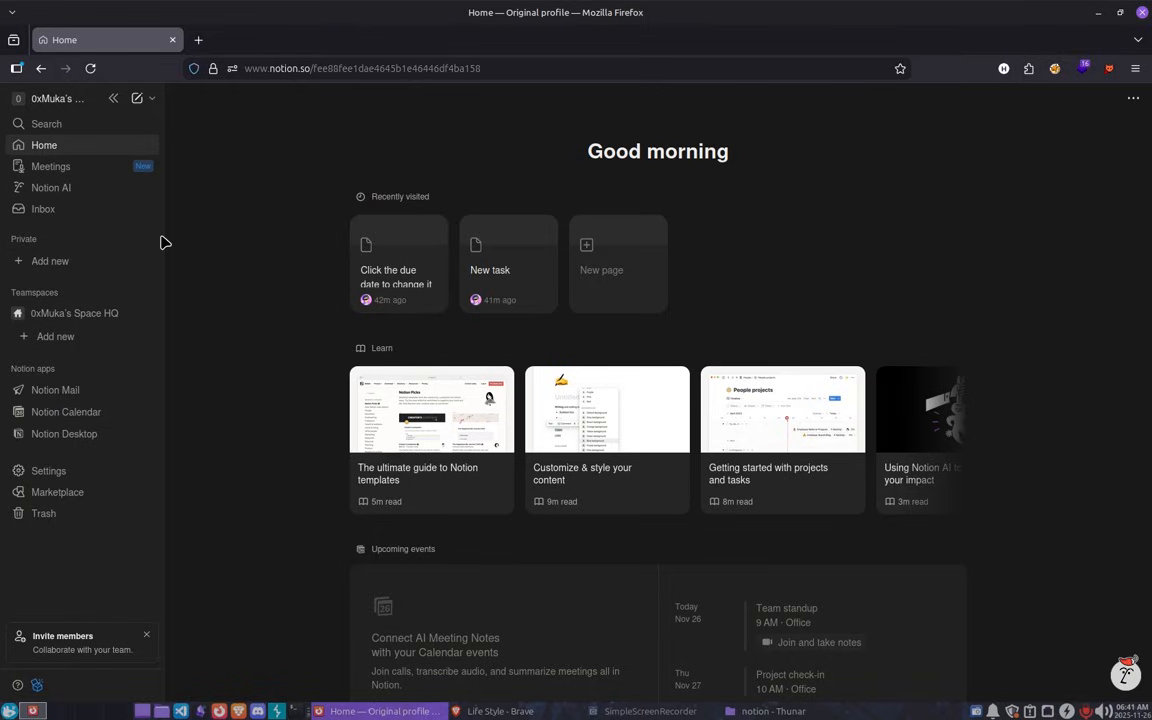
pyautogui.click(68, 263)
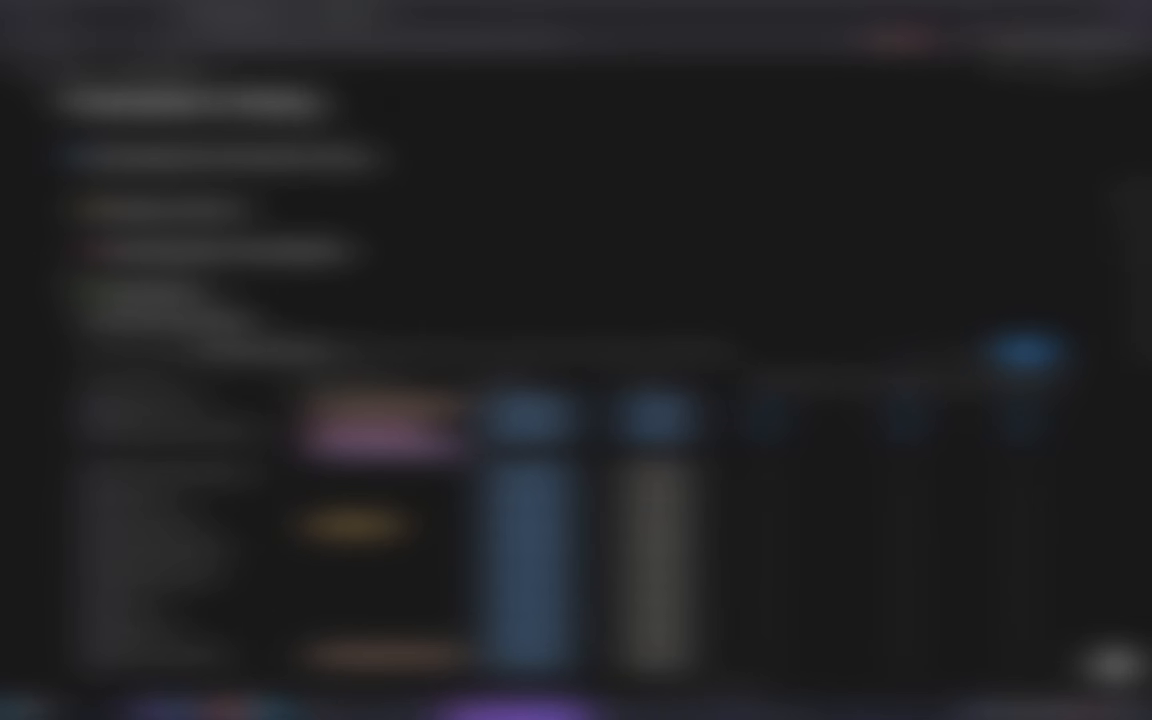
# Expand Progress Checker and Web Application Vulnerabilities on the Penetration Testing page in Brave and review their progress tables.
pyautogui.click(73, 291)
pyautogui.click(75, 252)
pyautogui.click(73, 208)
pyautogui.scroll(-1, 433, 370)
pyautogui.scroll(-4, 433, 370)
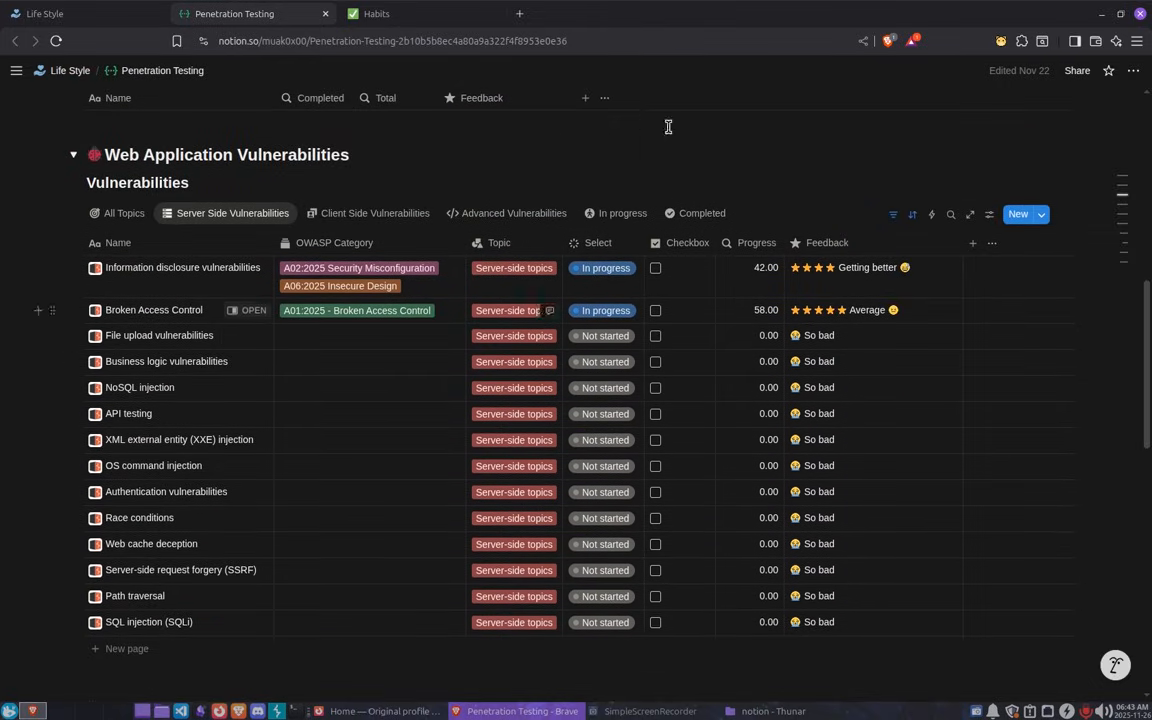
pyautogui.scroll(2, 463, 253)
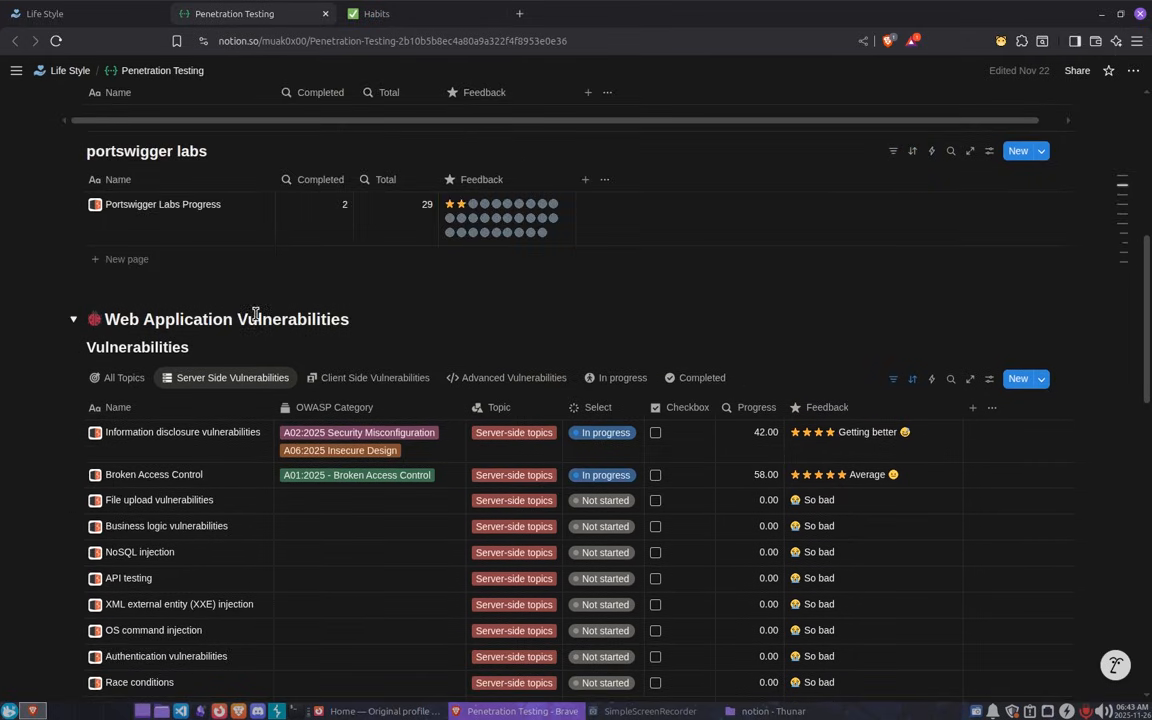
pyautogui.scroll(2, 300, 330)
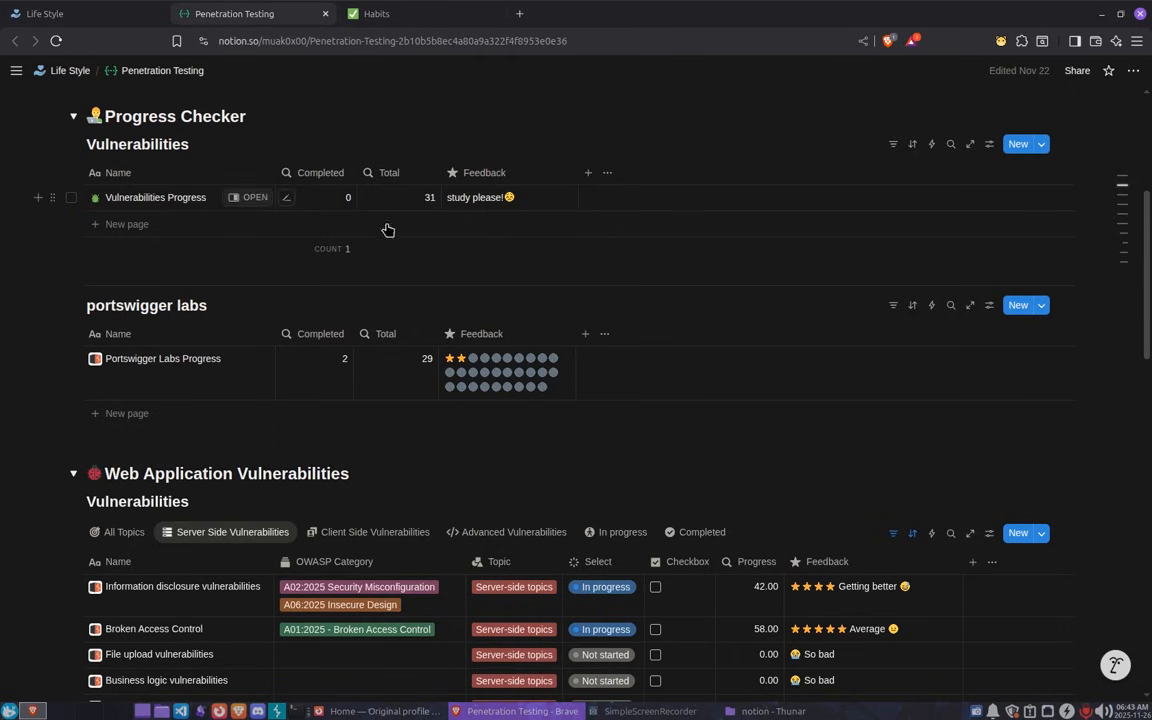
pyautogui.scroll(-1, 458, 368)
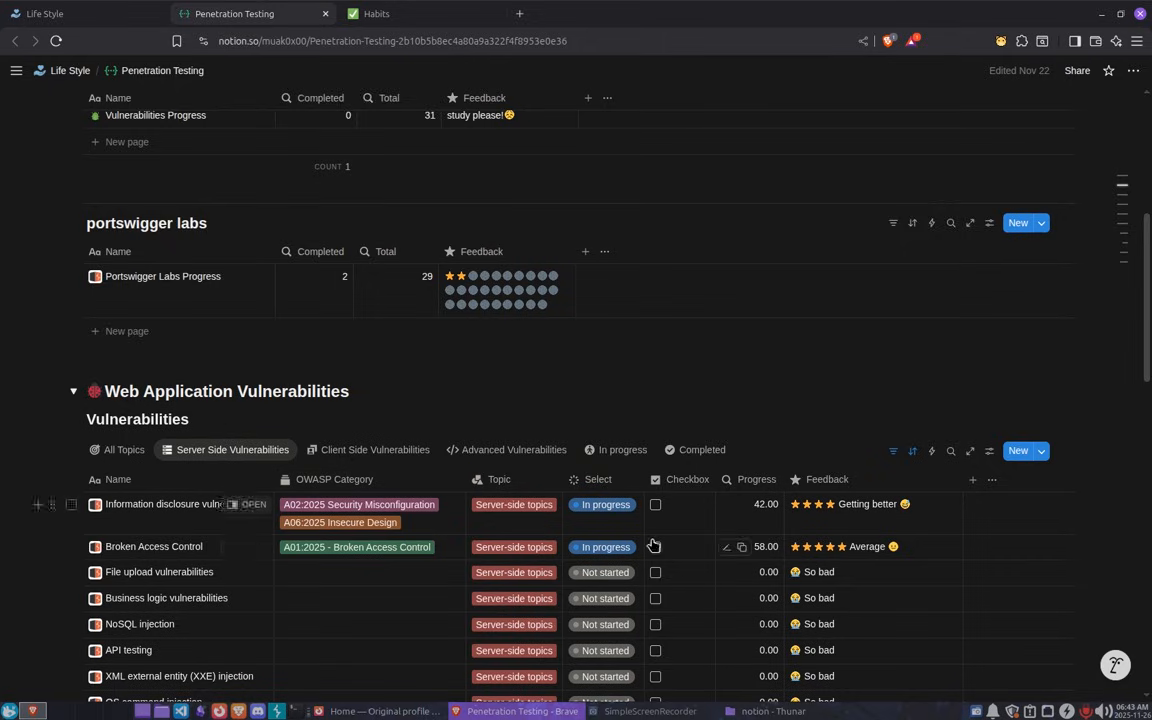
pyautogui.scroll(1, 616, 445)
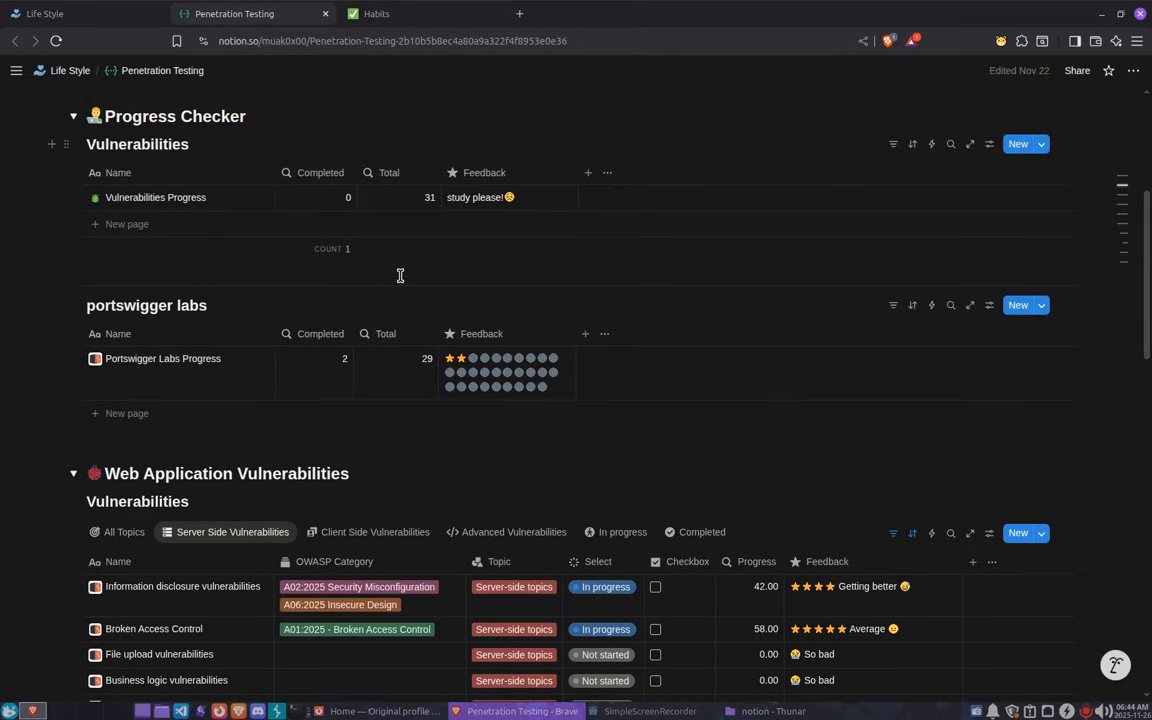
# Tick the checkboxes of Information disclosure vulnerabilities and Broken Access Control to try the progress tracker, and clear both again.
pyautogui.click(656, 589)
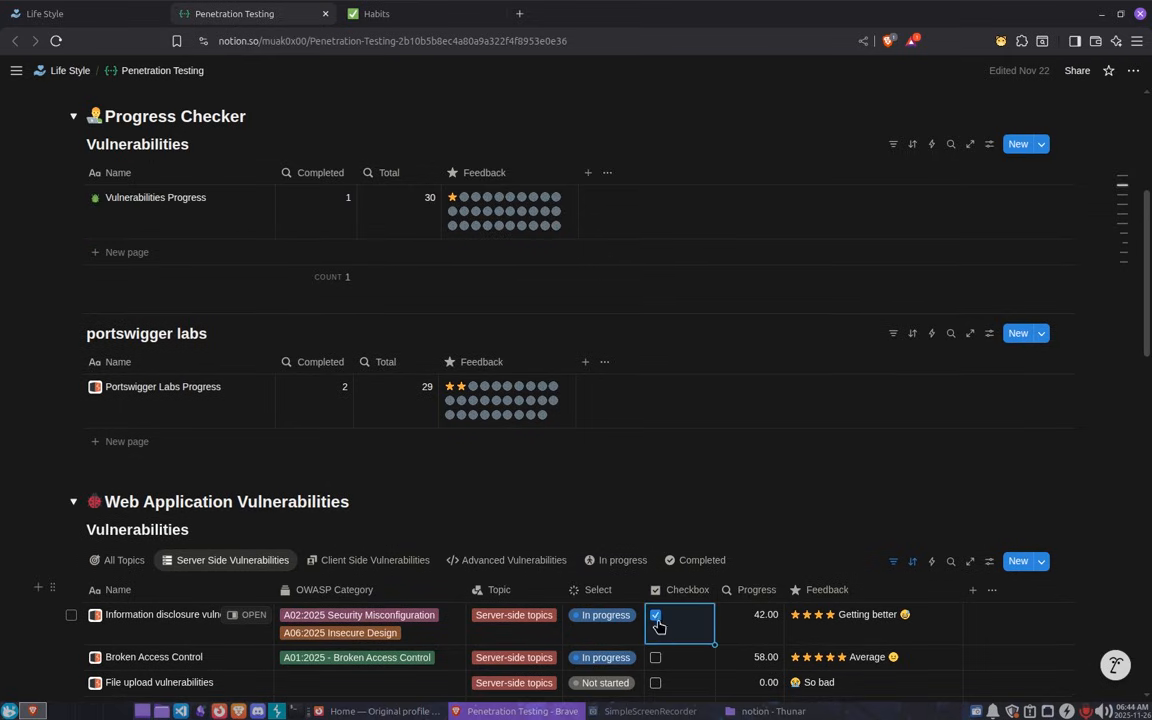
pyautogui.click(655, 660)
pyautogui.scroll(-1, 486, 244)
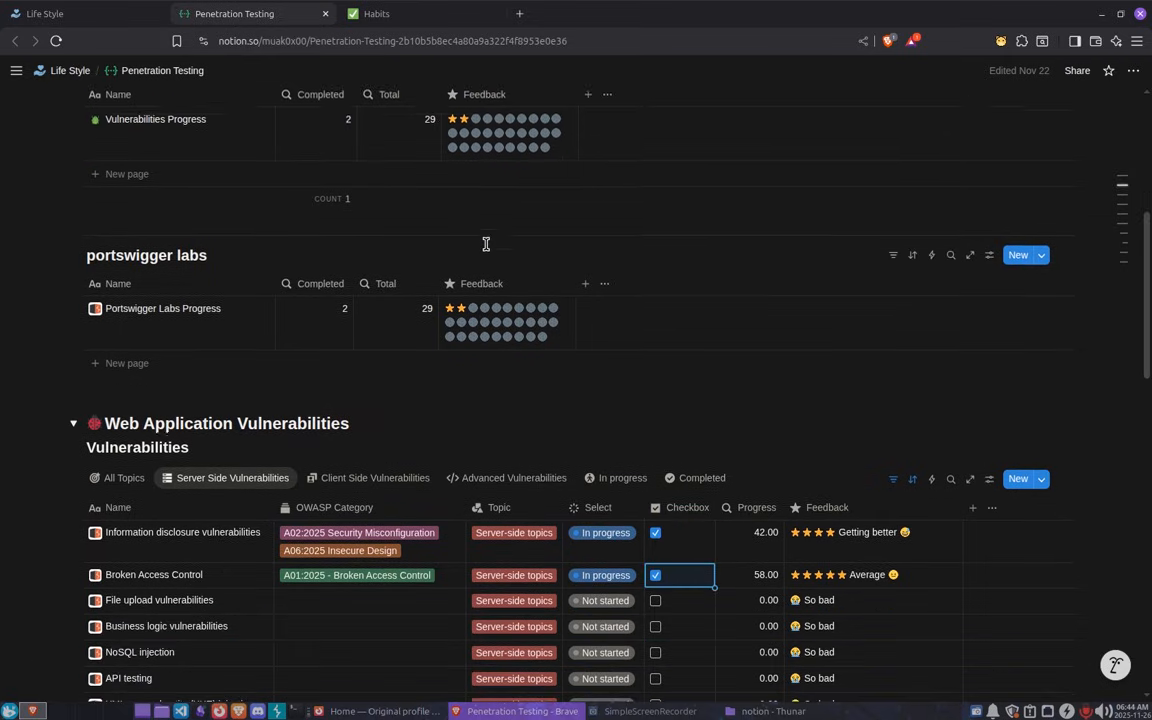
pyautogui.click(657, 575)
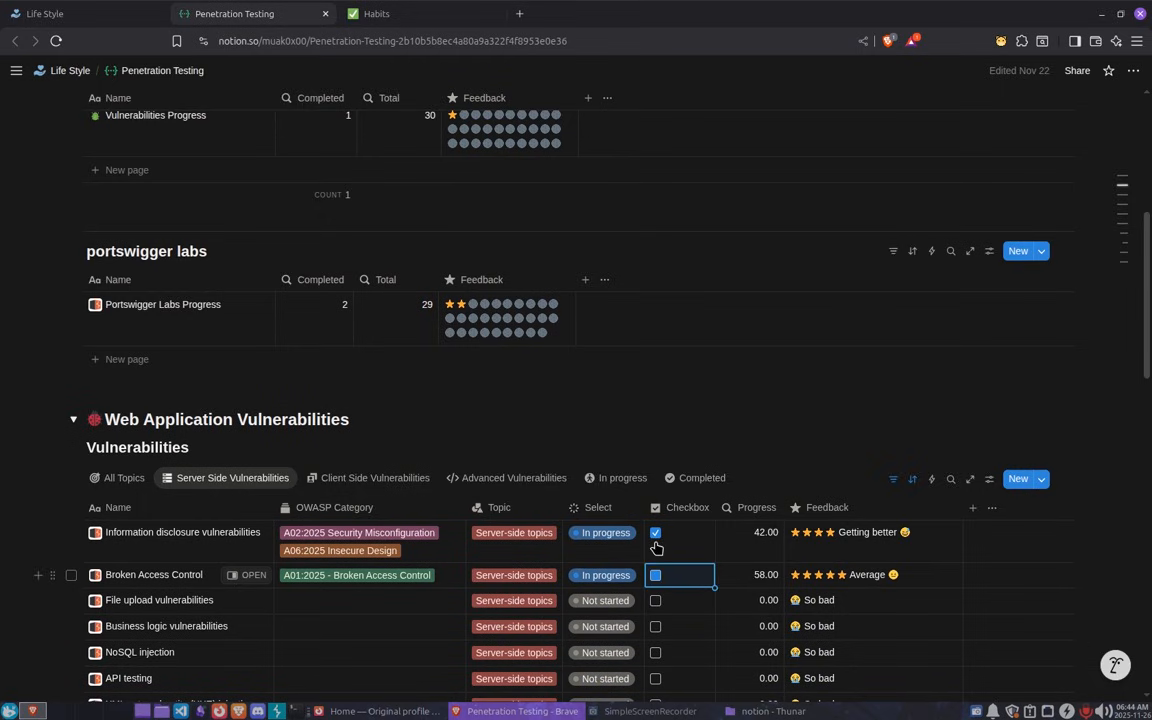
pyautogui.click(657, 545)
pyautogui.scroll(-1, 263, 443)
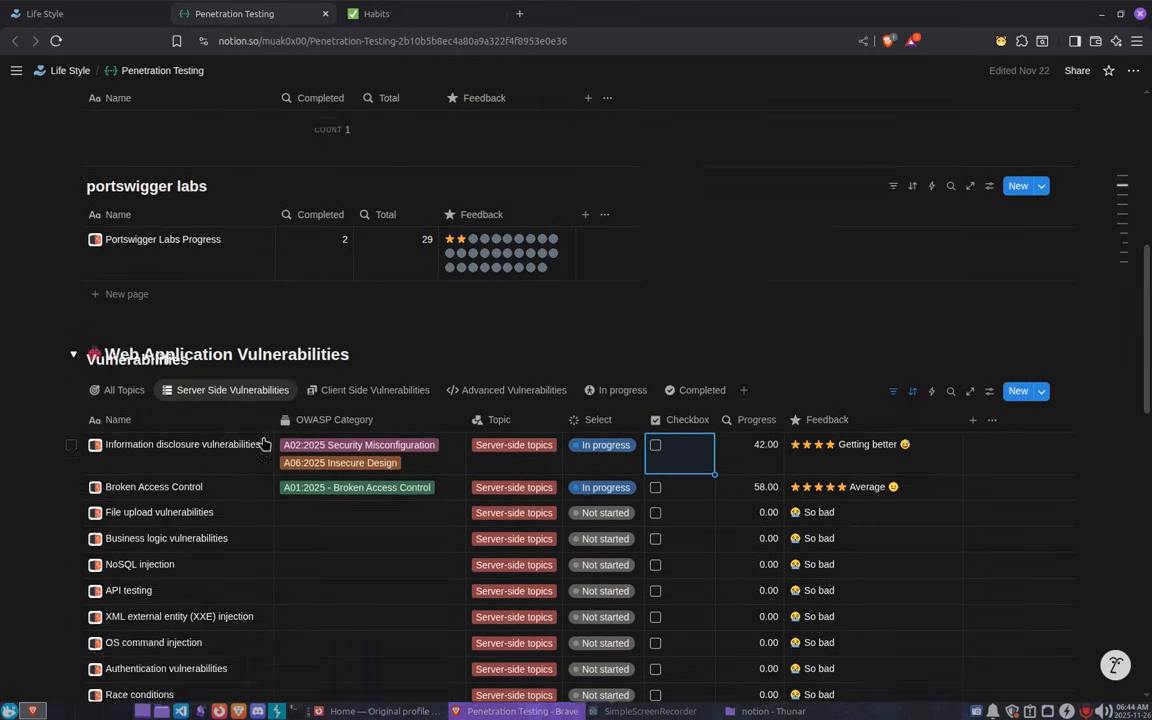
pyautogui.scroll(-2, 263, 443)
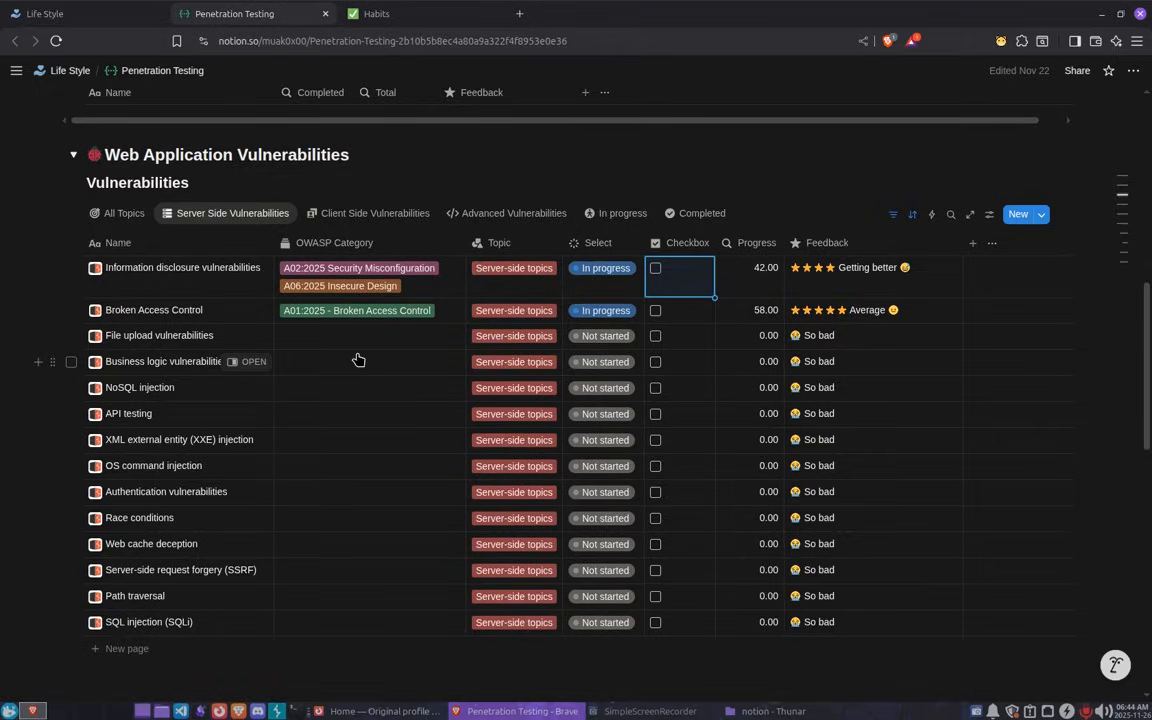
# Switch to Firefox and create an empty private page titled "Home Page".
pyautogui.click(385, 711)
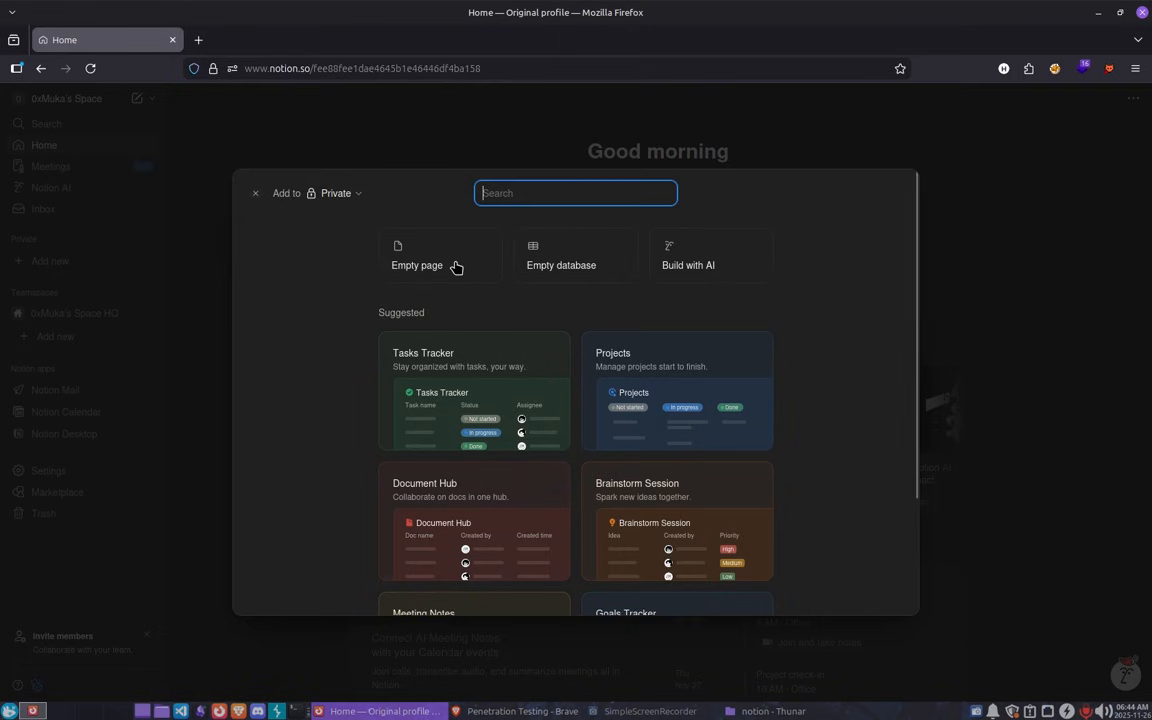
pyautogui.click(395, 264)
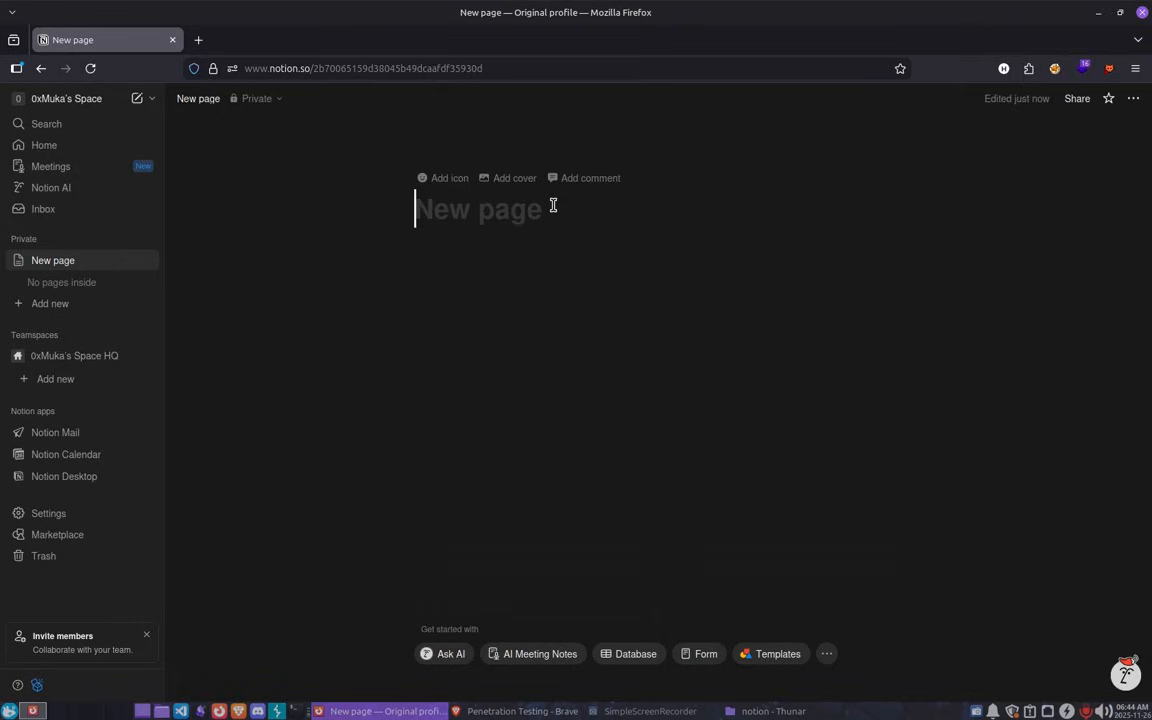
pyautogui.write('Home')
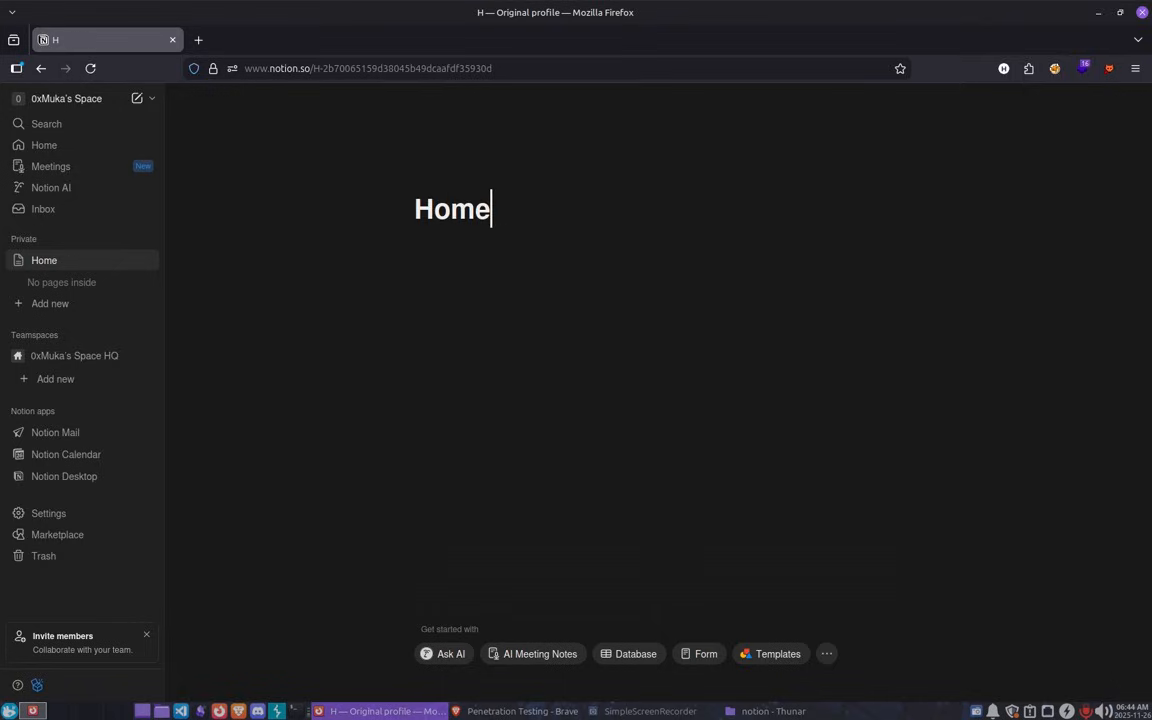
pyautogui.write(' Page')
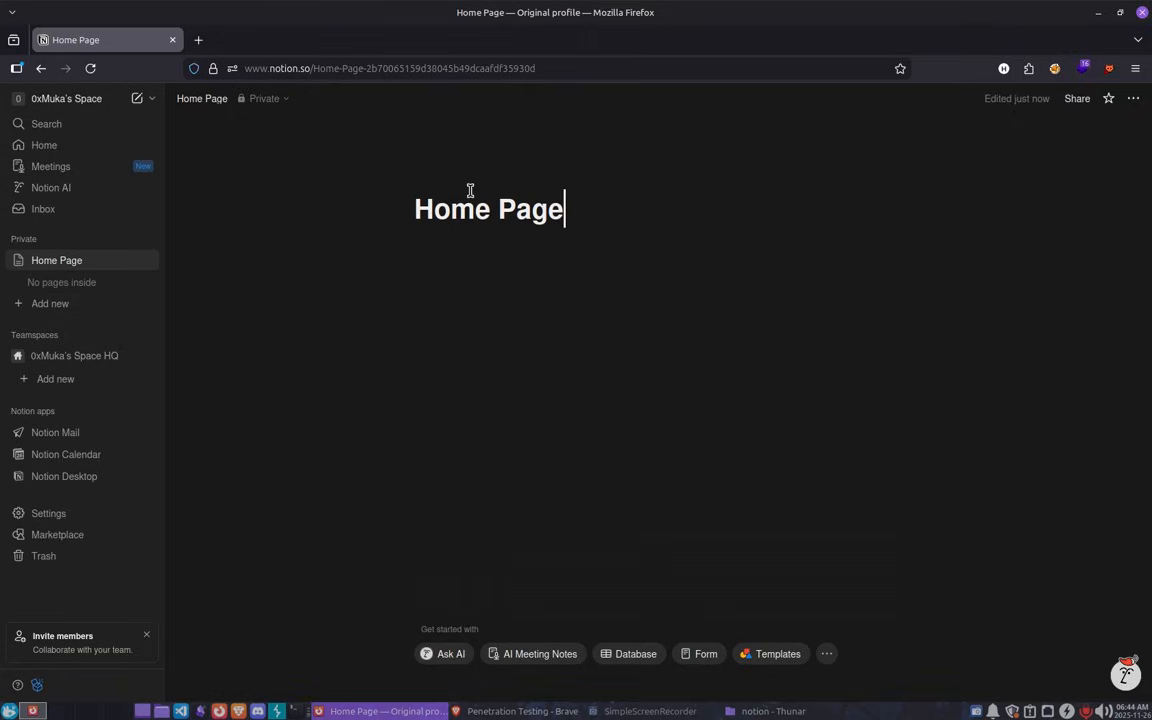
# Add an icon to the Home Page and bring up the option for uploading a custom image.
pyautogui.moveTo(470, 185)
pyautogui.click(447, 190)
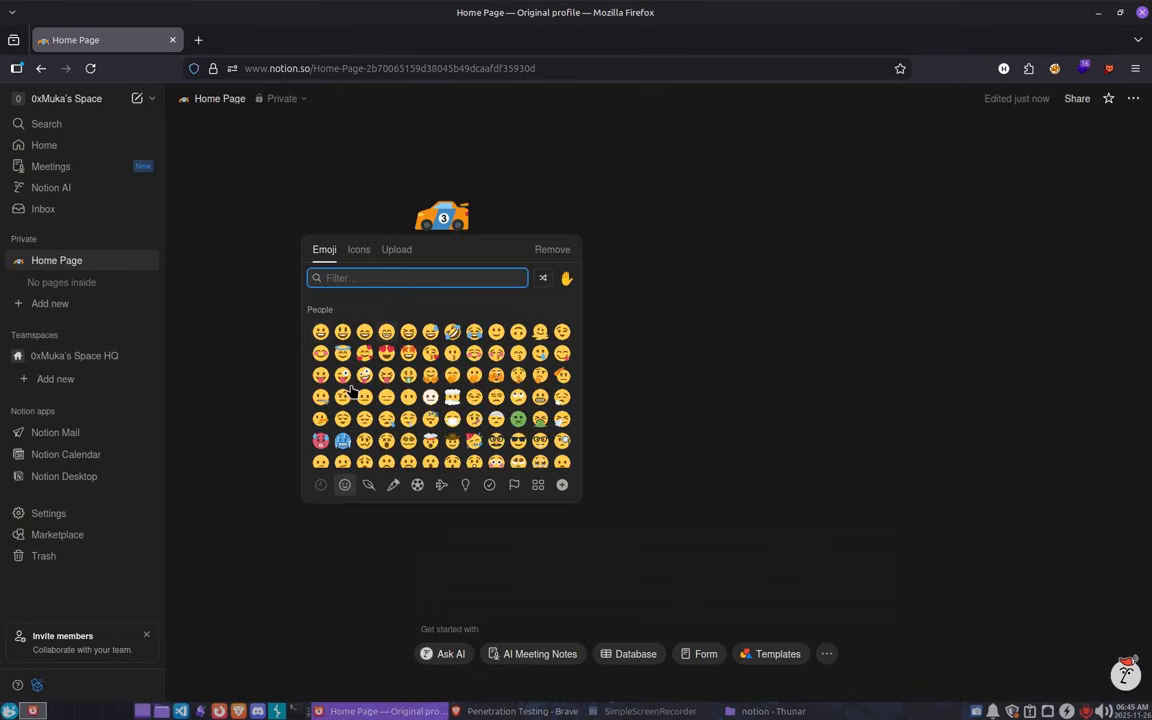
pyautogui.click(357, 256)
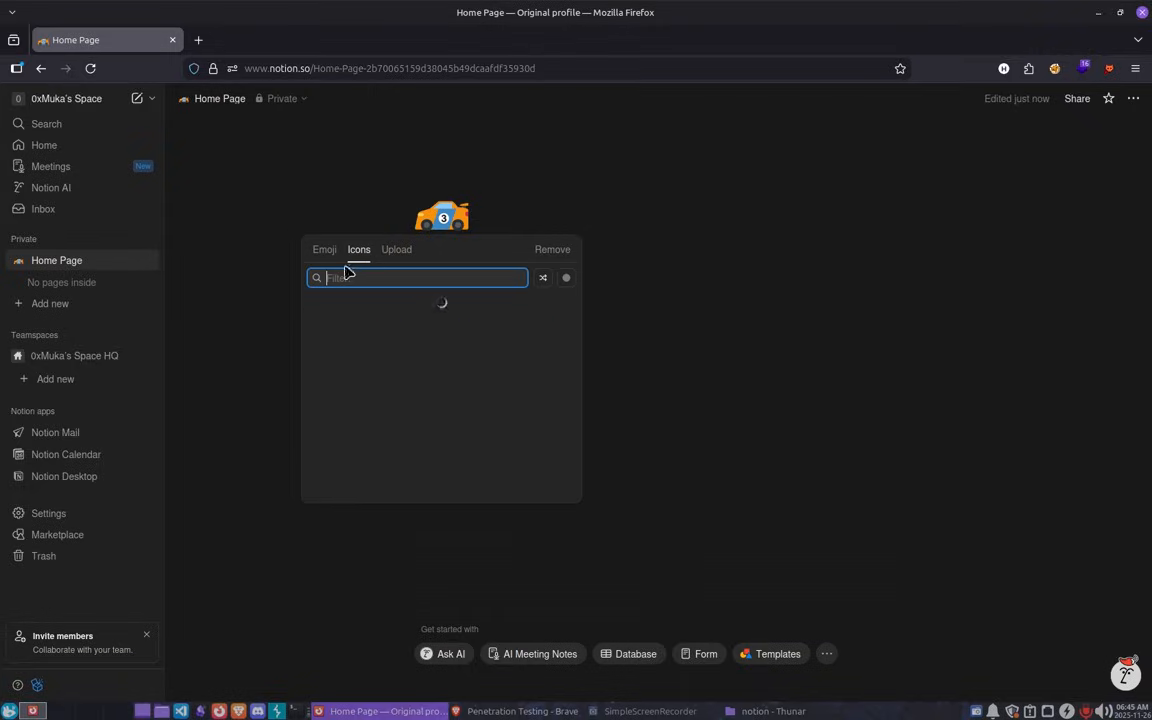
pyautogui.click(412, 257)
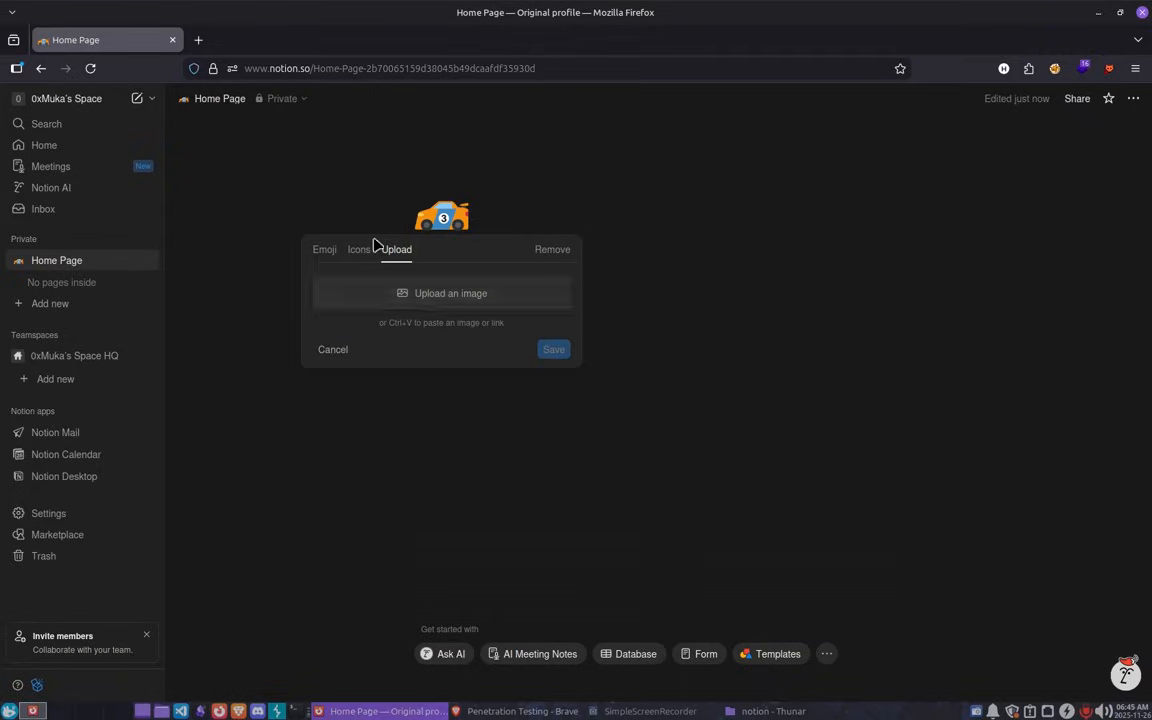
# Search Google Images for "home icon" in a new browser tab and copy the white house on a blue circle.
pyautogui.click(198, 40)
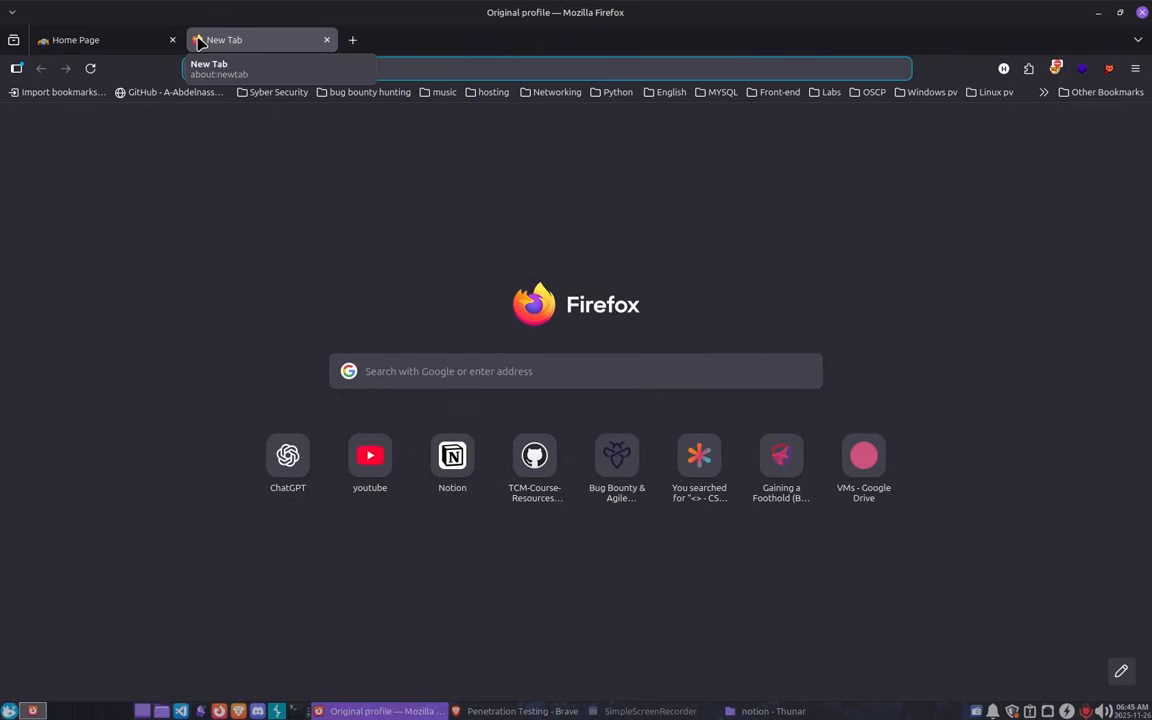
pyautogui.write('home icon')
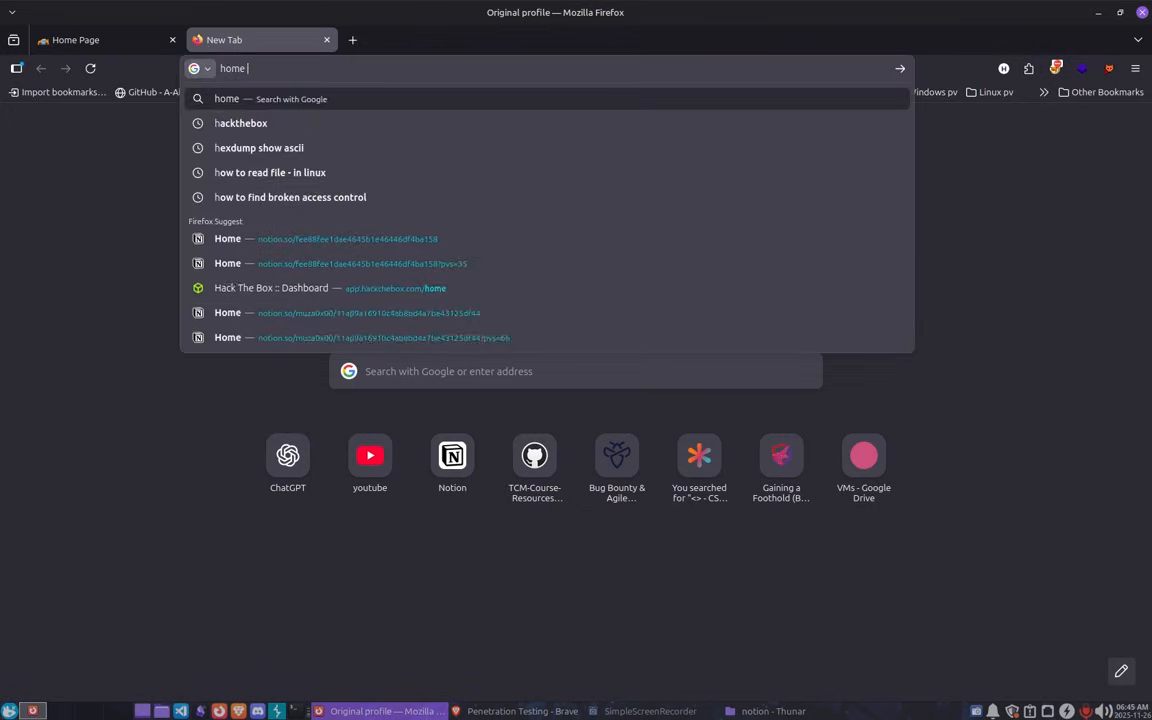
pyautogui.press('Return')
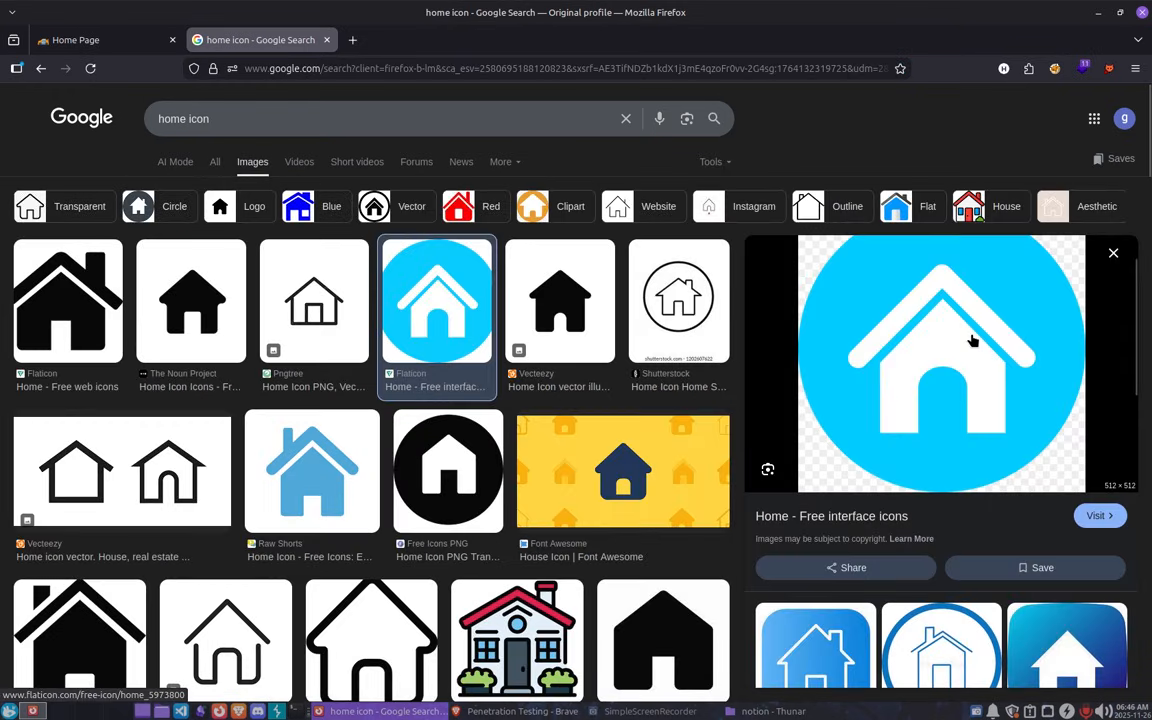
pyautogui.scroll(-1, 972, 337)
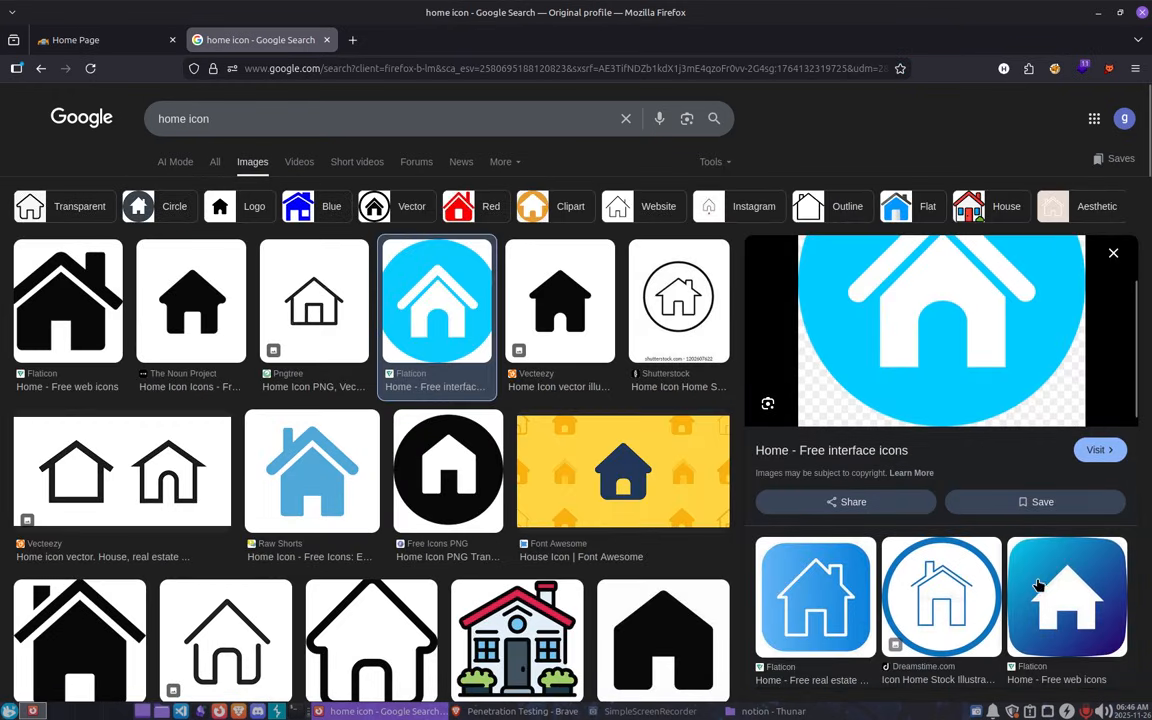
pyautogui.rightClick(942, 284)
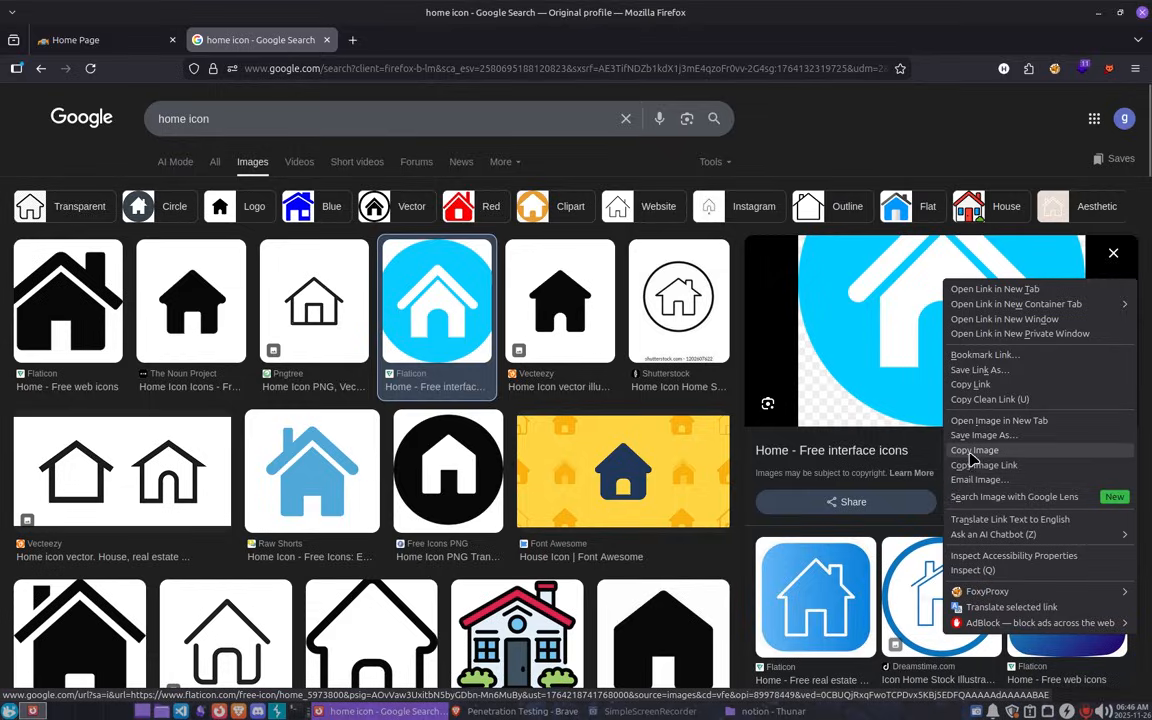
pyautogui.click(972, 451)
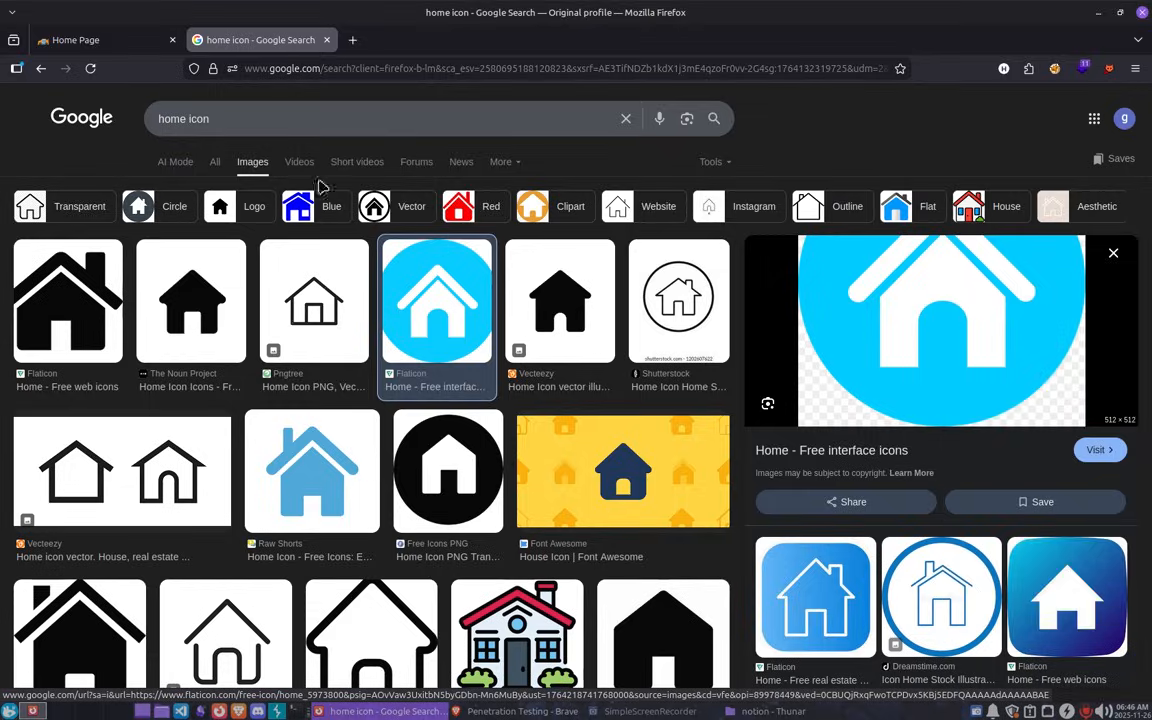
# Paste the copied house image as the Home Page icon and save it to the workspace emoji library as "home-icon".
pyautogui.click(104, 42)
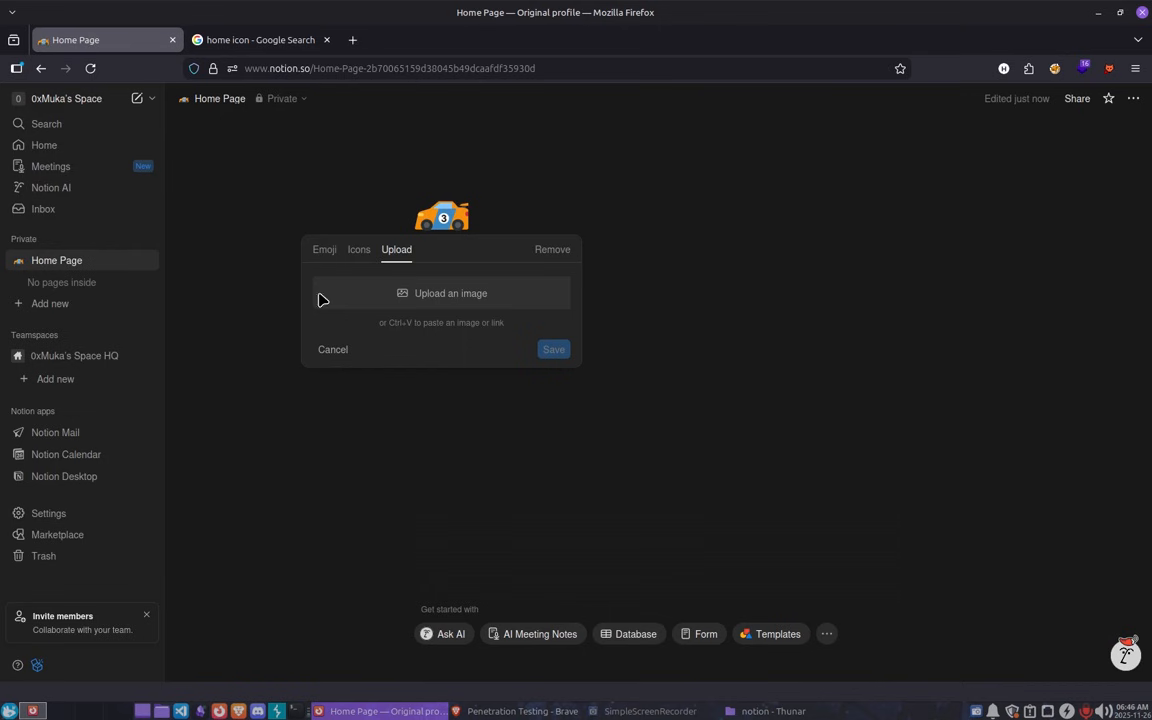
pyautogui.hotkey('ctrl', 'v')
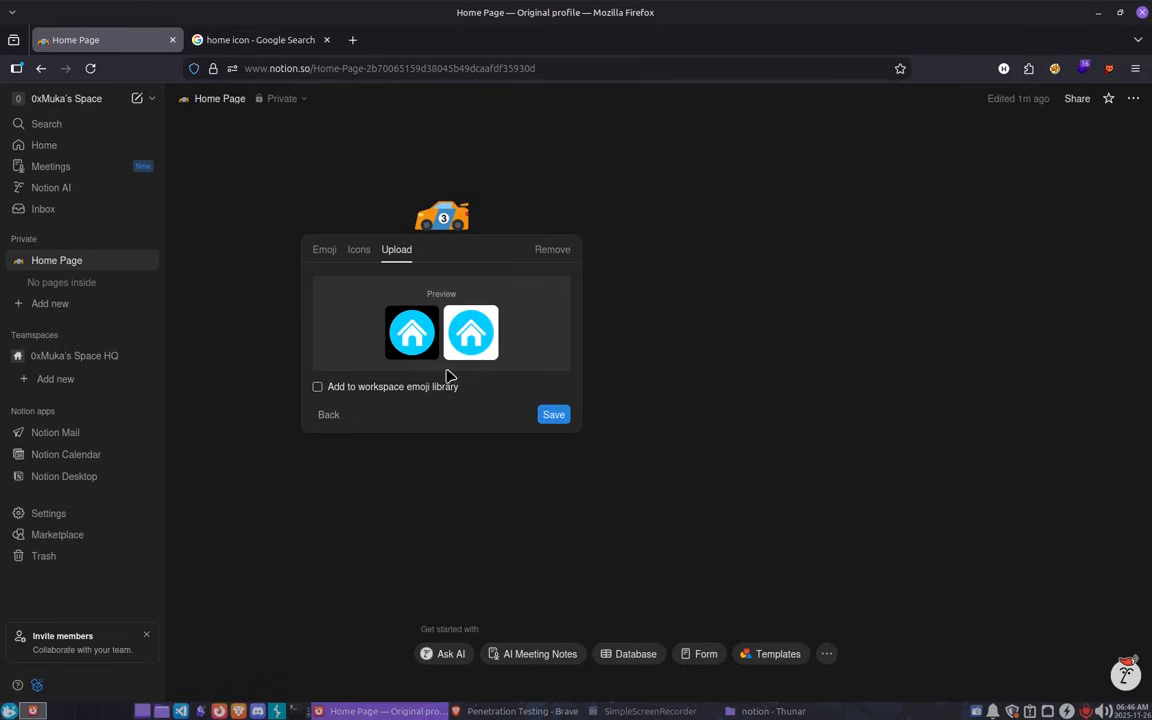
pyautogui.click(363, 391)
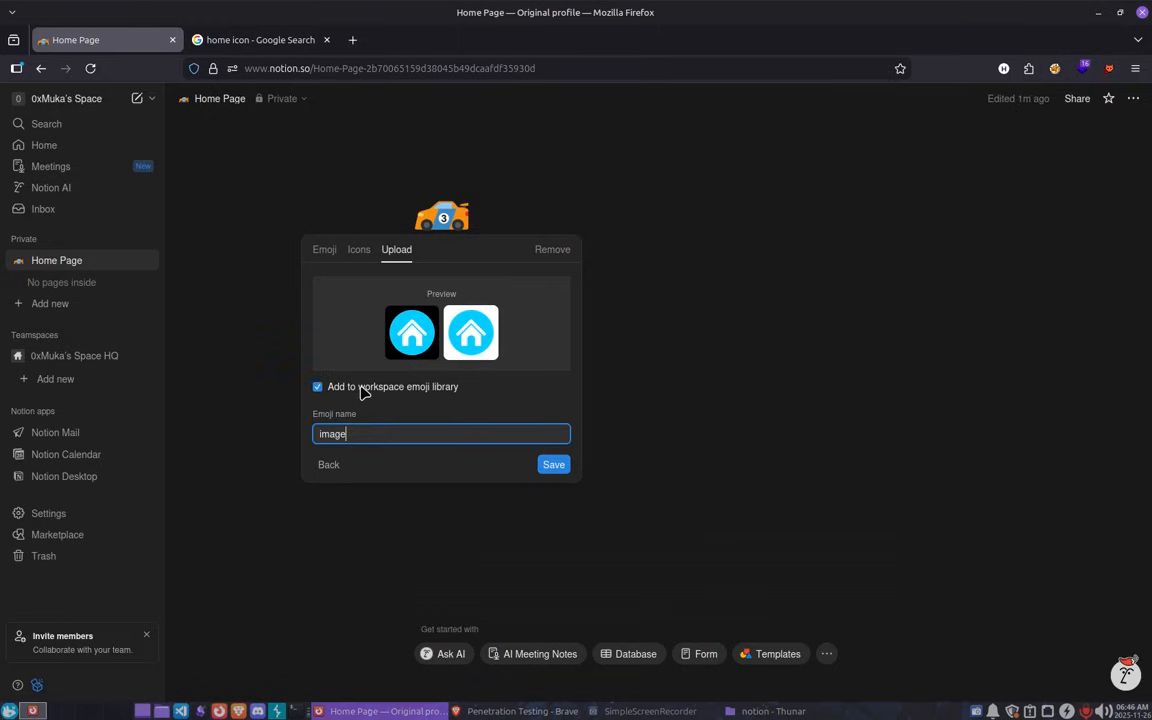
pyautogui.hotkey('ctrl', 'a')
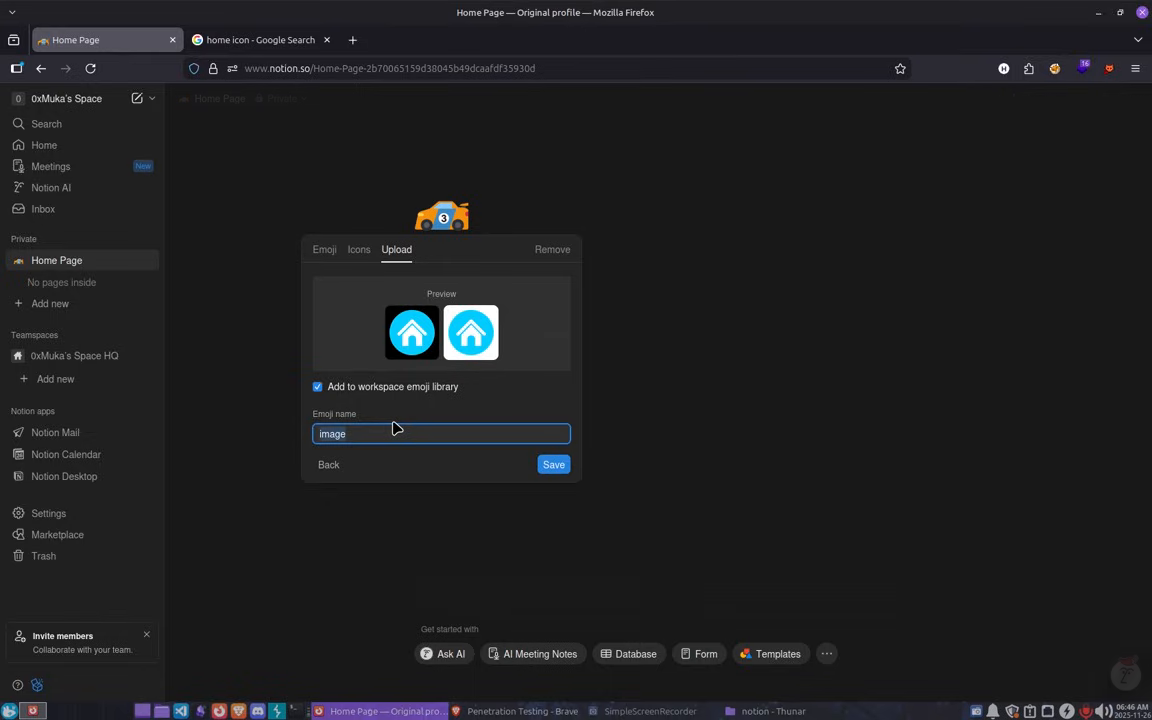
pyautogui.write('home-icon')
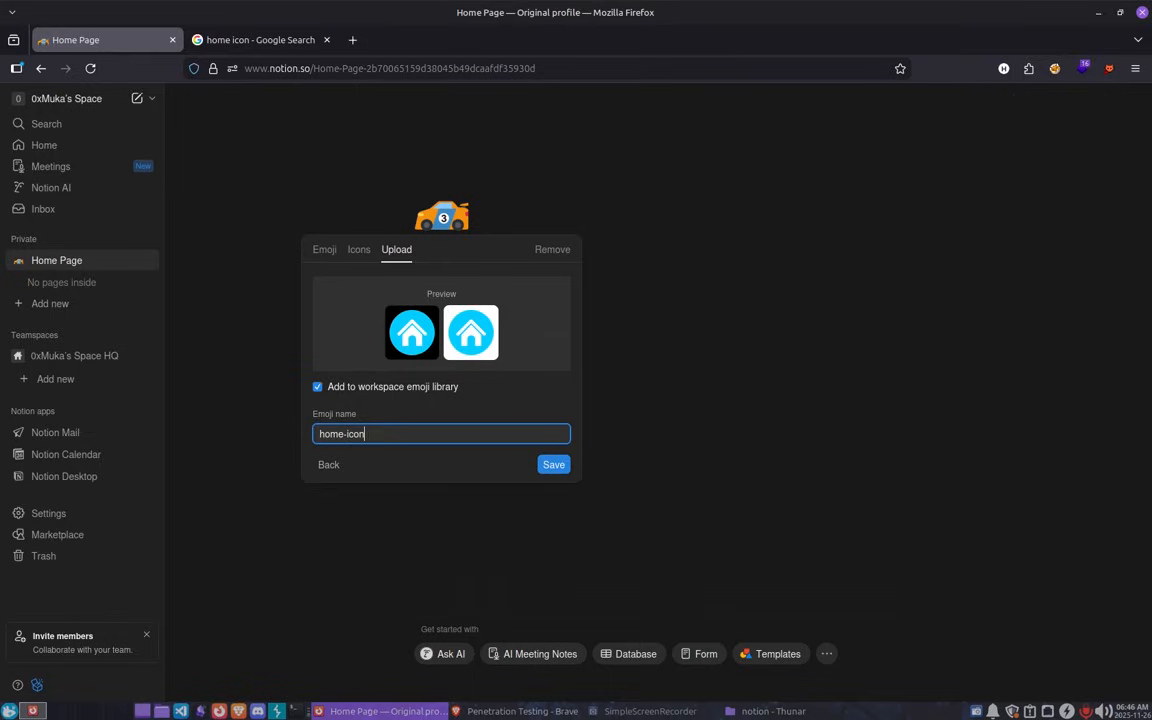
pyautogui.click(553, 464)
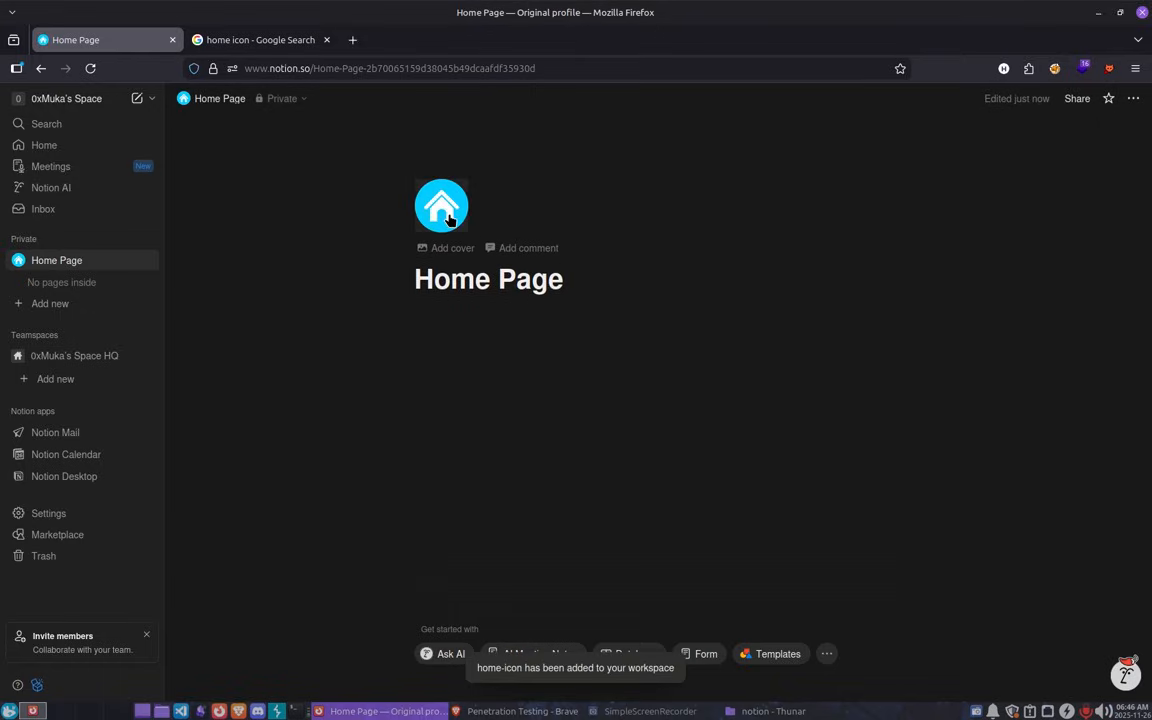
# Change the Home Page icon to the green version of the built-in house-on-water icon, found by filtering for "home".
pyautogui.click(441, 206)
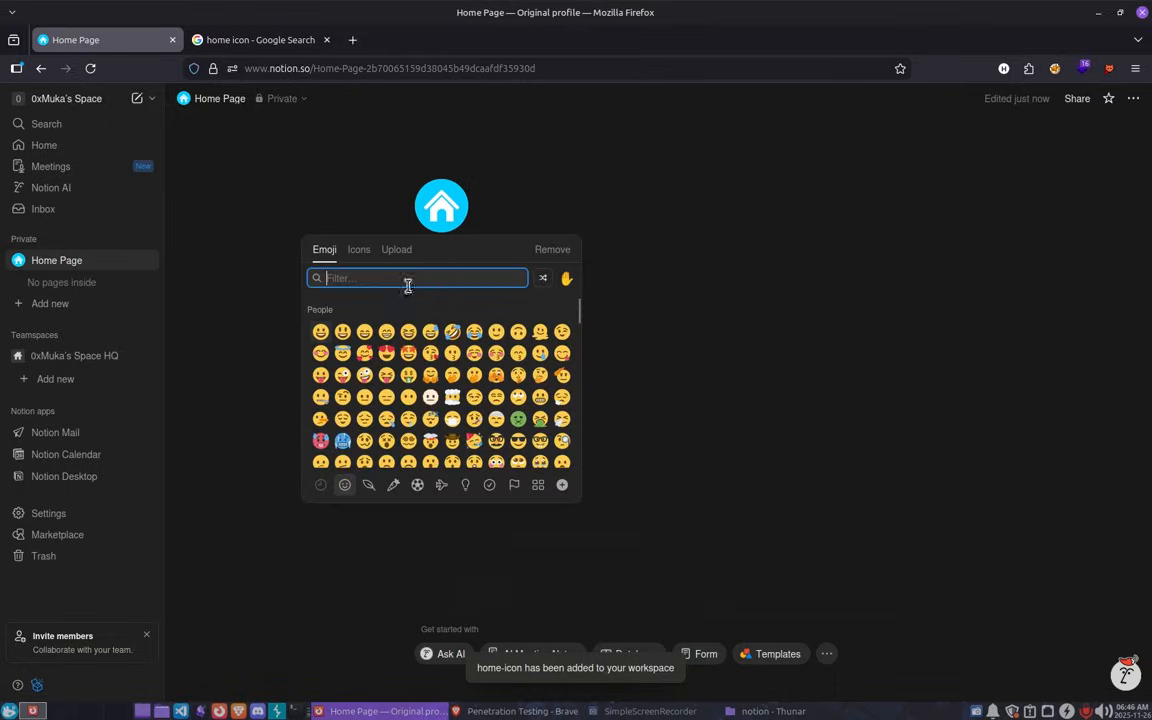
pyautogui.click(360, 251)
pyautogui.write('j')
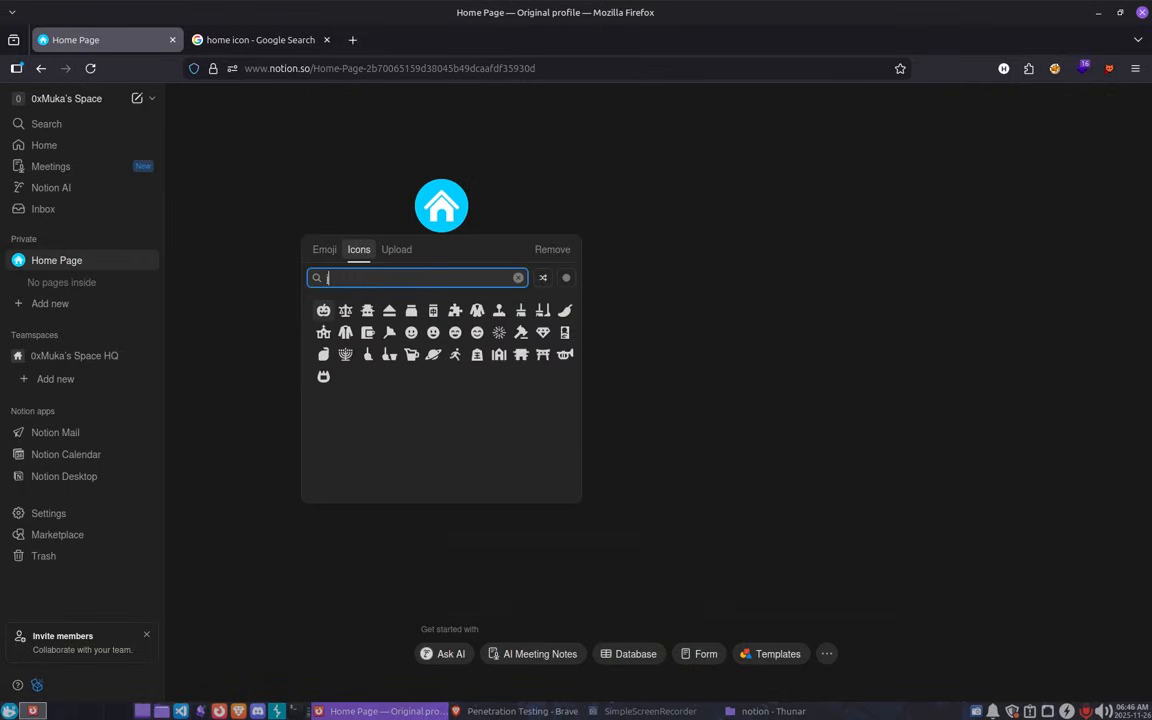
pyautogui.press('BackSpace')
pyautogui.write('home')
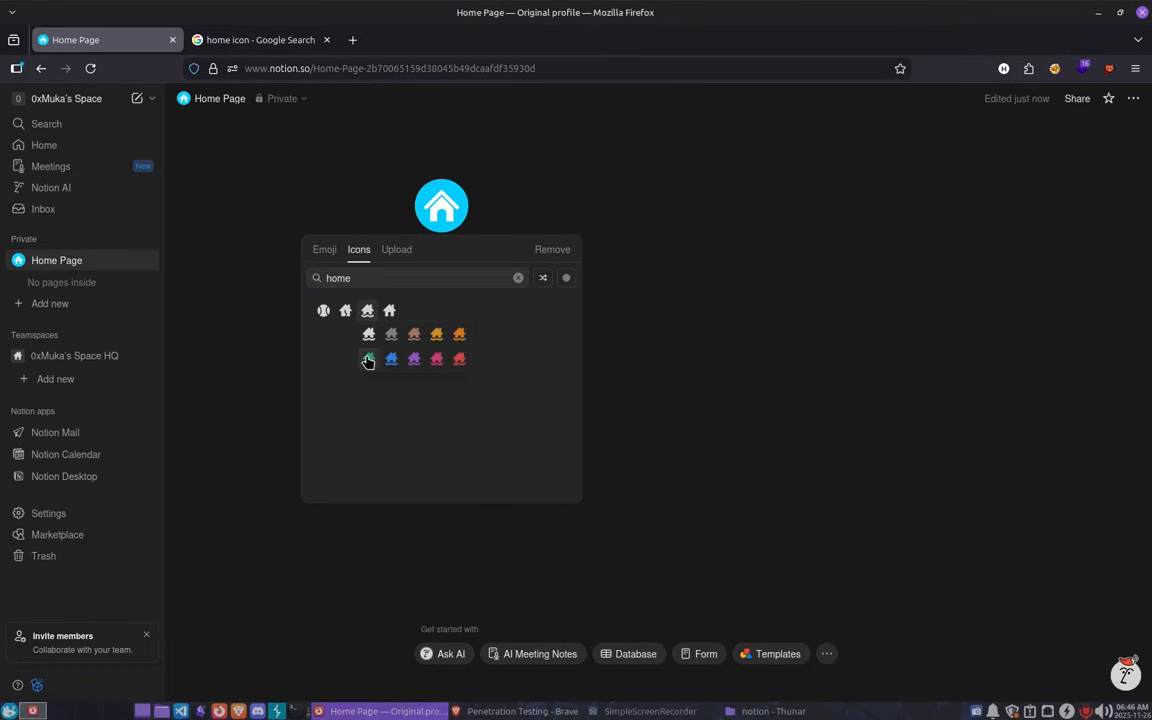
pyautogui.click(368, 358)
# Set the Home Page icon to the custom "home-icon" emoji, found by filtering the emojis for "home".
pyautogui.click(441, 206)
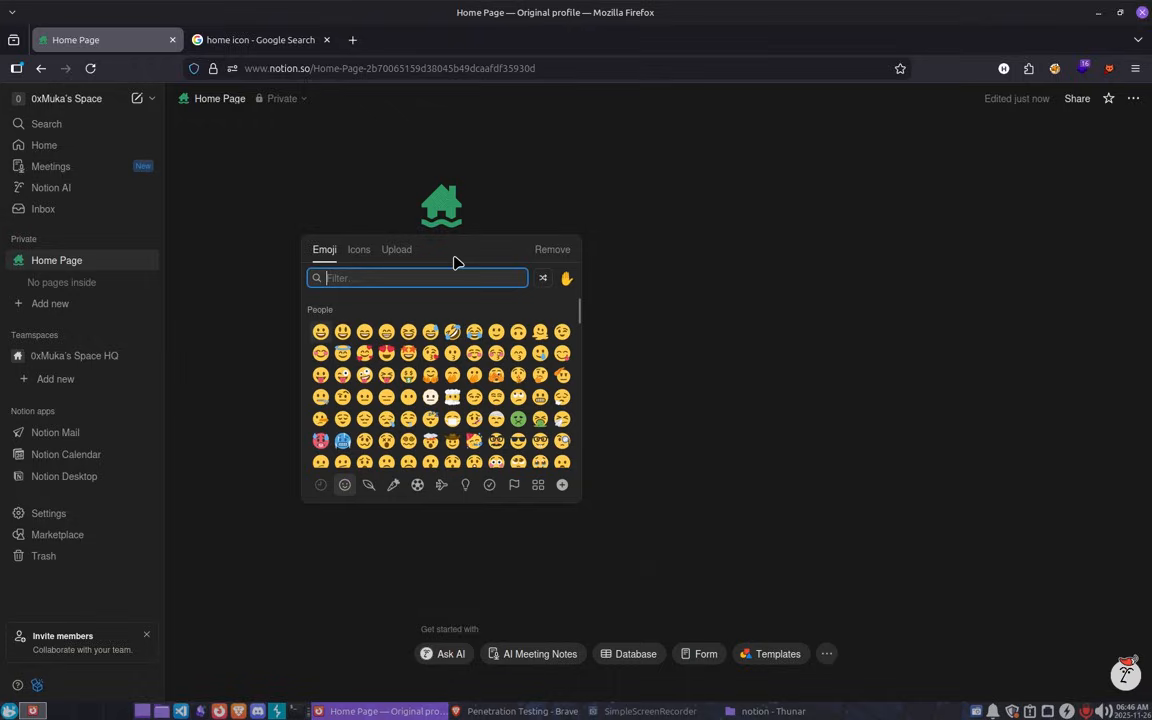
pyautogui.write('home')
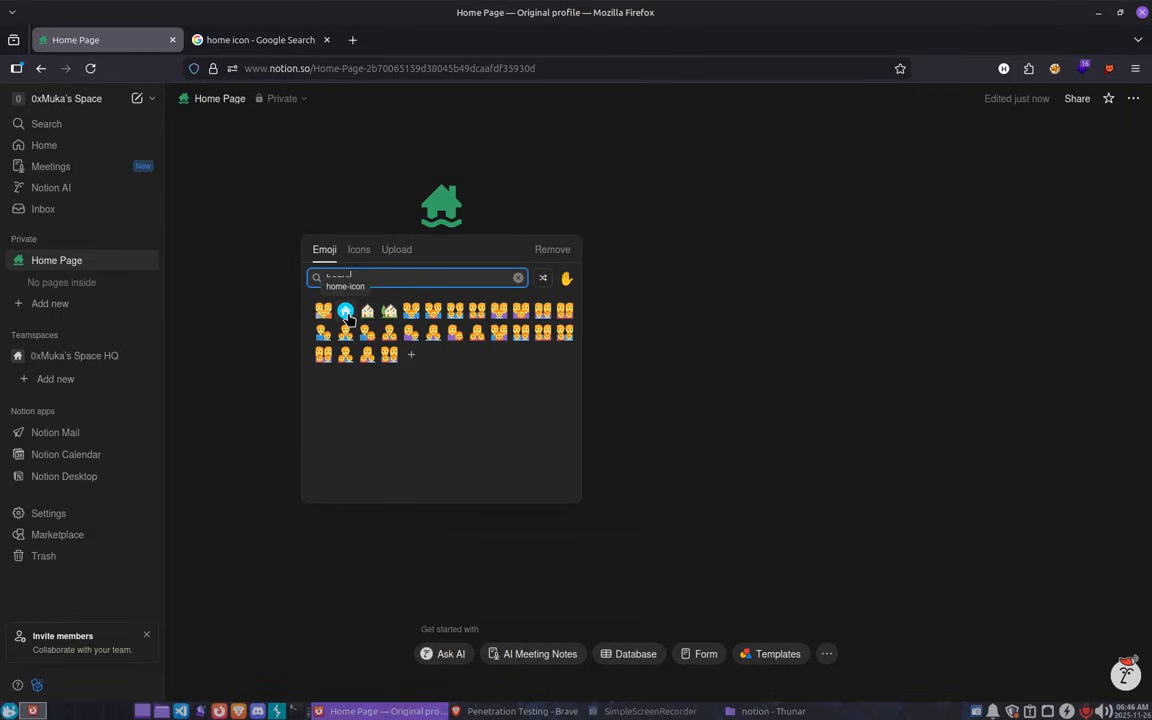
pyautogui.click(346, 312)
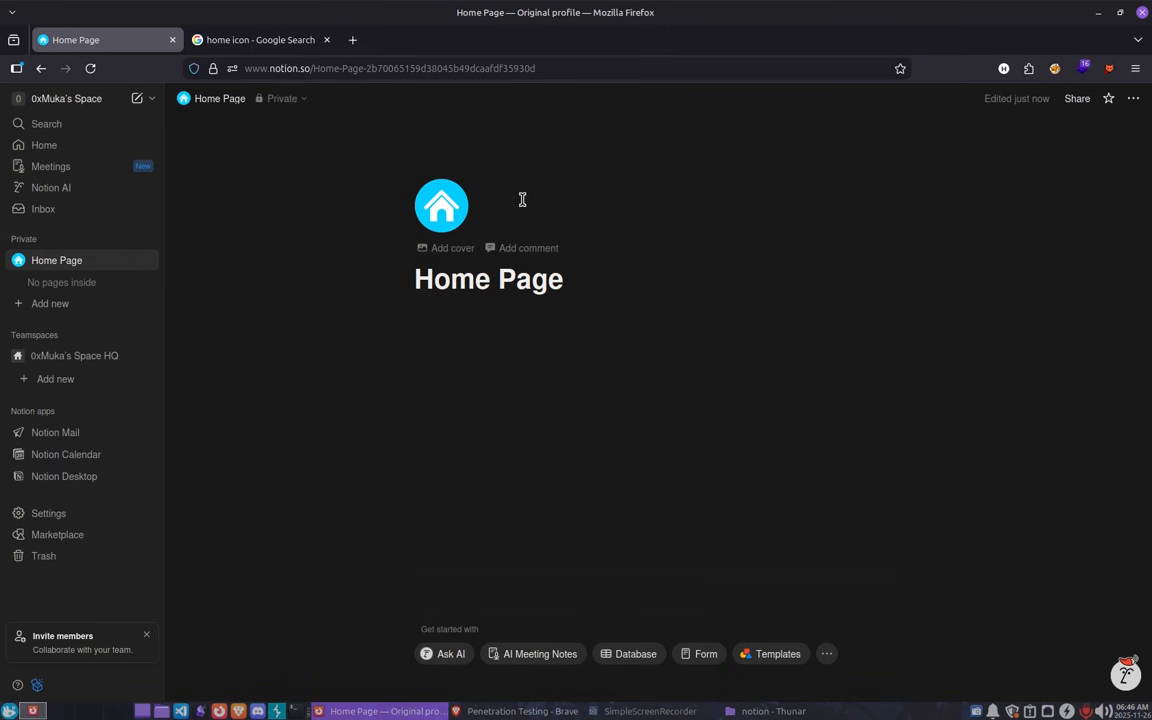
# Add a cover to the Home Page and look through the gallery, file upload and image link options for replacing it.
pyautogui.click(453, 248)
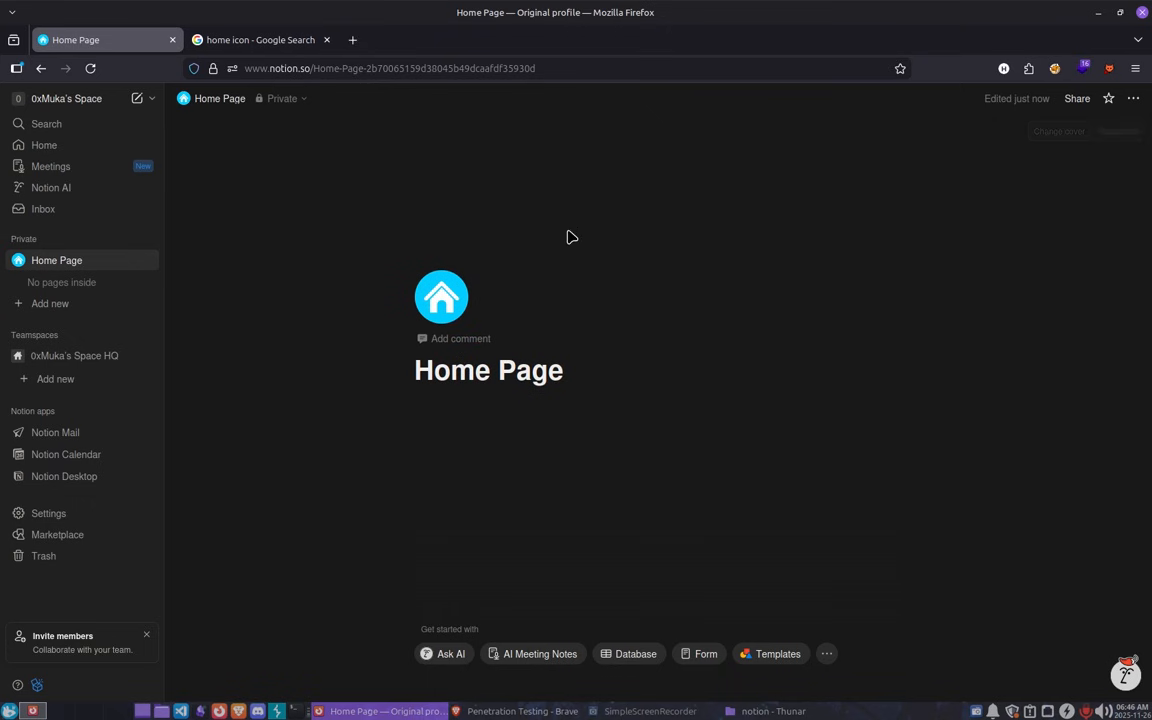
pyautogui.click(1060, 133)
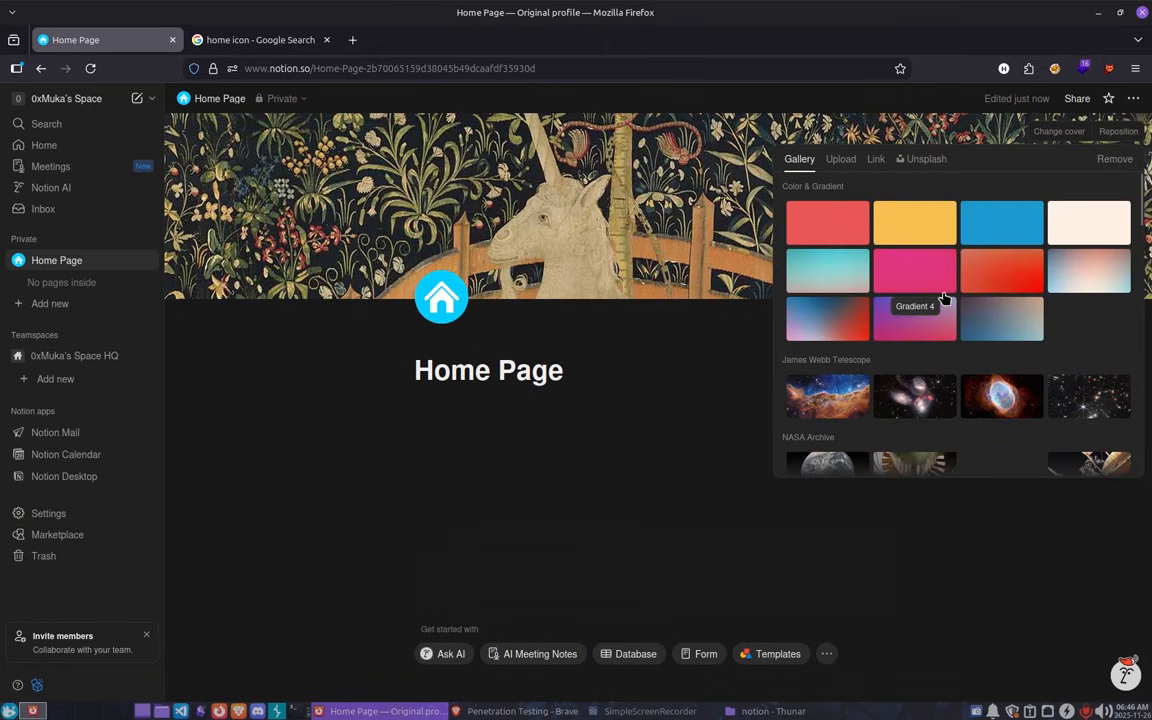
pyautogui.scroll(-2, 944, 297)
pyautogui.scroll(-6, 941, 281)
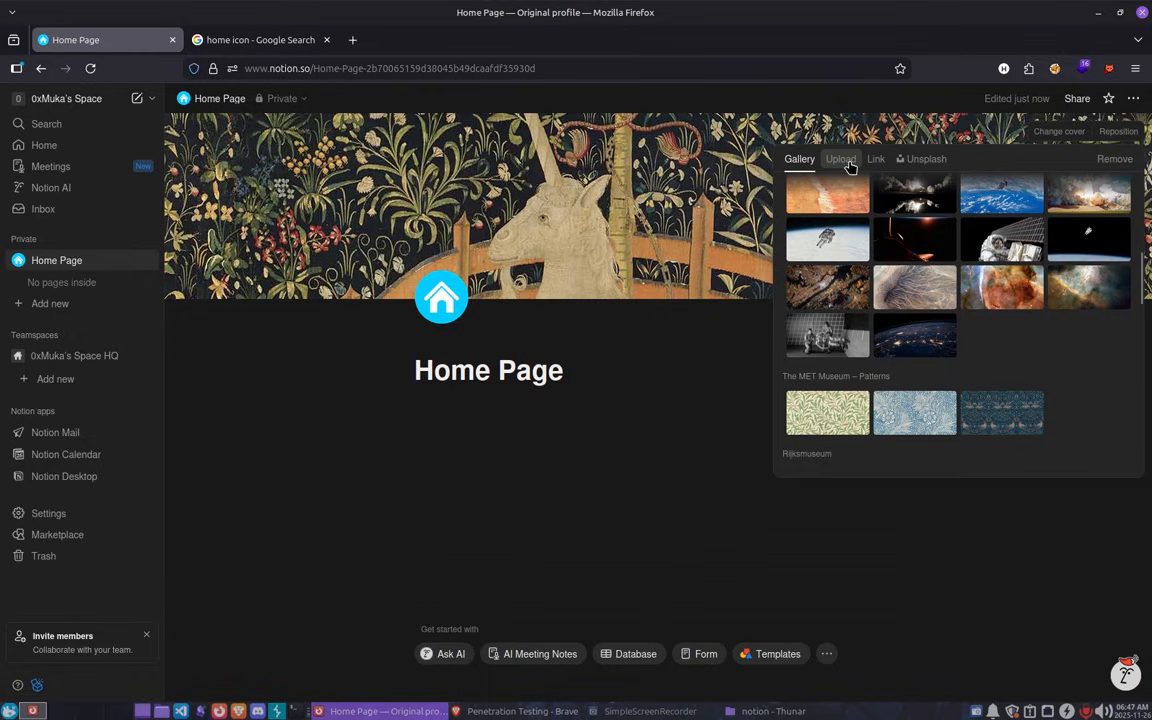
pyautogui.click(845, 162)
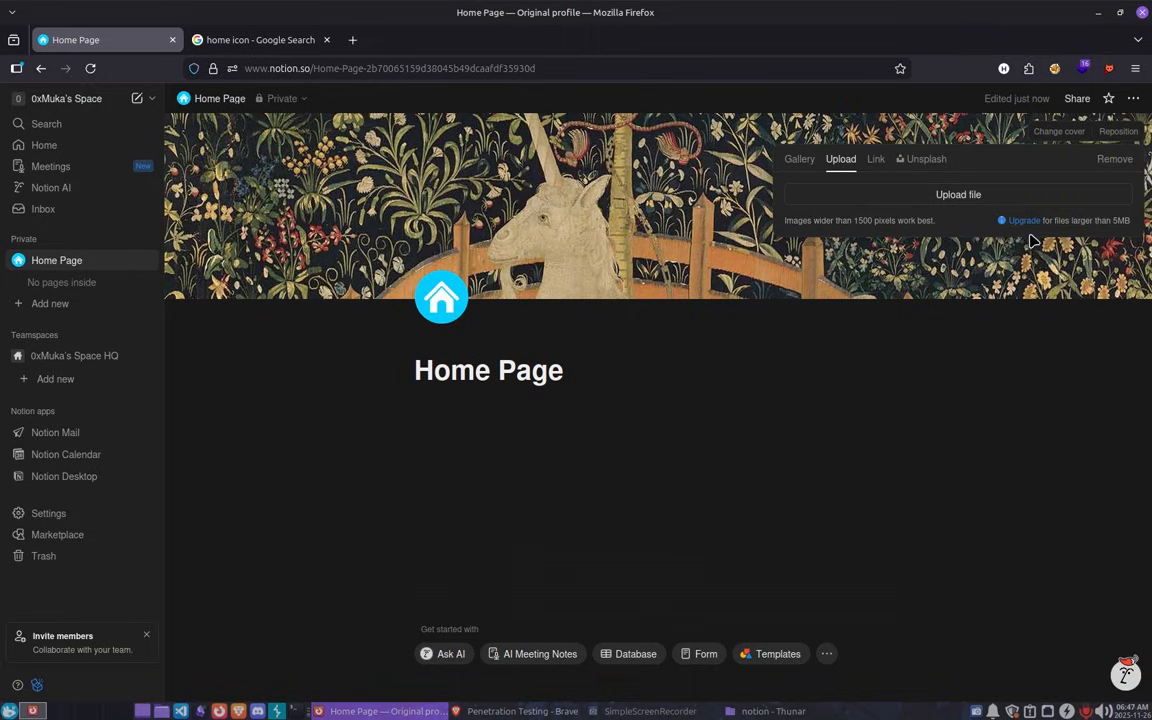
pyautogui.click(876, 160)
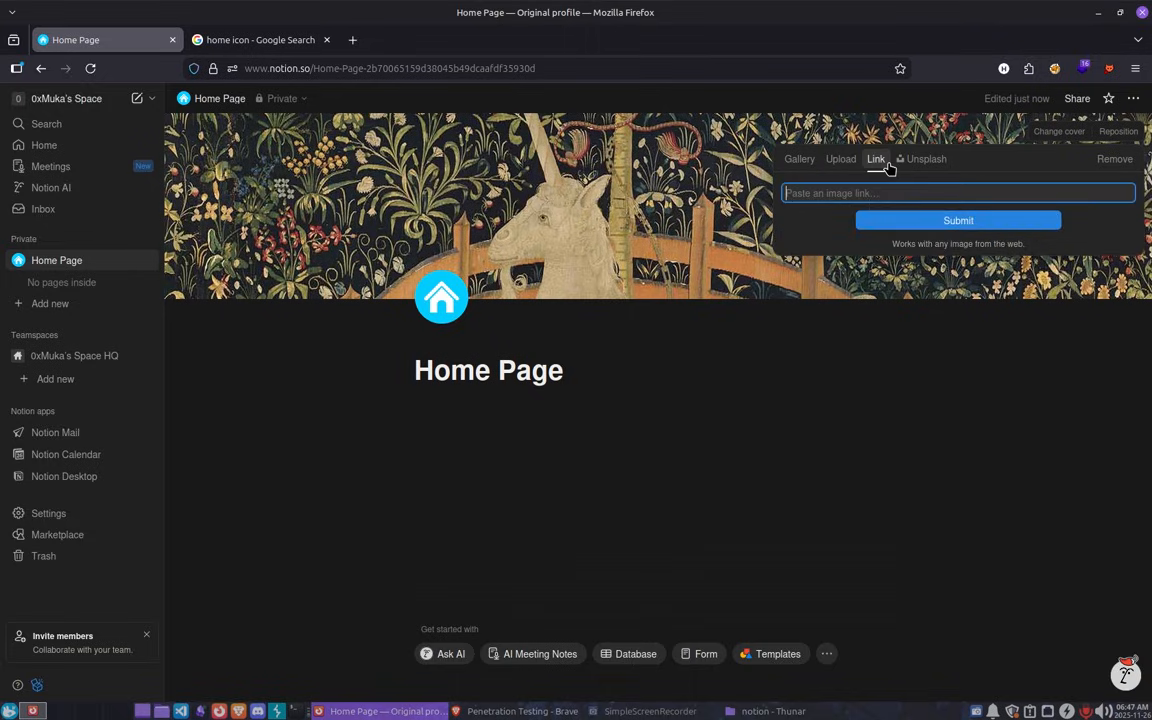
# Search Google Images for "background 4k" in the browser tab holding the home icon results.
pyautogui.click(224, 41)
pyautogui.click(463, 64)
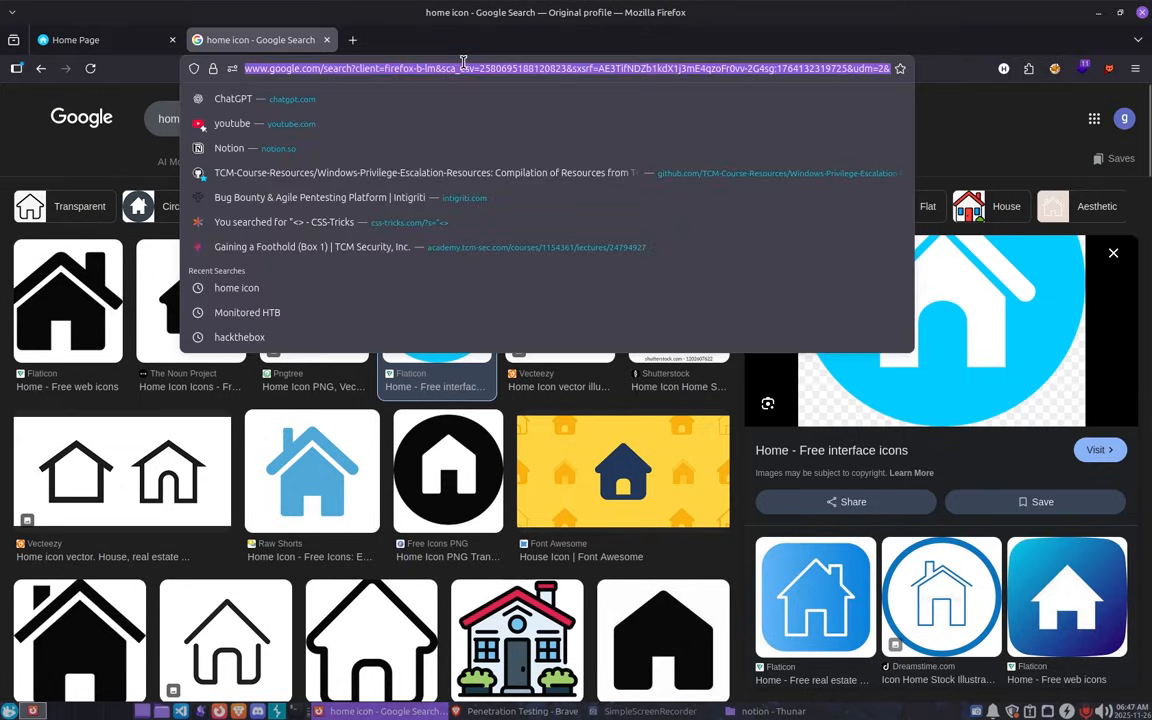
pyautogui.press('BackSpace')
pyautogui.write('c')
pyautogui.press('BackSpace')
pyautogui.press('BackSpace')
pyautogui.press('Escape')
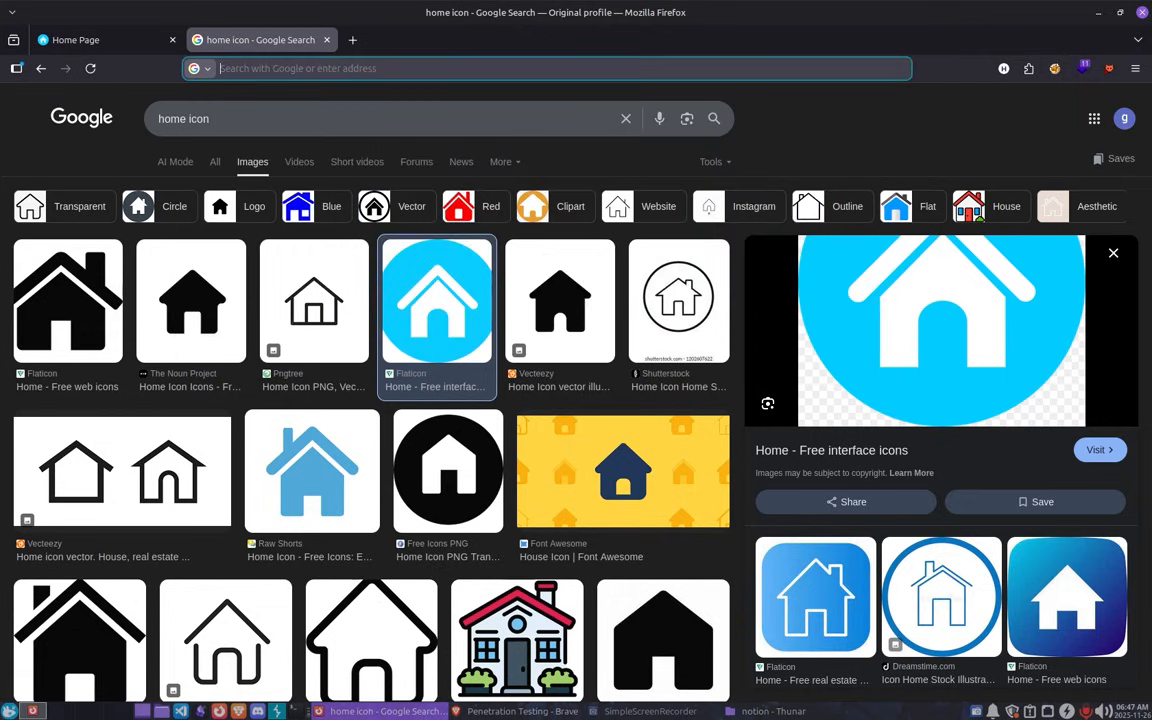
pyautogui.write('backgro')
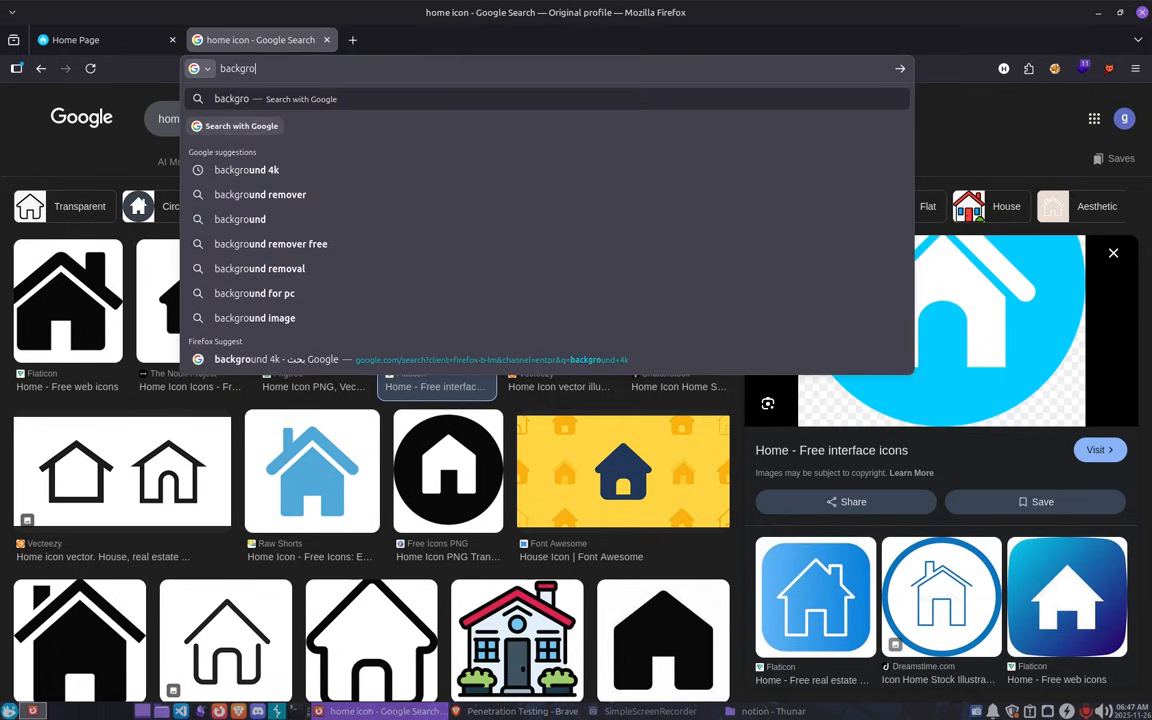
pyautogui.press('Down')
pyautogui.press('Return')
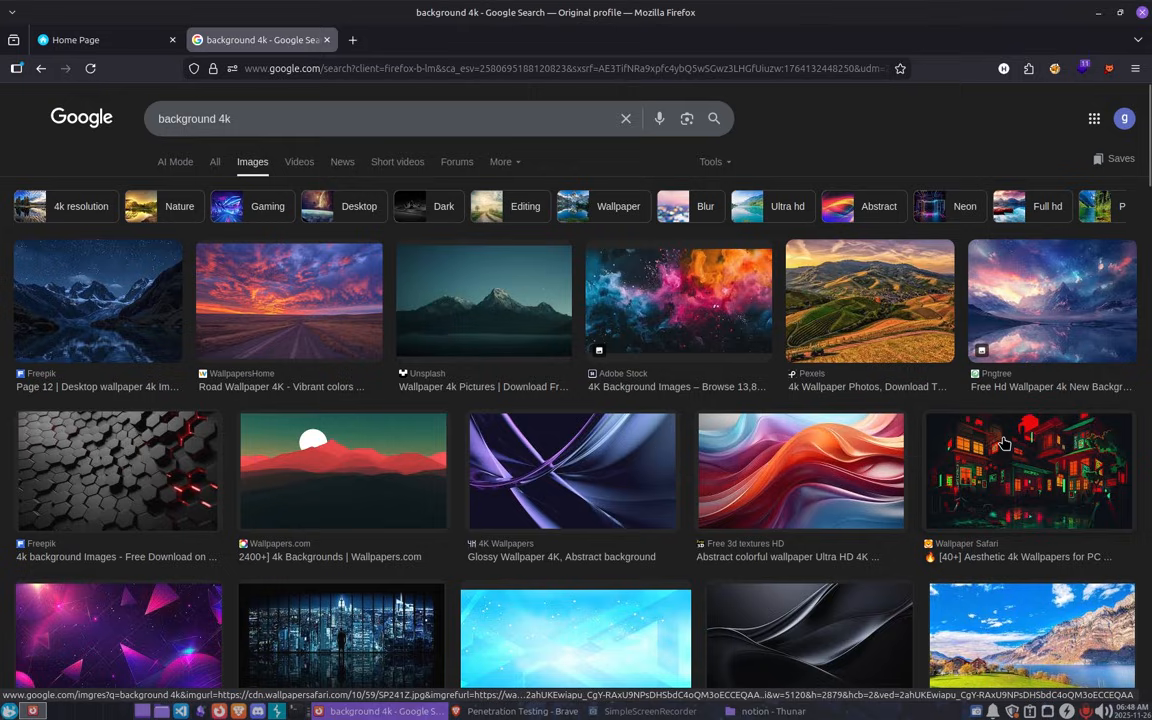
# Open the Wallpaper Safari picture of red and green night-time houses and copy its image link.
pyautogui.scroll(-2, 995, 325)
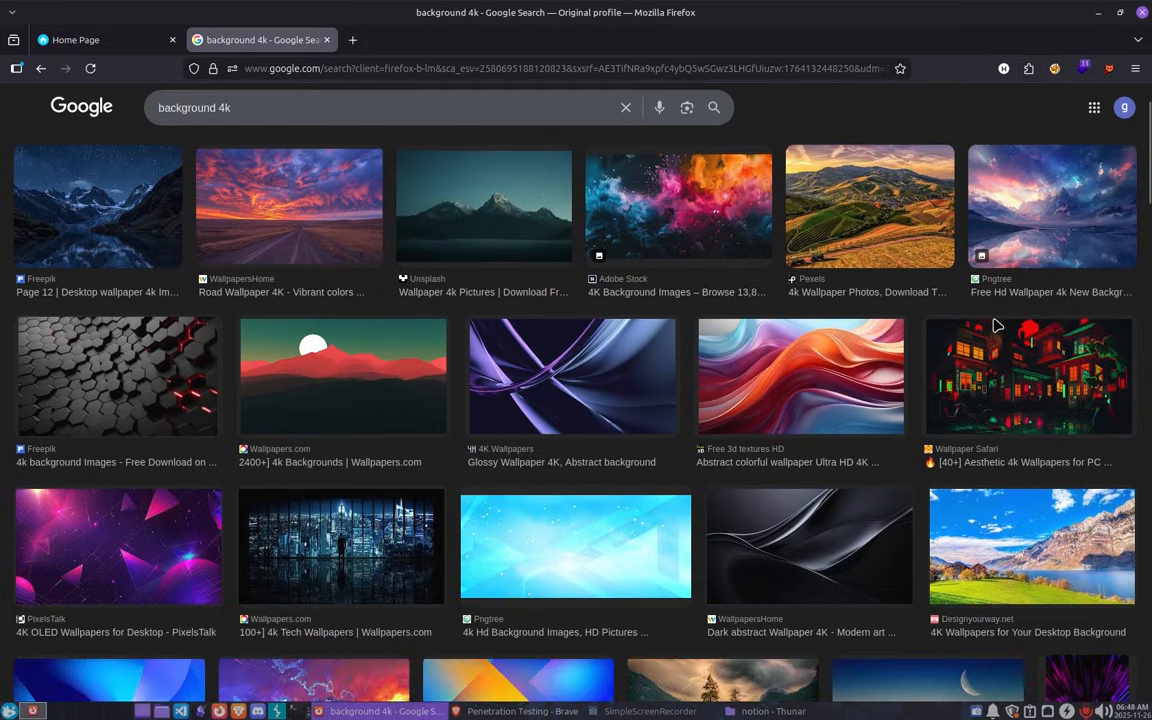
pyautogui.click(1005, 374)
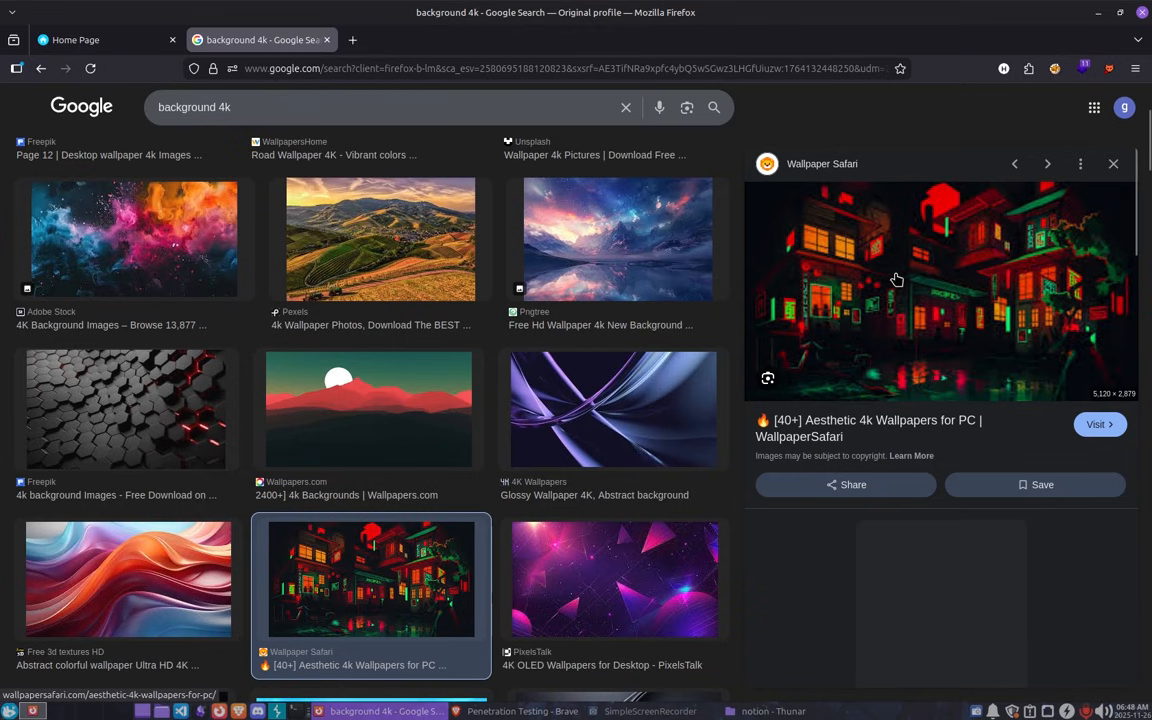
pyautogui.rightClick(901, 276)
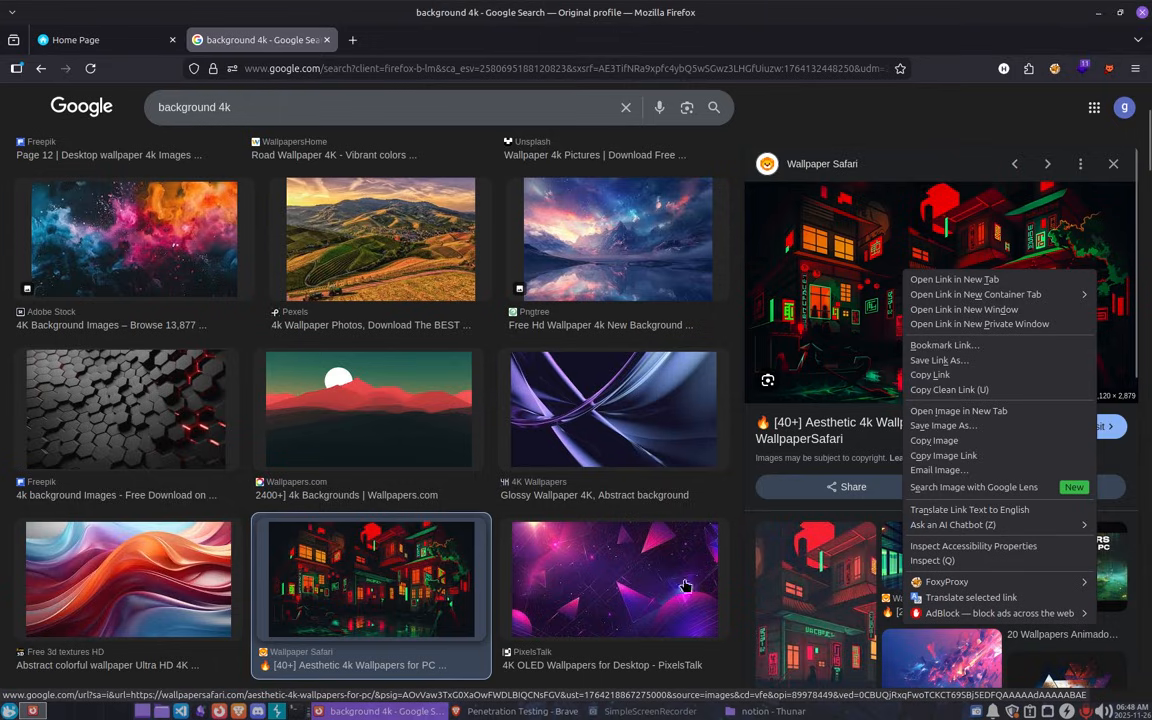
pyautogui.click(990, 456)
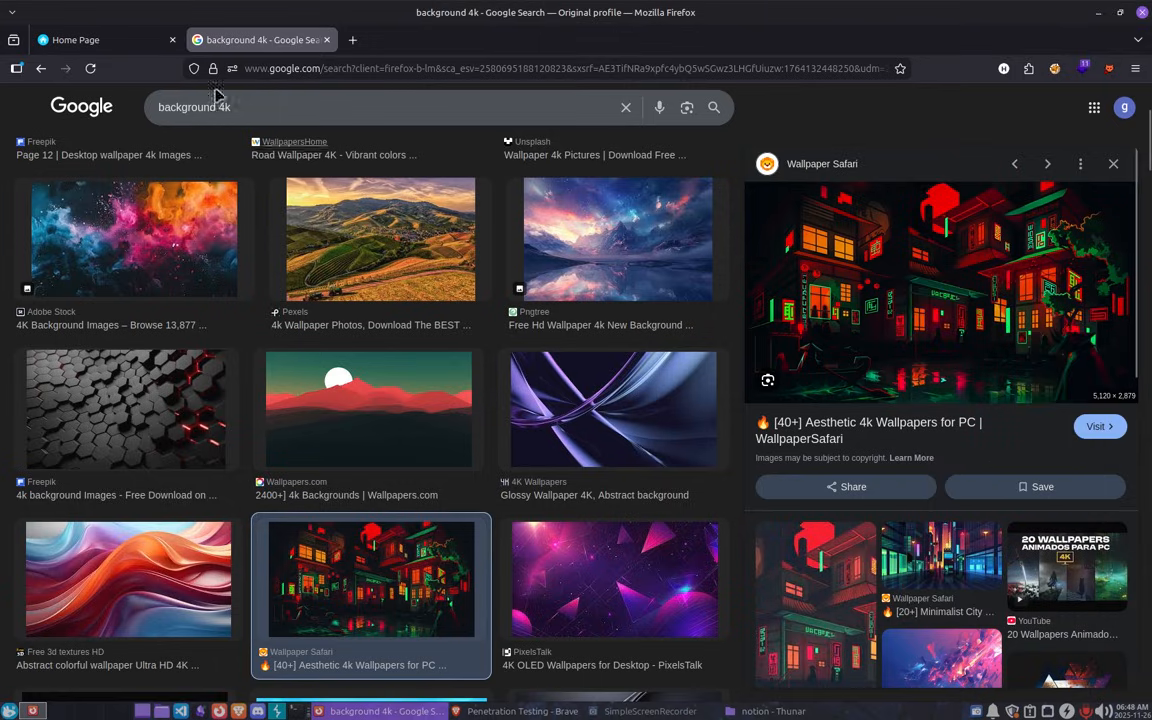
# Return to the Home Page in Notion and set its cover from the copied wallpaper image link.
pyautogui.click(150, 46)
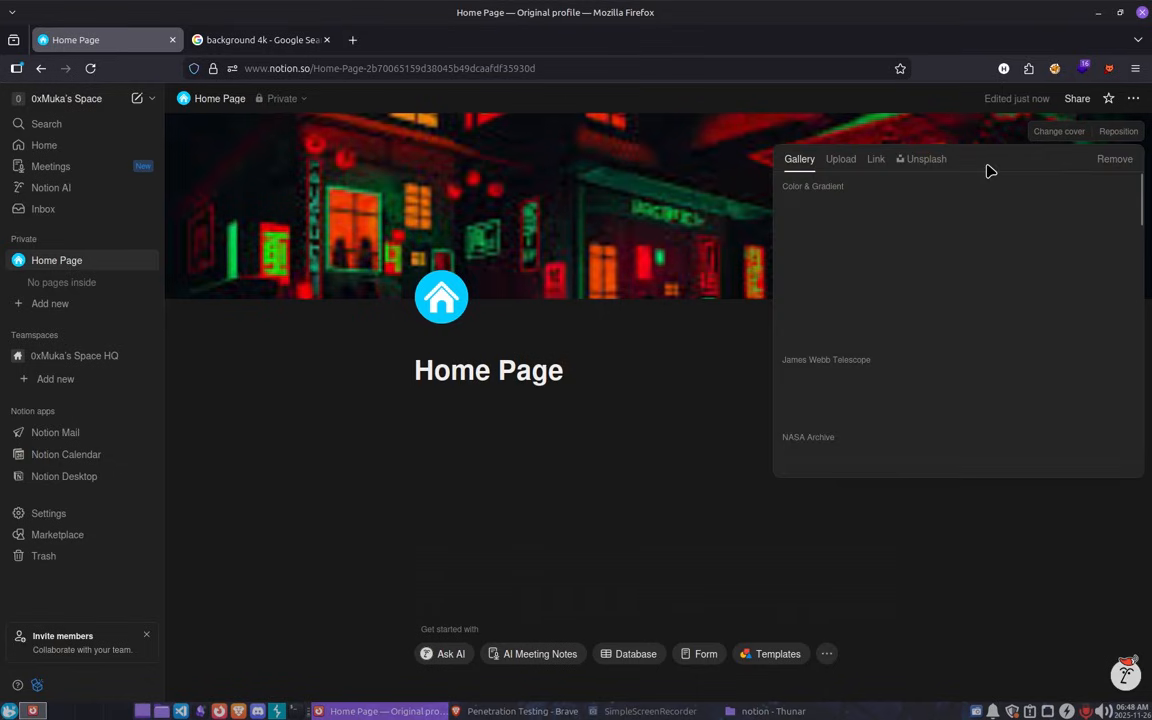
pyautogui.click(874, 161)
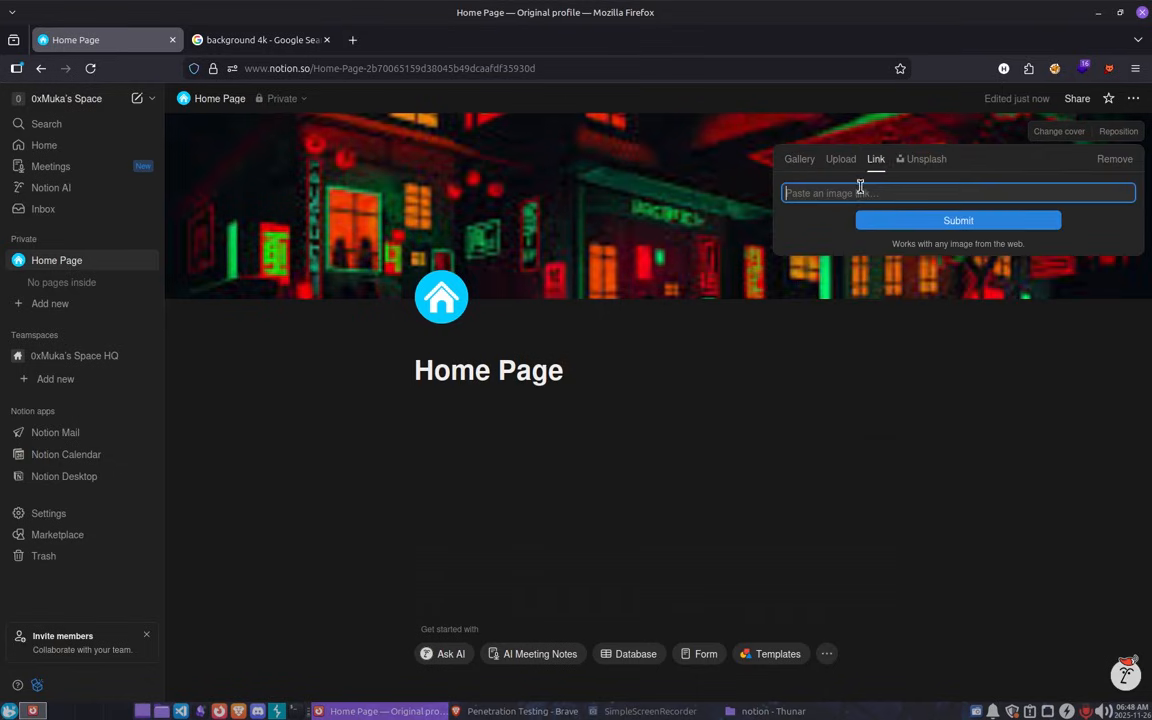
pyautogui.hotkey('ctrl', 'v')
pyautogui.click(895, 222)
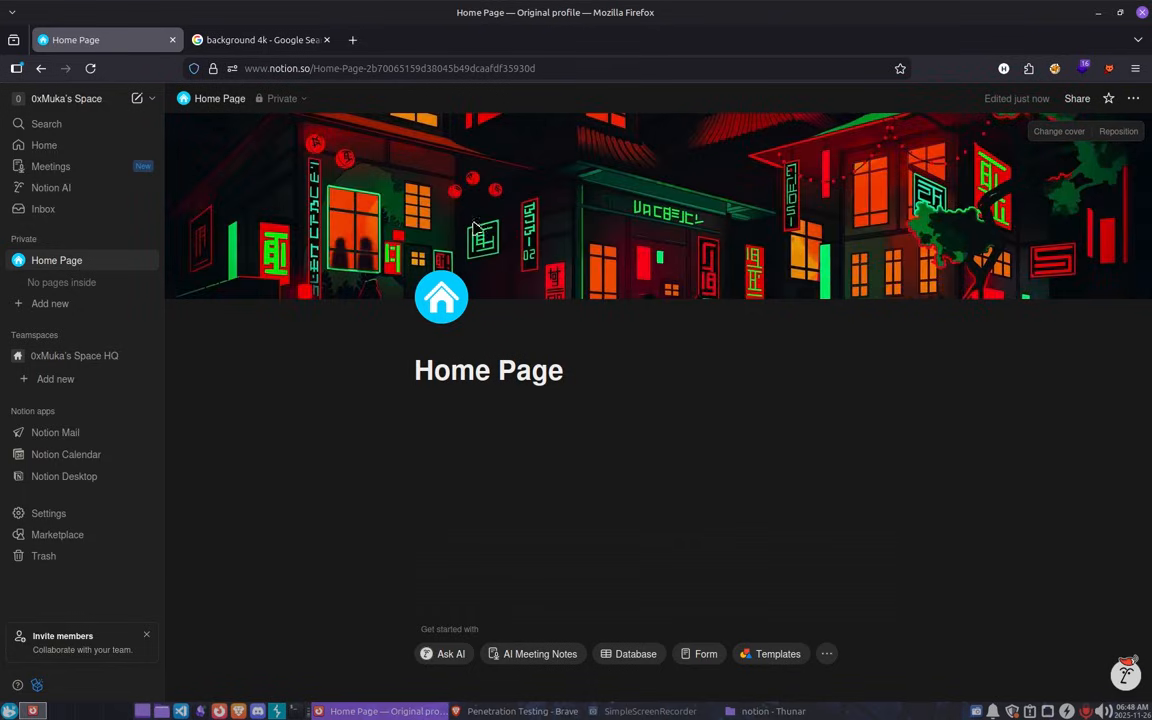
# Try to reposition the night-time houses cover vertically, and check the original wallpaper in the Google Images tab.
pyautogui.click(1117, 131)
pyautogui.moveTo(696, 185); pyautogui.dragTo(702, 86)
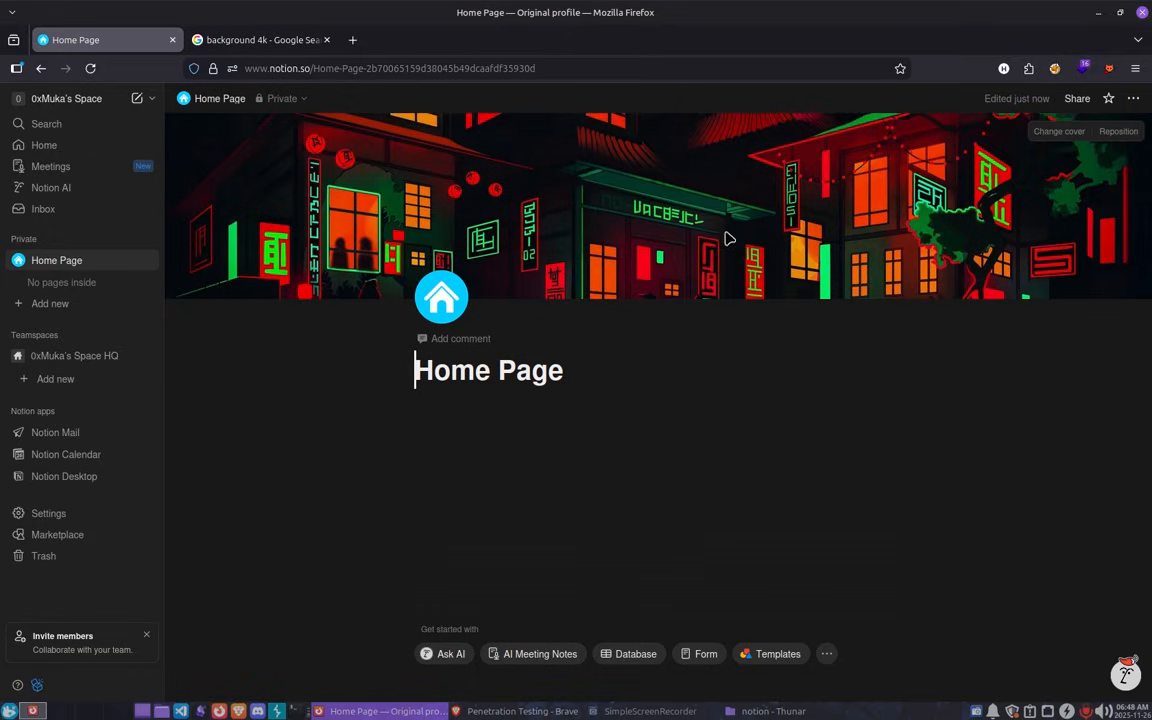
pyautogui.click(1117, 131)
pyautogui.moveTo(753, 202); pyautogui.dragTo(856, 94)
pyautogui.click(255, 37)
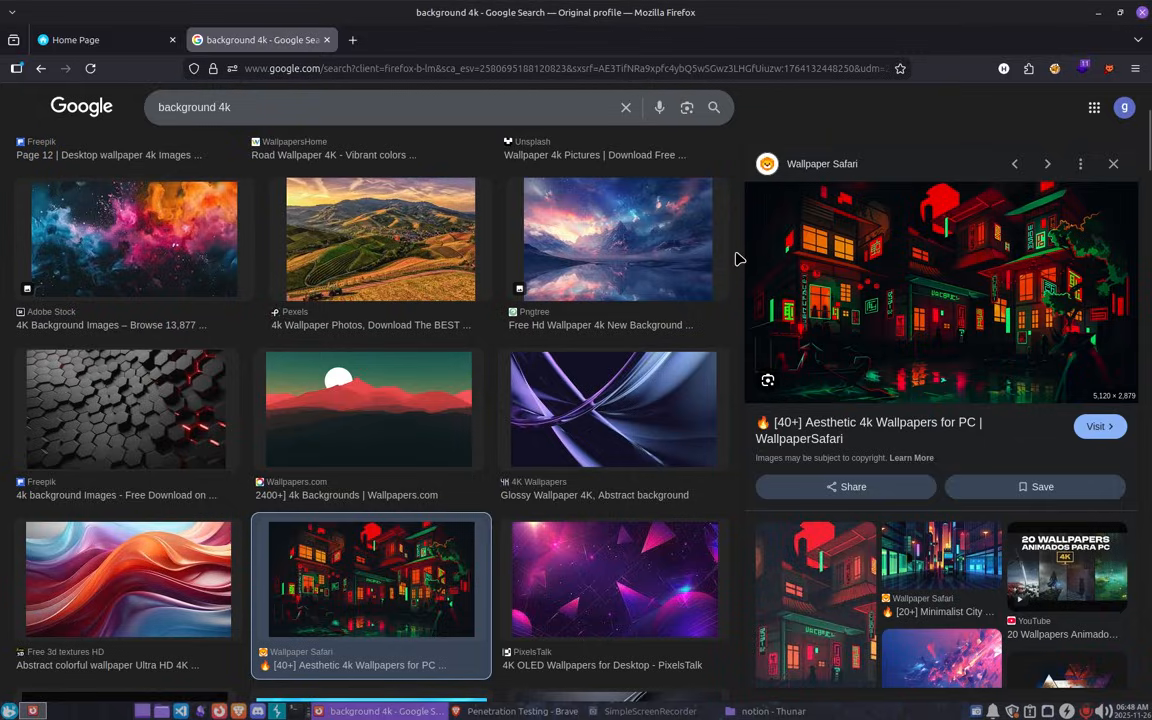
pyautogui.scroll(-1, 675, 277)
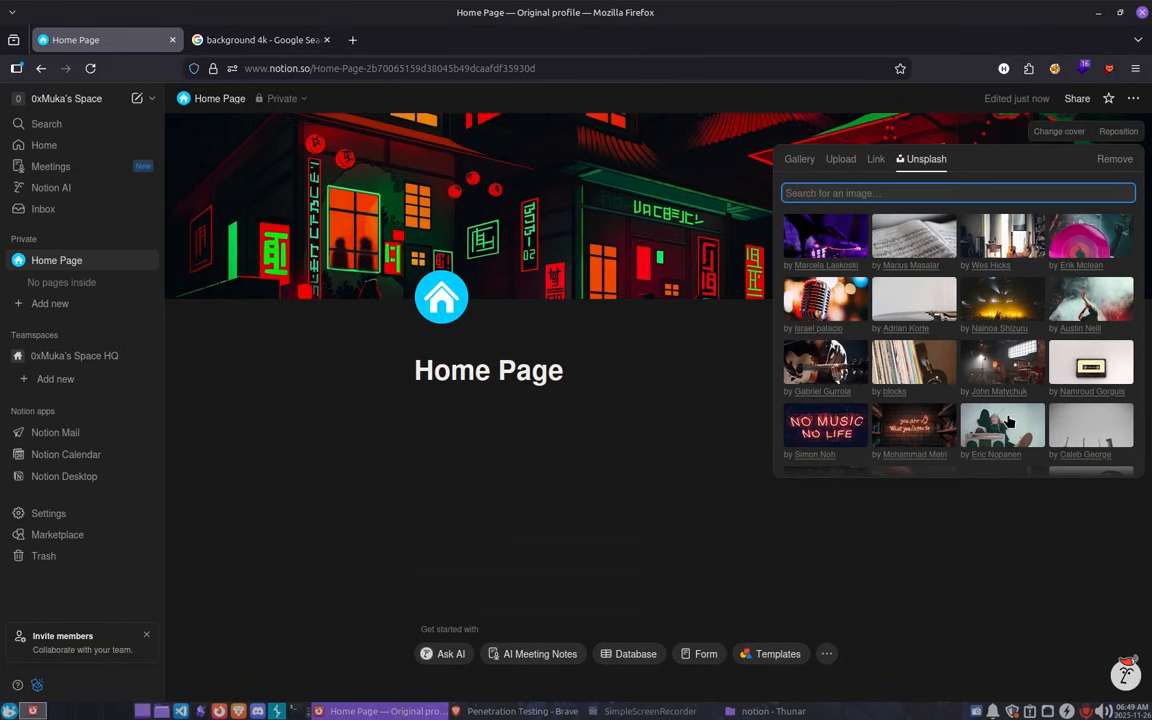
# Search Unsplash for "ninja", set the masked figure with a sword as the Home Page cover, and collapse the sidebar.
pyautogui.write('ninja')
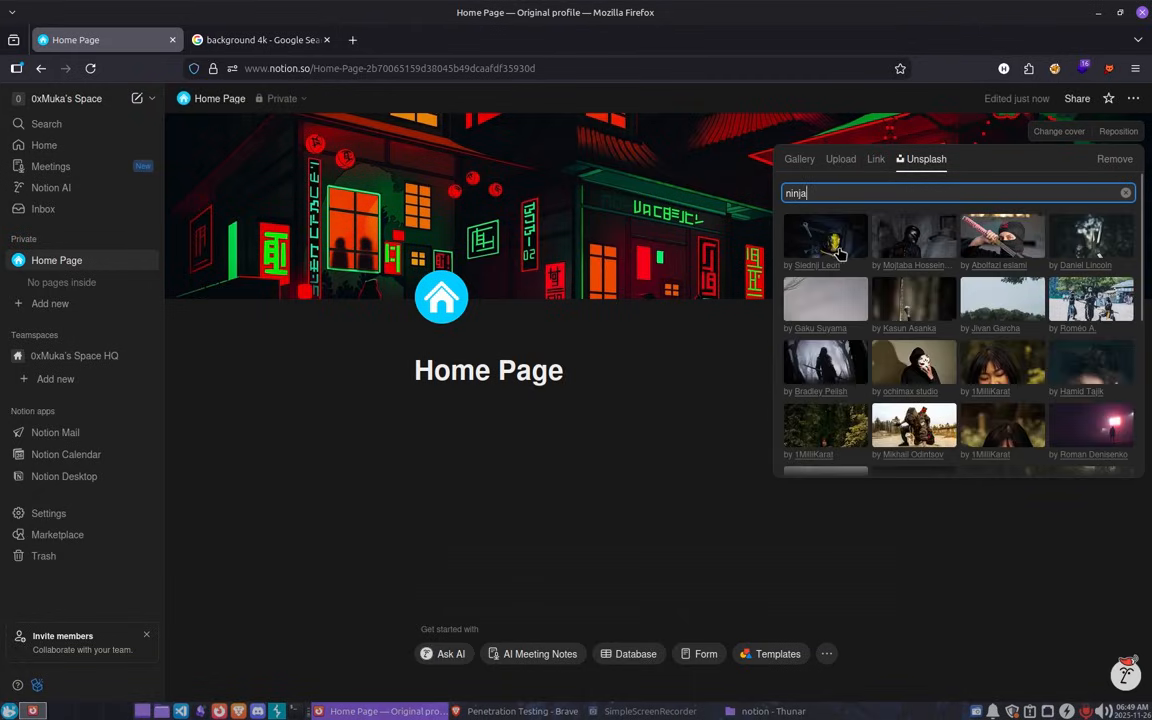
pyautogui.click(1003, 245)
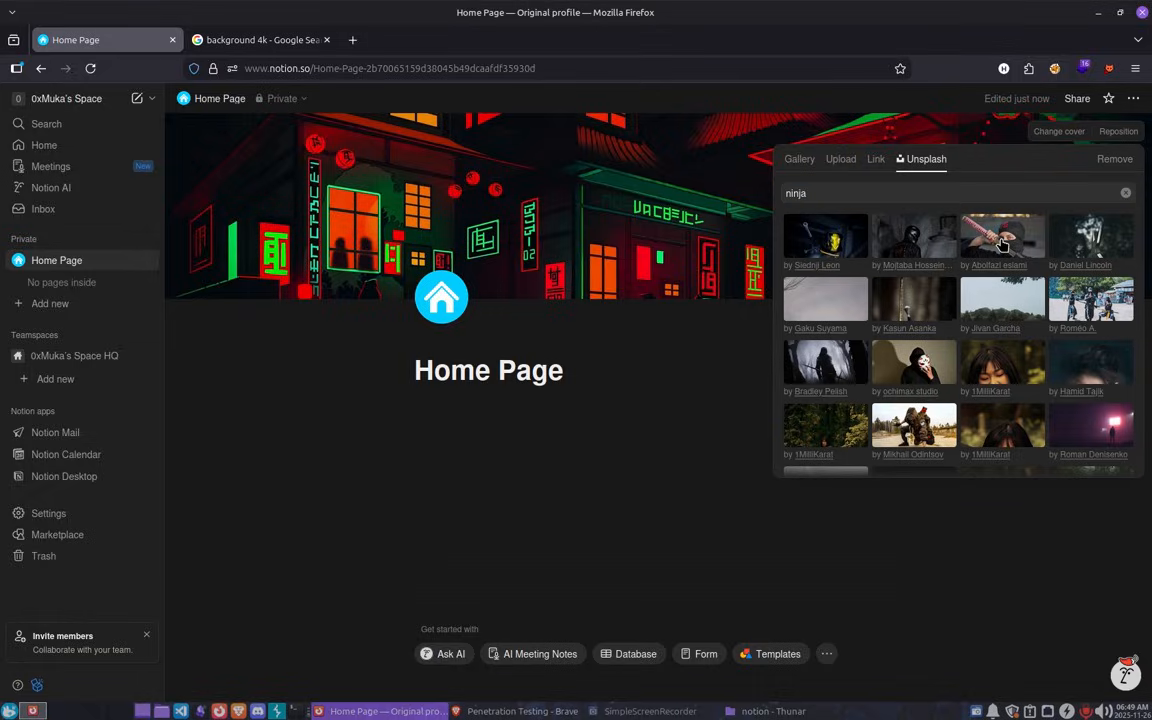
pyautogui.click(1003, 245)
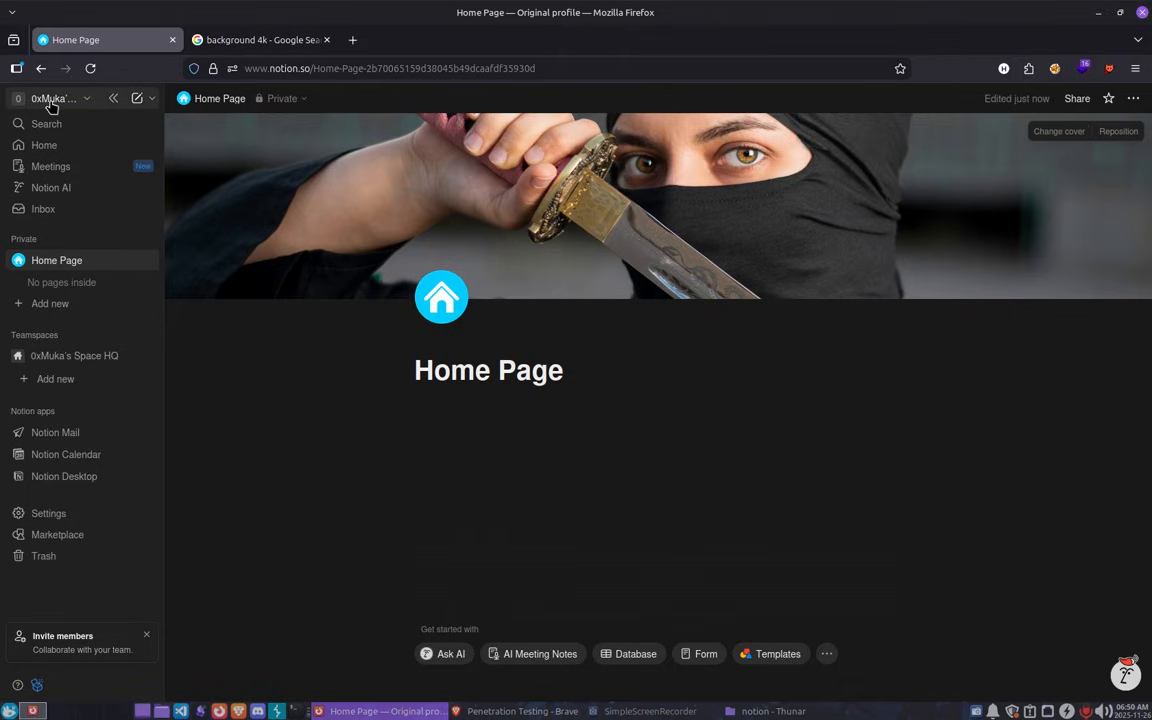
pyautogui.click(114, 106)
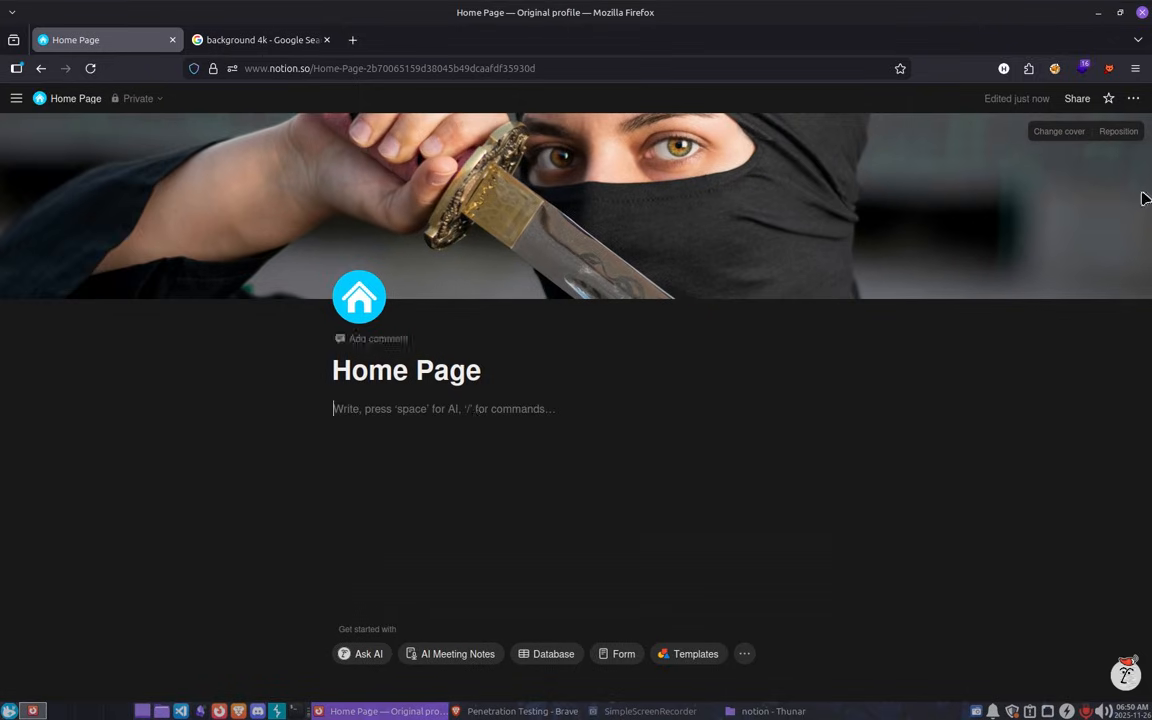
# Try the Serif and Mono font styles for the Home Page.
pyautogui.click(1133, 98)
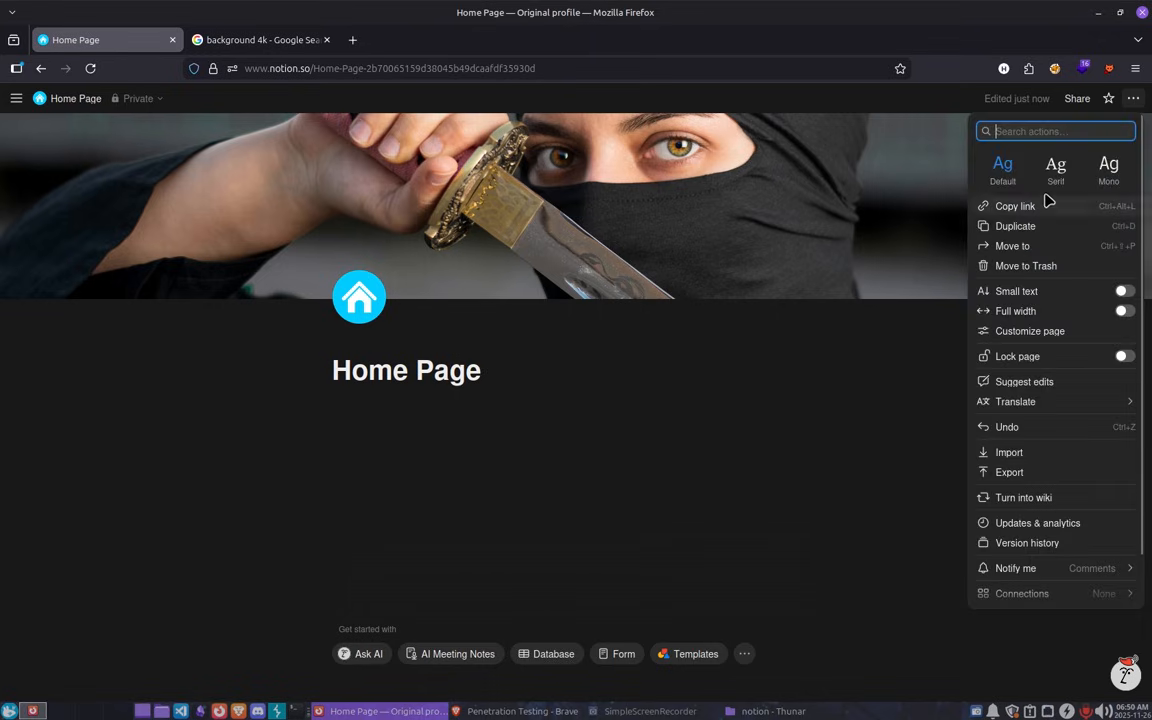
pyautogui.click(1052, 178)
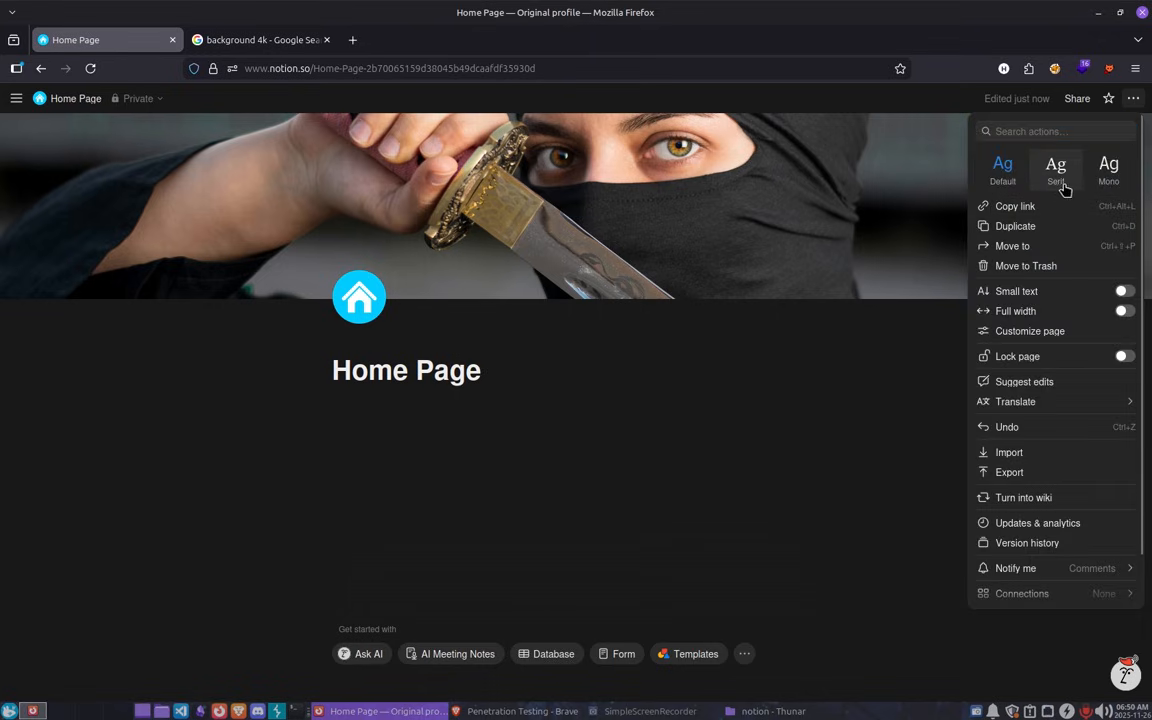
pyautogui.click(1109, 172)
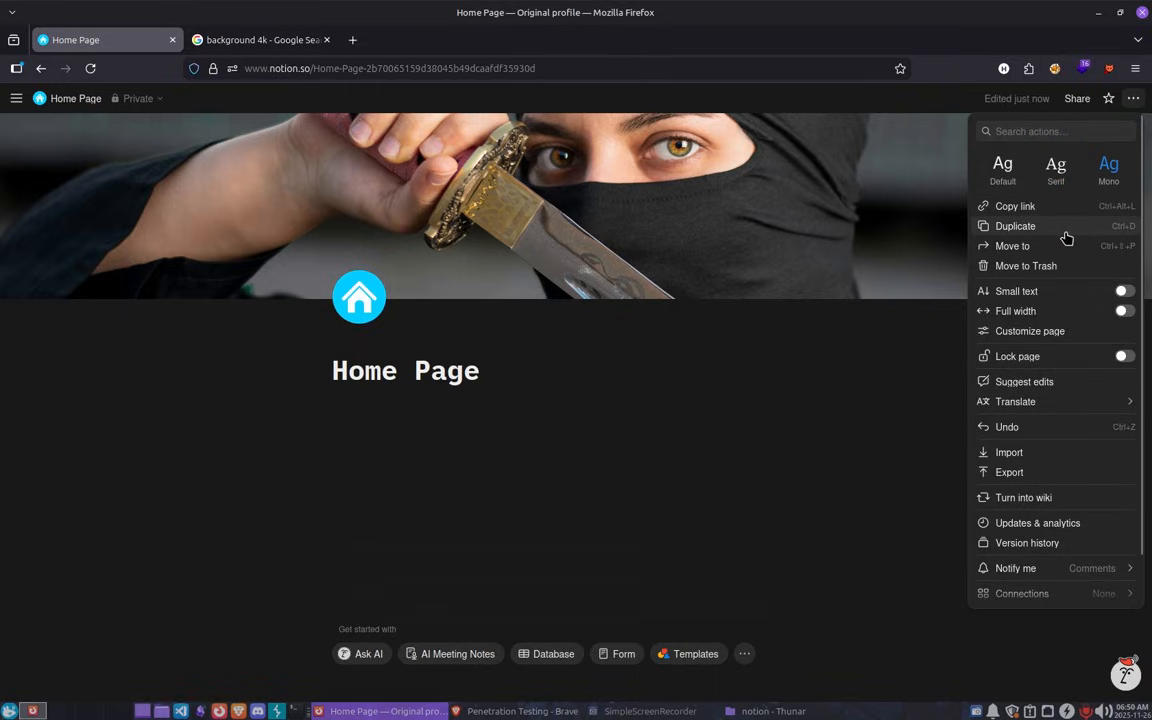
# Duplicate the Home Page and rename the copy as Home.
pyautogui.click(1066, 237)
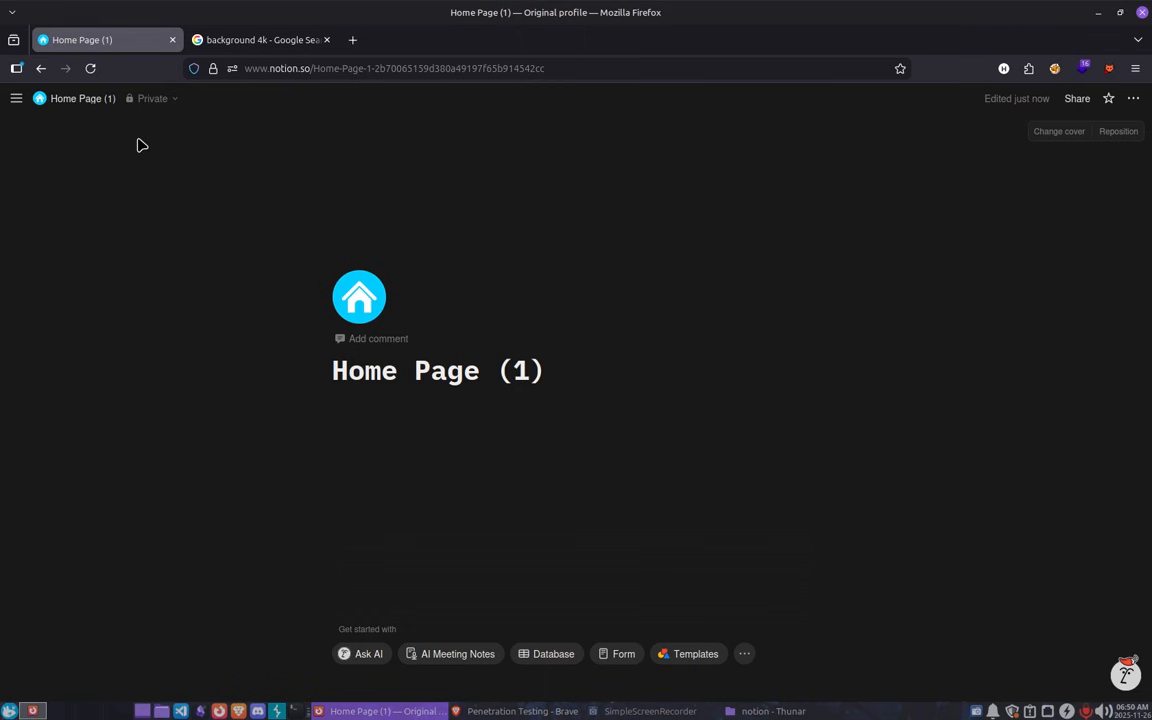
pyautogui.click(16, 98)
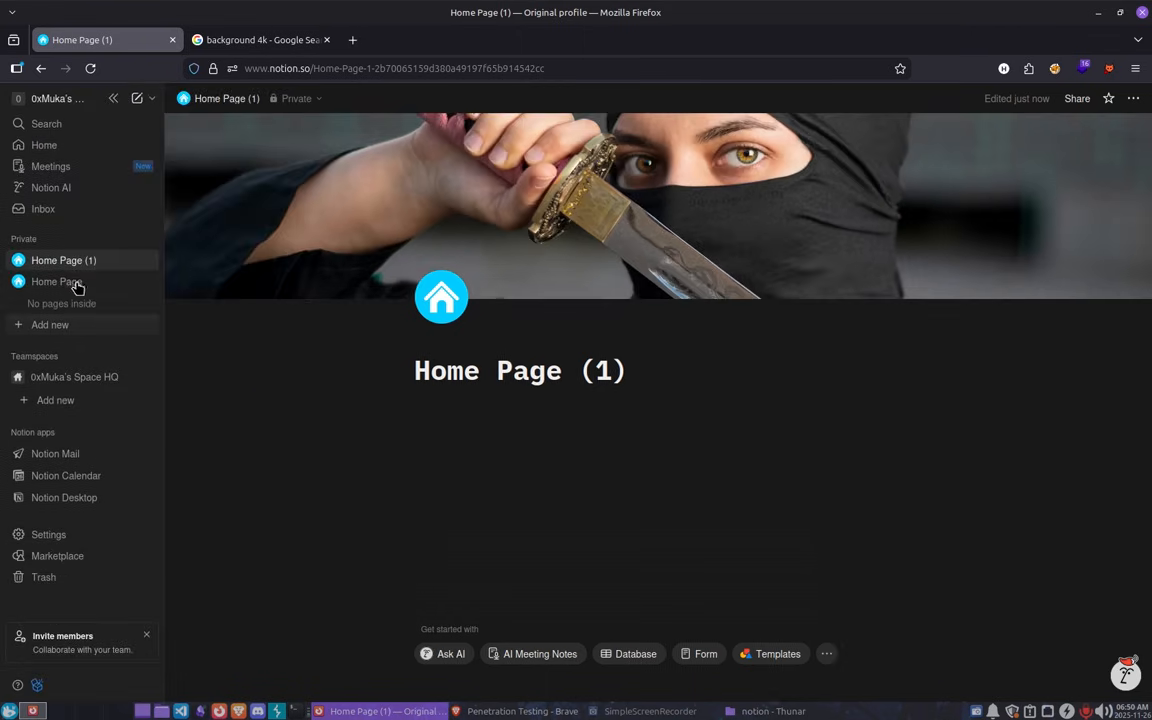
pyautogui.moveTo(581, 371); pyautogui.dragTo(708, 369)
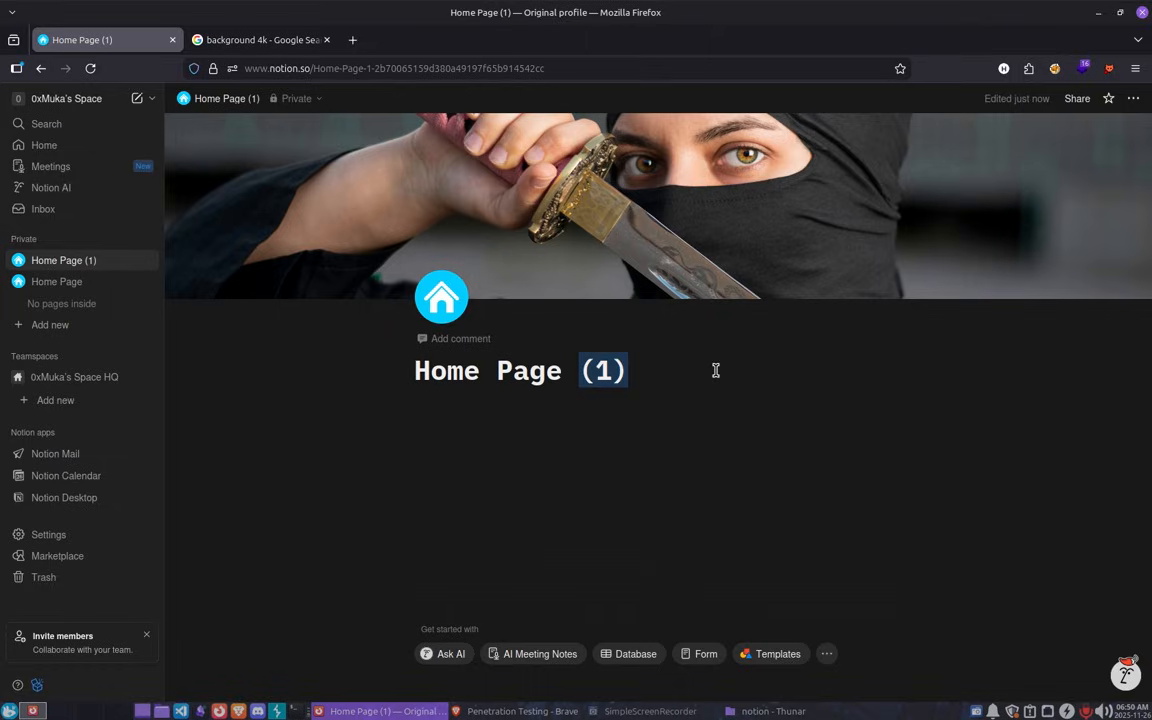
pyautogui.press('BackSpace')
pyautogui.press('BackSpace')
pyautogui.press('BackSpace')
pyautogui.press('BackSpace')
pyautogui.press('BackSpace')
pyautogui.press('BackSpace')
pyautogui.press('BackSpace')
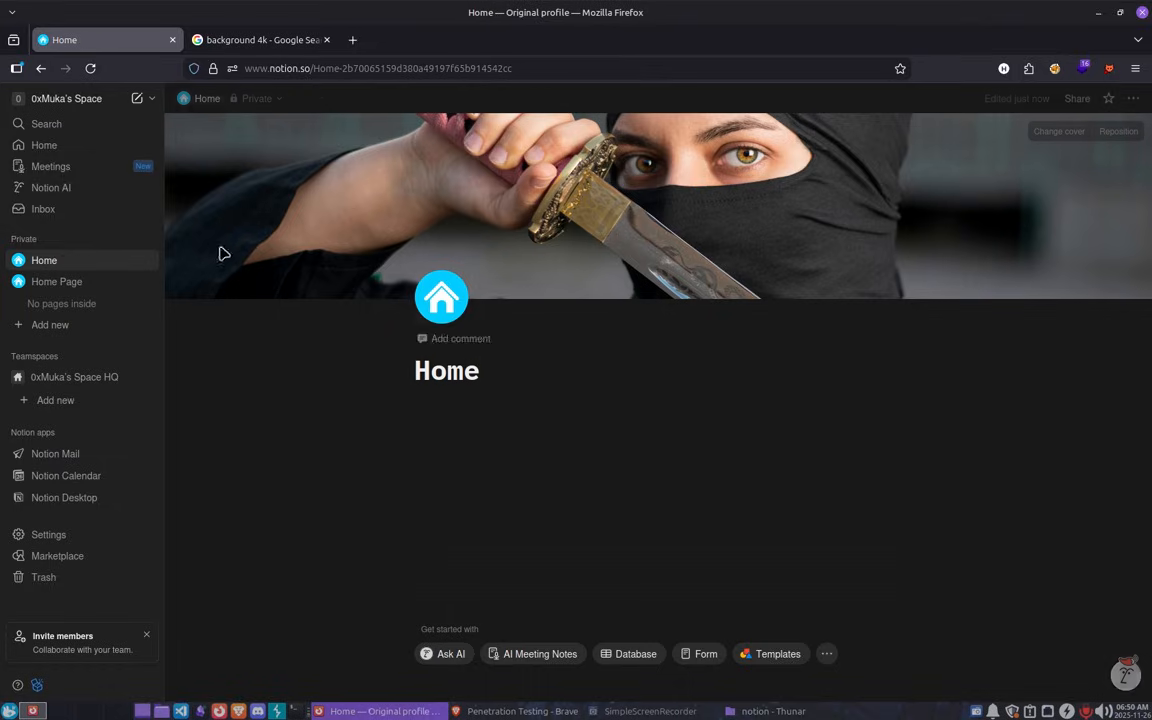
# Move the duplicated Home page to the trash and check which pages the trash holds.
pyautogui.click(1134, 99)
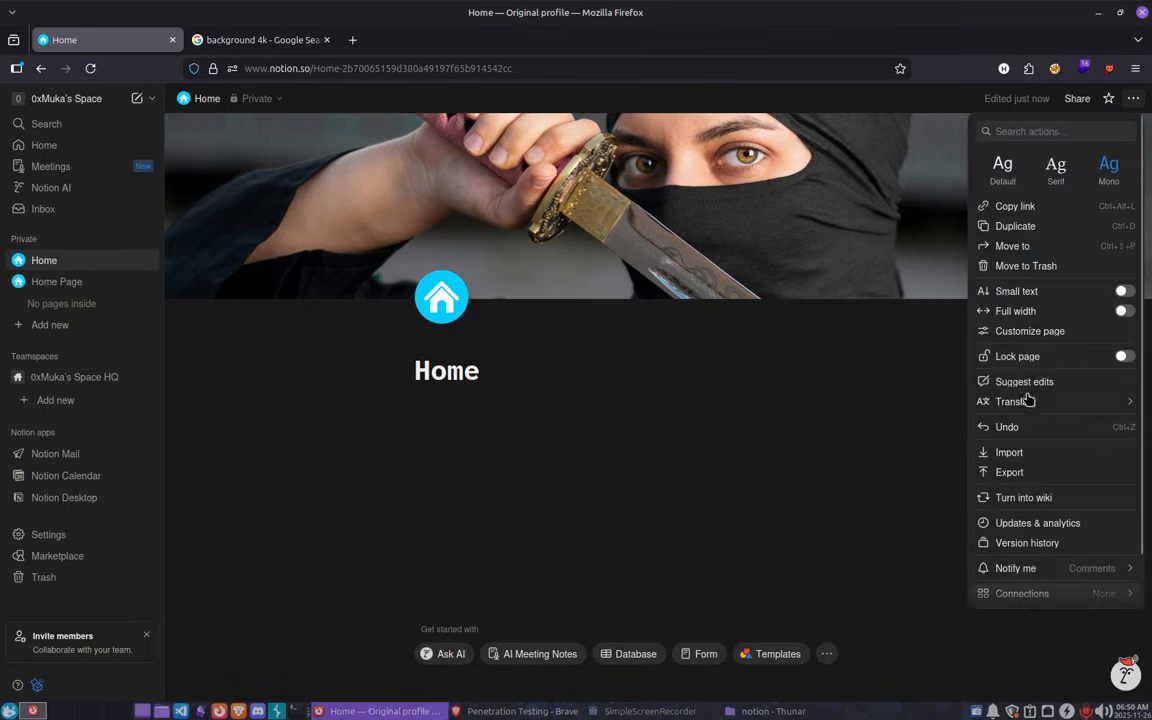
pyautogui.click(1025, 265)
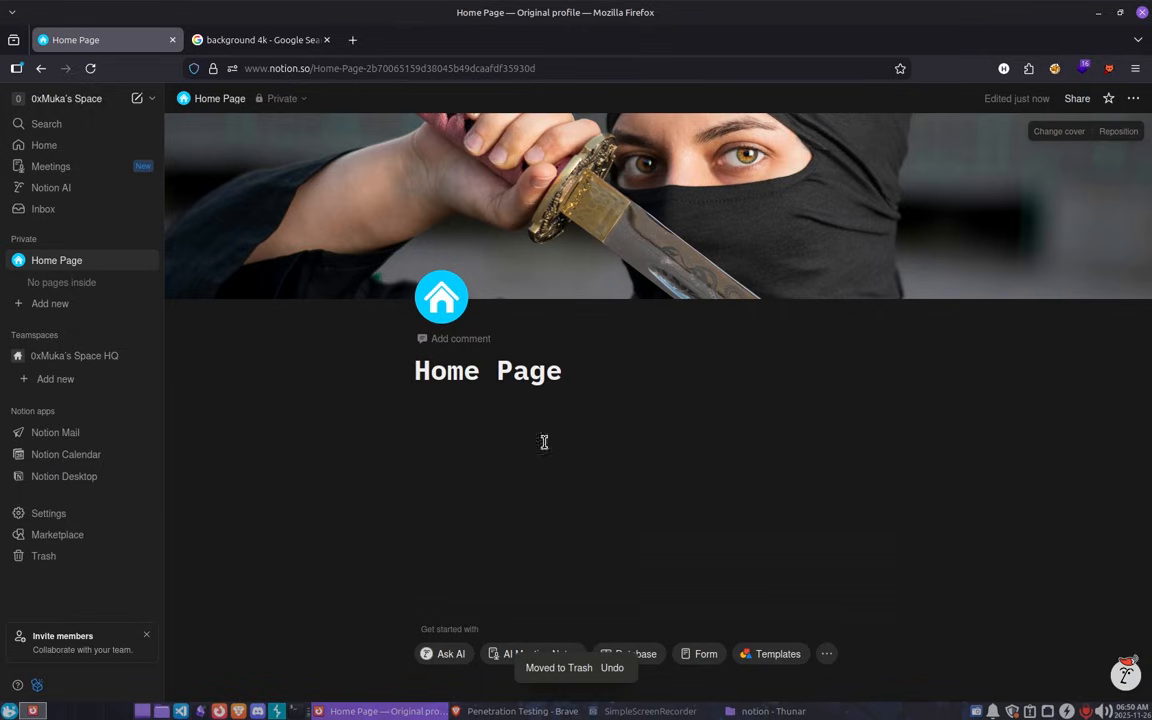
pyautogui.click(84, 557)
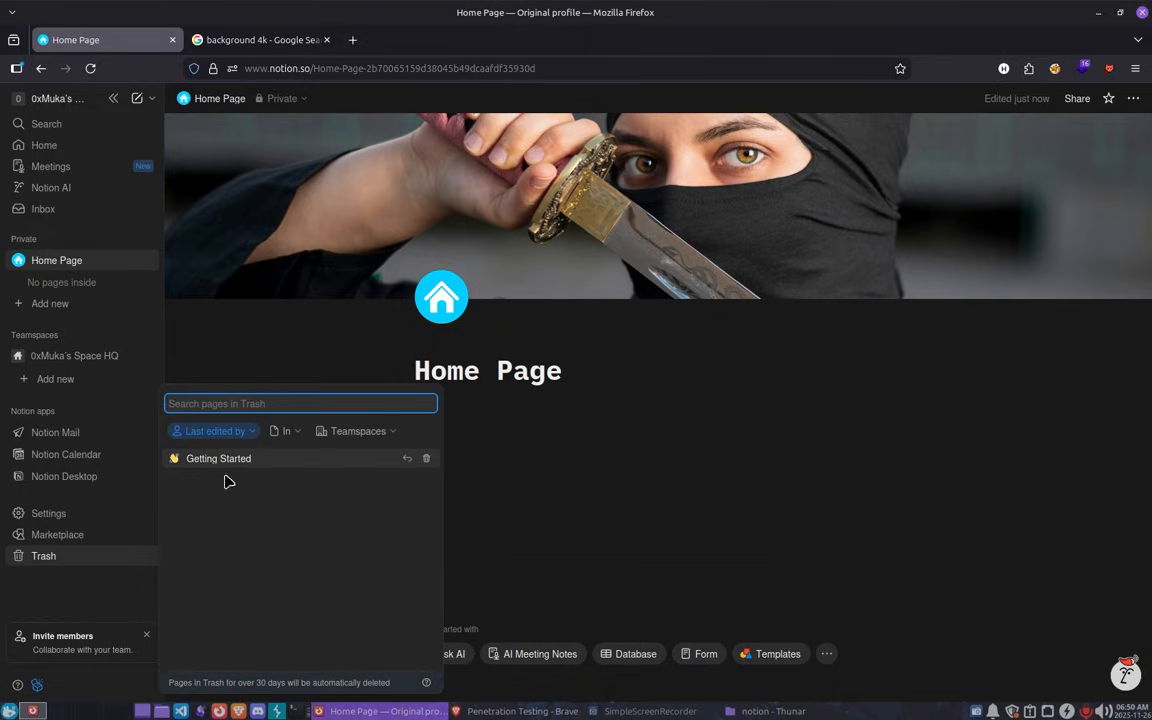
pyautogui.click(625, 470)
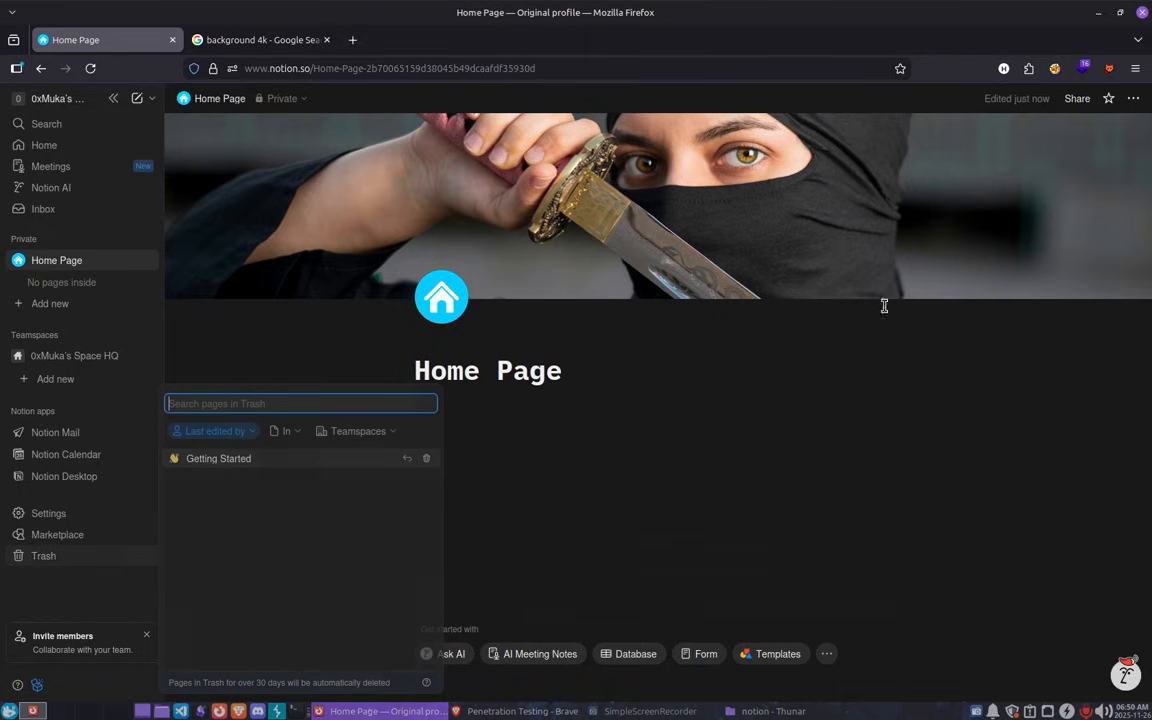
# Try the small text option on the Home Page and turn it back off.
pyautogui.click(1133, 99)
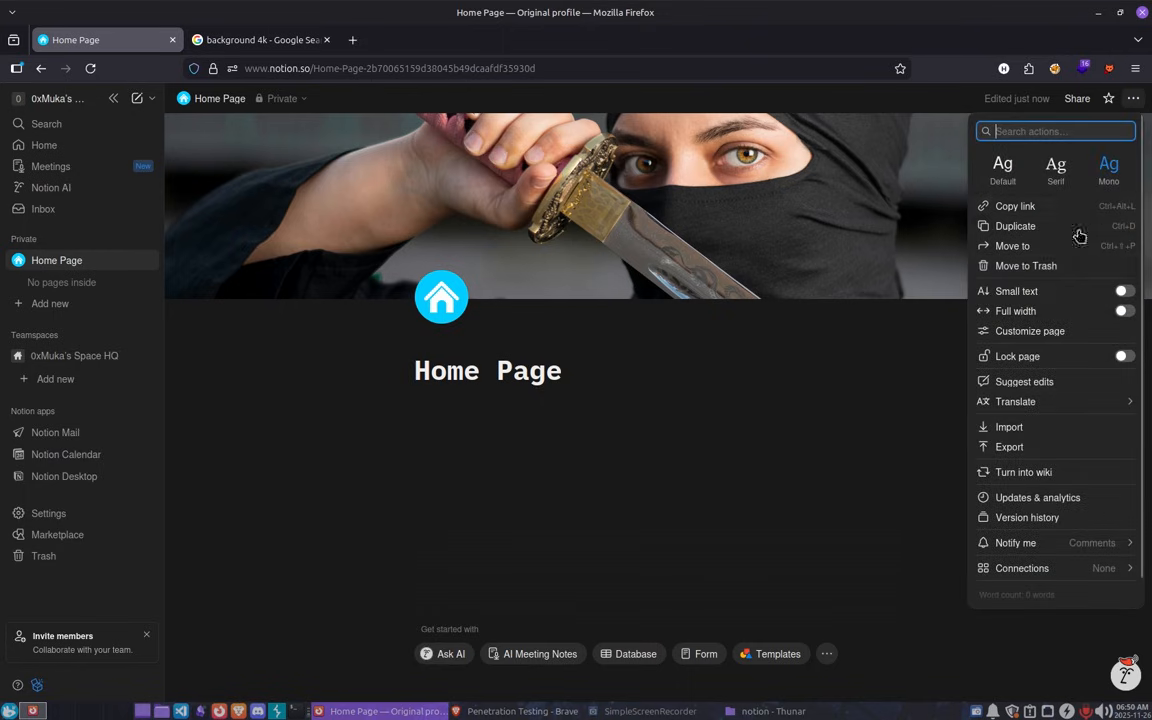
pyautogui.click(1126, 296)
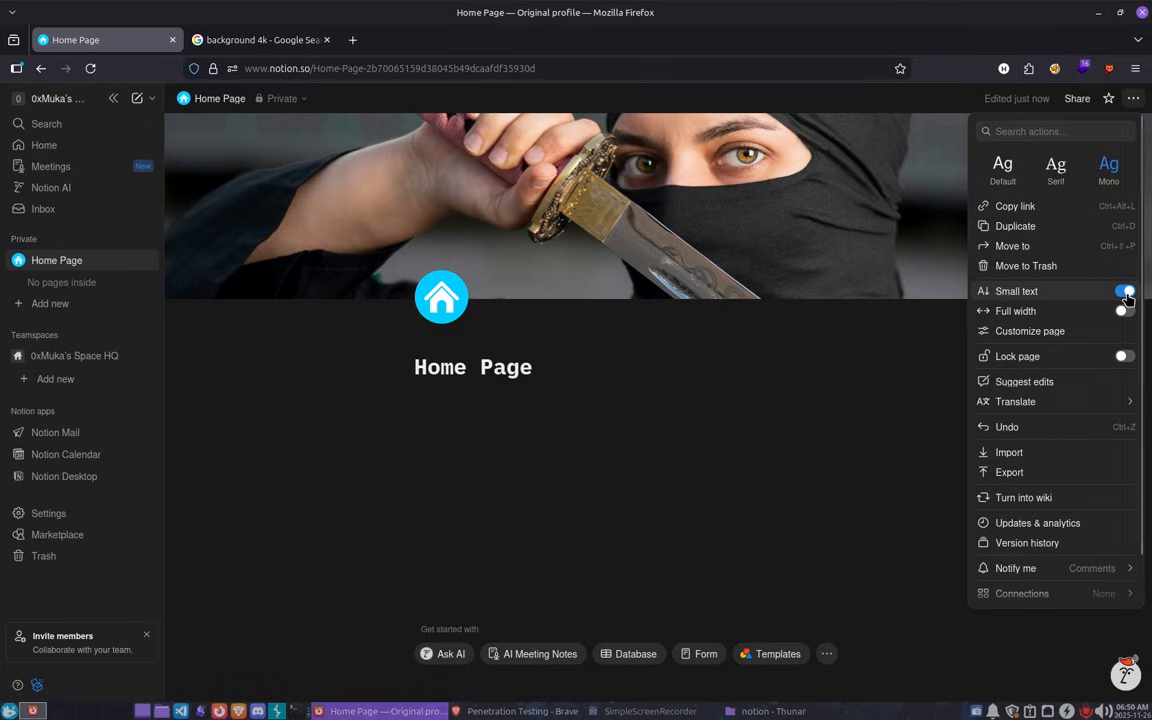
pyautogui.click(1126, 296)
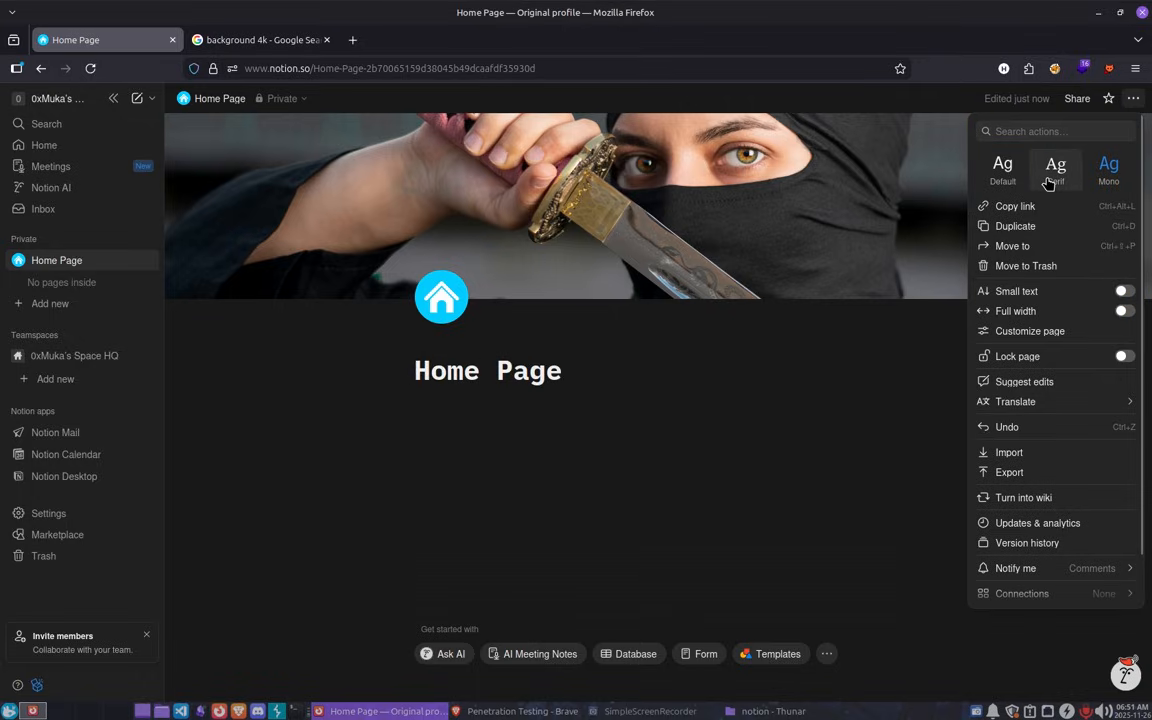
# Set the Home Page font style to Serif and collapse the sidebar.
pyautogui.click(1052, 176)
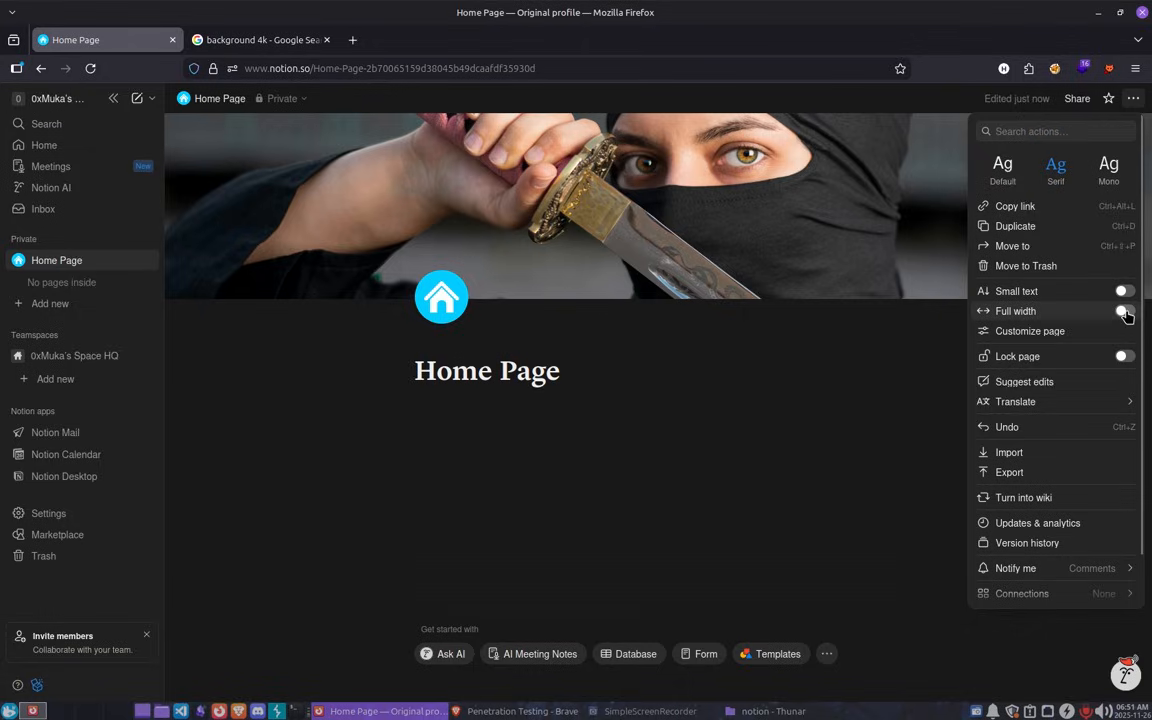
pyautogui.click(113, 98)
pyautogui.click(113, 98)
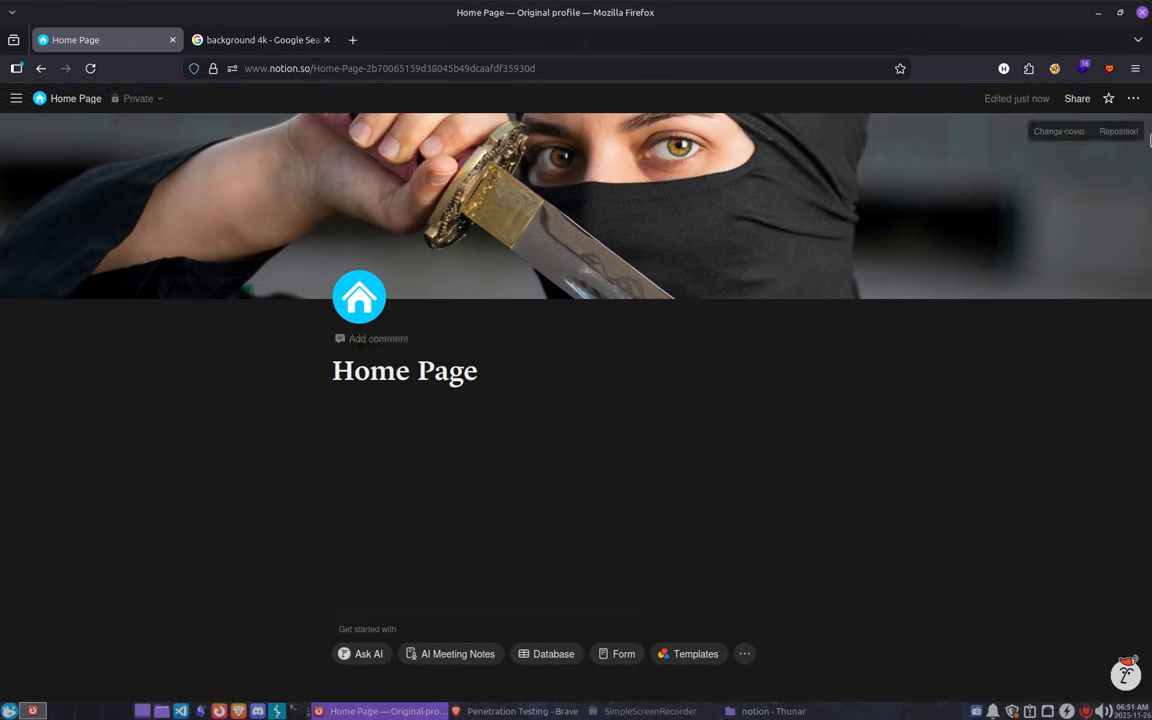
# Try the full-width layout on the Home Page and turn it back off.
pyautogui.click(1133, 98)
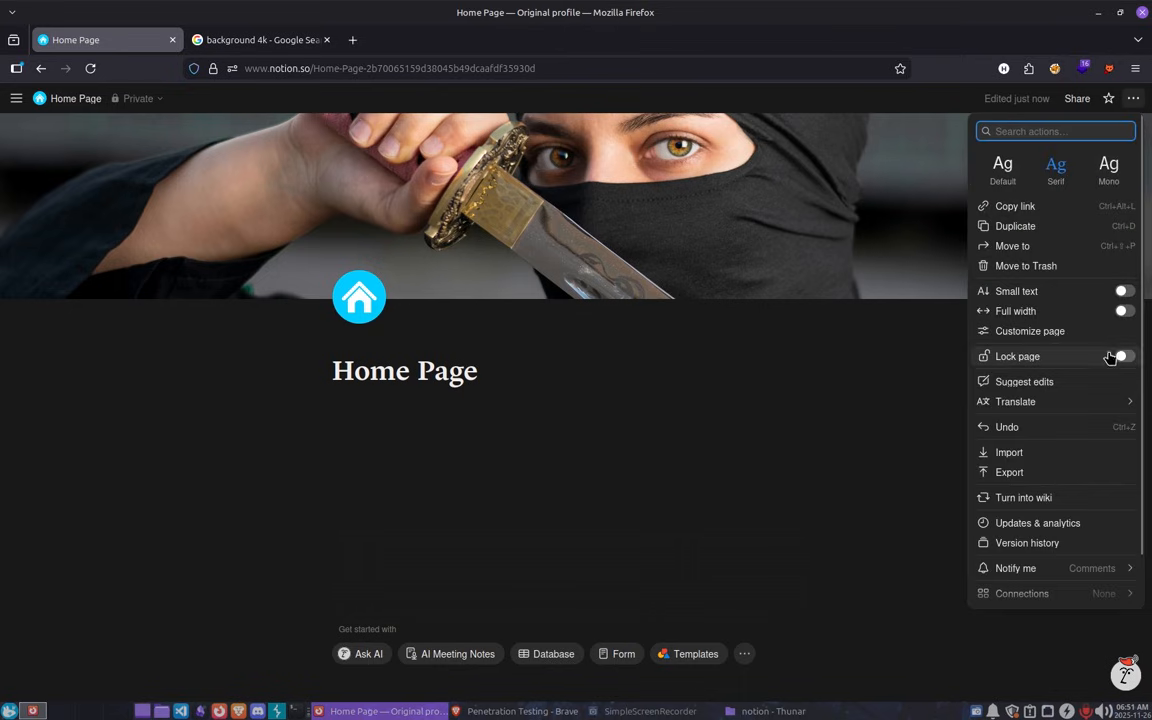
pyautogui.click(1125, 311)
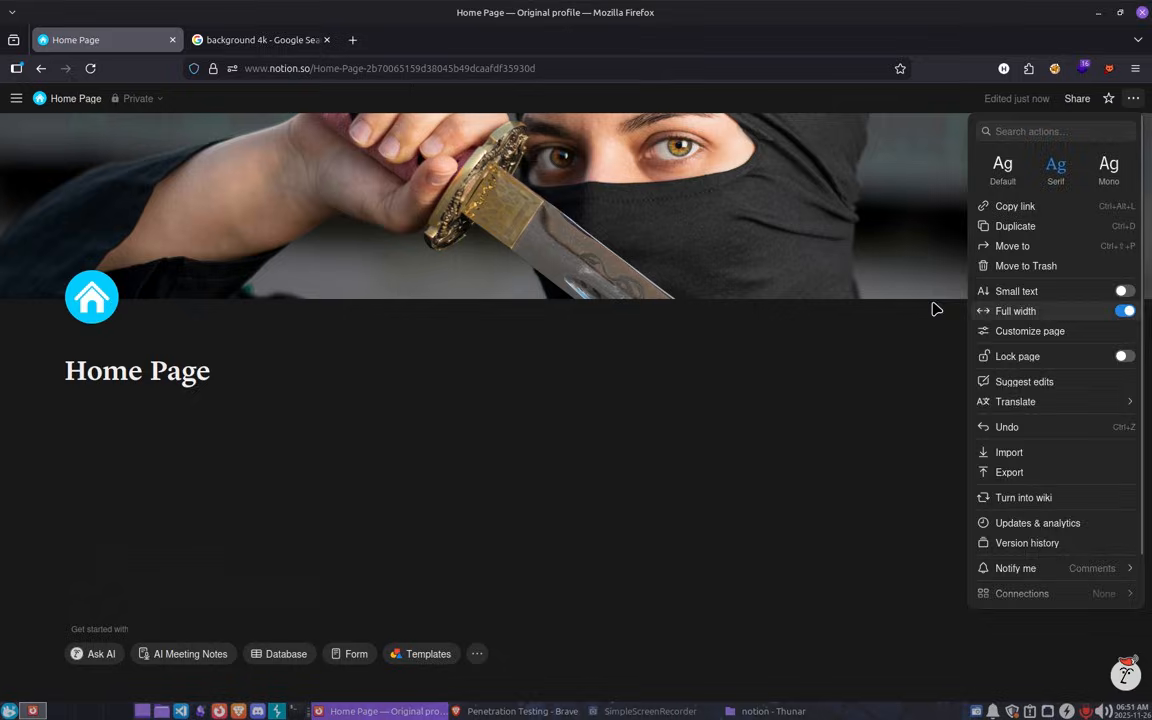
pyautogui.click(645, 441)
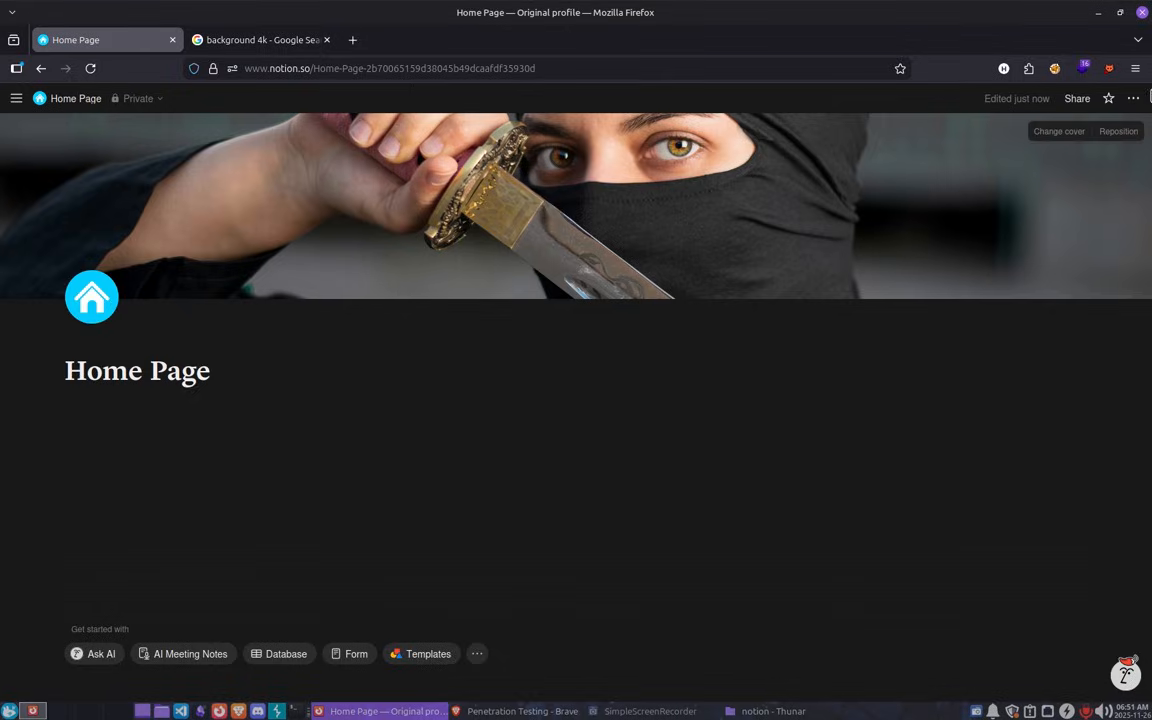
pyautogui.click(1133, 99)
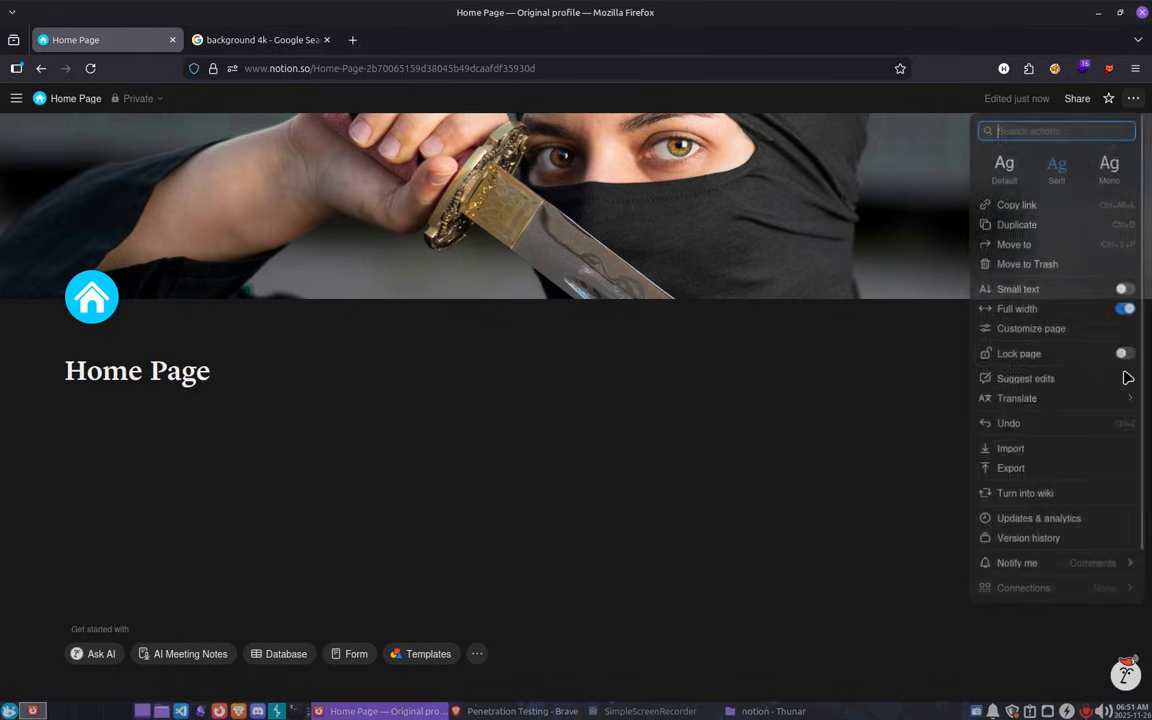
pyautogui.click(1123, 311)
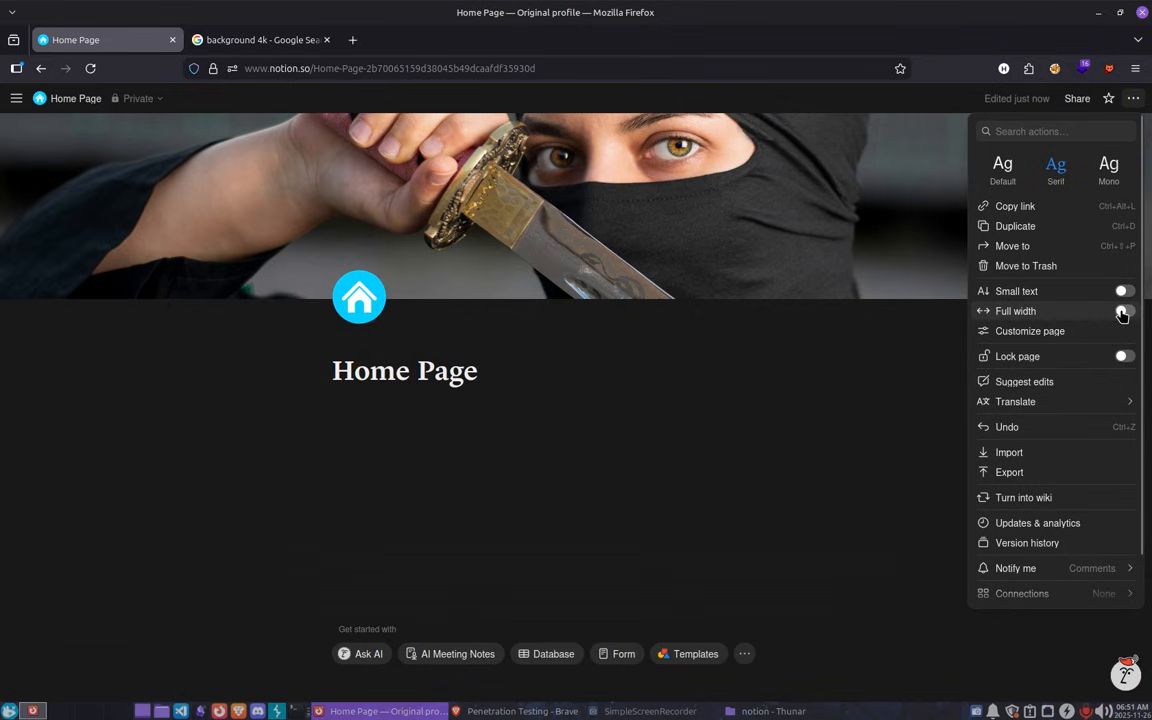
# Lock the Home Page, try editing its title and body, and unlock it again.
pyautogui.click(1122, 358)
pyautogui.moveTo(1121, 362)
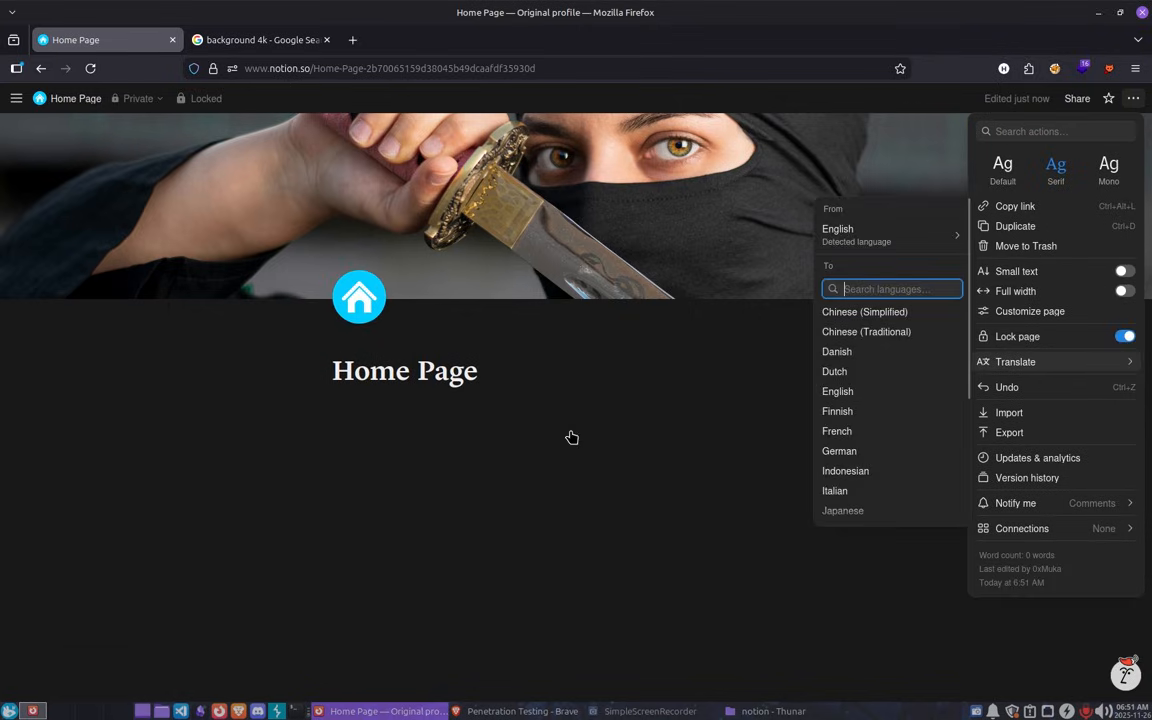
pyautogui.click(406, 378)
pyautogui.moveTo(449, 378); pyautogui.dragTo(526, 414)
pyautogui.click(473, 421)
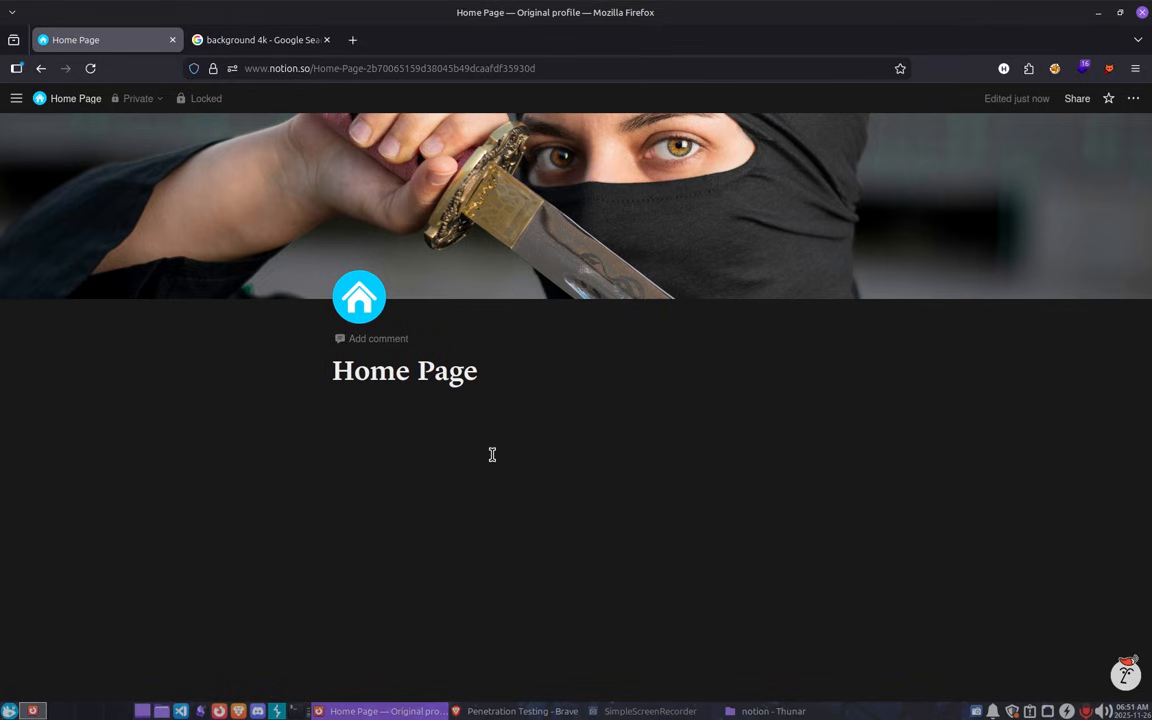
pyautogui.click(1133, 98)
pyautogui.click(1123, 337)
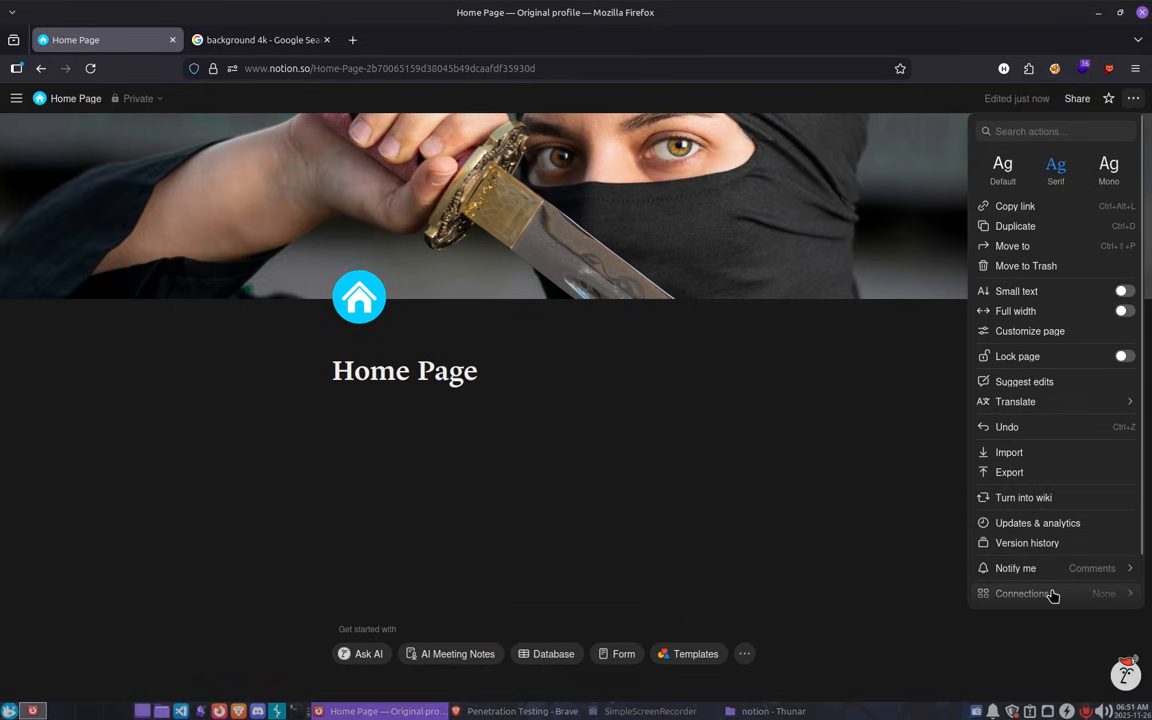
# Look through the remaining page options, including the comment notification choices.
pyautogui.scroll(-1, 1052, 575)
pyautogui.moveTo(1040, 528)
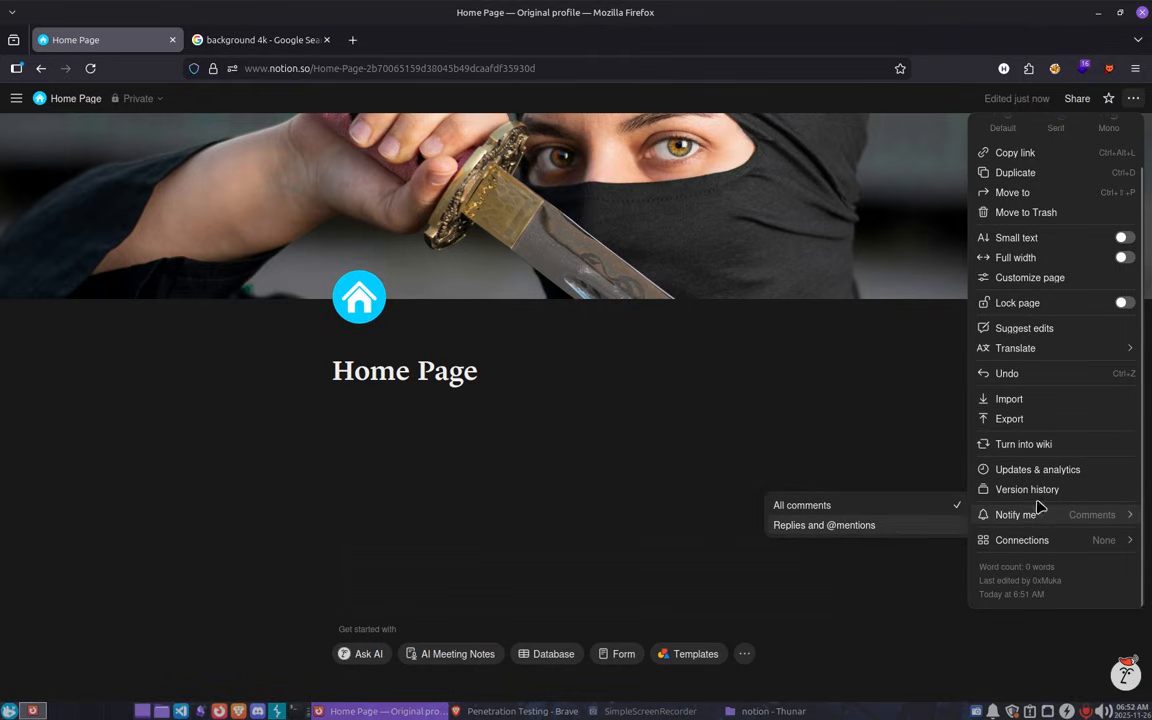
pyautogui.click(1133, 98)
# Write "Hello everyone" as the first line of the Home Page body and start a new line below it.
pyautogui.click(486, 414)
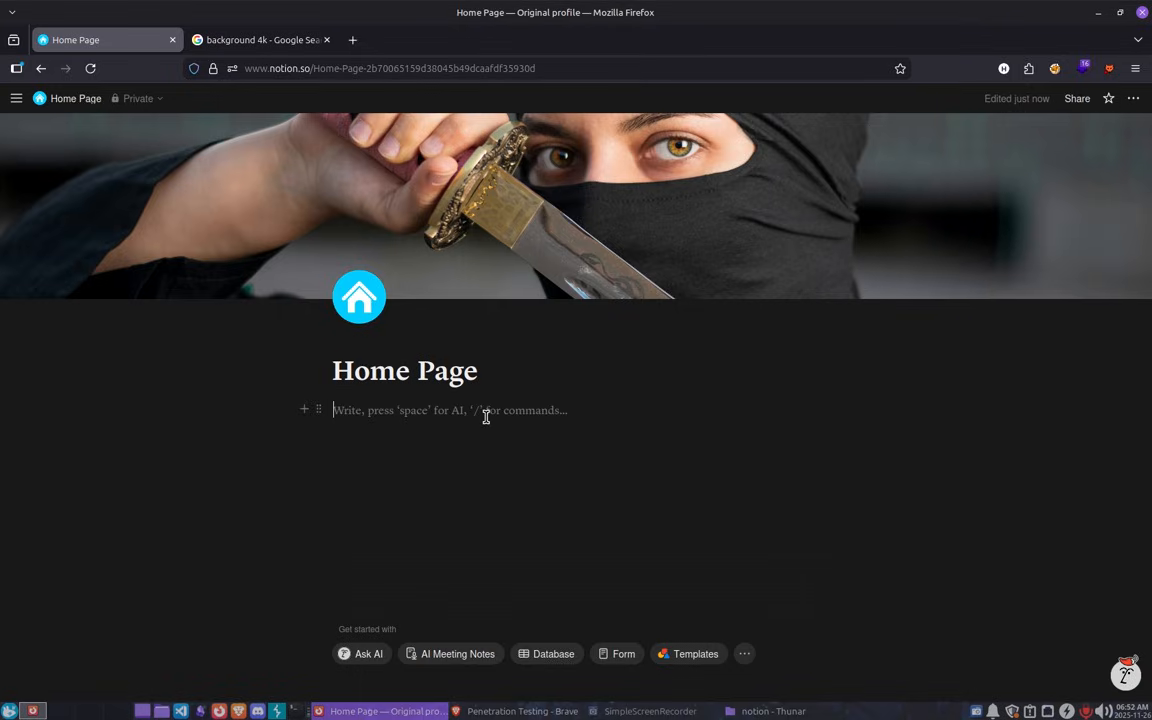
pyautogui.moveTo(105, 303)
pyautogui.write('Hello')
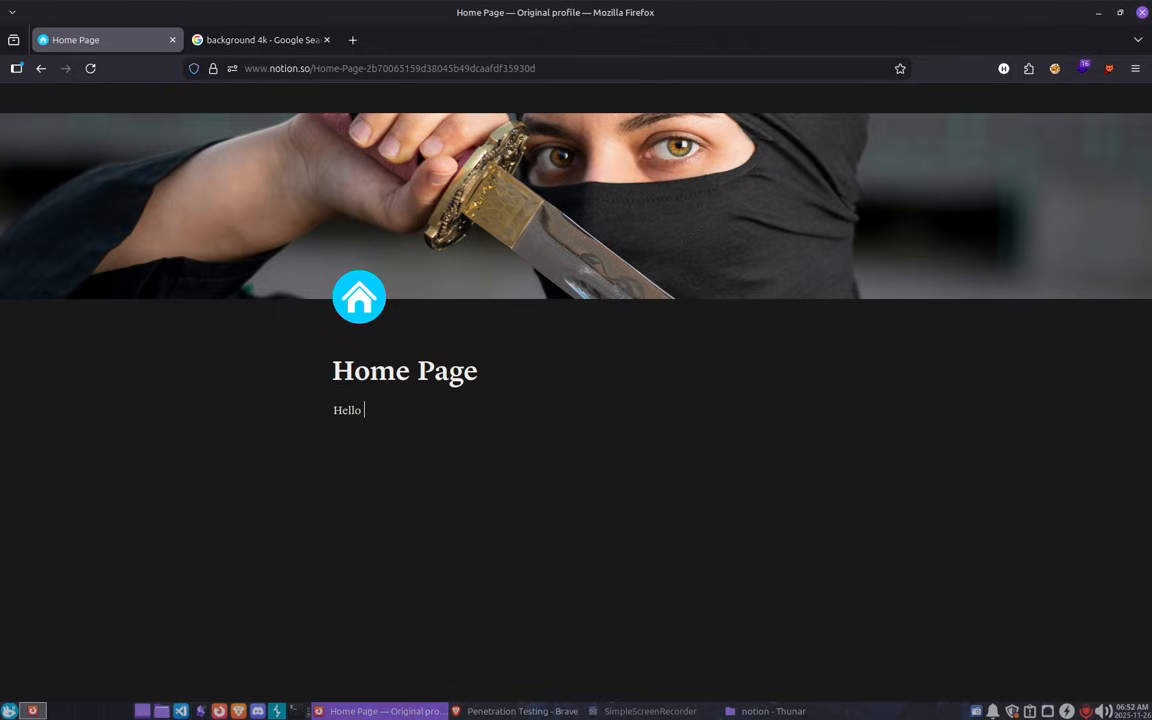
pyautogui.write(' everyone')
pyautogui.press('Return')
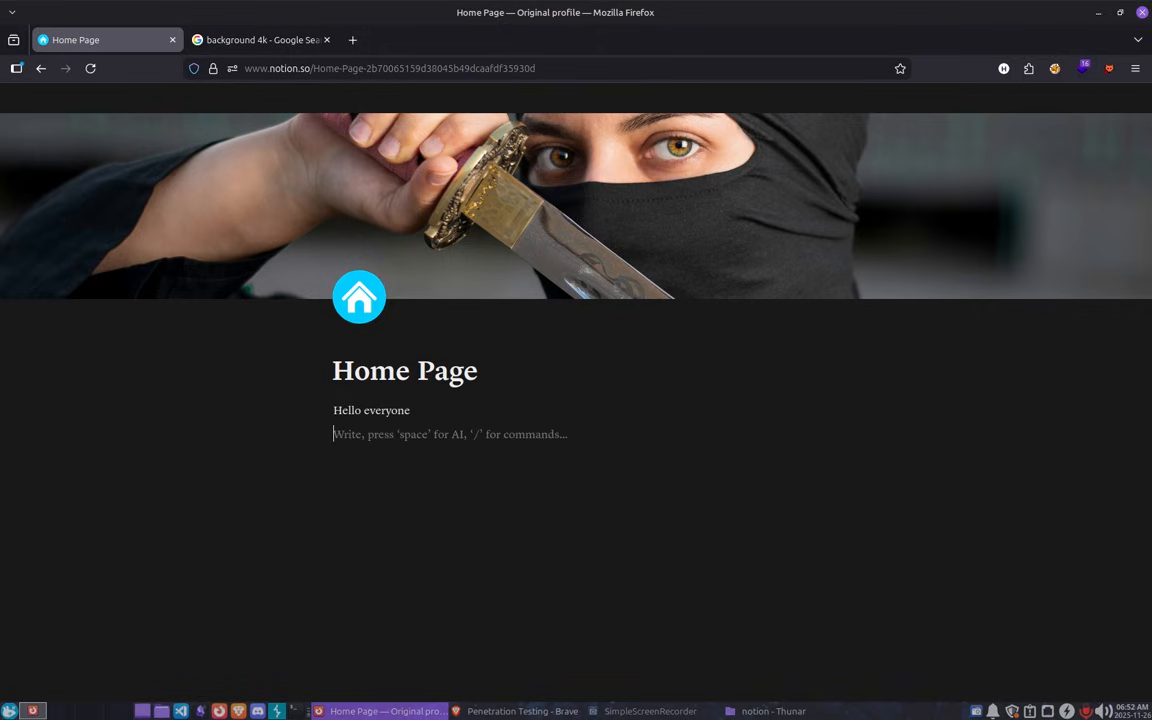
pyautogui.write('/')
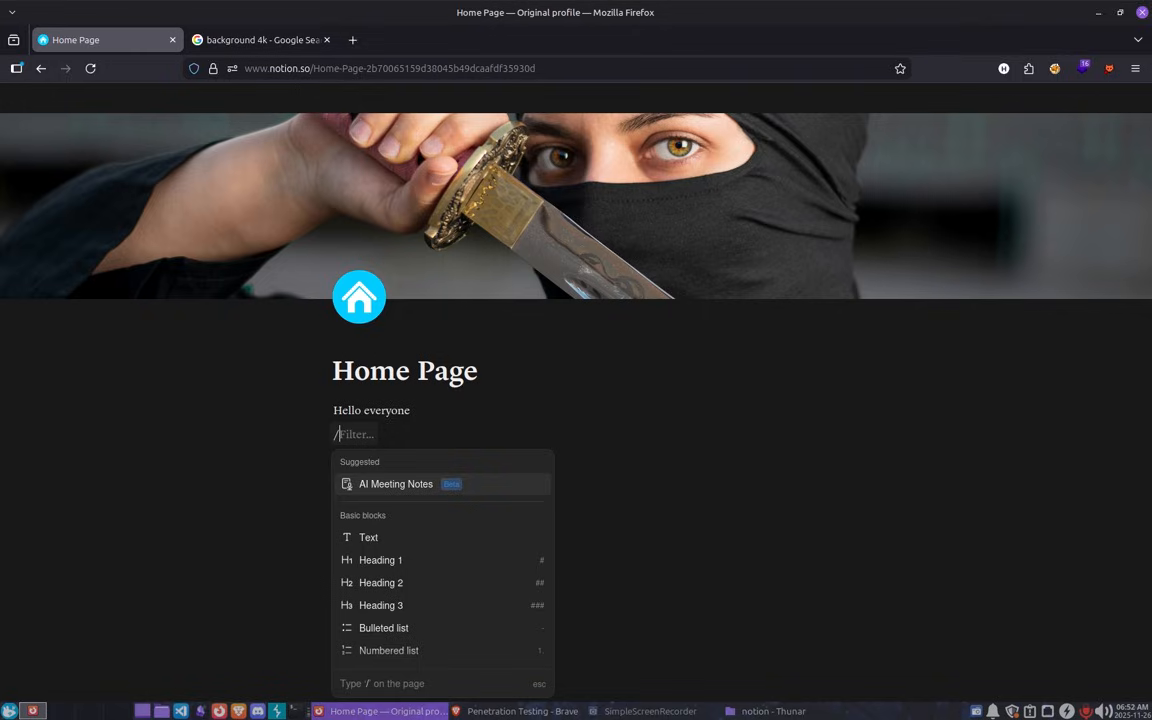
pyautogui.press('BackSpace')
pyautogui.write('/')
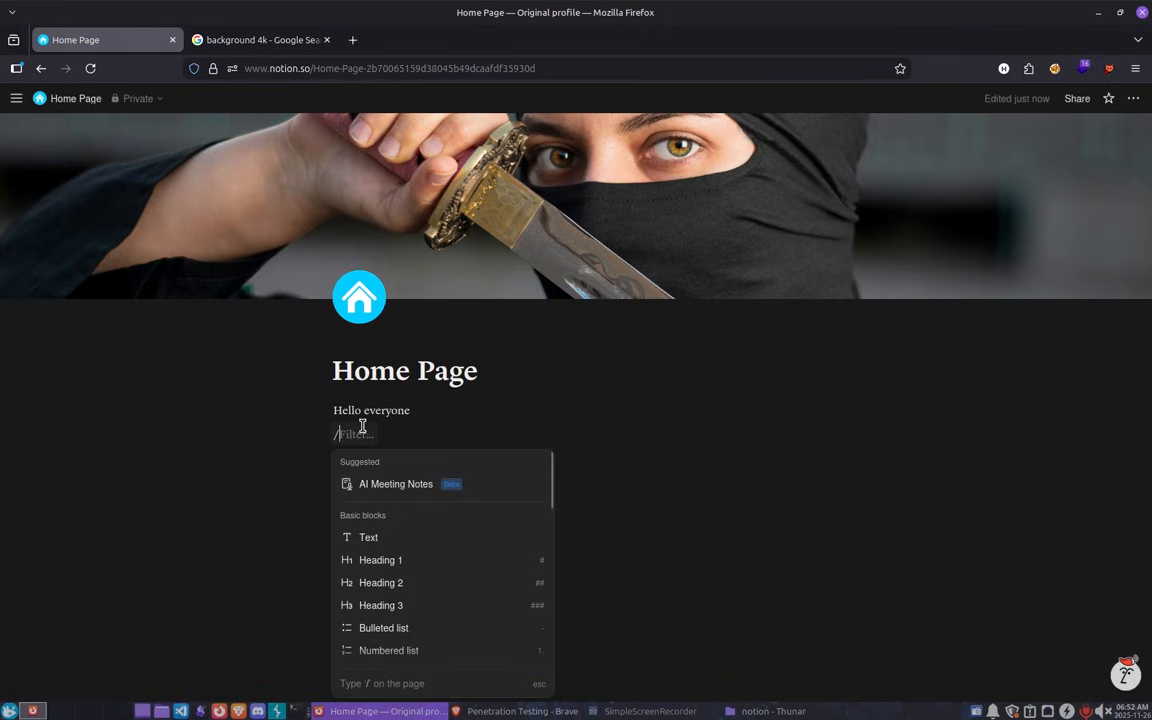
pyautogui.press('Escape')
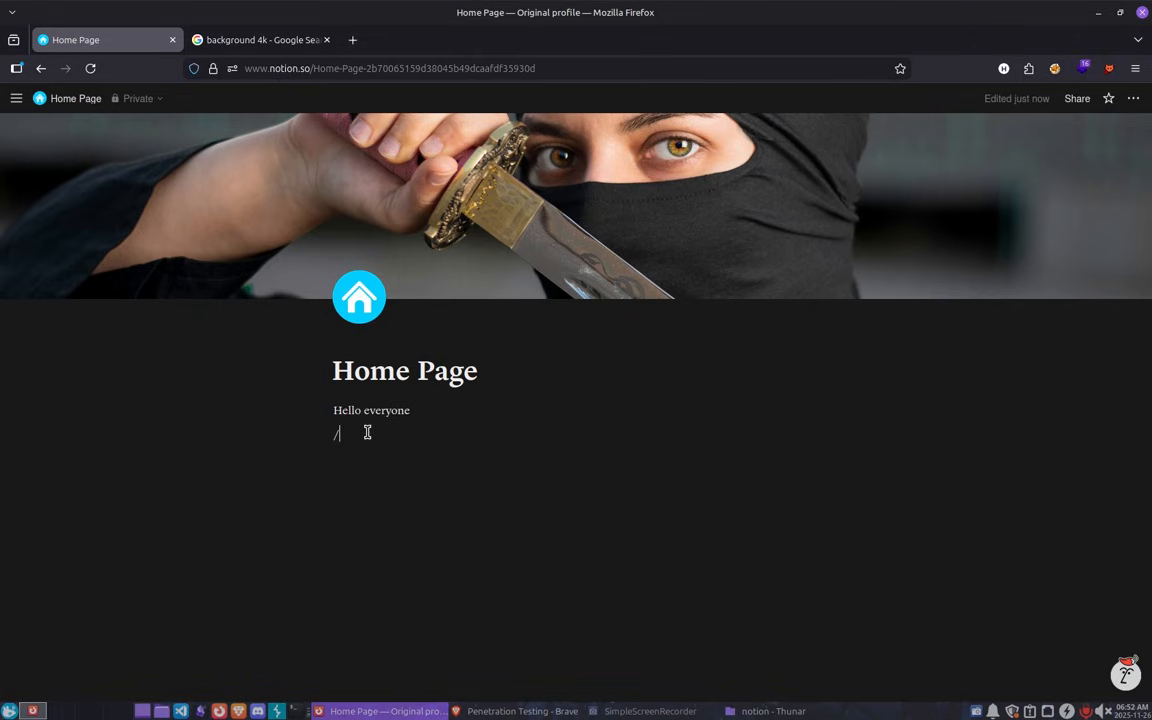
pyautogui.press('BackSpace')
# Browse the available block types, insert a Text block below "Hello everyone" and write "Hi" in it.
pyautogui.write('/')
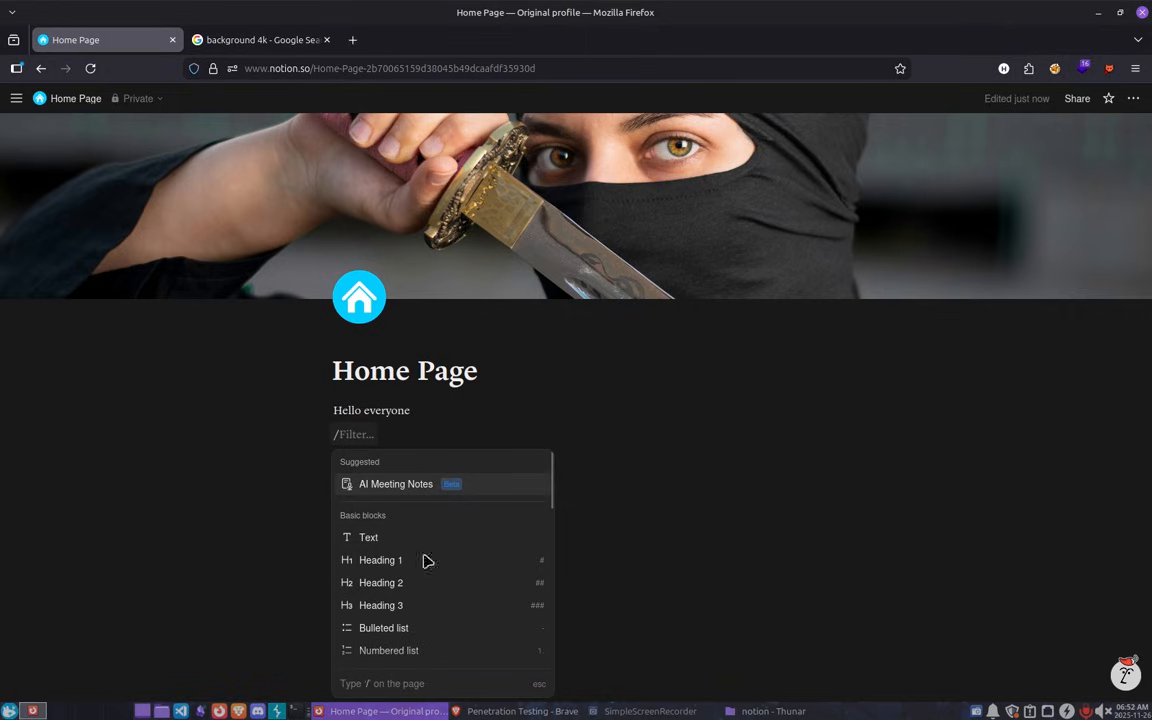
pyautogui.scroll(-2, 468, 545)
pyautogui.scroll(2, 455, 520)
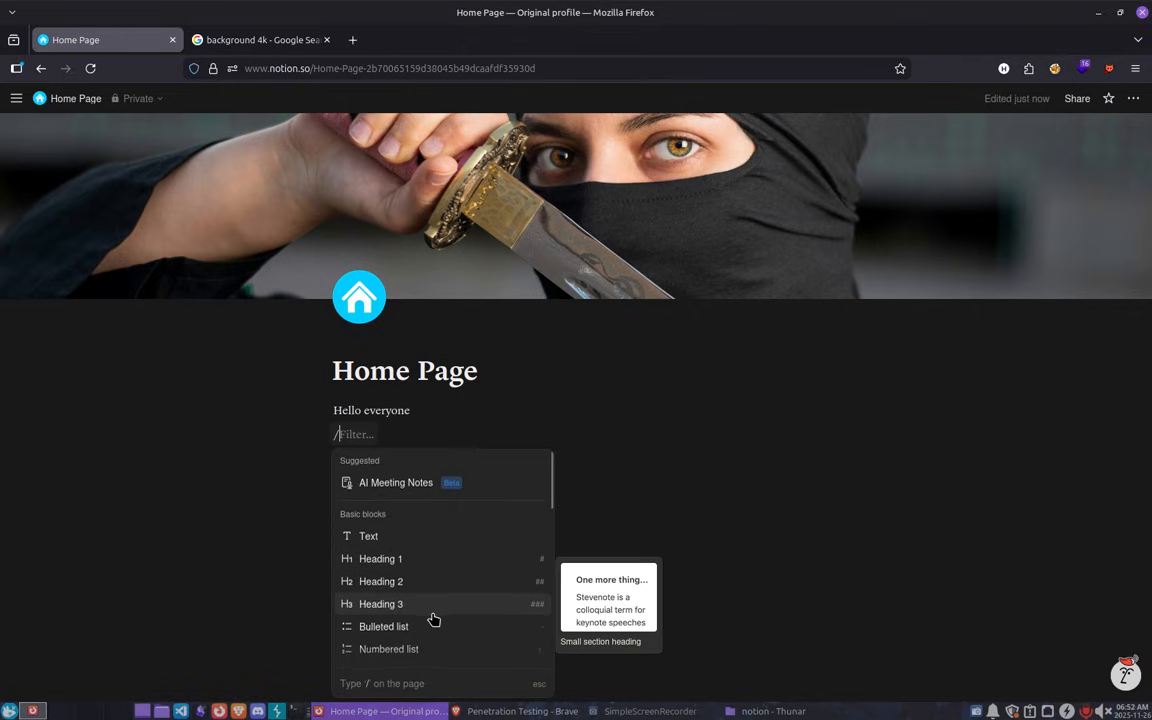
pyautogui.scroll(-2, 410, 600)
pyautogui.scroll(-3, 412, 598)
pyautogui.scroll(-2, 418, 596)
pyautogui.scroll(5, 424, 589)
pyautogui.click(402, 537)
pyautogui.click(397, 449)
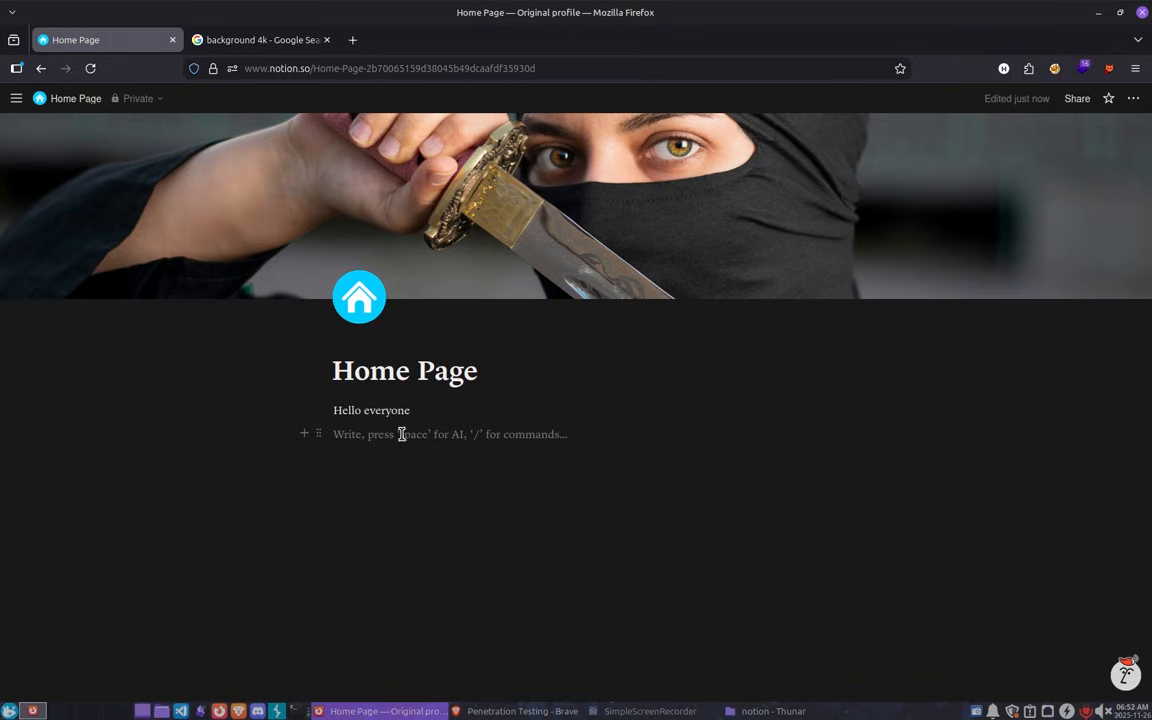
pyautogui.write('Hi')
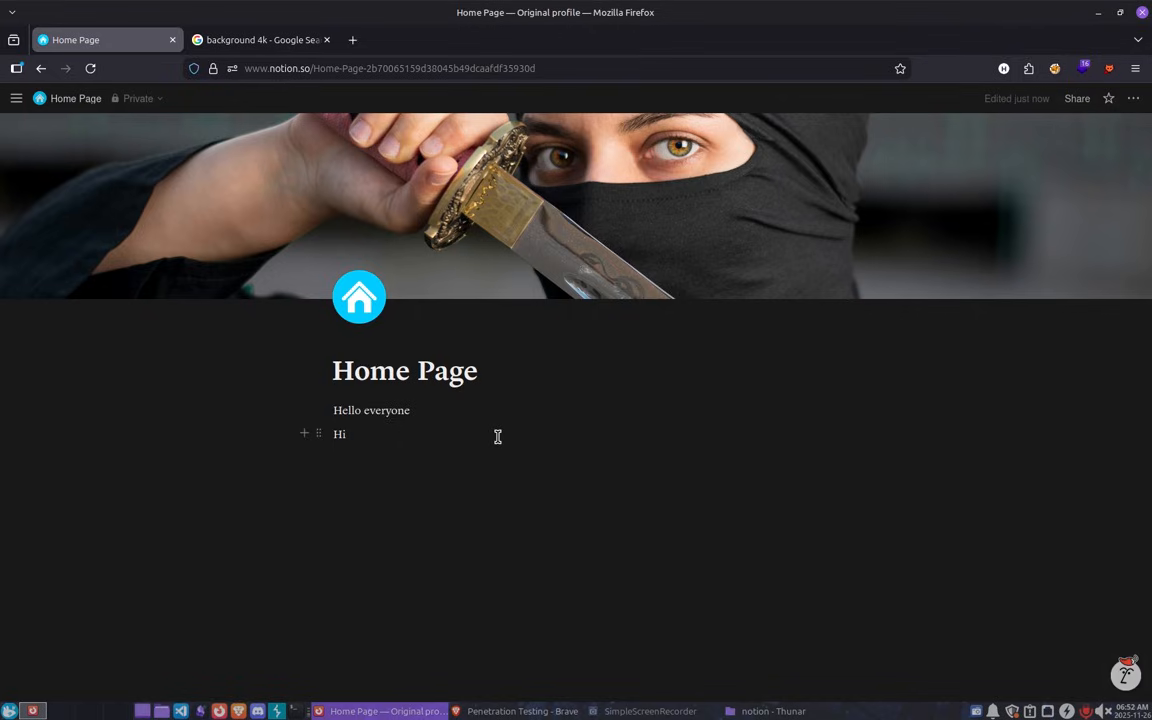
# Insert a Heading 1 block below "Hi", write "Heading 1" in it and start a new line.
pyautogui.press('Return')
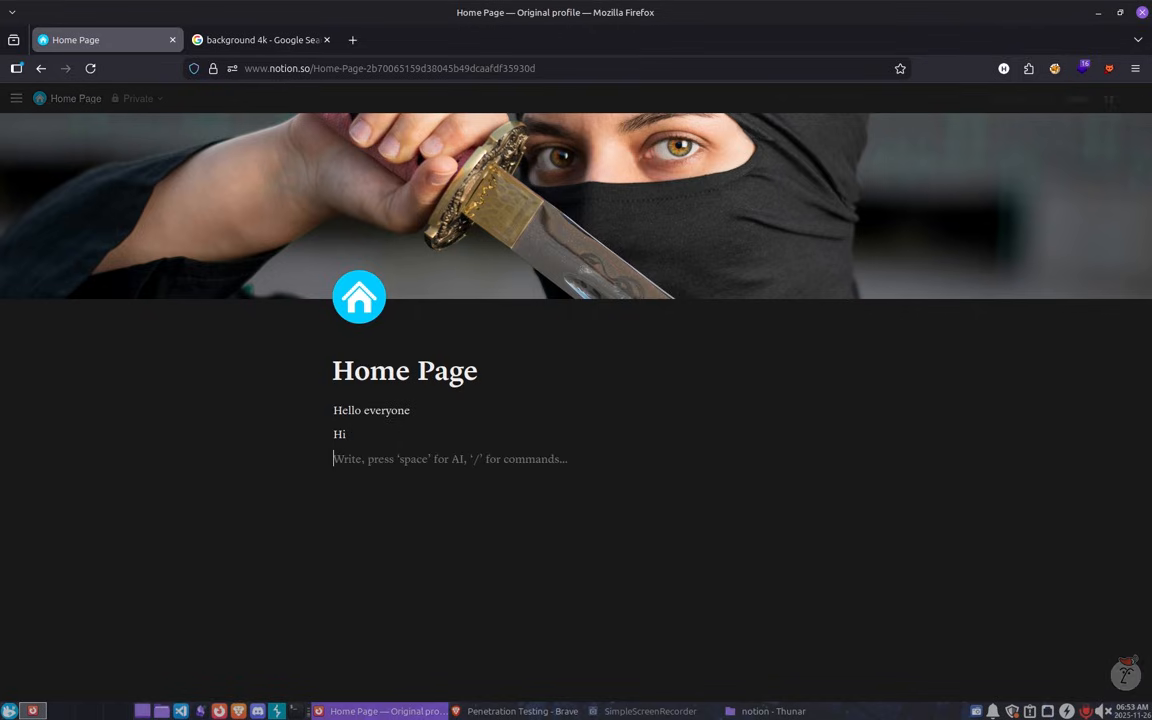
pyautogui.write('/')
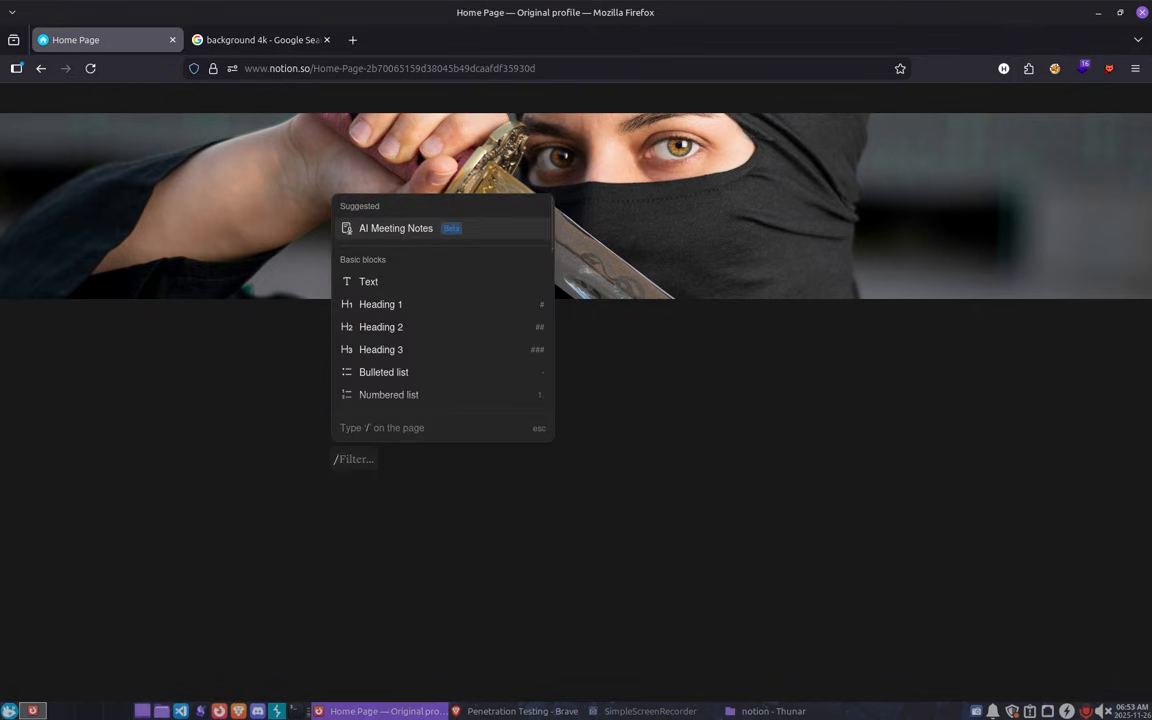
pyautogui.write('He')
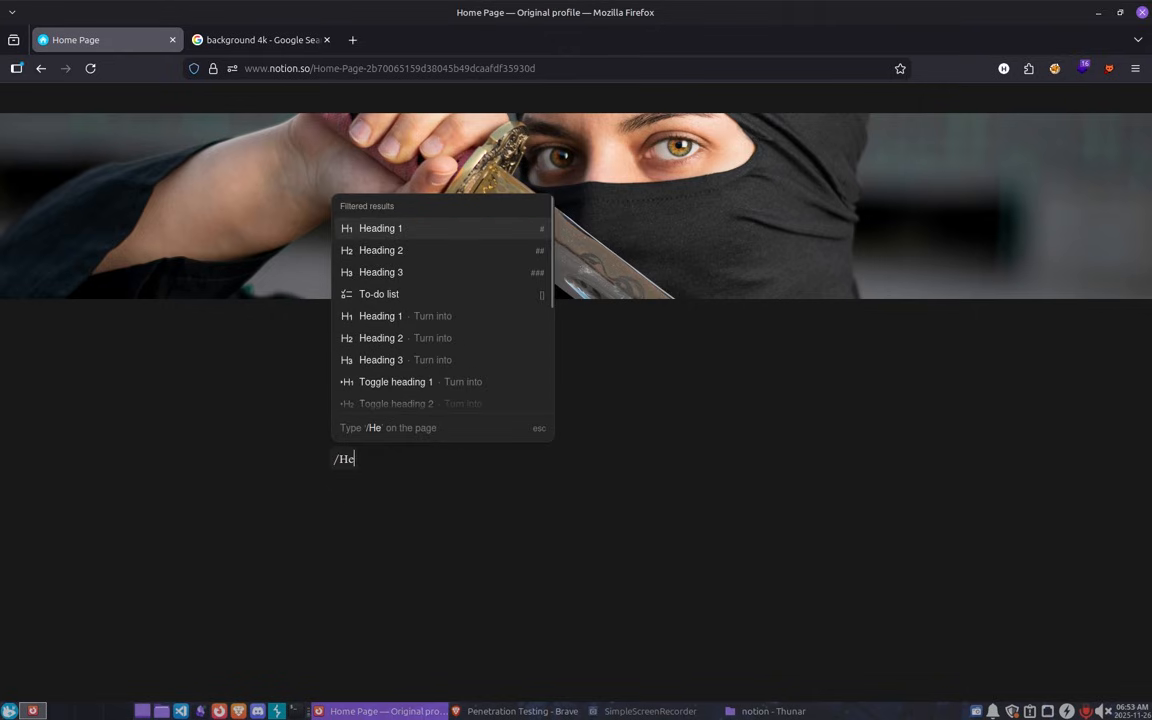
pyautogui.click(391, 228)
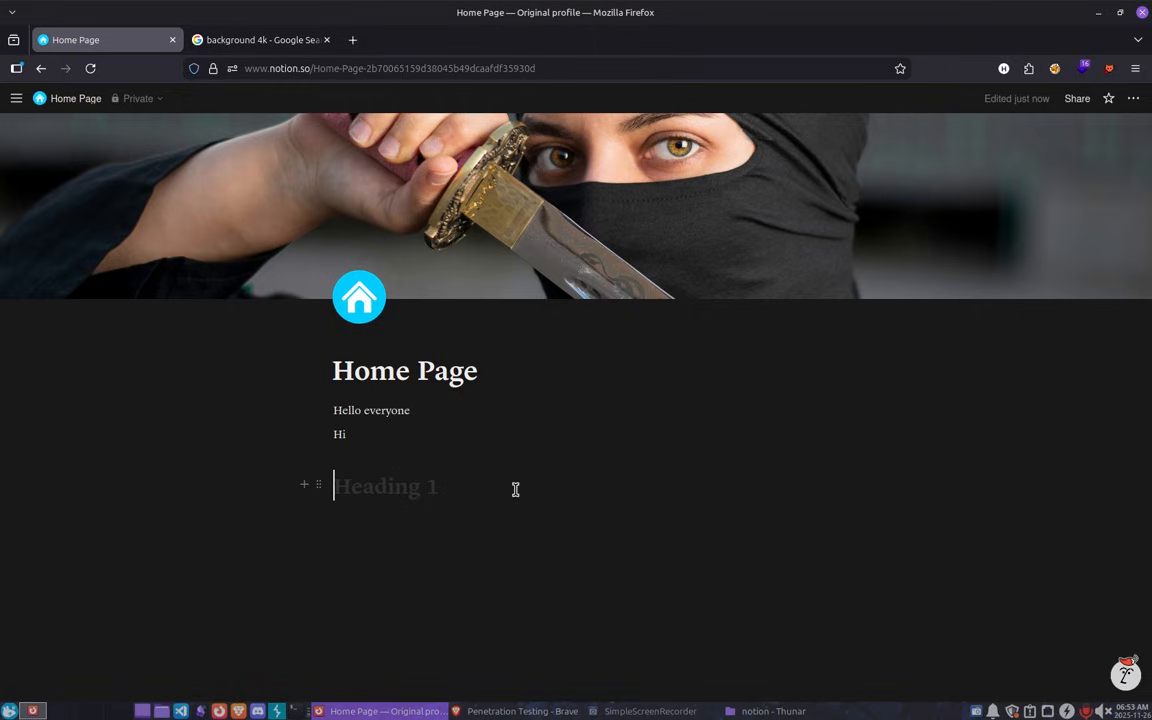
pyautogui.write('Headiing 1')
pyautogui.press('Return')
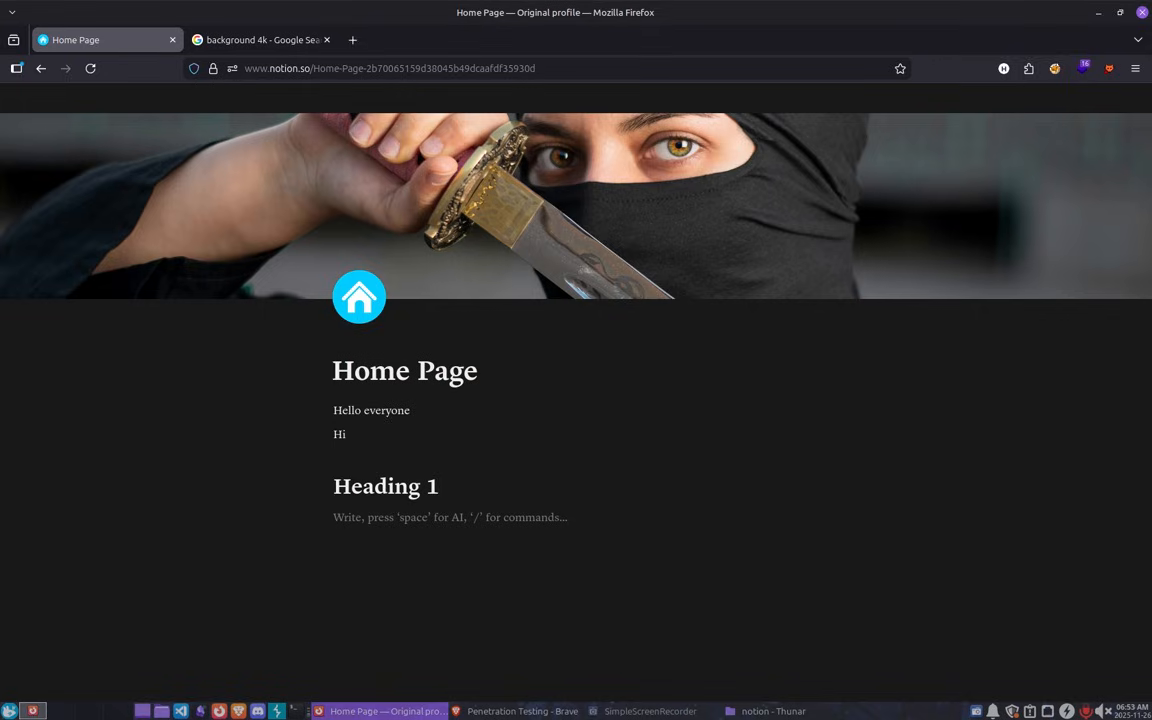
# Insert a Heading 2 block below the first heading, write "Heading 2" in it and start a new line.
pyautogui.write('/')
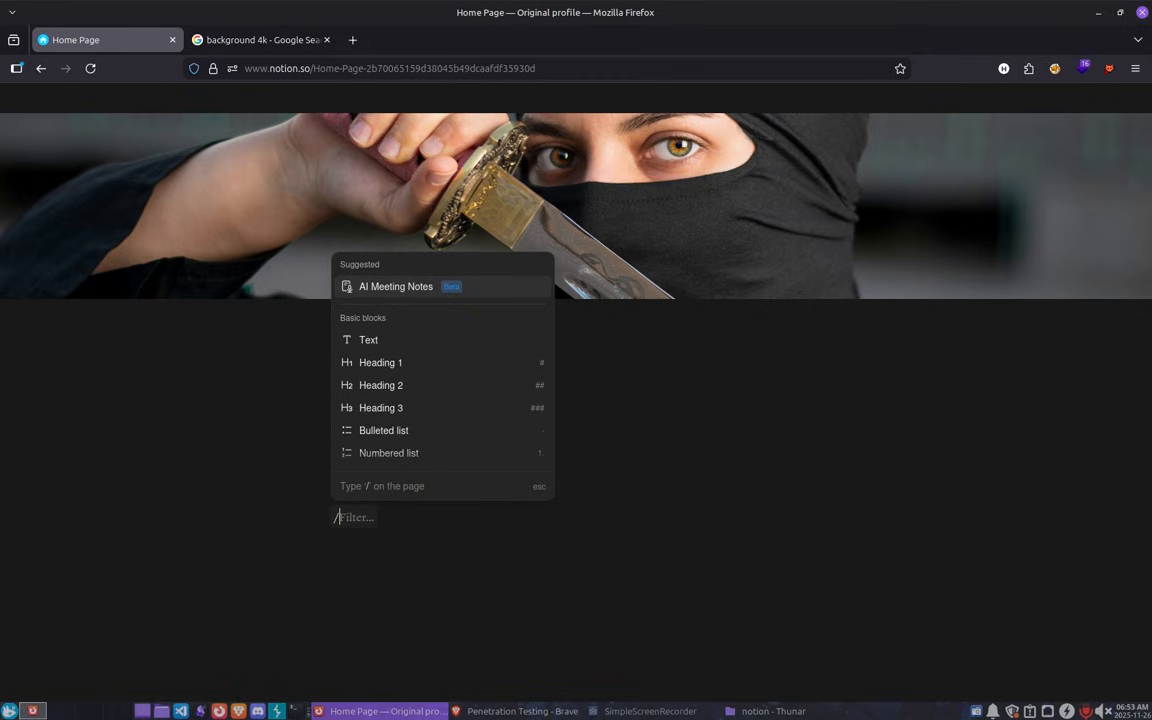
pyautogui.write('Head')
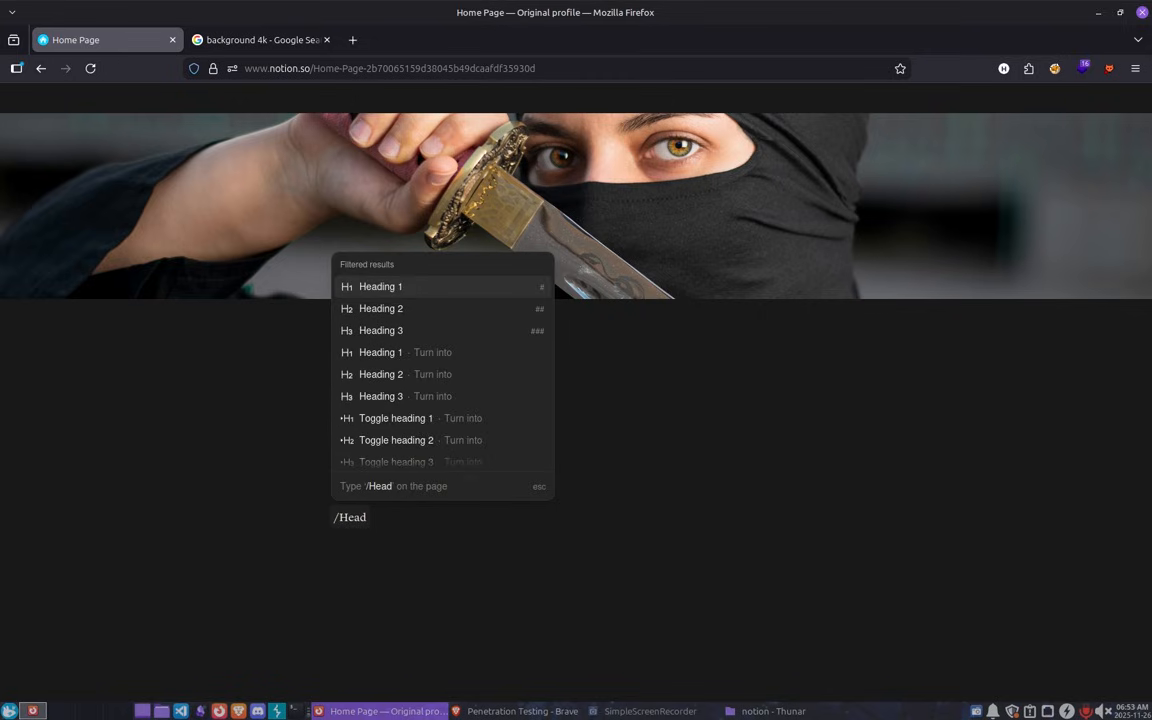
pyautogui.click(539, 313)
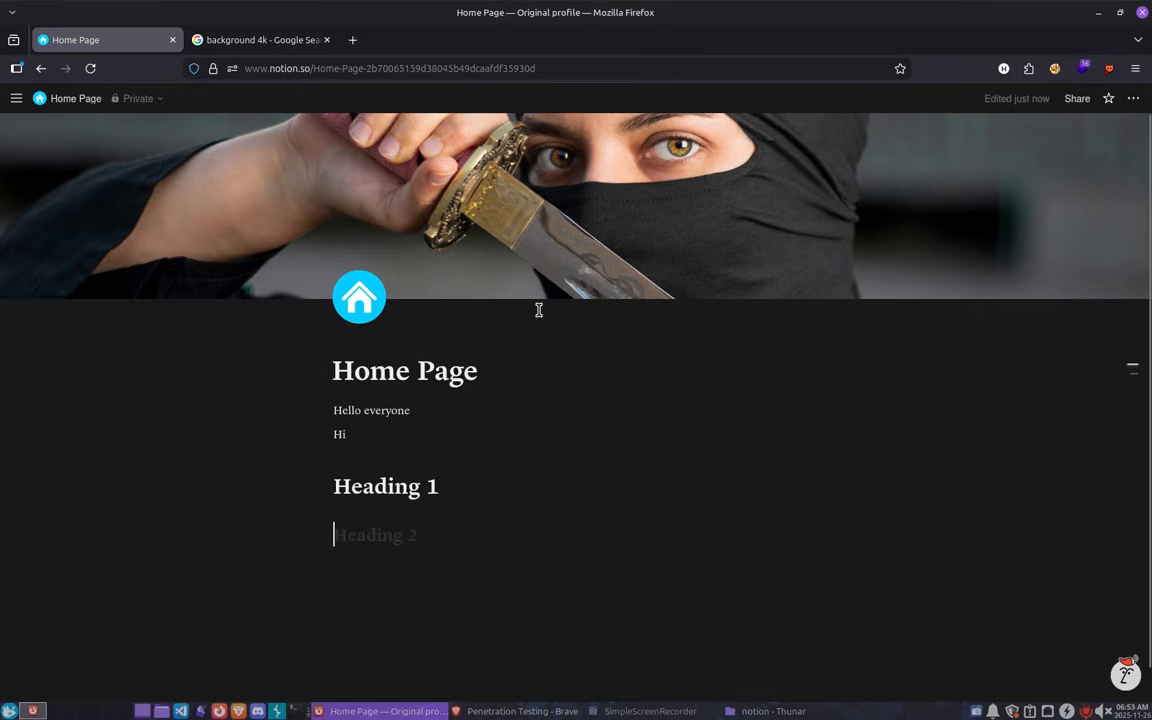
pyautogui.write('Hea')
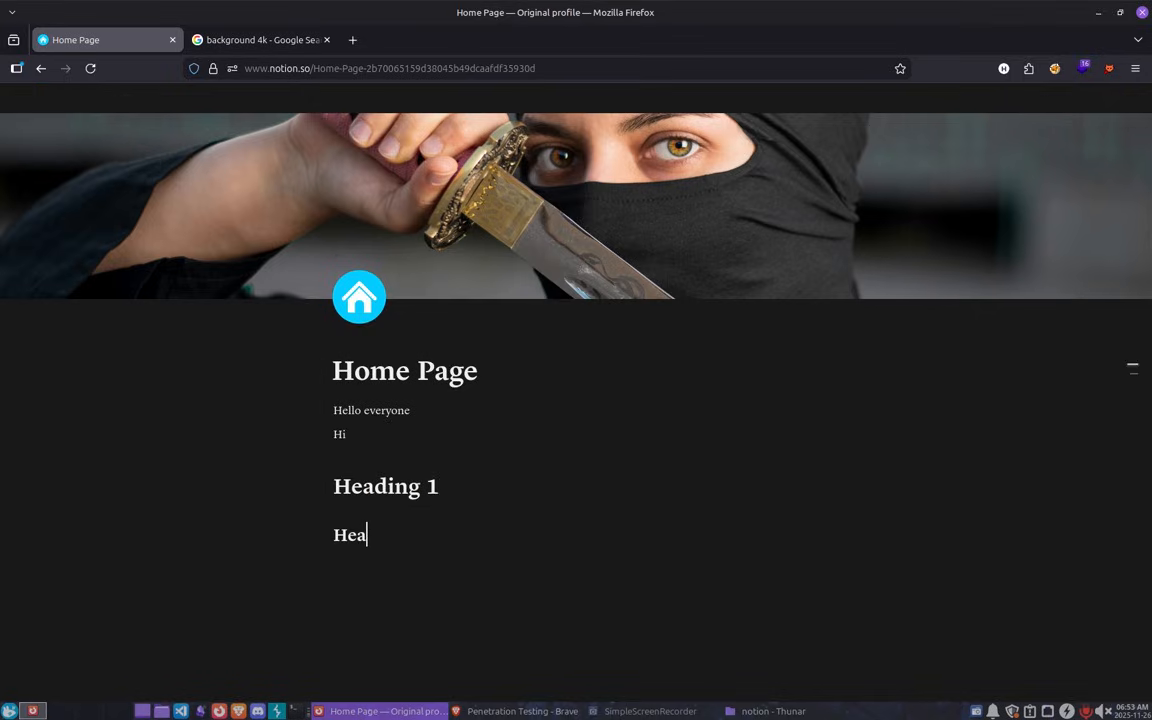
pyautogui.write('ding 2')
pyautogui.press('Return')
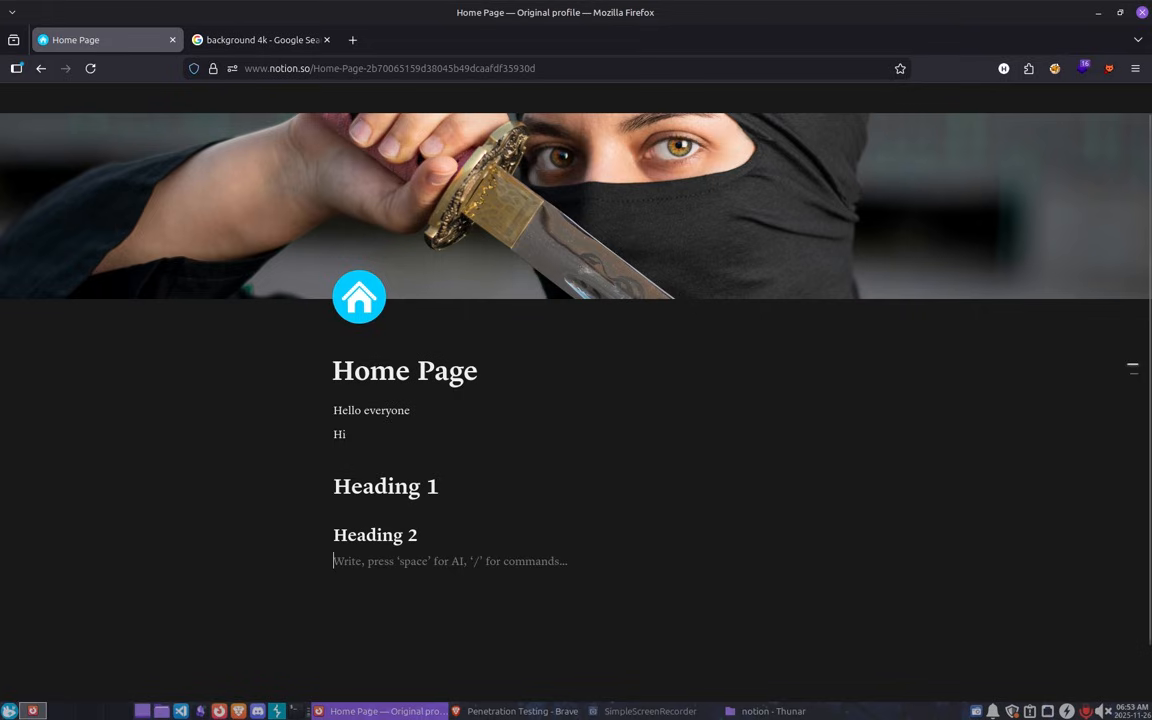
# Insert a Heading 3 block below the second heading, write "Heading 3" in it and start a new line.
pyautogui.write('/')
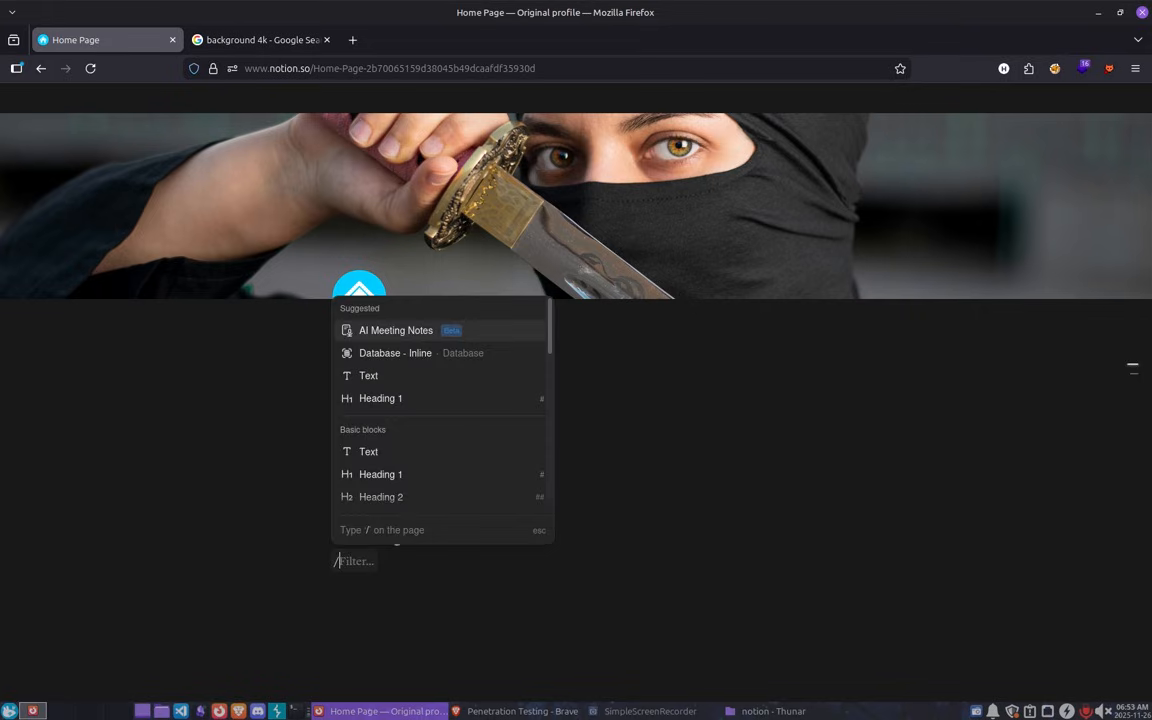
pyautogui.write('H')
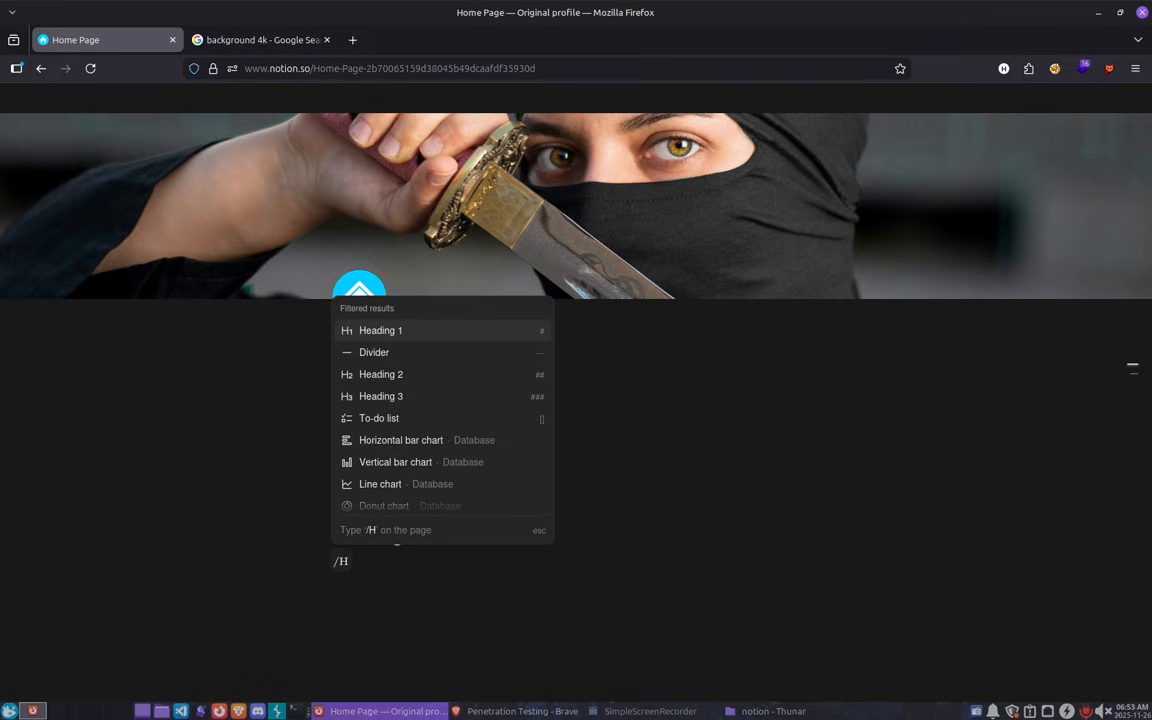
pyautogui.write('eading')
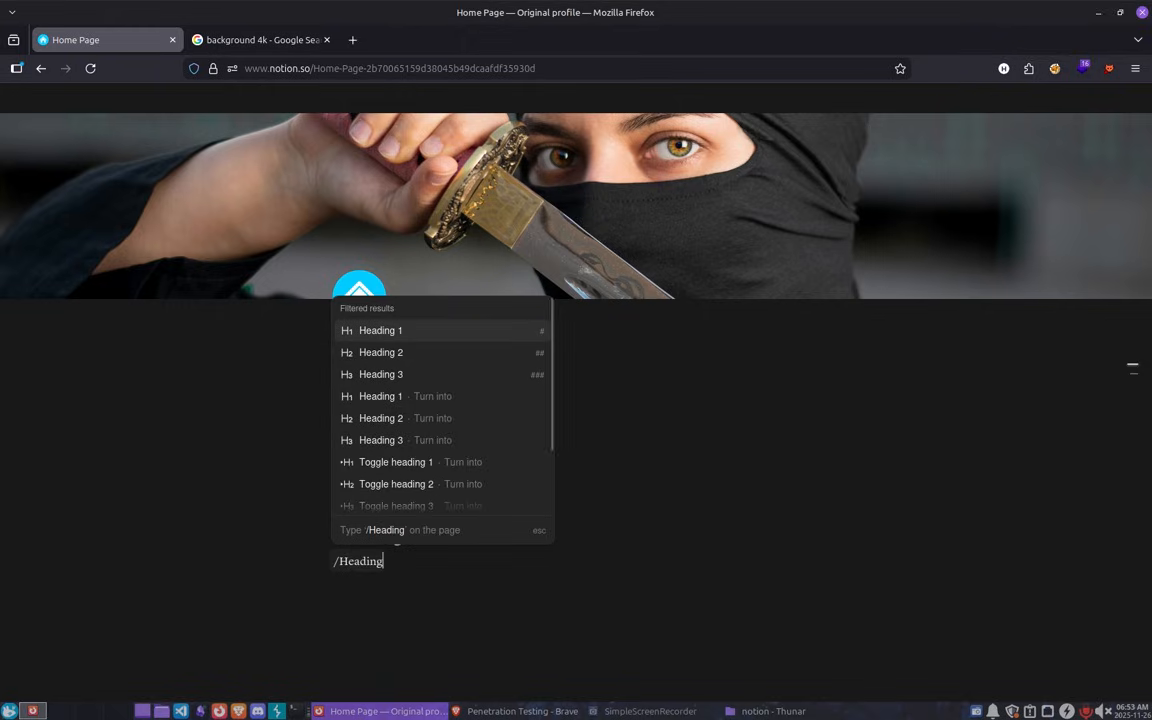
pyautogui.write('3')
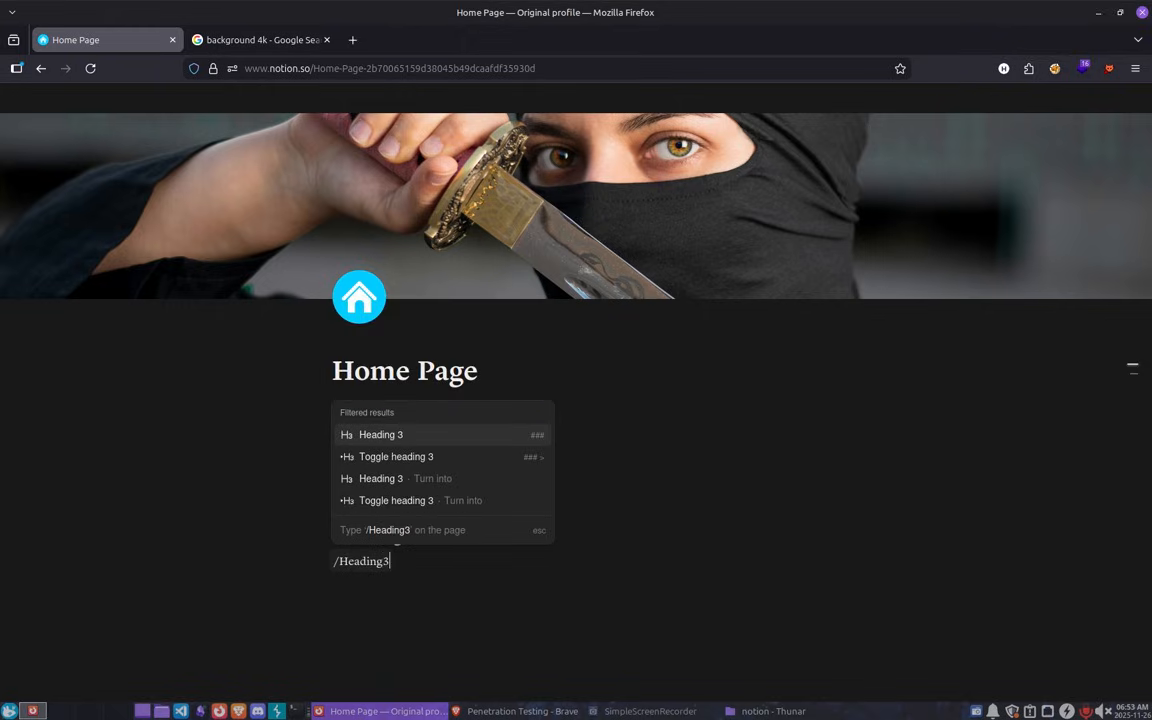
pyautogui.press('Return')
pyautogui.write('Heading')
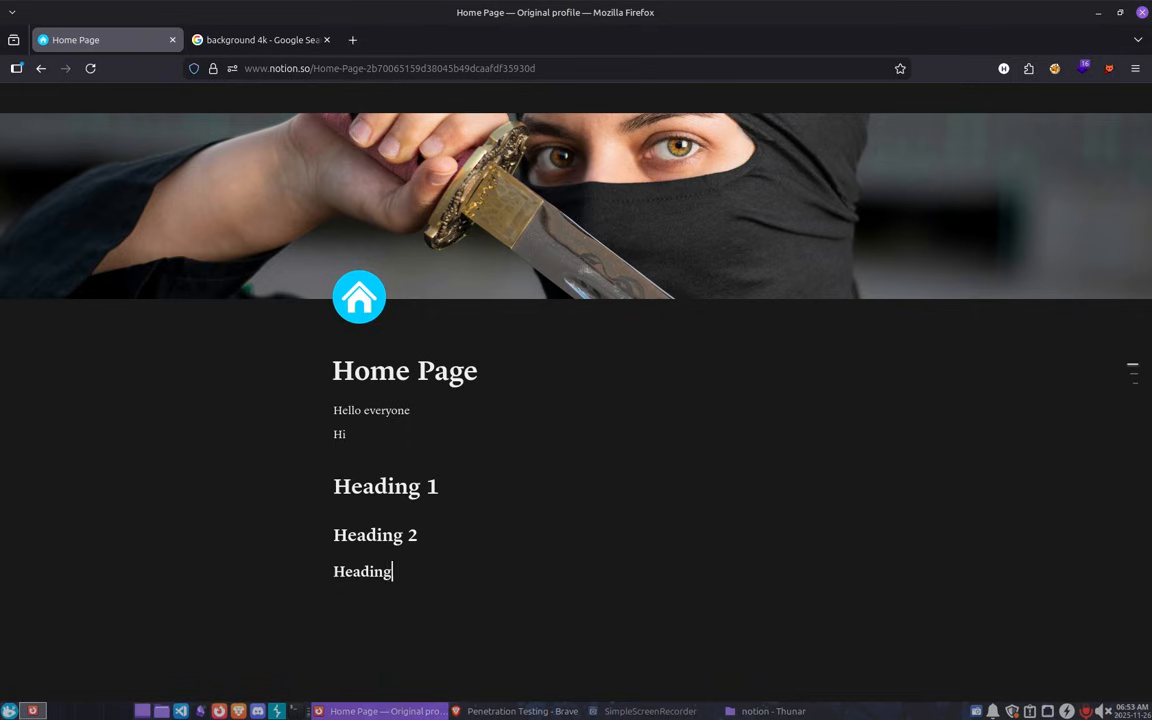
pyautogui.press('Return')
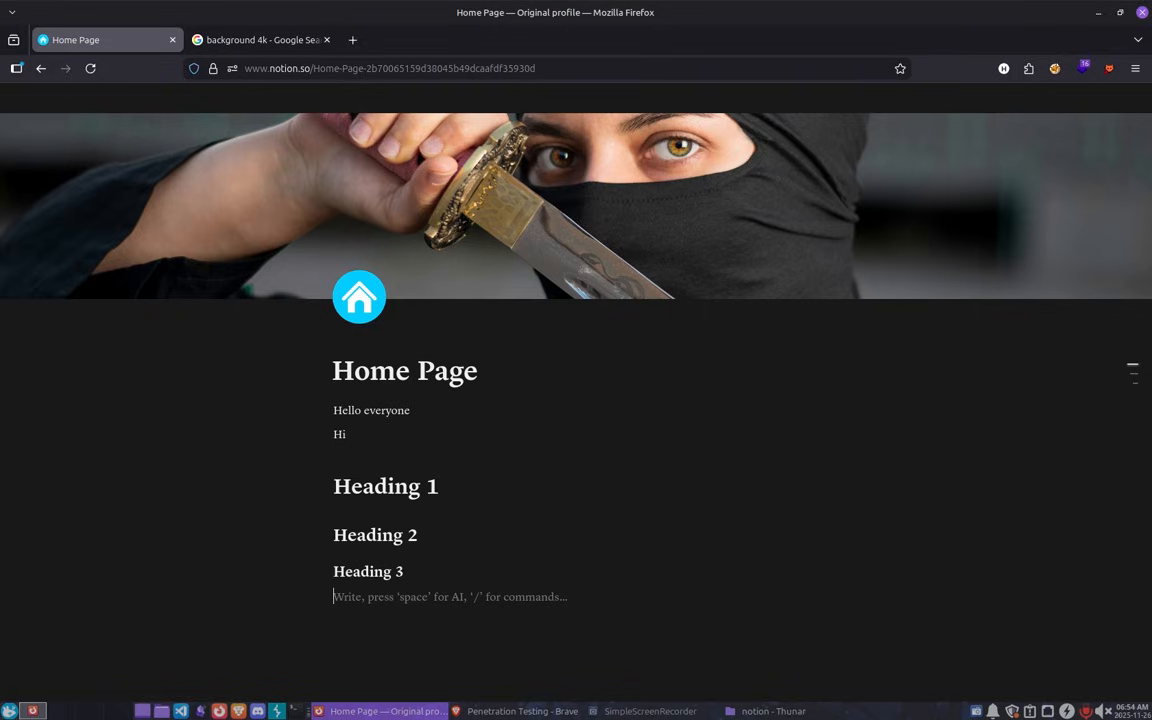
# Examine the block actions of Heading 1, Heading 2 and Heading 3 in turn without applying any.
pyautogui.scroll(-2, 450, 300)
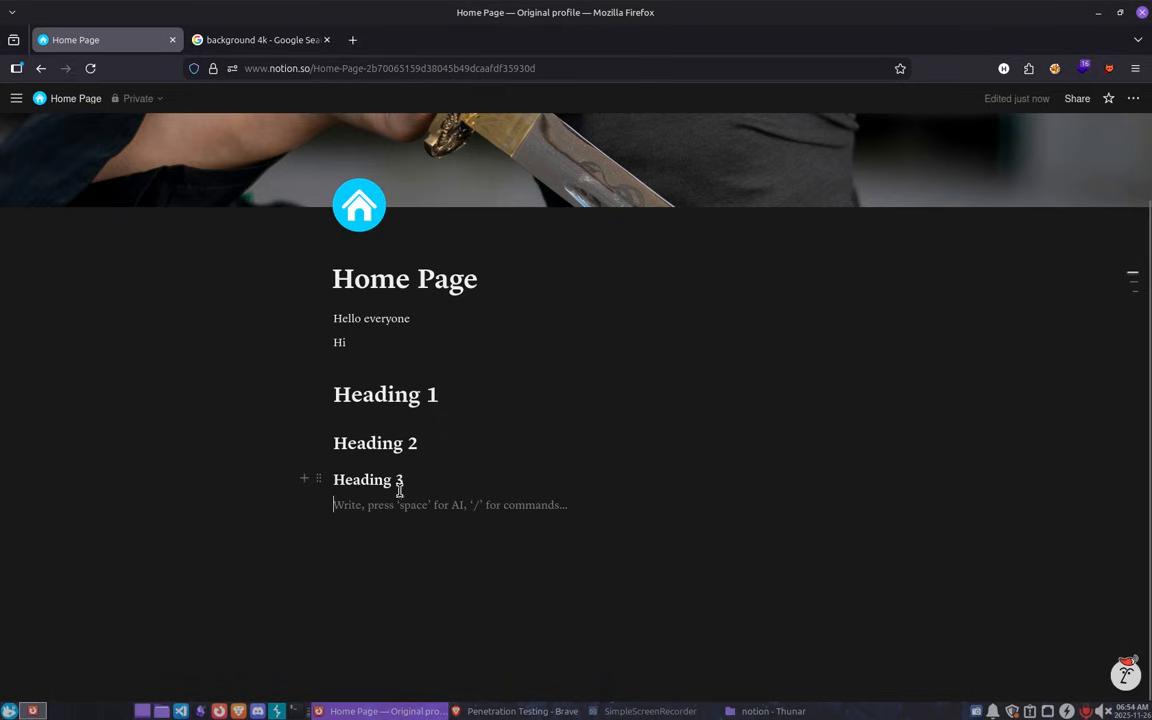
pyautogui.click(318, 393)
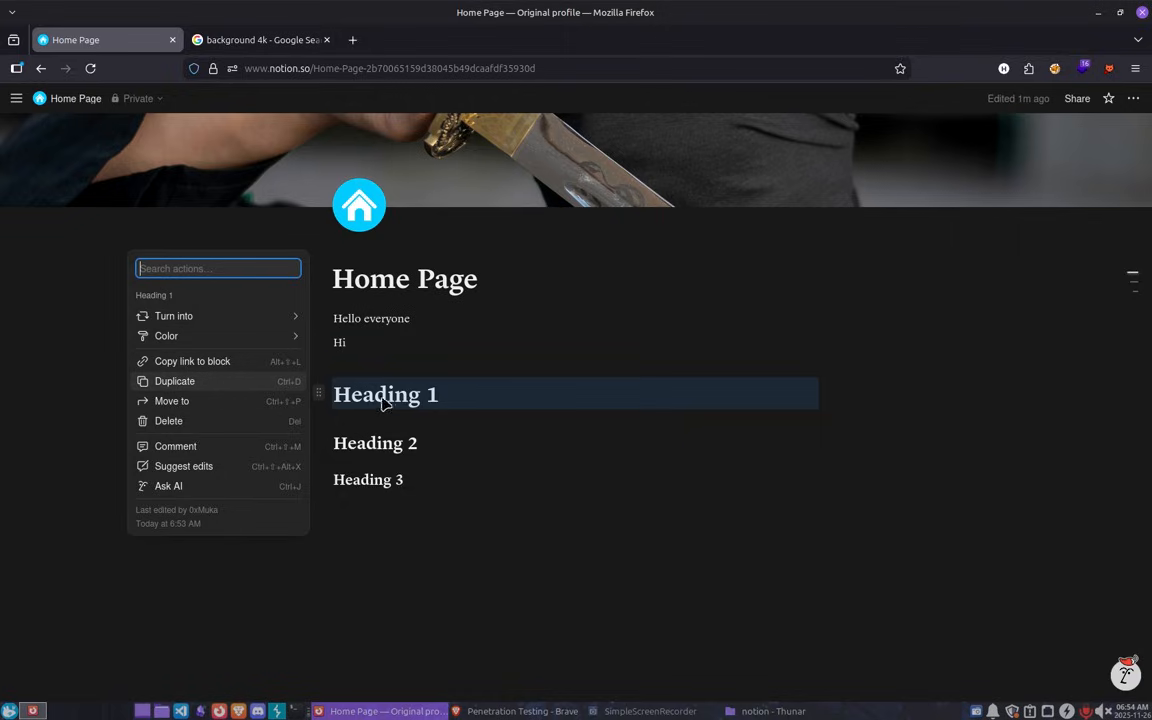
pyautogui.press('Escape')
pyautogui.click(317, 443)
pyautogui.press('Escape')
pyautogui.click(318, 480)
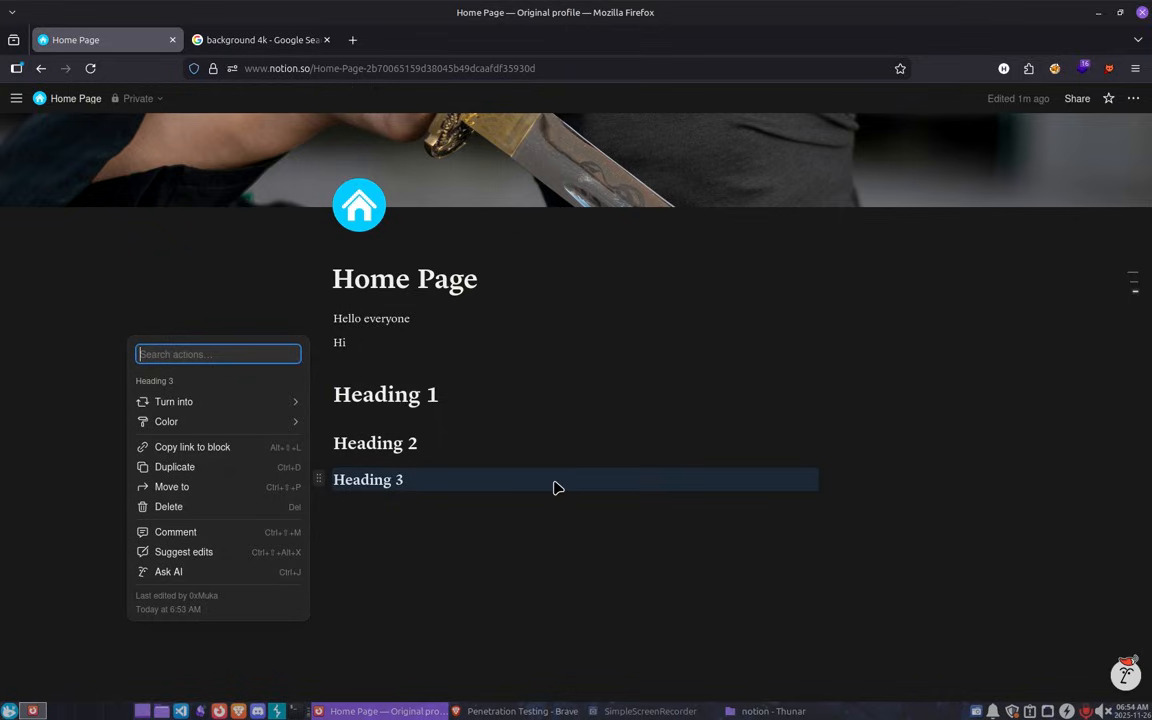
pyautogui.press('Escape')
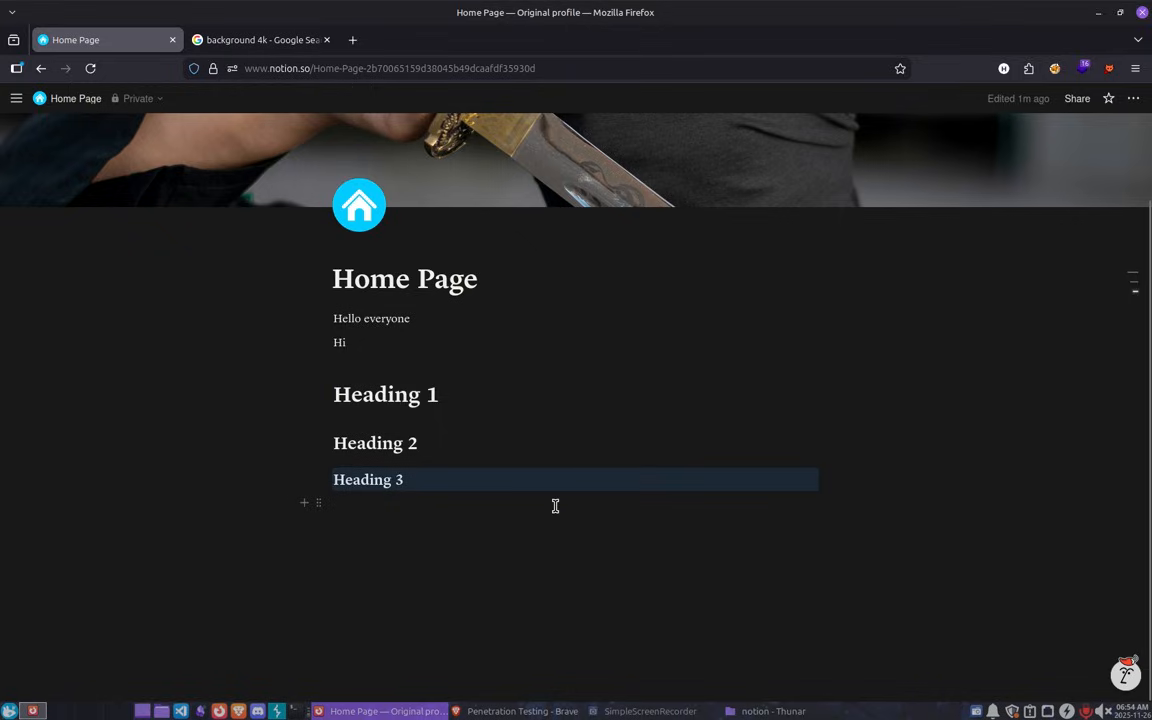
pyautogui.click(504, 504)
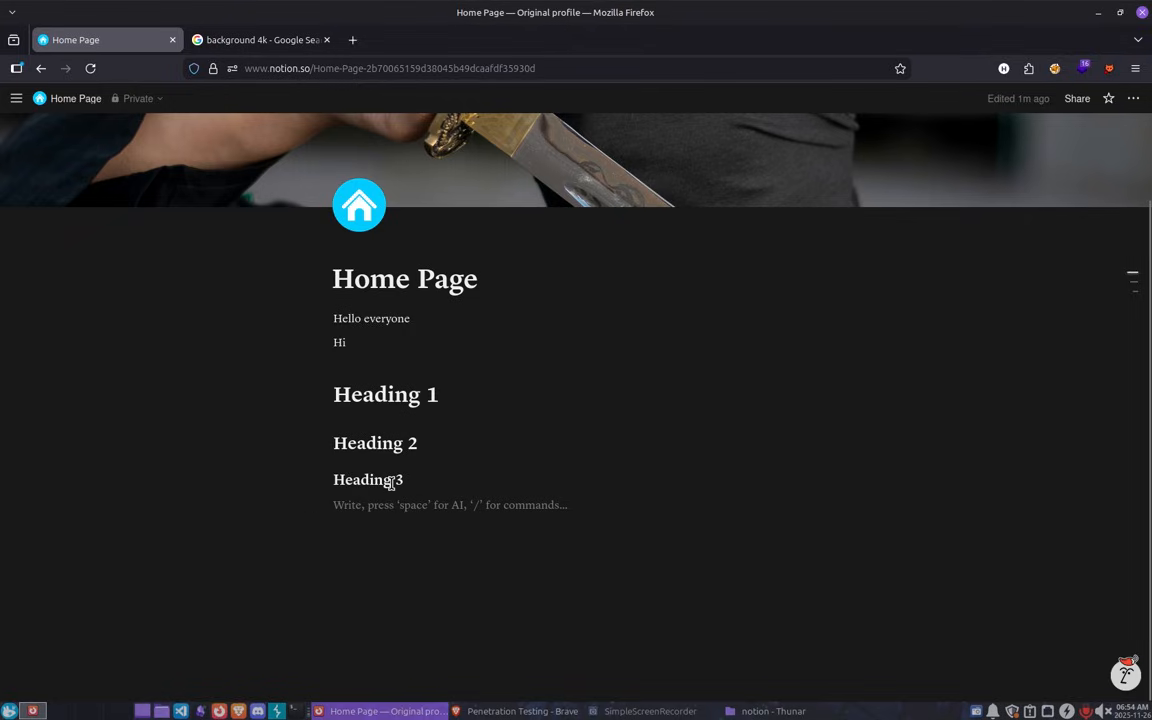
pyautogui.click(369, 397)
pyautogui.click(323, 392)
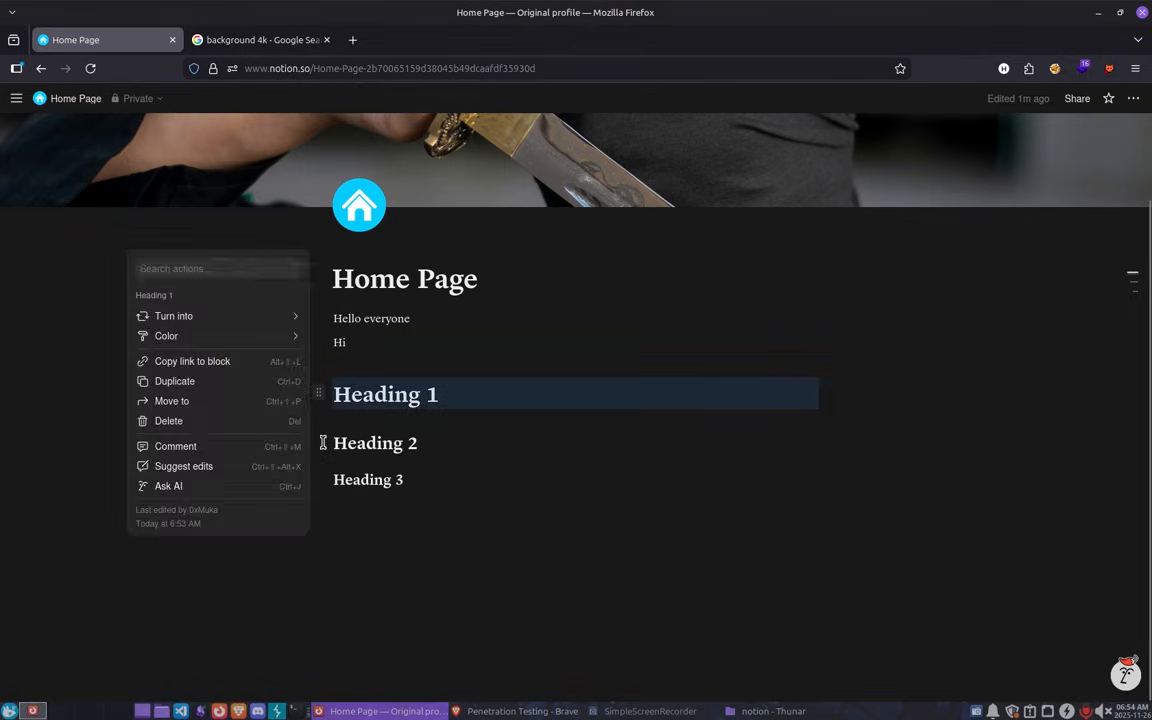
pyautogui.click(321, 443)
pyautogui.click(318, 445)
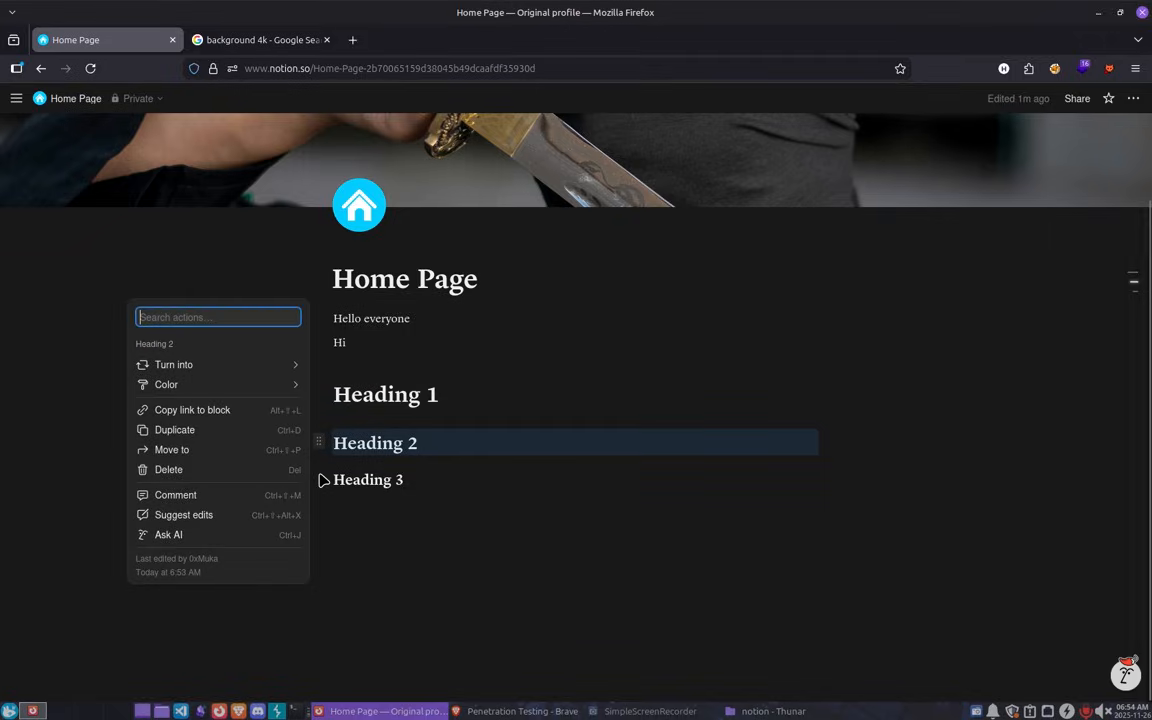
pyautogui.press('Escape')
pyautogui.click(317, 483)
pyautogui.press('Escape')
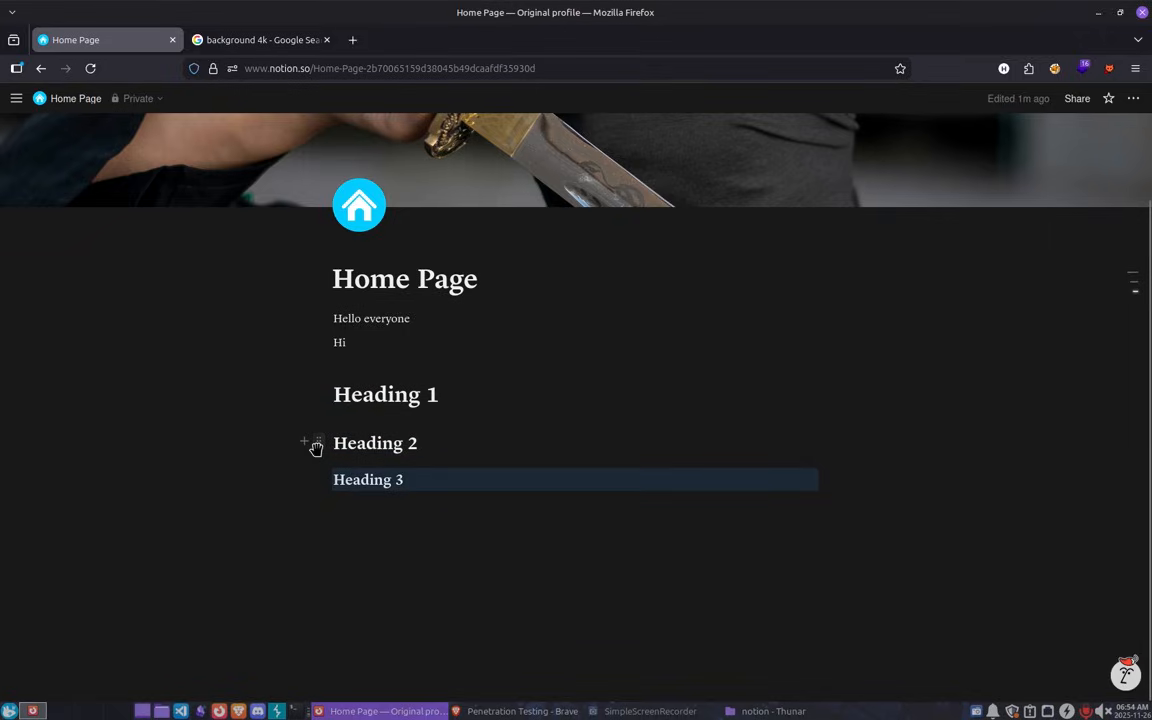
# Move the Heading 2 block above Heading 1 and undo the move.
pyautogui.moveTo(316, 445); pyautogui.dragTo(339, 384)
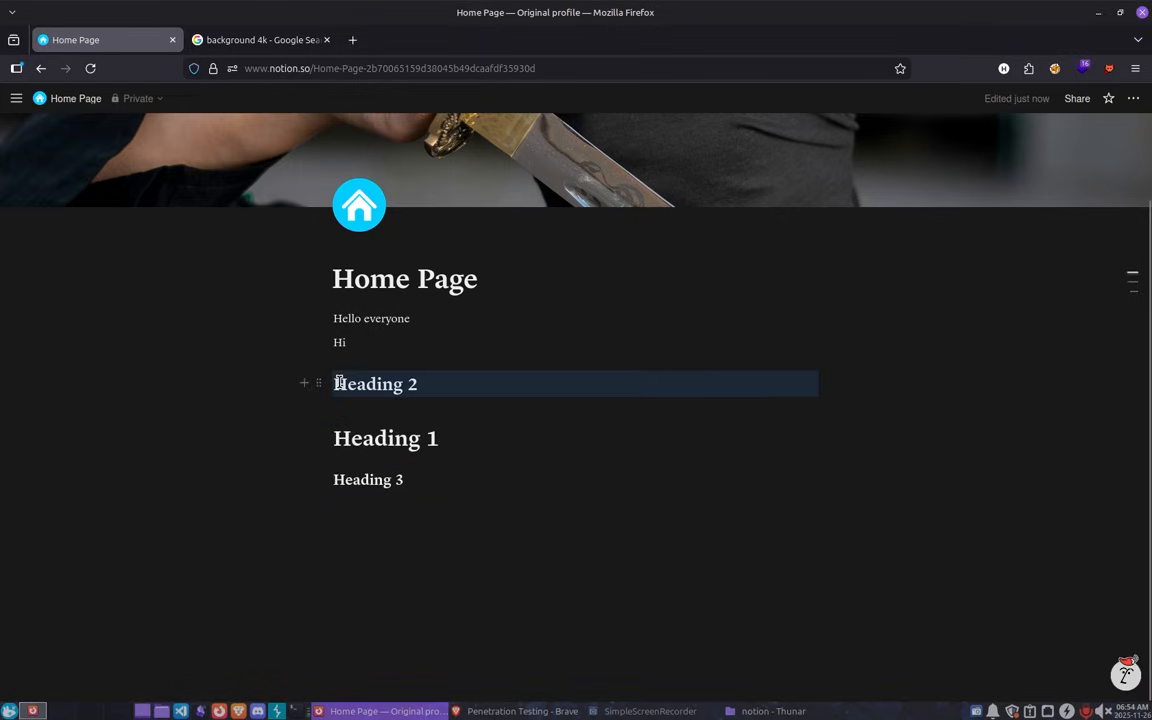
pyautogui.hotkey('ctrl', 'z')
pyautogui.hotkey('ctrl', 'z')
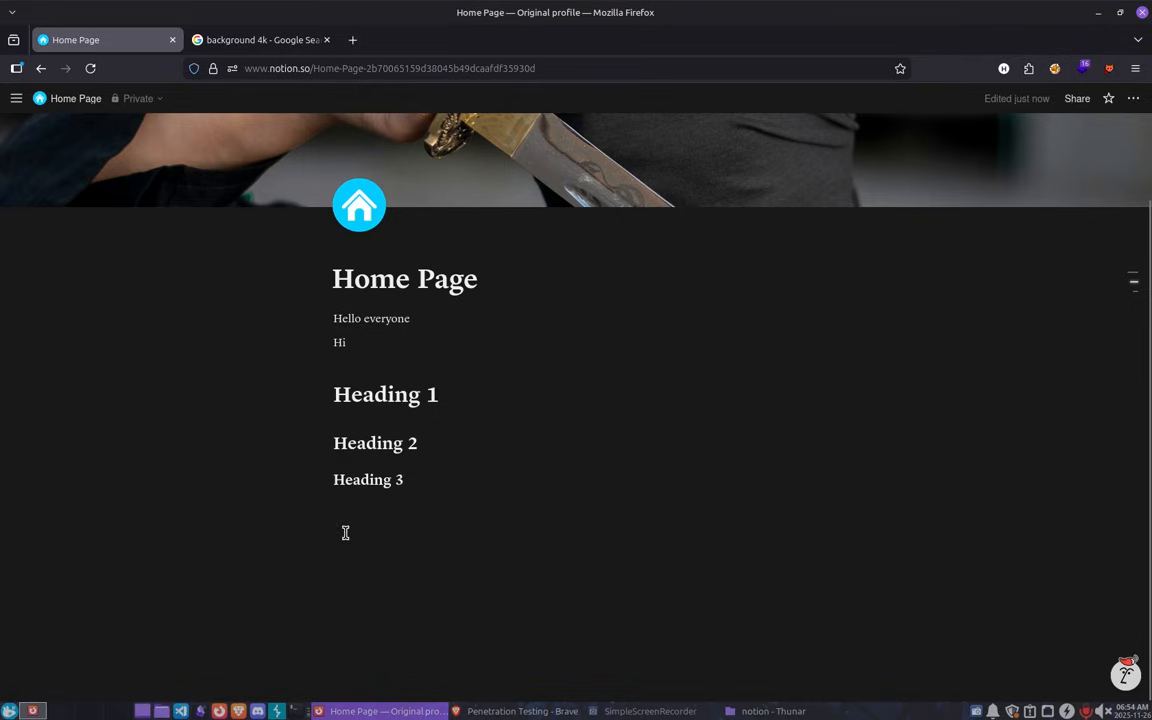
# Try placing the empty line and the Heading 2 block in a column beside Heading 1, undoing the column layout.
pyautogui.moveTo(322, 510); pyautogui.dragTo(825, 391)
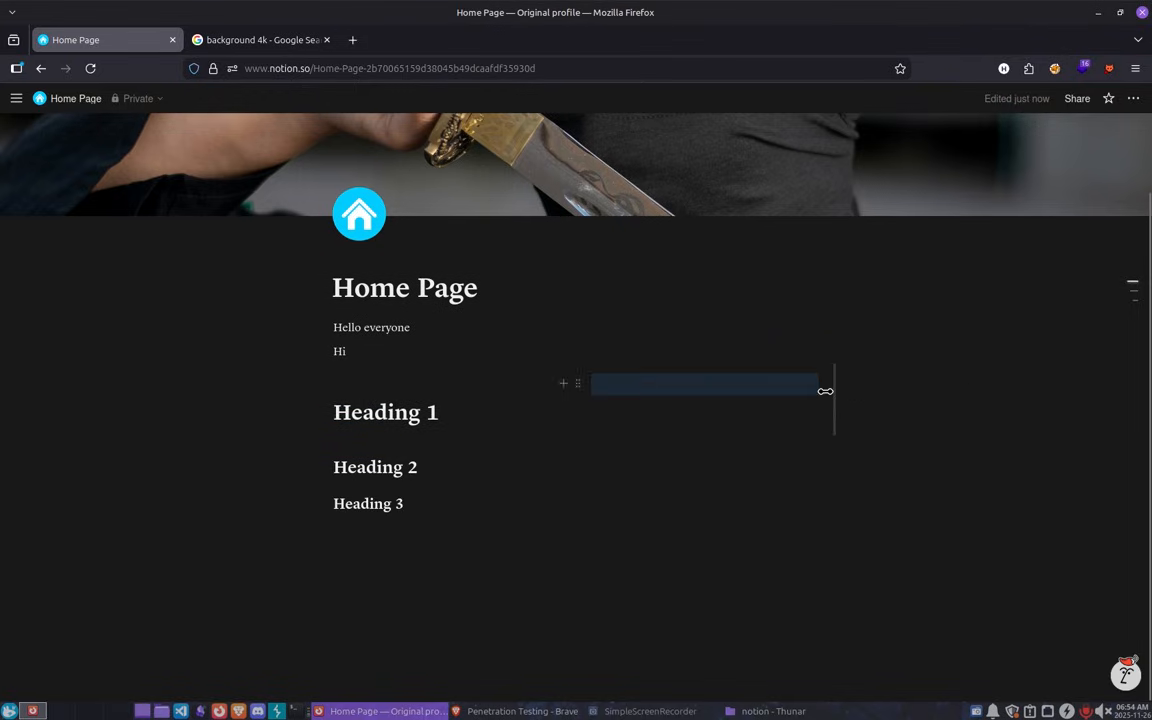
pyautogui.moveTo(575, 388); pyautogui.dragTo(576, 417)
pyautogui.hotkey('ctrl', 'z')
pyautogui.click(447, 395)
pyautogui.moveTo(321, 468); pyautogui.dragTo(802, 447)
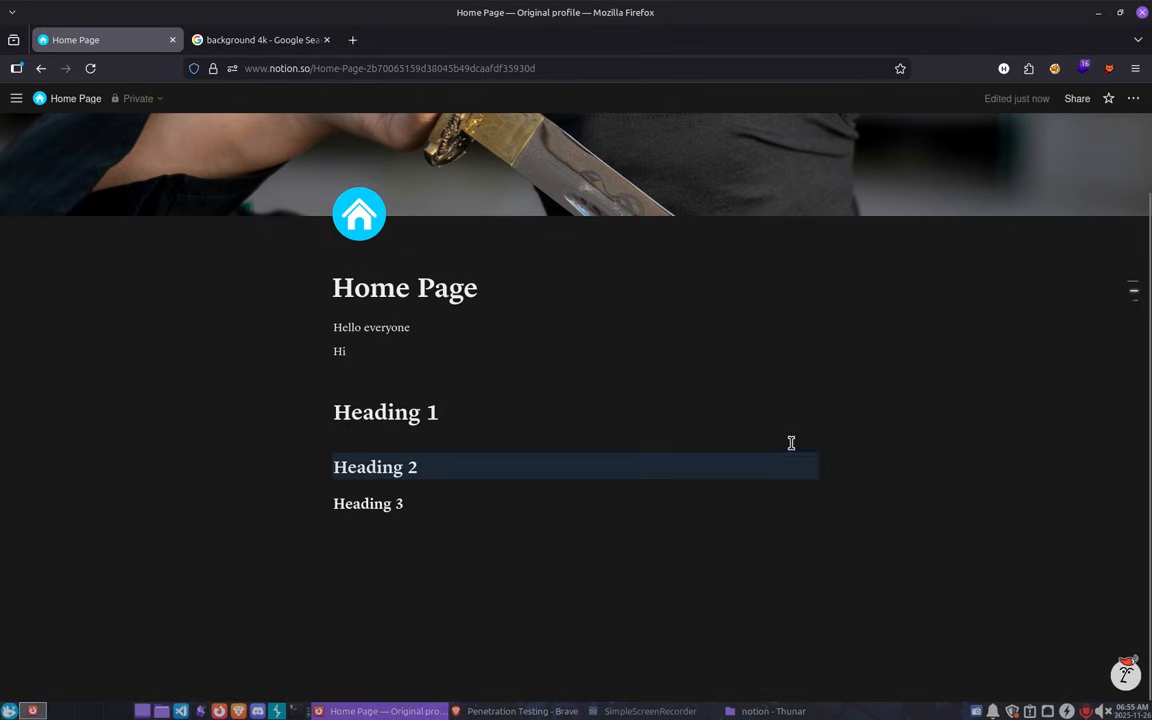
pyautogui.click(465, 412)
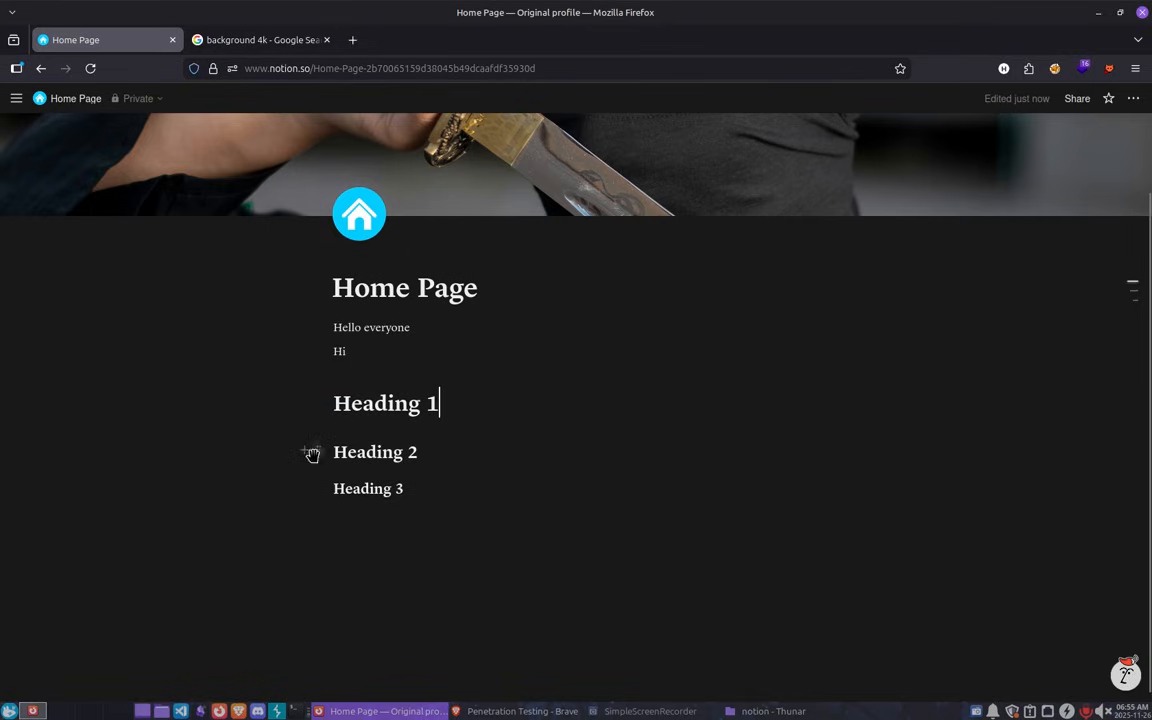
# Delete the "Hello everyone" and "Hi" lines, keeping the first heading's text as "Heading 1".
pyautogui.moveTo(355, 378); pyautogui.dragTo(360, 339)
pyautogui.press('BackSpace')
pyautogui.press('BackSpace')
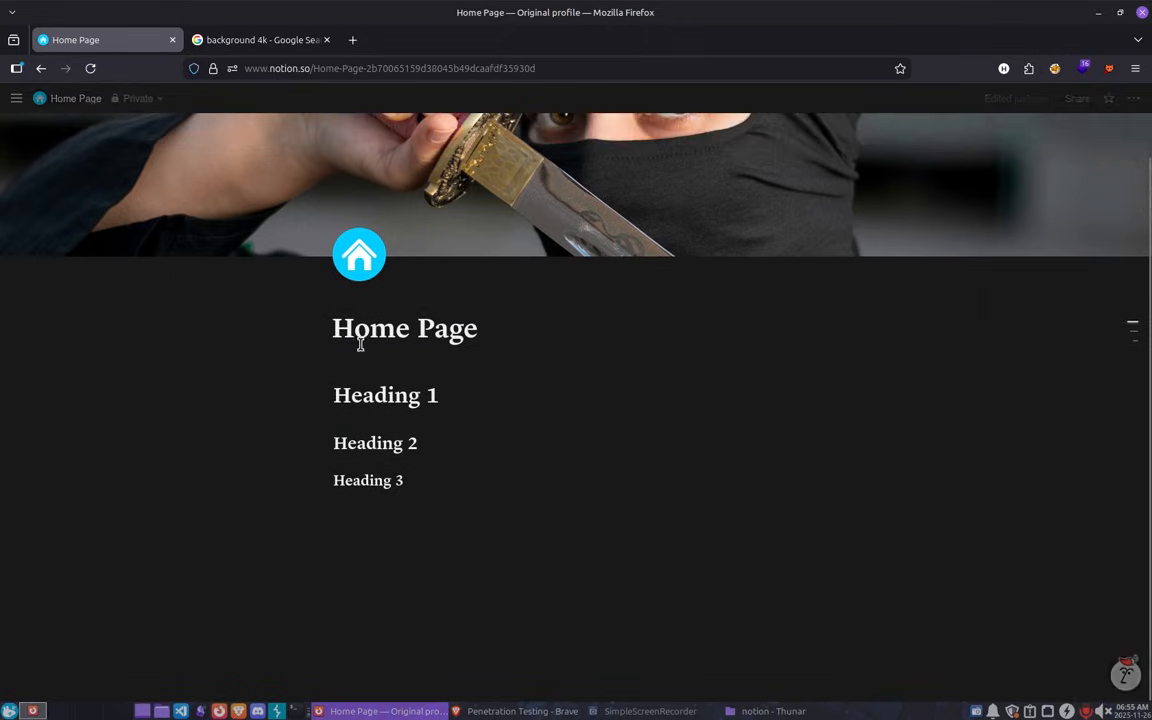
pyautogui.press('BackSpace')
pyautogui.write('1')
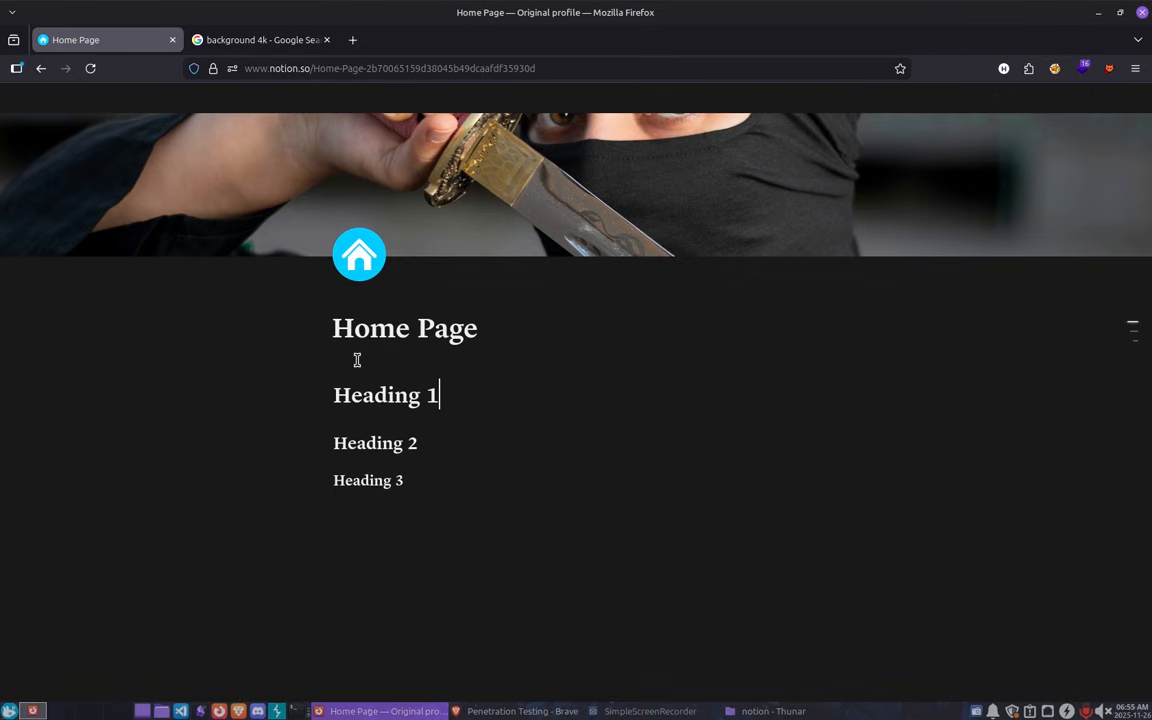
# Move the Heading 3 block into a second column to the right of Heading 1.
pyautogui.click(401, 545)
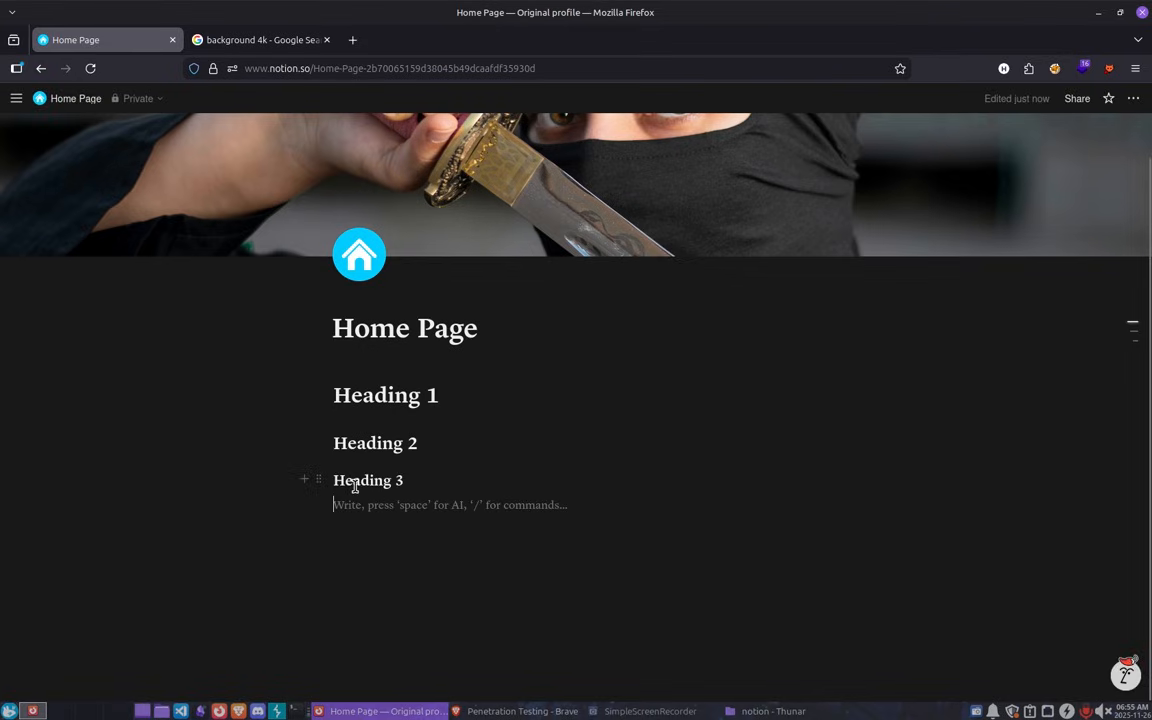
pyautogui.moveTo(317, 481); pyautogui.dragTo(865, 399)
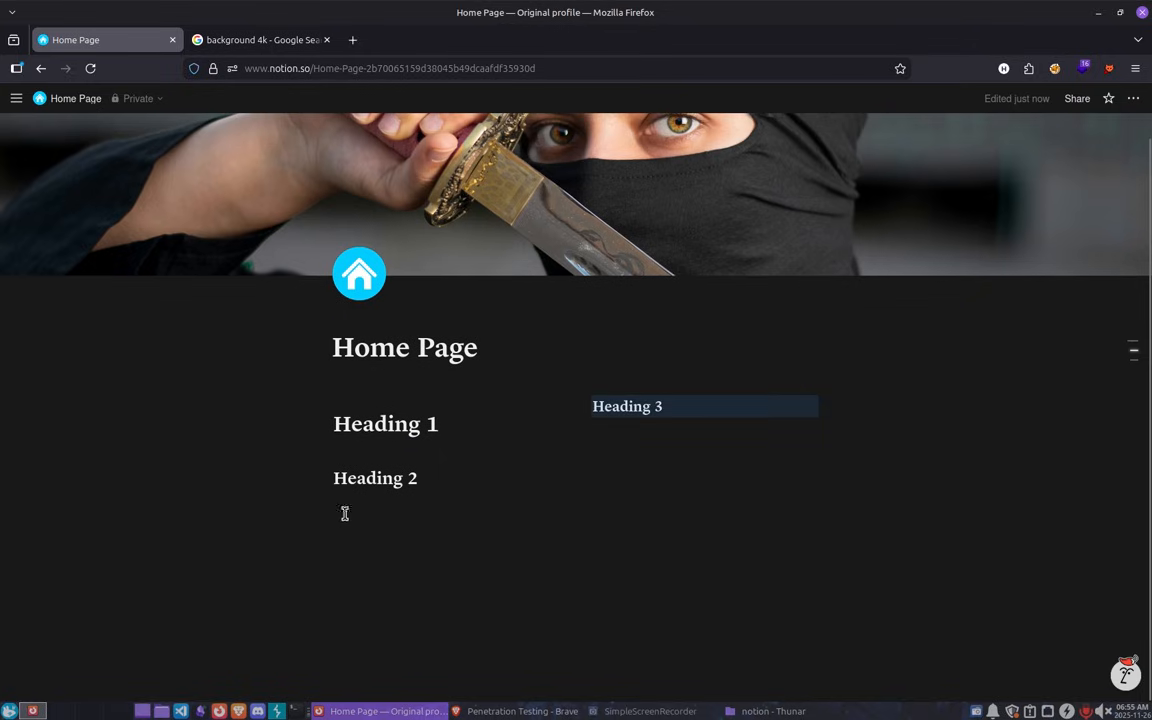
# Turn the Heading 2 block below the columns into a Heading 1 block.
pyautogui.click(318, 478)
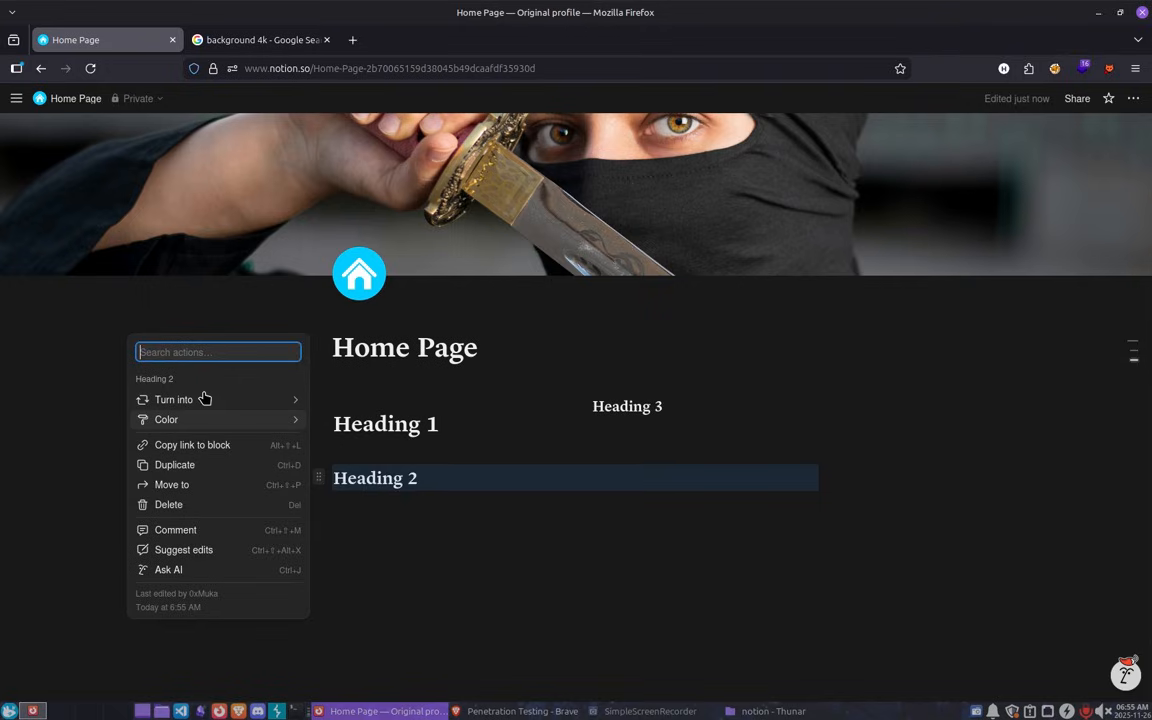
pyautogui.moveTo(215, 400)
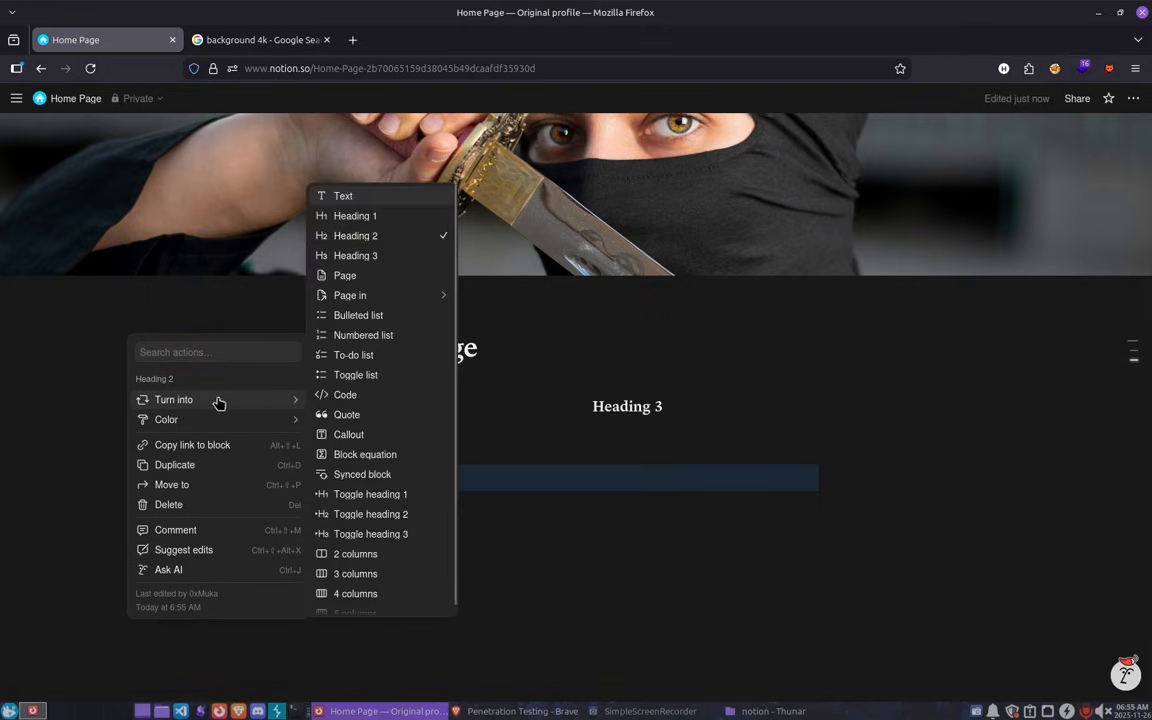
pyautogui.click(403, 220)
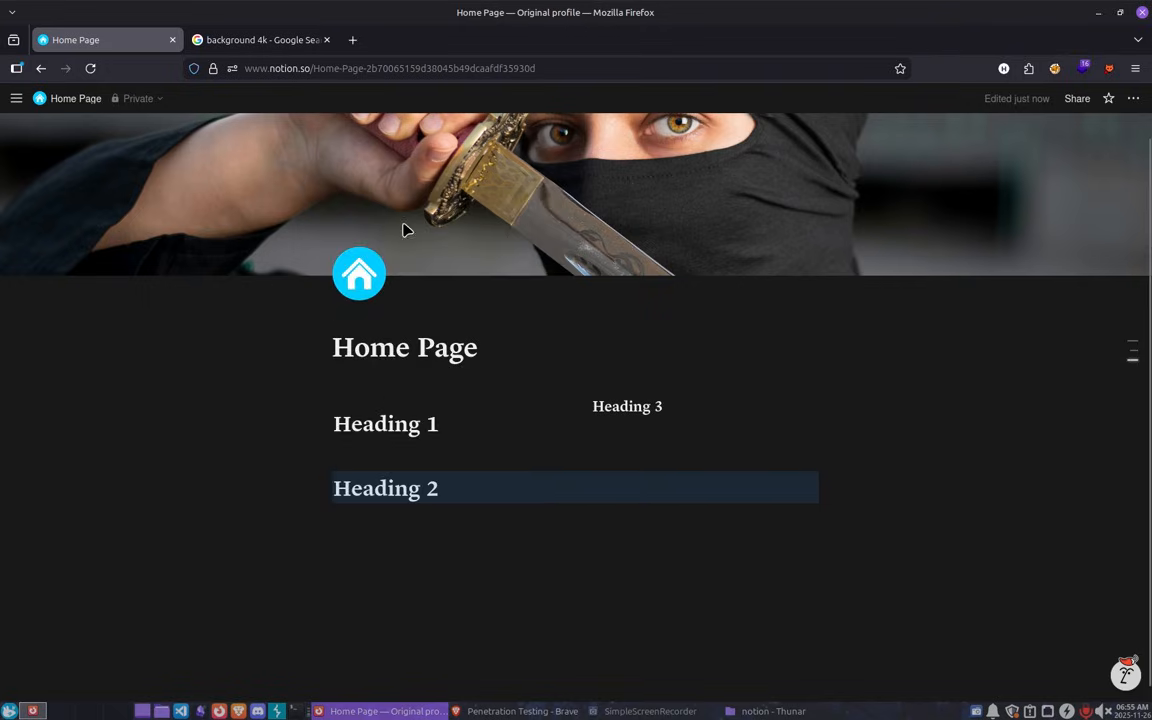
# Convert the "Heading 2" line to the Heading 3 style and change its text to "Heading 3".
pyautogui.click(316, 490)
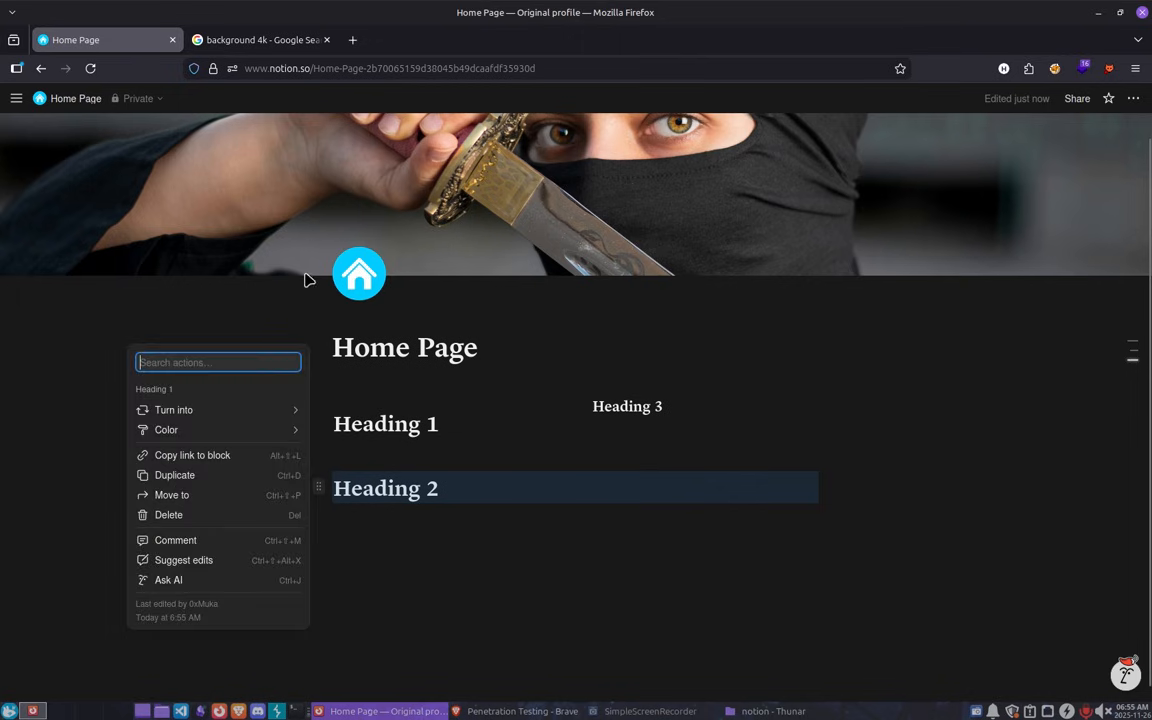
pyautogui.moveTo(269, 419)
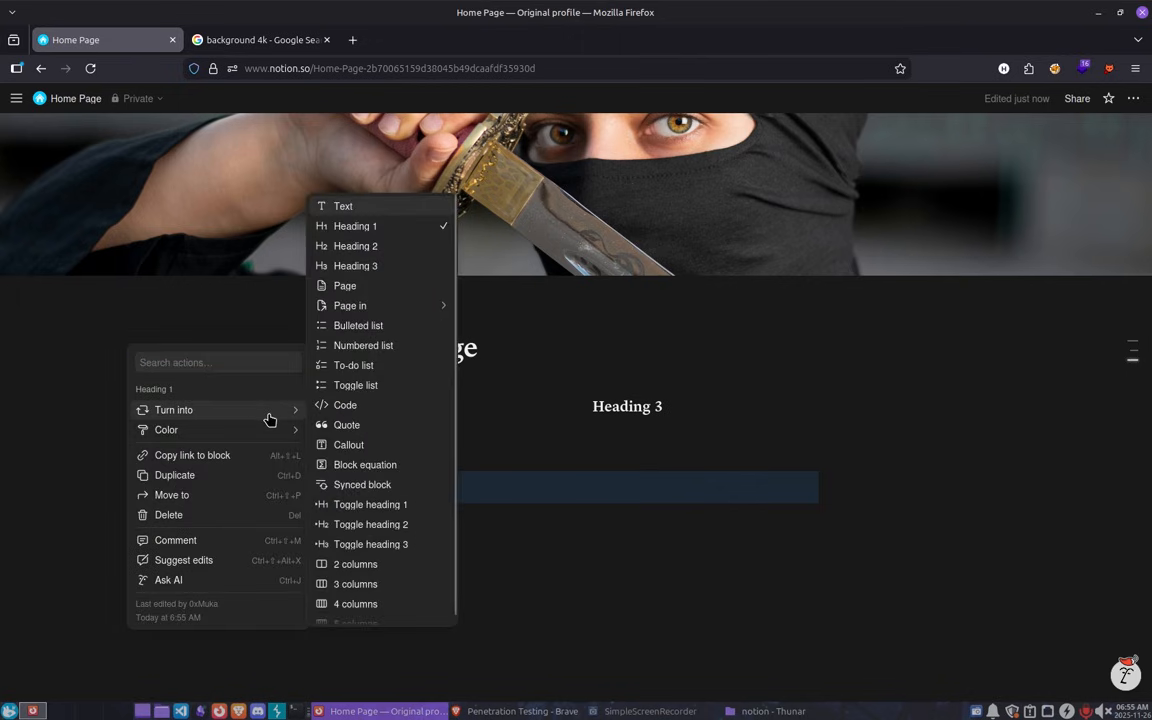
pyautogui.click(396, 268)
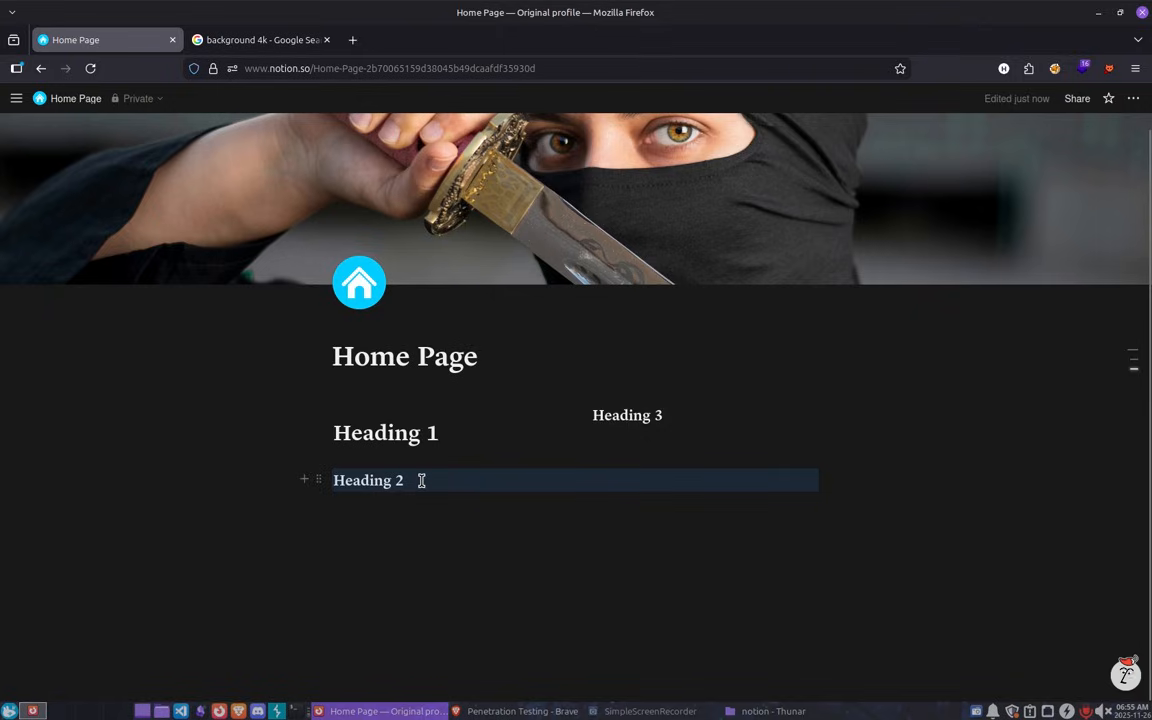
pyautogui.click(414, 483)
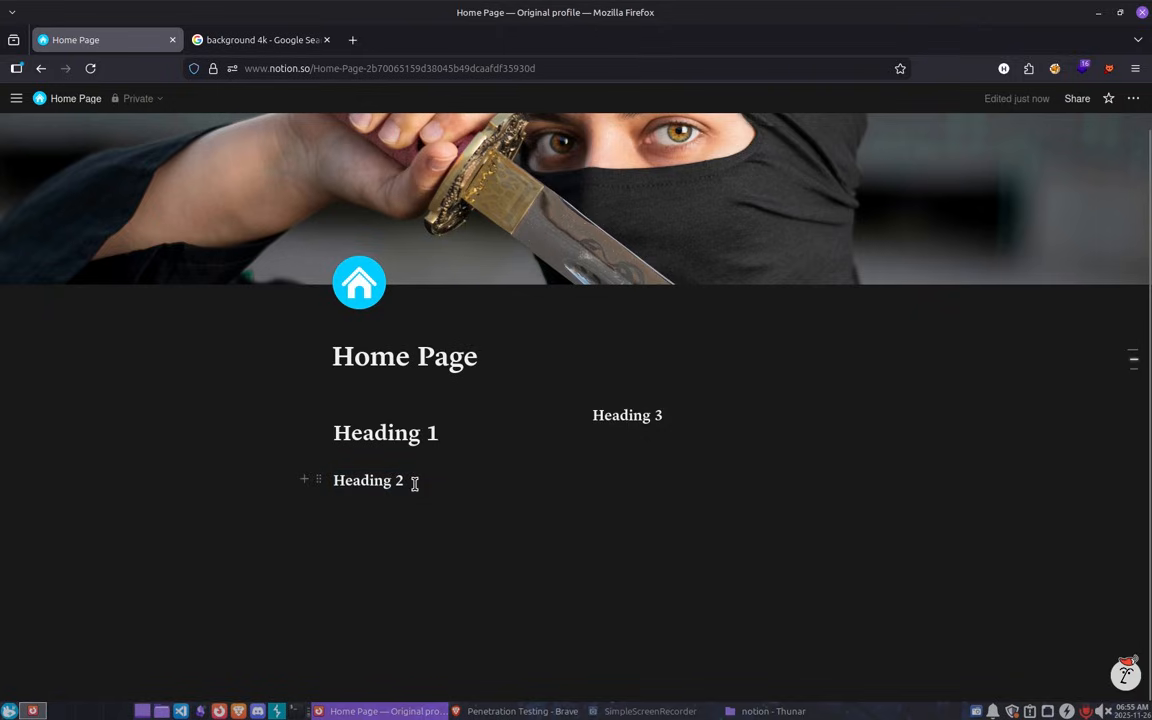
pyautogui.press('BackSpace')
pyautogui.write('w')
pyautogui.press('BackSpace')
pyautogui.write('2')
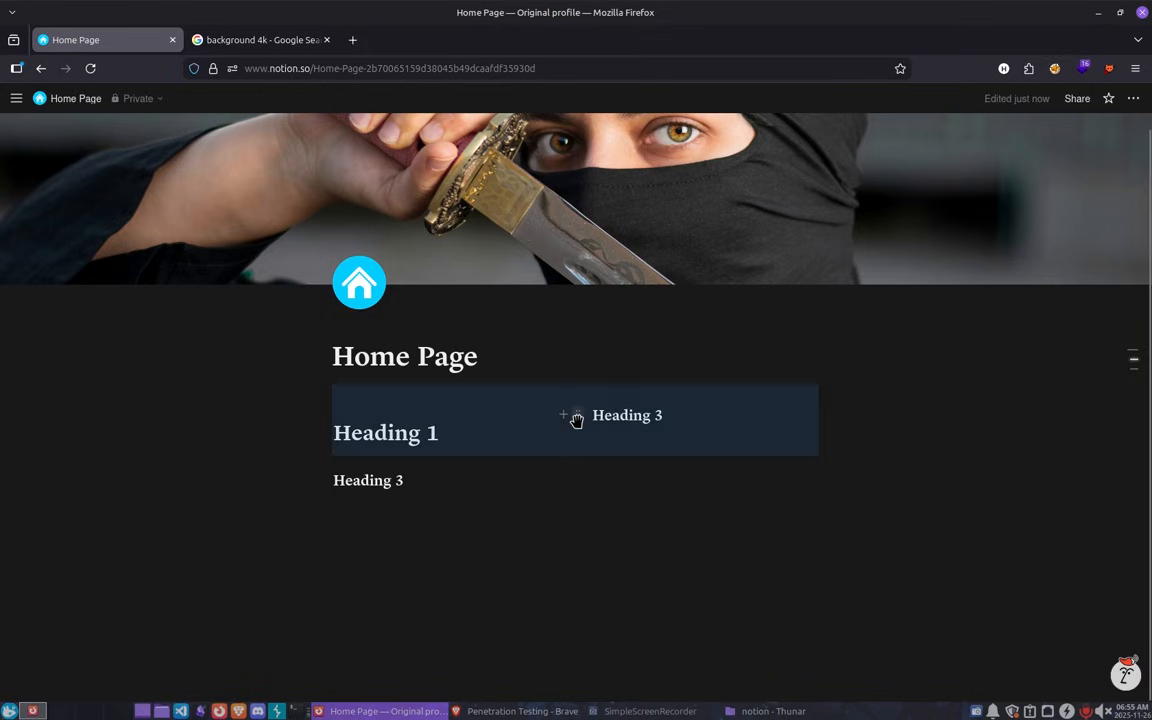
# Move the Heading 3 block beside Heading 1 into a second column to the right of the lower Heading 3.
pyautogui.click(577, 418)
pyautogui.click(577, 418)
pyautogui.moveTo(577, 418); pyautogui.dragTo(869, 477)
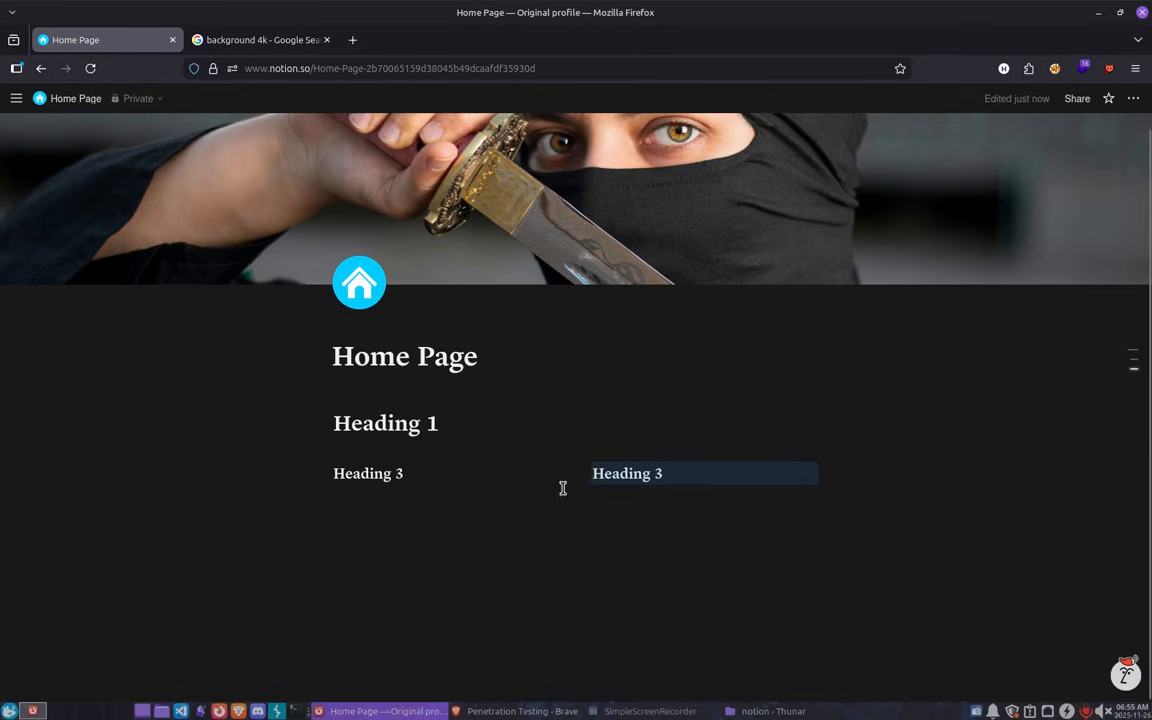
pyautogui.click(442, 424)
pyautogui.click(319, 422)
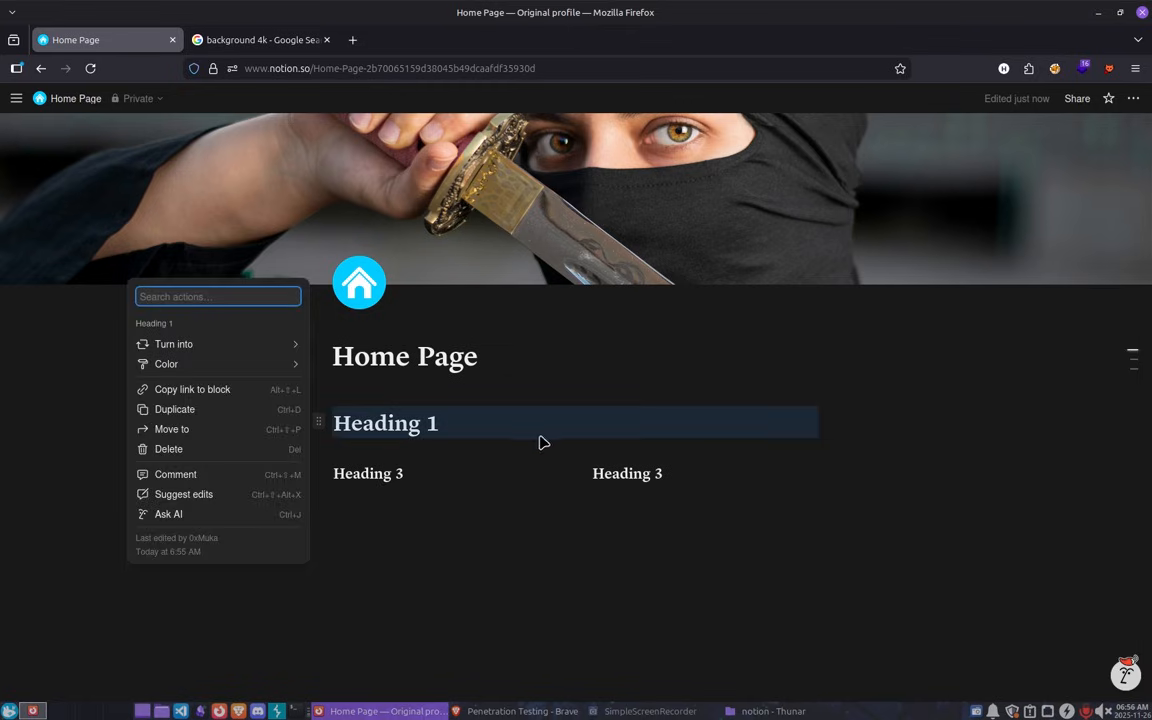
pyautogui.click(333, 478)
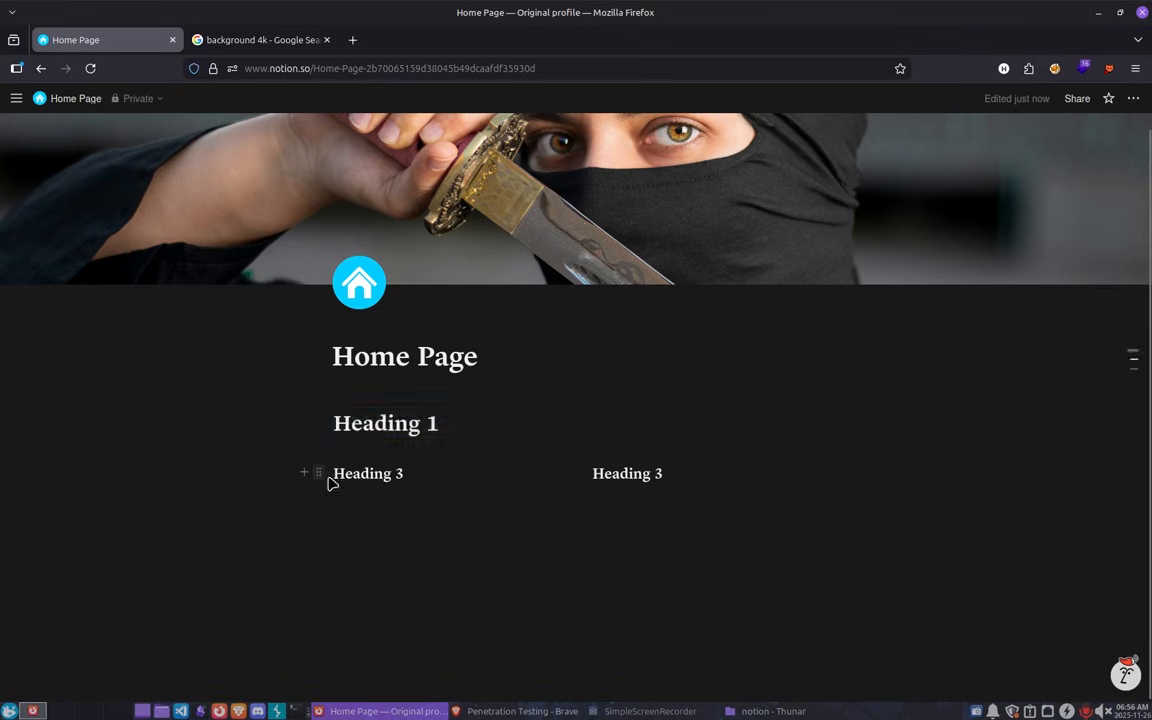
pyautogui.click(321, 478)
pyautogui.click(583, 474)
pyautogui.click(580, 477)
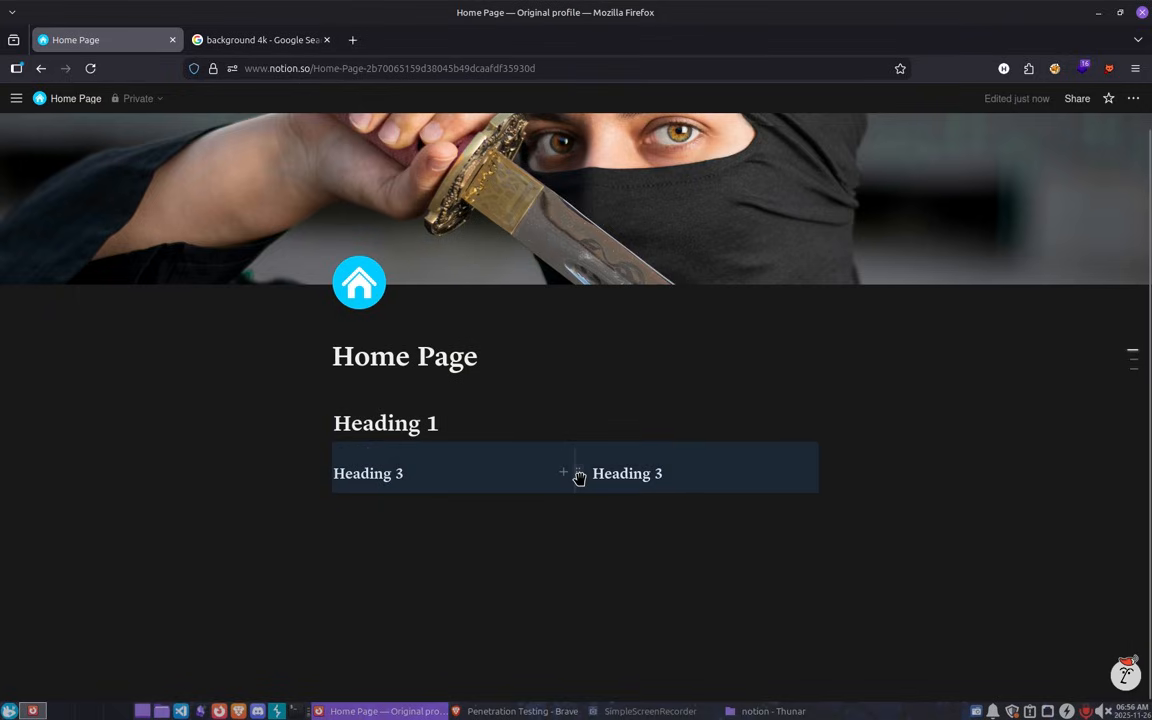
# Duplicate the second column's Heading 3 block and place the copy in a third column to its right.
pyautogui.click(579, 476)
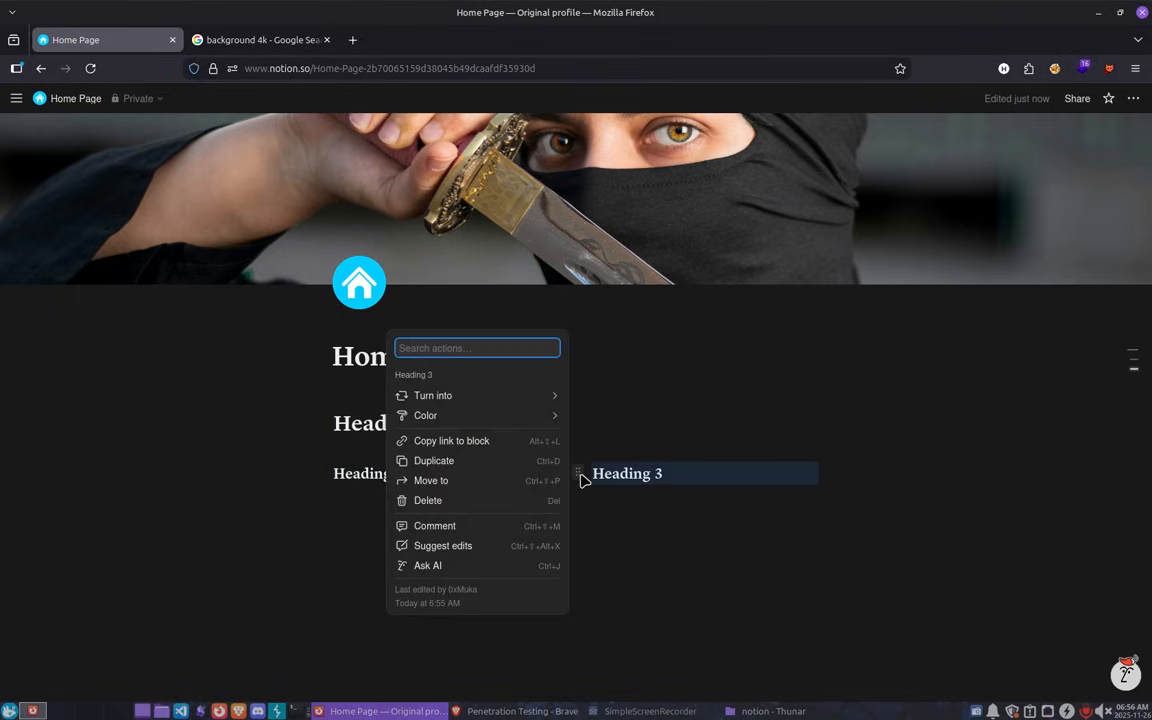
pyautogui.click(516, 471)
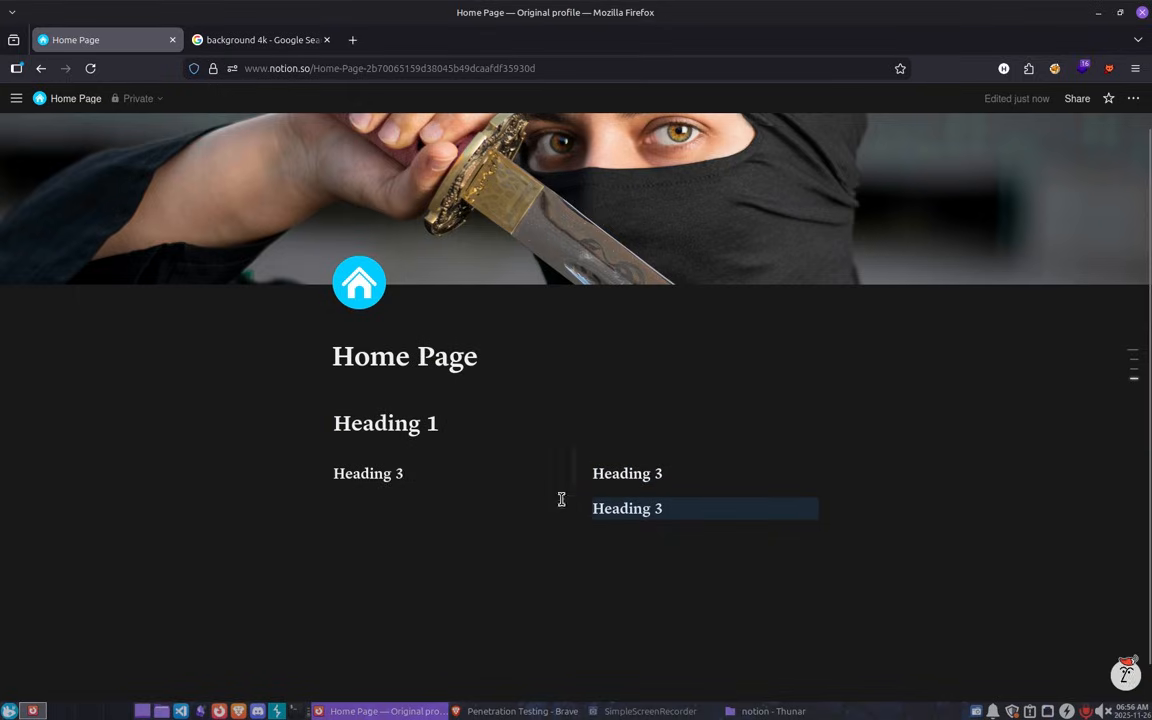
pyautogui.moveTo(577, 510); pyautogui.dragTo(828, 473)
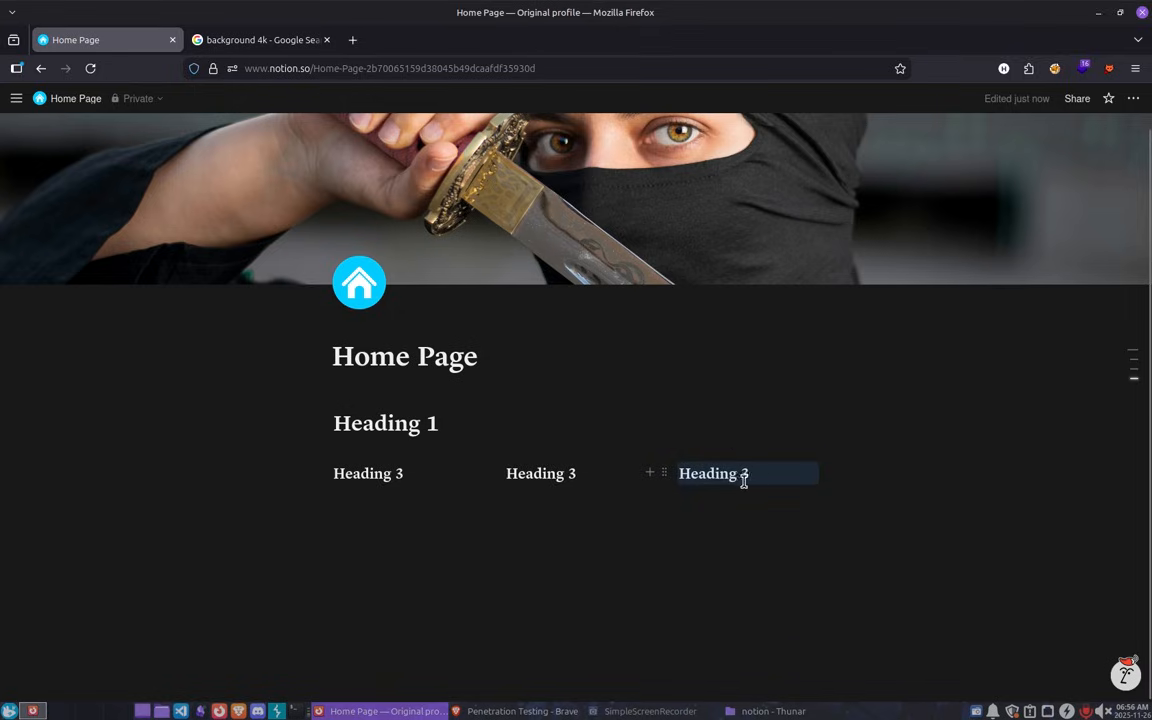
# Turn on full width for the Home Page.
pyautogui.click(1138, 103)
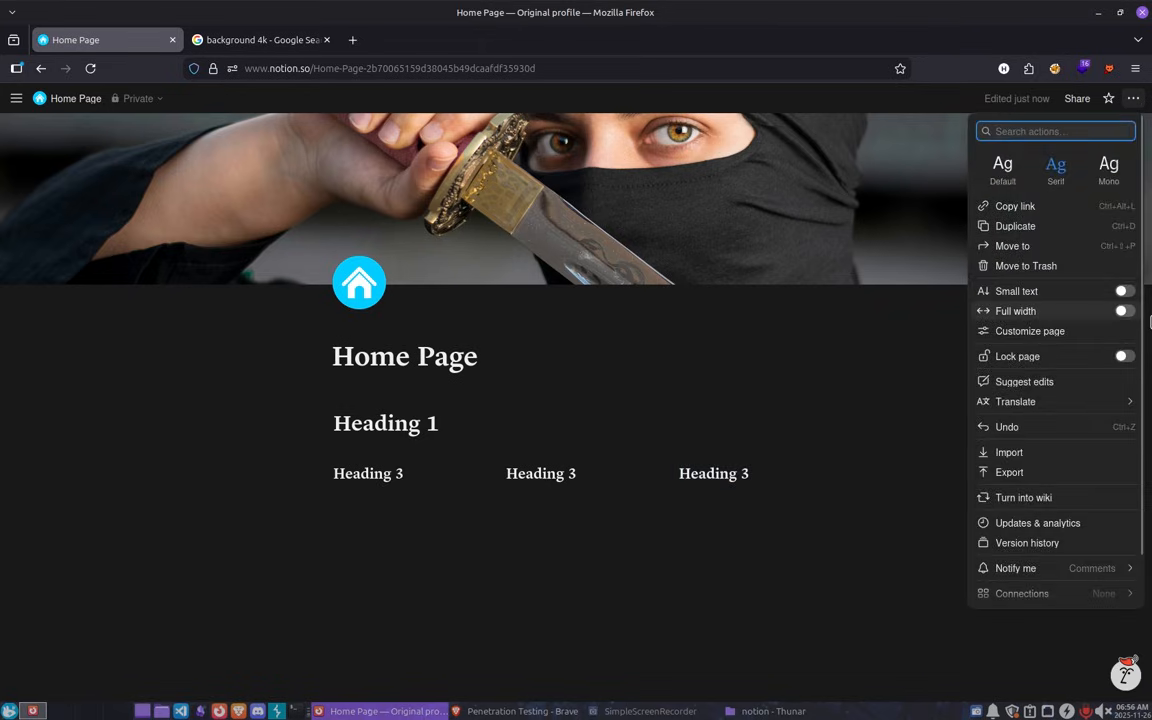
pyautogui.click(1124, 312)
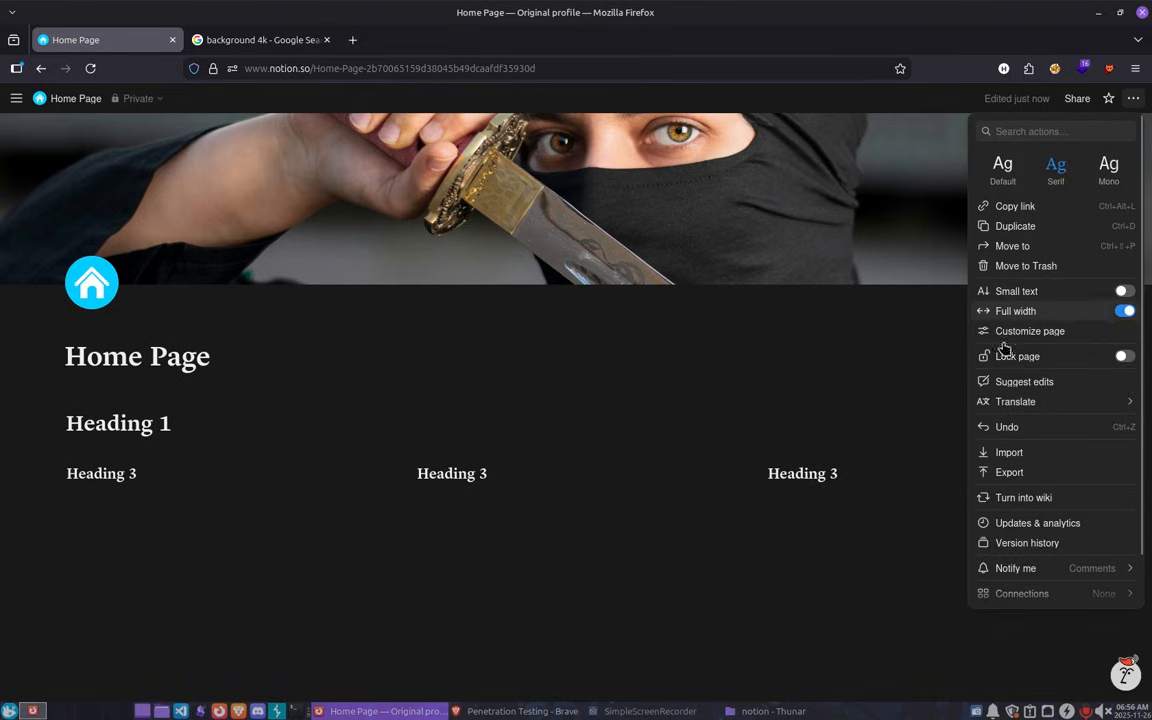
pyautogui.click(173, 398)
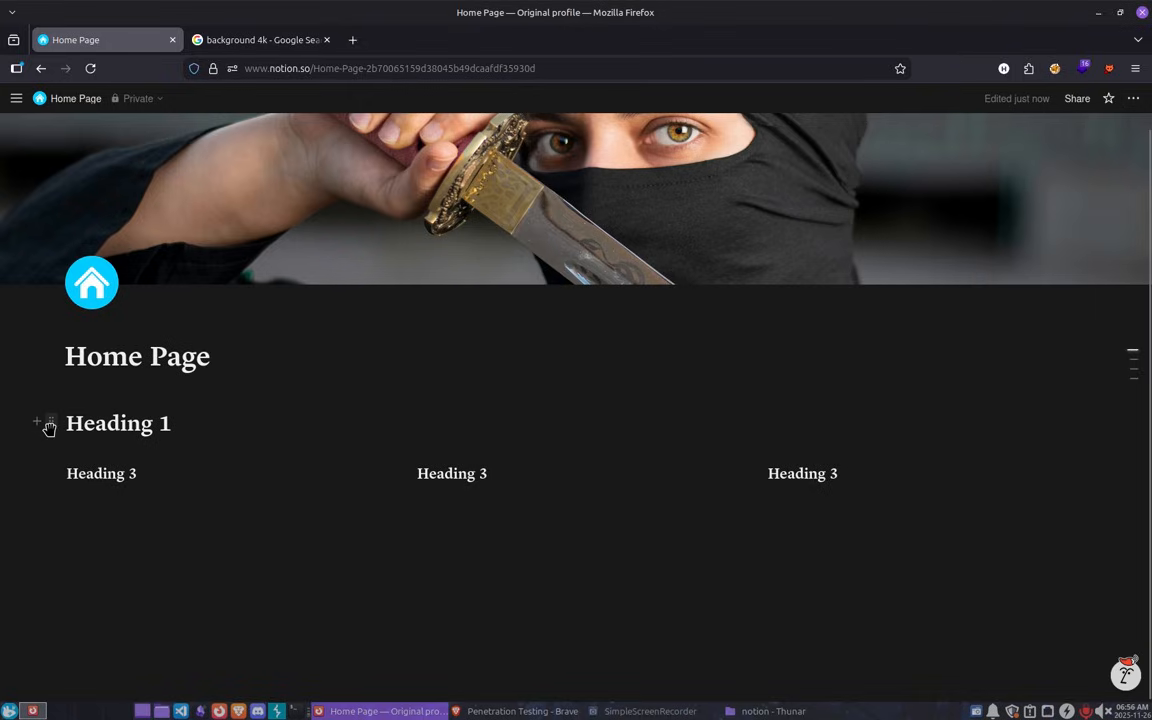
pyautogui.click(51, 424)
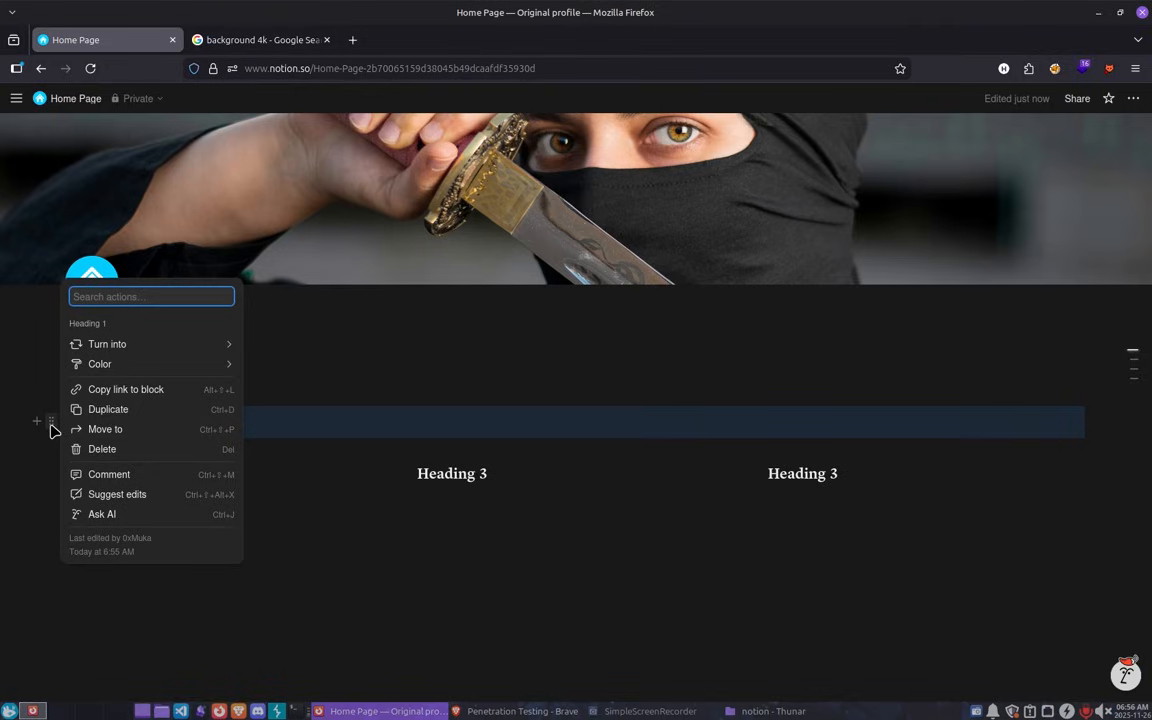
pyautogui.press('Escape')
pyautogui.click(172, 423)
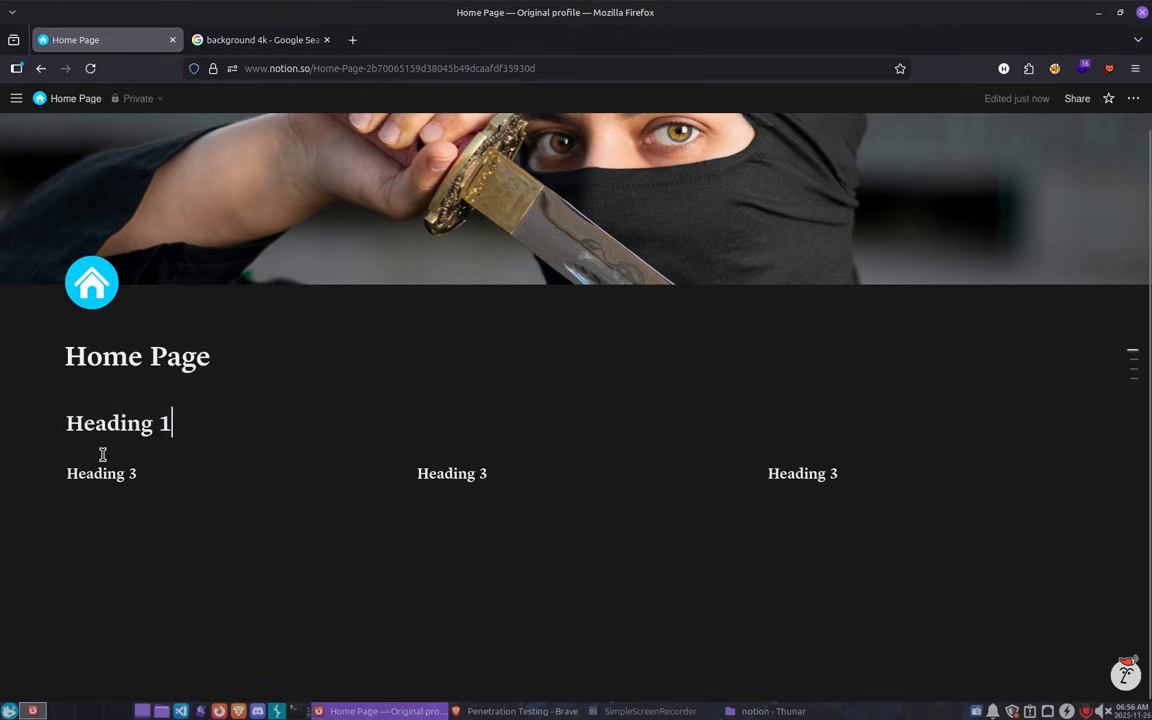
pyautogui.click(51, 424)
pyautogui.press('Escape')
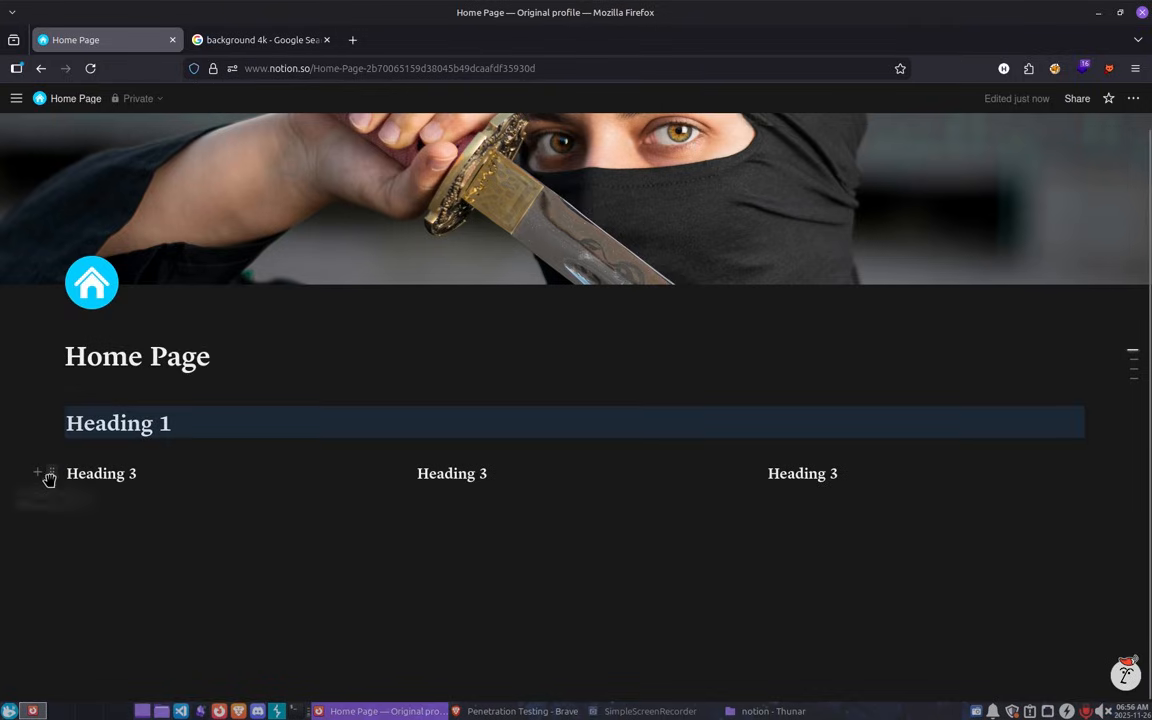
pyautogui.click(49, 479)
pyautogui.press('Escape')
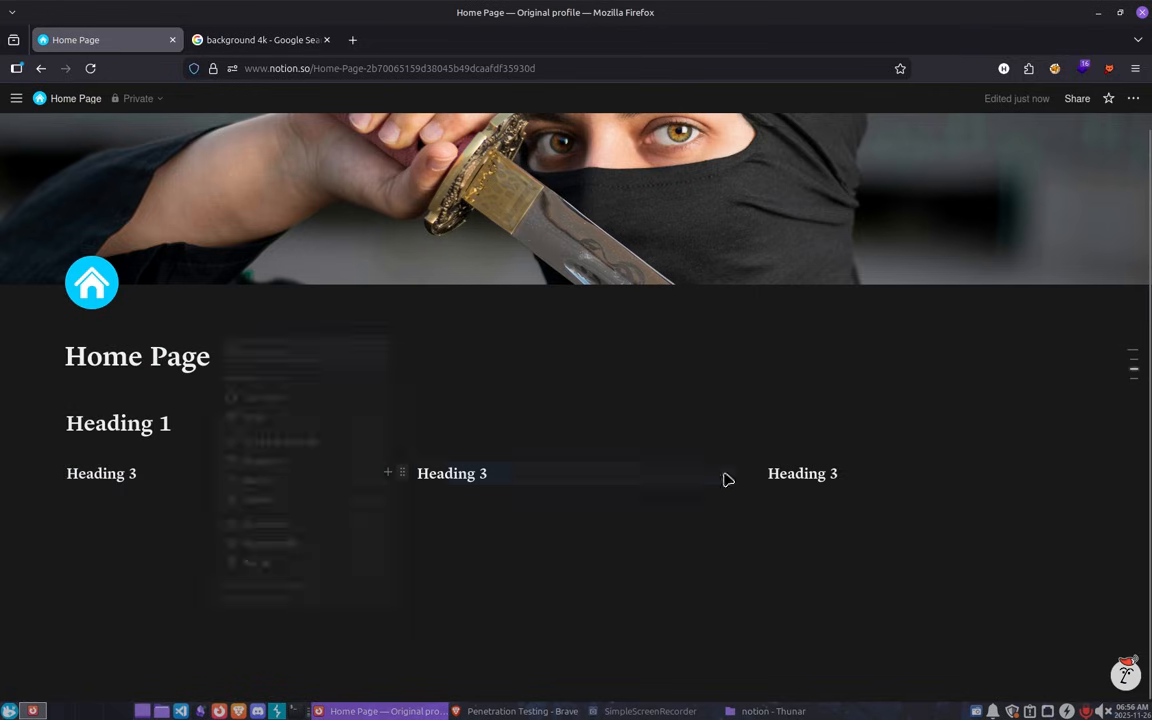
pyautogui.click(757, 481)
pyautogui.click(765, 474)
pyautogui.click(754, 472)
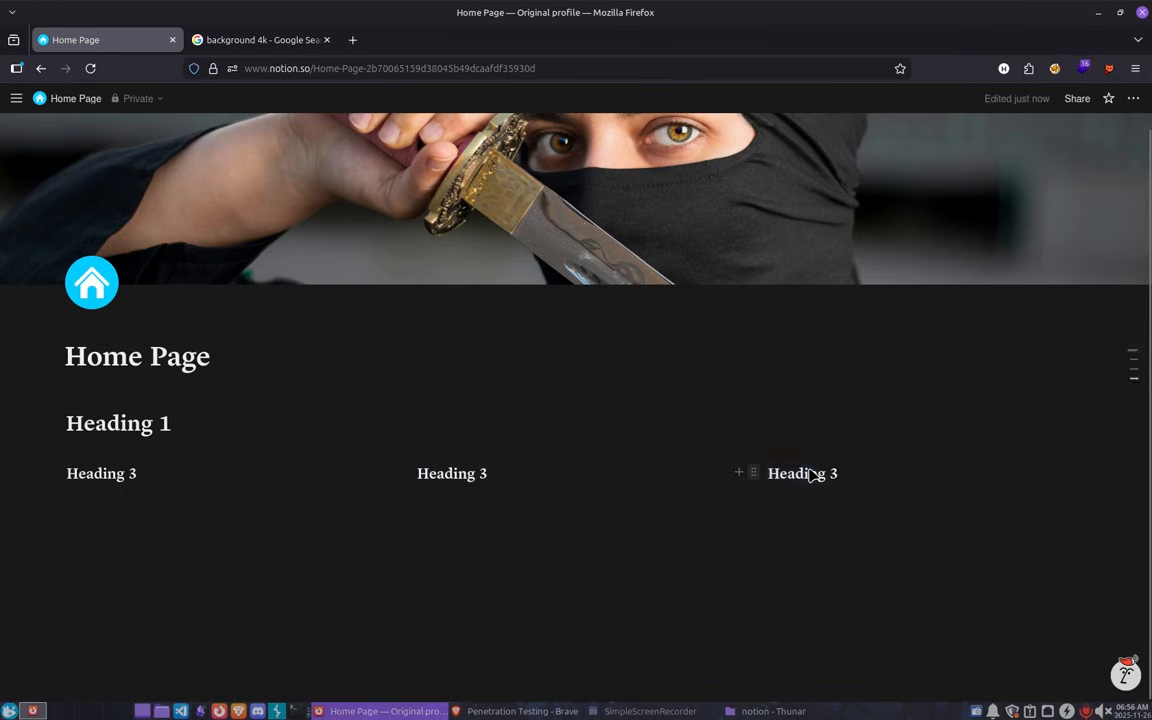
pyautogui.press('Escape')
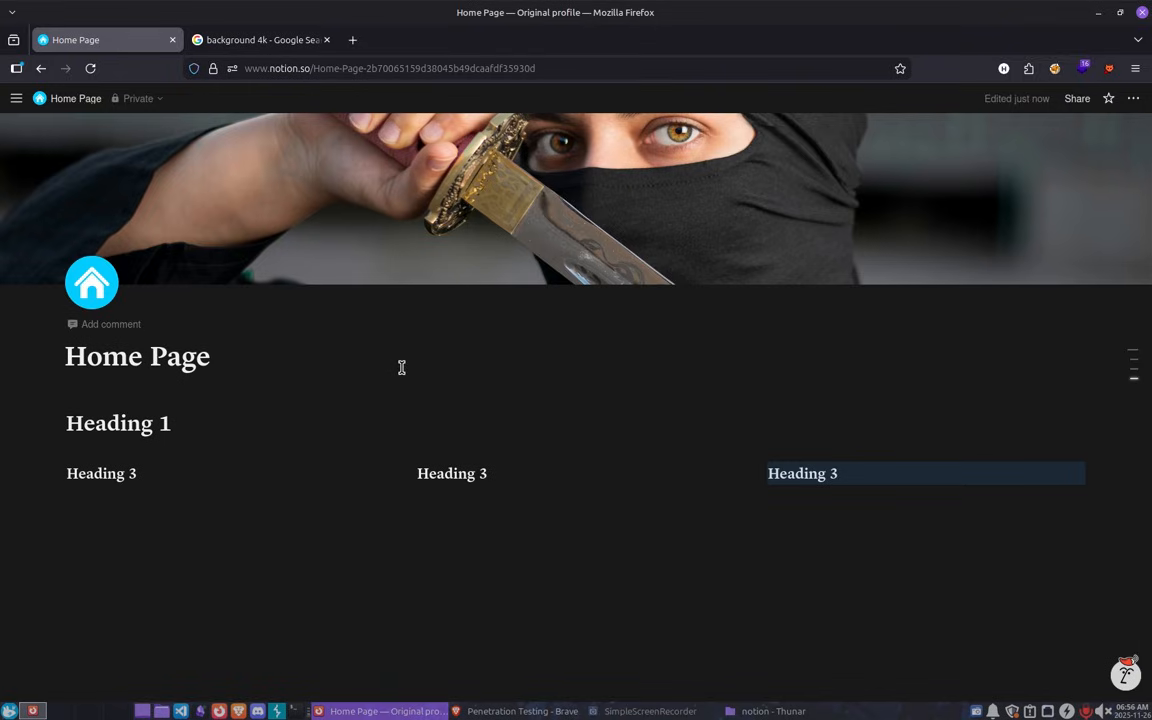
# Duplicate the Heading 3 block in the third column.
pyautogui.click(866, 498)
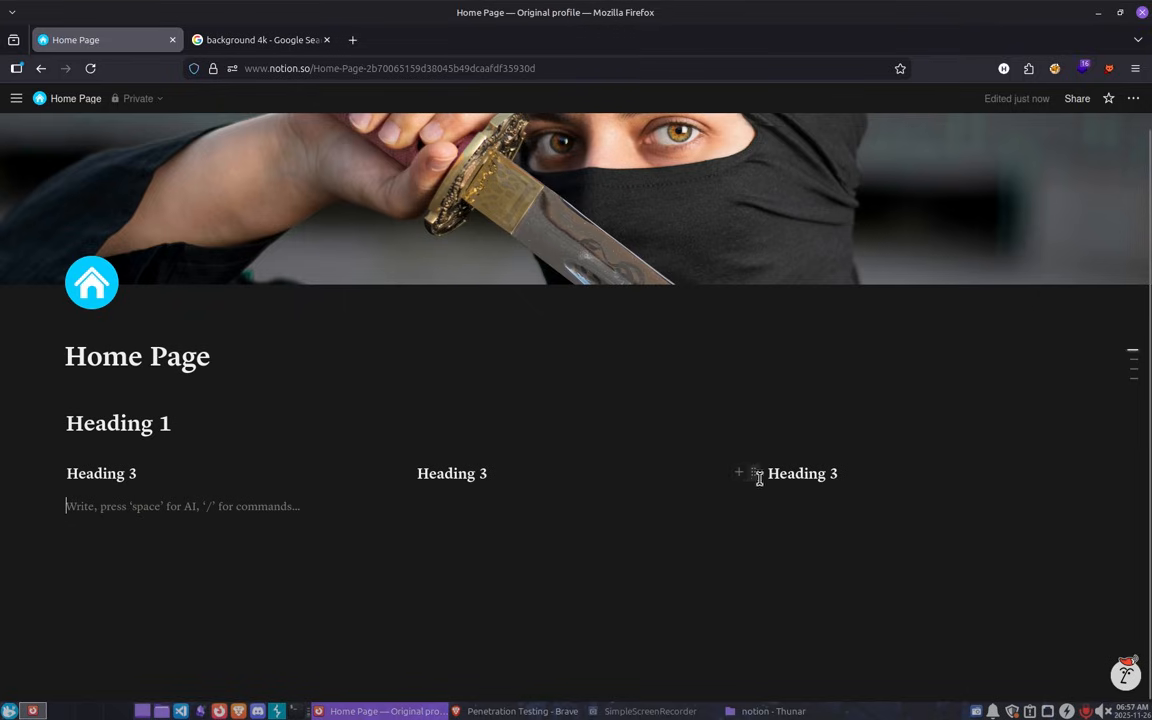
pyautogui.click(753, 475)
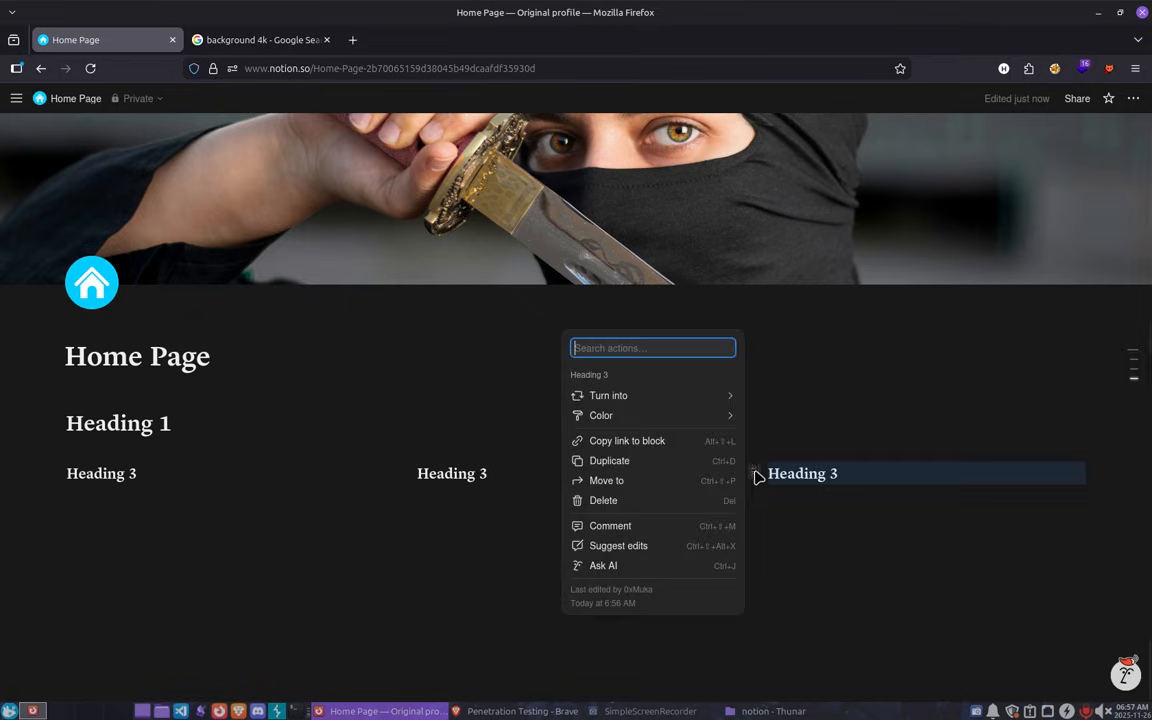
pyautogui.click(651, 394)
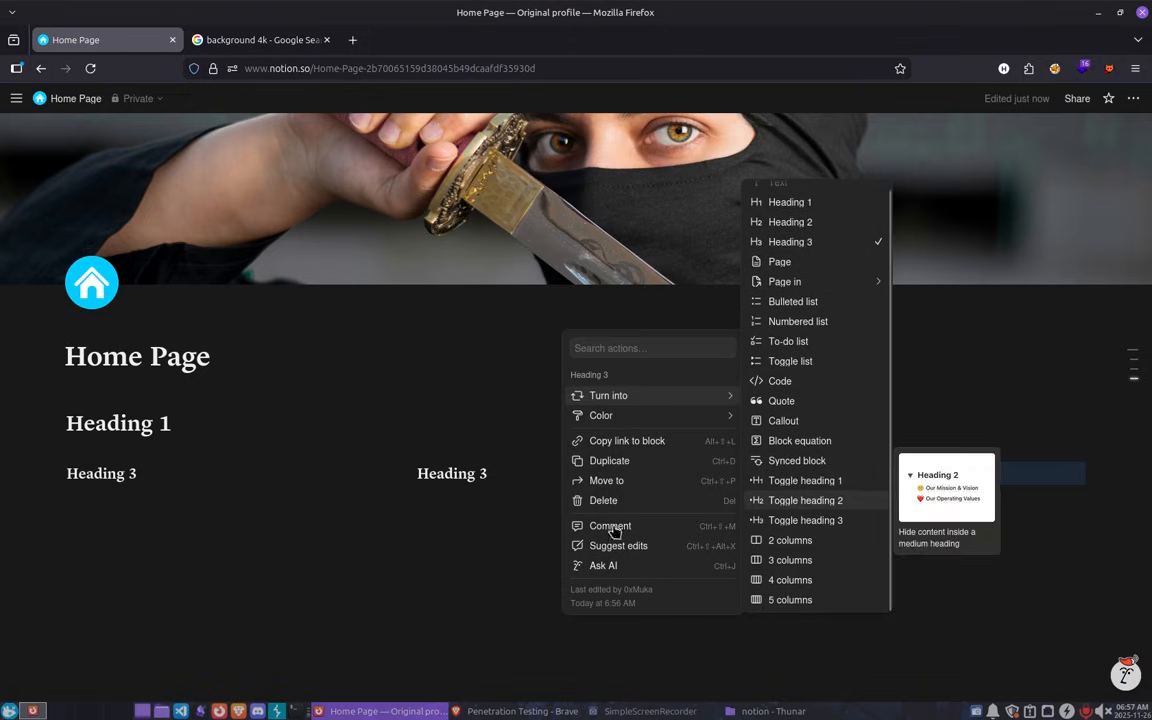
pyautogui.click(610, 461)
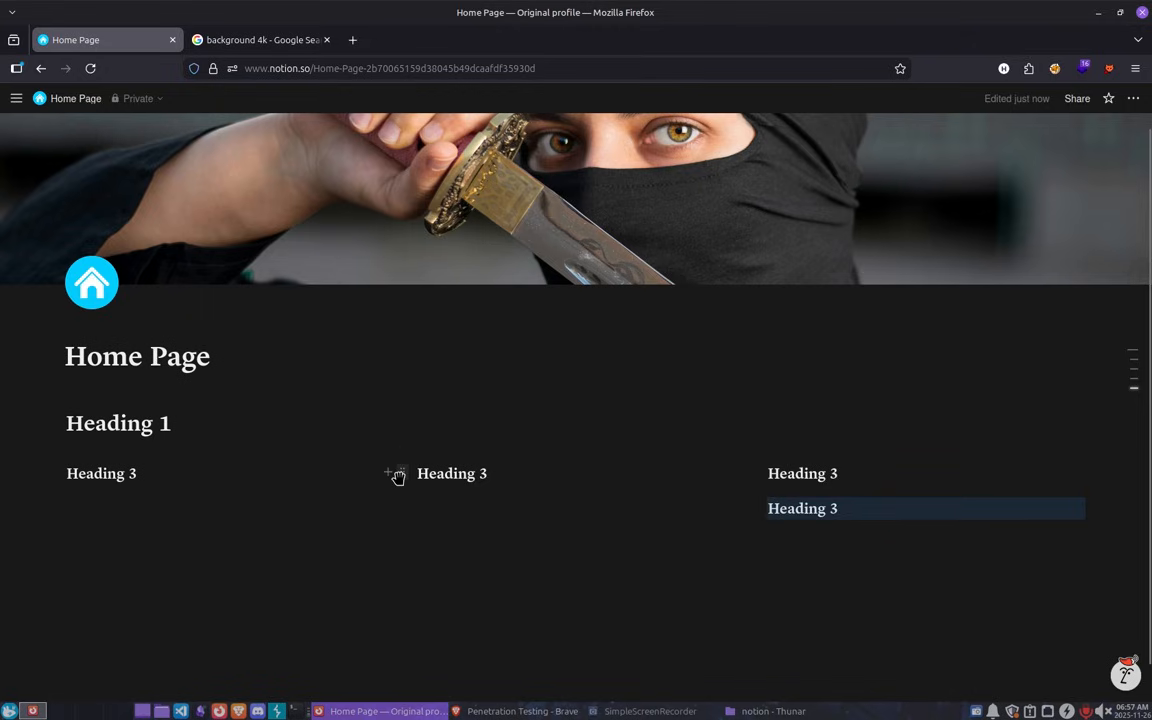
# Duplicate the Heading 3 blocks in the second and first columns.
pyautogui.click(404, 474)
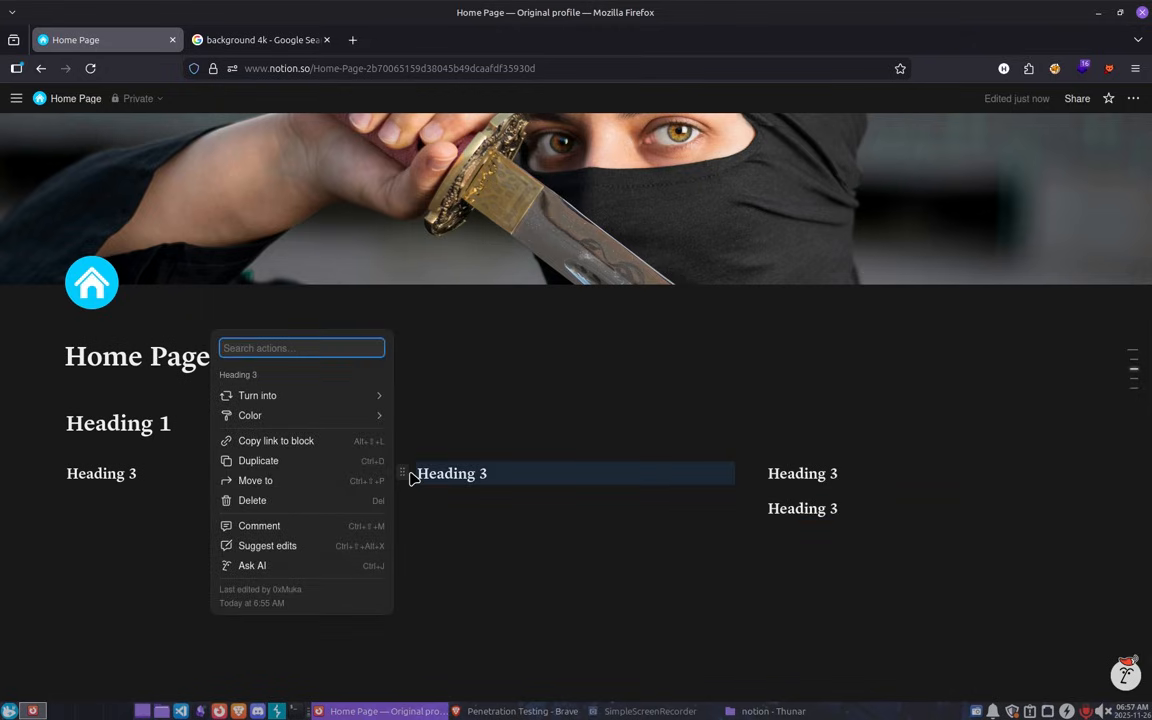
pyautogui.hotkey('ctrl', 'd')
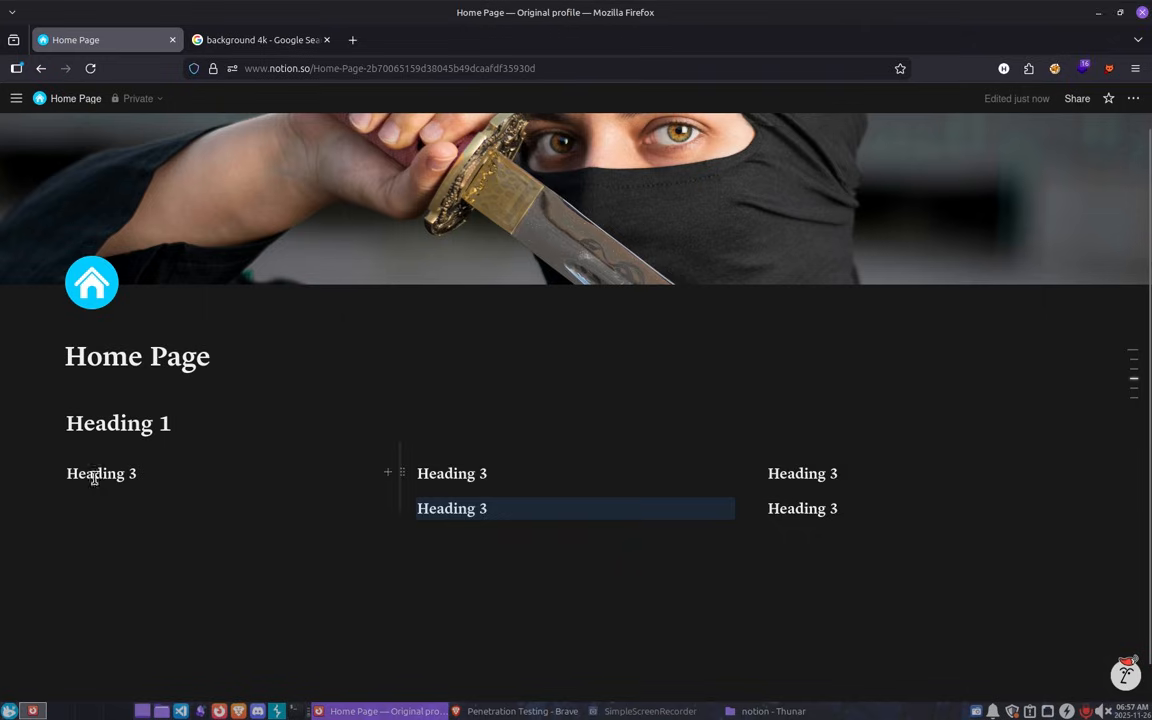
pyautogui.click(52, 473)
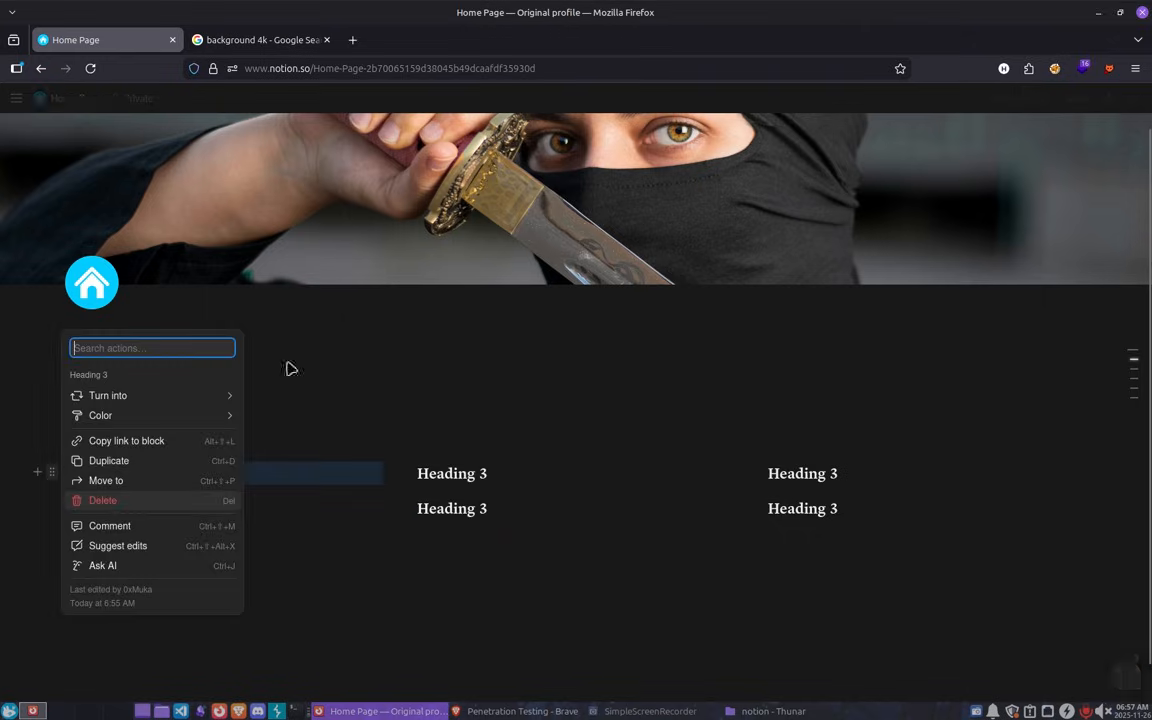
pyautogui.press('Escape')
pyautogui.hotkey('ctrl', 'd')
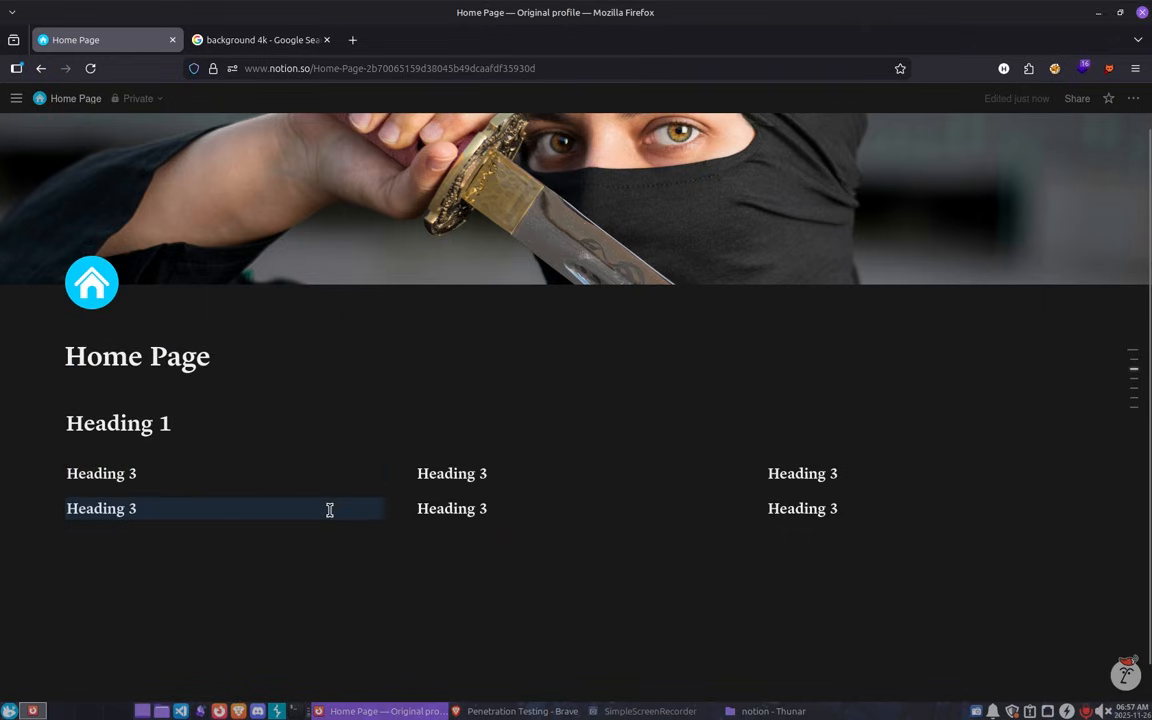
# Add a Heading 1 block reading "Heading 1" below the three columns.
pyautogui.click(343, 587)
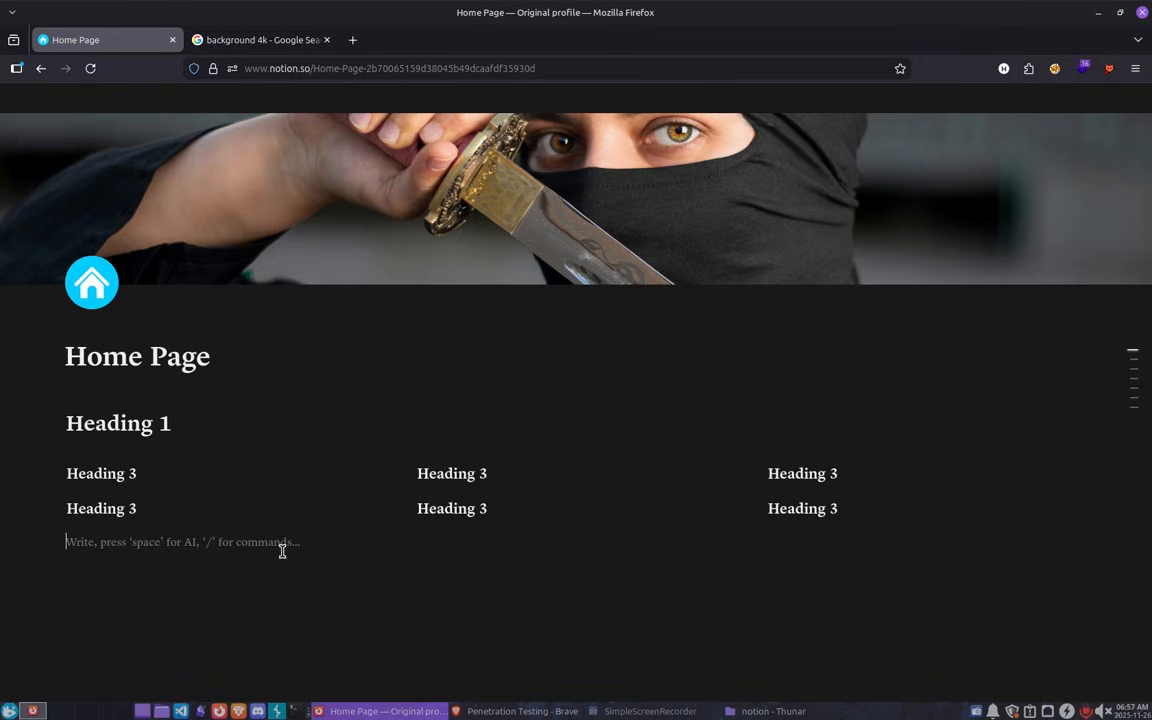
pyautogui.write('#')
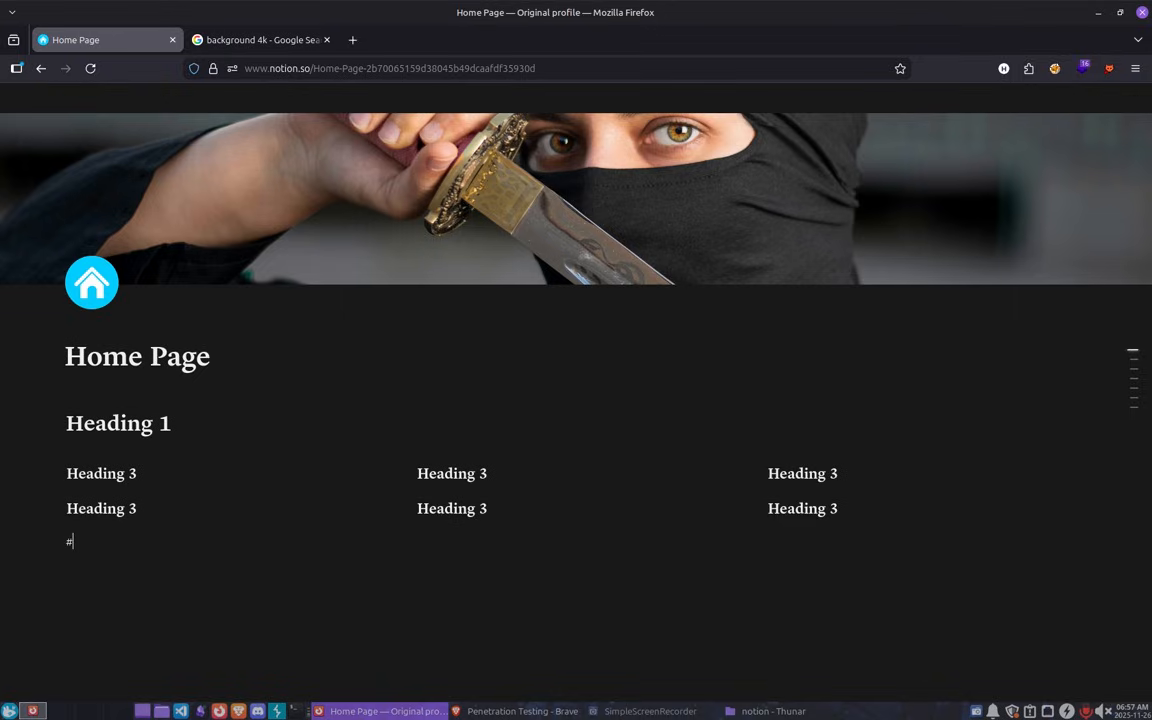
pyautogui.press('space')
pyautogui.write('Heading ')
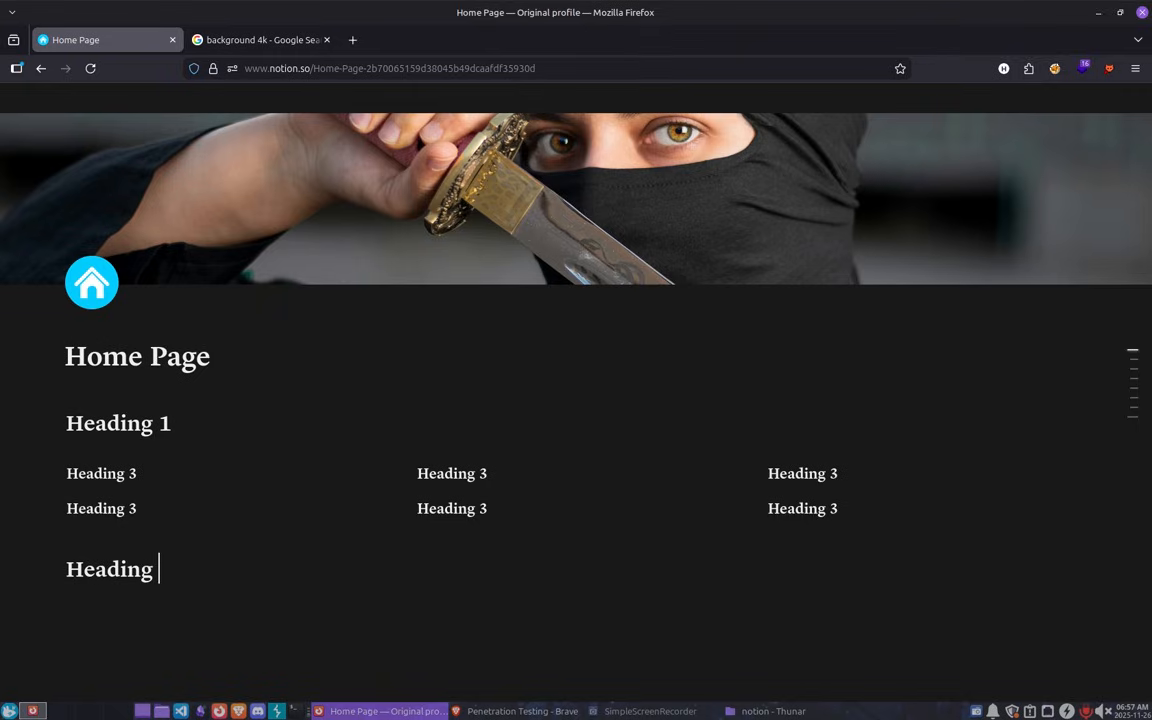
pyautogui.write('1')
pyautogui.press('Return')
# Add a Heading 2 block reading "Heading 2" and a Heading 3 block reading "Heading 3" beneath the new Heading 1.
pyautogui.write('##')
pyautogui.write(' Head')
pyautogui.write('ing ')
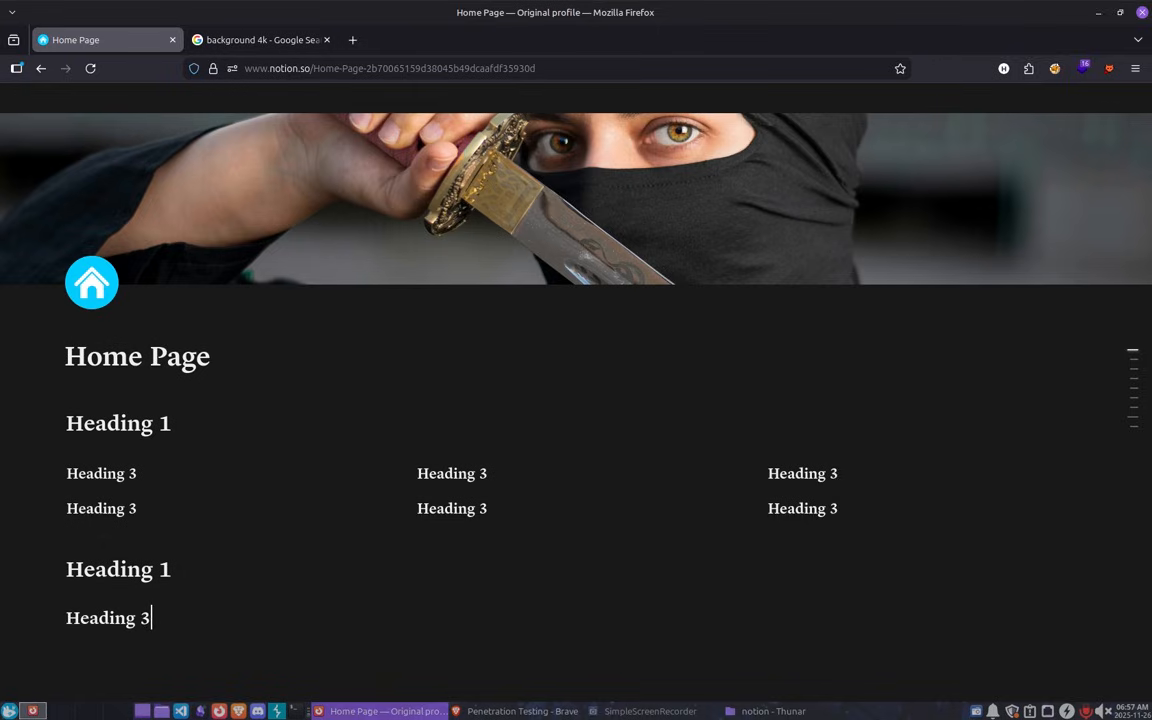
pyautogui.write('2')
pyautogui.press('Return')
pyautogui.write('##')
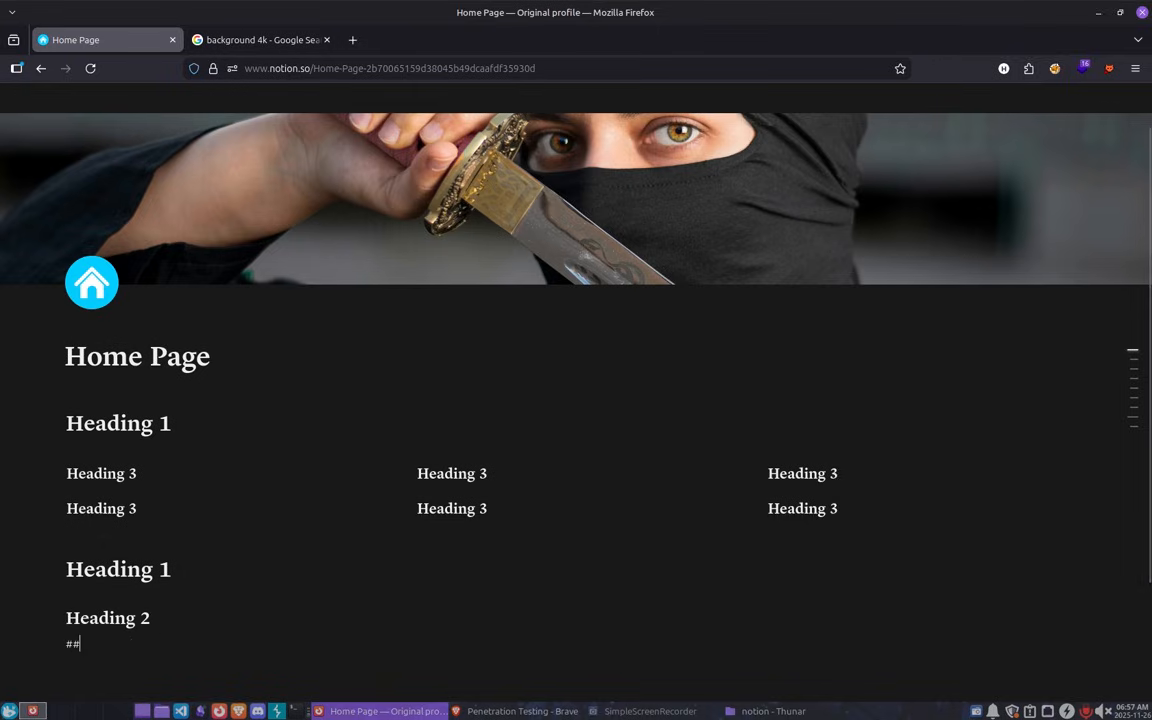
pyautogui.write(' HEa')
pyautogui.press('BackSpace')
pyautogui.press('BackSpace')
pyautogui.write('eading 3')
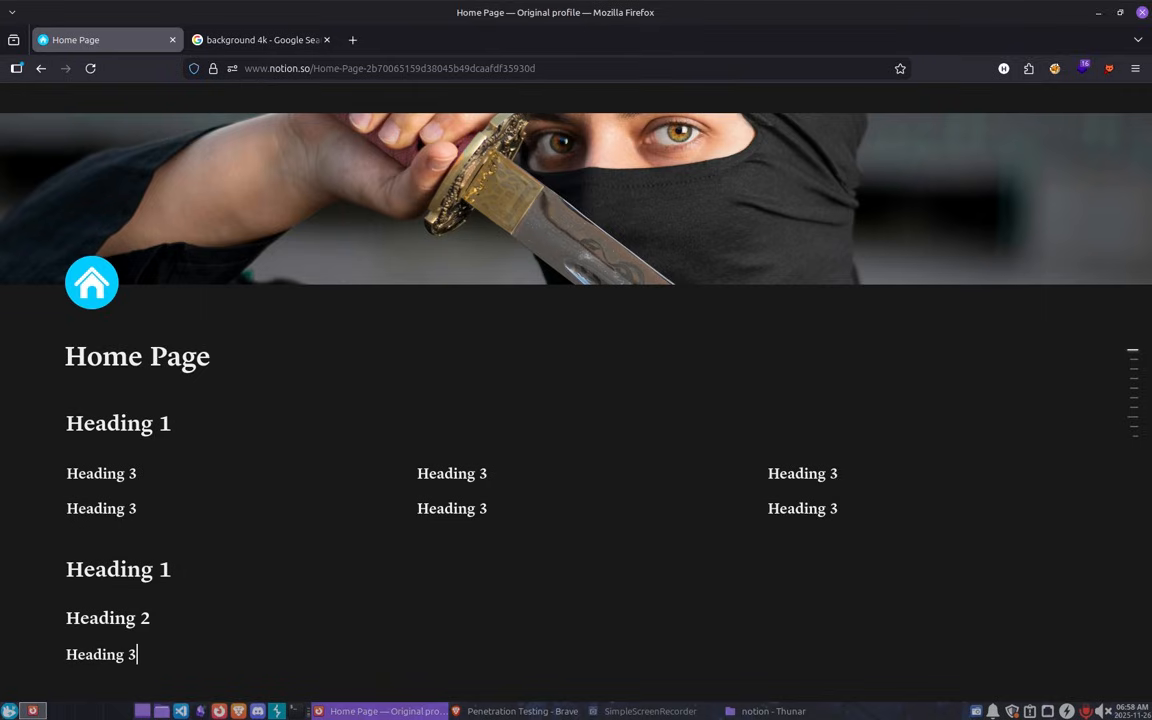
# Insert a divider below the newly added Heading 3 block.
pyautogui.press('Return')
pyautogui.write('####')
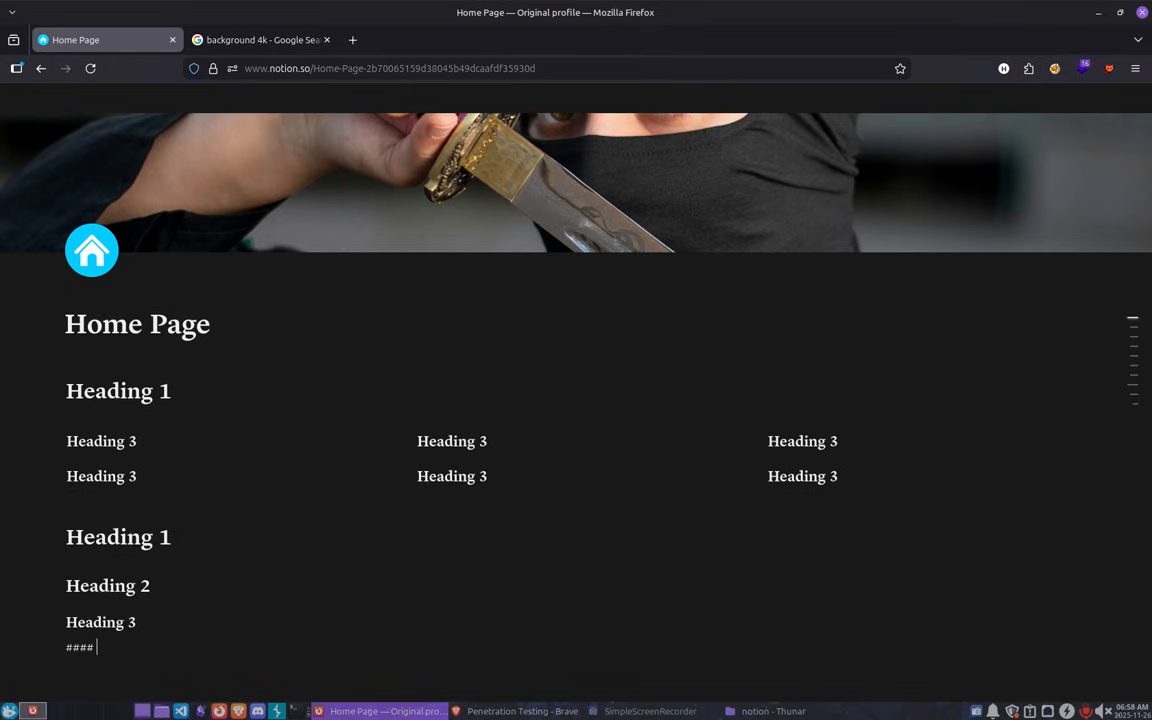
pyautogui.press('BackSpace')
pyautogui.press('BackSpace')
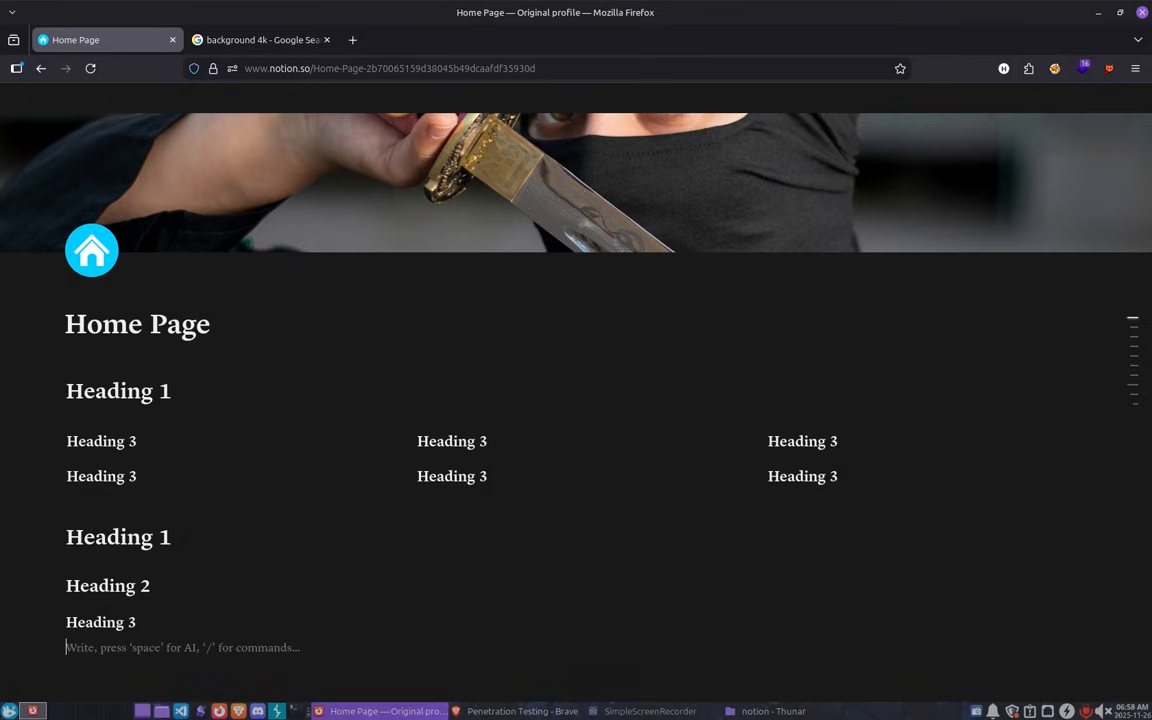
pyautogui.write('-')
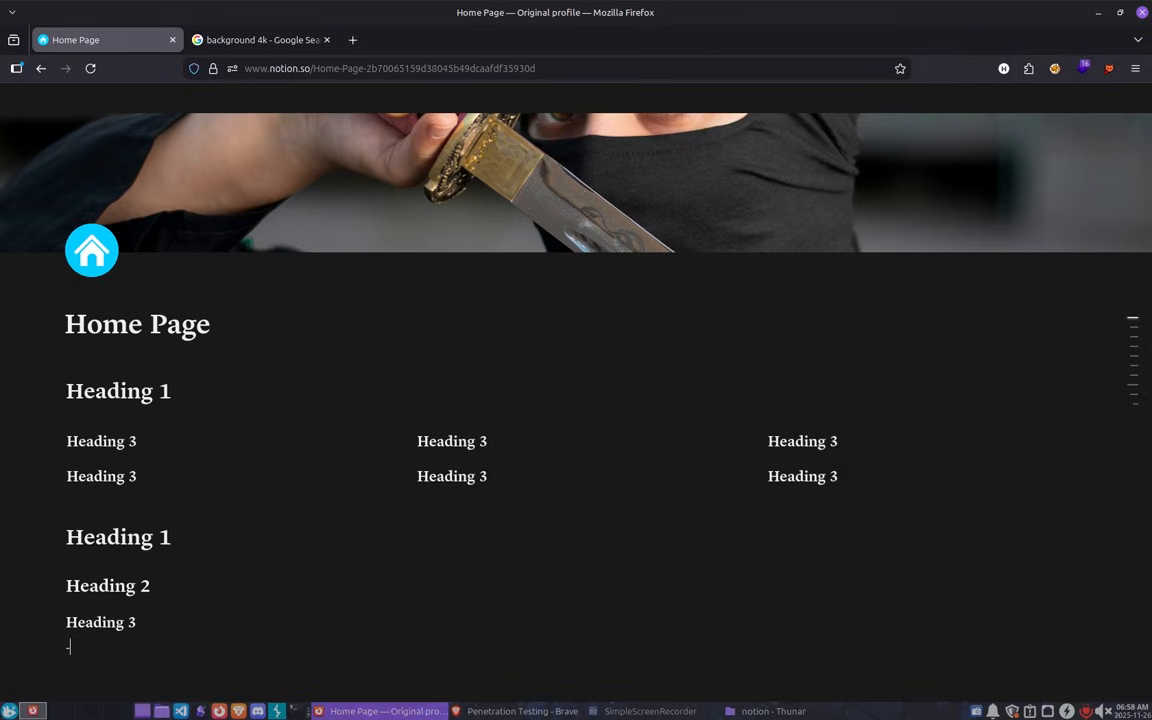
pyautogui.press('BackSpace')
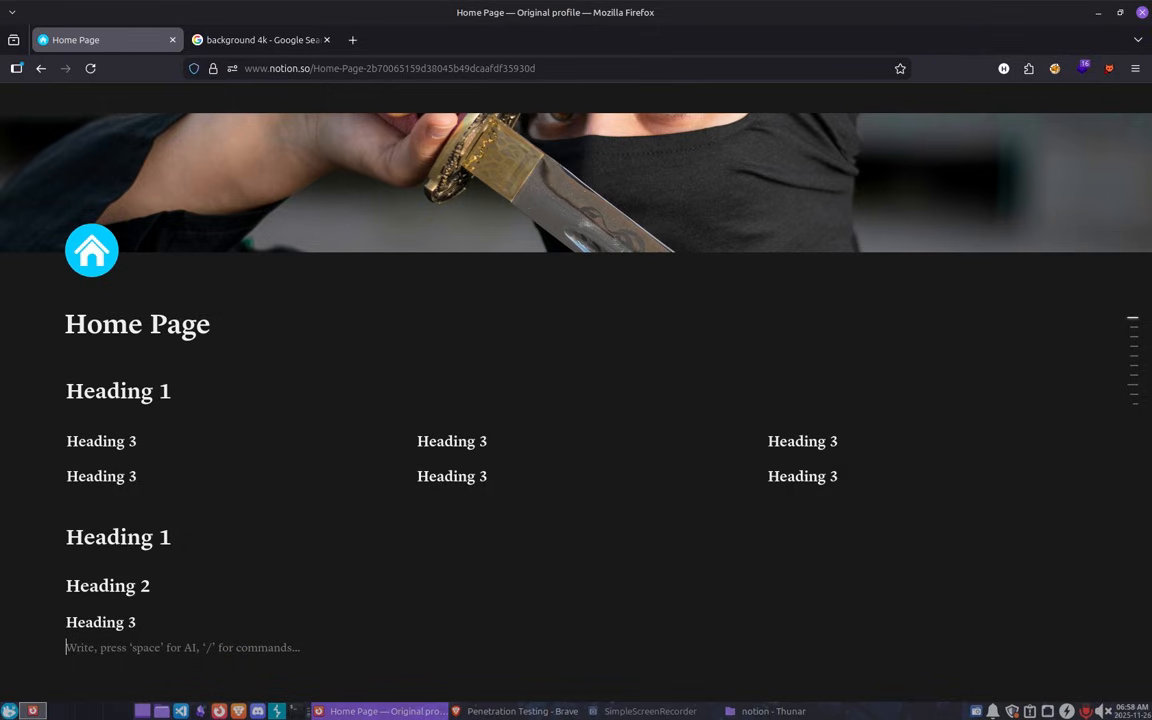
pyautogui.write('/di')
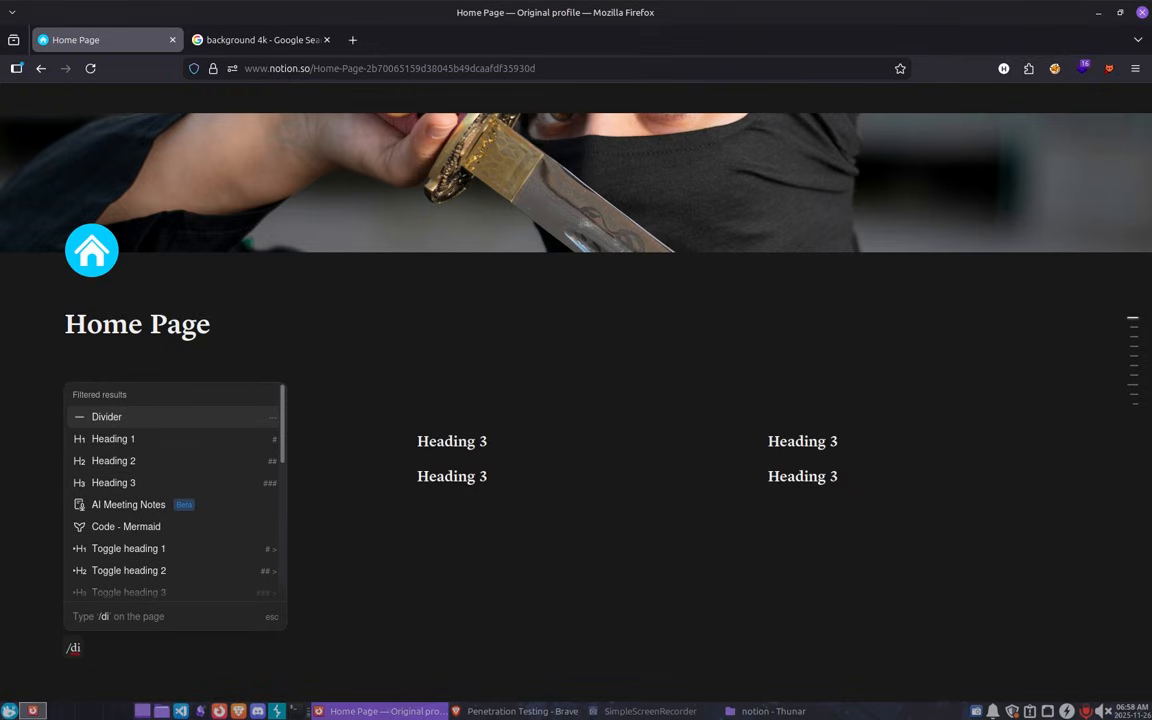
pyautogui.press('Return')
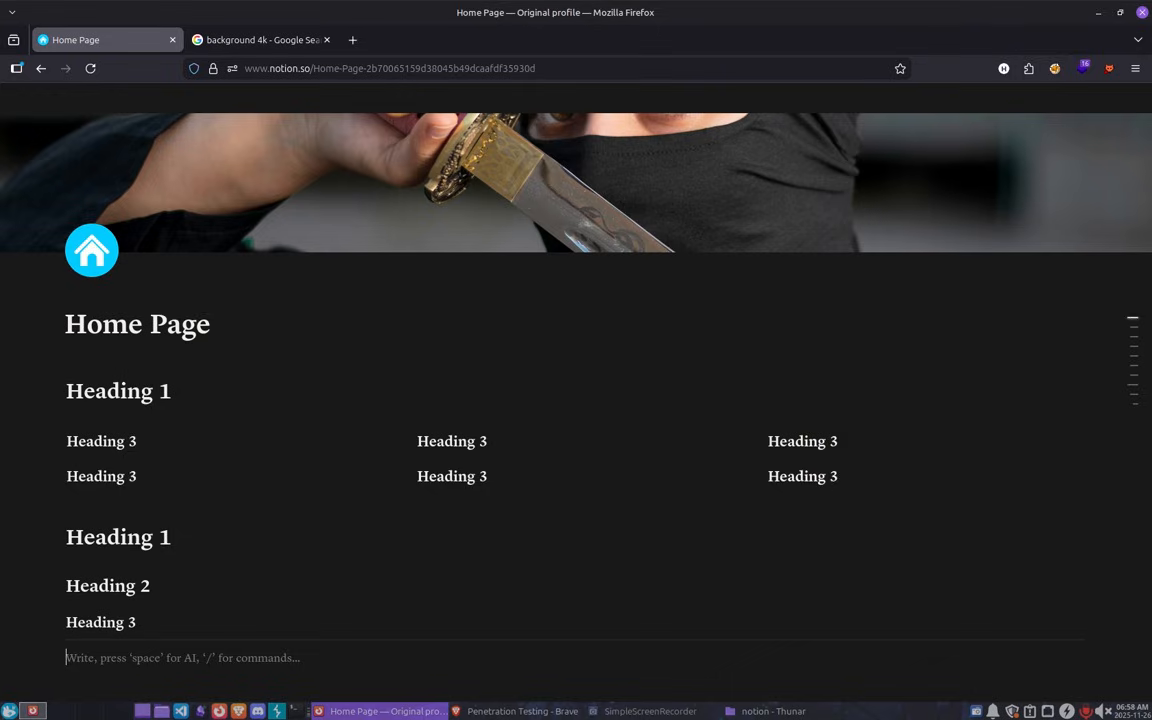
# Try the --- shorthand for a divider under the last Heading 3.
pyautogui.write('-')
pyautogui.press('BackSpace')
pyautogui.press('BackSpace')
pyautogui.press('BackSpace')
pyautogui.write('3')
pyautogui.press('Return')
pyautogui.write('--')
pyautogui.press('BackSpace')
pyautogui.press('BackSpace')
pyautogui.write('---')
pyautogui.press('BackSpace')
pyautogui.press('BackSpace')
pyautogui.press('BackSpace')
pyautogui.press('Return')
pyautogui.press('BackSpace')
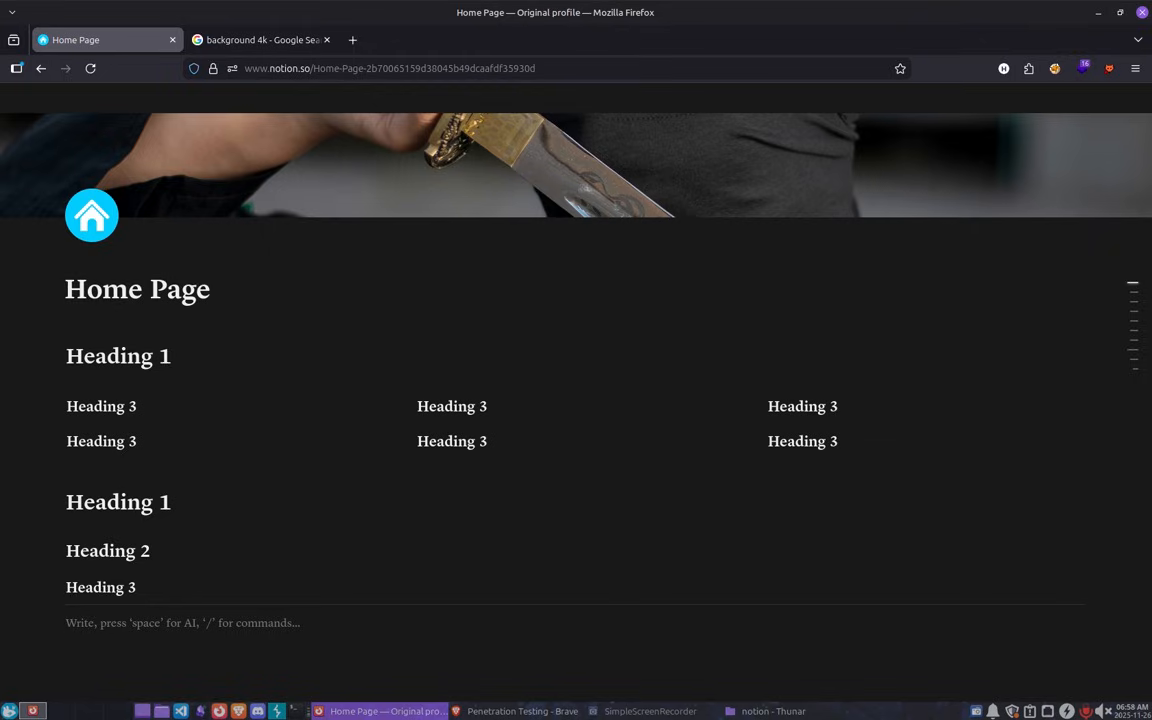
# Switch to Brave and examine the Penetration Testing toggle and its nested checklist on the Life Style page.
pyautogui.hotkey('alt', 'Tab')
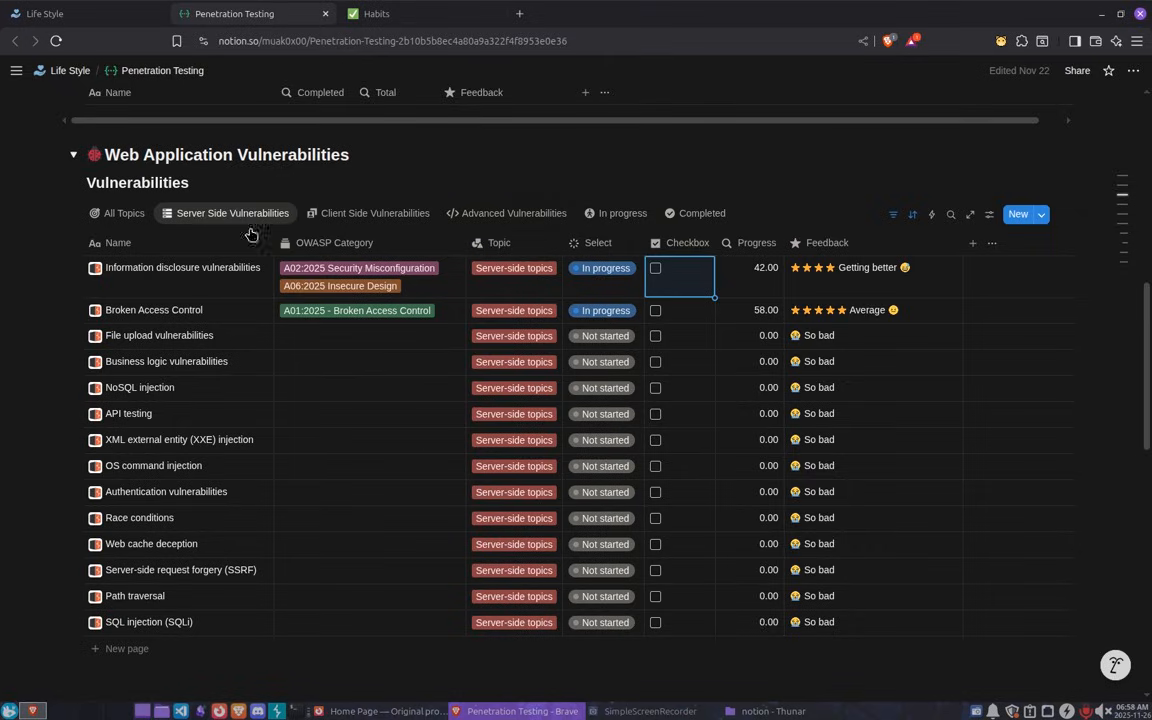
pyautogui.hotkey('ctrl', 'shift', 'Tab')
pyautogui.click(283, 601)
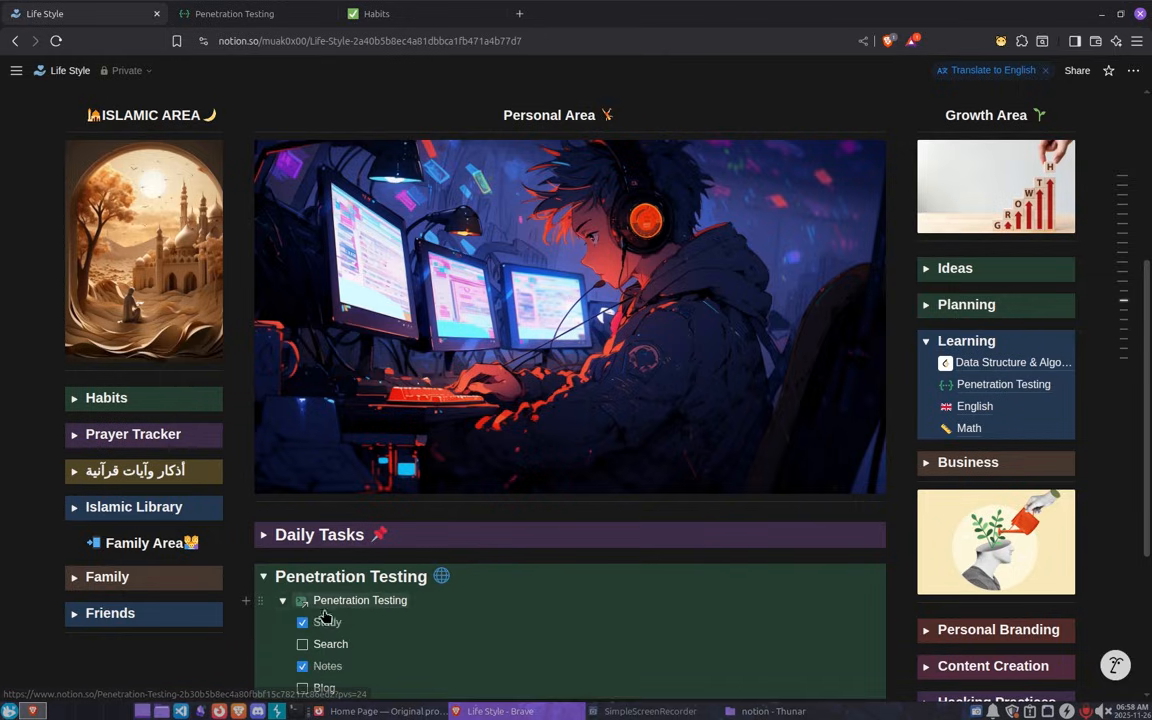
pyautogui.scroll(-1, 285, 560)
pyautogui.click(301, 561)
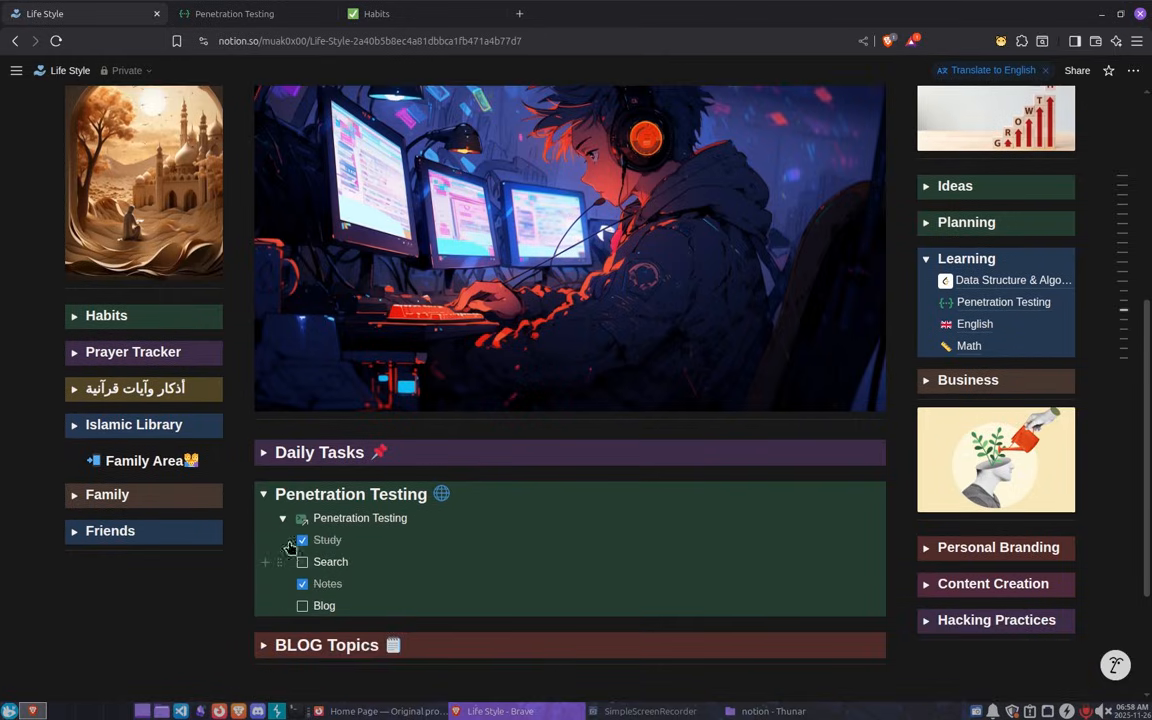
# Switch back to Firefox and insert a toggle list named "Toggle" below the divider on the Home Page.
pyautogui.hotkey('alt', 'Tab')
pyautogui.write('/')
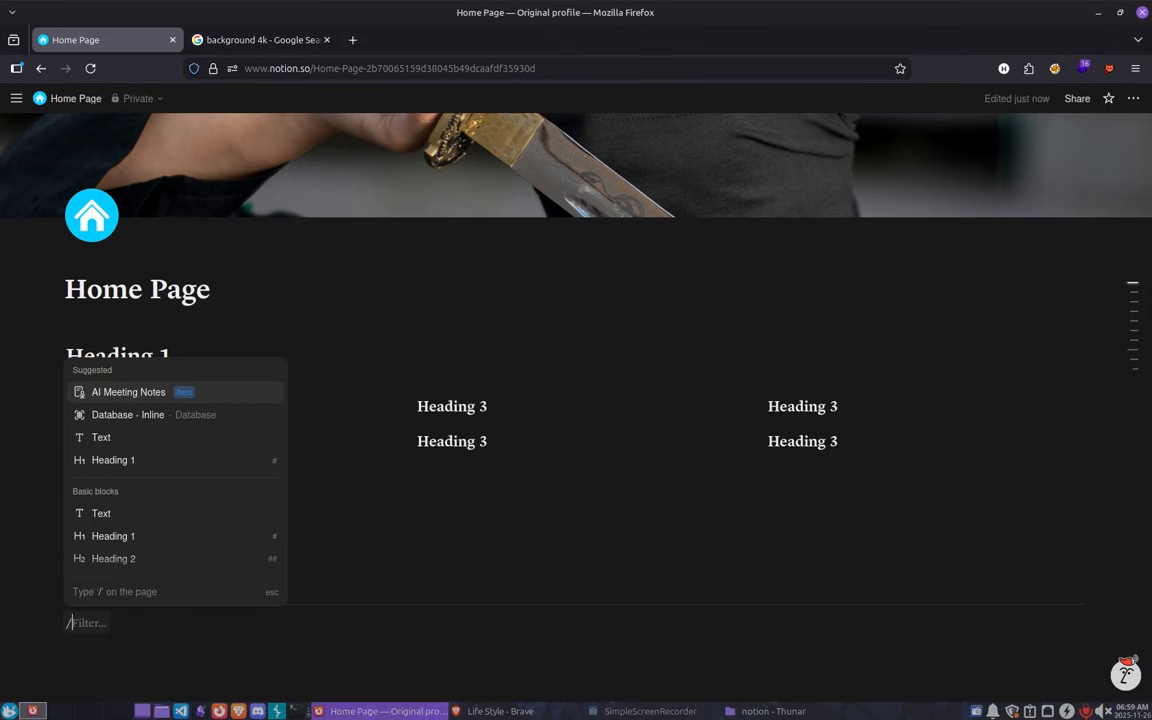
pyautogui.write('toge')
pyautogui.press('BackSpace')
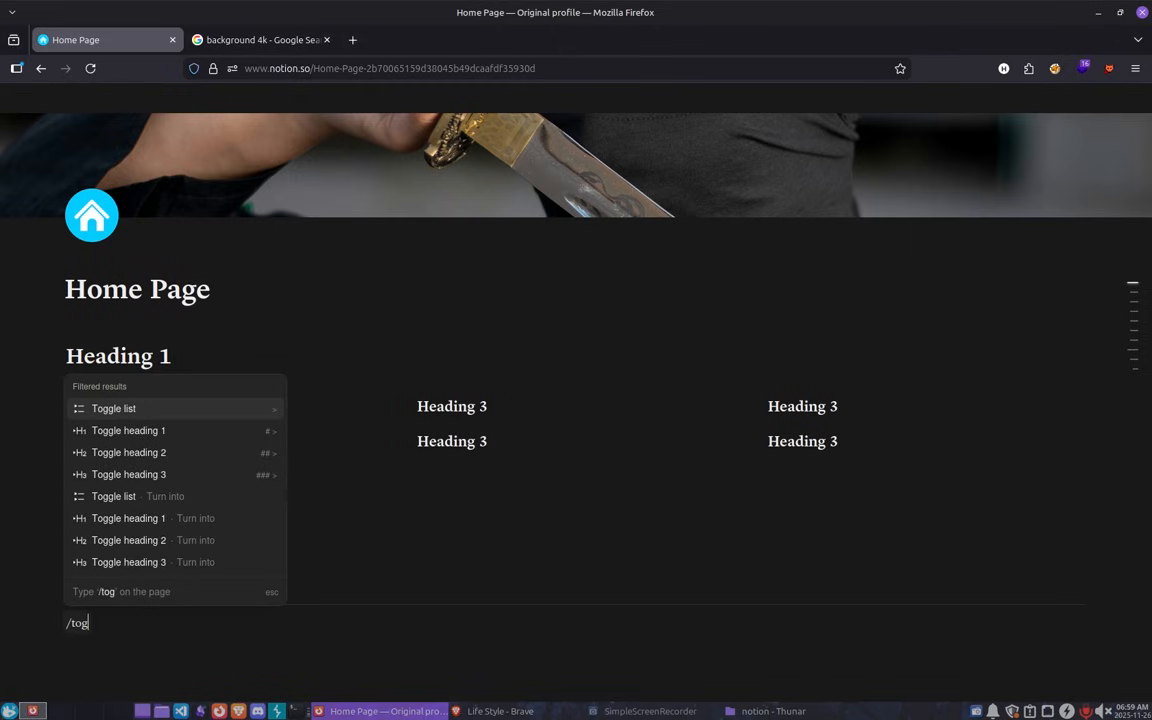
pyautogui.press('Return')
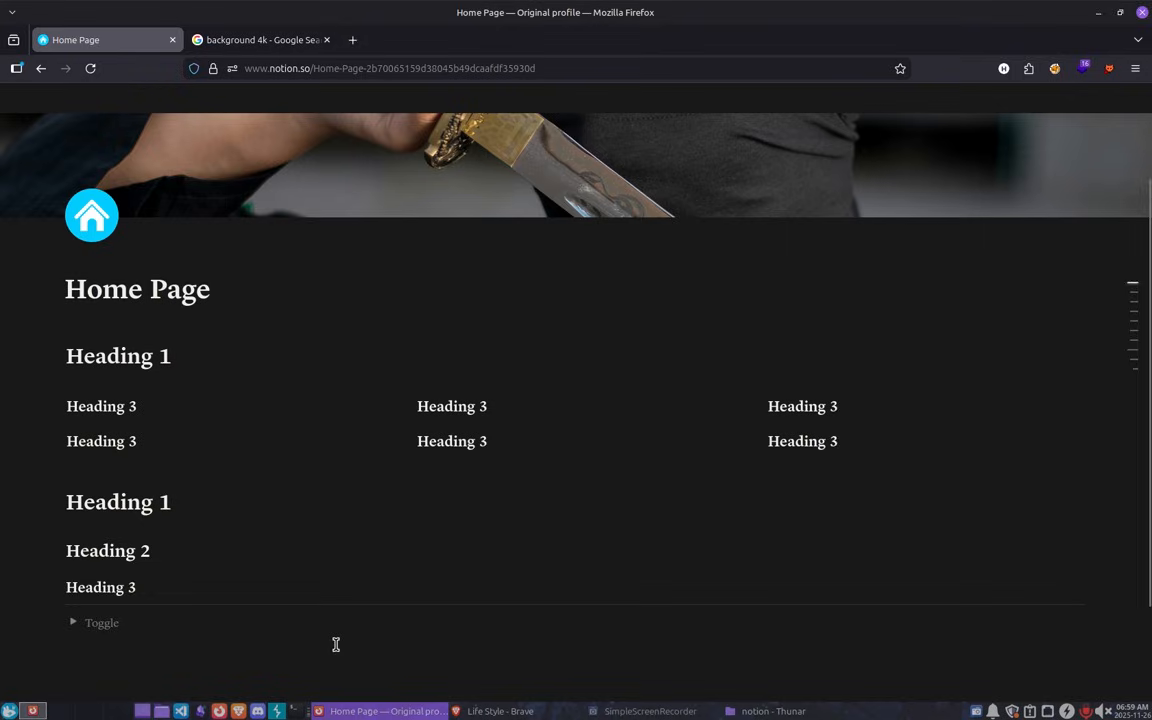
pyautogui.write('Toggle')
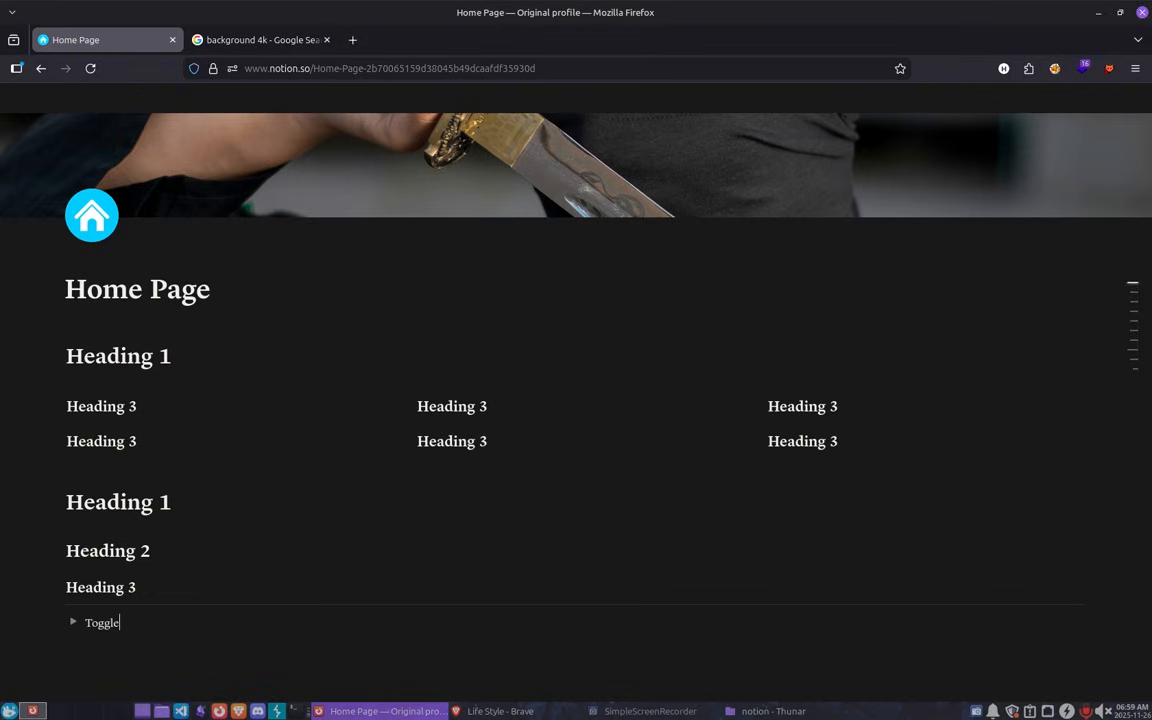
# Expand the toggle and add two Heading 1 blocks inside it, reading "Heading 1" and "Heading 2".
pyautogui.scroll(-2, 30, 600)
pyautogui.click(73, 504)
pyautogui.click(159, 528)
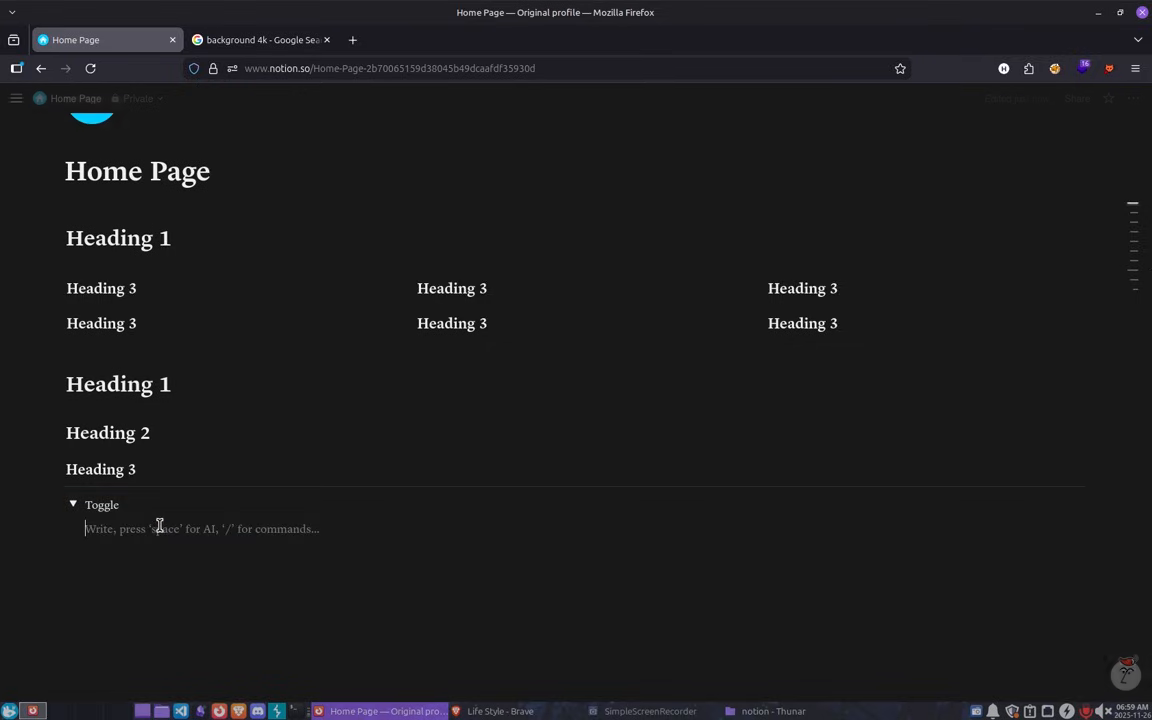
pyautogui.write('# Hea')
pyautogui.write('din')
pyautogui.write('g ')
pyautogui.write('1')
pyautogui.press('Return')
pyautogui.write('# H')
pyautogui.write('eading ')
pyautogui.write('2')
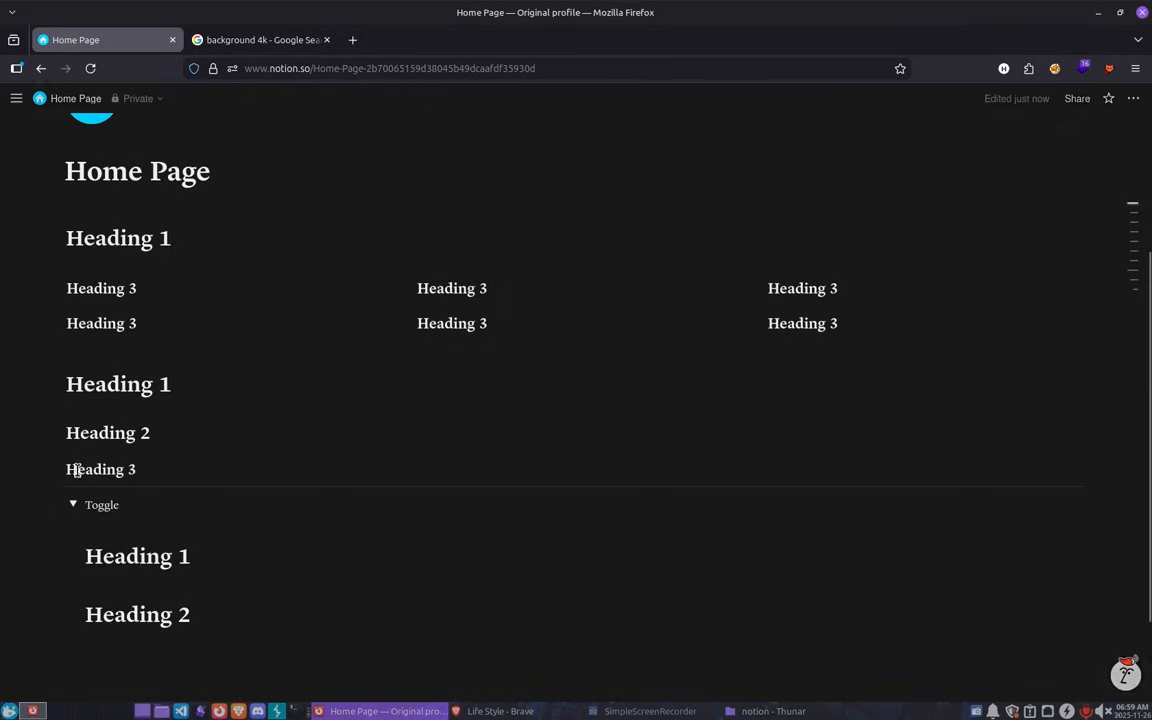
# Collapse, reopen and collapse the toggle to check how it hides its headings.
pyautogui.click(72, 505)
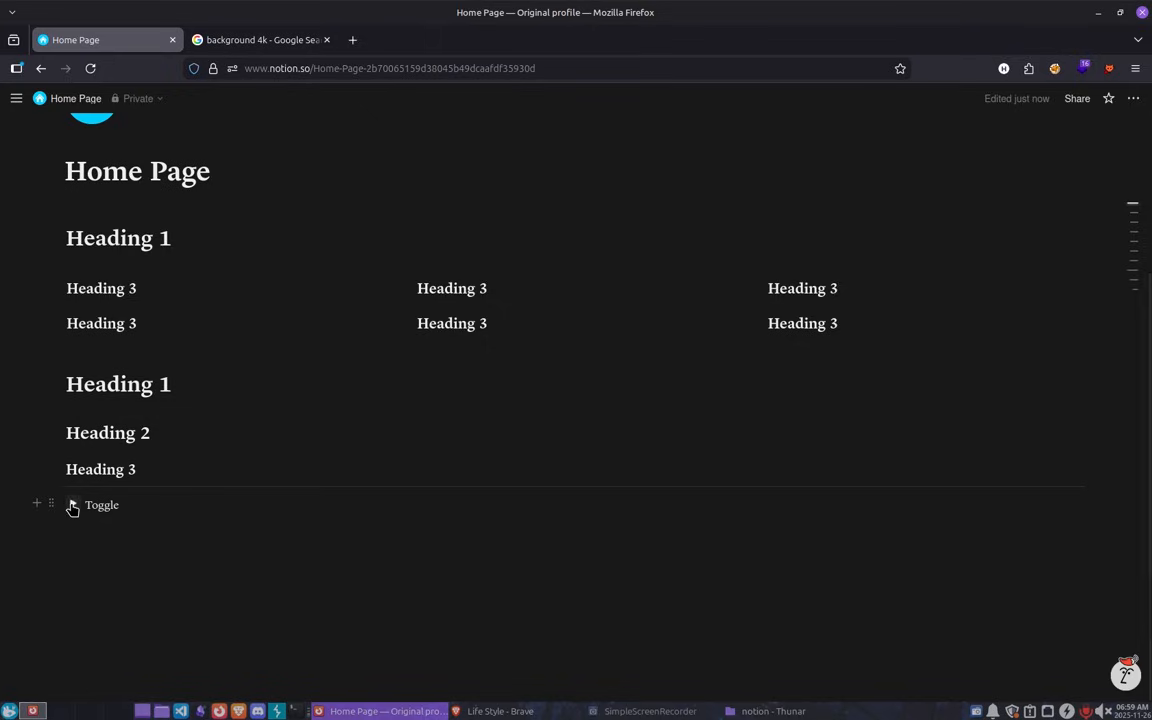
pyautogui.click(72, 505)
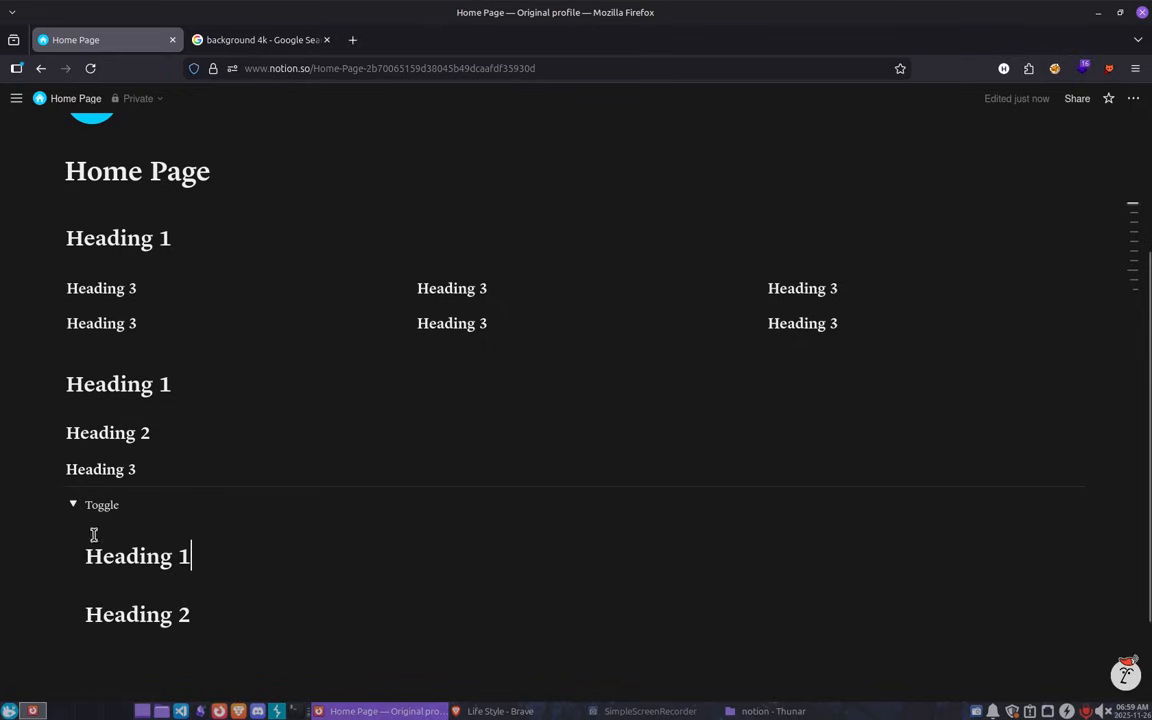
pyautogui.click(73, 505)
# Turn the Toggle block into plain text and convert it back to a toggle with the > shorthand.
pyautogui.click(126, 506)
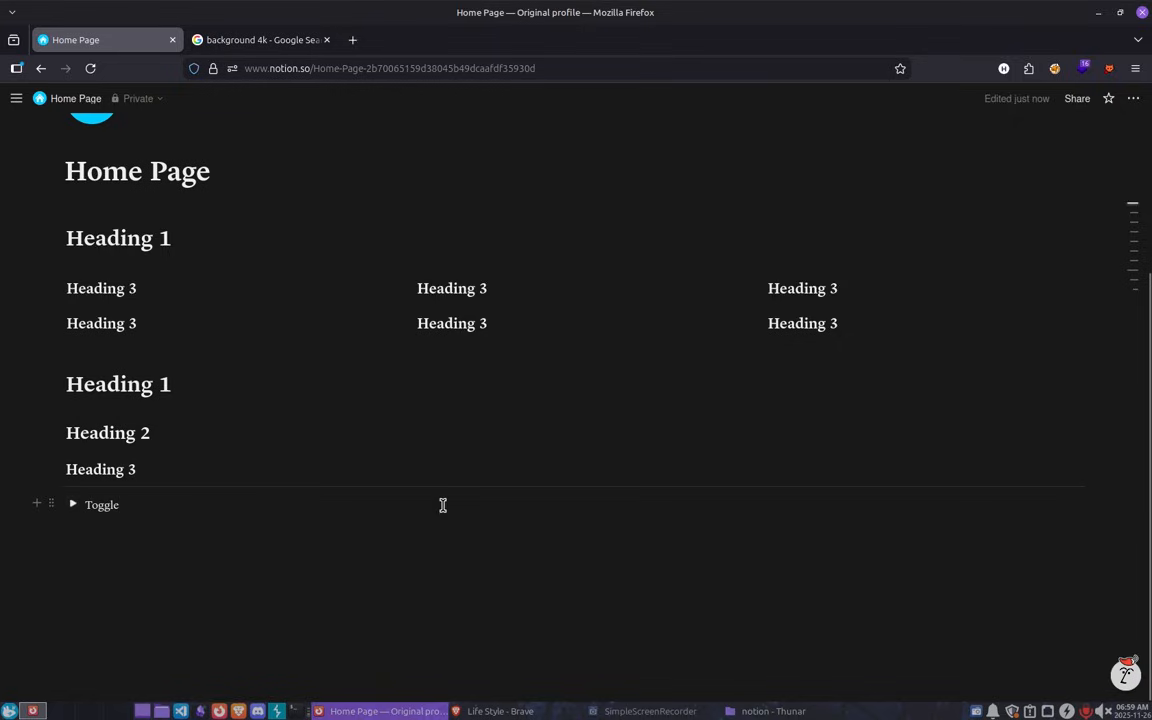
pyautogui.press('BackSpace')
pyautogui.write('#')
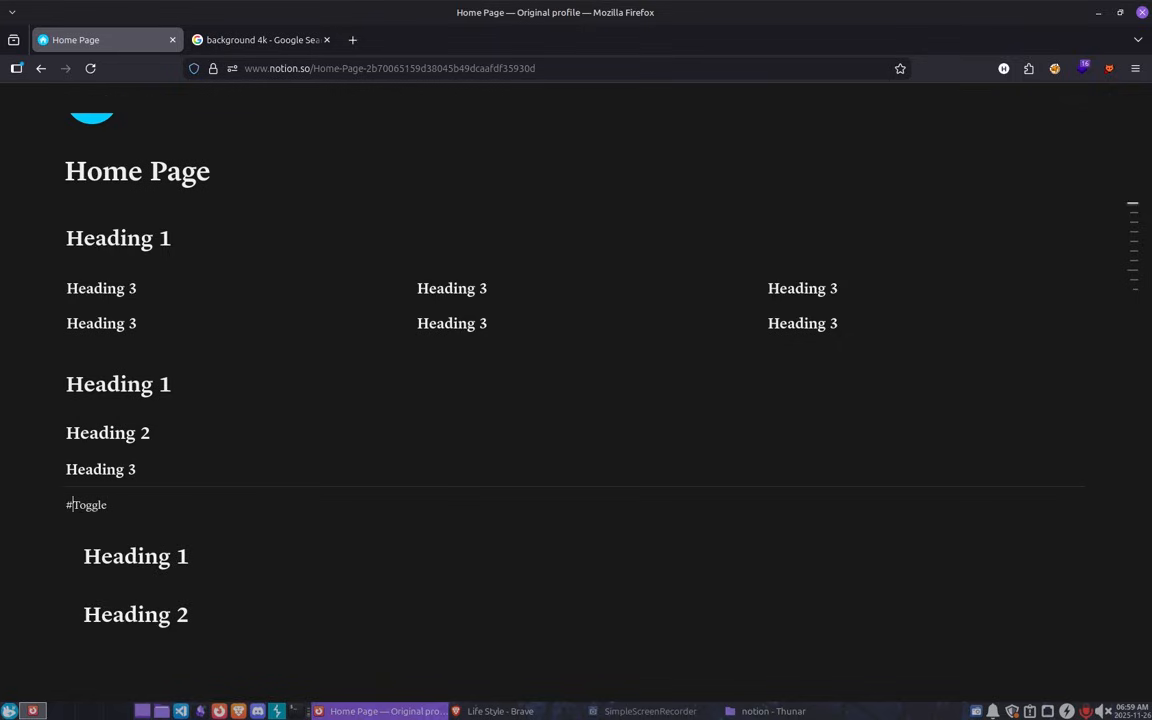
pyautogui.press('BackSpace')
pyautogui.write('>')
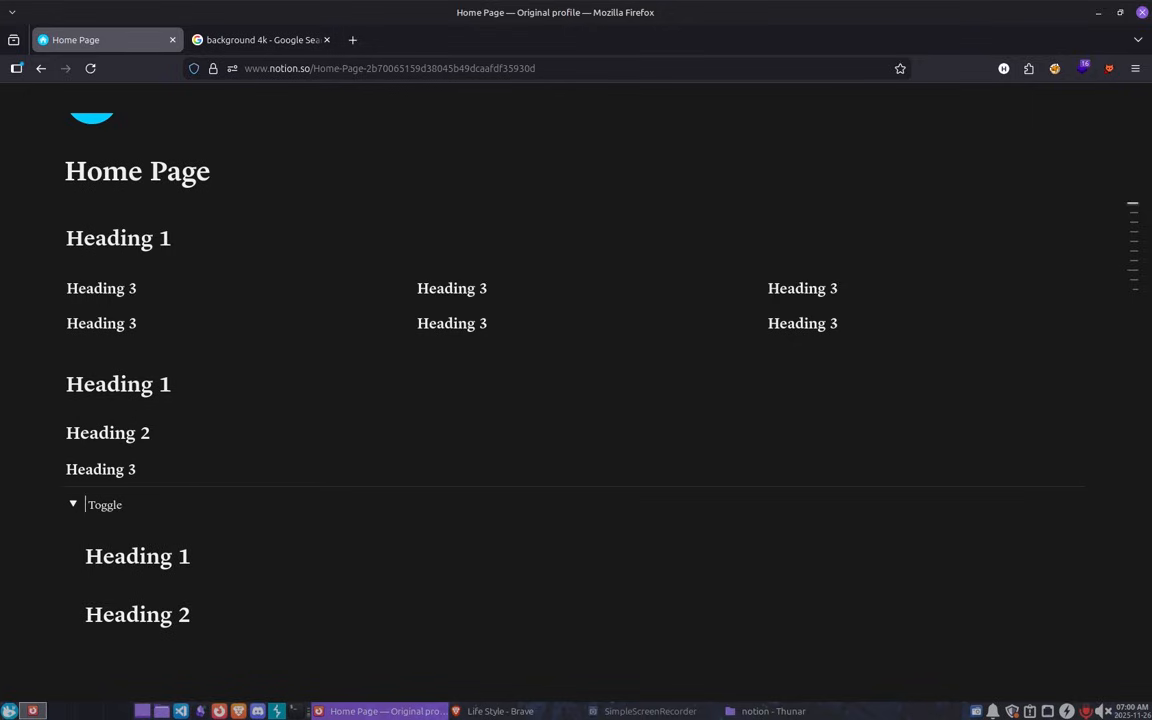
# Add a nested toggle "Hello" containing "blalblab" under the toggle's headings, and collapse both toggles.
pyautogui.press('Down')
pyautogui.press('Down')
pyautogui.press('Down')
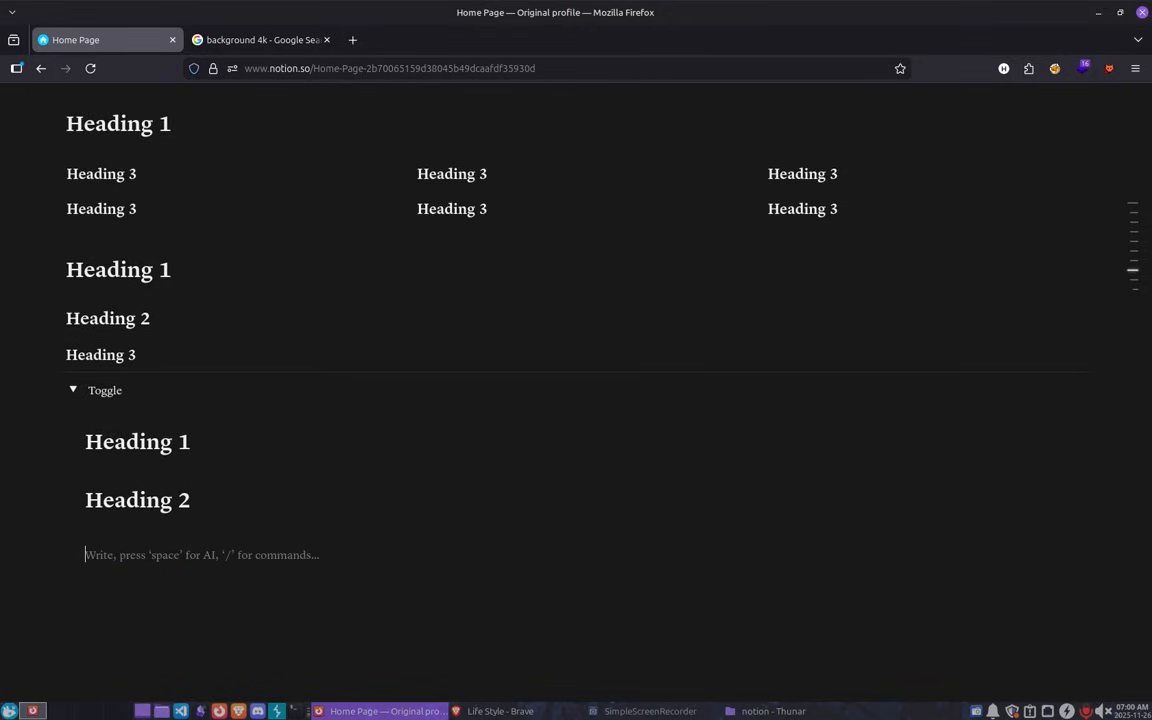
pyautogui.write('>')
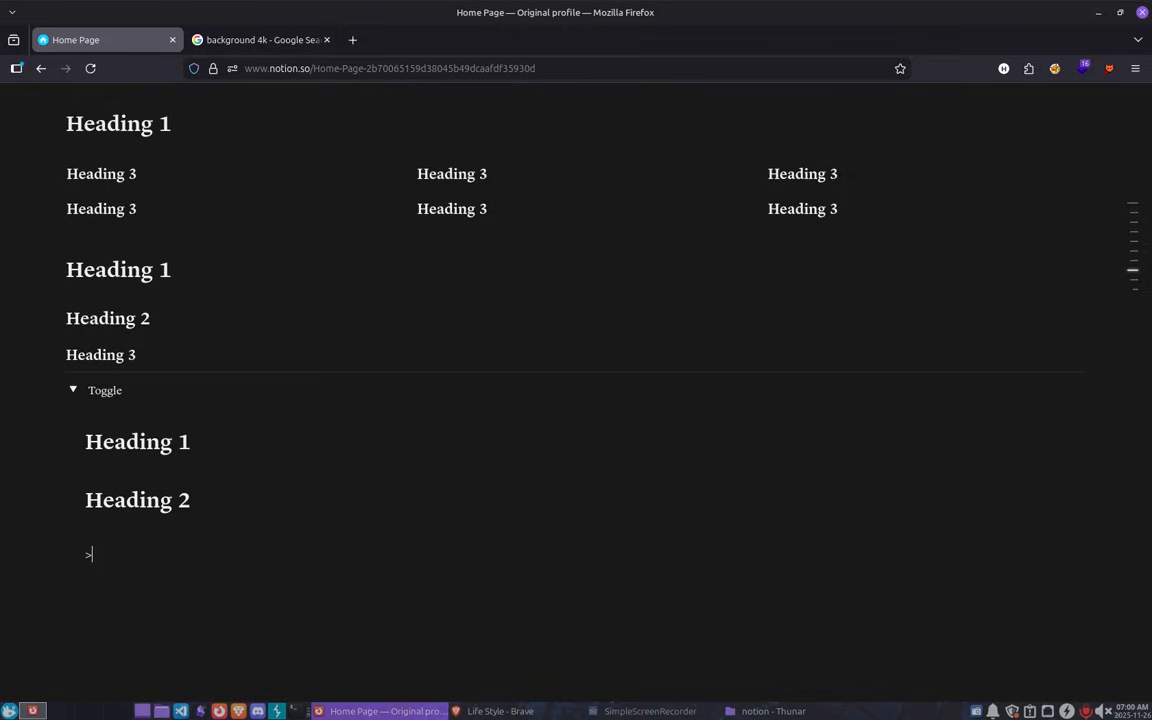
pyautogui.write(' Hello')
pyautogui.press('Return')
pyautogui.write('blalblab')
pyautogui.click(92, 553)
pyautogui.click(73, 389)
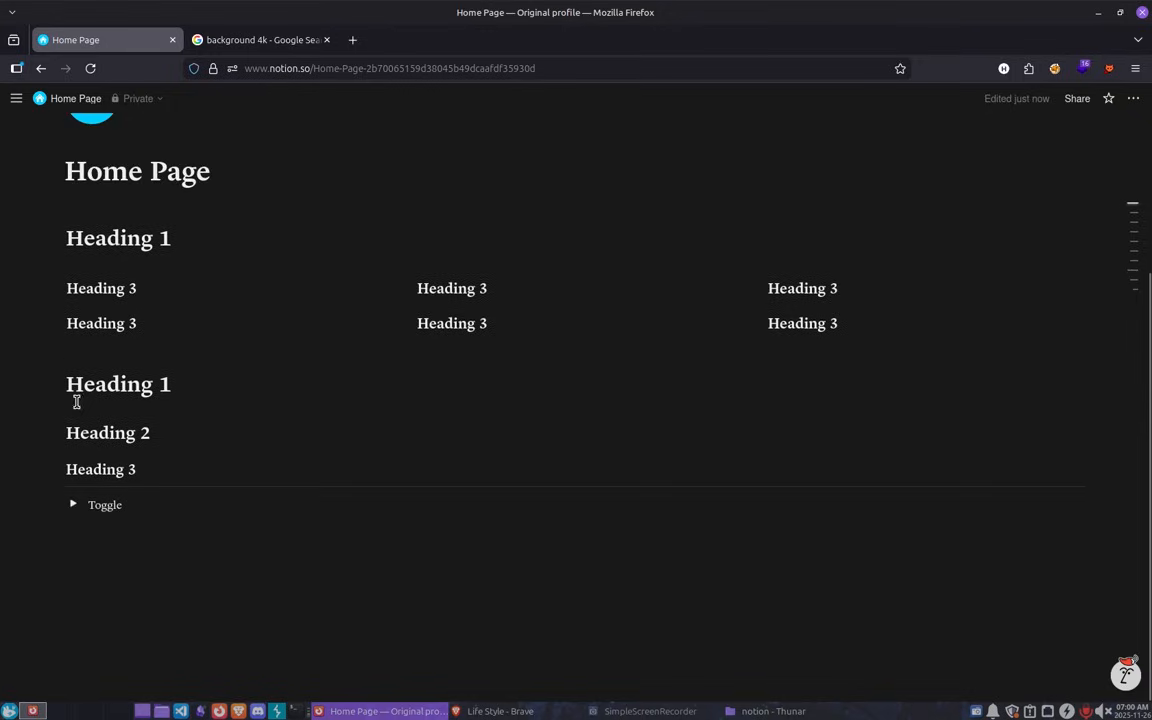
# Turn the outer Toggle block into a Toggle heading 1 and collapse it.
pyautogui.moveTo(86, 505); pyautogui.dragTo(136, 505)
pyautogui.click(118, 505)
pyautogui.click(53, 507)
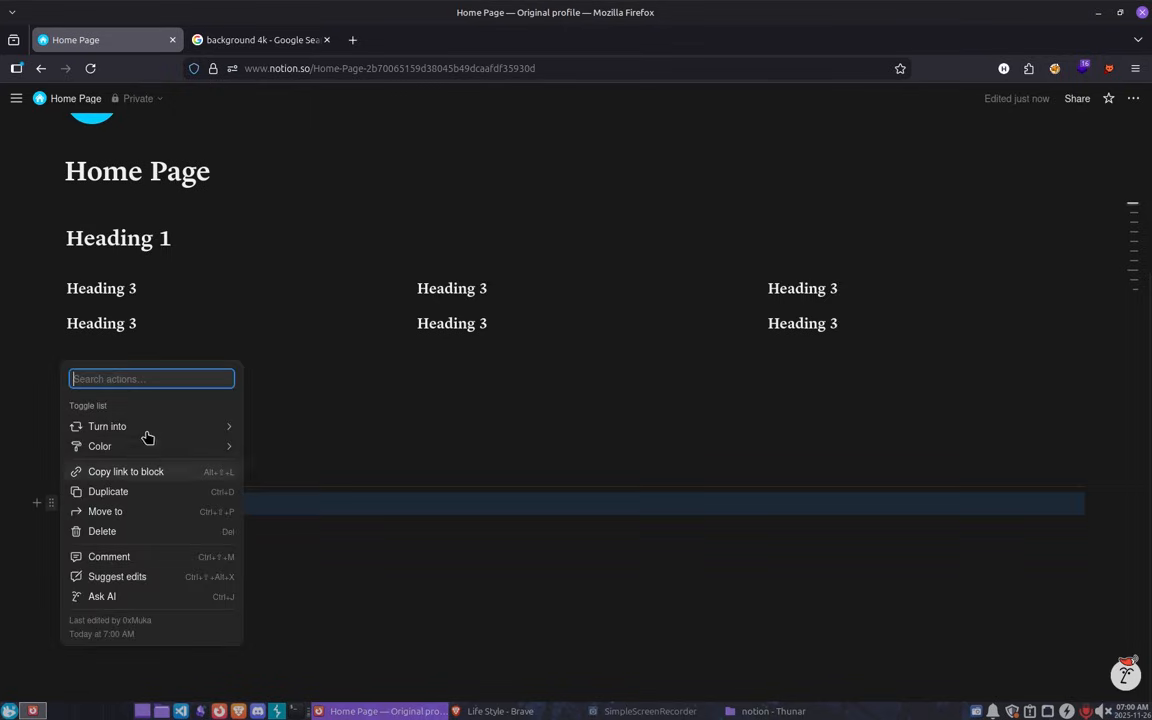
pyautogui.moveTo(162, 436)
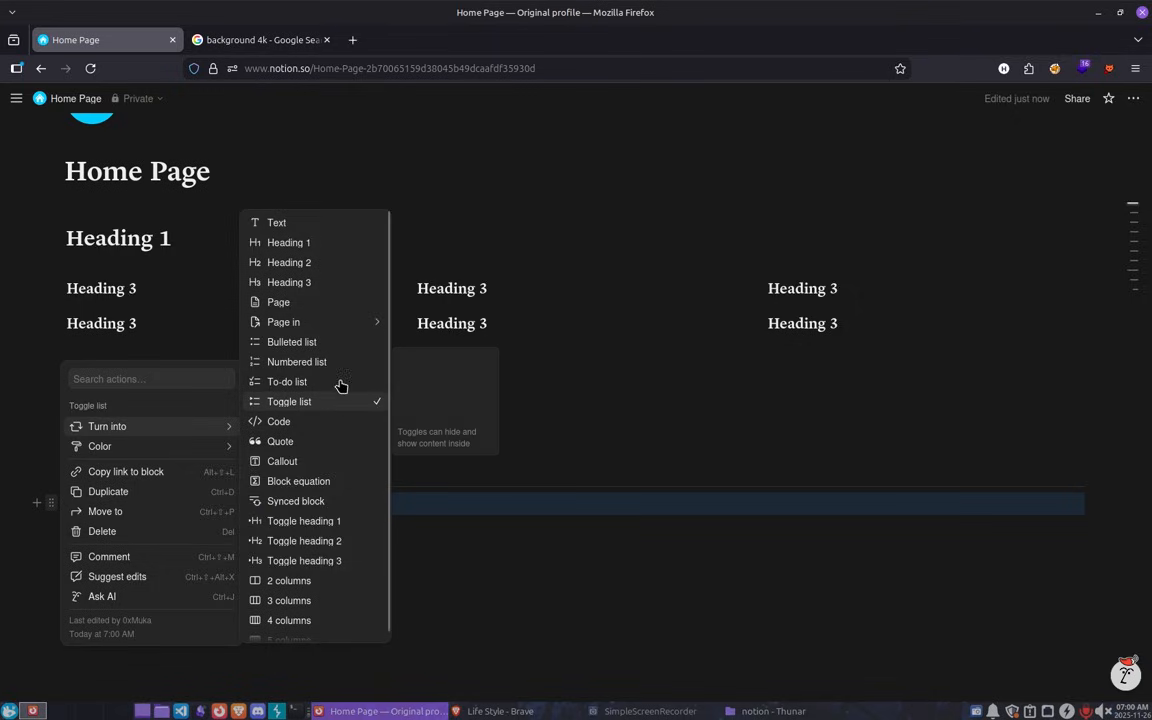
pyautogui.click(306, 522)
pyautogui.scroll(-2, 230, 527)
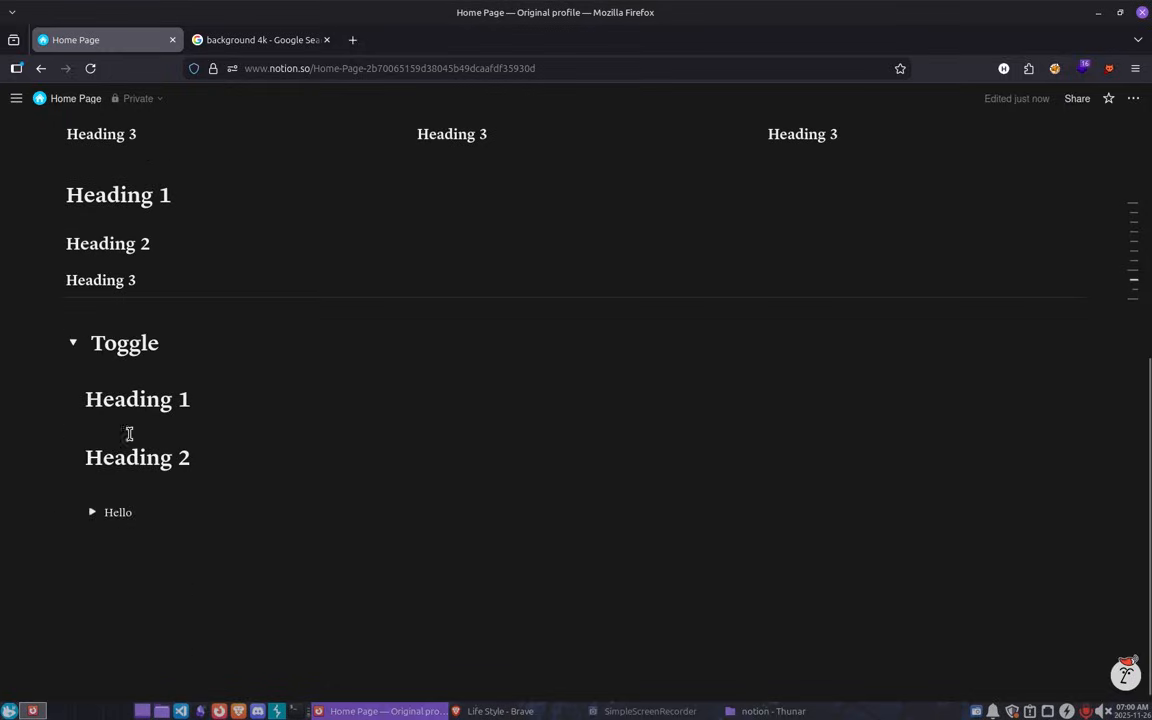
pyautogui.click(72, 344)
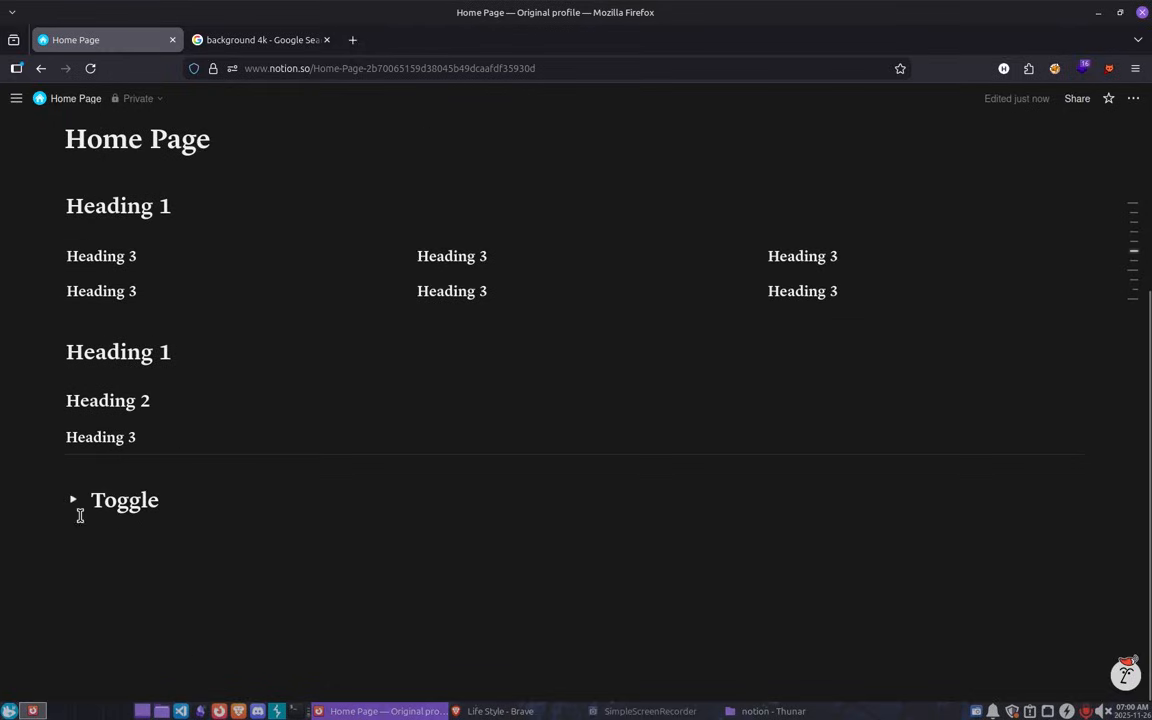
# Turn the collapsed "Toggle" block into a Toggle heading 2.
pyautogui.click(51, 499)
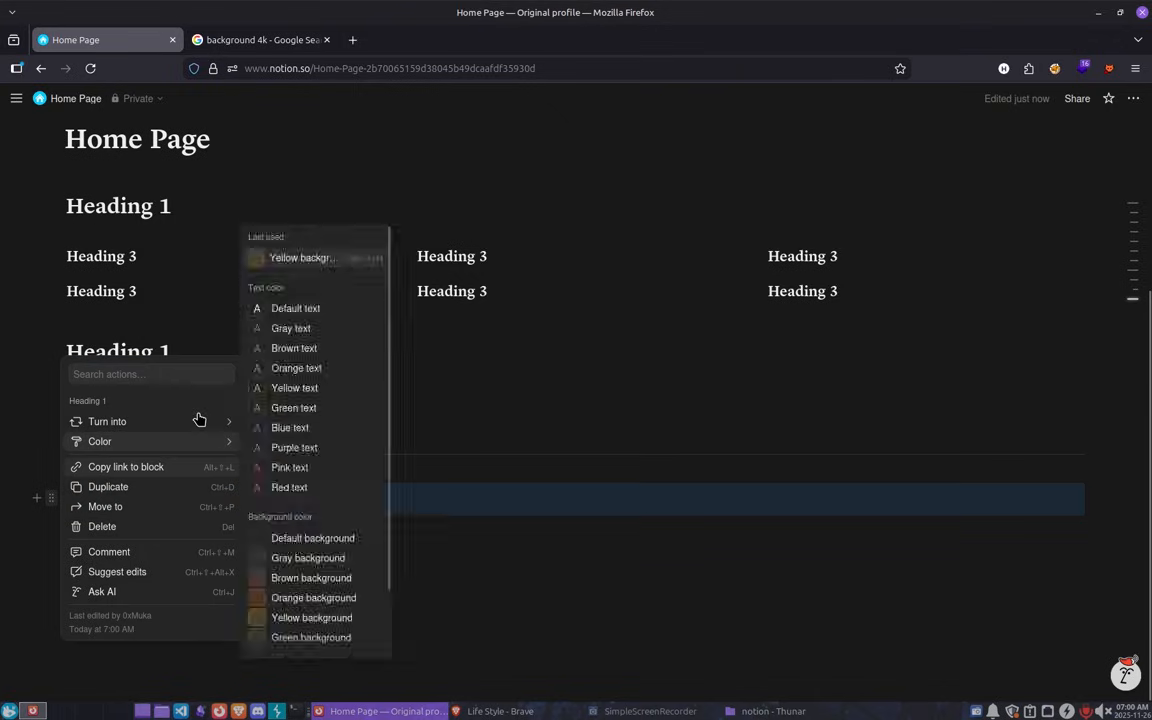
pyautogui.moveTo(206, 424)
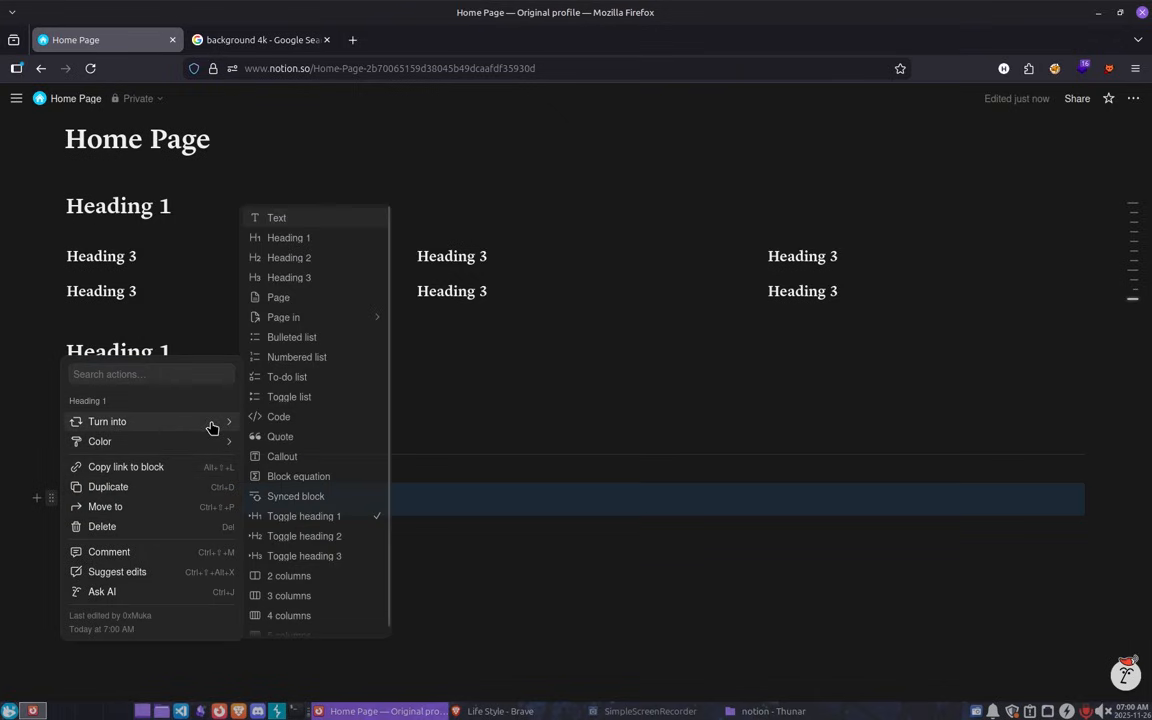
pyautogui.click(311, 535)
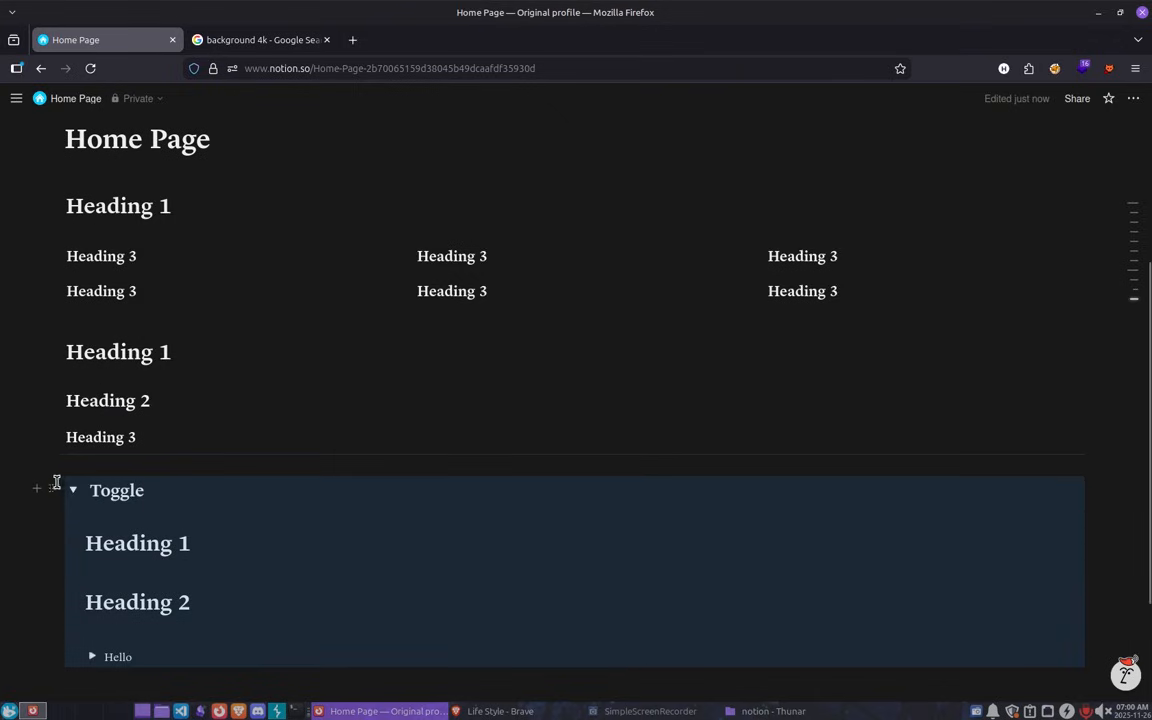
# Turn the "Toggle" block into a Toggle heading 3 and collapse it.
pyautogui.click(51, 489)
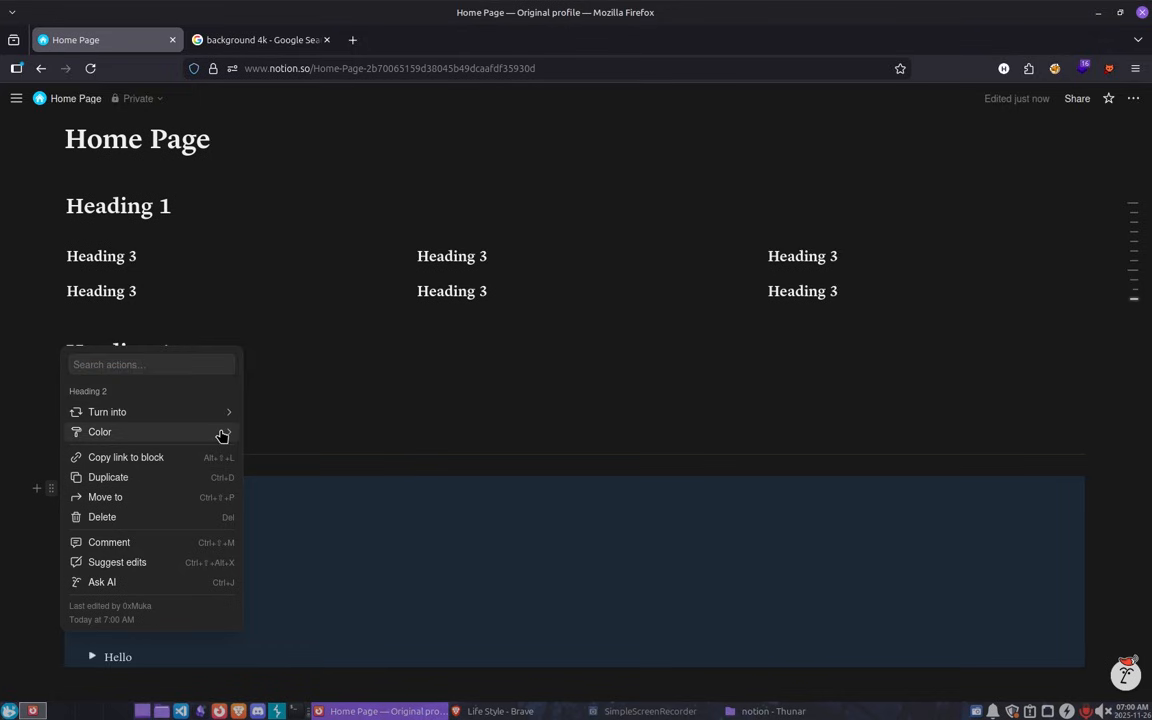
pyautogui.moveTo(222, 436)
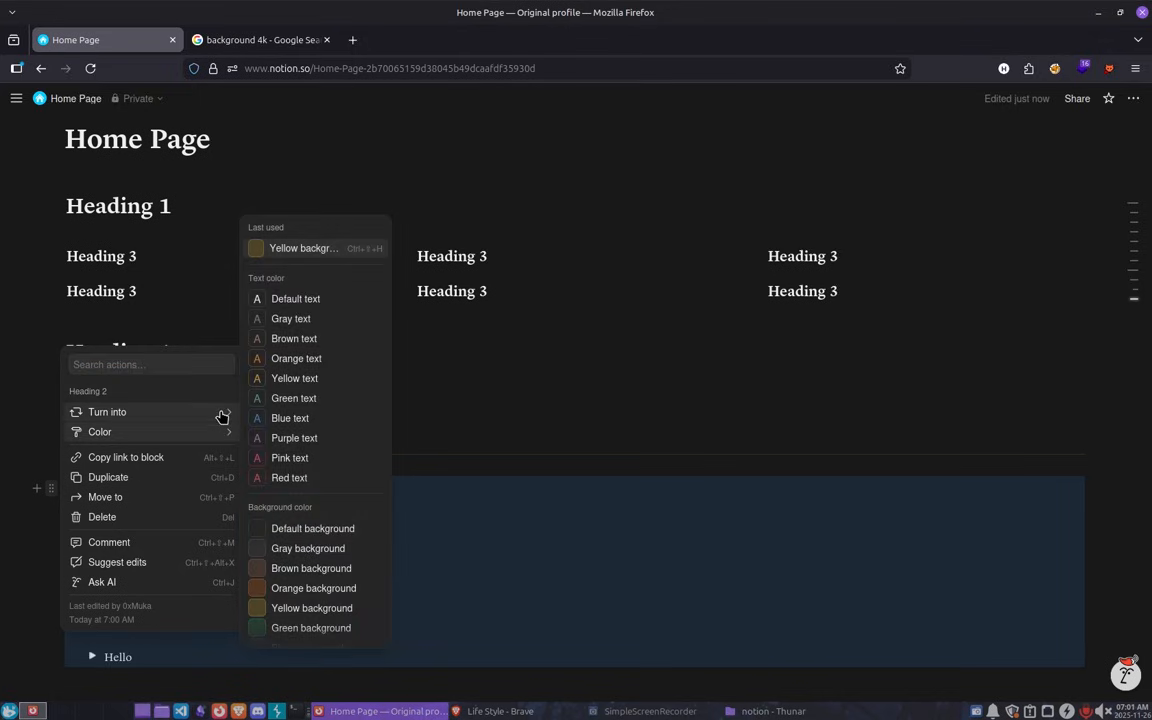
pyautogui.moveTo(223, 412)
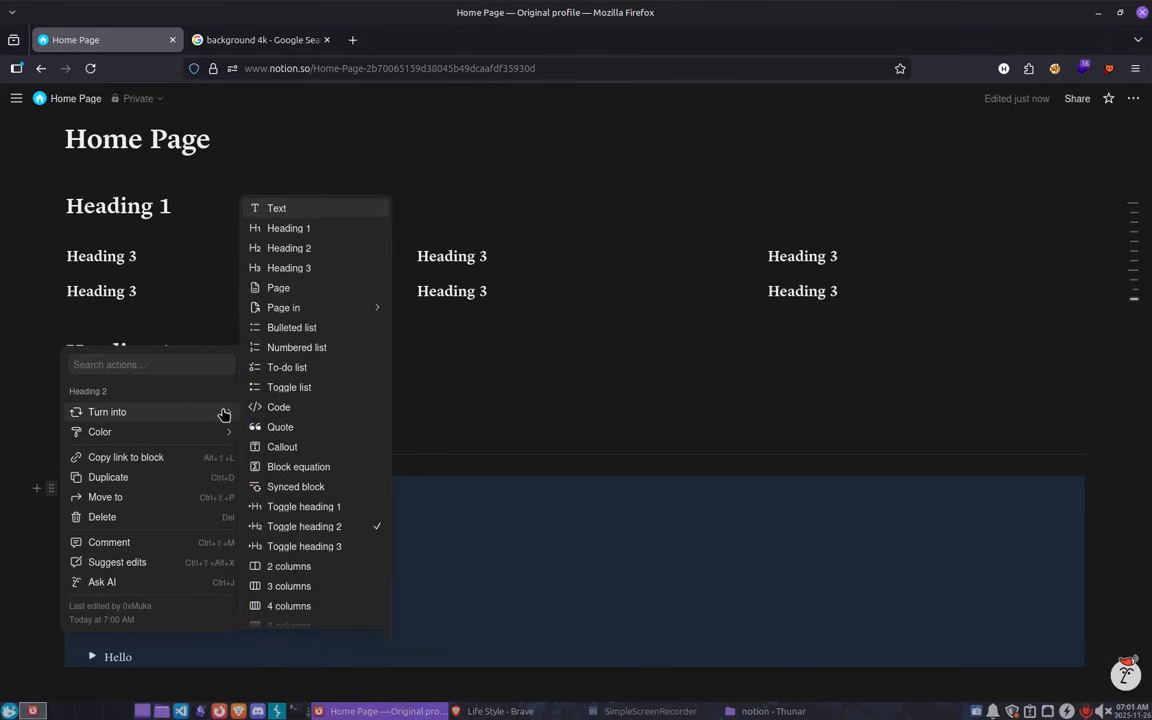
pyautogui.click(305, 546)
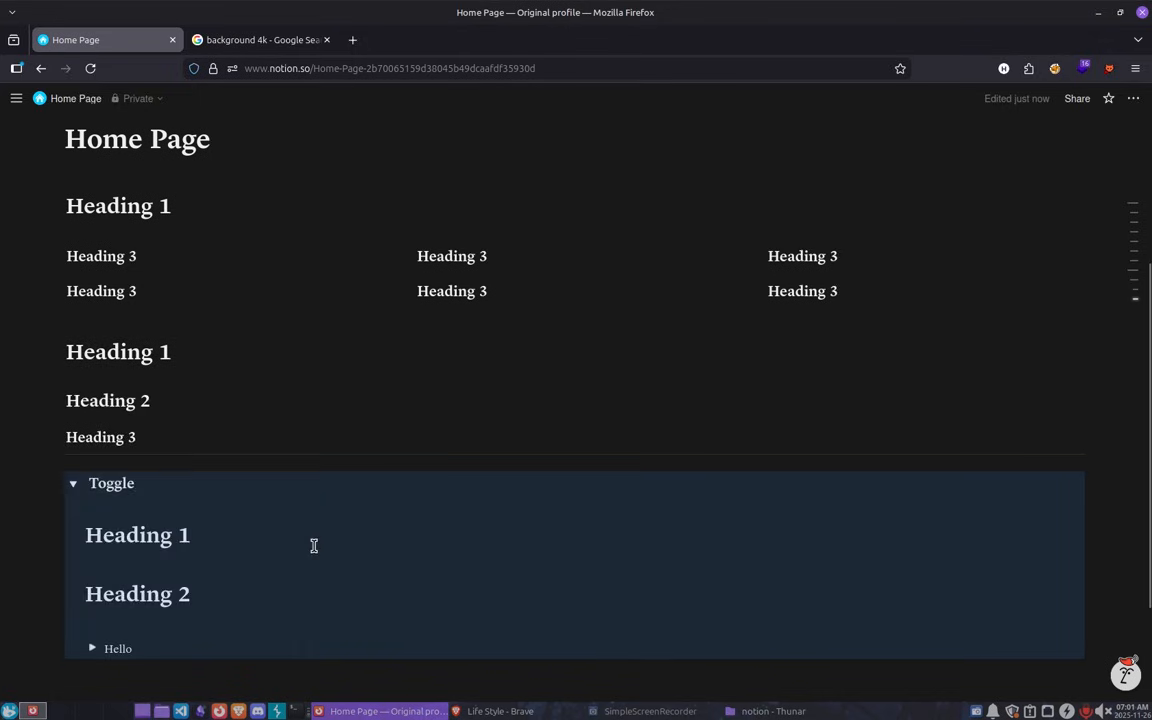
pyautogui.click(71, 484)
# Add a Toggle heading 1 titled "Bla bla bla" below the collapsed "Toggle" block, using the # and > shorthands.
pyautogui.click(165, 501)
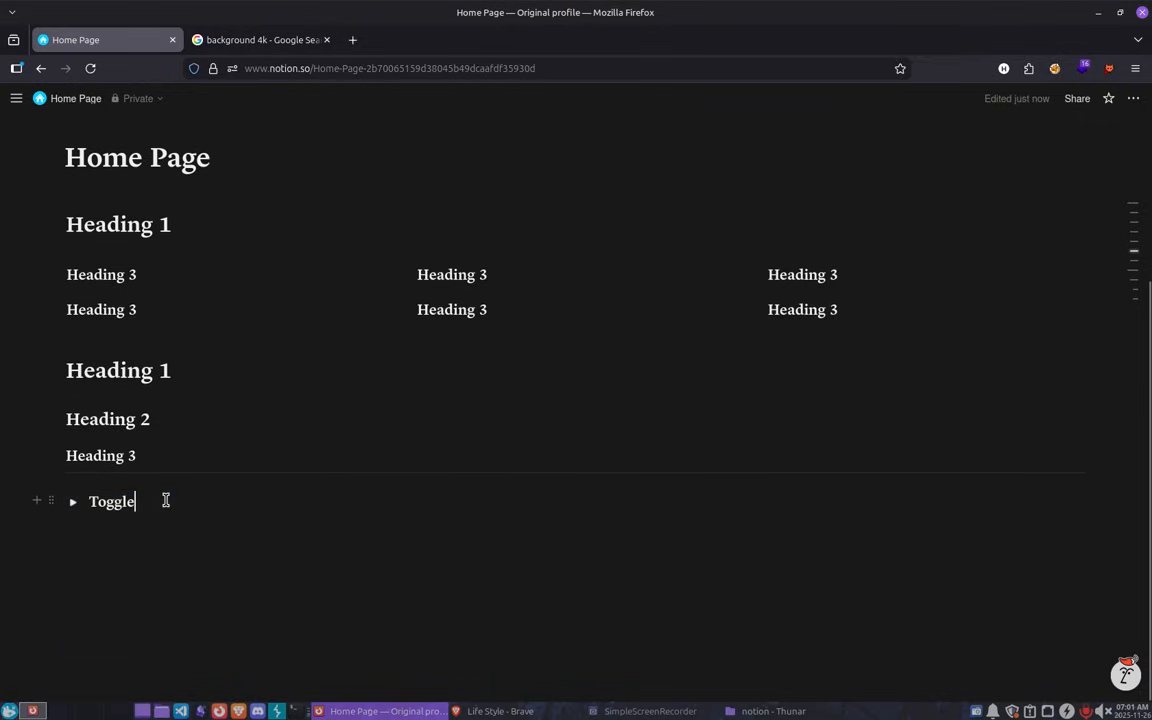
pyautogui.press('Return')
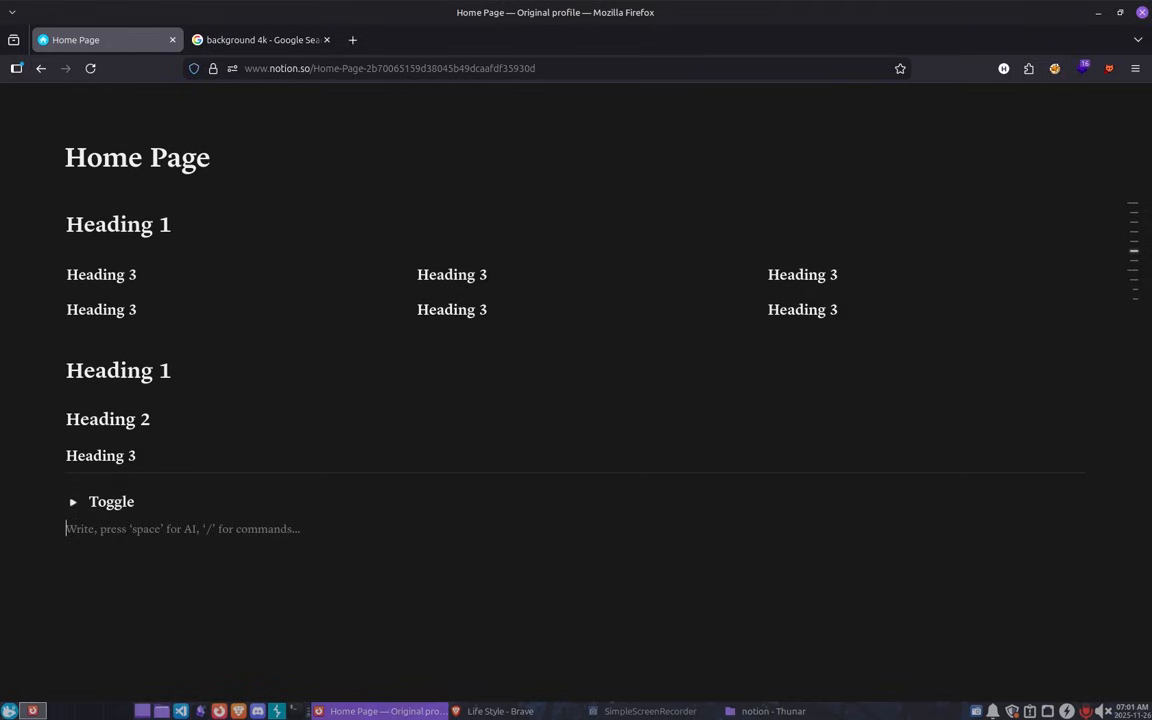
pyautogui.write('# >')
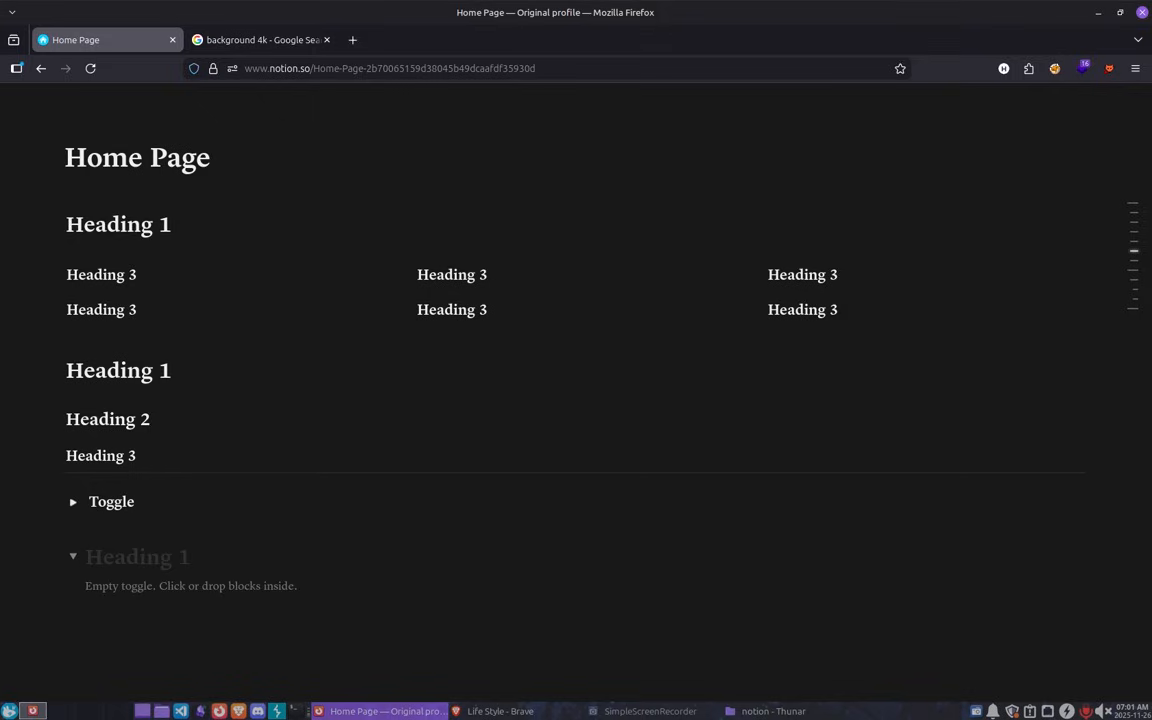
pyautogui.write('Bla bla bla')
pyautogui.press('Return')
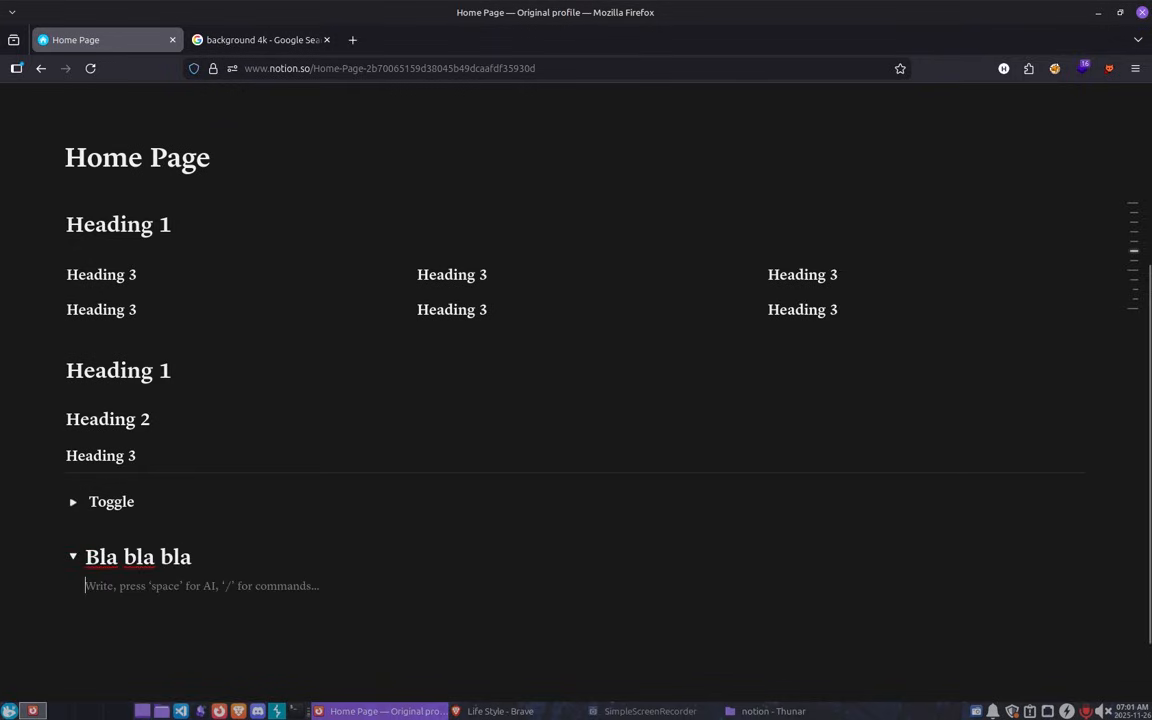
# Add a text line "fffff" outside and below the "Bla bla bla" toggle, and collapse the toggle.
pyautogui.press('Return')
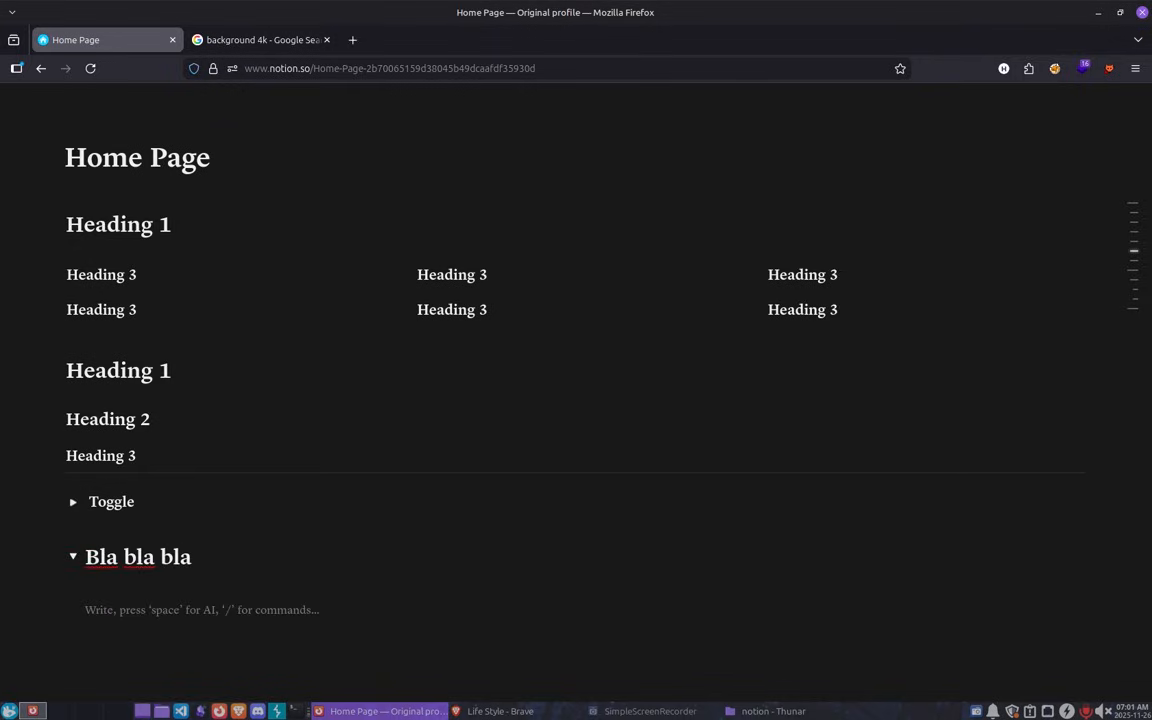
pyautogui.hotkey('shift', 'Tab')
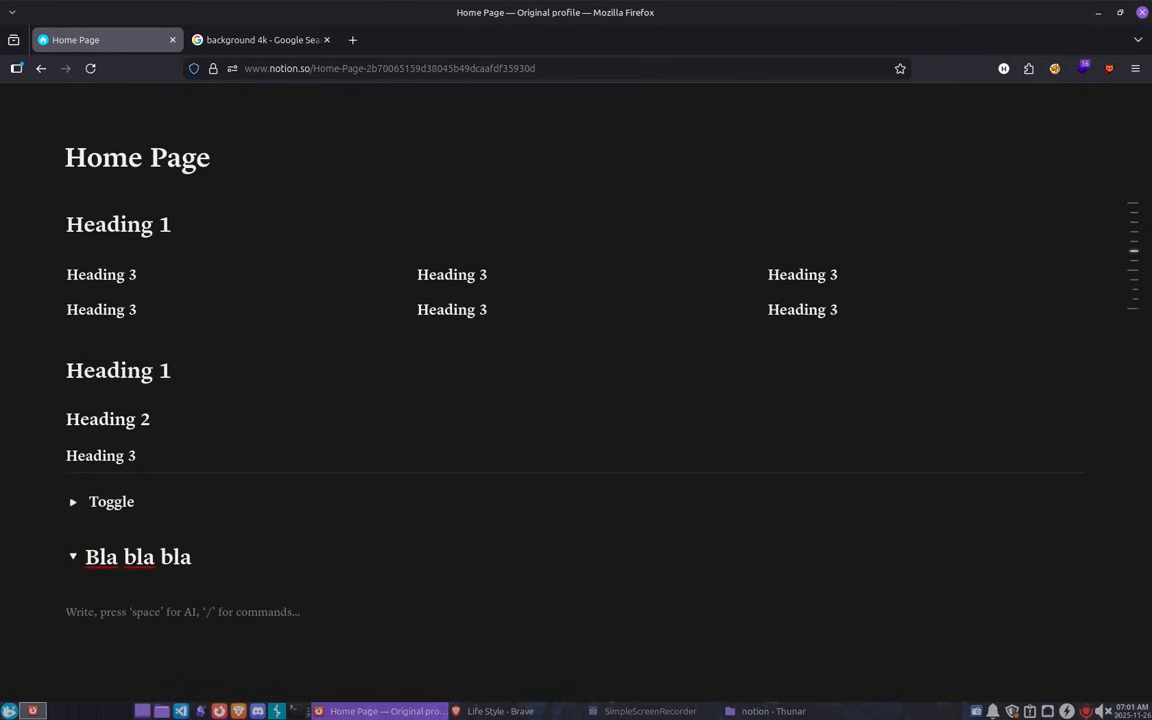
pyautogui.write('ffff')
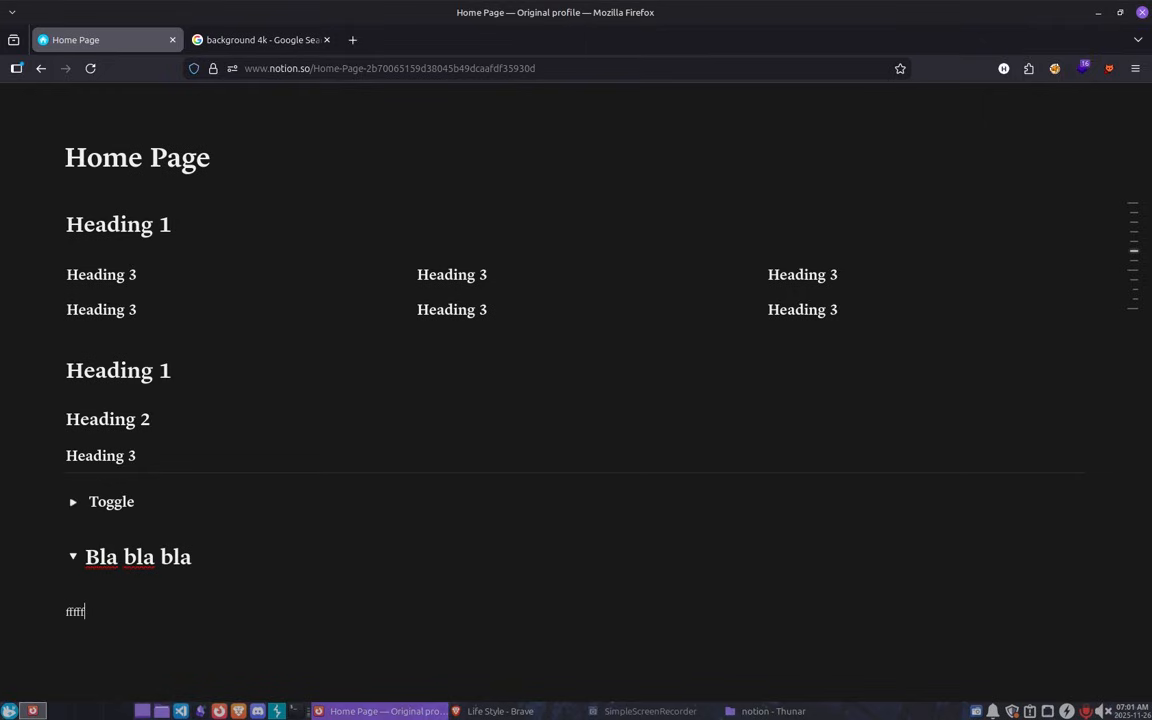
pyautogui.click(73, 556)
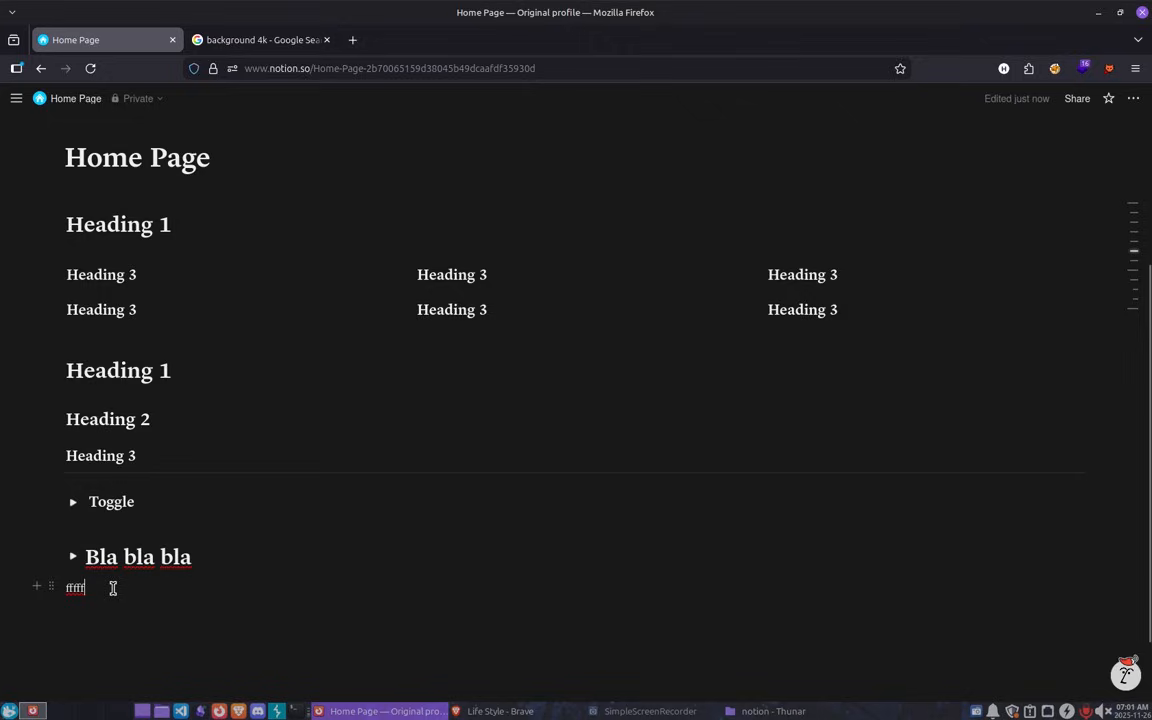
# Reopen the "Bla bla bla" toggle, indent "fffff" into it to test collapsing, and outdent the line again.
pyautogui.click(73, 556)
pyautogui.press('Tab')
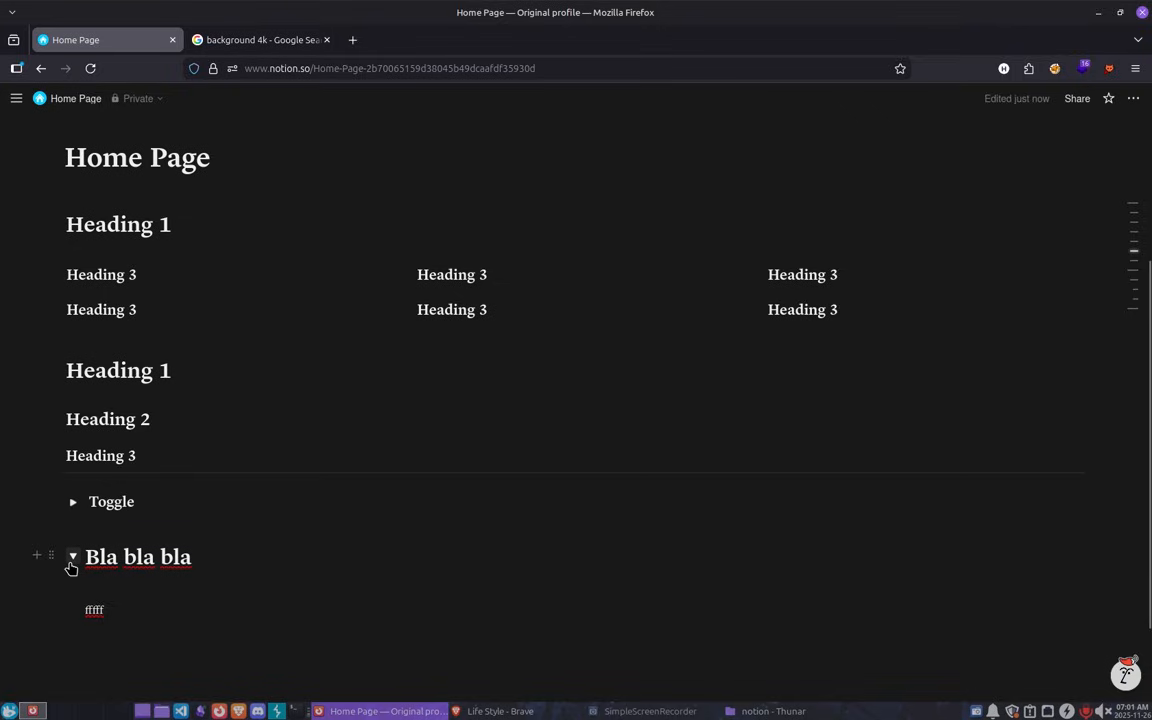
pyautogui.click(71, 560)
pyautogui.click(72, 562)
pyautogui.hotkey('shift', 'Tab')
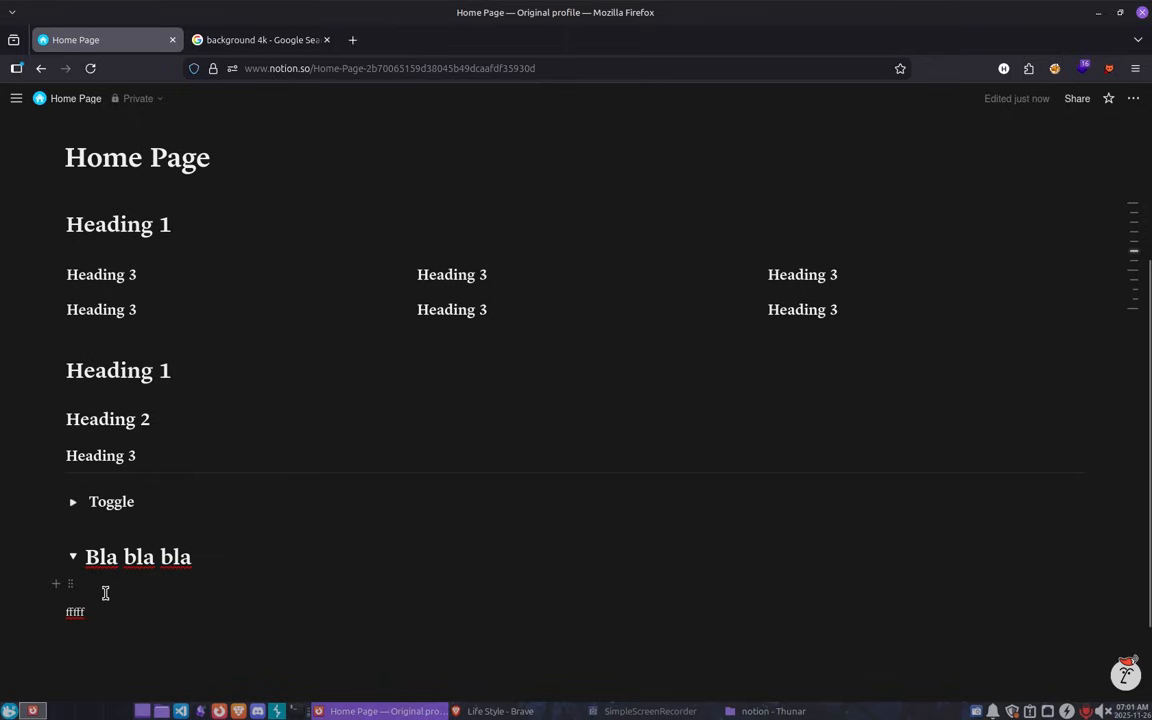
# Delete the empty line inside the "Bla bla bla" toggle.
pyautogui.click(104, 589)
pyautogui.press('BackSpace')
pyautogui.click(103, 588)
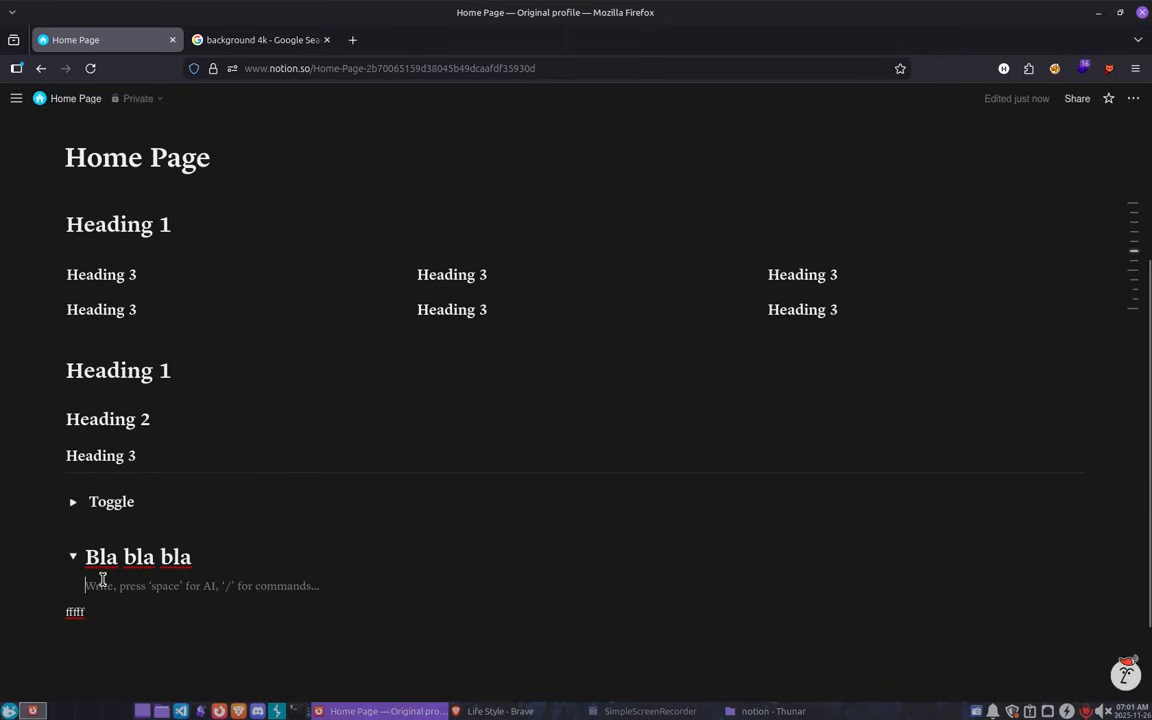
pyautogui.press('BackSpace')
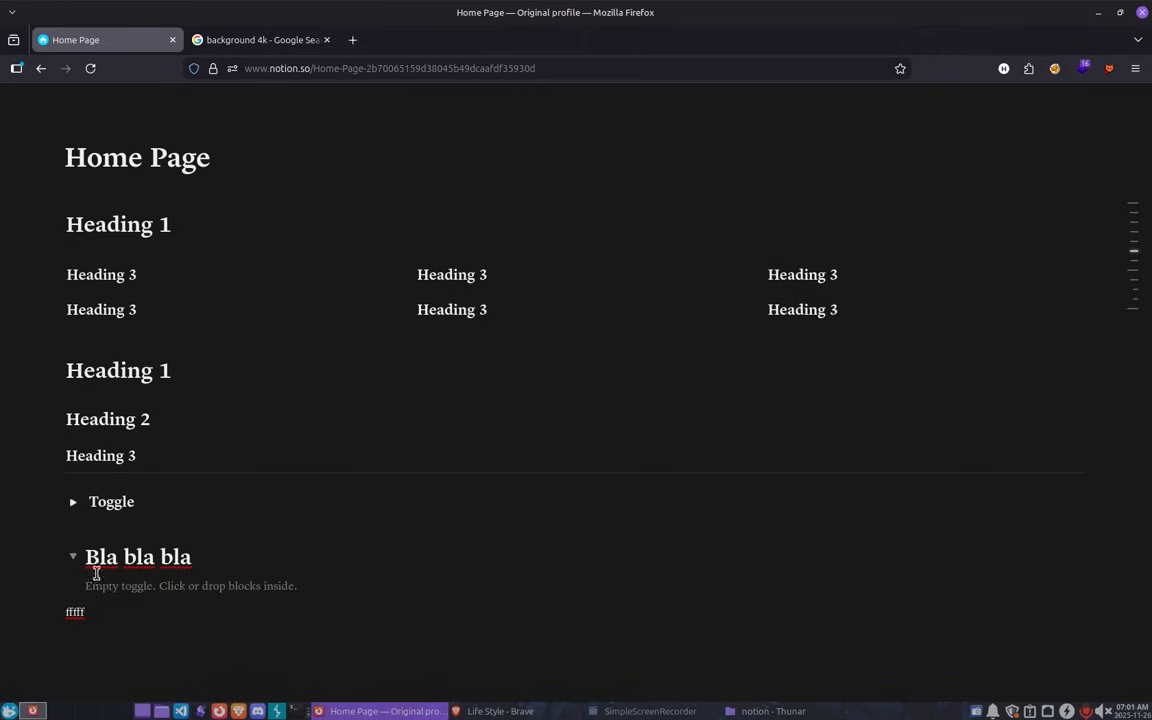
# Insert a Heading 3 reading "ddddd" inside the "Bla bla bla" toggle from the block command list.
pyautogui.click(101, 583)
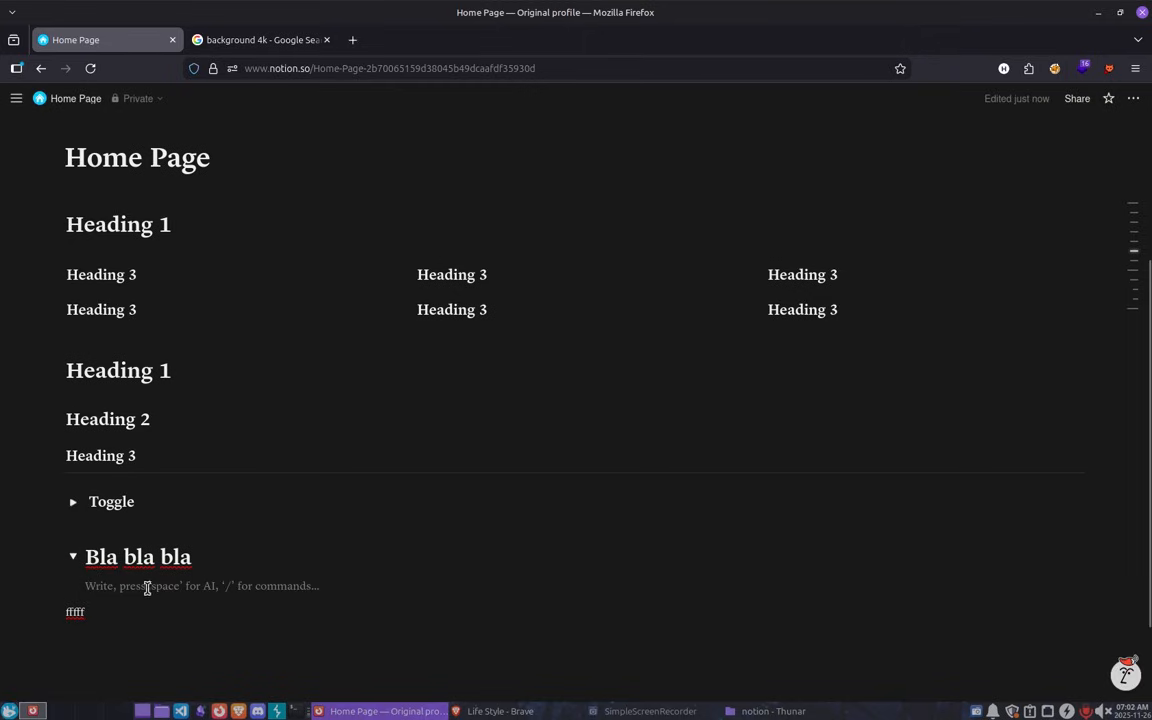
pyautogui.write('/')
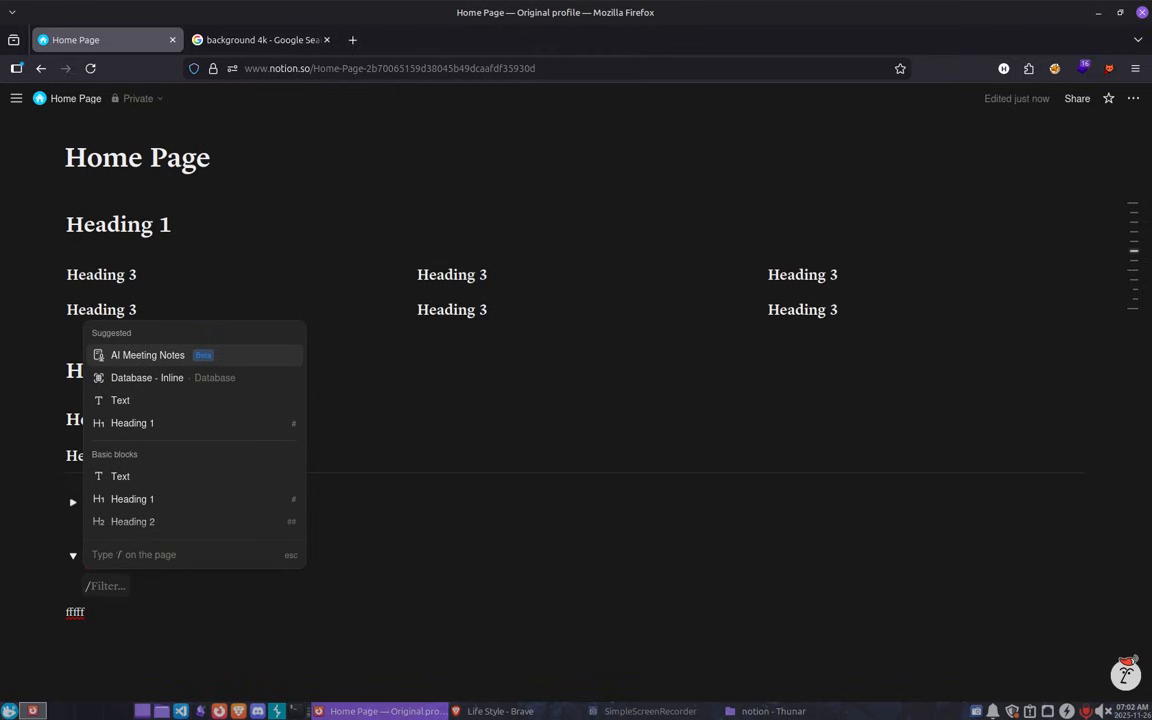
pyautogui.scroll(-3, 149, 489)
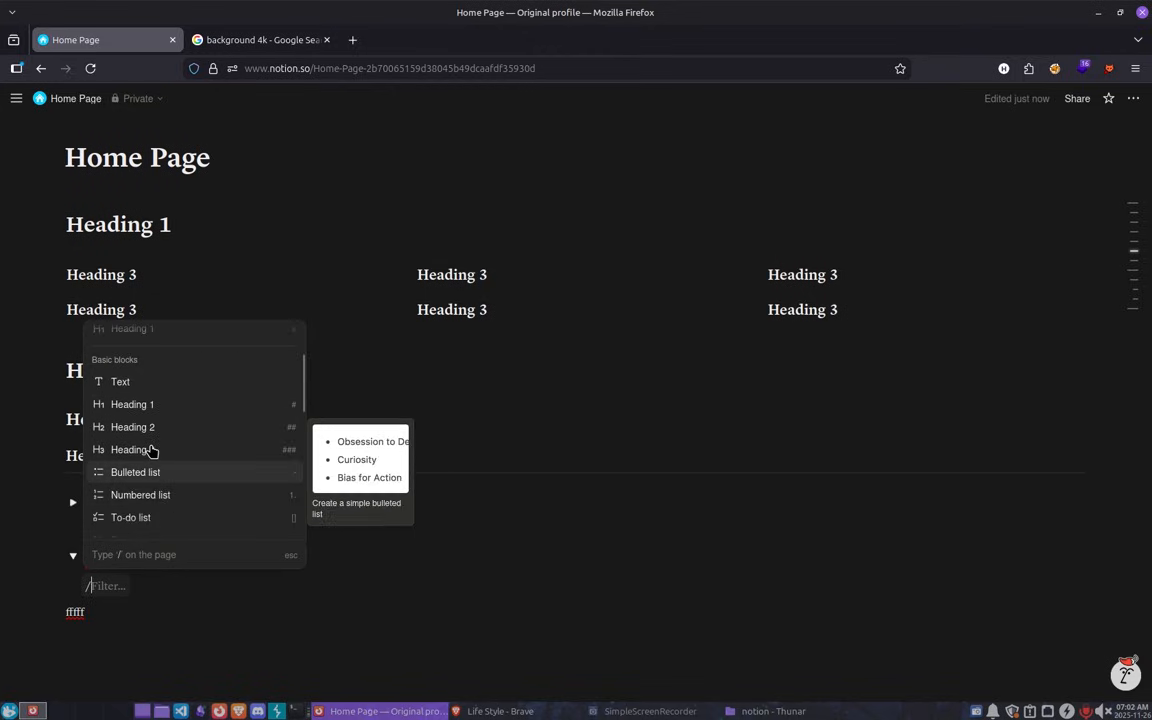
pyautogui.click(150, 450)
pyautogui.write('ddddd')
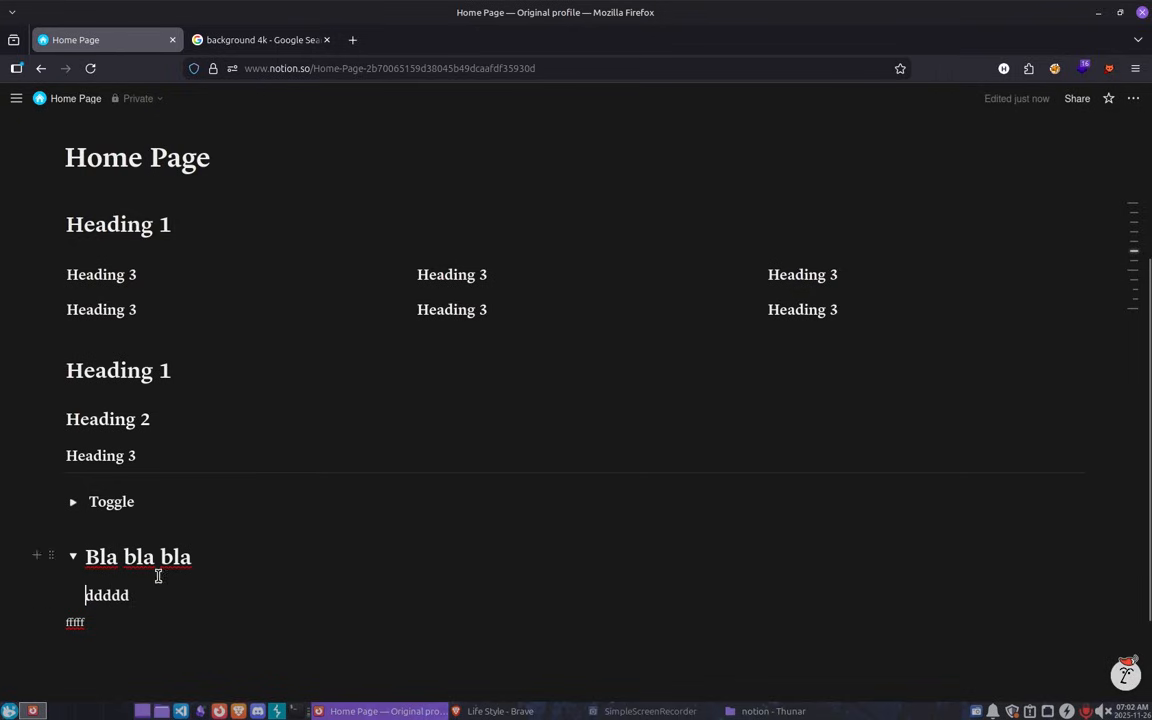
pyautogui.doubleClick(95, 590)
pyautogui.moveTo(90, 574); pyautogui.dragTo(74, 565)
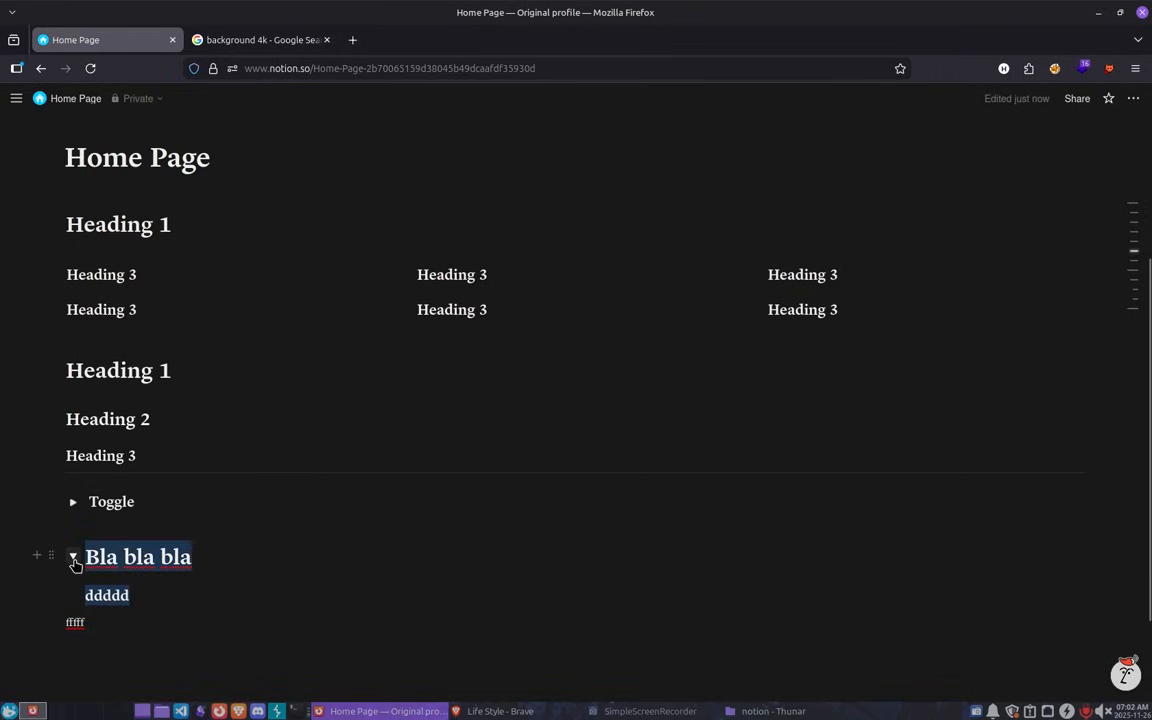
pyautogui.click(135, 597)
pyautogui.click(87, 597)
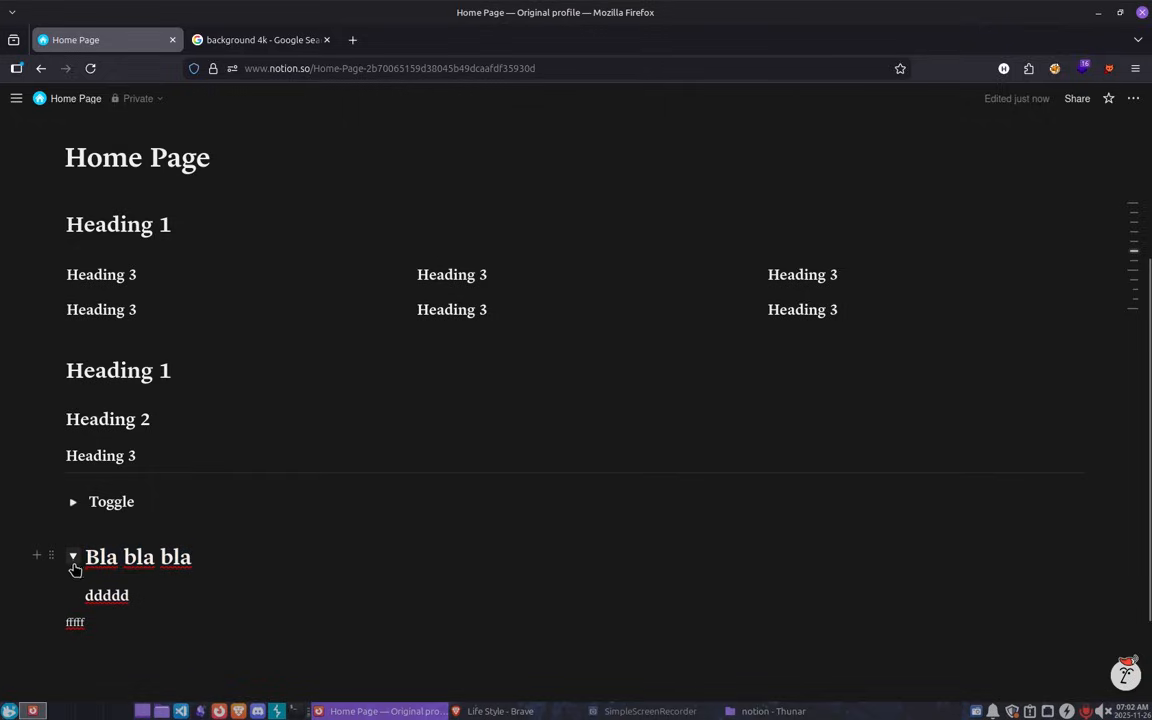
# Indent the "fffff" line into the "Bla bla bla" toggle under "ddddd" and collapse the toggle.
pyautogui.click(72, 560)
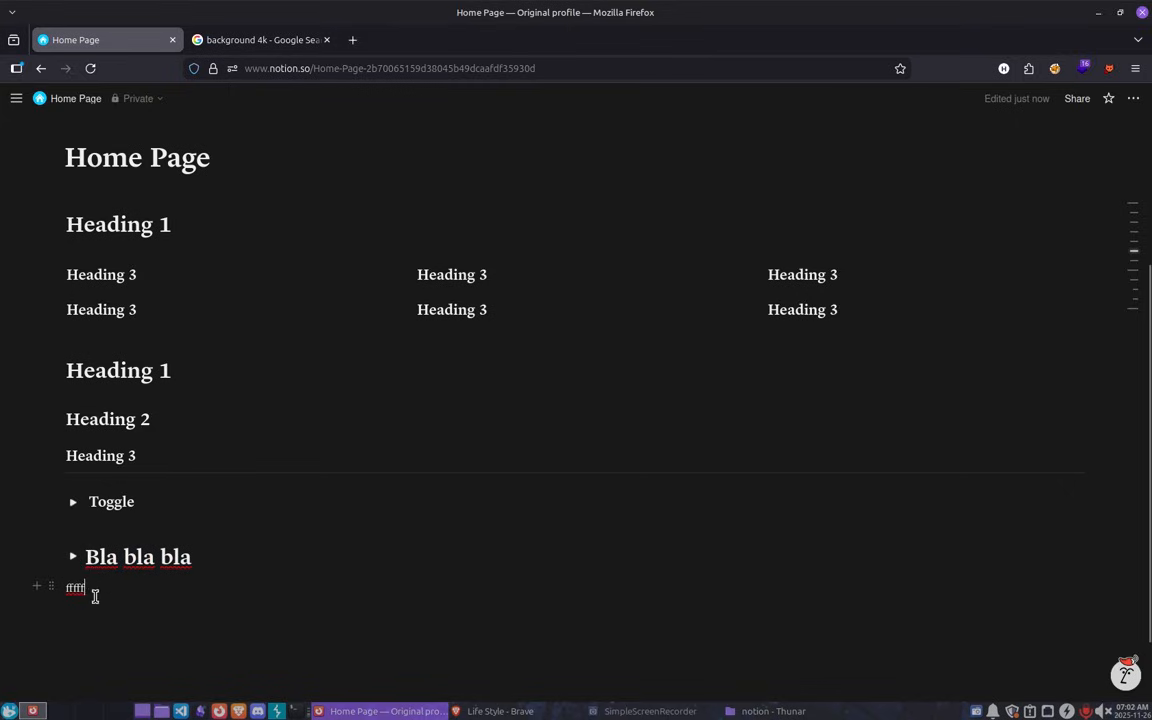
pyautogui.press('Tab')
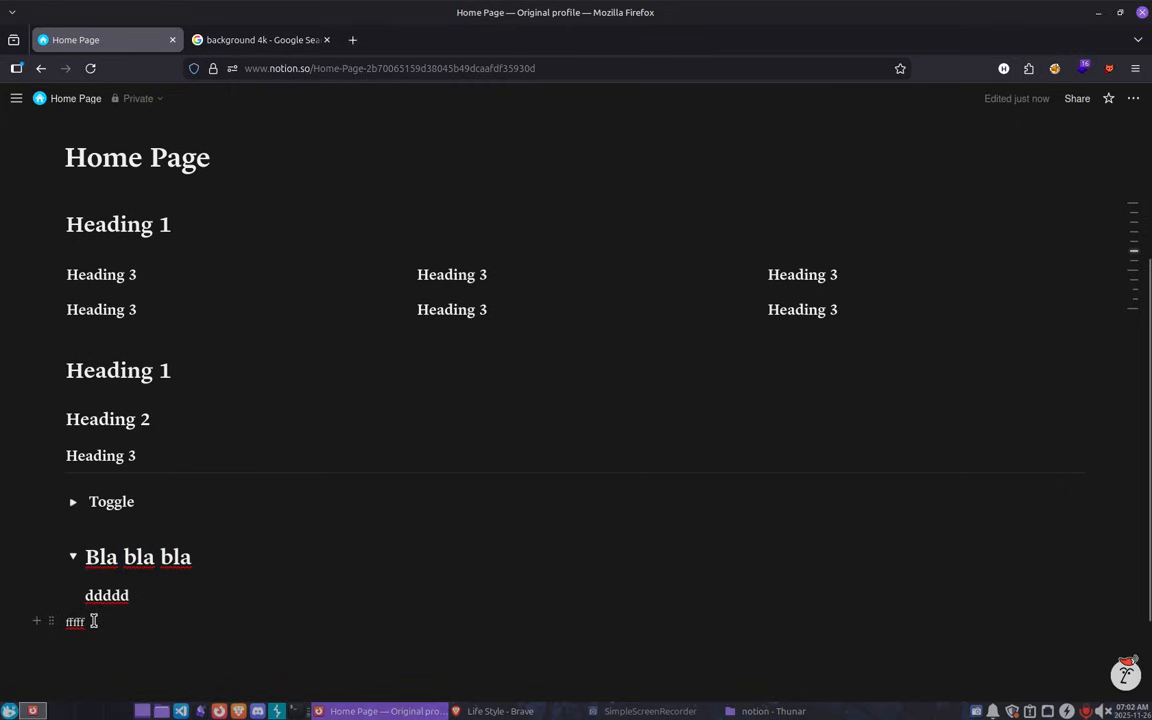
pyautogui.press('Escape')
pyautogui.click(72, 556)
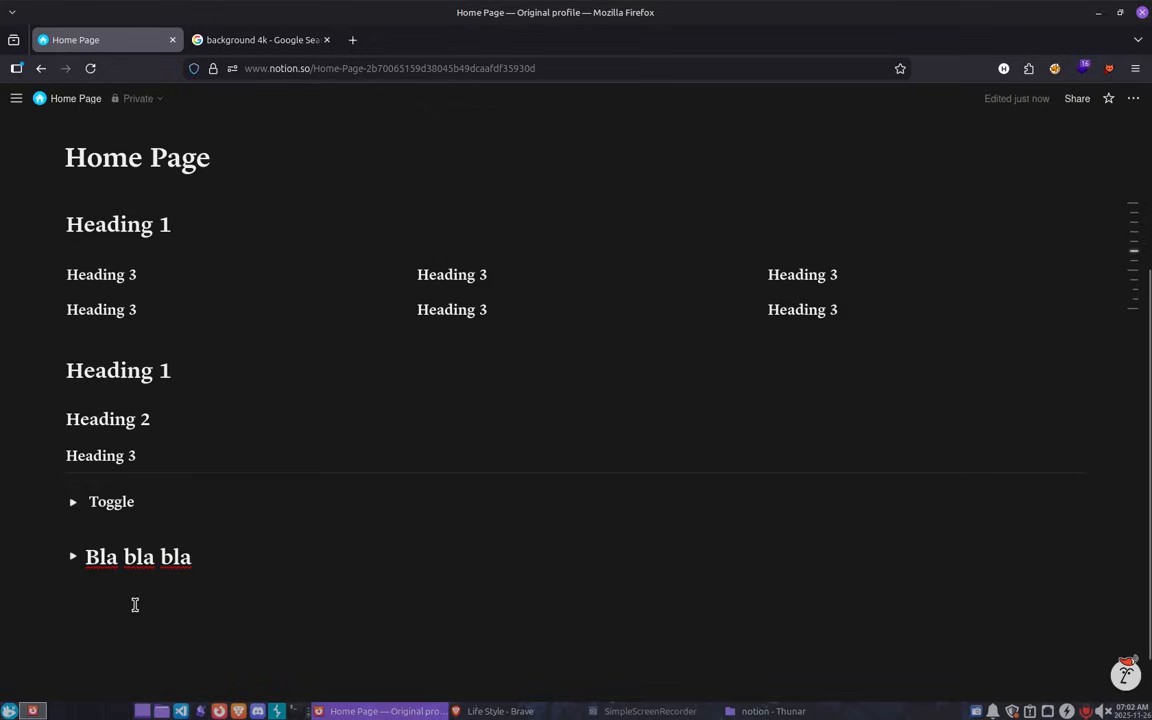
# Add a Toggle heading 2 titled "HHH" below an empty line under "Bla bla bla", and start a line outside it.
pyautogui.click(229, 605)
pyautogui.write('##')
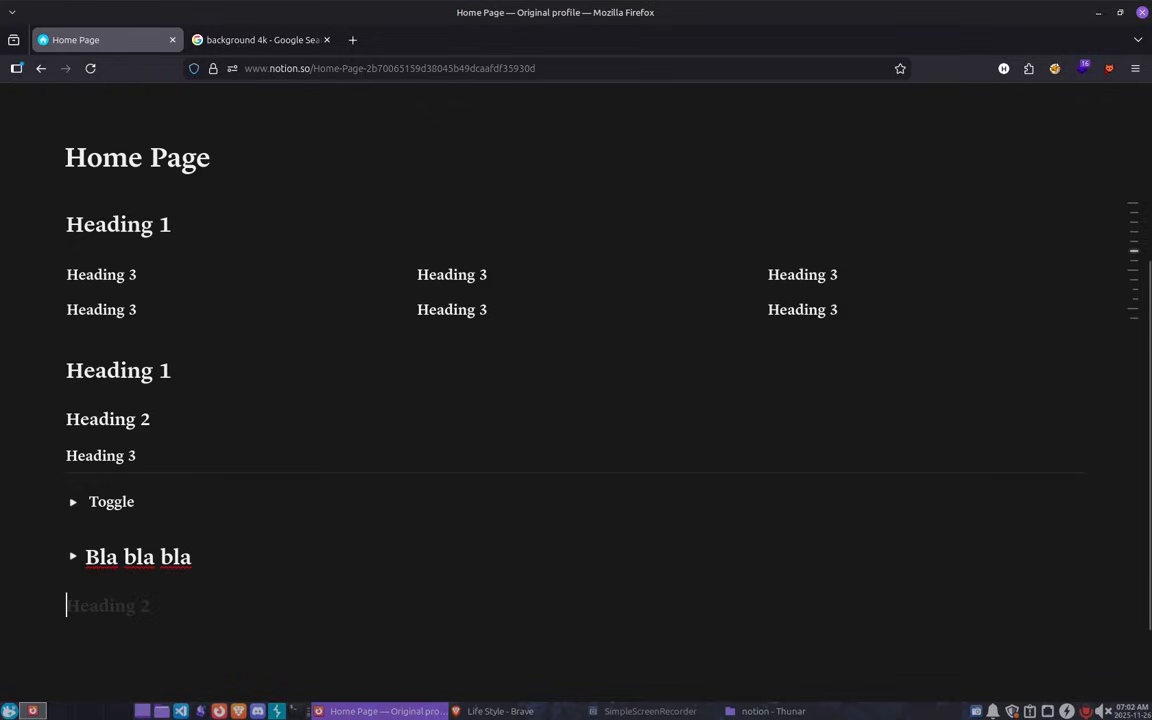
pyautogui.press('BackSpace')
pyautogui.press('BackSpace')
pyautogui.press('Return')
pyautogui.write('## > ')
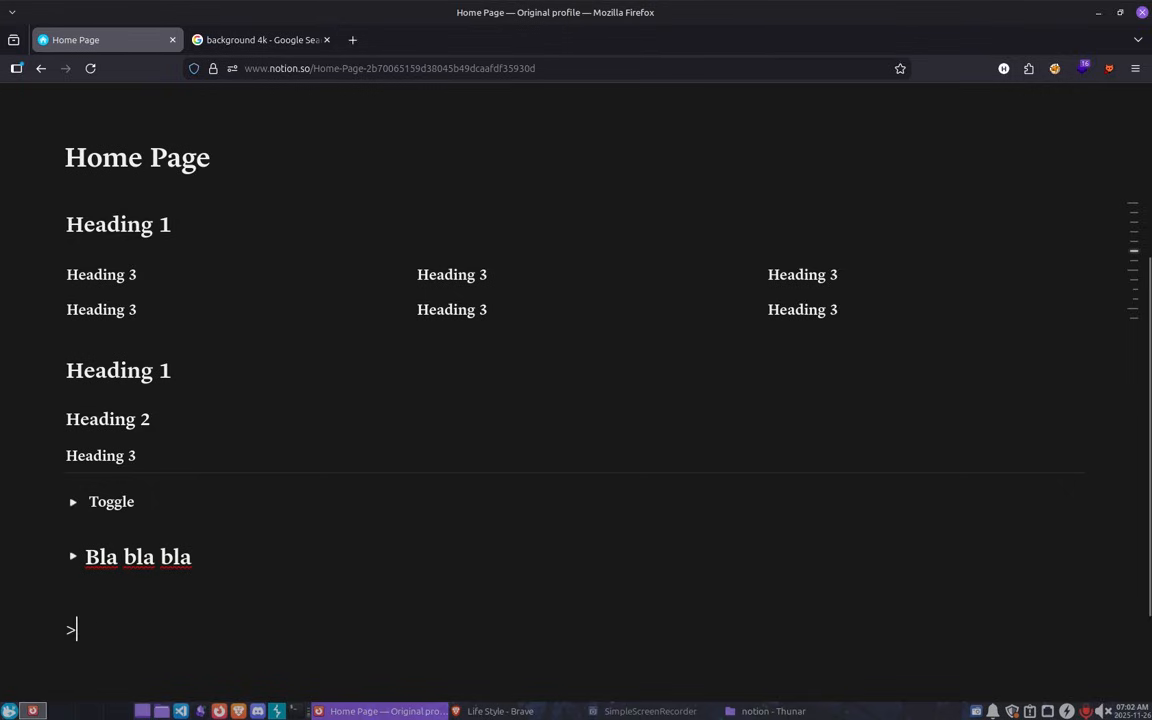
pyautogui.write('HHH')
pyautogui.press('Return')
pyautogui.hotkey('shift', 'Tab')
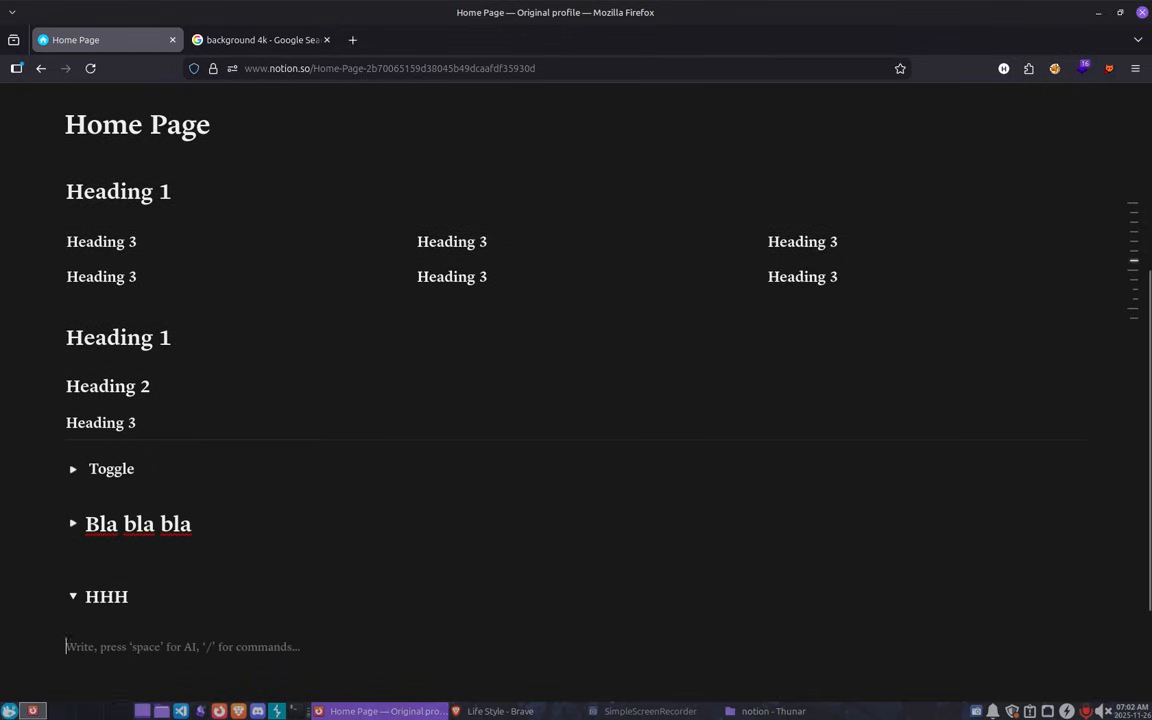
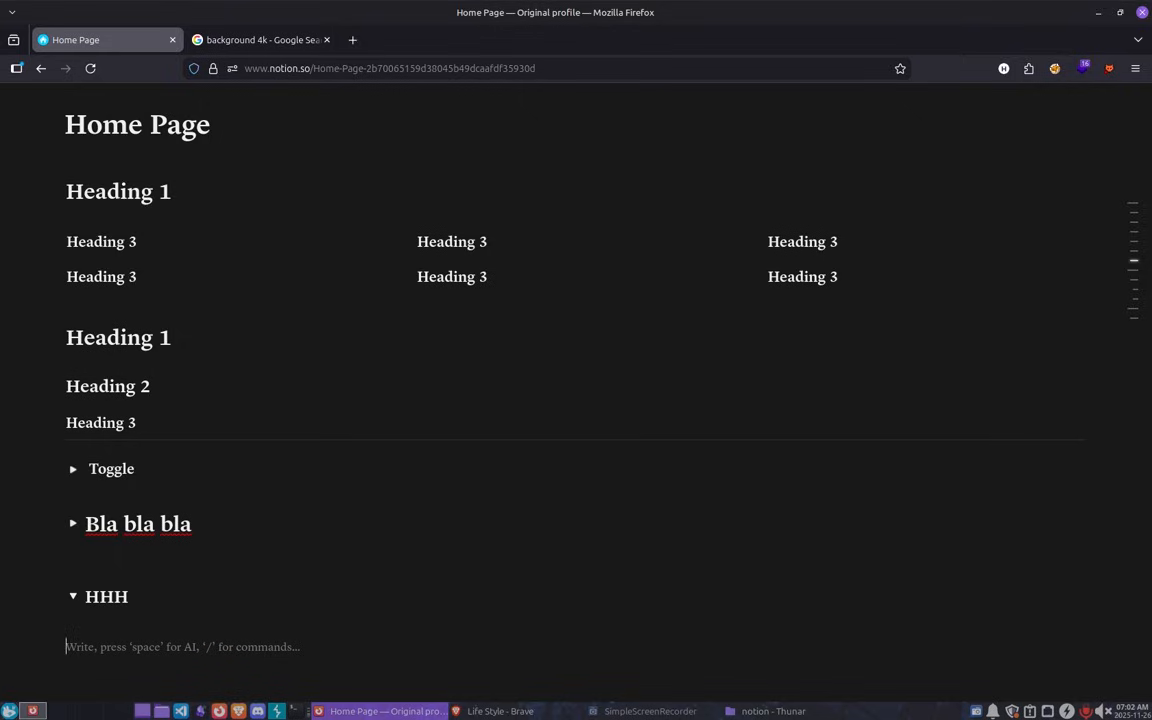
# Try to start a Toggle heading 3 below "HHH" with the ### and > shorthands, and clear the entered characters.
pyautogui.write('$')
pyautogui.press('BackSpace')
pyautogui.write('### ')
pyautogui.write('>')
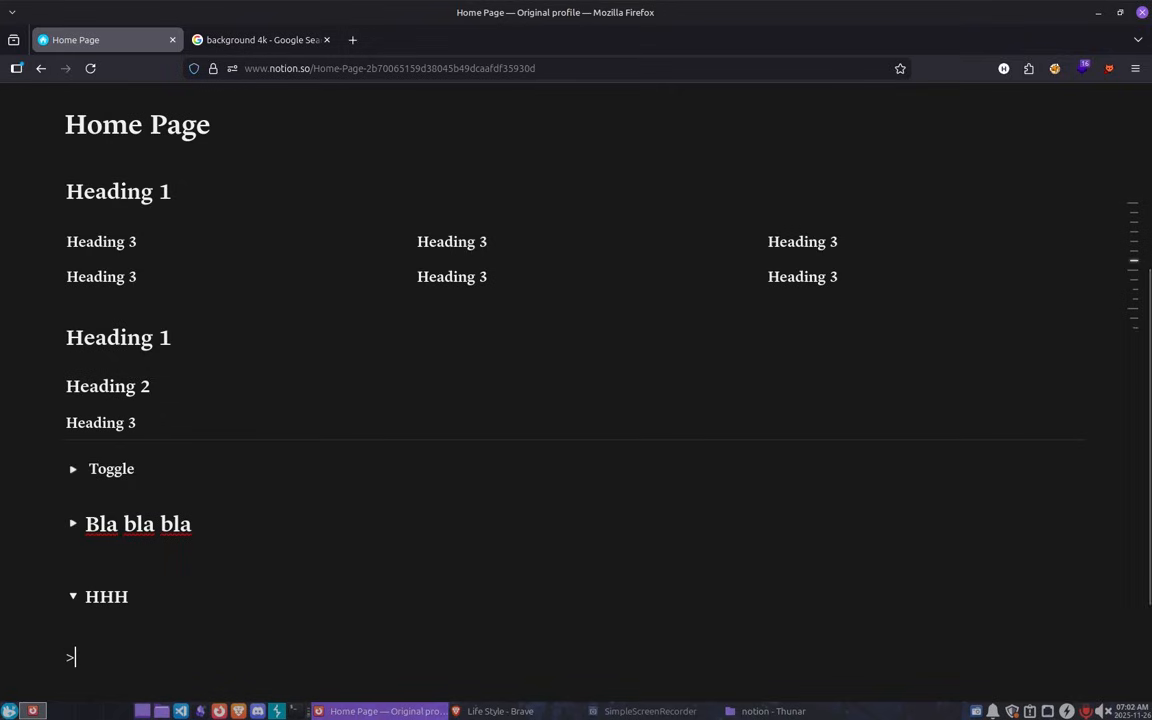
pyautogui.press('BackSpace')
pyautogui.write('###')
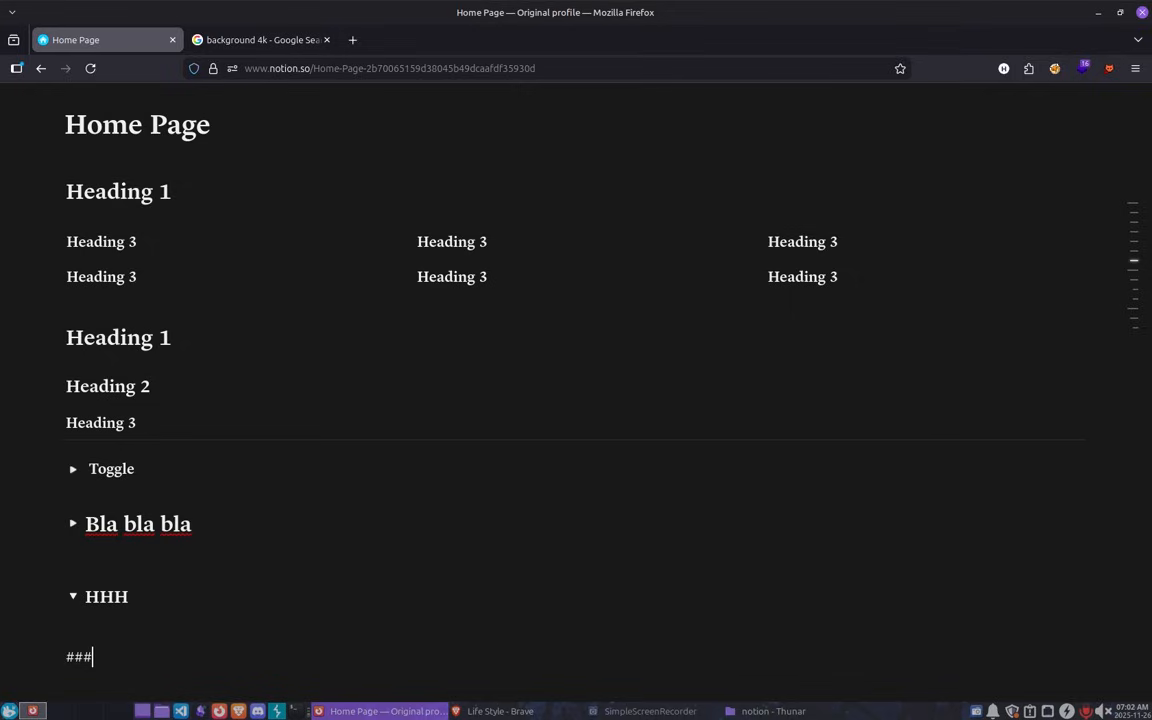
pyautogui.press('BackSpace')
pyautogui.press('BackSpace')
pyautogui.press('BackSpace')
pyautogui.press('BackSpace')
pyautogui.press('BackSpace')
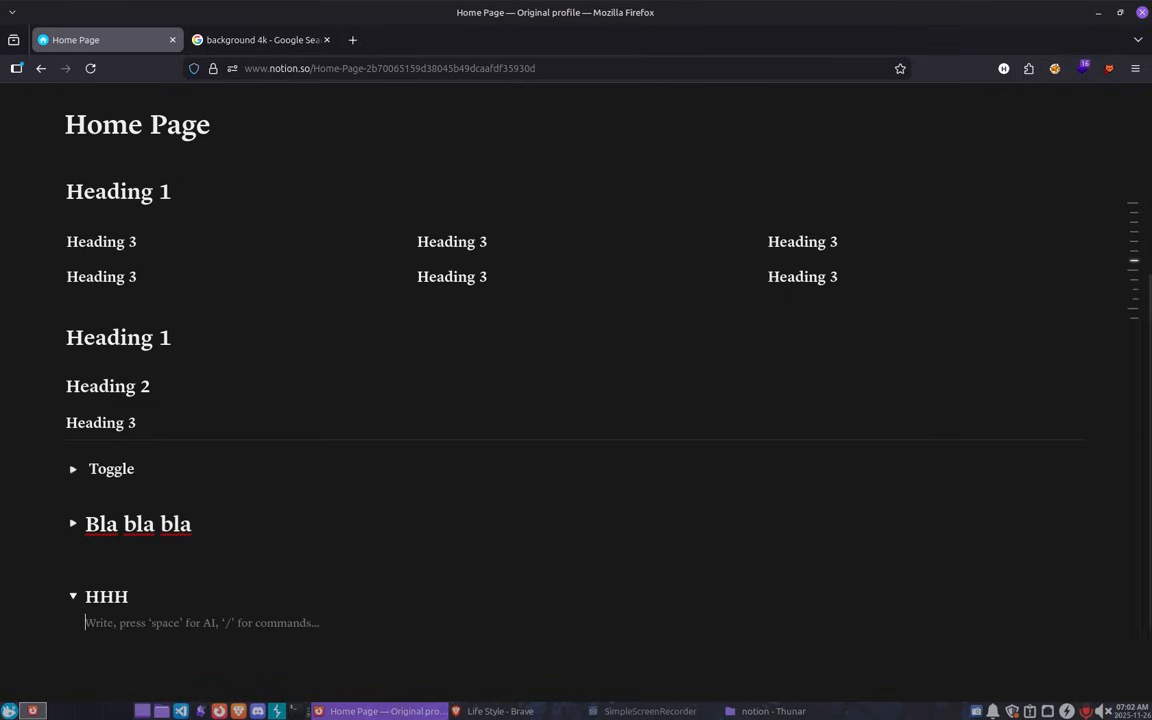
# Create an empty Toggle heading 3 on a new line outside the "HHH" toggle with the ### > shorthand.
pyautogui.press('Return')
pyautogui.hotkey('shift', 'Tab')
pyautogui.write('##')
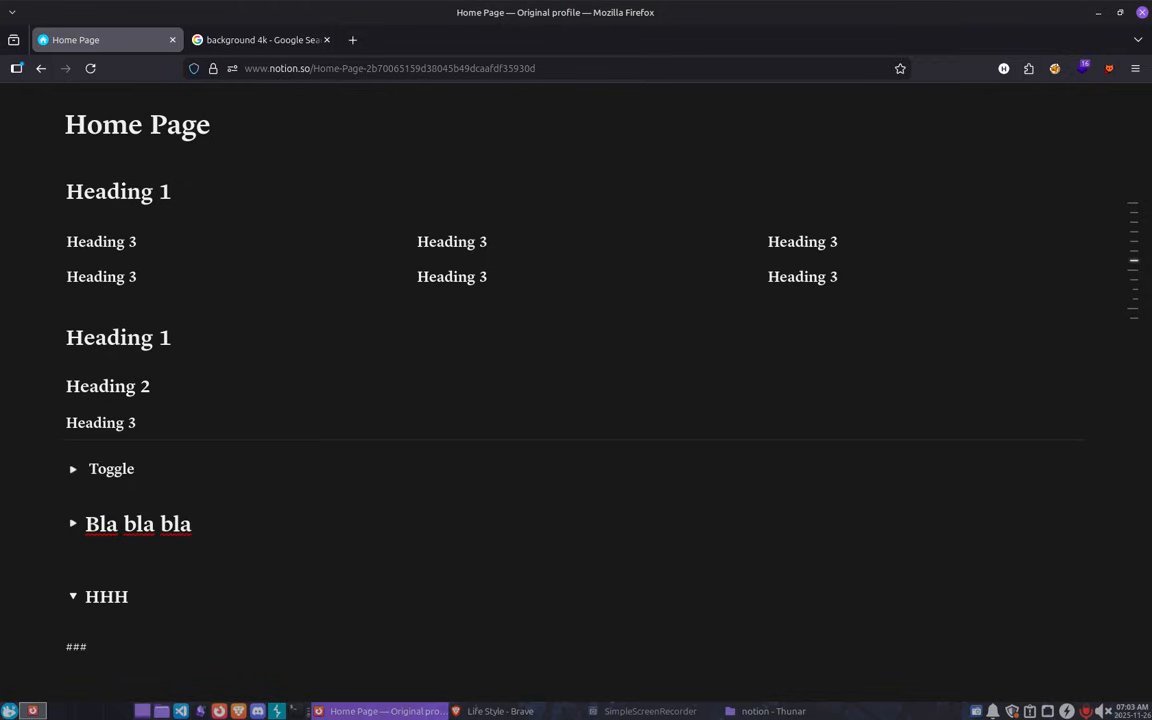
pyautogui.write('# >')
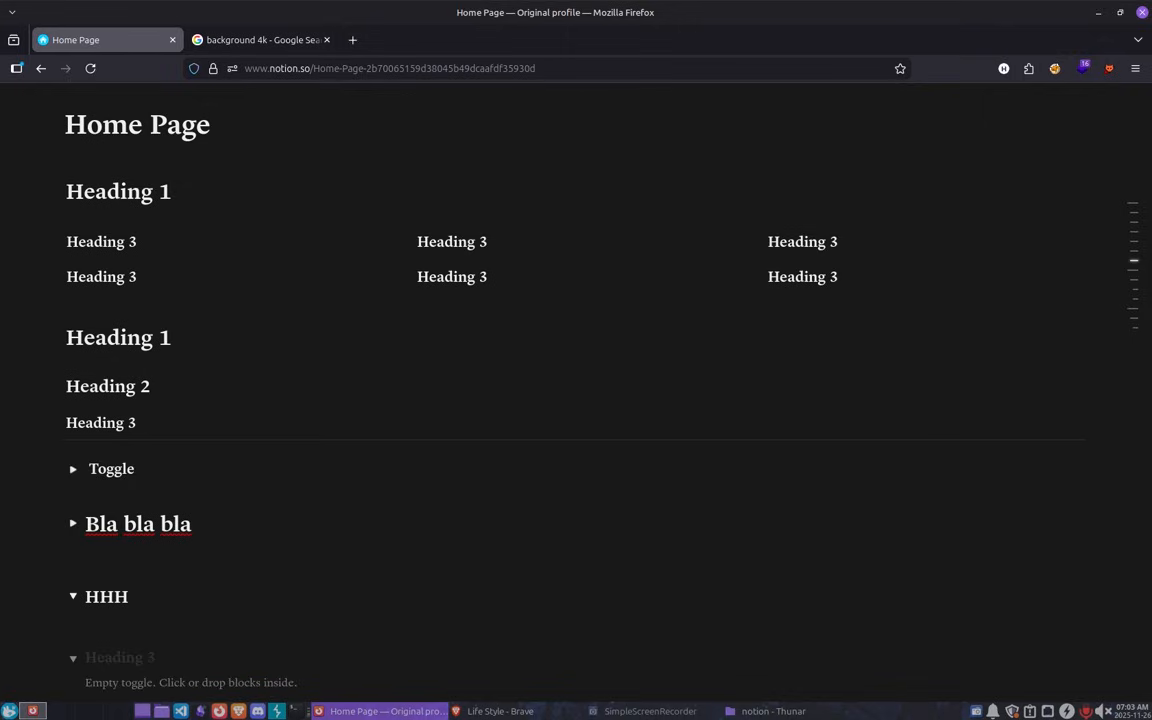
# Insert a second empty Toggle heading 3 below the first from the block command list, and collapse the first one.
pyautogui.scroll(-3, 235, 585)
pyautogui.click(242, 569)
pyautogui.write('/')
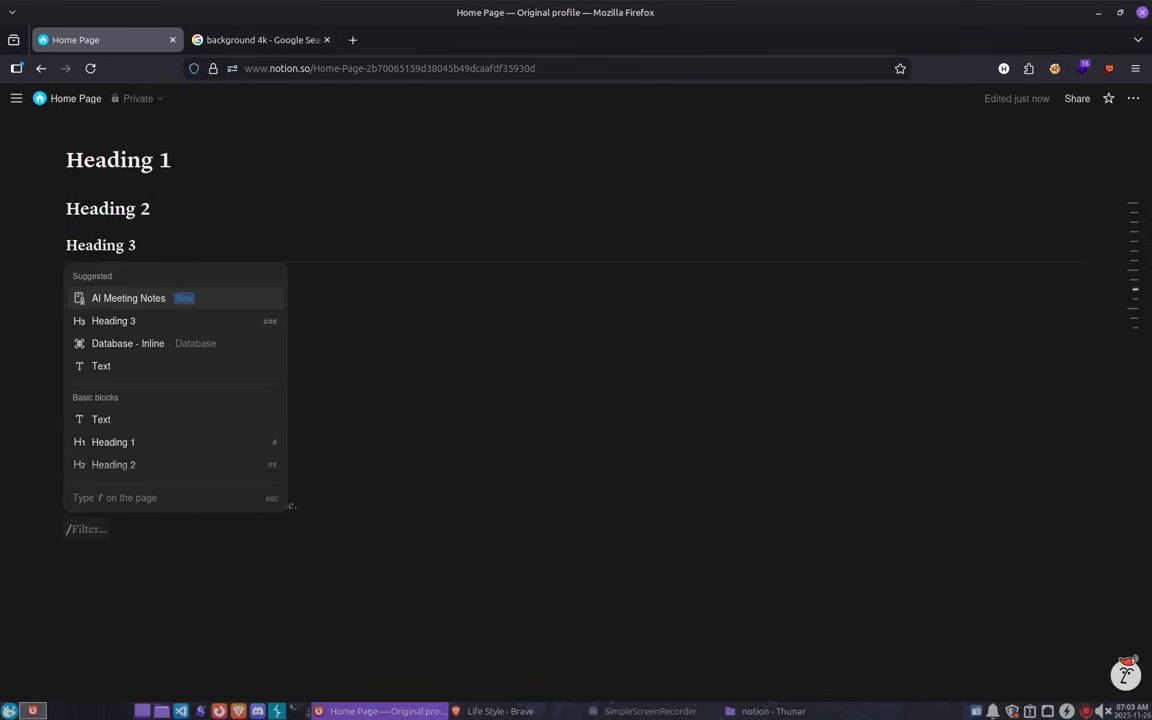
pyautogui.write('togg')
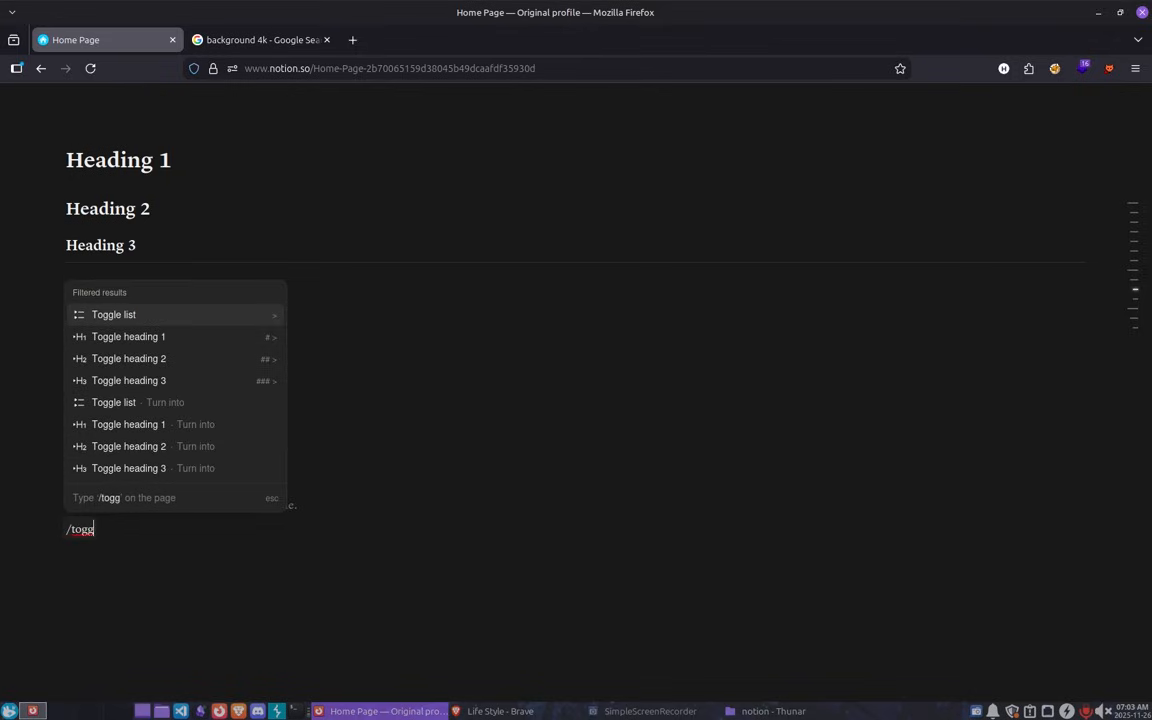
pyautogui.click(177, 381)
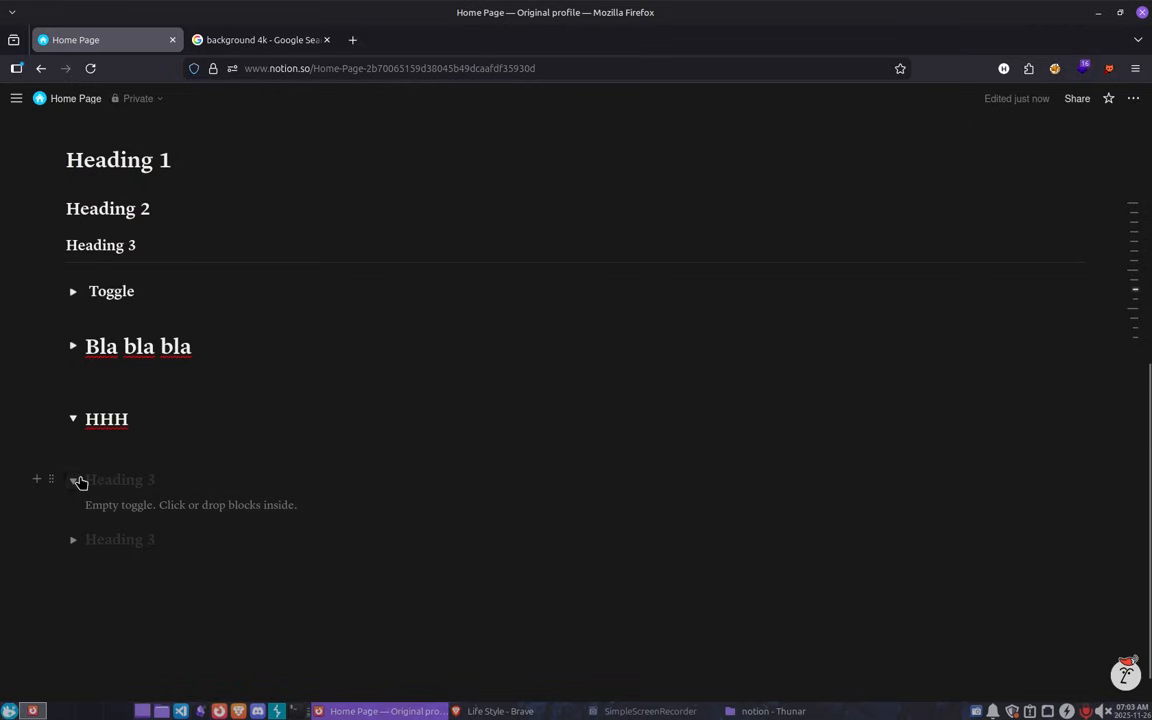
pyautogui.click(80, 482)
# Apply the Pink text color to the upper Heading 3 in the first column.
pyautogui.scroll(3, 200, 322)
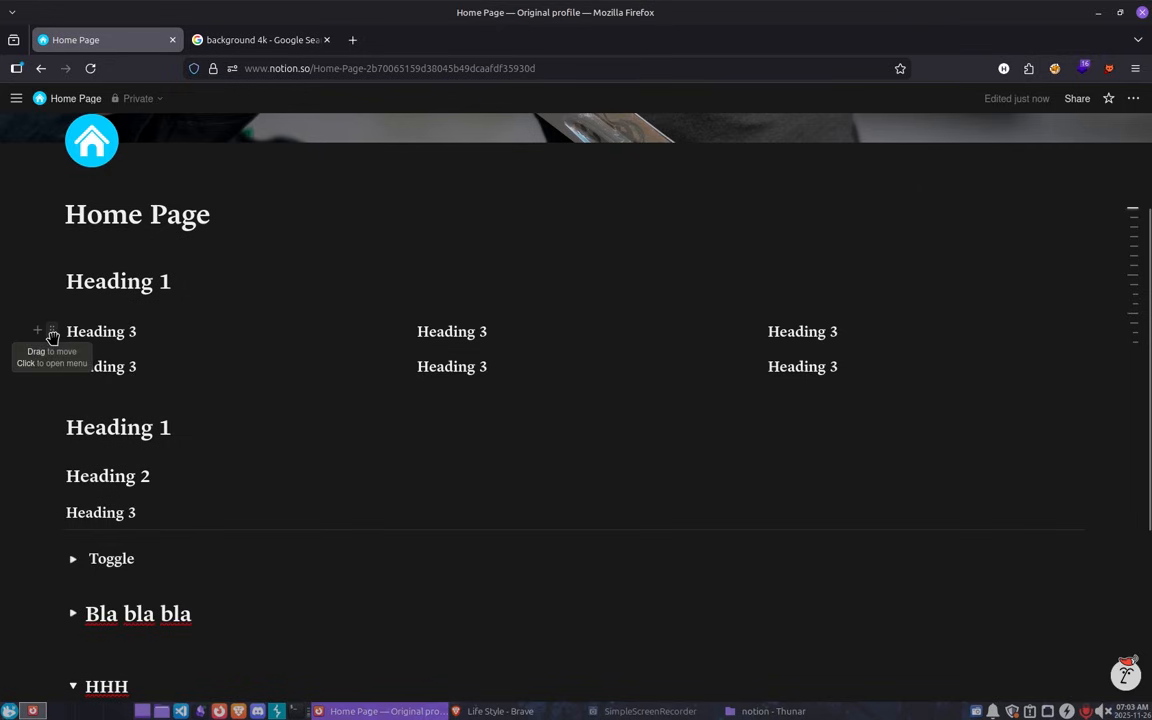
pyautogui.click(53, 334)
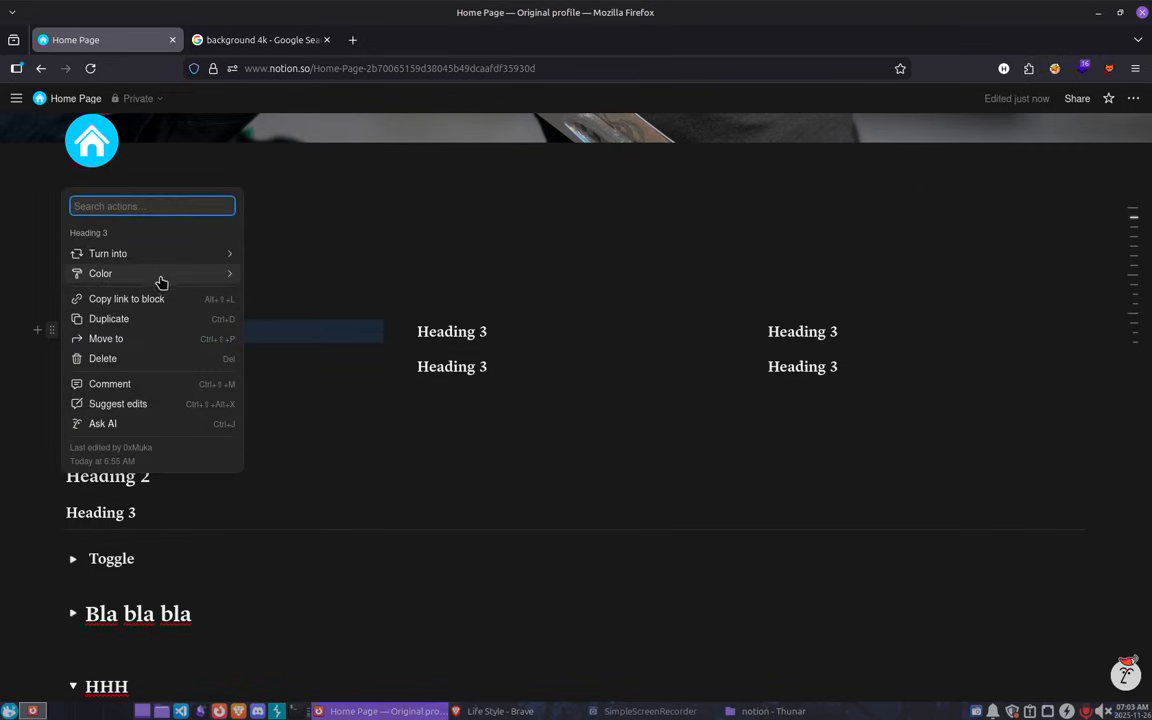
pyautogui.moveTo(172, 259)
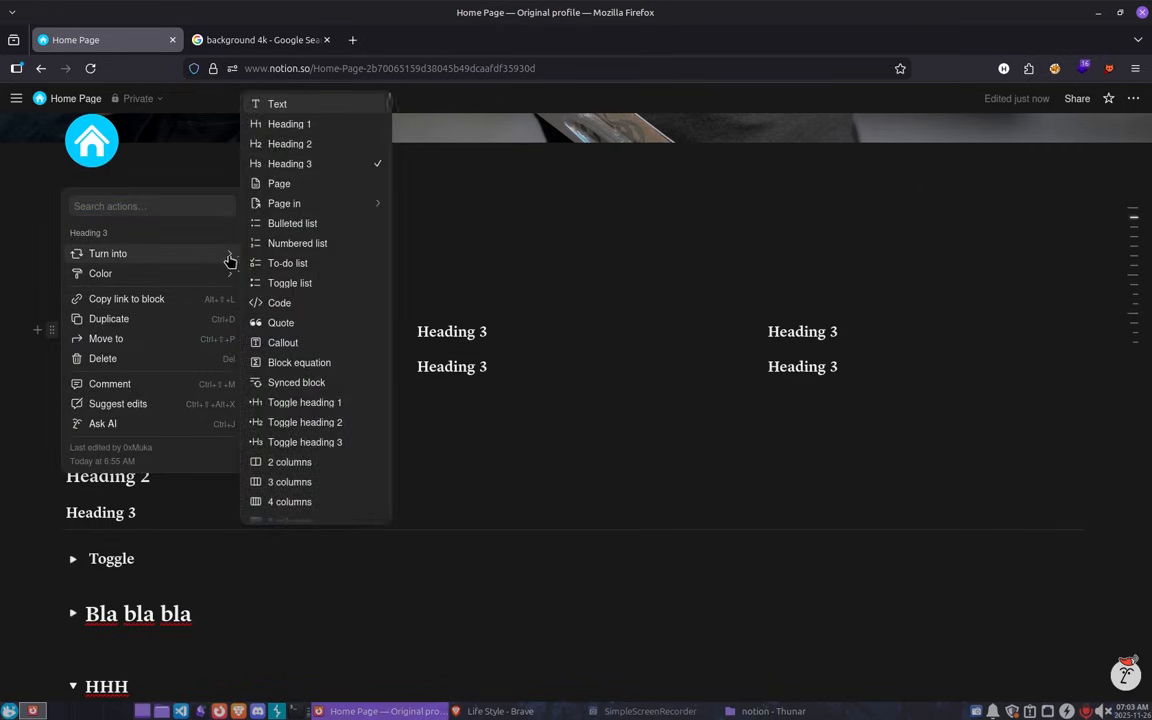
pyautogui.moveTo(181, 285)
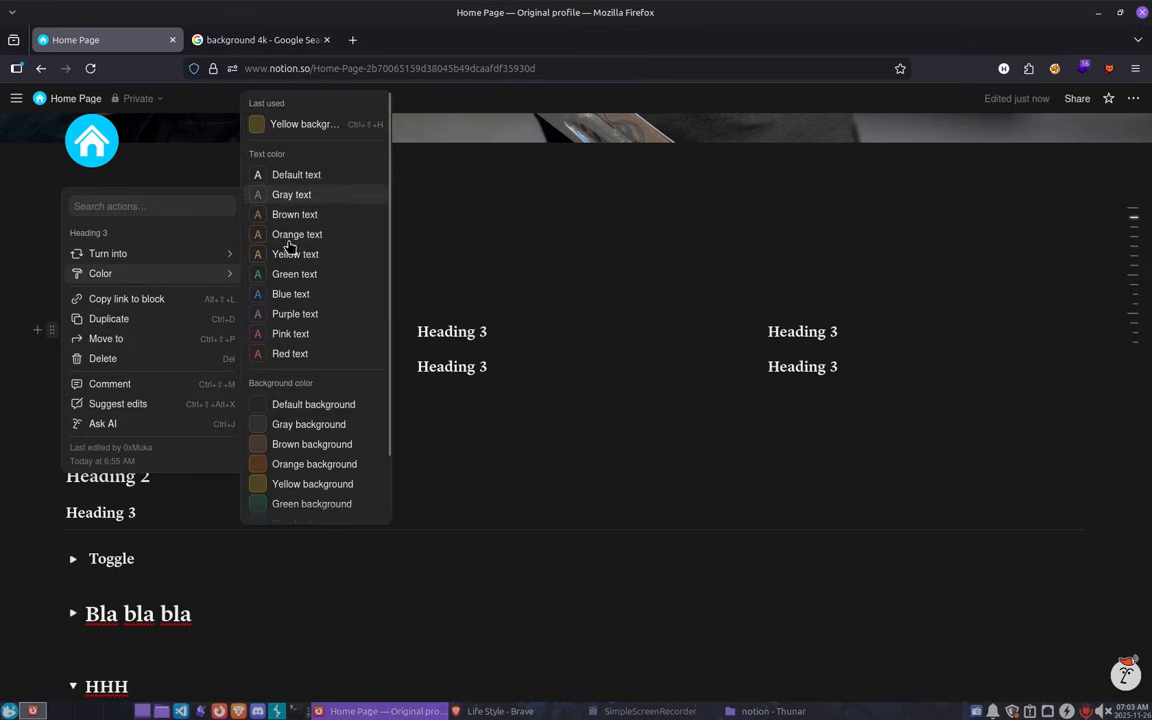
pyautogui.click(311, 335)
pyautogui.click(219, 336)
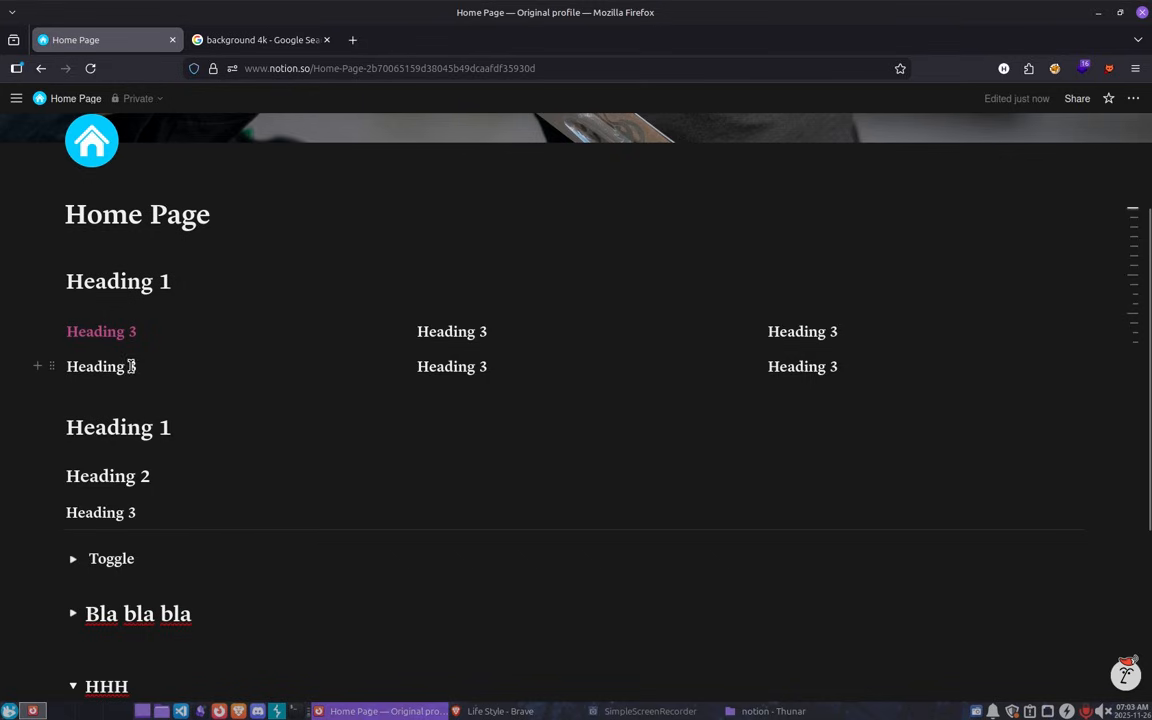
# Apply the Blue text color to the lower Heading 3 in the first column.
pyautogui.click(54, 367)
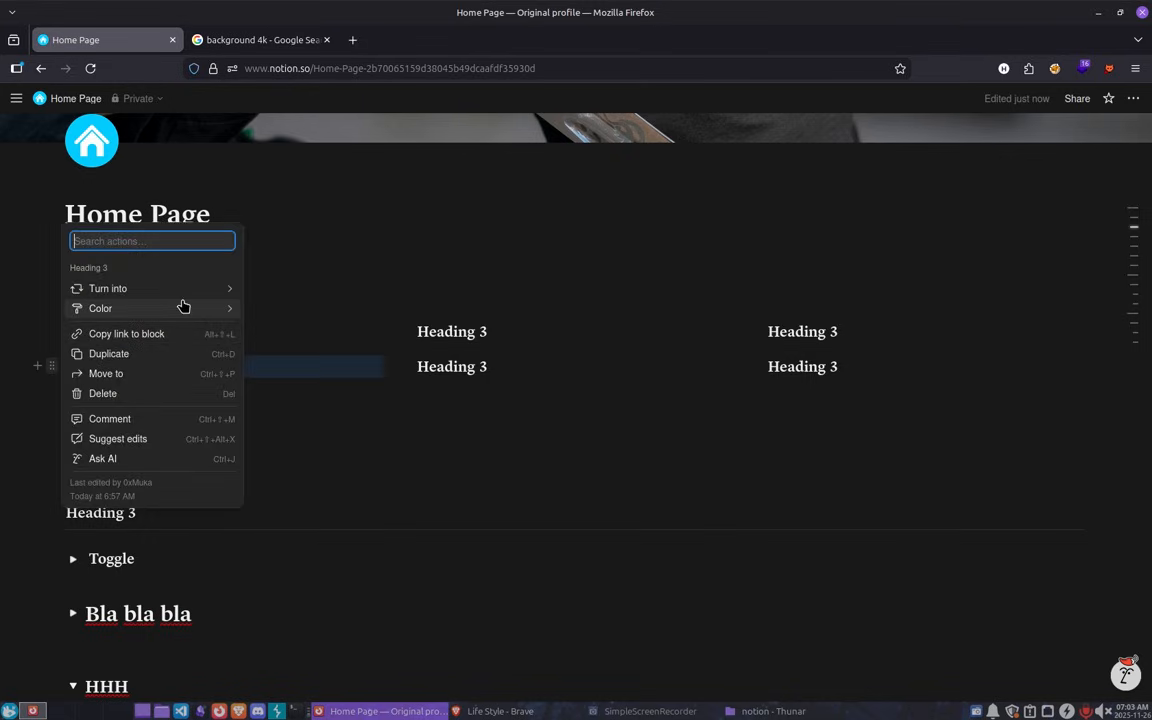
pyautogui.moveTo(221, 310)
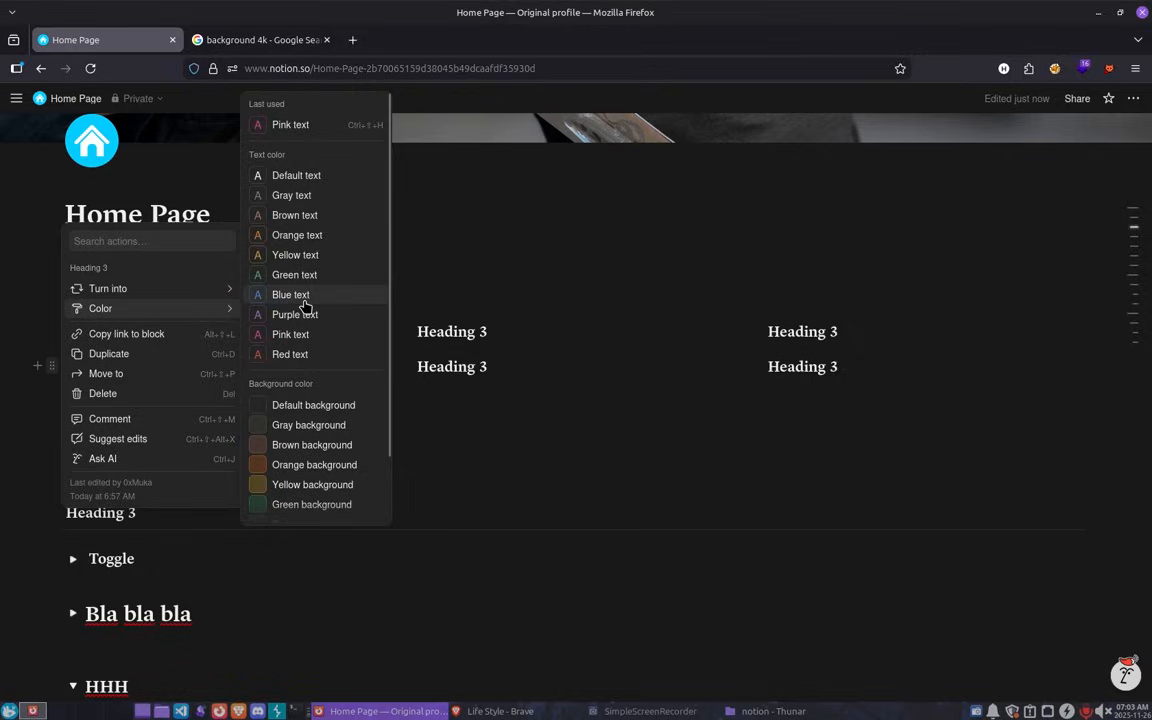
pyautogui.click(305, 304)
pyautogui.click(229, 370)
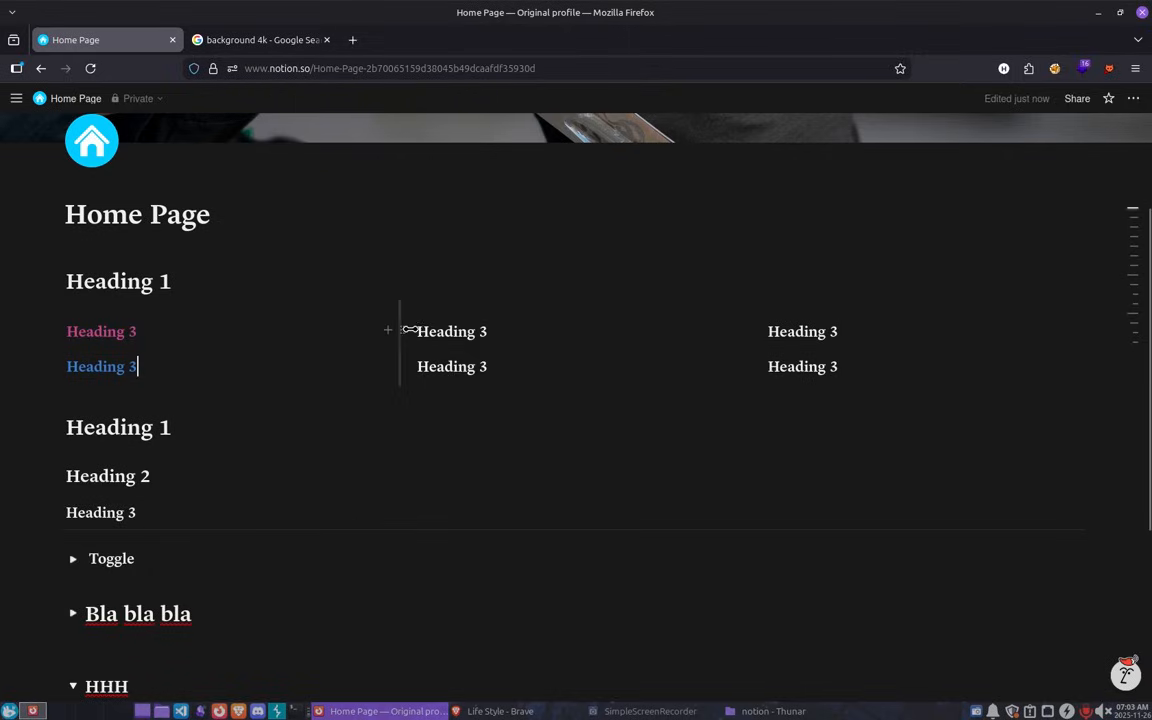
# Give the upper Heading 3 in the middle column a Brown background.
pyautogui.click(400, 332)
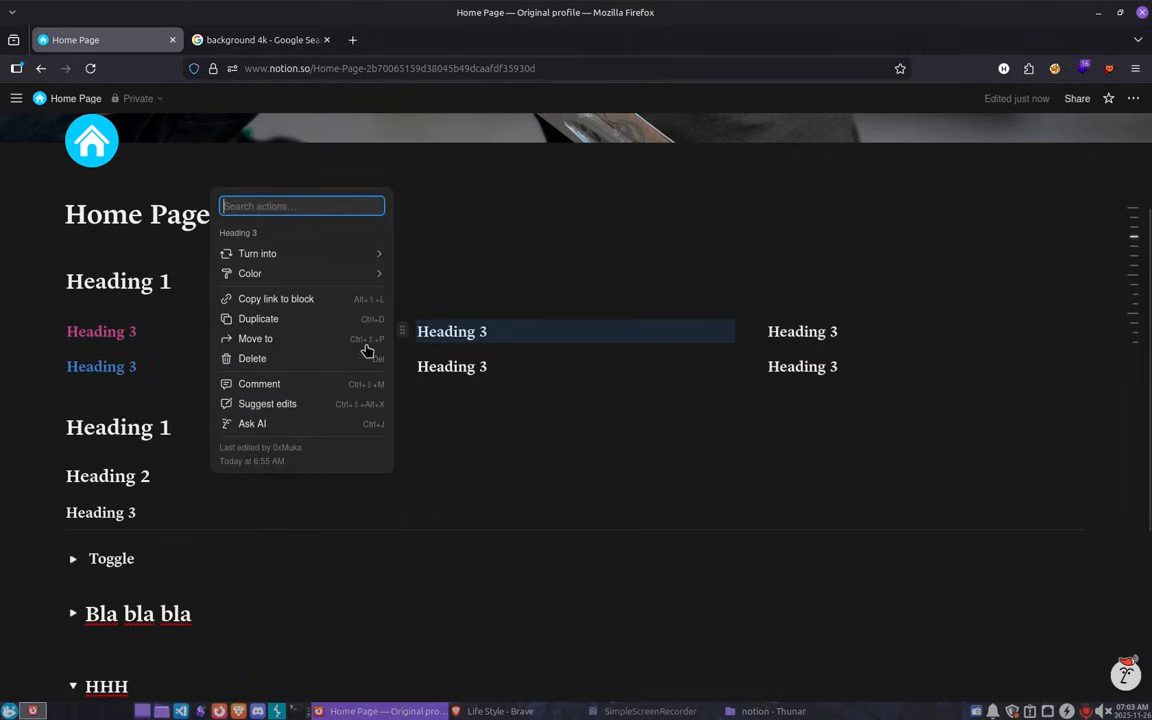
pyautogui.moveTo(316, 284)
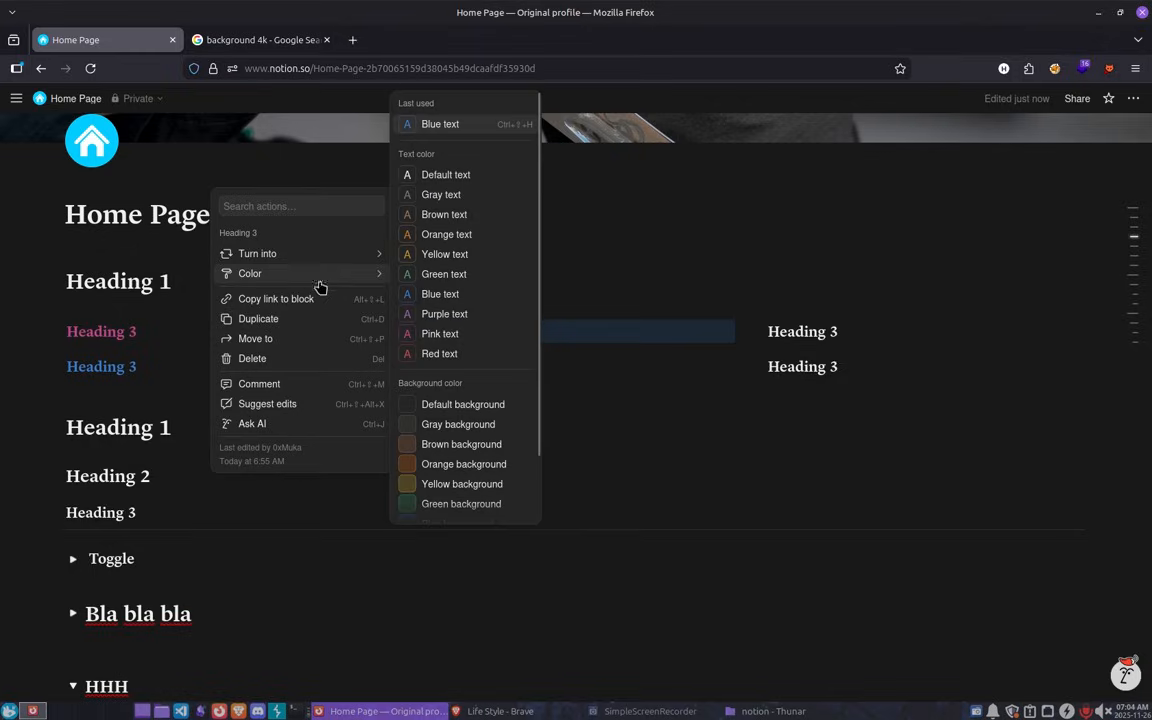
pyautogui.click(466, 449)
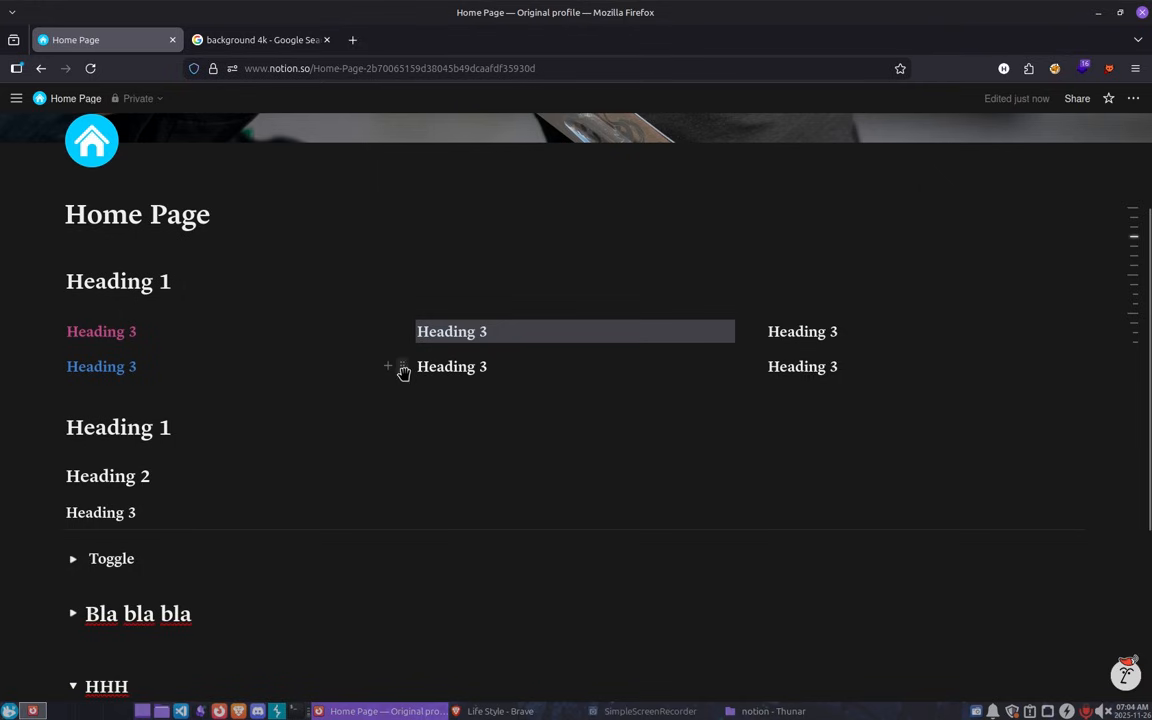
# Give the lower Heading 3 in the middle column a Pink background.
pyautogui.click(402, 367)
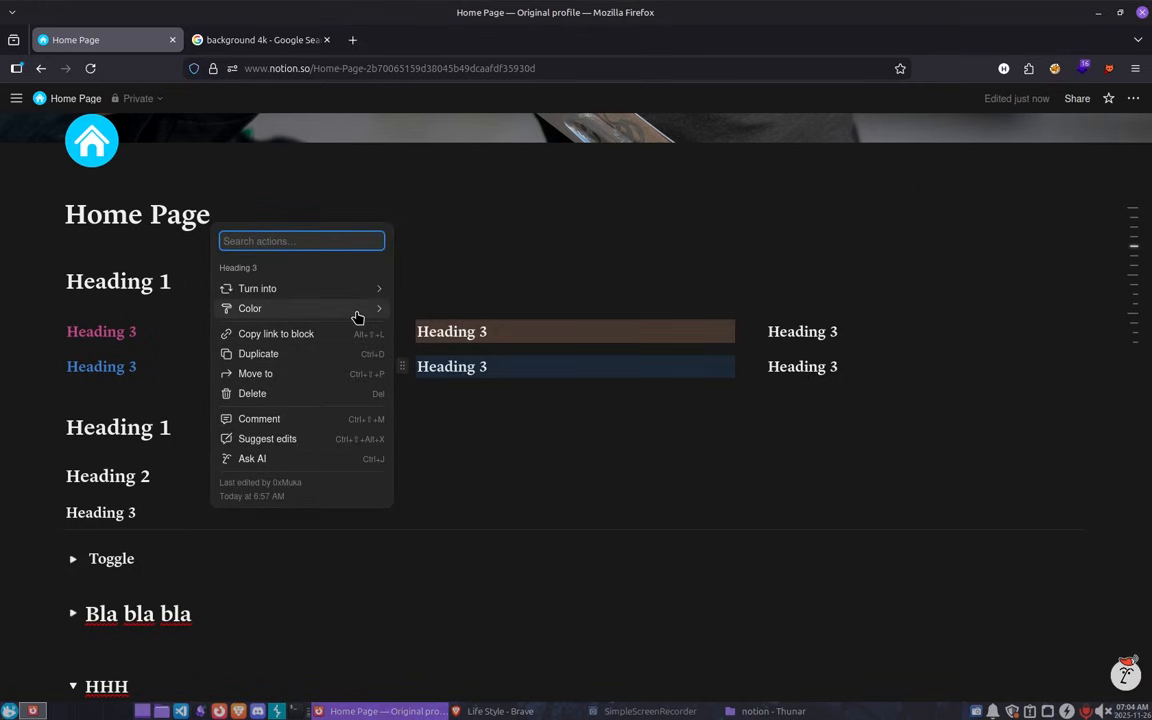
pyautogui.moveTo(357, 317)
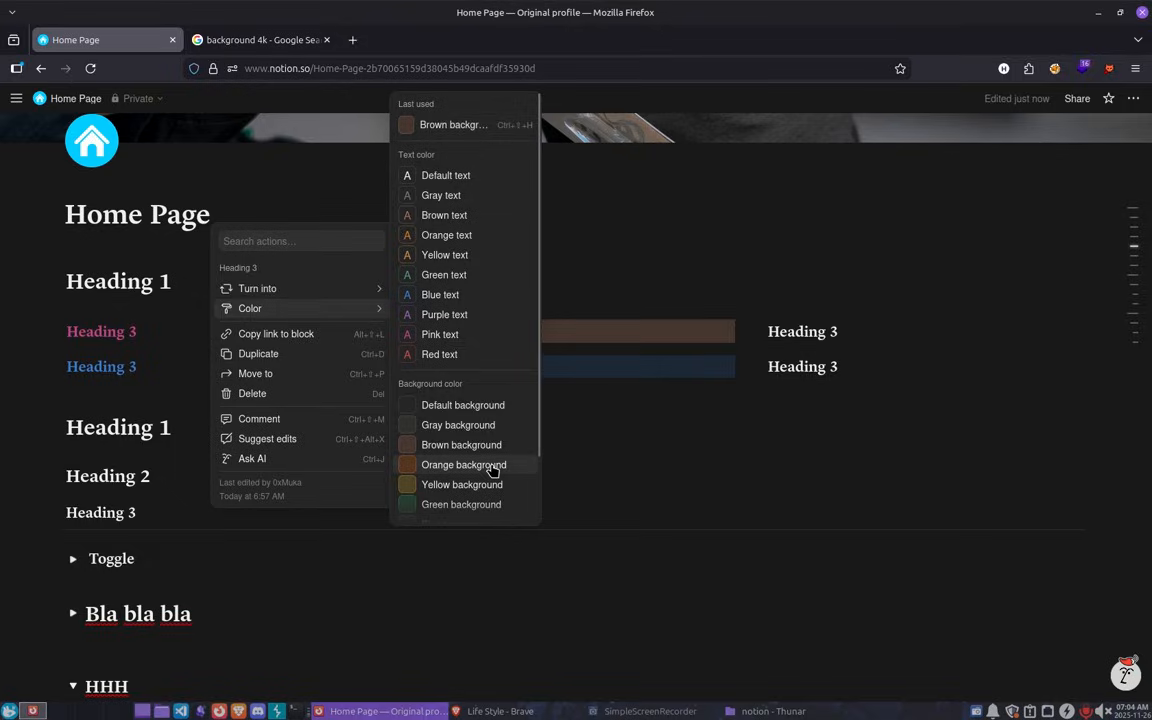
pyautogui.scroll(-1, 478, 400)
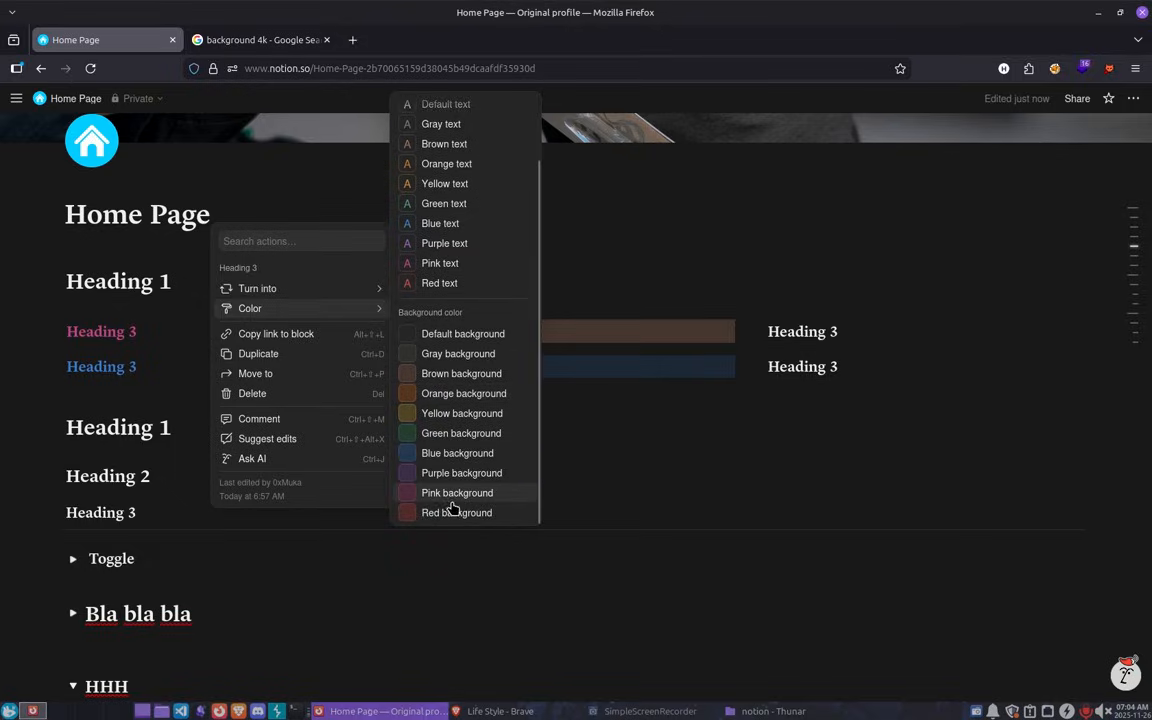
pyautogui.click(452, 495)
# Look through the Move to and Turn into options of the lower Heading 3 in the third column, and close them.
pyautogui.scroll(-2, 625, 349)
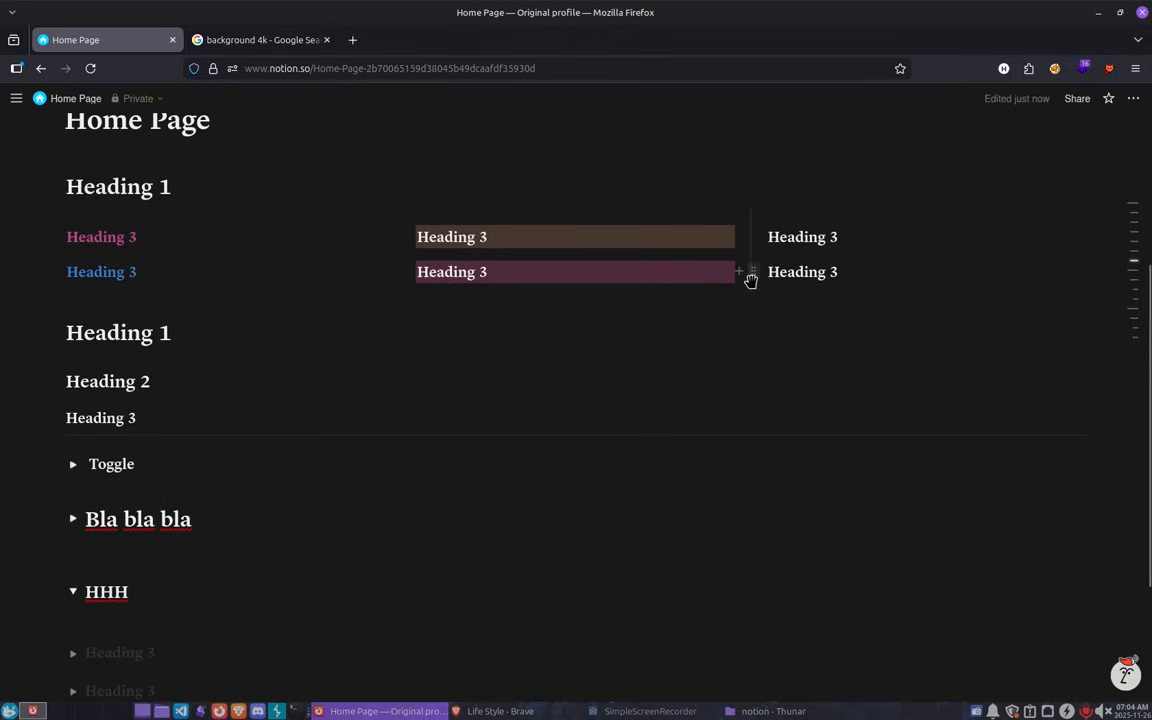
pyautogui.click(751, 276)
pyautogui.click(751, 276)
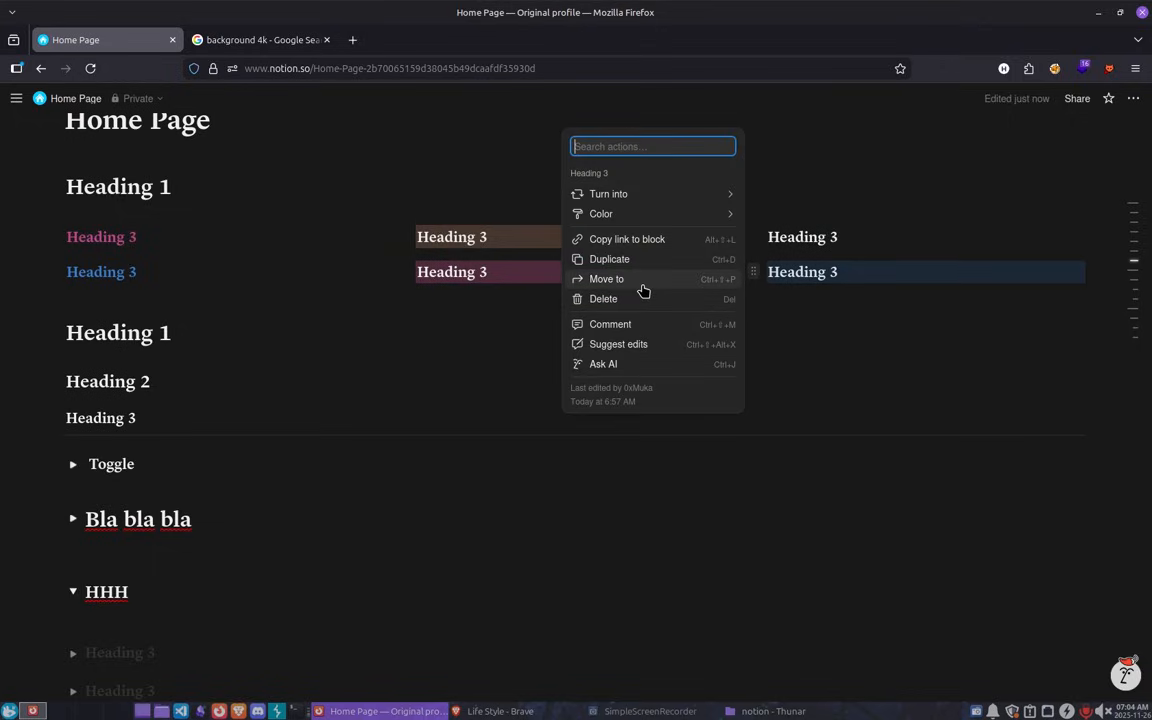
pyautogui.click(642, 286)
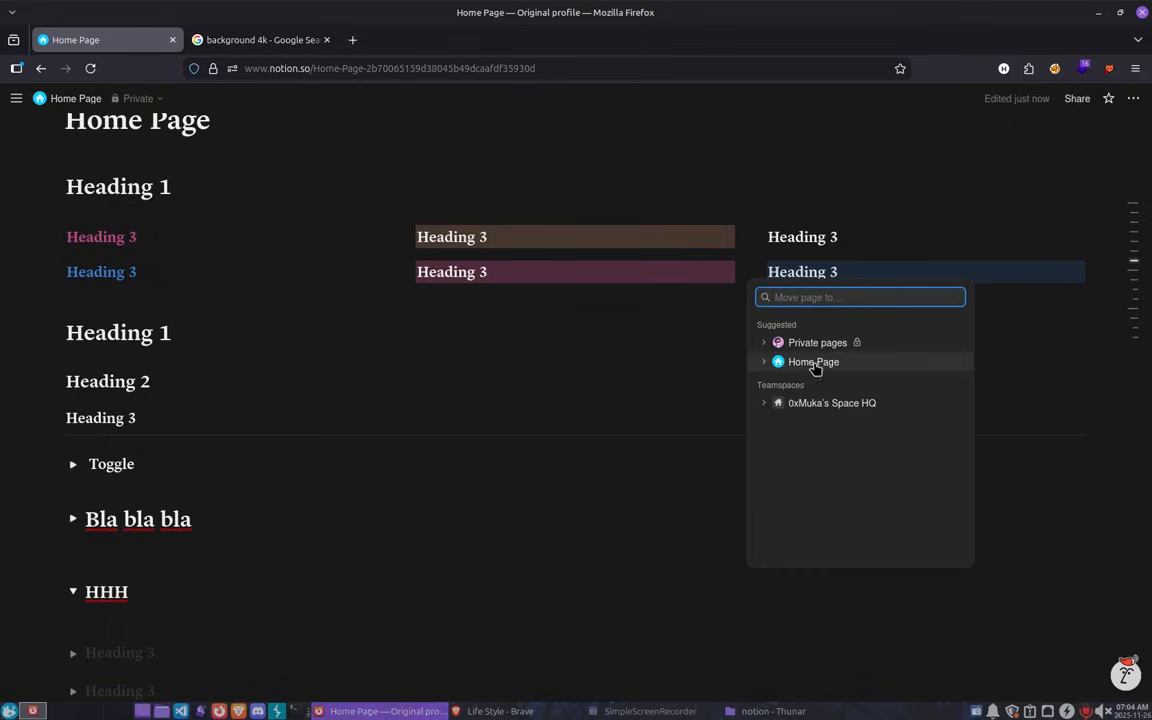
pyautogui.click(767, 255)
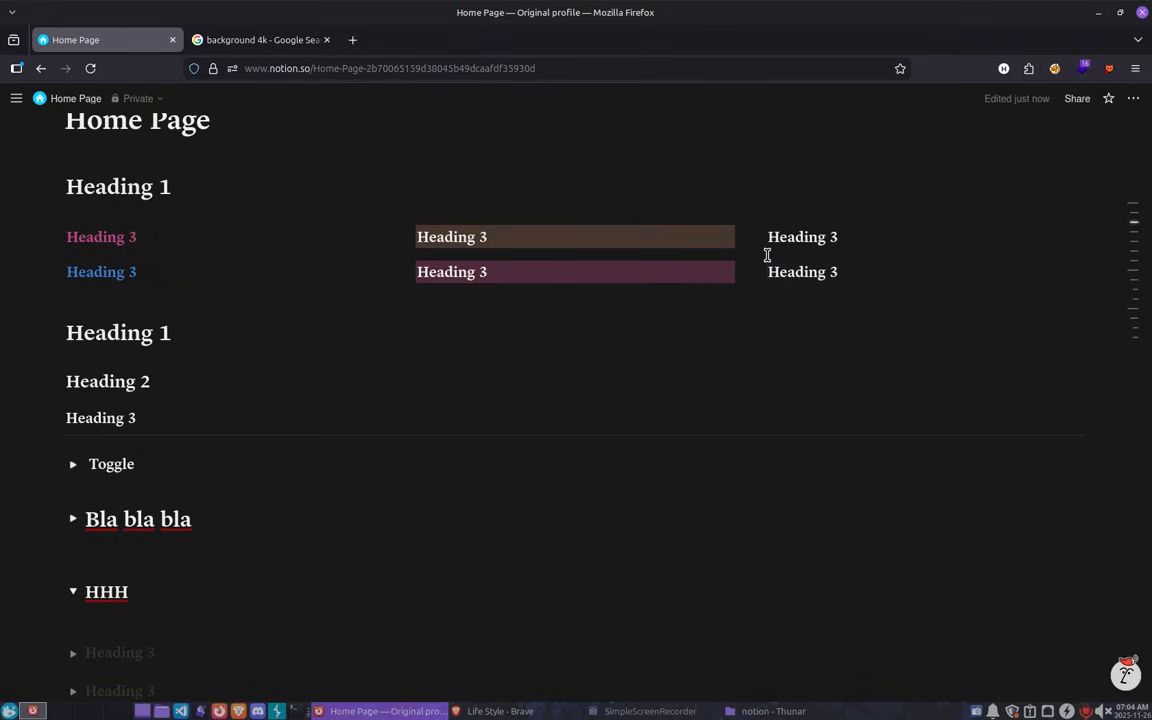
pyautogui.click(753, 274)
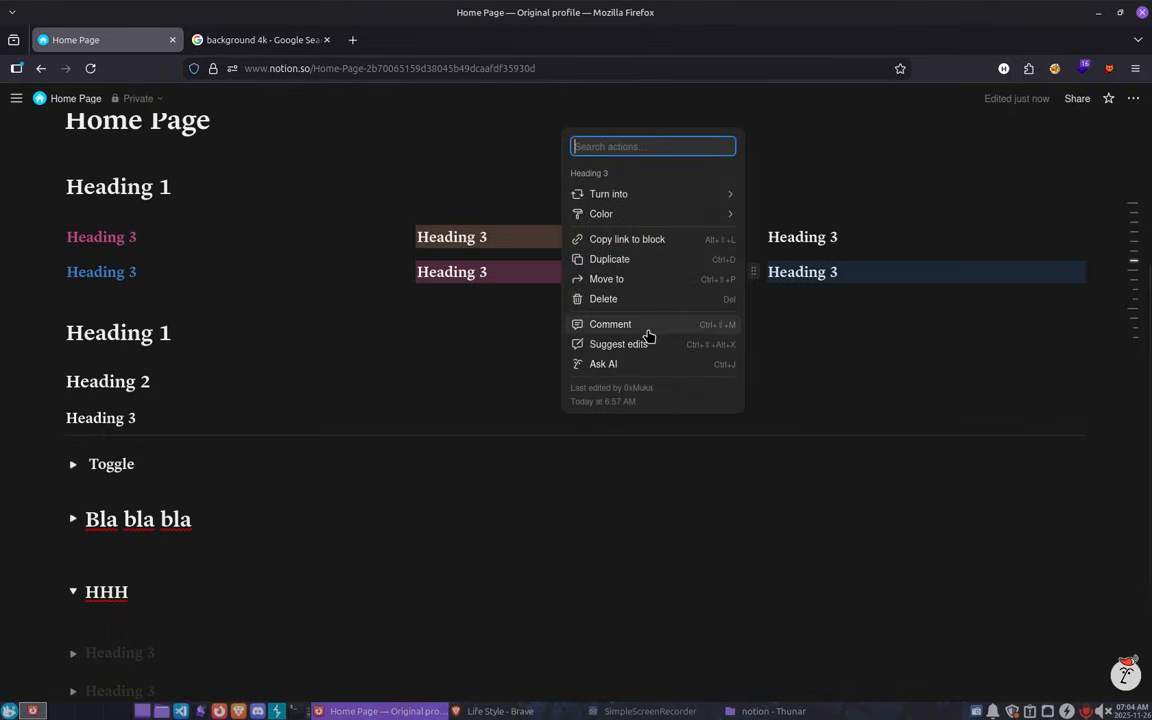
pyautogui.moveTo(574, 194)
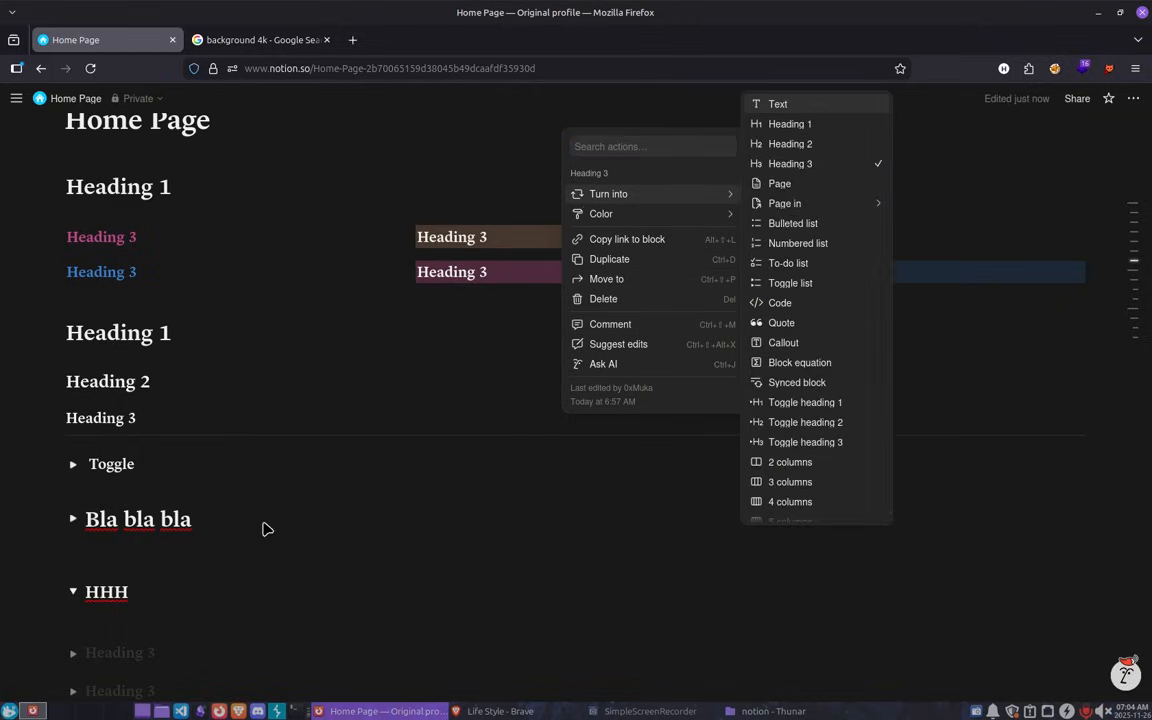
pyautogui.click(265, 529)
# Insert a Bulleted list block below the two empty Heading 3 toggles from the block command list.
pyautogui.scroll(-2, 267, 517)
pyautogui.click(274, 560)
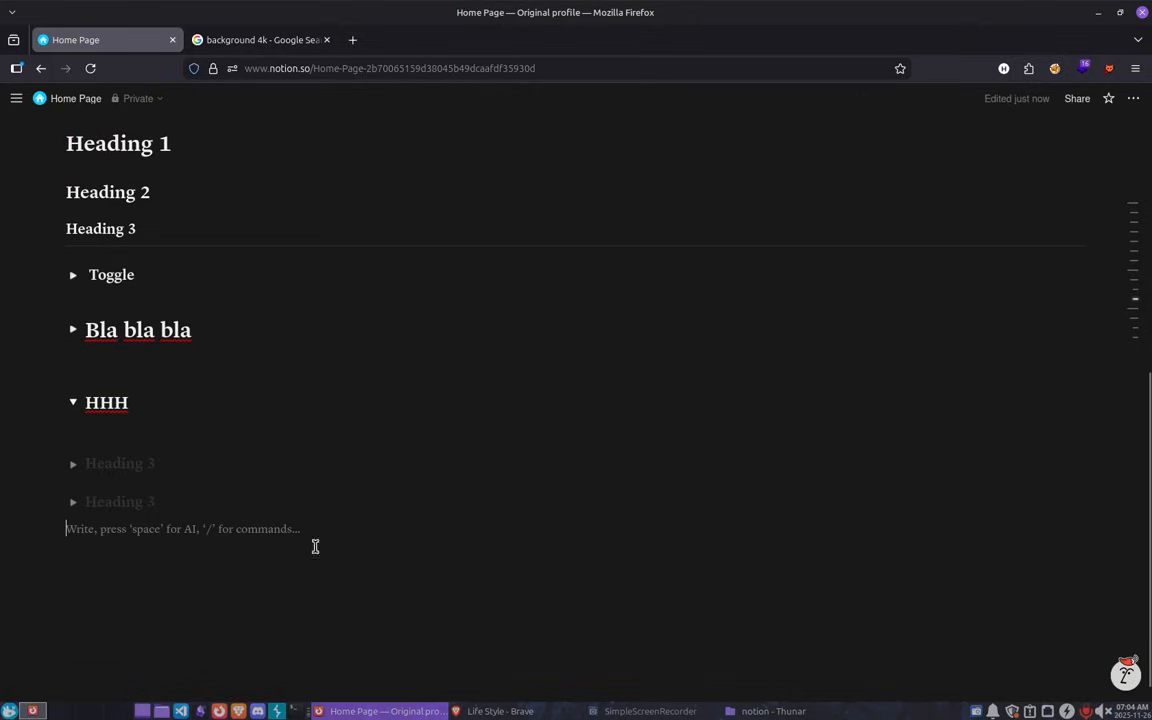
pyautogui.write('#')
pyautogui.press('BackSpace')
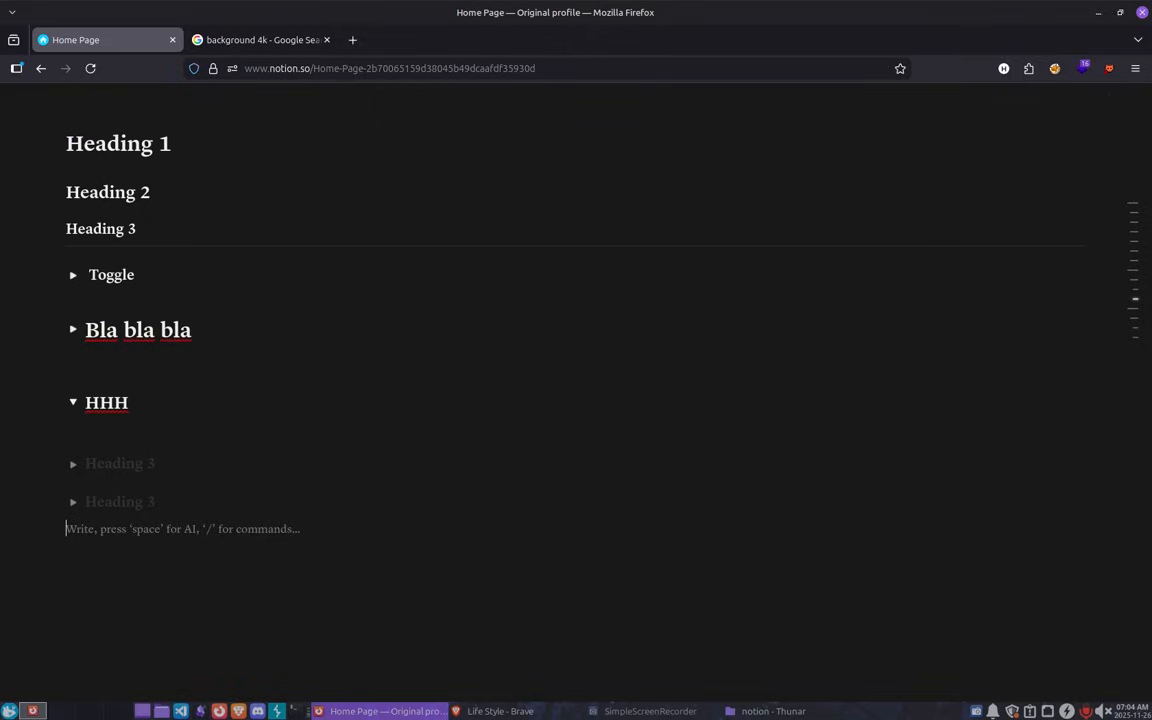
pyautogui.write('/')
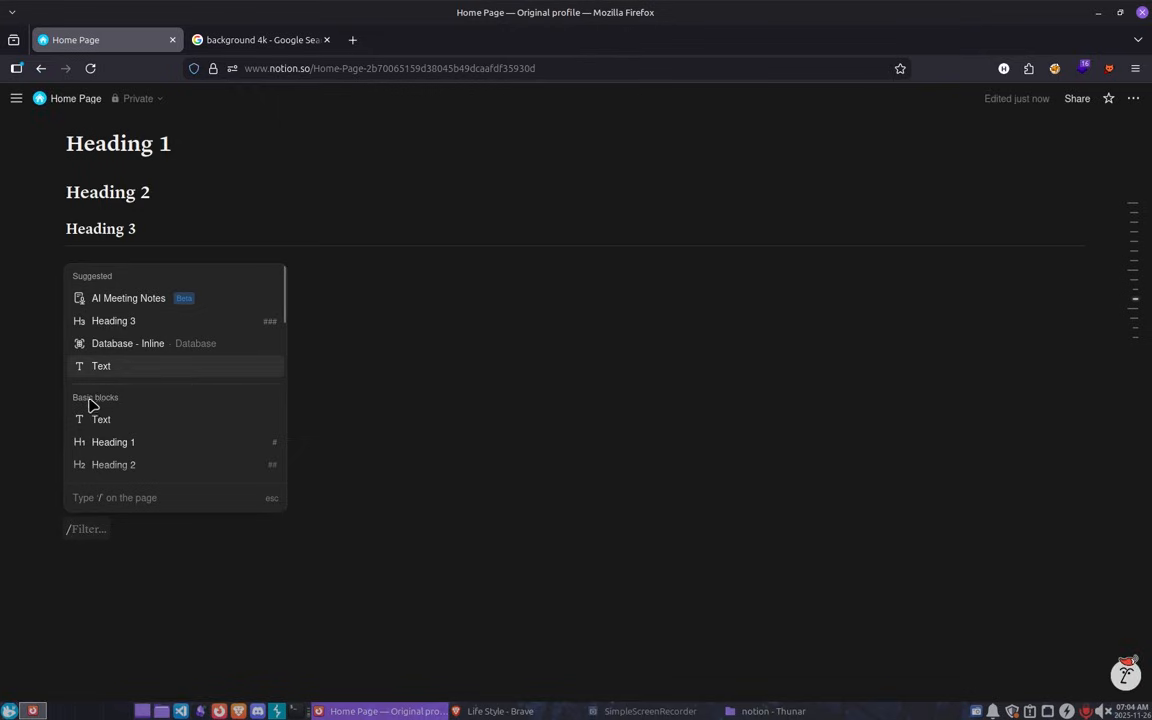
pyautogui.scroll(-2, 122, 406)
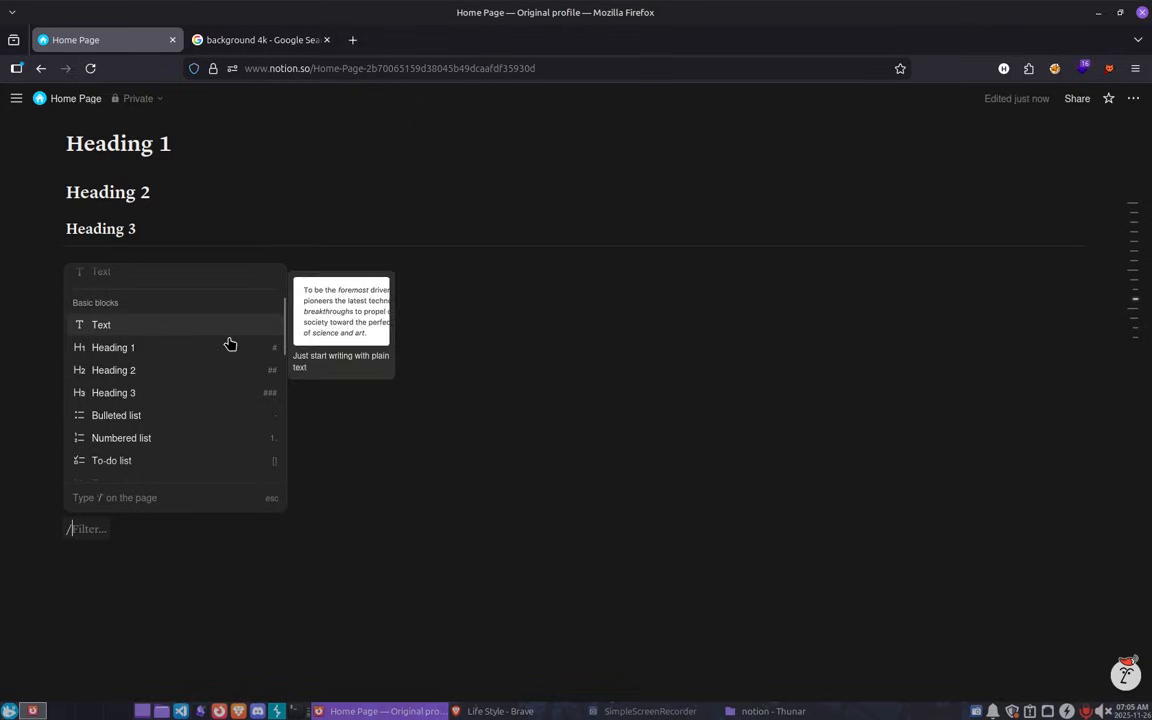
pyautogui.click(175, 413)
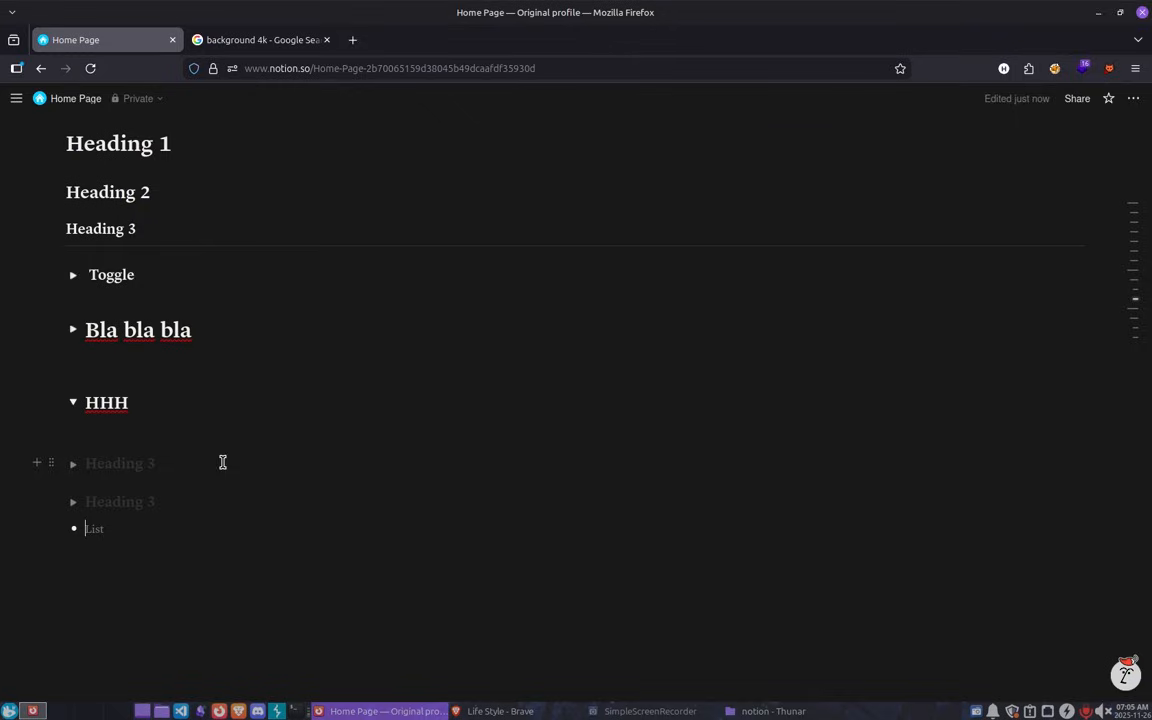
# Fill the bulleted list with the items "play fifa", "play icetower" and "study pentest".
pyautogui.write('play ')
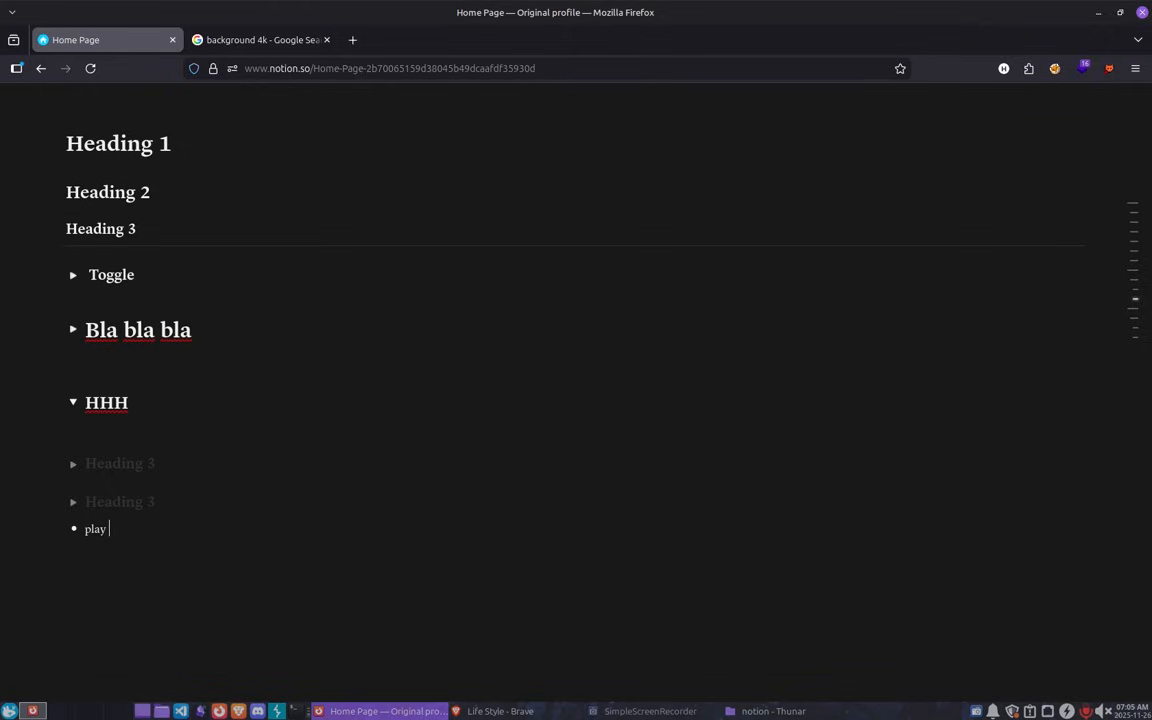
pyautogui.write('fifa')
pyautogui.press('Return')
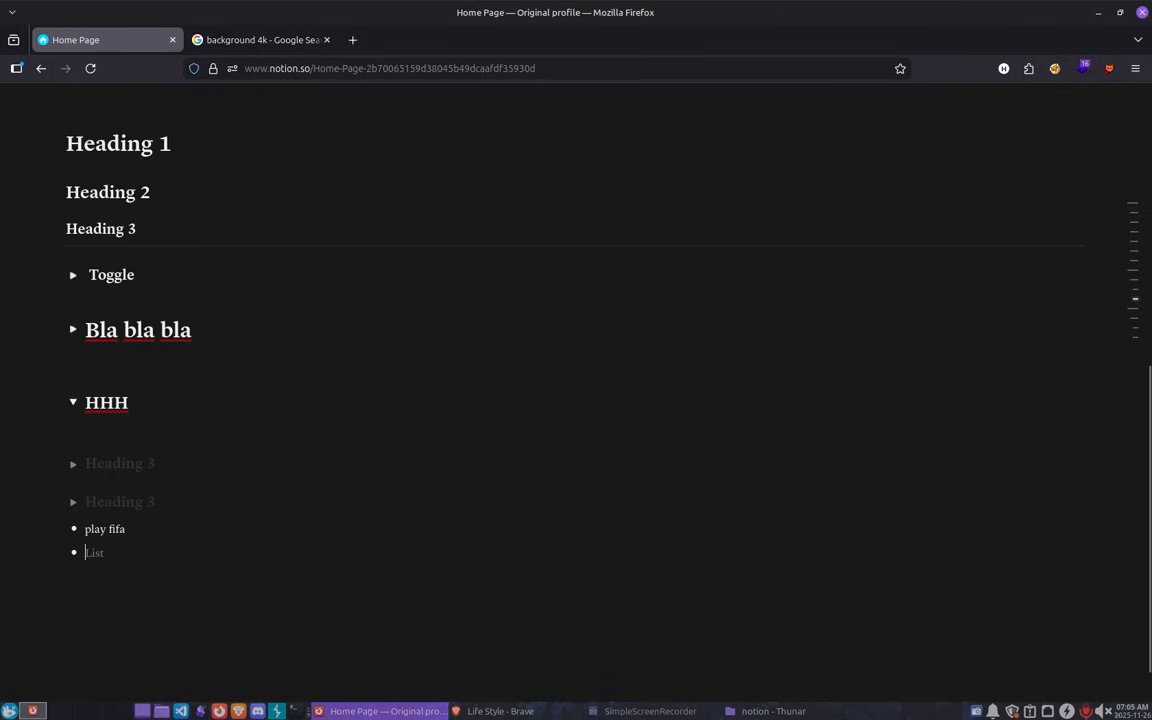
pyautogui.write('pla')
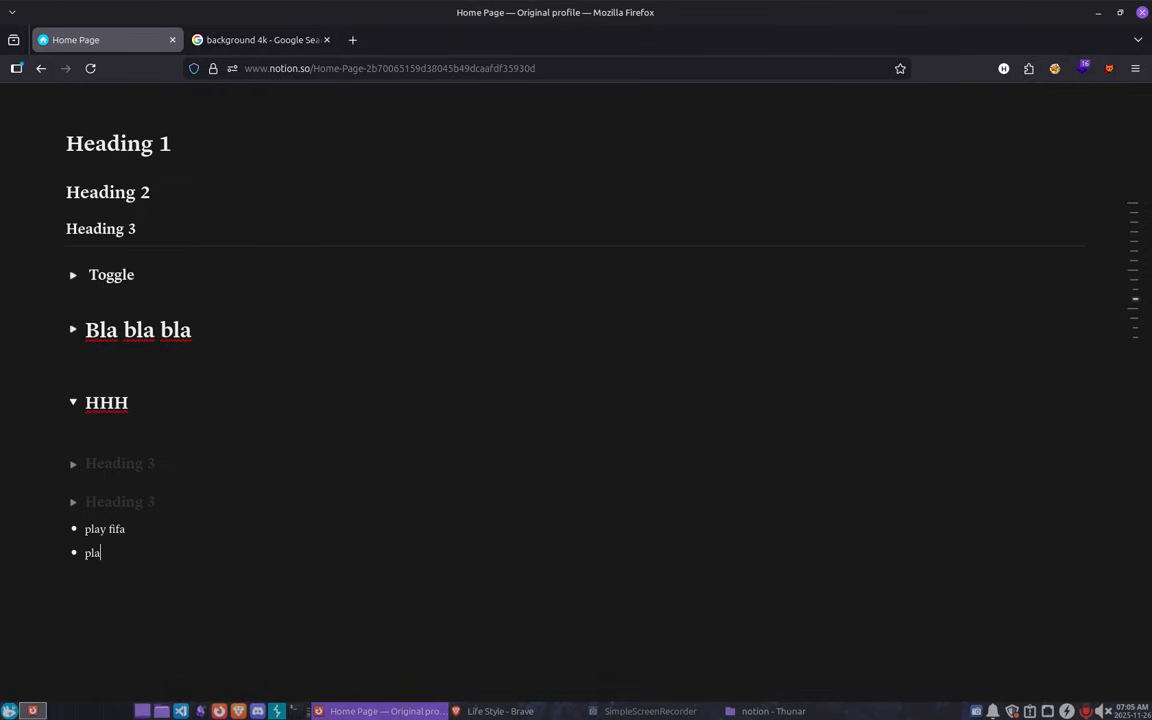
pyautogui.write('y icetower')
pyautogui.press('Return')
pyautogui.write('study pentest')
pyautogui.press('Return')
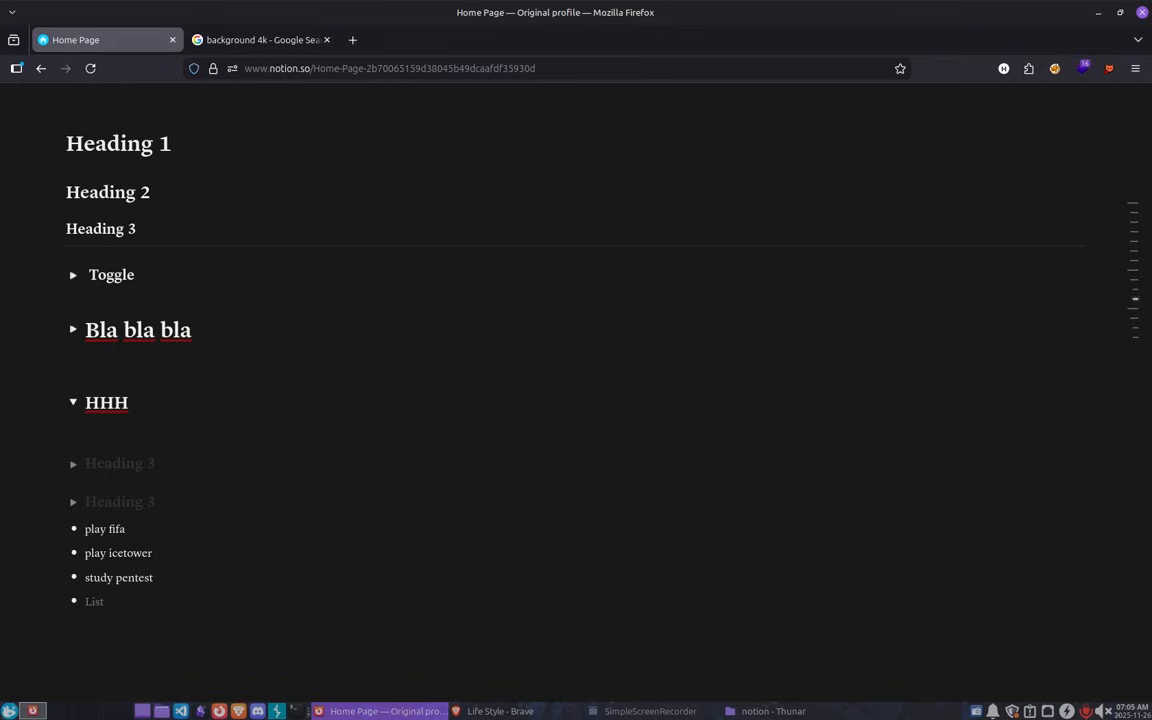
# End the bulleted list after "study pentest" and insert a Numbered list block below it from the block command list.
pyautogui.press('Return')
pyautogui.write('/')
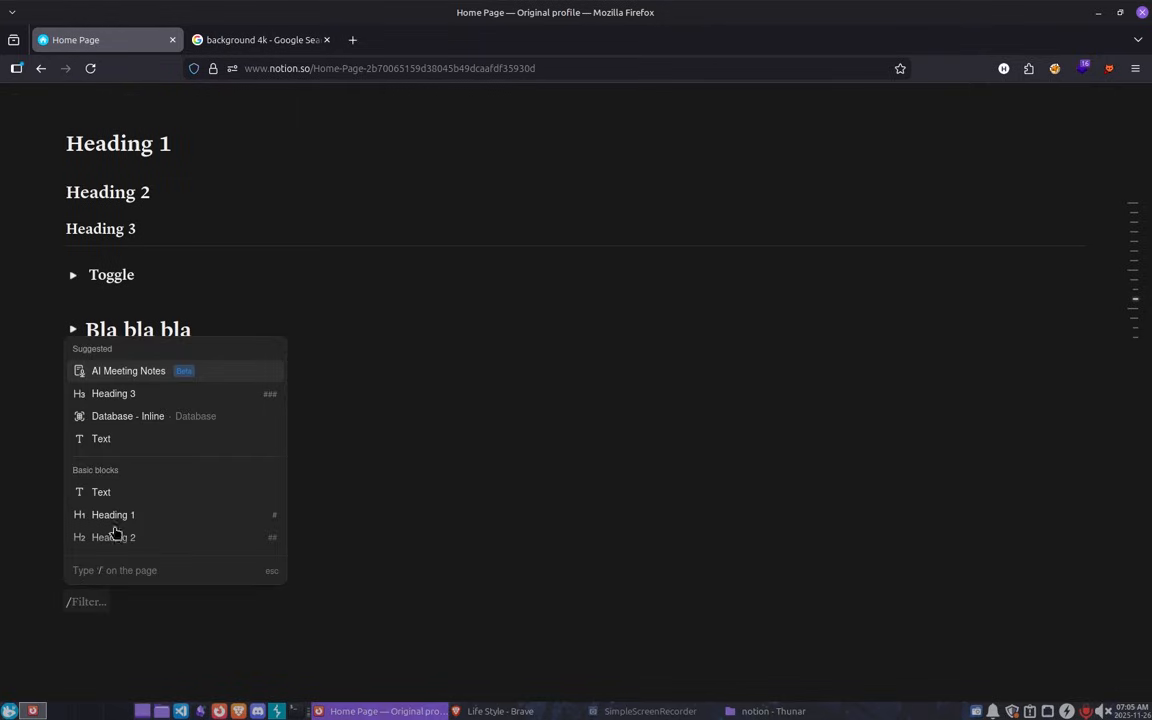
pyautogui.scroll(-5, 116, 530)
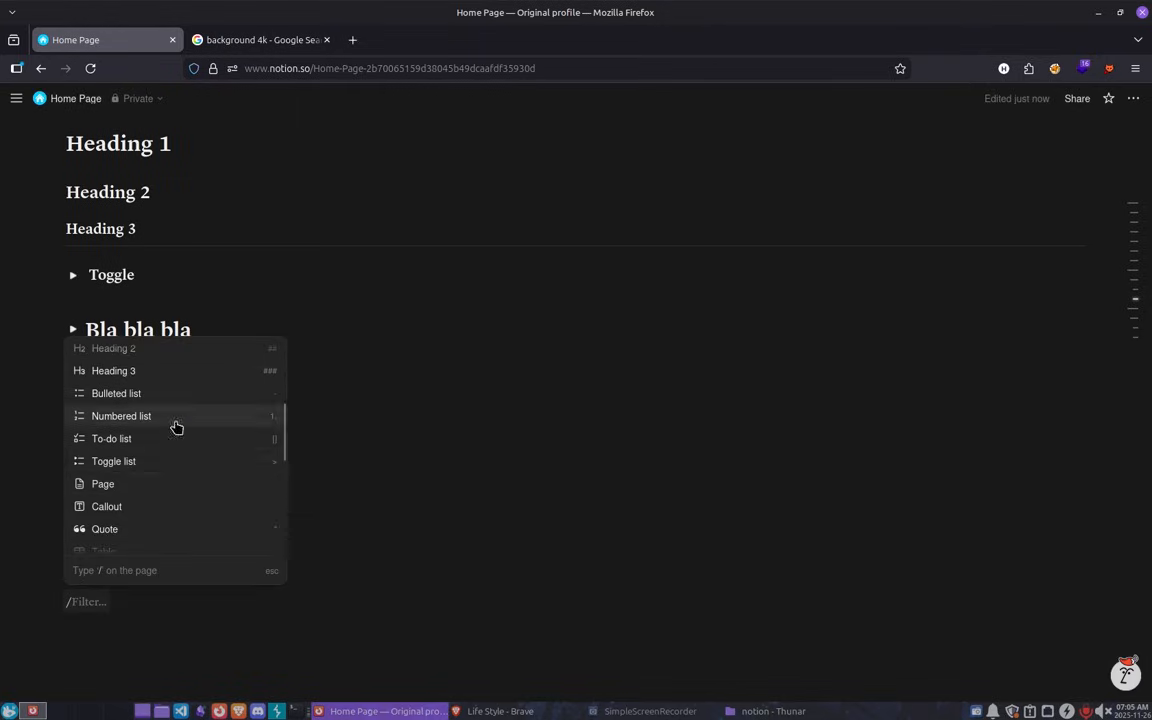
pyautogui.click(149, 416)
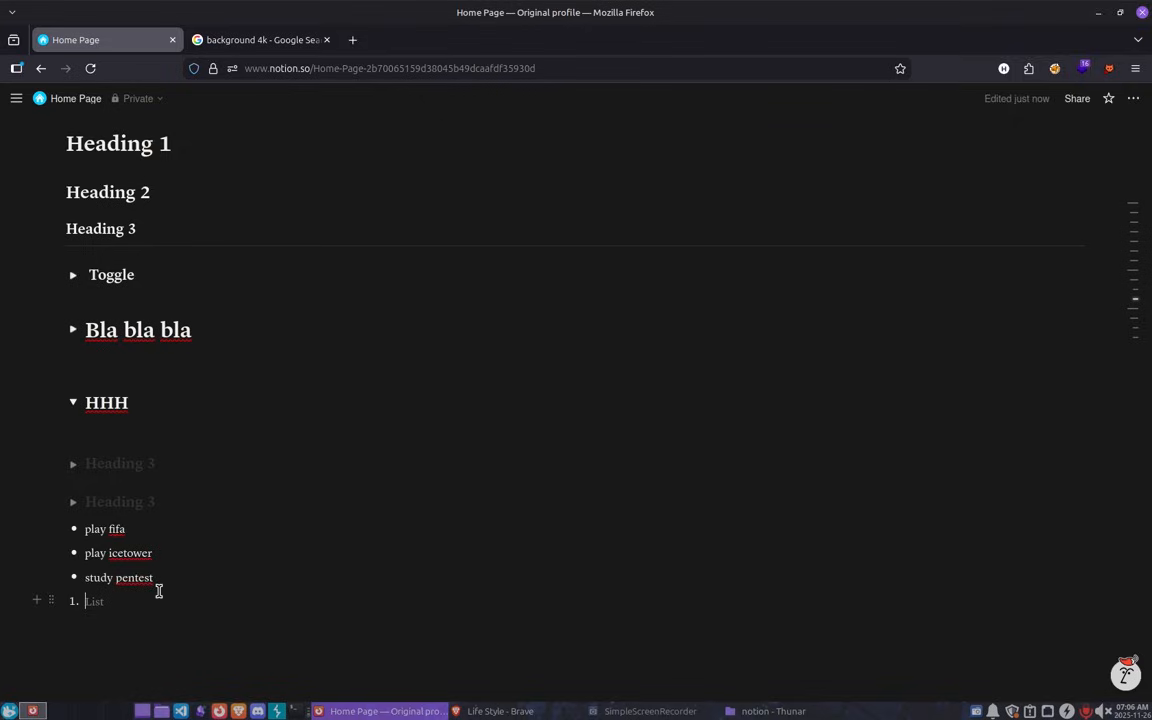
# Fill the numbered list with the items "priv", "data" and "play", and end it with an empty line below.
pyautogui.write('priv')
pyautogui.press('Return')
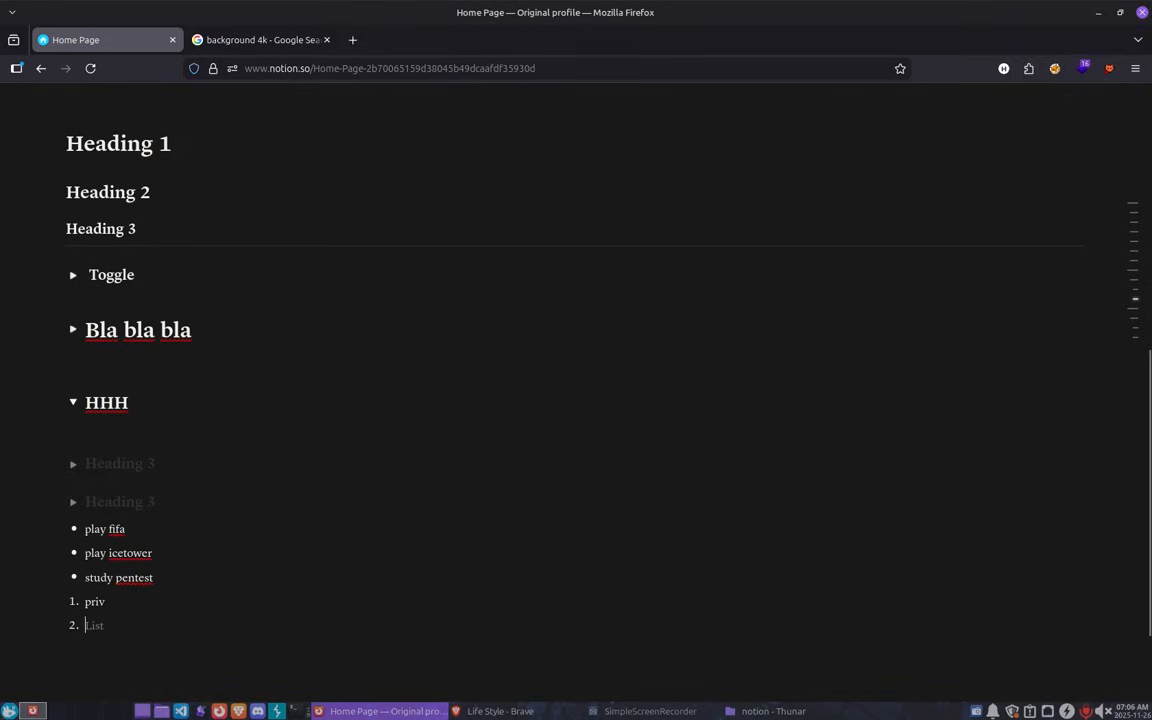
pyautogui.write('data')
pyautogui.press('Return')
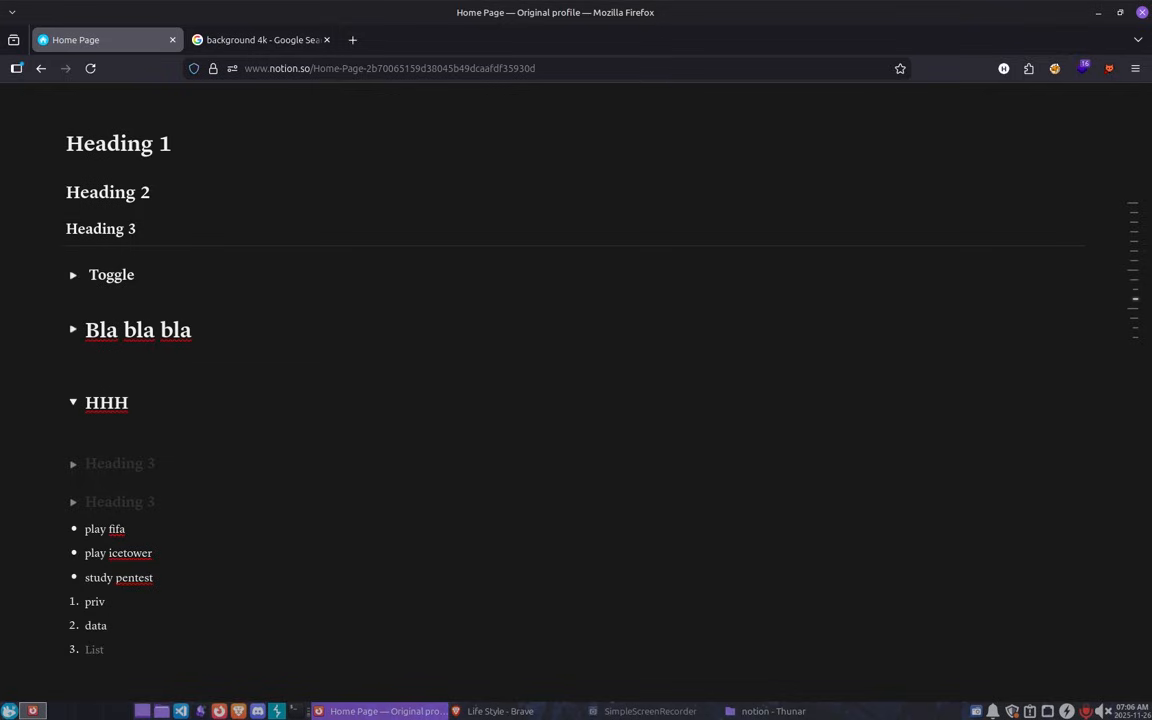
pyautogui.write('play')
pyautogui.press('Return')
pyautogui.press('Return')
pyautogui.press('Return')
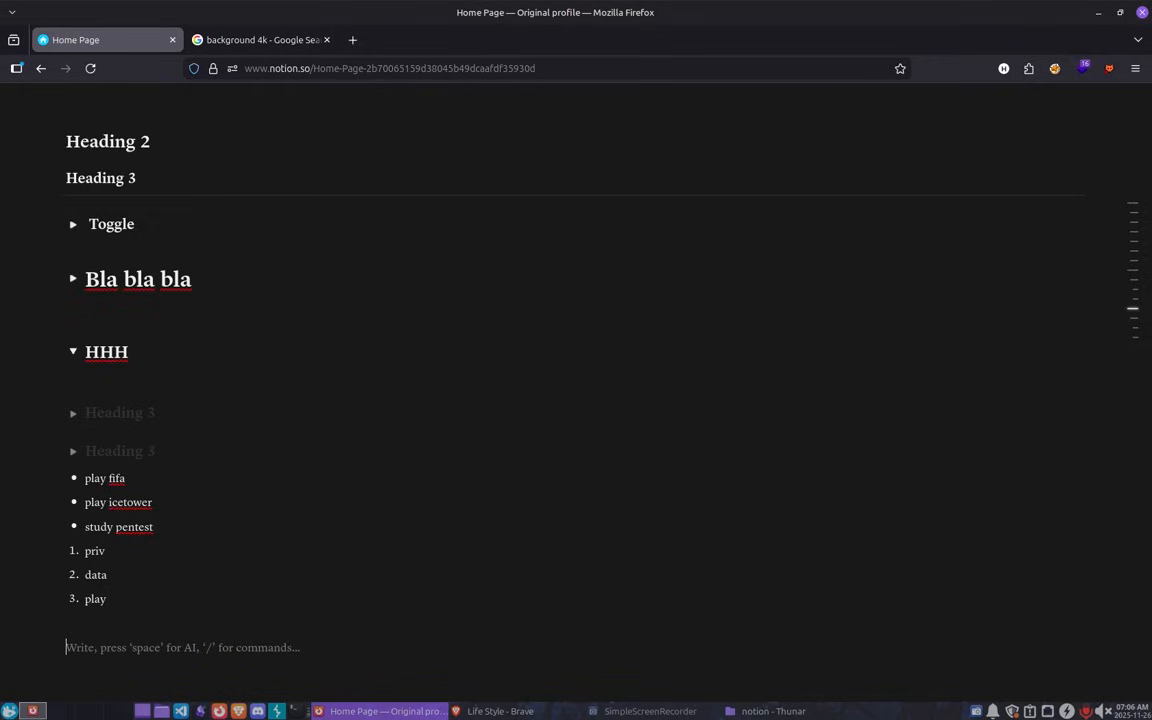
# Start a new bulleted list below the numbered list using the "- " text shortcut.
pyautogui.hotkey('ctrl', '+')
pyautogui.hotkey('ctrl', '+')
pyautogui.hotkey('ctrl', '+')
pyautogui.hotkey('ctrl', '+')
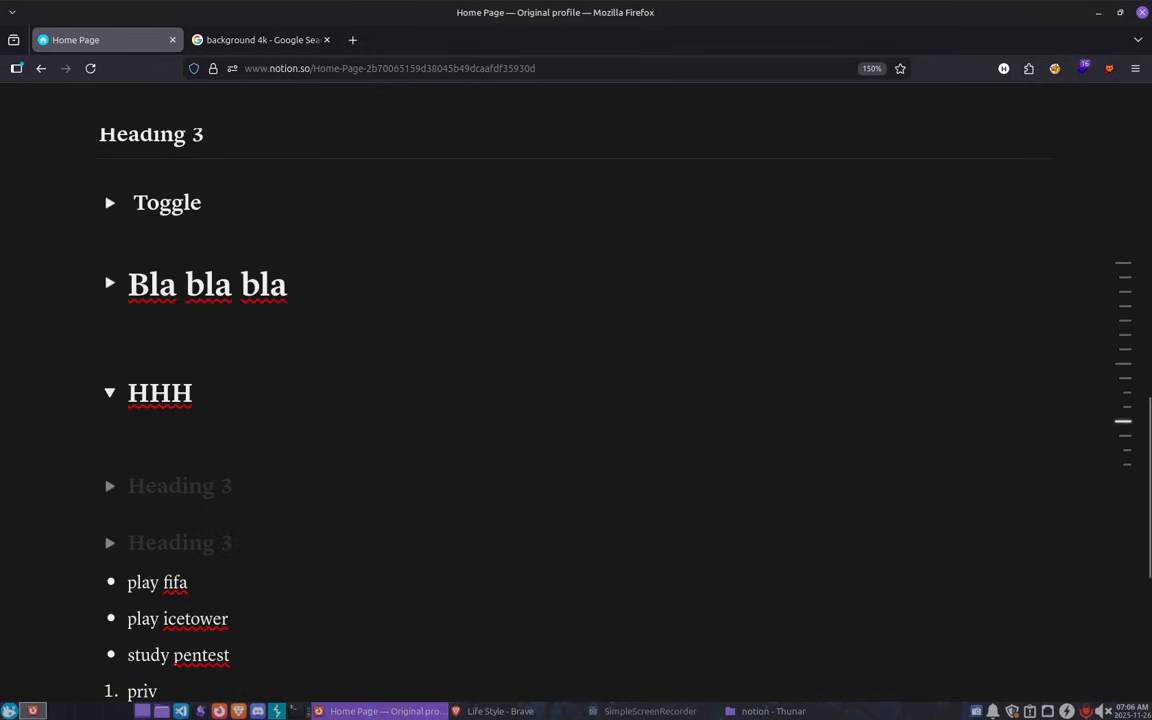
pyautogui.write('-')
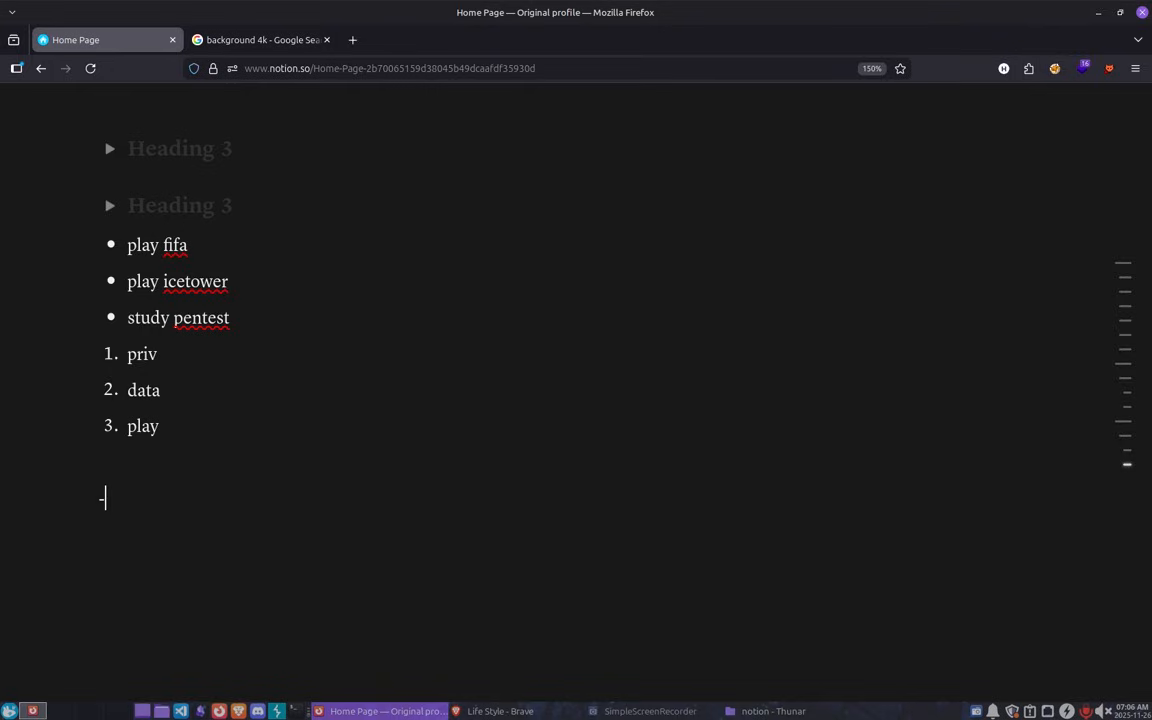
pyautogui.press('BackSpace')
pyautogui.write('-')
pyautogui.press('BackSpace')
pyautogui.write('-')
pyautogui.press('BackSpace')
pyautogui.write('- ')
# Fill the new bulleted list with the items "sfs", "sf" and "fsfs".
pyautogui.write('sfs')
pyautogui.press('Return')
pyautogui.write('sf')
pyautogui.press('Return')
pyautogui.press('BackSpace')
pyautogui.write('fs')
pyautogui.press('BackSpace')
pyautogui.press('BackSpace')
pyautogui.press('BackSpace')
pyautogui.press('Return')
pyautogui.write('fsfs')
pyautogui.press('Return')
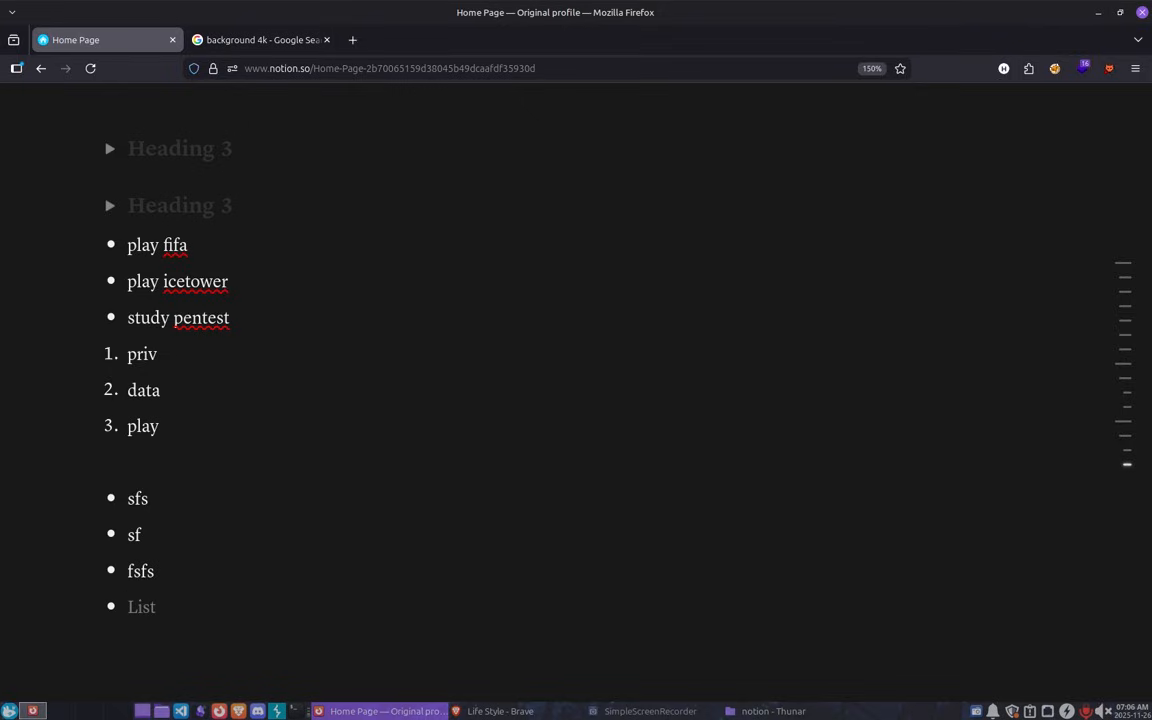
# End the bulleted list after "fsfs" and leave an empty line below it.
pyautogui.press('Return')
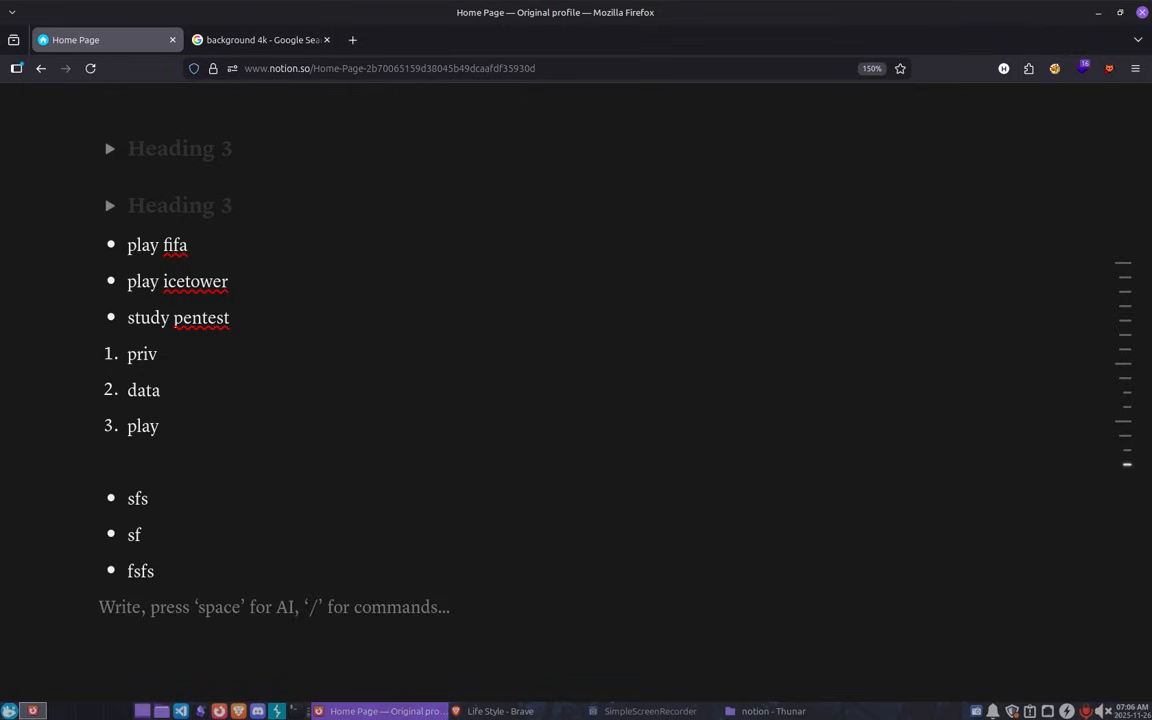
pyautogui.press('BackSpace')
pyautogui.press('Return')
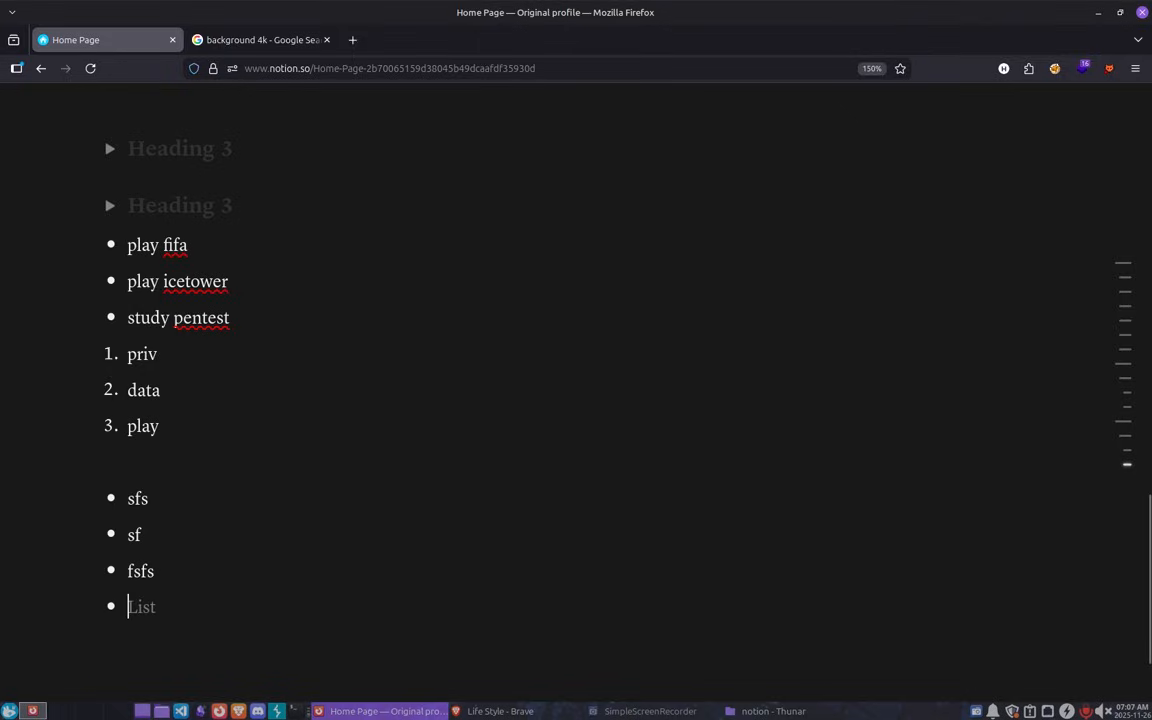
pyautogui.press('BackSpace')
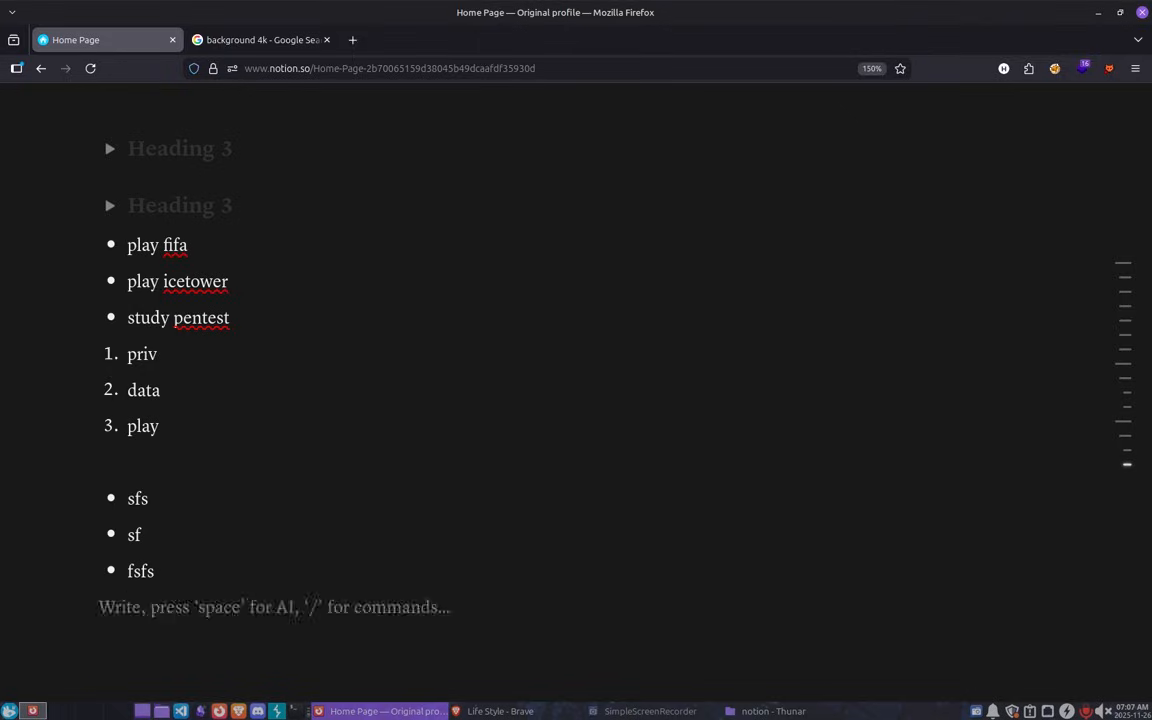
pyautogui.press('BackSpace')
pyautogui.press('Return')
pyautogui.press('BackSpace')
pyautogui.press('Return')
# Start a new numbered list on the line below using the "1. " text shortcut.
pyautogui.write('1')
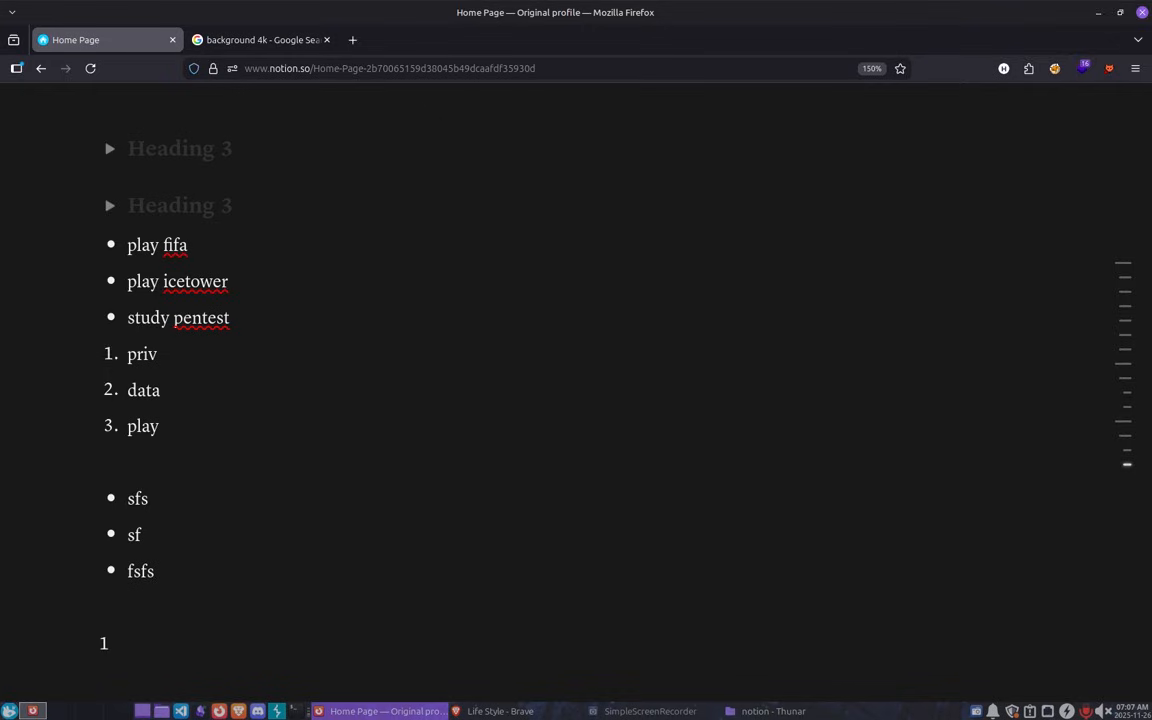
pyautogui.write('.')
pyautogui.press('Return')
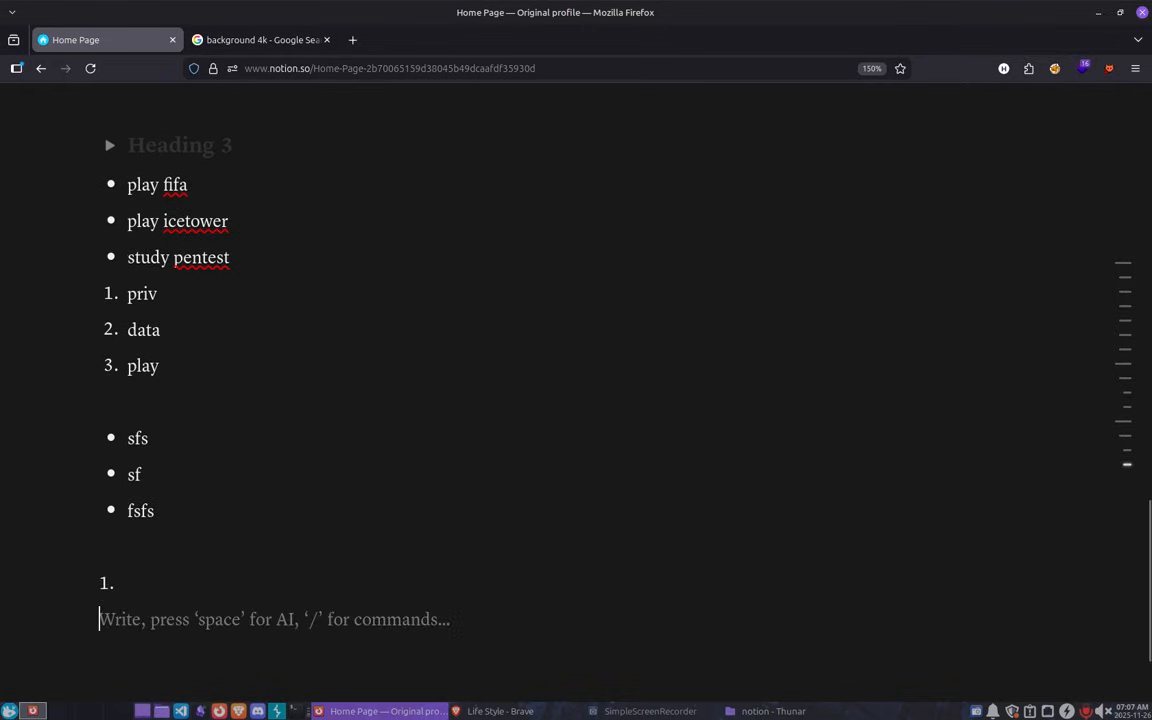
pyautogui.press('BackSpace')
pyautogui.press('space')
pyautogui.press('BackSpace')
pyautogui.write('1.')
pyautogui.press('space')
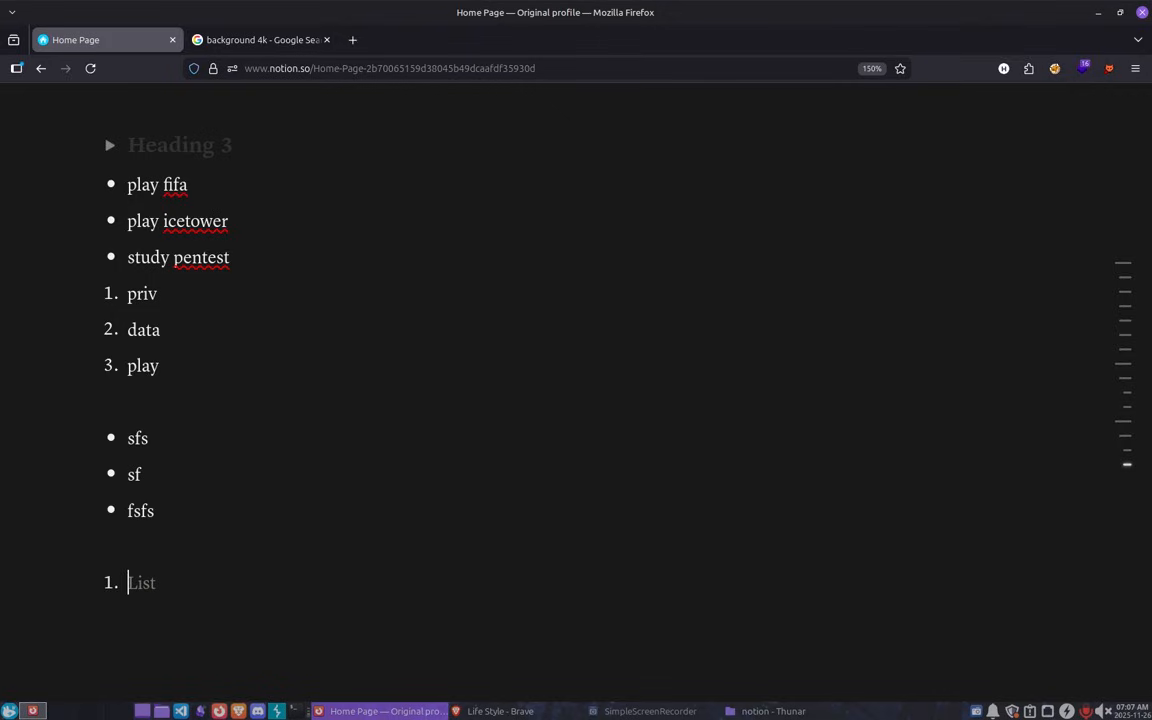
# Fill the new numbered list with the items "ssssss" and "sss", and end the list.
pyautogui.write('sssss')
pyautogui.write('s')
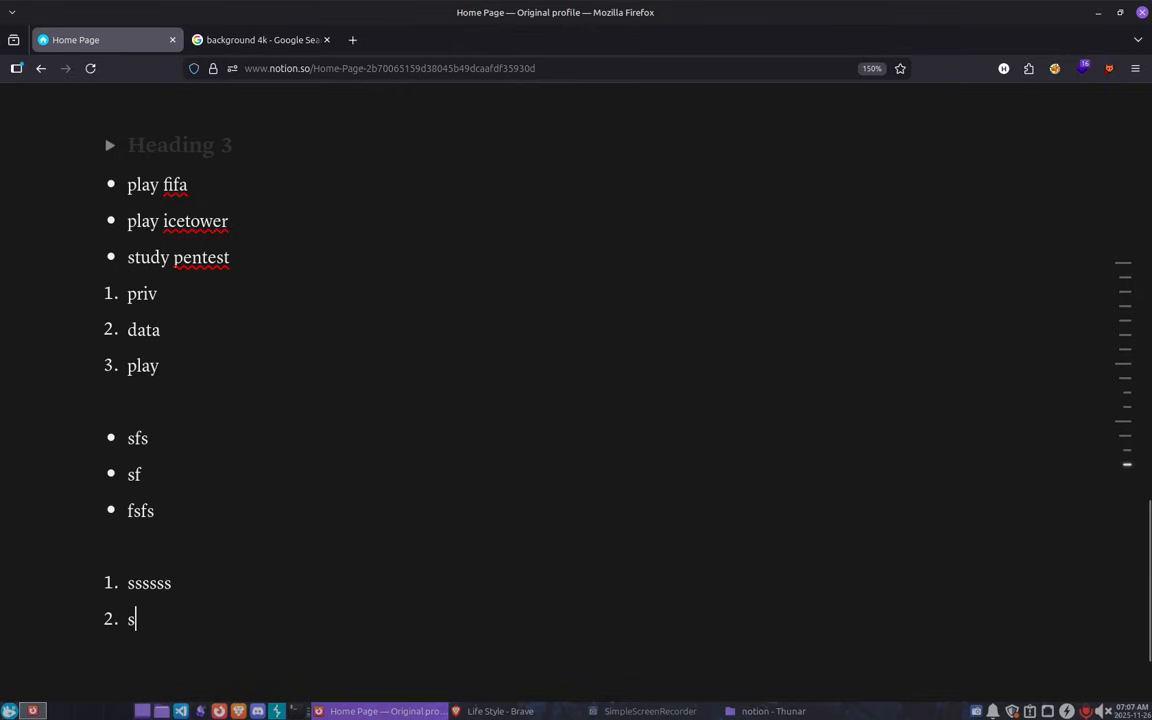
pyautogui.press('Return')
pyautogui.press('Return')
pyautogui.press('BackSpace')
pyautogui.write('ss')
pyautogui.press('Return')
pyautogui.press('Return')
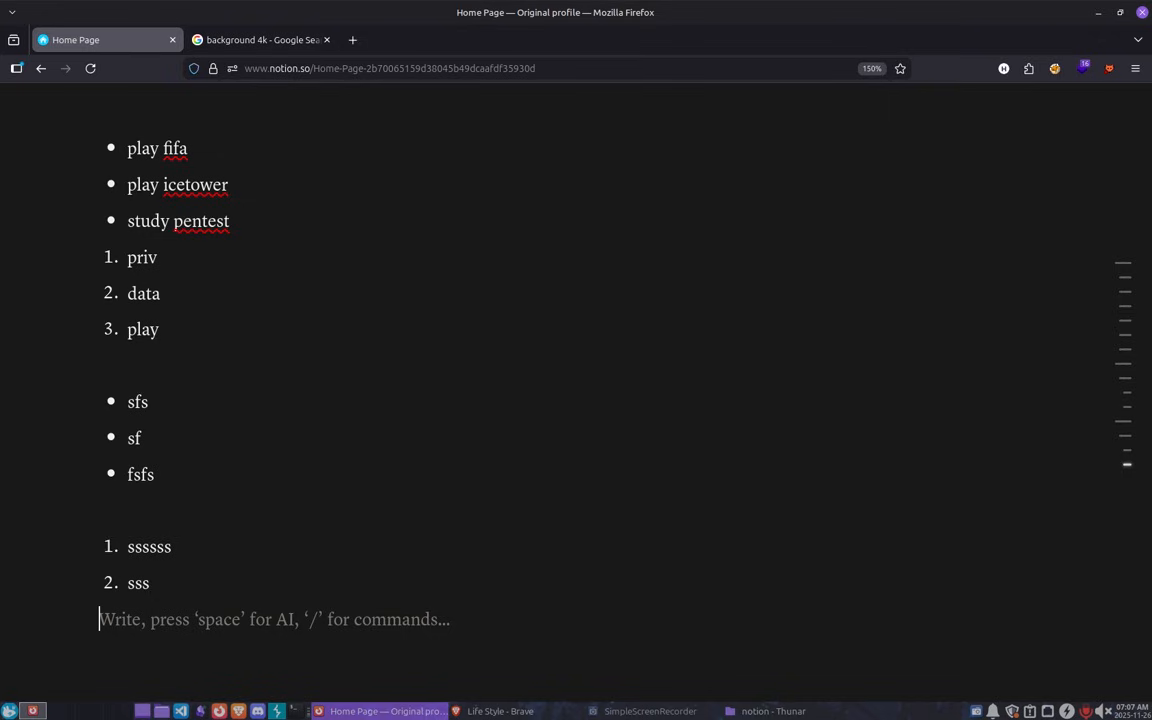
# Insert a To-do list block below the second numbered list from the block command list.
pyautogui.write('/')
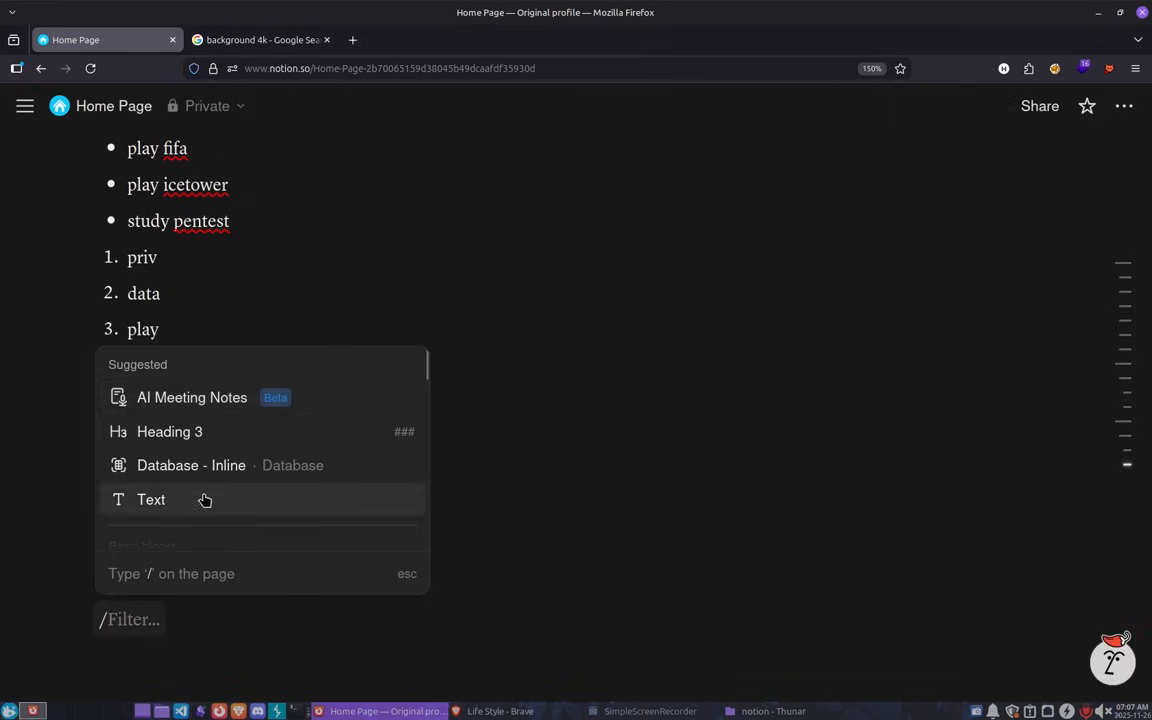
pyautogui.scroll(-3, 206, 499)
pyautogui.scroll(-3, 206, 500)
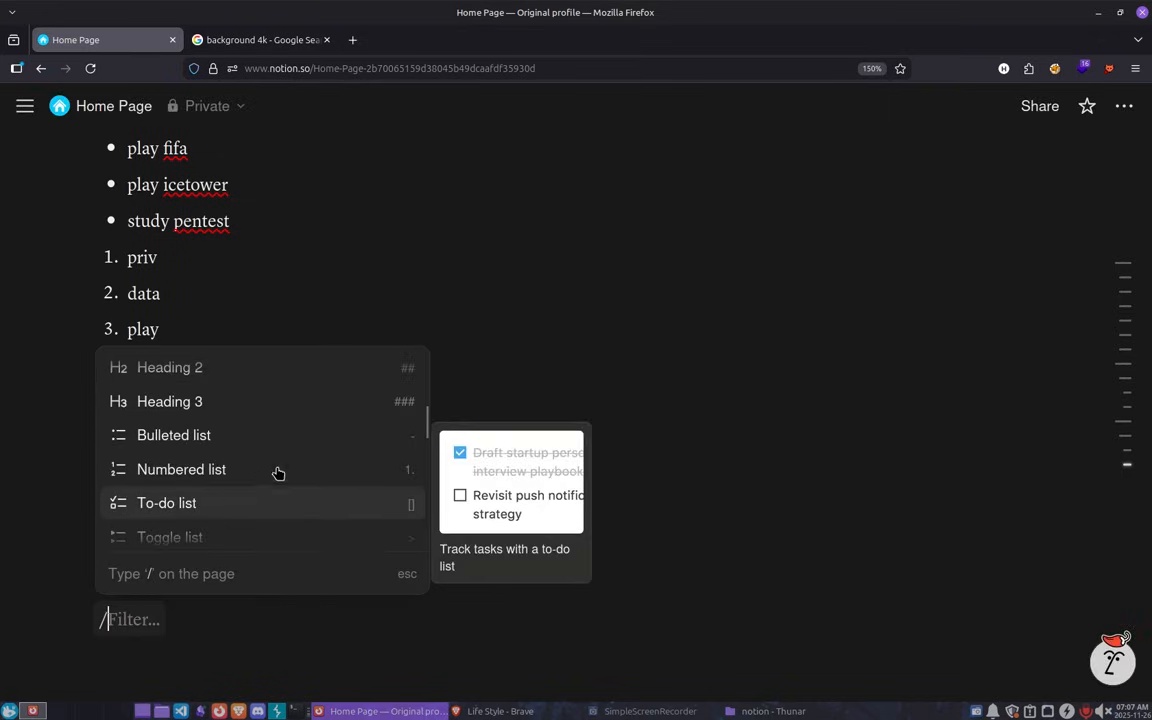
pyautogui.click(225, 503)
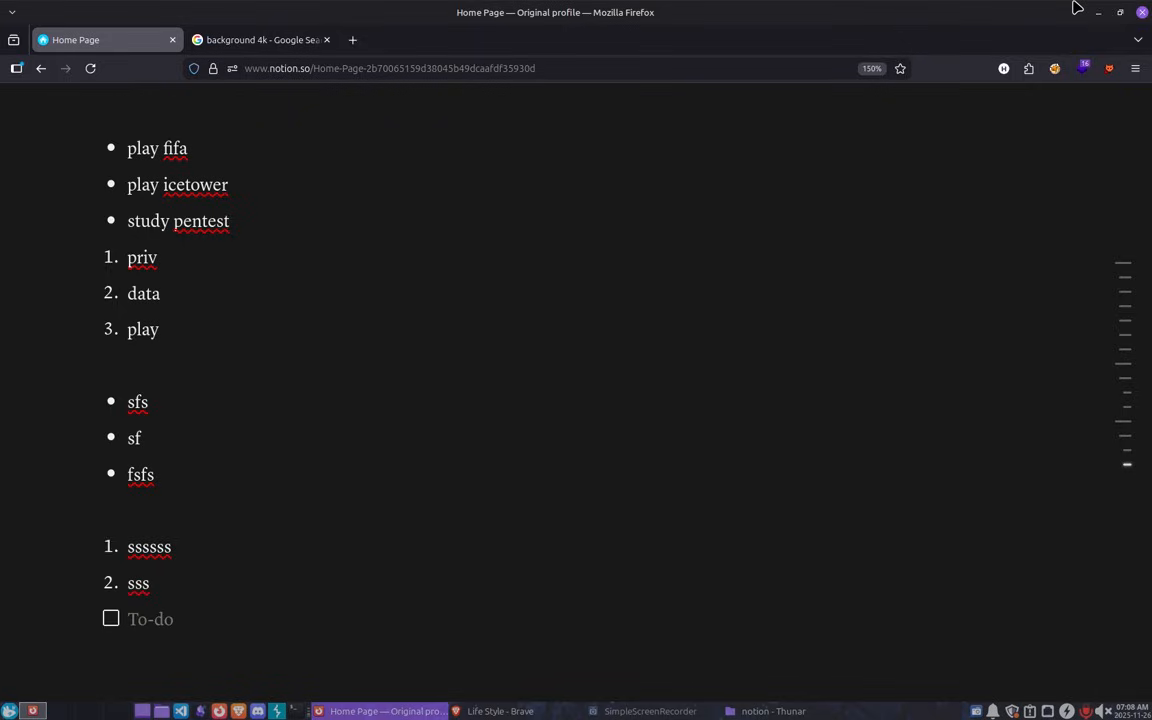
# Add the to-do items "idor" and "dsa".
pyautogui.write('ido')
pyautogui.press('Return')
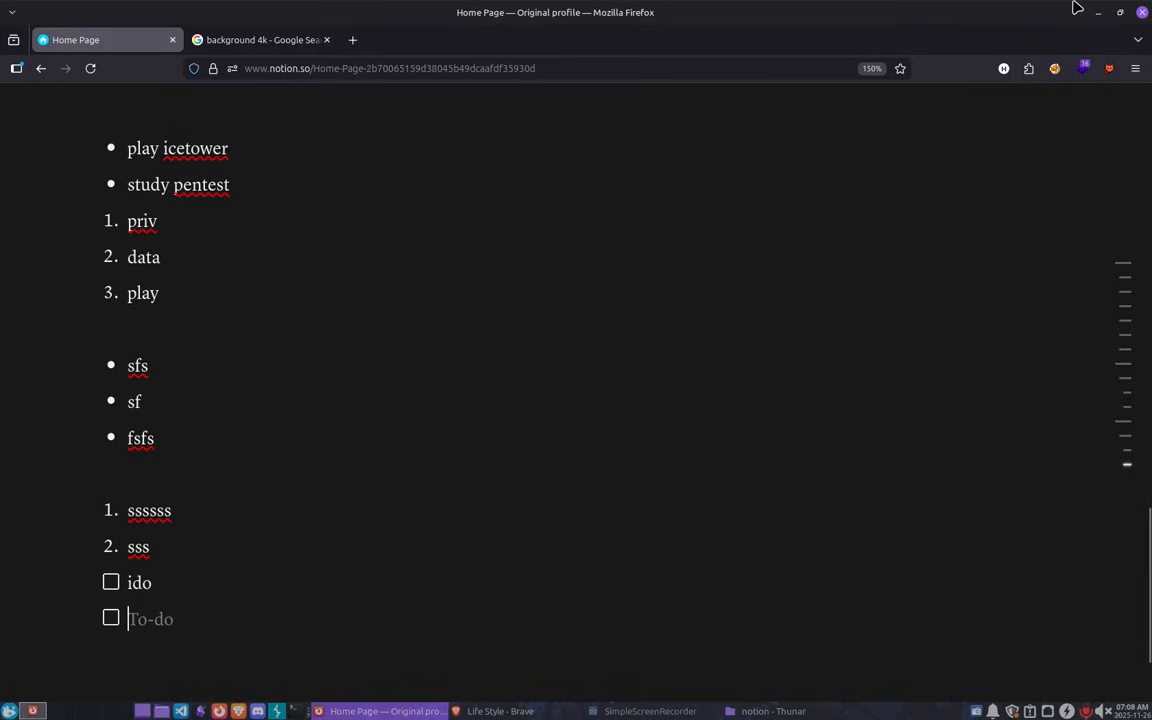
pyautogui.press('BackSpace')
pyautogui.press('BackSpace')
pyautogui.write('or')
pyautogui.press('Return')
pyautogui.write('dsa')
pyautogui.press('Return')
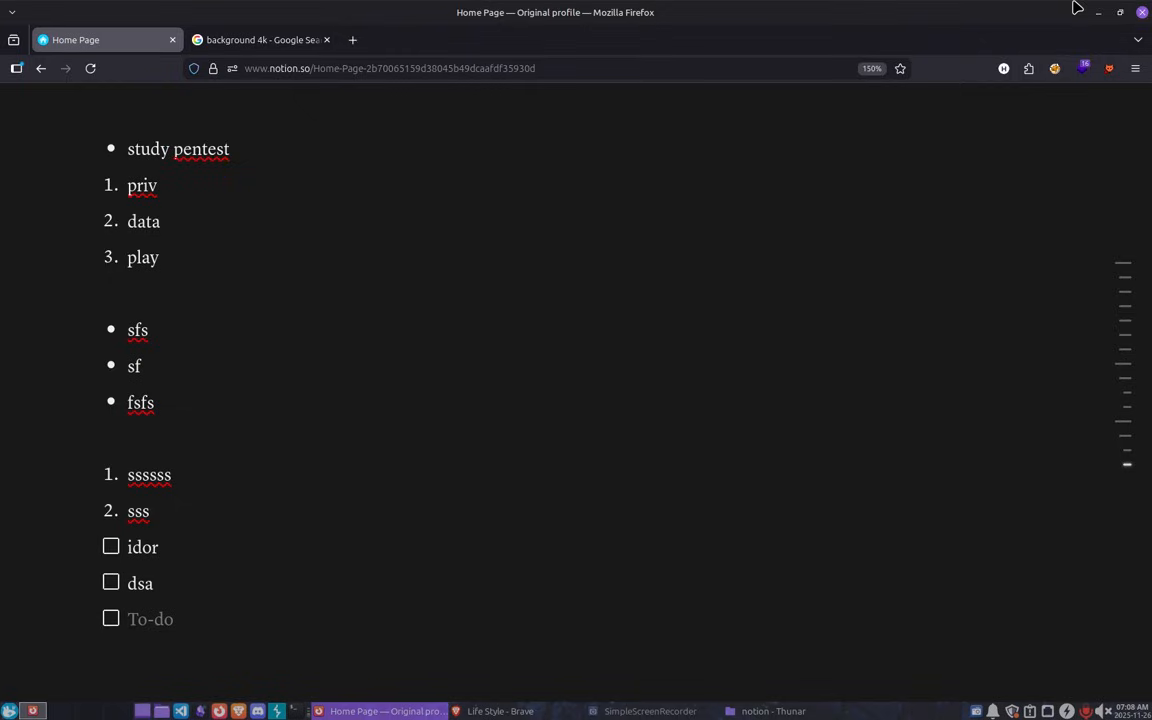
# Add the to-do items "php" and "node.js" below "dsa".
pyautogui.write('php')
pyautogui.press('Return')
pyautogui.write('node.sj')
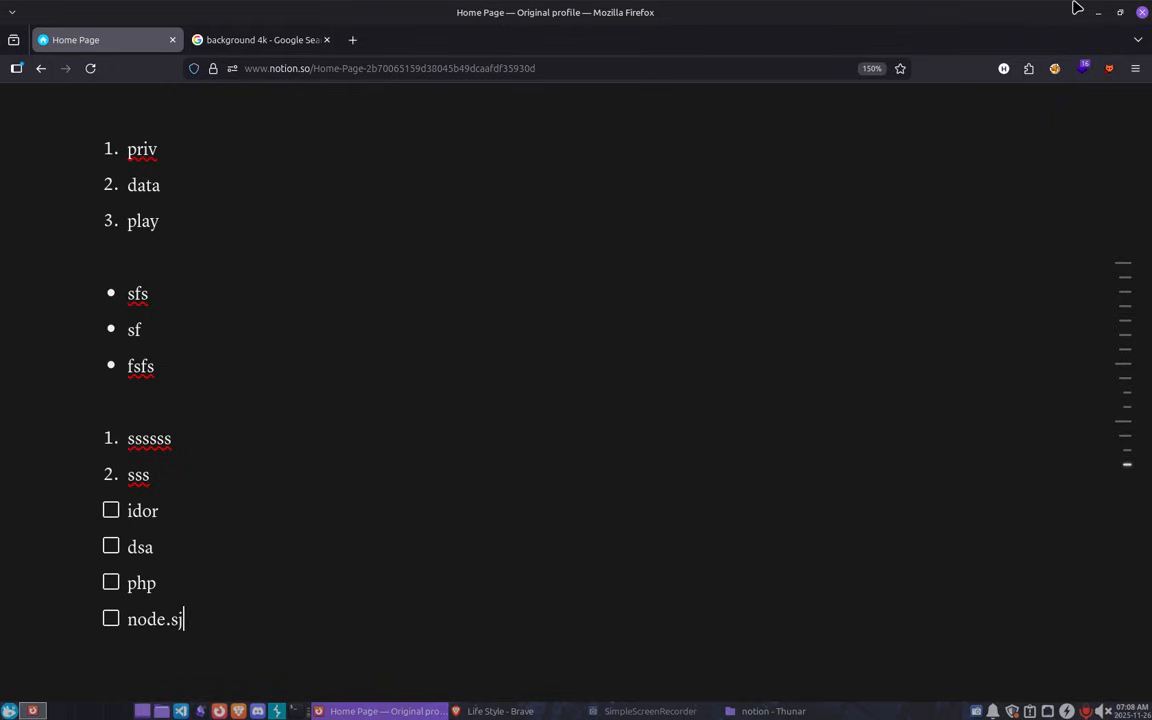
pyautogui.press('BackSpace')
pyautogui.write('js')
pyautogui.press('Return')
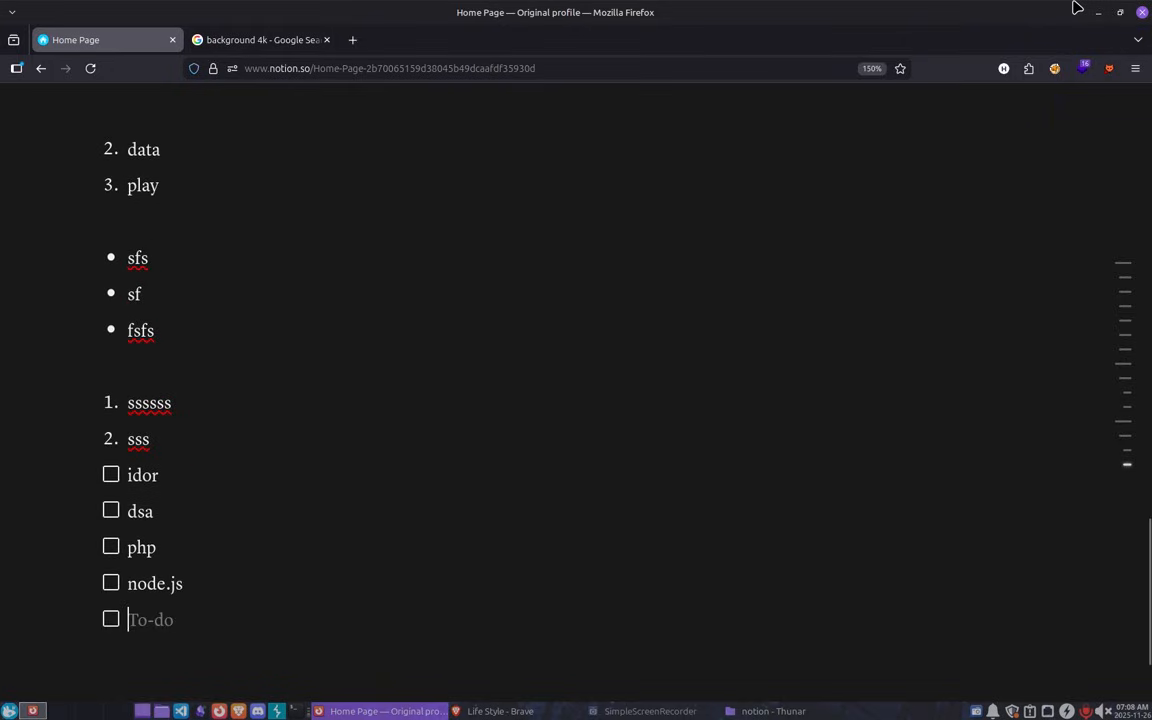
# Add the to-do item ".net", and end the to-do list with an empty line below it.
pyautogui.write('.nte')
pyautogui.press('BackSpace')
pyautogui.press('BackSpace')
pyautogui.write('et')
pyautogui.press('Return')
pyautogui.press('BackSpace')
pyautogui.press('BackSpace')
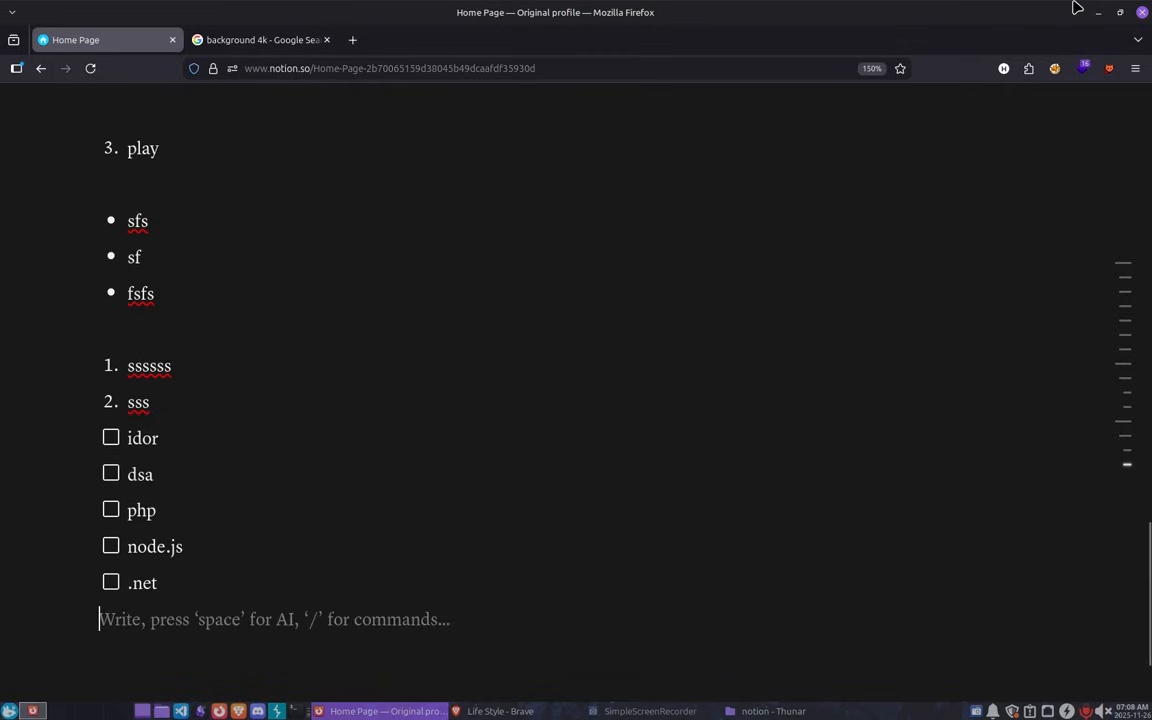
pyautogui.press('Return')
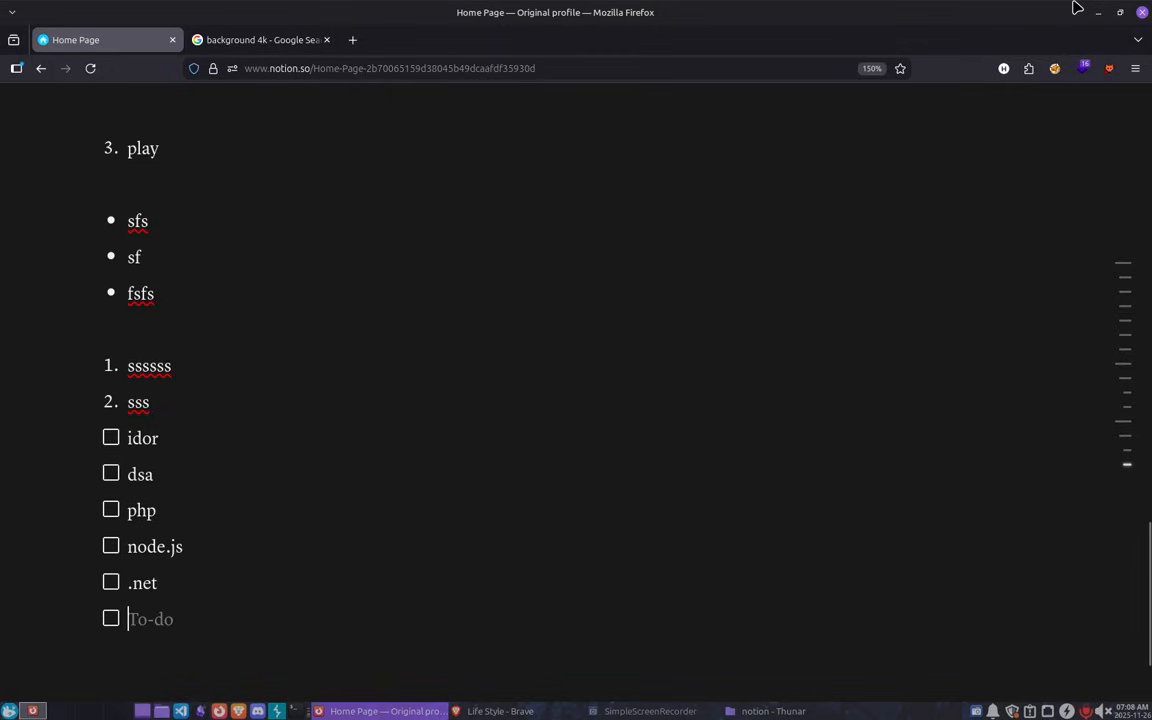
pyautogui.press('BackSpace')
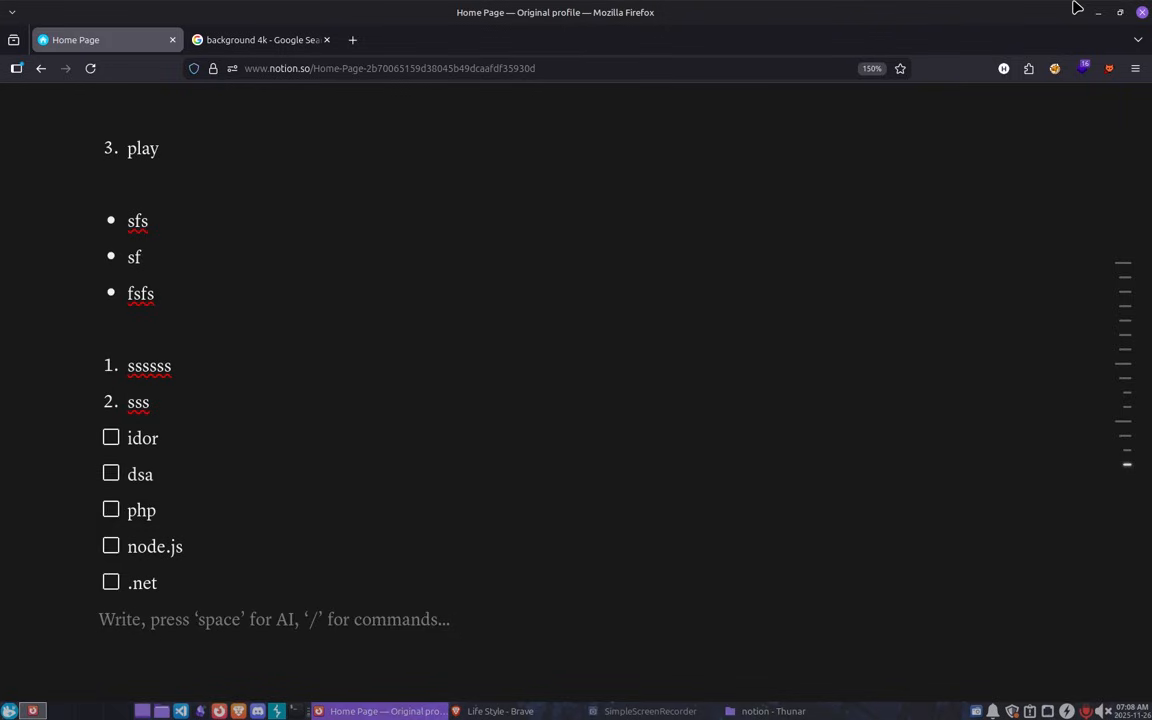
pyautogui.press('Return')
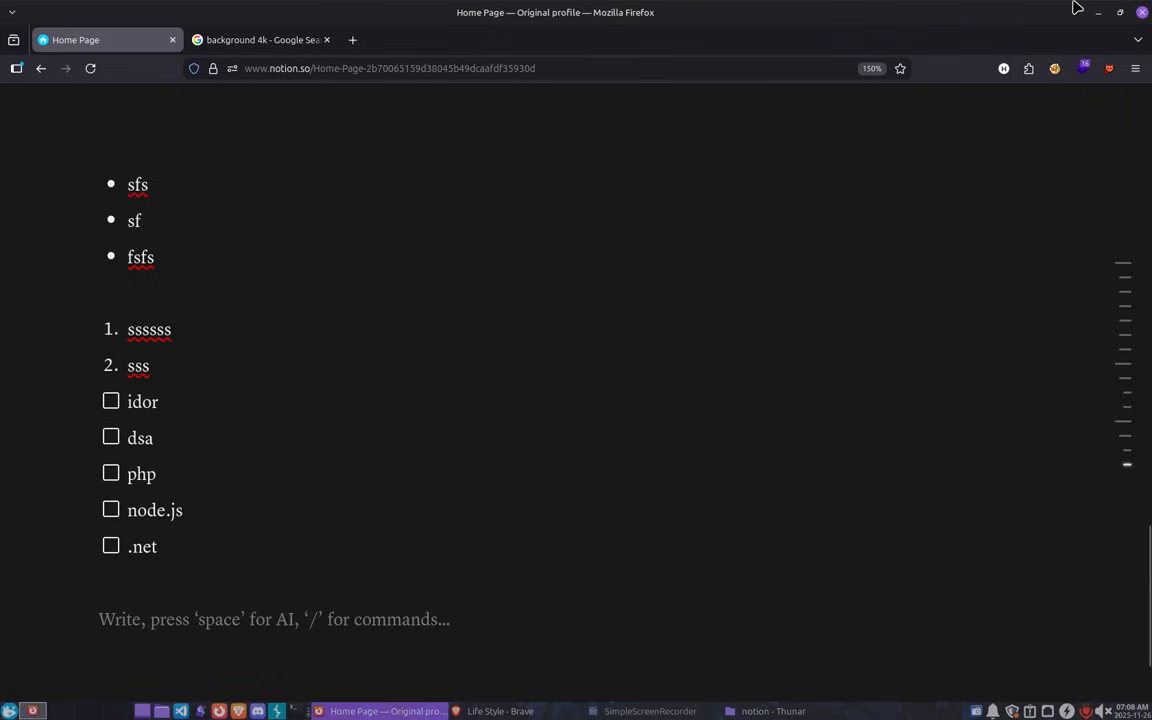
# Insert another To-do list block below the empty line by filtering the block commands with "tod".
pyautogui.write('/')
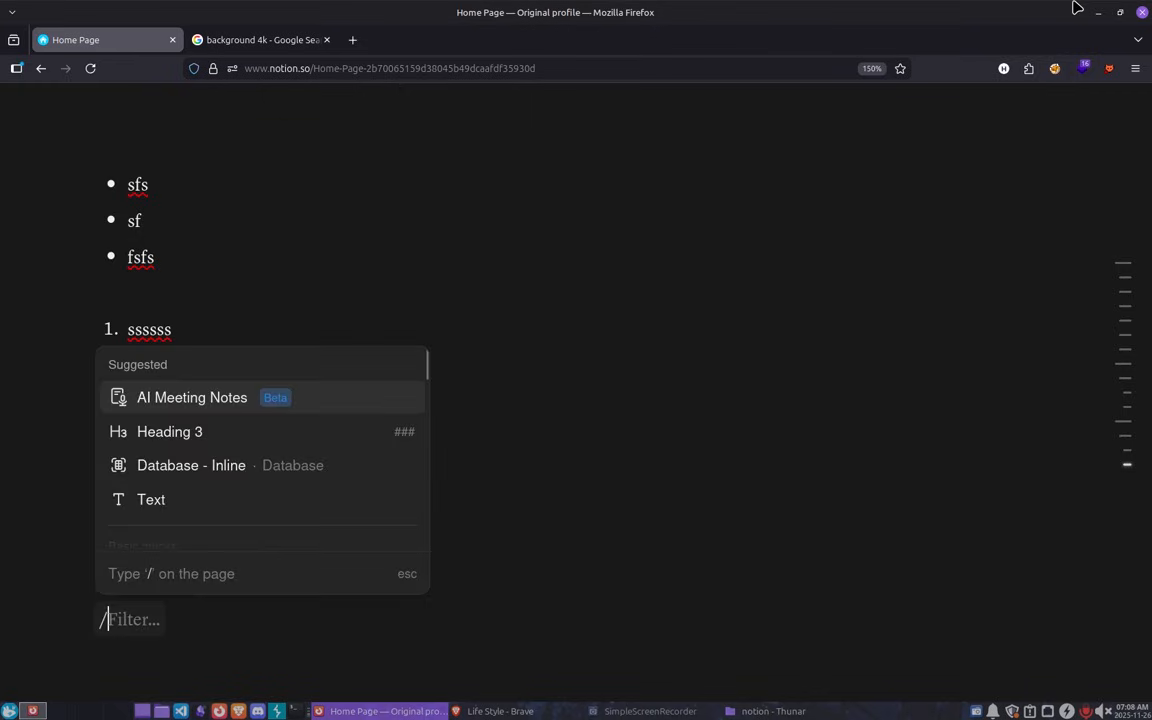
pyautogui.write('ch')
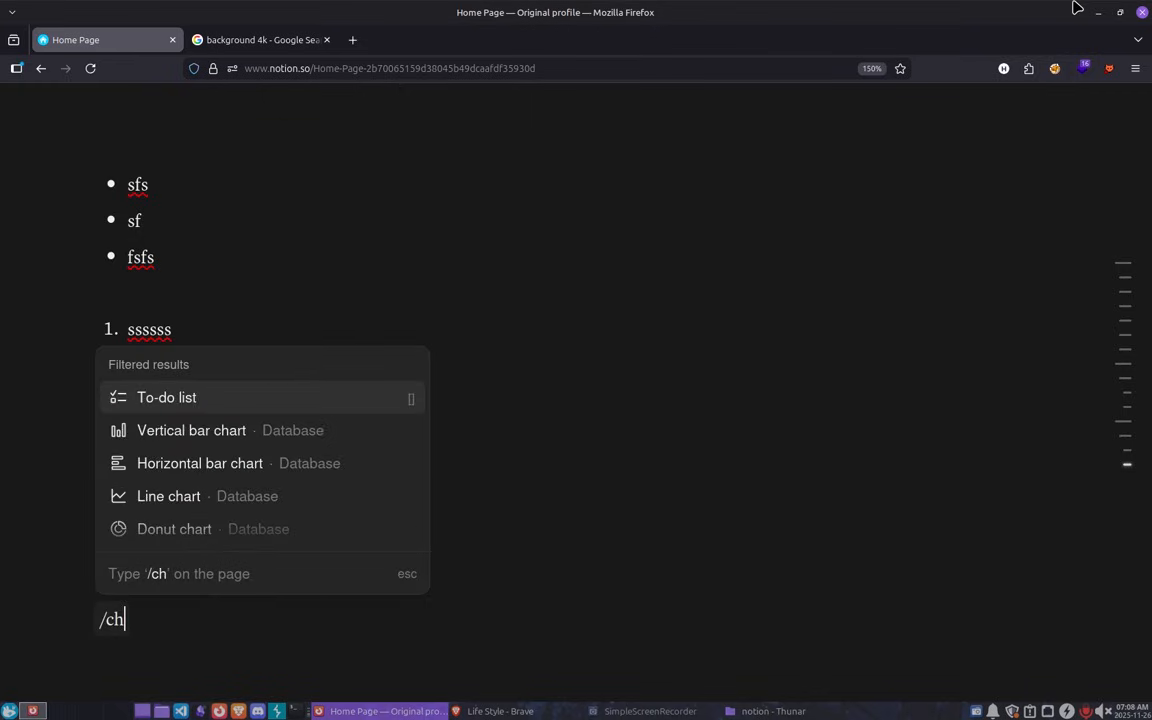
pyautogui.press('BackSpace')
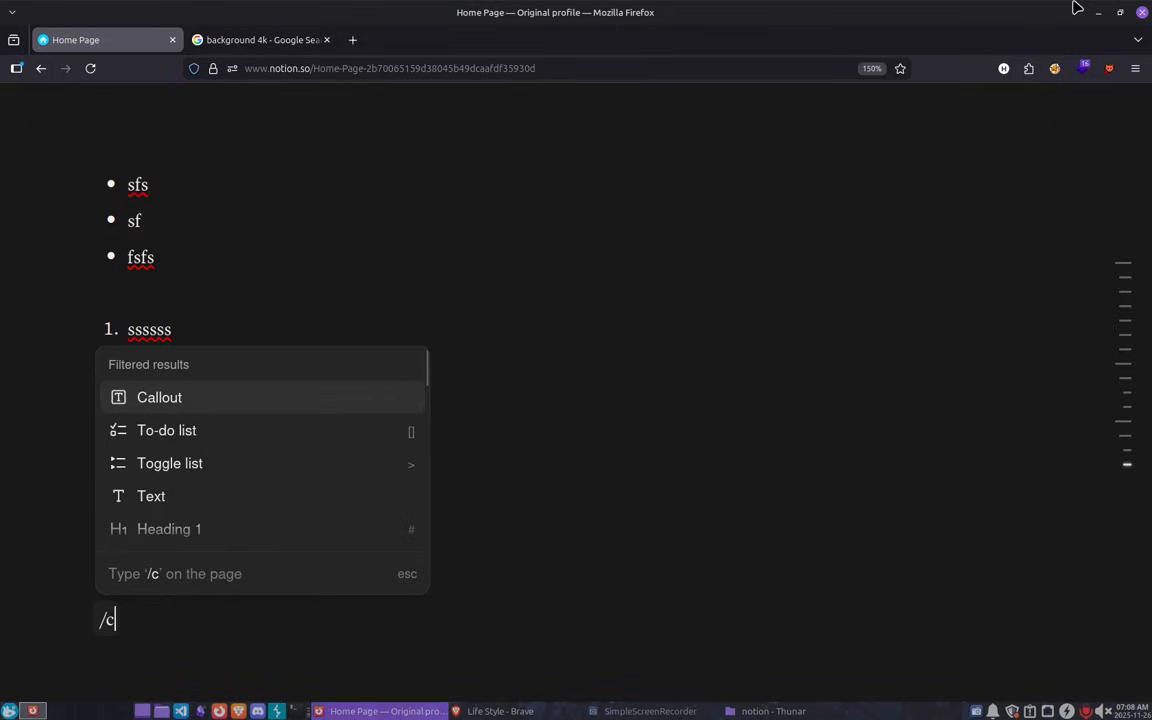
pyautogui.press('BackSpace')
pyautogui.write('tod')
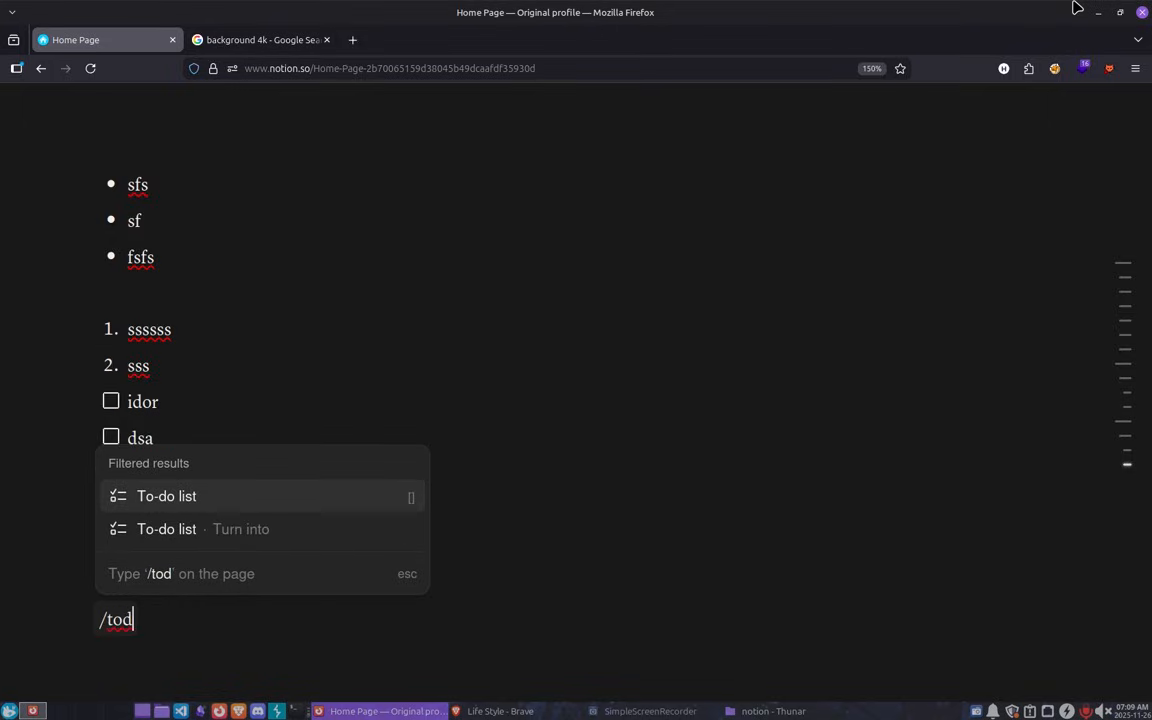
pyautogui.press('BackSpace')
pyautogui.press('BackSpace')
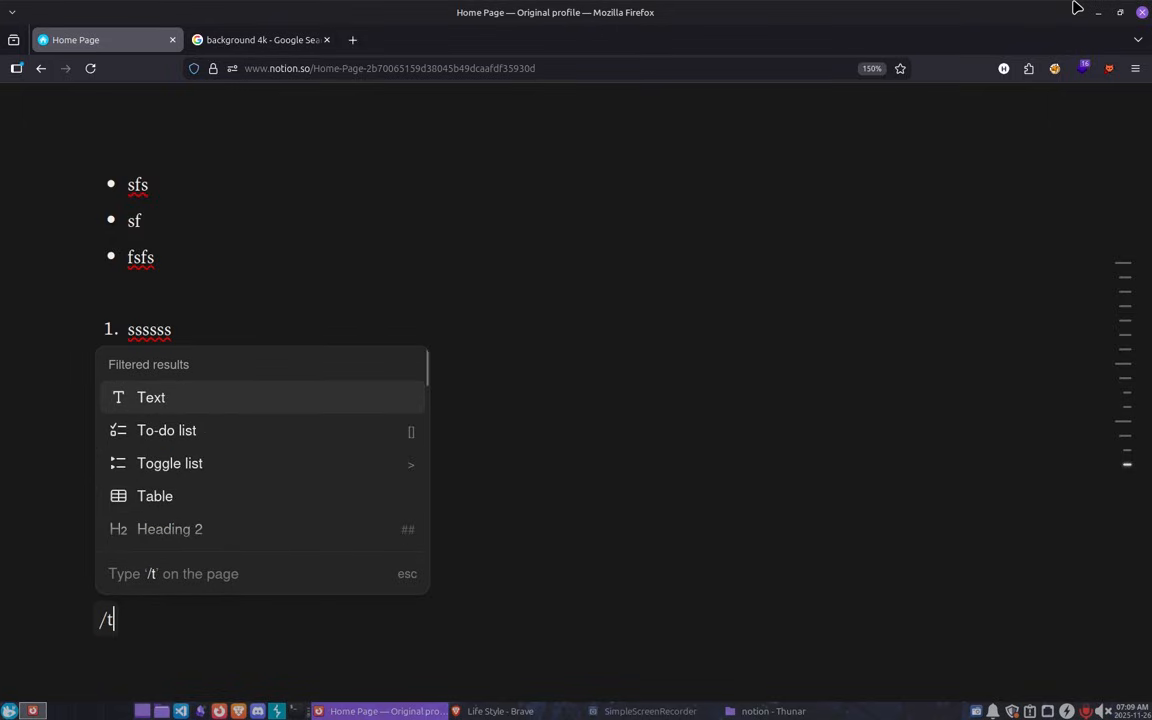
pyautogui.press('BackSpace')
pyautogui.write('tod')
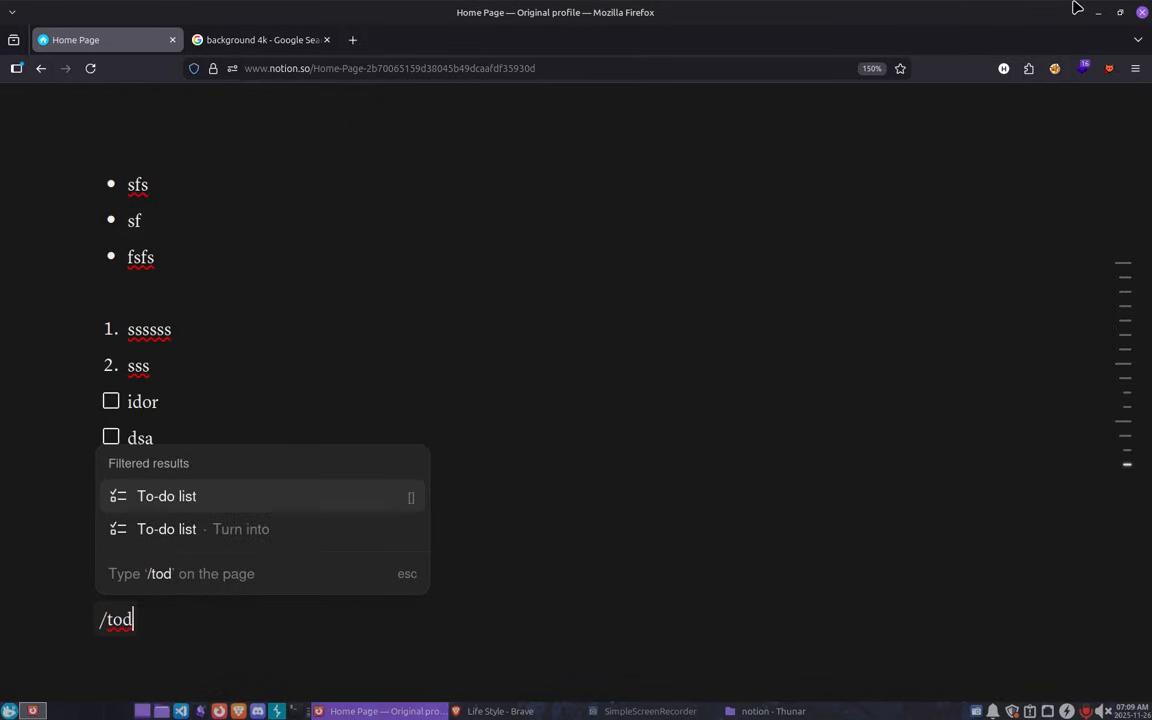
pyautogui.press('Return')
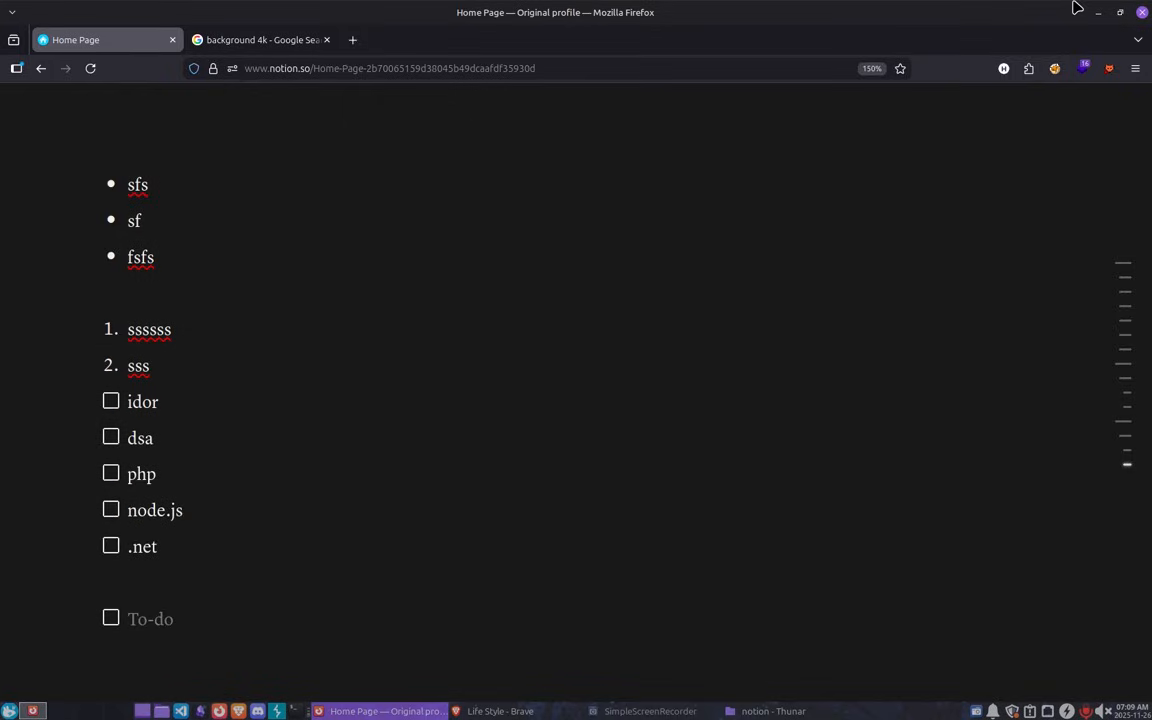
# Turn the empty to-do back into plain text and try the "- []" shorthand on that line.
pyautogui.press('BackSpace')
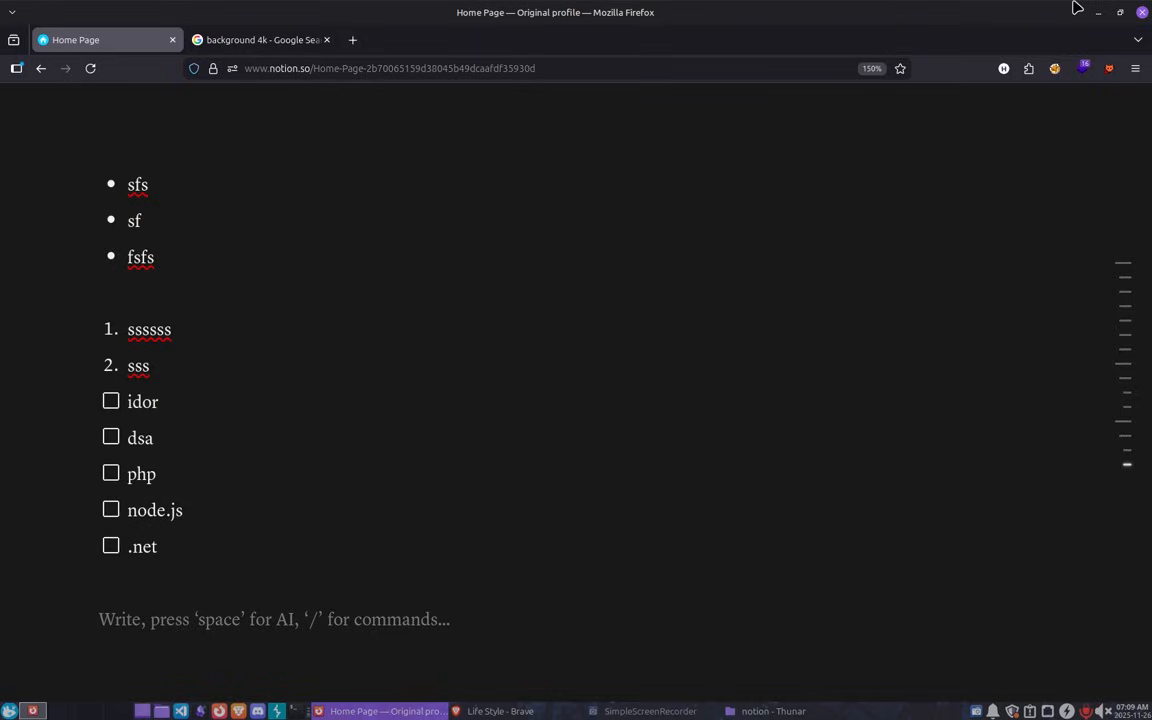
pyautogui.write('-')
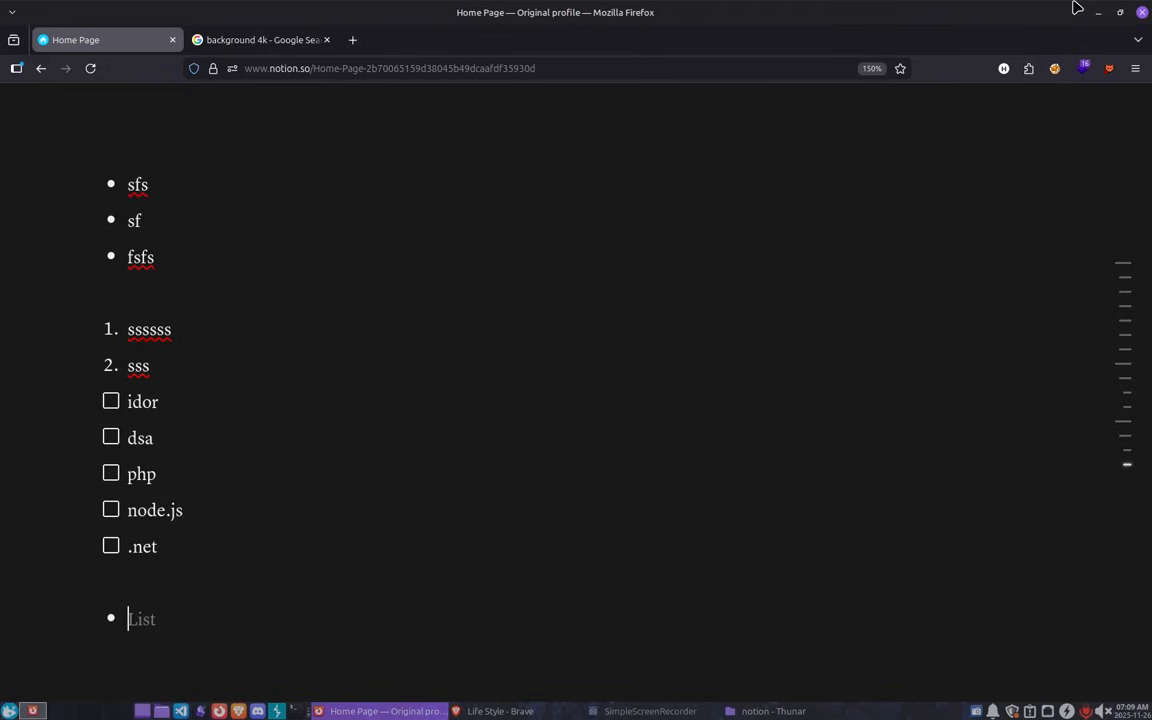
pyautogui.write(' []')
pyautogui.press('Left')
pyautogui.press('Right')
pyautogui.press('Left')
pyautogui.press('BackSpace')
pyautogui.press('Right')
pyautogui.press('BackSpace')
pyautogui.press('BackSpace')
pyautogui.press('BackSpace')
# Start a to-do list with the "- []" shorthand and add the items "d", "dd", "d" and "d".
pyautogui.write('-')
pyautogui.write(' [')
pyautogui.write(']')
pyautogui.write(' d')
pyautogui.press('Return')
pyautogui.write('dd')
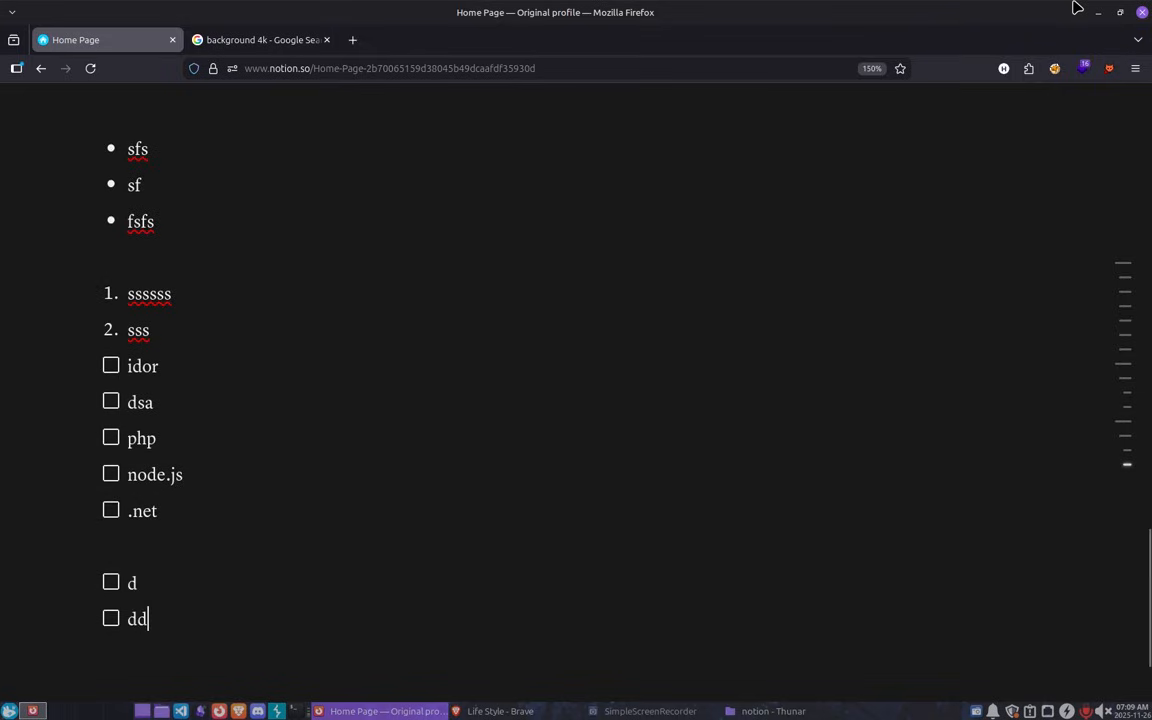
pyautogui.press('Return')
pyautogui.write('d')
pyautogui.press('Return')
pyautogui.write('d')
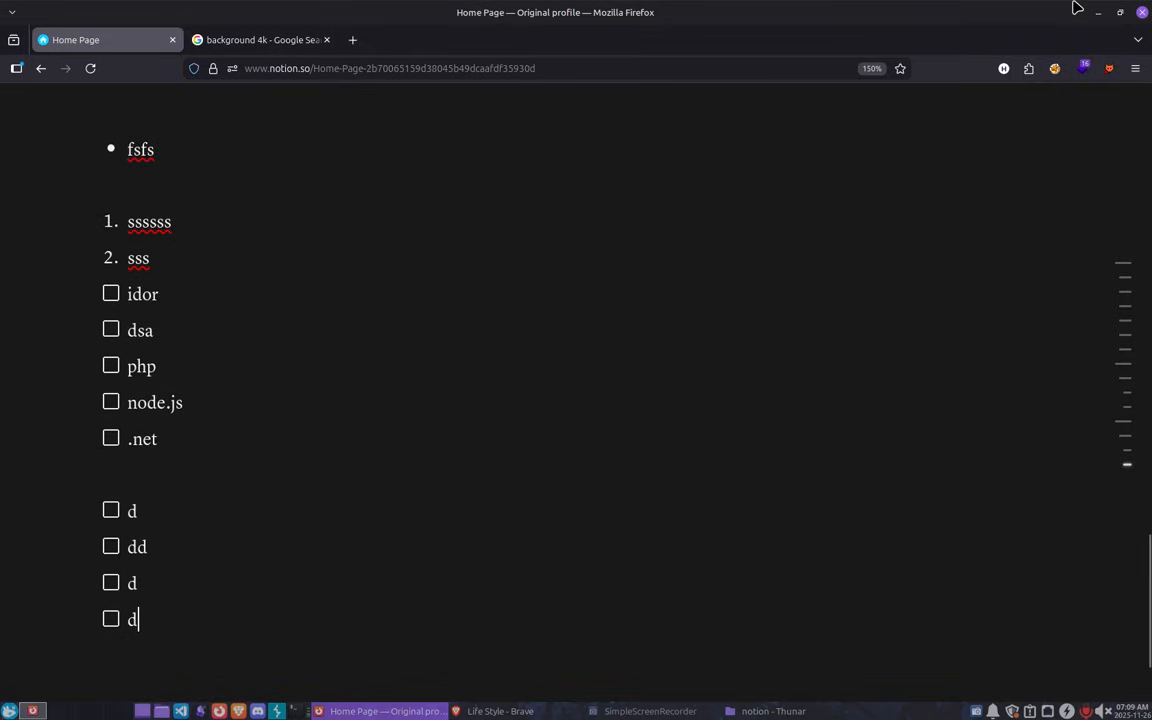
# End the to-do list and insert a Toggle list block below it titled "ddddd".
pyautogui.press('Return')
pyautogui.press('BackSpace')
pyautogui.press('BackSpace')
pyautogui.press('Return')
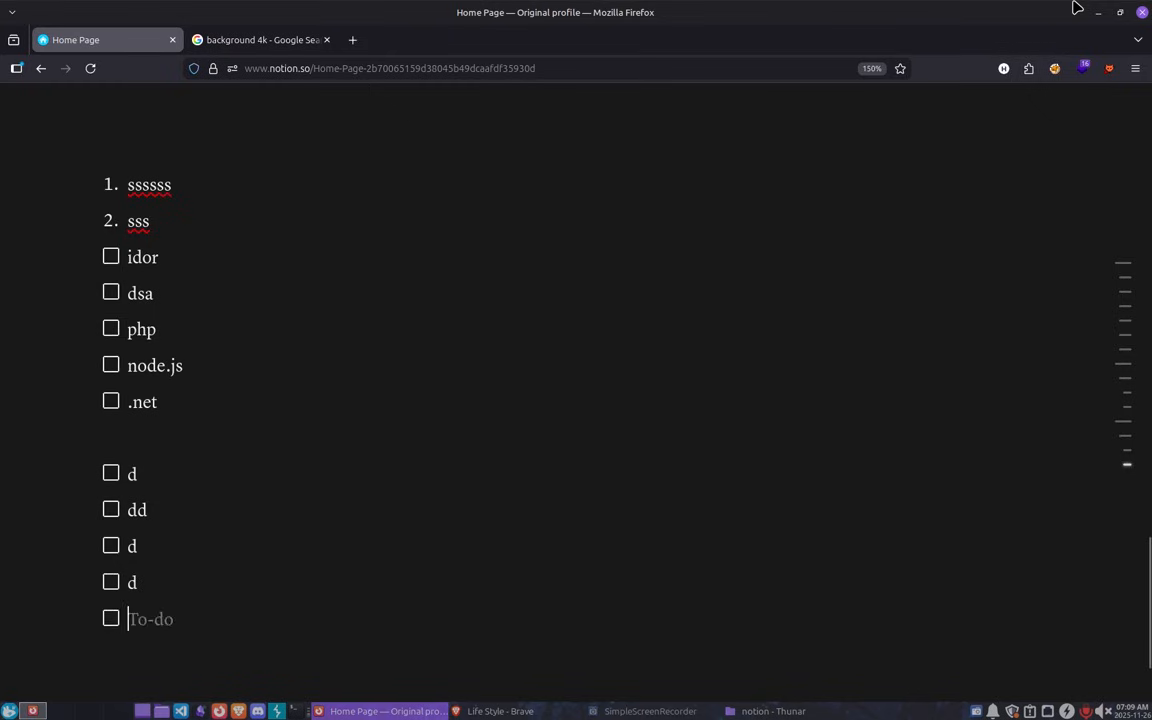
pyautogui.press('BackSpace')
pyautogui.write('/')
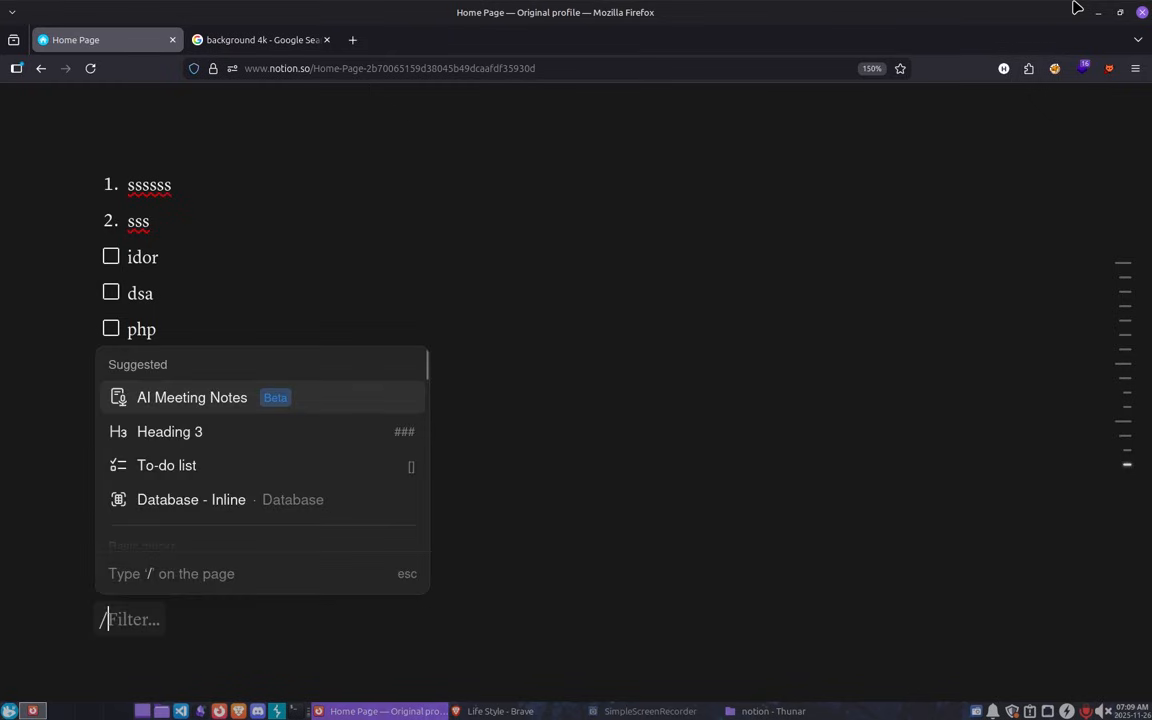
pyautogui.scroll(-5, 252, 470)
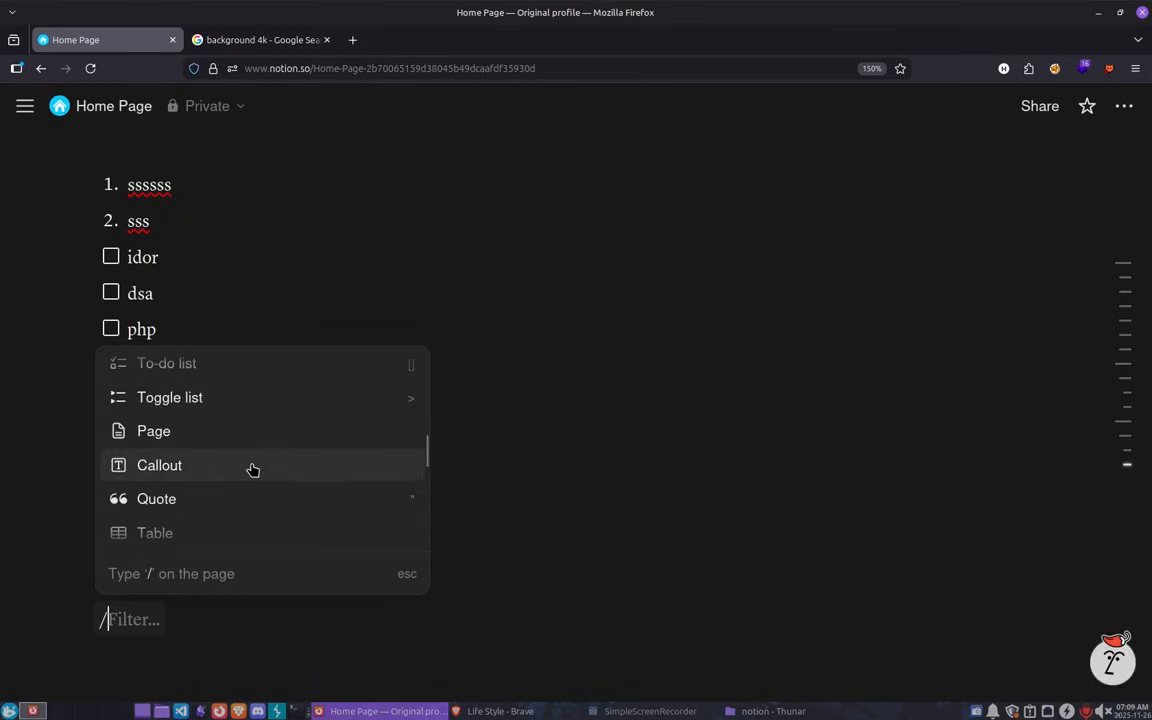
pyautogui.click(218, 400)
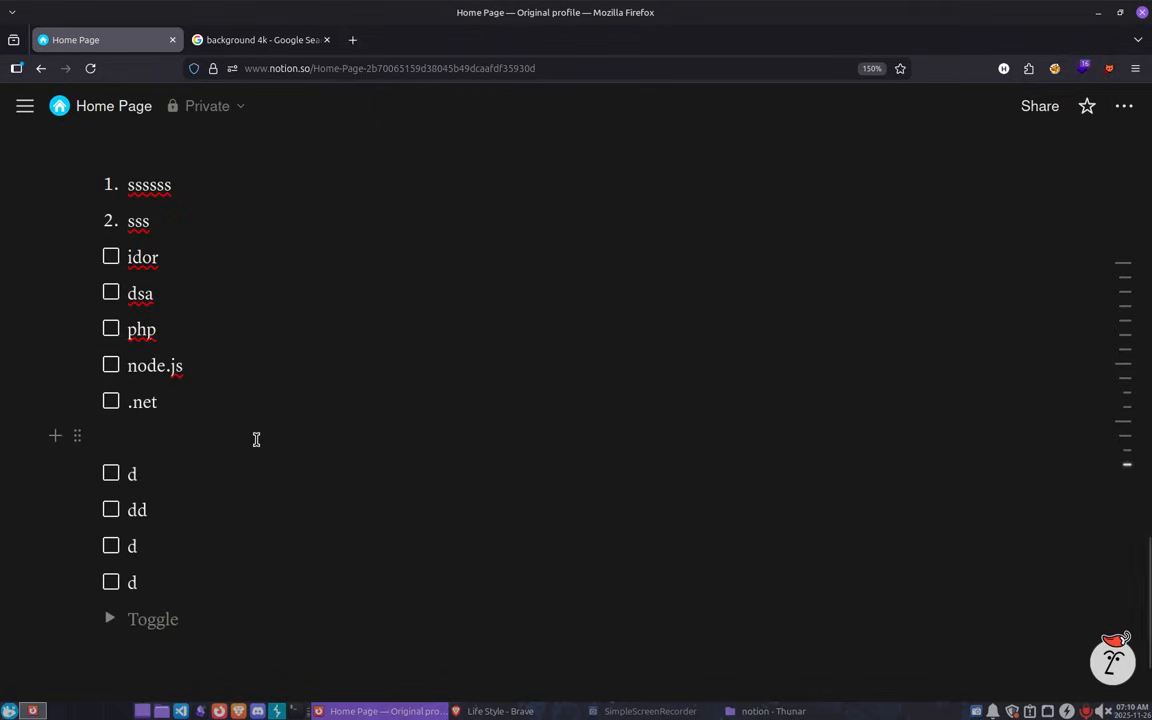
pyautogui.write('ddddd')
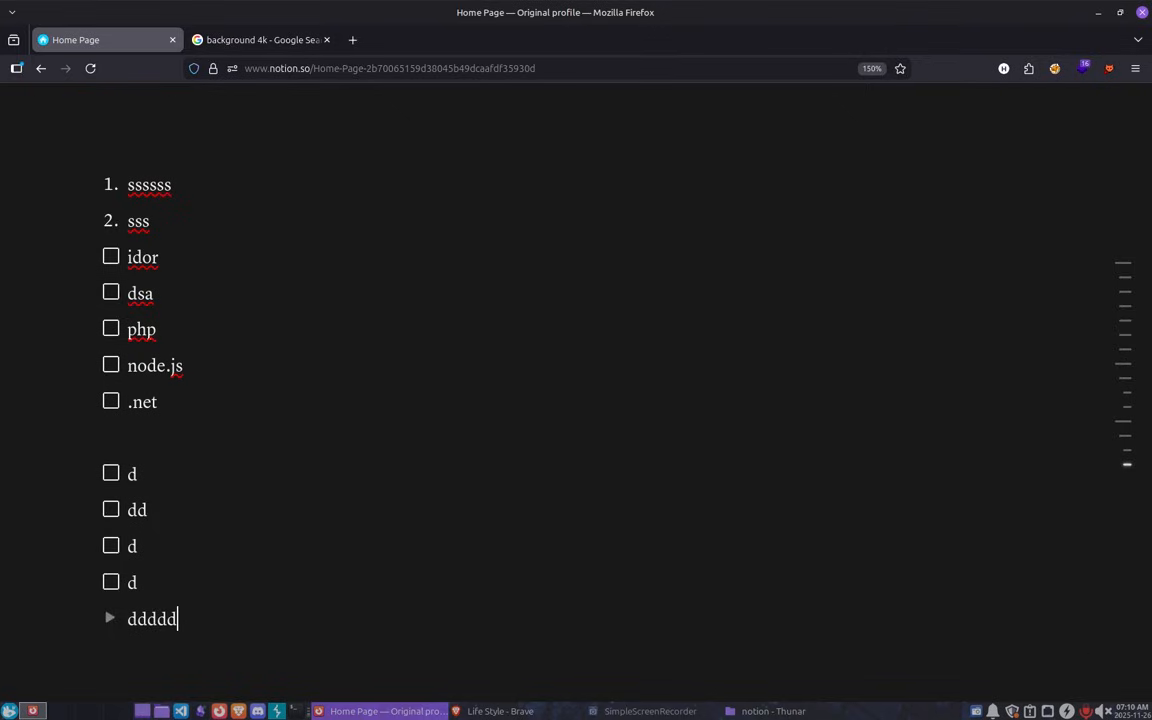
# Add the bulleted items "ddd", "dd" and "dd" inside the "ddddd" toggle, and collapse it.
pyautogui.click(109, 617)
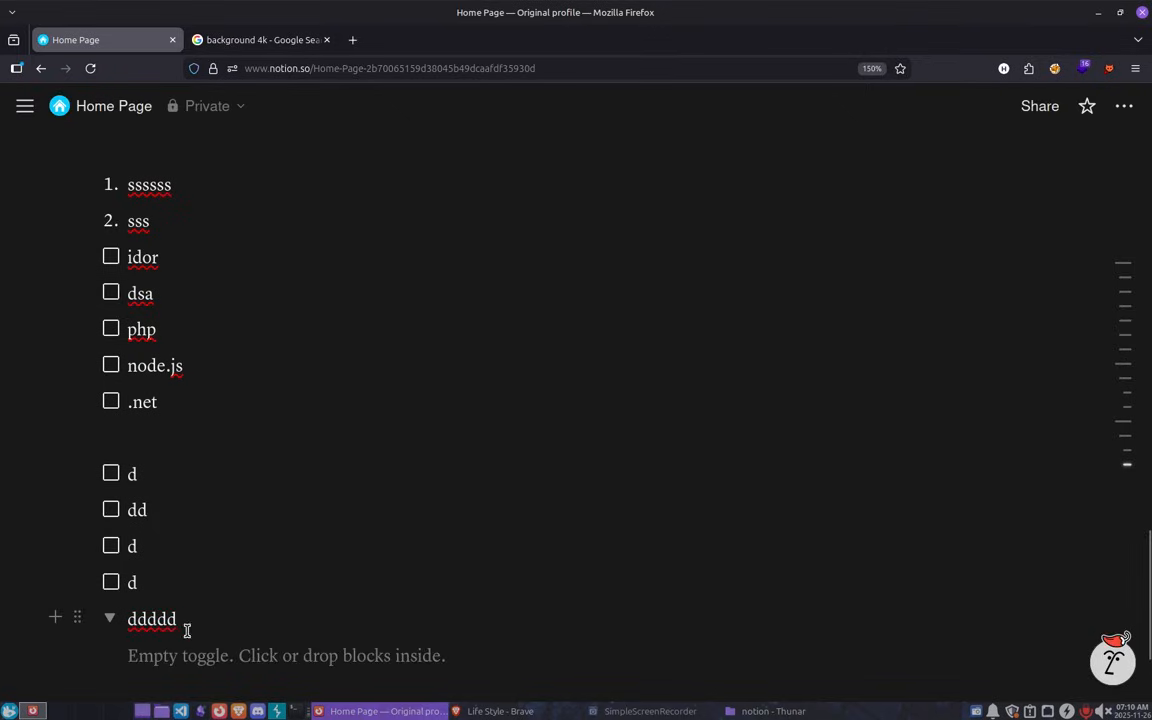
pyautogui.click(196, 657)
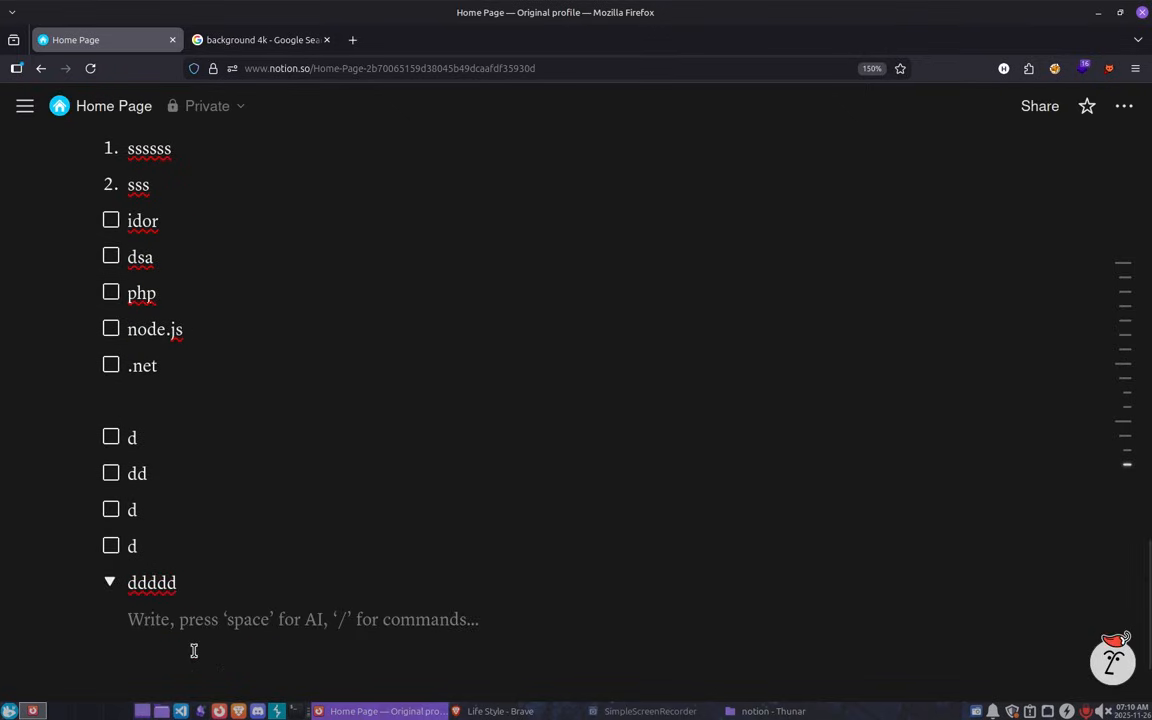
pyautogui.write('- ')
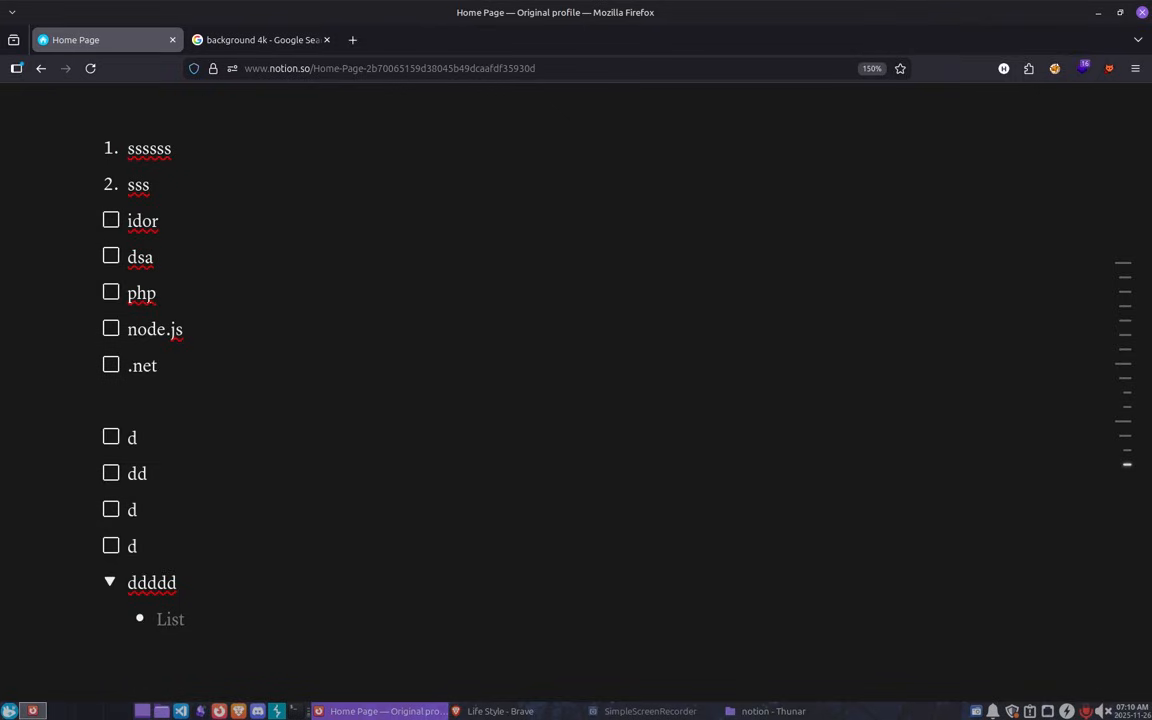
pyautogui.write('ddd')
pyautogui.press('Return')
pyautogui.write('dd')
pyautogui.press('Return')
pyautogui.write('dd')
pyautogui.press('Return')
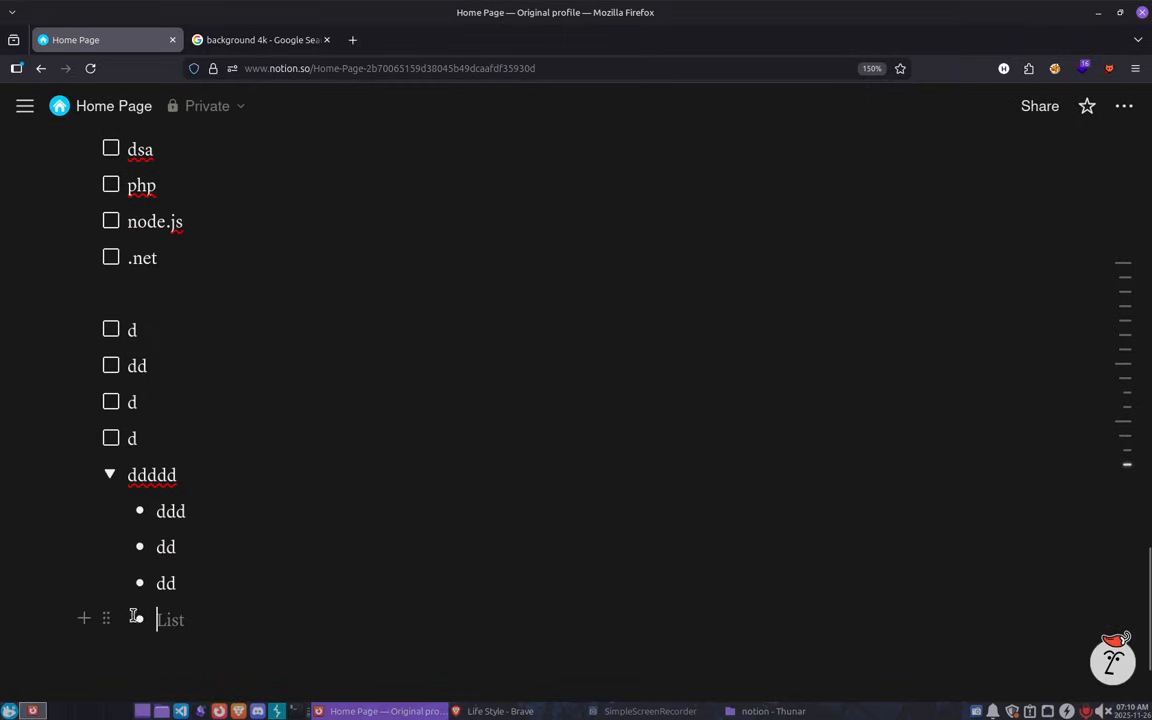
pyautogui.press('BackSpace')
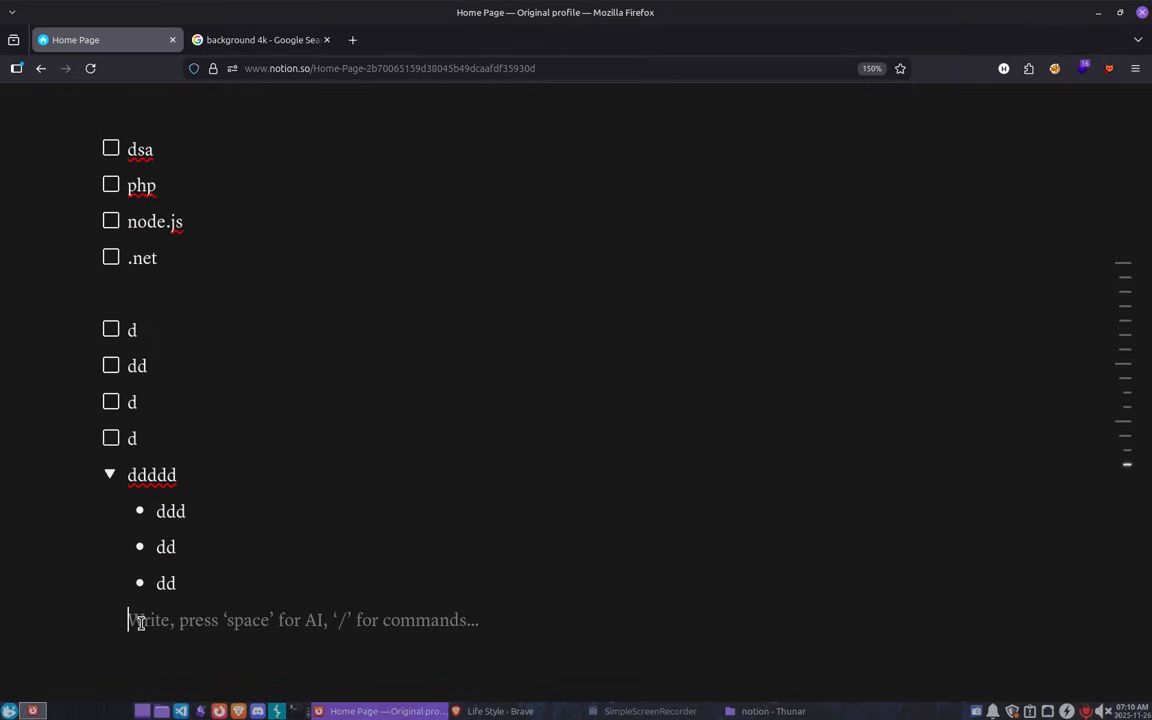
pyautogui.press('BackSpace')
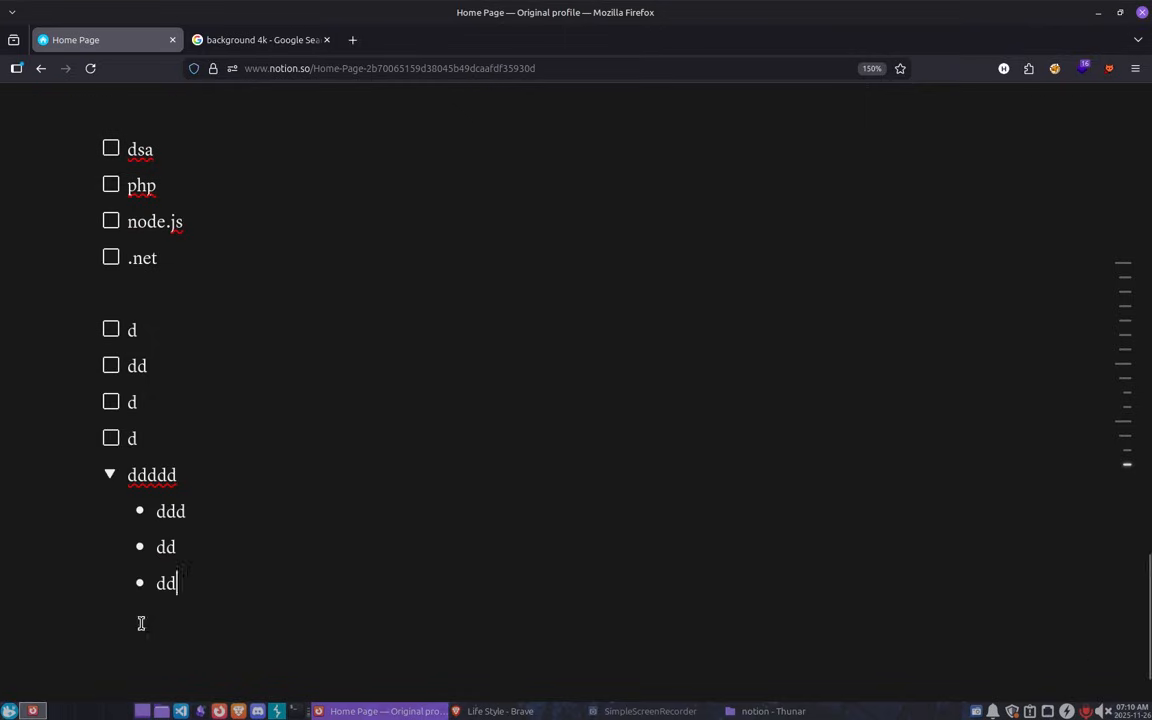
pyautogui.click(111, 475)
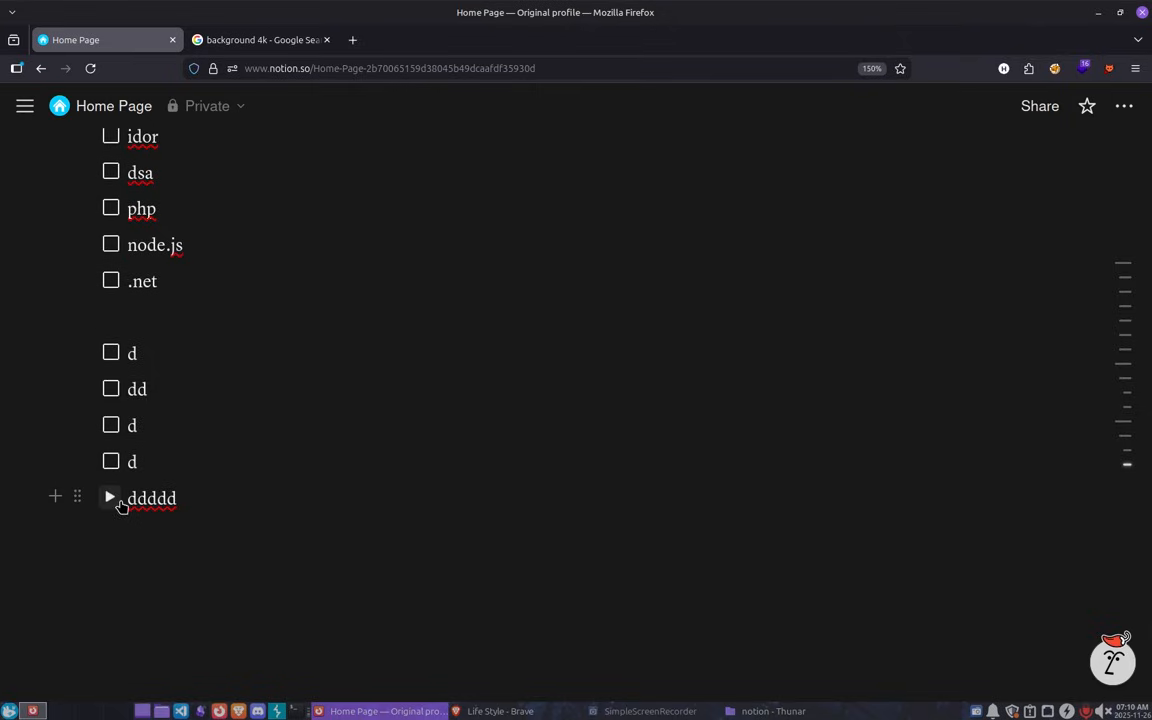
# Insert a Callout block below the "ddddd" toggle by filtering the block commands with "callo".
pyautogui.click(190, 545)
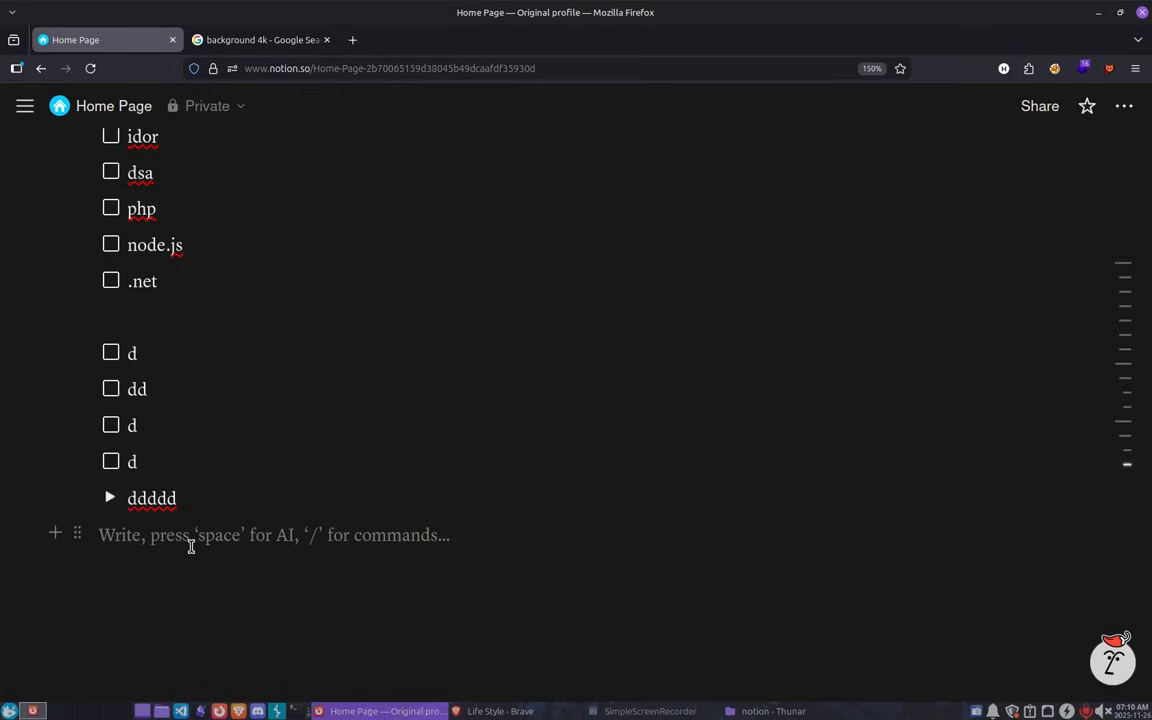
pyautogui.press('space')
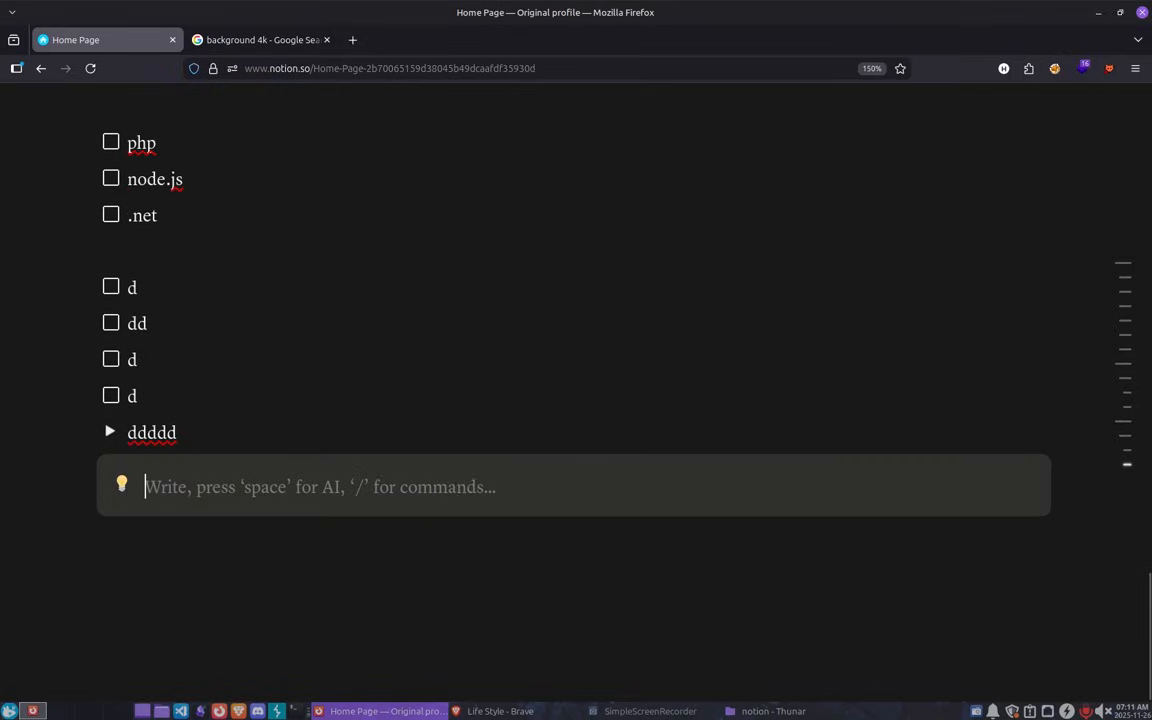
pyautogui.press('Escape')
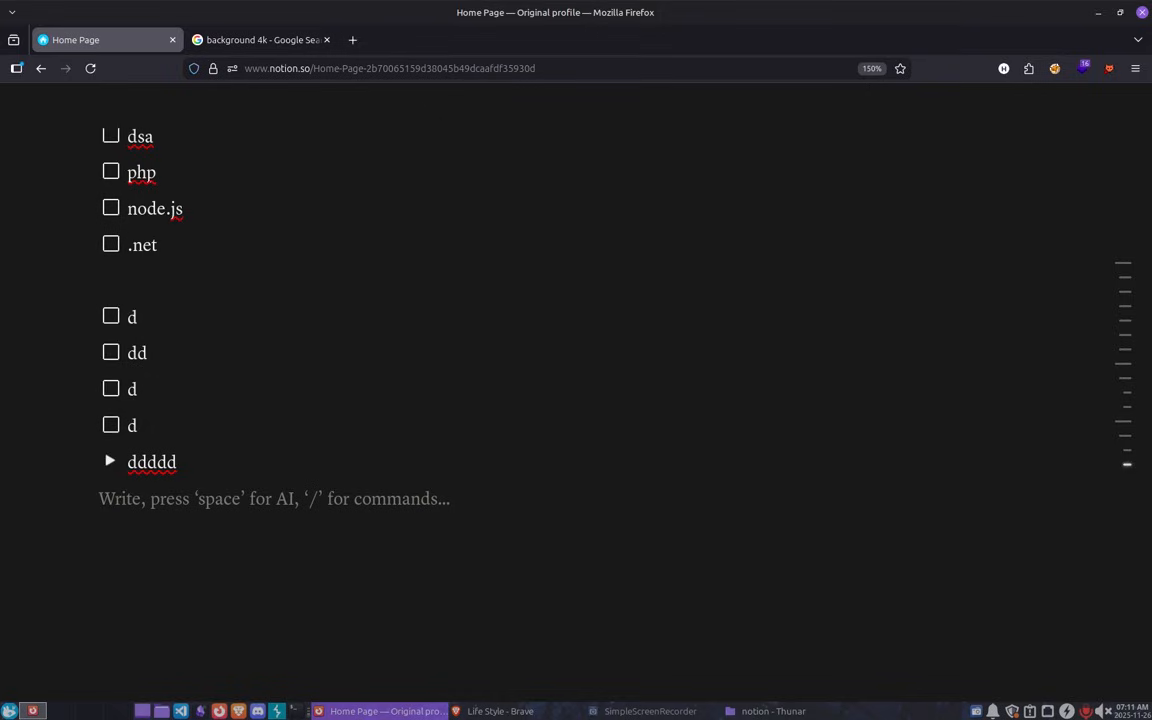
pyautogui.write('/ca')
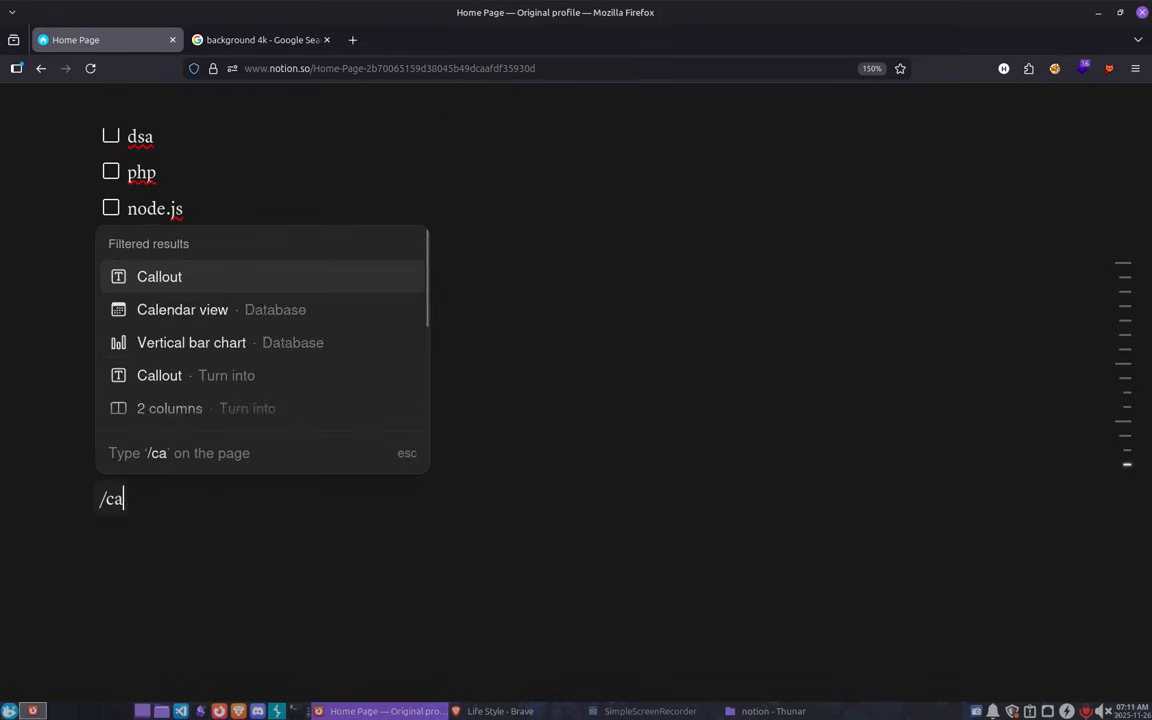
pyautogui.write('llo')
pyautogui.press('Return')
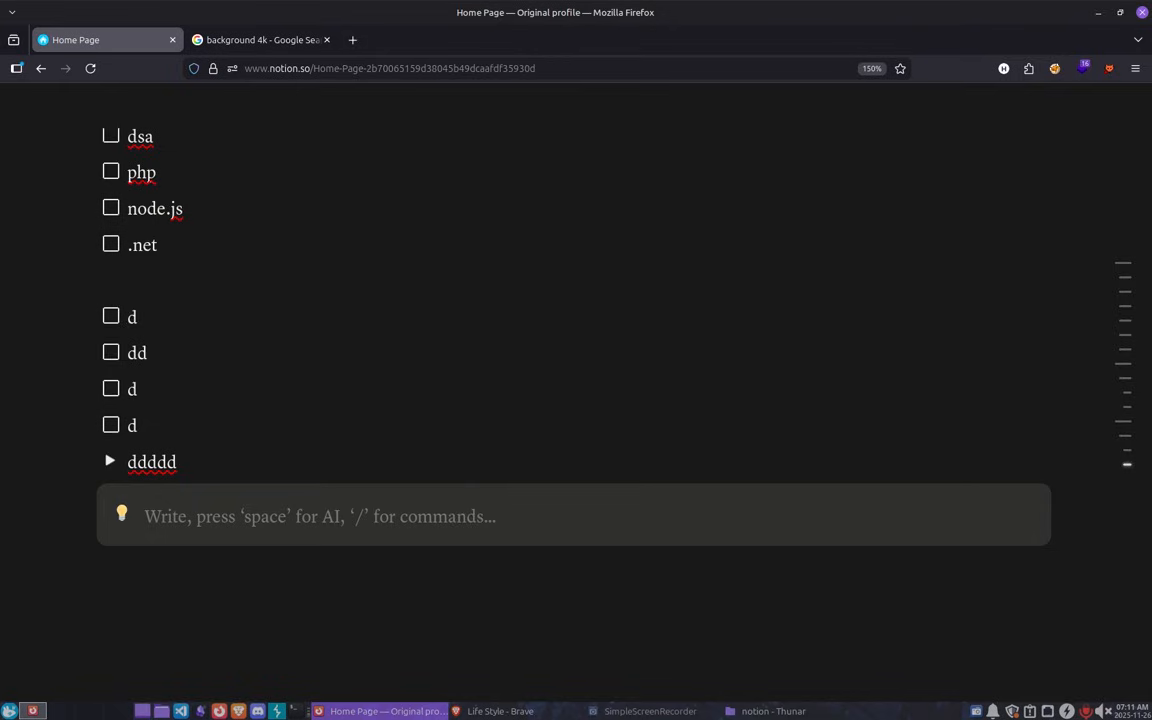
# Insert a second Callout block below the first one by filtering the block commands with "callout".
pyautogui.press('Return')
pyautogui.write('/')
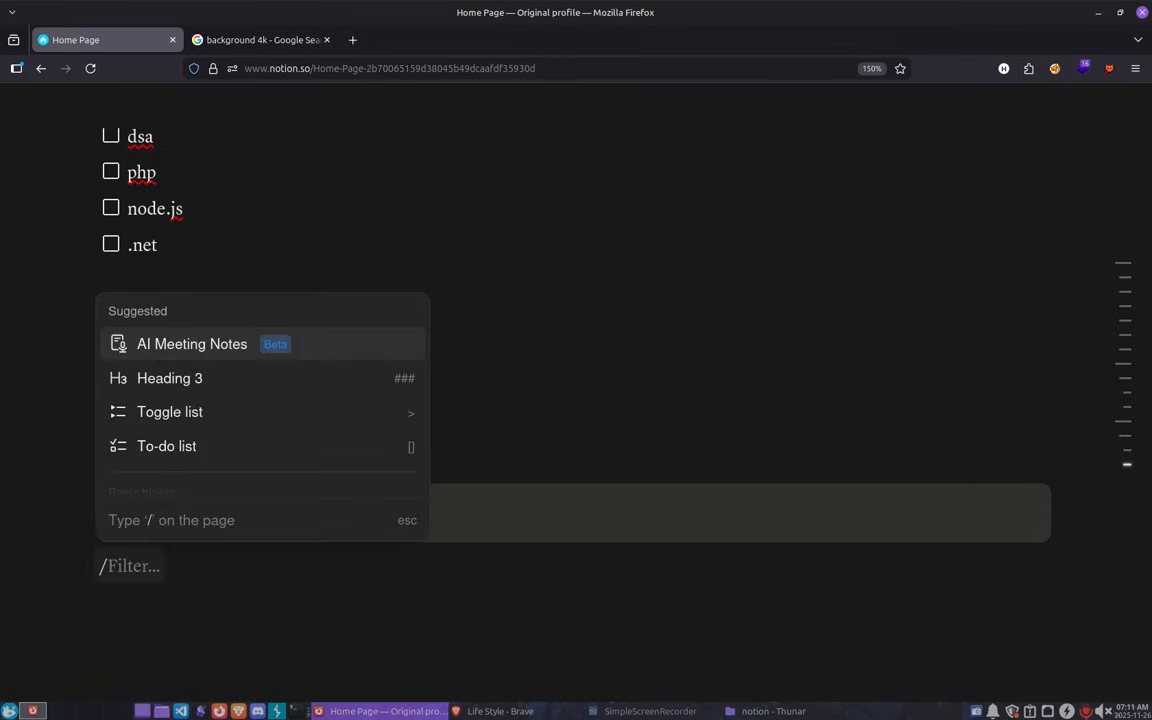
pyautogui.write('callout')
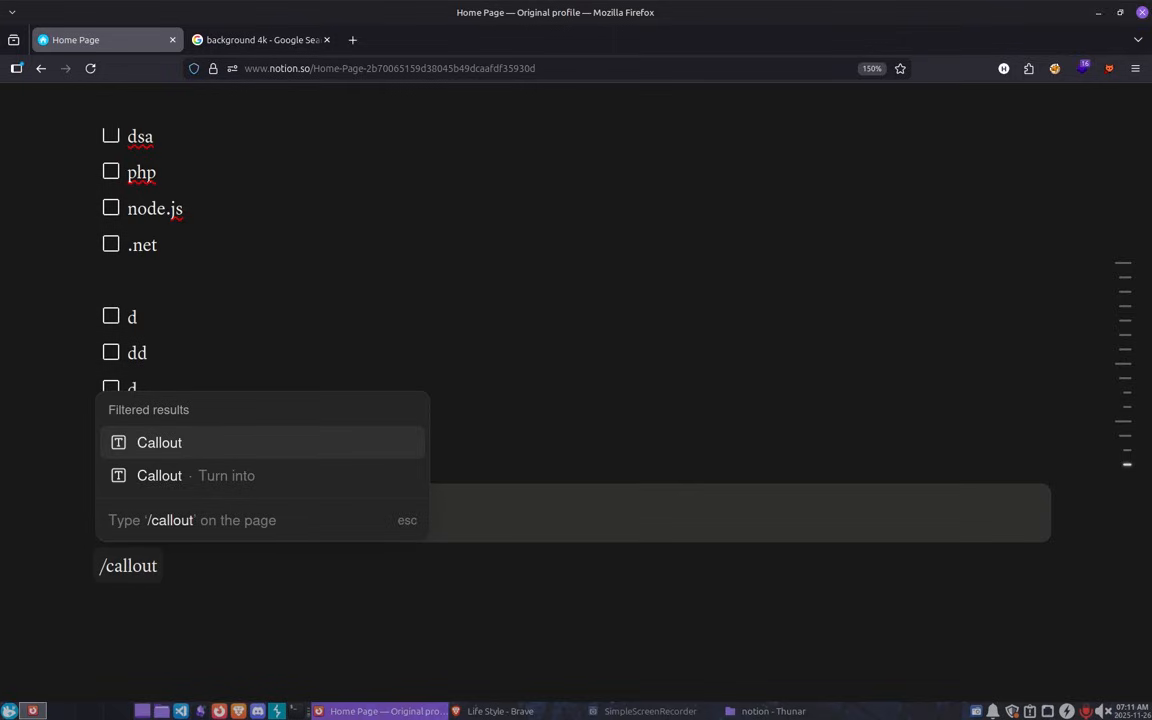
pyautogui.press('Return')
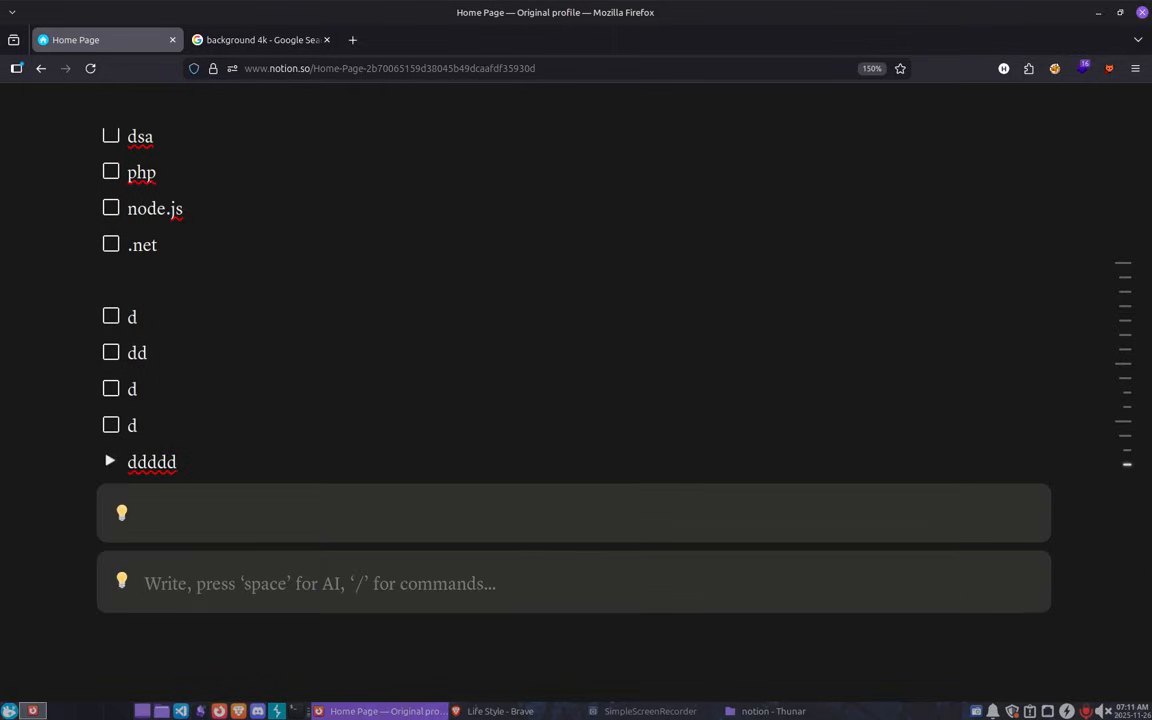
pyautogui.press('Escape')
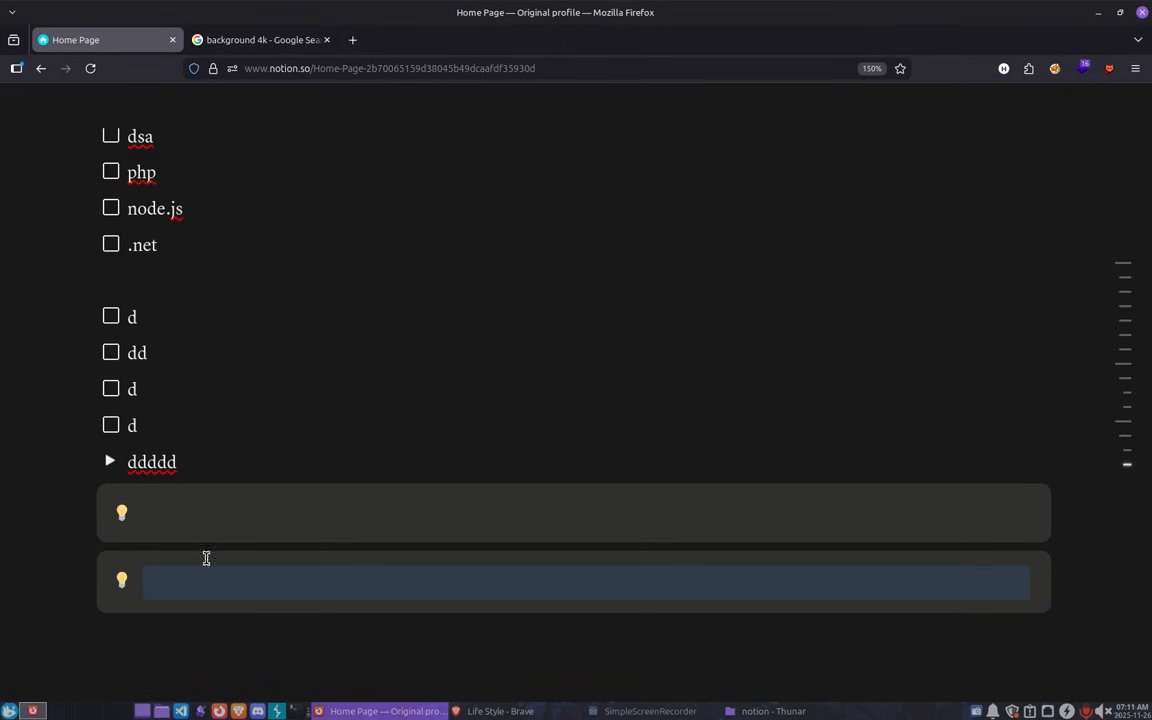
# Add a Heading 1 reading "Hello" inside the first callout.
pyautogui.click(213, 527)
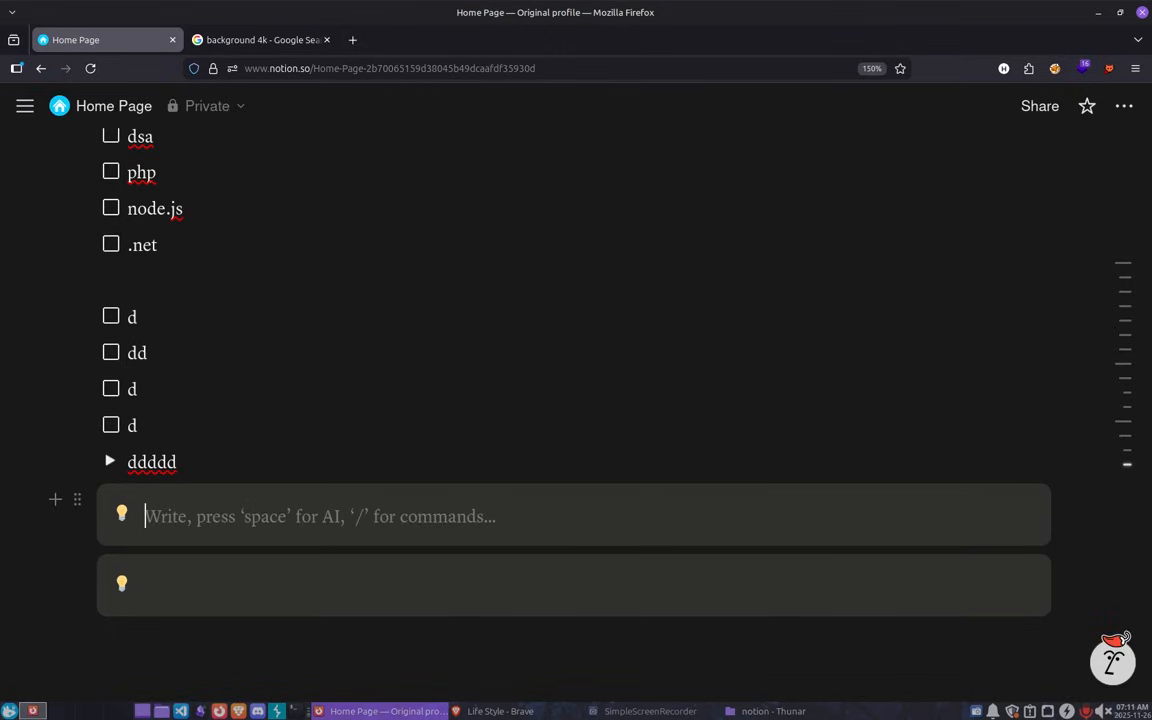
pyautogui.write('/')
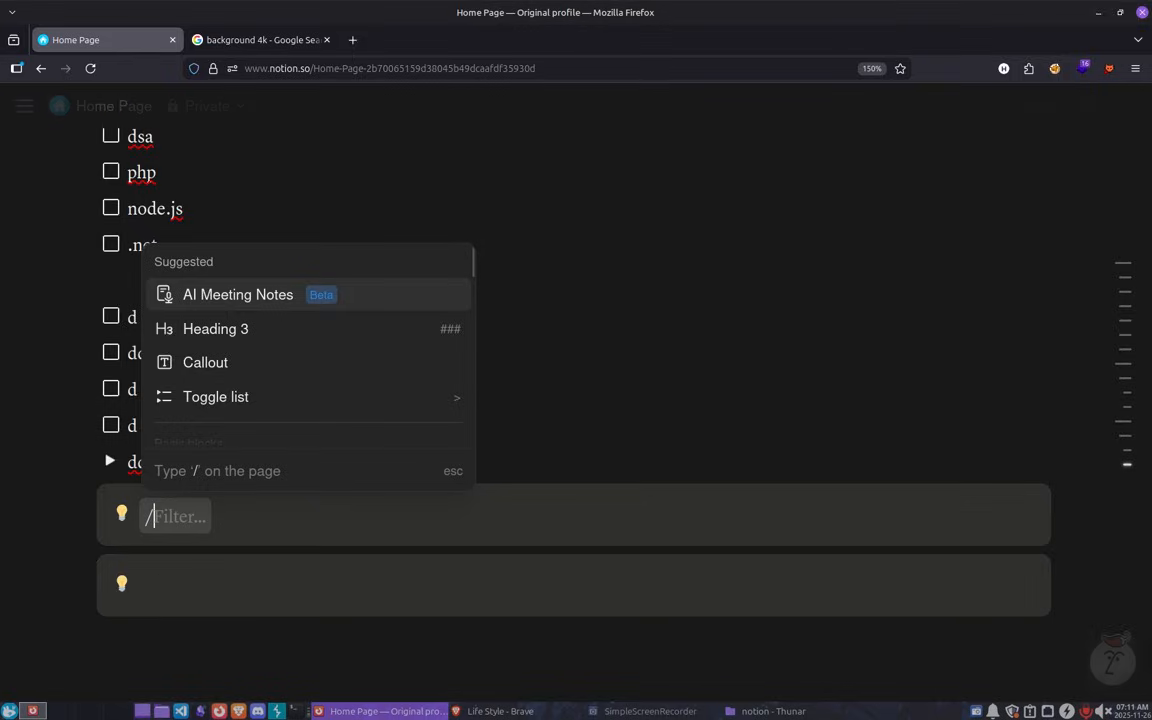
pyautogui.write('Hea')
pyautogui.press('Return')
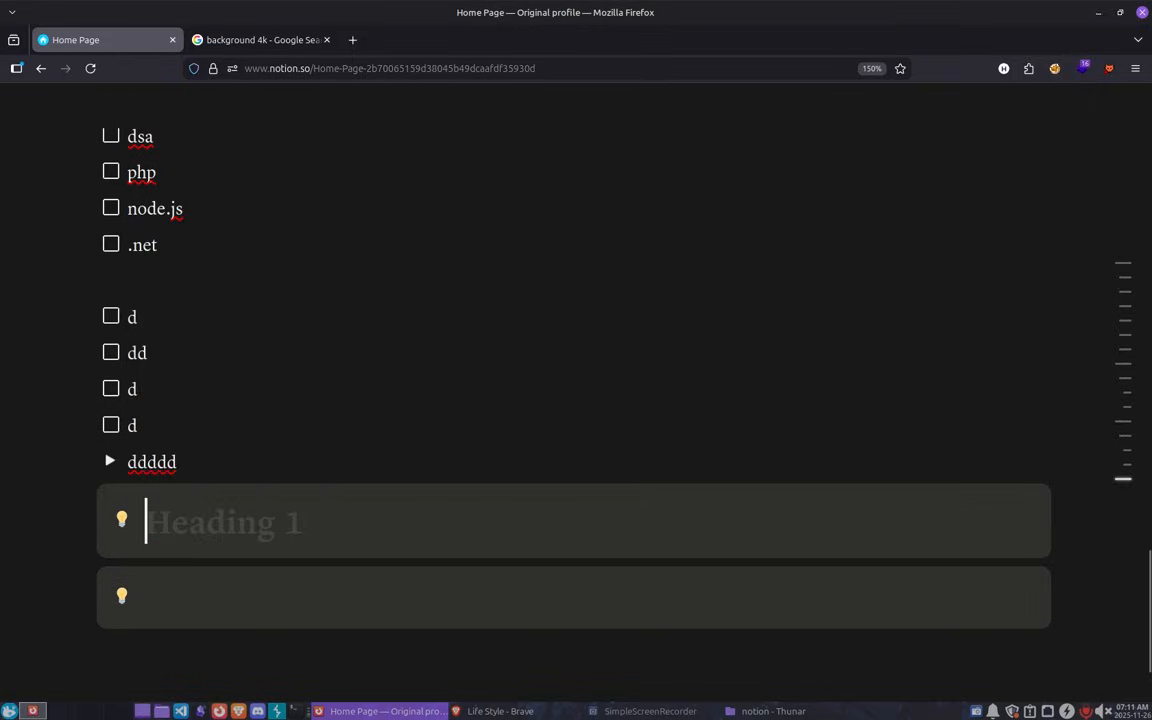
pyautogui.write('Hello')
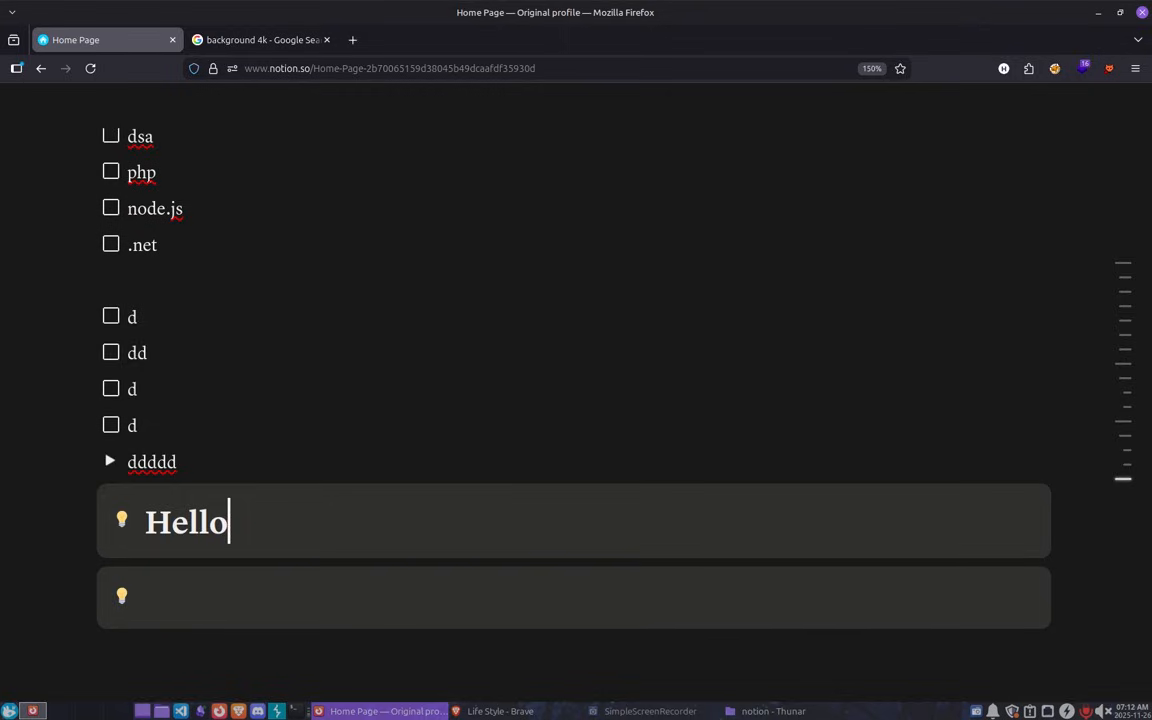
# Add a Heading 2 reading "Hi" below "Hello" in the callout using the "##" shorthand.
pyautogui.press('Return')
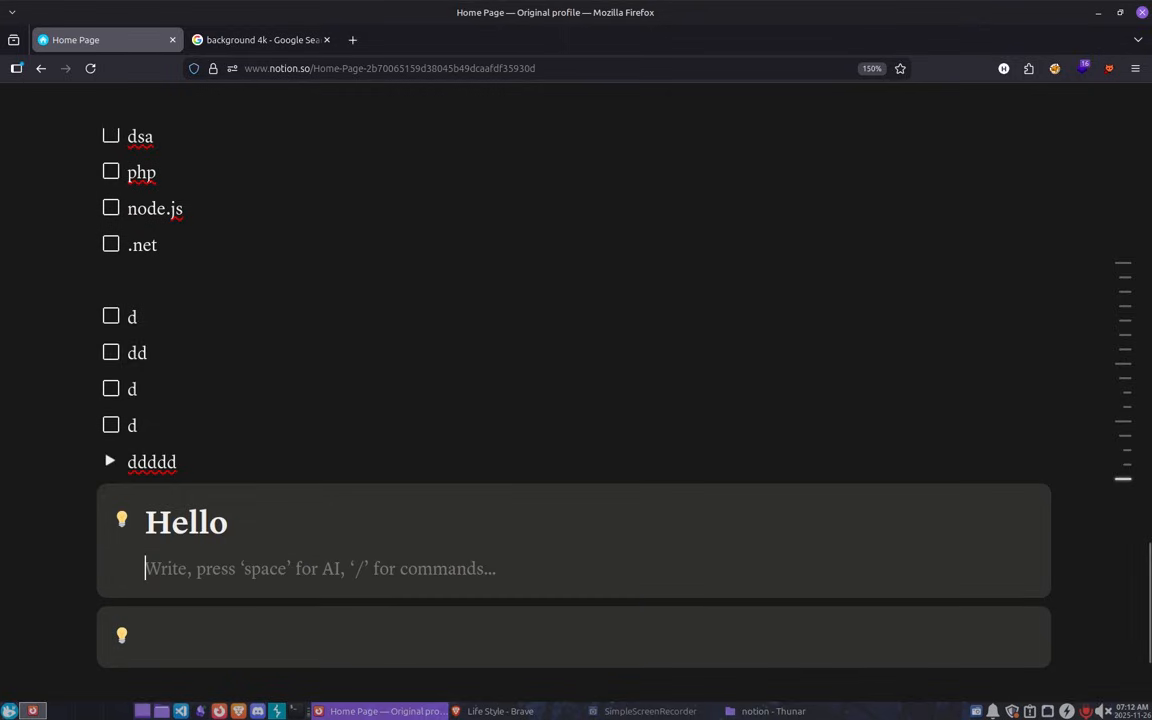
pyautogui.write('#')
pyautogui.press('BackSpace')
pyautogui.write('#')
pyautogui.press('BackSpace')
pyautogui.write('#')
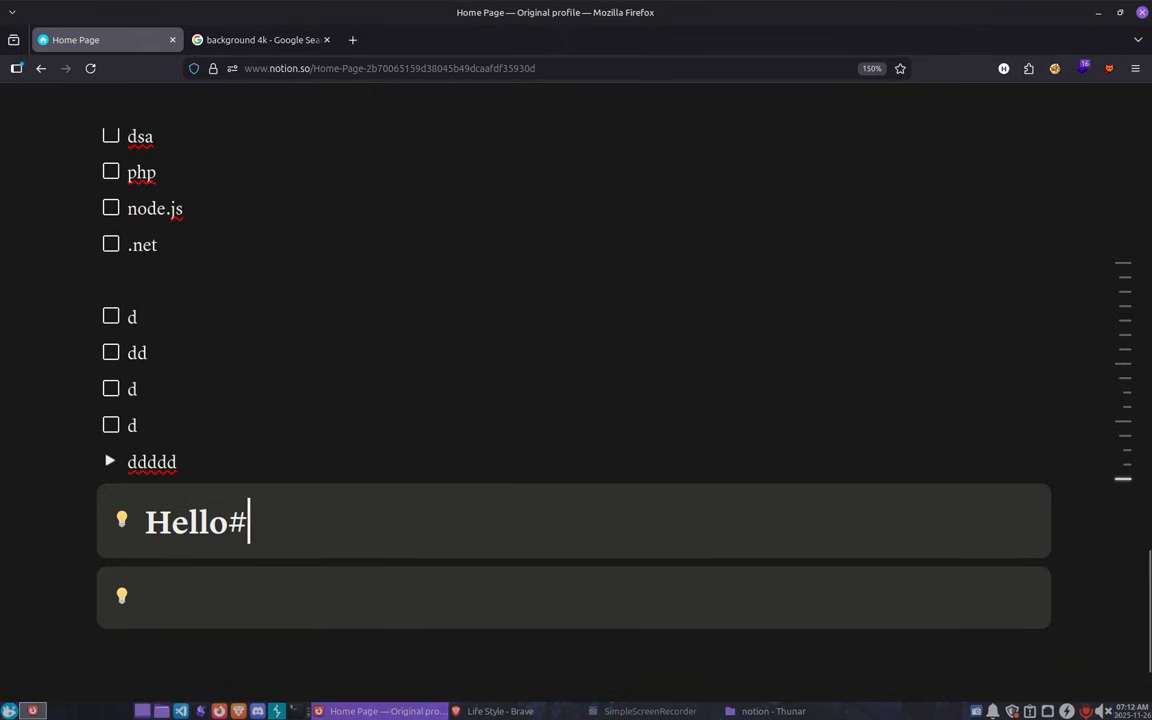
pyautogui.press('BackSpace')
pyautogui.press('Return')
pyautogui.write('## Hi')
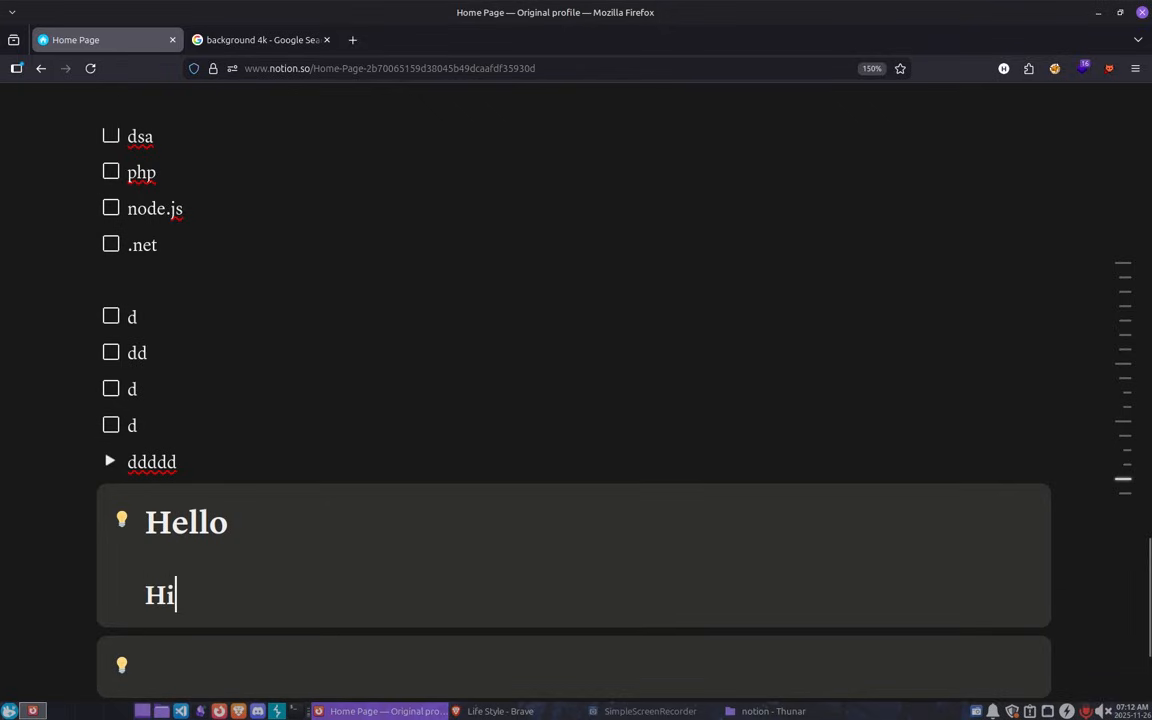
# Add a Heading 3 reading "Hello" with the "###" shorthand and a bulleted item "ffffff" below it in the callout.
pyautogui.press('Return')
pyautogui.write('### Hello')
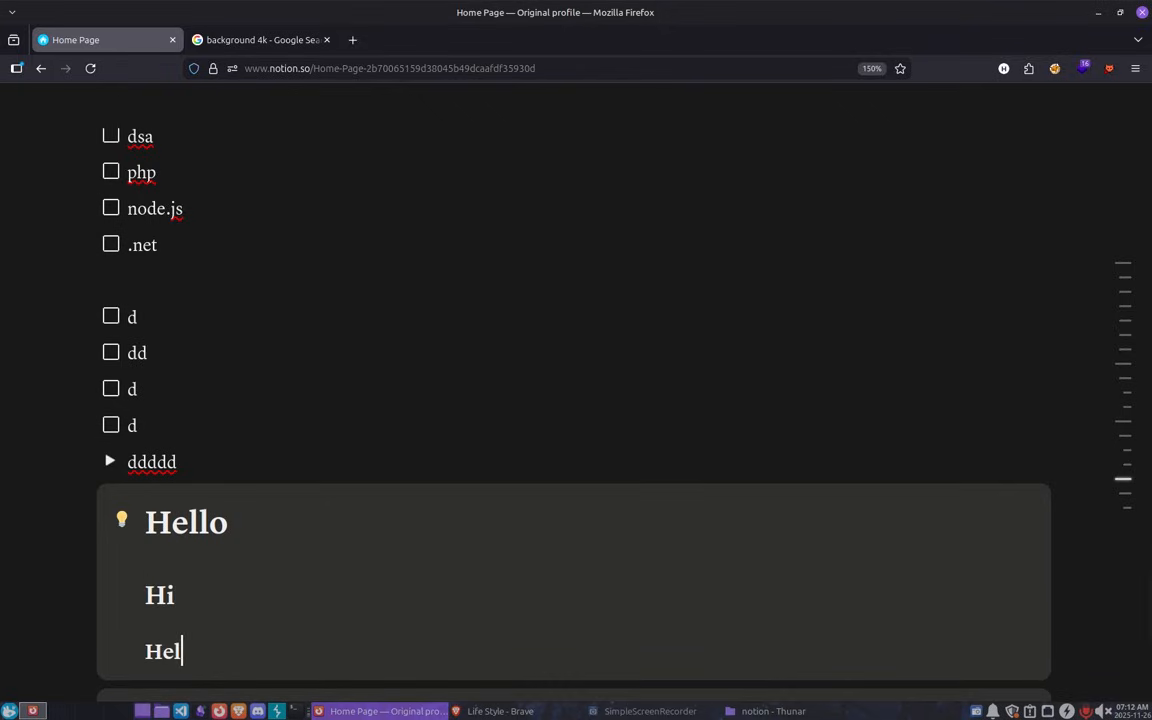
pyautogui.press('Return')
pyautogui.write('-')
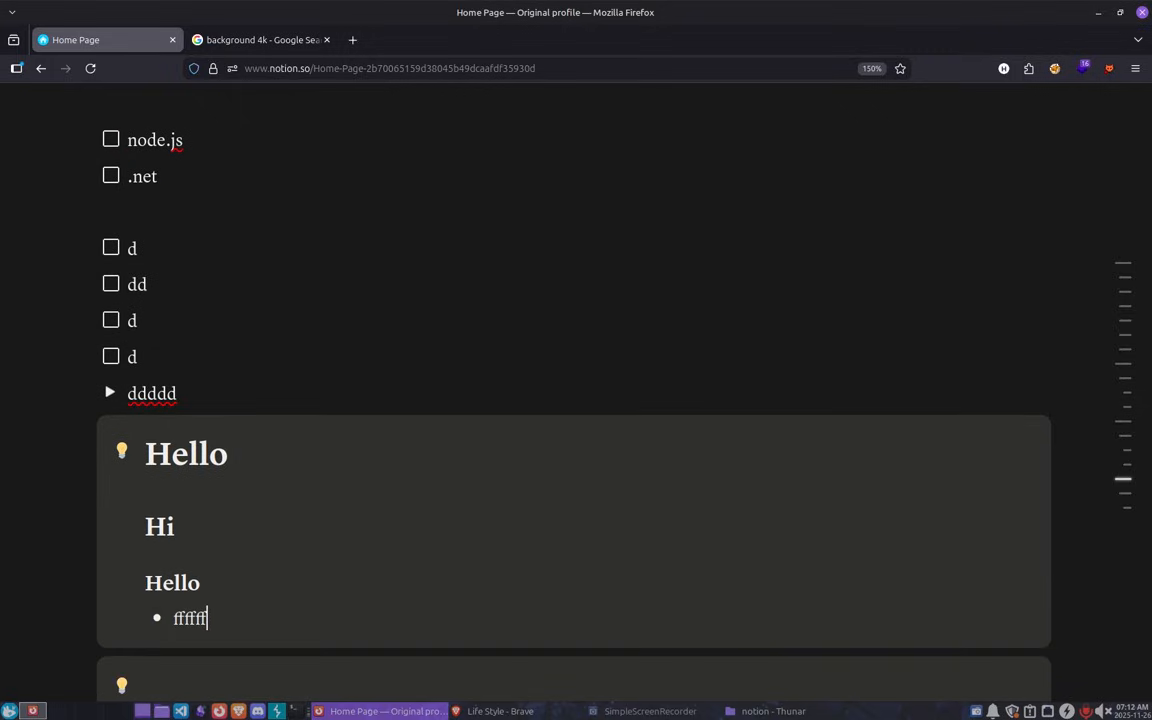
pyautogui.scroll(-3, 271, 511)
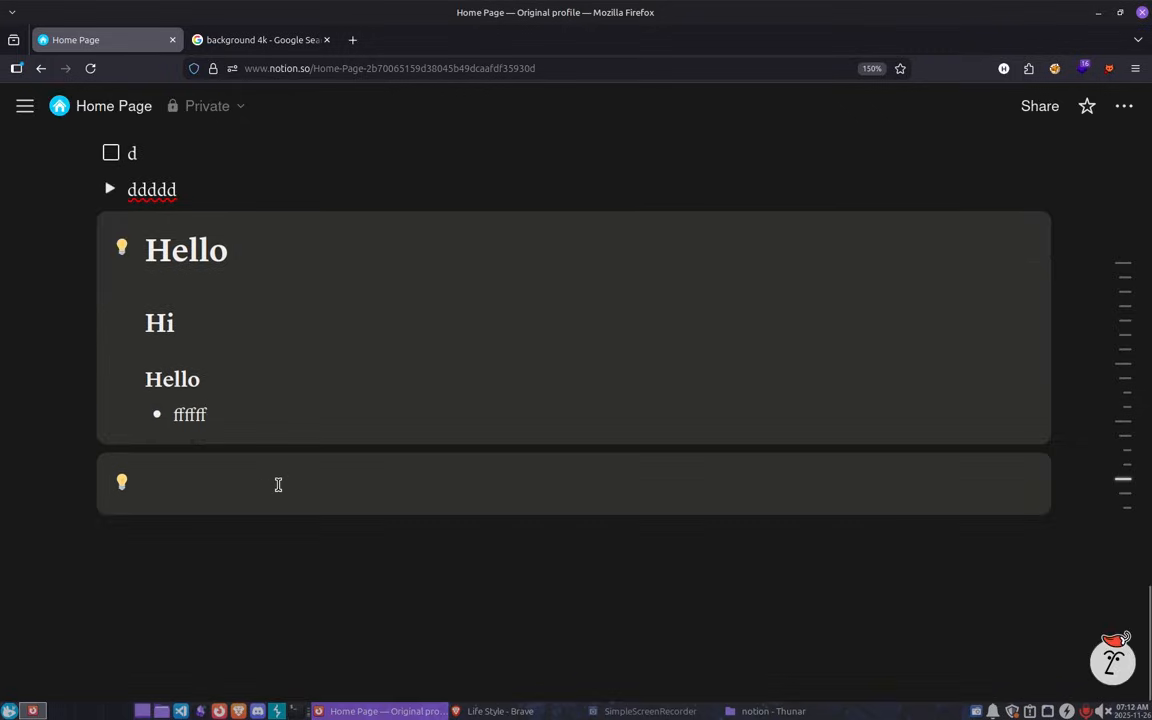
pyautogui.click(278, 485)
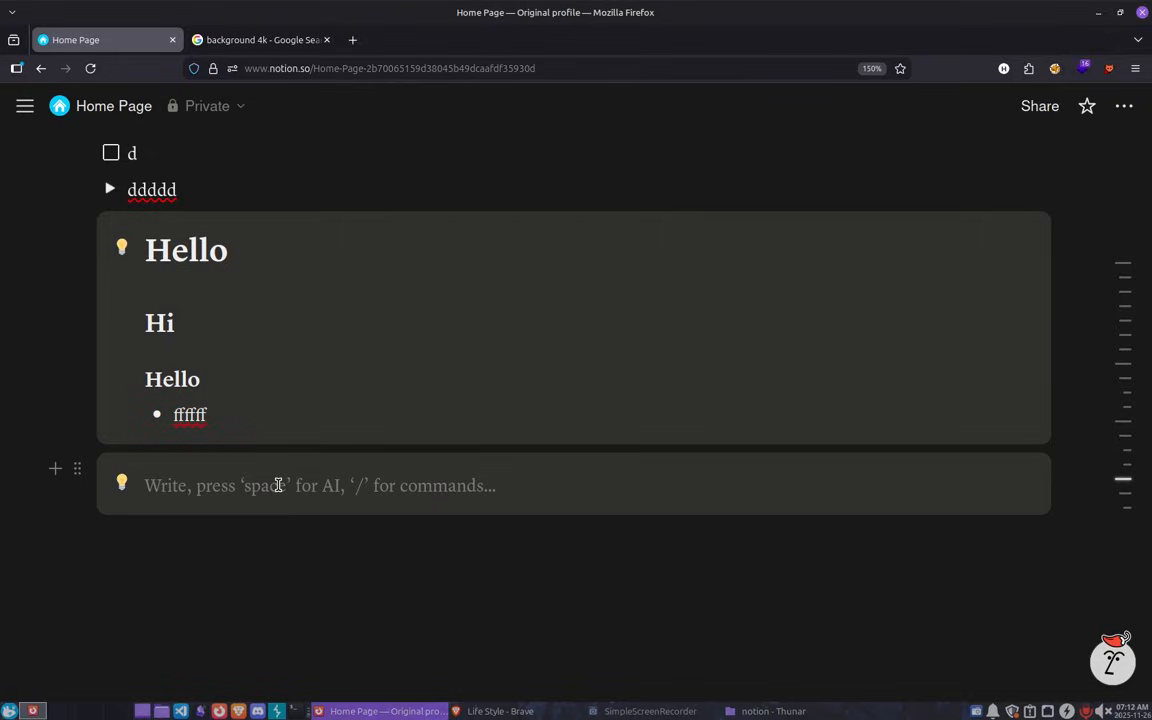
pyautogui.write('أن ت')
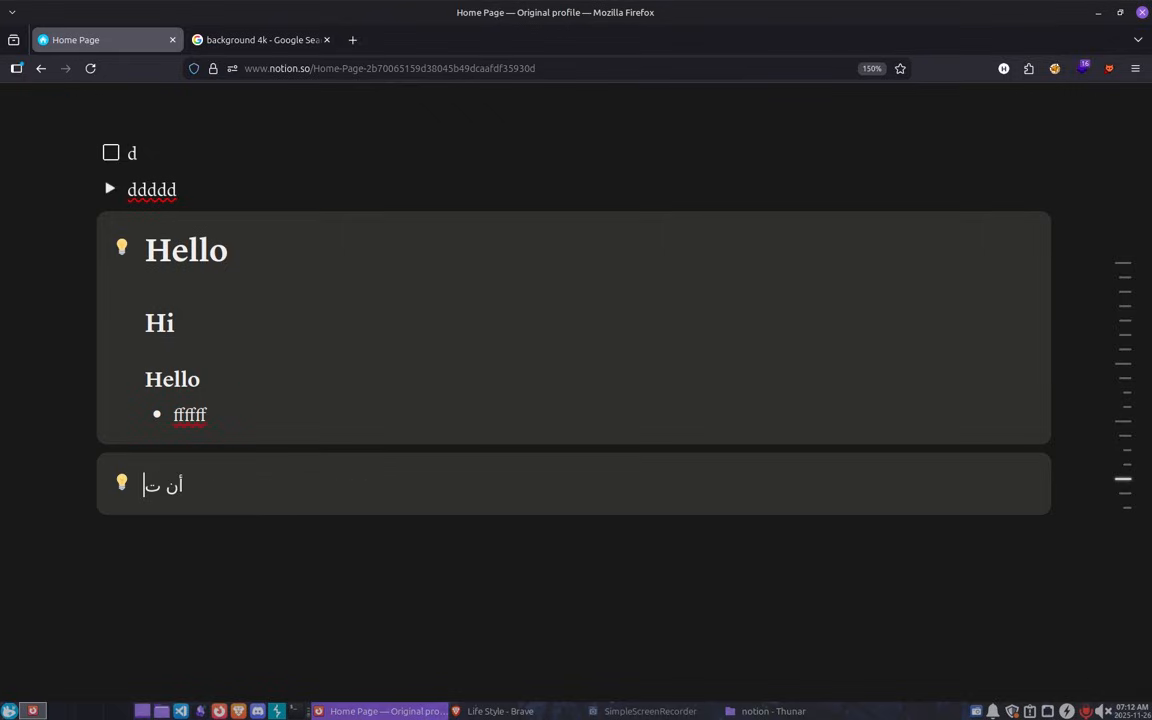
pyautogui.write('أتي')
pyautogui.press('BackSpace')
pyautogui.press('BackSpace')
pyautogui.press('BackSpace')
pyautogui.press('BackSpace')
pyautogui.press('BackSpace')
pyautogui.press('BackSpace')
pyautogui.press('BackSpace')
# Embed a new sub-page below the second callout on the Home Page by filtering the block commands with "page".
pyautogui.click(188, 538)
pyautogui.hotkey('alt', 'Tab')
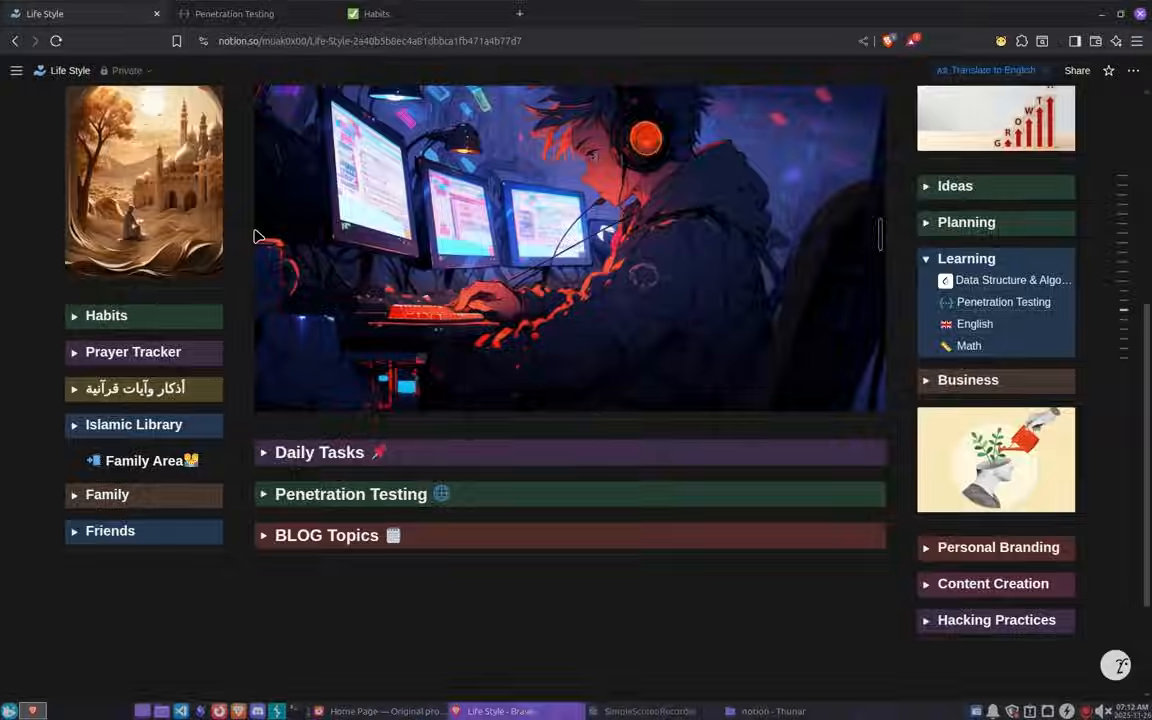
pyautogui.hotkey('alt', 'Tab')
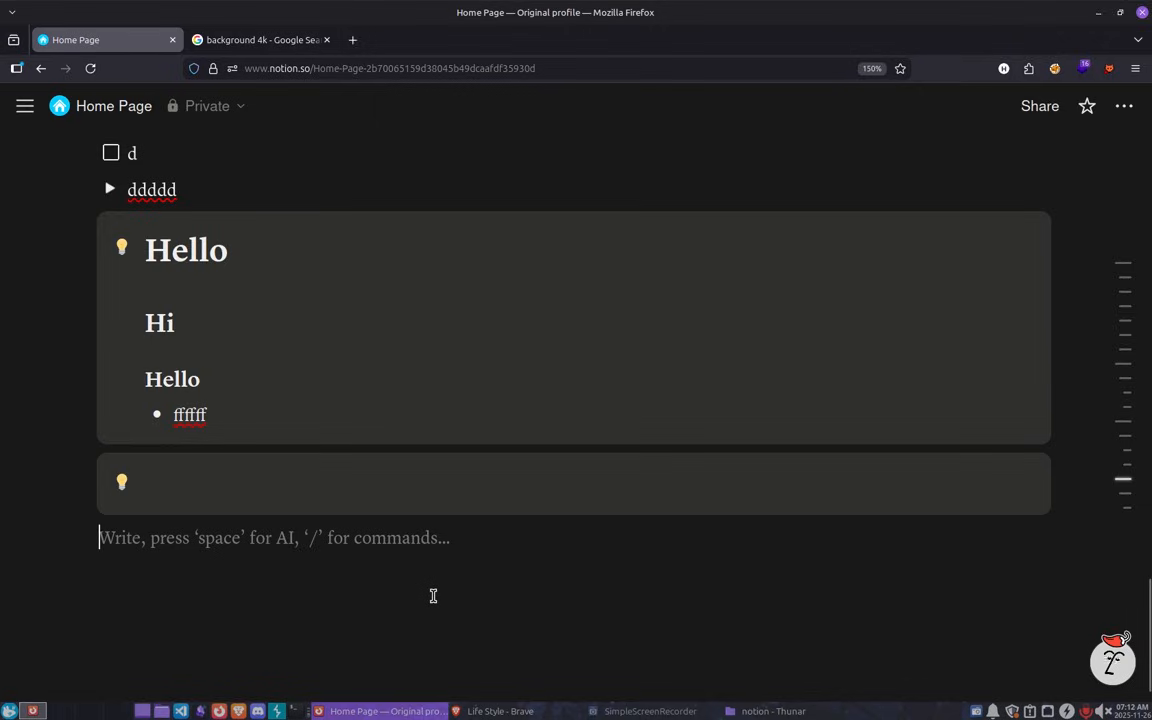
pyautogui.press('Return')
pyautogui.write('ظ')
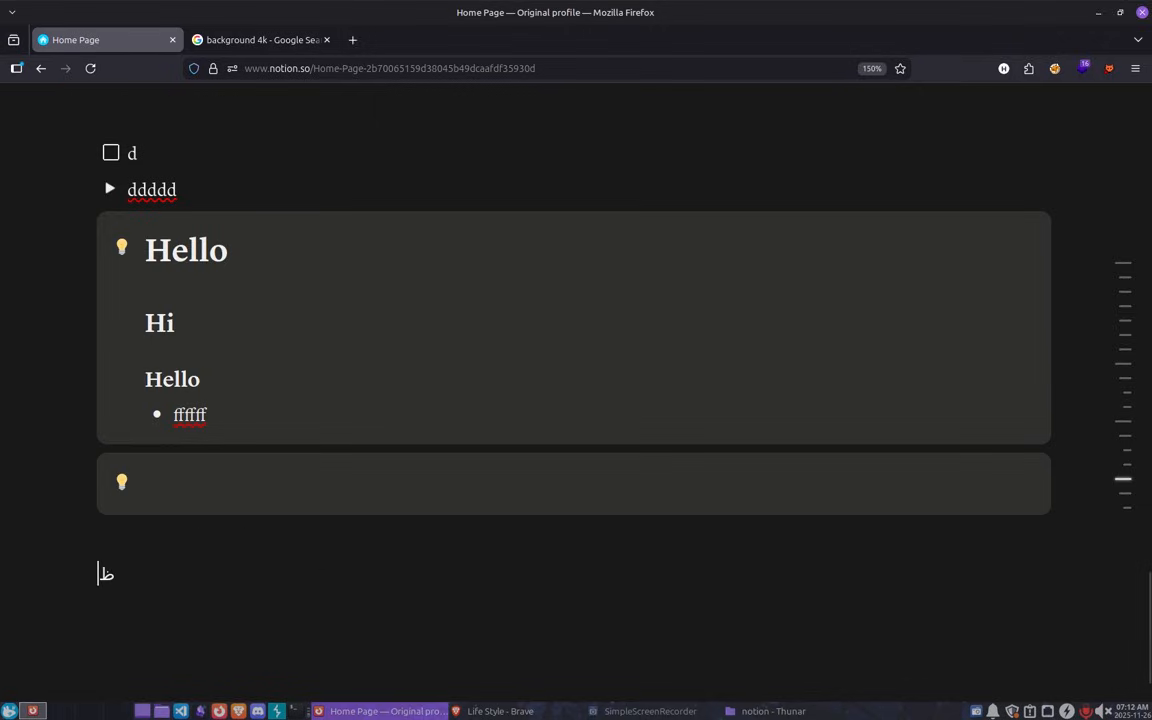
pyautogui.press('BackSpace')
pyautogui.write('/')
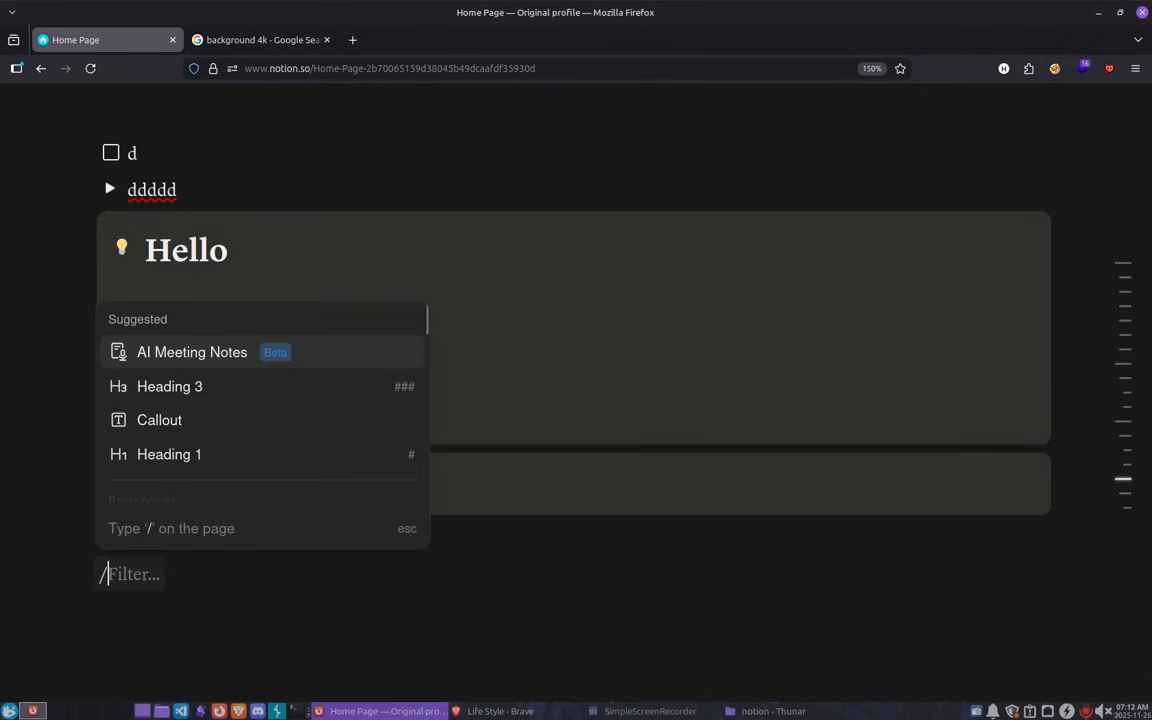
pyautogui.write('page')
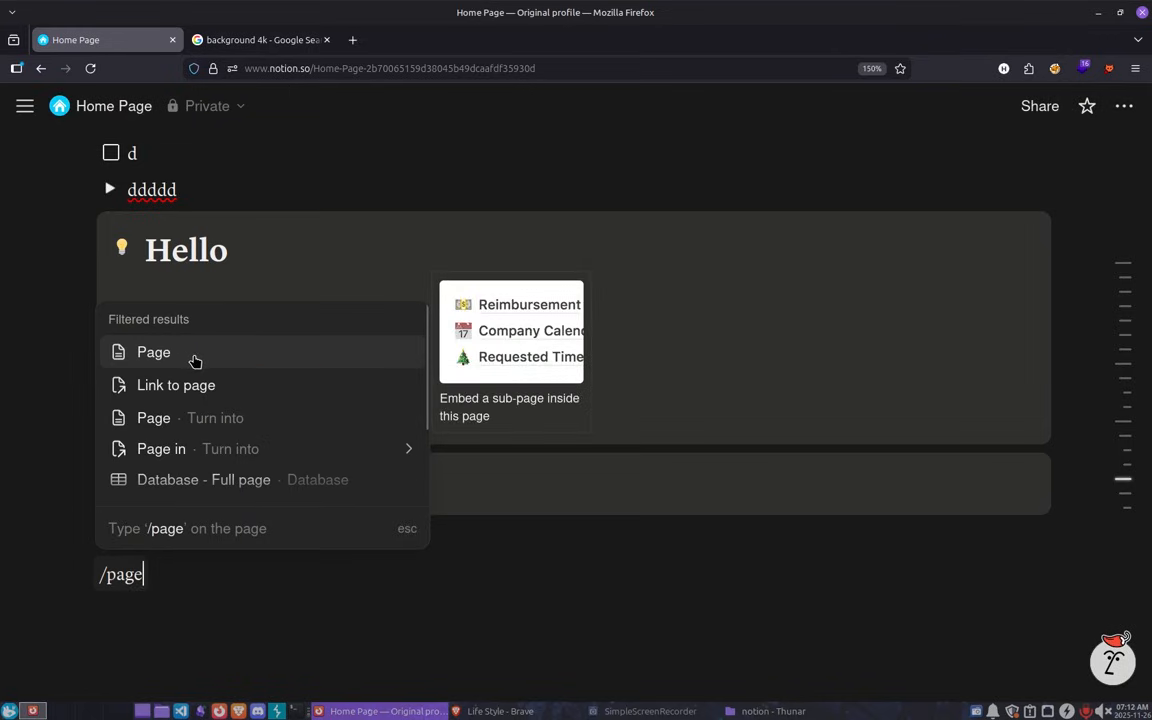
pyautogui.click(194, 361)
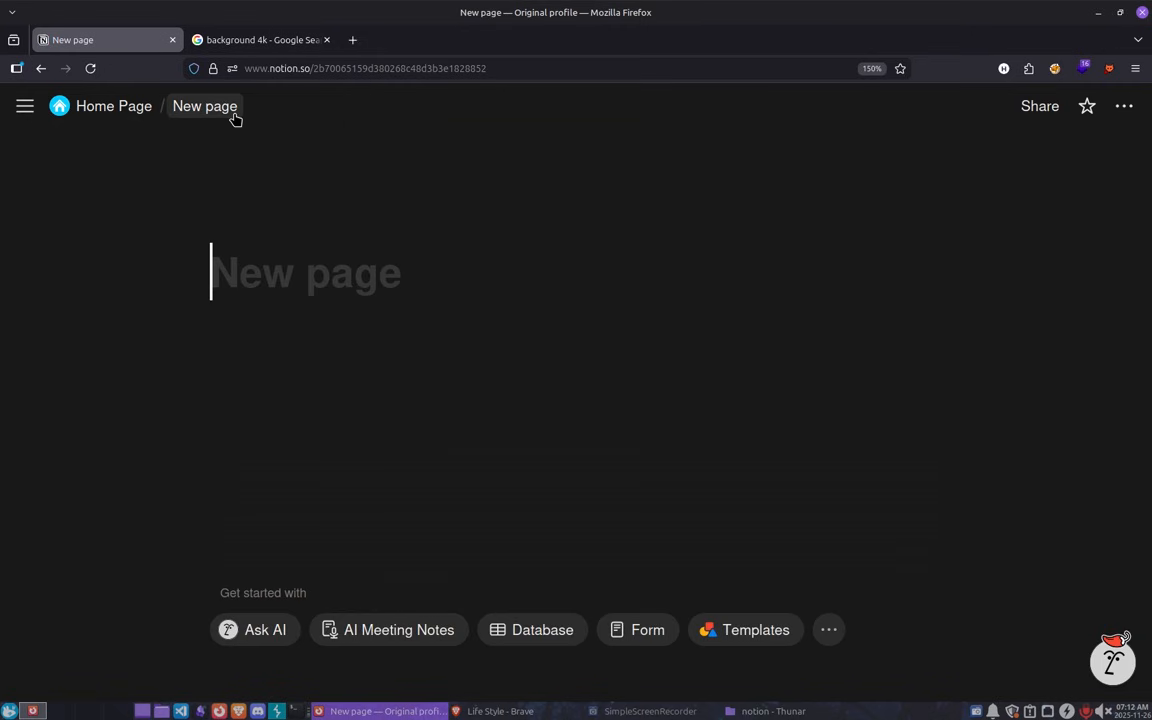
# Examine how the new sub-page nests under Home Page in the sidebar by expanding and collapsing both entries.
pyautogui.click(17, 107)
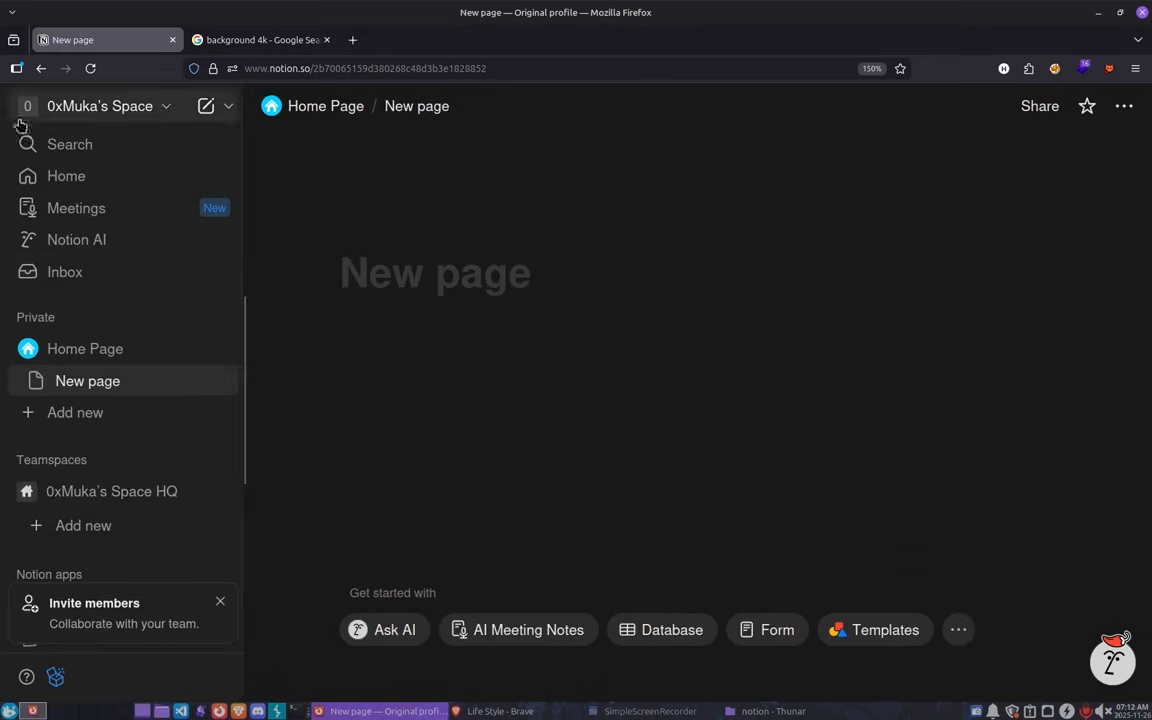
pyautogui.click(25, 349)
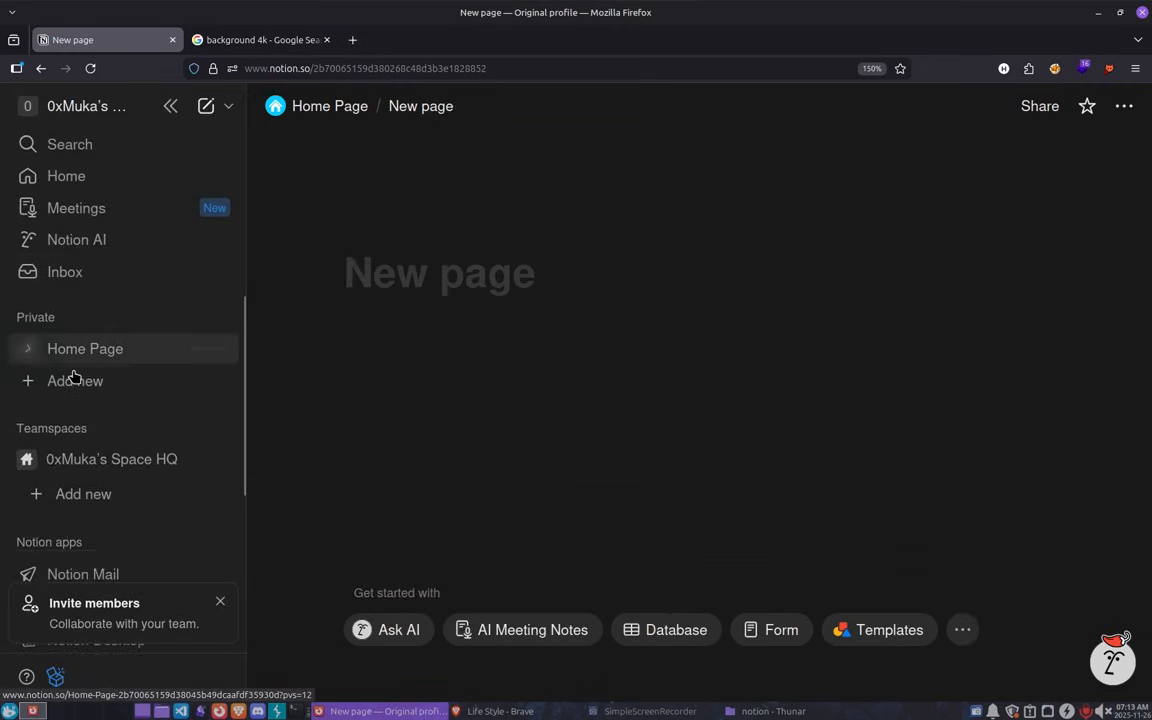
pyautogui.click(28, 352)
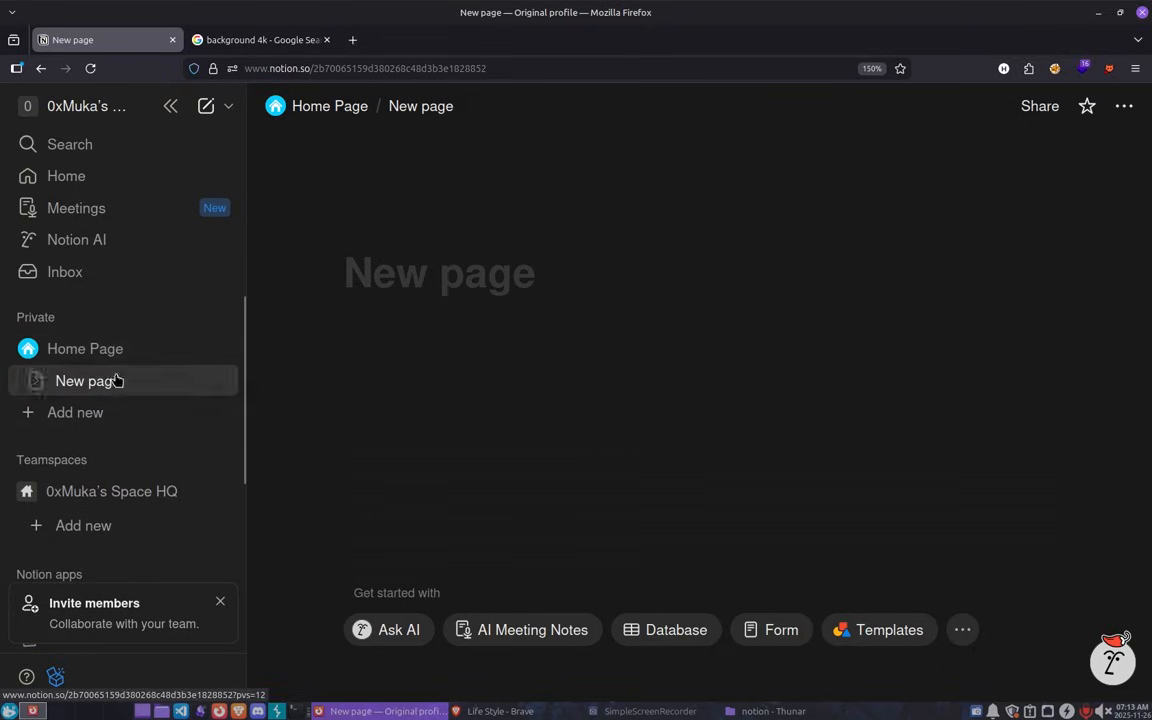
pyautogui.click(39, 384)
pyautogui.click(39, 384)
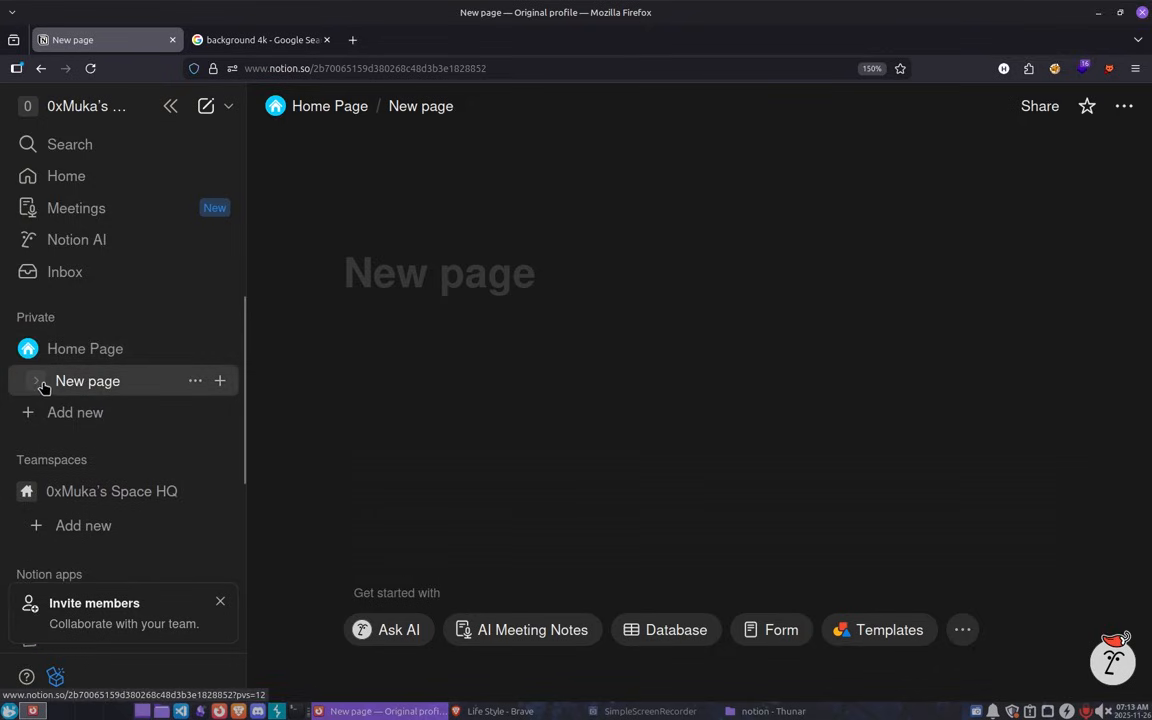
pyautogui.click(40, 385)
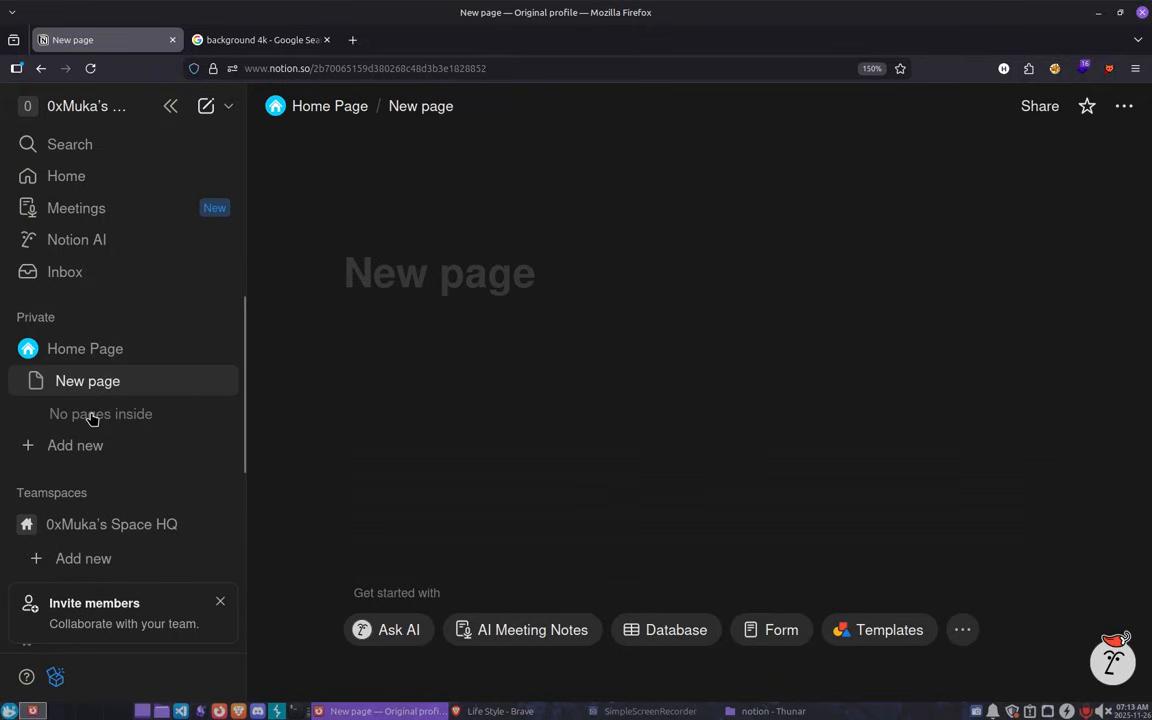
pyautogui.click(37, 382)
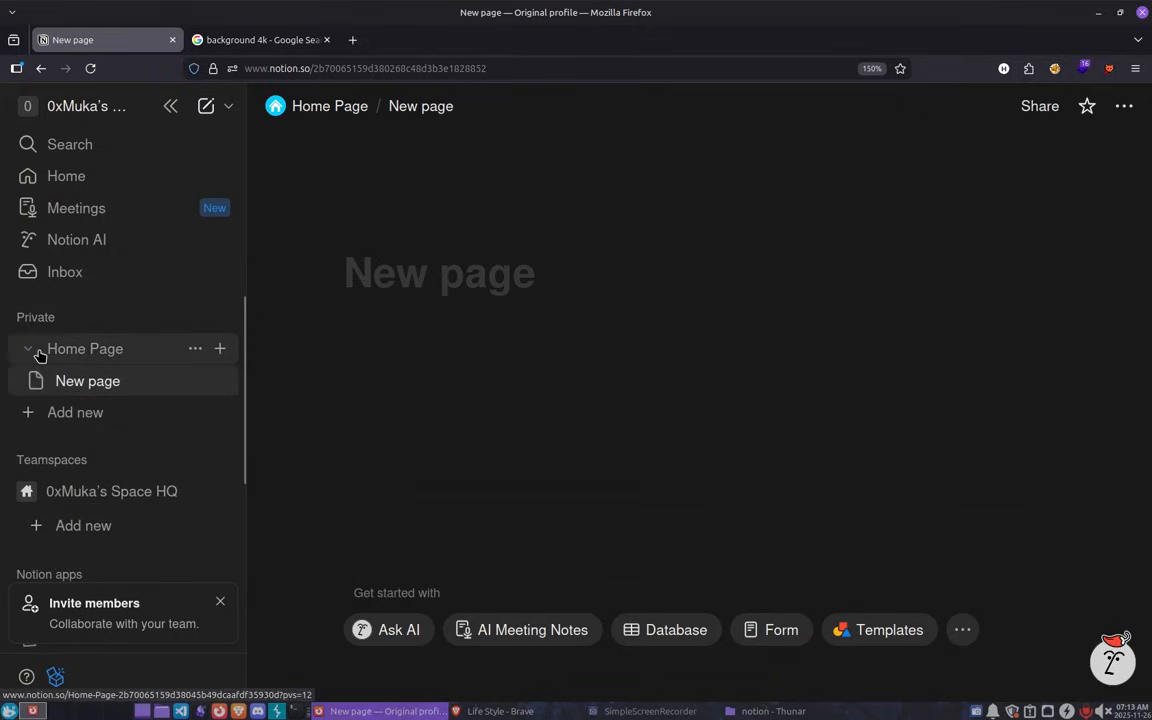
pyautogui.click(32, 351)
# Title the new sub-page "Study".
pyautogui.click(362, 284)
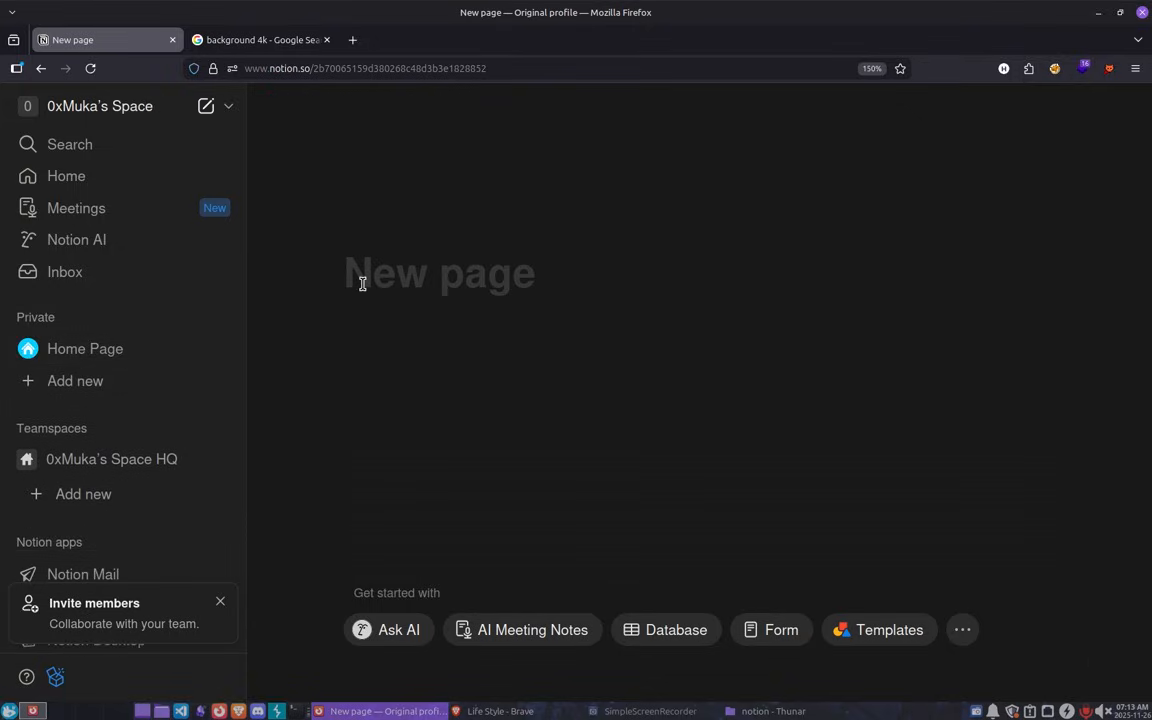
pyautogui.write('St')
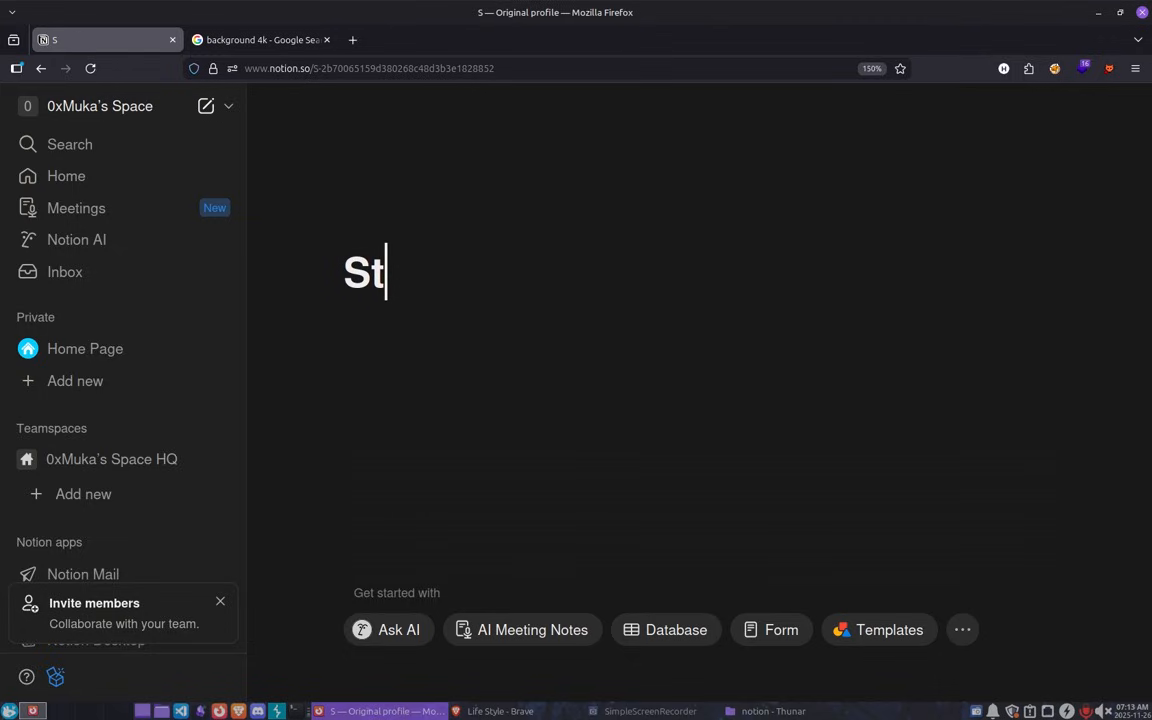
pyautogui.write('udy')
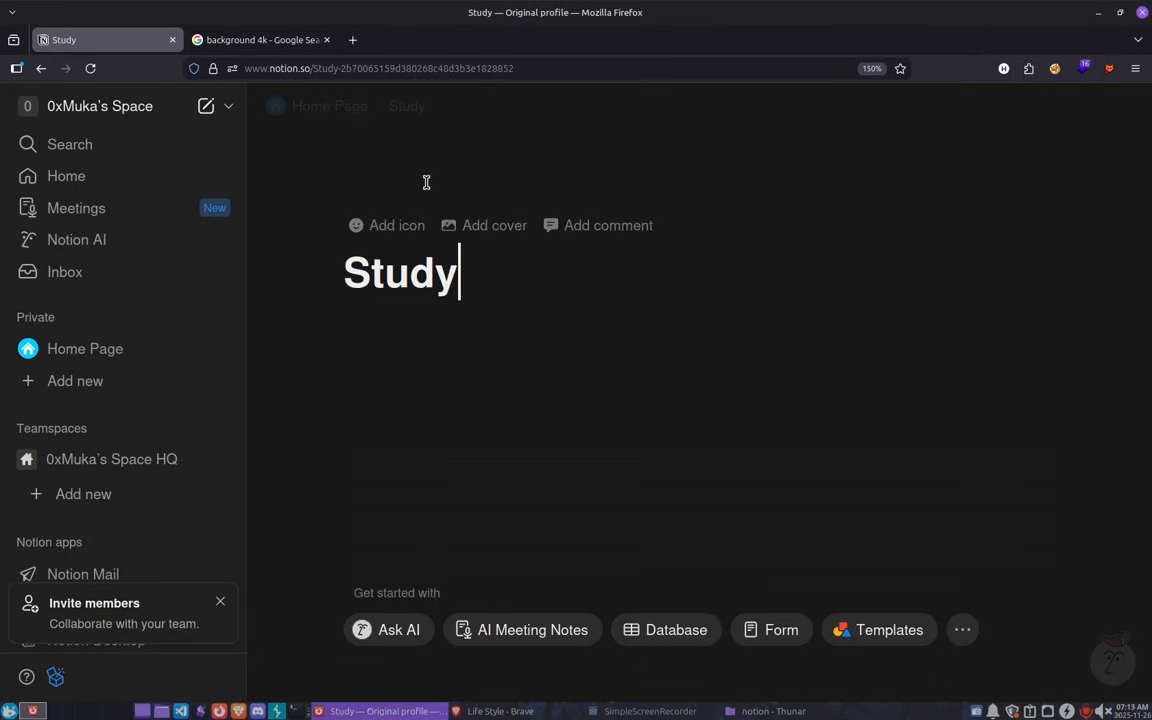
# Give the Study page an upside-down face emoji as its icon and add a cover image.
pyautogui.click(388, 241)
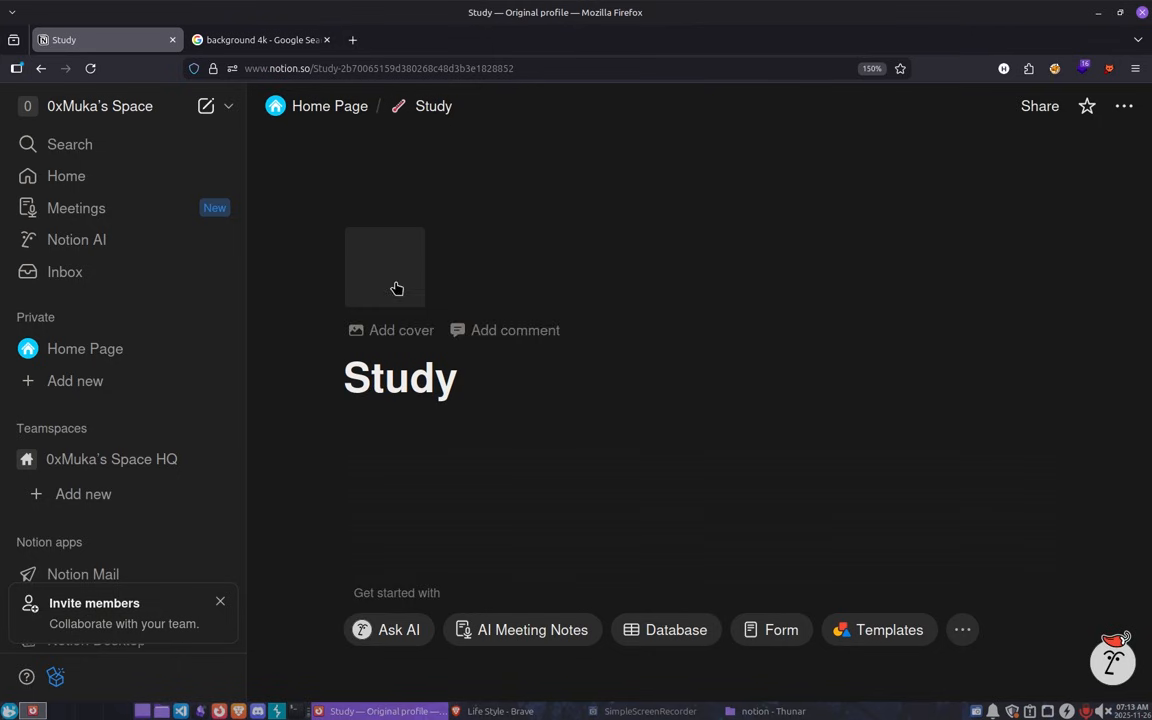
pyautogui.click(396, 288)
pyautogui.click(385, 281)
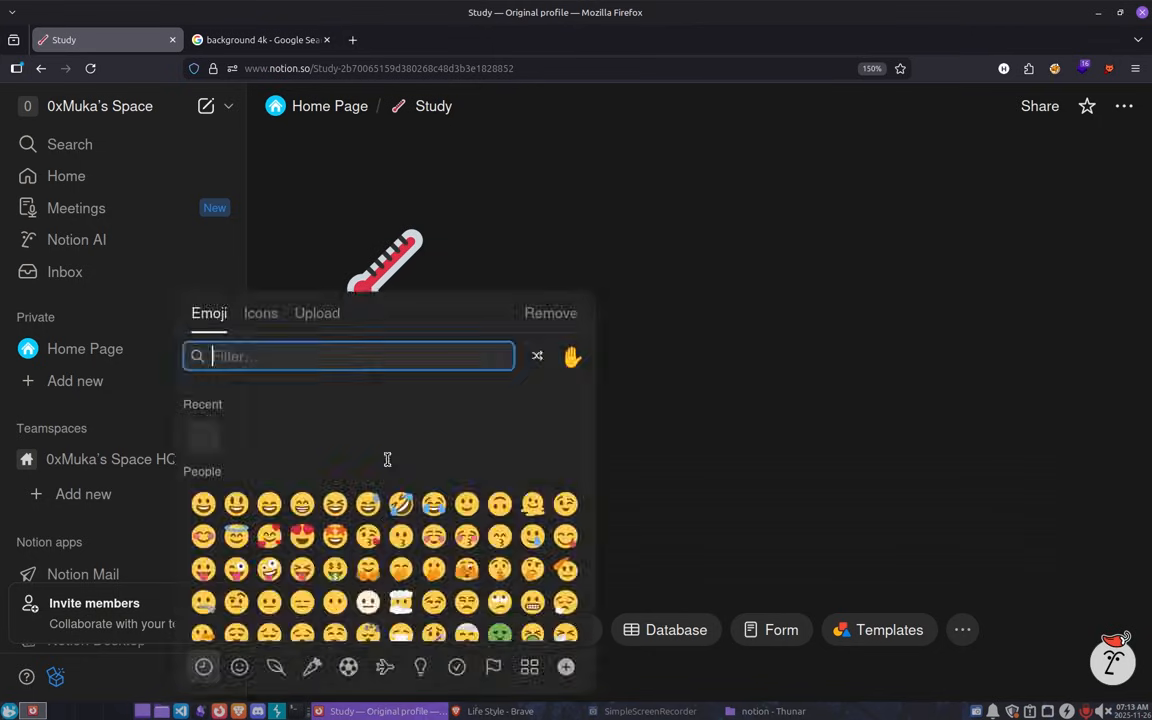
pyautogui.press('Escape')
pyautogui.click(499, 505)
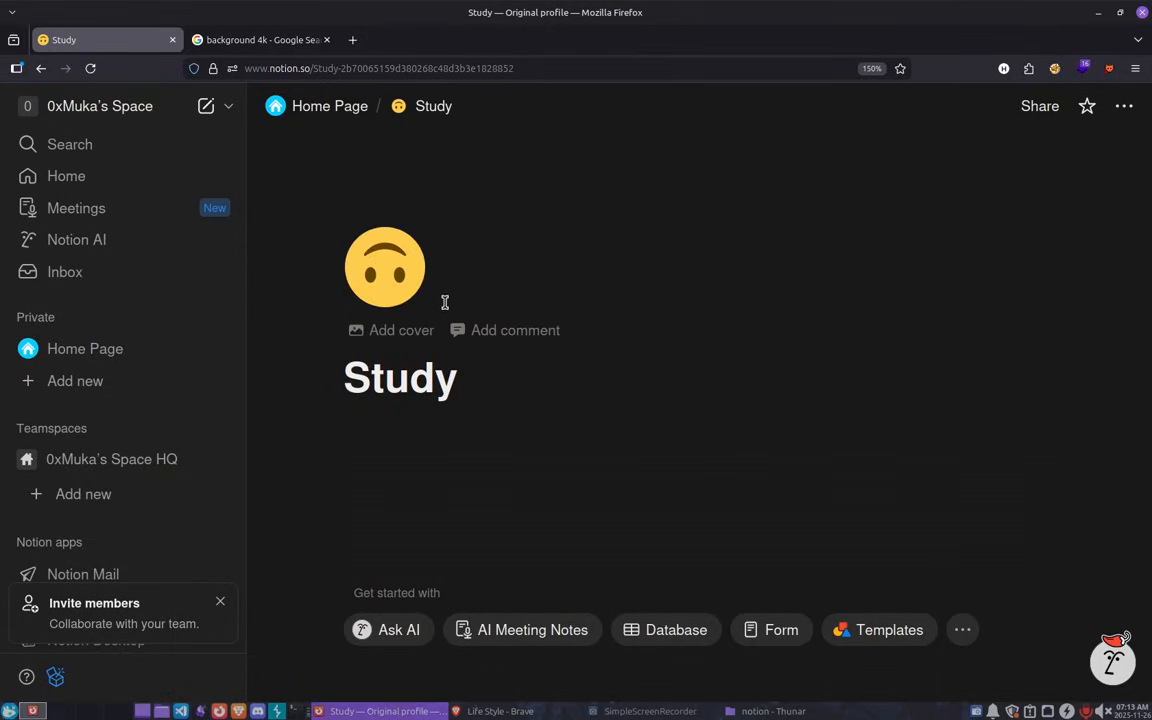
pyautogui.click(419, 333)
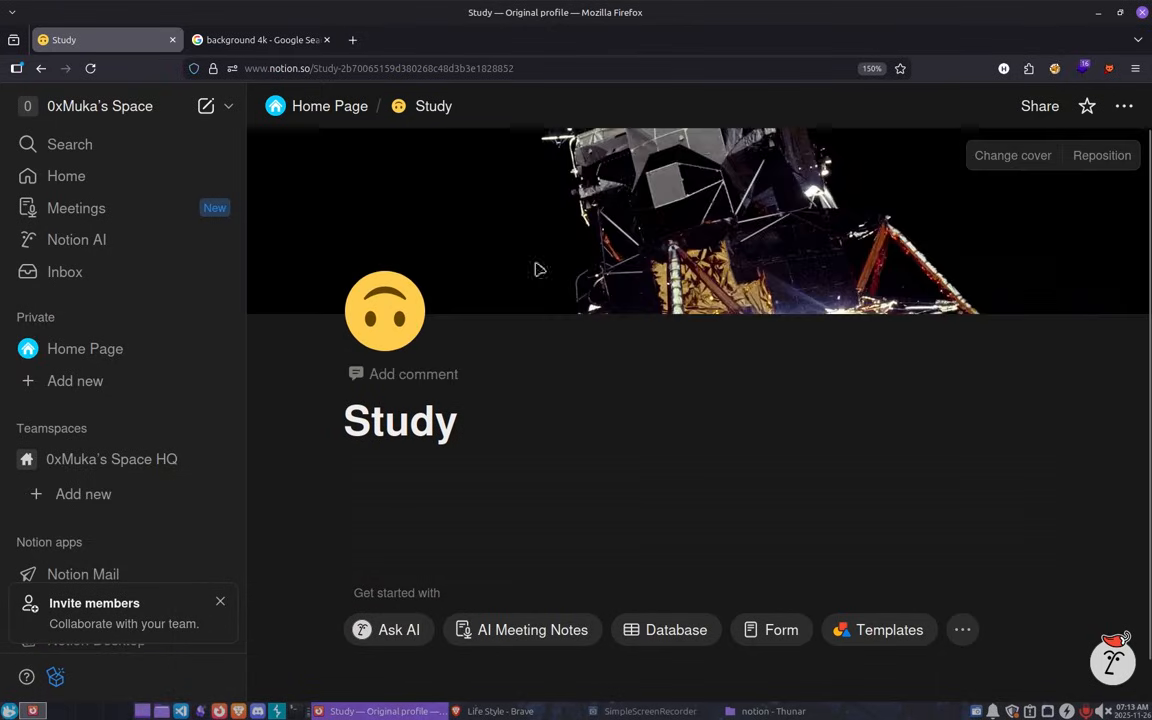
pyautogui.click(596, 400)
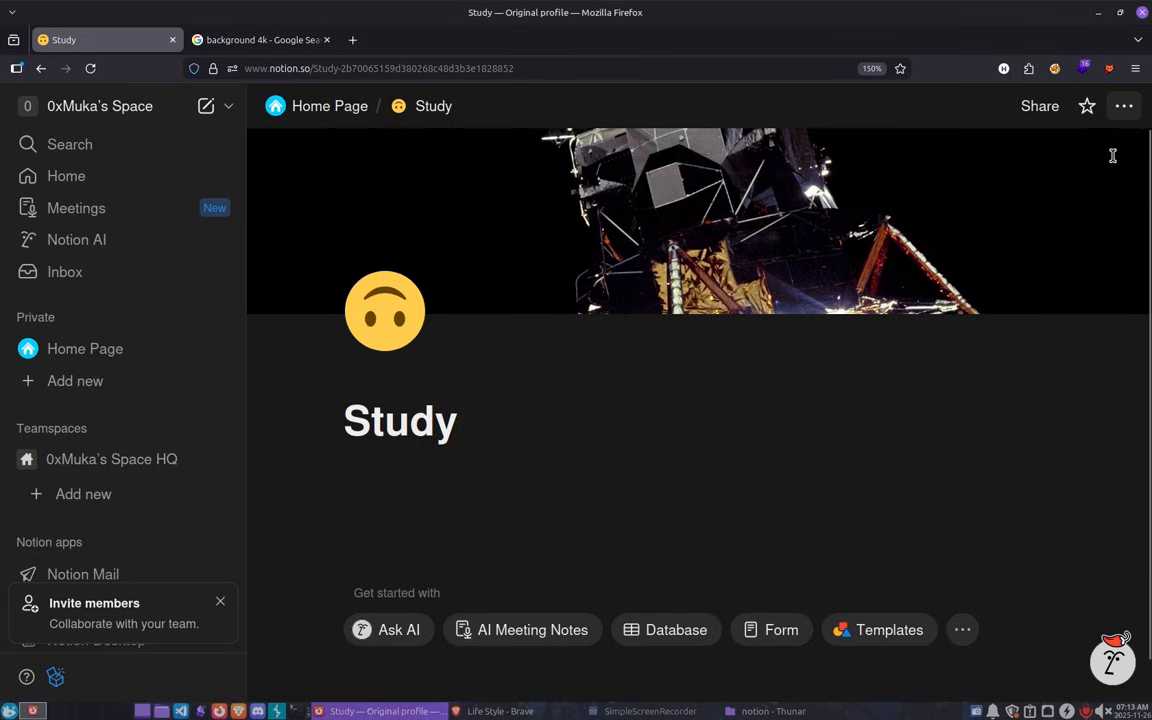
# Turn on full width for the Study page and collapse the sidebar.
pyautogui.click(1124, 106)
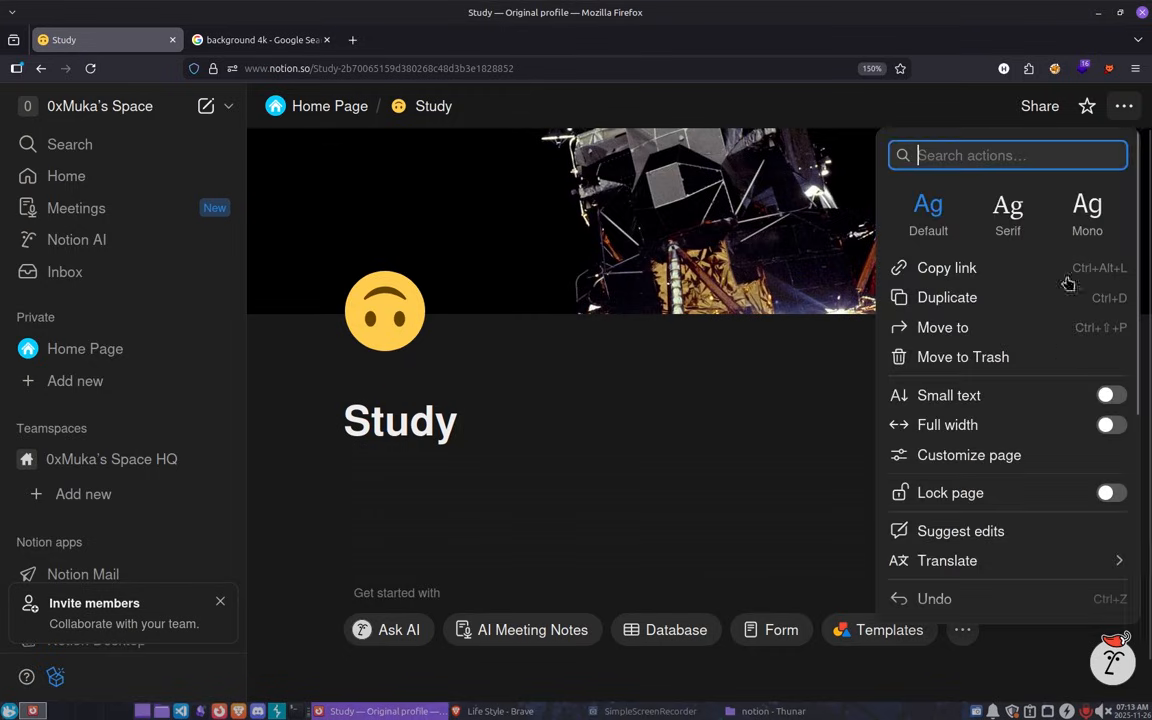
pyautogui.click(1110, 424)
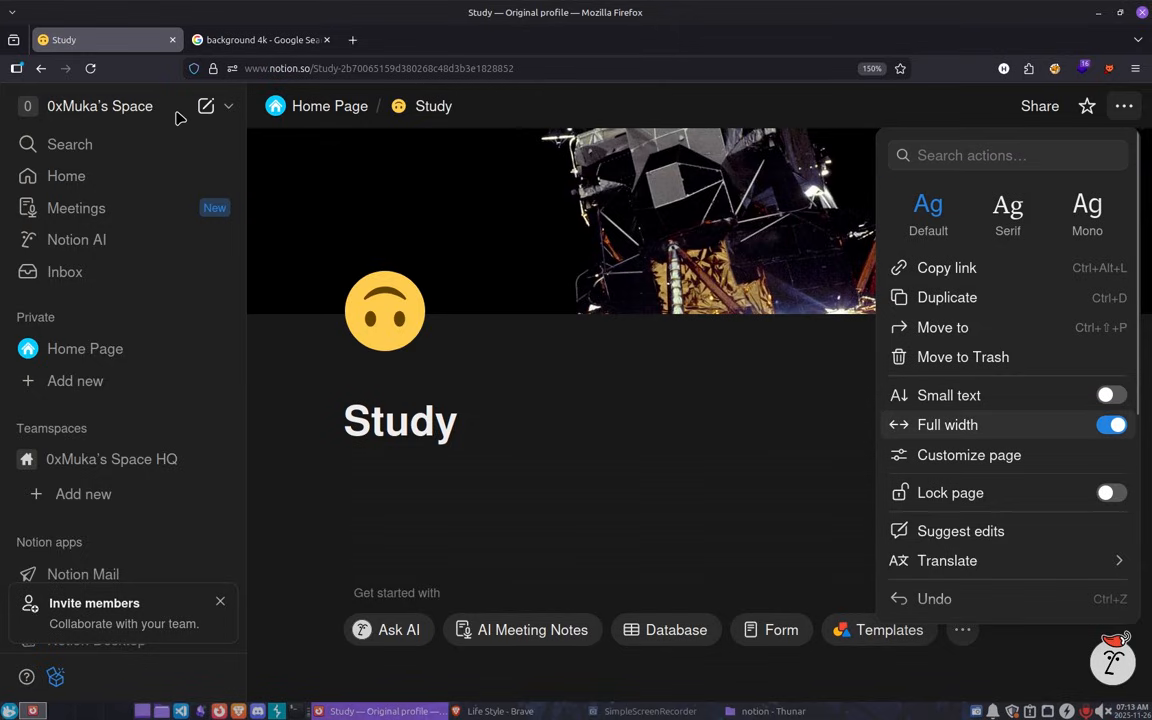
pyautogui.click(362, 431)
pyautogui.click(168, 106)
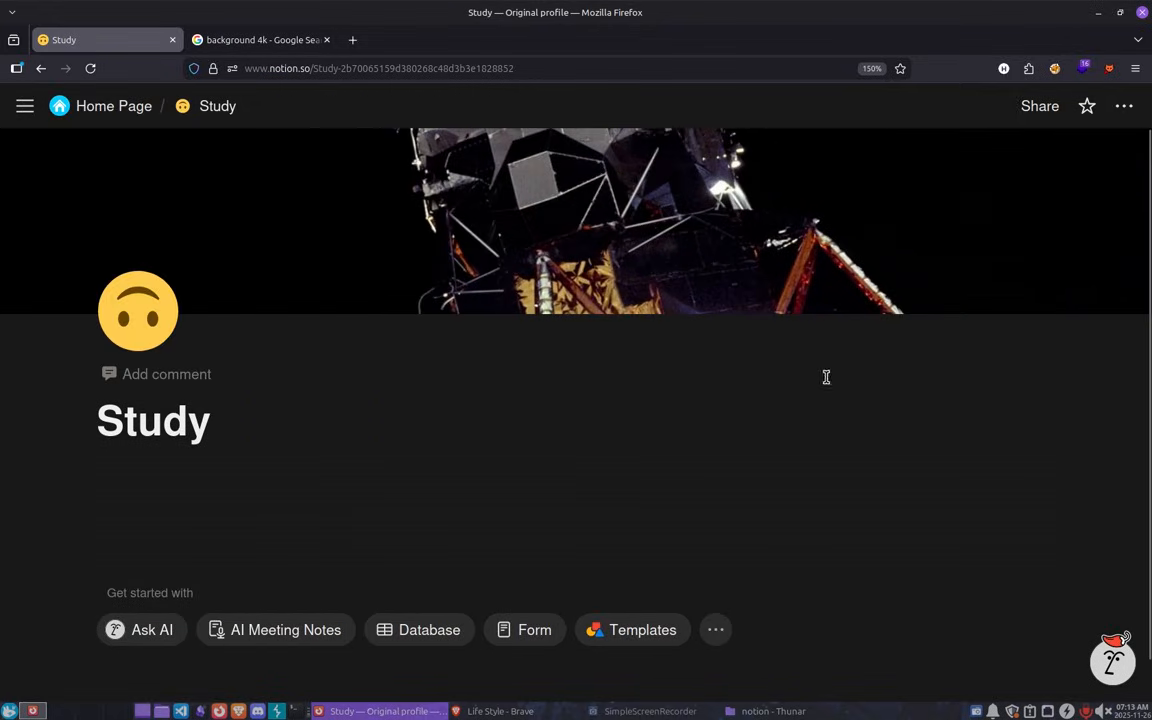
# Turn off full width for the Study page.
pyautogui.click(1124, 106)
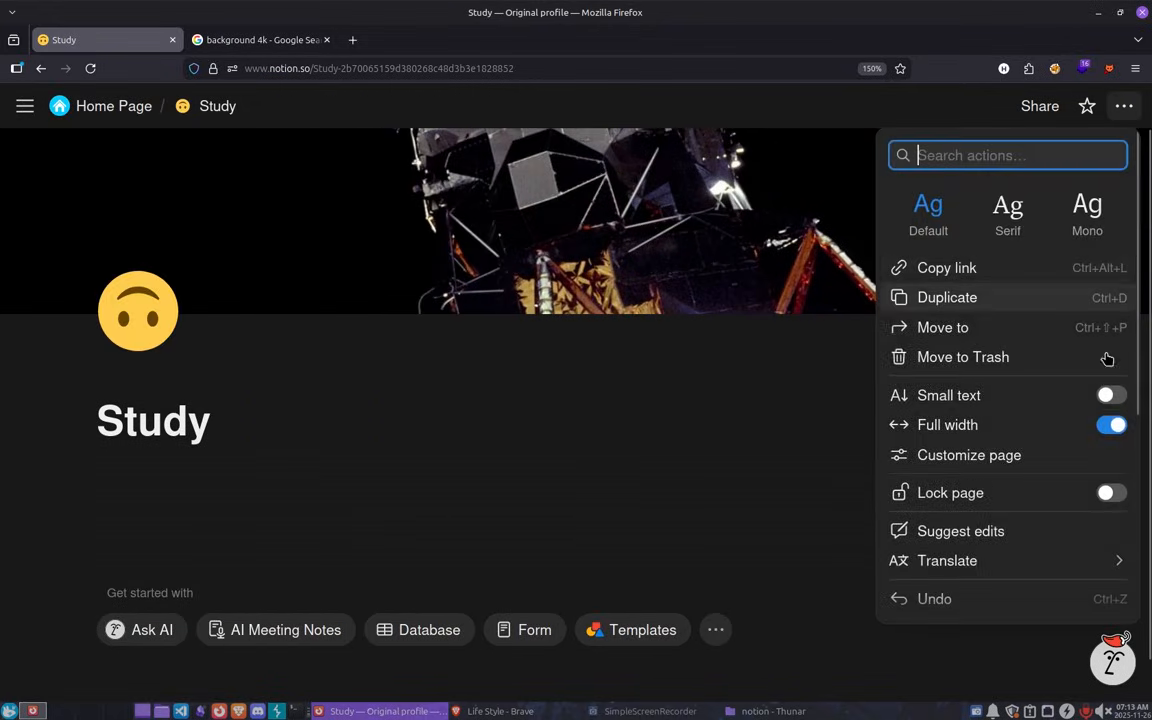
pyautogui.click(1108, 428)
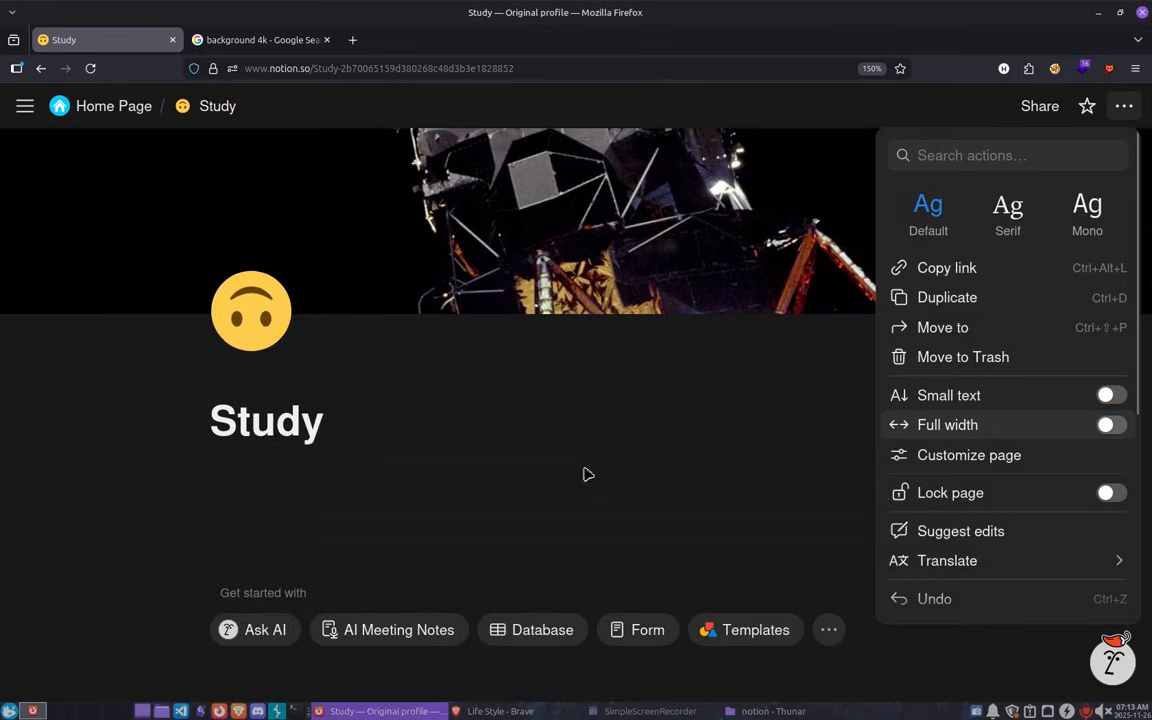
pyautogui.click(267, 461)
# Browse the block commands available in the body of the Study page.
pyautogui.click(268, 468)
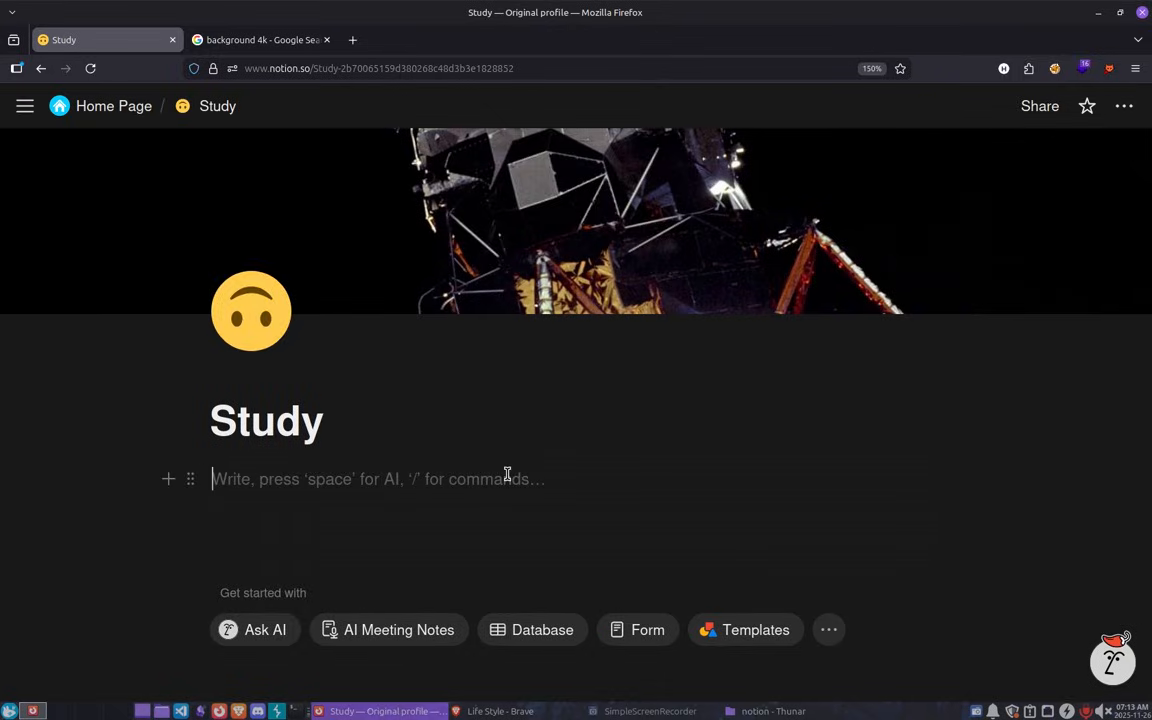
pyautogui.write('/')
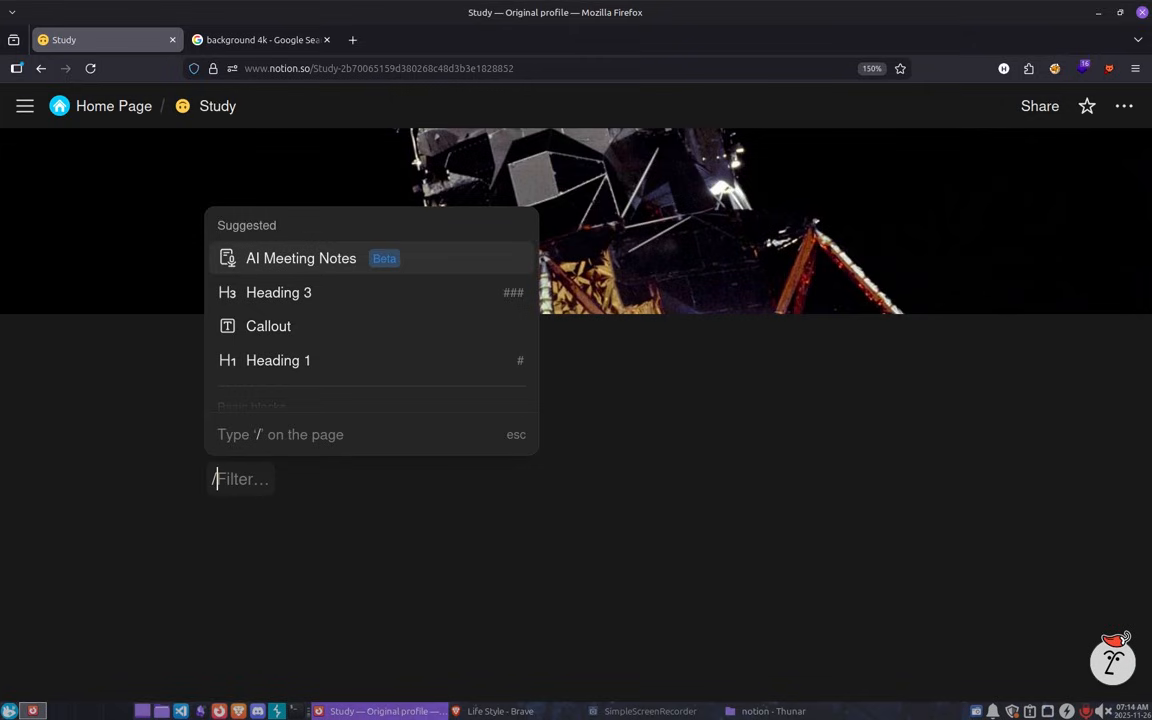
pyautogui.scroll(-5, 322, 305)
pyautogui.scroll(-6, 326, 314)
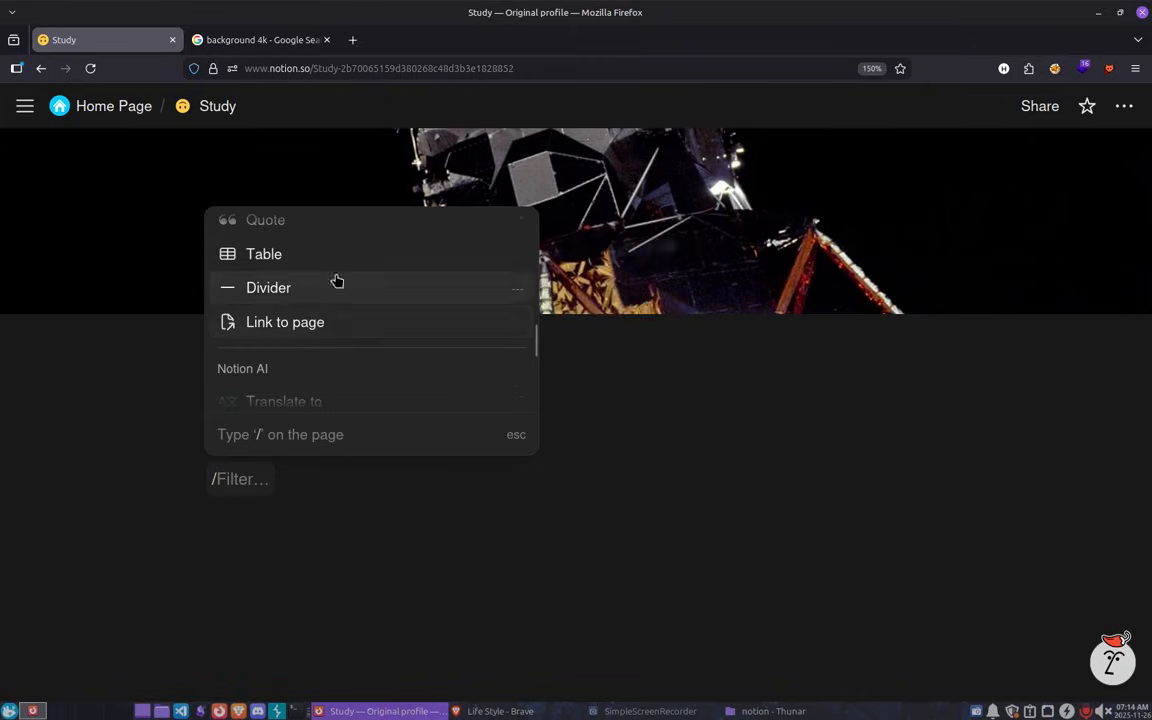
# Return to the Home Page and find the Study sub-page link below the callouts.
pyautogui.click(133, 111)
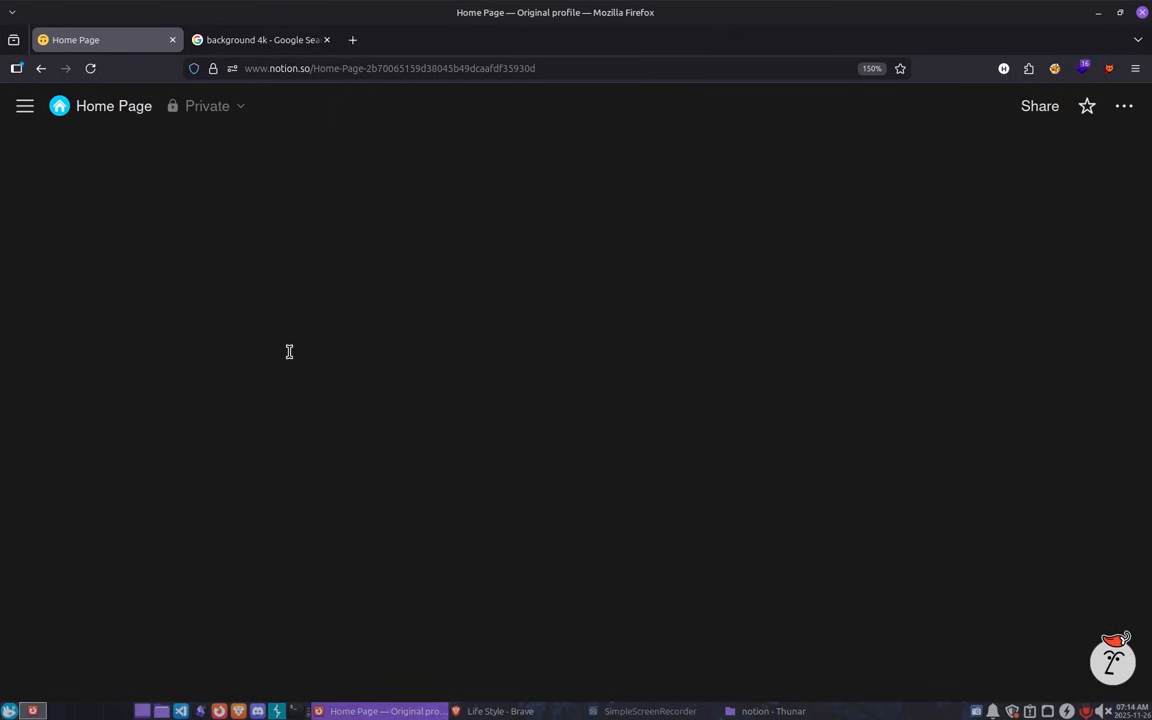
pyautogui.scroll(-15, 362, 316)
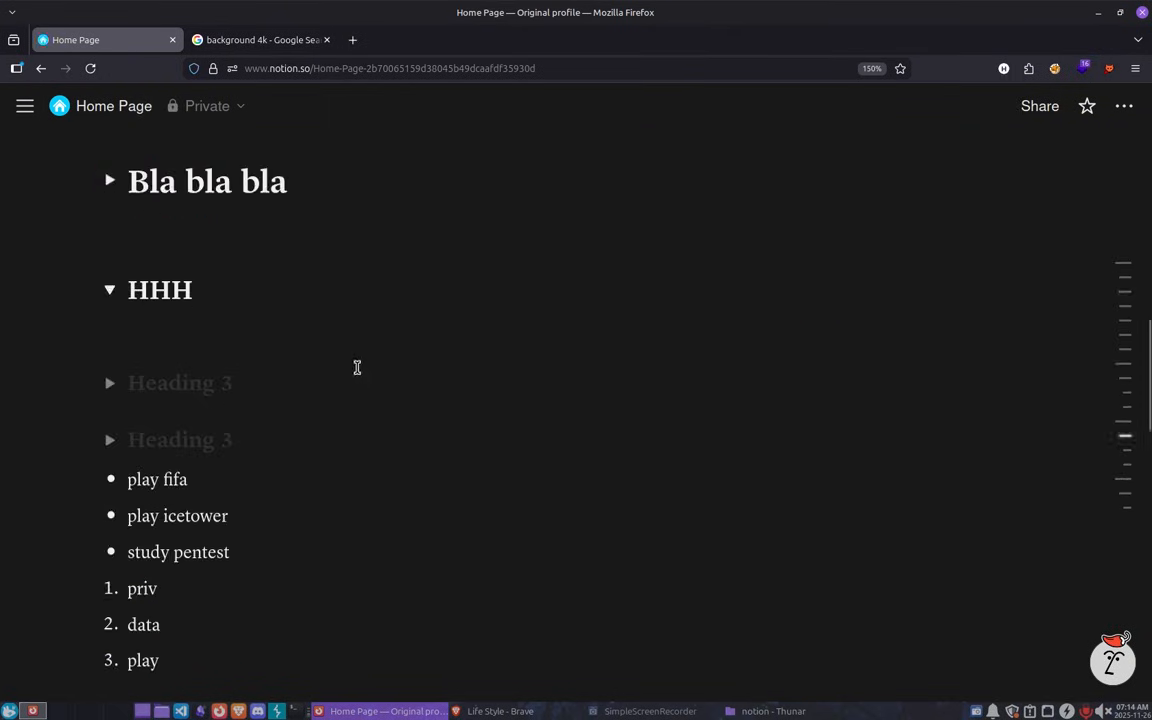
pyautogui.scroll(-4, 354, 383)
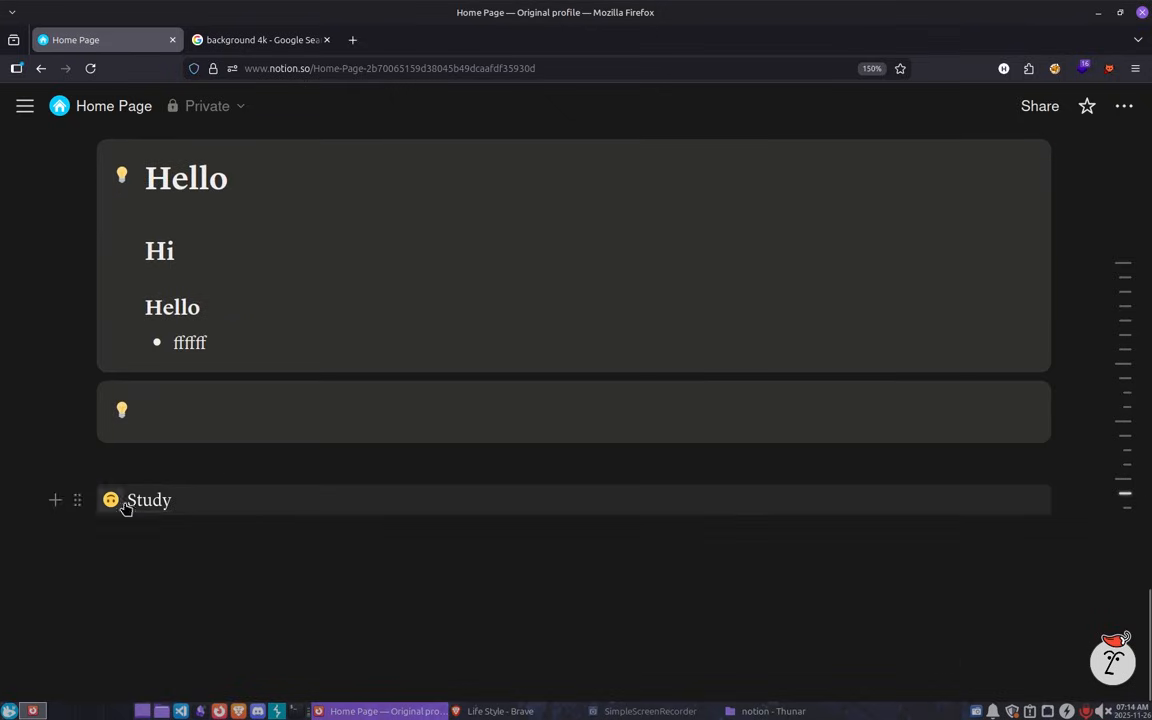
# Open the Study page from its link and delete the stray "/" from its body.
pyautogui.click(141, 505)
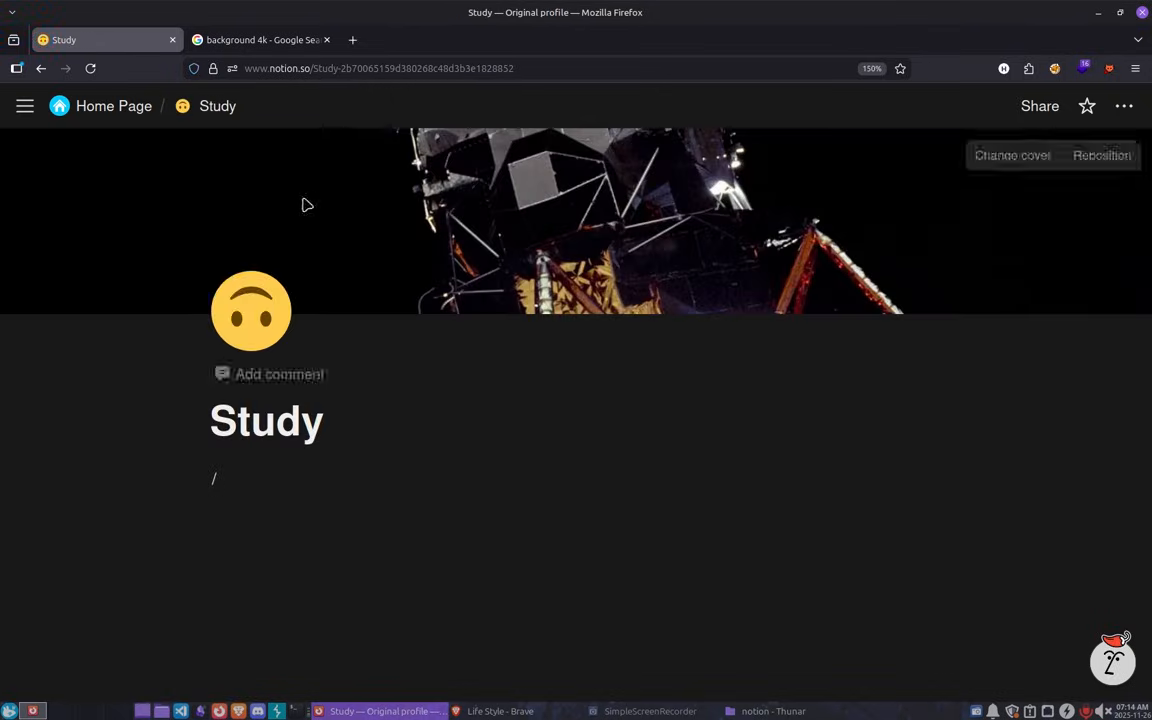
pyautogui.click(261, 471)
pyautogui.press('BackSpace')
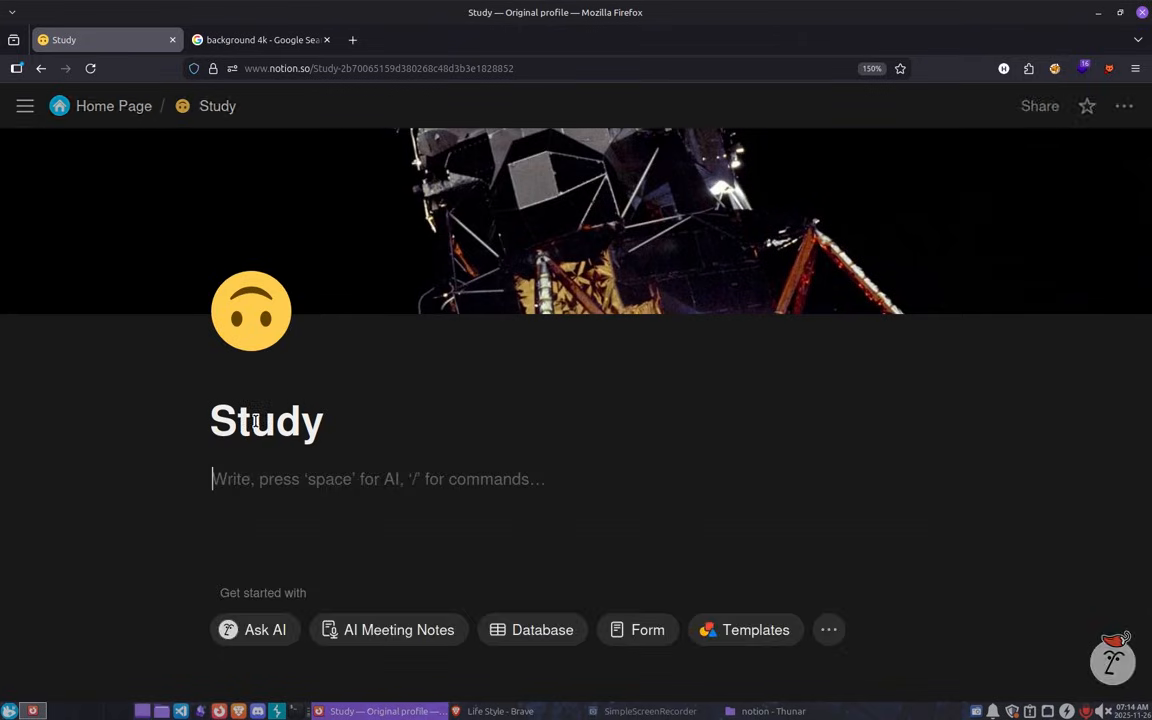
# Check the navigation between the Home Page and the Study page, ending on the Home Page.
pyautogui.click(130, 108)
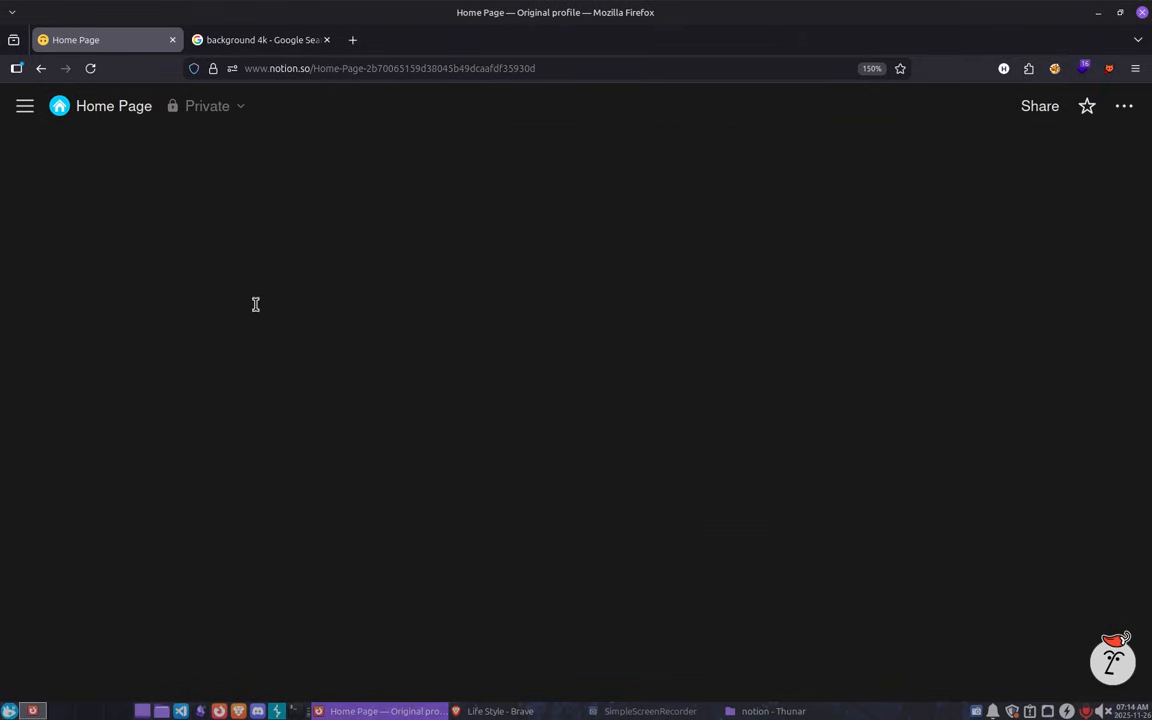
pyautogui.scroll(-10, 417, 396)
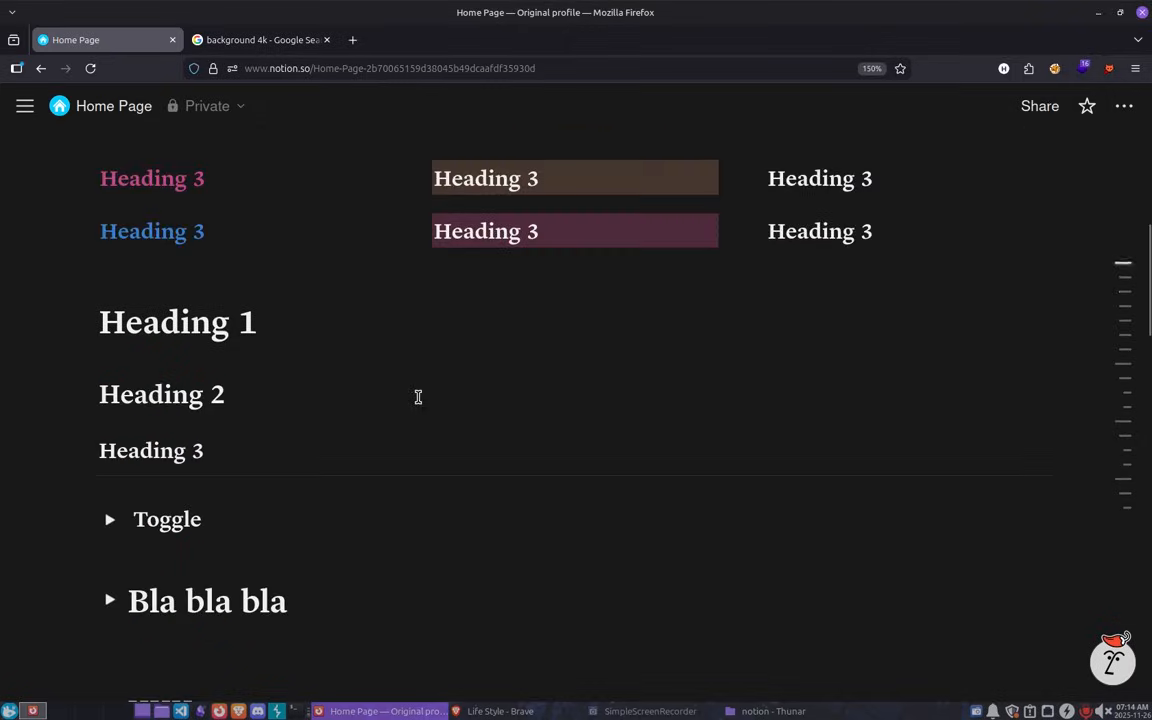
pyautogui.scroll(-10, 418, 397)
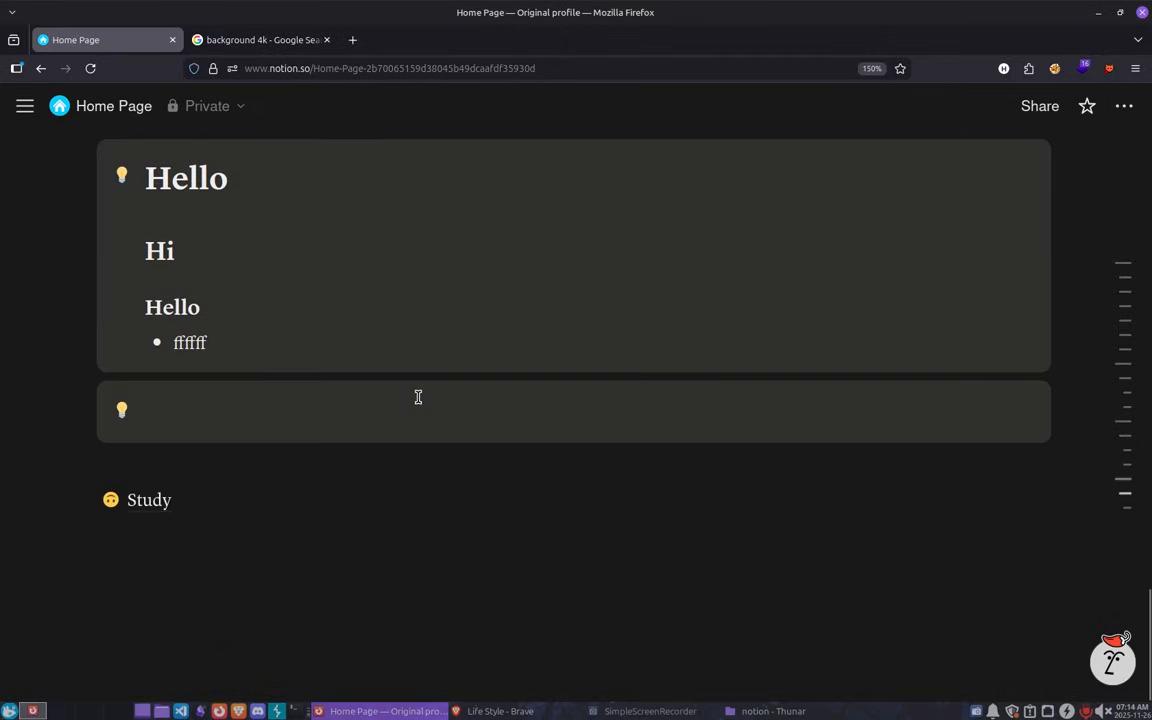
pyautogui.click(314, 505)
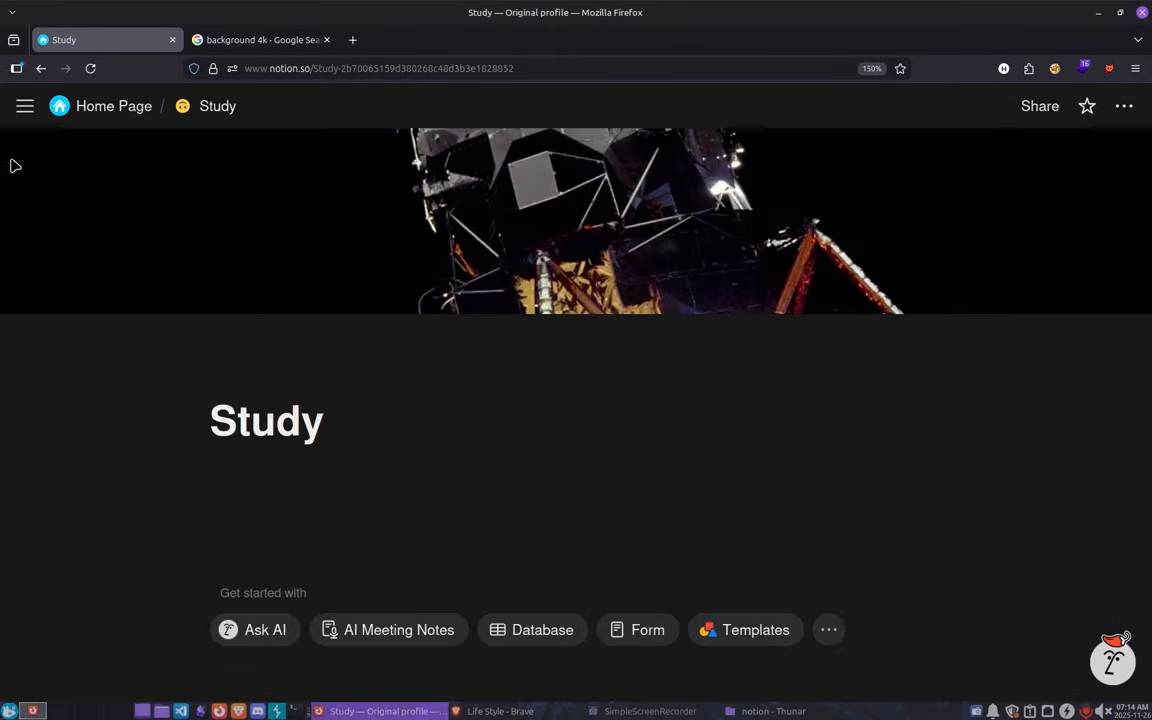
pyautogui.click(41, 68)
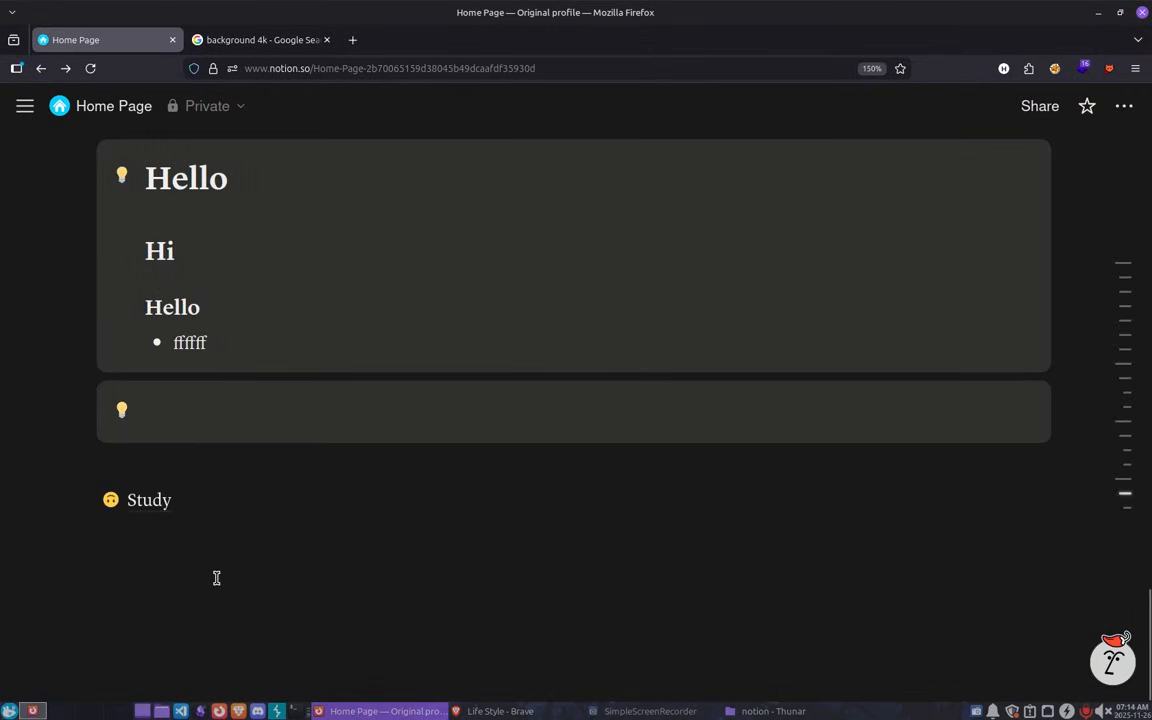
# Insert a link to the Study page in the empty line below the Study sub-page on Home Page.
pyautogui.click(216, 578)
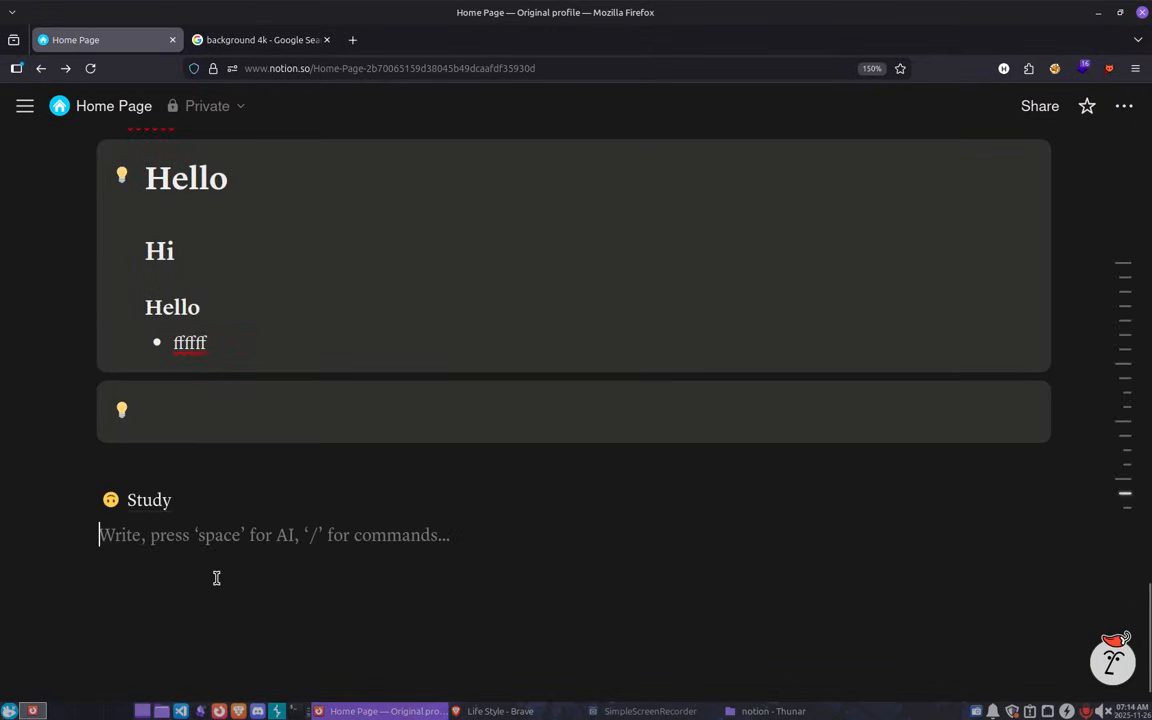
pyautogui.write('/l')
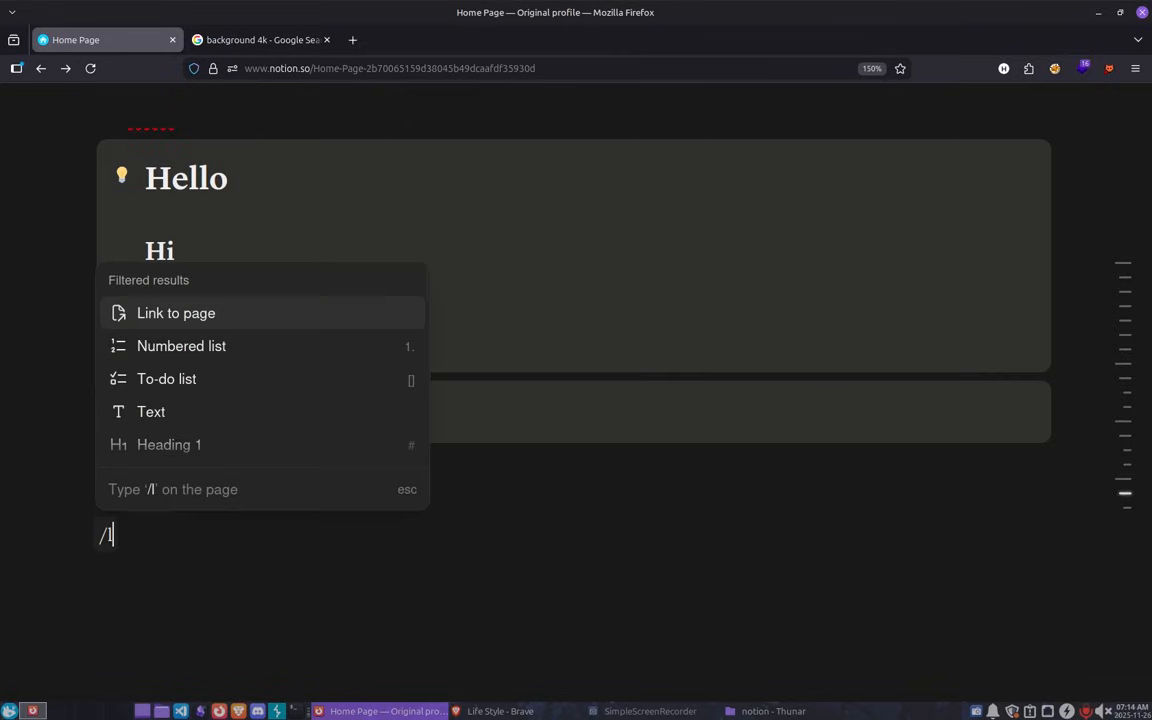
pyautogui.write('in')
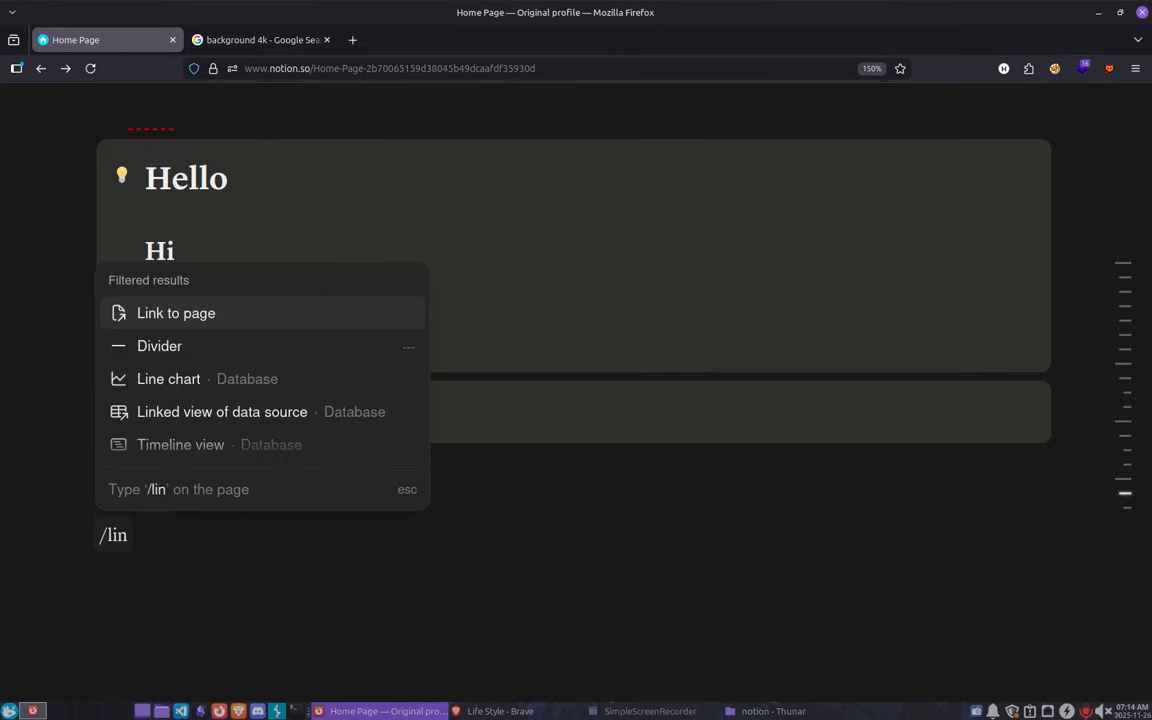
pyautogui.press('Return')
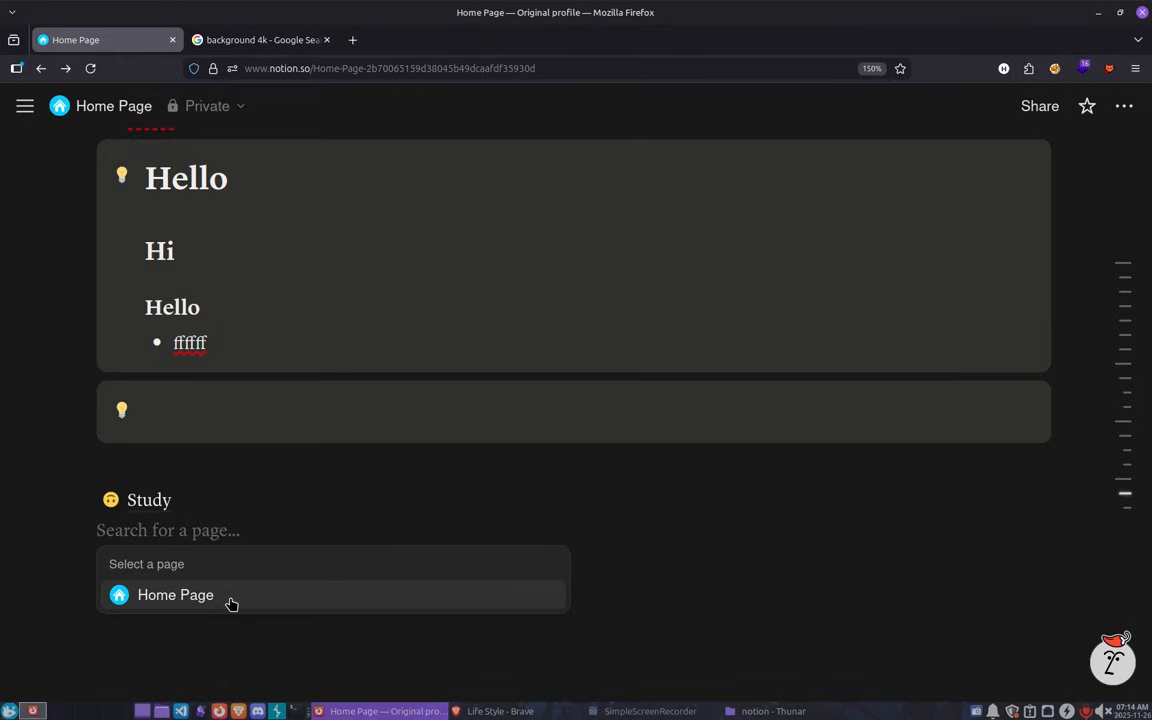
pyautogui.write('St')
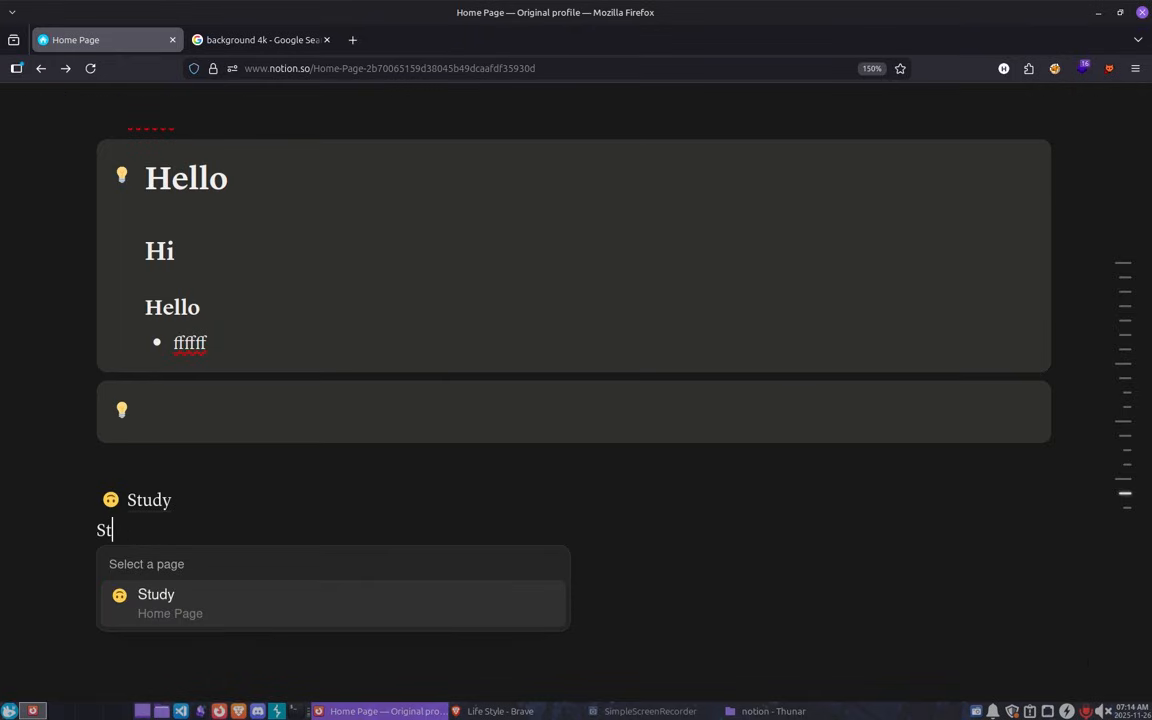
pyautogui.click(156, 596)
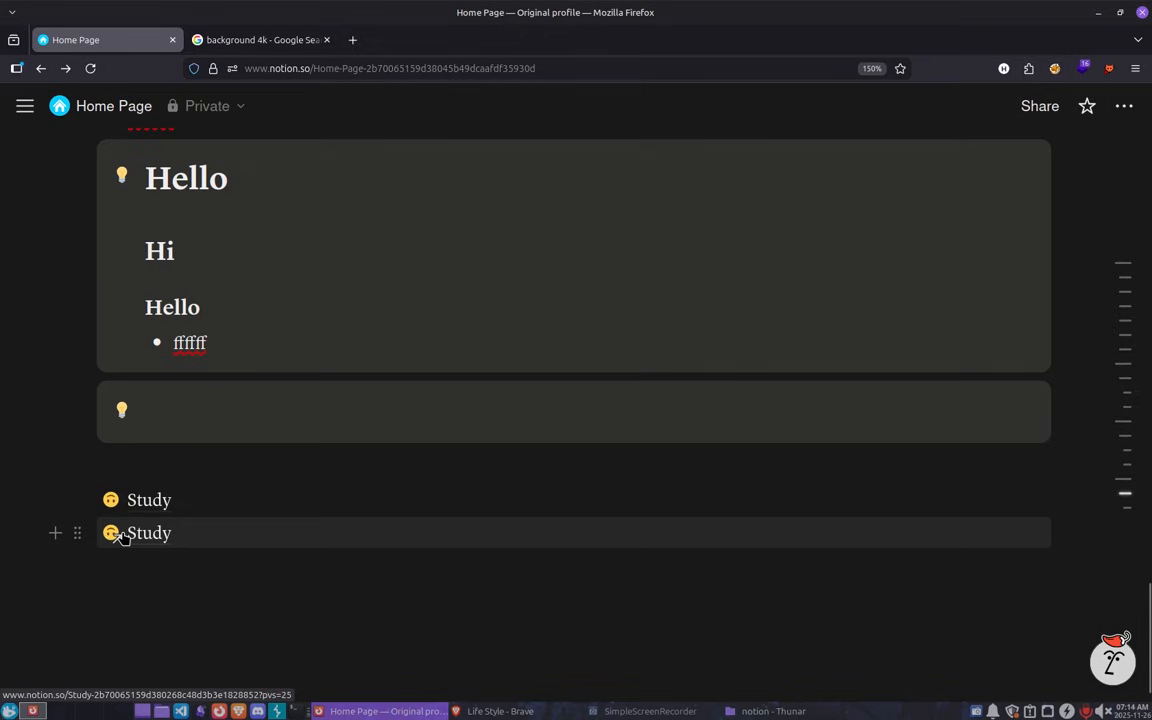
# Open the Study page through its new link and insert a link to Home Page in its body.
pyautogui.moveTo(120, 537)
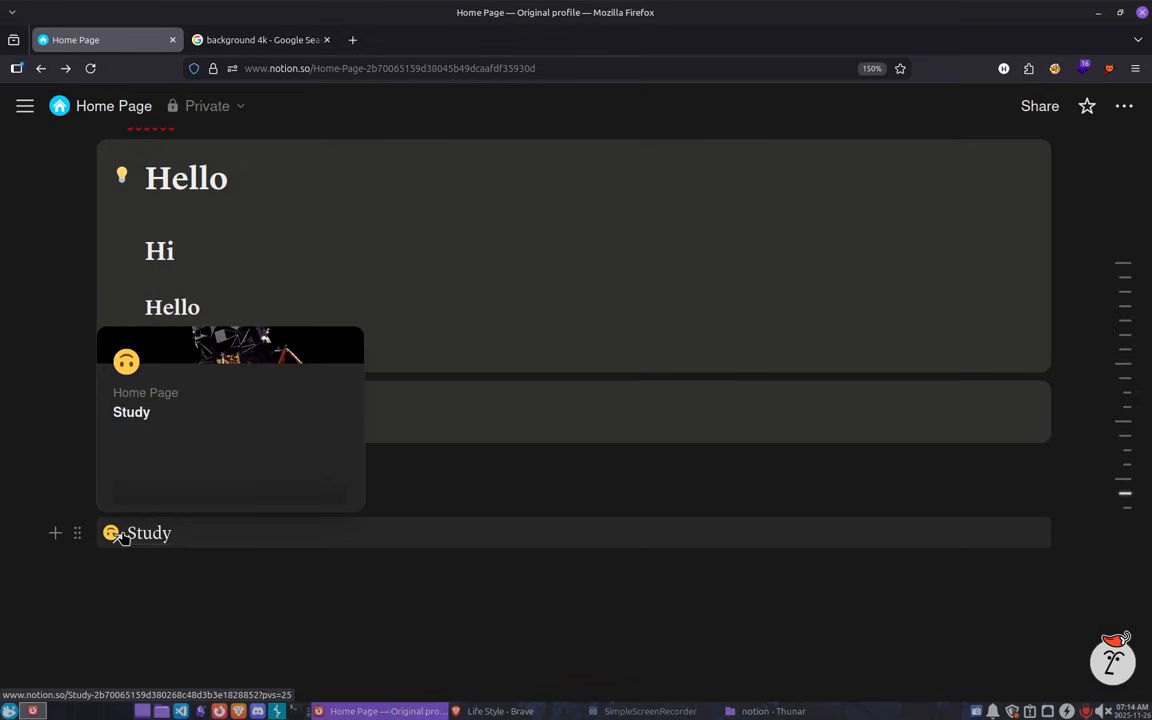
pyautogui.click(120, 537)
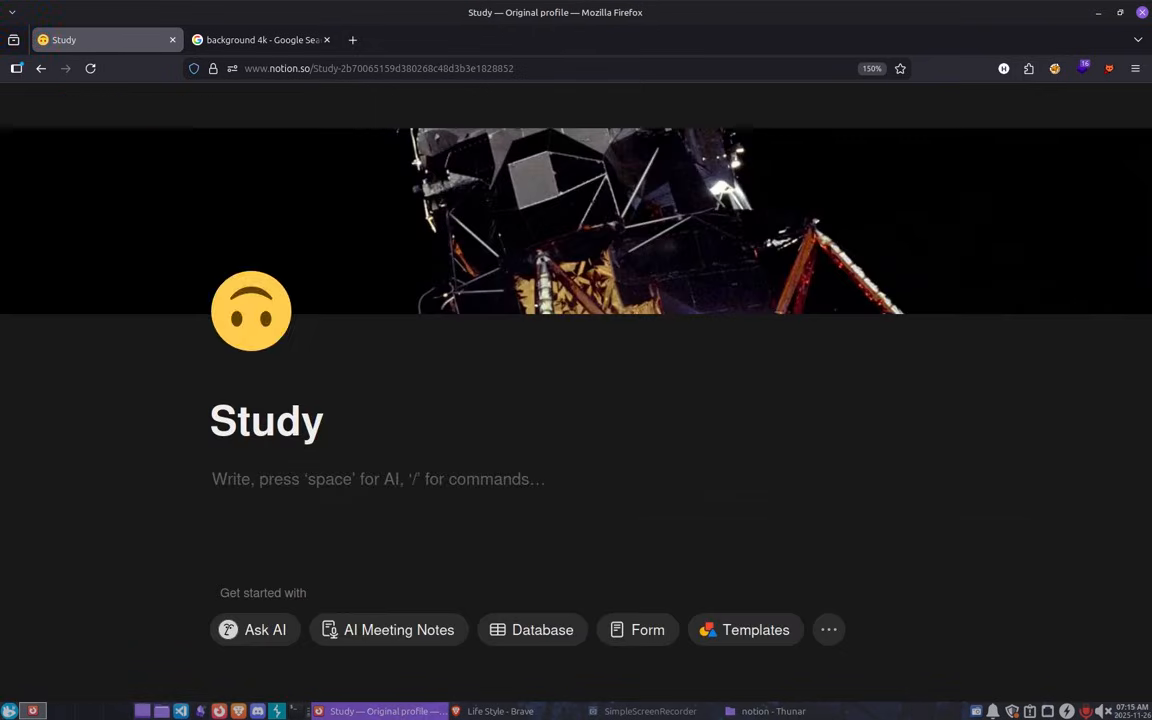
pyautogui.write('/')
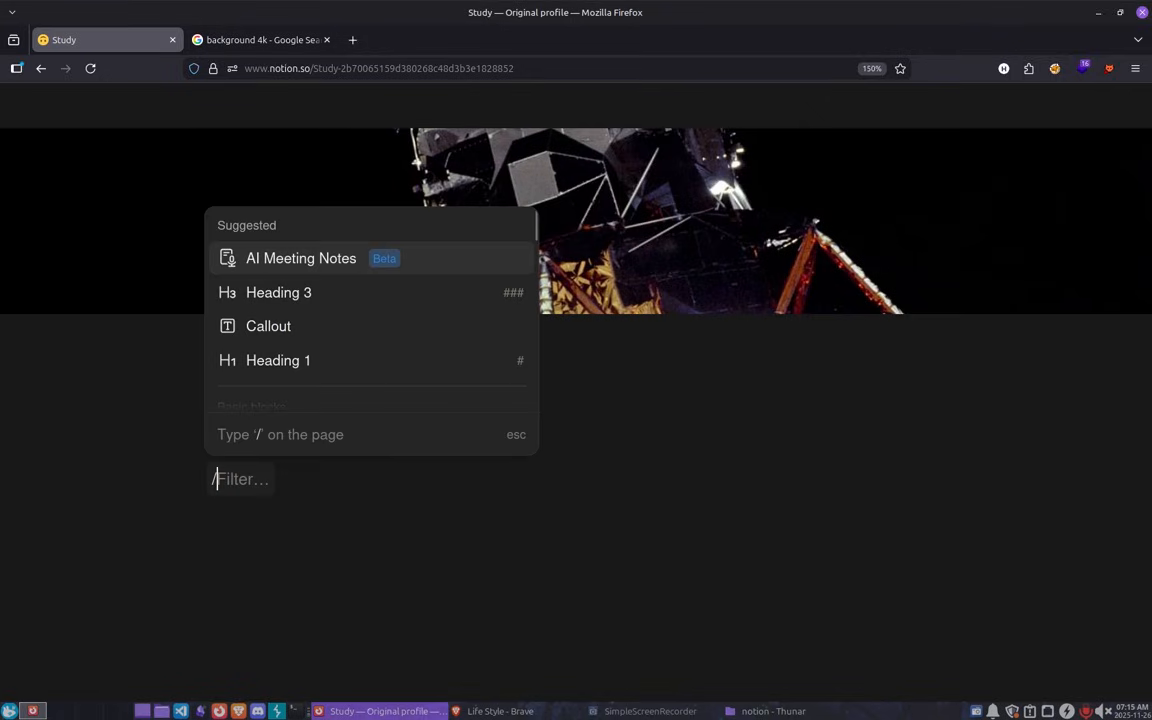
pyautogui.write('lin')
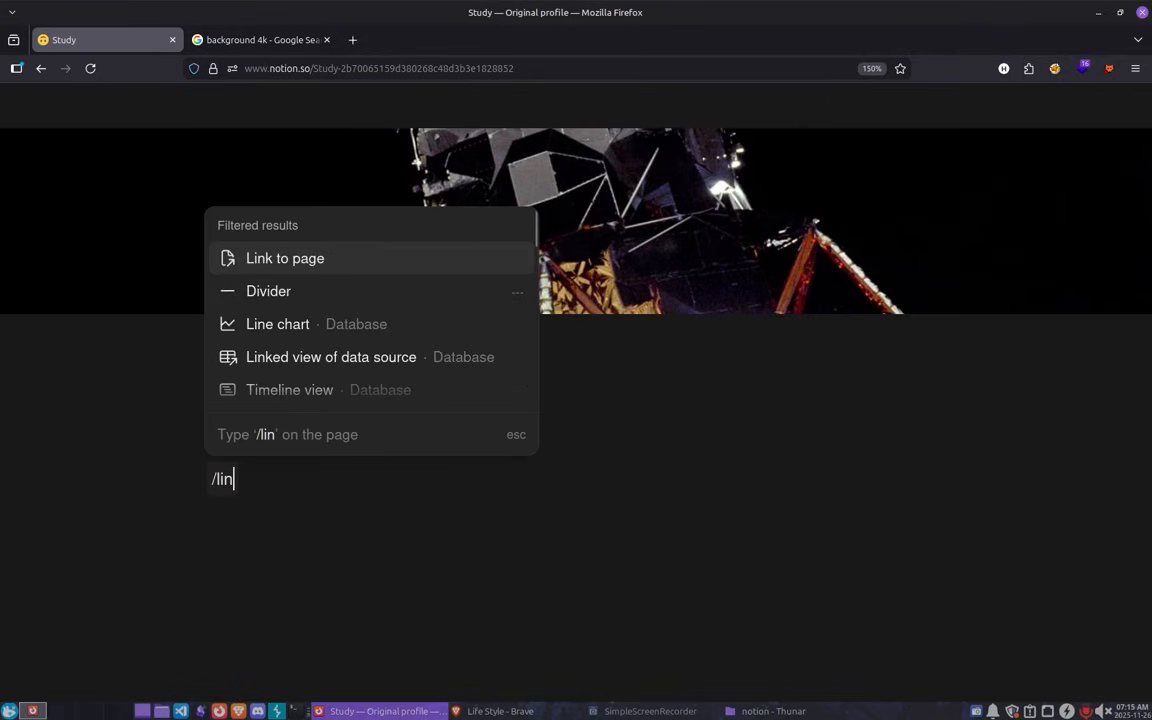
pyautogui.write('k')
pyautogui.press('Return')
pyautogui.write('stud')
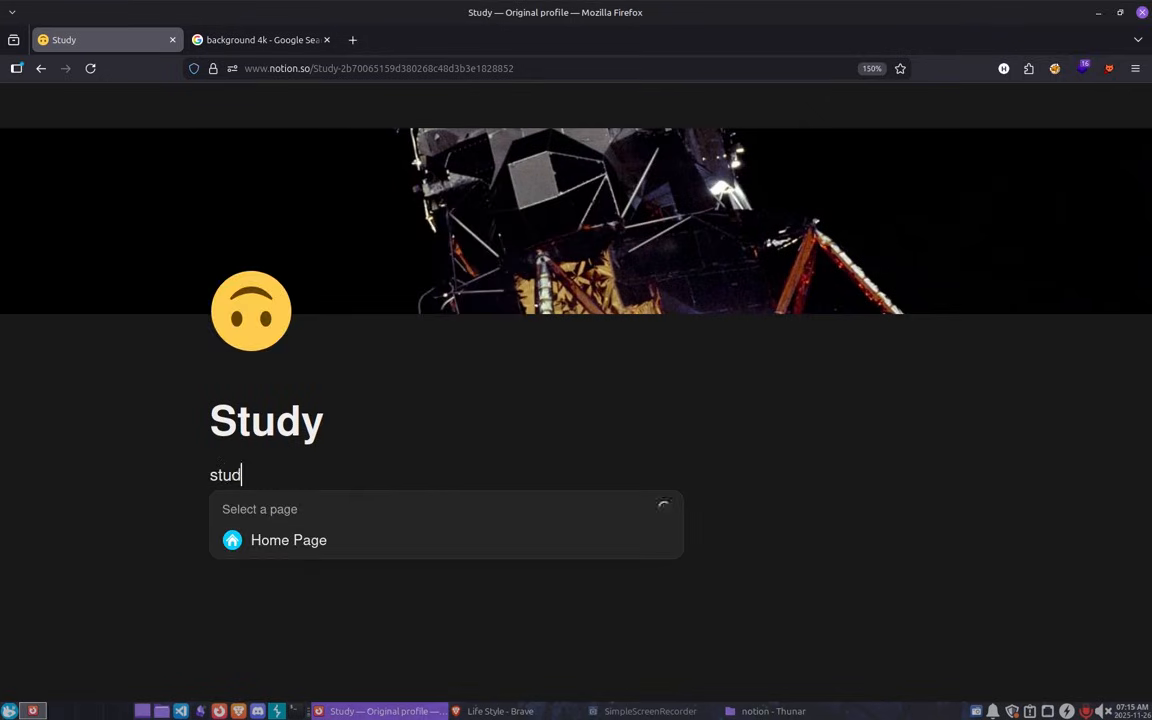
pyautogui.press('BackSpace')
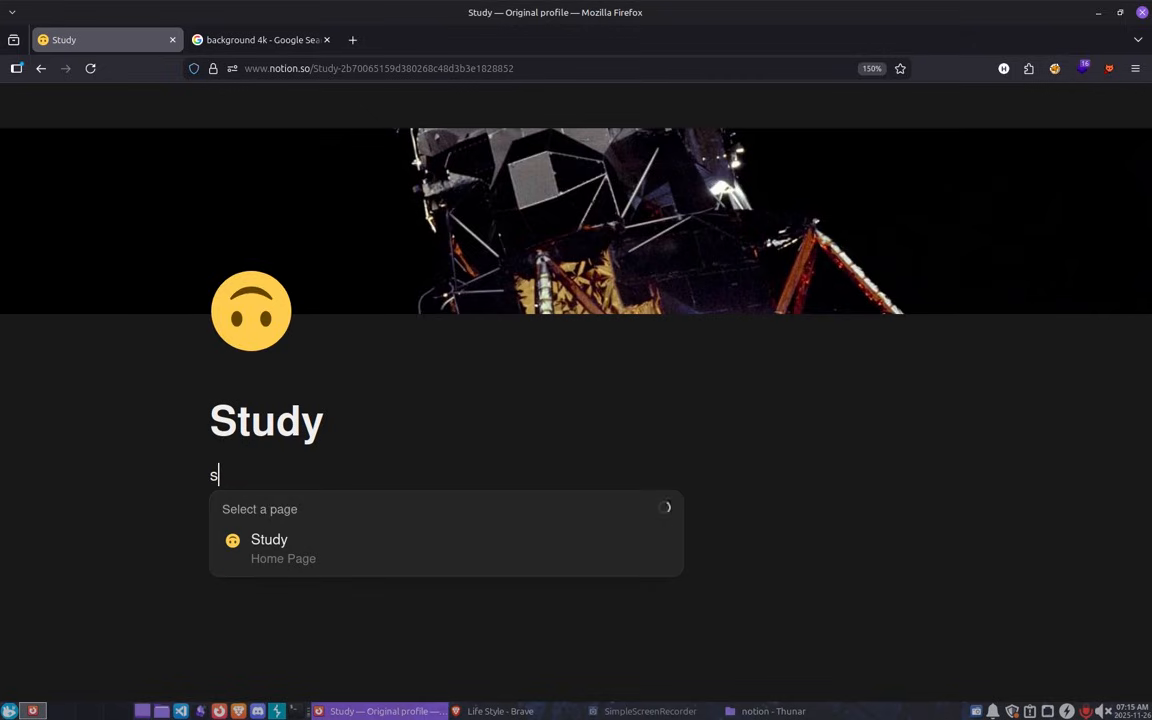
pyautogui.press('BackSpace')
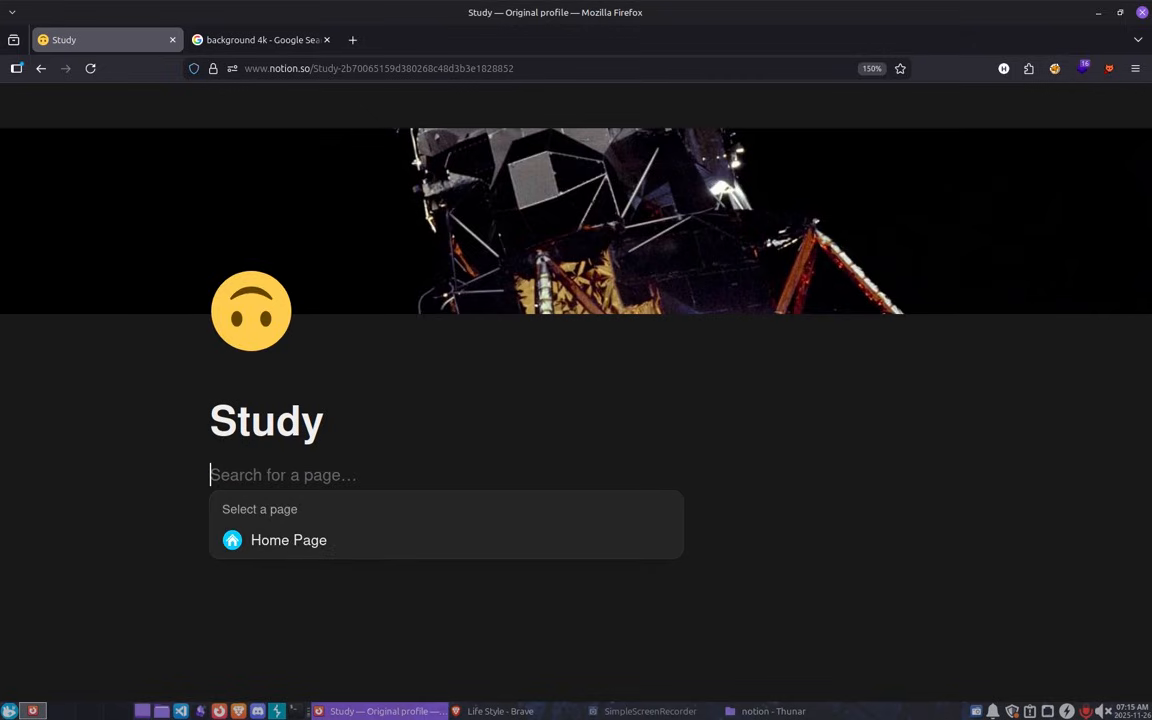
pyautogui.click(232, 542)
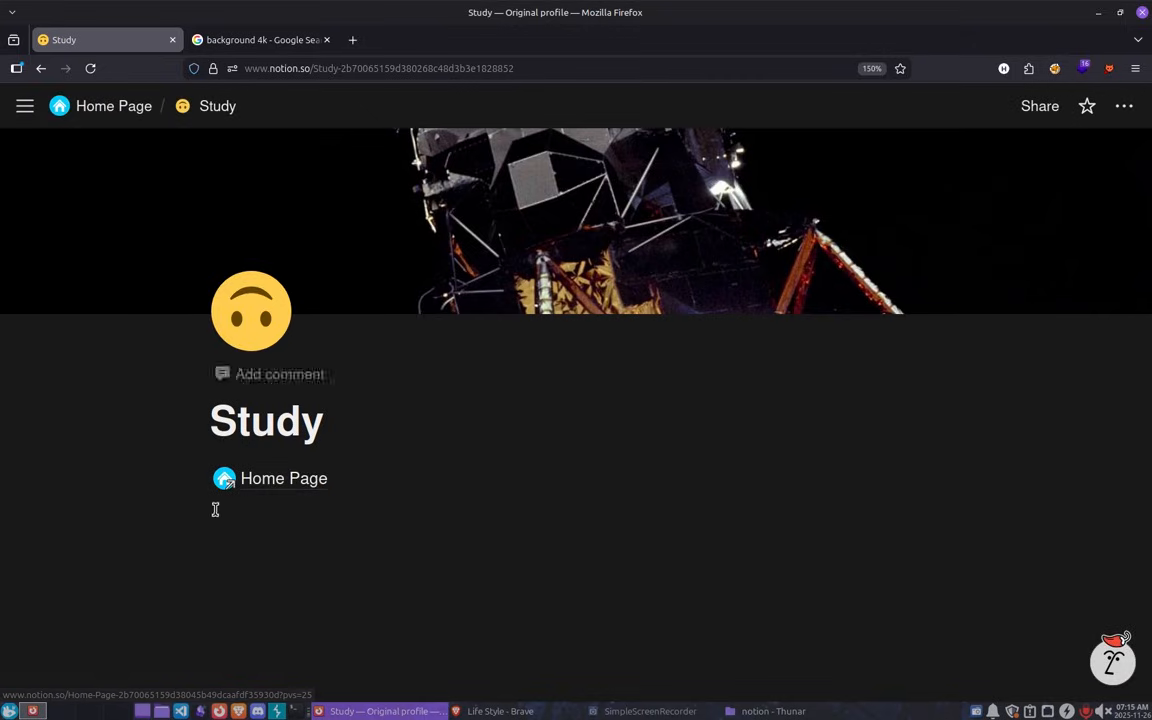
# Create a new sub-page inside the Study page, below the Home Page link.
pyautogui.moveTo(277, 483)
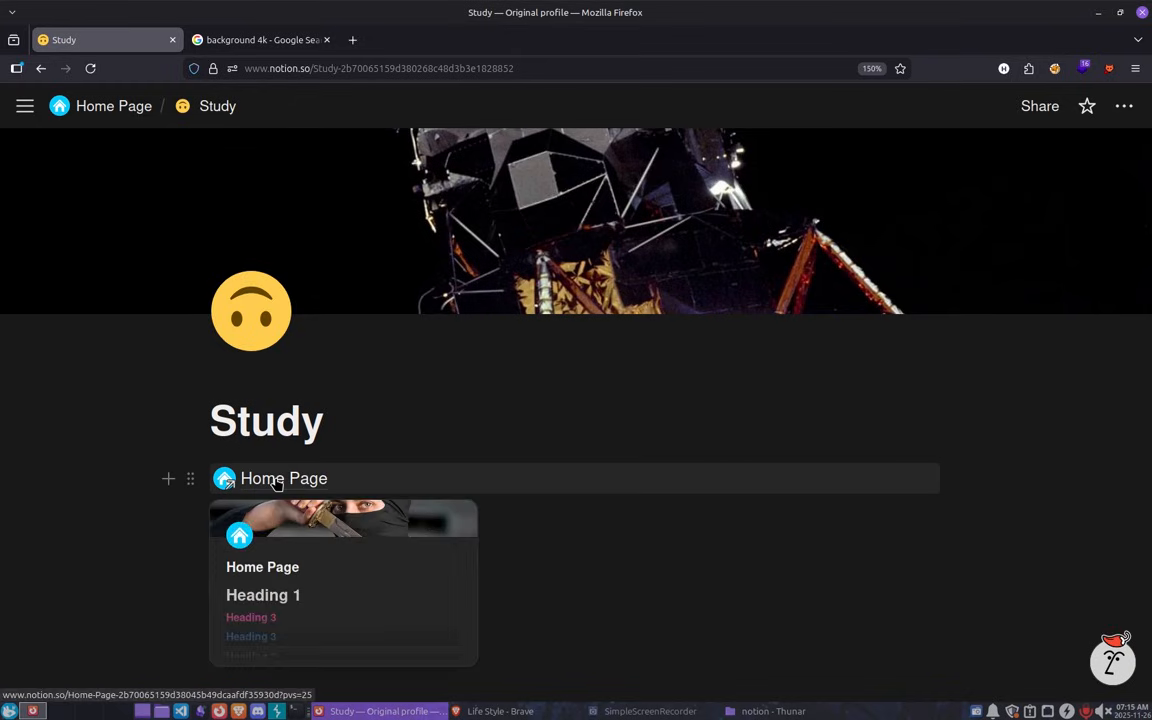
pyautogui.click(309, 604)
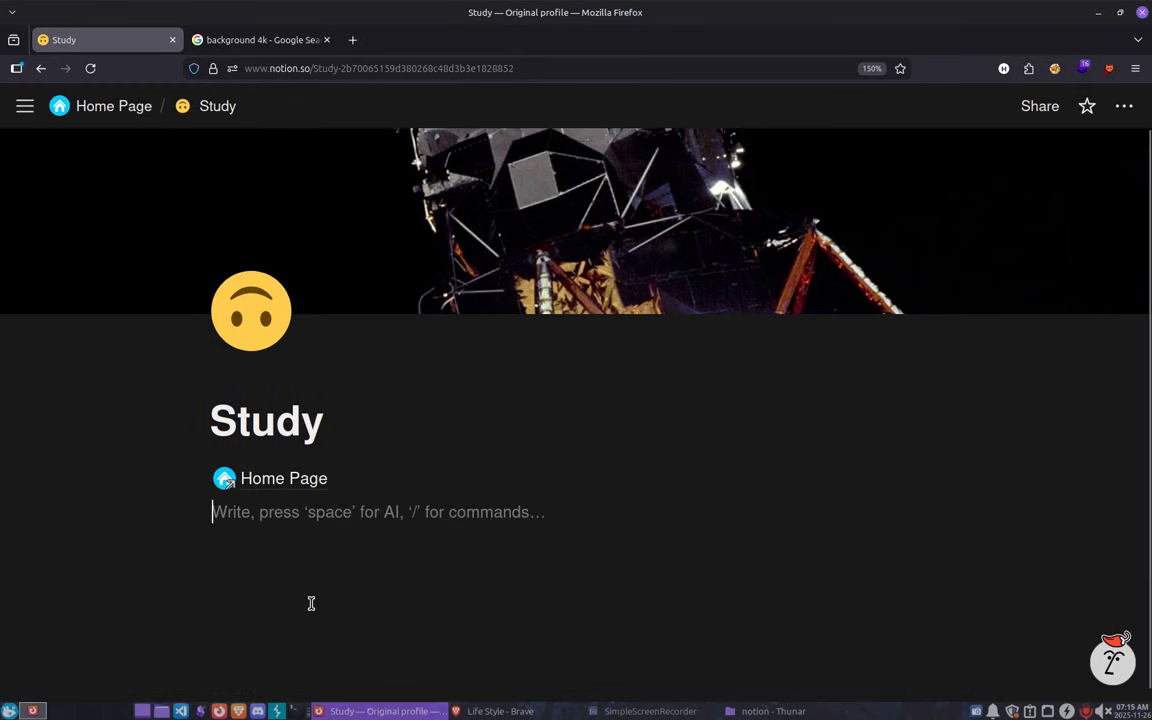
pyautogui.write('/p')
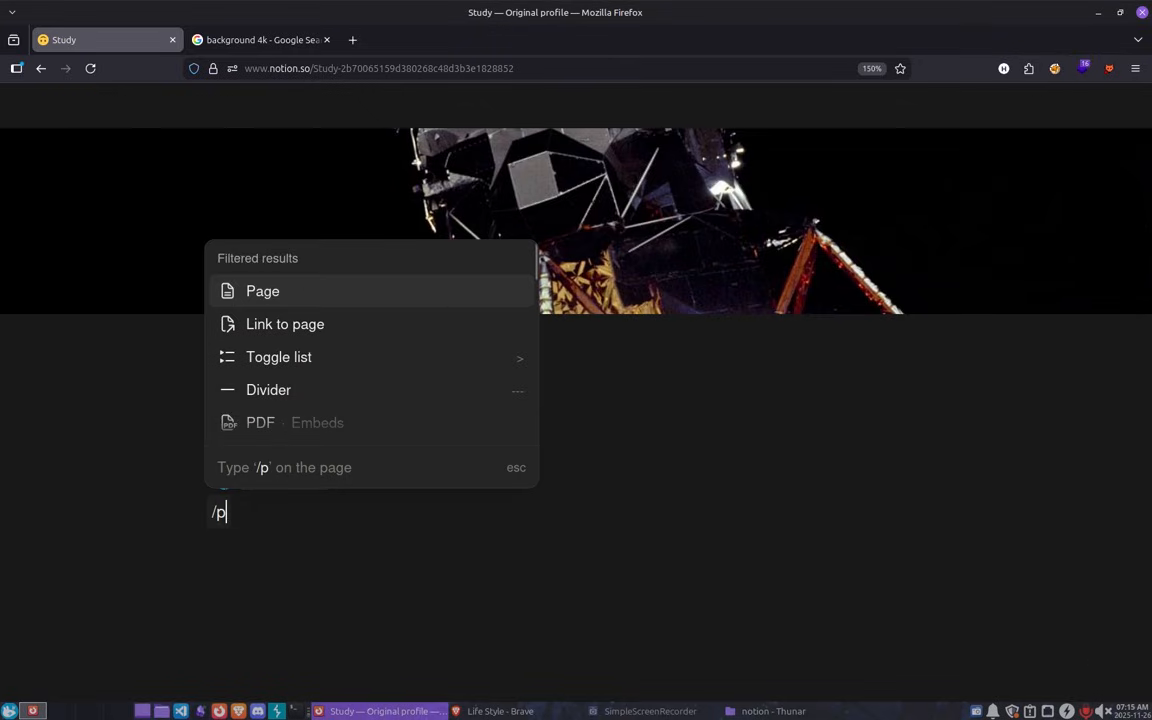
pyautogui.write('age')
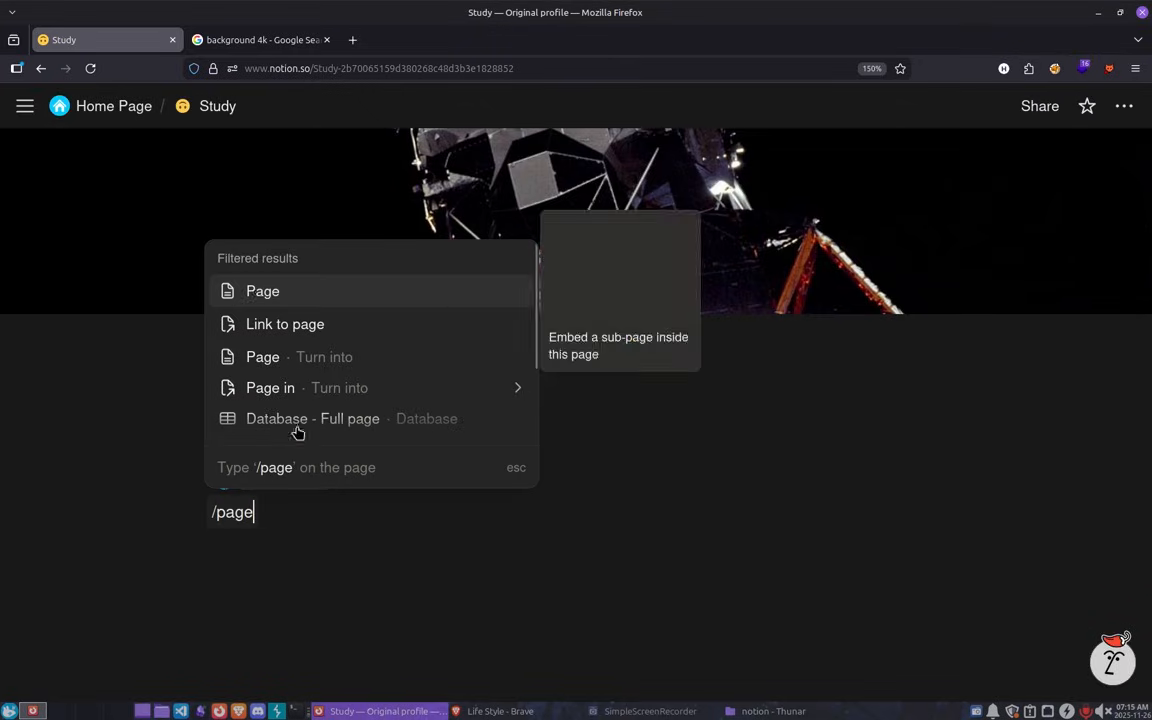
pyautogui.press('Return')
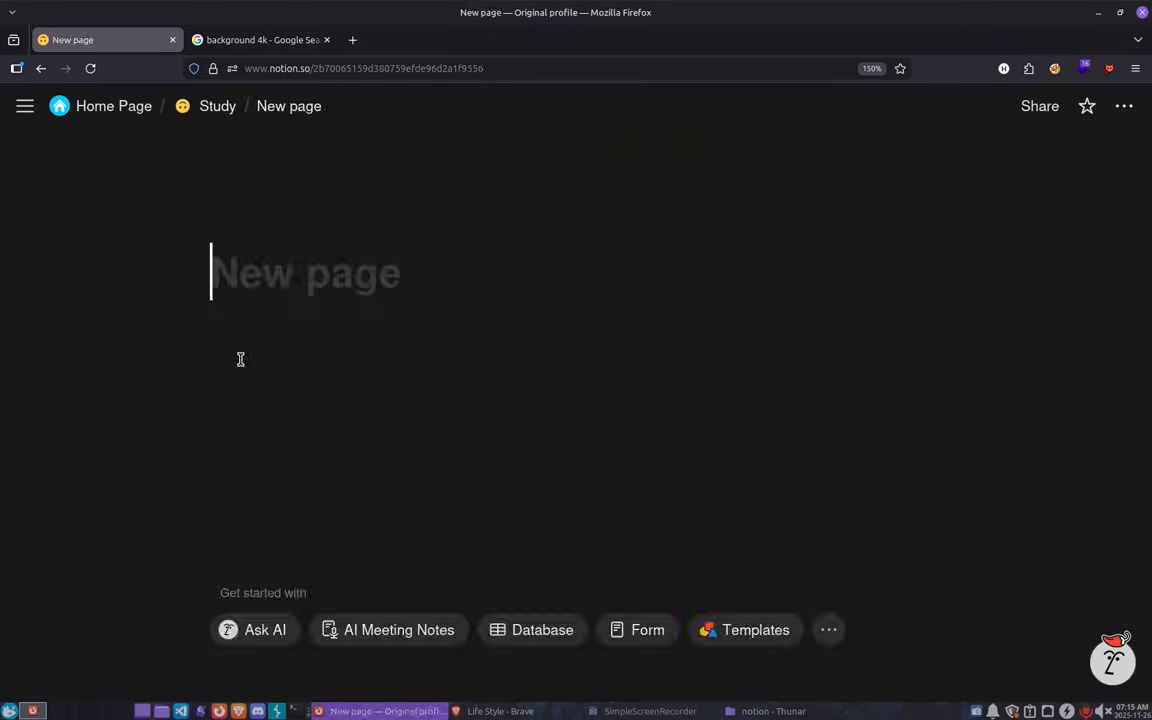
# Expand Home Page and Study in the private page tree and examine how the pages are nested.
pyautogui.moveTo(38, 112)
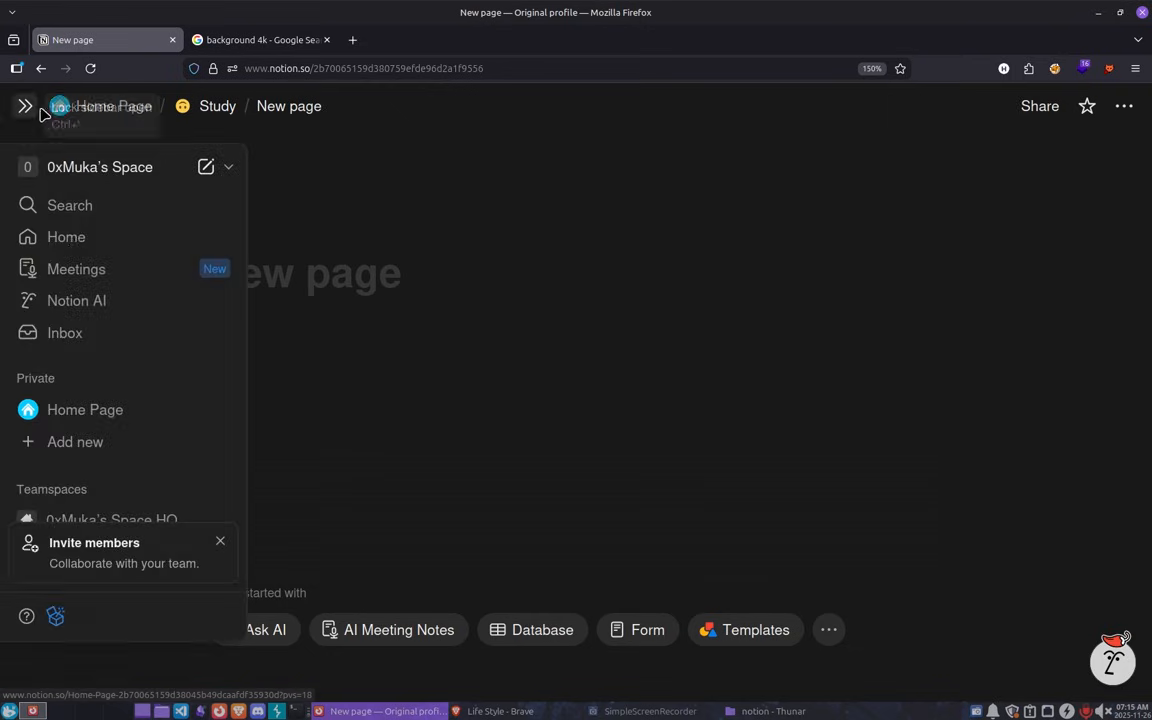
pyautogui.scroll(-5, 76, 400)
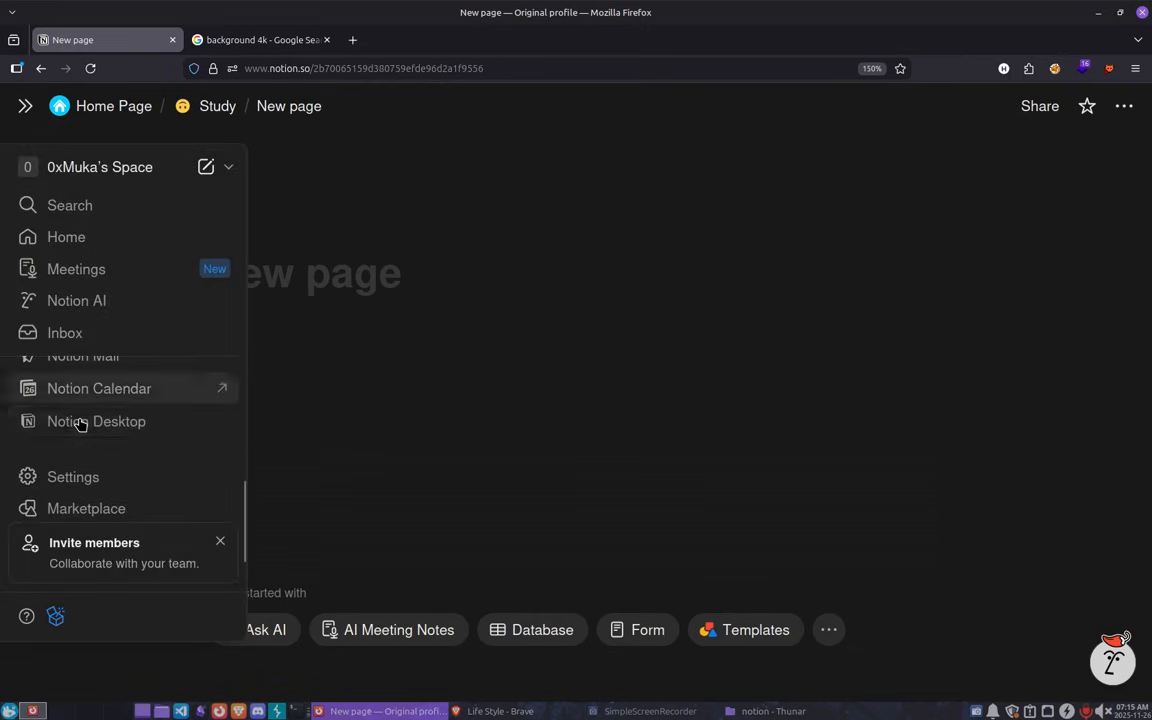
pyautogui.scroll(3, 78, 420)
pyautogui.scroll(2, 80, 420)
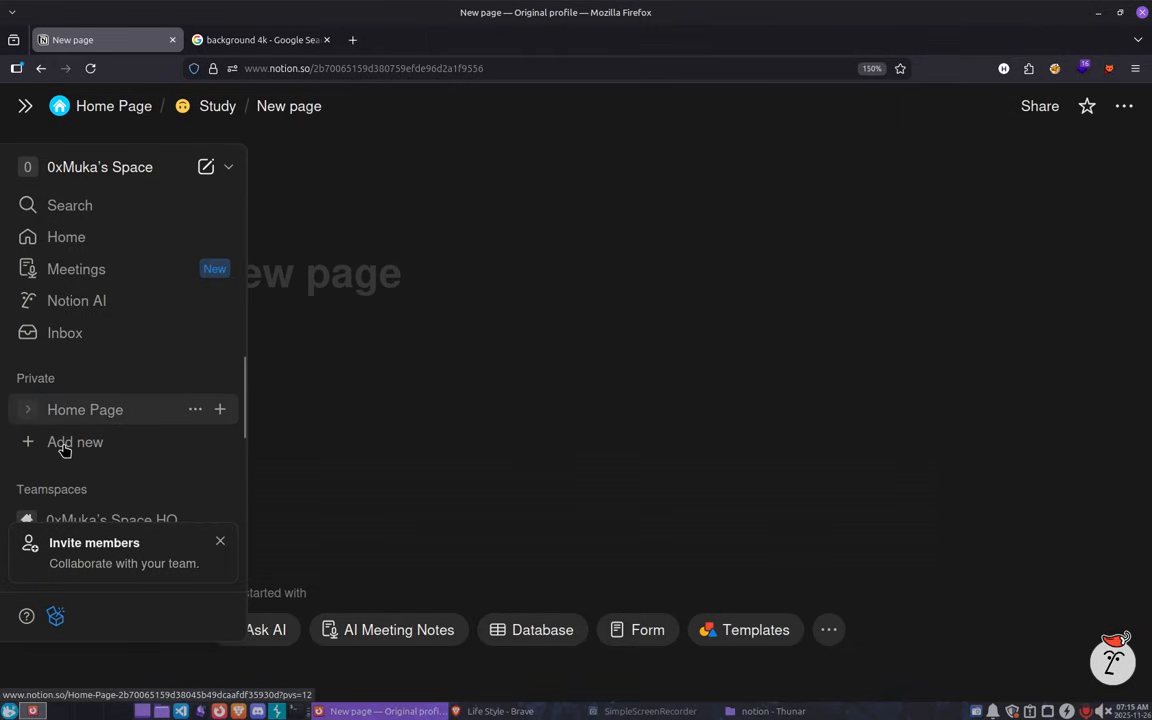
pyautogui.click(28, 409)
pyautogui.click(36, 443)
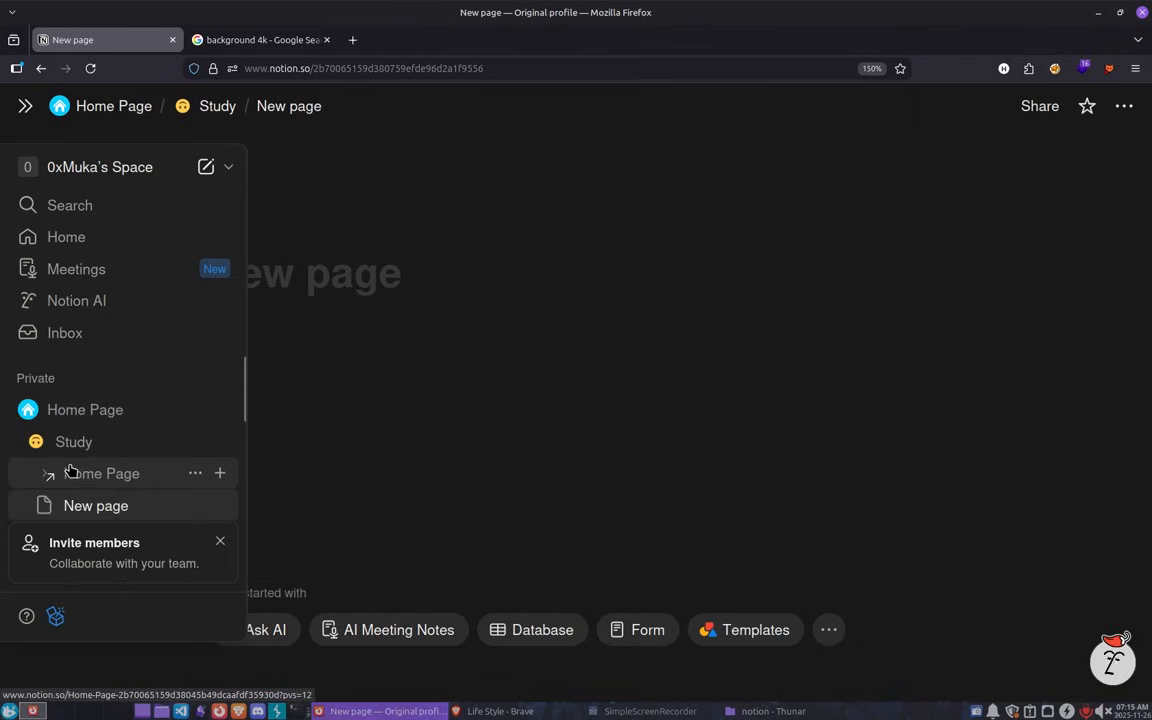
pyautogui.scroll(-3, 108, 480)
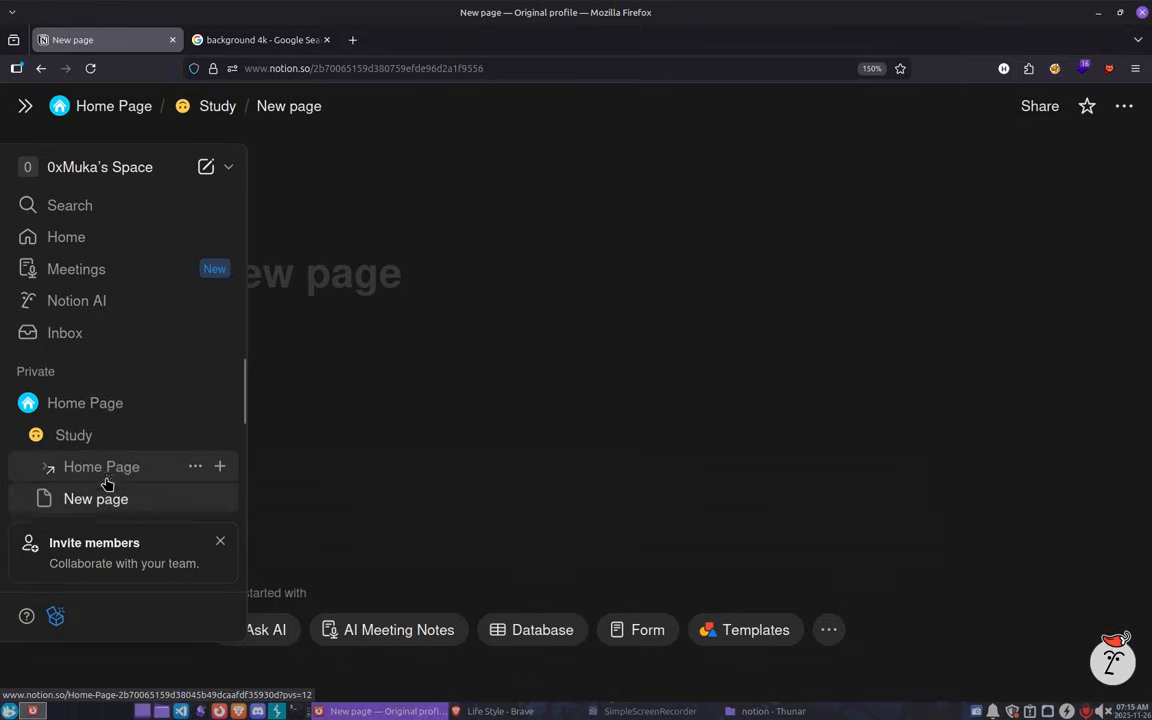
# Title the new sub-page "Inner Page" and check its entry under Study in the page tree.
pyautogui.click(302, 279)
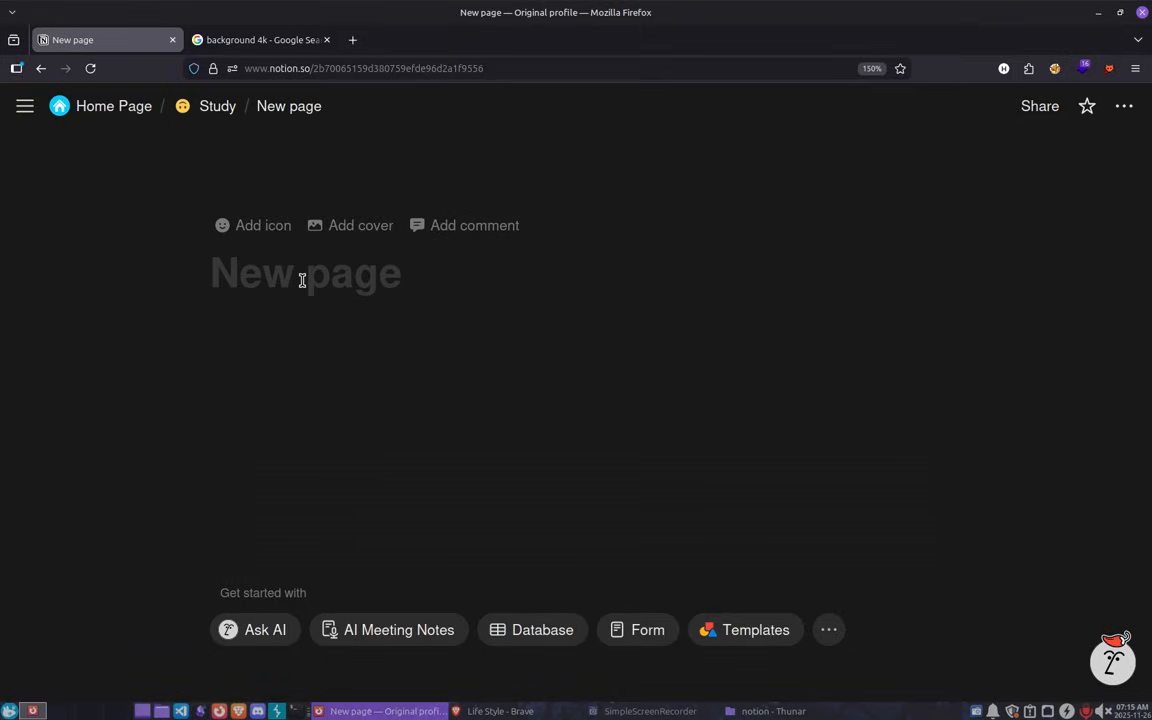
pyautogui.write('Ineer')
pyautogui.press('BackSpace')
pyautogui.press('BackSpace')
pyautogui.write('ner Page')
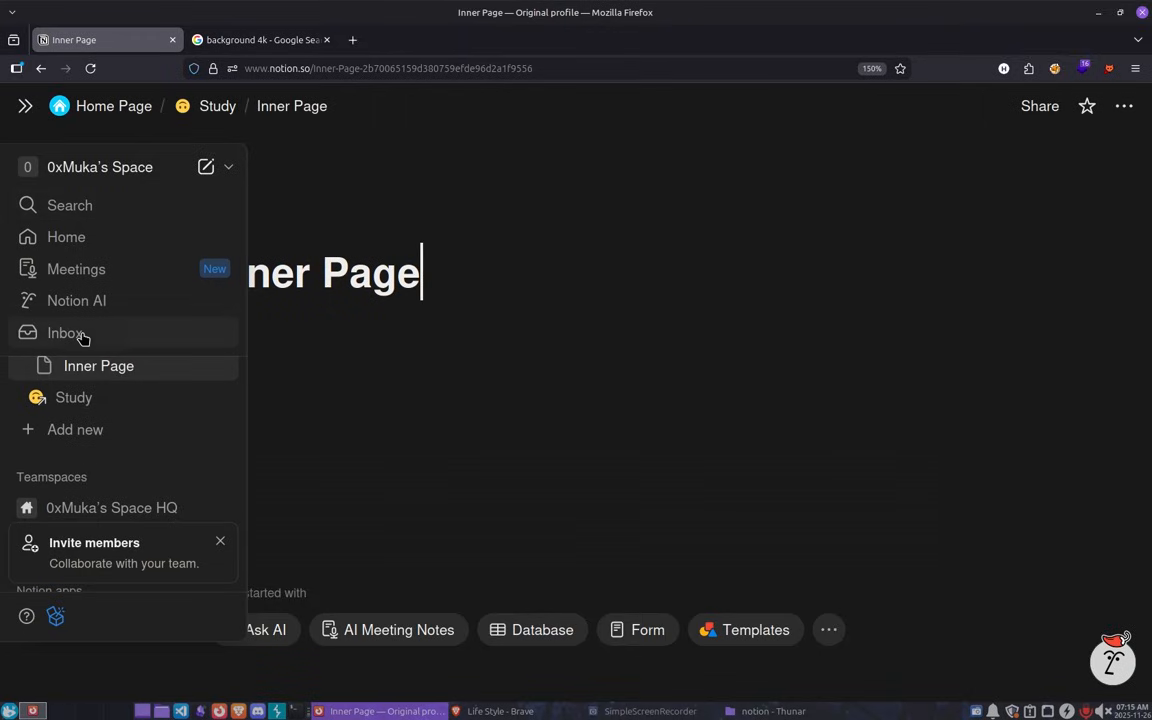
pyautogui.scroll(3, 69, 415)
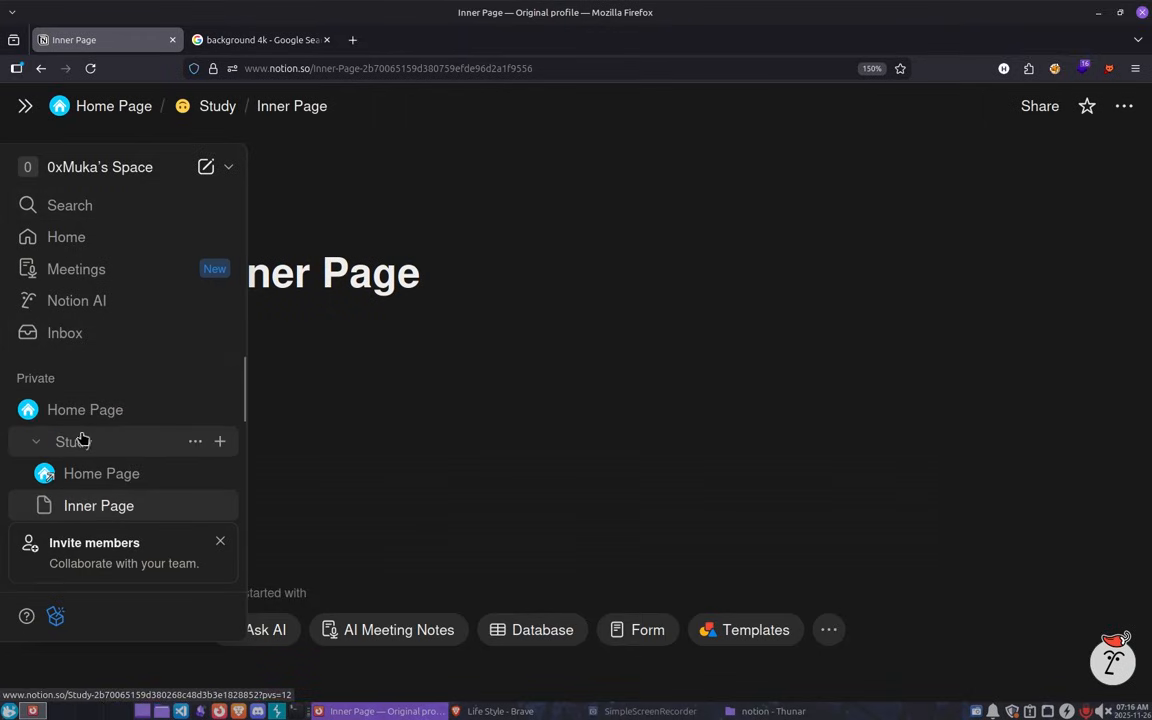
# Return to the Study page and insert a second link to Home Page below Inner Page.
pyautogui.click(218, 106)
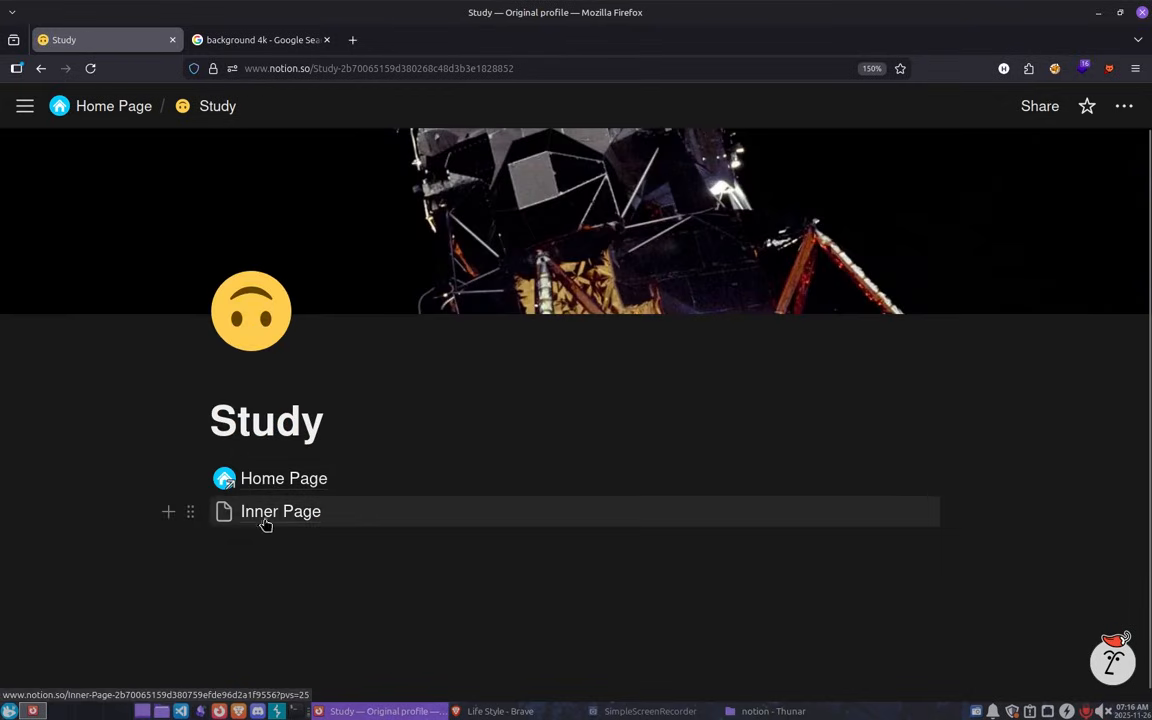
pyautogui.click(304, 592)
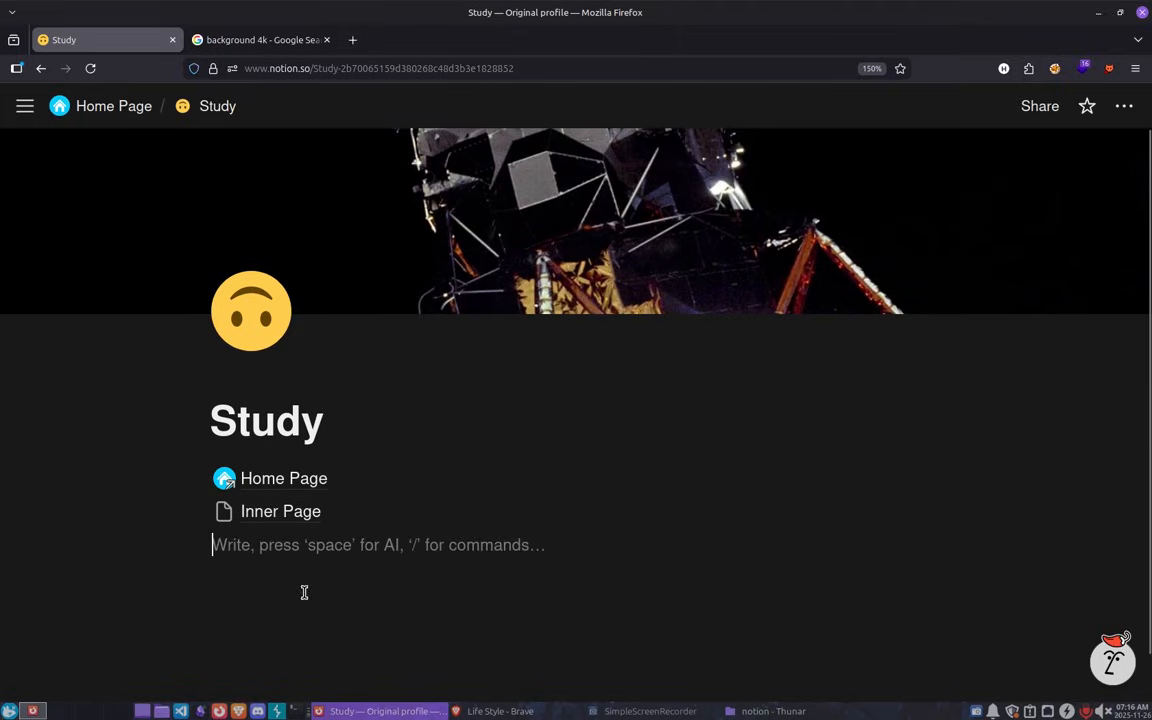
pyautogui.write('/k')
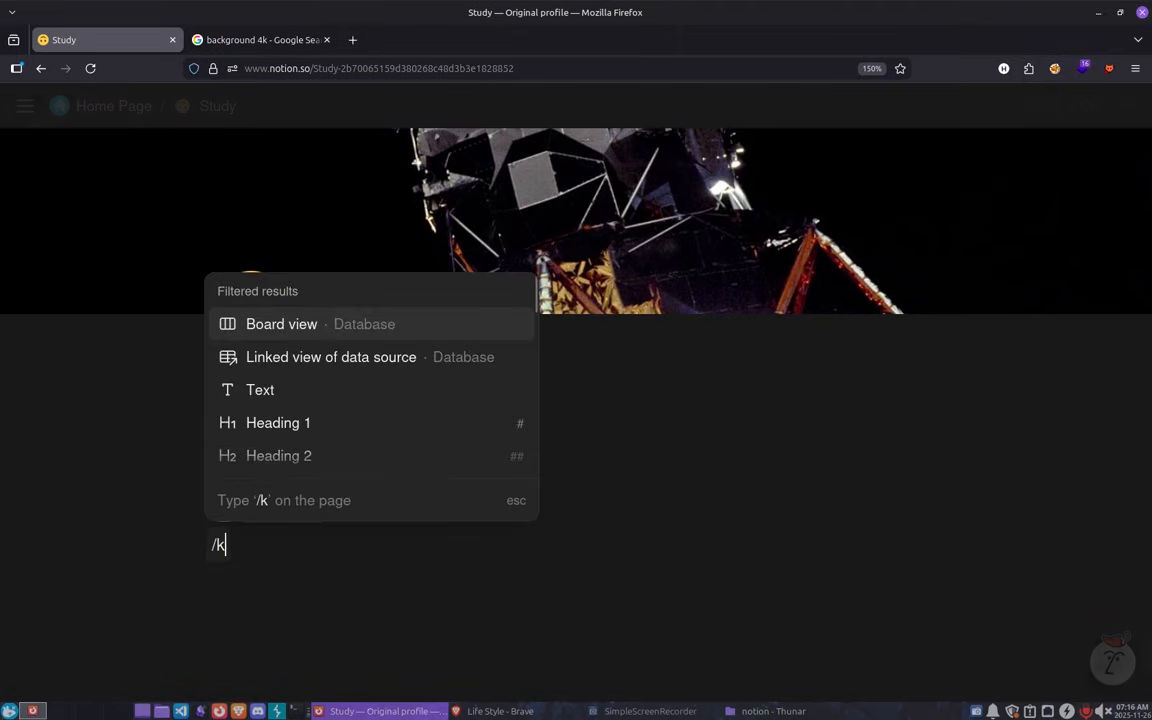
pyautogui.write('ink')
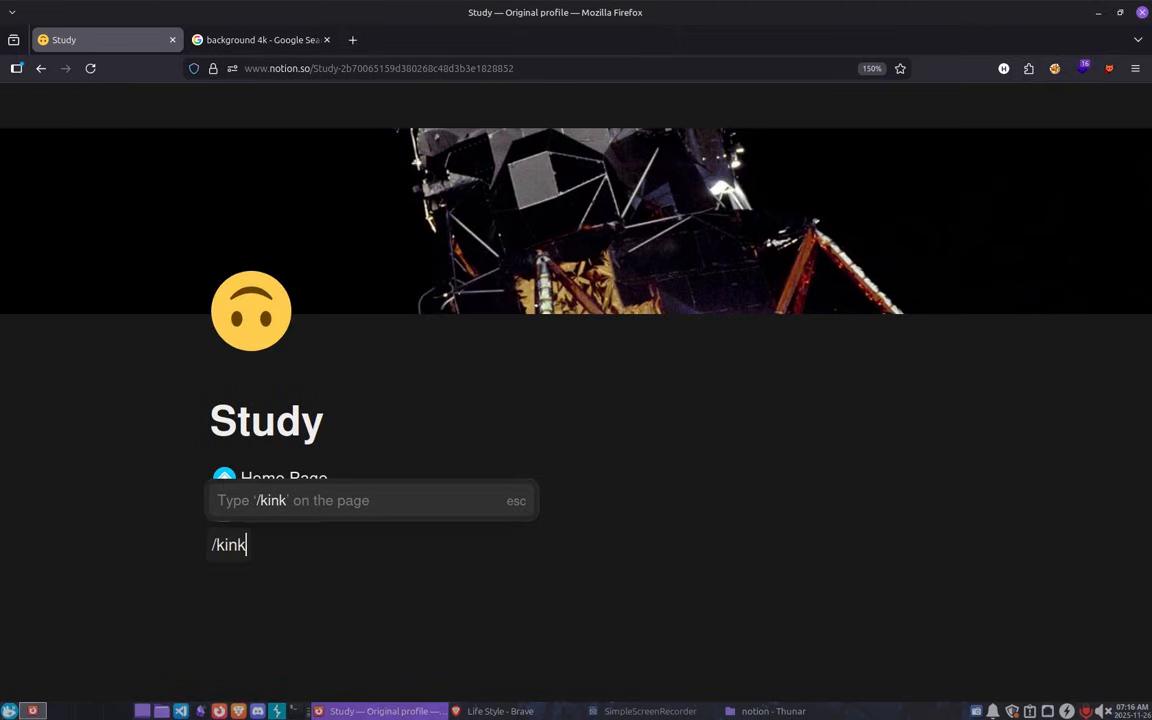
pyautogui.press('BackSpace')
pyautogui.press('BackSpace')
pyautogui.press('BackSpace')
pyautogui.press('BackSpace')
pyautogui.click(301, 331)
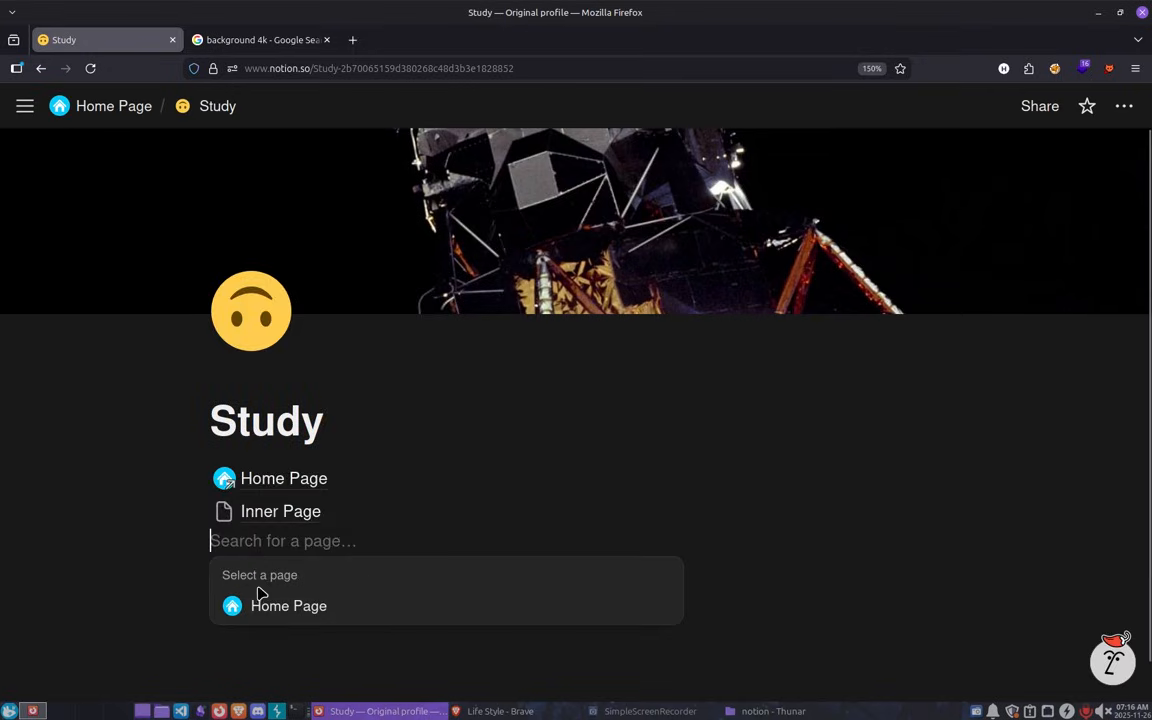
pyautogui.click(261, 608)
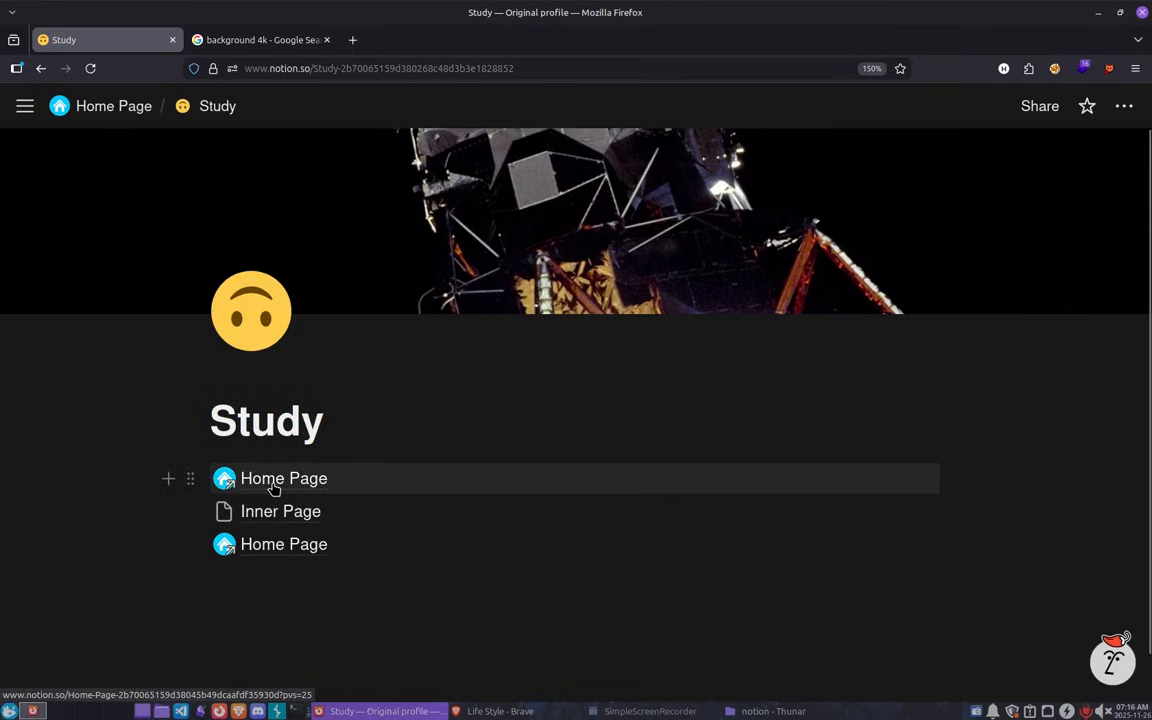
# Open Home Page from its first link in Study and start an empty line below the two Study links.
pyautogui.click(273, 485)
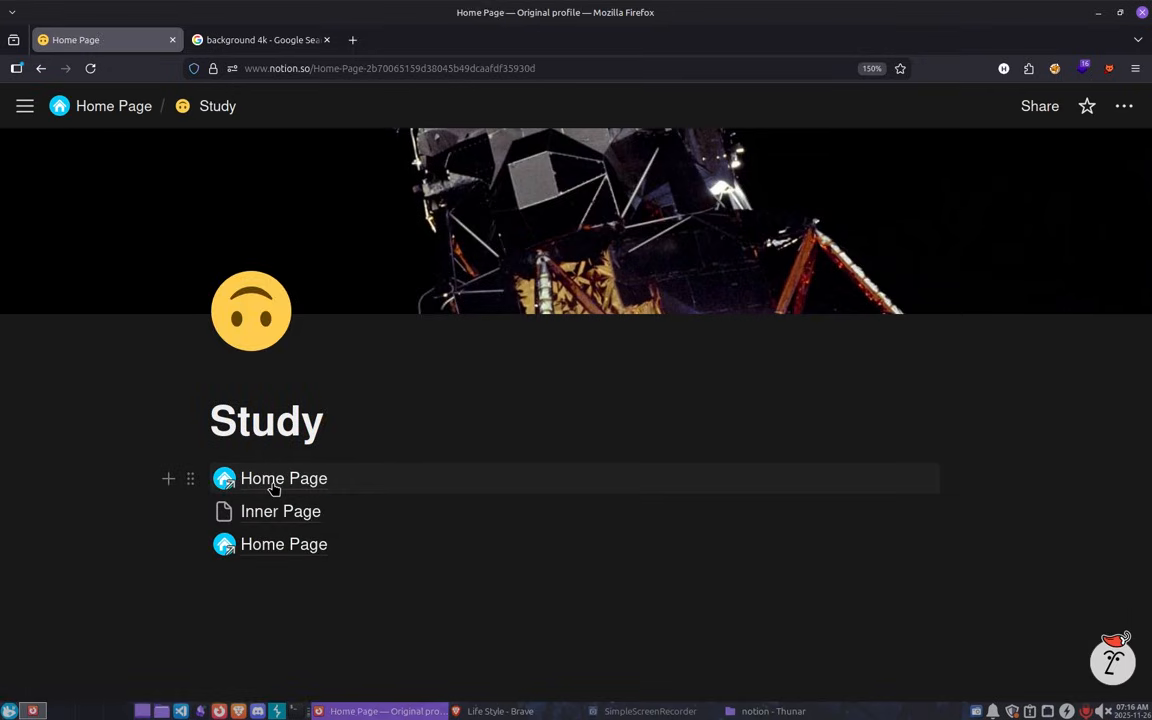
pyautogui.scroll(-15, 423, 256)
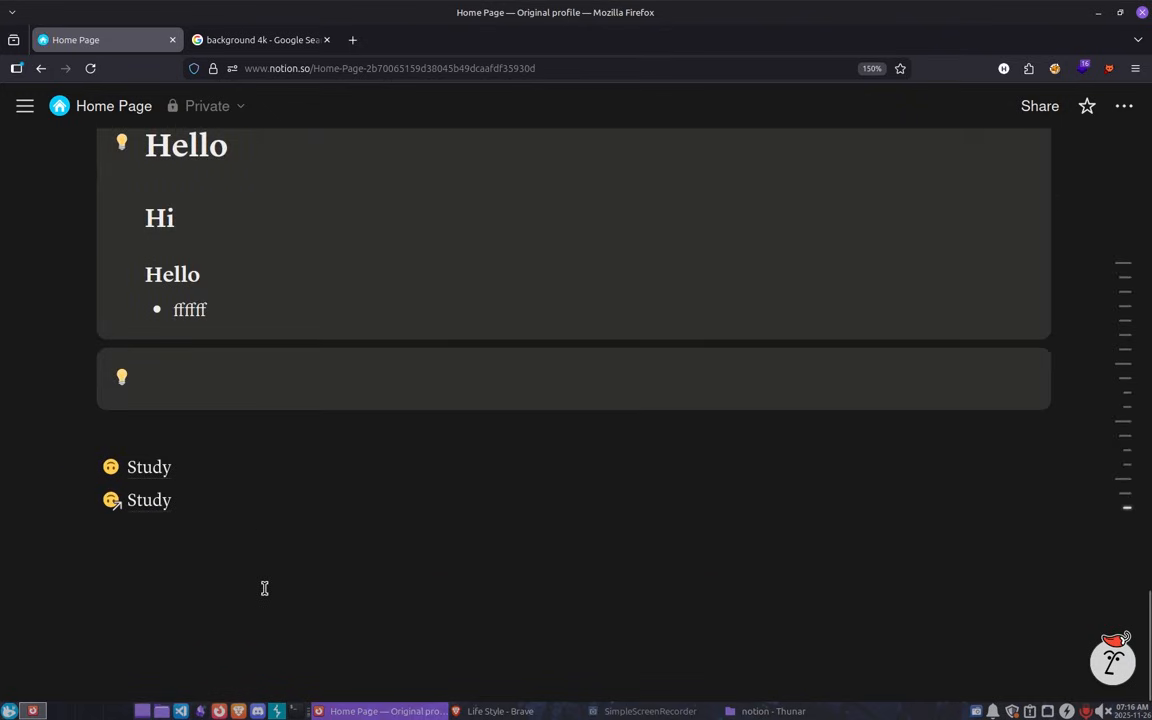
pyautogui.click(264, 588)
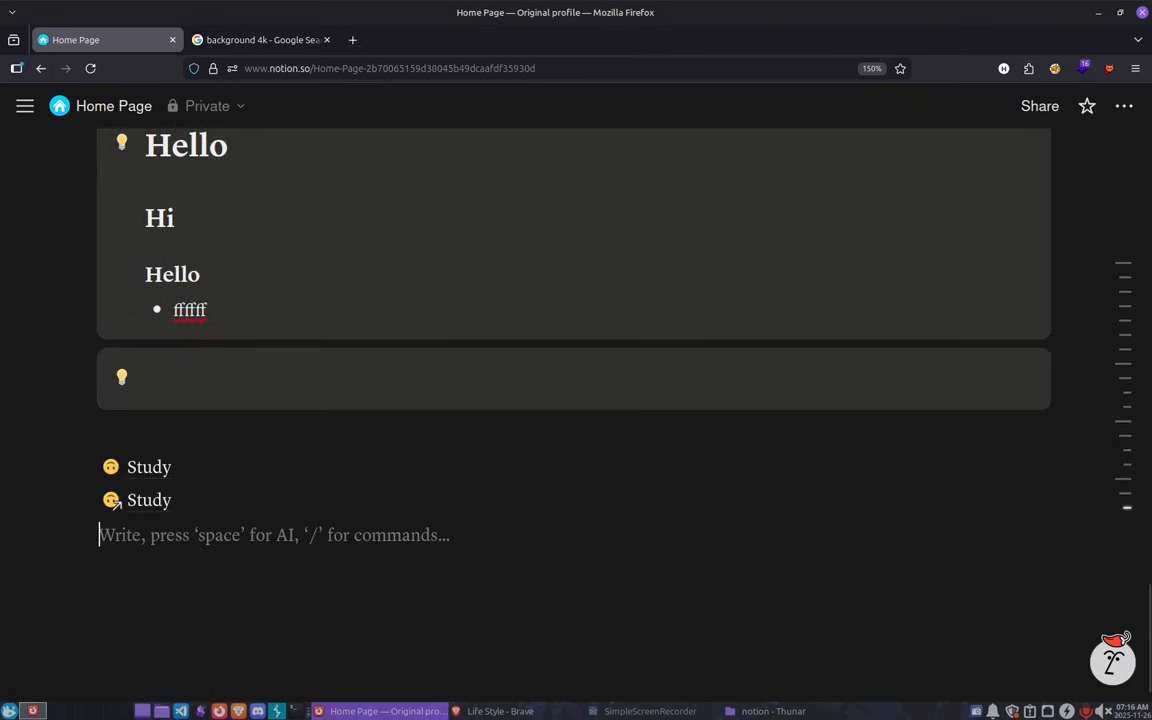
# Try a Callout block on the empty line below the Study links and delete it again.
pyautogui.write('/')
pyautogui.scroll(-10, 231, 386)
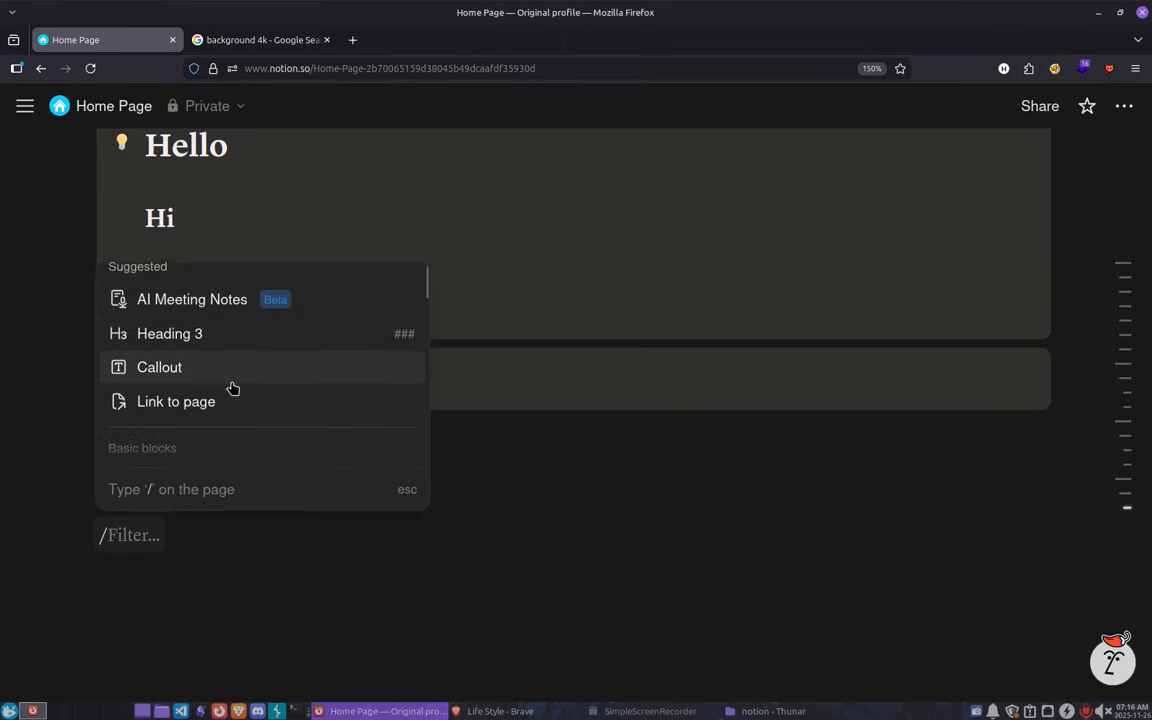
pyautogui.scroll(2, 157, 360)
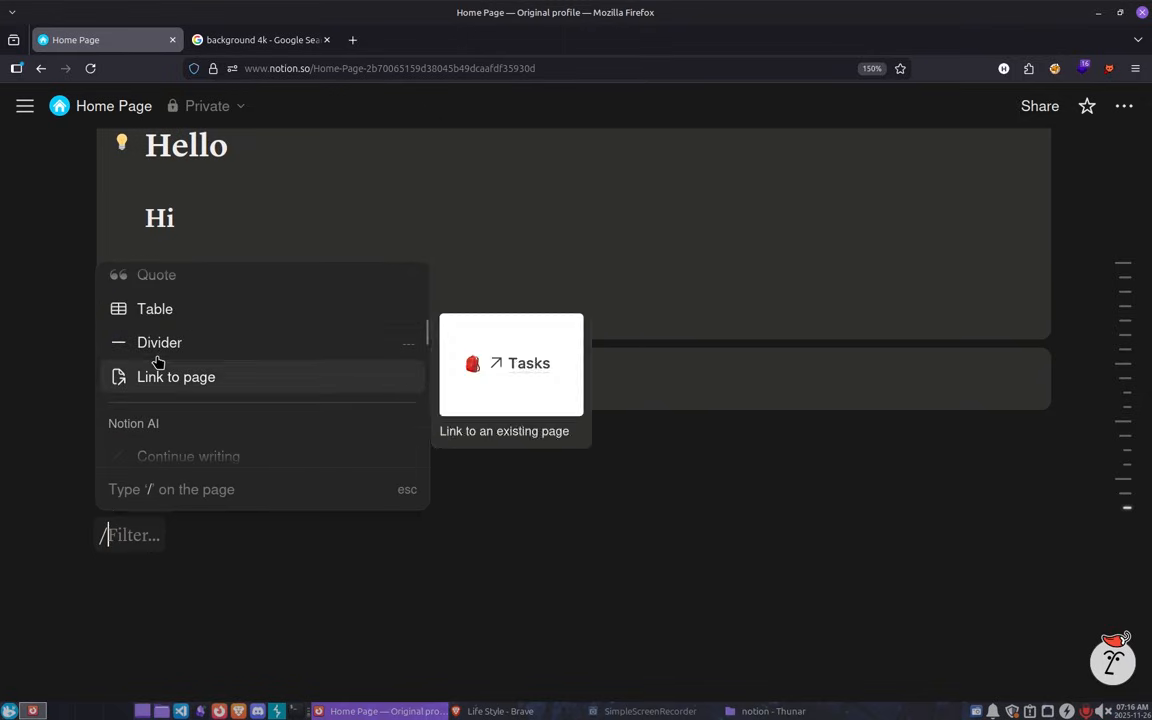
pyautogui.scroll(2, 157, 365)
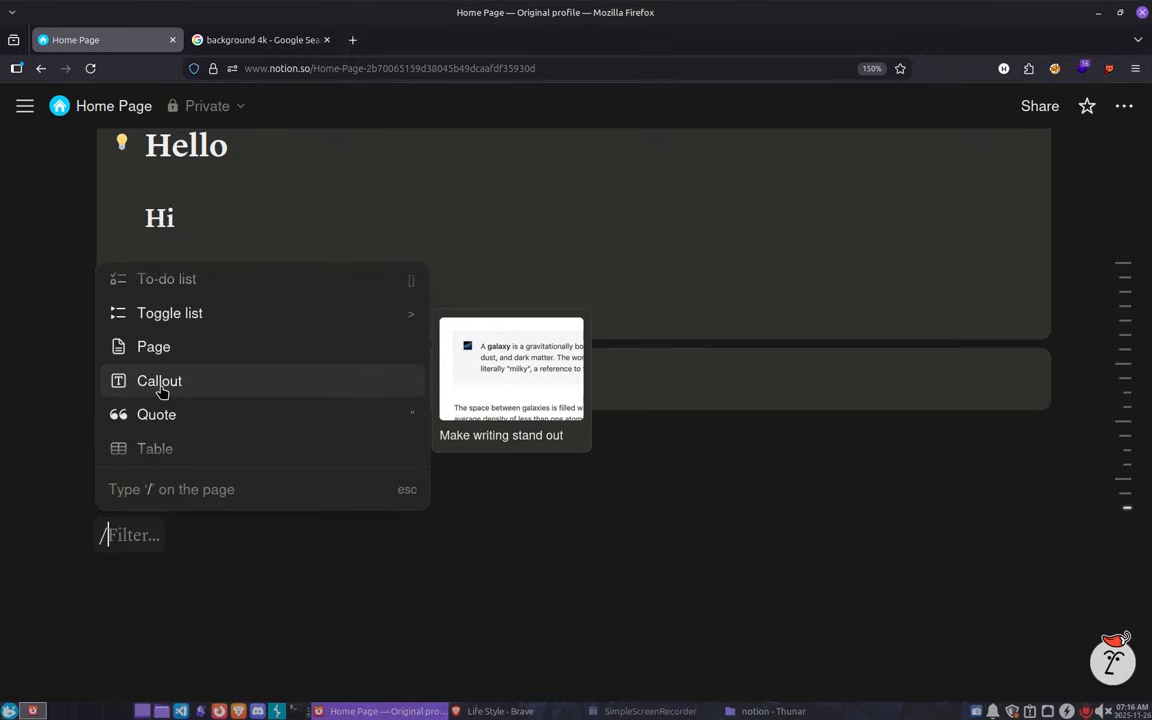
pyautogui.click(160, 384)
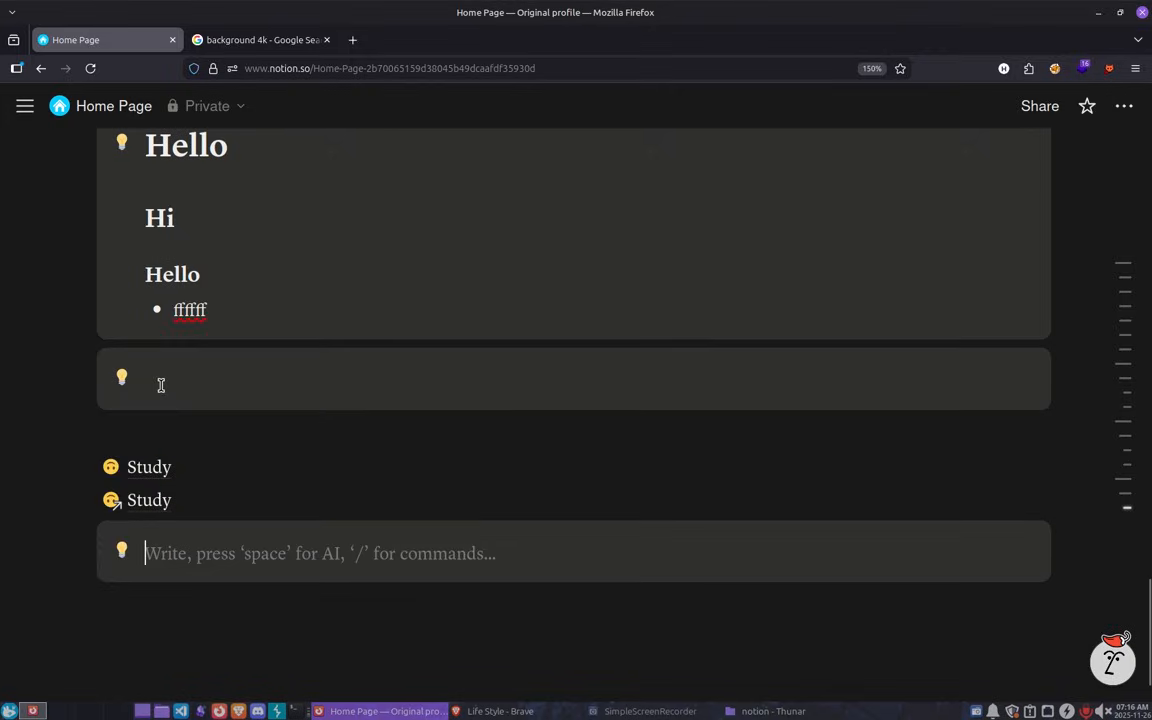
pyautogui.press('BackSpace')
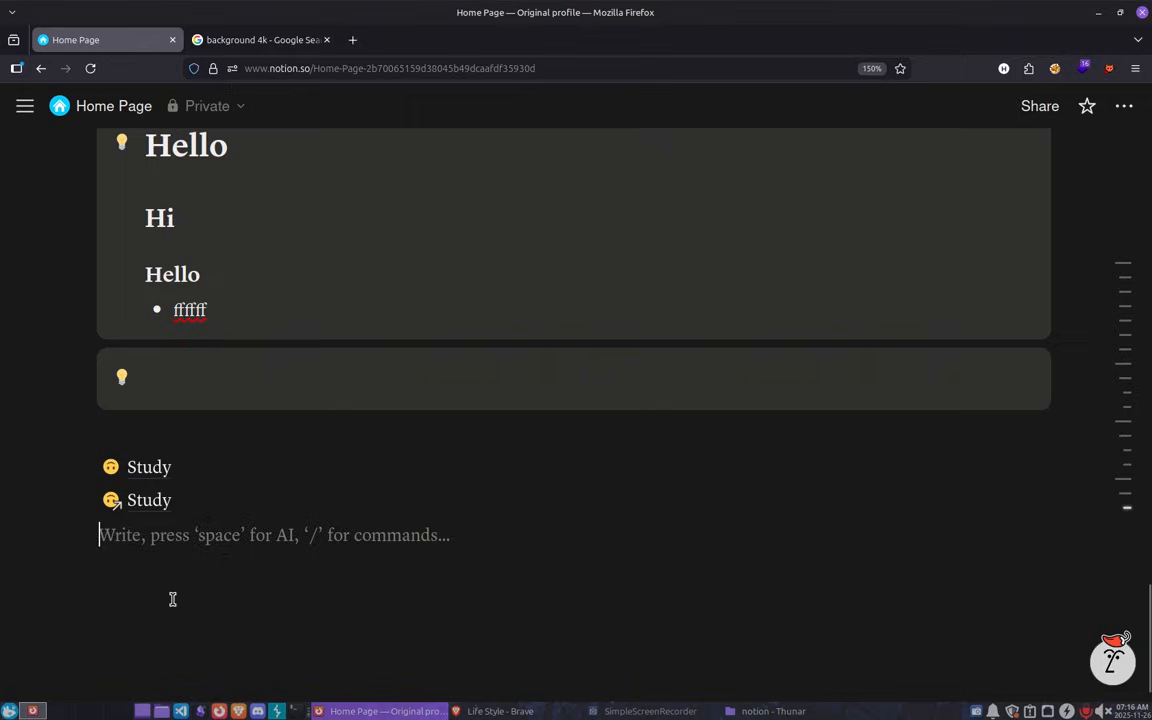
# Add a Quote block on a new line below the Study links containing the Arabic text "المحنك الأعظم".
pyautogui.press('Return')
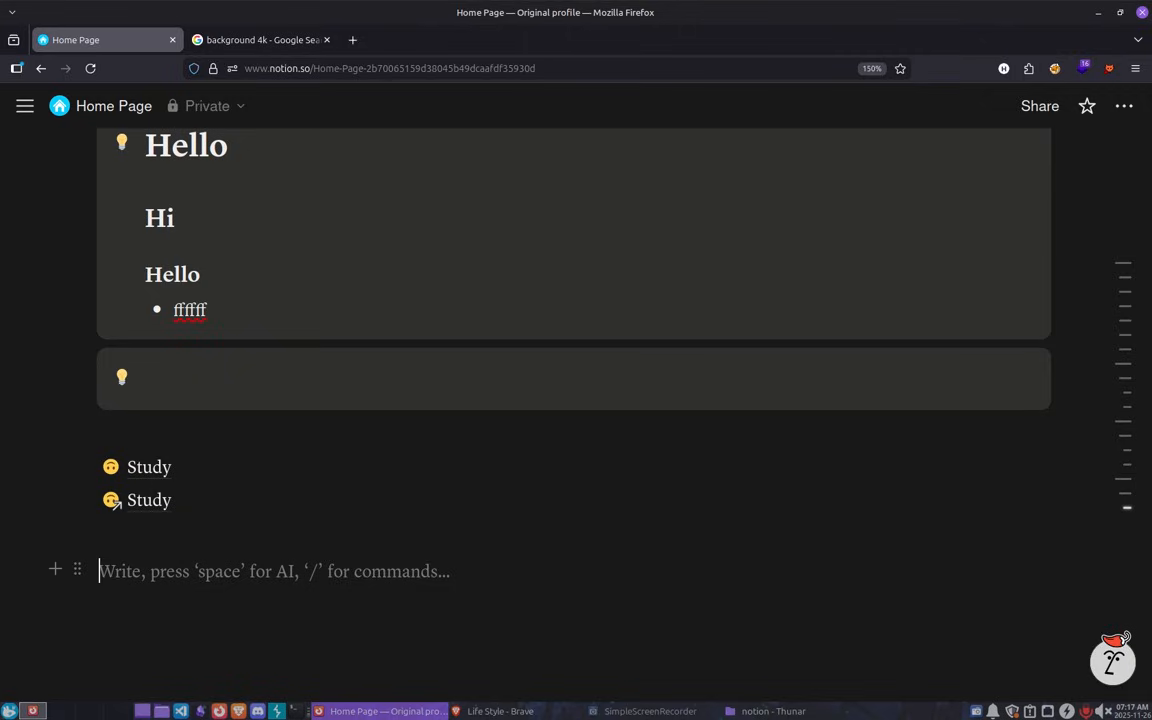
pyautogui.write('/q')
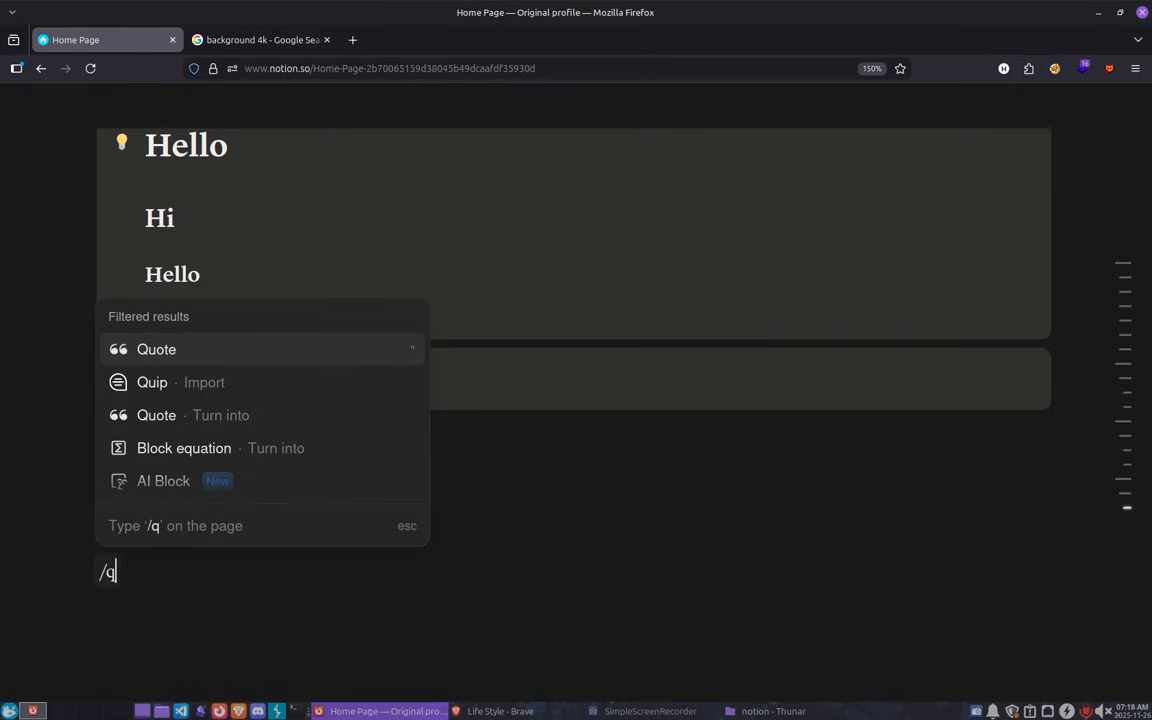
pyautogui.press('Return')
pyautogui.write('h')
pyautogui.press('BackSpace')
pyautogui.write('المحنك الأ')
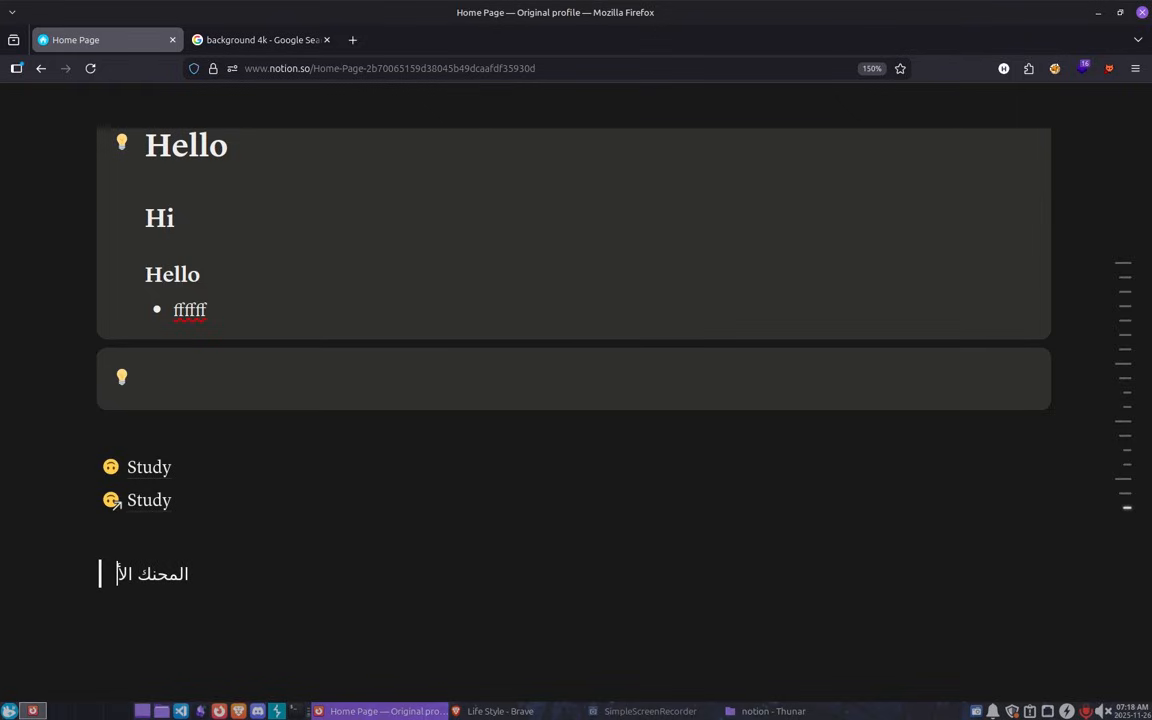
pyautogui.write('عظم')
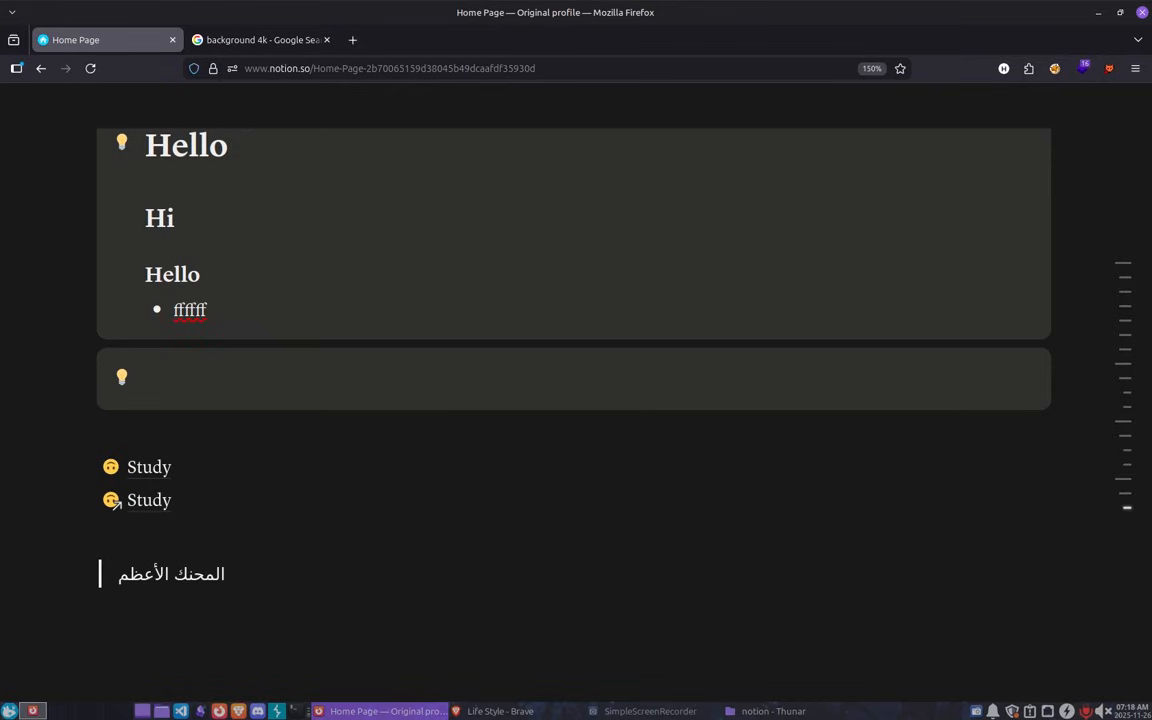
# Add a second, empty Quote block directly below the Arabic quote.
pyautogui.click(249, 617)
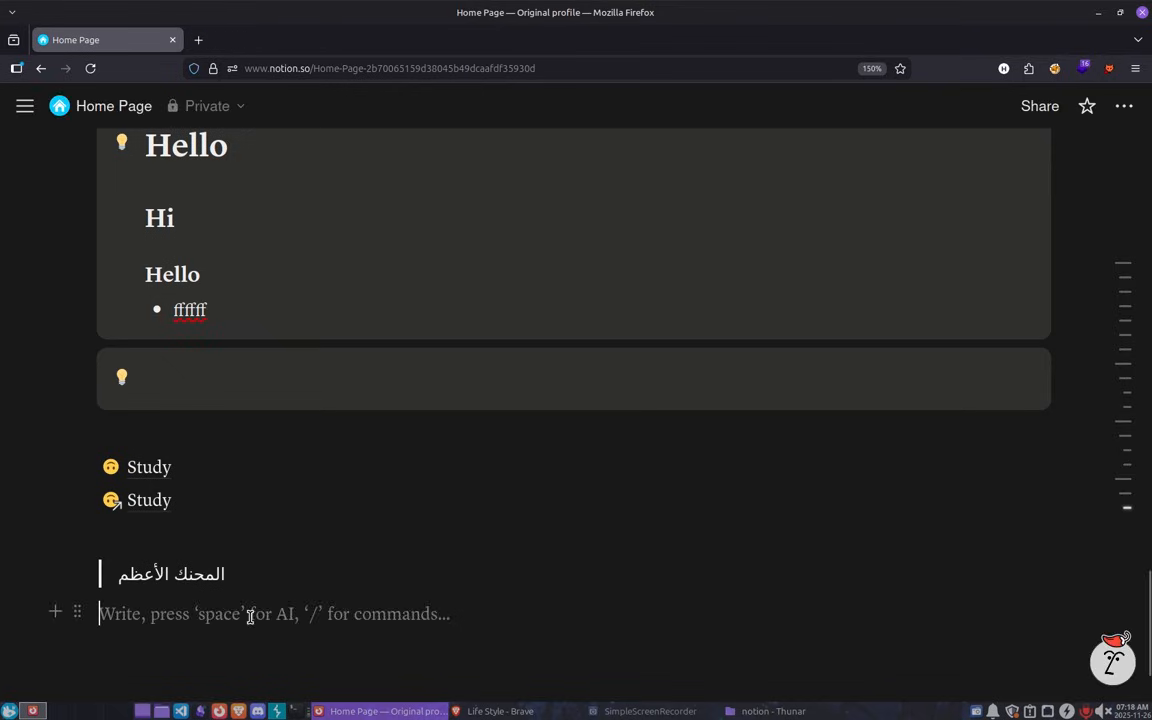
pyautogui.write('ظ')
pyautogui.press('BackSpace')
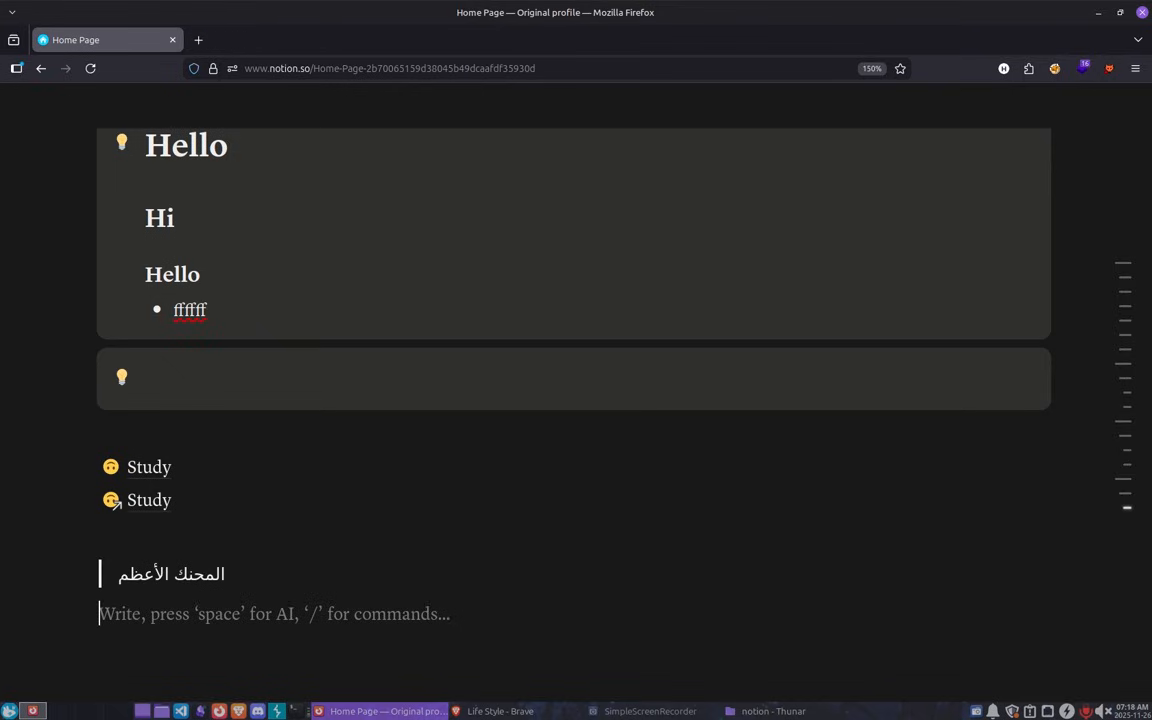
pyautogui.write('/')
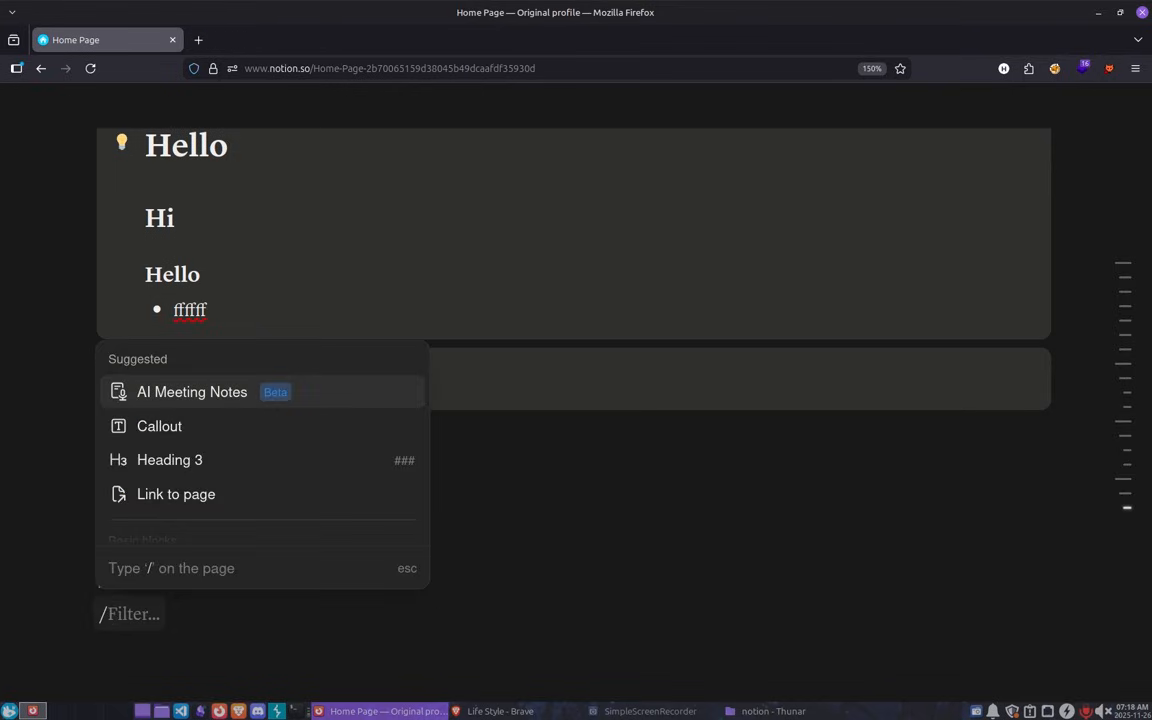
pyautogui.write('qu')
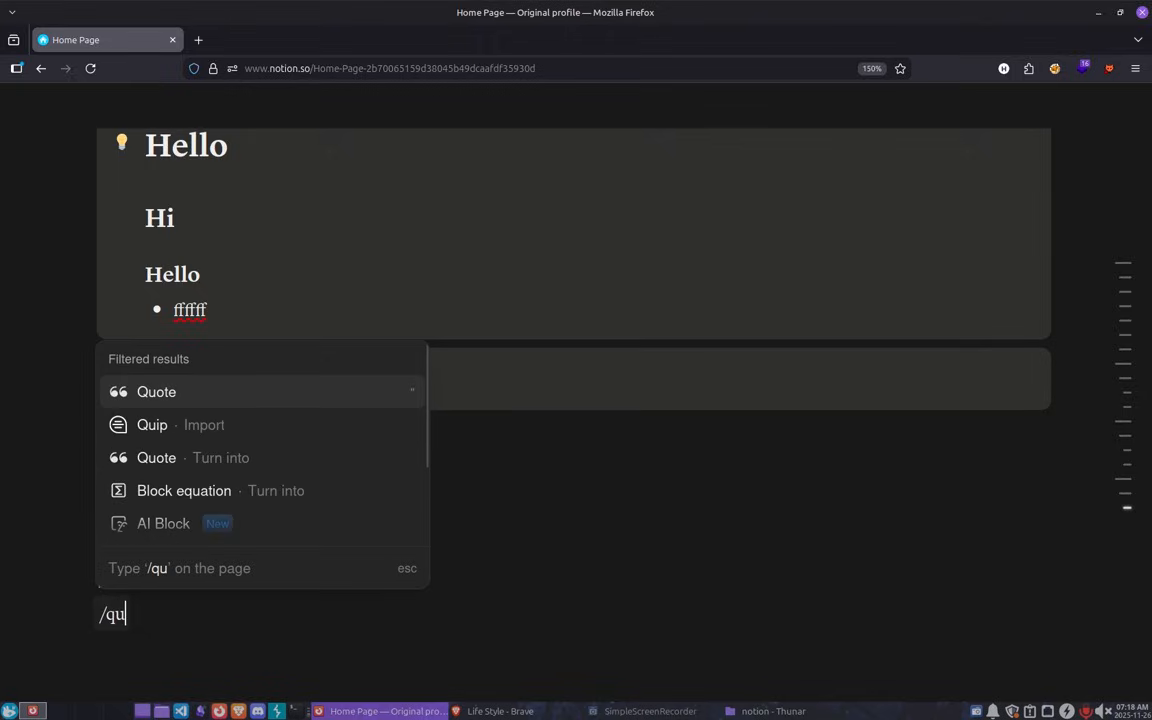
pyautogui.press('Return')
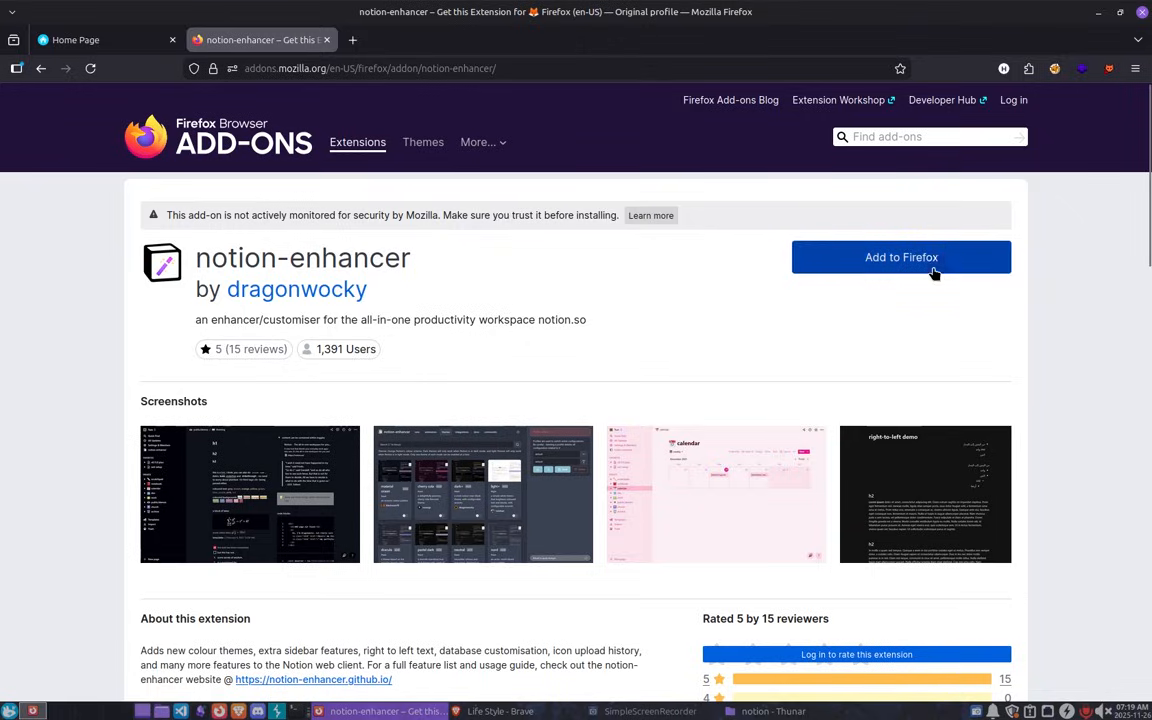
# Install the notion-enhancer add-on in Firefox, granting its required permissions.
pyautogui.click(864, 270)
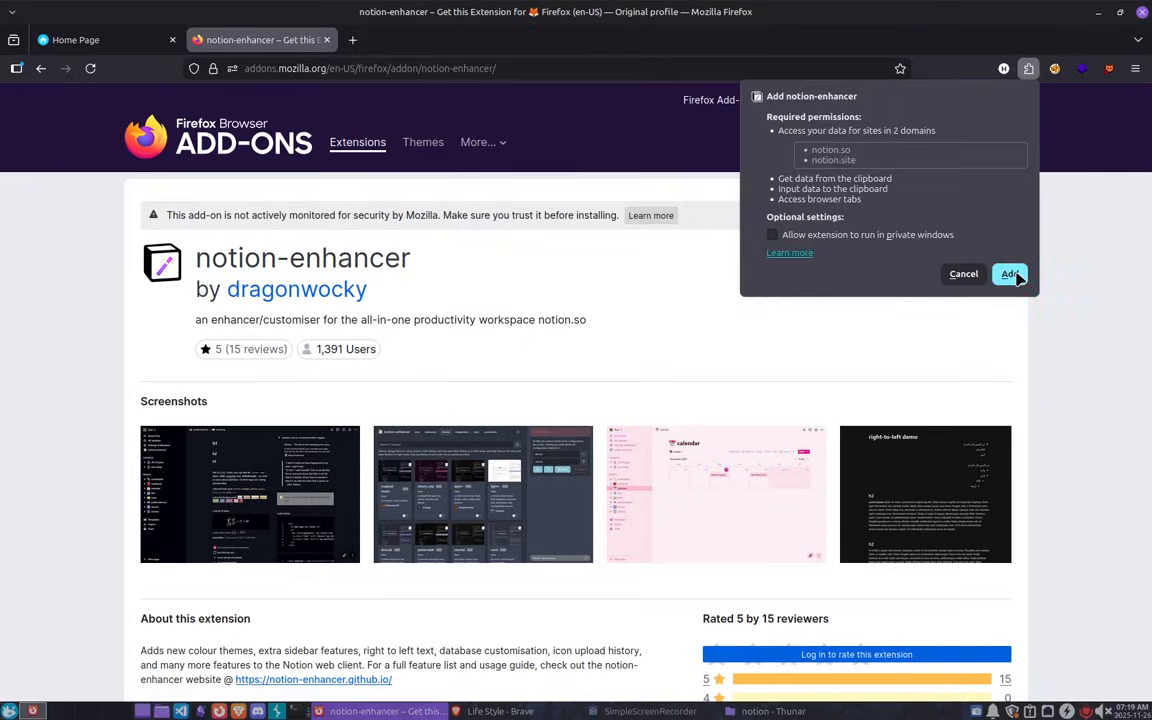
pyautogui.click(1012, 274)
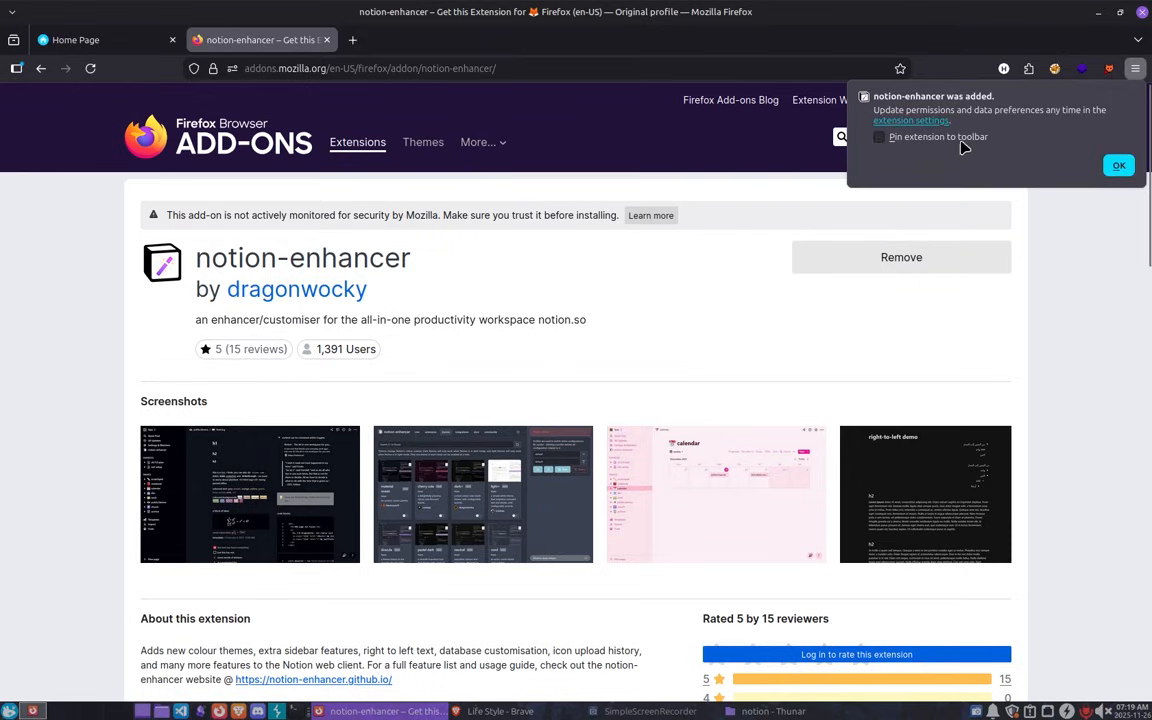
pyautogui.click(1119, 165)
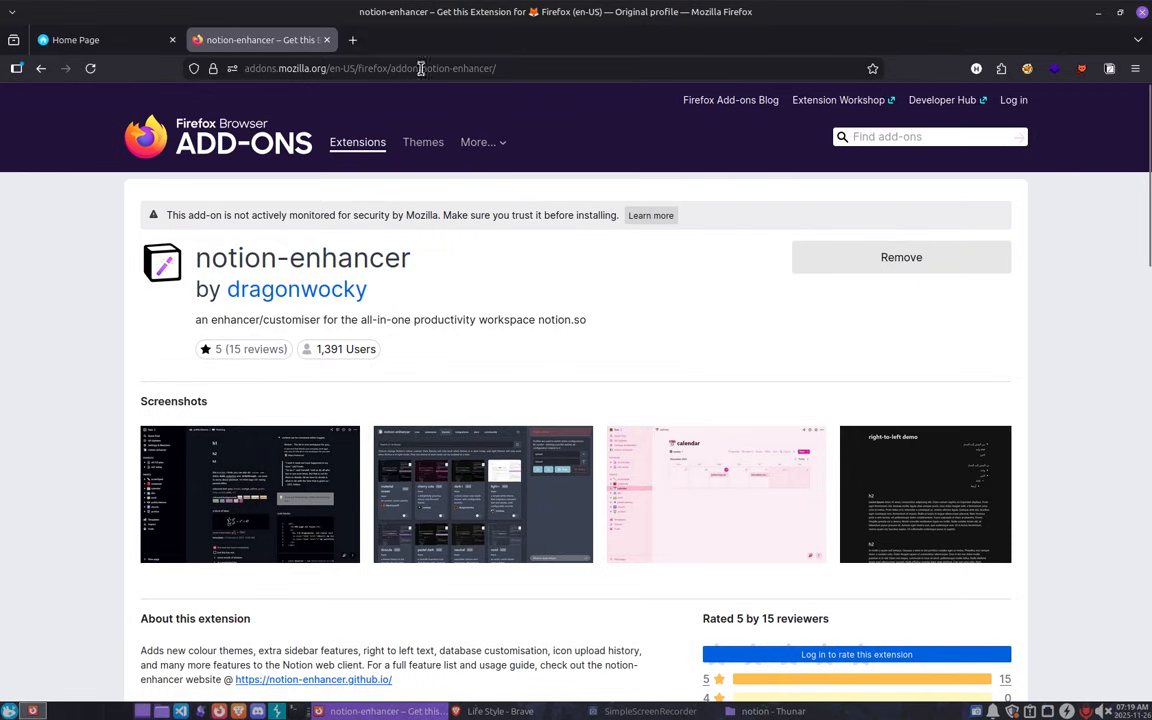
# Return to the Notion Home Page, open the notion-enhancer settings and accept its welcome terms.
pyautogui.click(126, 41)
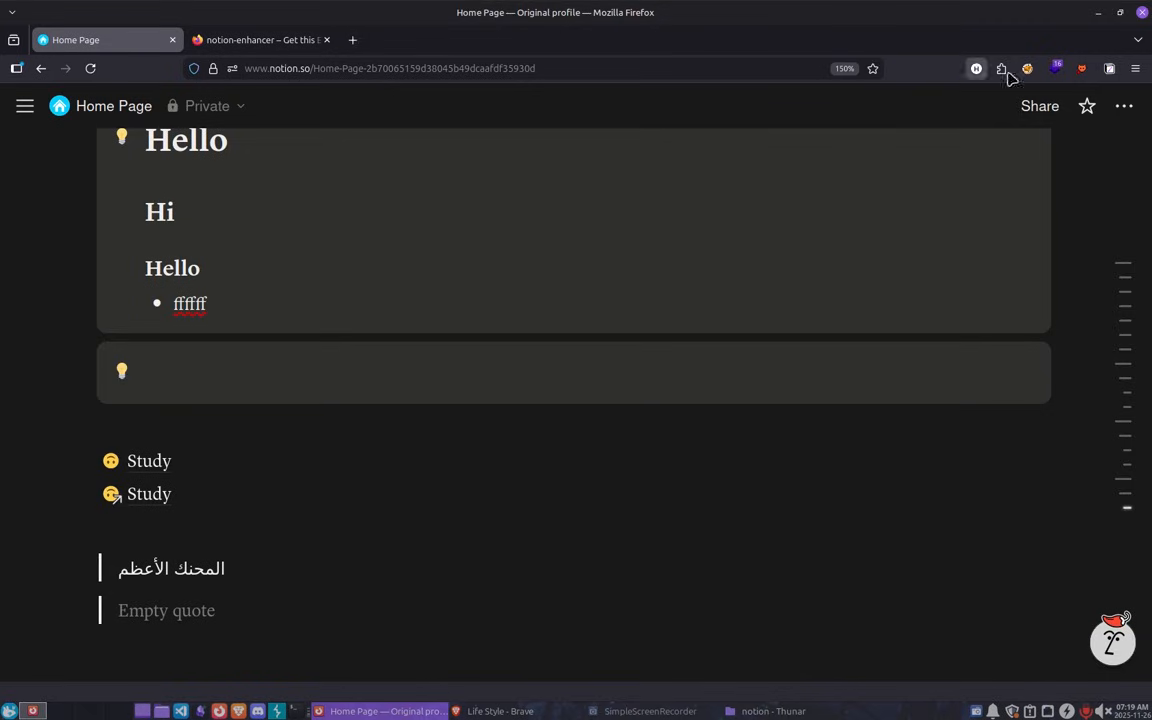
pyautogui.click(1109, 70)
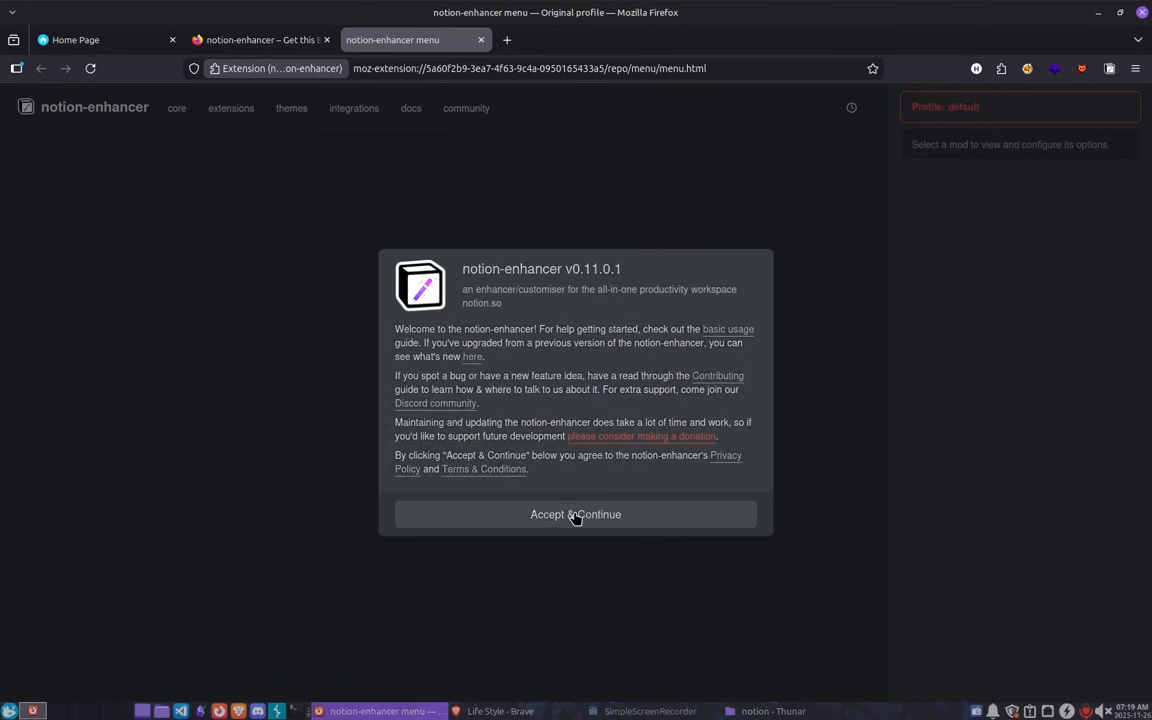
pyautogui.click(577, 518)
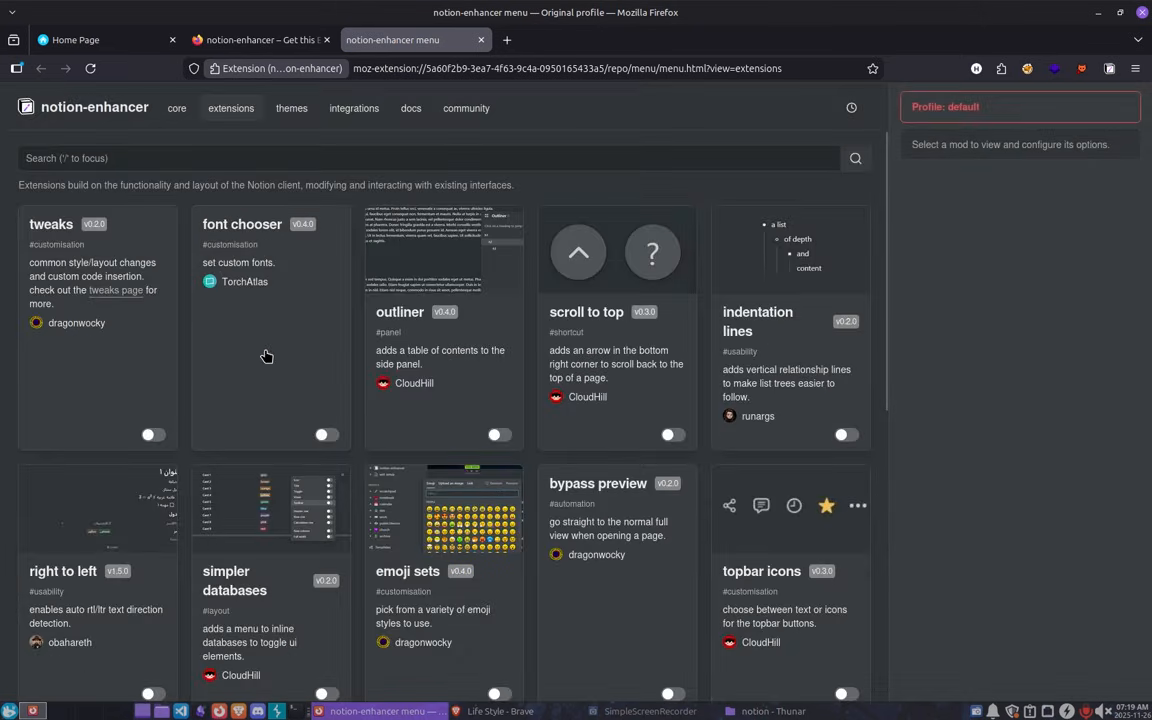
# Enable the "right to left" and "topbar icons" extensions in notion-enhancer.
pyautogui.scroll(-2, 266, 356)
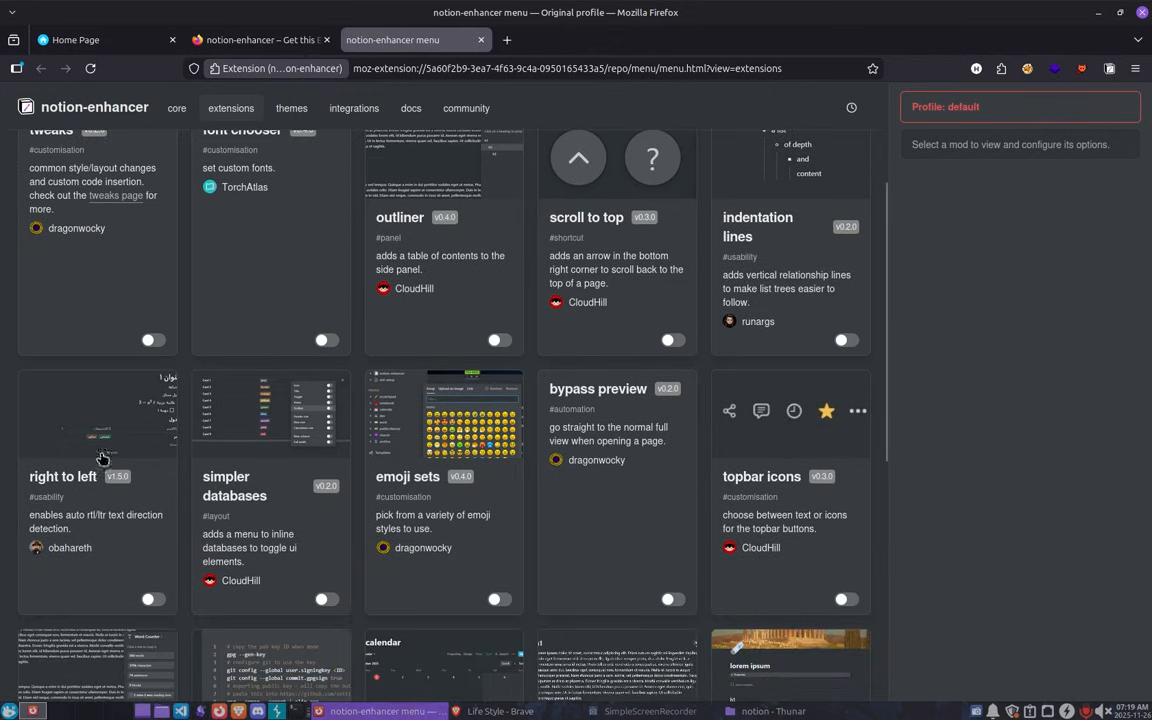
pyautogui.scroll(2, 80, 342)
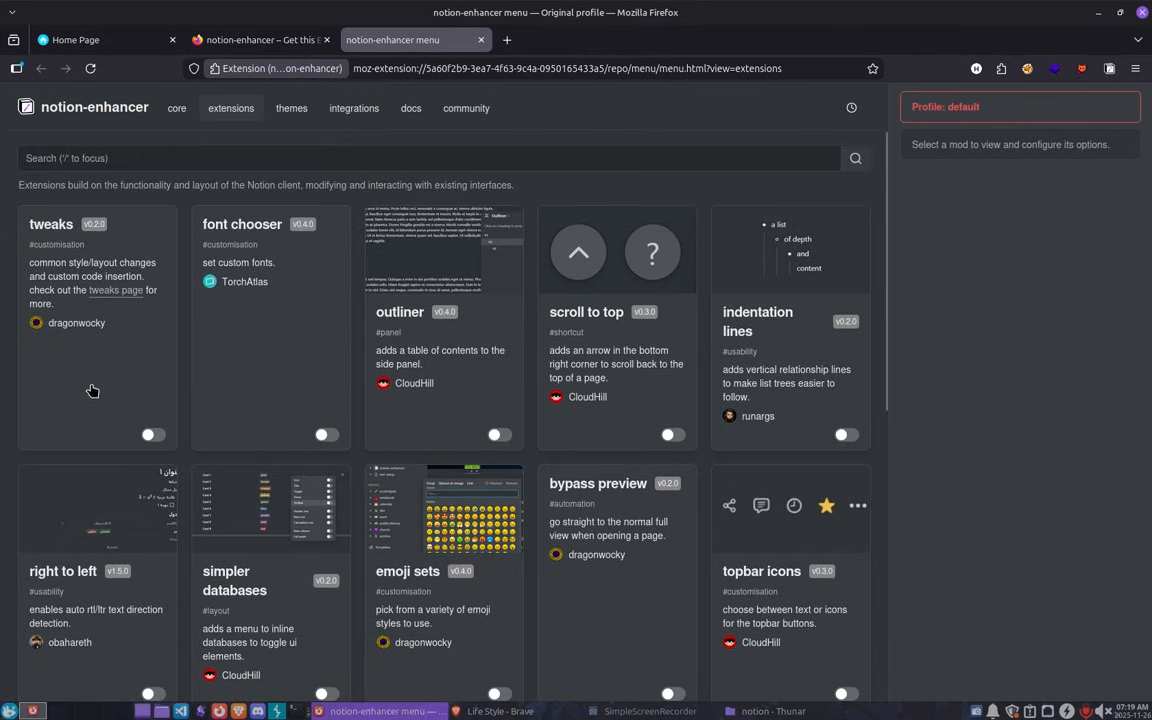
pyautogui.scroll(-4, 70, 355)
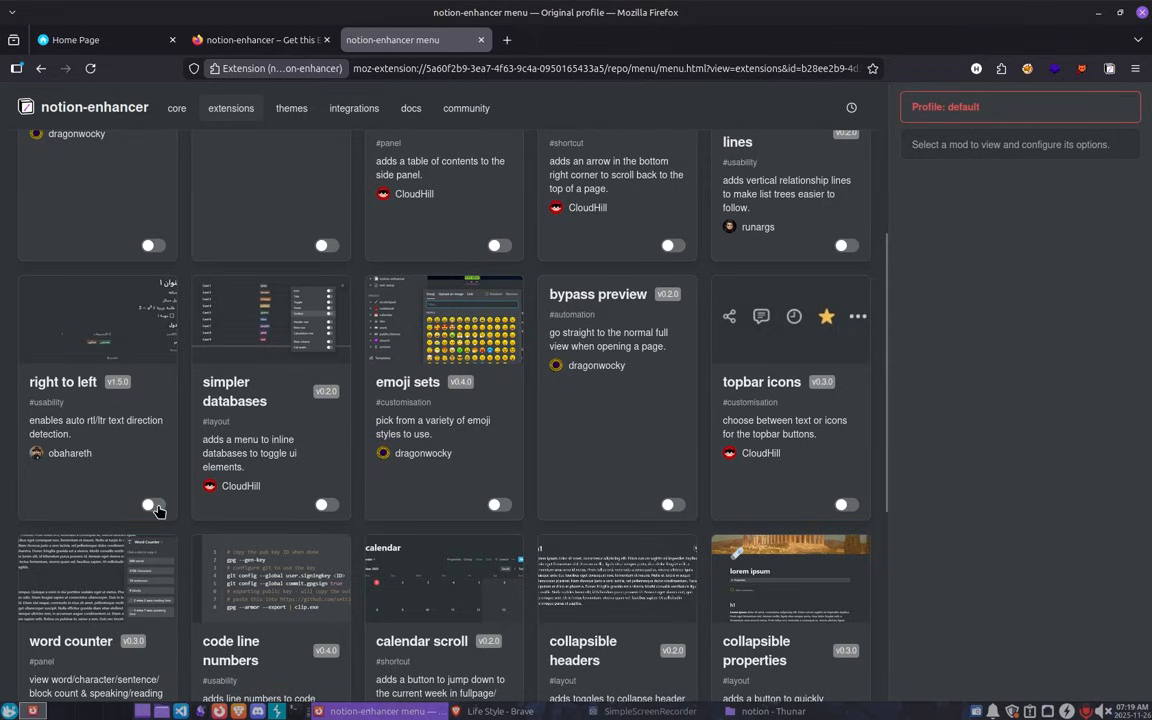
pyautogui.click(153, 505)
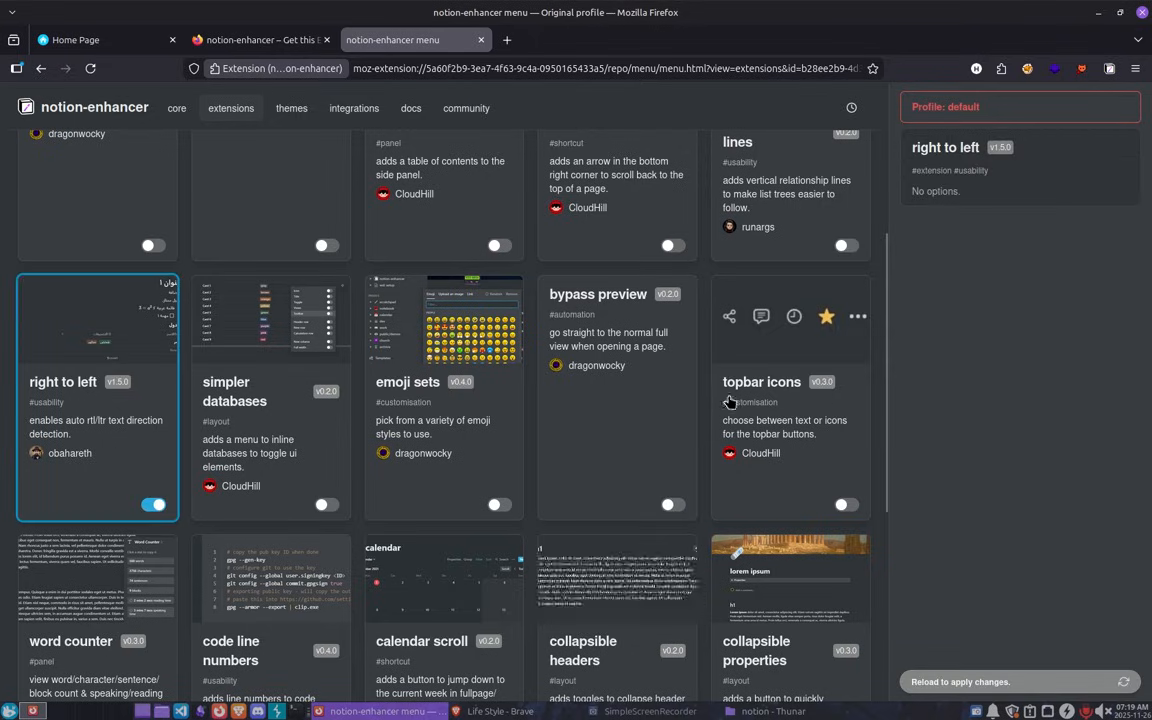
pyautogui.click(846, 505)
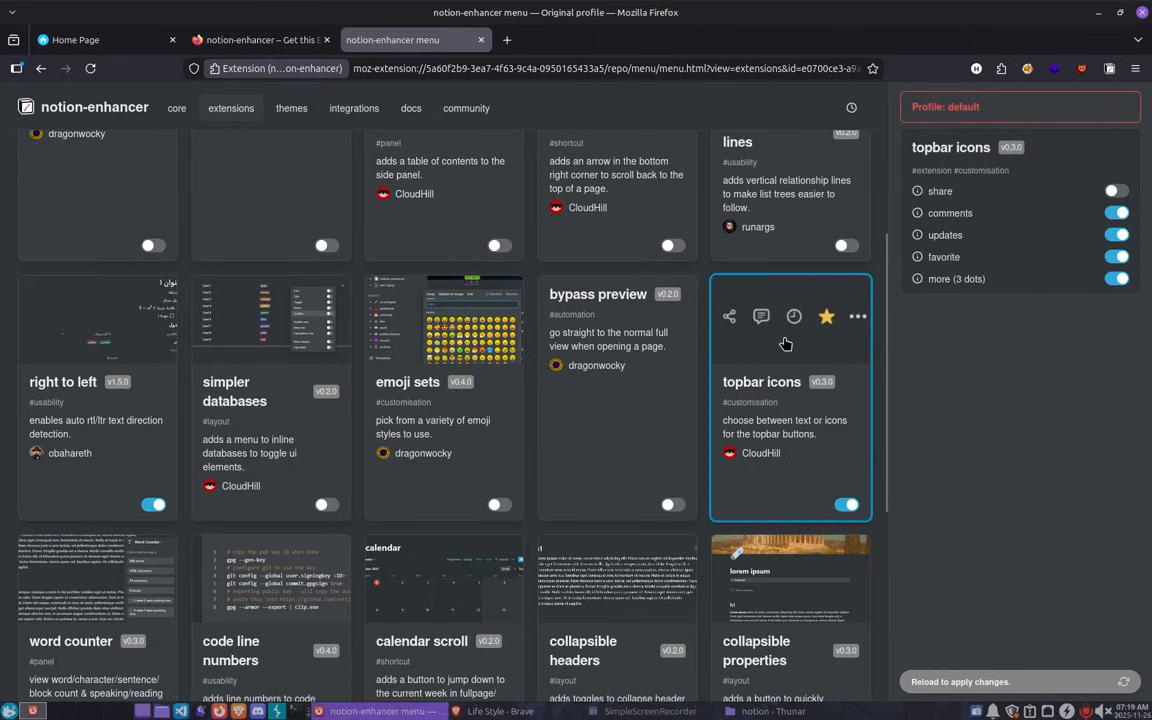
# Enable the "indentation lines", "scroll to top" and "outliner" extensions.
pyautogui.scroll(4, 826, 438)
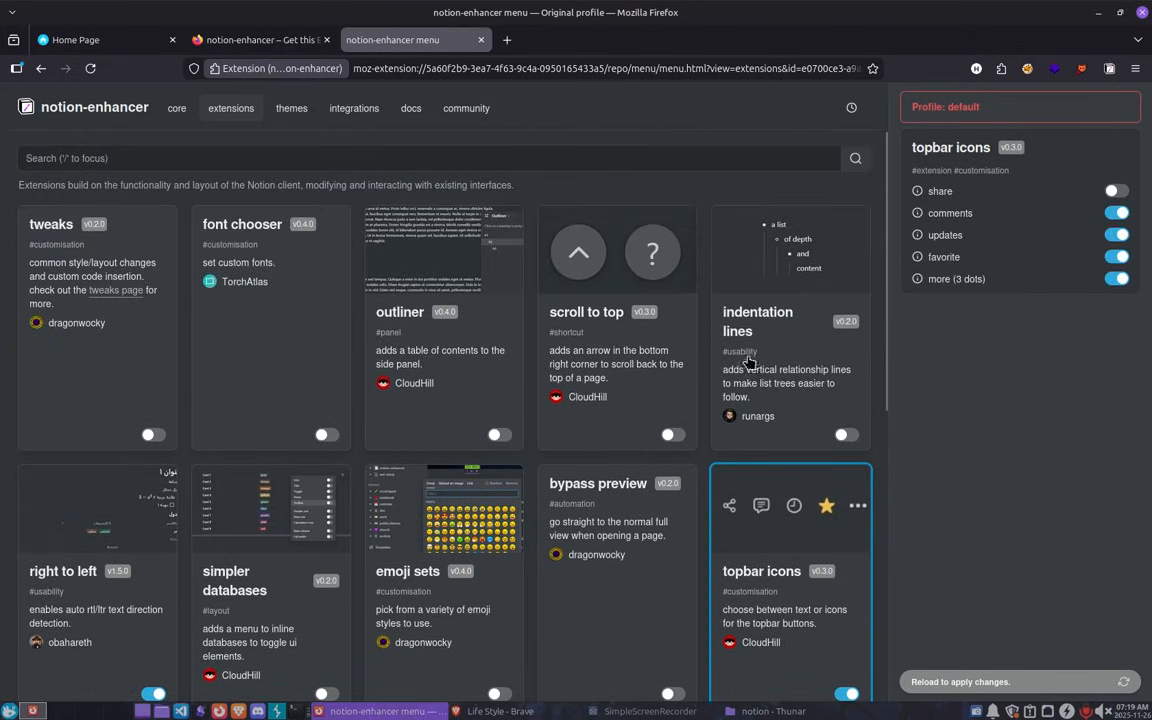
pyautogui.click(846, 434)
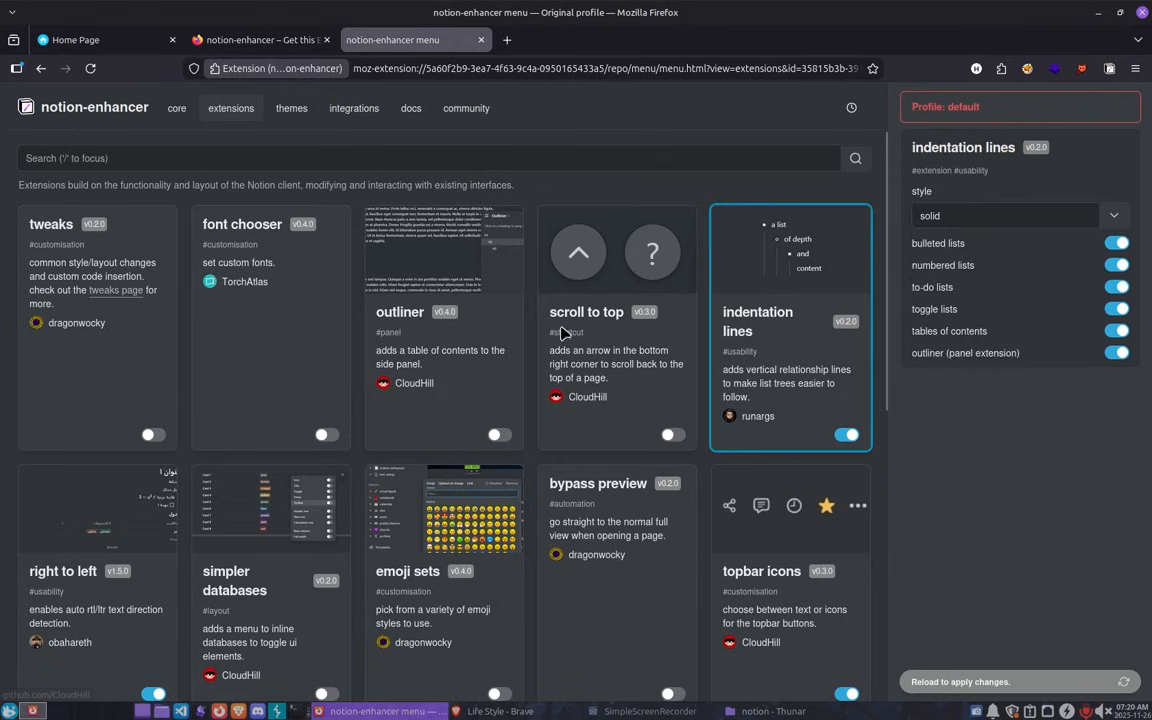
pyautogui.click(672, 434)
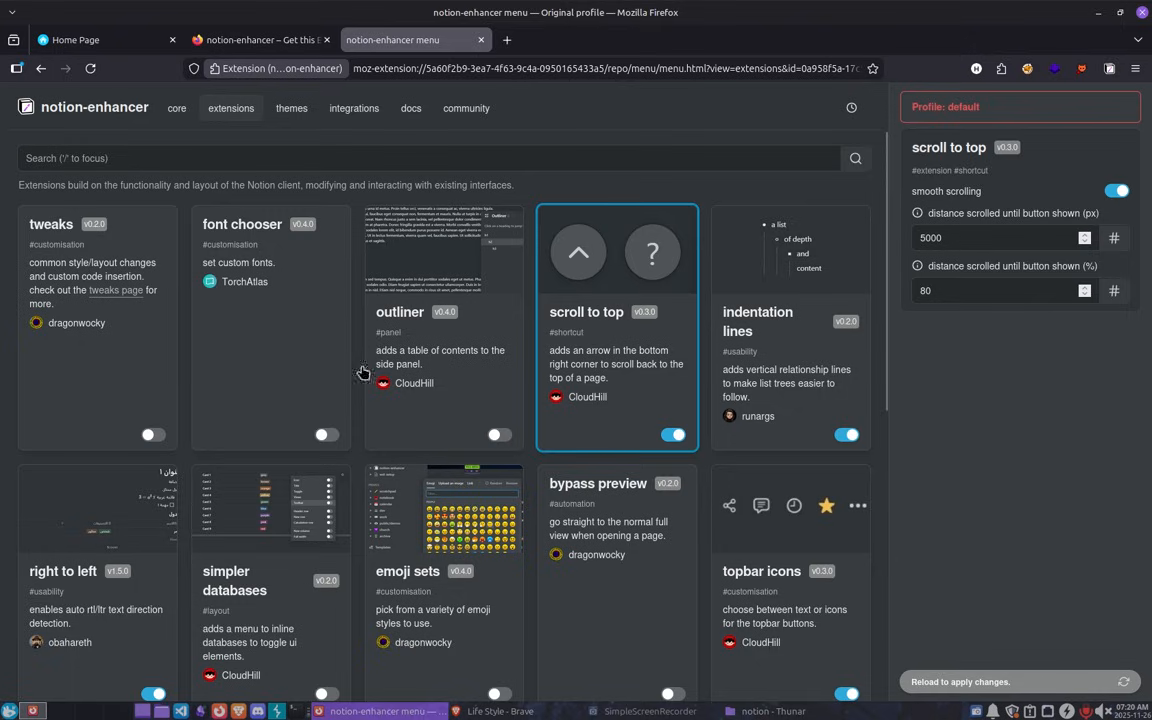
pyautogui.click(446, 395)
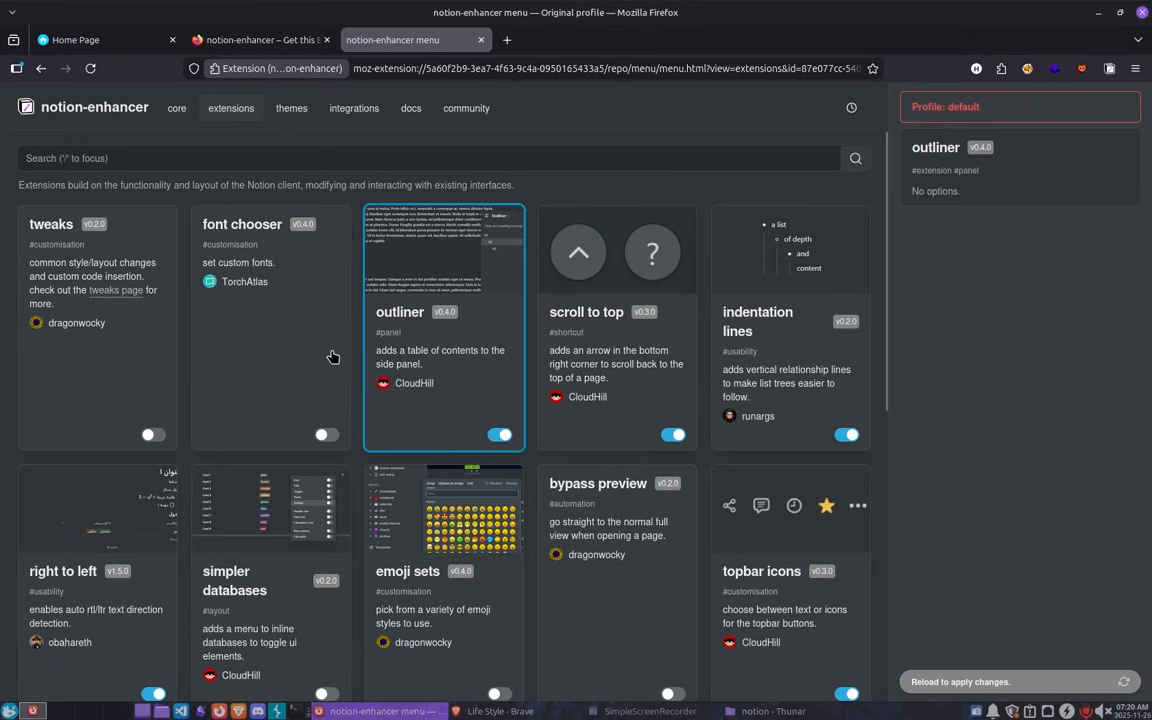
# Enable the "emoji sets" extension and look through the remaining extensions to the end of the list.
pyautogui.scroll(-3, 406, 303)
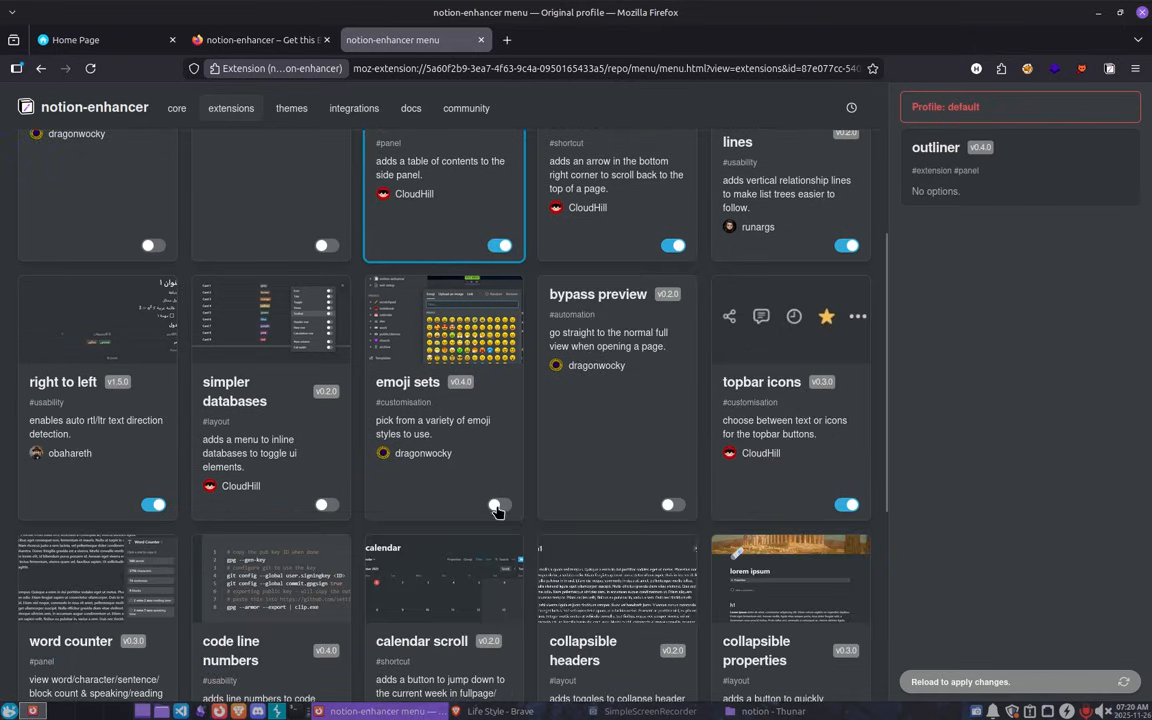
pyautogui.click(436, 377)
pyautogui.scroll(-3, 436, 377)
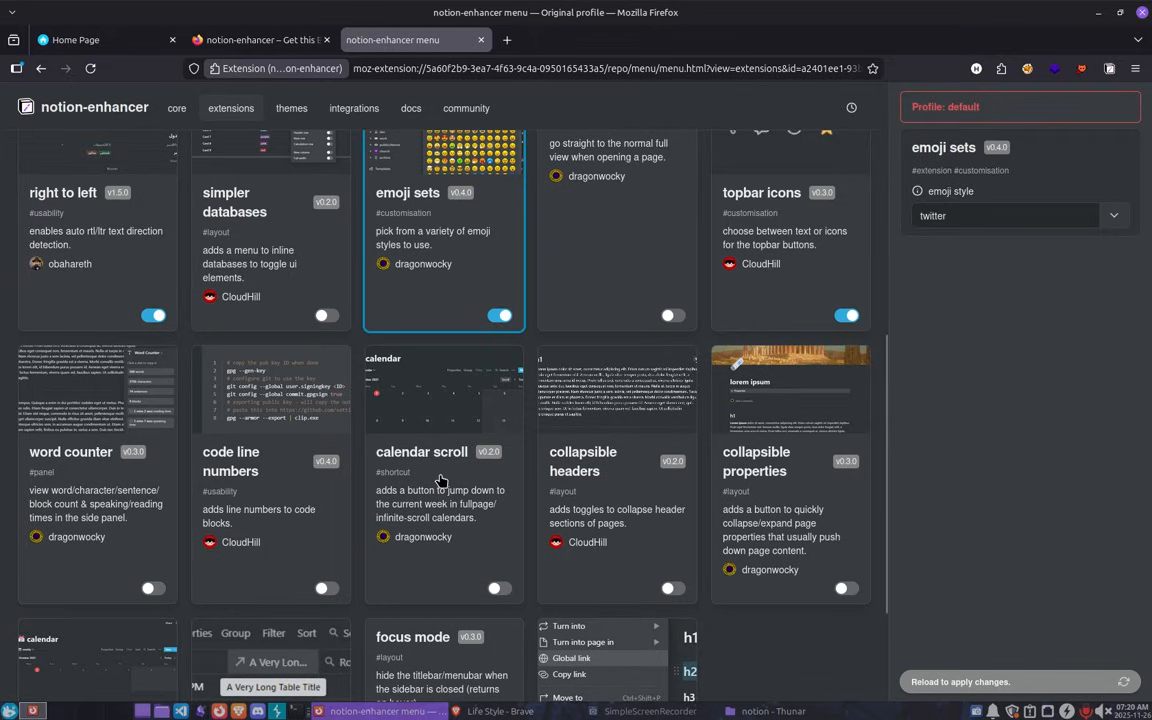
pyautogui.scroll(-3, 545, 265)
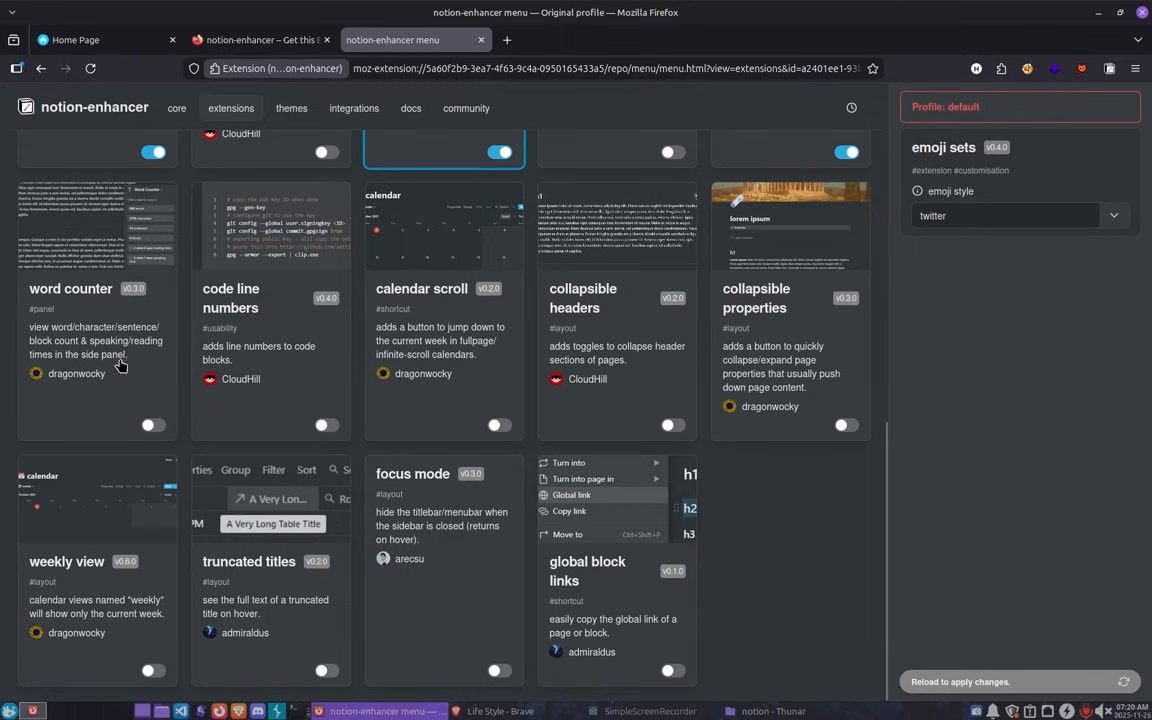
# Enable the "simpler databases" extension in notion-enhancer.
pyautogui.scroll(3, 165, 318)
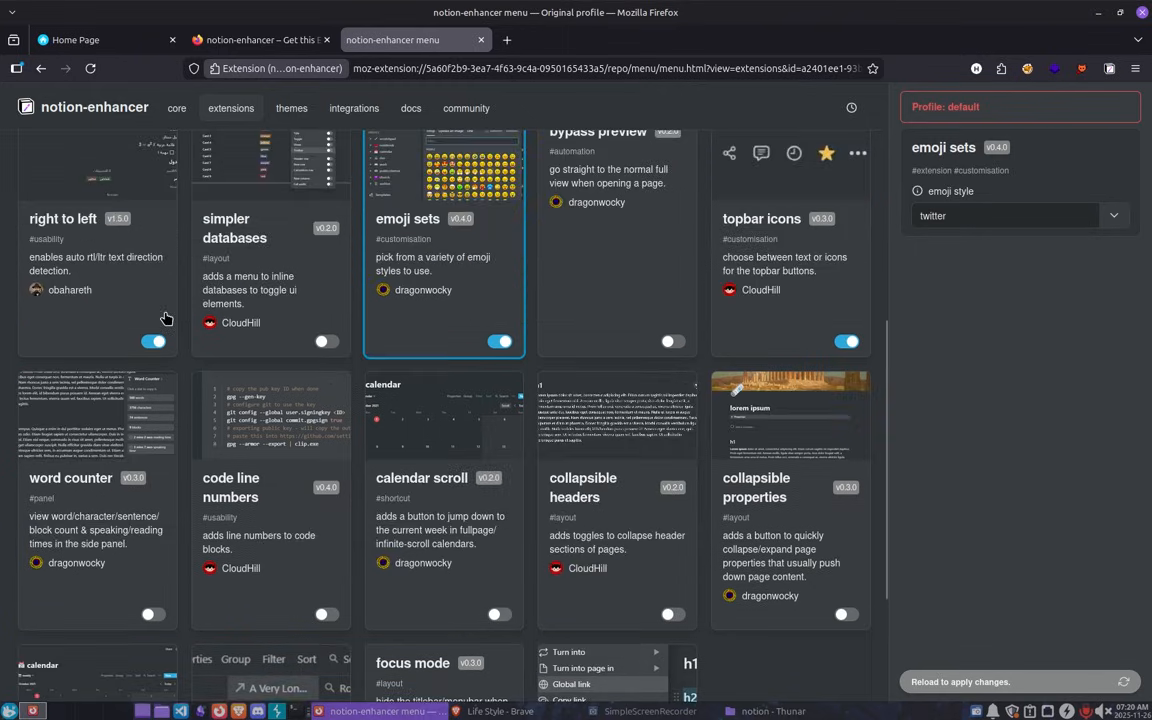
pyautogui.scroll(2, 165, 318)
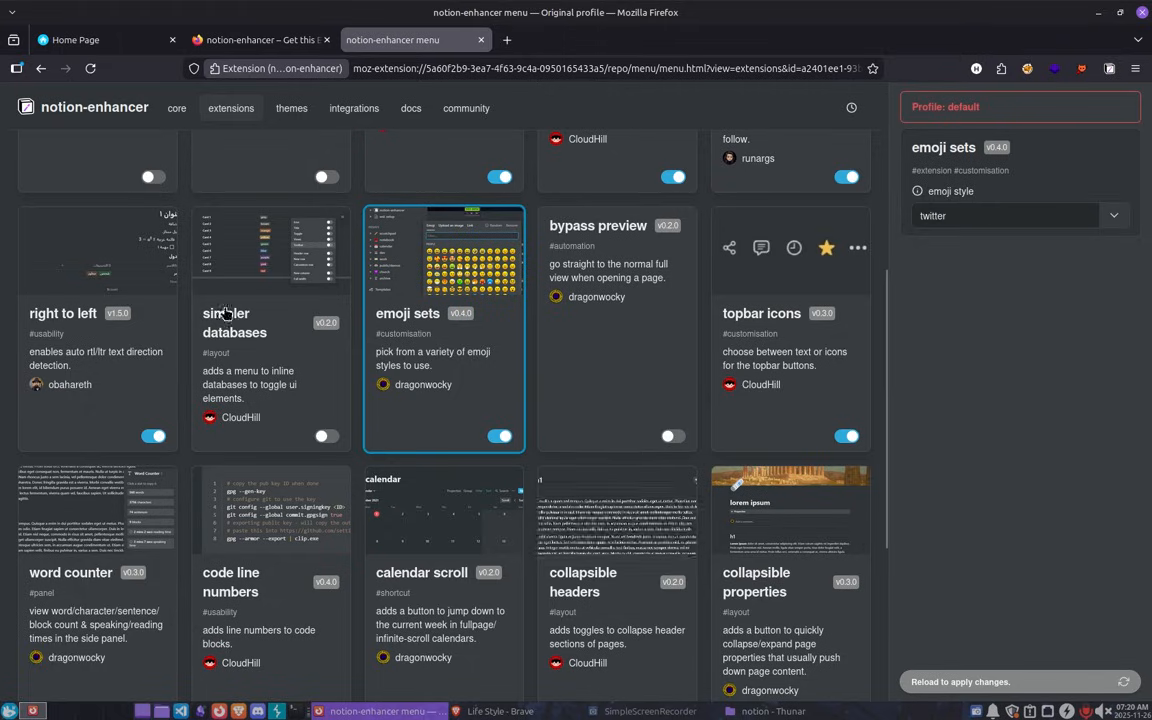
pyautogui.click(325, 436)
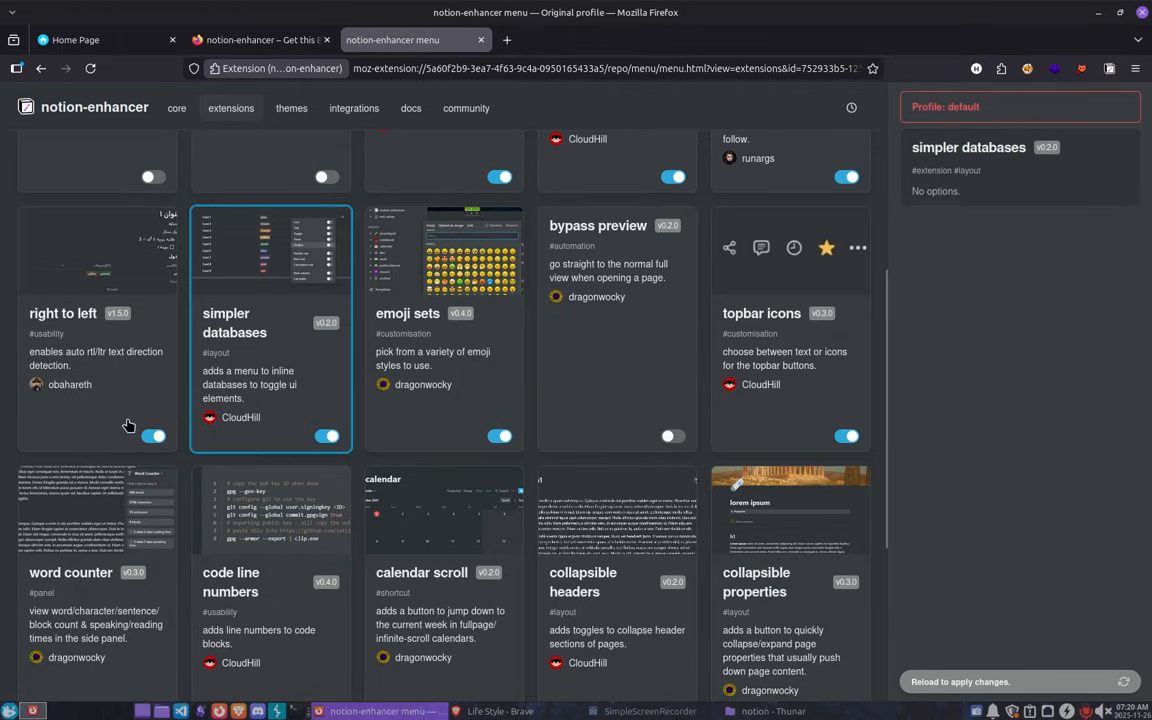
# Check the Notion Home Page, return to the notion-enhancer settings and reload to apply the extension changes.
pyautogui.scroll(2, 89, 386)
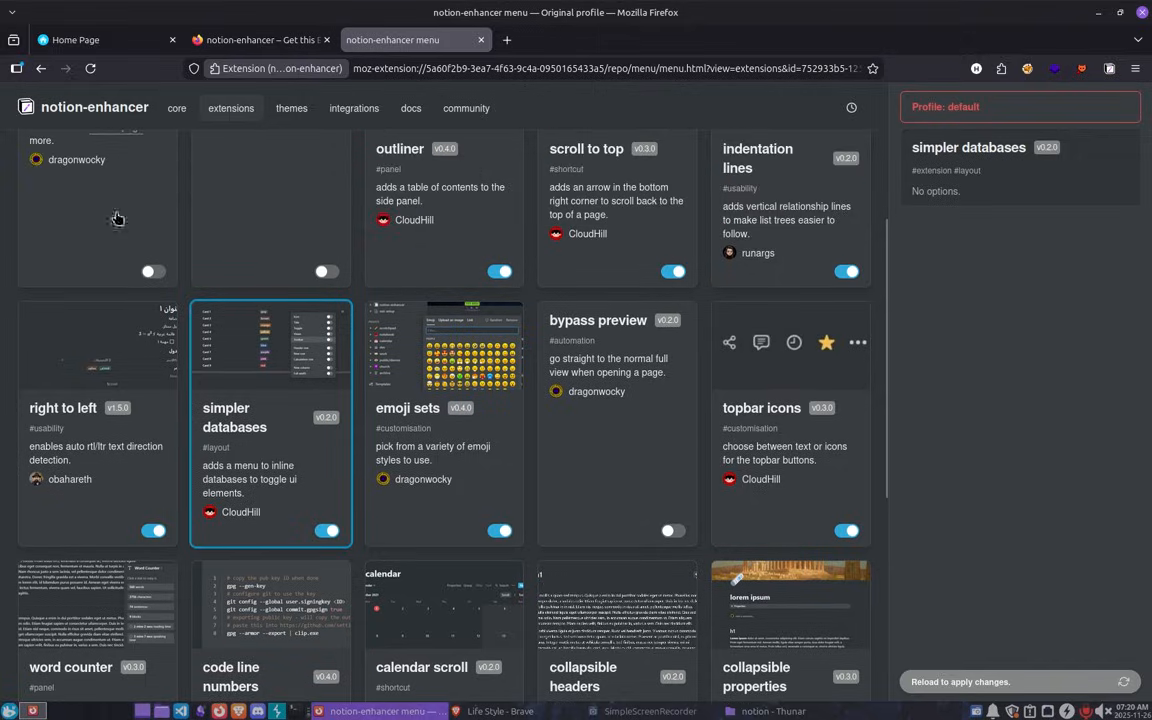
pyautogui.click(112, 42)
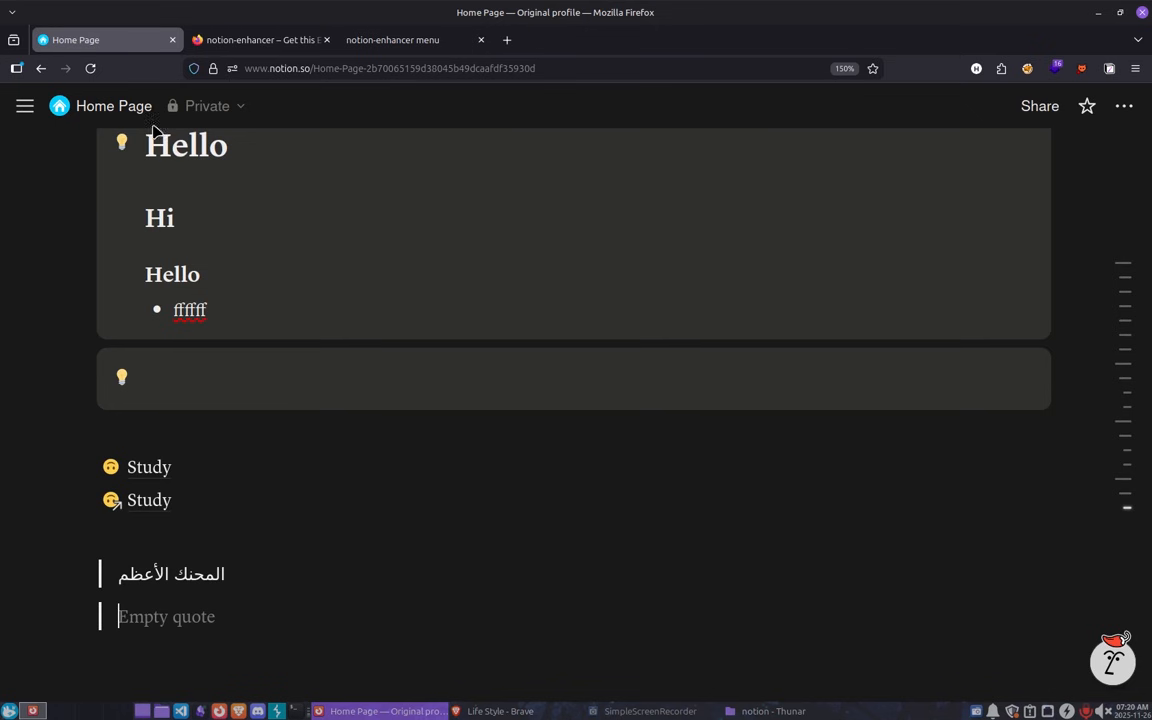
pyautogui.click(1108, 71)
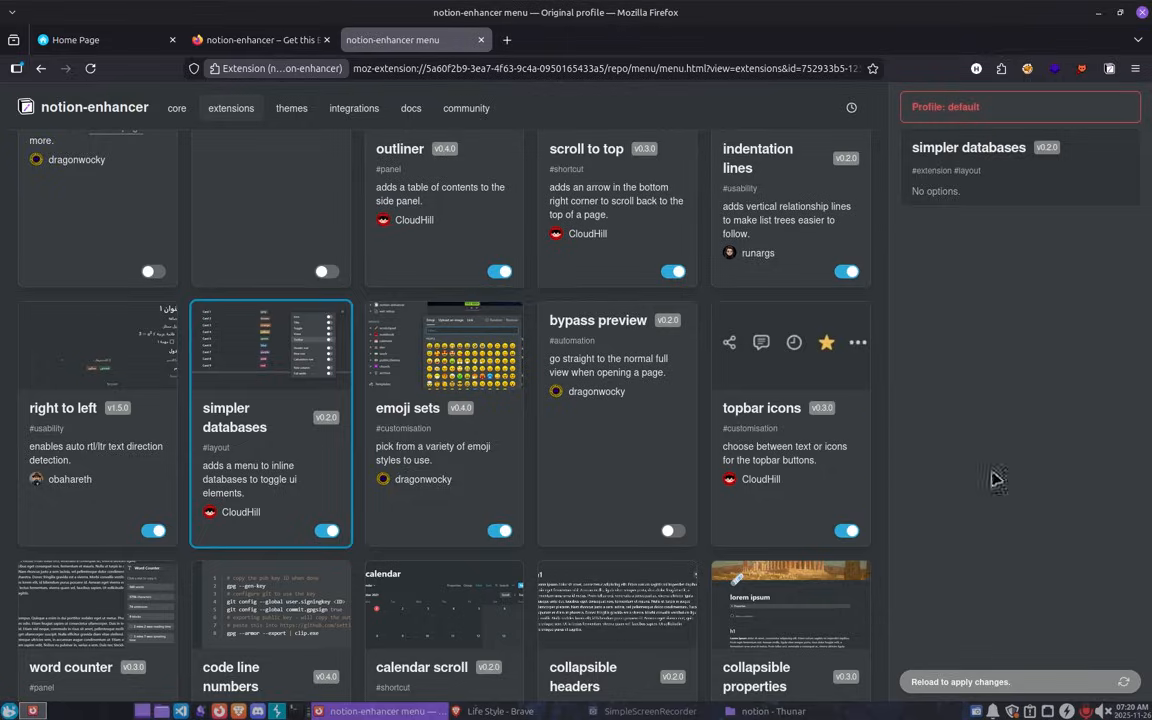
pyautogui.click(980, 687)
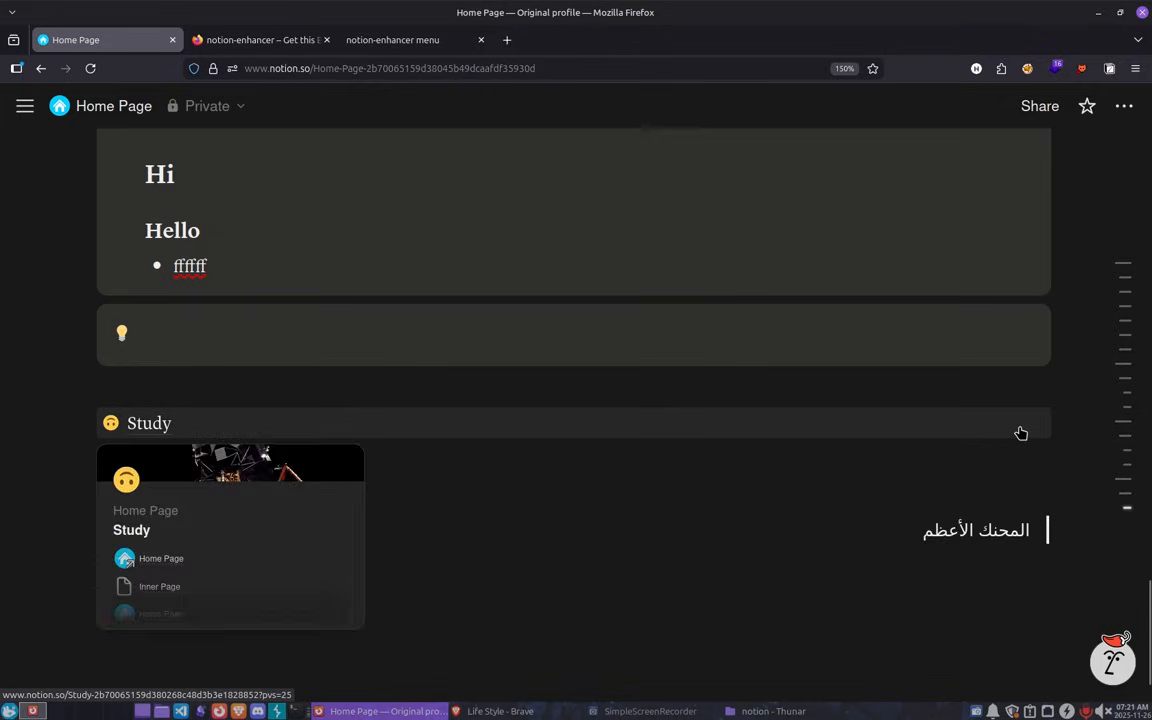
# Add the Arabic line "الحمدلله الكلام علي اليمين" below the empty quote on the Home Page and start a new line after it.
pyautogui.scroll(5, 1020, 430)
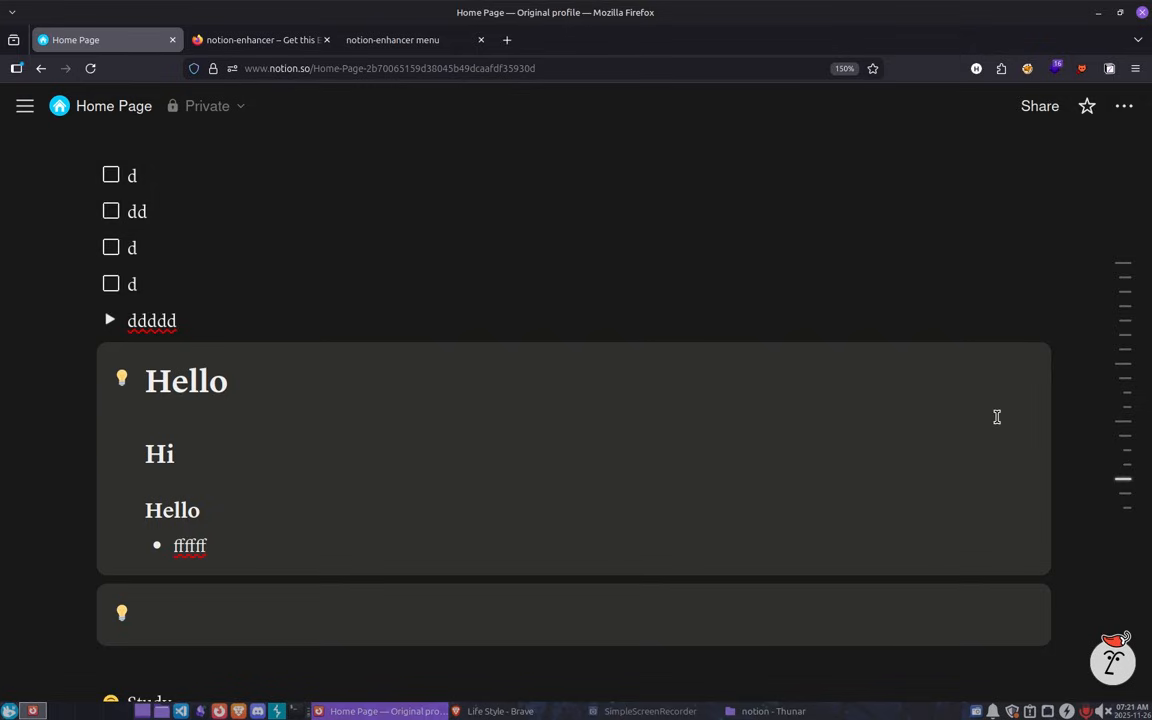
pyautogui.scroll(-5, 905, 392)
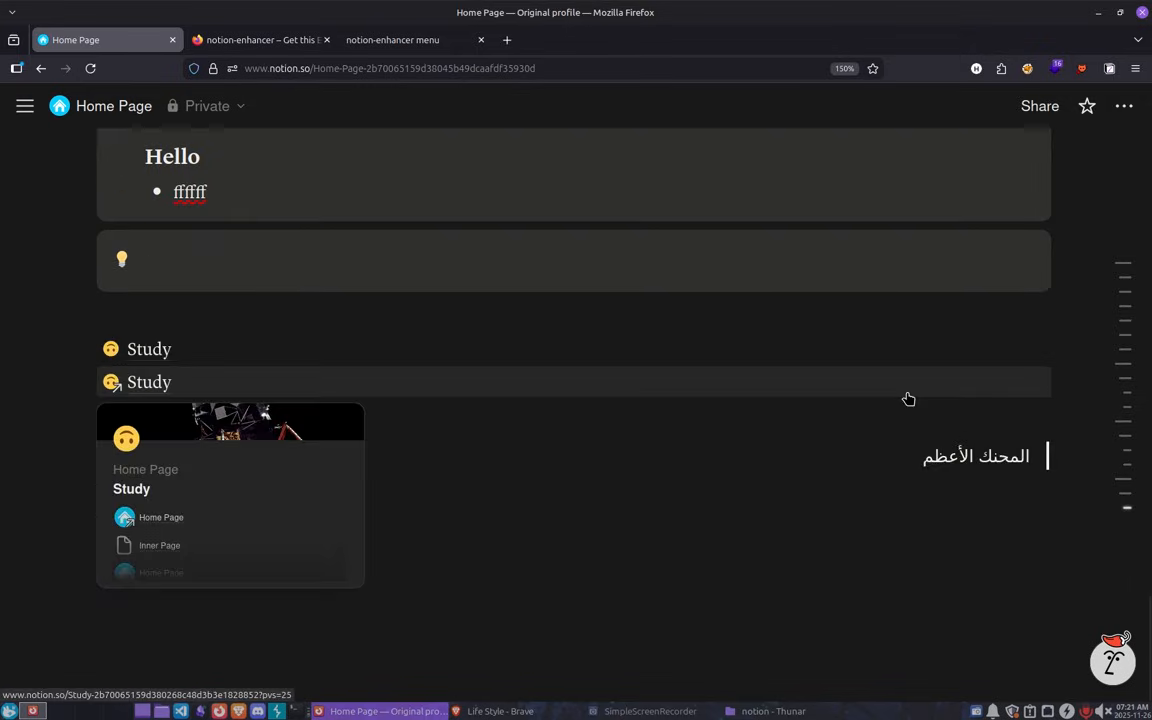
pyautogui.click(962, 536)
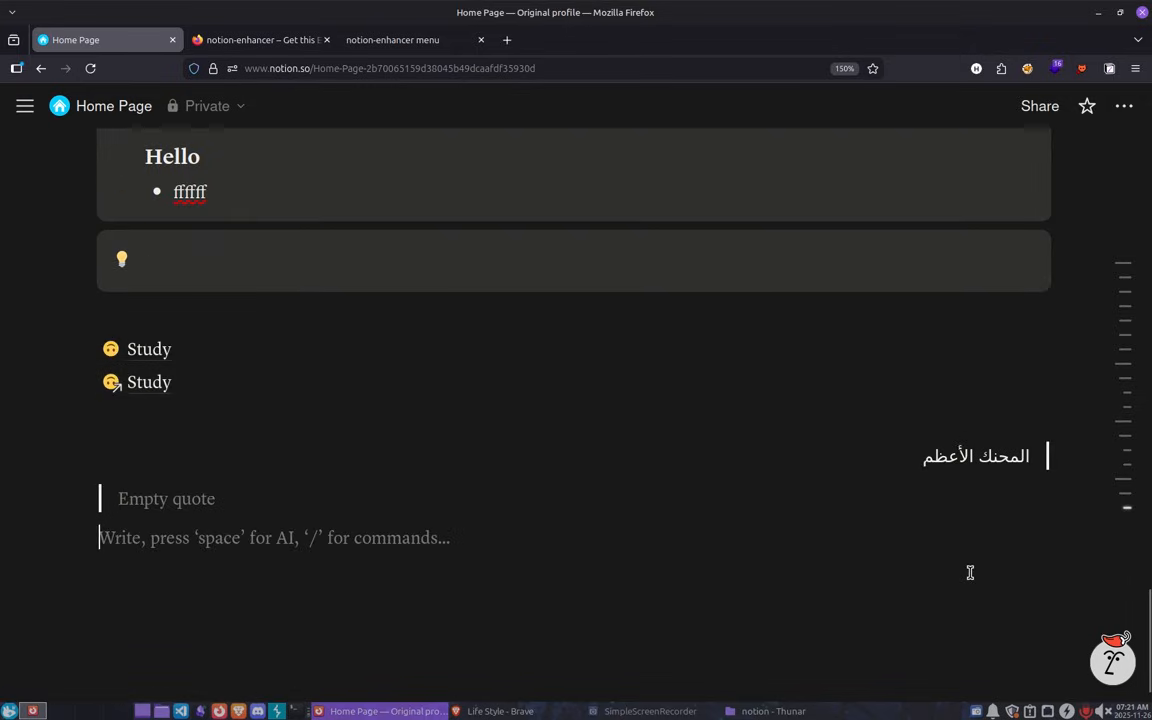
pyautogui.write('f')
pyautogui.press('BackSpace')
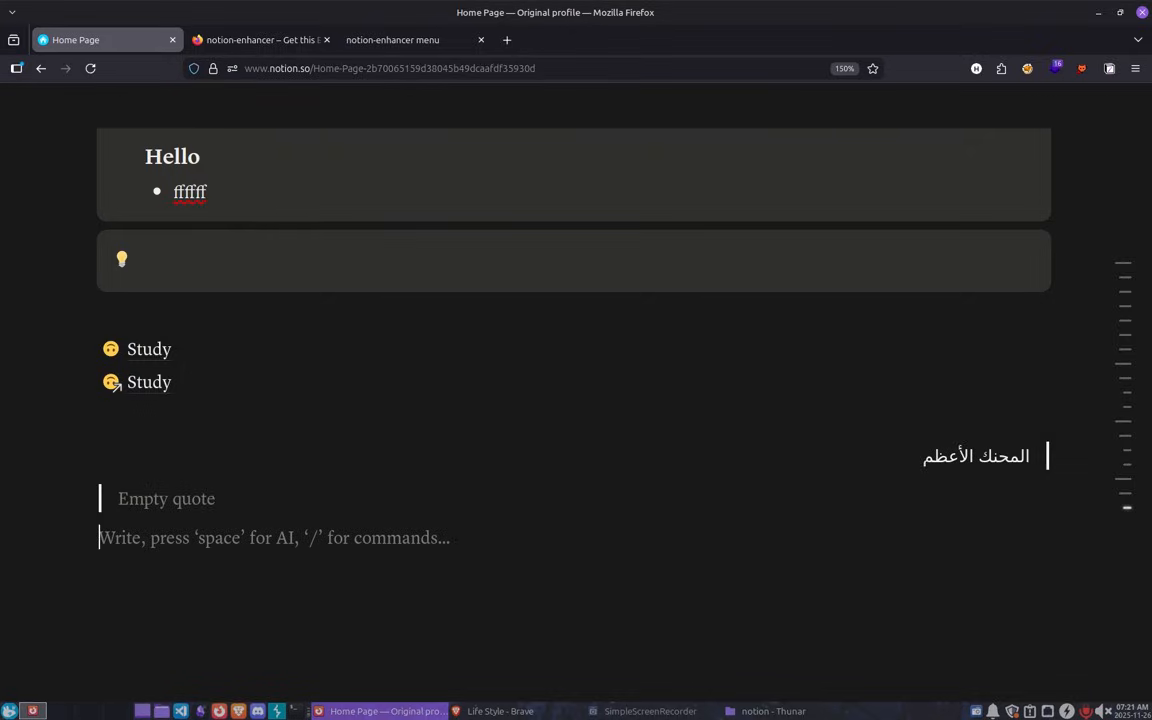
pyautogui.write('الحمدلله الكلما')
pyautogui.press('BackSpace')
pyautogui.press('BackSpace')
pyautogui.write('ام')
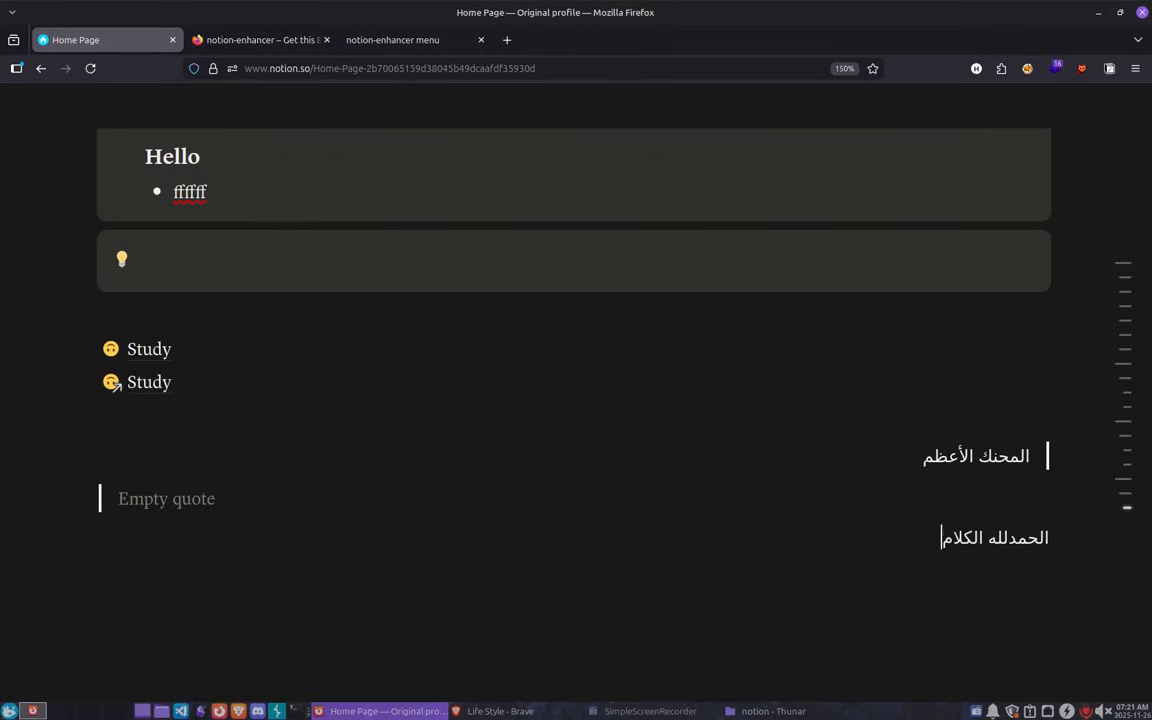
pyautogui.write(' علي ا')
pyautogui.write('ليمين')
pyautogui.tripleClick(851, 537)
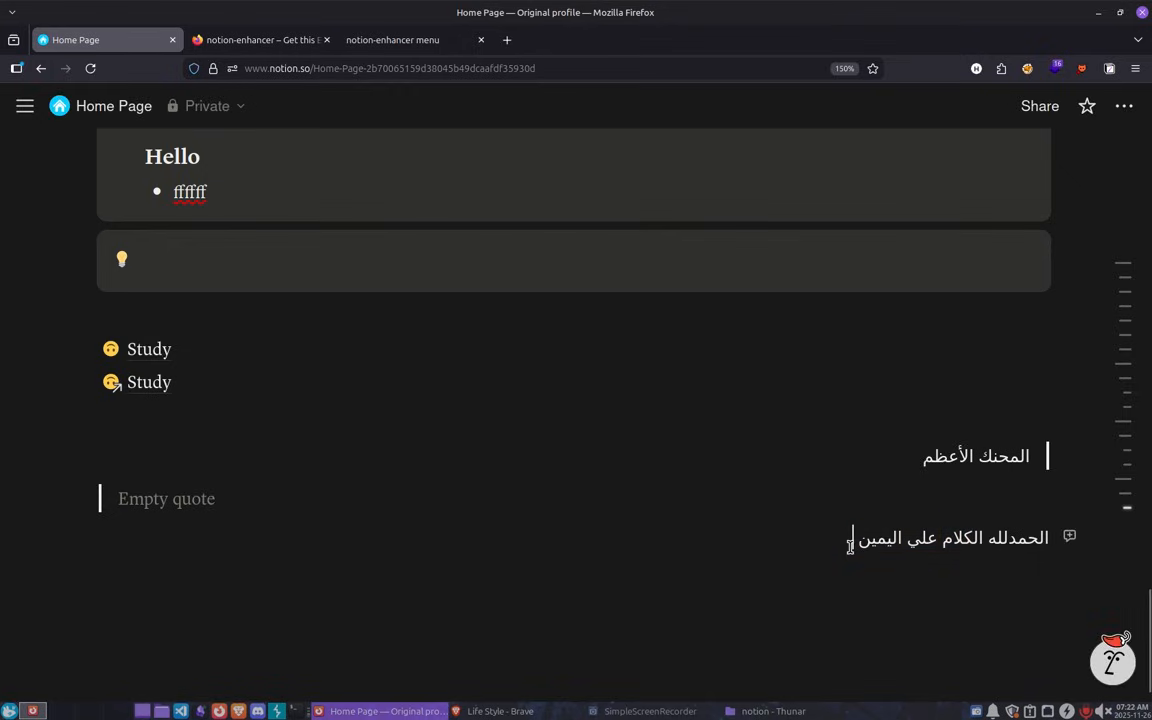
pyautogui.press('Return')
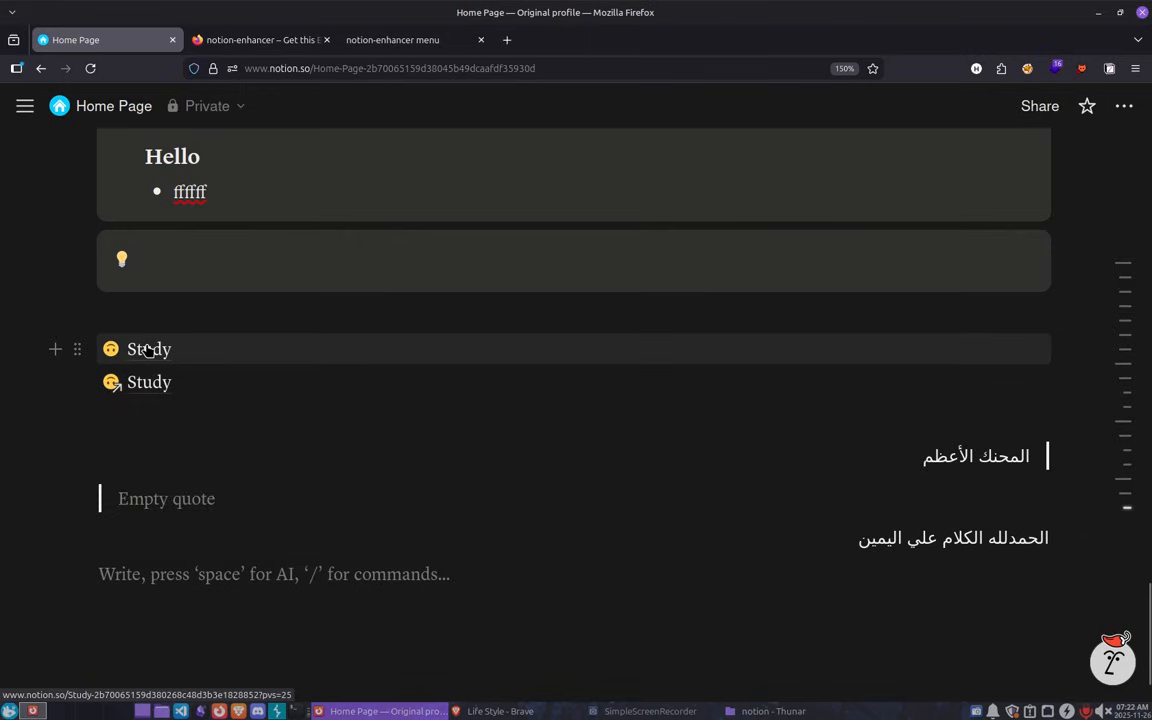
# Switch to Xournal++ and draw a tall black rectangle in the page's left margin as the sidebar outline.
pyautogui.moveTo(147, 349)
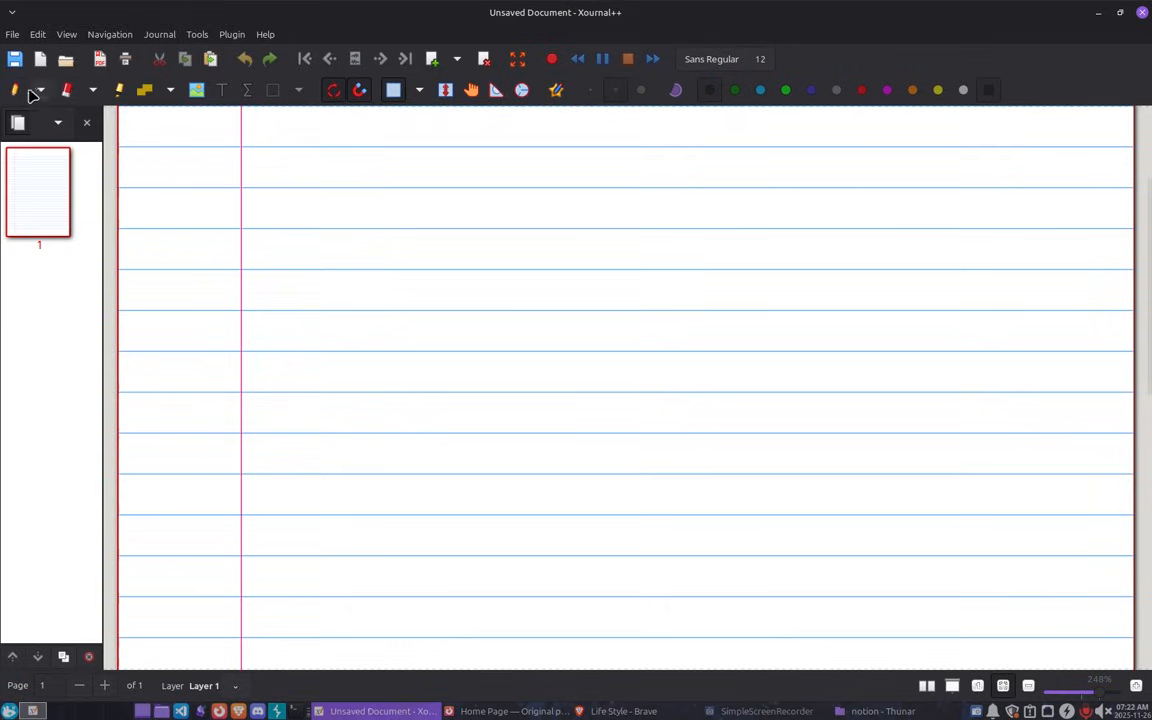
pyautogui.click(15, 91)
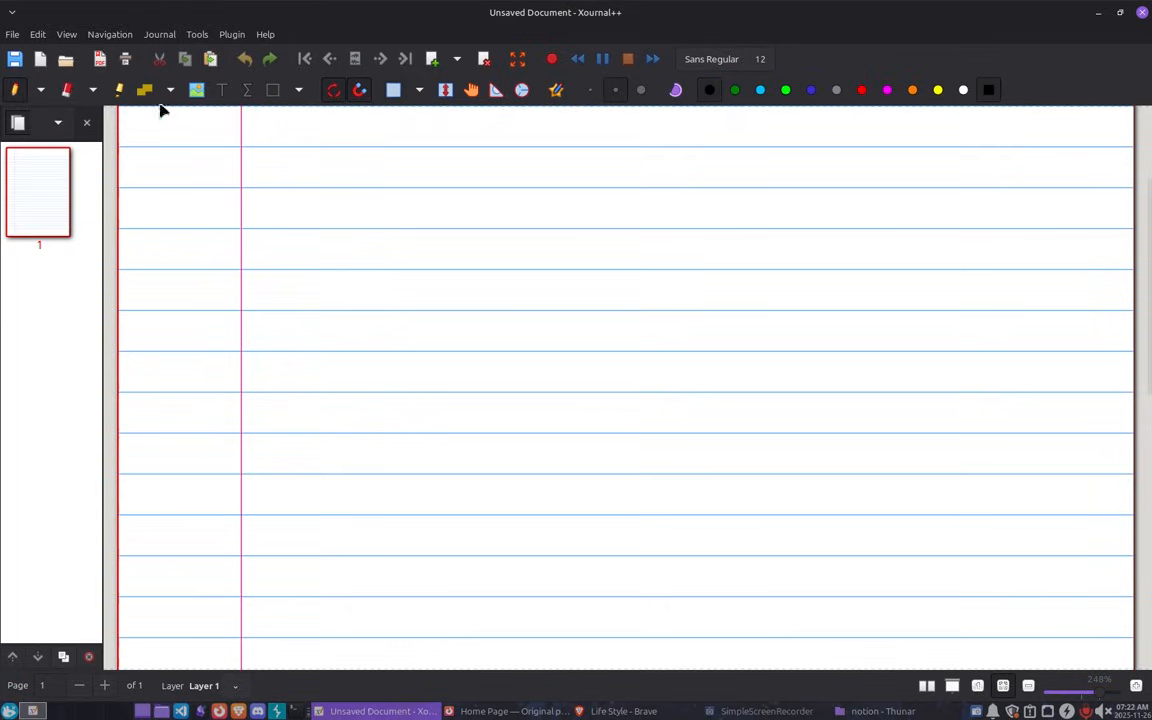
pyautogui.click(273, 93)
pyautogui.moveTo(131, 132); pyautogui.dragTo(241, 605)
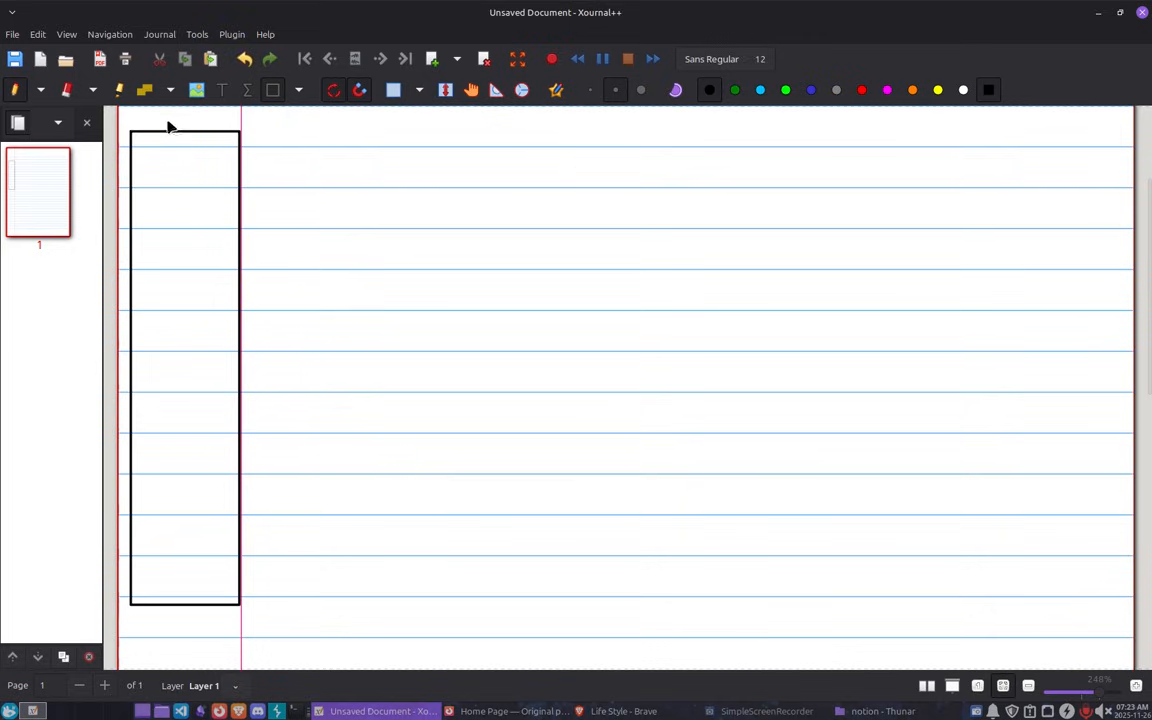
# Add a text entry inside the sidebar rectangle with "Home" and, on the line below, an indented "study".
pyautogui.click(223, 91)
pyautogui.click(151, 173)
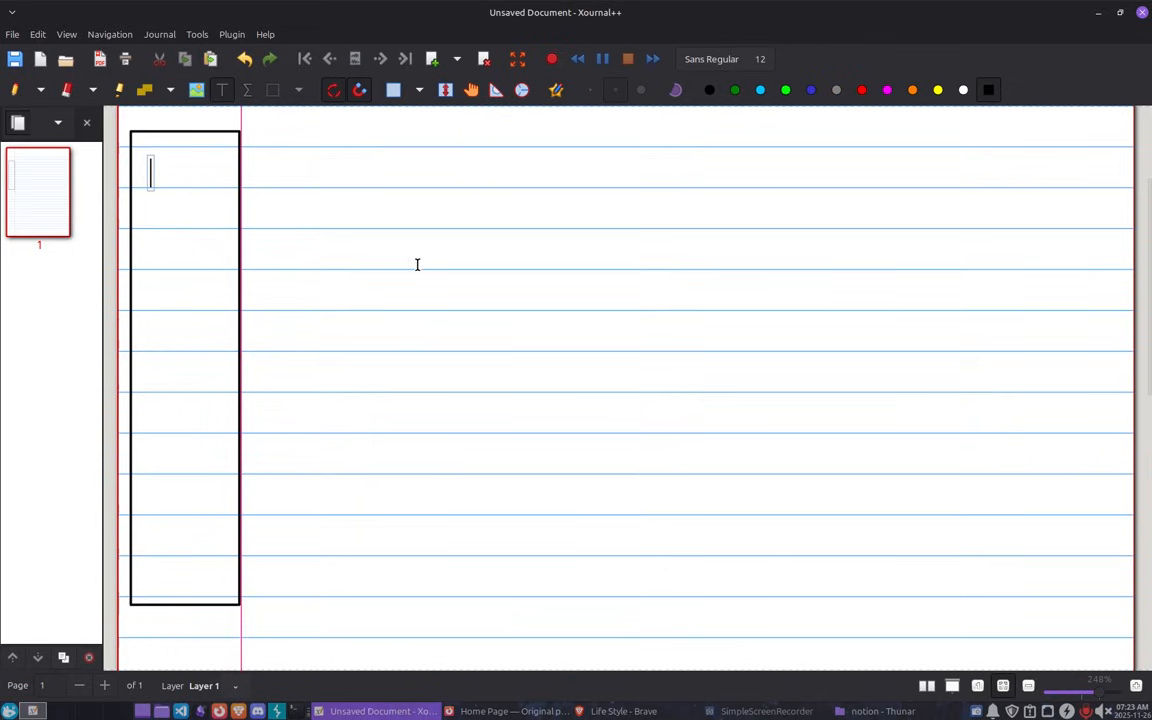
pyautogui.write('Home')
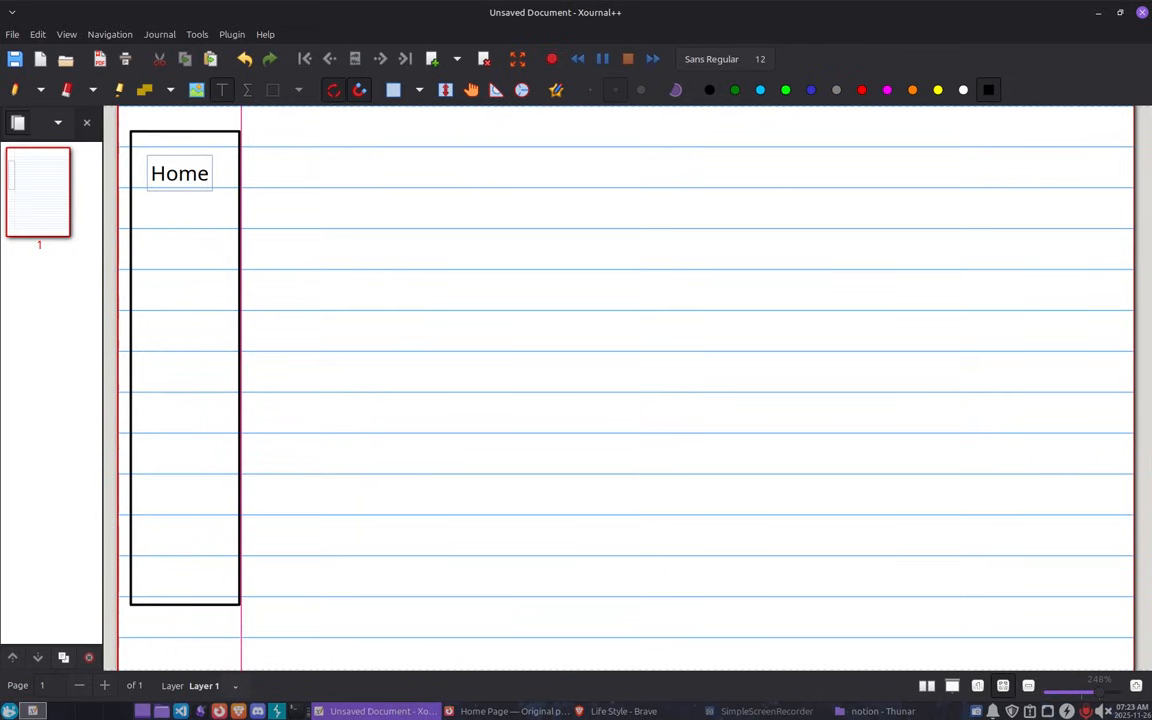
pyautogui.press('Return')
pyautogui.write('dd')
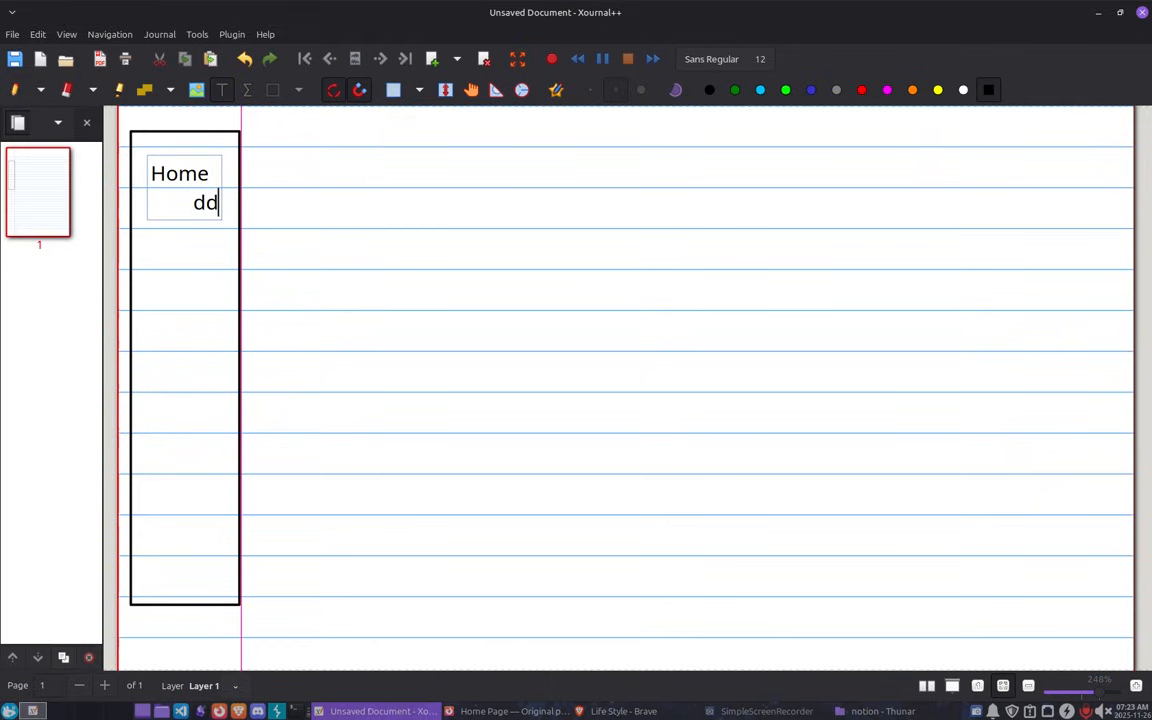
pyautogui.press('BackSpace')
pyautogui.press('BackSpace')
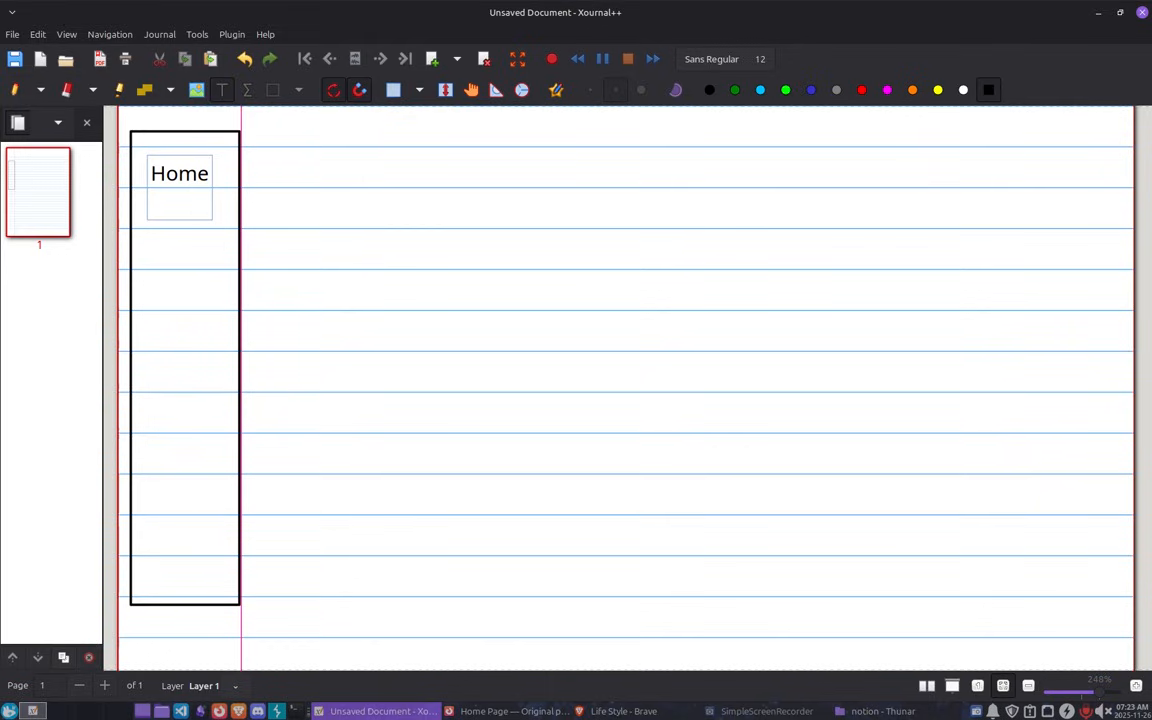
pyautogui.write('study')
pyautogui.press('Return')
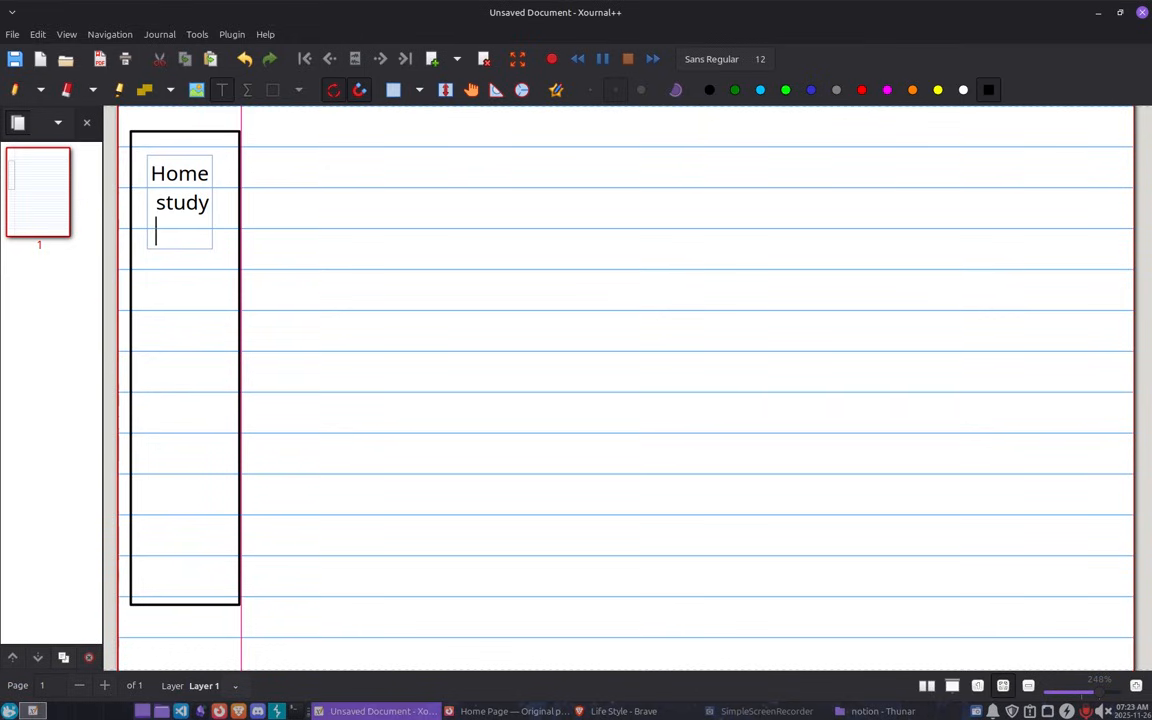
# Continue the sidebar text with the entries "work" and "gym" on separate lines below "study".
pyautogui.write('ro')
pyautogui.press('BackSpace')
pyautogui.press('BackSpace')
pyautogui.press('BackSpace')
pyautogui.write('work')
pyautogui.press('Return')
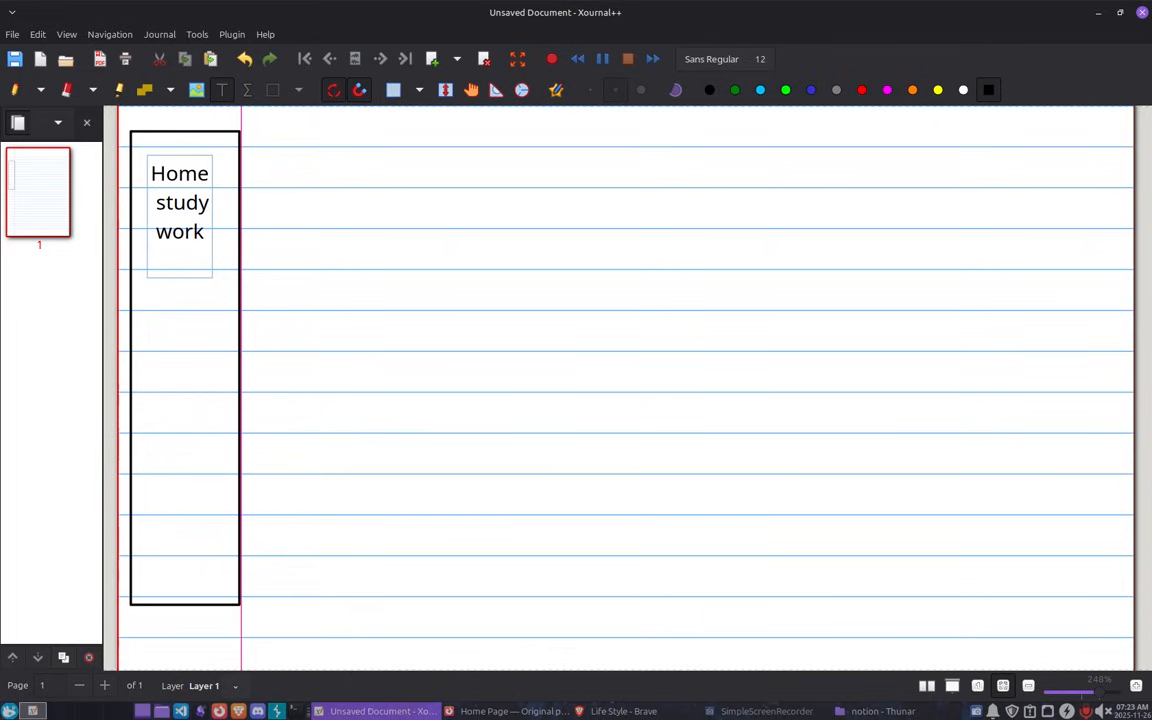
pyautogui.write('gym')
pyautogui.press('Return')
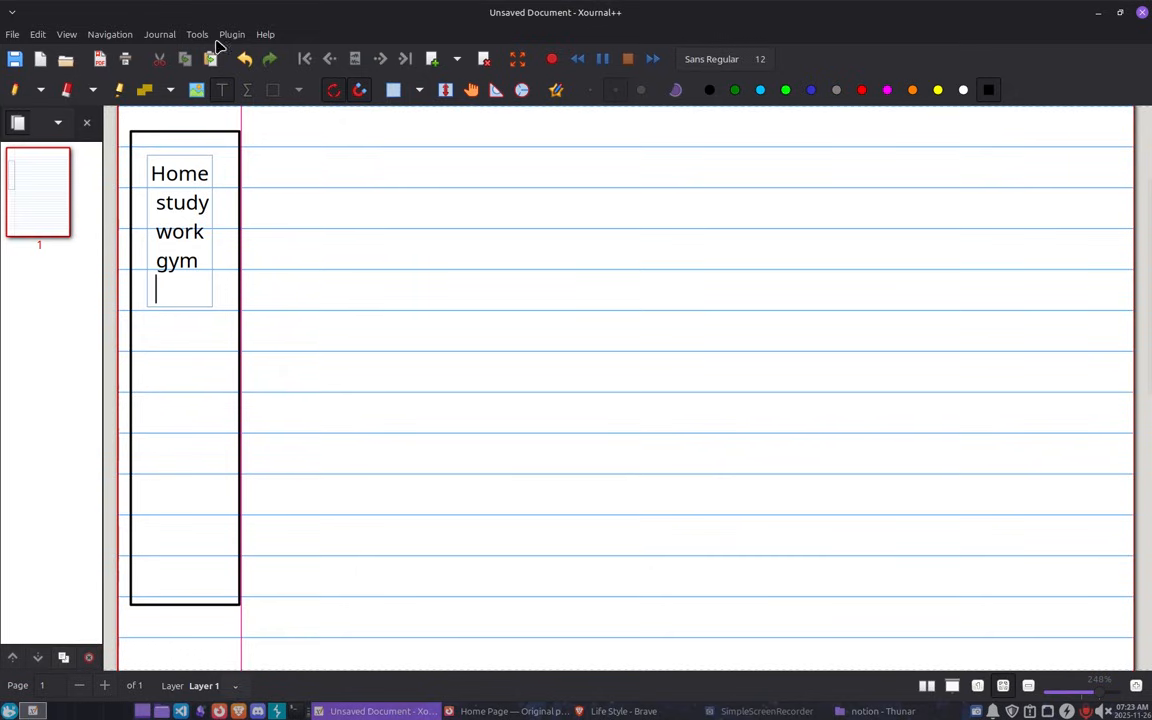
# Draw a black box around "Home" and green check marks beside "study", "work" and "gym".
pyautogui.click(14, 89)
pyautogui.moveTo(220, 180); pyautogui.dragTo(133, 162)
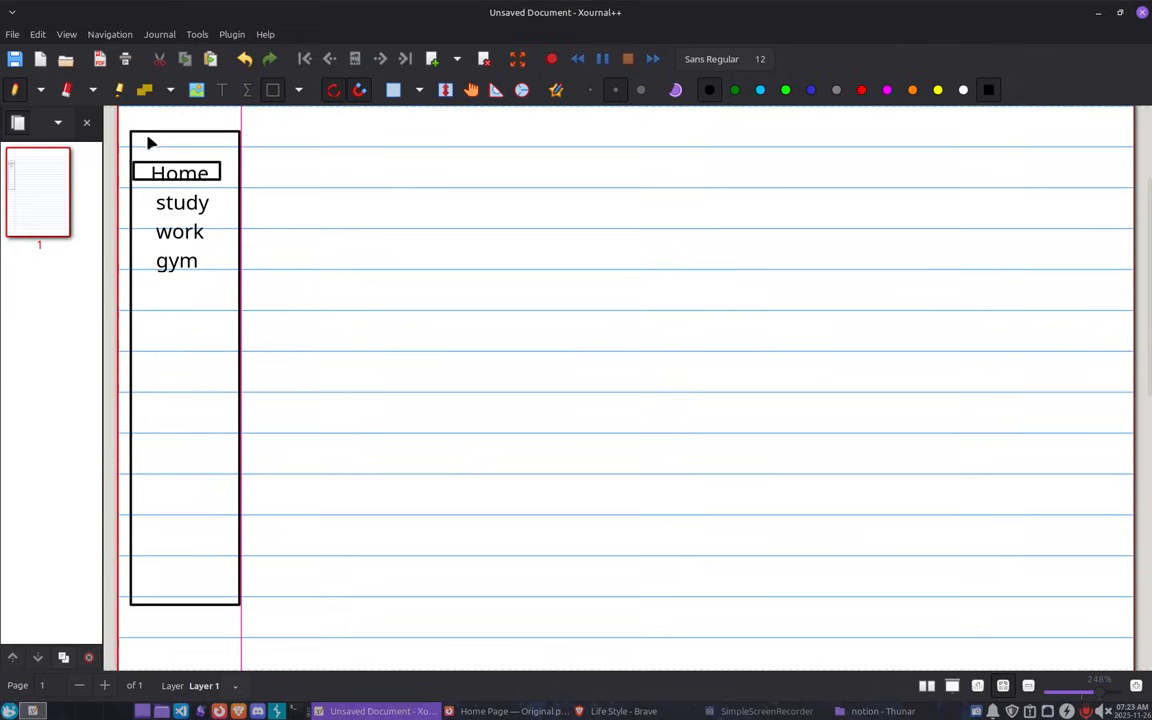
pyautogui.click(272, 89)
pyautogui.click(733, 92)
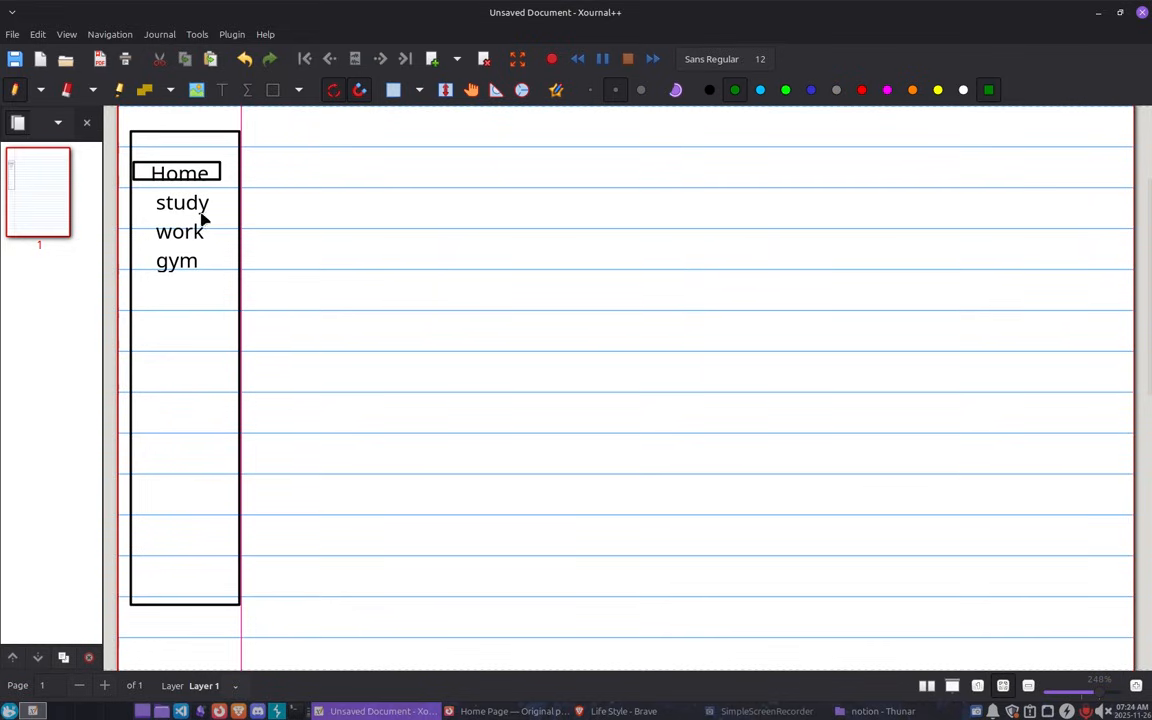
pyautogui.moveTo(214, 201); pyautogui.dragTo(228, 202)
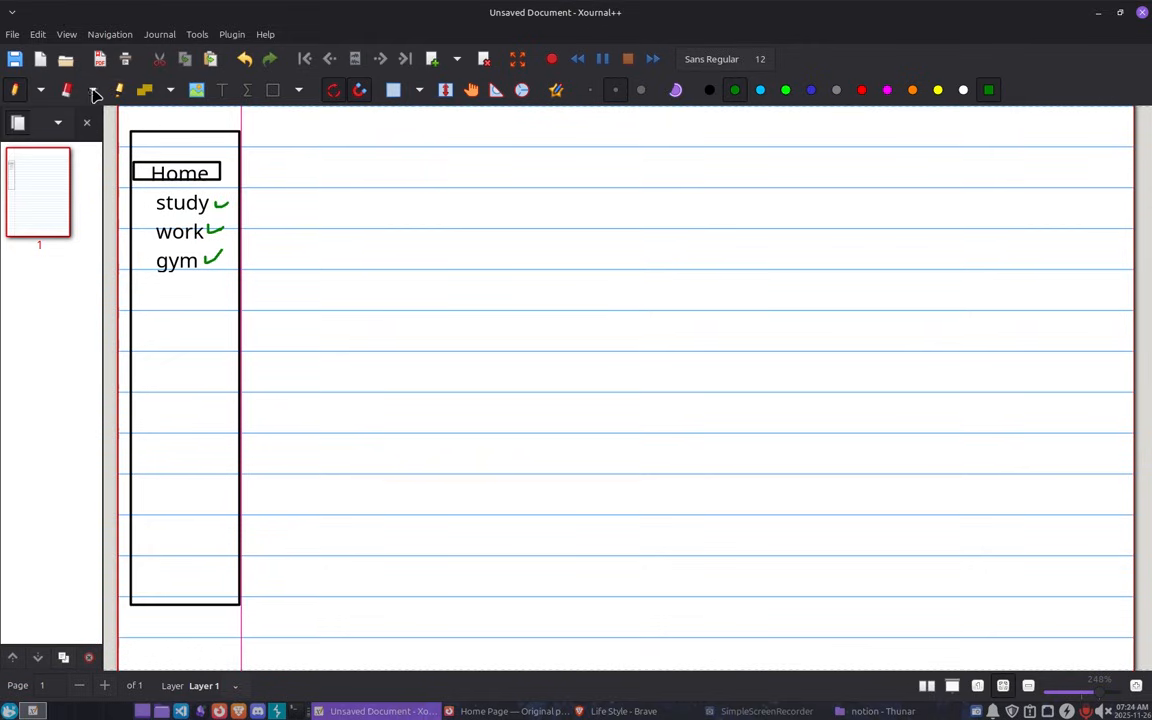
# Draw a wide green rectangle beside the top of the sidebar and label it "Home Page" in black text.
pyautogui.click(222, 90)
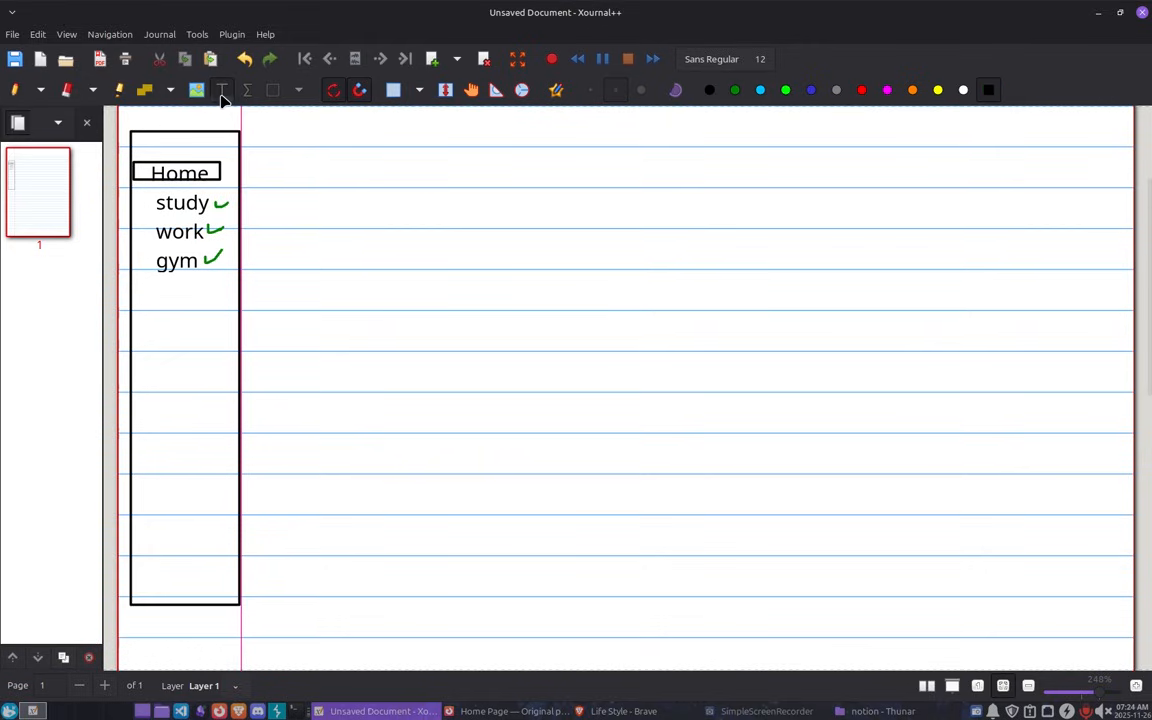
pyautogui.click(14, 93)
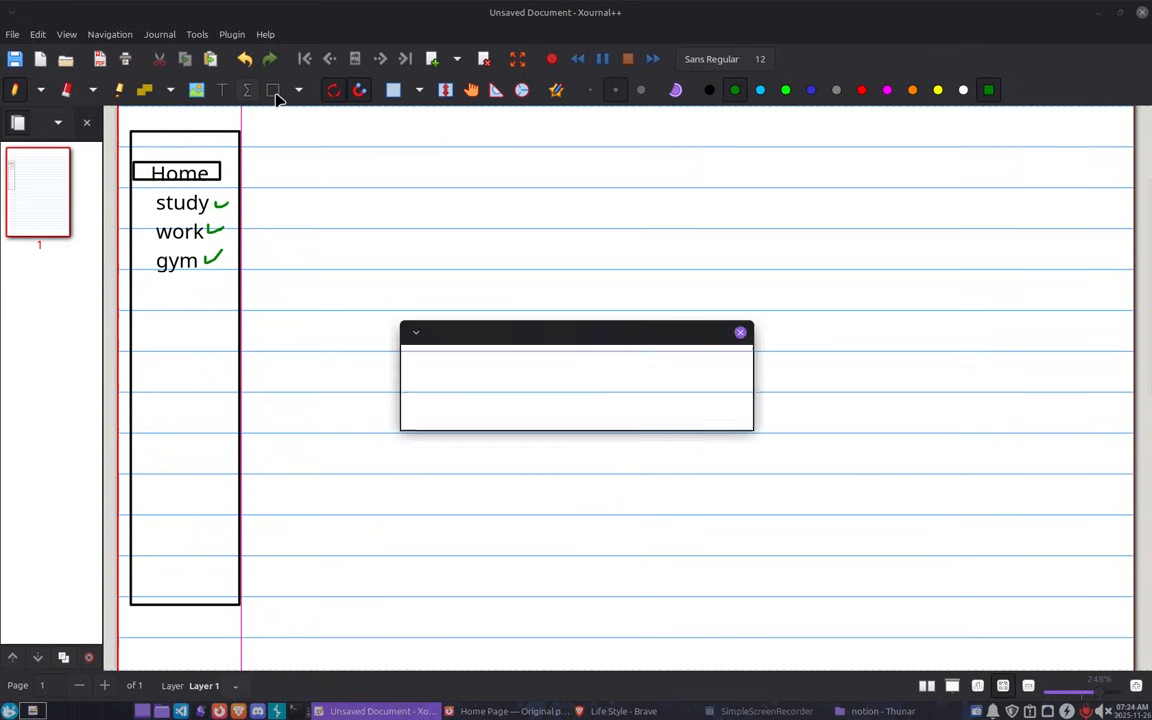
pyautogui.press('Escape')
pyautogui.press('Escape')
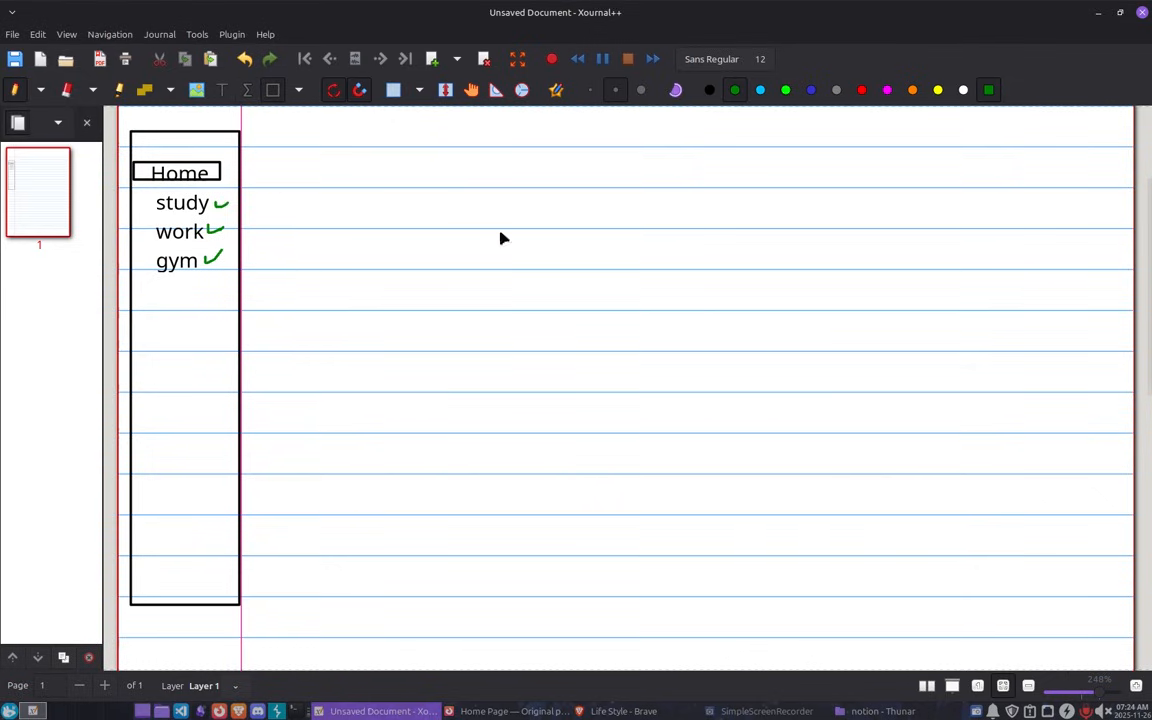
pyautogui.moveTo(287, 146); pyautogui.dragTo(591, 231)
pyautogui.click(222, 89)
pyautogui.click(335, 174)
pyautogui.write('Home Page')
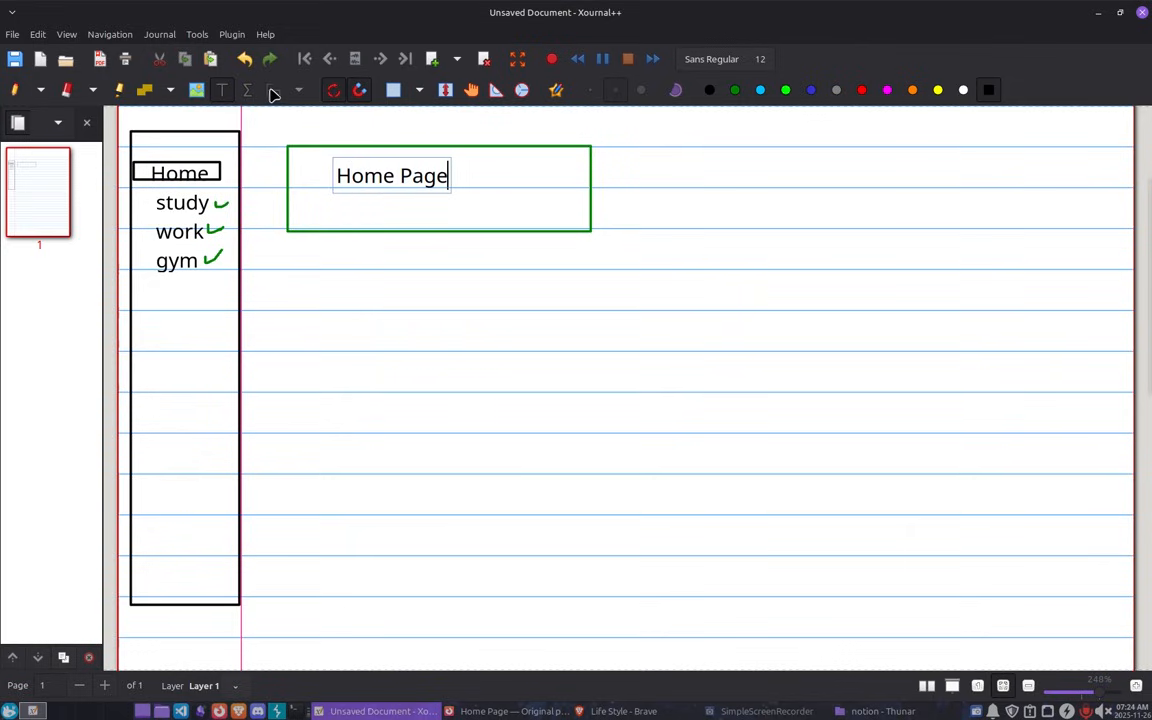
pyautogui.press('Escape')
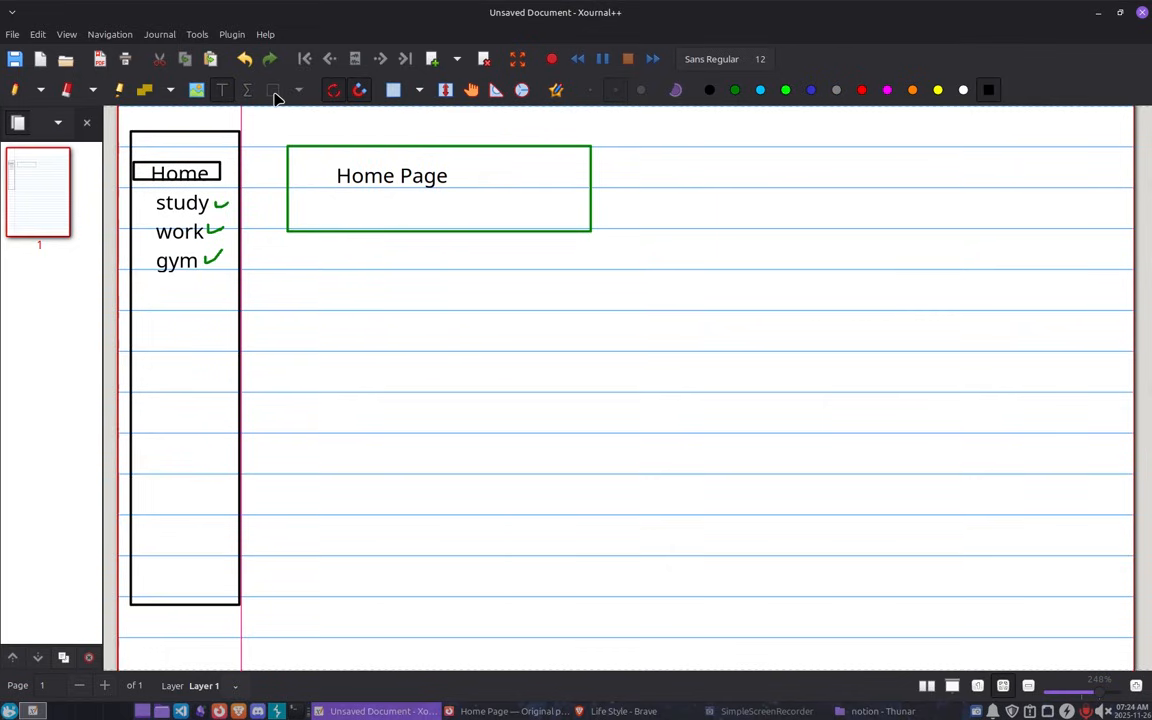
# Draw a column of four narrow green rectangles below the Home Page header box.
pyautogui.click(14, 89)
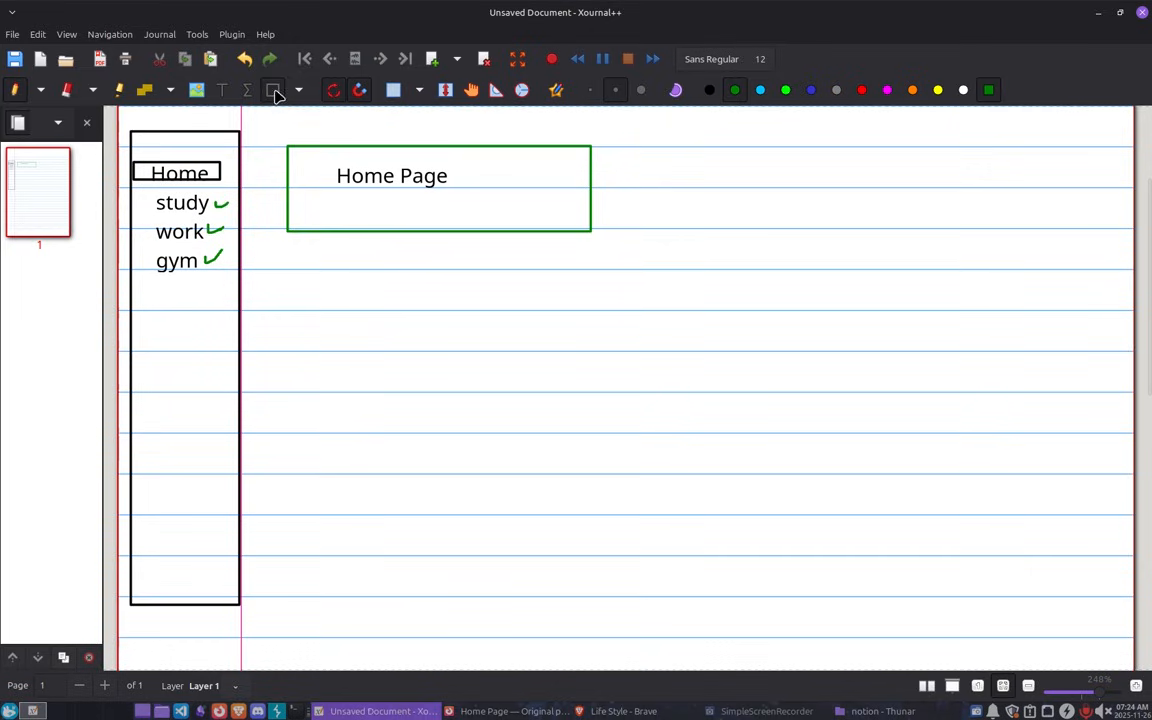
pyautogui.moveTo(286, 251); pyautogui.dragTo(468, 279)
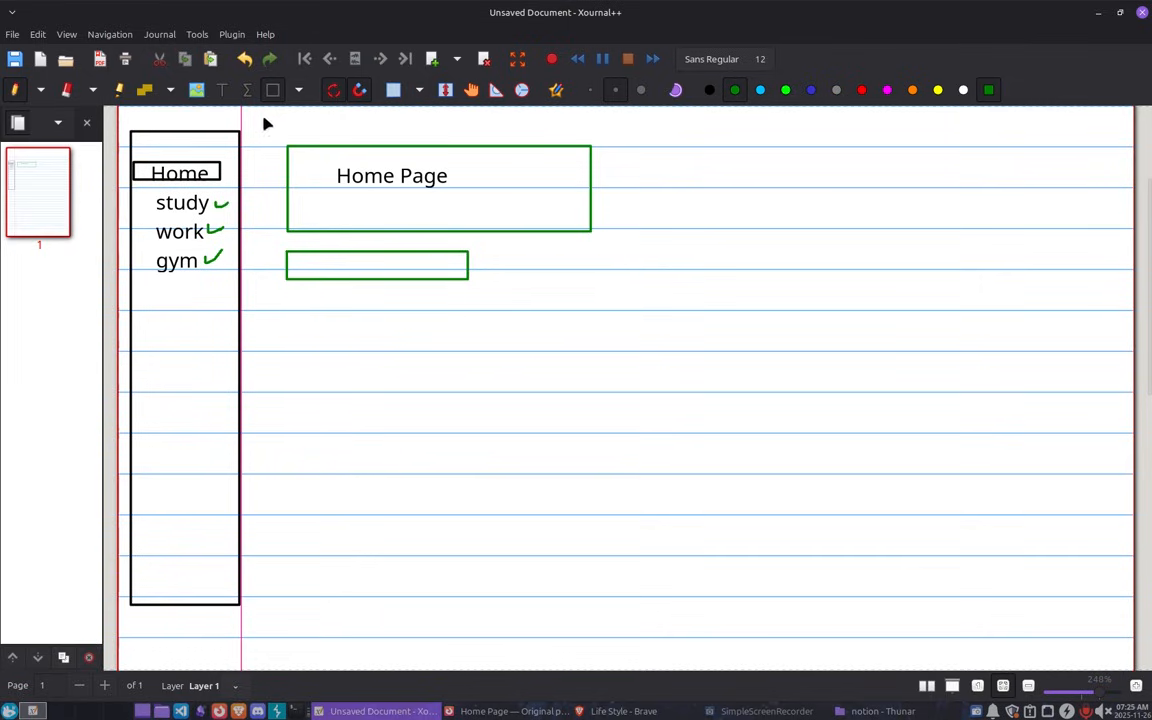
pyautogui.moveTo(287, 291); pyautogui.dragTo(469, 321)
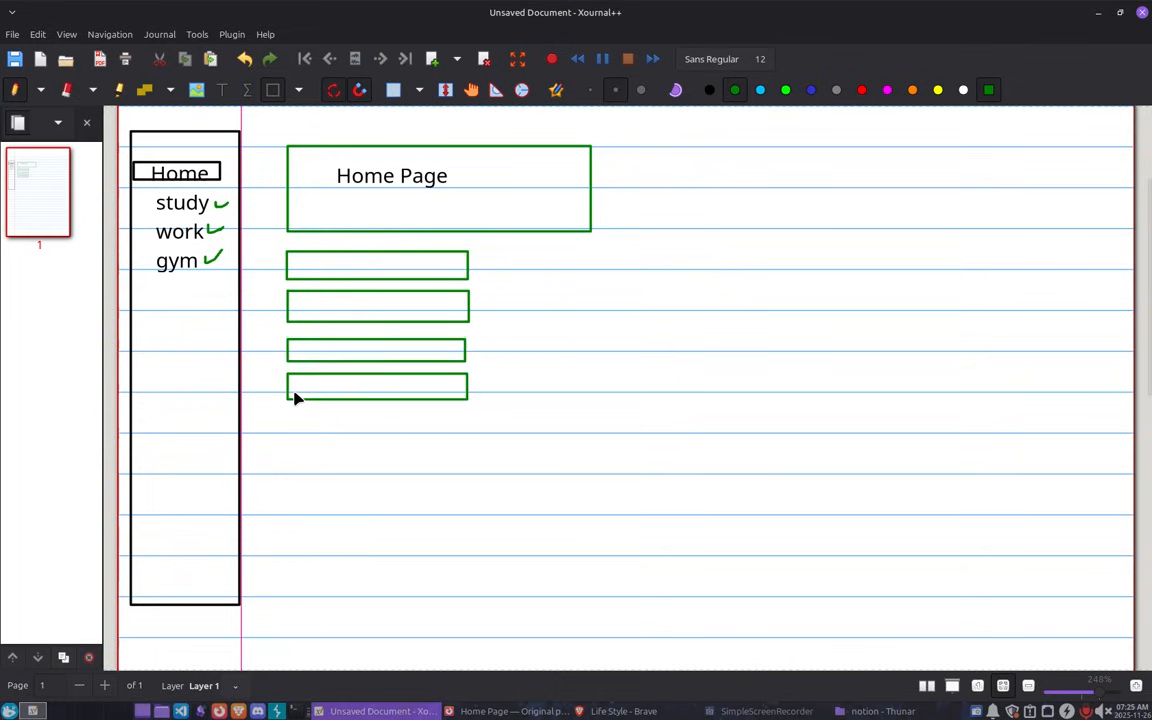
# Redraw the fourth narrow green rectangle in the column below the header box and add a fifth one of similar size beneath it.
pyautogui.hotkey('ctrl', 'z')
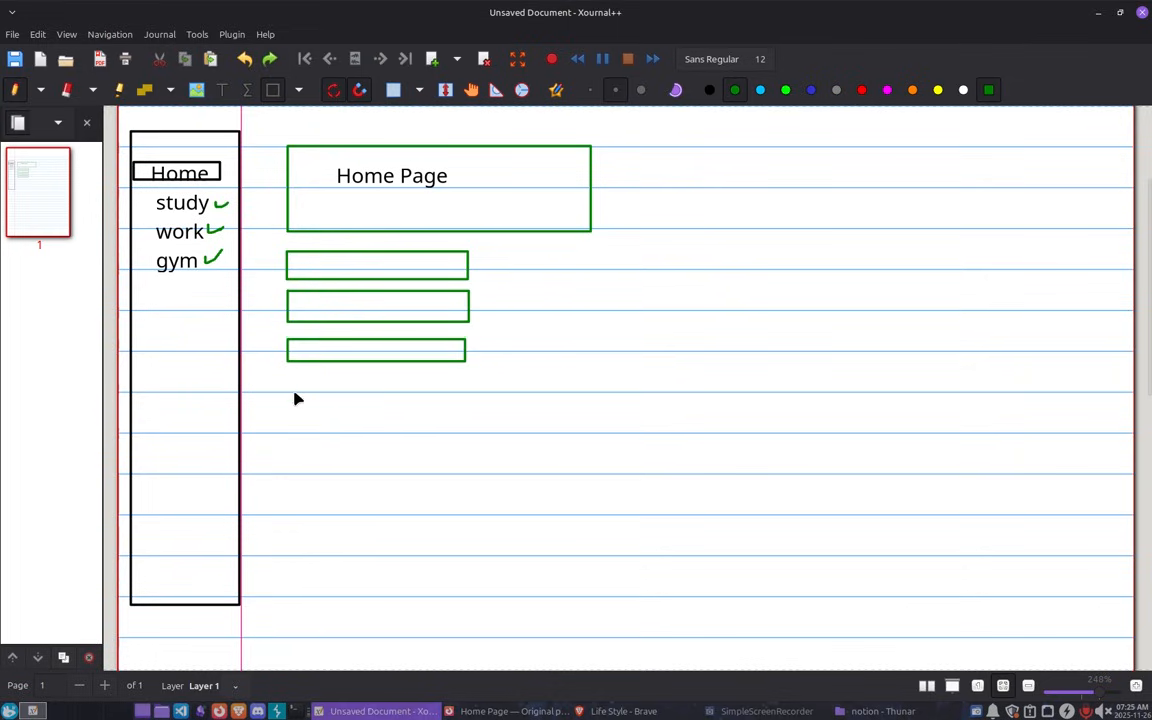
pyautogui.moveTo(287, 364); pyautogui.dragTo(540, 420)
pyautogui.hotkey('ctrl', 'z')
pyautogui.moveTo(289, 377); pyautogui.dragTo(465, 401)
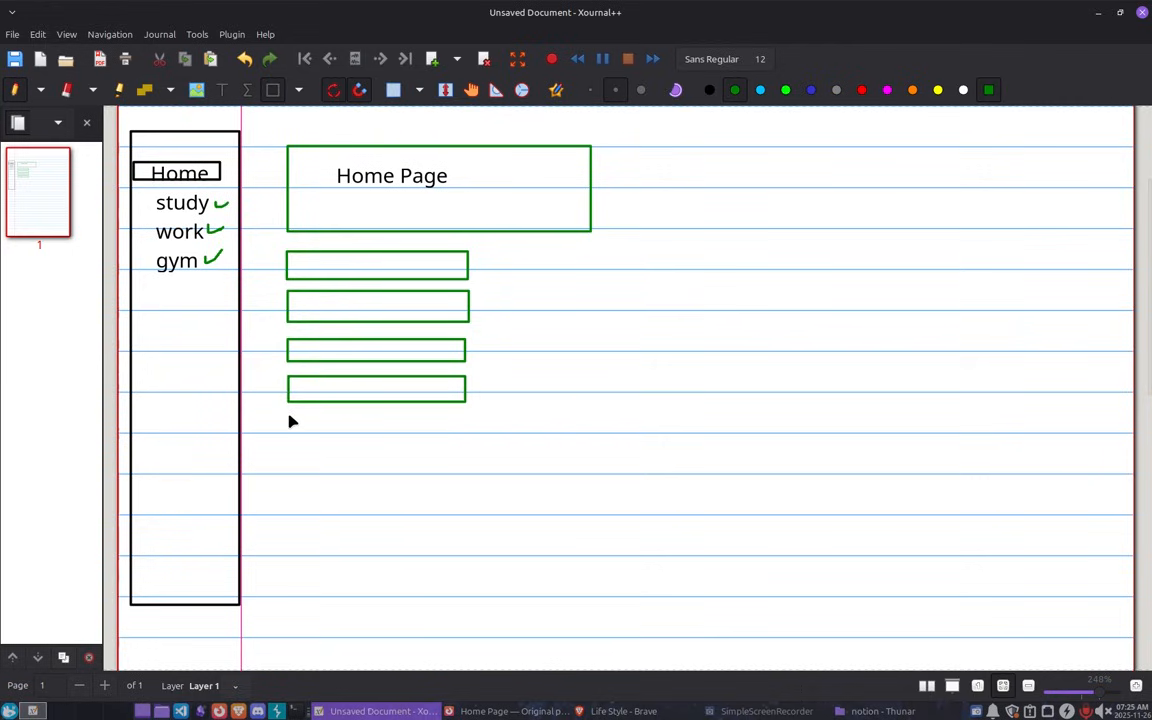
pyautogui.moveTo(287, 411); pyautogui.dragTo(468, 437)
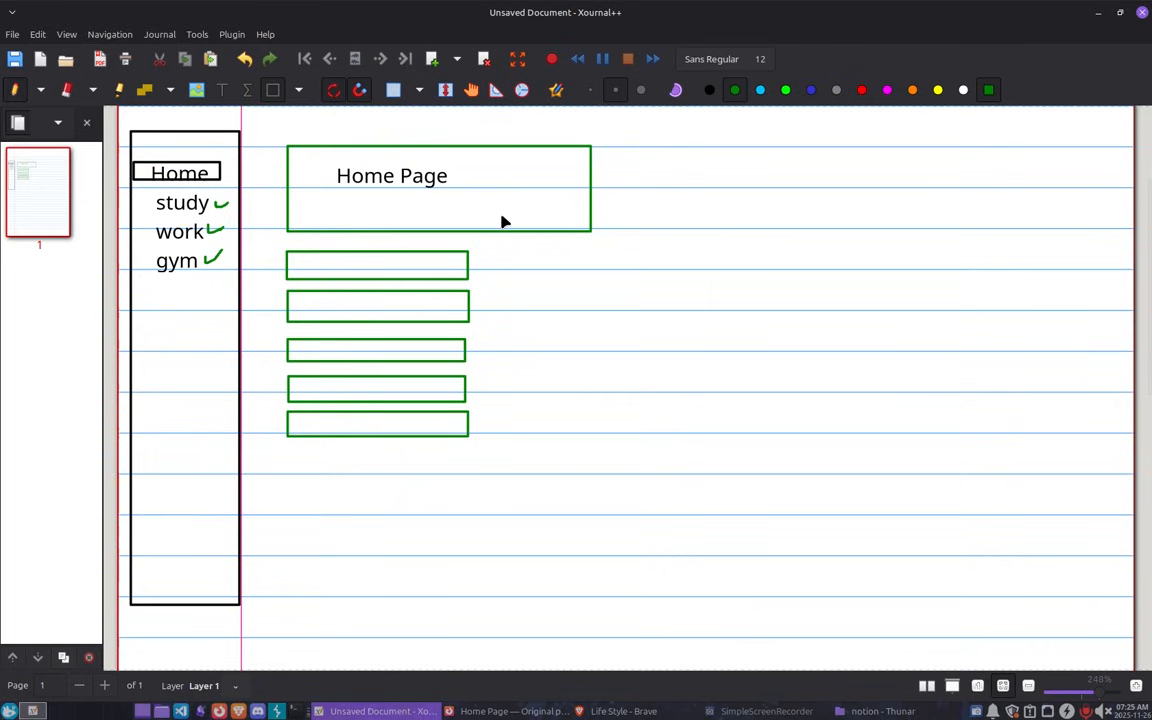
# Paste two copies of the five-rectangle column and place them beside the original as the middle and right columns.
pyautogui.hotkey('ctrl', 'v')
pyautogui.moveTo(586, 368); pyautogui.dragTo(616, 331)
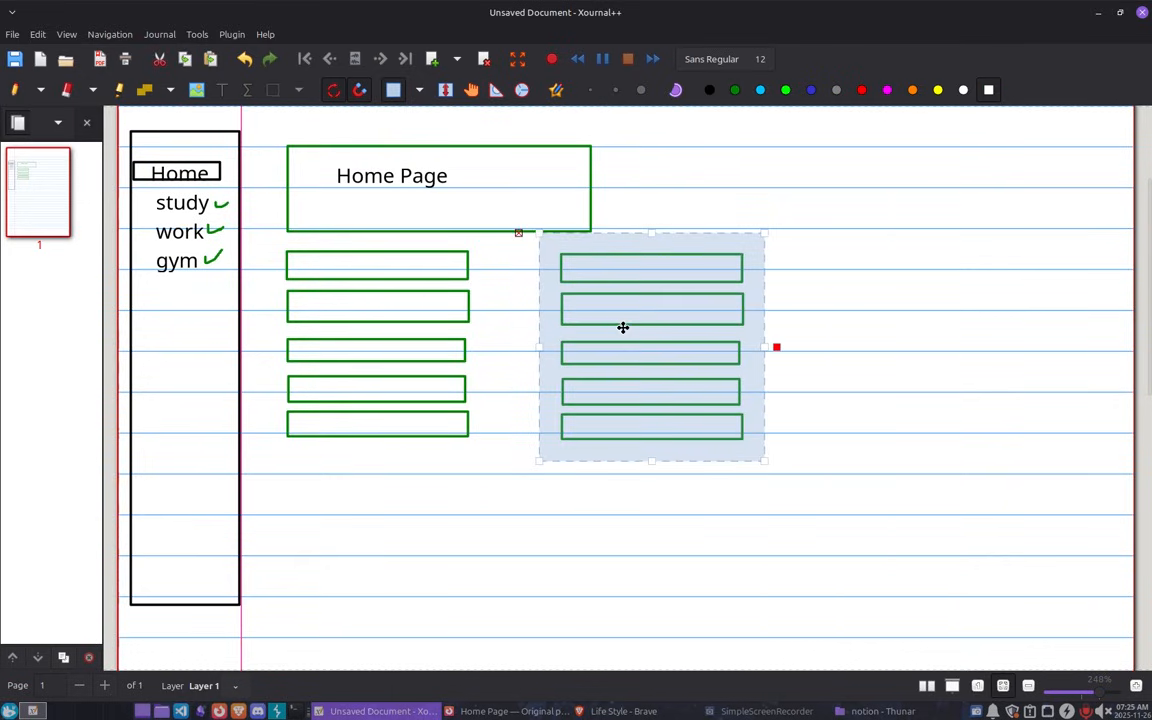
pyautogui.hotkey('ctrl', 'v')
pyautogui.moveTo(681, 357); pyautogui.dragTo(959, 303)
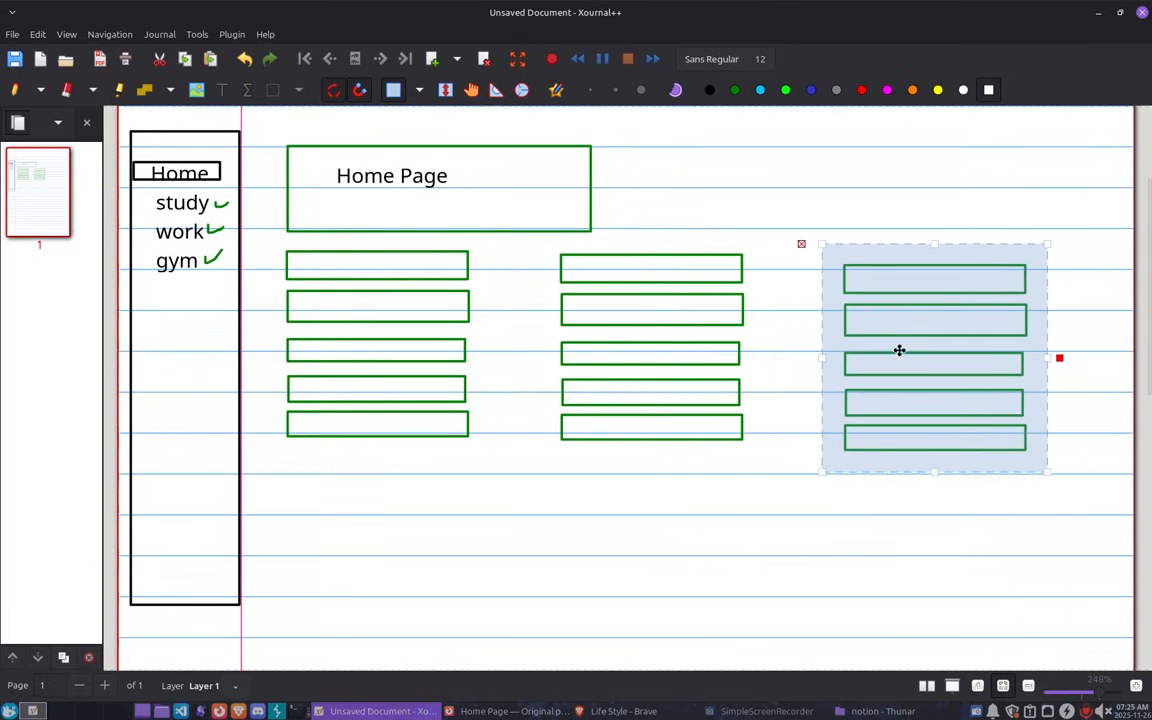
# Place three more copies of the five-rectangle group below the middle, left and right columns to form a second row.
pyautogui.moveTo(929, 358); pyautogui.dragTo(663, 525)
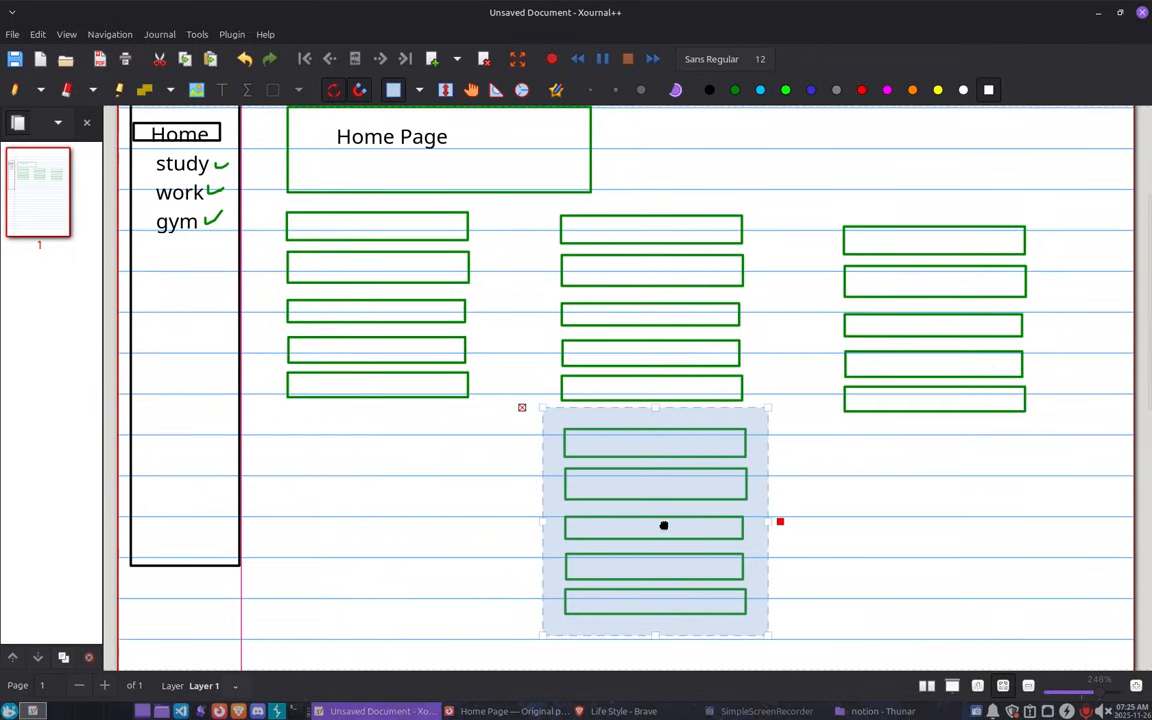
pyautogui.hotkey('ctrl', 'c')
pyautogui.hotkey('ctrl', 'v')
pyautogui.moveTo(635, 422); pyautogui.dragTo(372, 545)
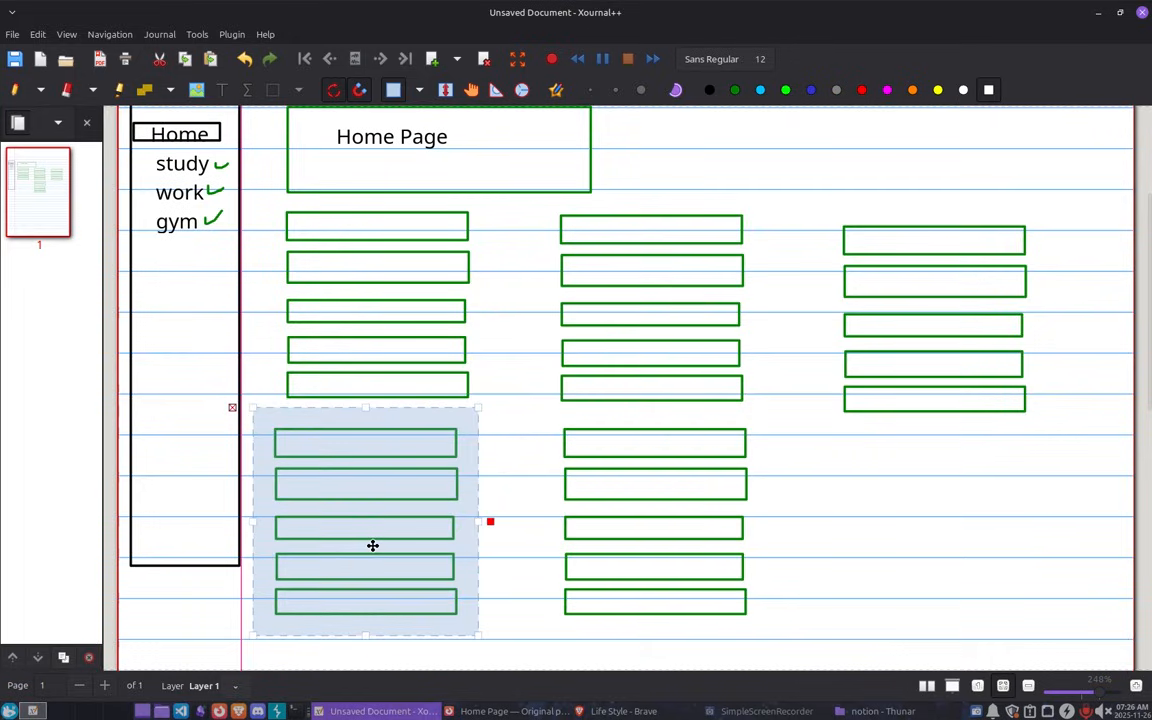
pyautogui.hotkey('ctrl', 'v')
pyautogui.moveTo(577, 434); pyautogui.dragTo(900, 568)
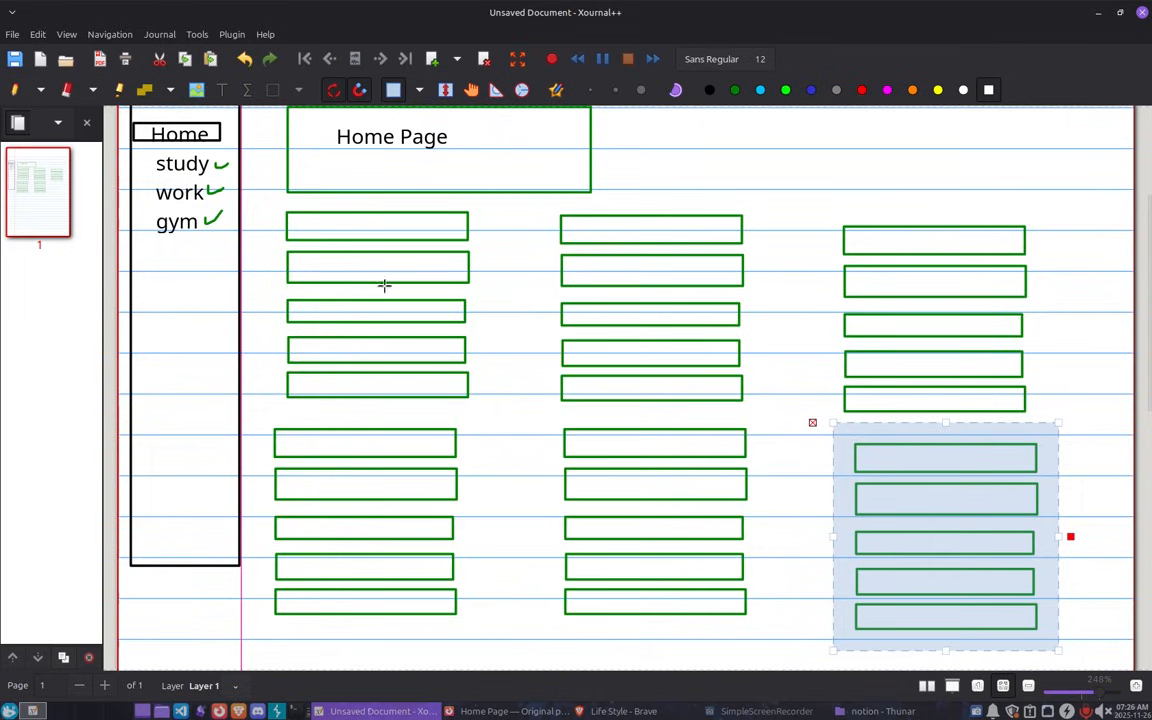
pyautogui.click(15, 90)
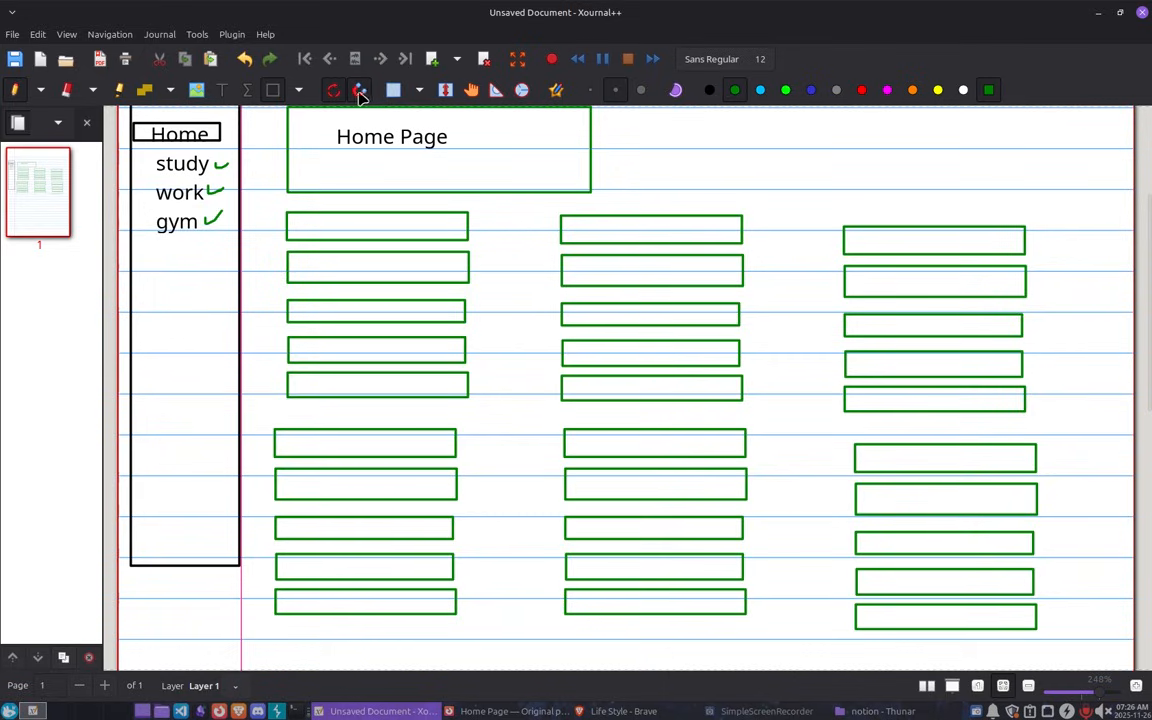
pyautogui.click(393, 90)
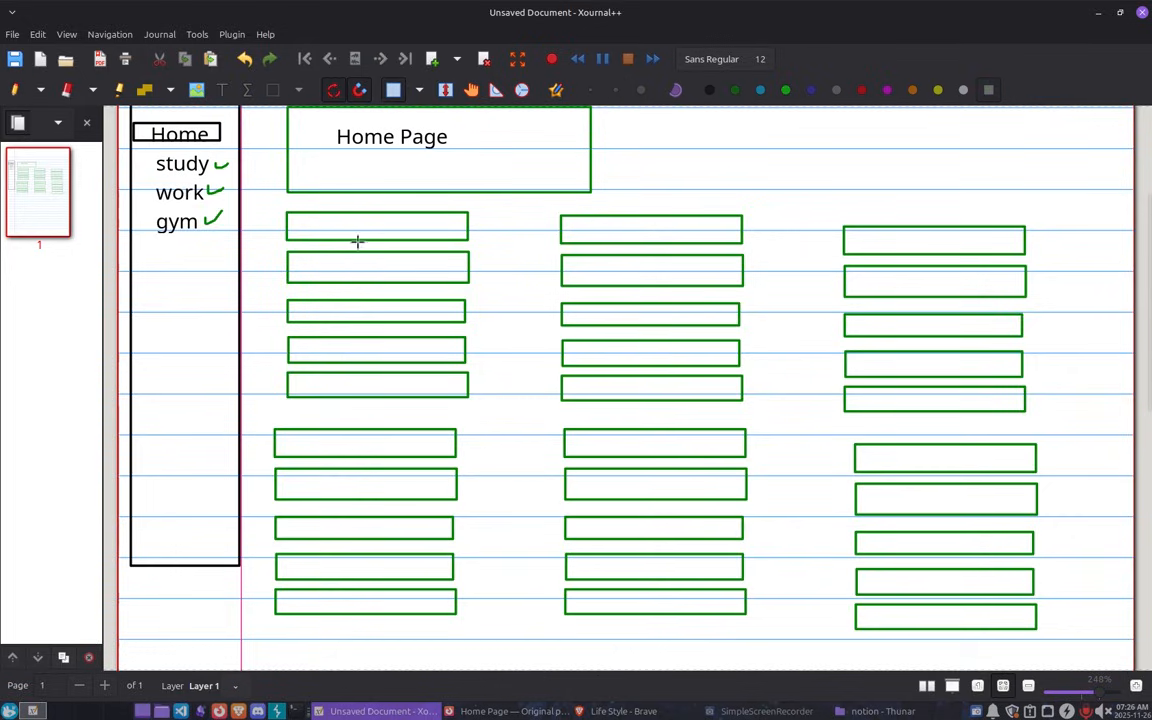
pyautogui.moveTo(264, 259); pyautogui.dragTo(260, 405)
pyautogui.press('Delete')
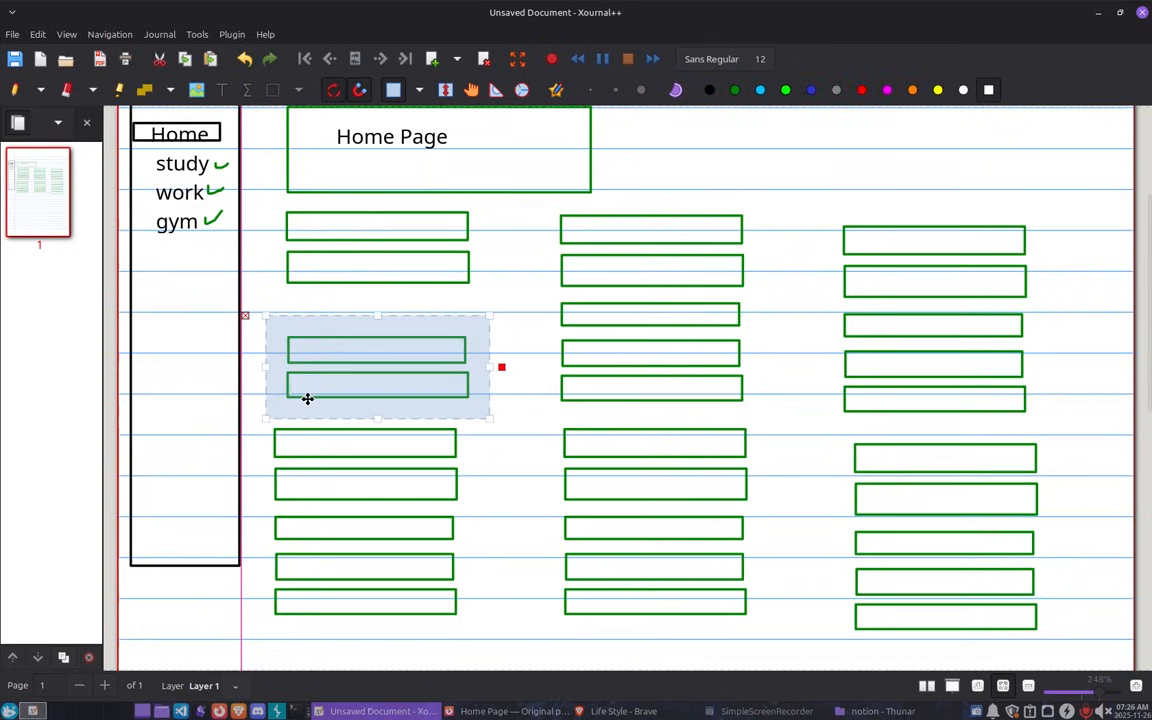
pyautogui.hotkey('ctrl', 'z')
pyautogui.hotkey('ctrl', 'z')
pyautogui.hotkey('ctrl', 'z')
pyautogui.hotkey('ctrl', 'shift', 'z')
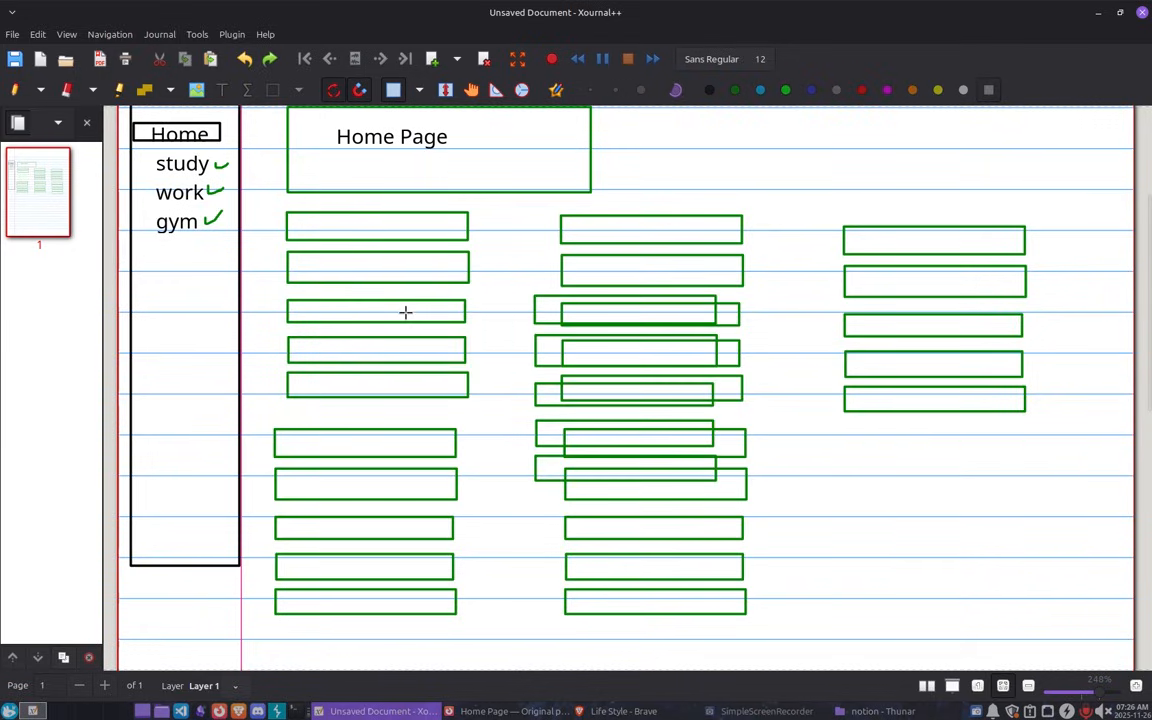
pyautogui.hotkey('ctrl', 'shift', 'z')
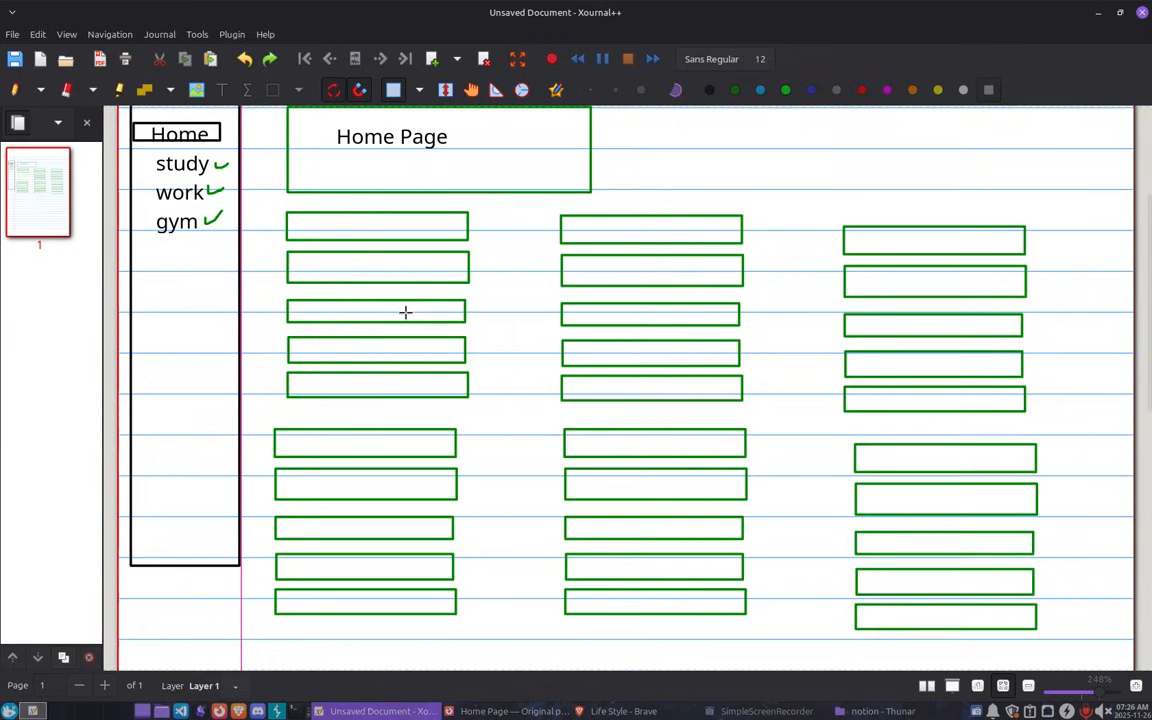
pyautogui.click(18, 90)
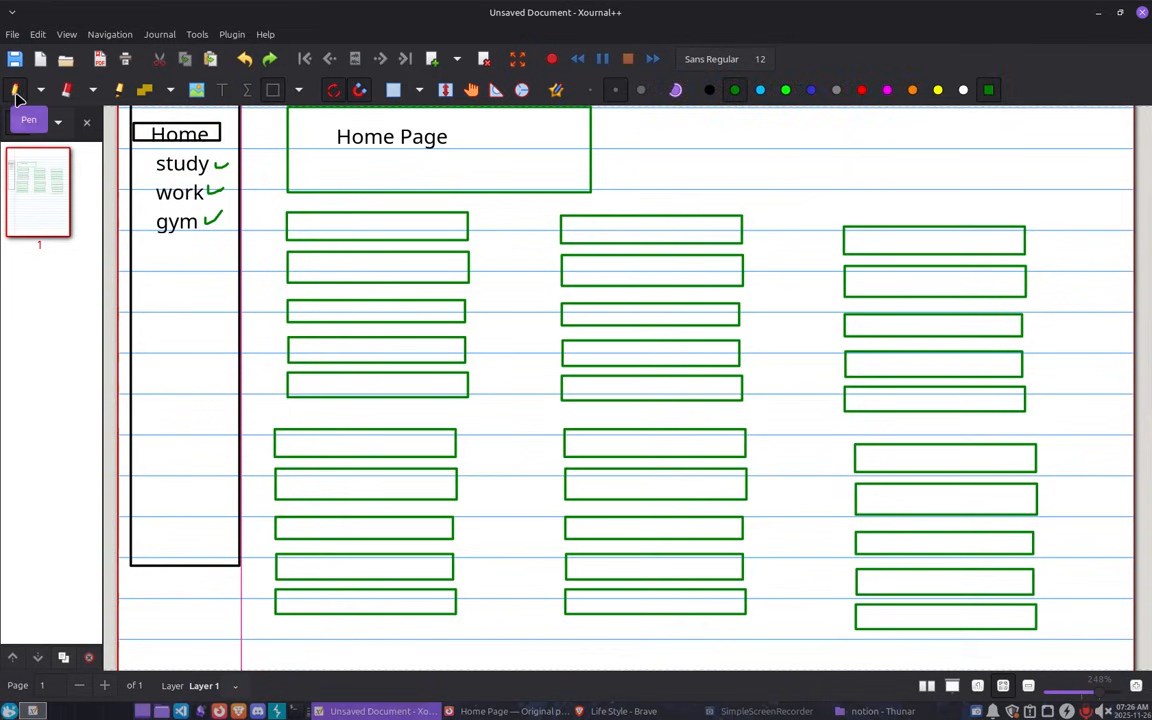
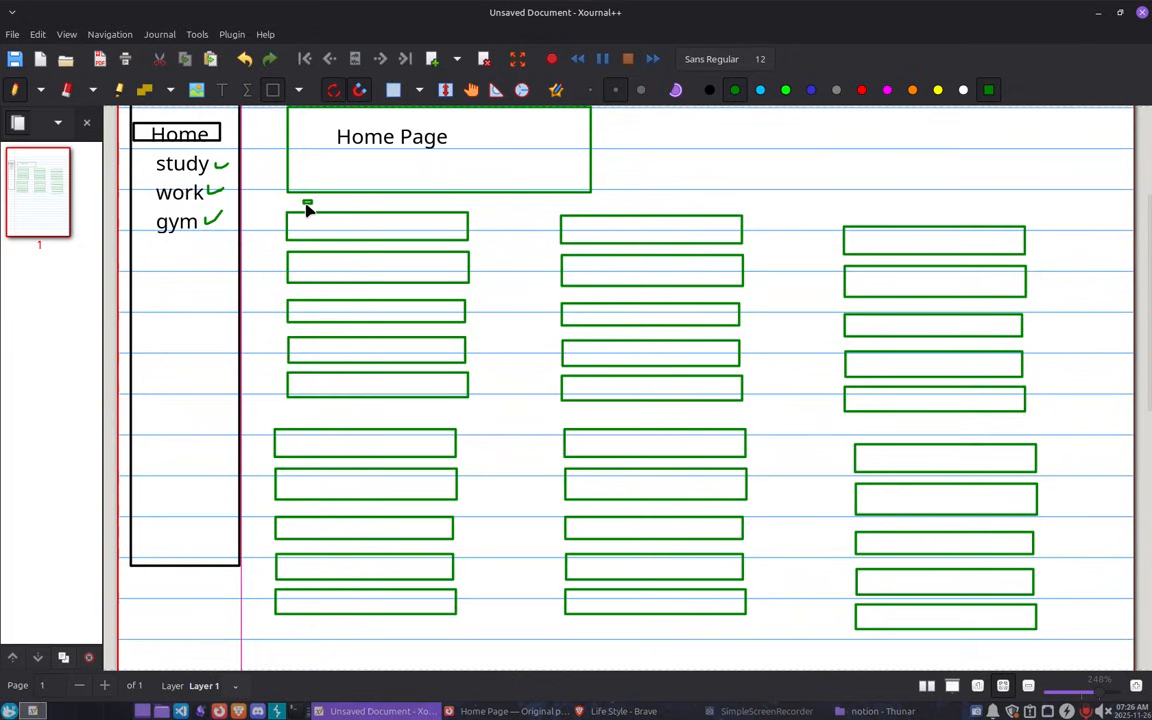
# Label the first two rectangles of the upper-left column with the black text "الأهل" and "الصحاب".
pyautogui.click(221, 90)
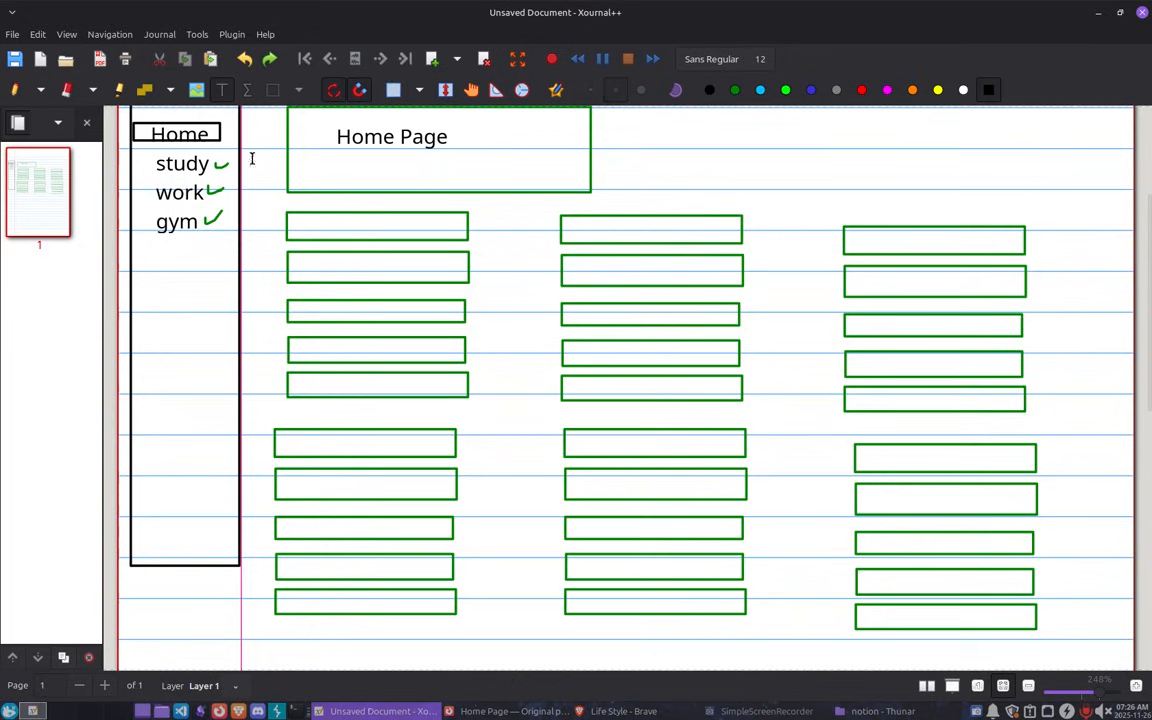
pyautogui.click(397, 208)
pyautogui.write('الأهل')
pyautogui.press('Escape')
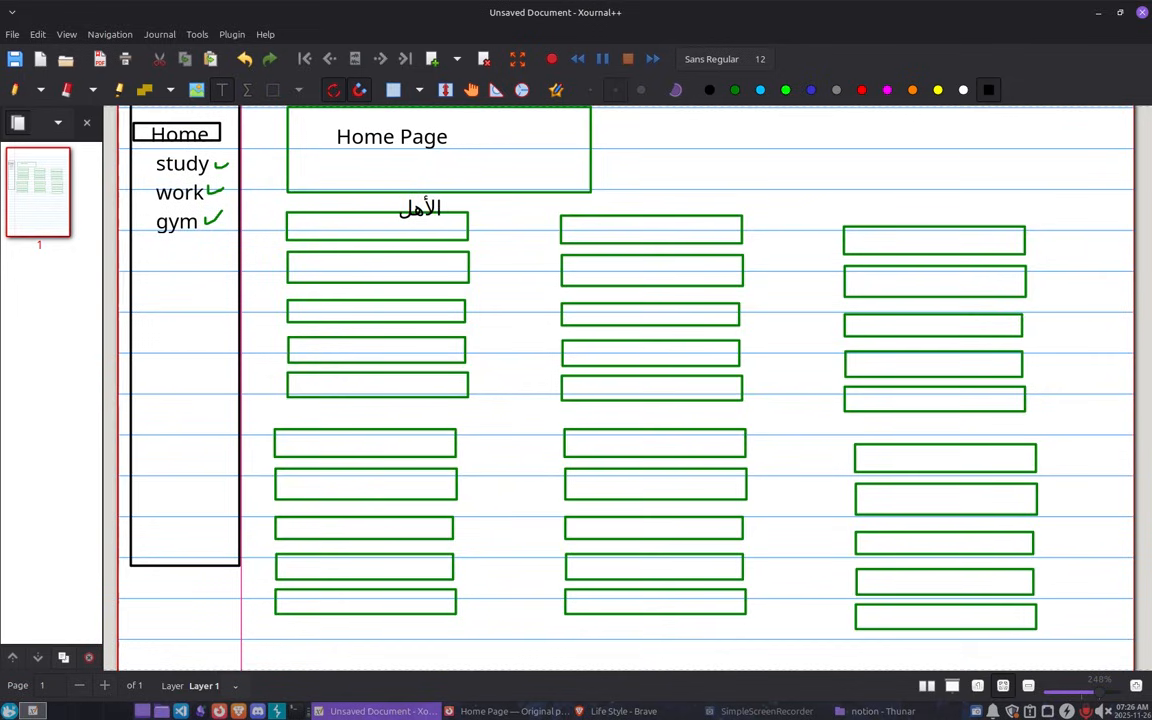
pyautogui.click(397, 265)
pyautogui.write('الصحاب')
pyautogui.press('Escape')
pyautogui.click(389, 312)
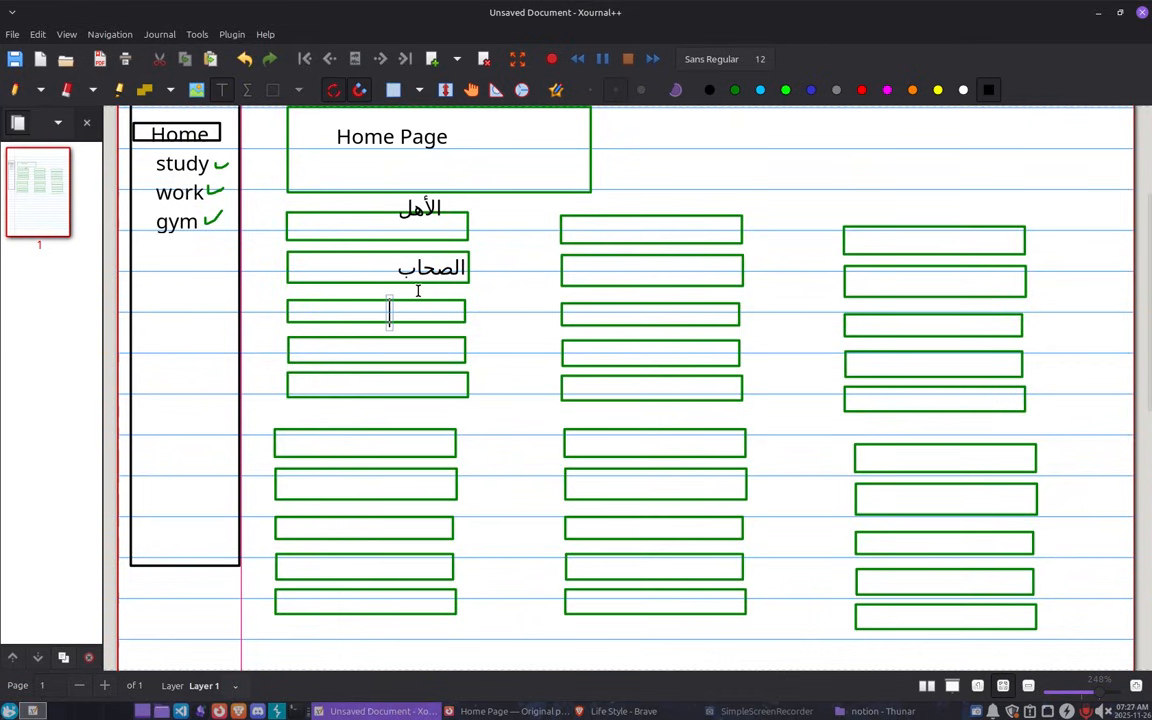
pyautogui.press('Escape')
pyautogui.click(377, 312)
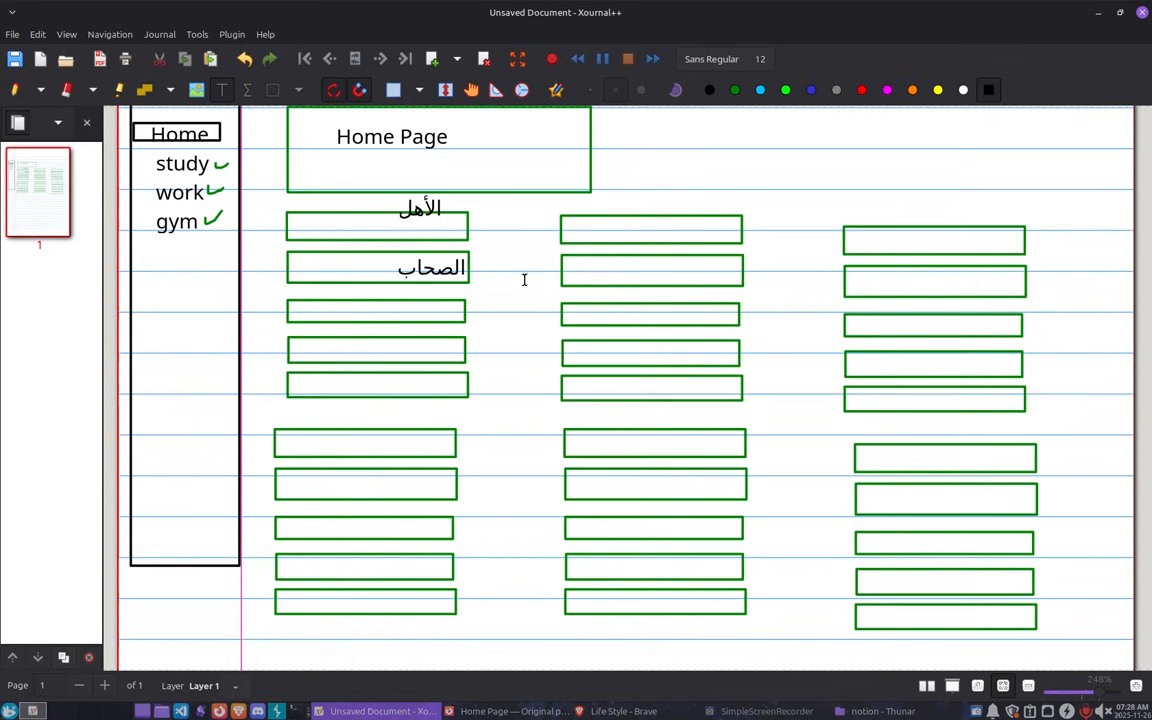
# Label the top rectangle of the upper middle column "التاساكات اليومية".
pyautogui.click(632, 232)
pyautogui.write('التاساكات اليوميوة')
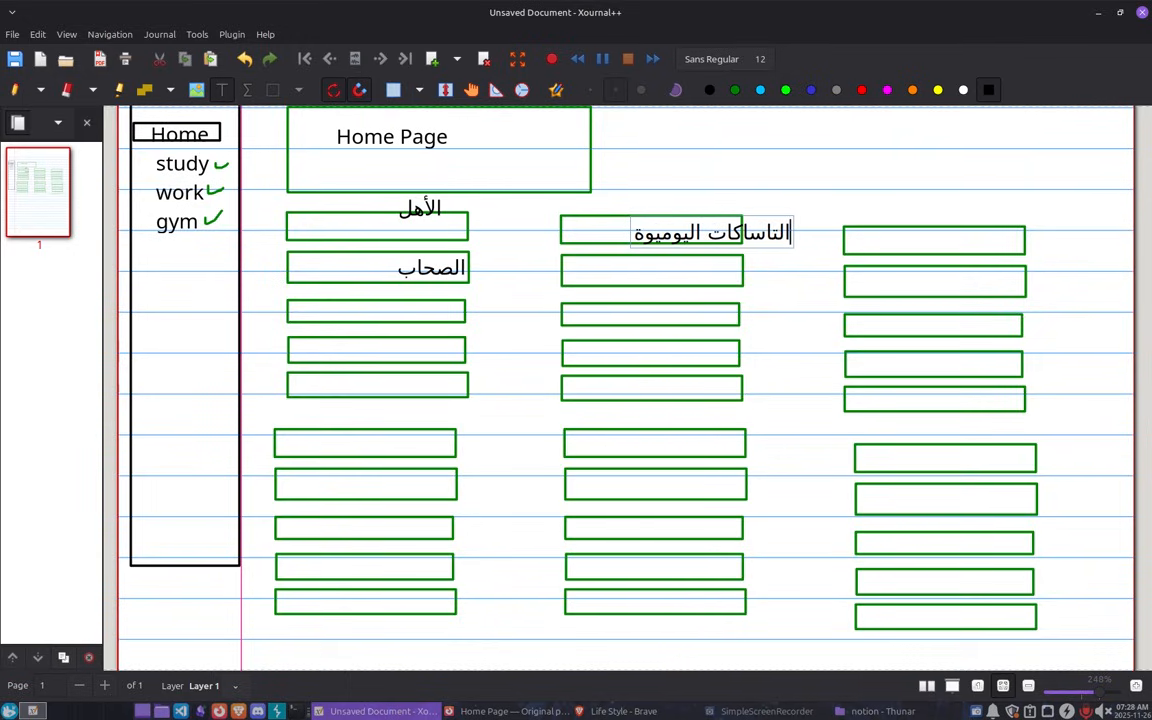
pyautogui.press('BackSpace')
pyautogui.write('ة')
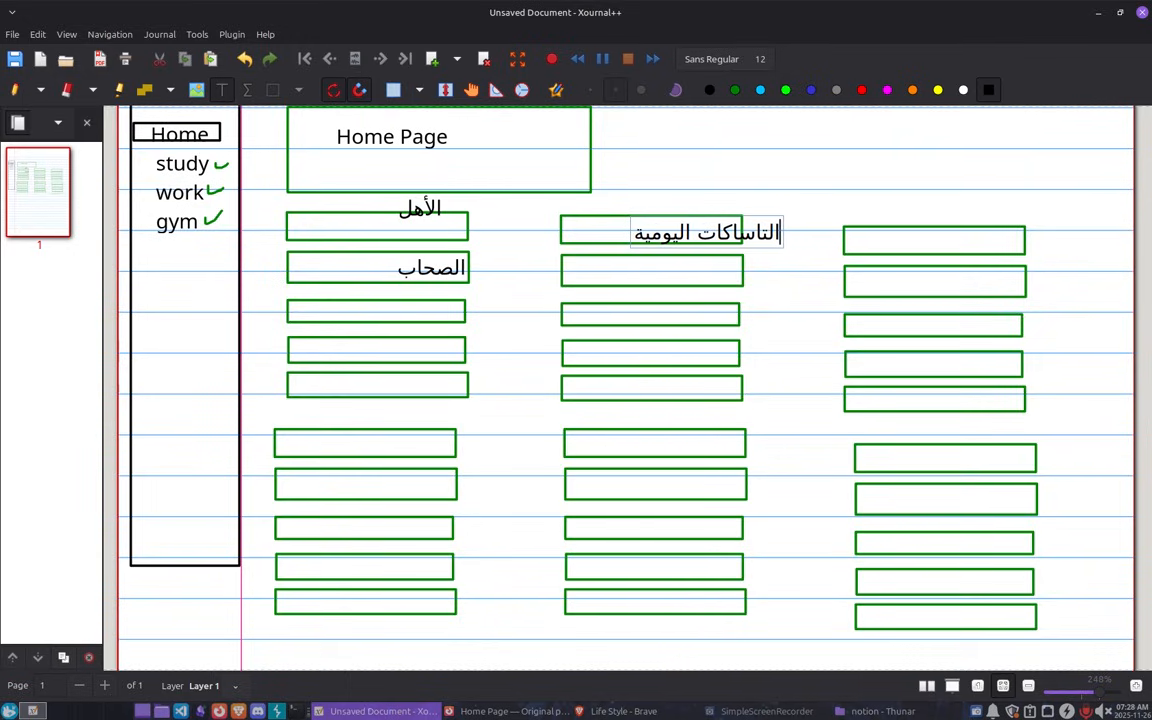
pyautogui.click(911, 241)
pyautogui.click(393, 89)
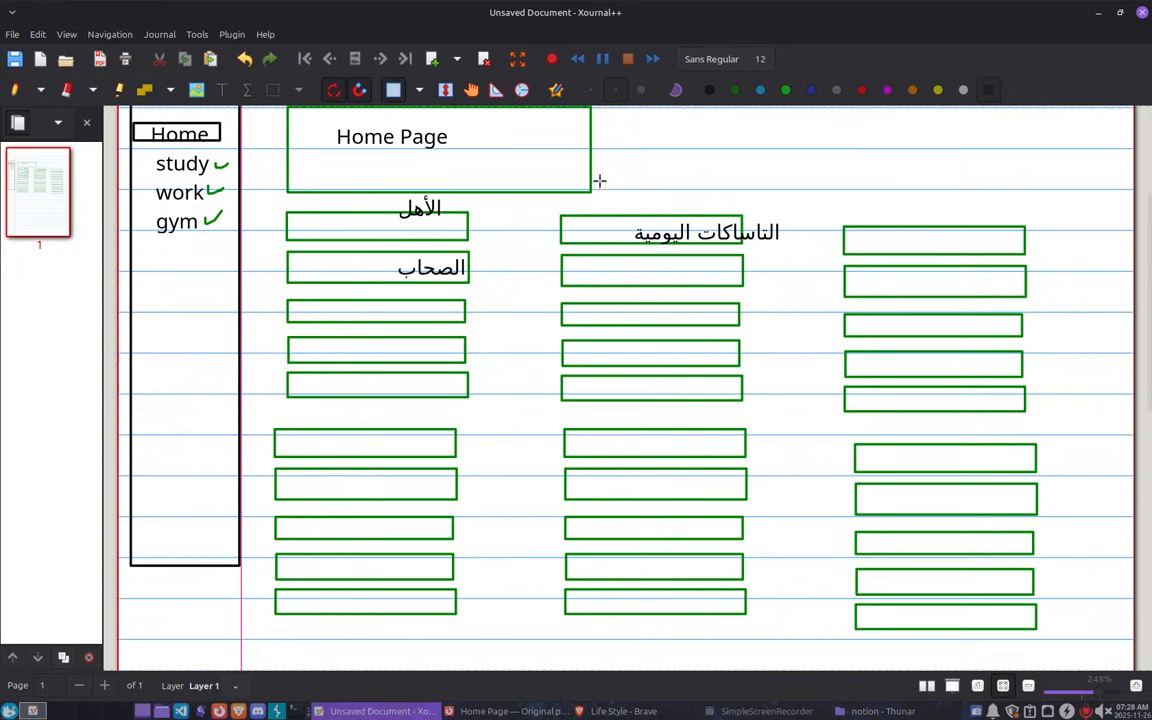
pyautogui.moveTo(792, 223); pyautogui.dragTo(615, 260)
pyautogui.click(679, 437)
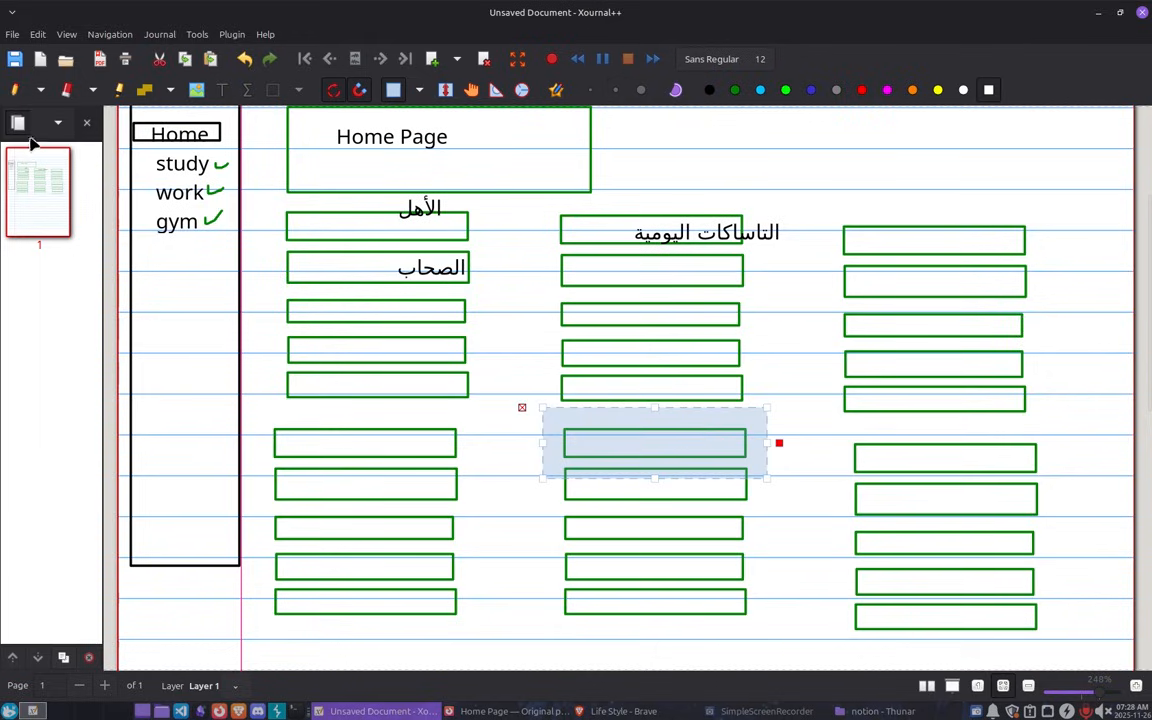
# Label the first two rectangles of the lower middle group "الروتين" and "العادات".
pyautogui.click(221, 92)
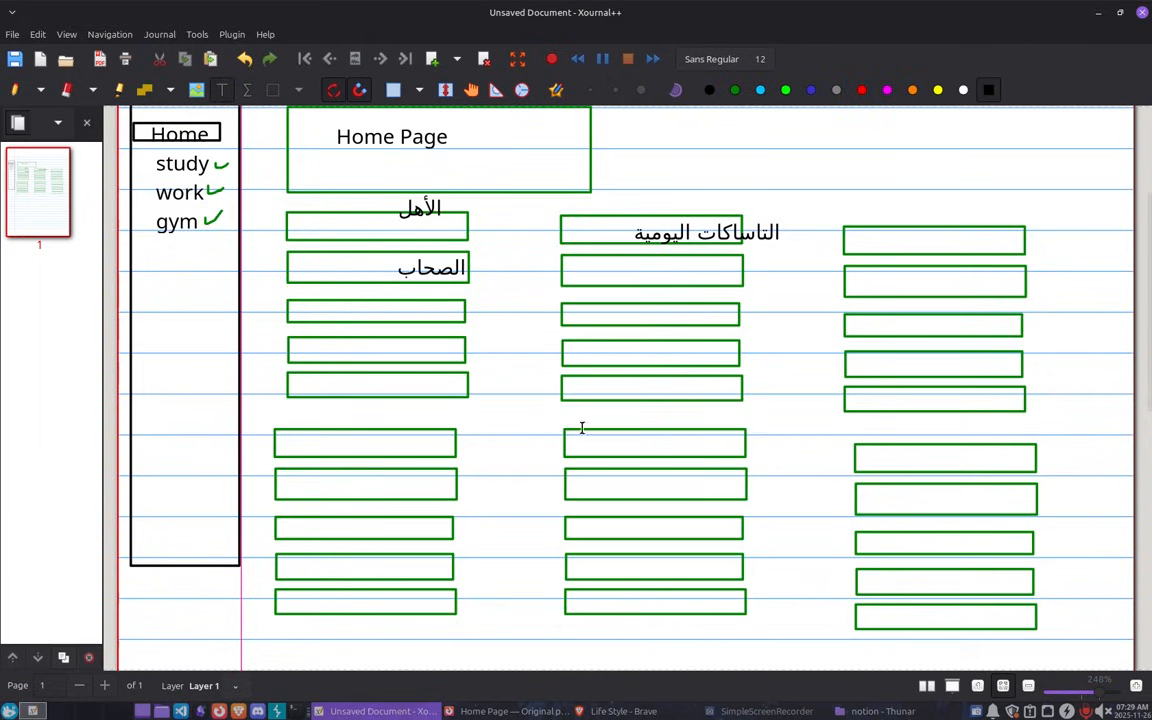
pyautogui.click(679, 445)
pyautogui.write('الروتين')
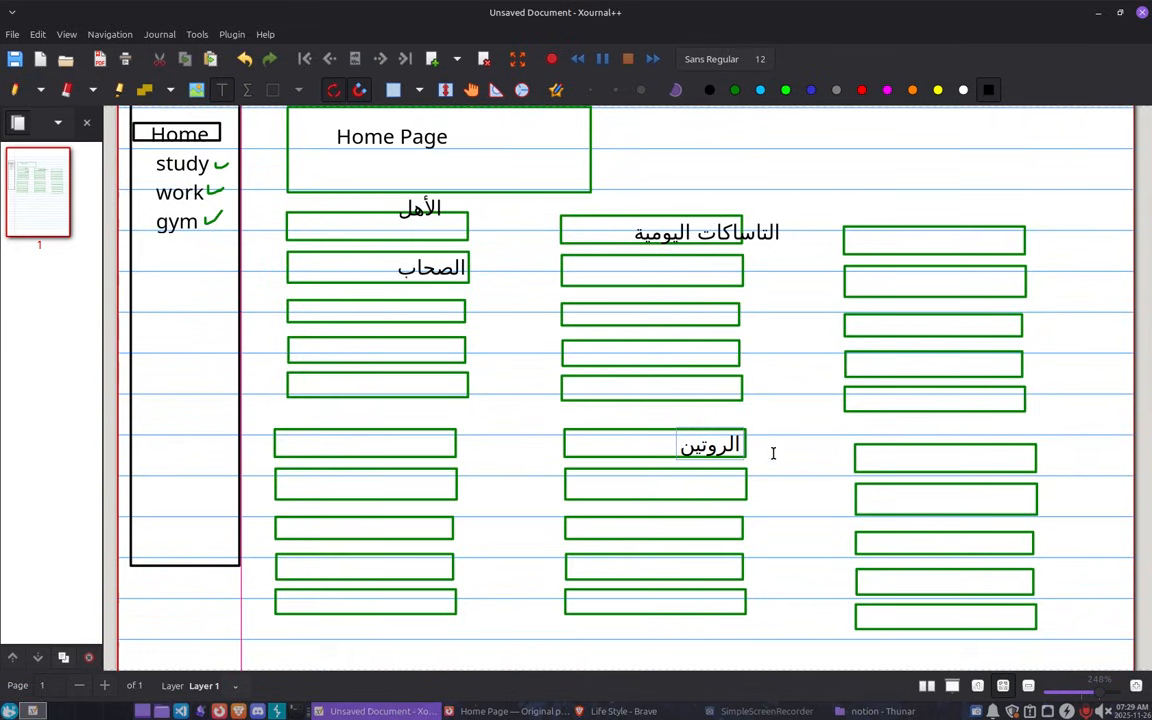
pyautogui.click(702, 484)
pyautogui.write('العادات')
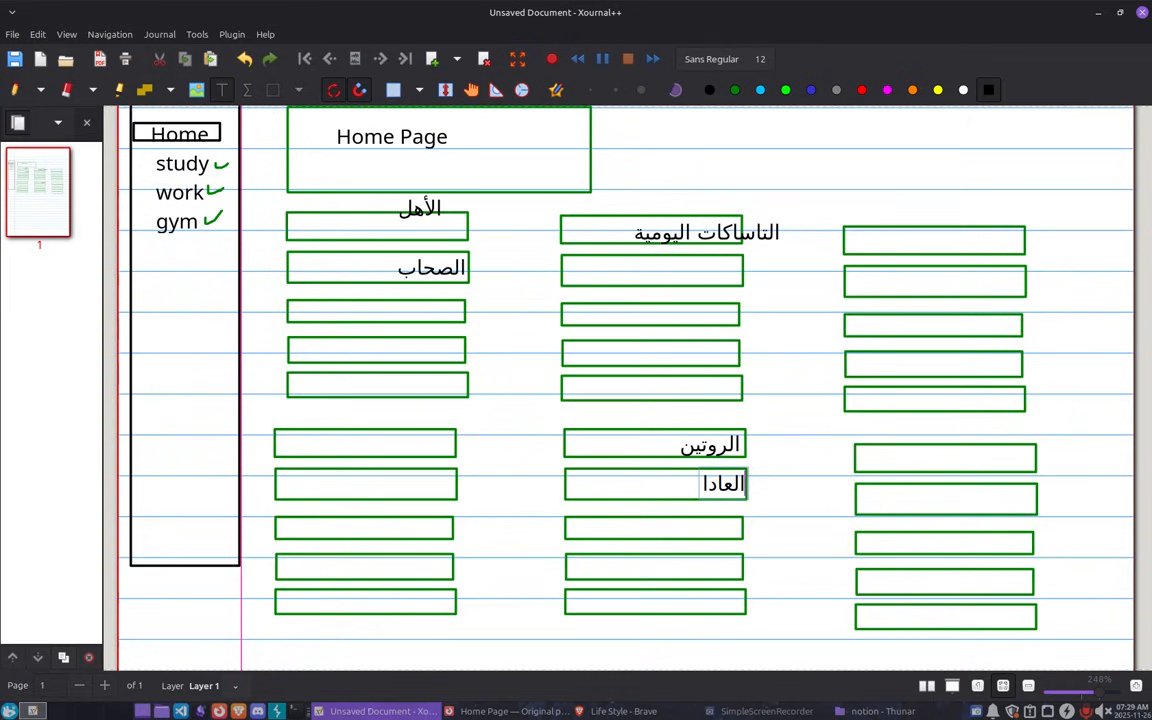
pyautogui.press('Escape')
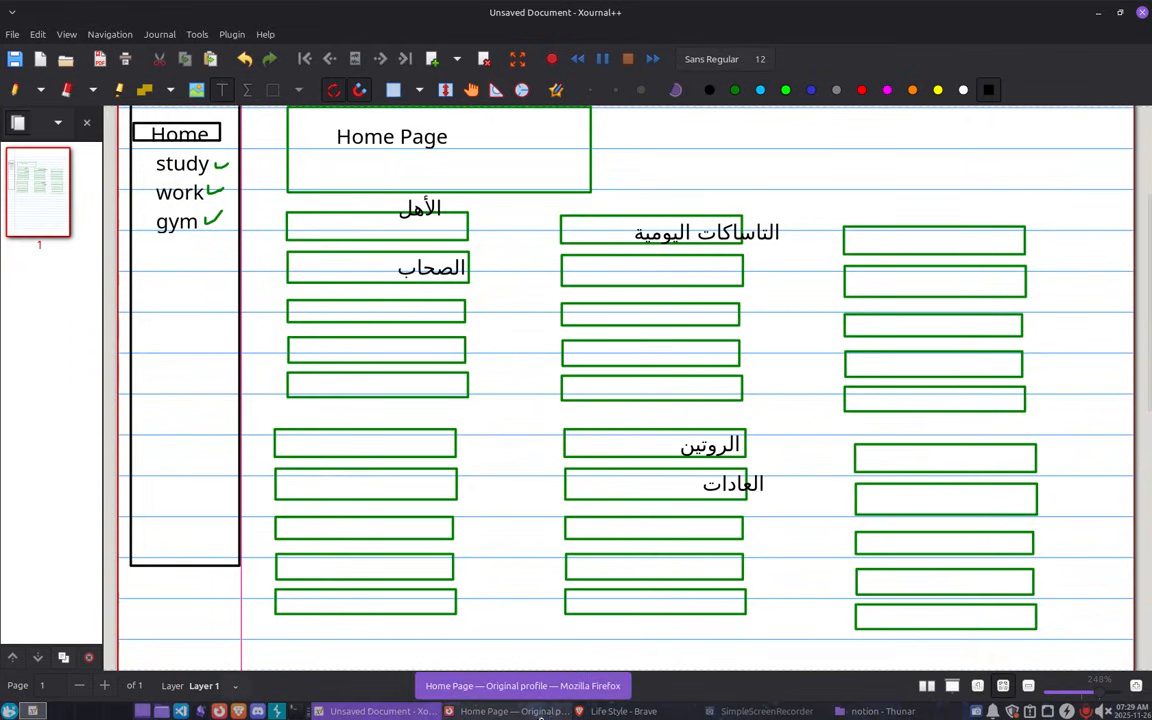
# Switch to the Life Style page in Brave, collapse its Learning toggle and expand the Habits toggle to review the layout.
pyautogui.click(515, 711)
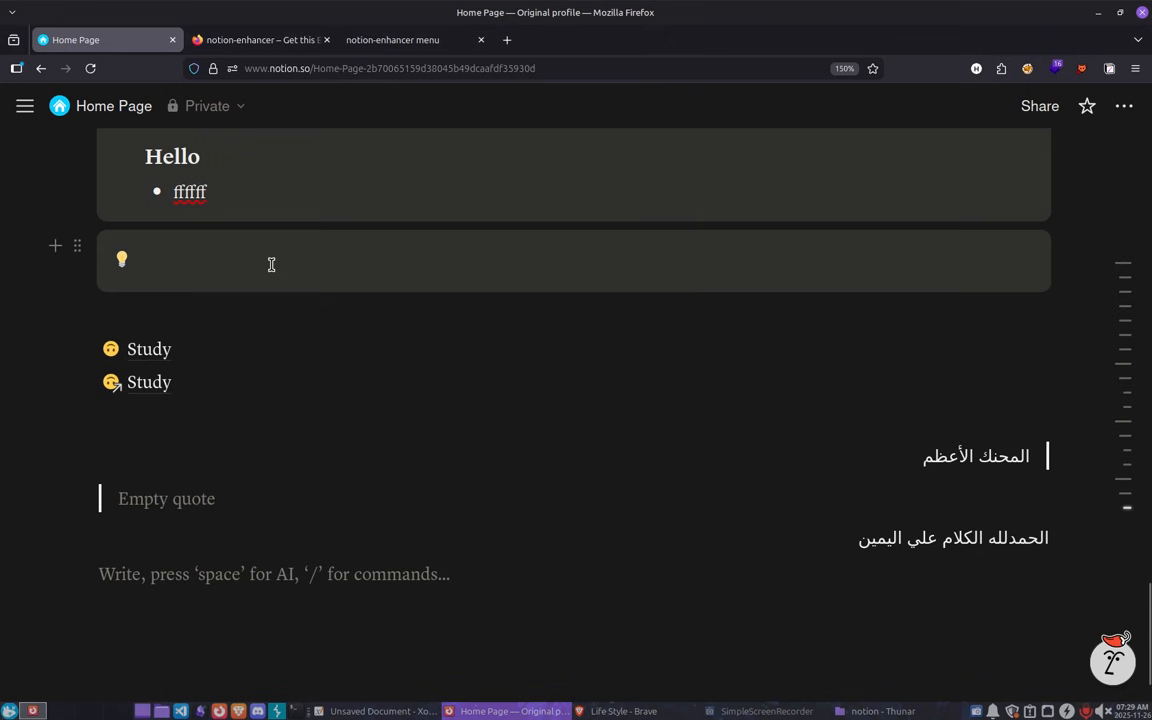
pyautogui.click(623, 711)
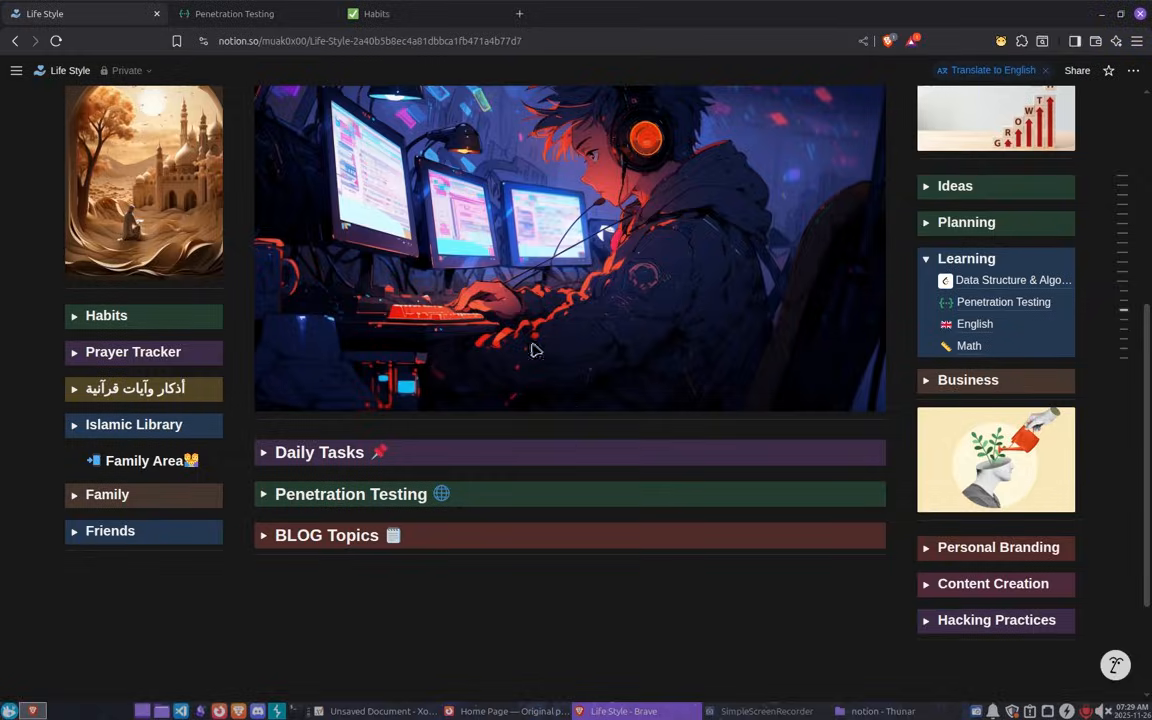
pyautogui.scroll(2, 470, 268)
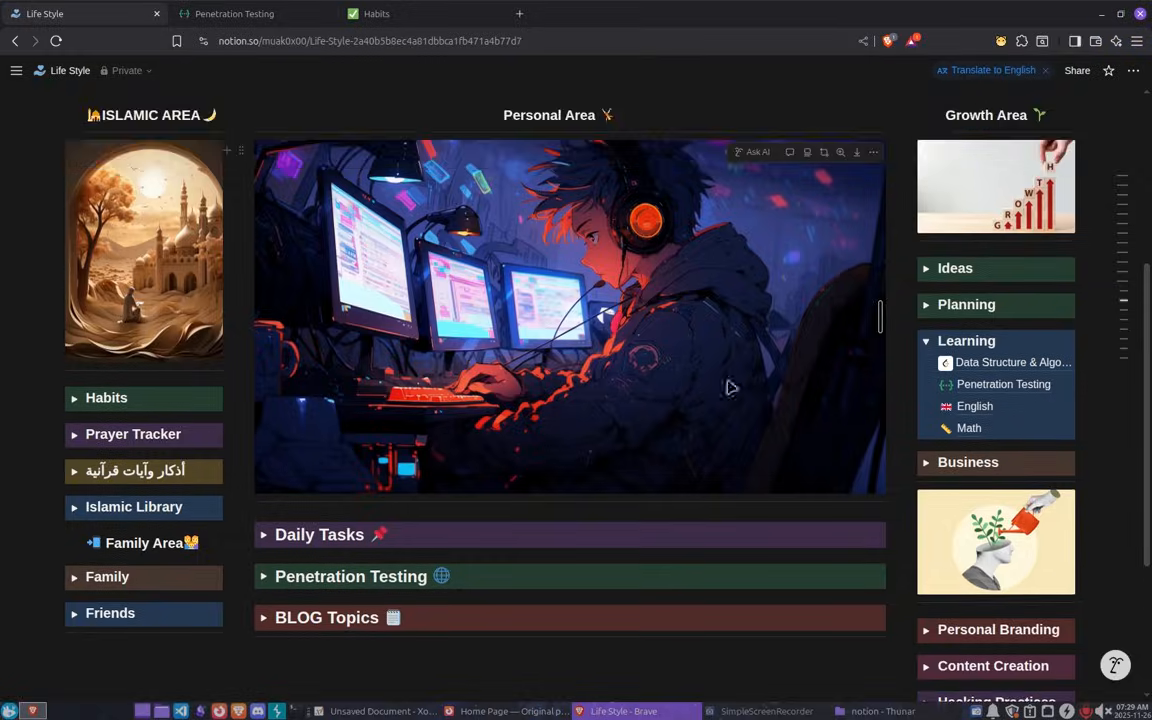
pyautogui.click(930, 342)
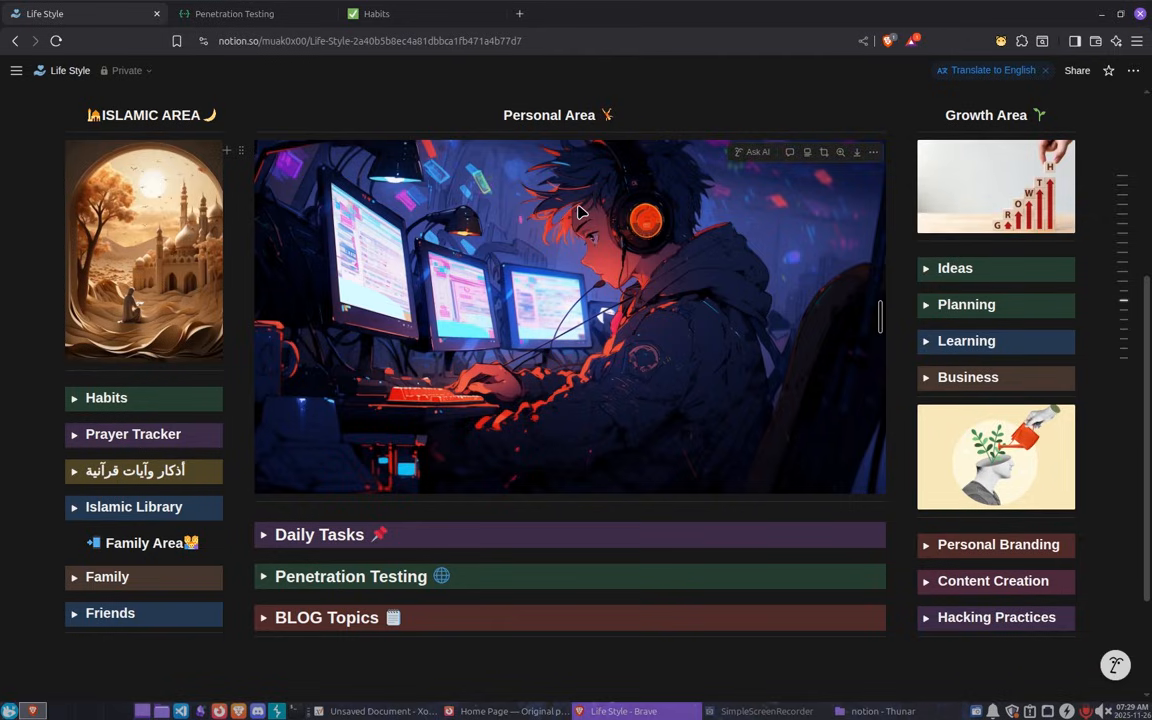
pyautogui.click(75, 398)
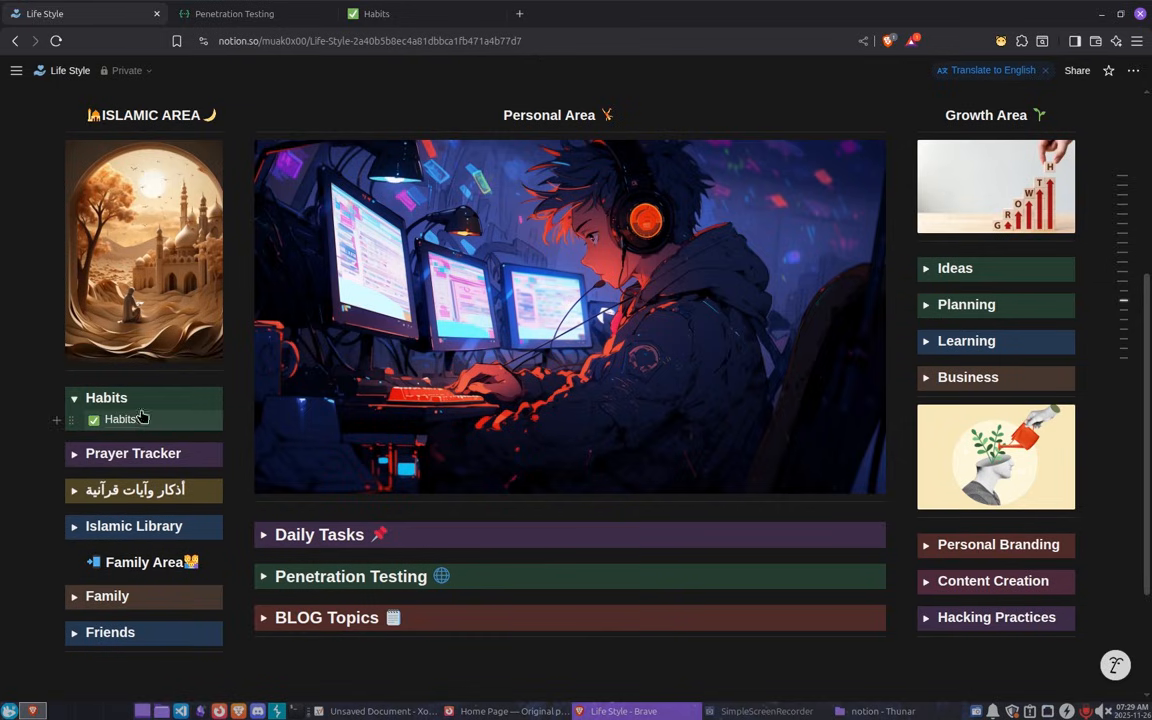
# Show the Notion sidebar and expand the Life Style page there to look through its subpages.
pyautogui.click(15, 72)
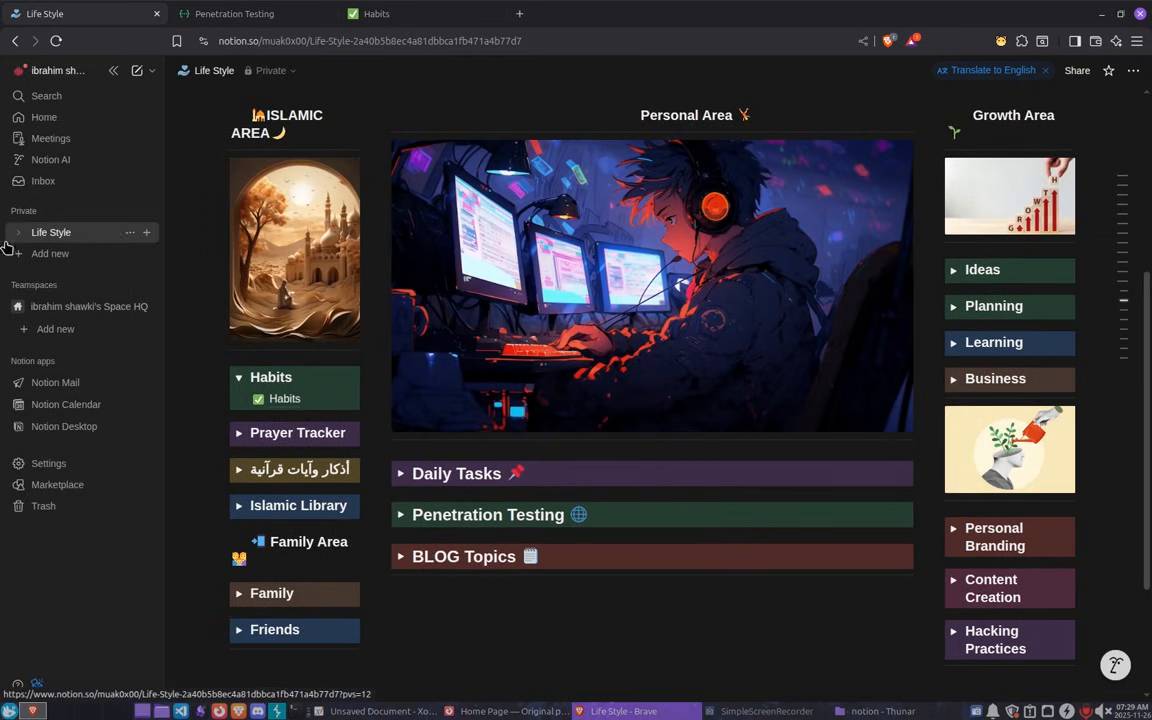
pyautogui.click(17, 233)
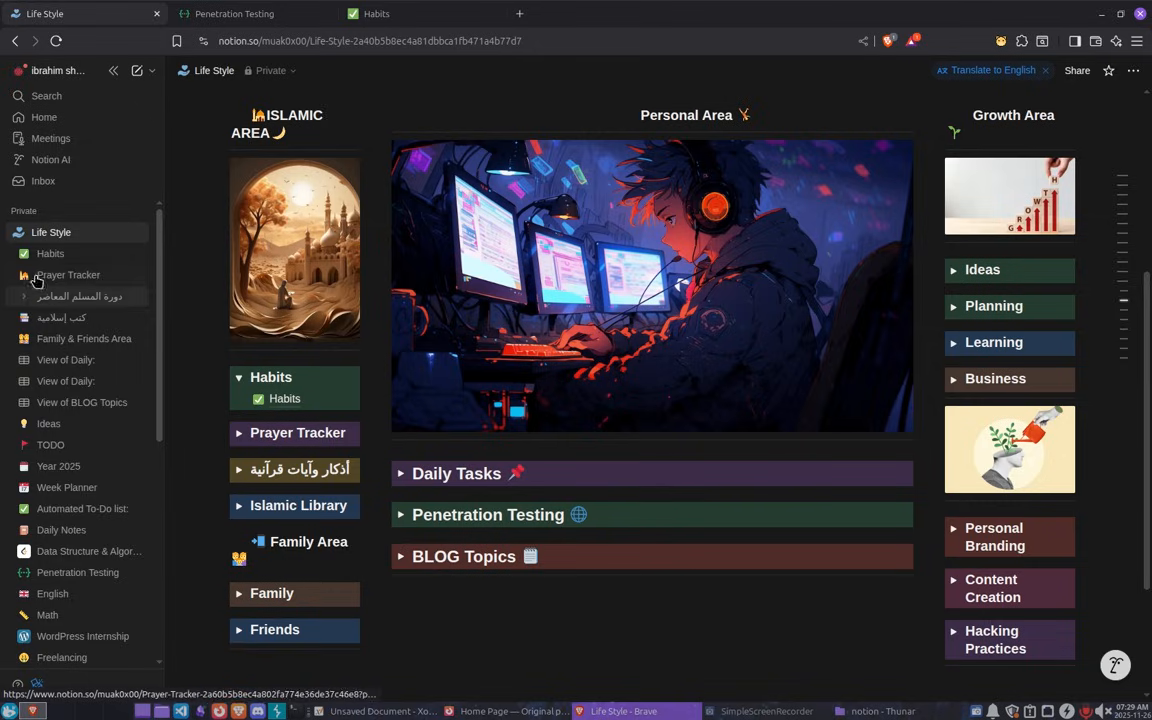
pyautogui.scroll(-5, 72, 440)
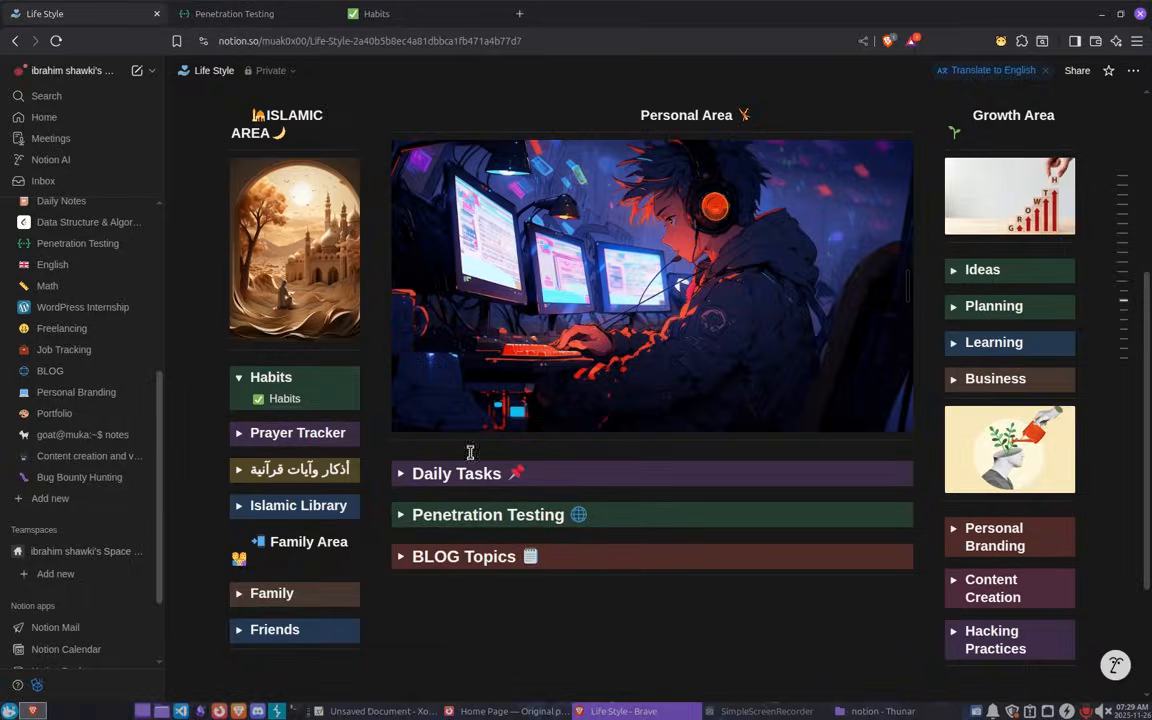
# Switch to the Home Page in Firefox and add blank lines below the last right-aligned Arabic paragraph.
pyautogui.hotkey('alt', 'Tab')
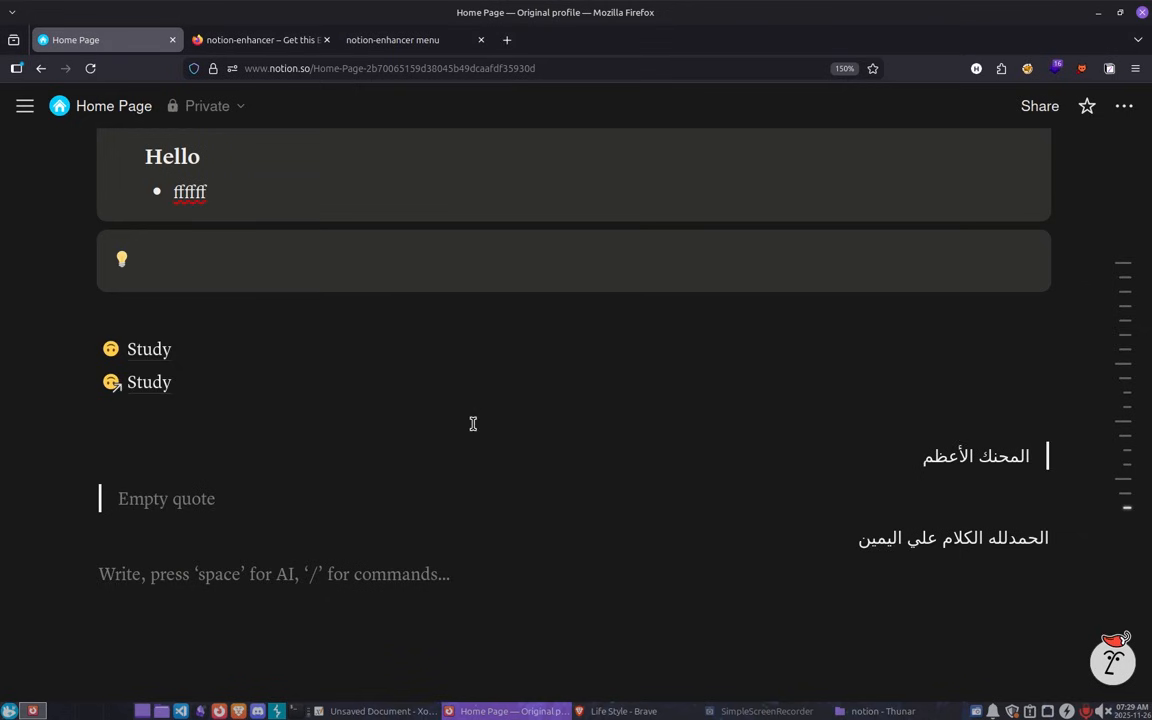
pyautogui.scroll(10, 160, 340)
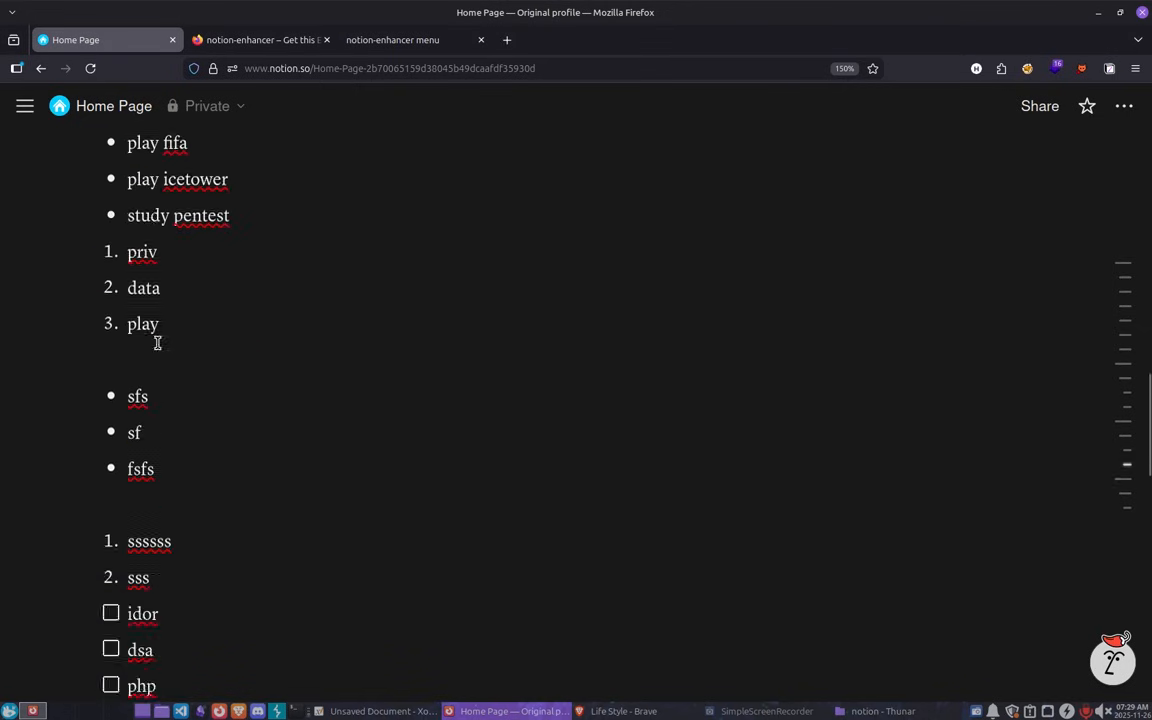
pyautogui.scroll(-10, 158, 343)
pyautogui.write('.')
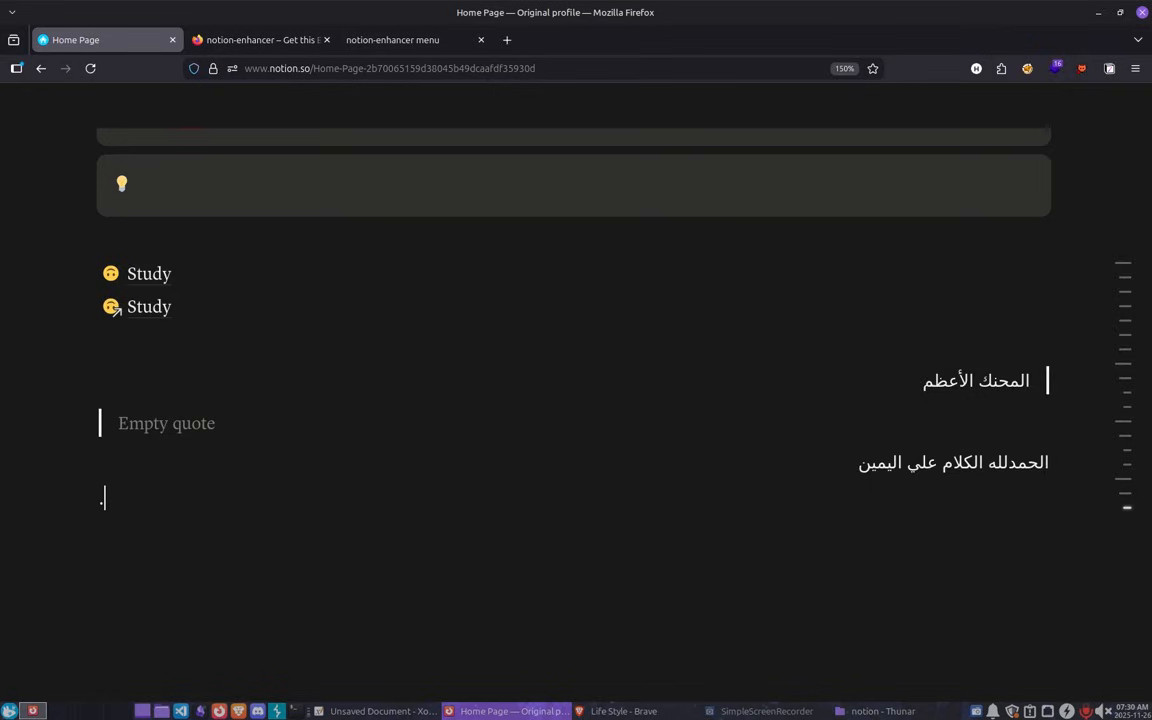
pyautogui.press('BackSpace')
pyautogui.write('>')
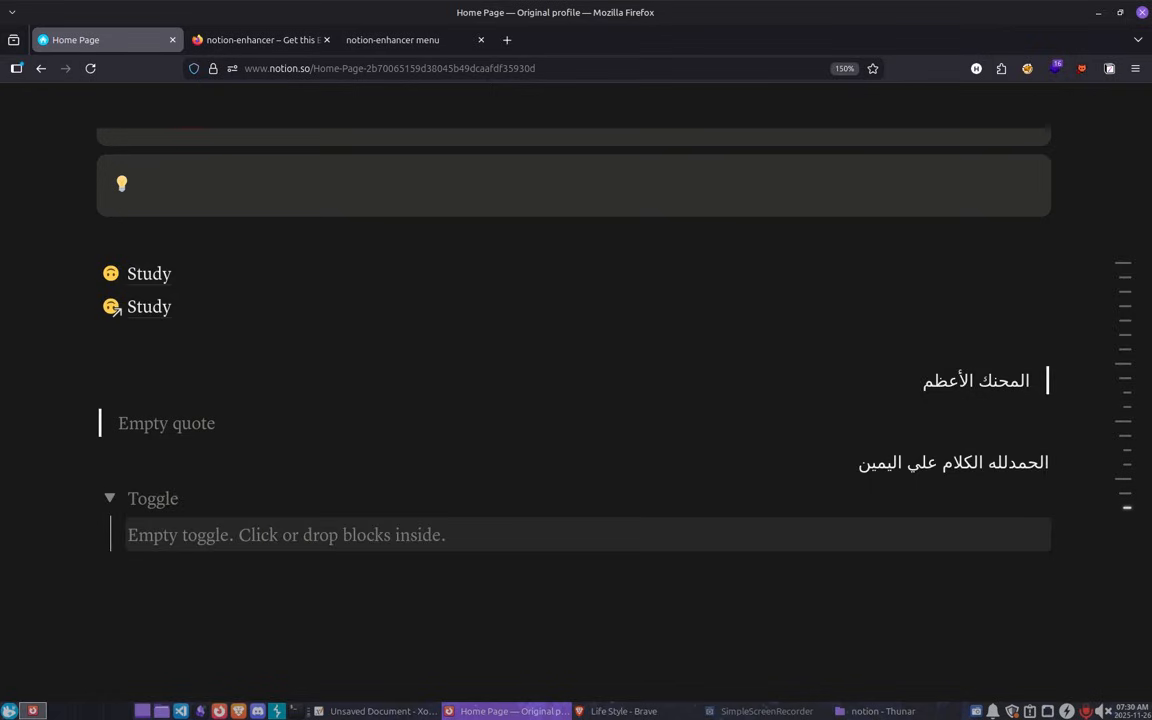
pyautogui.press('BackSpace')
pyautogui.press('Return')
pyautogui.press('Return')
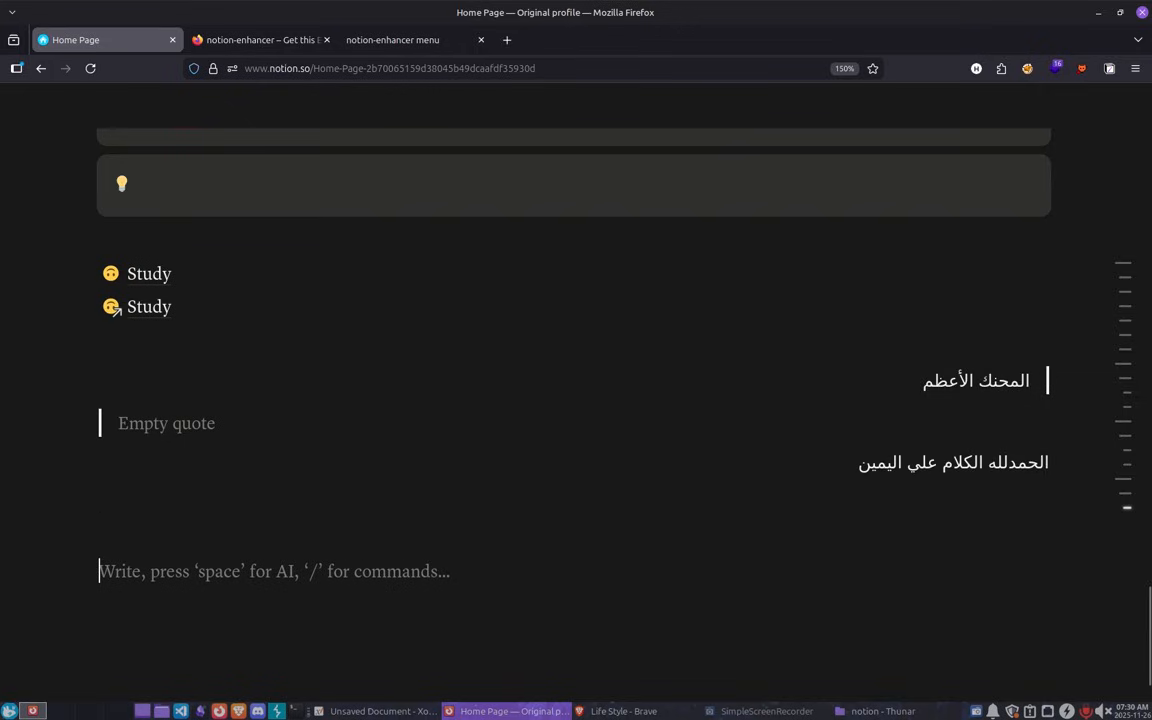
# Create a toggle list named "Toggle" at the end of the page and start an empty block inside it.
pyautogui.write('/')
pyautogui.press('BackSpace')
pyautogui.press('BackSpace')
pyautogui.write('> ')
pyautogui.write('To')
pyautogui.write('ggle')
pyautogui.press('Return')
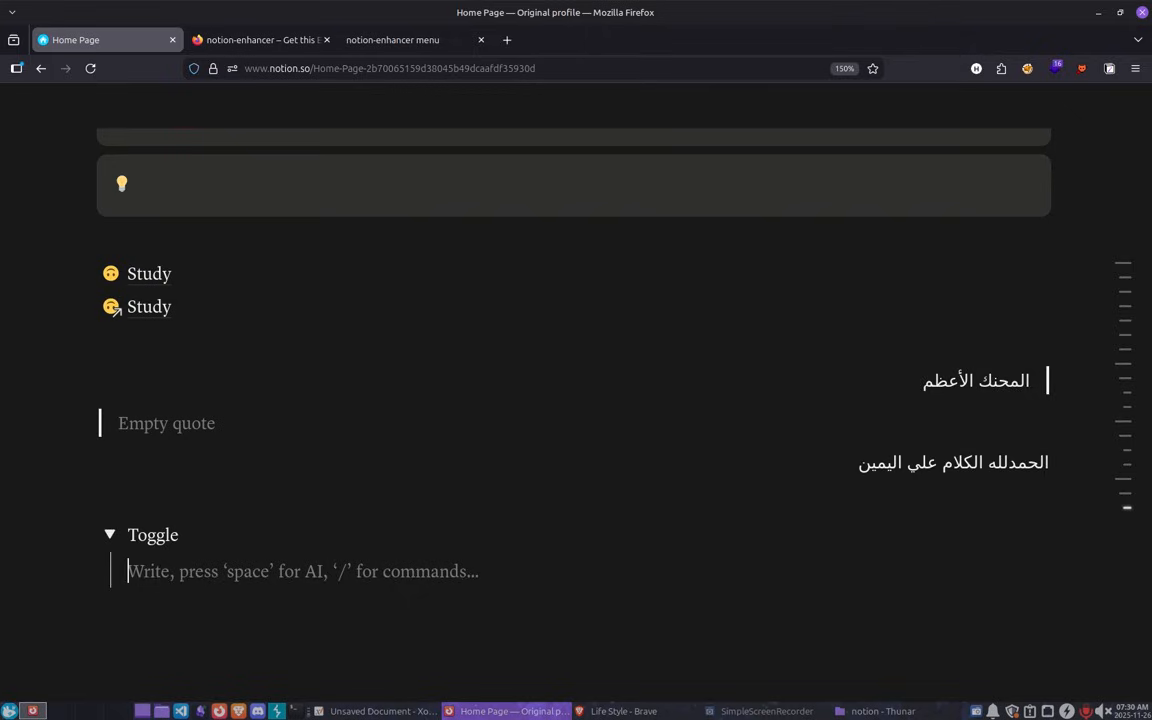
# Insert a subpage titled "Template" inside the toggle and write "fffff" as its body text.
pyautogui.write('/pge')
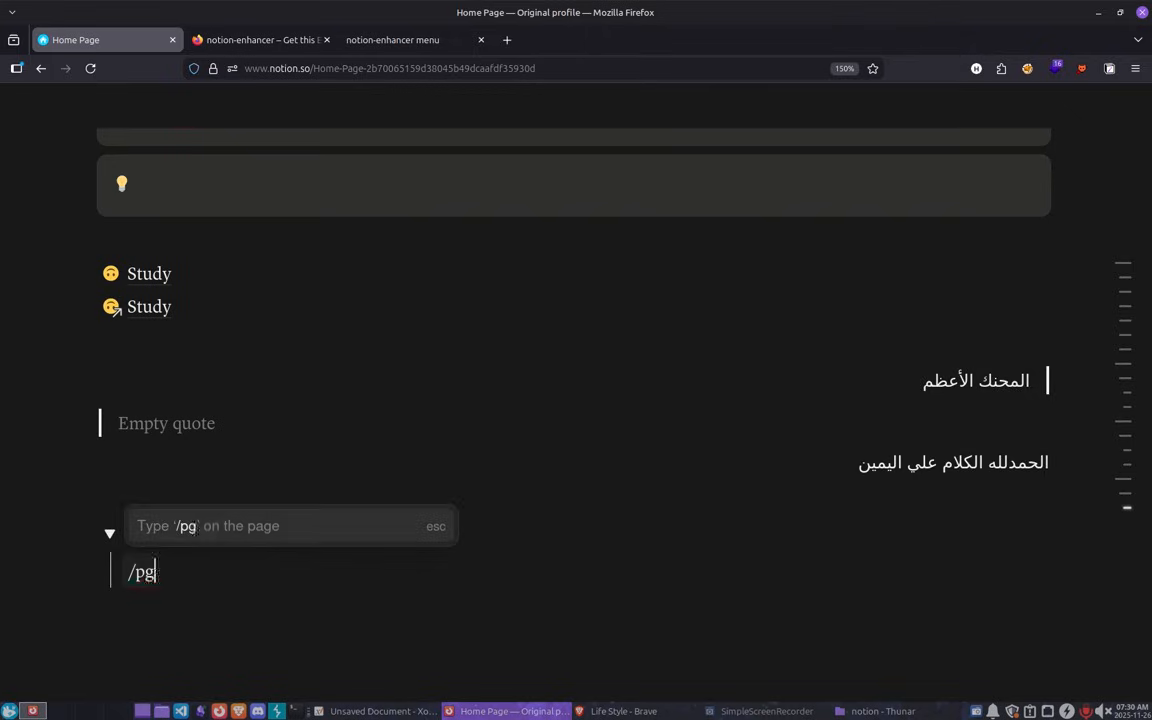
pyautogui.press('BackSpace')
pyautogui.press('BackSpace')
pyautogui.write('age')
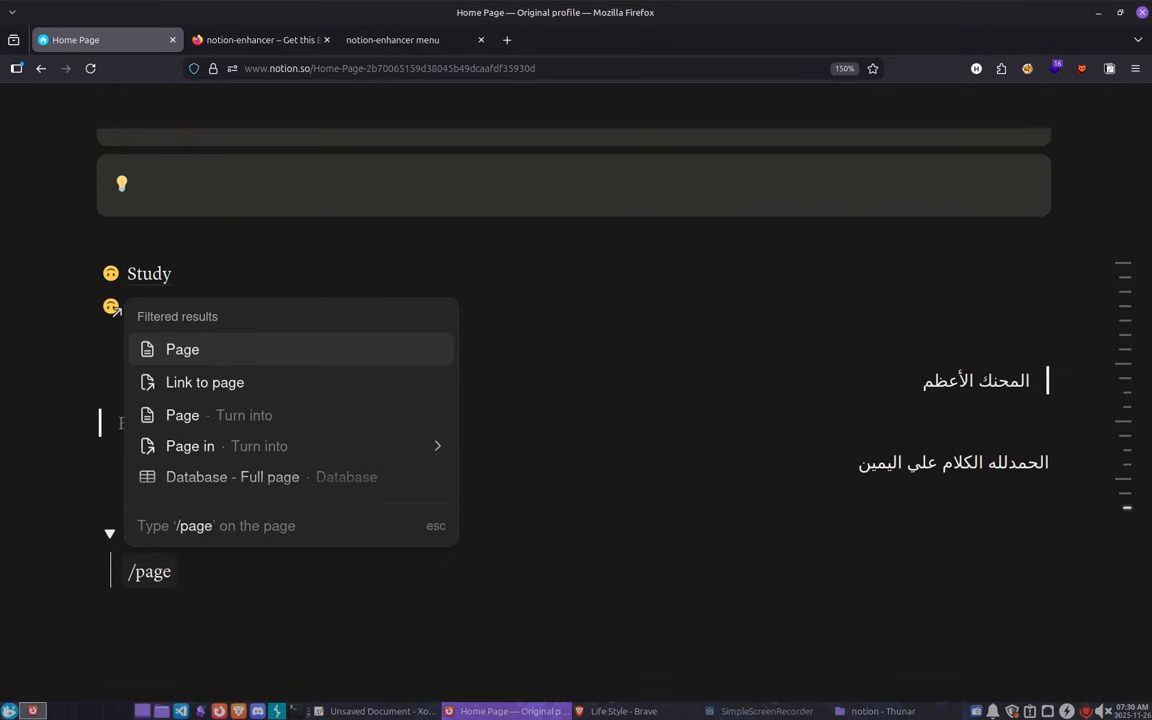
pyautogui.press('Return')
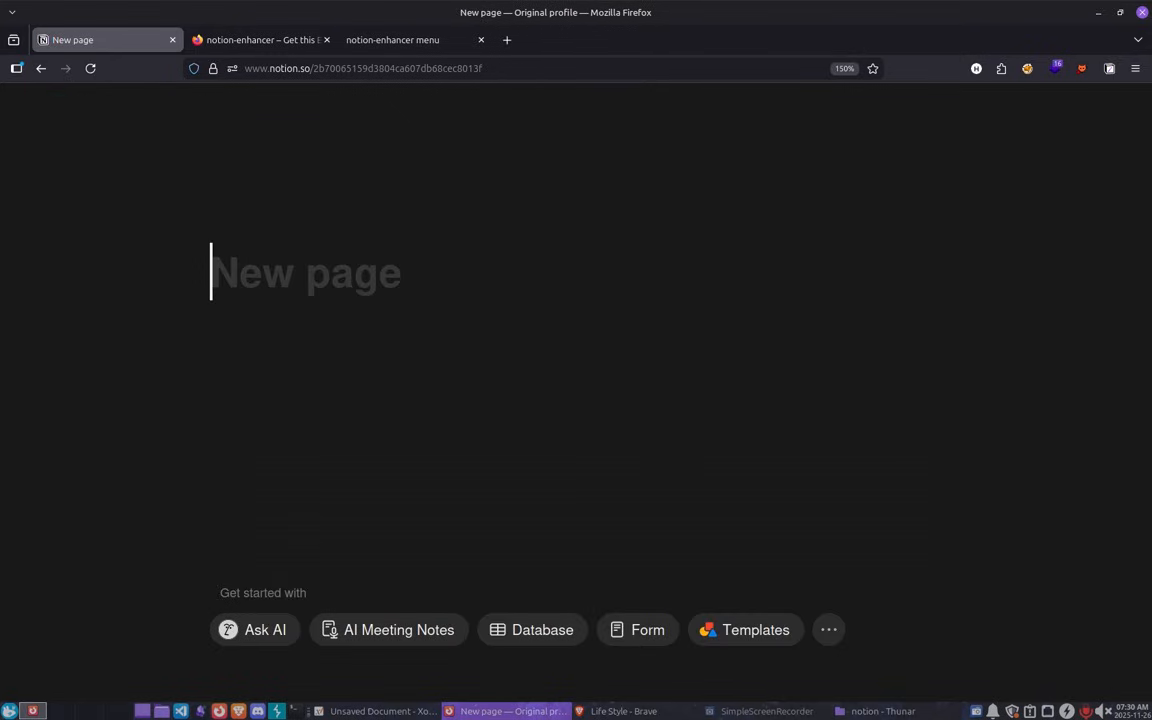
pyautogui.write('Template')
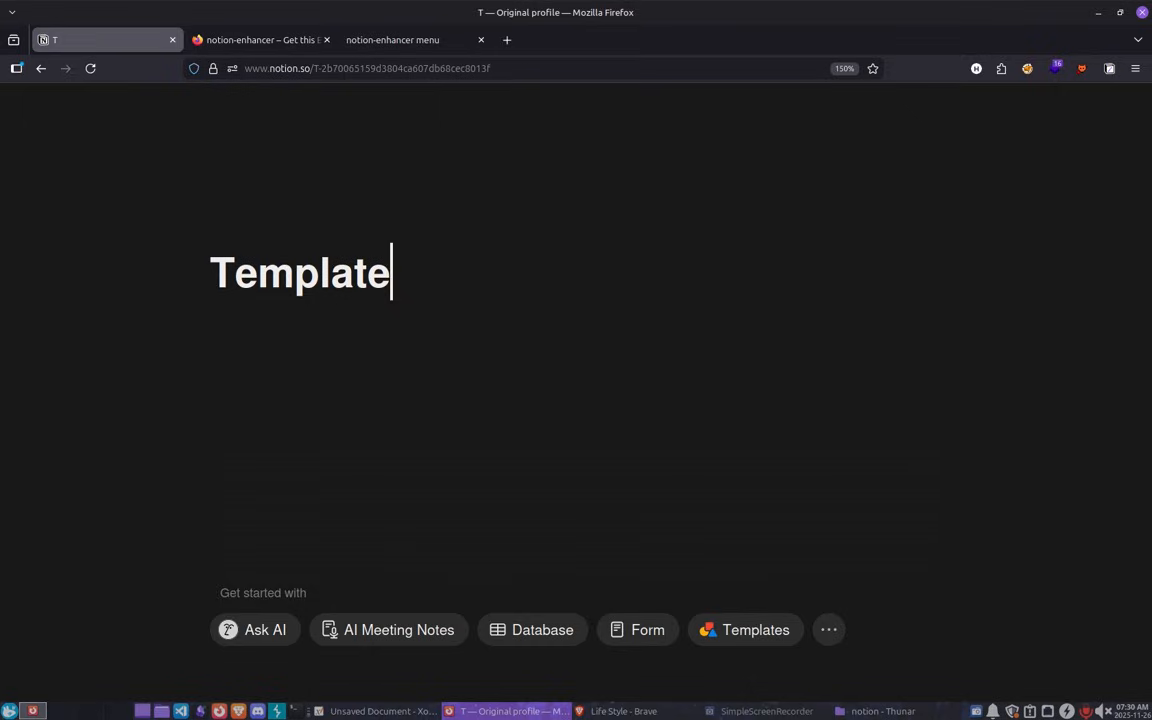
pyautogui.press('Return')
pyautogui.write('fffff')
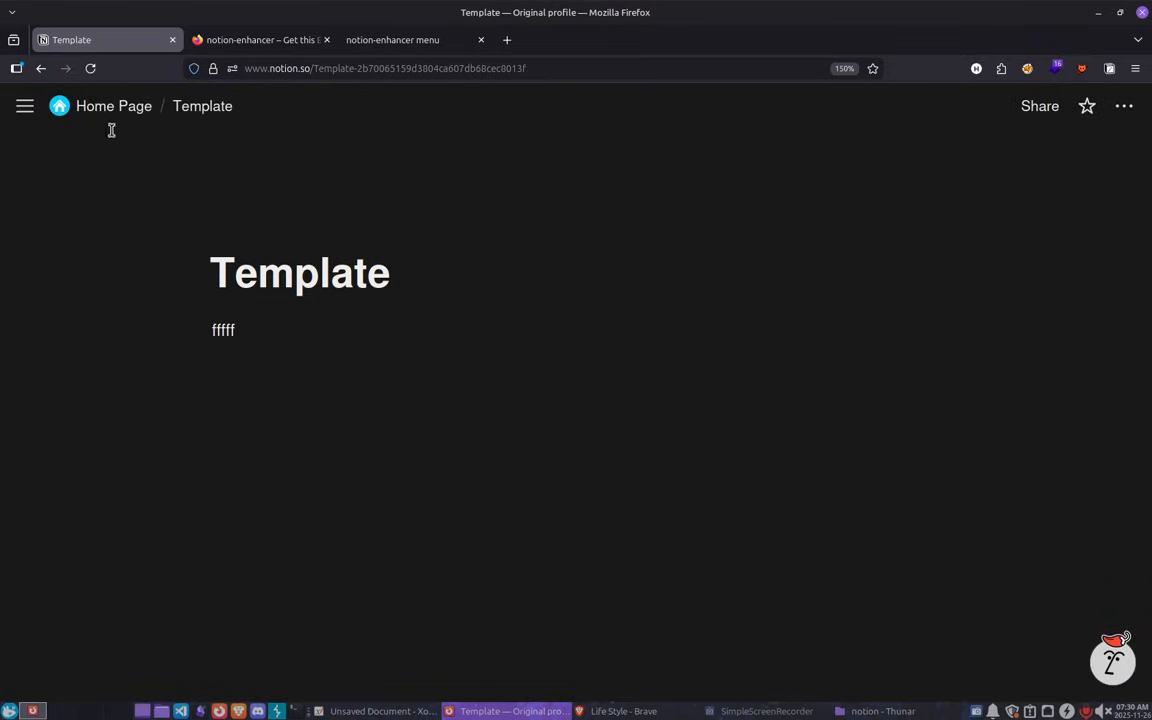
# Return to the Home Page and add an empty block below the Template page inside the toggle.
pyautogui.click(115, 107)
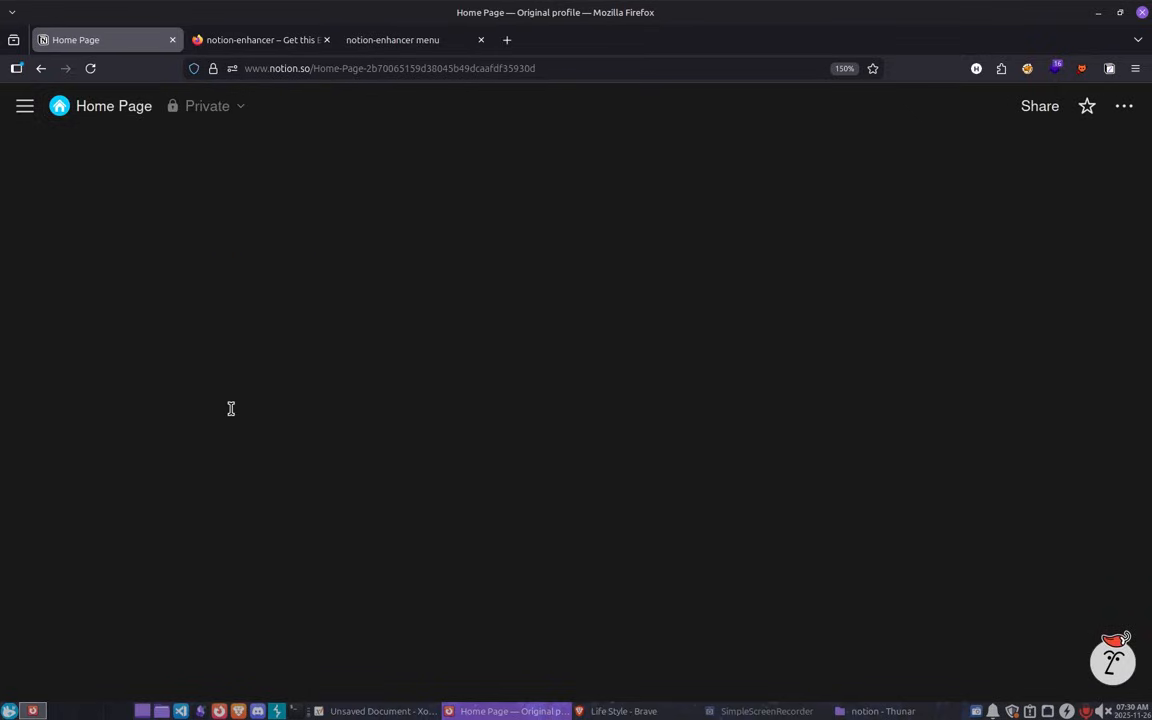
pyautogui.scroll(-15, 245, 440)
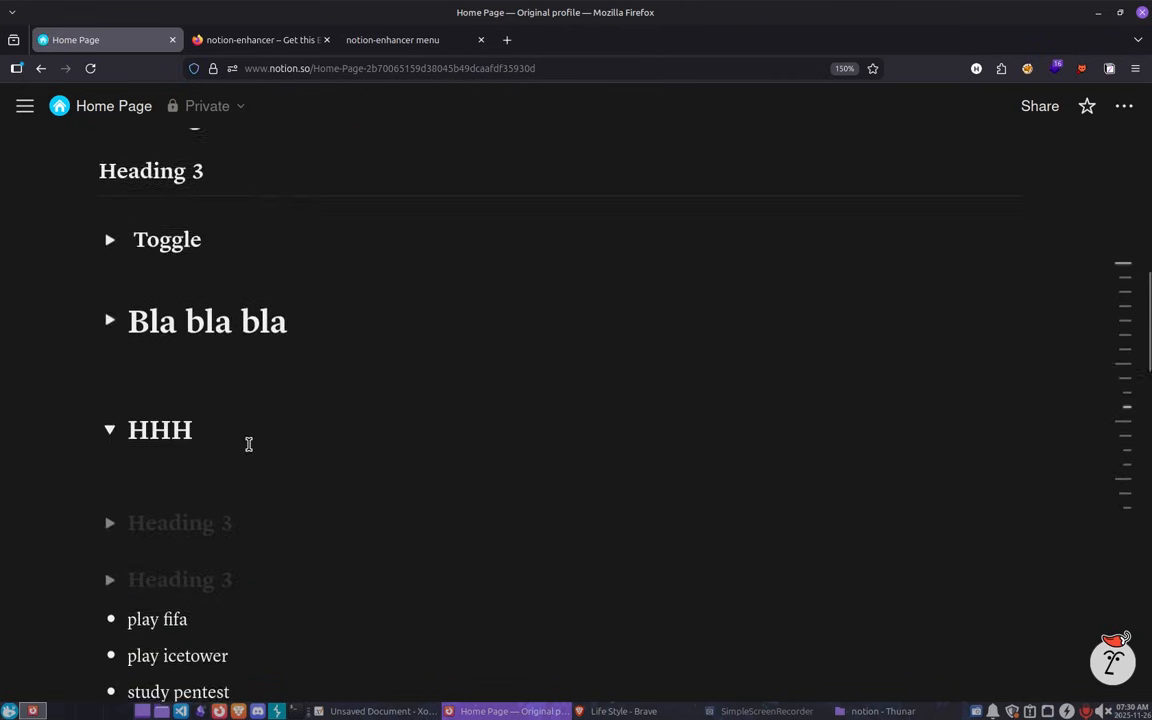
pyautogui.scroll(-10, 249, 444)
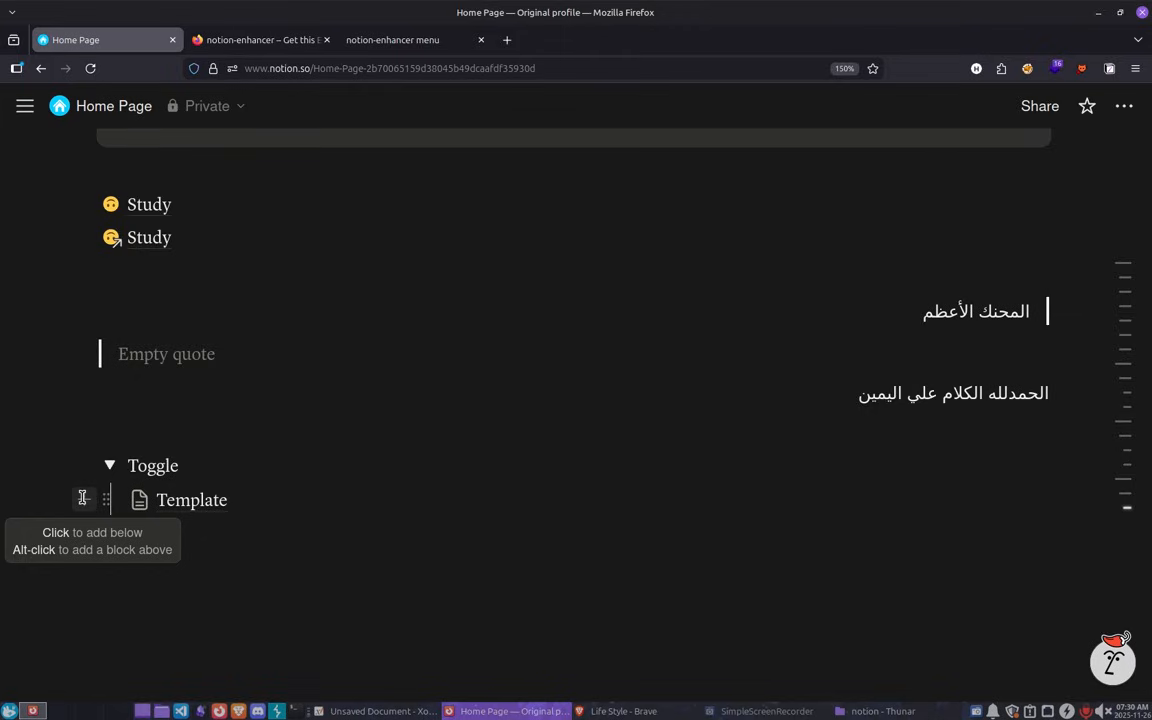
pyautogui.press('alt')
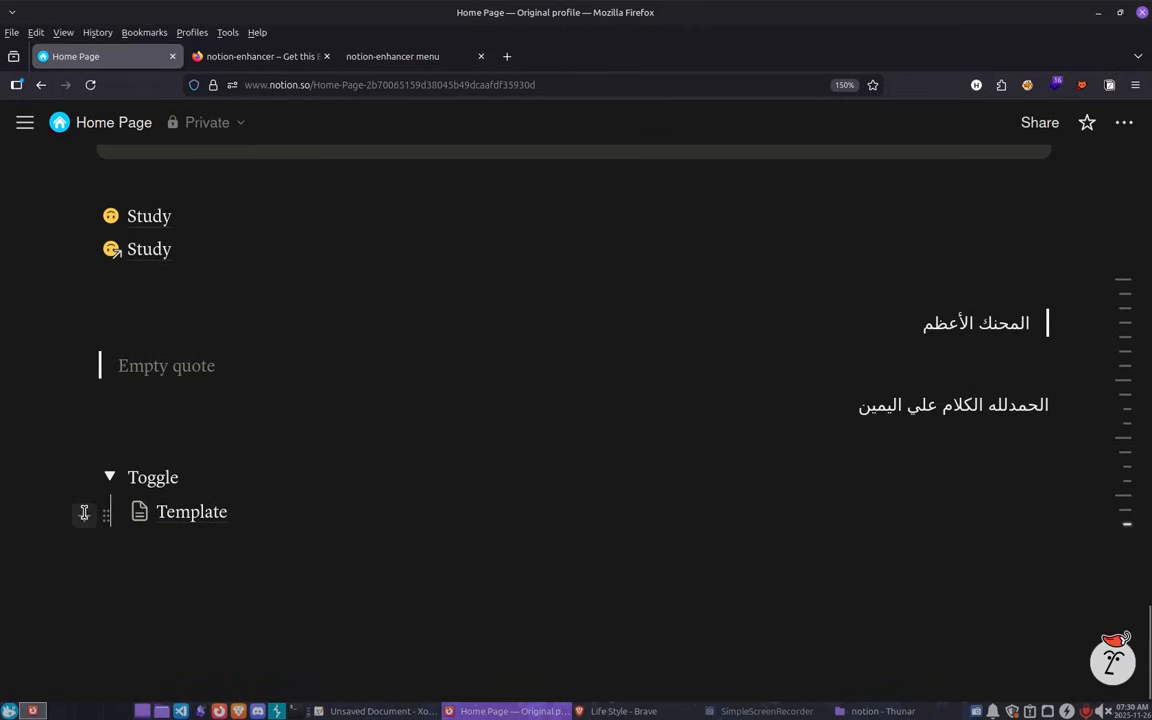
pyautogui.press('alt')
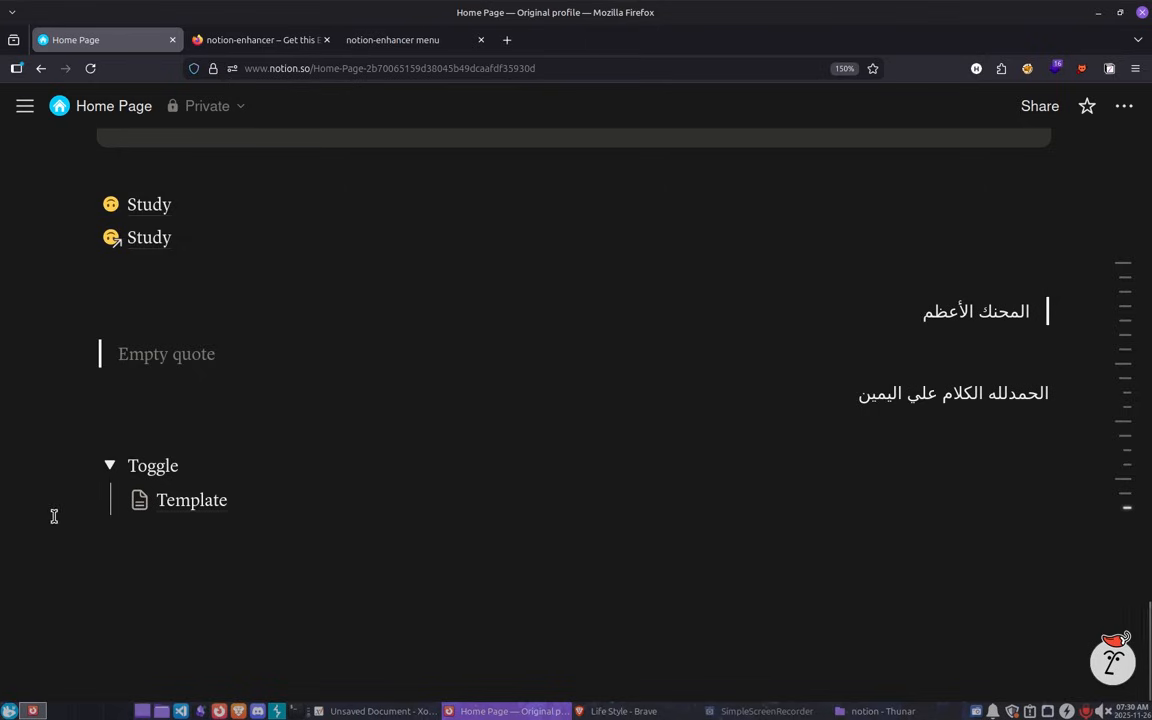
pyautogui.click(80, 500)
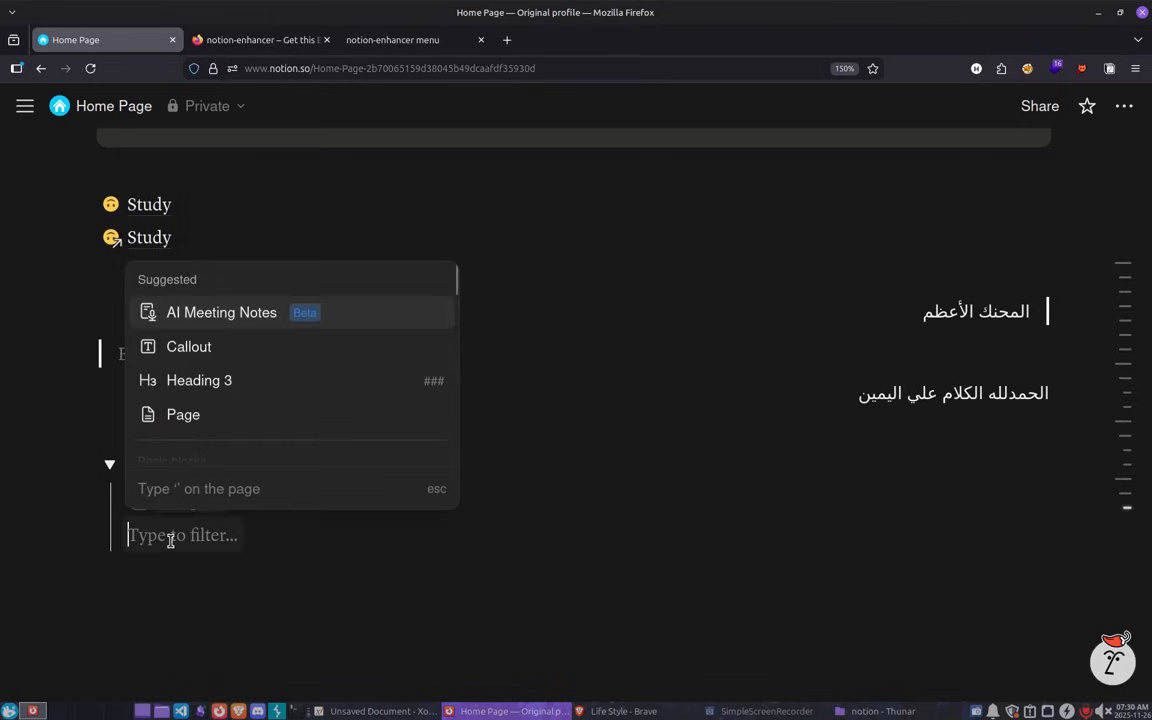
pyautogui.click(244, 532)
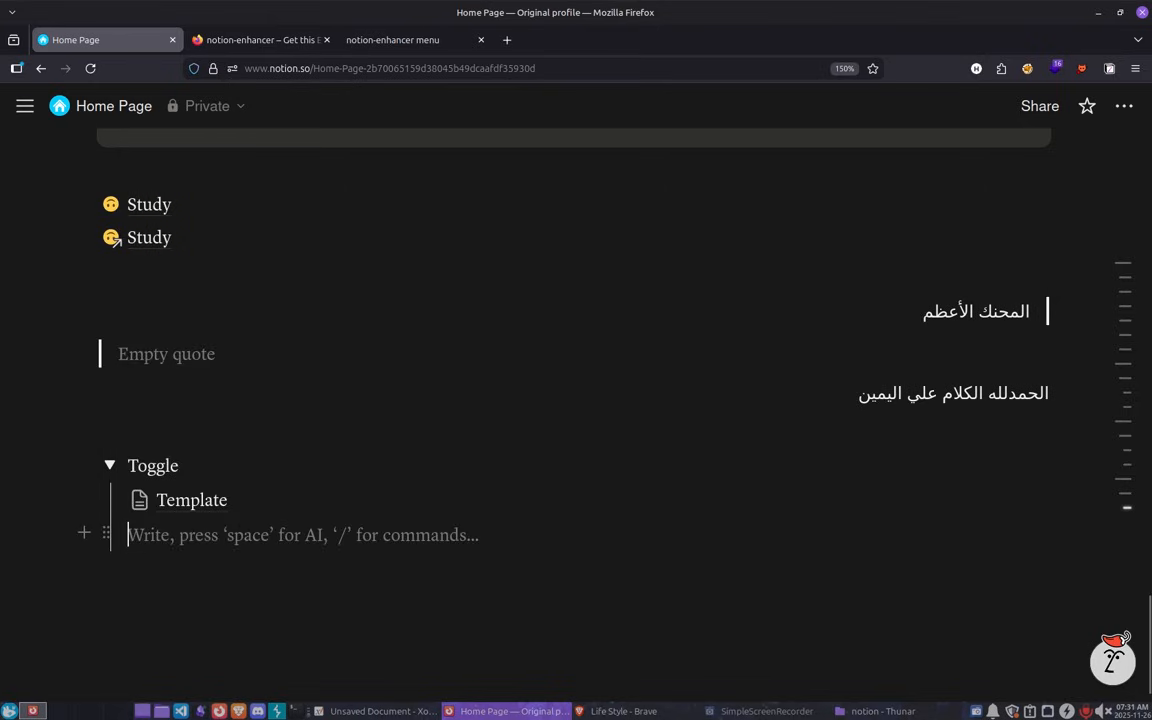
# Insert a second subpage inside the toggle and title it "العادات اليومية".
pyautogui.write('/page')
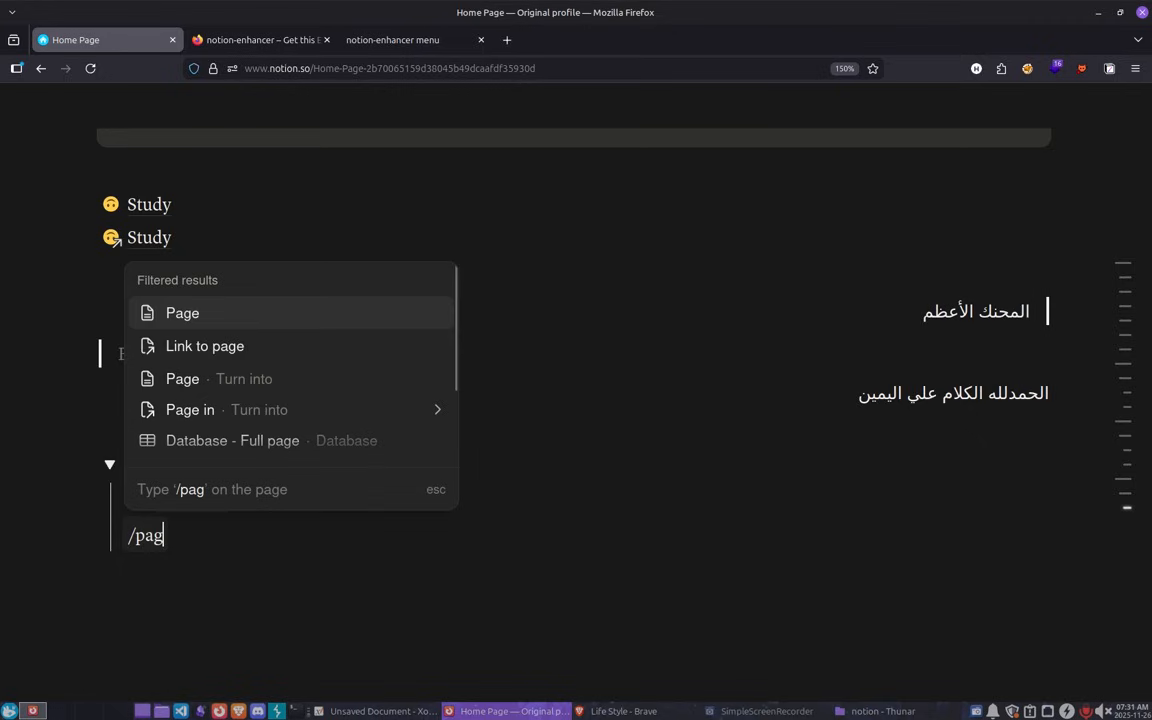
pyautogui.click(245, 325)
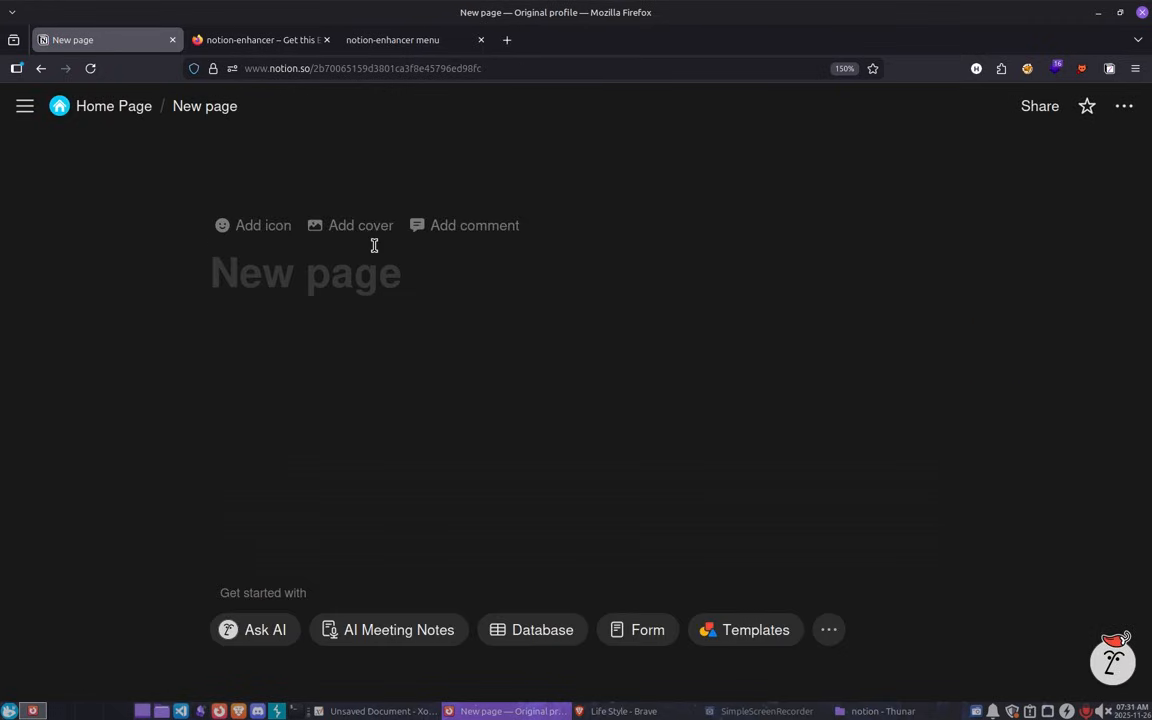
pyautogui.write('اعل')
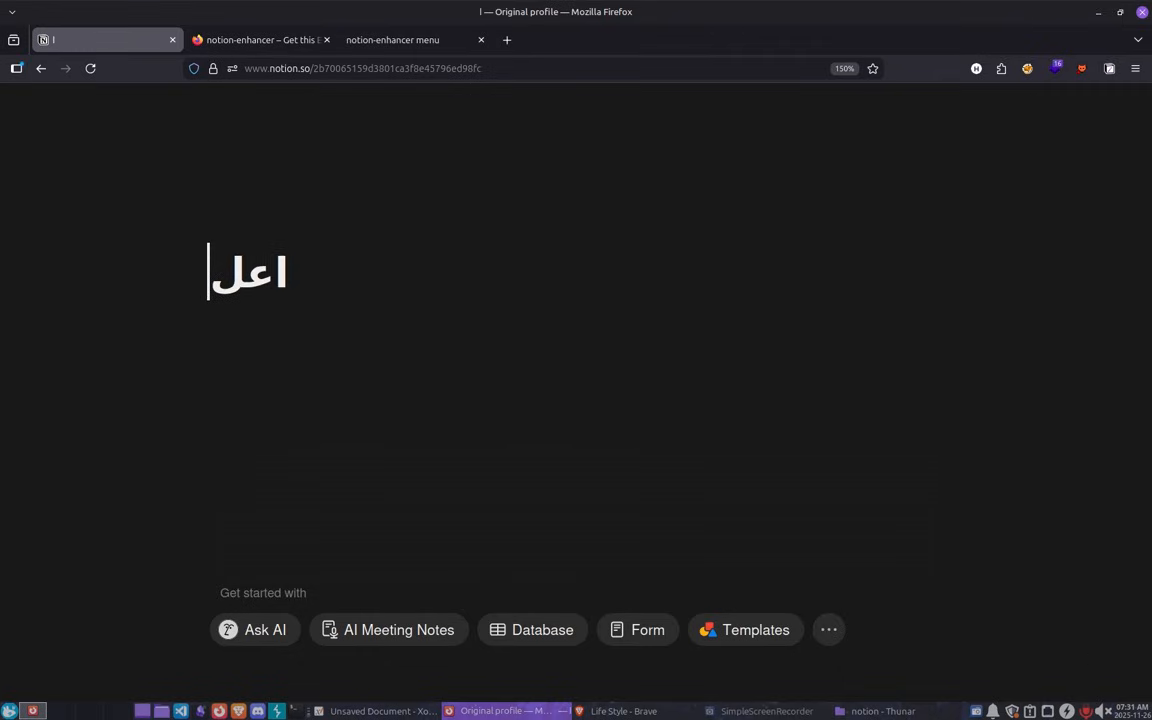
pyautogui.press('BackSpace')
pyautogui.press('BackSpace')
pyautogui.press('BackSpace')
pyautogui.write('العادا')
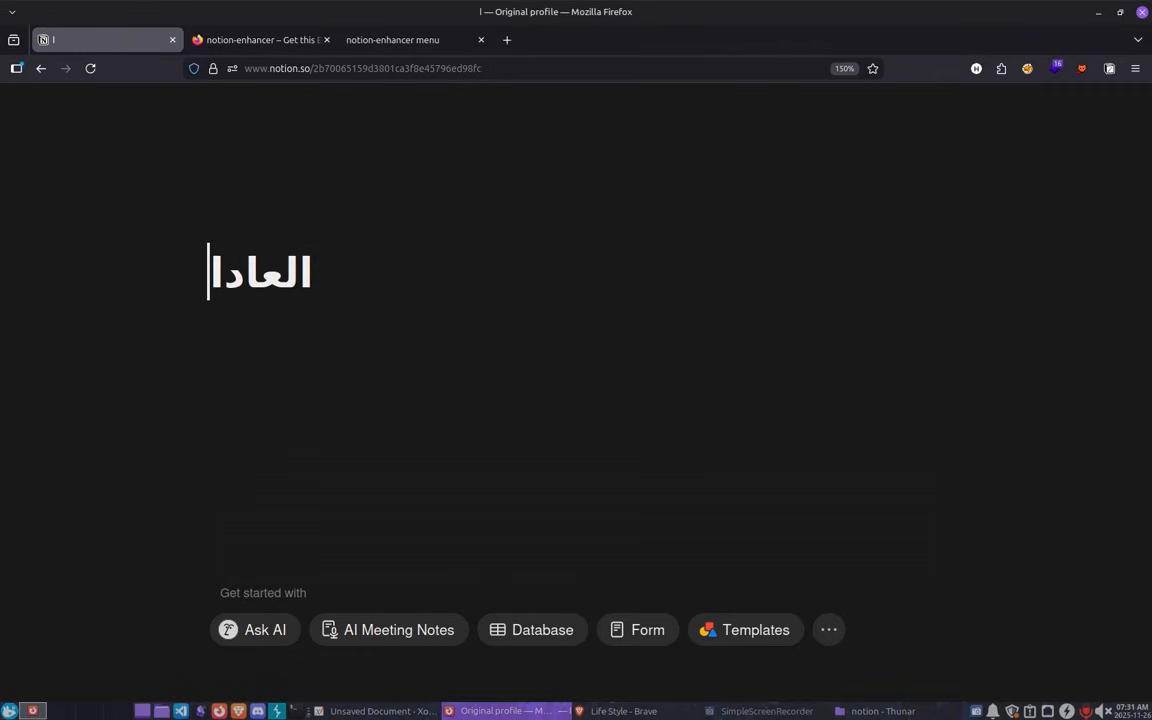
pyautogui.write('ت اليومية')
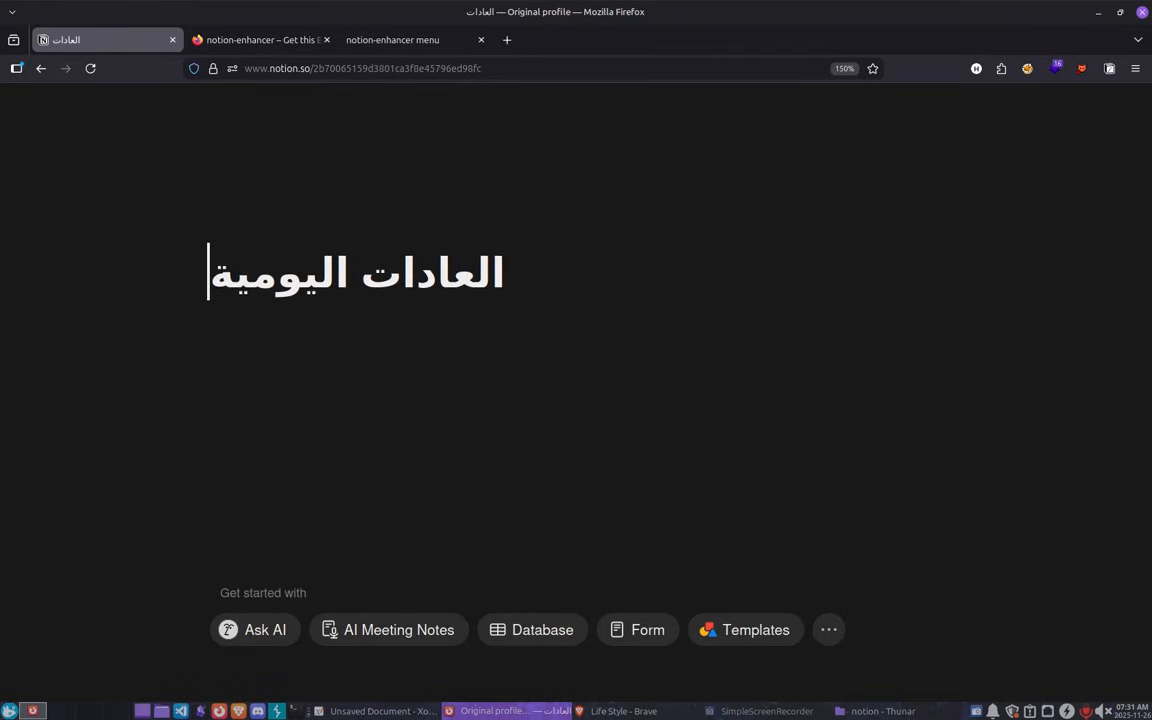
# Return to the Home Page, then collapse and re-expand the toggle holding the two subpages.
pyautogui.click(132, 108)
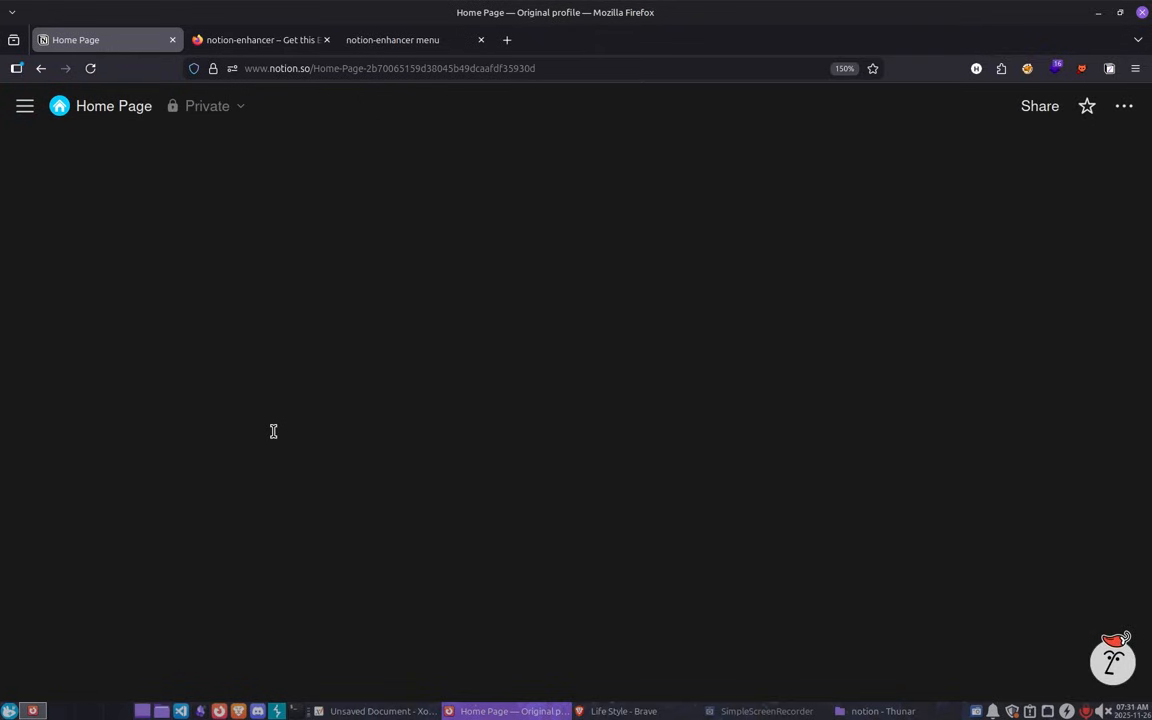
pyautogui.scroll(-10, 210, 525)
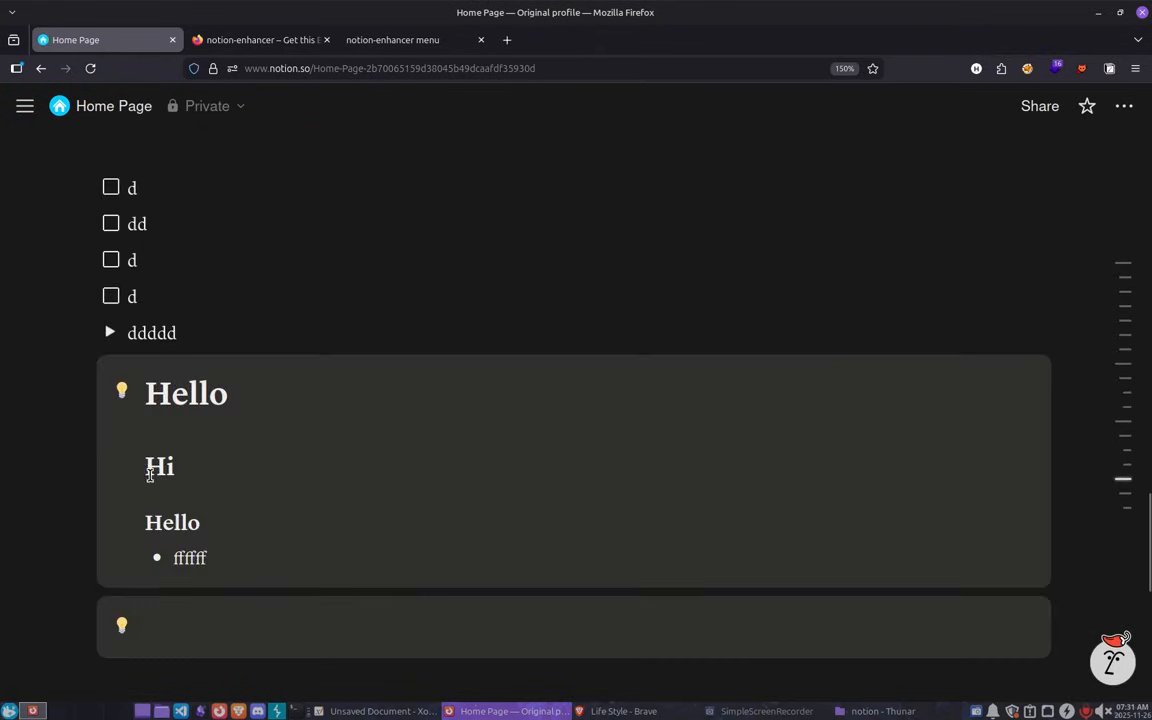
pyautogui.scroll(-5, 150, 476)
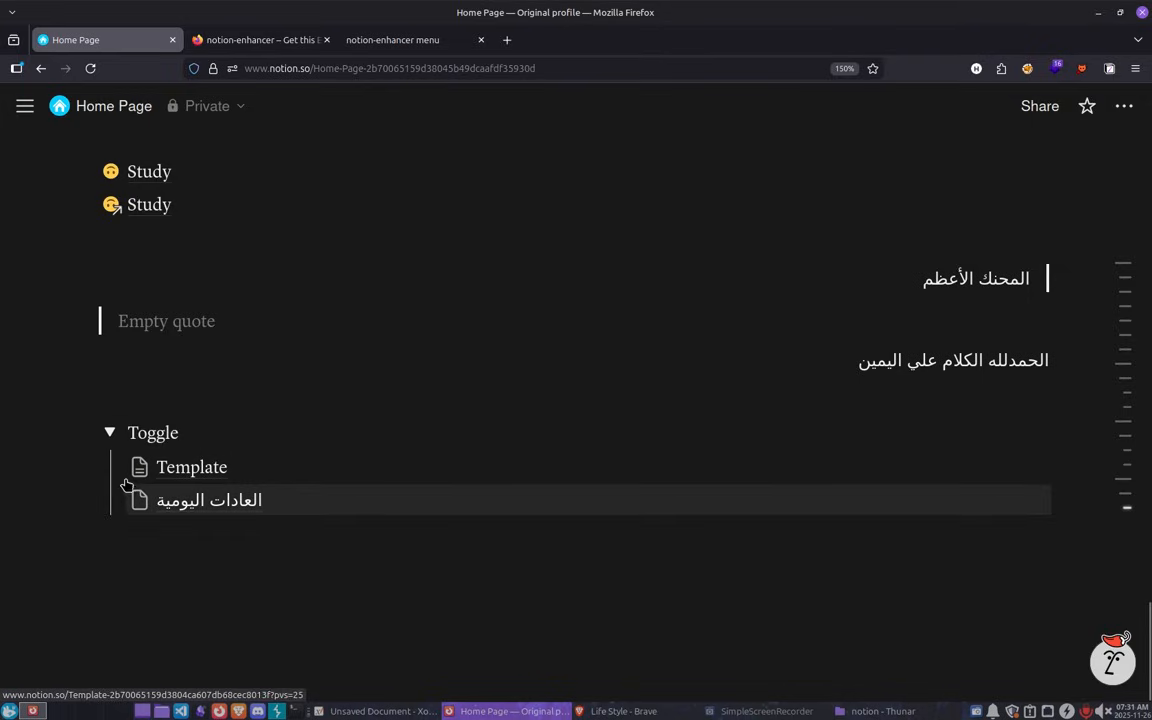
pyautogui.click(110, 432)
pyautogui.click(110, 498)
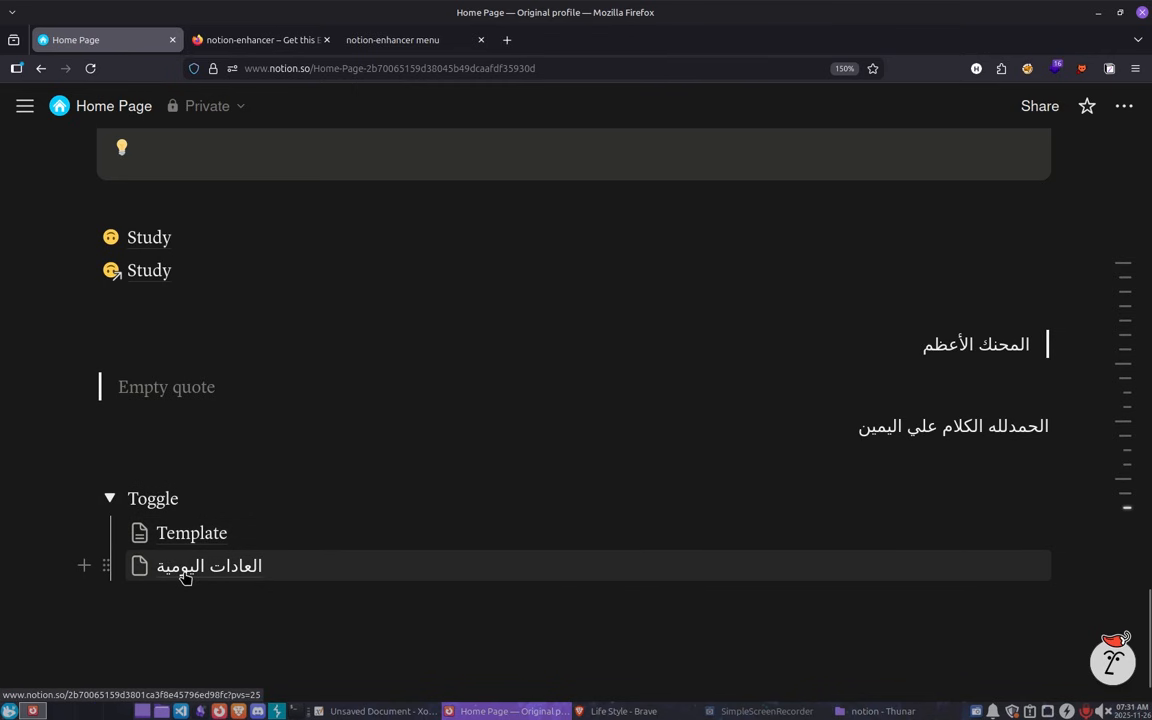
# Switch to the Life Style page in Brave, collapse its subpage list and hide the sidebar.
pyautogui.hotkey('alt', 'Tab')
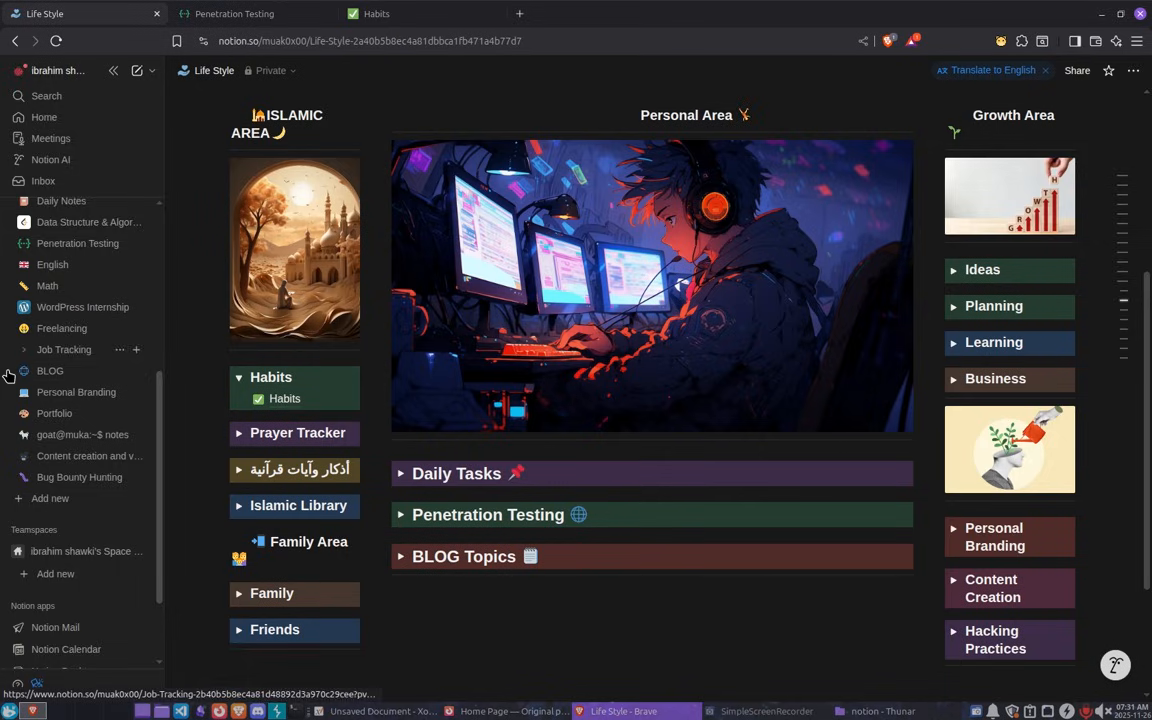
pyautogui.scroll(2, 77, 345)
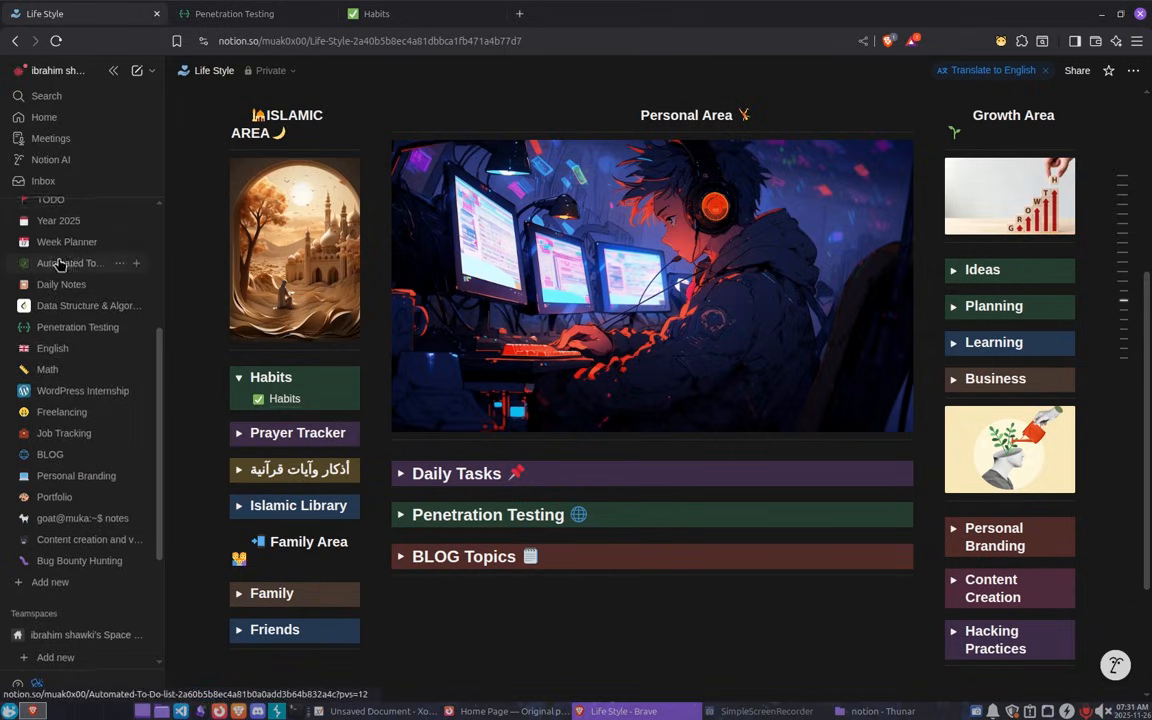
pyautogui.scroll(5, 60, 263)
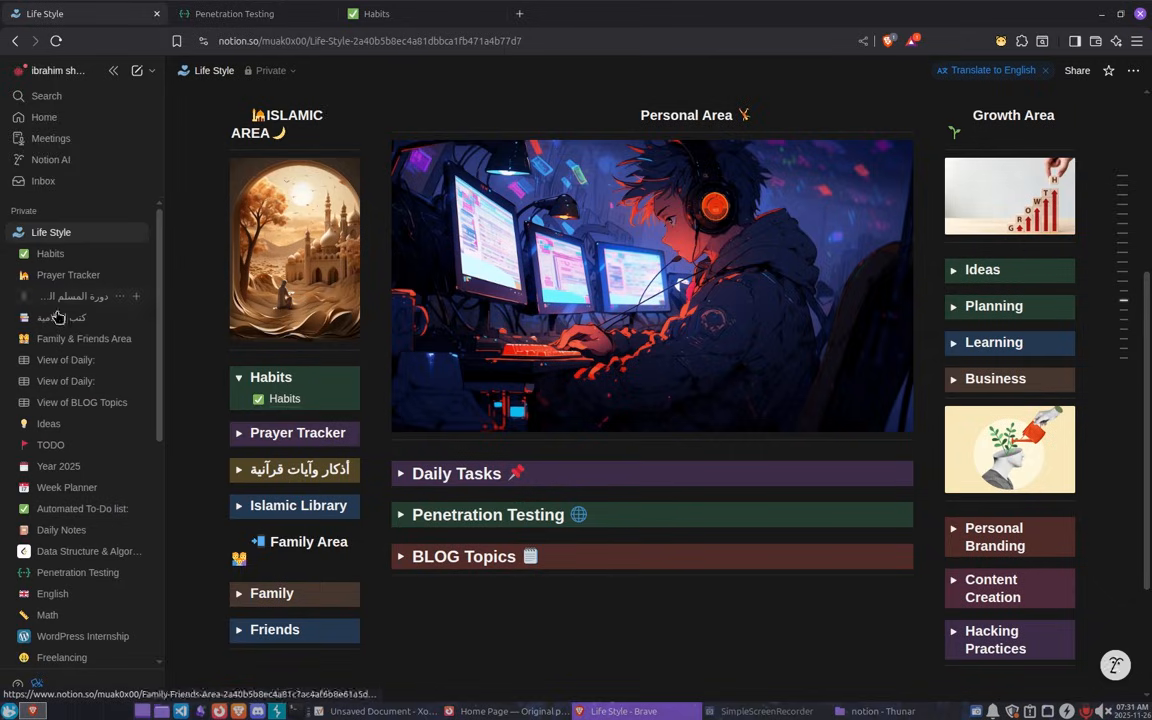
pyautogui.click(16, 235)
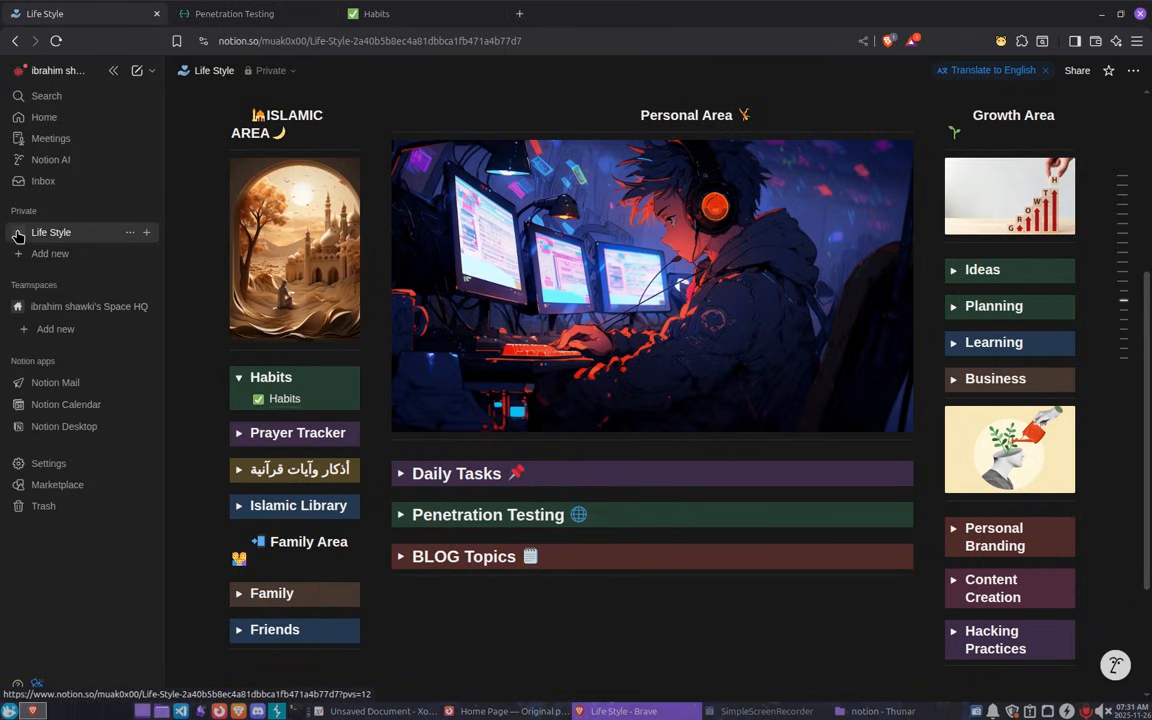
pyautogui.click(113, 70)
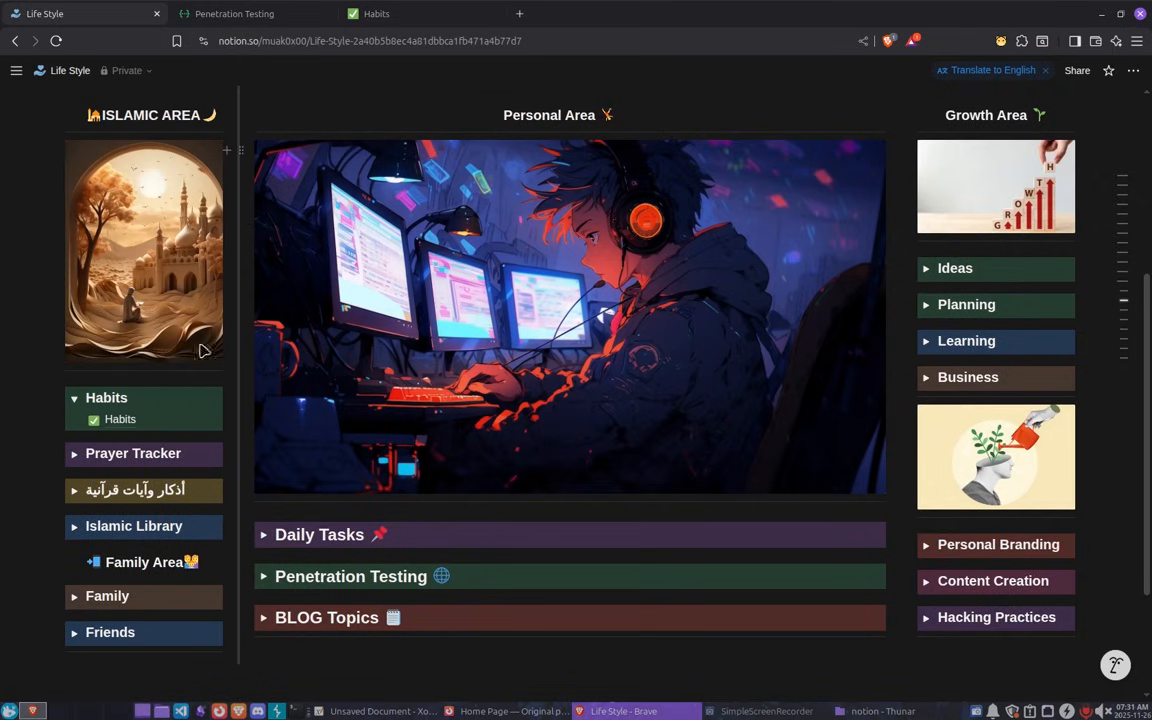
# Collapse the Habits toggle, expand the Ideas toggle in the Growth Area and preview its Ideas page.
pyautogui.click(75, 399)
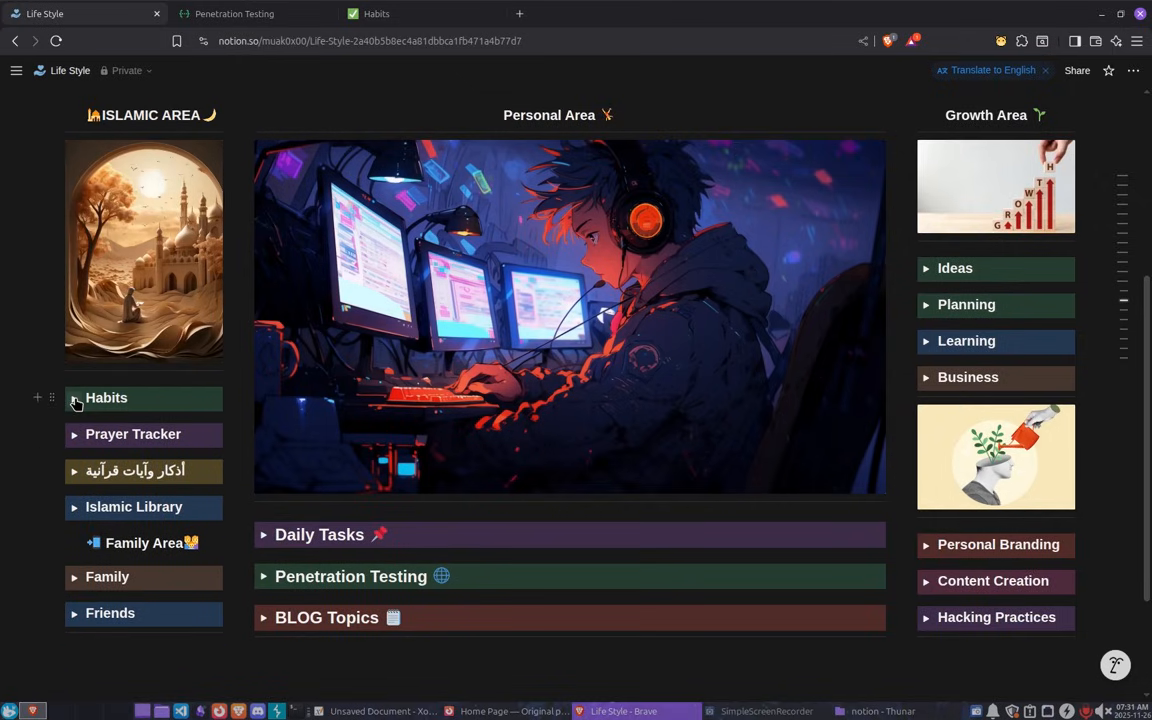
pyautogui.click(928, 270)
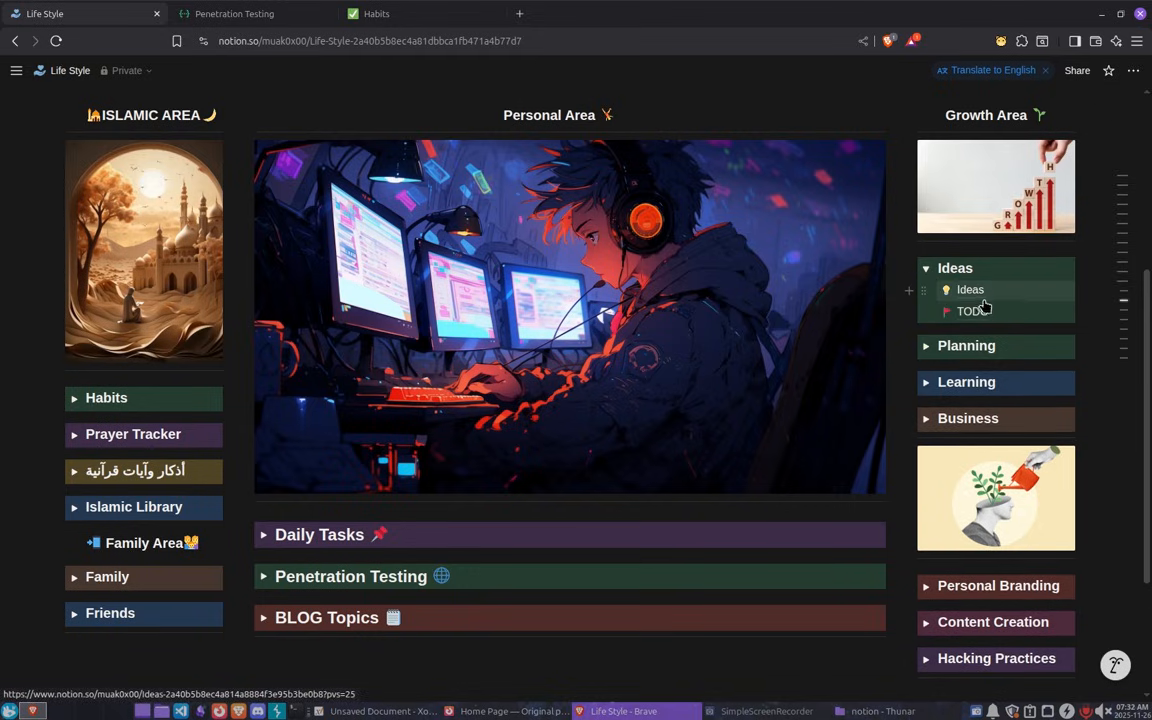
pyautogui.moveTo(975, 295)
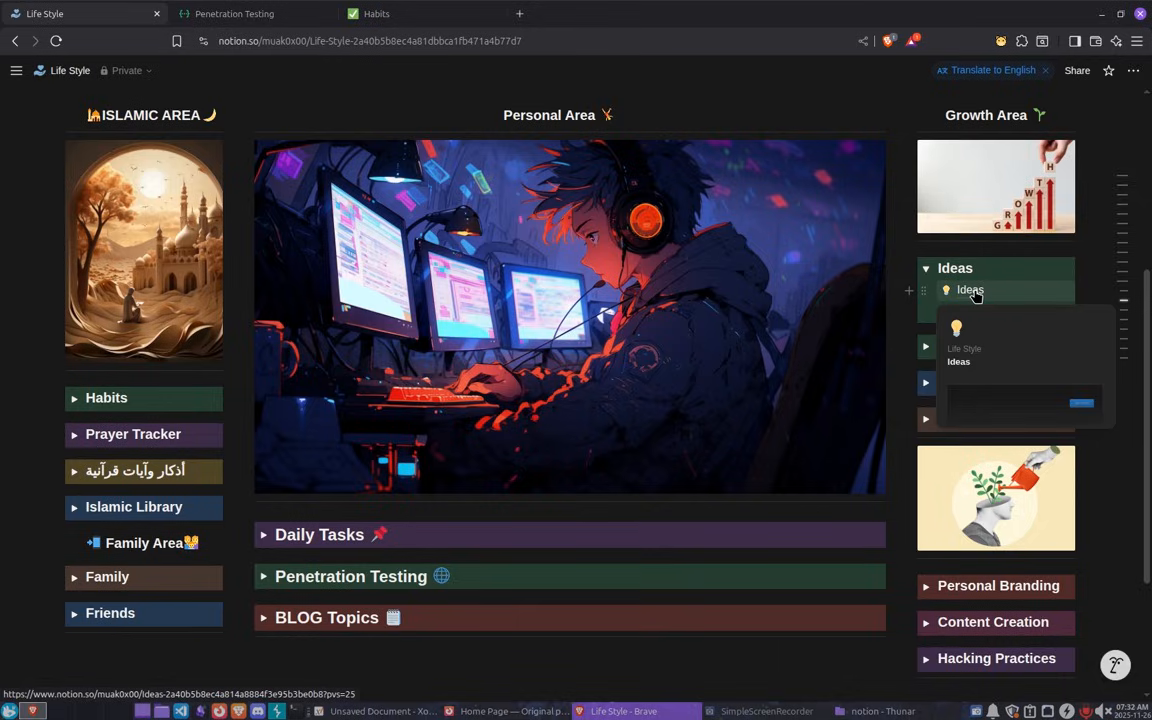
# Open the Ideas page from the Growth Area and return to the Life Style page.
pyautogui.click(972, 291)
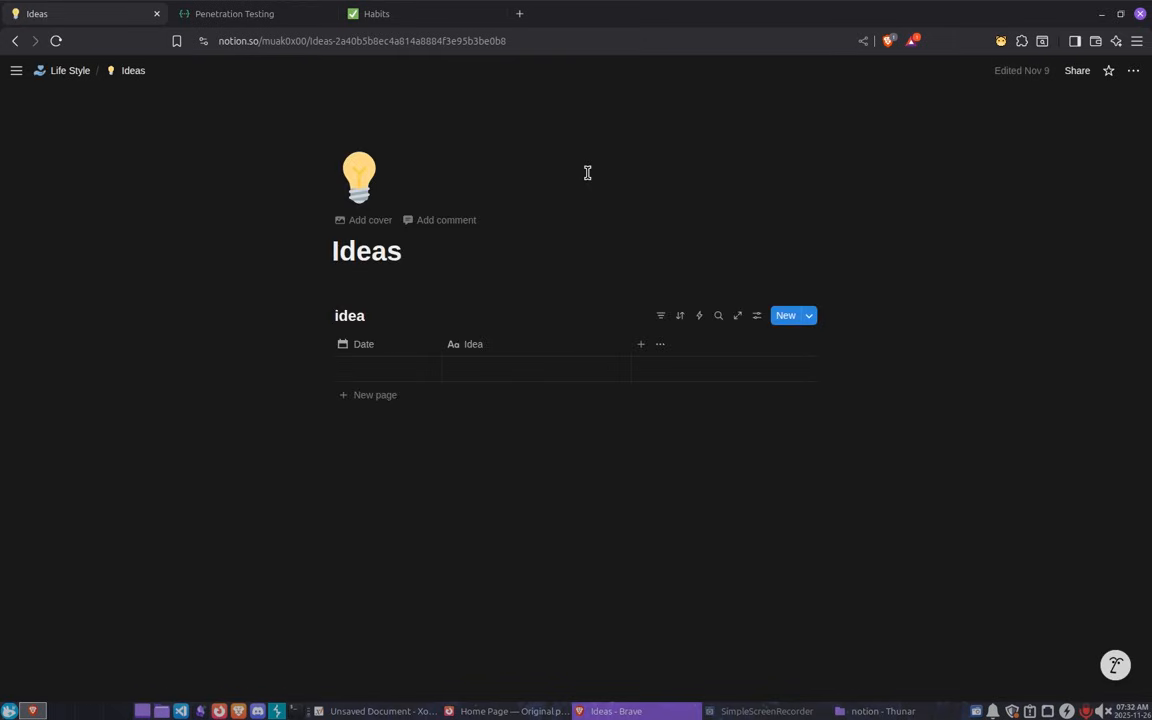
pyautogui.click(14, 45)
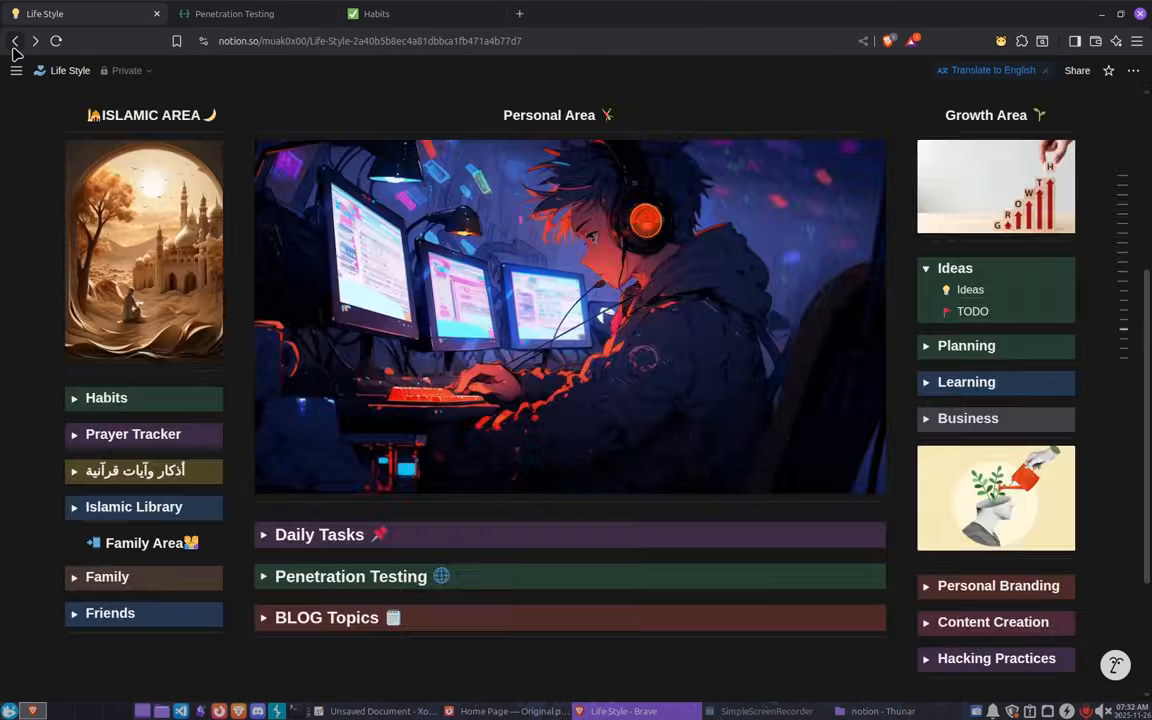
# Open the TODO page, check off the Bash item and move it into the ARCHVIE subpage.
pyautogui.click(975, 311)
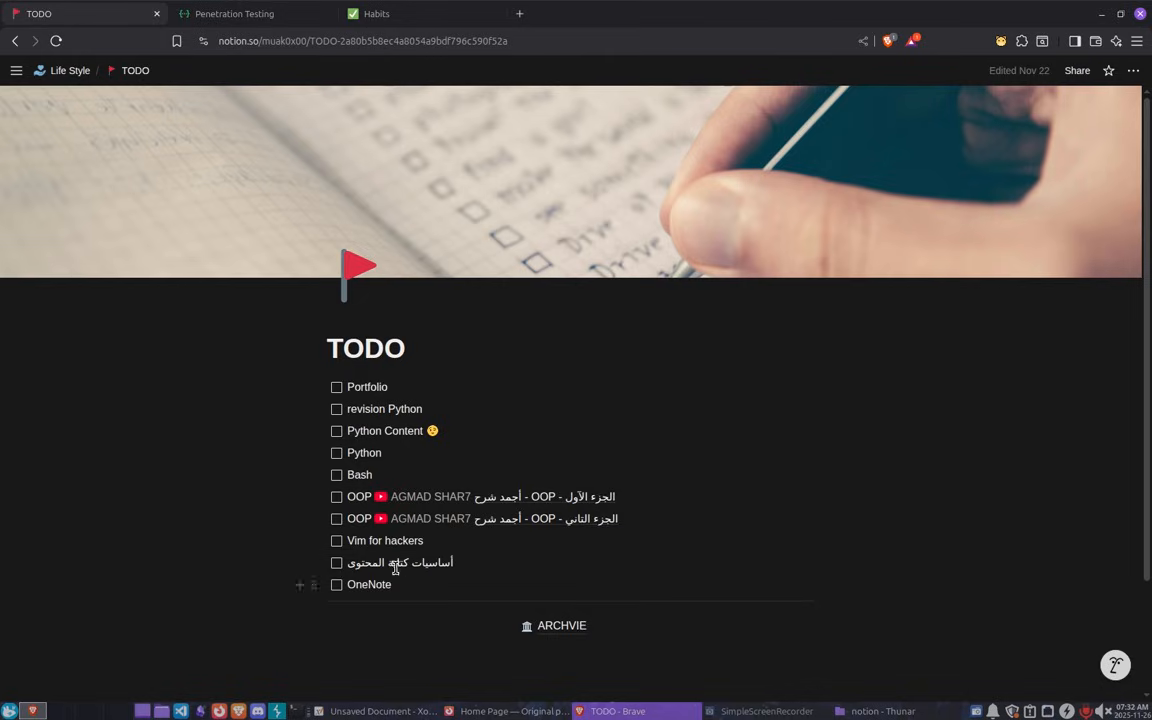
pyautogui.scroll(-2, 430, 432)
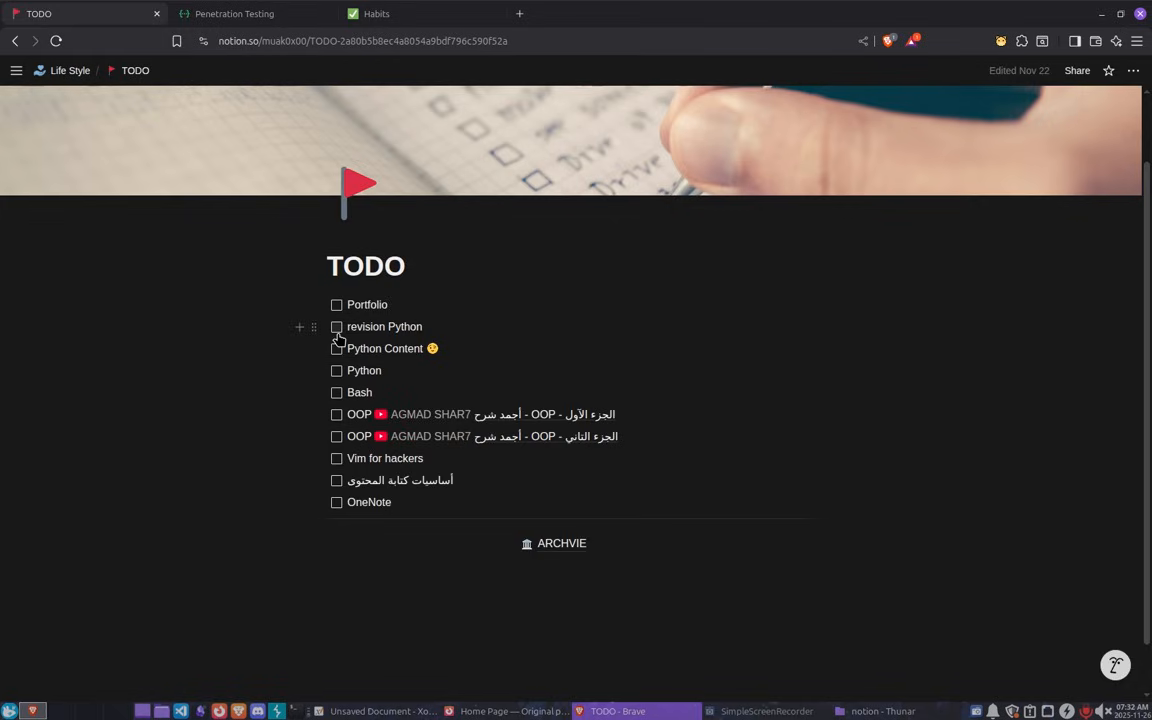
pyautogui.click(336, 393)
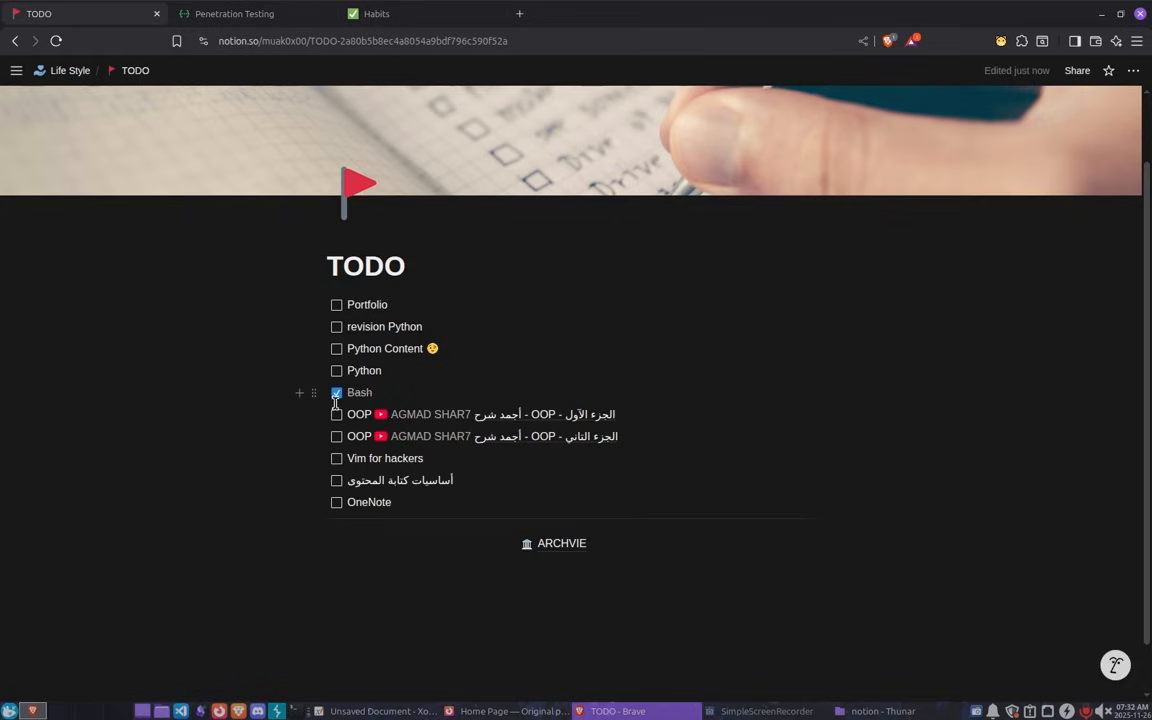
pyautogui.moveTo(314, 398); pyautogui.dragTo(531, 541)
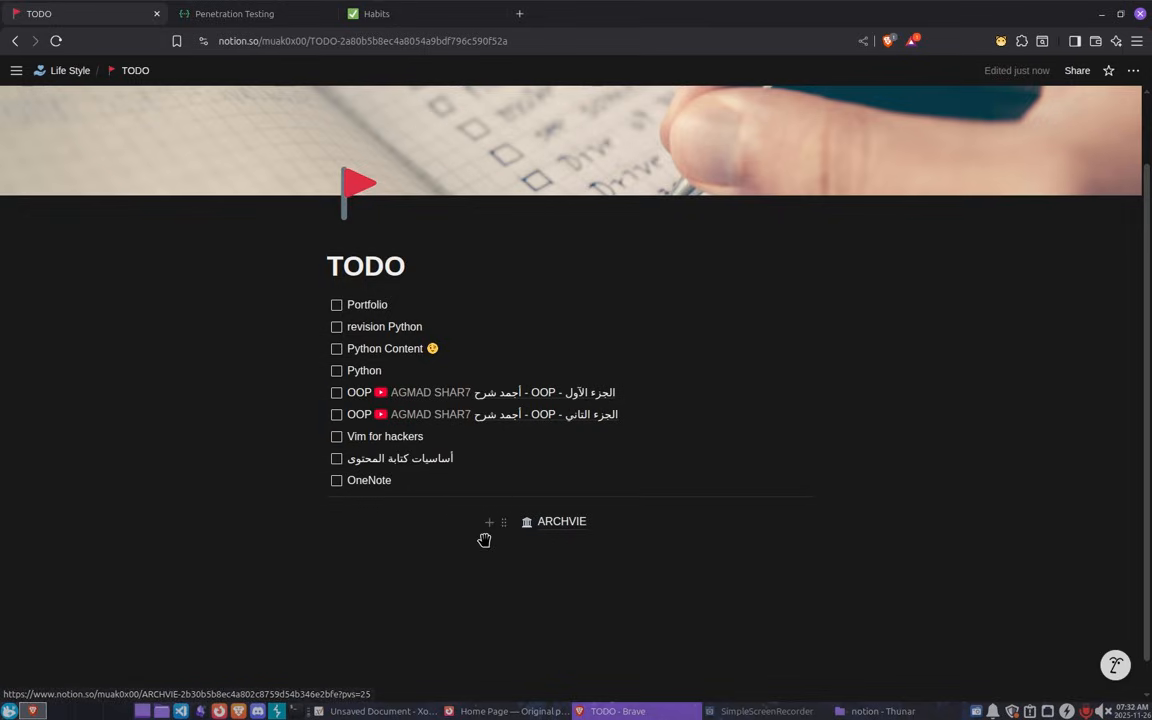
# Add a subpage titled "archive" below the ARCHVIE link on the TODO page and delete it again.
pyautogui.click(581, 586)
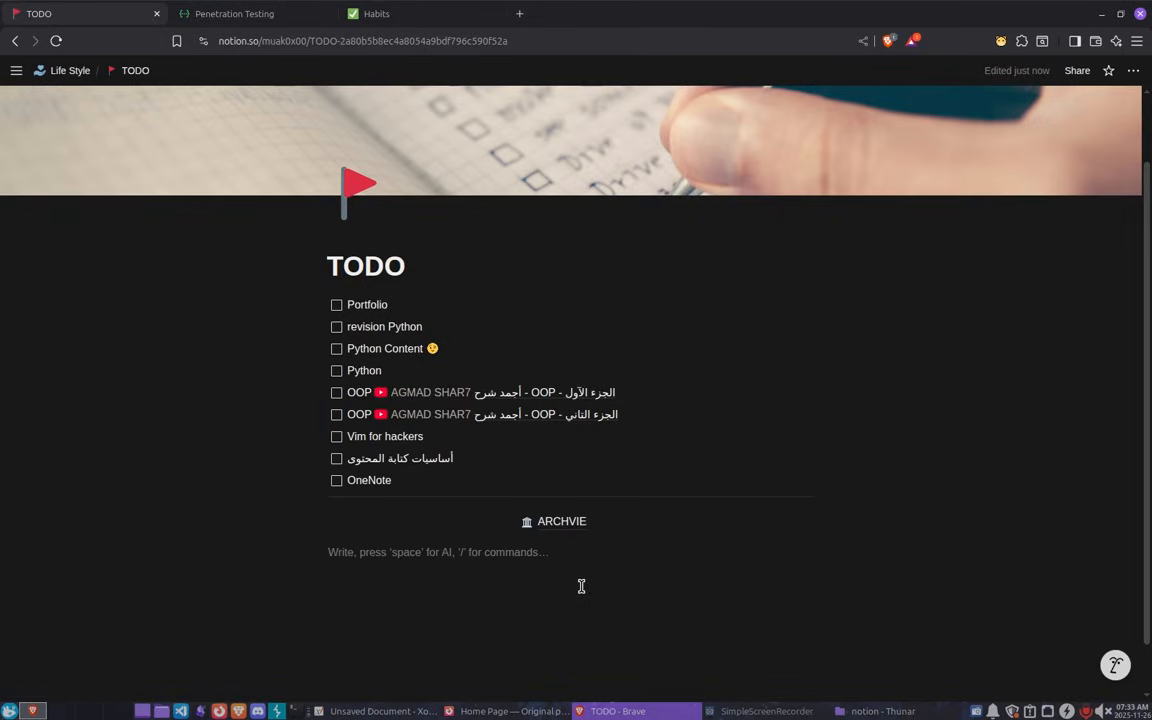
pyautogui.write('/')
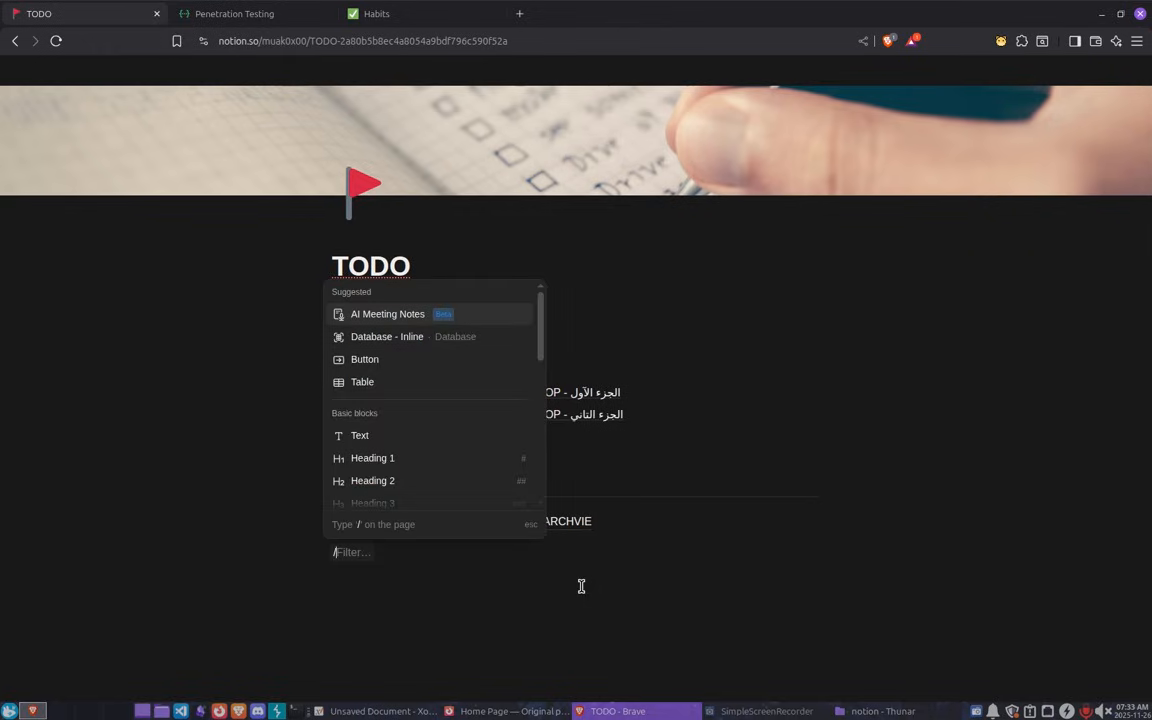
pyautogui.write('page')
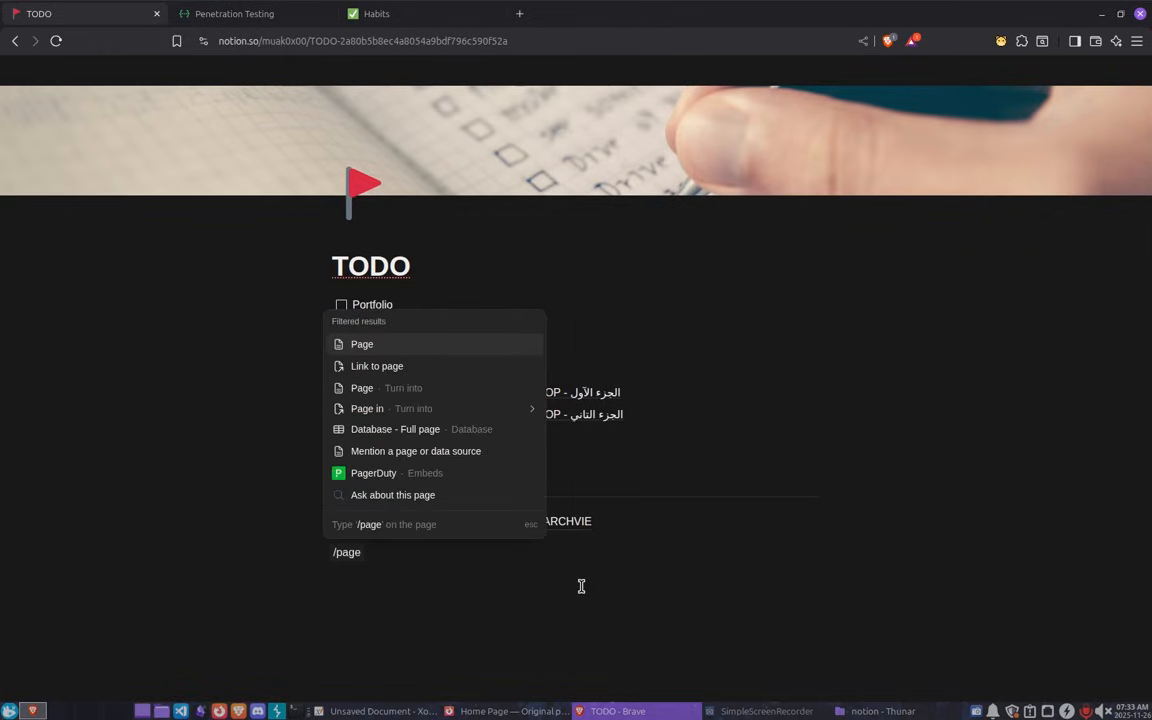
pyautogui.press('Return')
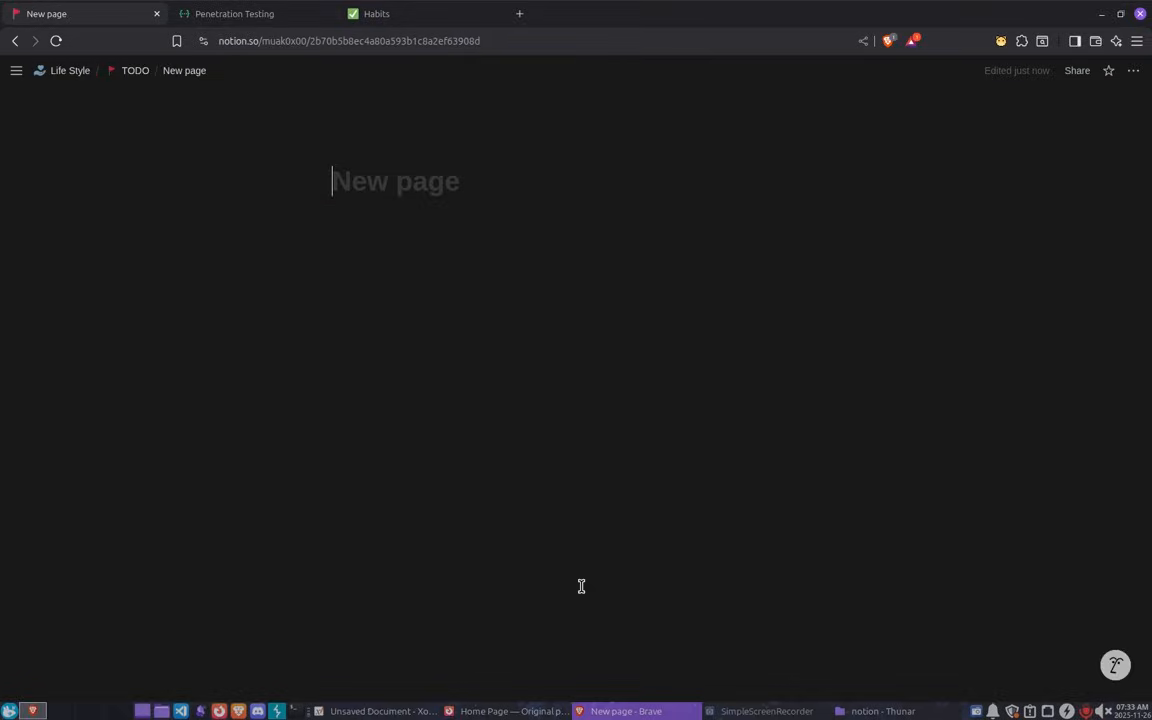
pyautogui.write('archive')
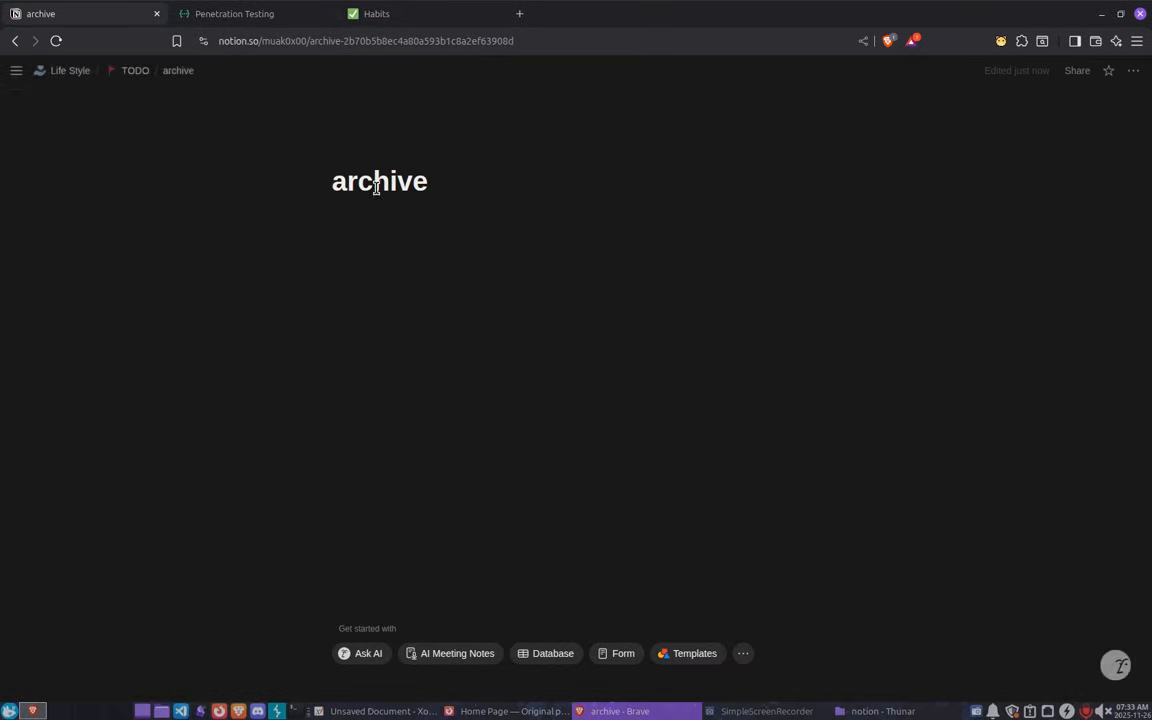
pyautogui.click(129, 71)
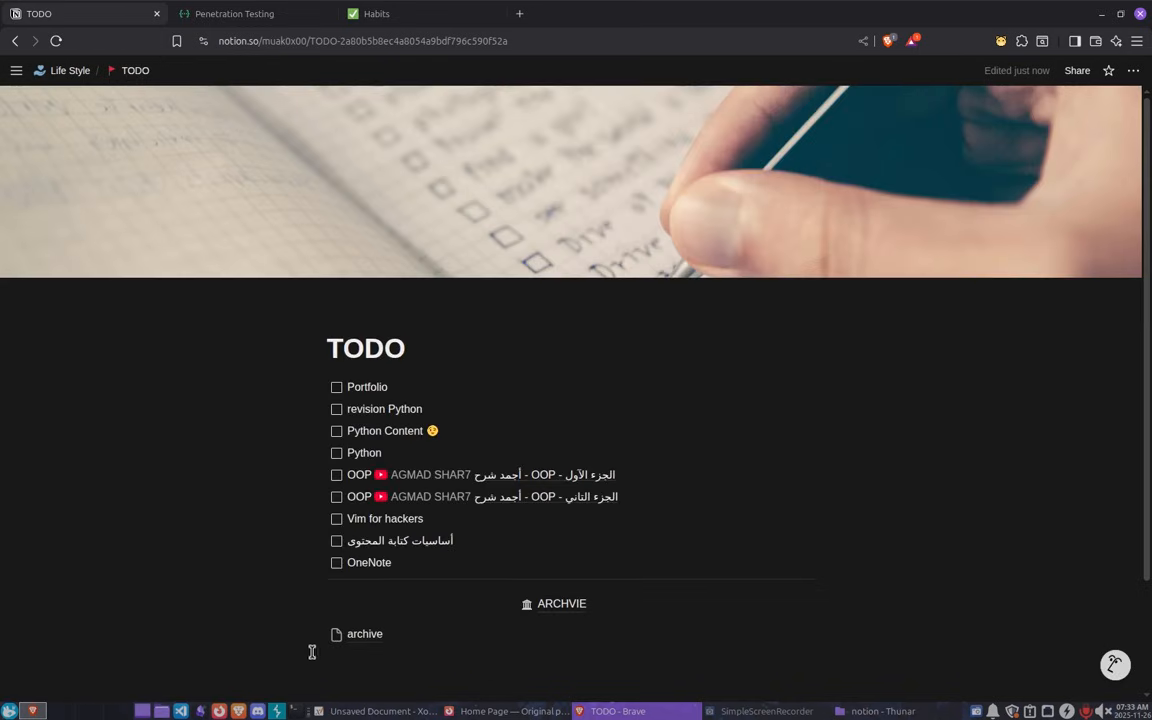
pyautogui.click(313, 636)
pyautogui.press('Delete')
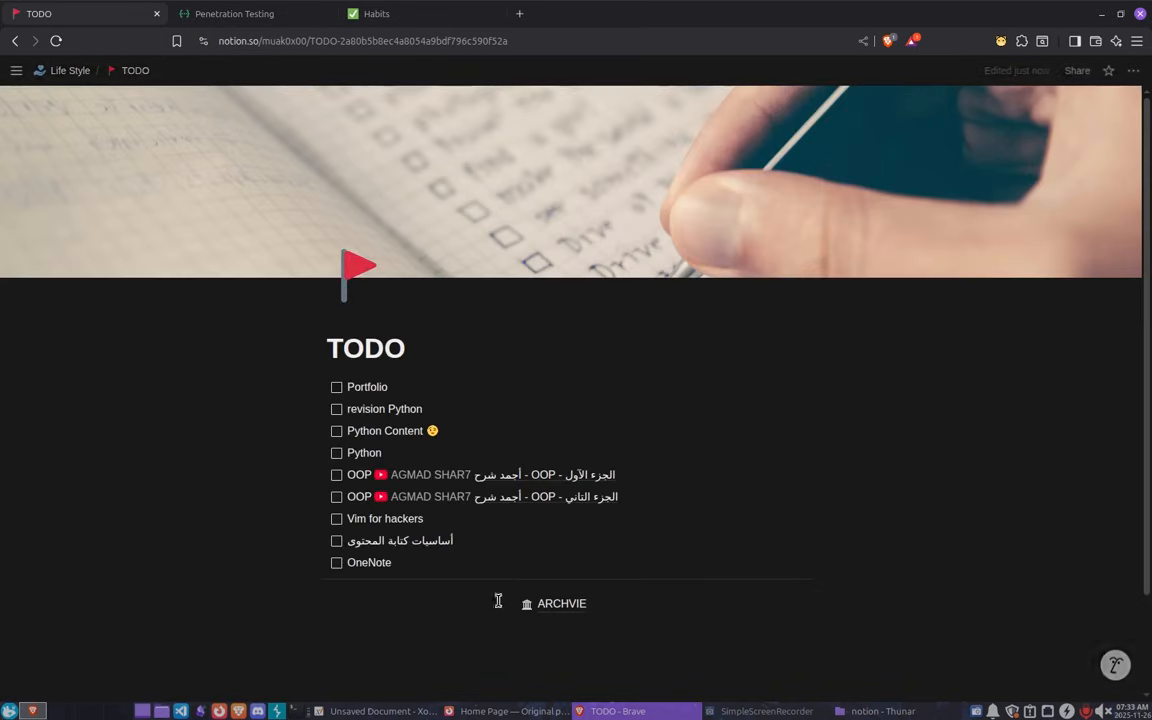
# Open the ARCHVIE page, try moving Bash under ARCHIVE DONE, undo the move and return to TODO.
pyautogui.click(580, 606)
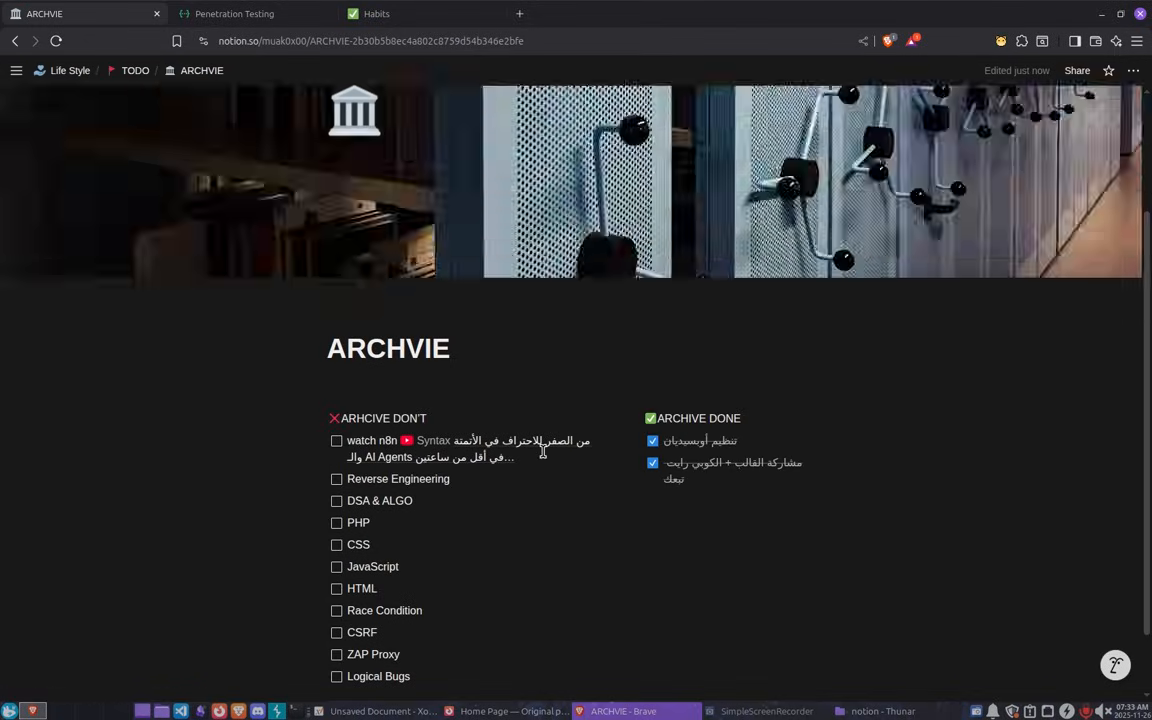
pyautogui.scroll(-3, 542, 450)
pyautogui.scroll(3, 520, 430)
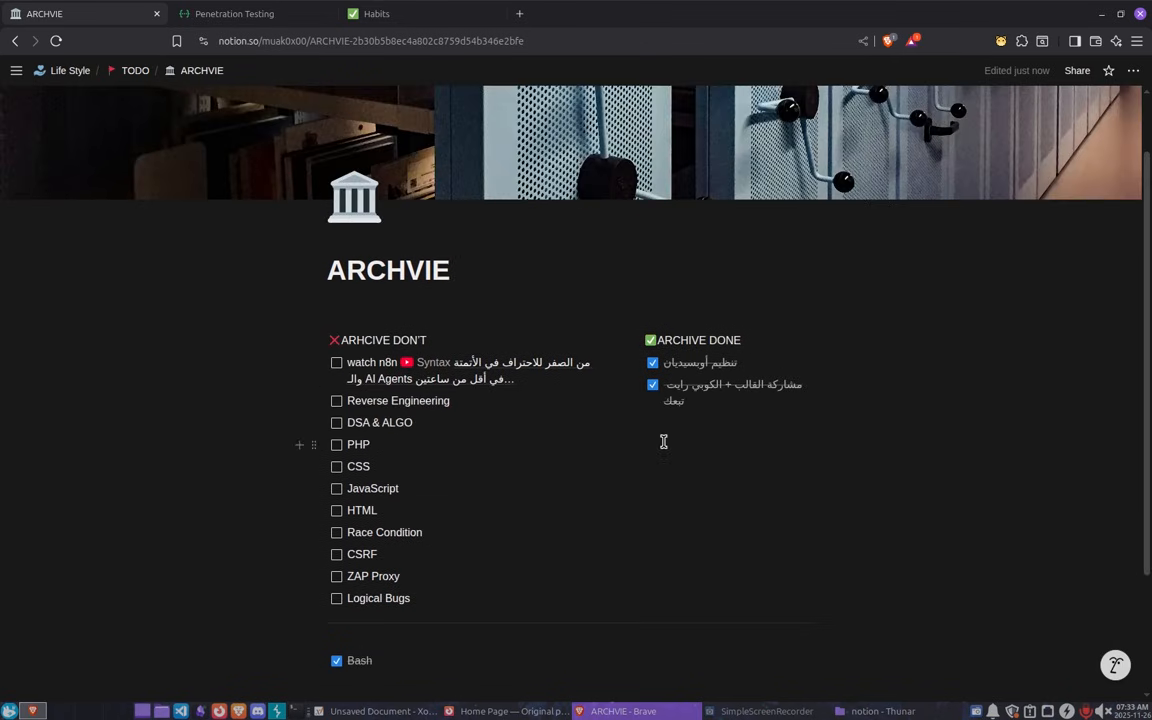
pyautogui.moveTo(481, 384)
pyautogui.moveTo(312, 664); pyautogui.dragTo(650, 440)
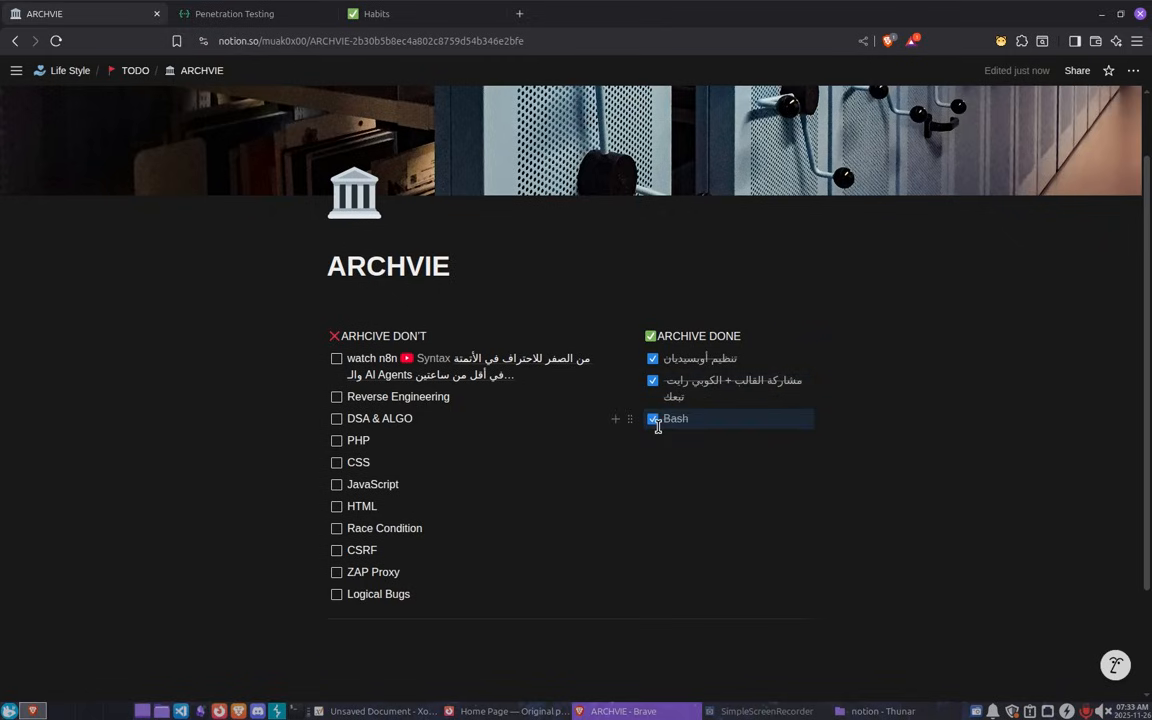
pyautogui.hotkey('ctrl', 'z')
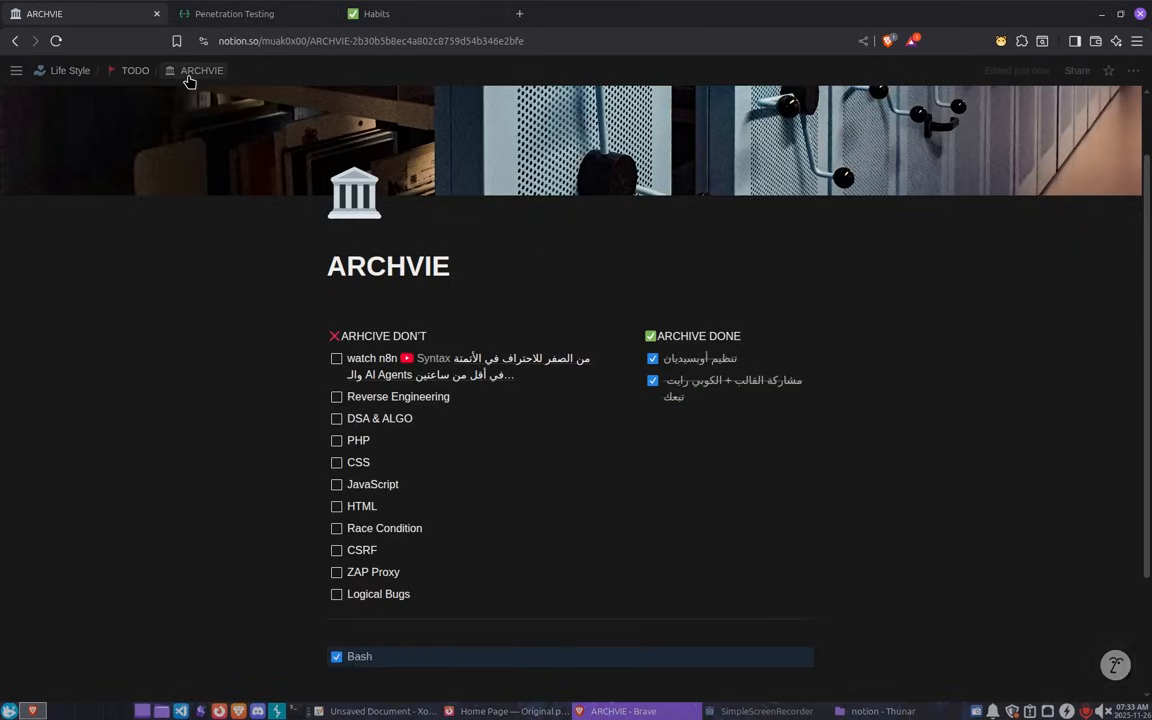
pyautogui.click(132, 70)
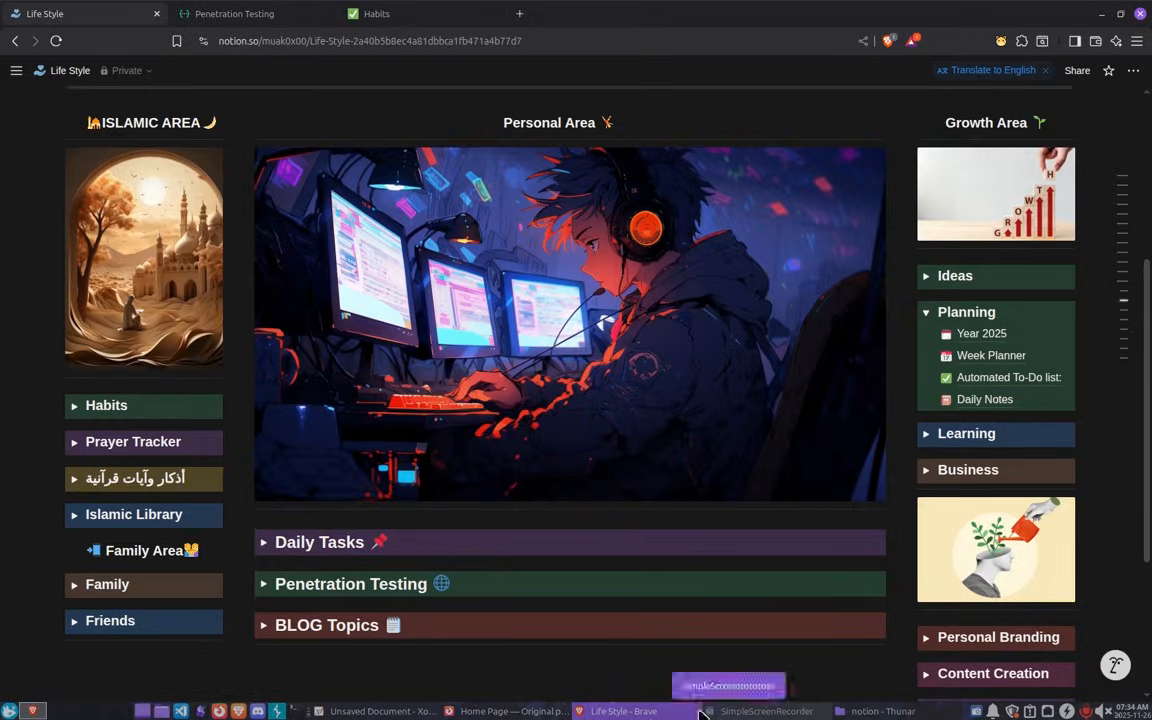
# Switch to the Home Page in Firefox and start a new line below the toggle holding the two subpages.
pyautogui.click(508, 711)
pyautogui.scroll(-1, 298, 600)
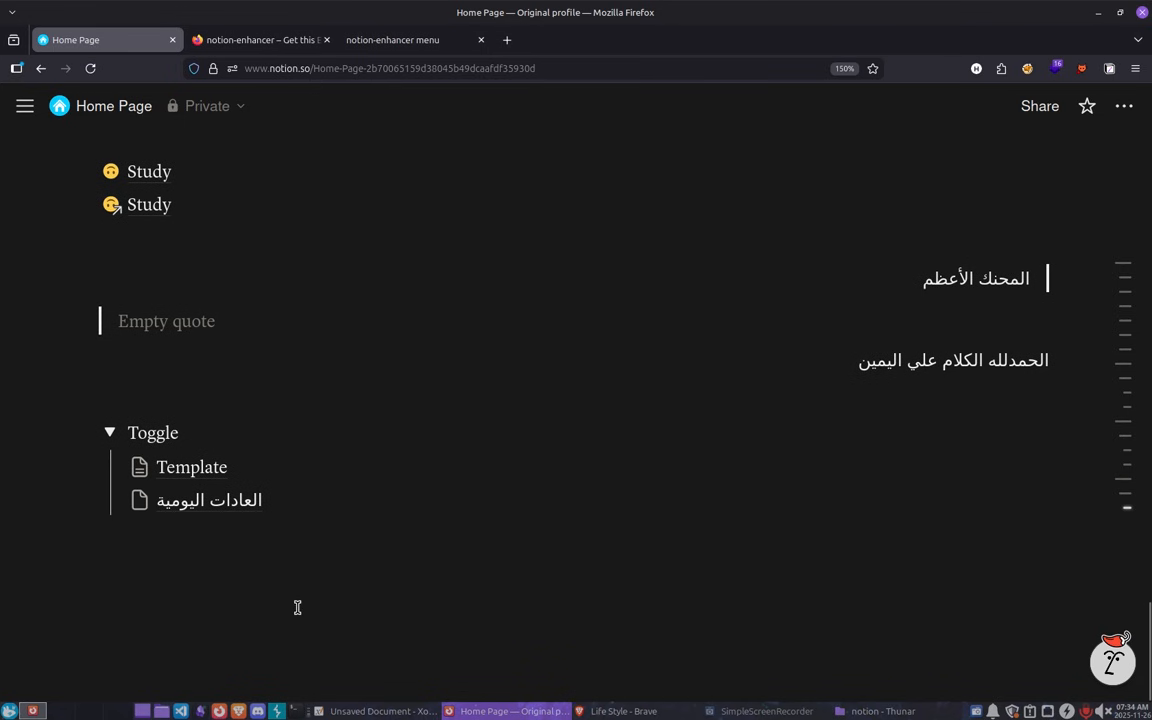
pyautogui.click(297, 607)
pyautogui.press('Return')
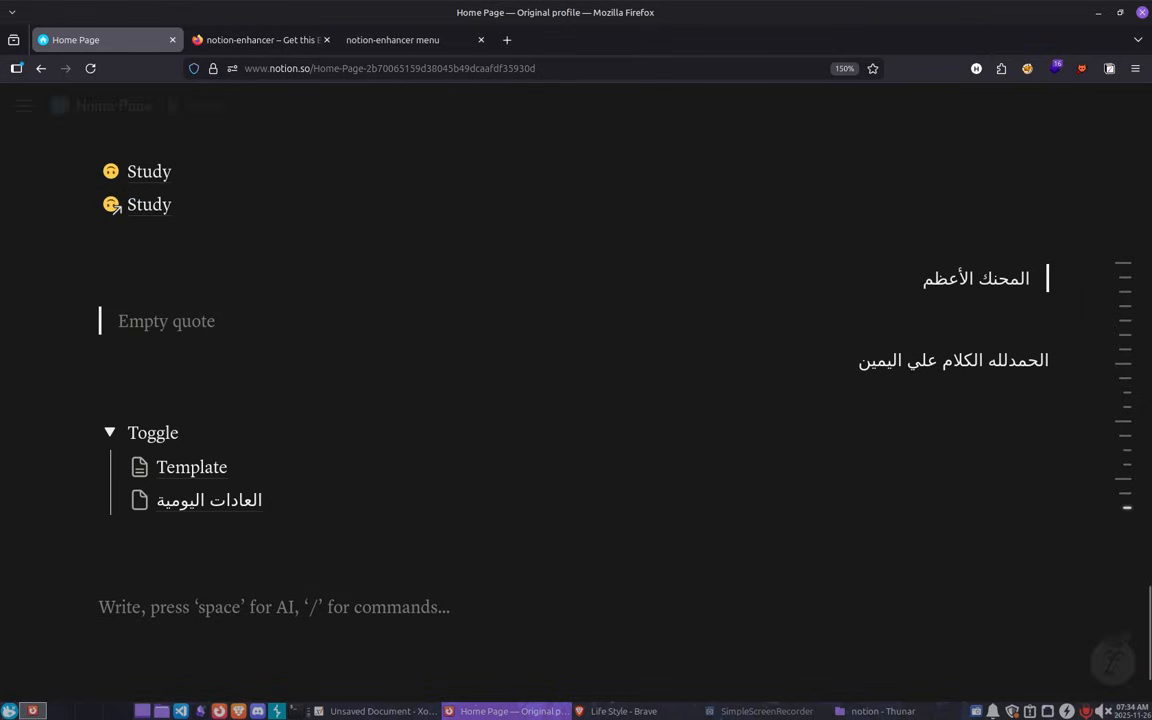
# Review the database block options and insert a full-page database on the new line.
pyautogui.write('/')
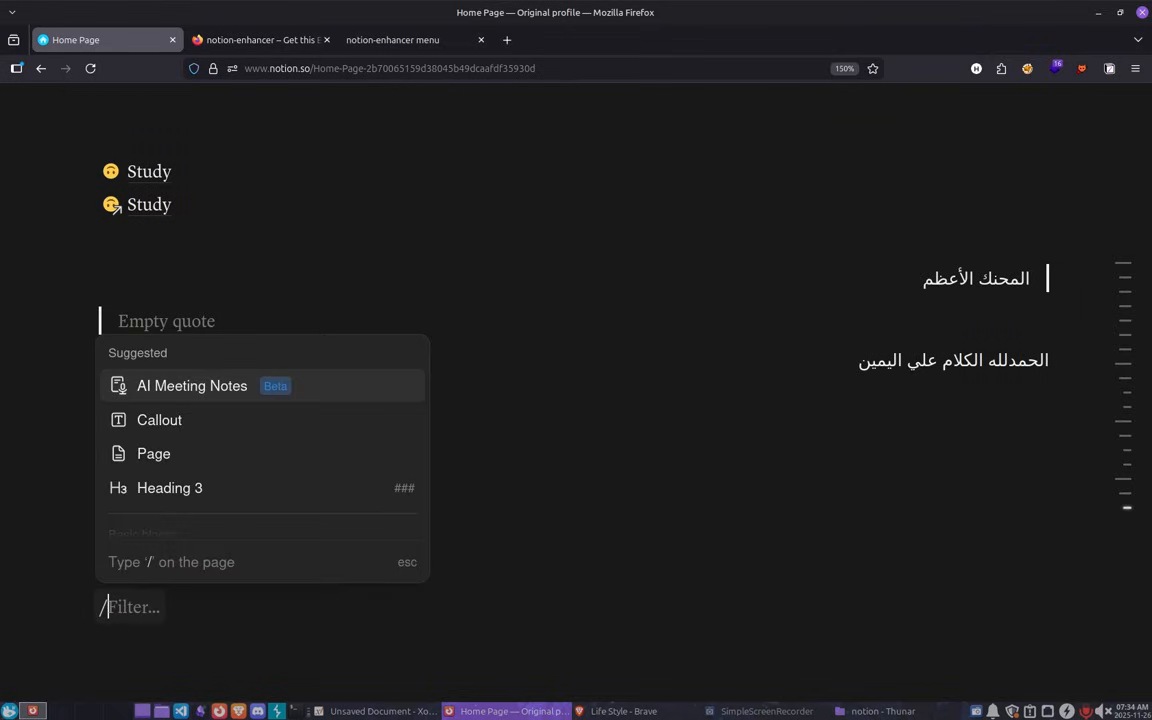
pyautogui.write('da')
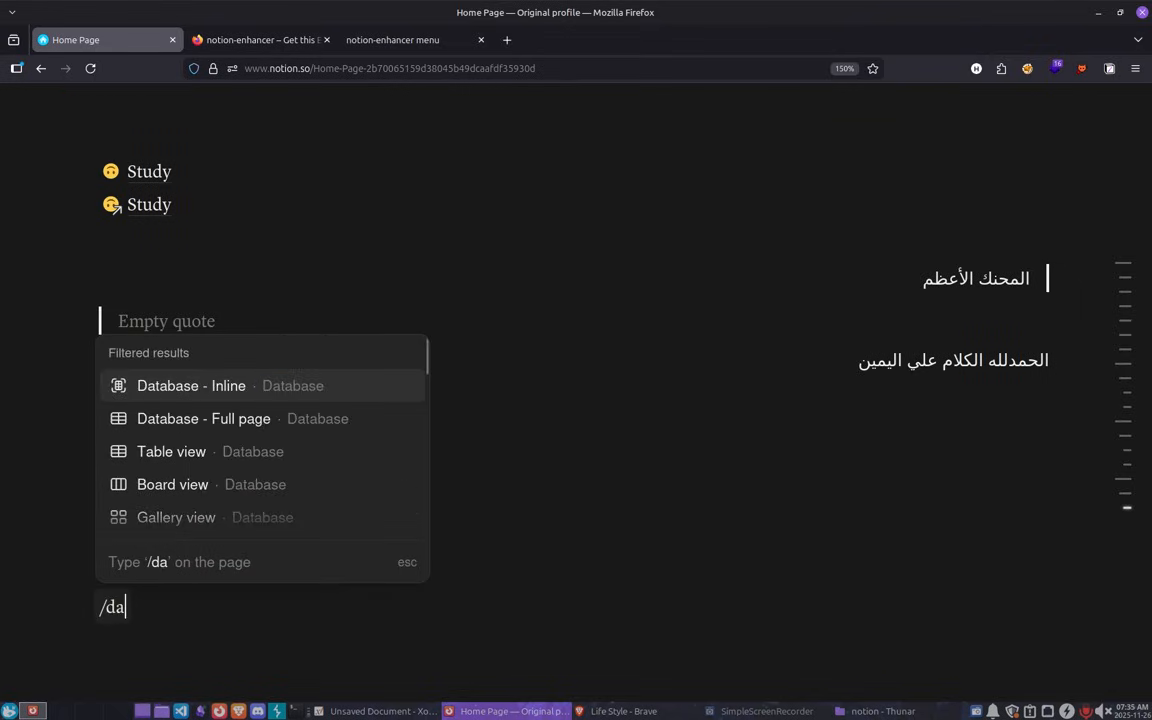
pyautogui.write('tabase')
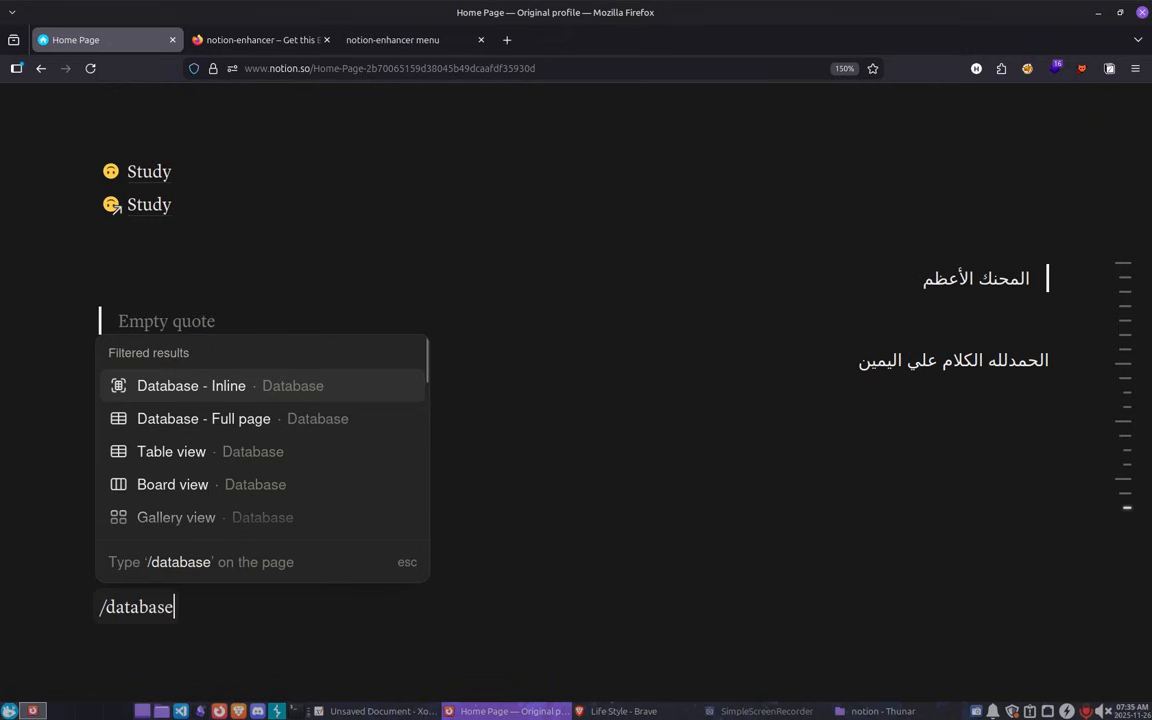
pyautogui.moveTo(248, 399)
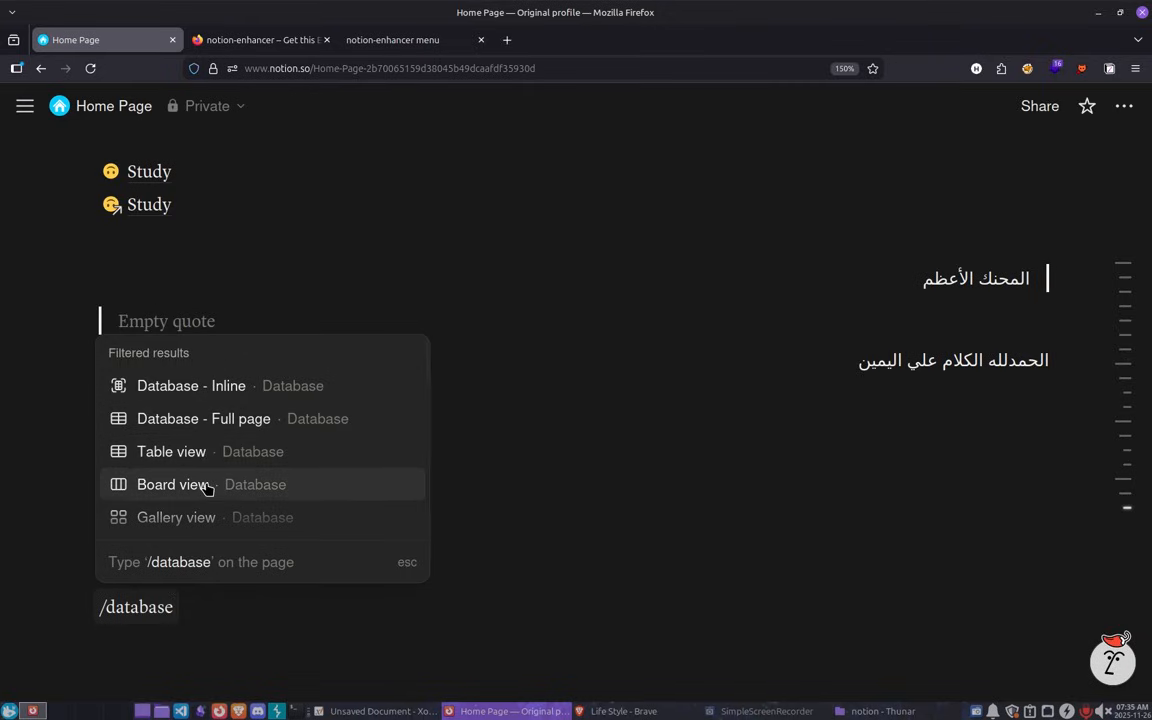
pyautogui.scroll(-3, 210, 488)
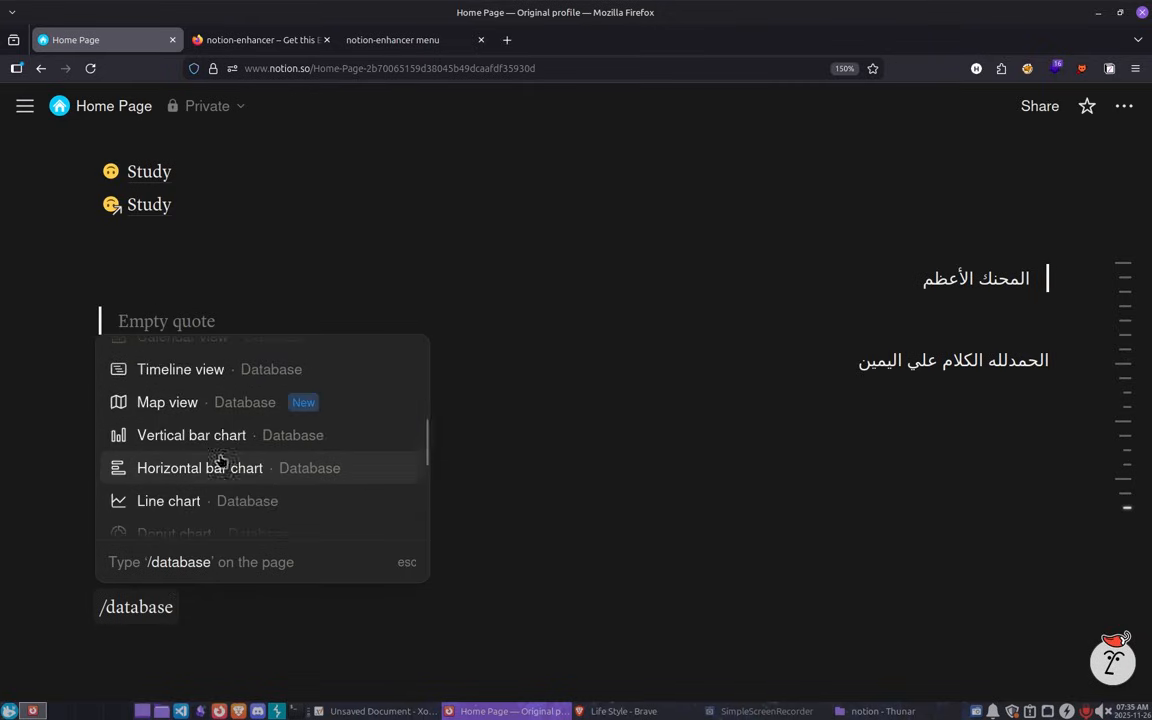
pyautogui.scroll(3, 211, 408)
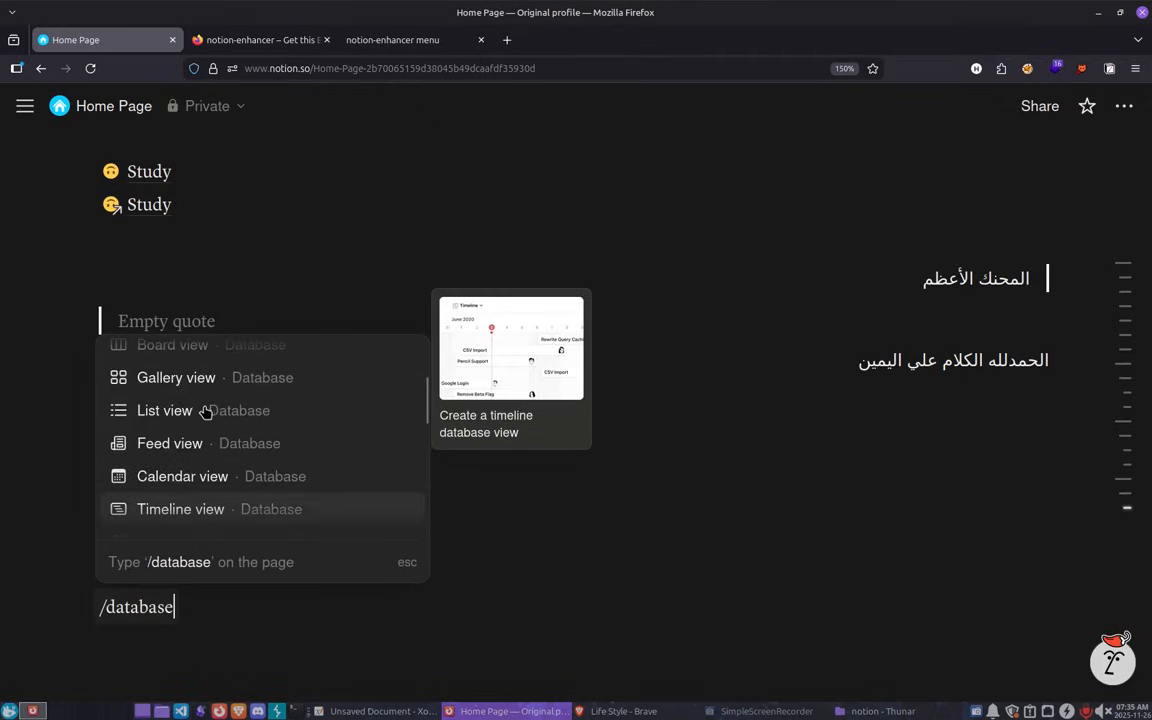
pyautogui.scroll(3, 205, 408)
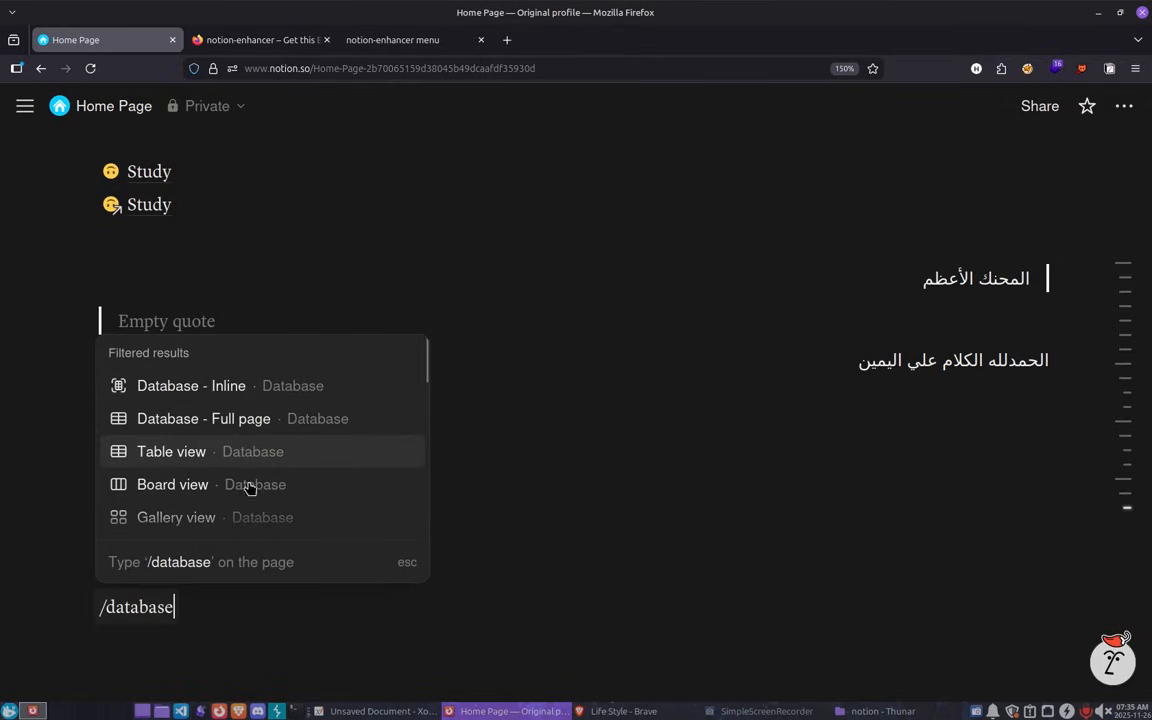
pyautogui.click(260, 425)
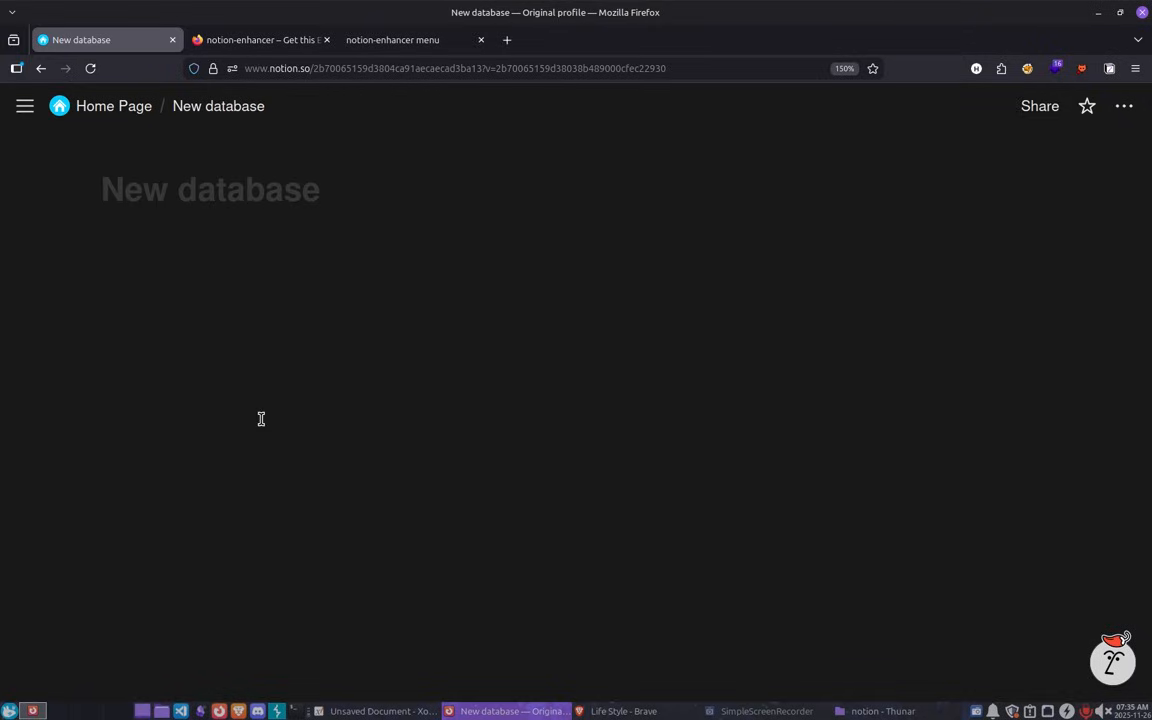
# Return to the Home Page and reopen the newly inserted database from there.
pyautogui.hotkey('alt', 'Left')
pyautogui.click(179, 504)
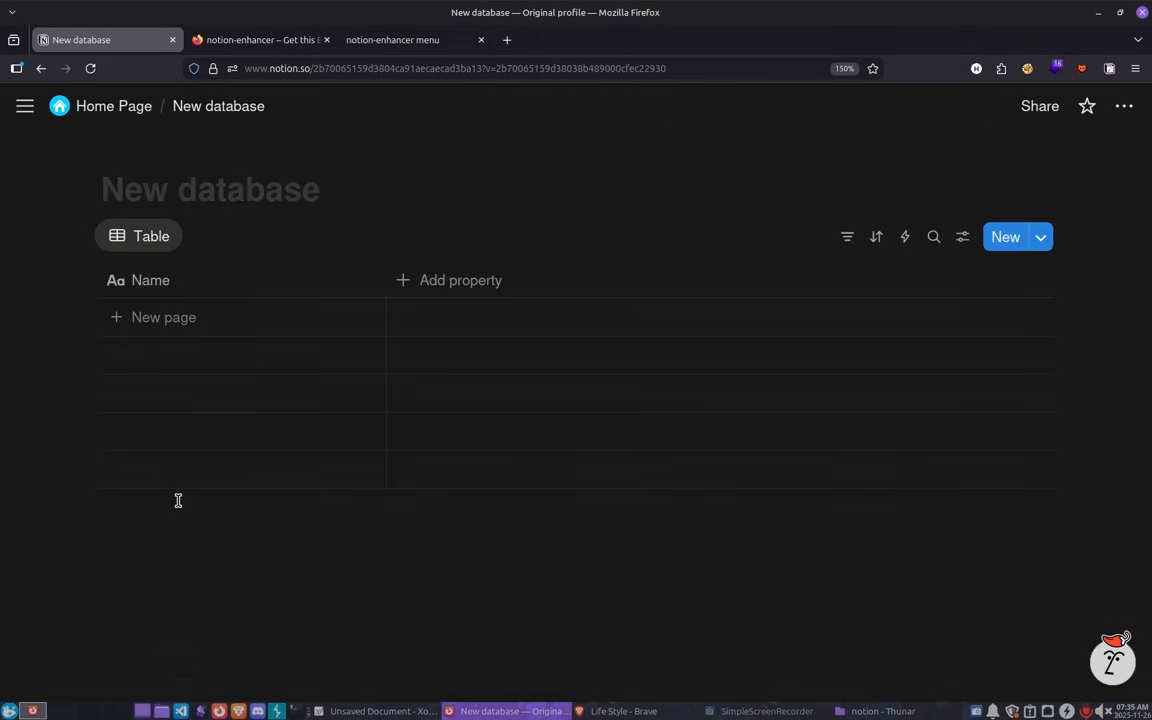
pyautogui.click(266, 184)
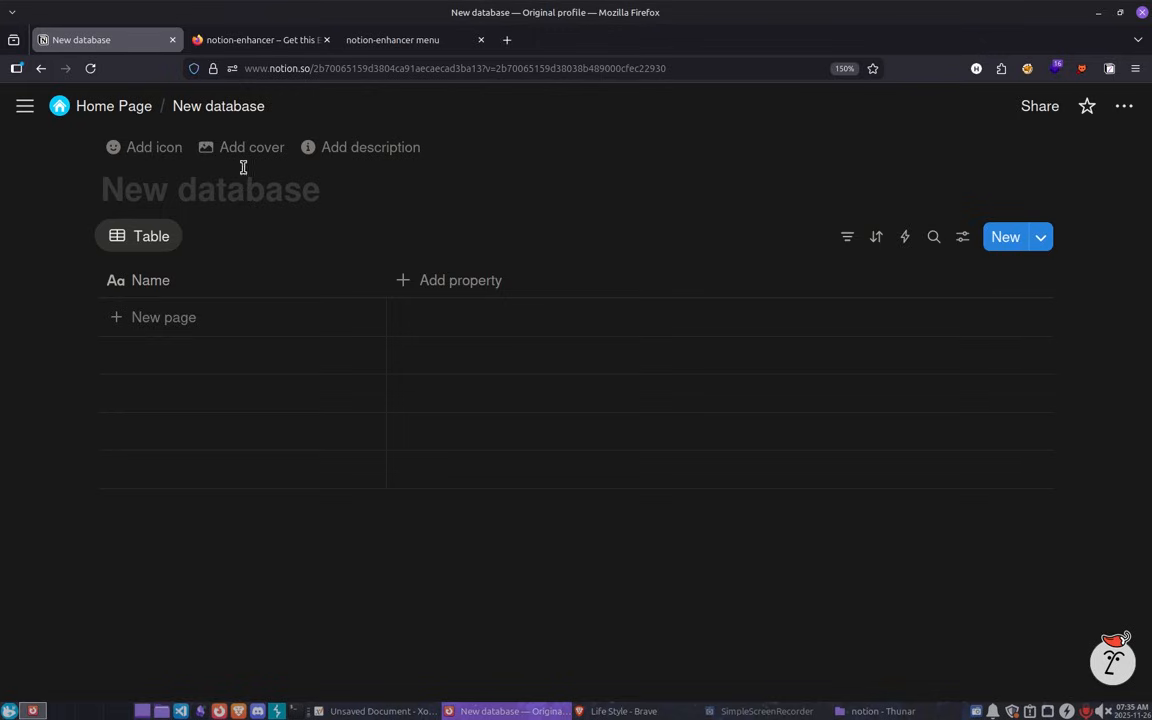
# Show the sidebar, expand the new database's entry to see its views and hide the sidebar again.
pyautogui.click(28, 110)
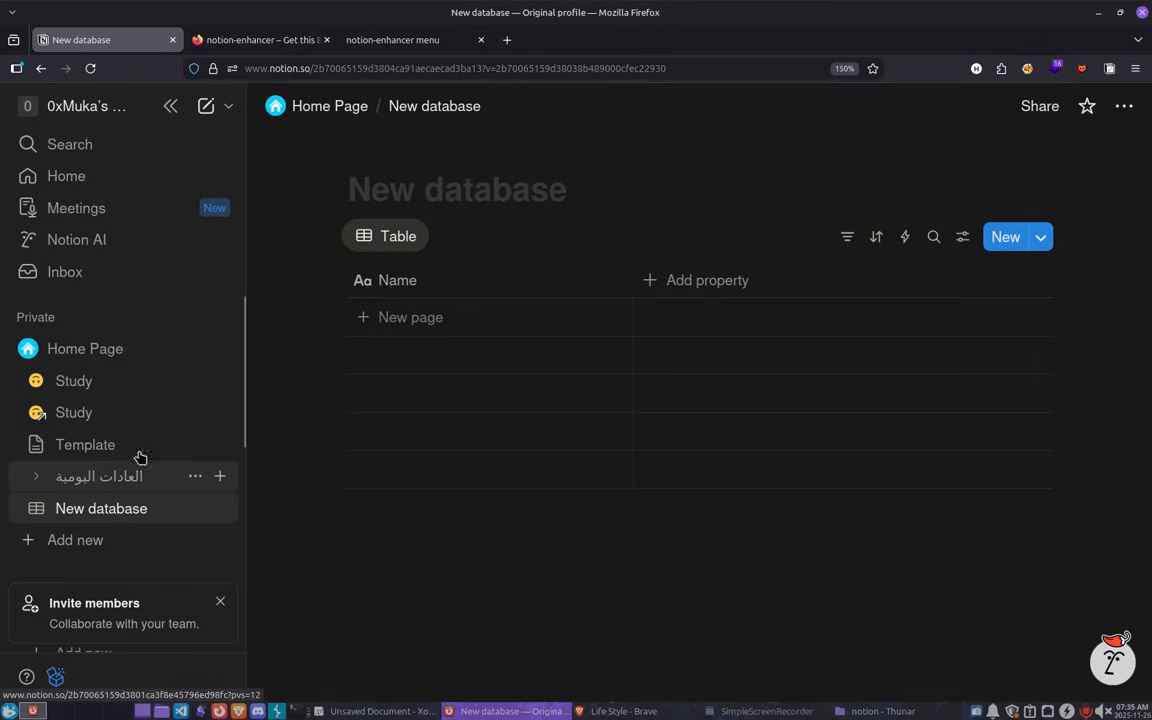
pyautogui.click(36, 508)
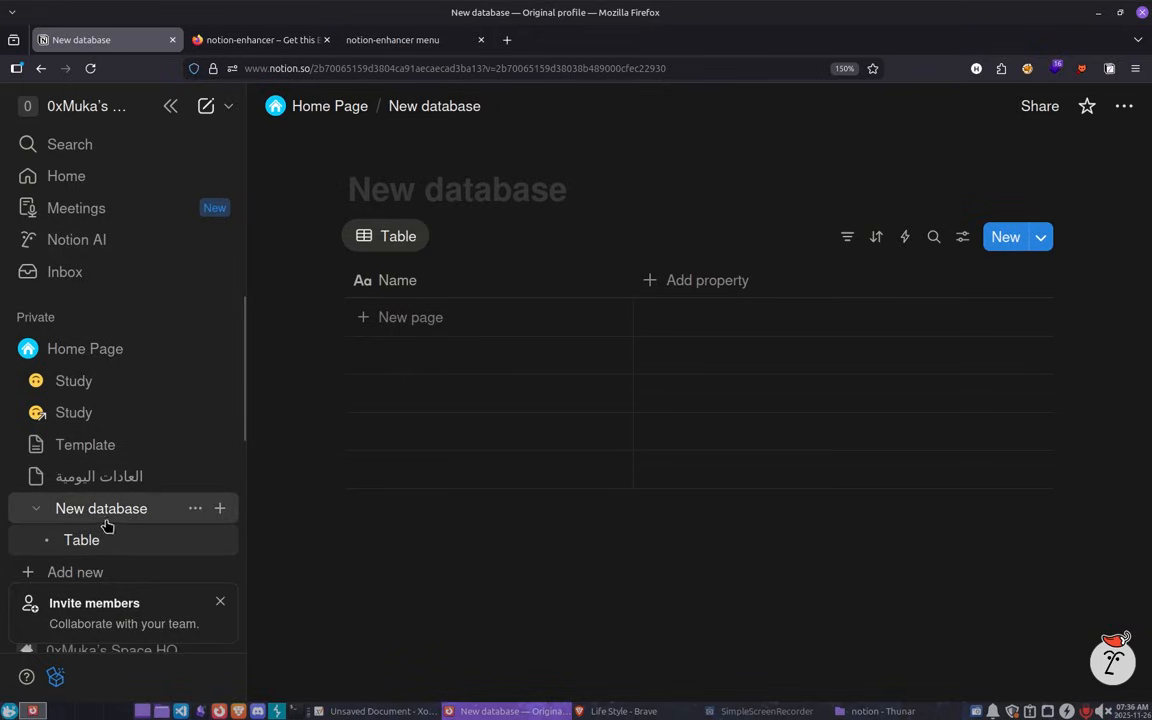
pyautogui.hotkey('ctrl', '\\')
# Title the new database "Yearly Goals".
pyautogui.click(264, 196)
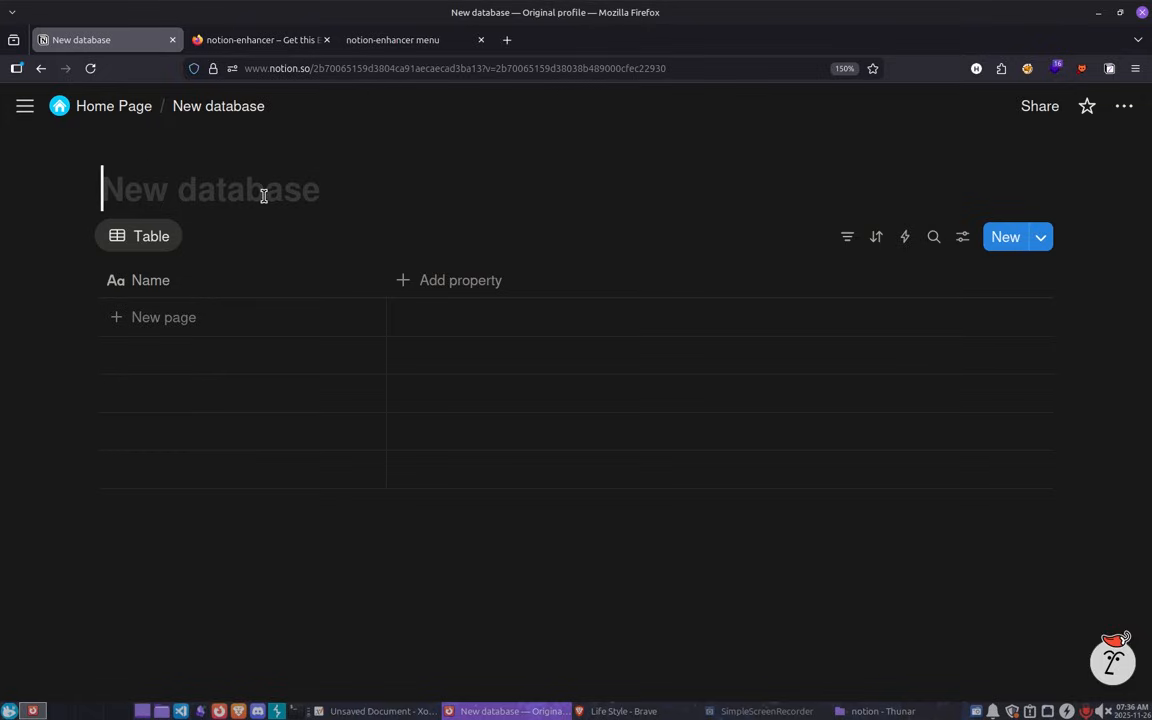
pyautogui.write('Yearky')
pyautogui.press('BackSpace')
pyautogui.press('BackSpace')
pyautogui.write('ly ')
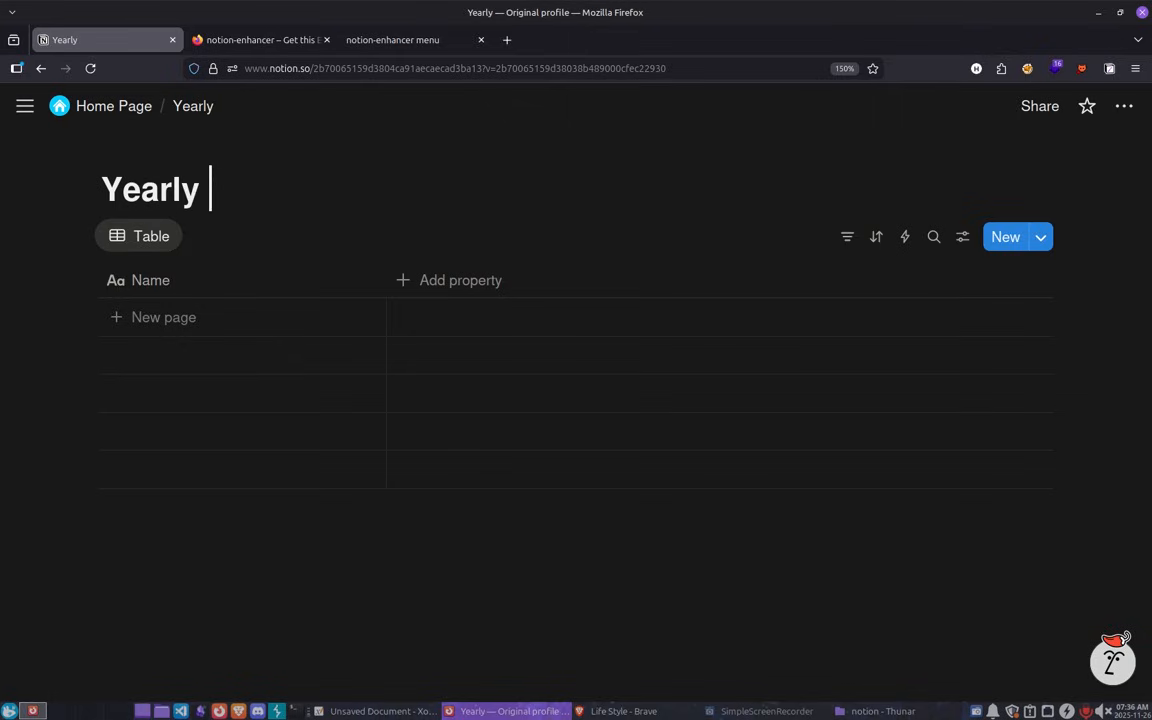
pyautogui.write('Go')
pyautogui.write('als')
pyautogui.press('BackSpace')
pyautogui.write('ls')
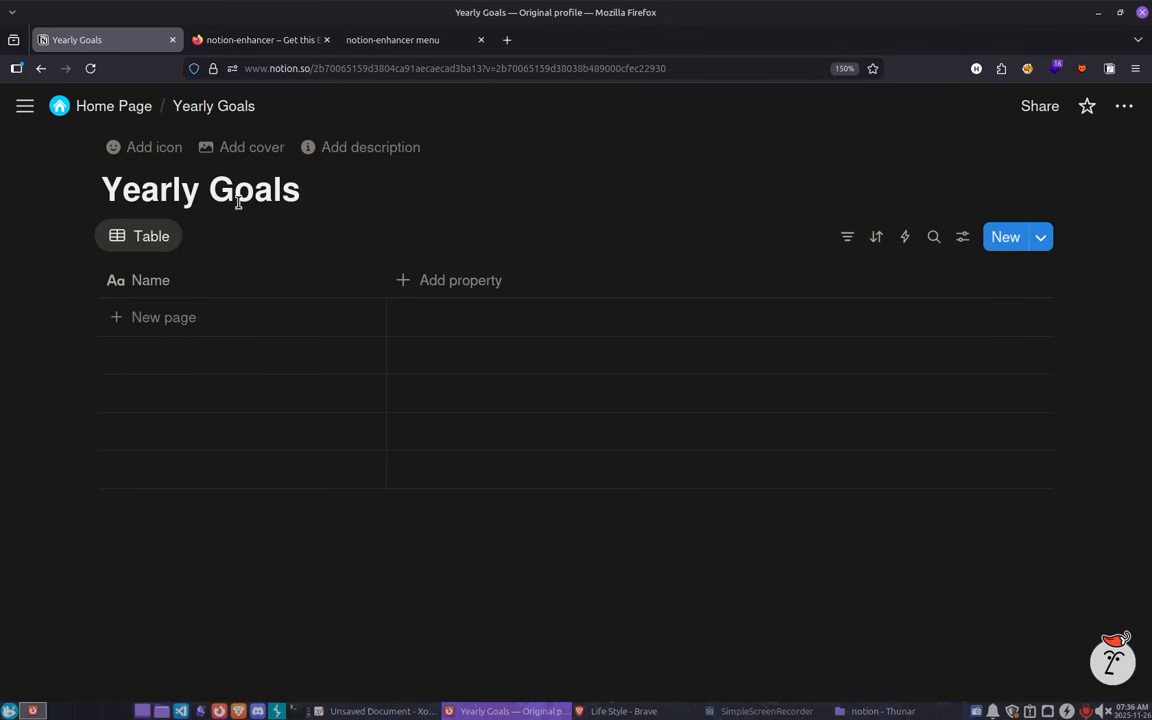
# Rename the Yearly Goals database to "Back-end".
pyautogui.moveTo(304, 195); pyautogui.dragTo(98, 188)
pyautogui.click(316, 190)
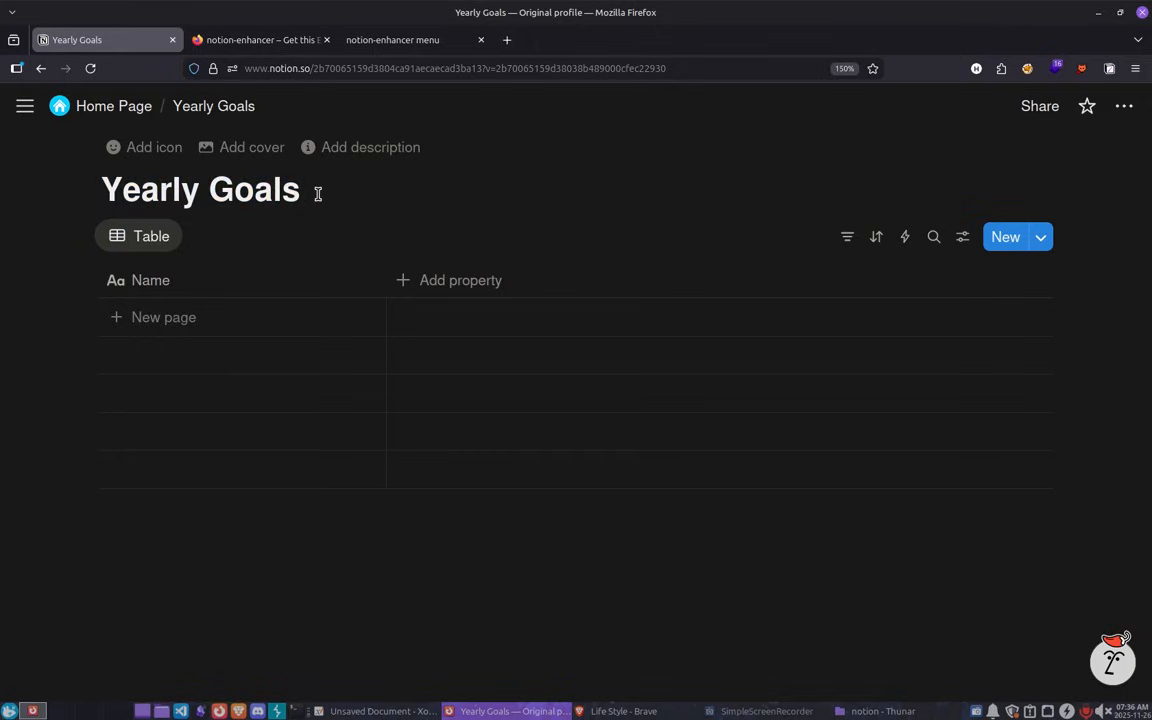
pyautogui.click(211, 321)
pyautogui.tripleClick(290, 190)
pyautogui.press('BackSpace')
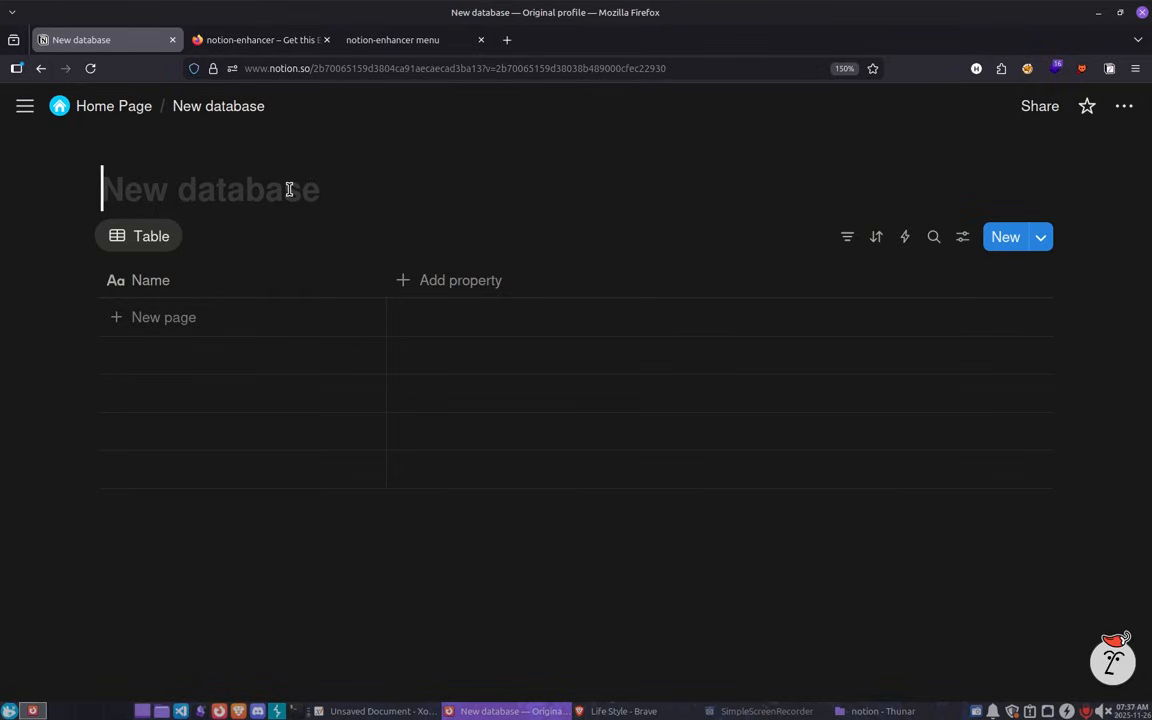
pyautogui.write('Back')
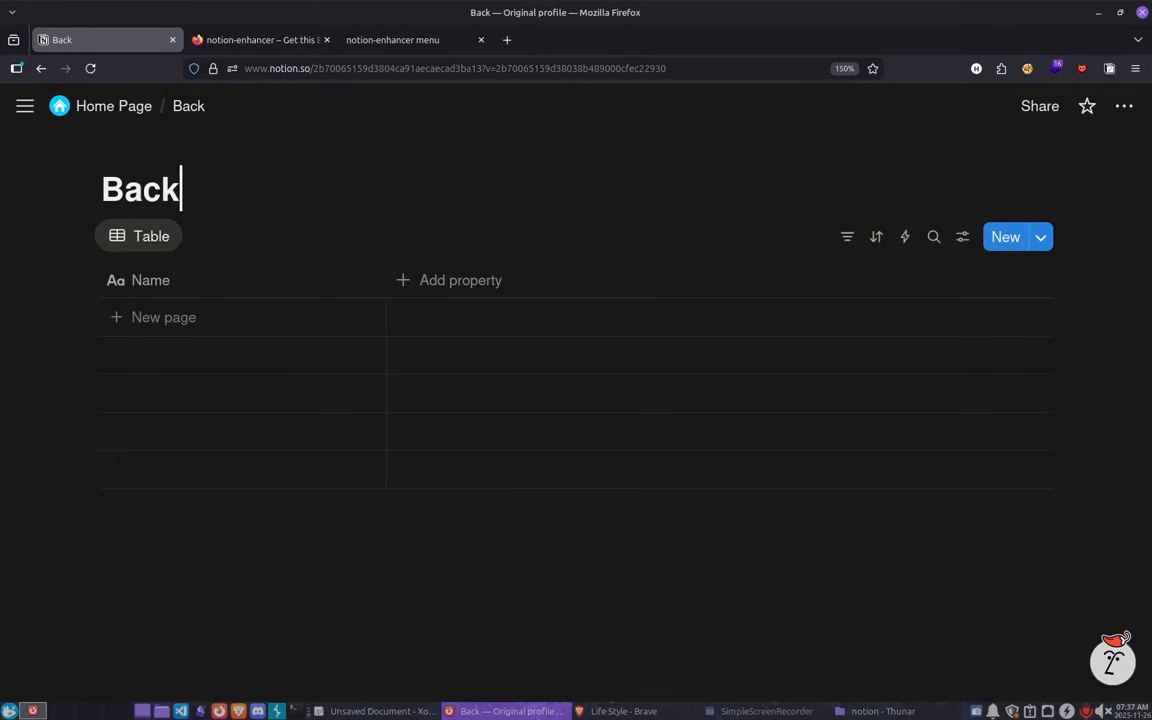
pyautogui.write('-edn')
pyautogui.press('BackSpace')
pyautogui.press('BackSpace')
pyautogui.write('nd')
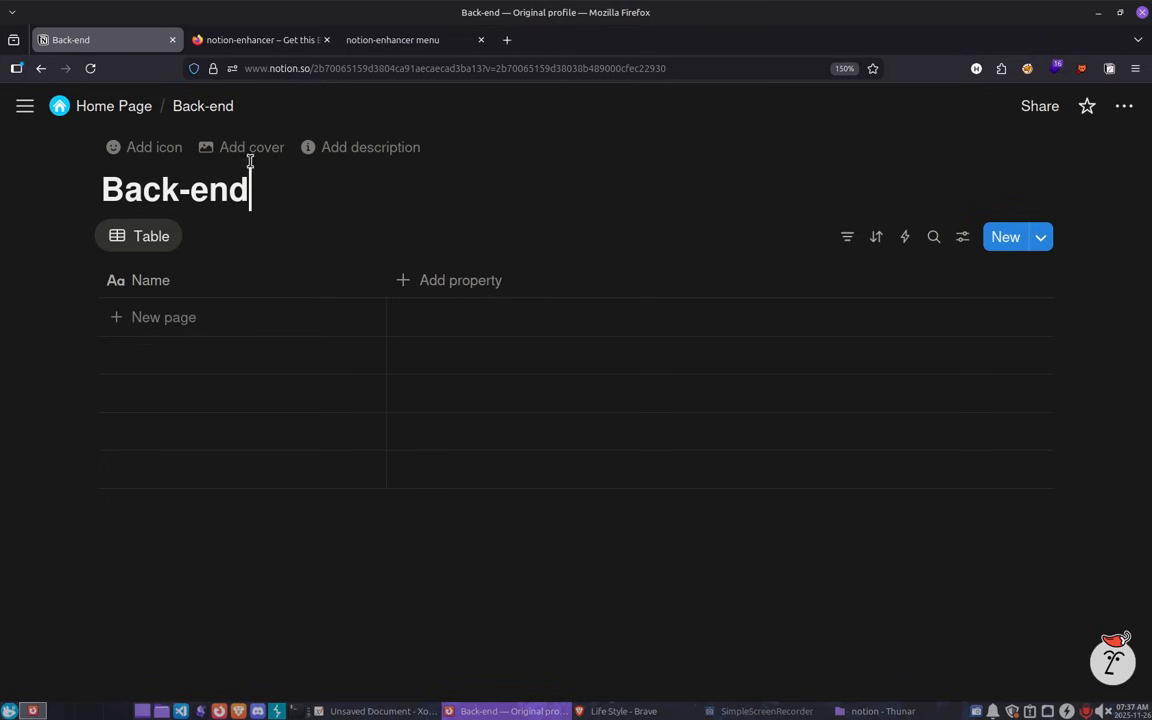
# Give the Back-end database the artist palette emoji, found by filtering for "col", as its icon and add a cover image.
pyautogui.click(168, 150)
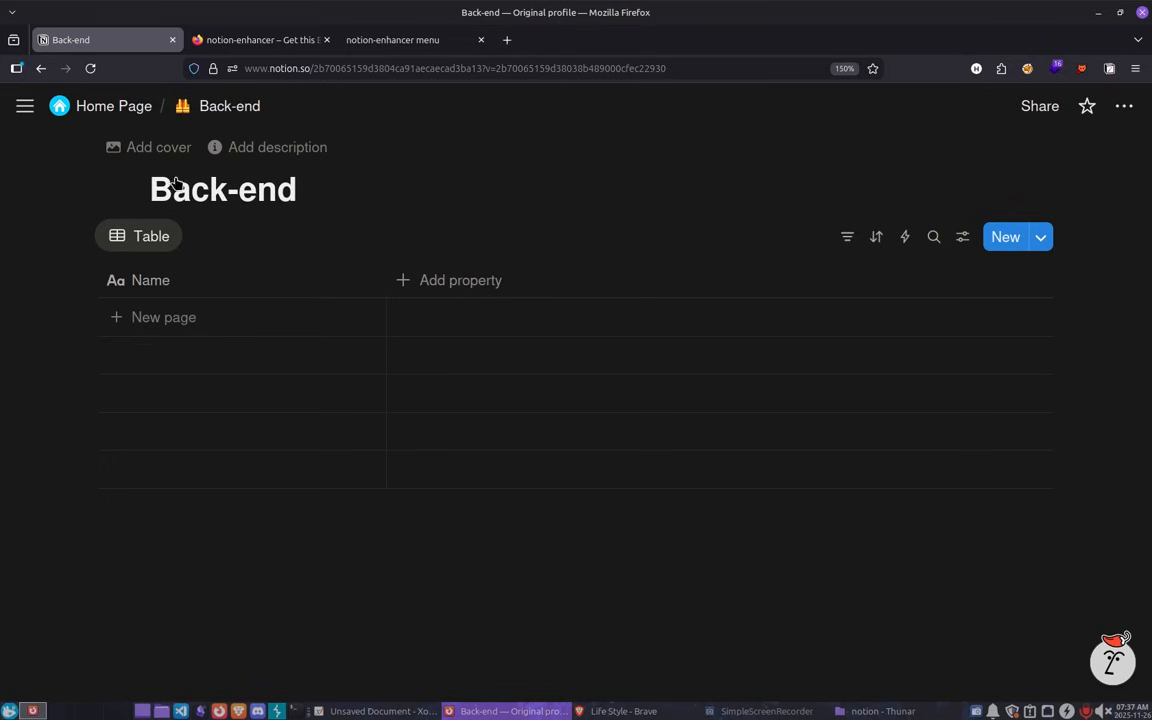
pyautogui.click(126, 148)
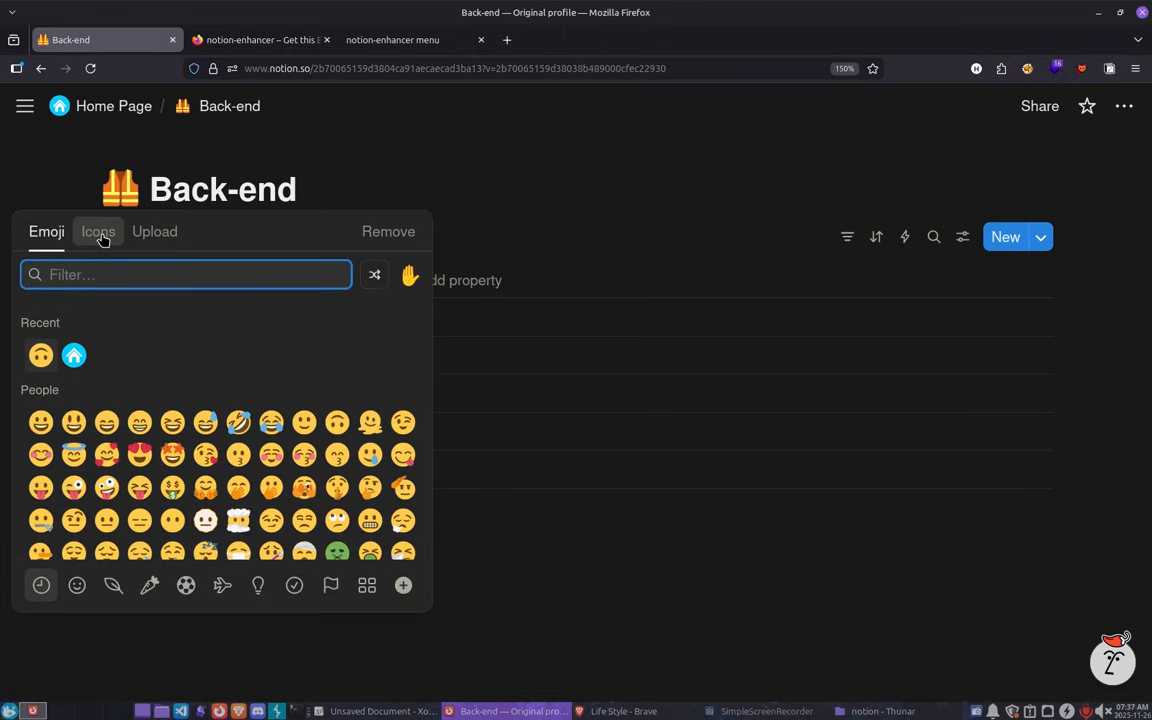
pyautogui.write('l')
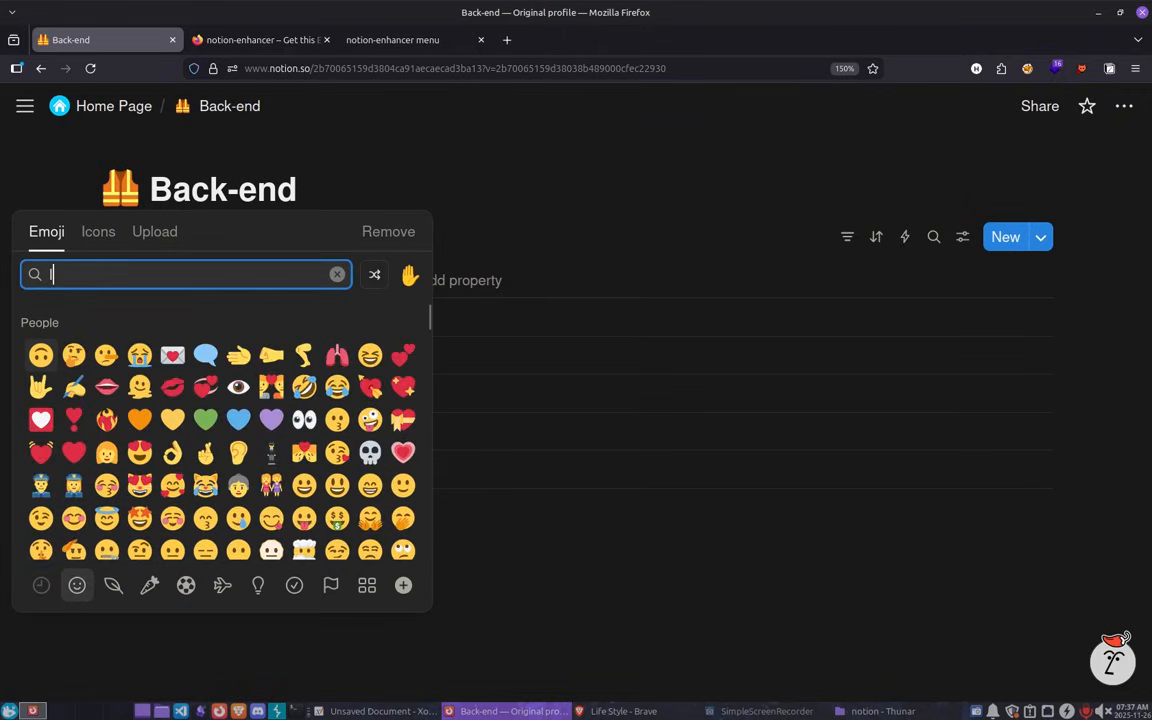
pyautogui.press('BackSpace')
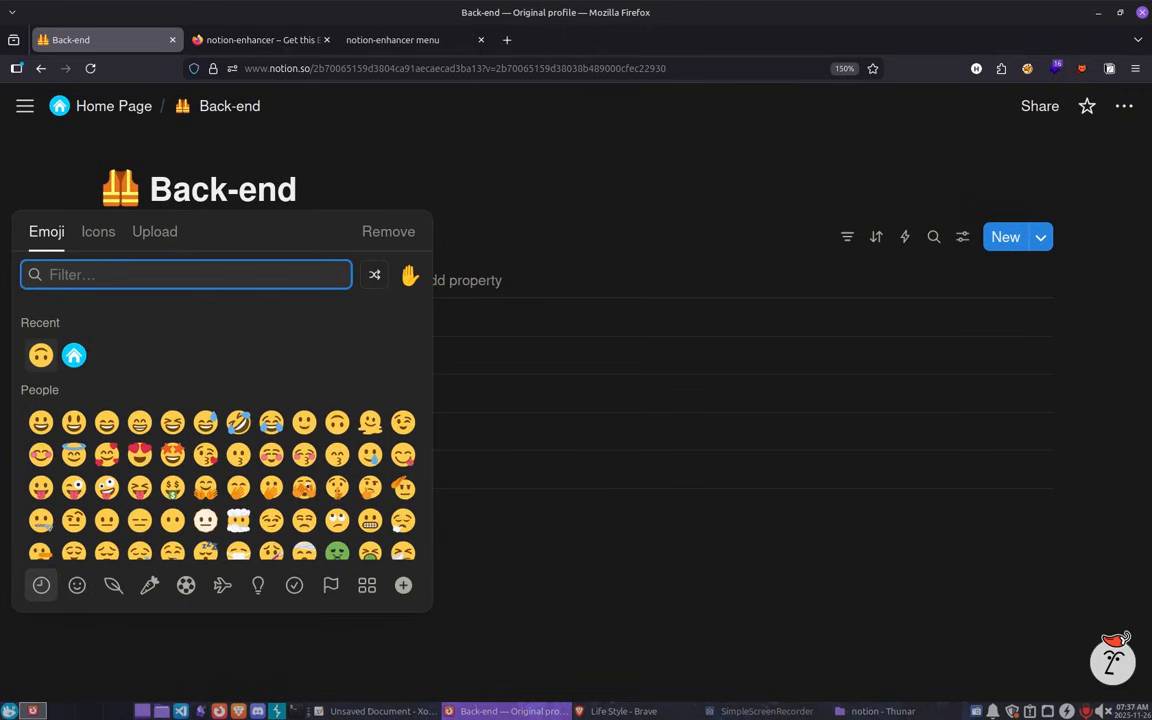
pyautogui.write('col')
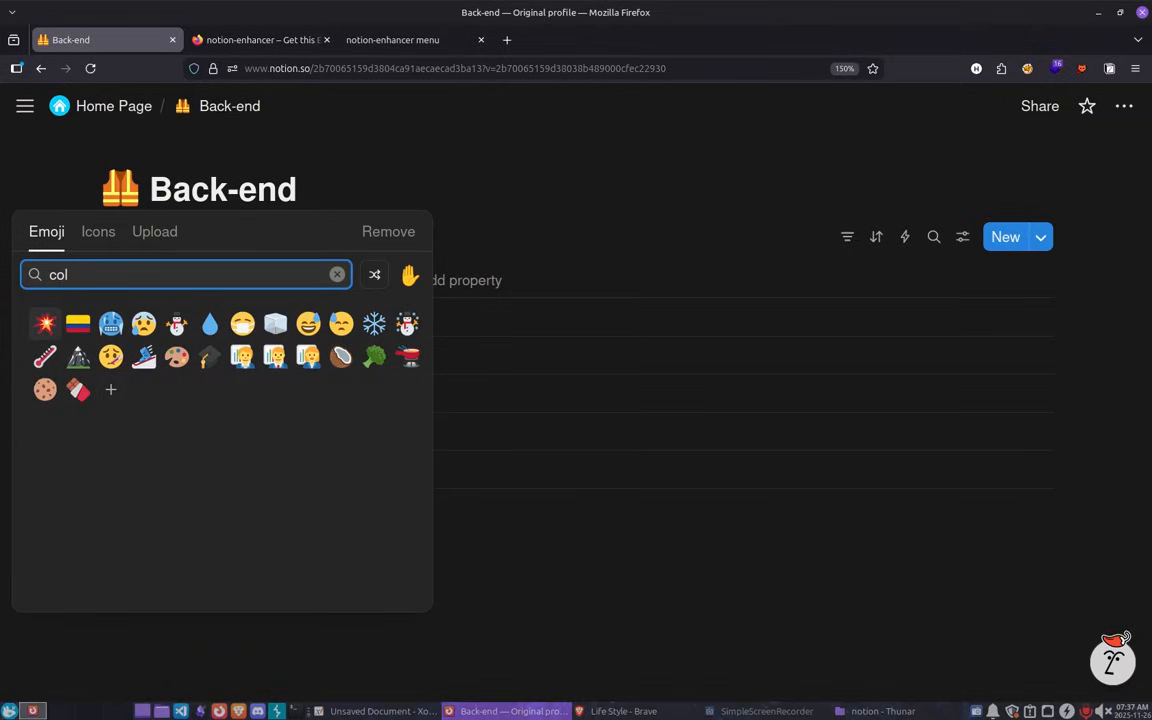
pyautogui.click(176, 359)
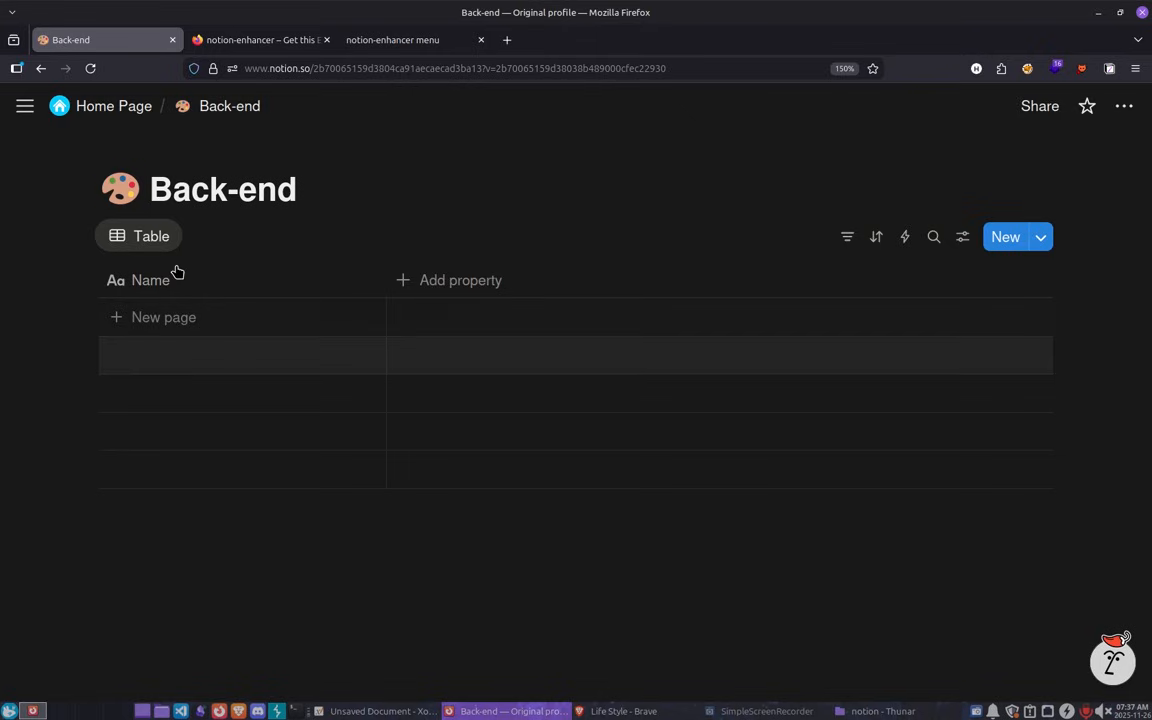
pyautogui.click(177, 160)
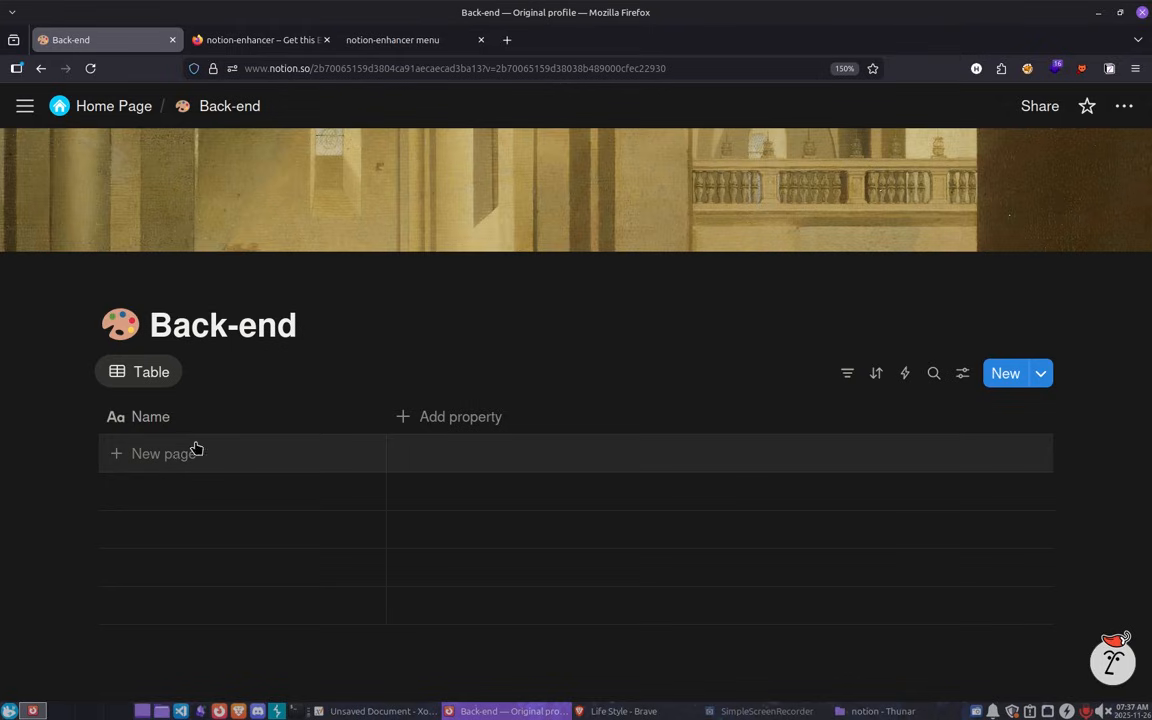
pyautogui.click(196, 448)
pyautogui.hotkey('ctrl', 'z')
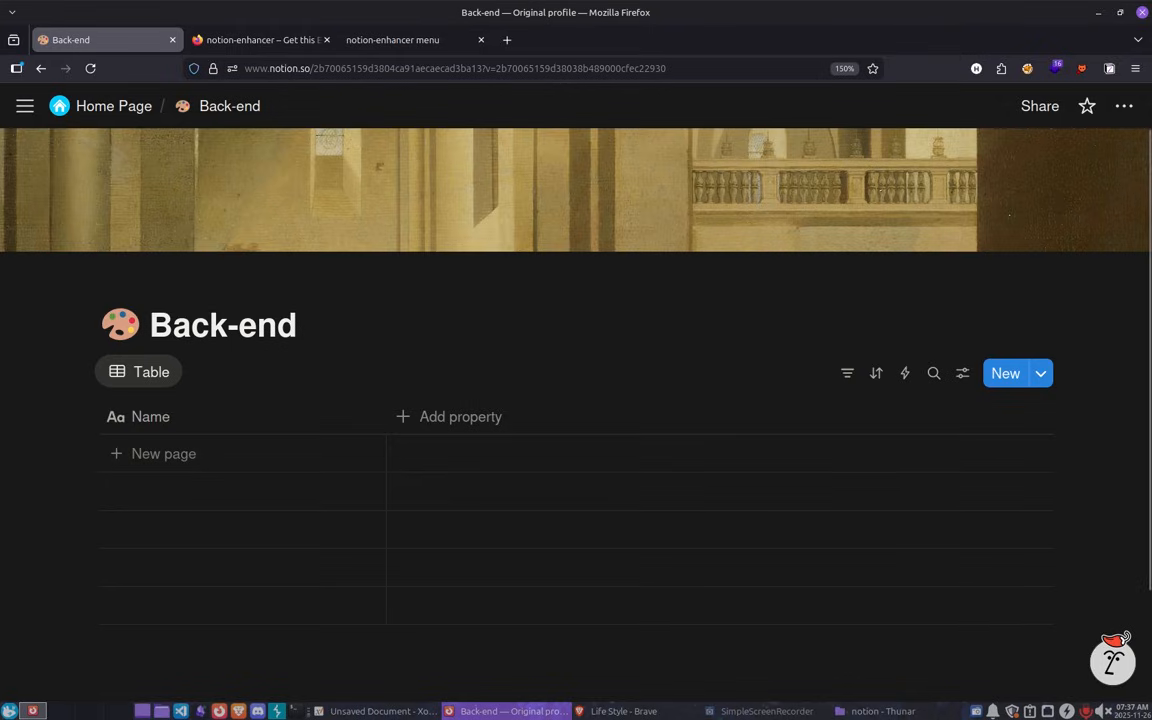
pyautogui.click(204, 457)
pyautogui.click(203, 486)
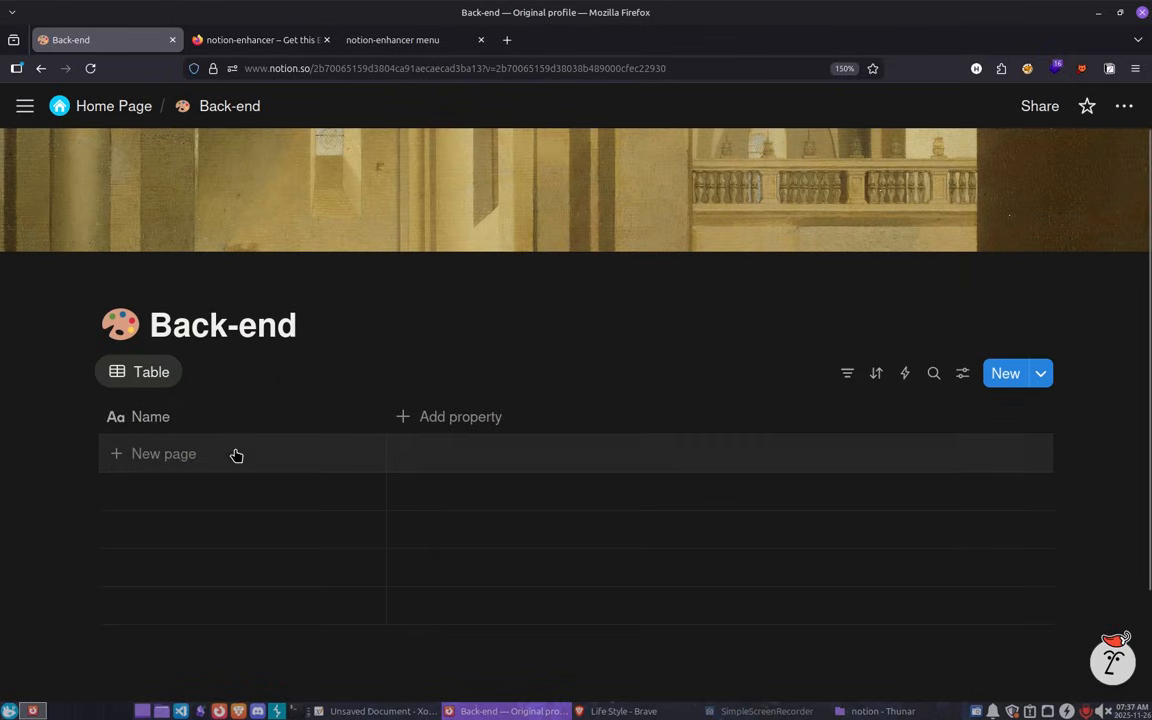
# Add a new page named "JavaScript" to the Back-end table.
pyautogui.click(235, 452)
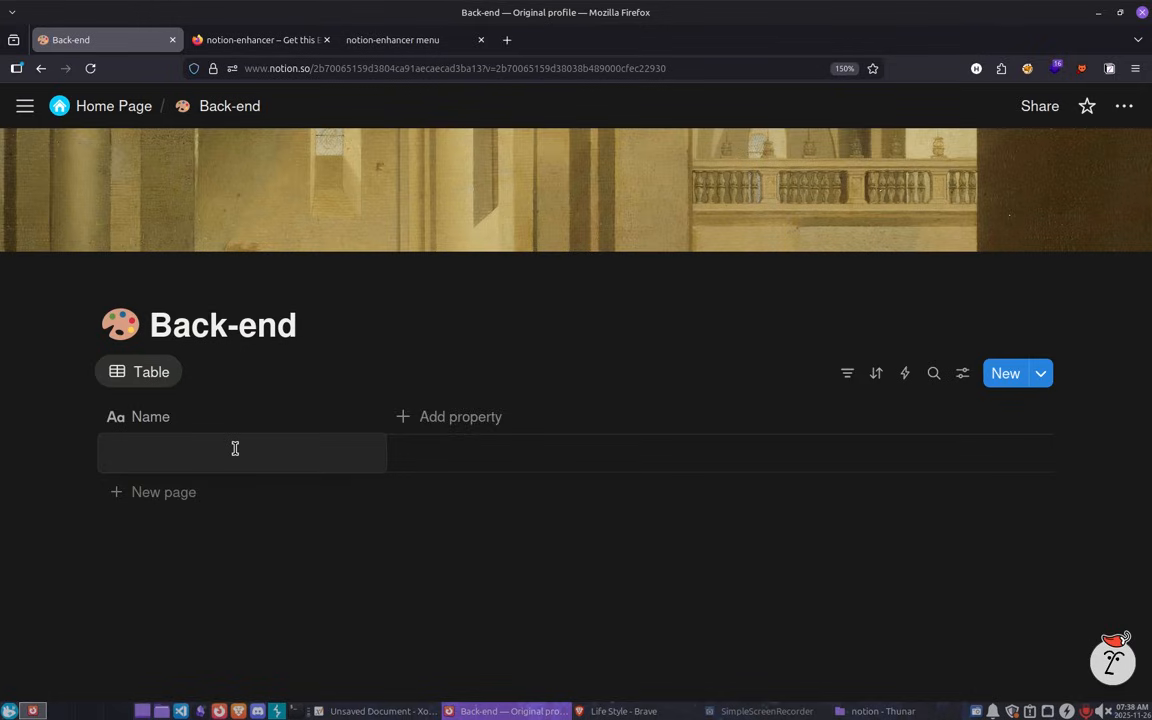
pyautogui.write('JavaScript')
pyautogui.press('Return')
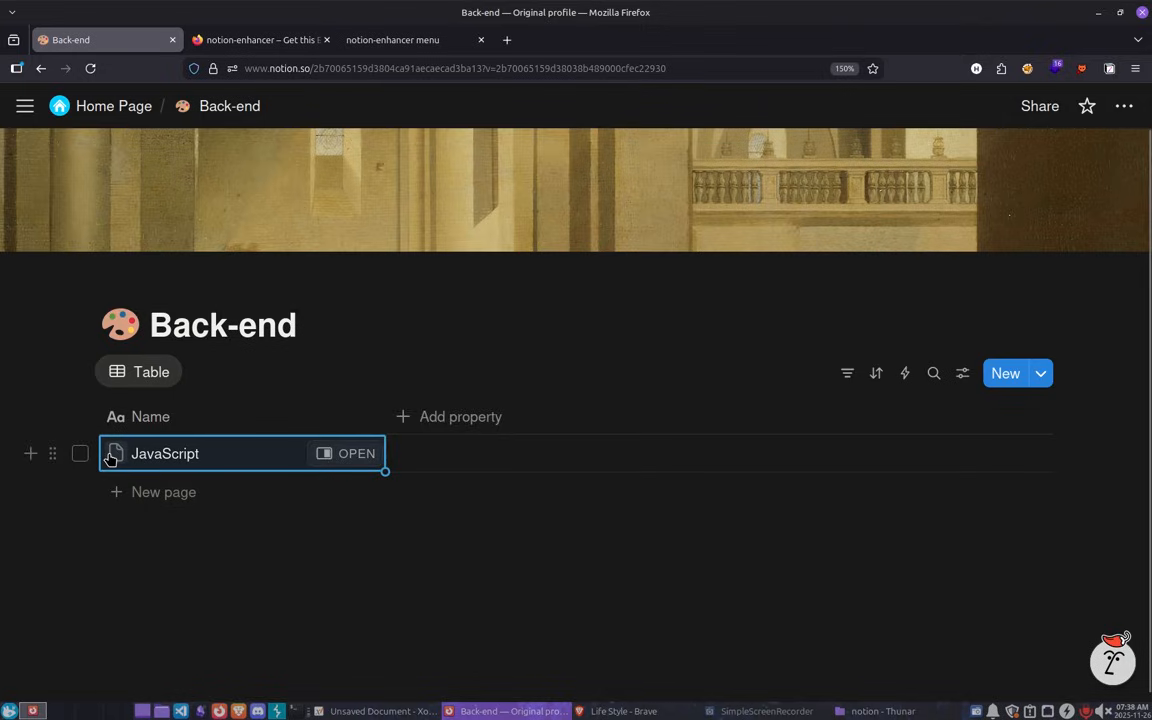
# Open the JavaScript entry's page, add an icon to it and look for "js" among the emoji before switching to the icon set.
pyautogui.click(357, 455)
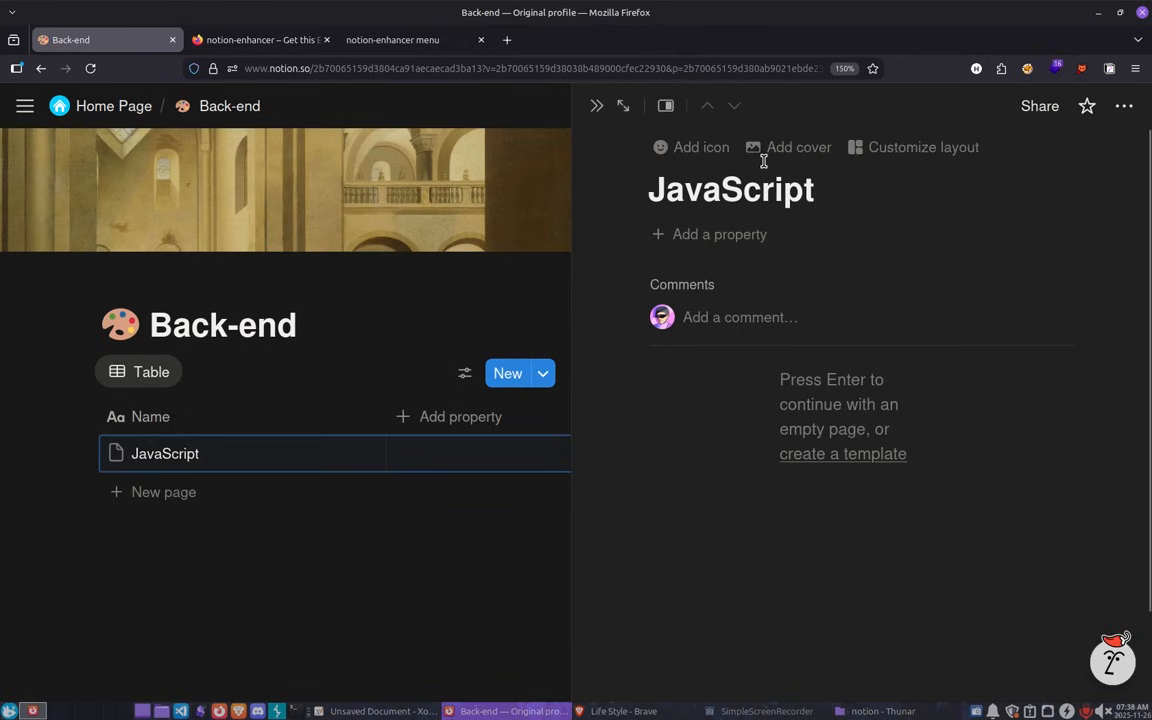
pyautogui.click(680, 156)
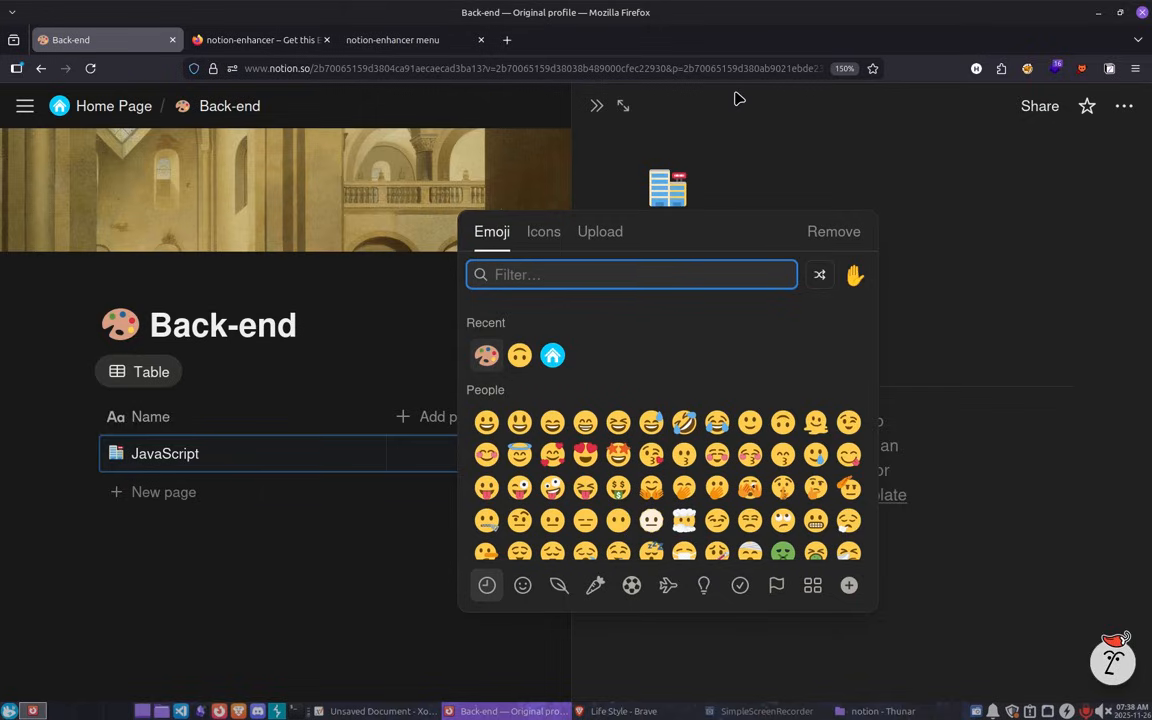
pyautogui.write('js')
pyautogui.press('BackSpace')
pyautogui.press('BackSpace')
pyautogui.click(544, 231)
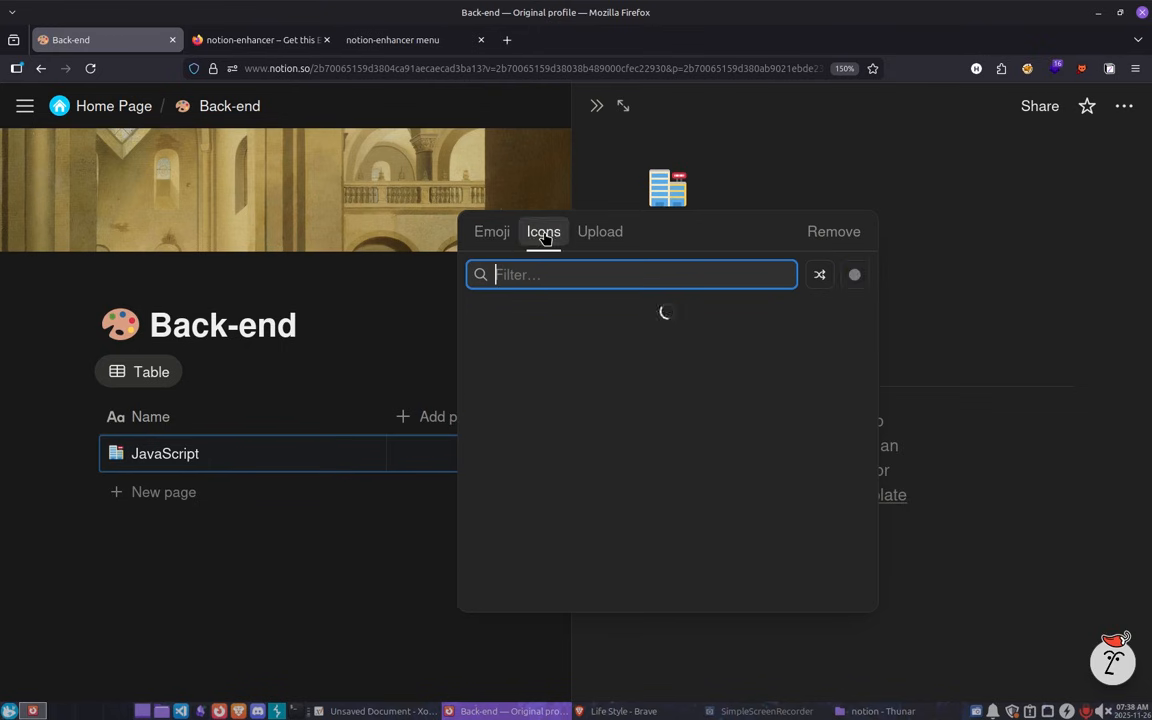
# Close the notion-enhancer menu page and search the web for "javascript icon".
pyautogui.click(392, 40)
pyautogui.hotkey('ctrl', 'w')
pyautogui.hotkey('ctrl', 'l')
pyautogui.write('java')
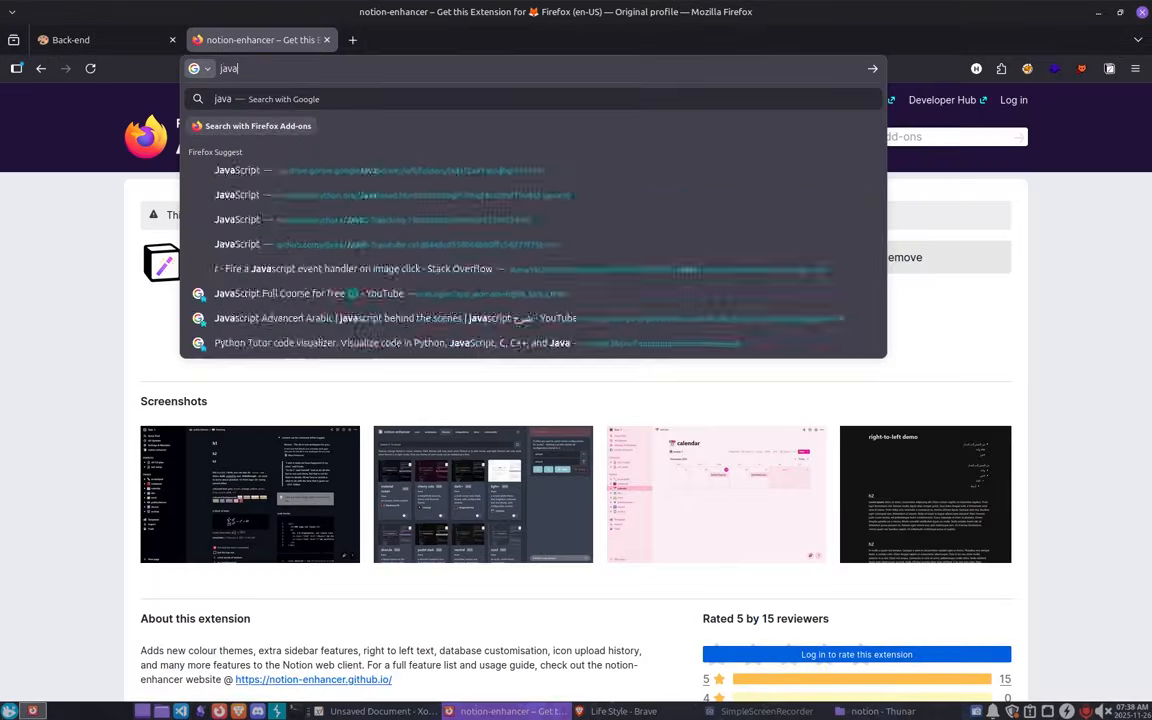
pyautogui.write('script icon')
pyautogui.press('Return')
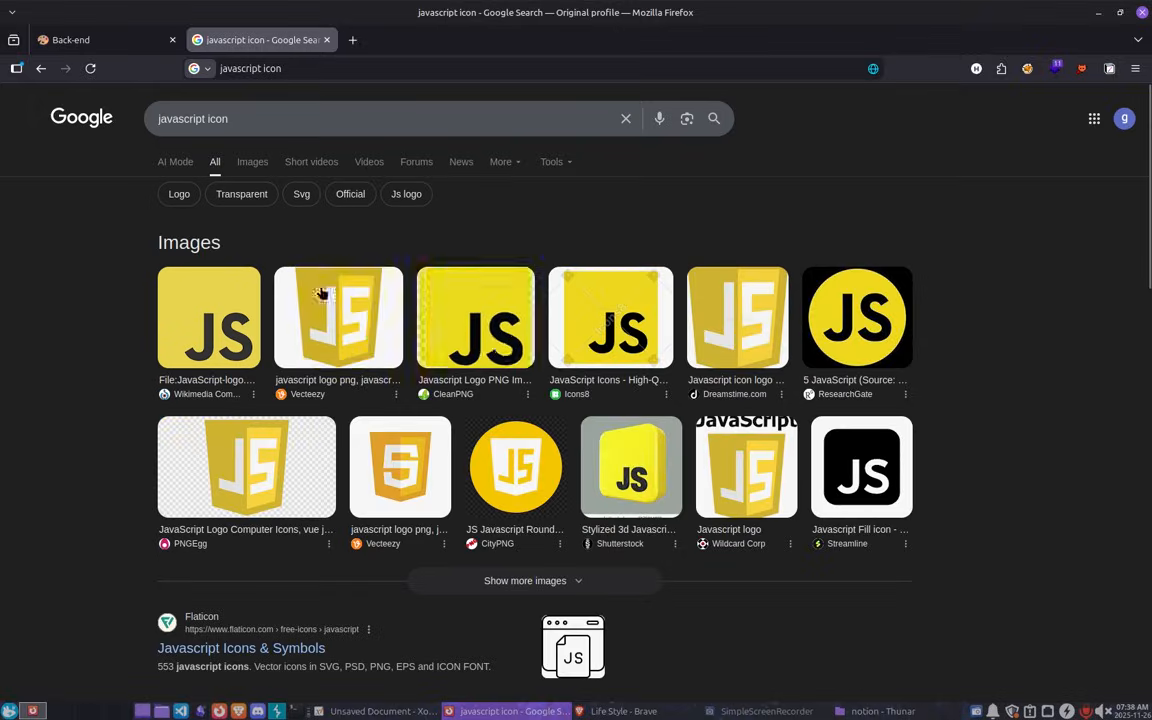
# Copy the yellow JS shield logo from the image results and upload it as the JavaScript page's icon.
pyautogui.rightClick(310, 320)
pyautogui.click(324, 376)
pyautogui.click(150, 42)
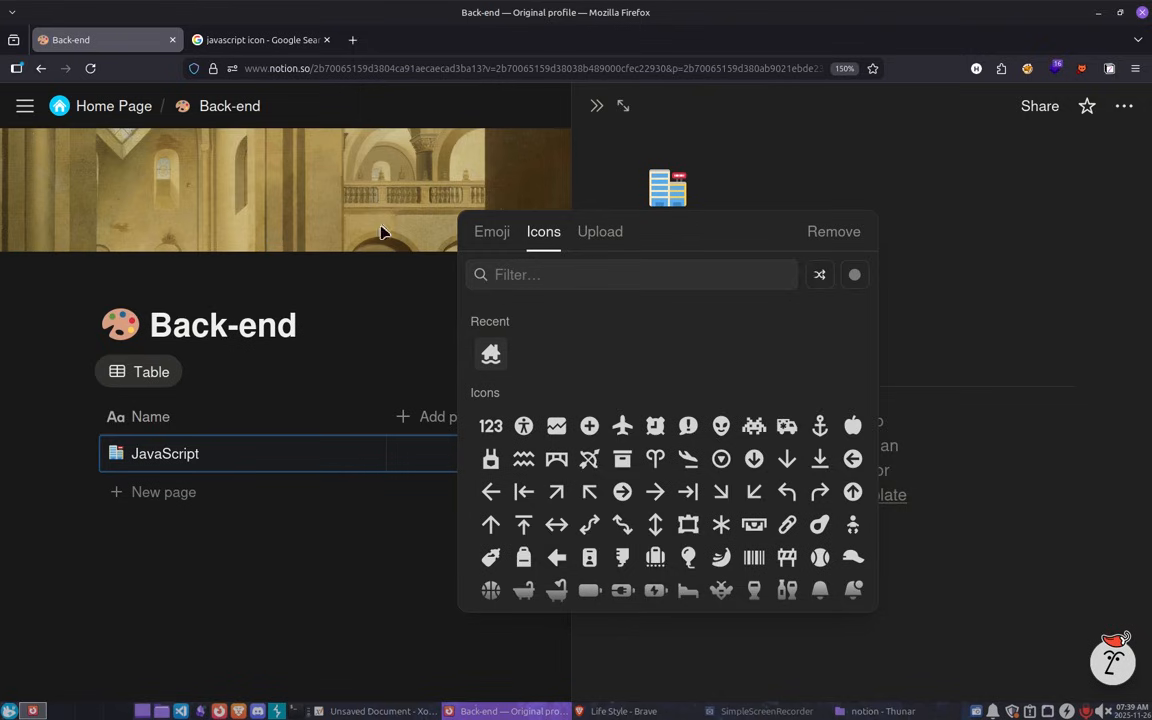
pyautogui.click(593, 245)
pyautogui.hotkey('ctrl', 'v')
pyautogui.click(836, 478)
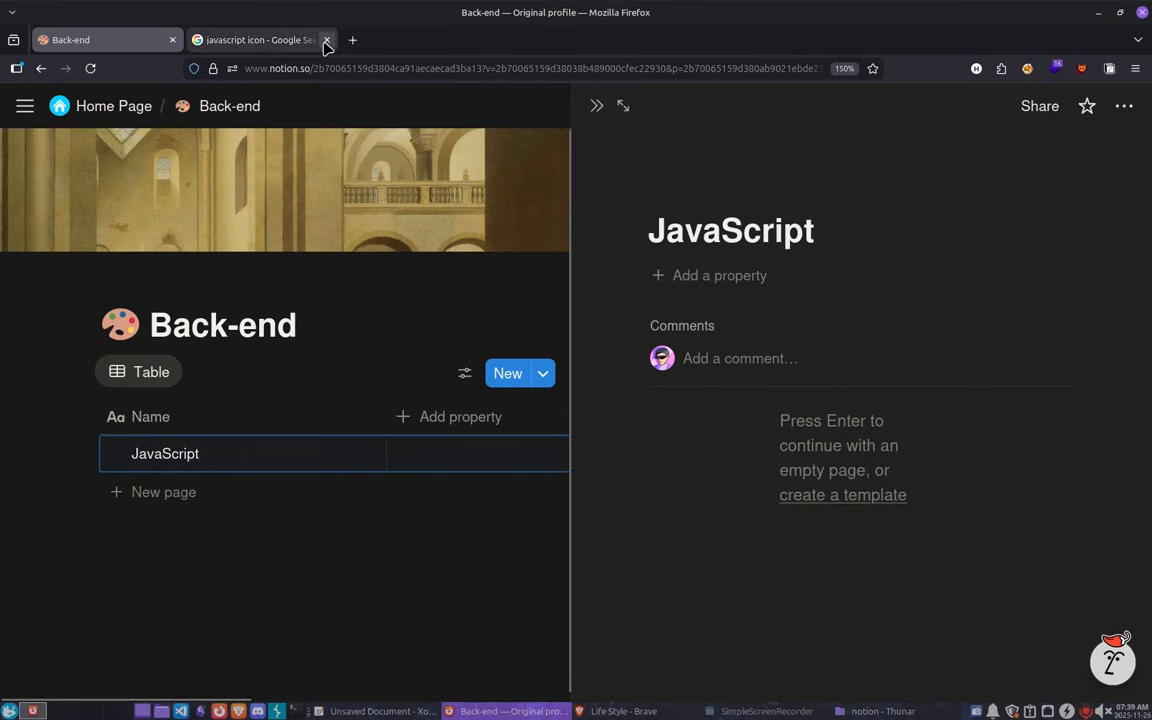
pyautogui.click(752, 275)
pyautogui.click(744, 174)
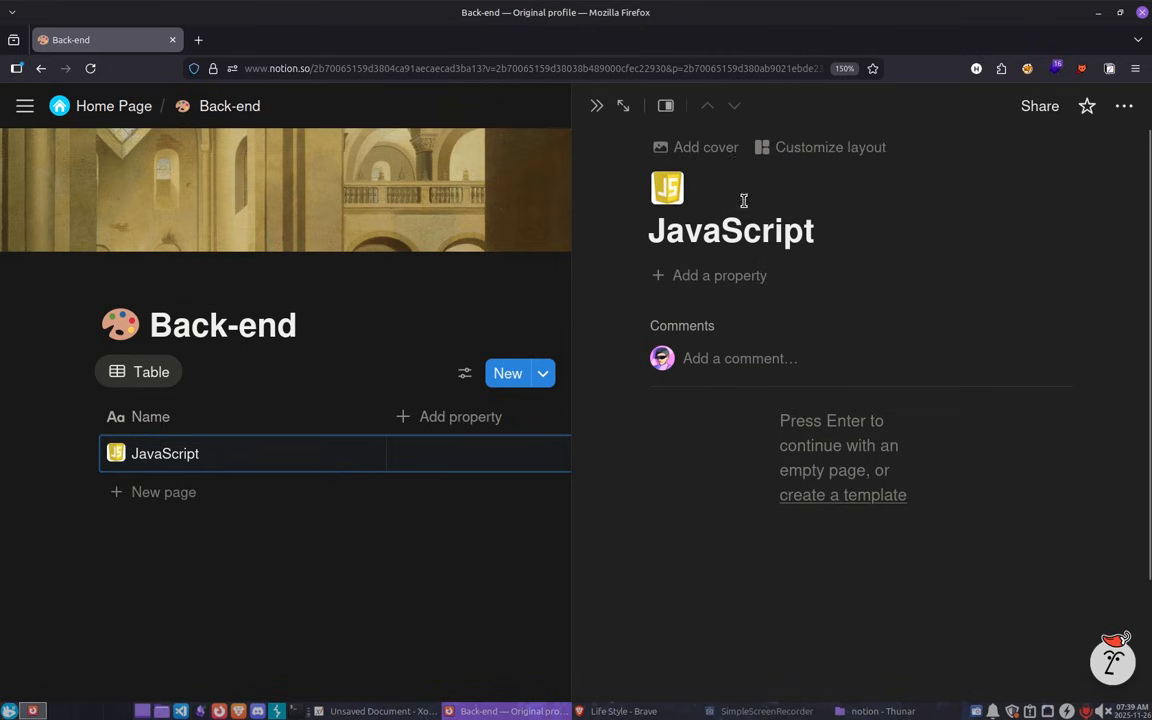
# Add a cover image to the JavaScript page, and check it by closing and reopening the page from the table.
pyautogui.click(724, 135)
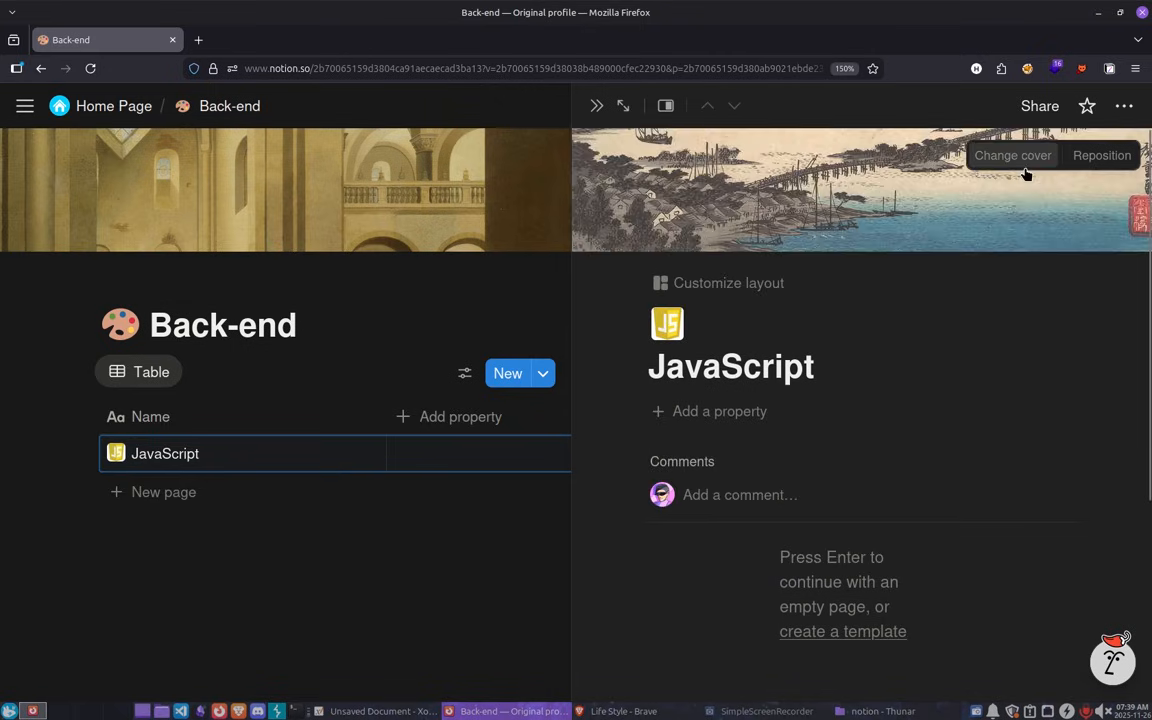
pyautogui.press('Escape')
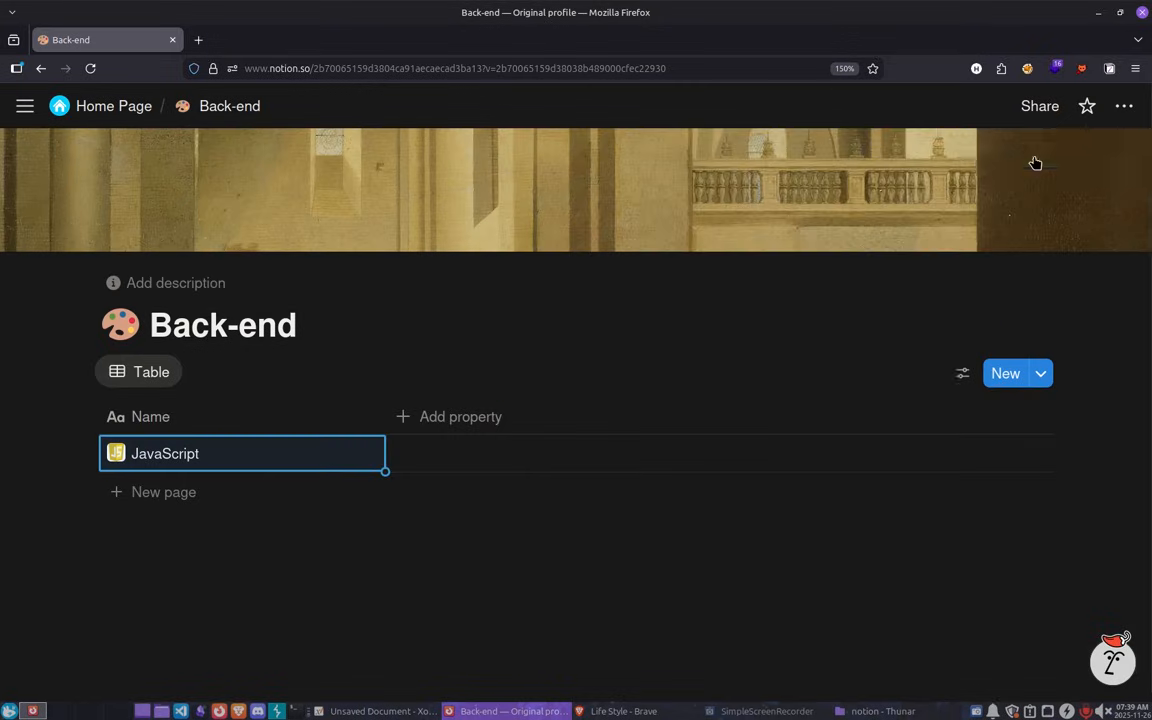
pyautogui.click(342, 458)
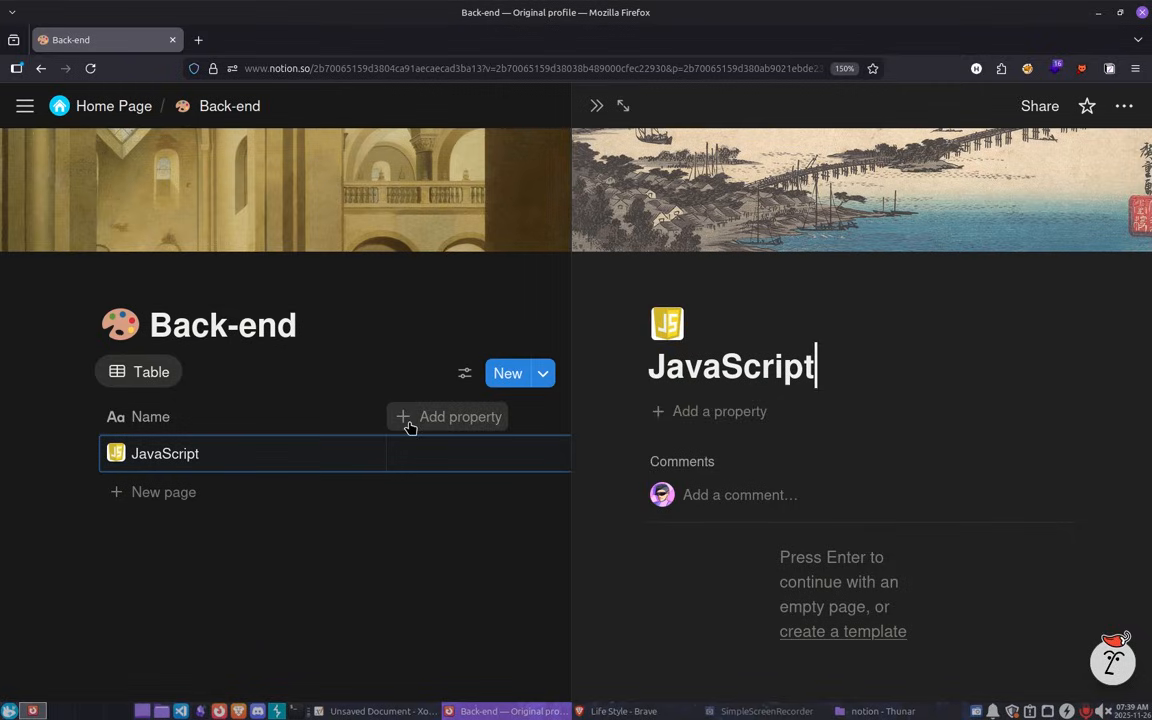
pyautogui.press('Escape')
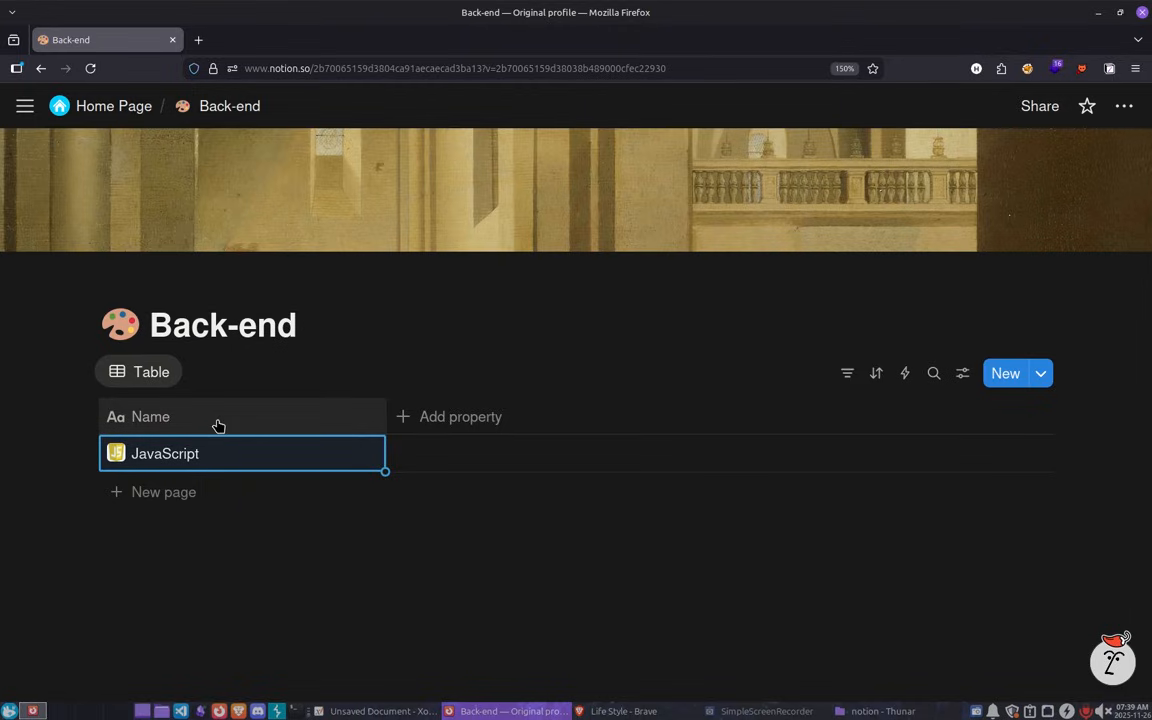
# Add the suggested Description and Status properties to the Back-end table.
pyautogui.click(465, 420)
pyautogui.click(473, 416)
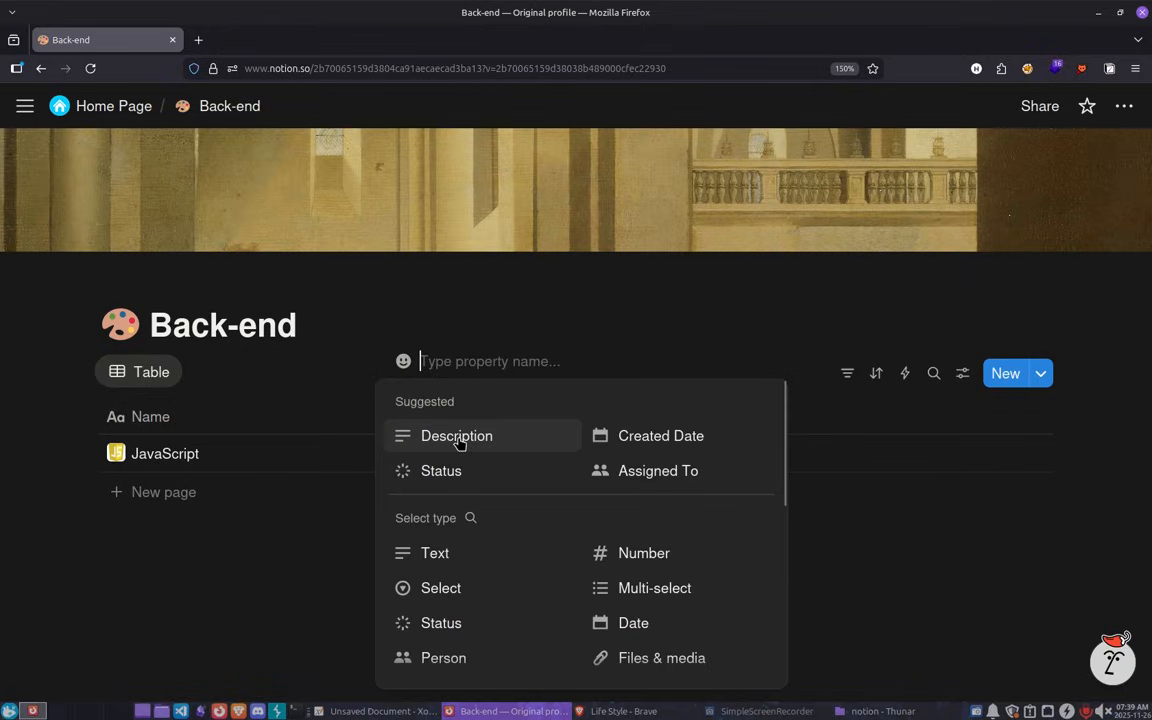
pyautogui.click(458, 441)
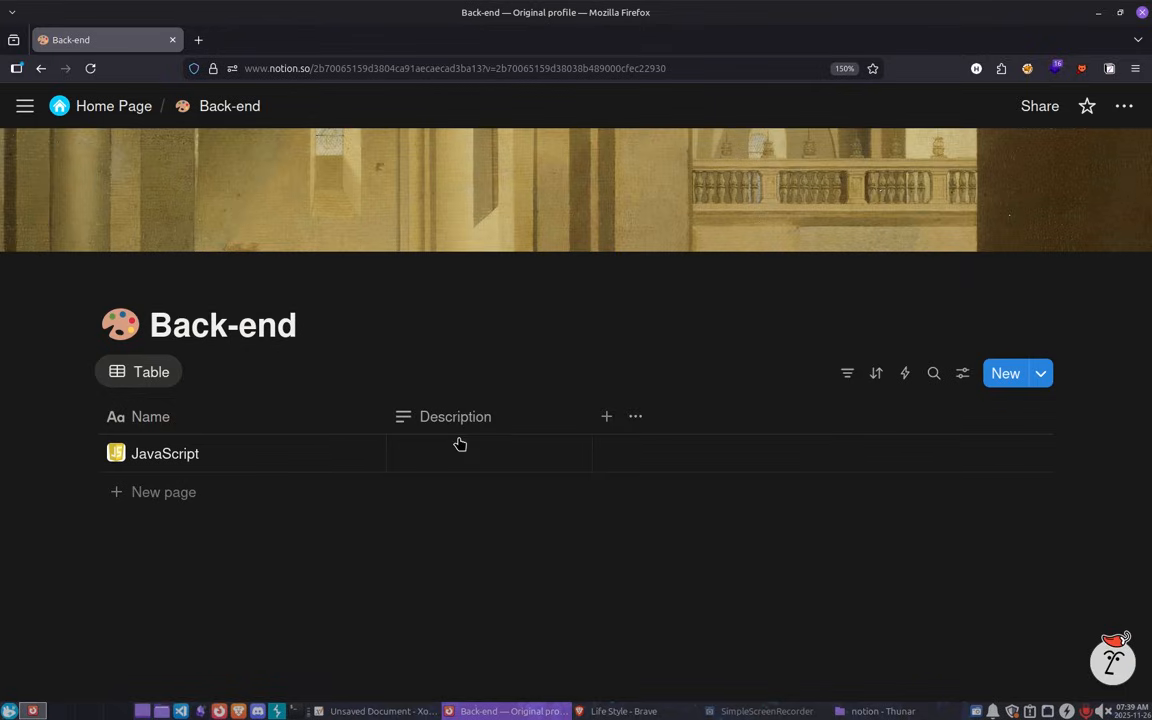
pyautogui.click(605, 418)
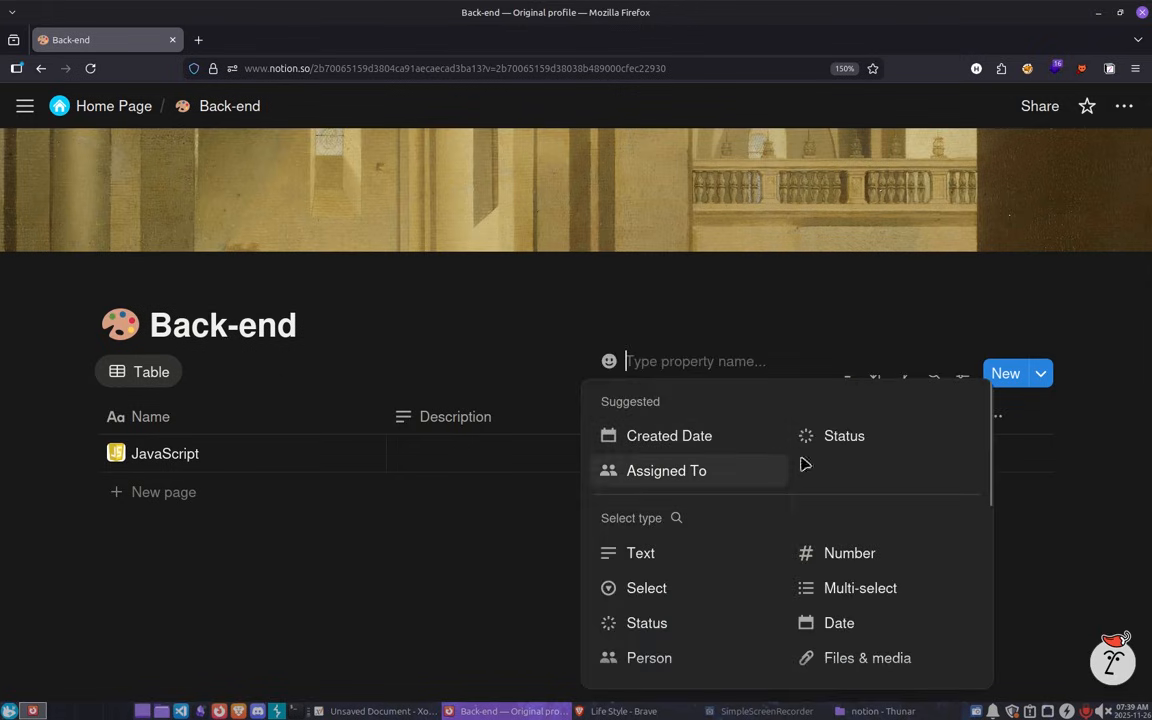
pyautogui.click(835, 440)
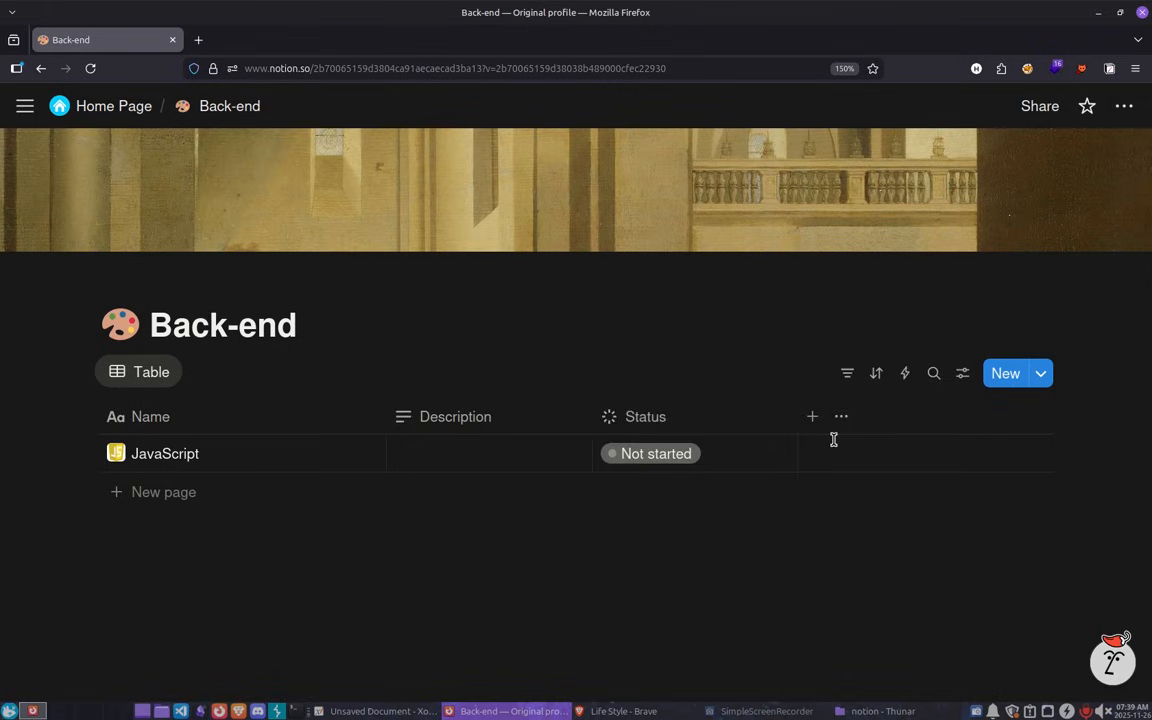
# Review the status options for the JavaScript entry and add a Number property to the table.
pyautogui.click(617, 462)
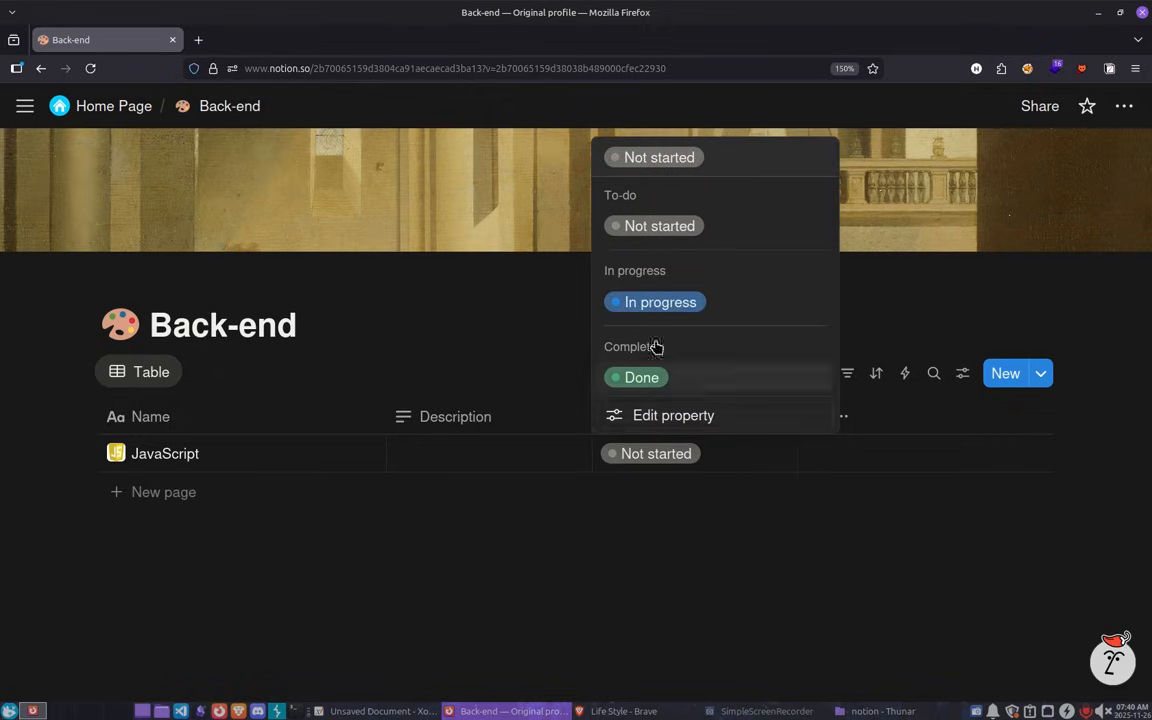
pyautogui.press('Escape')
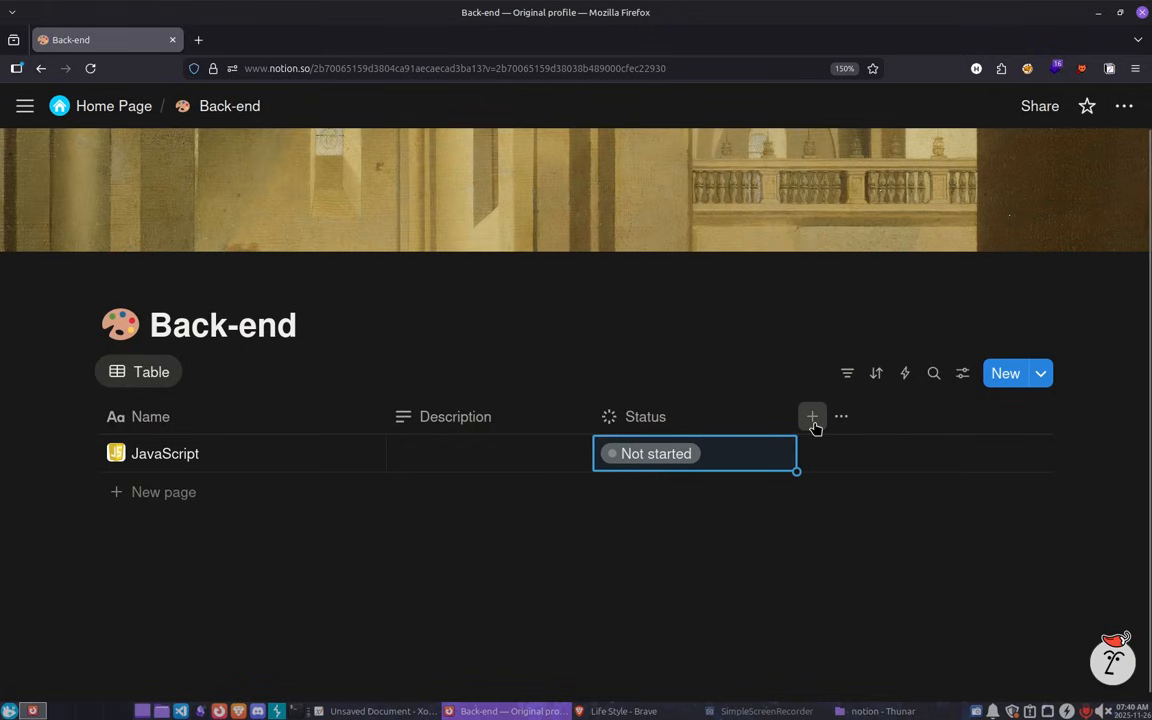
pyautogui.click(814, 424)
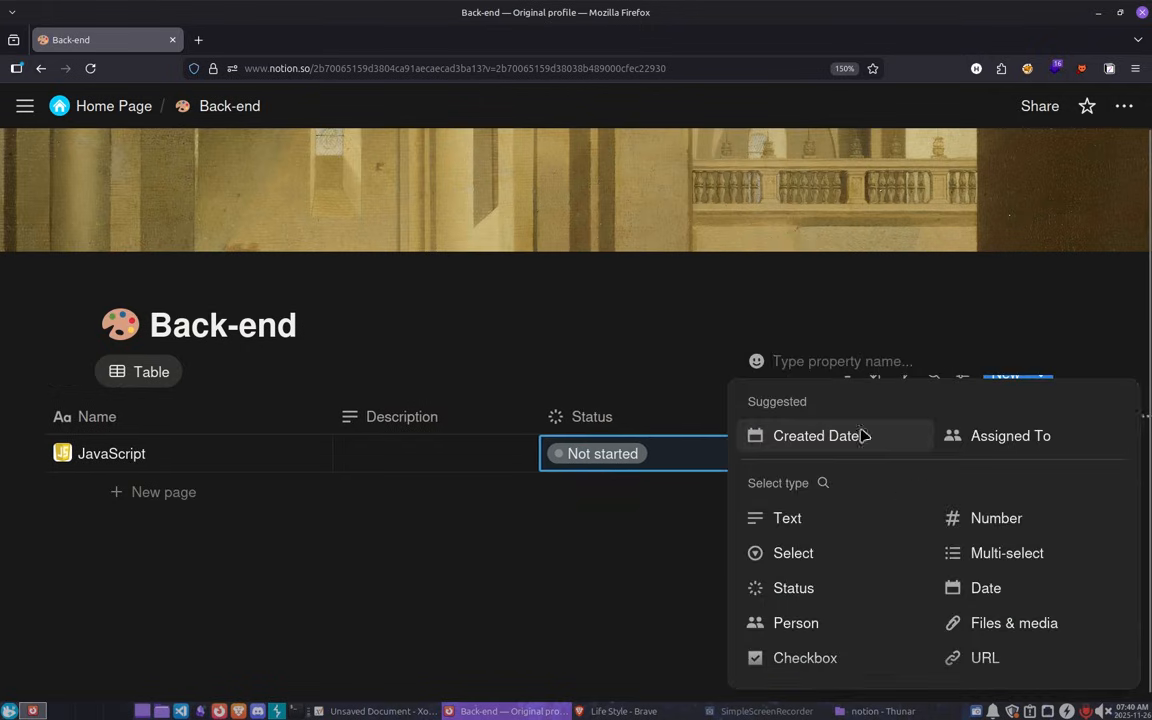
pyautogui.click(975, 535)
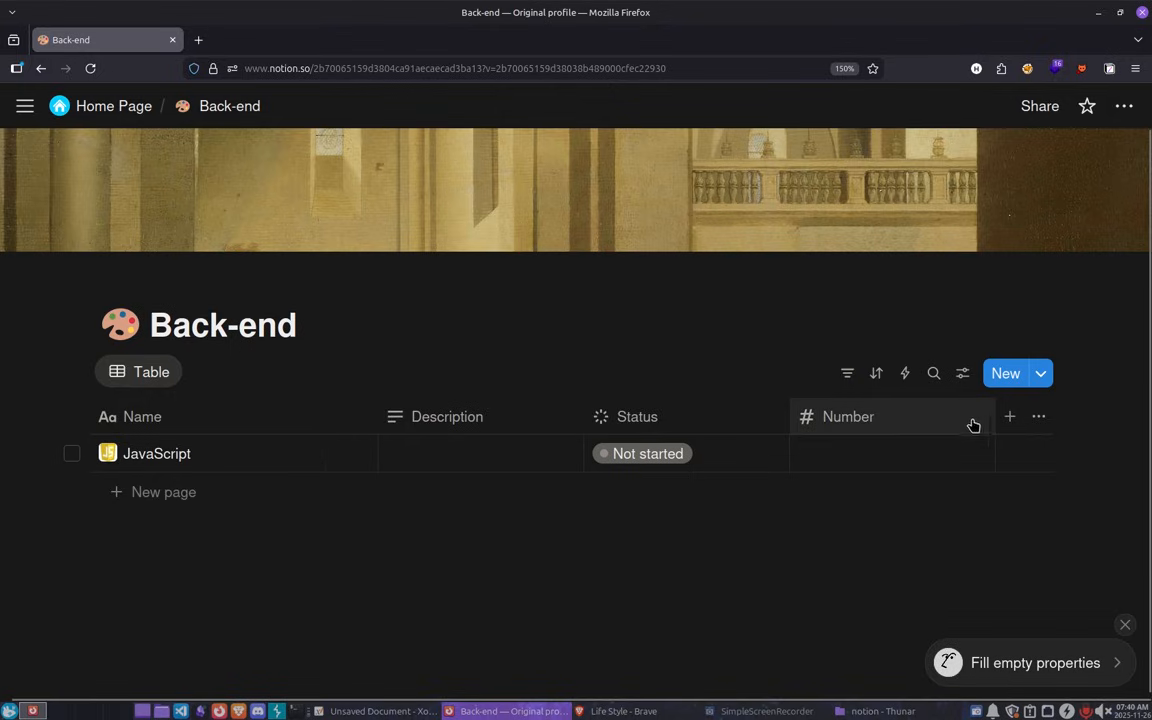
# Add Select, Date and Checkbox properties to the Back-end table.
pyautogui.click(1009, 416)
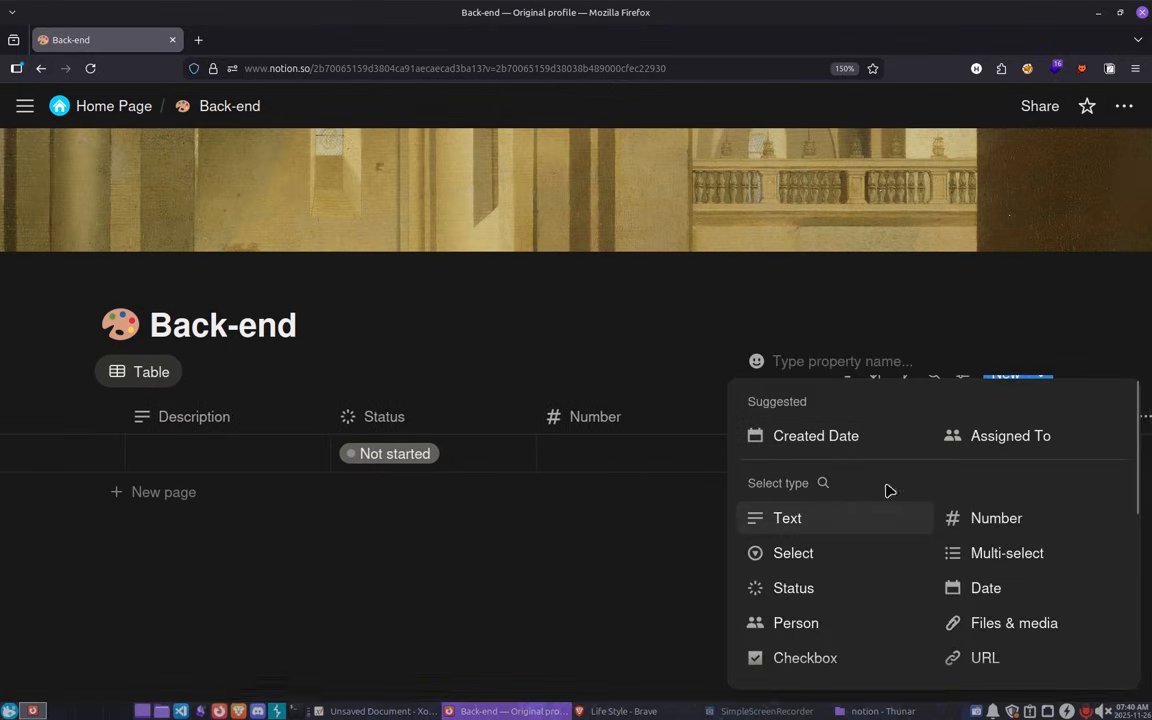
pyautogui.click(814, 554)
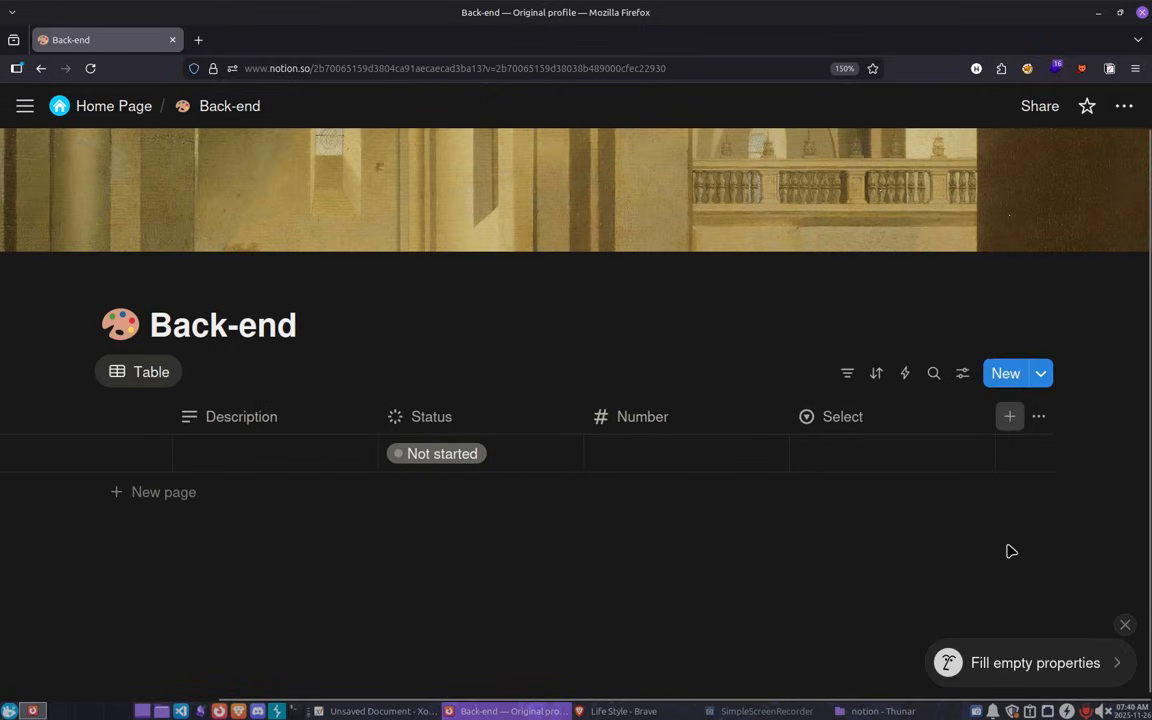
pyautogui.click(1009, 416)
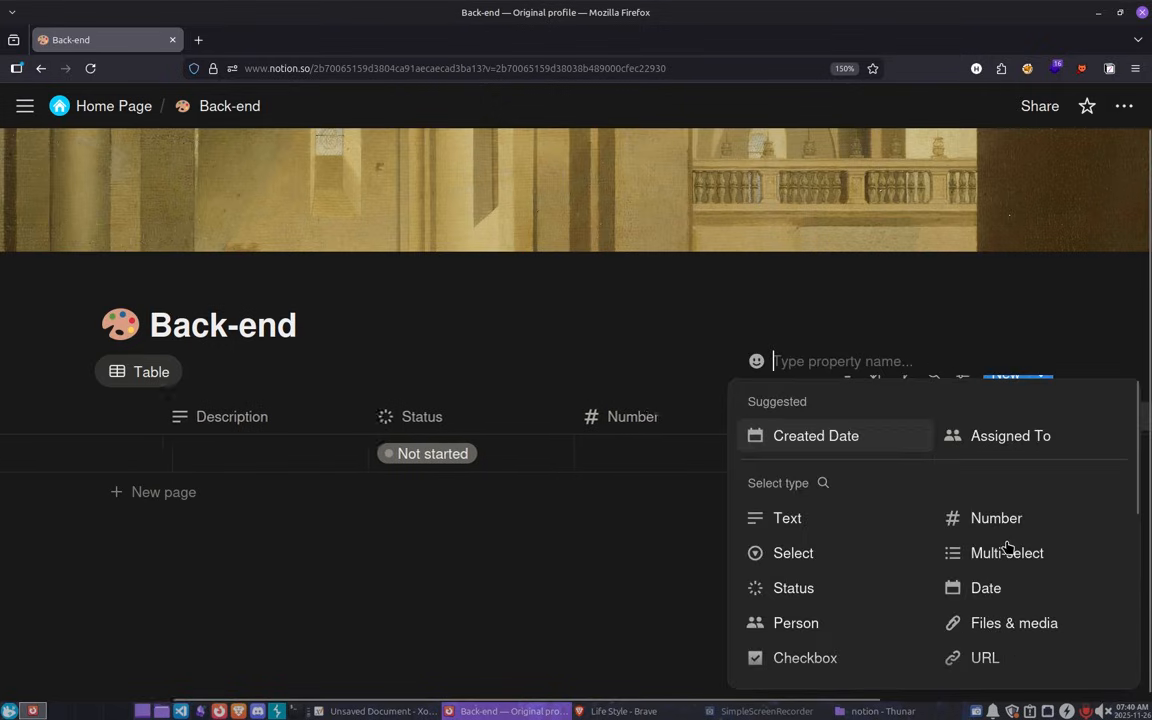
pyautogui.click(983, 595)
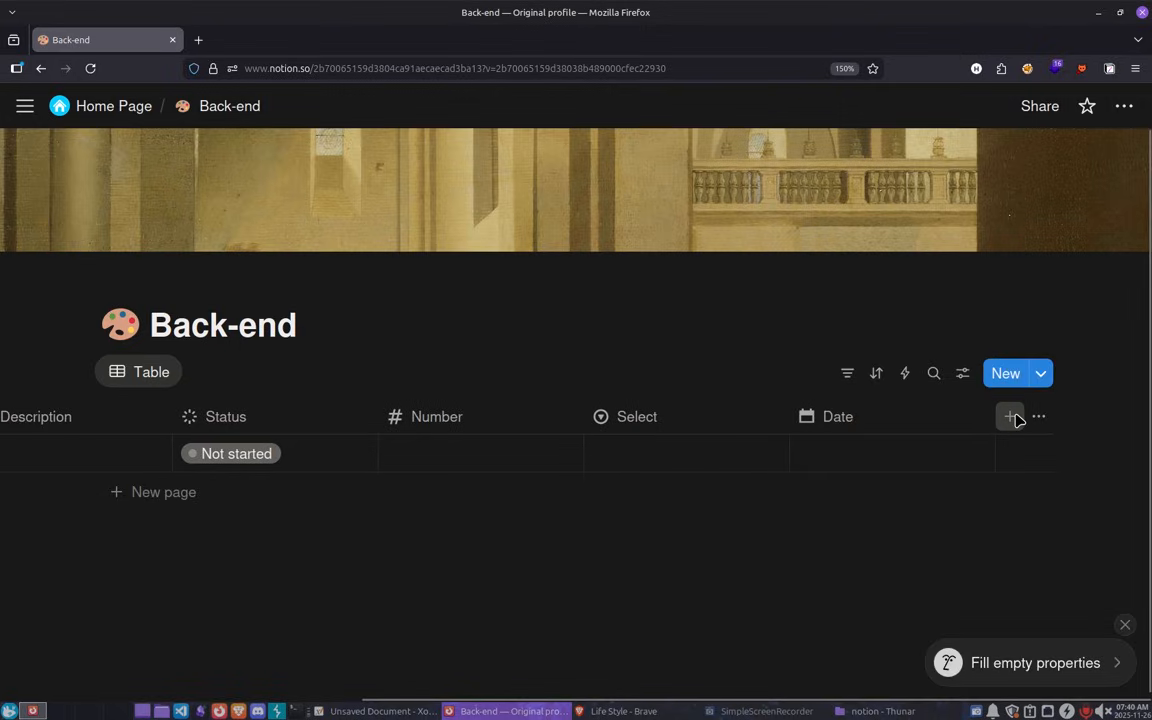
pyautogui.click(1009, 415)
pyautogui.scroll(-5, 972, 612)
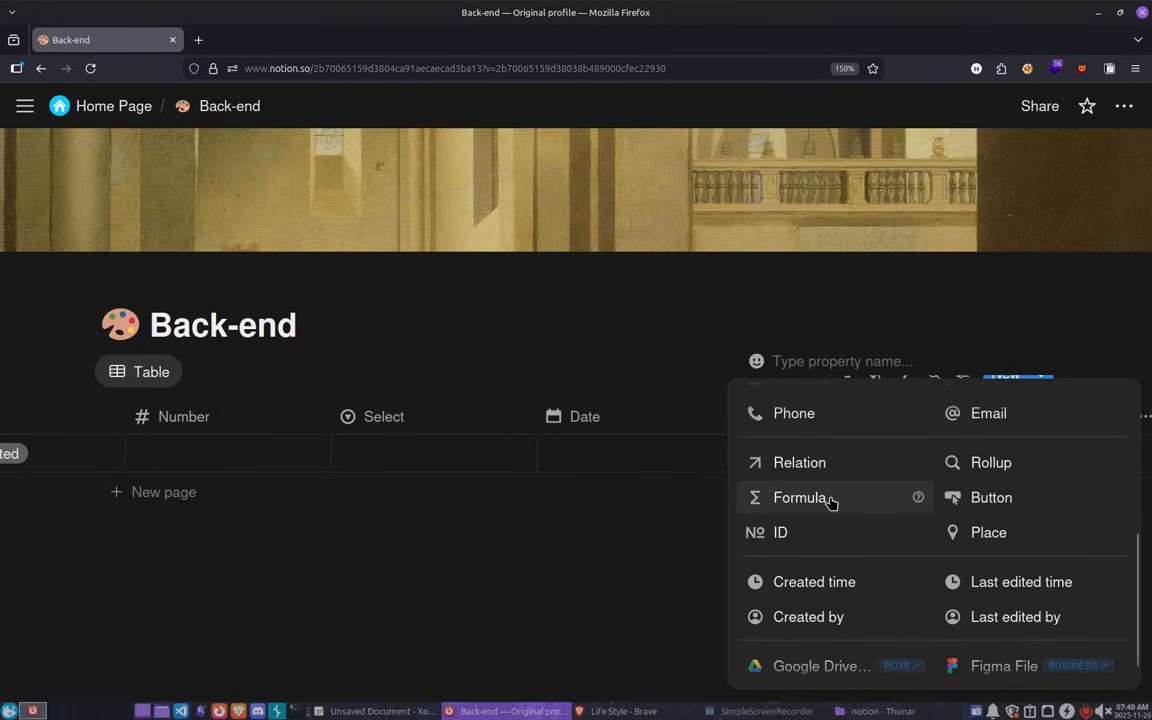
pyautogui.scroll(3, 920, 514)
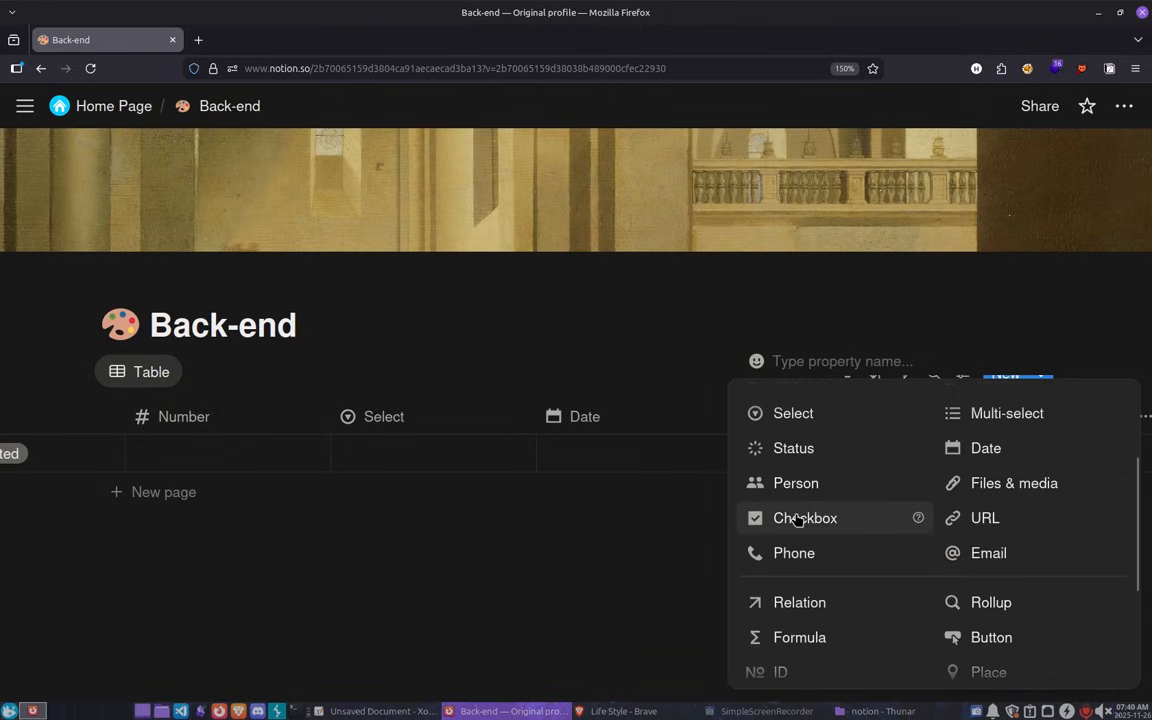
pyautogui.click(797, 519)
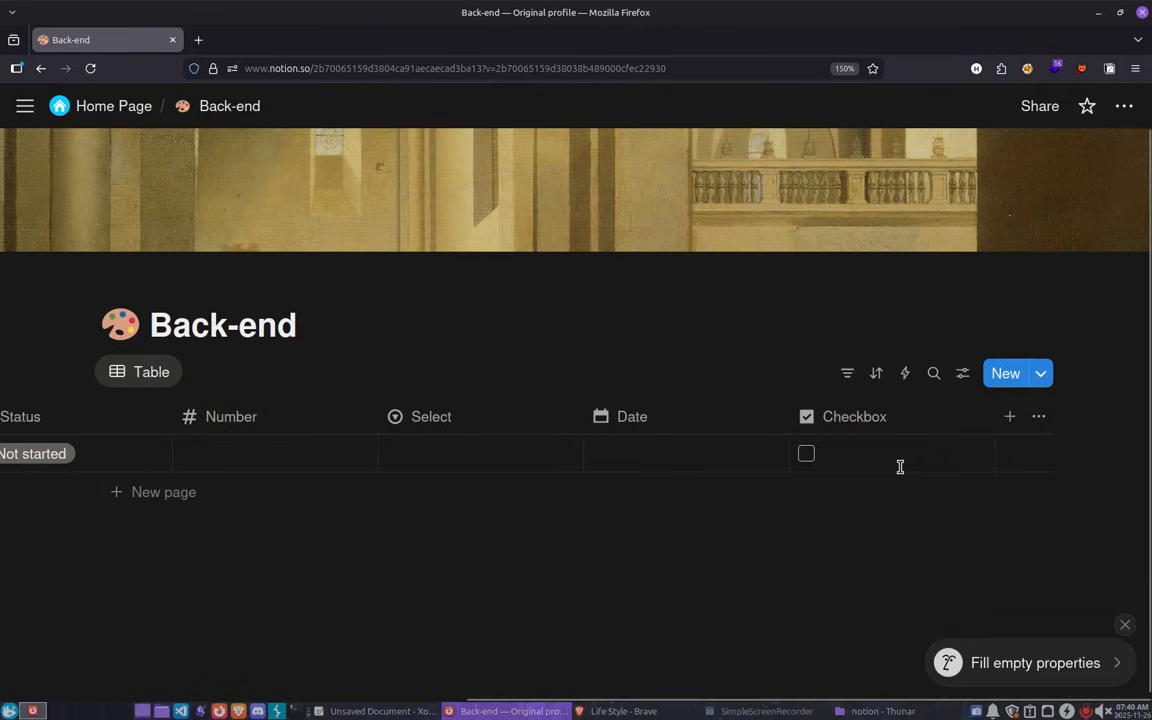
# Add Files & media, URL, Person and Text properties to the Back-end table.
pyautogui.click(1009, 416)
pyautogui.scroll(-3, 1004, 530)
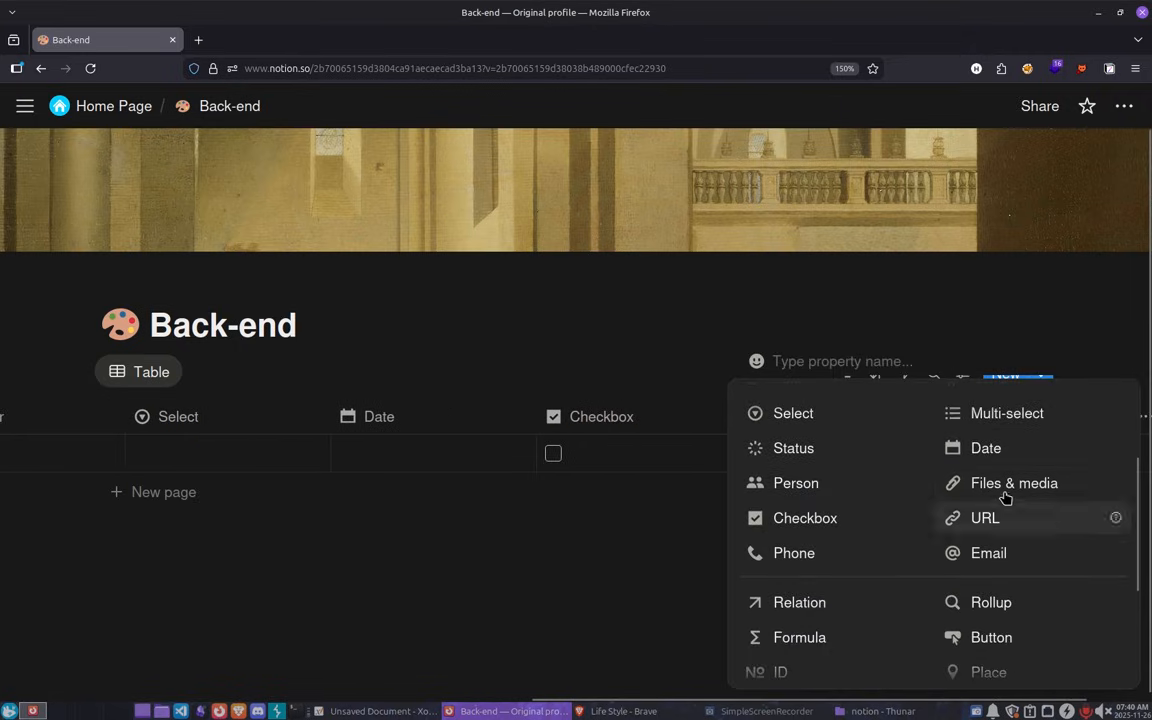
pyautogui.click(1005, 490)
pyautogui.click(1010, 418)
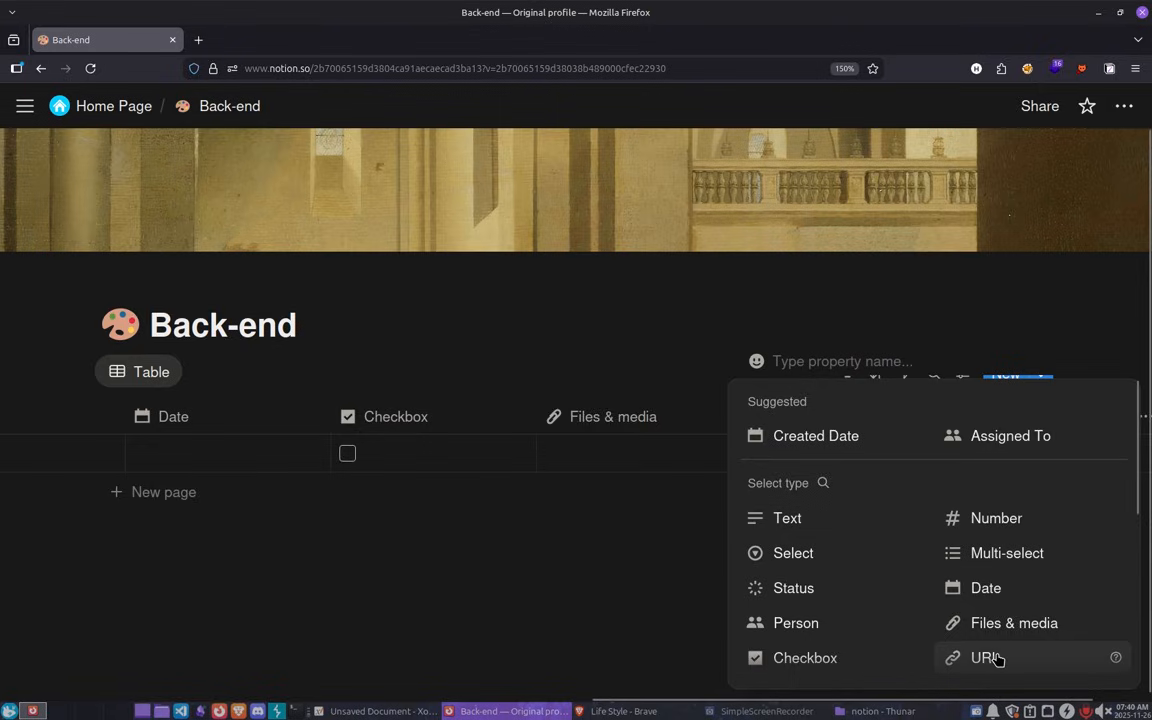
pyautogui.click(997, 658)
pyautogui.click(1004, 418)
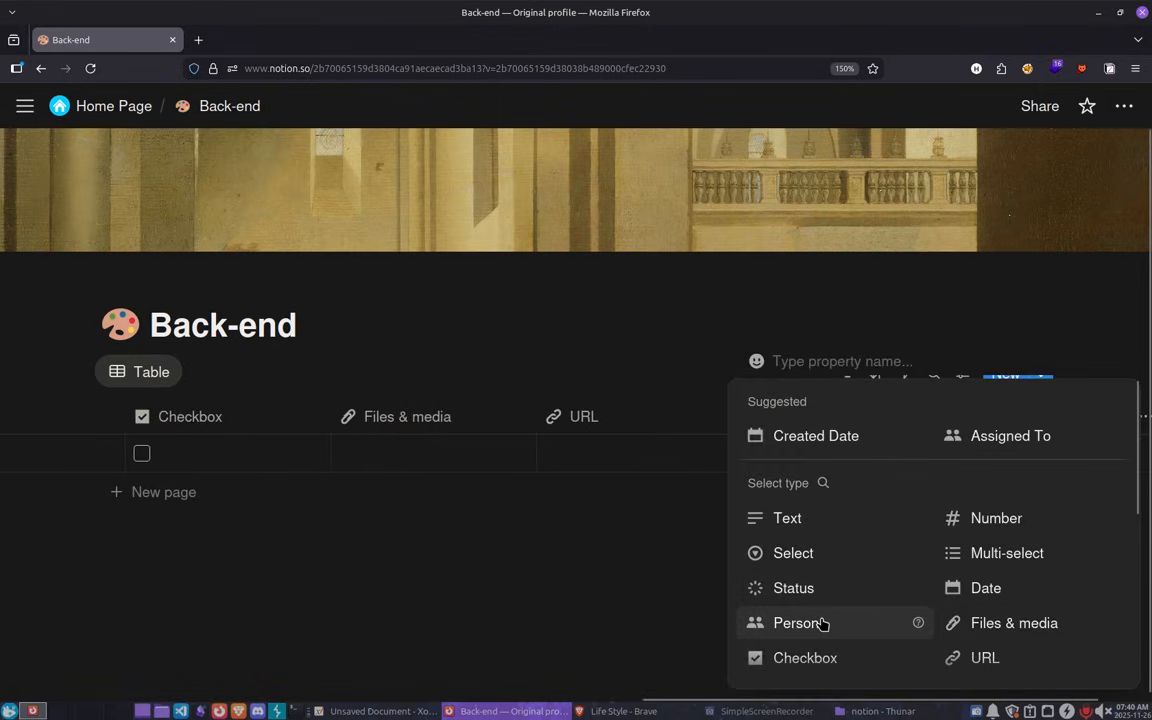
pyautogui.click(820, 623)
pyautogui.click(1008, 420)
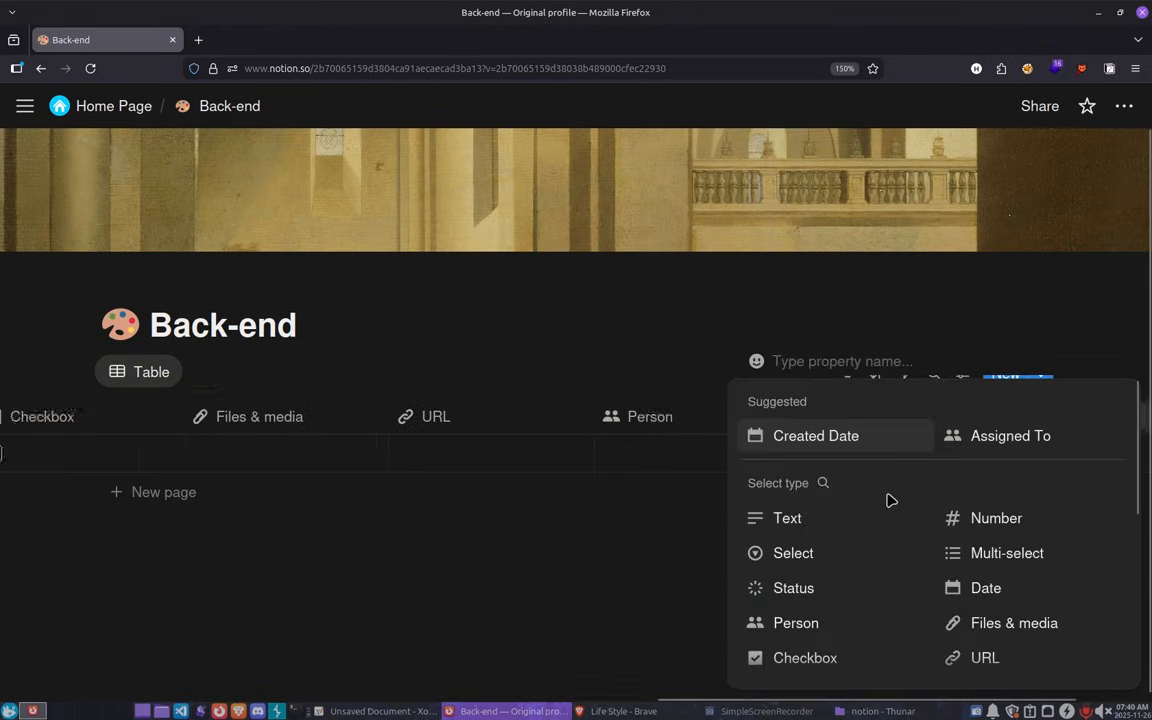
pyautogui.click(797, 520)
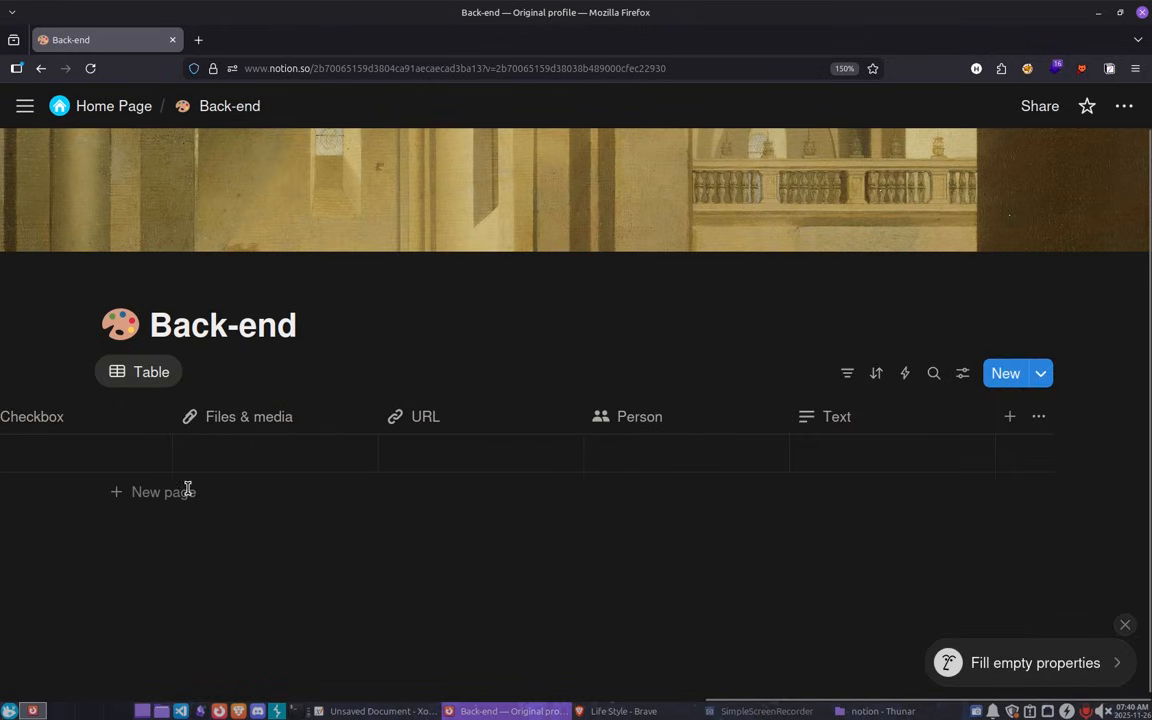
# Open the JavaScript entry beside the table and review its list of properties at a smaller browser zoom.
pyautogui.hscroll(-5, 388, 692)
pyautogui.moveTo(388, 692); pyautogui.dragTo(49, 662)
pyautogui.click(349, 457)
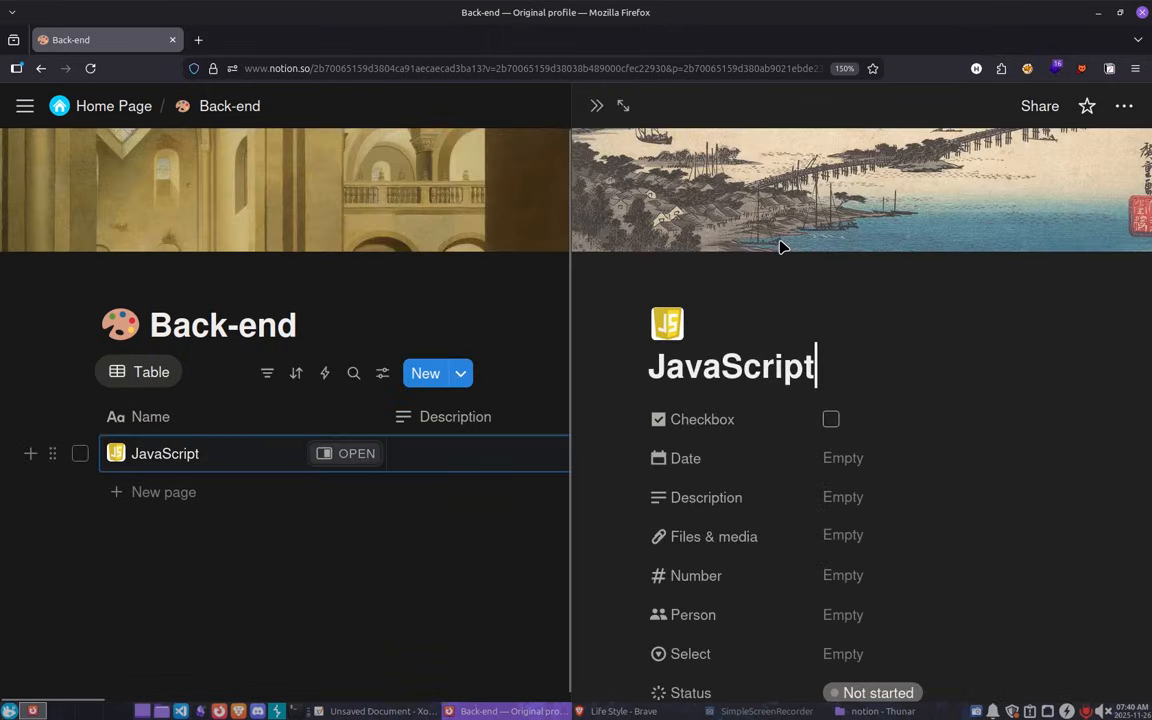
pyautogui.scroll(-3, 820, 357)
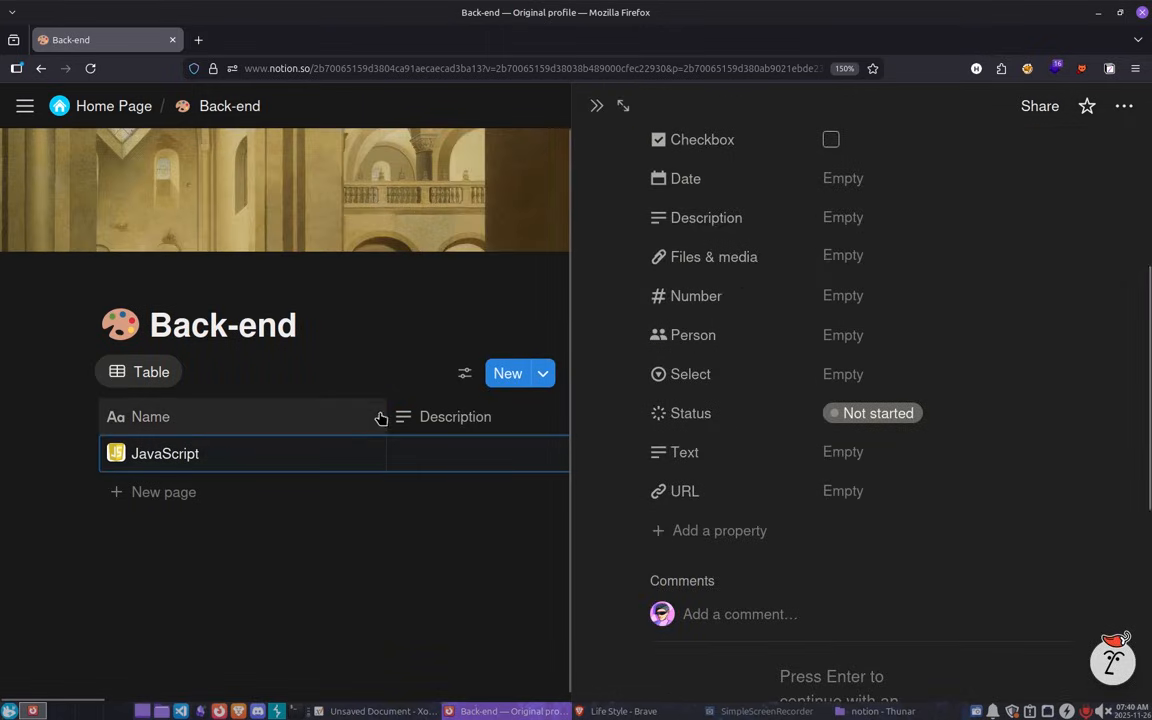
pyautogui.hotkey('ctrl', '-')
pyautogui.hotkey('ctrl', '-')
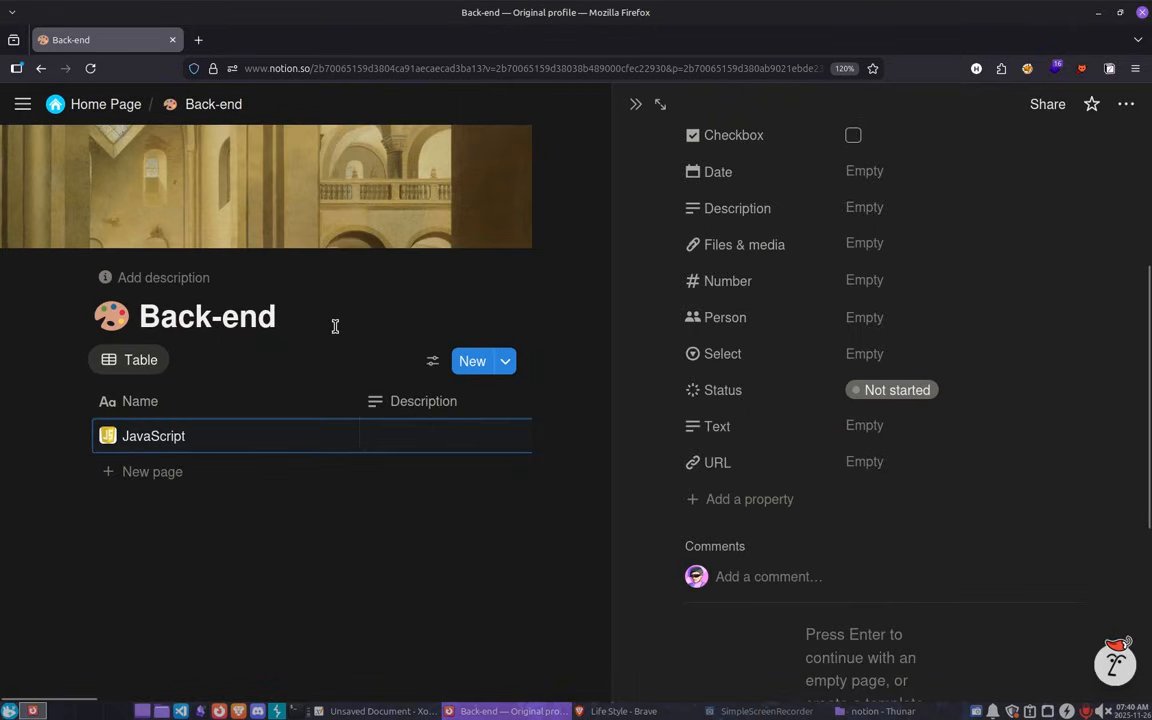
pyautogui.hotkey('ctrl', '-')
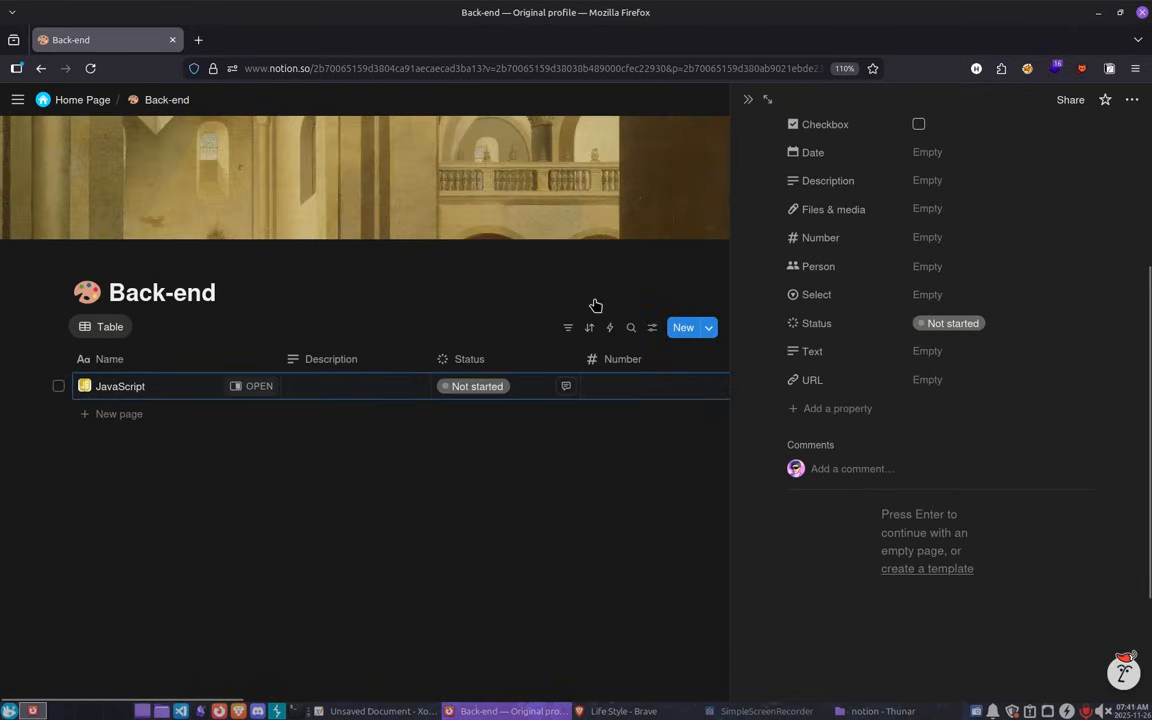
pyautogui.scroll(2, 836, 250)
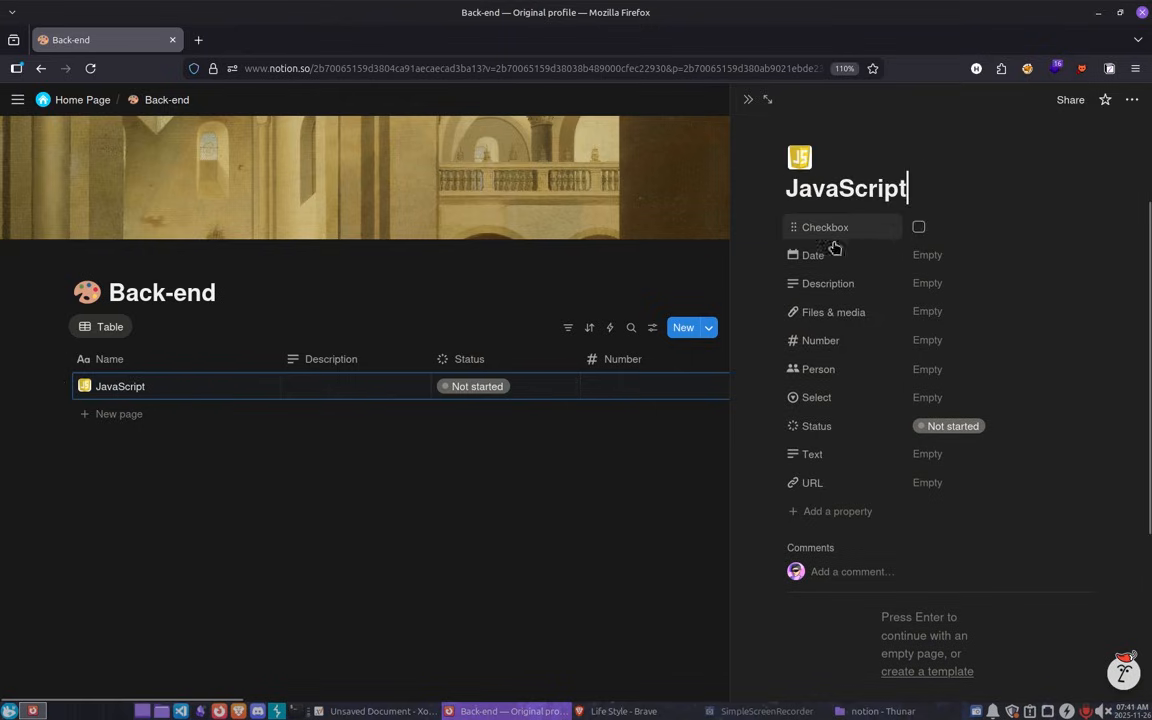
# Enter "study javascript" as the JavaScript entry's description and set its status to In progress.
pyautogui.click(367, 393)
pyautogui.click(366, 387)
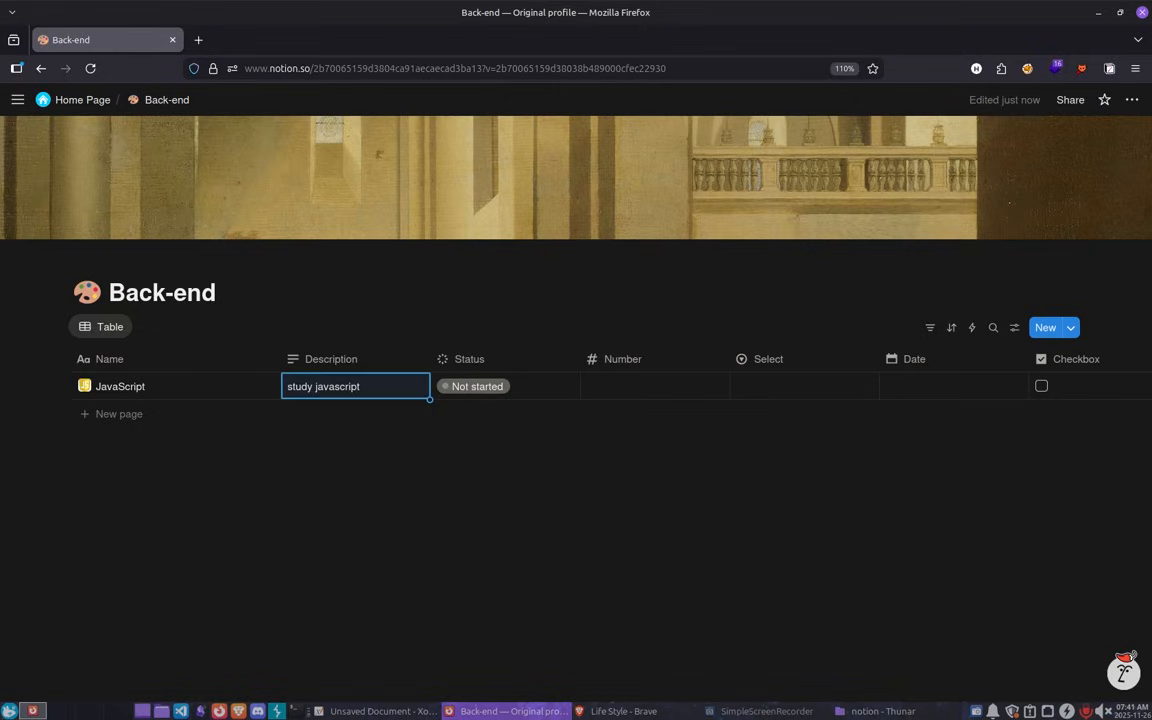
pyautogui.click(501, 381)
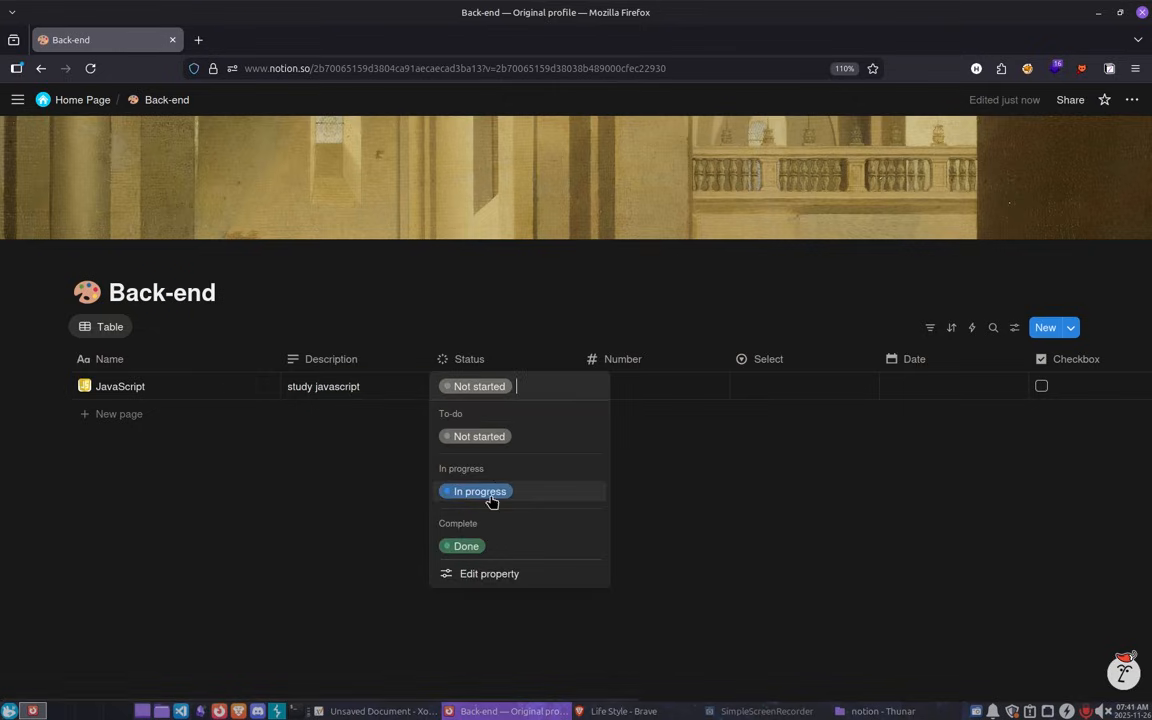
pyautogui.click(490, 492)
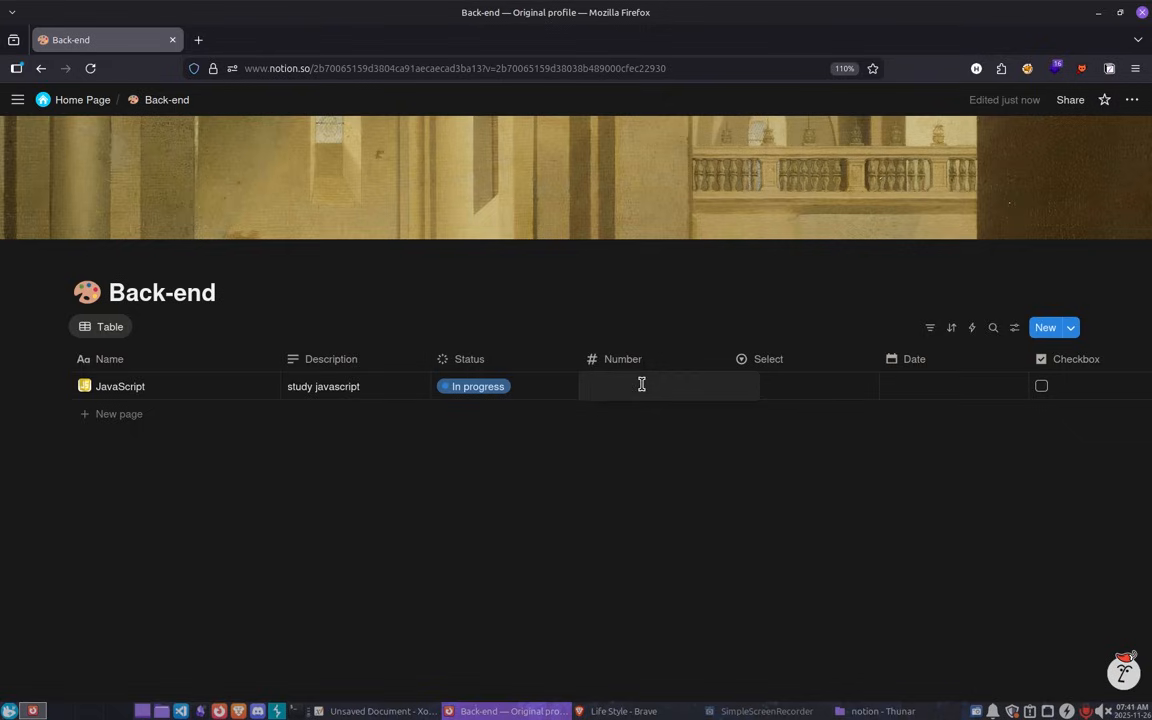
# Delete the Number property from the Back-end table, leaving its empty cell unfilled.
pyautogui.press('Escape')
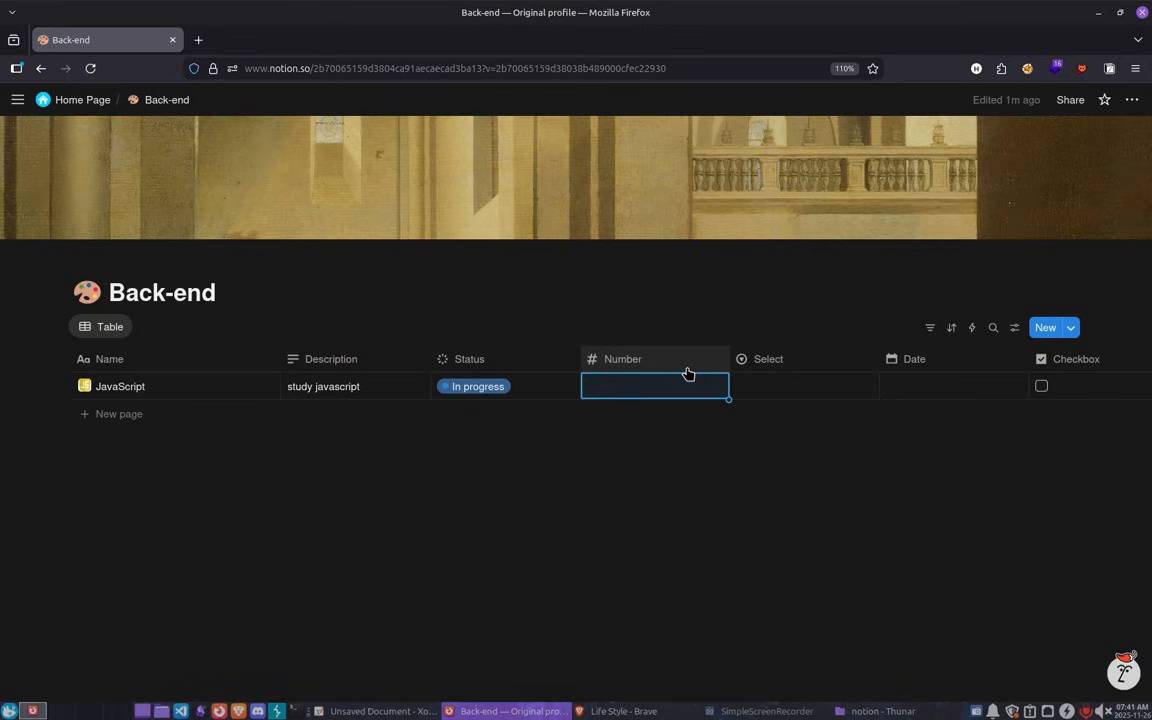
pyautogui.click(729, 499)
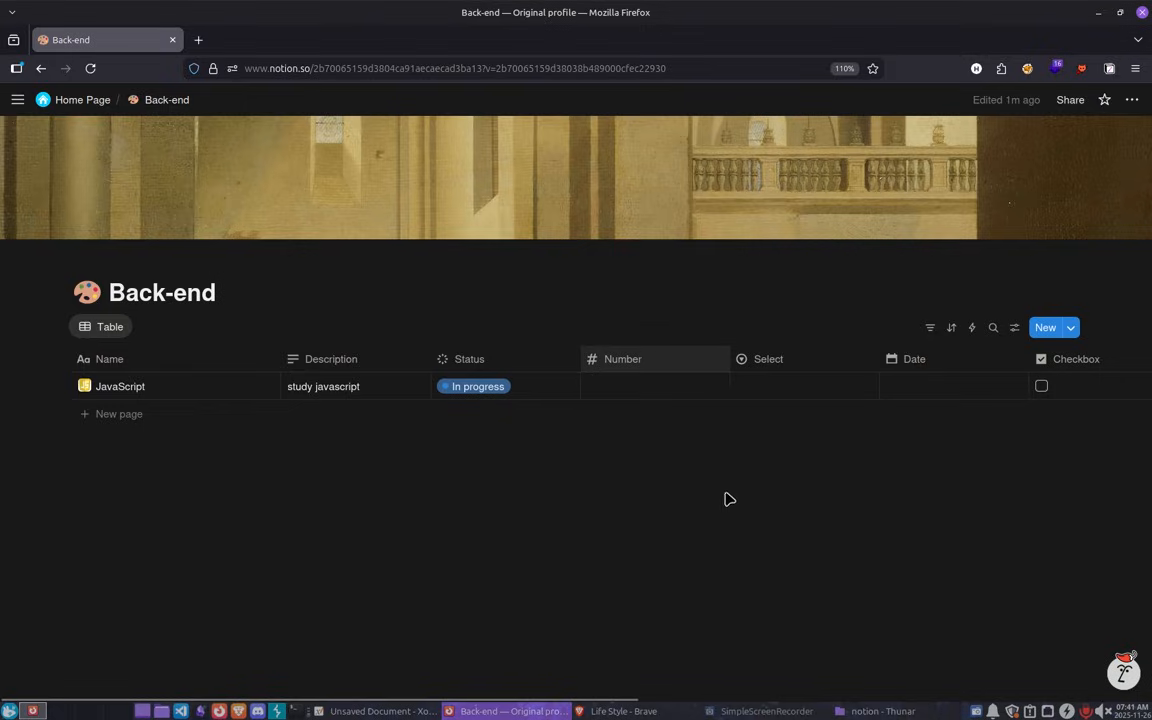
pyautogui.click(643, 362)
pyautogui.click(624, 680)
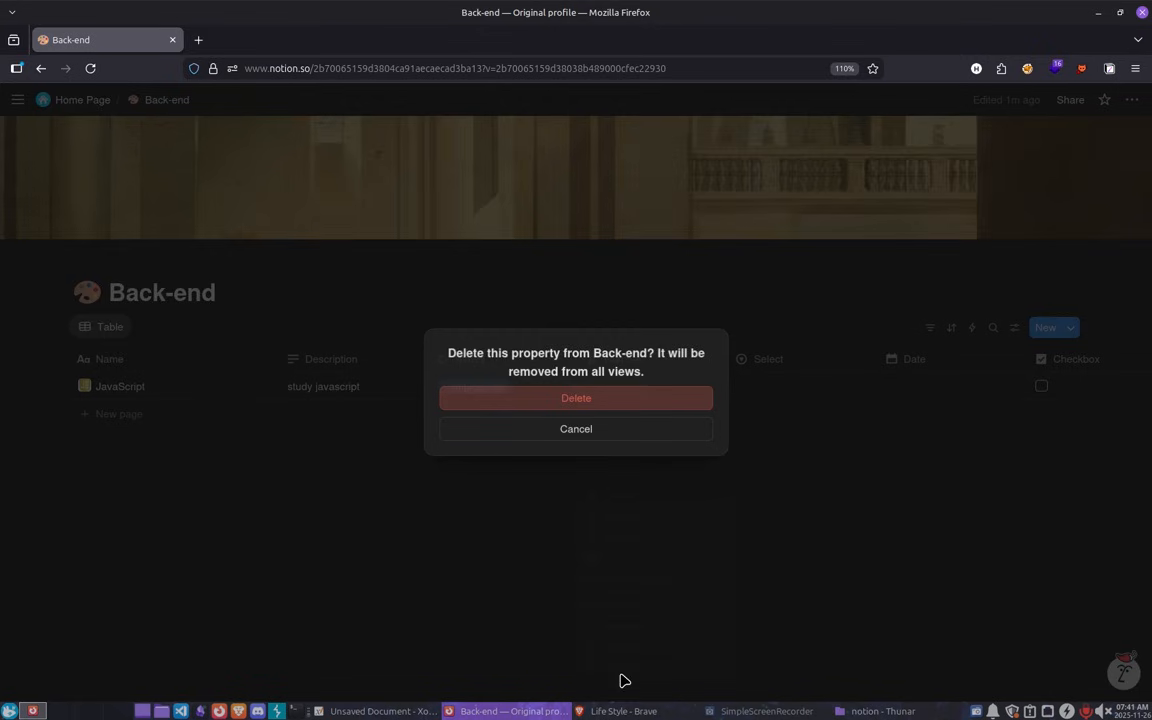
pyautogui.click(705, 389)
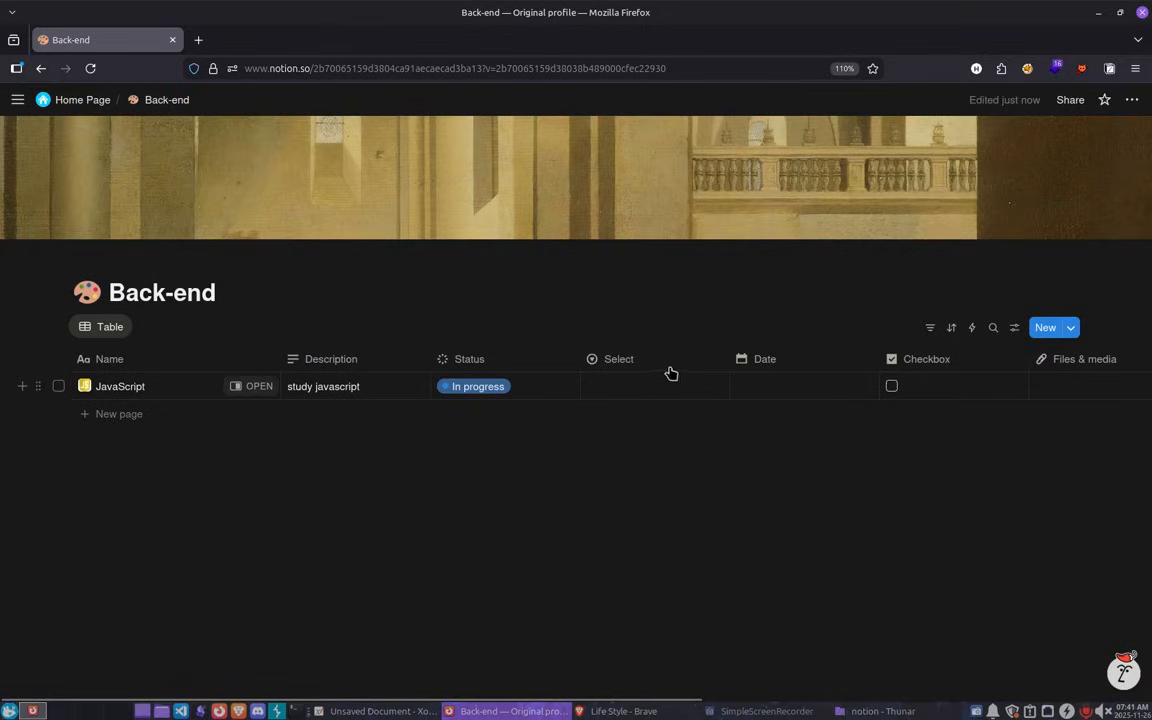
# Create a "backend" option in the Select property and assign it to the JavaScript entry.
pyautogui.click(652, 360)
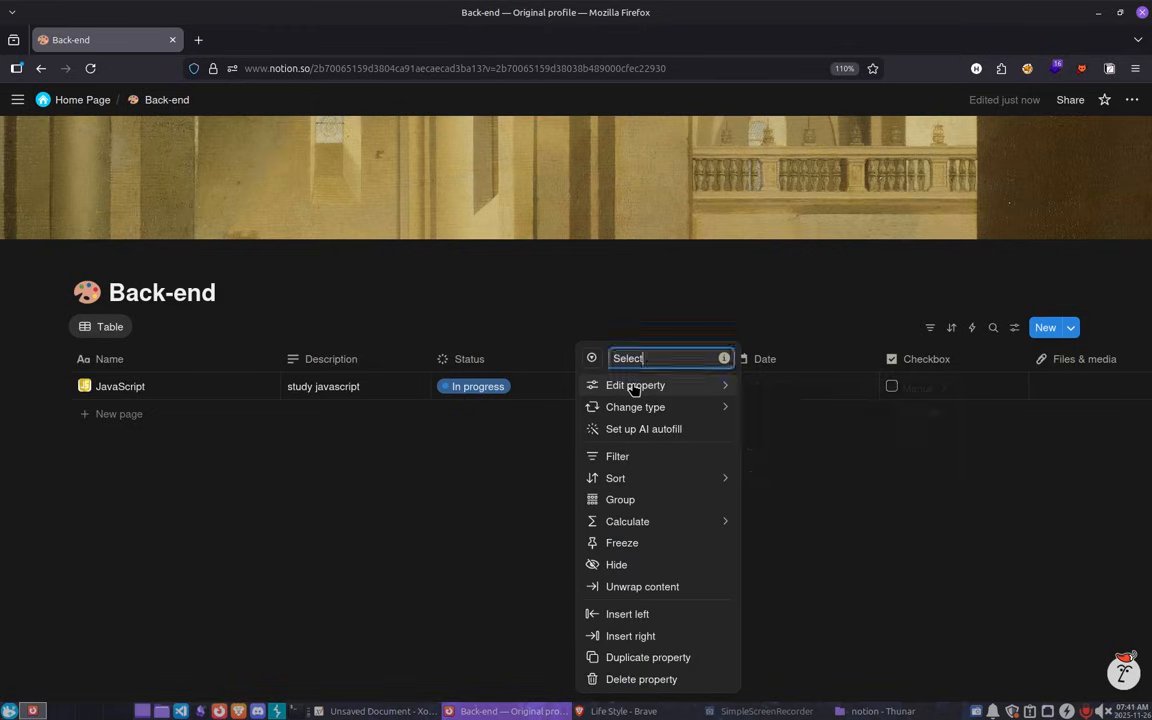
pyautogui.click(648, 376)
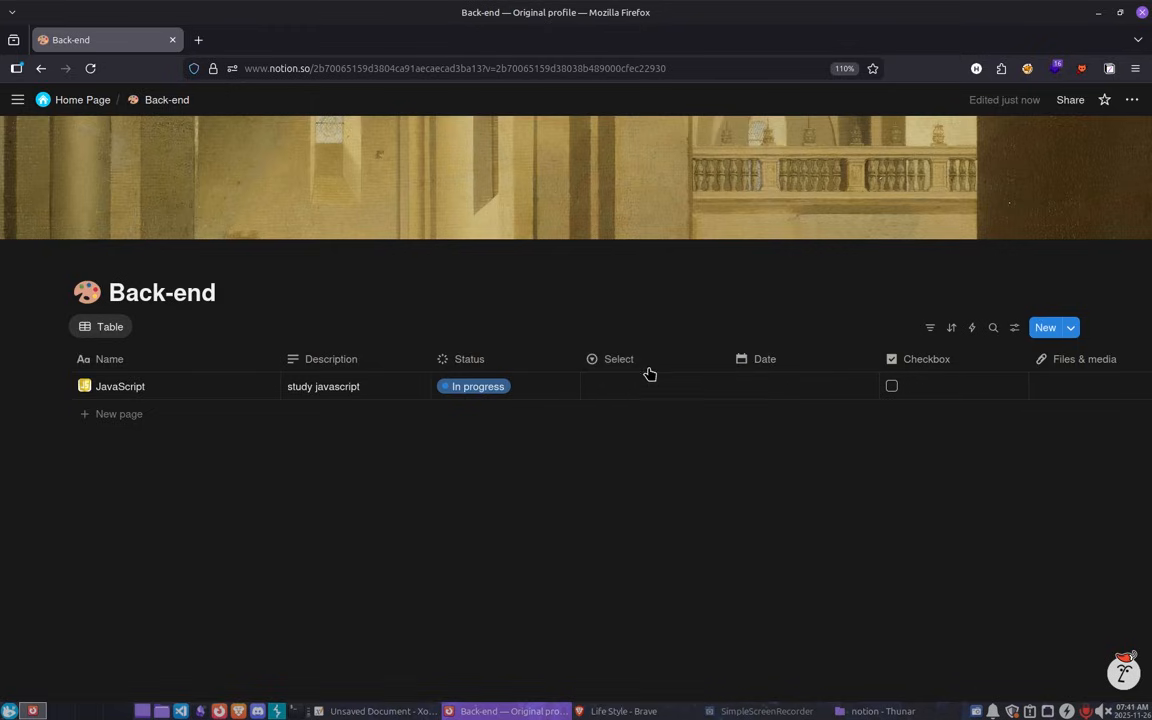
pyautogui.click(659, 389)
pyautogui.write('ba')
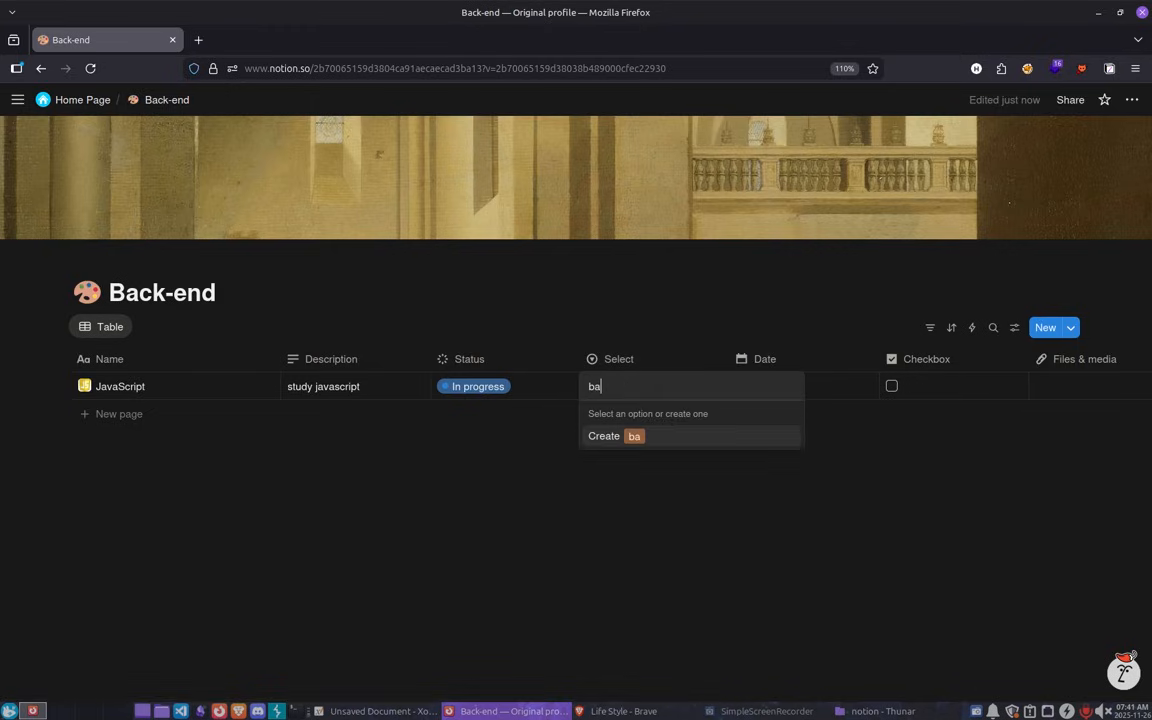
pyautogui.write('ckend')
pyautogui.press('Return')
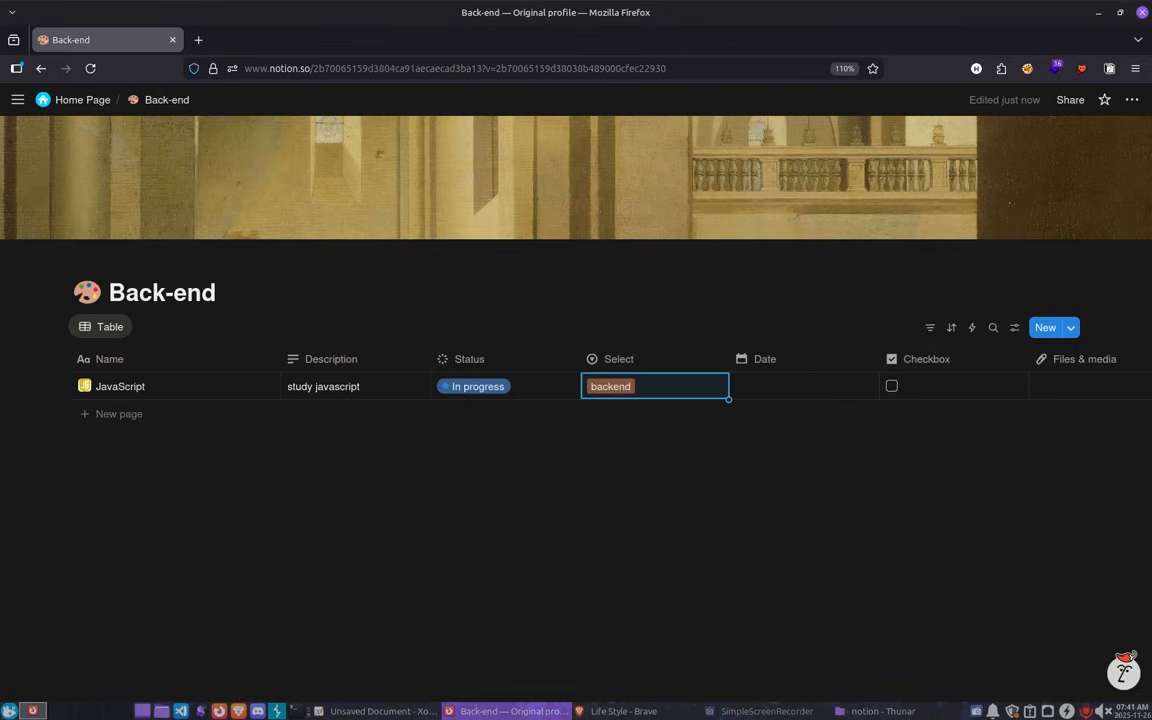
# Create "frontend" and "pentesting" options in the JavaScript entry's Select cell, and reopen the option list to check them.
pyautogui.click(666, 390)
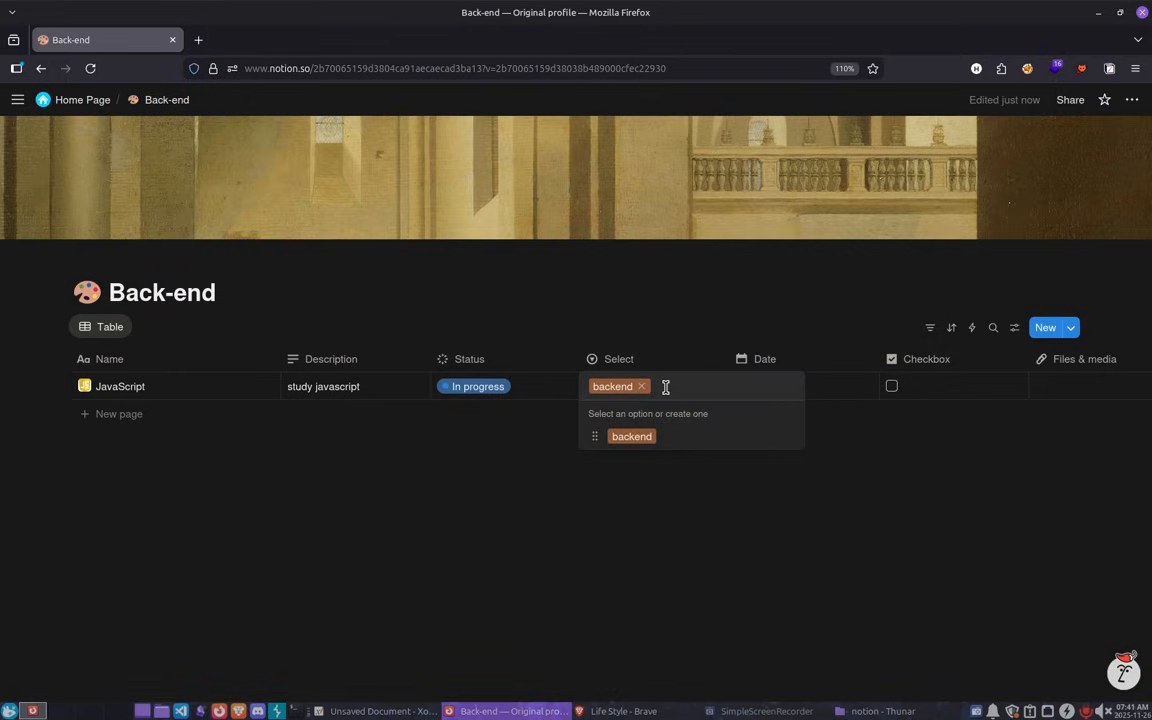
pyautogui.write('frontend')
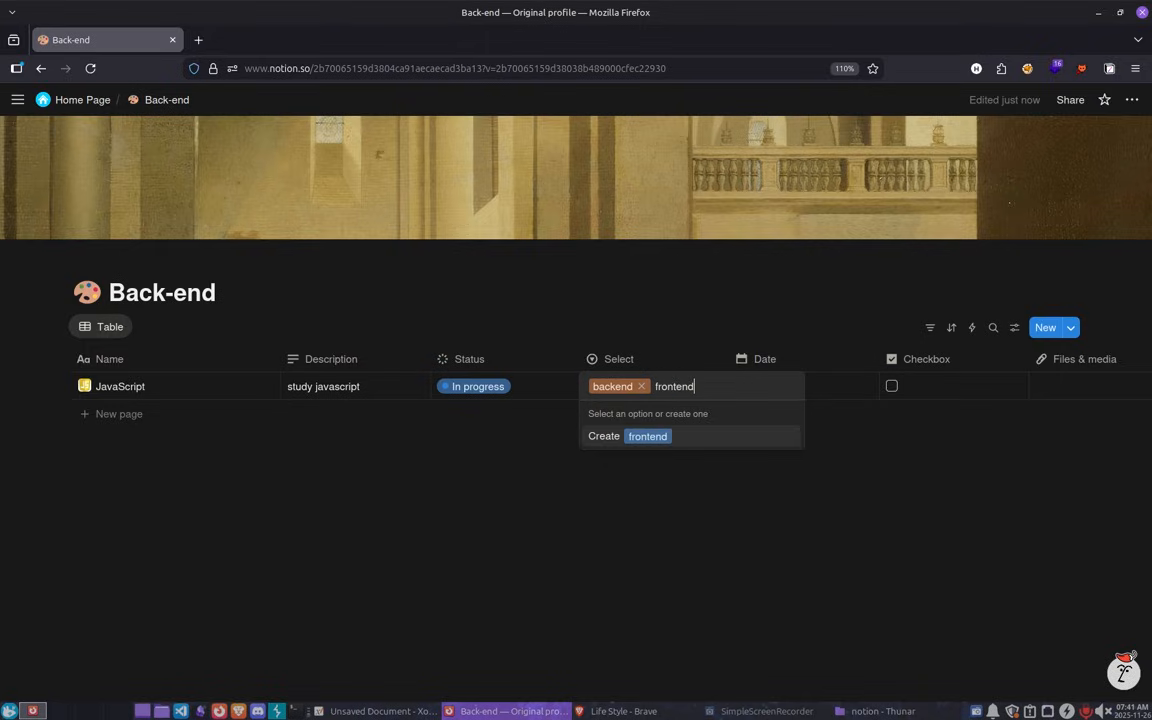
pyautogui.press('Return')
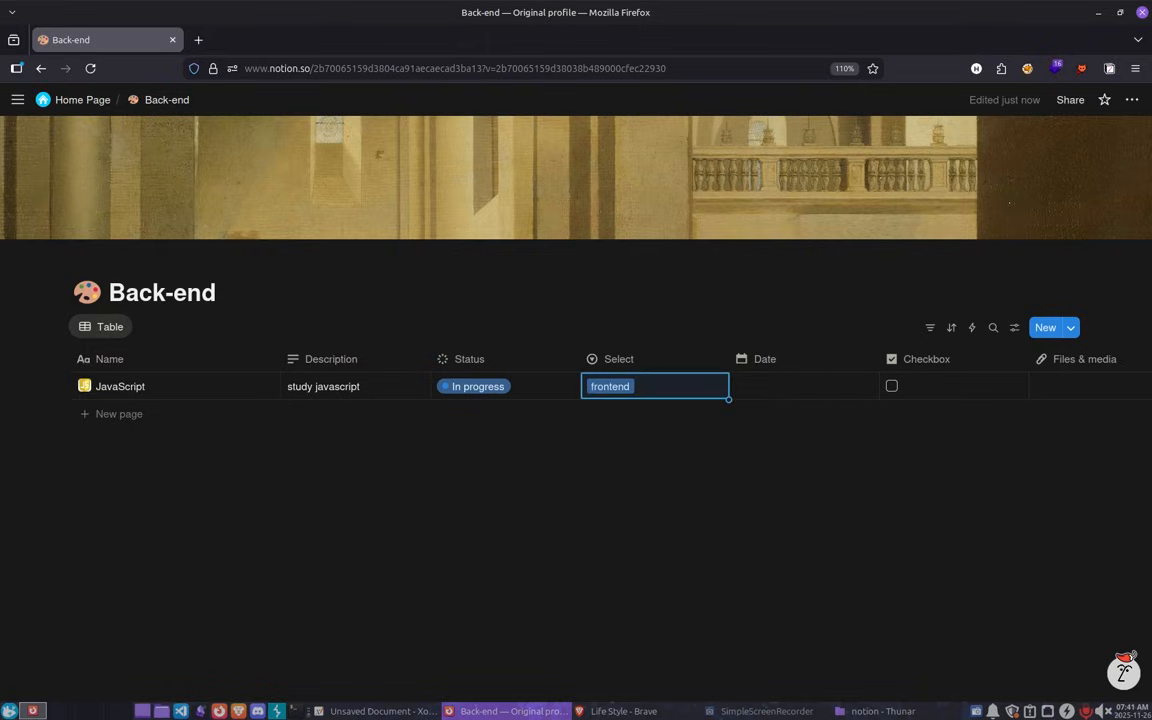
pyautogui.click(659, 390)
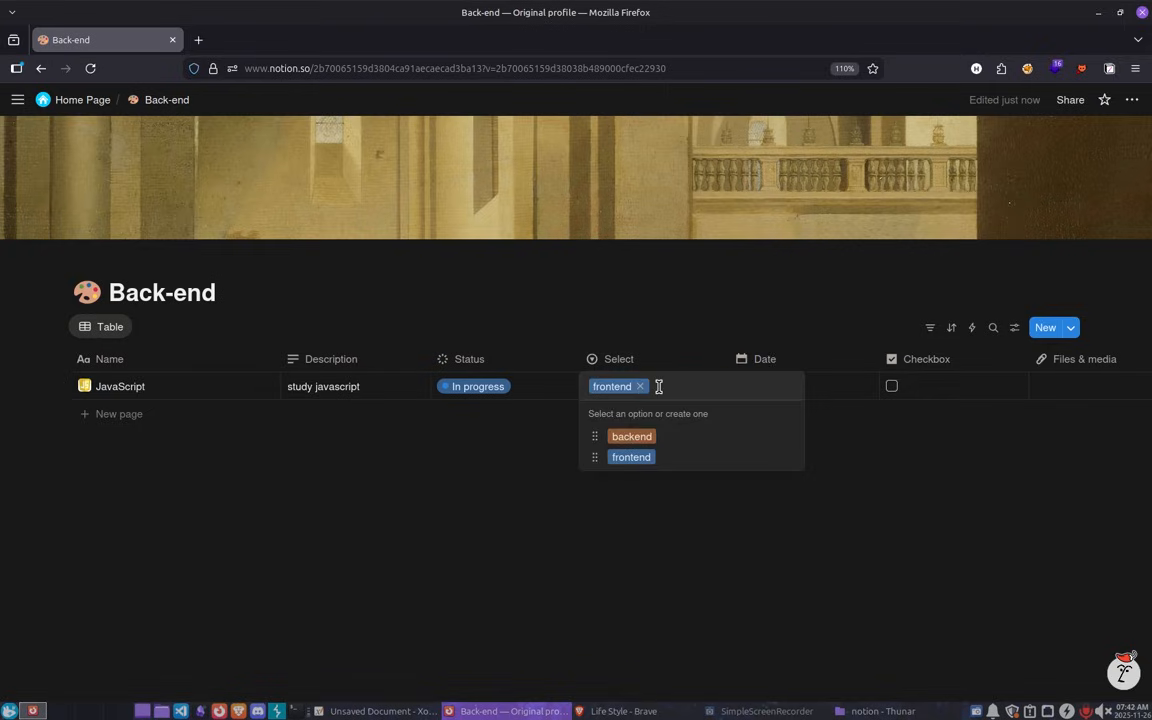
pyautogui.write('pene')
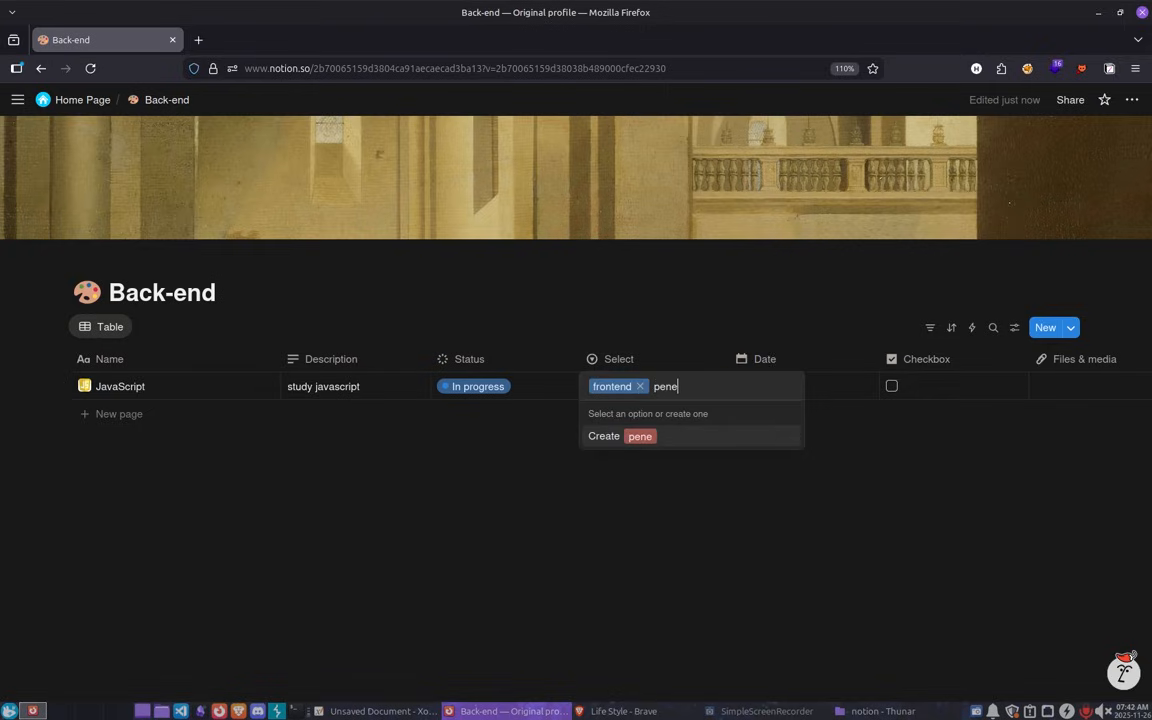
pyautogui.press('BackSpace')
pyautogui.write('testing')
pyautogui.press('Return')
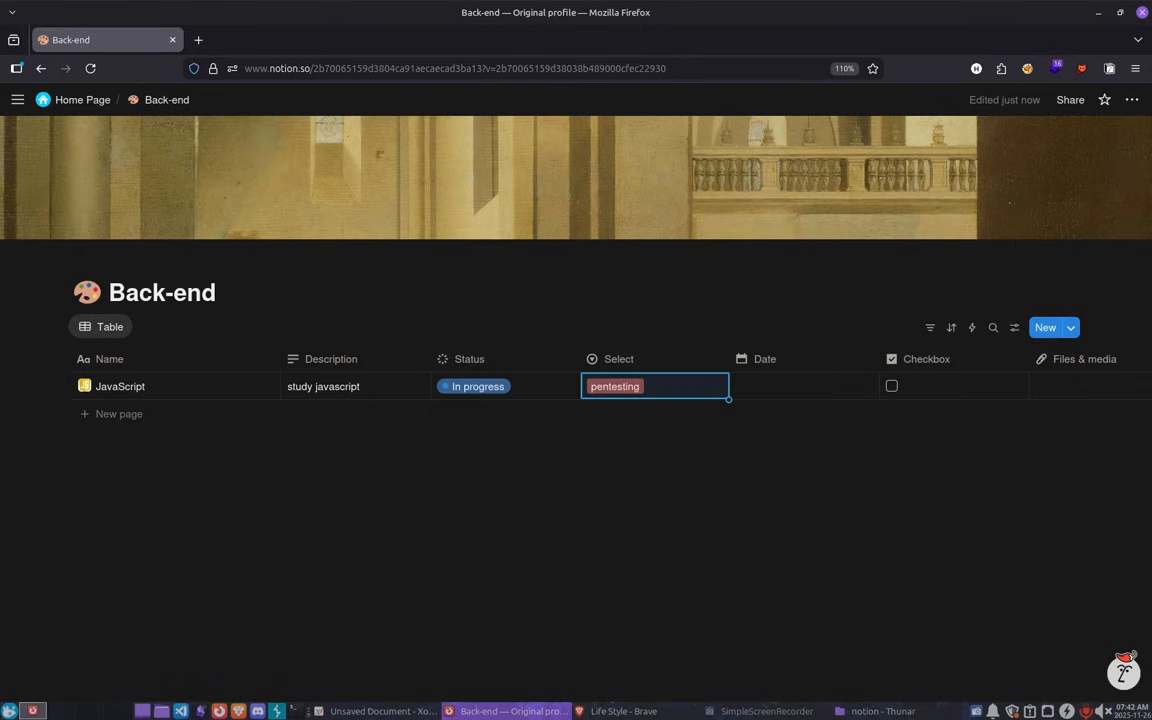
pyautogui.click(628, 390)
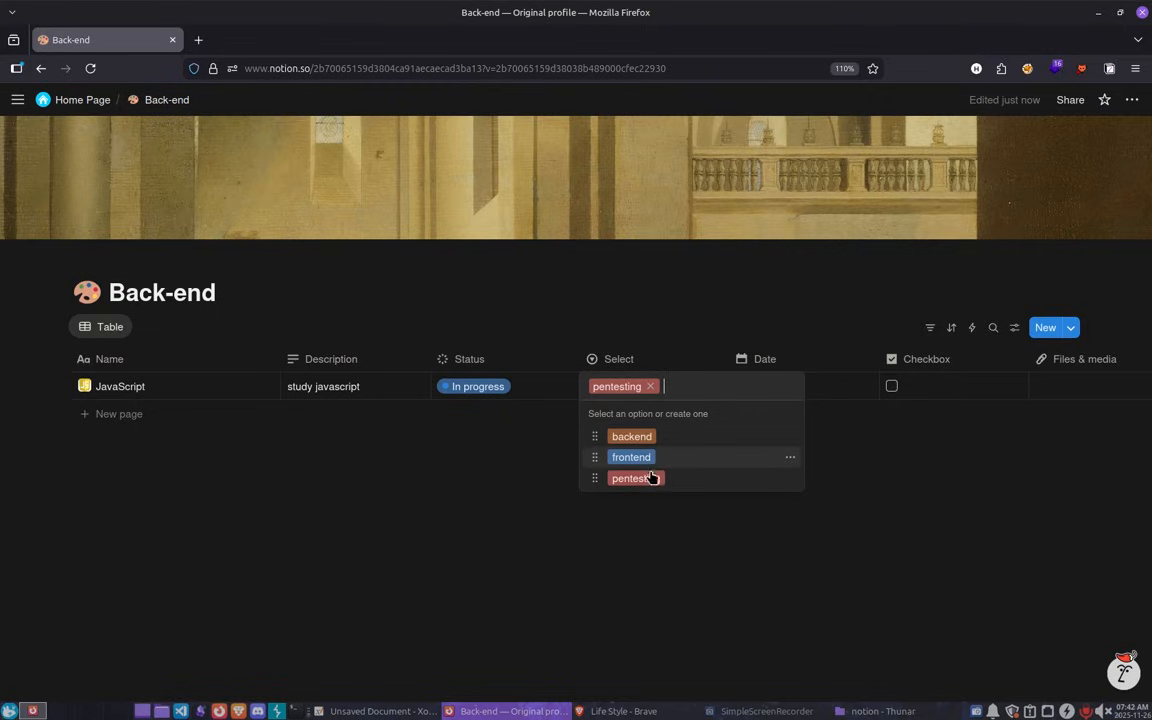
# Assign the "backend" option to the JavaScript entry's Select property and set its Date to November 26, 2025.
pyautogui.click(653, 478)
pyautogui.click(640, 397)
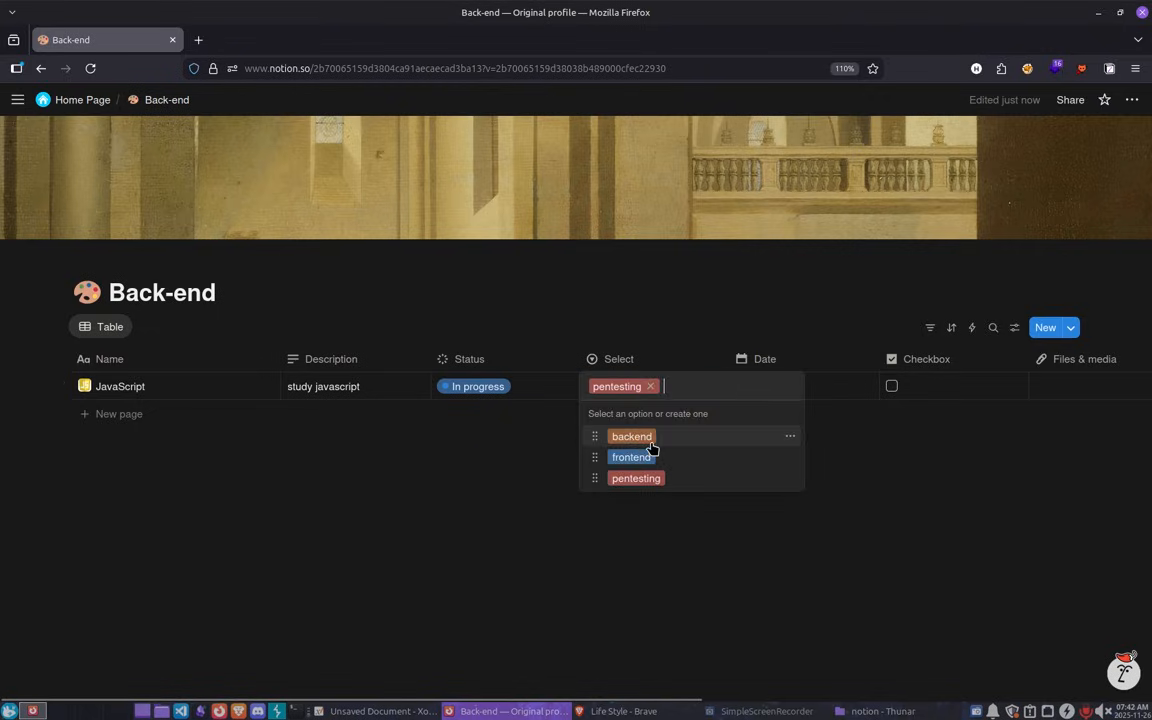
pyautogui.click(650, 445)
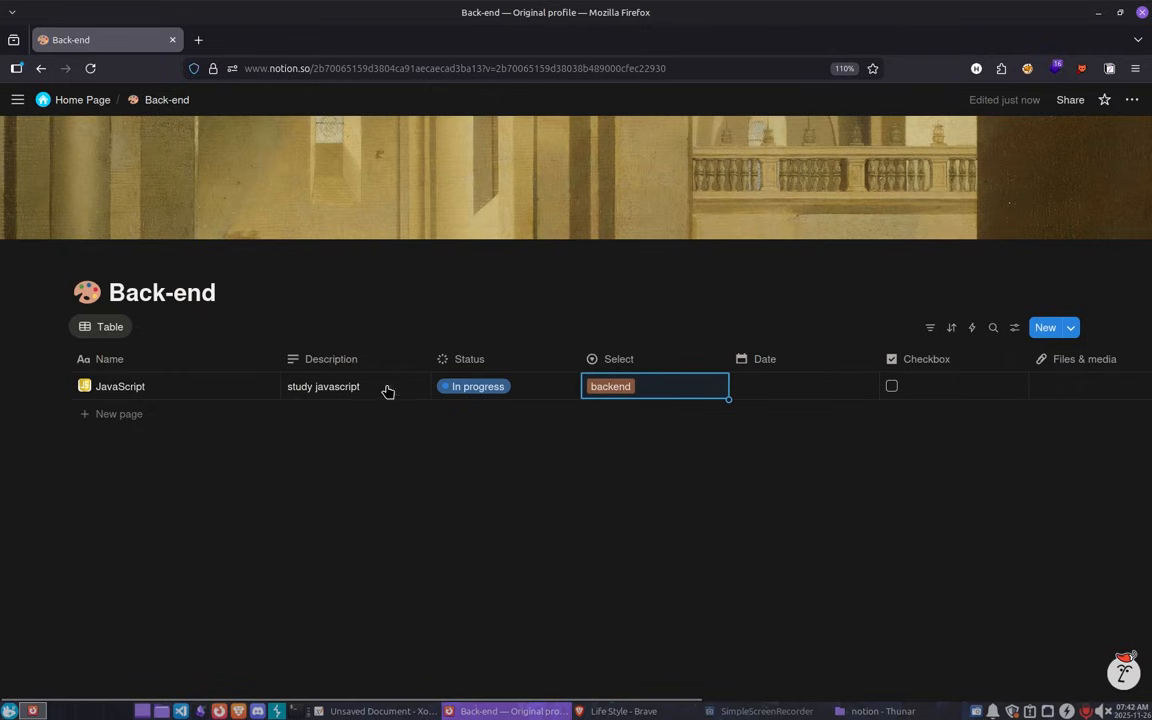
pyautogui.click(770, 396)
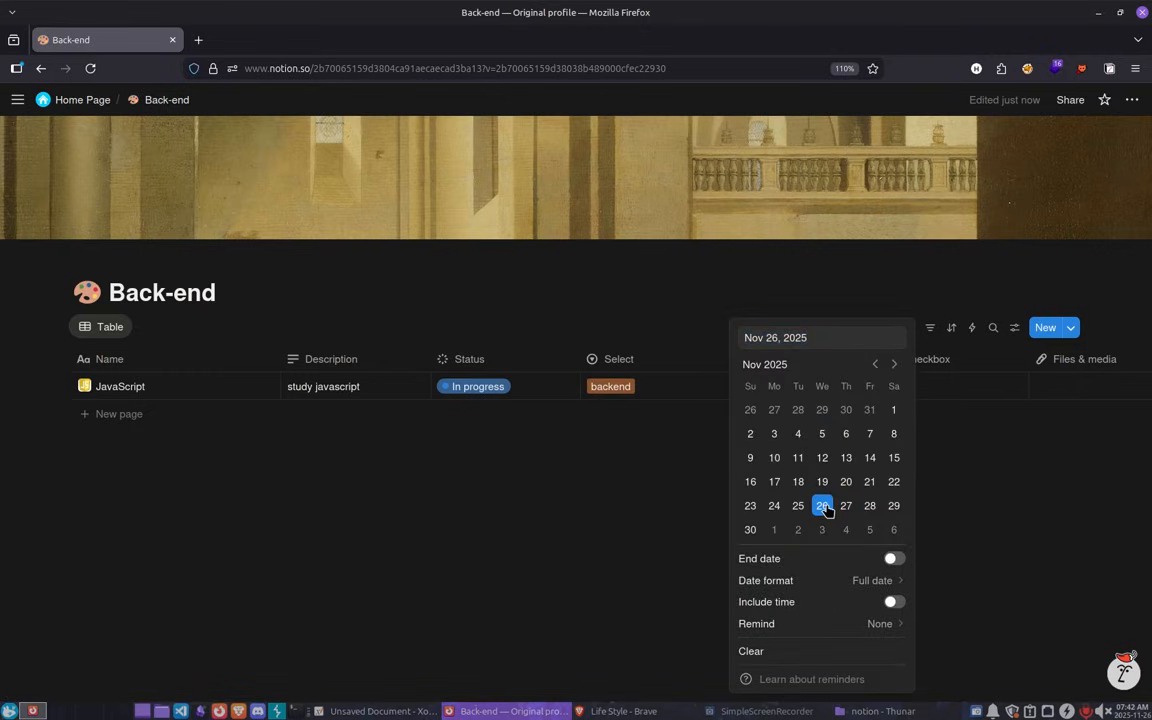
pyautogui.press('Escape')
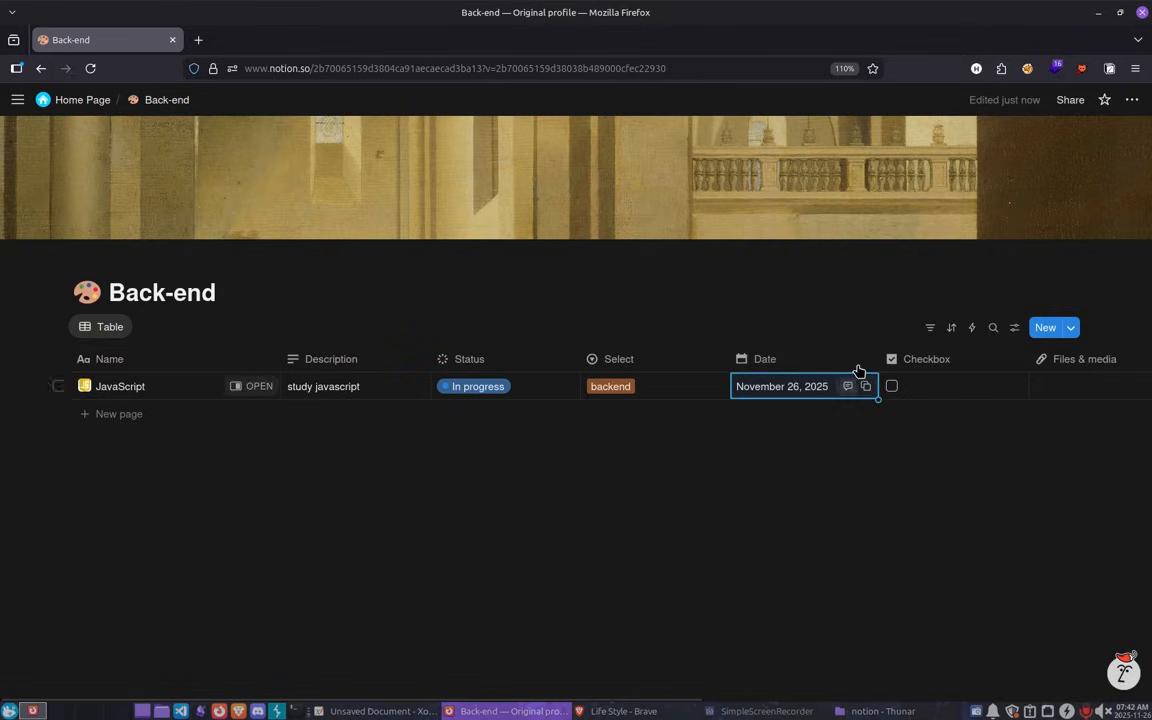
# Duplicate the Date property and rename the copy "End Date".
pyautogui.click(827, 364)
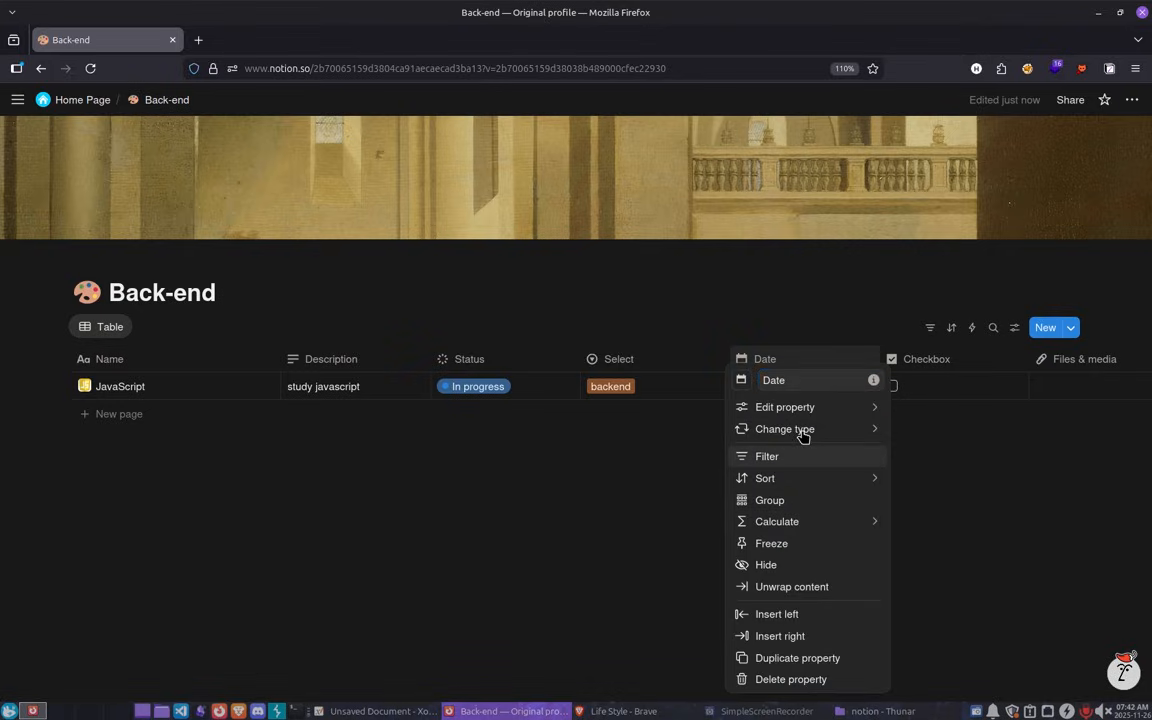
pyautogui.click(805, 658)
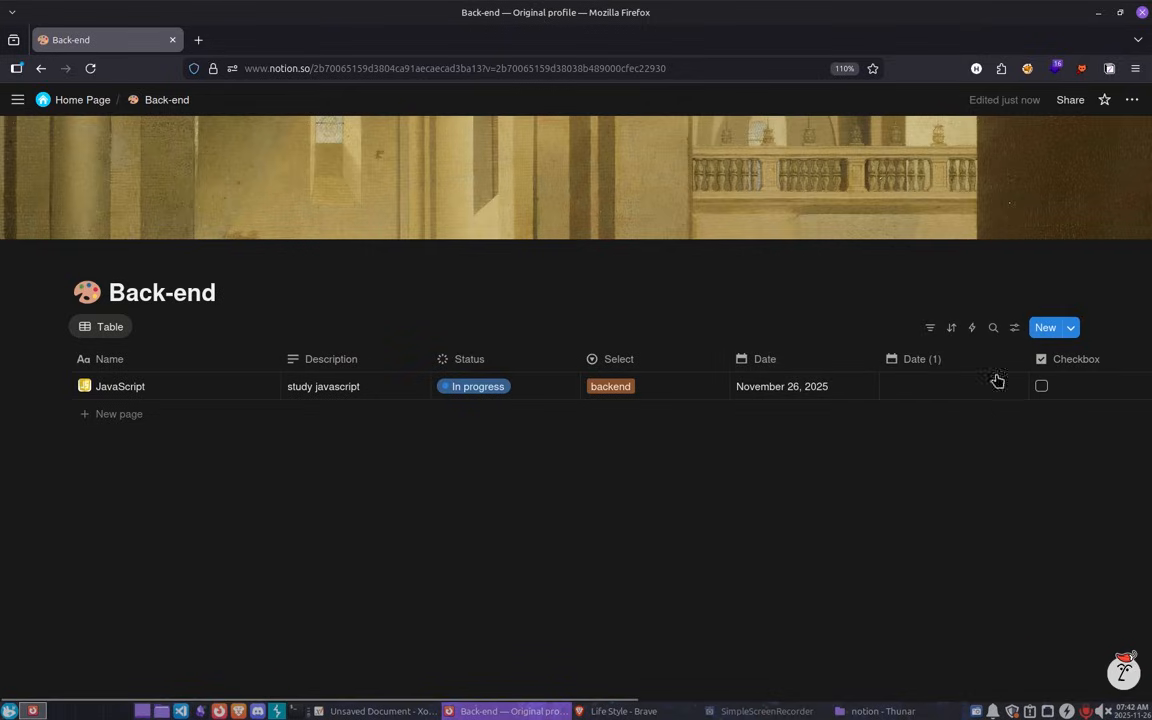
pyautogui.click(967, 362)
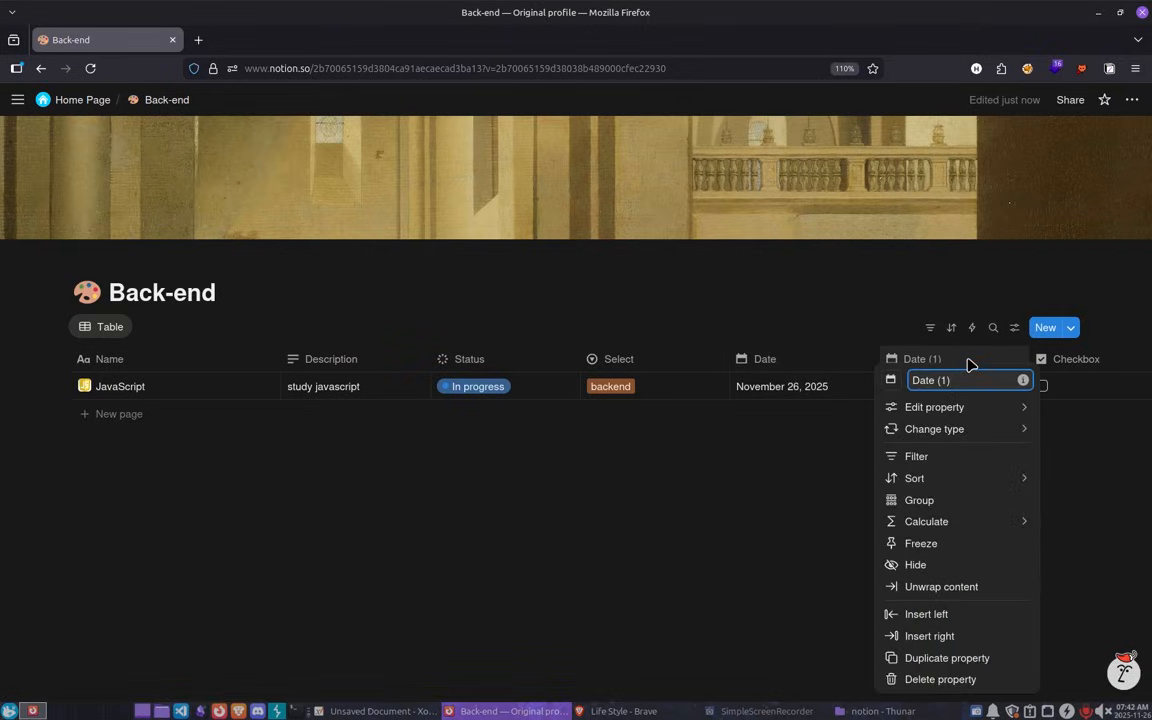
pyautogui.hotkey('ctrl', 'a')
pyautogui.write('W')
pyautogui.press('BackSpace')
pyautogui.write('E')
pyautogui.press('Return')
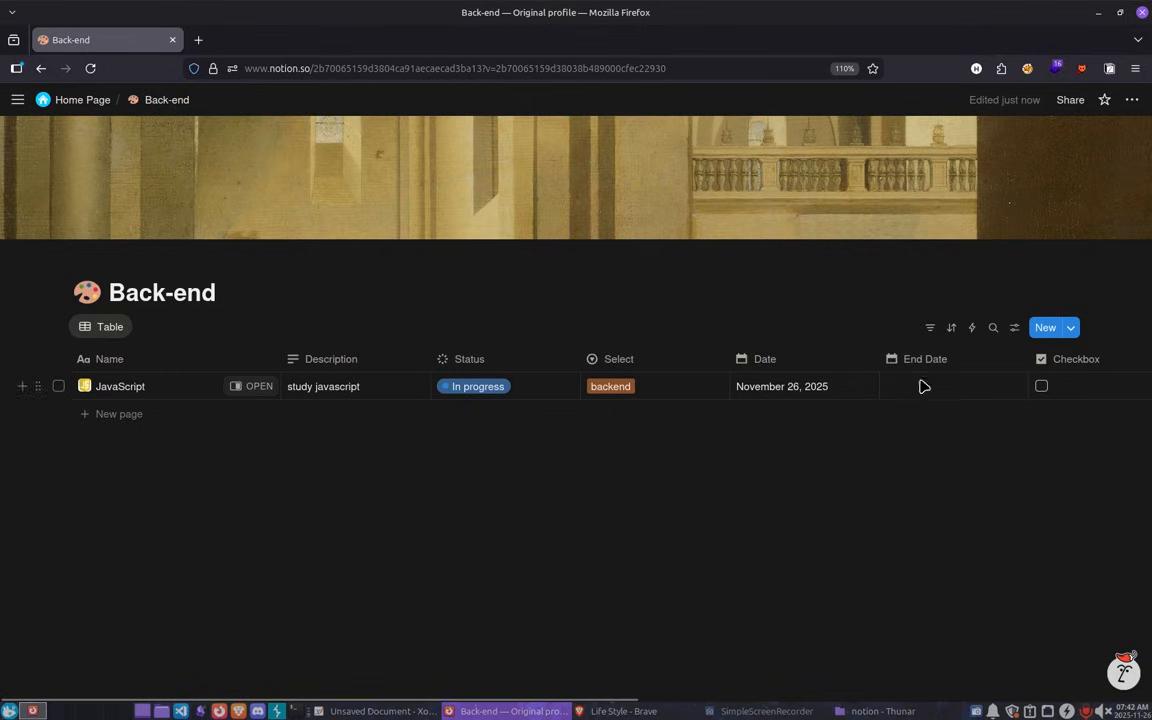
# Set the JavaScript entry's End Date to February 11, 2026 and tick its Checkbox property.
pyautogui.click(922, 386)
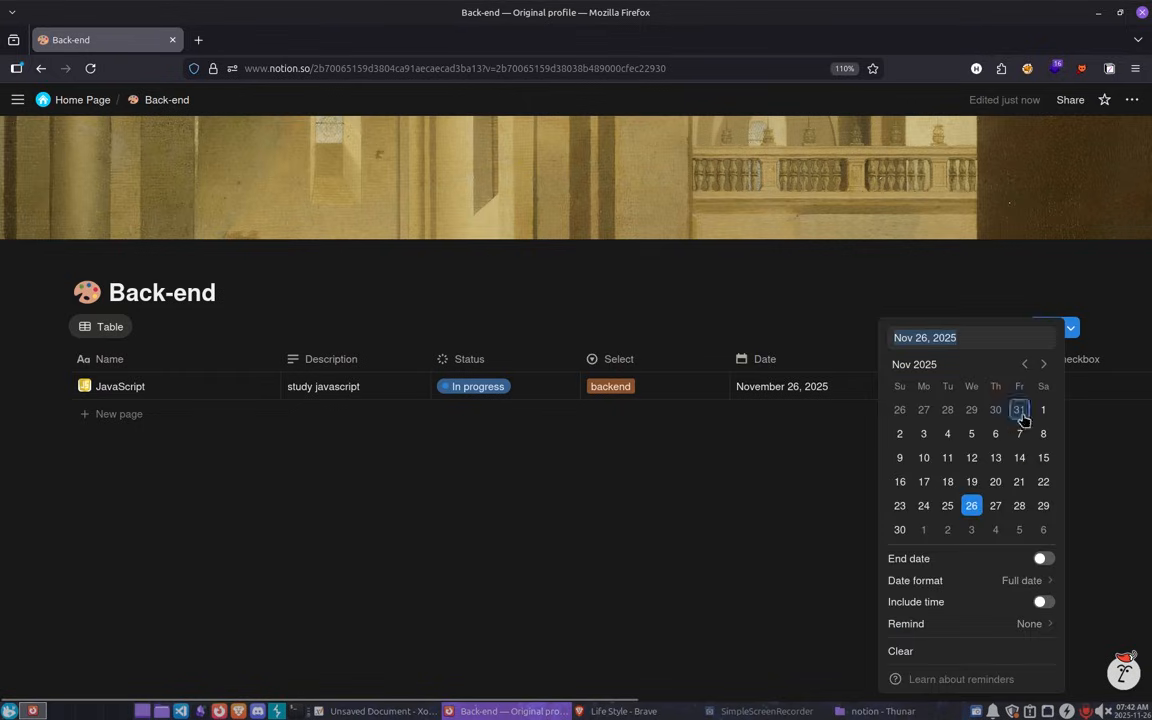
pyautogui.click(1045, 368)
pyautogui.click(1045, 368)
pyautogui.click(1045, 368)
pyautogui.click(973, 437)
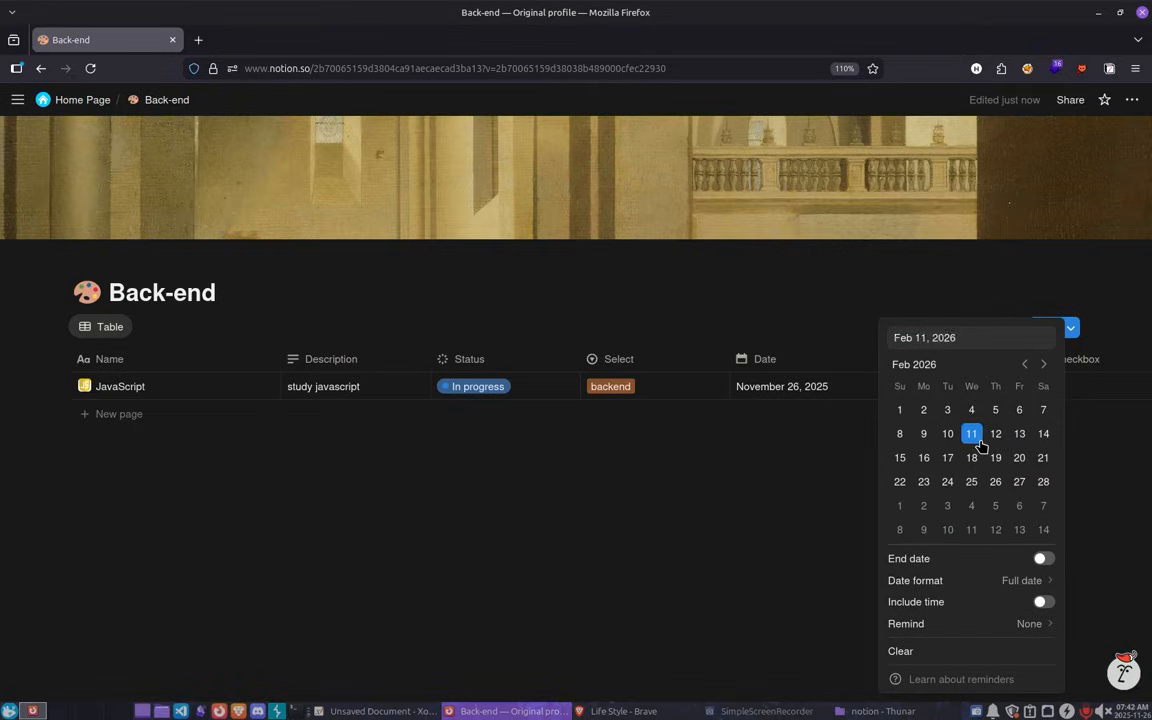
pyautogui.press('Escape')
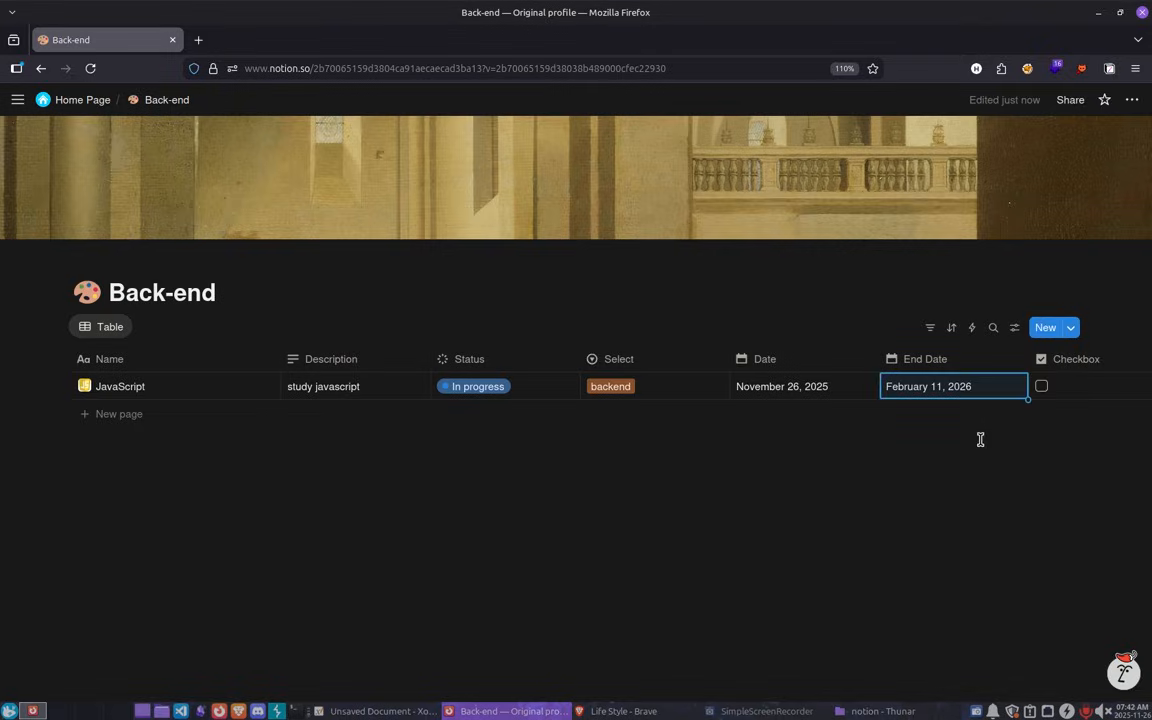
pyautogui.click(1041, 387)
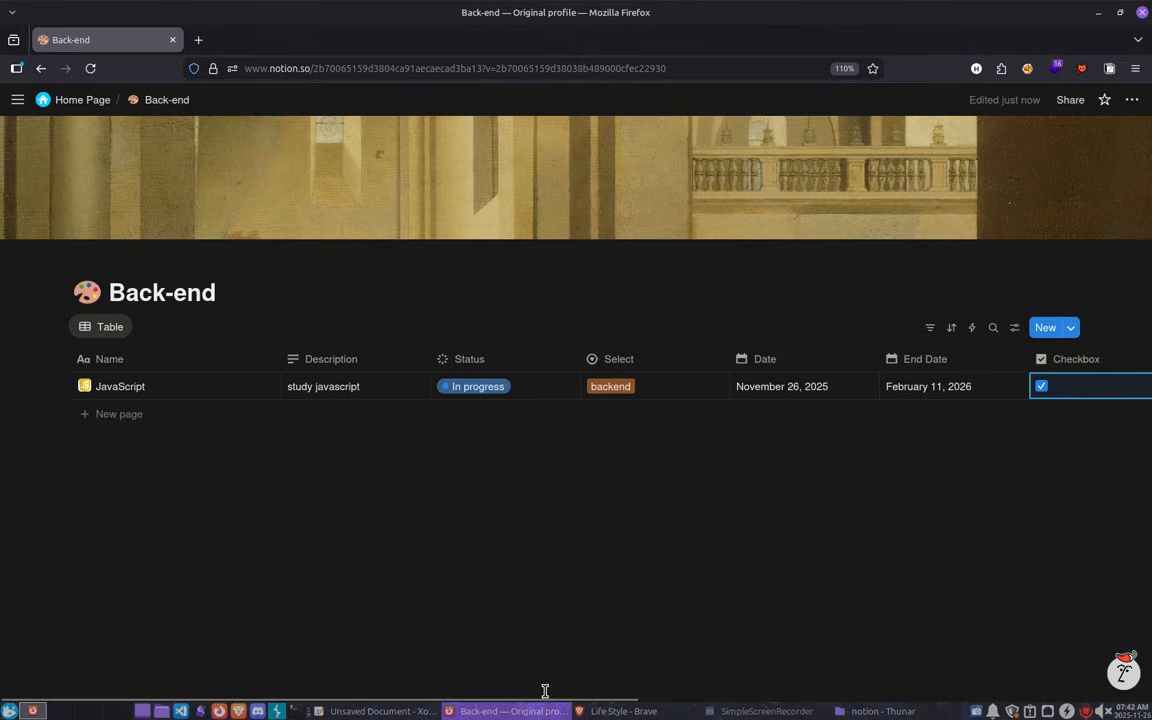
# Examine the upload and embed-link options of the JavaScript entry's Files & media property without adding a file.
pyautogui.moveTo(558, 699); pyautogui.dragTo(951, 684)
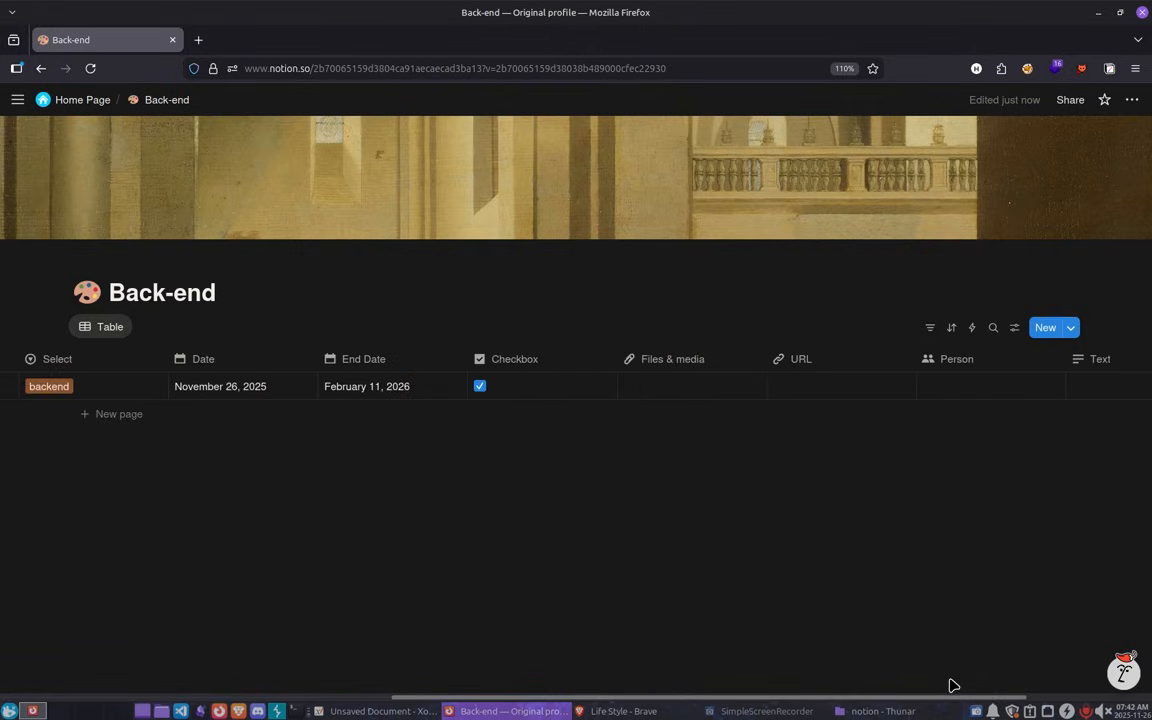
pyautogui.click(671, 396)
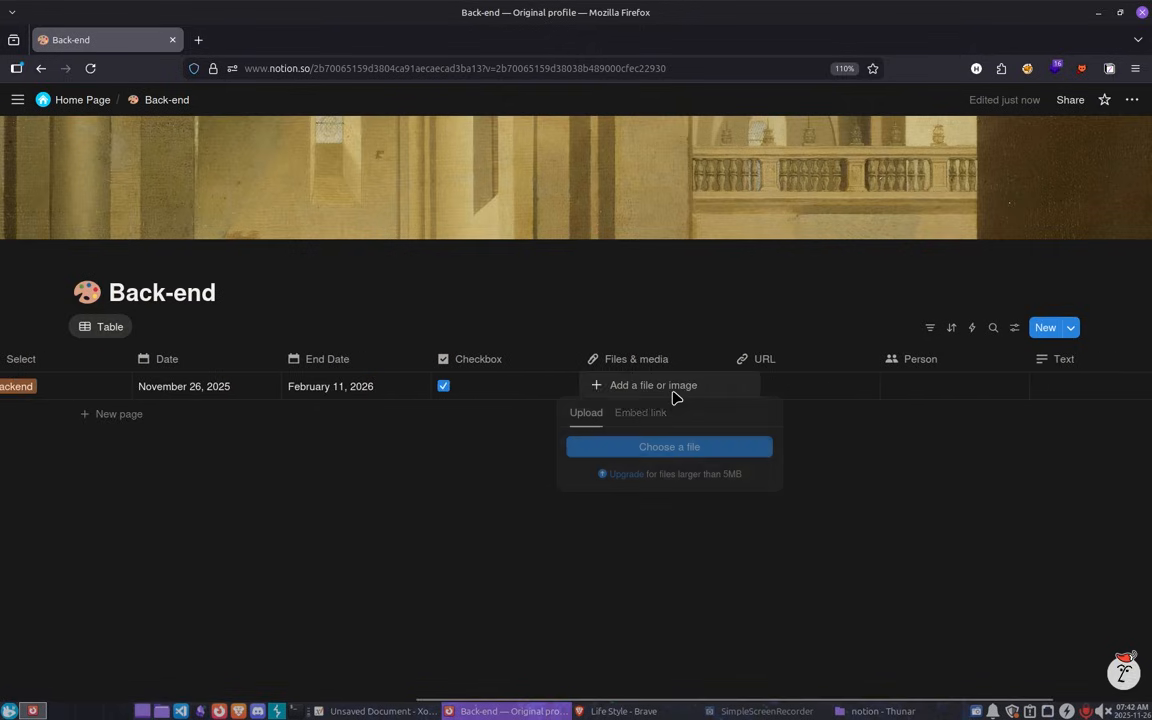
pyautogui.click(660, 412)
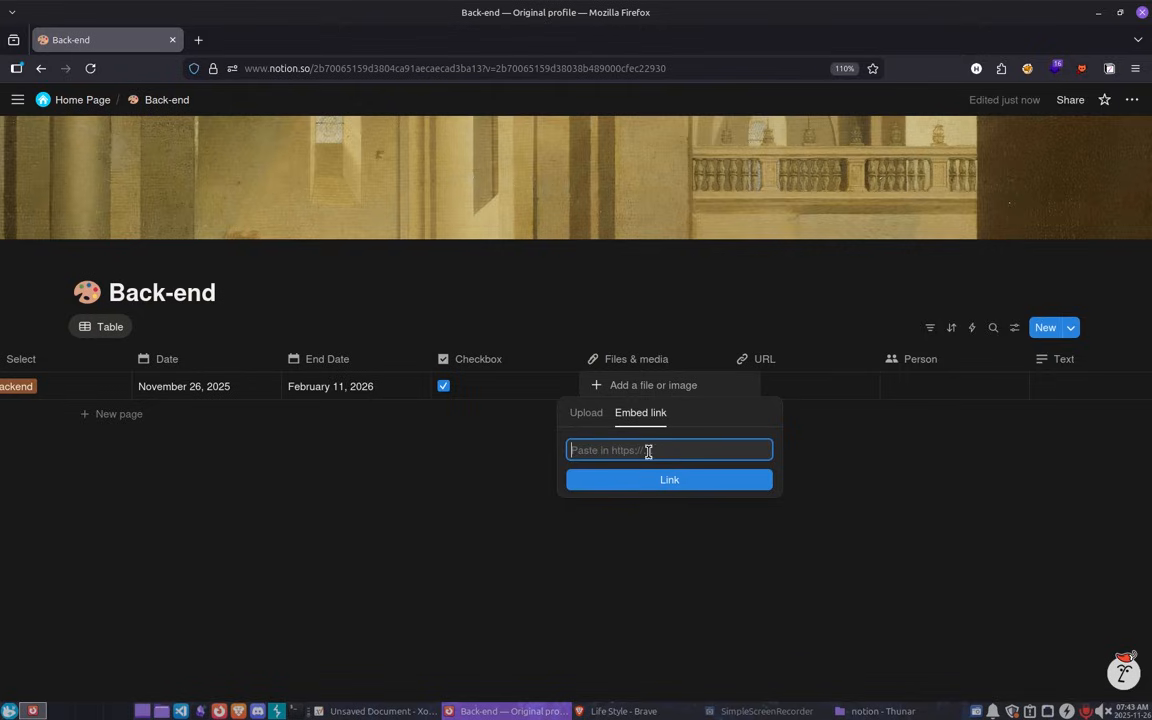
pyautogui.click(597, 415)
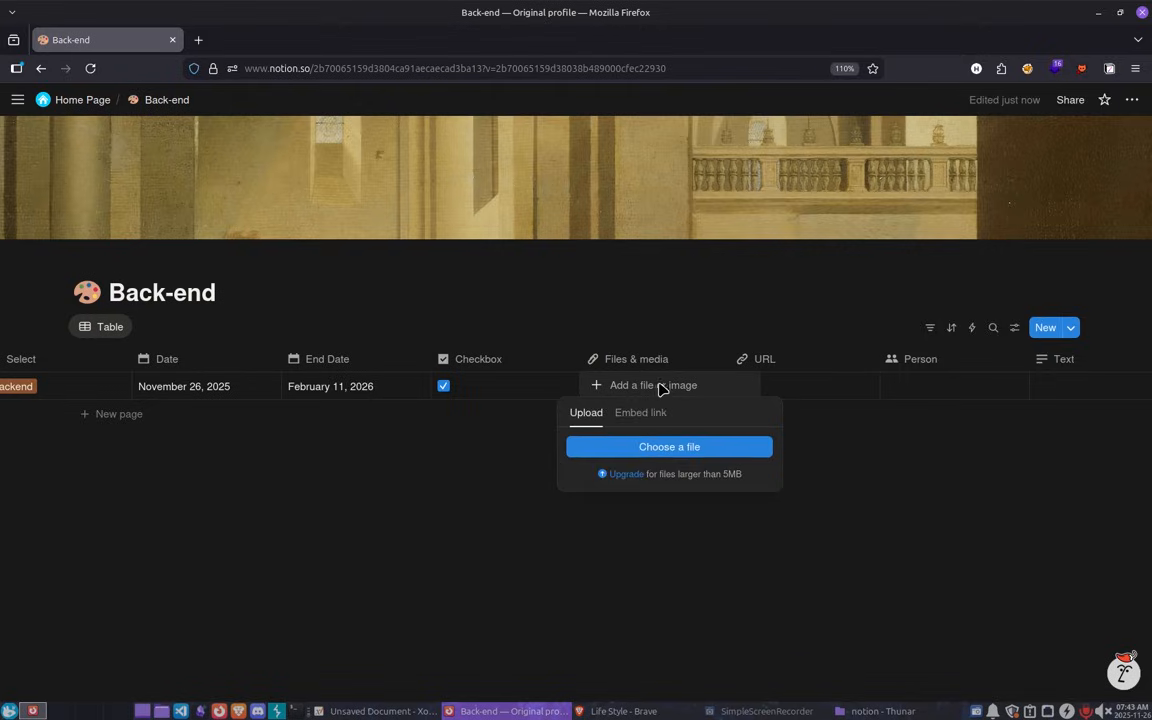
pyautogui.click(670, 384)
pyautogui.click(796, 386)
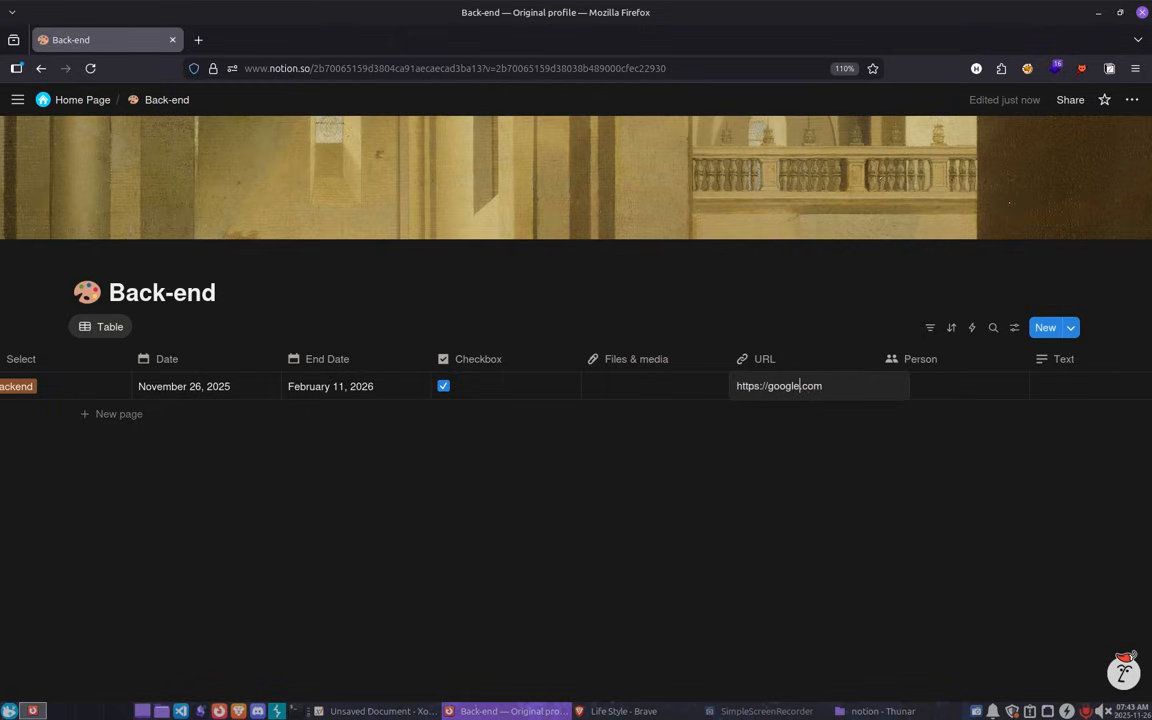
pyautogui.press('Return')
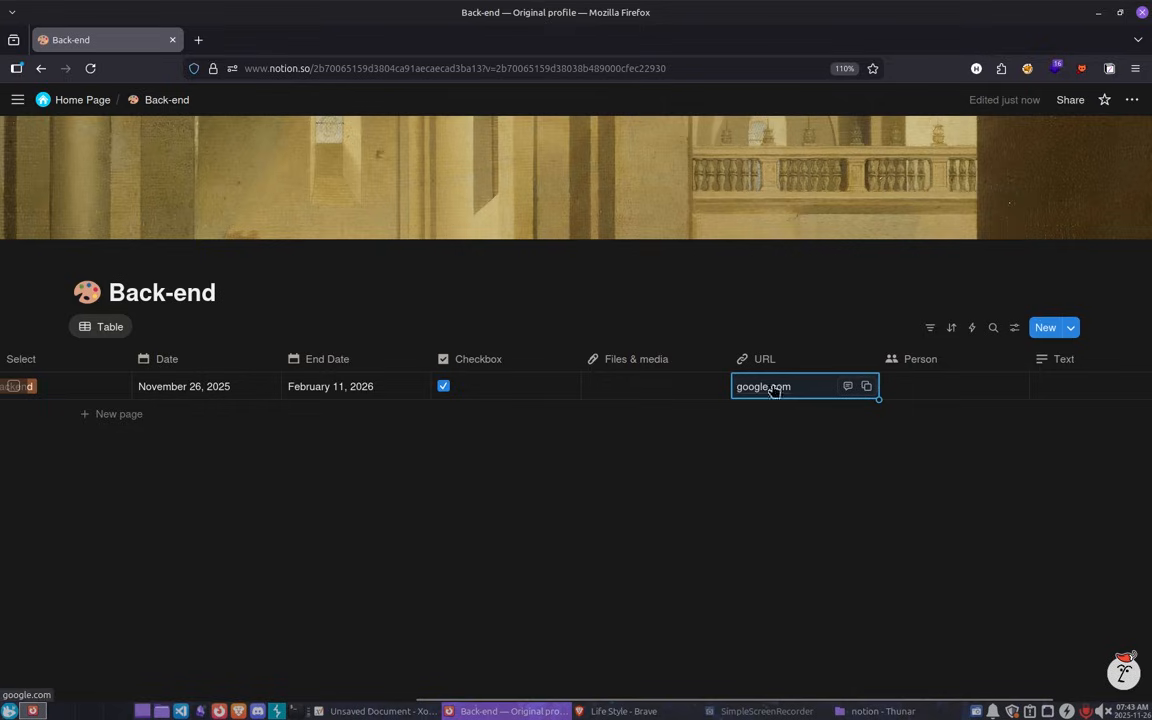
pyautogui.click(942, 387)
pyautogui.click(942, 387)
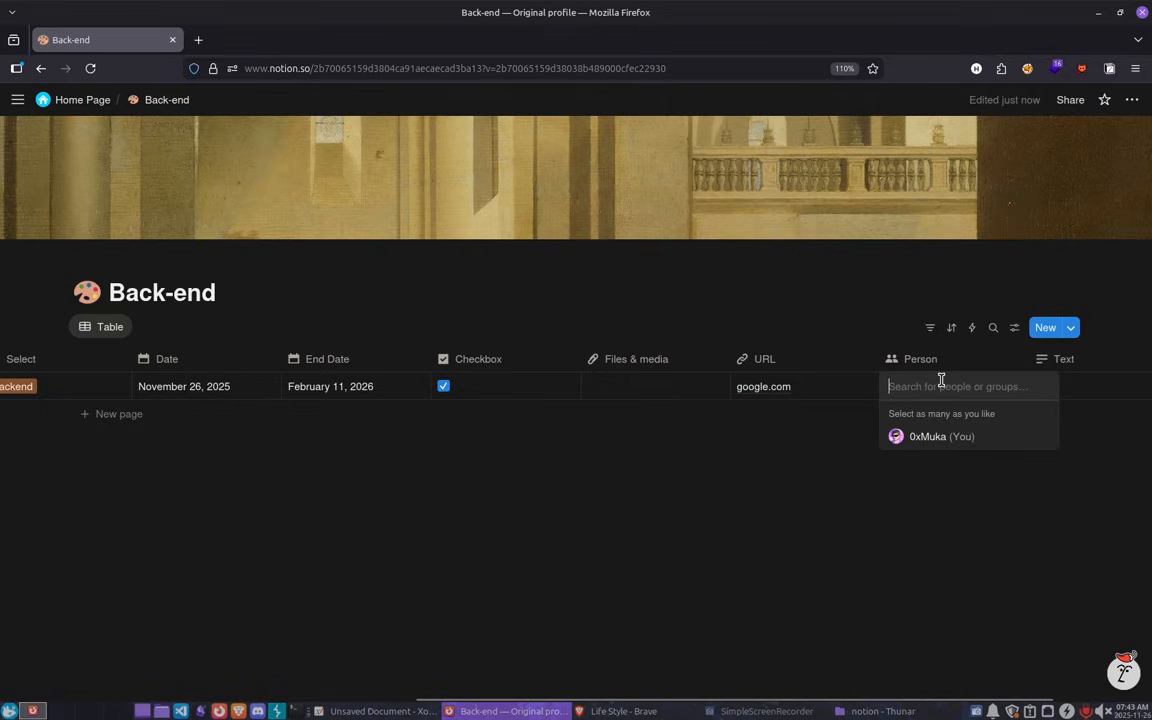
pyautogui.click(936, 440)
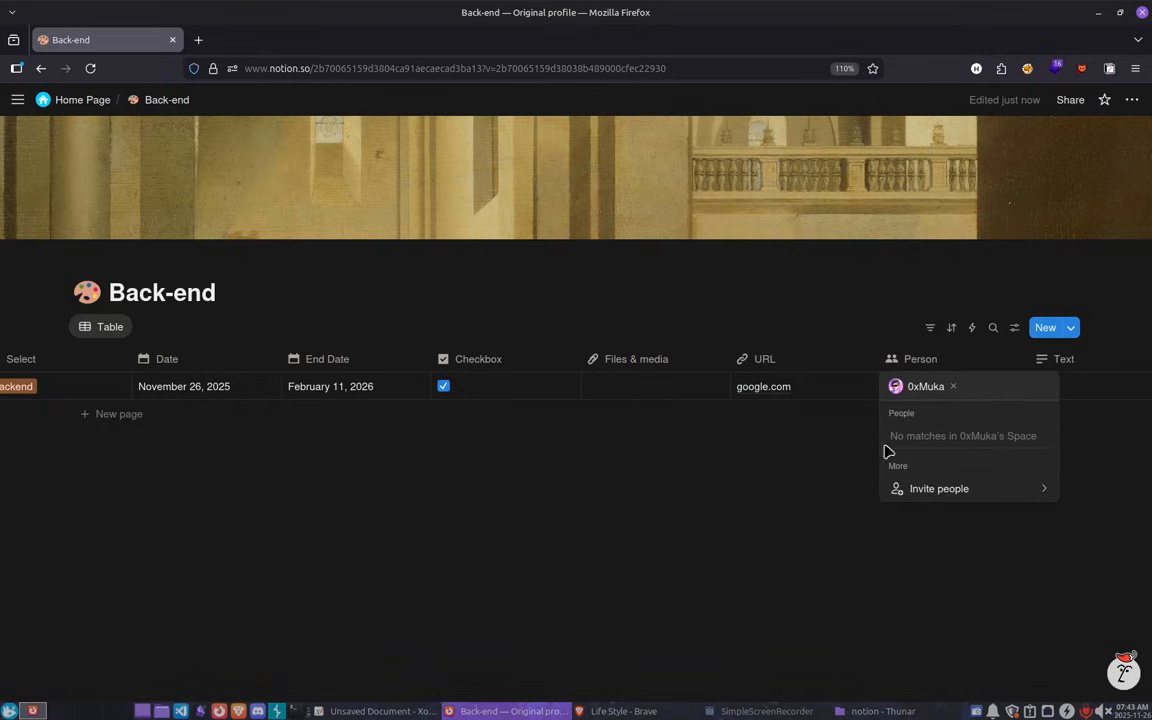
pyautogui.press('Escape')
# Rename the Text property "Note".
pyautogui.click(1081, 364)
pyautogui.click(1081, 372)
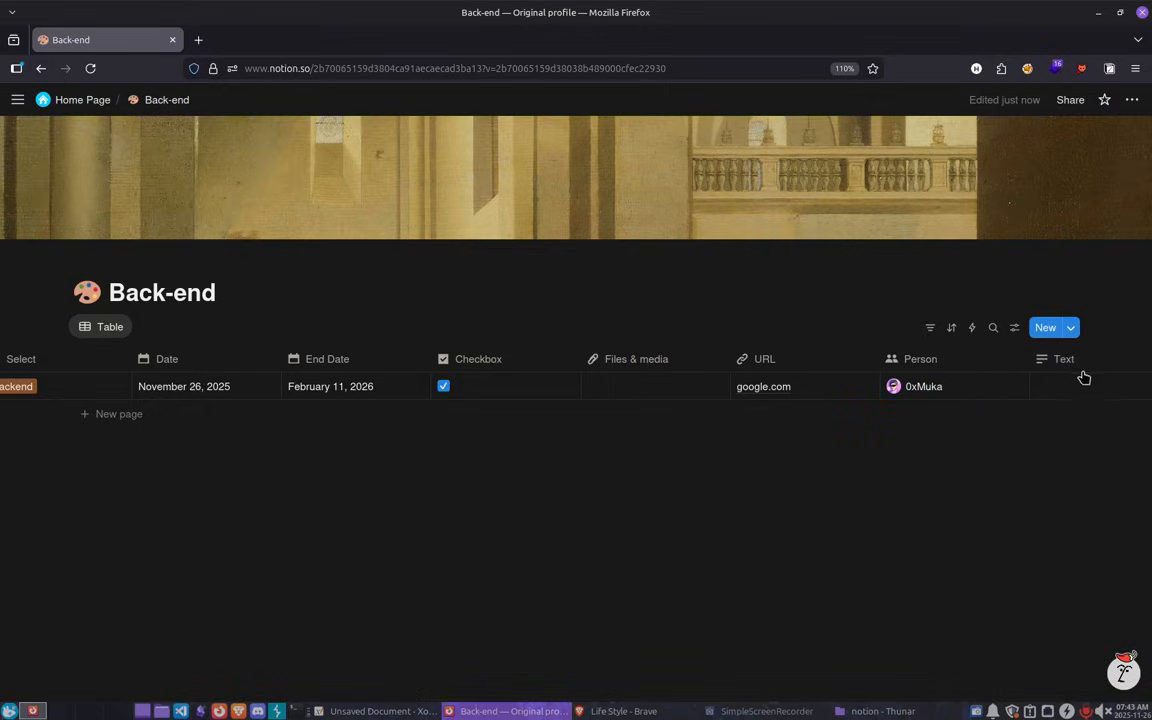
pyautogui.click(1084, 367)
pyautogui.write('Note')
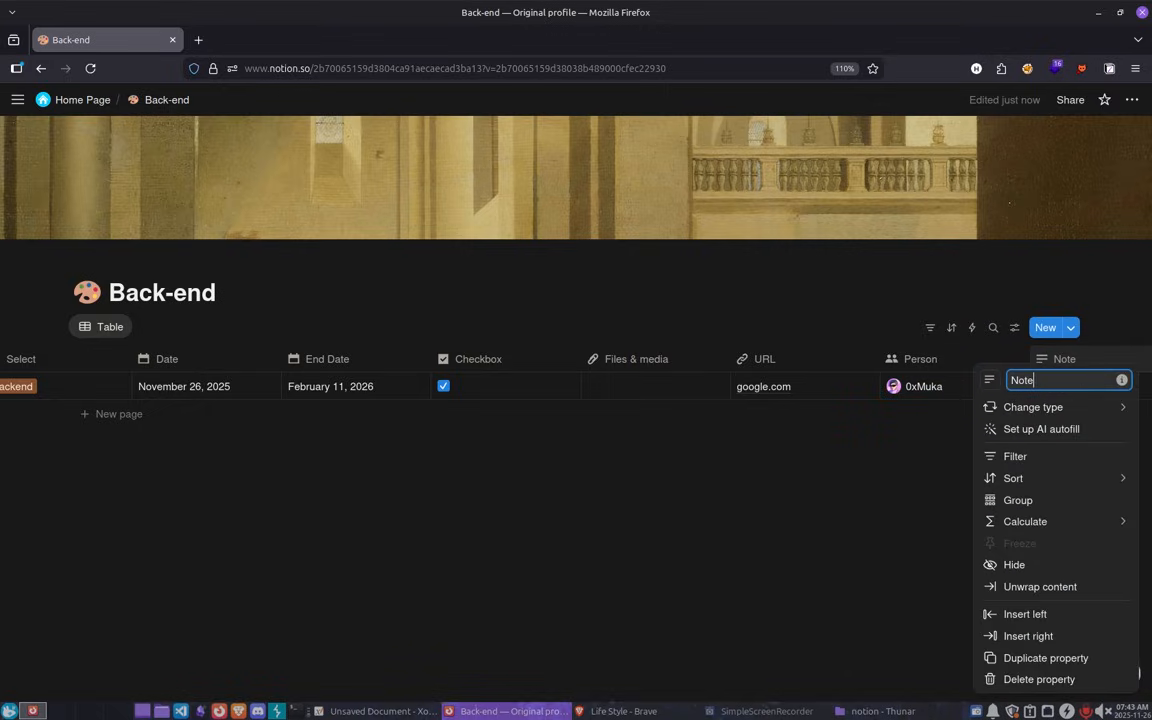
pyautogui.press('Return')
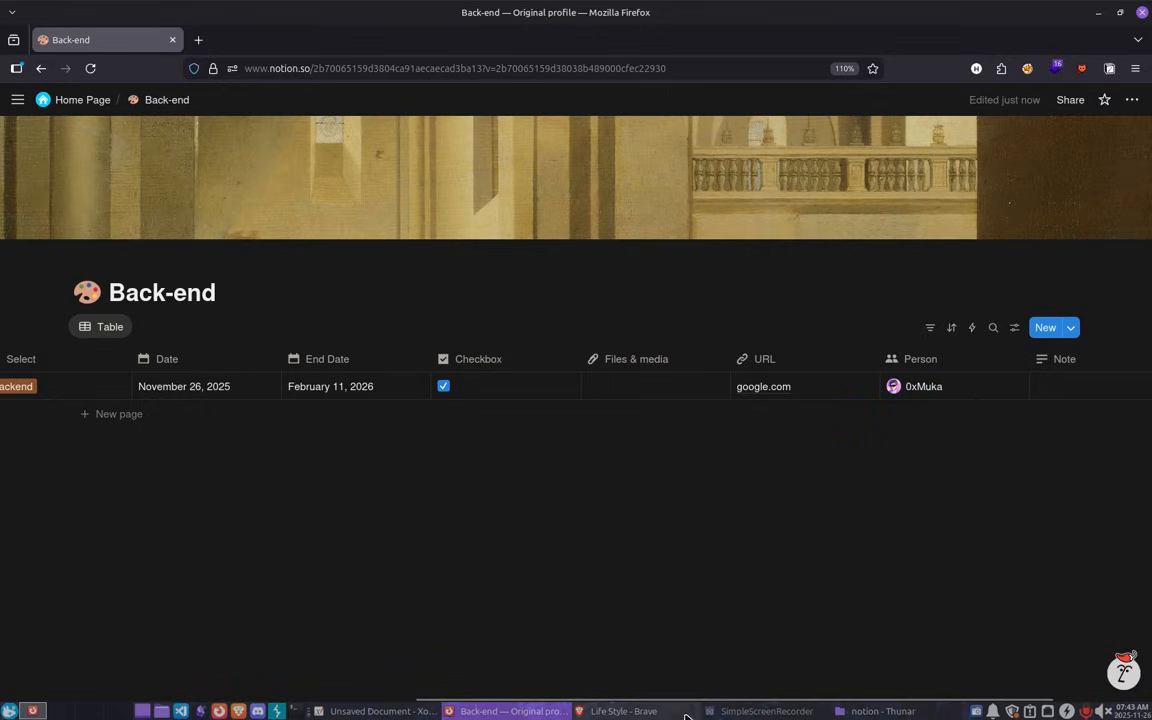
# Enter "مذاكرتش" in the JavaScript entry's Note cell.
pyautogui.hscroll(3, 746, 700)
pyautogui.click(926, 398)
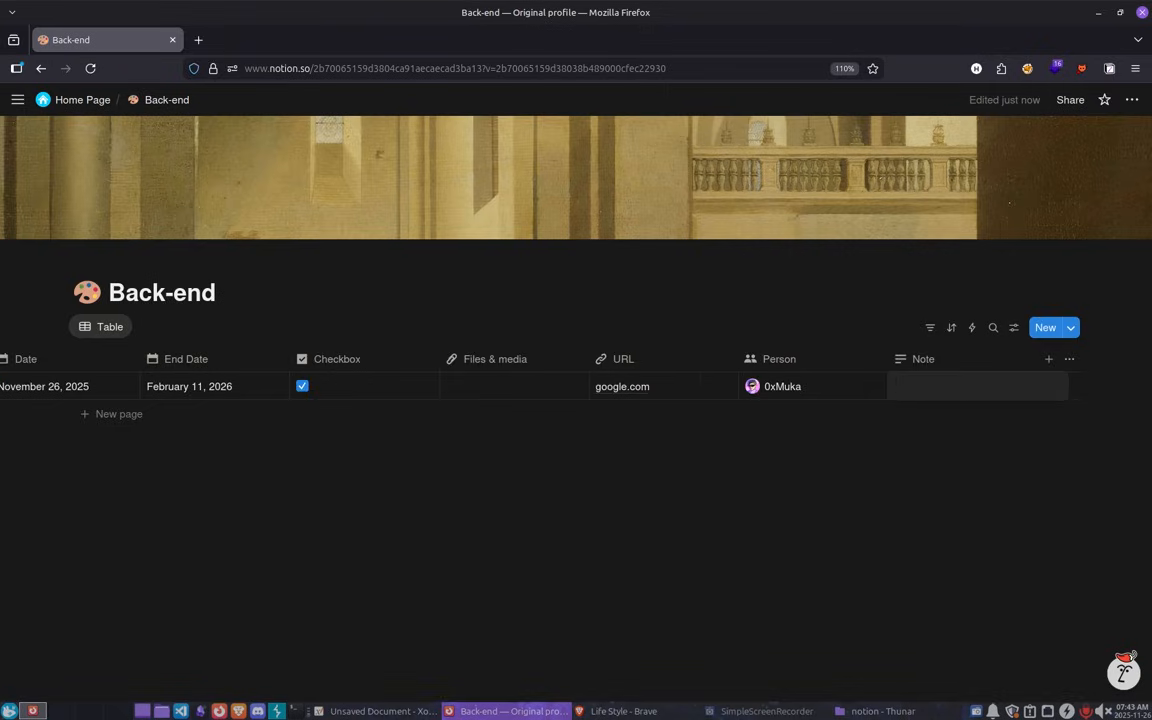
pyautogui.write('مذاكرتش')
pyautogui.press('Escape')
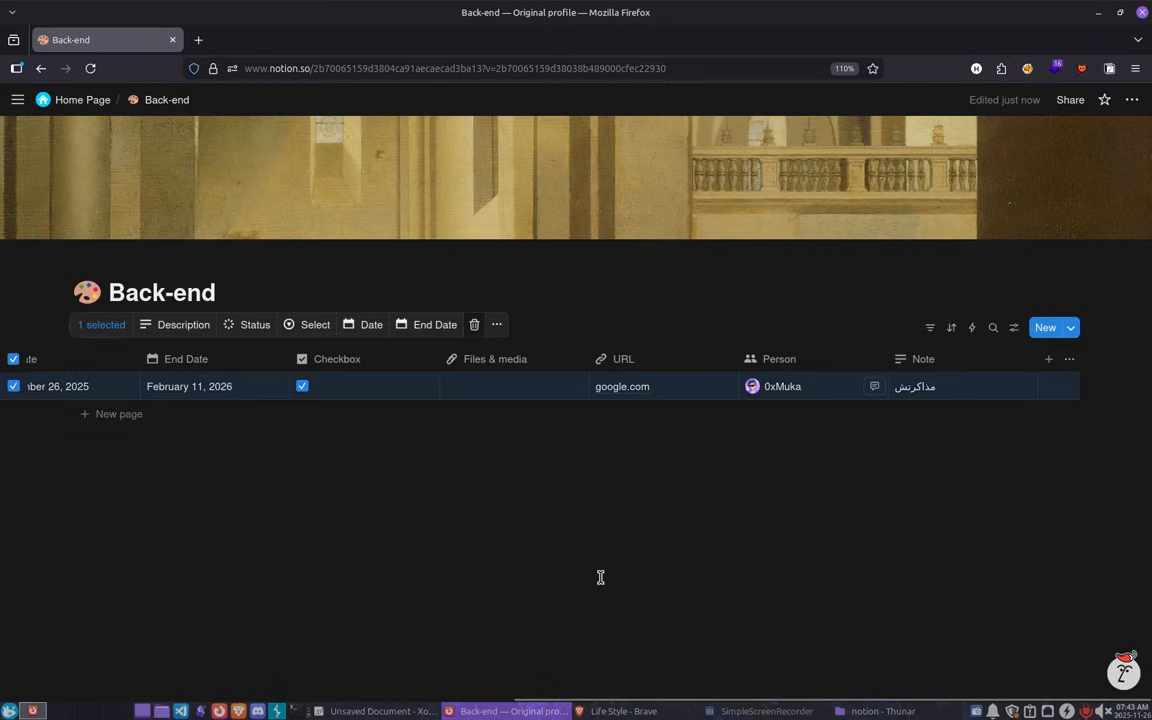
# Open the JavaScript entry's page beside the table to review its properties, and close it.
pyautogui.moveTo(632, 705); pyautogui.dragTo(65, 708)
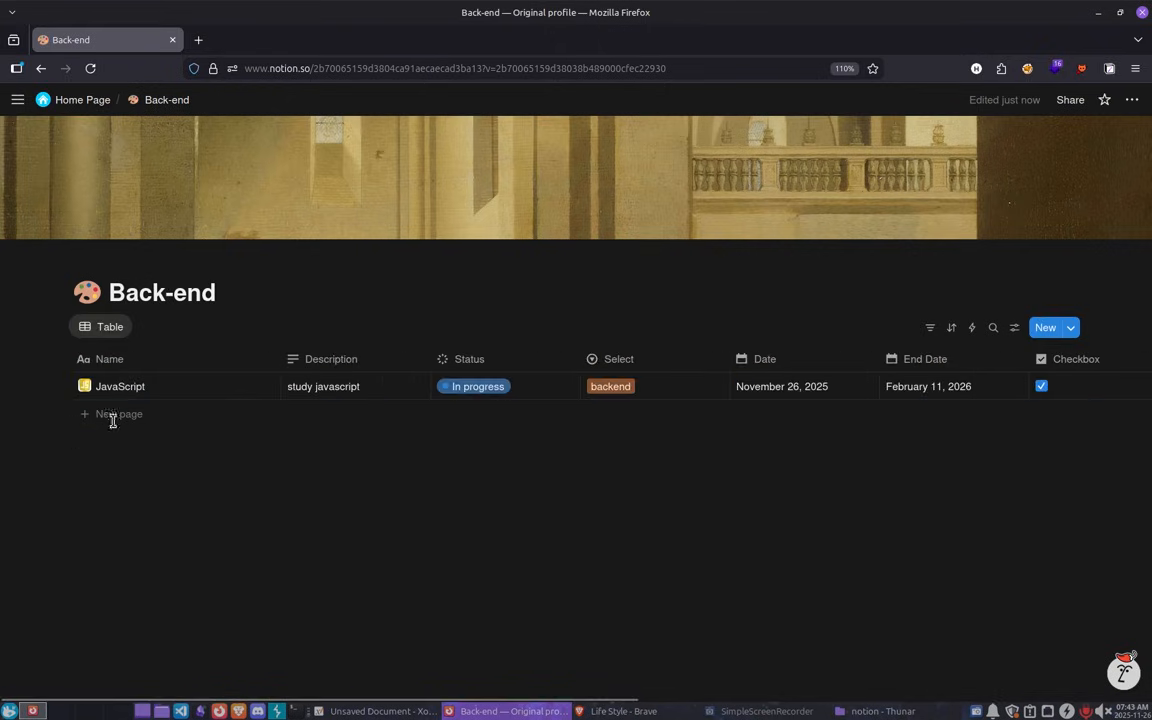
pyautogui.moveTo(133, 256)
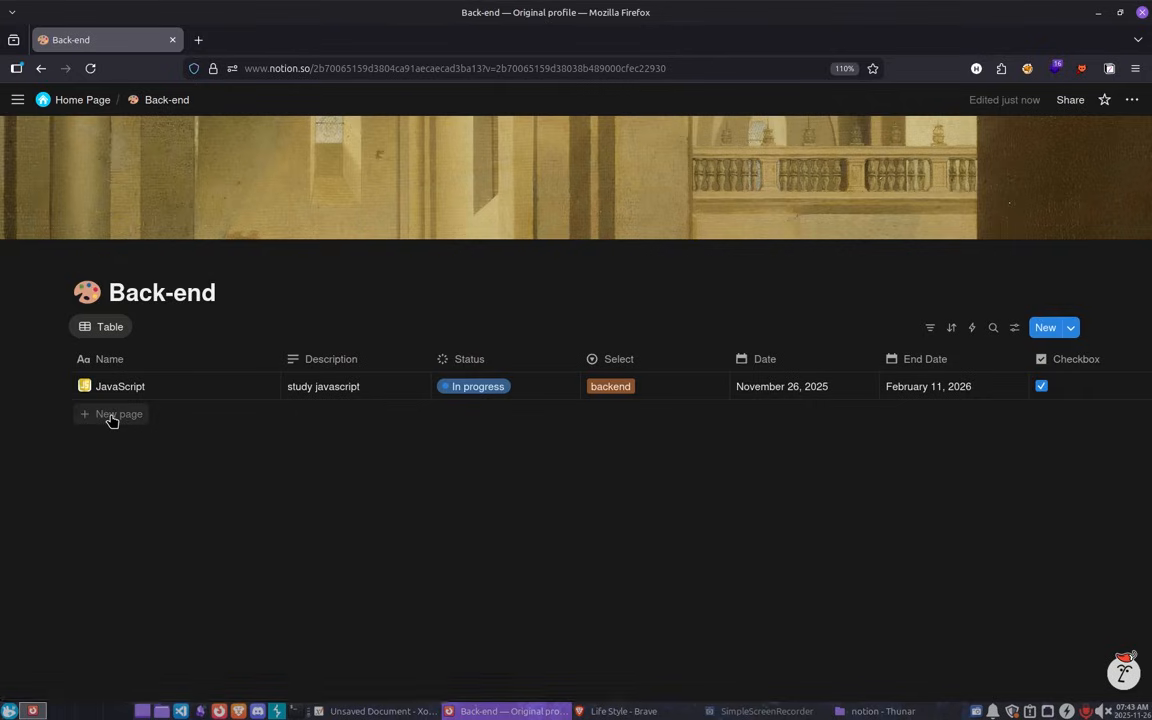
pyautogui.moveTo(180, 391)
pyautogui.click(260, 387)
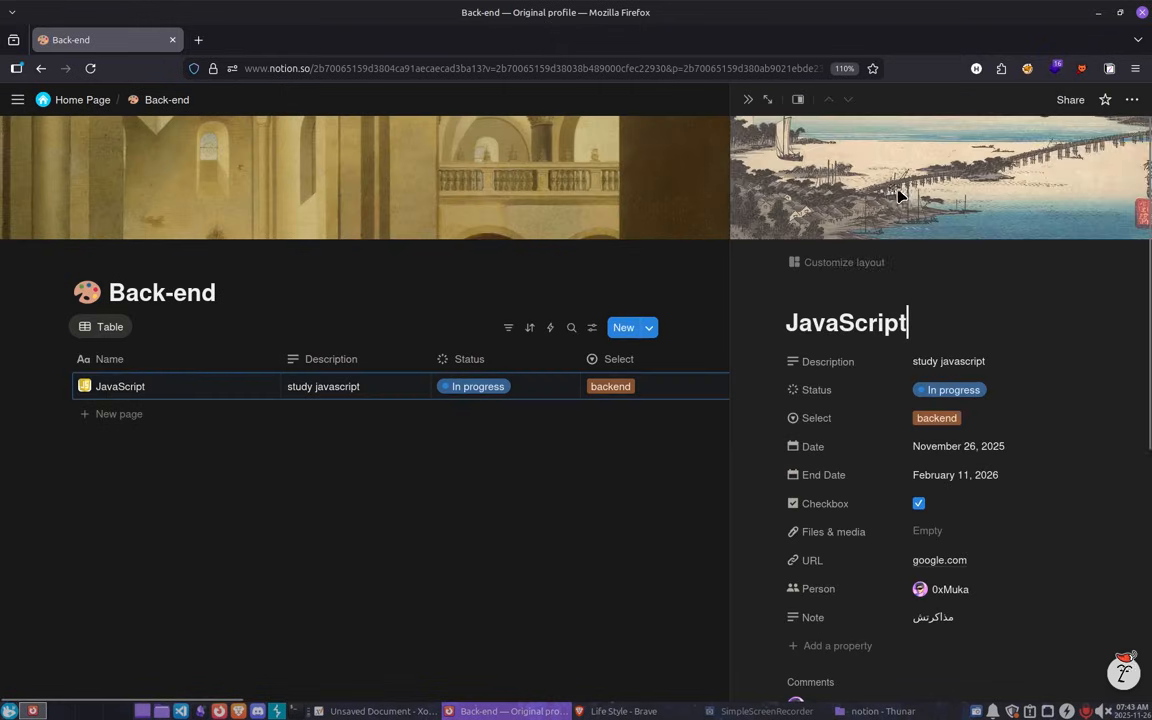
pyautogui.click(145, 292)
# Replace the database title "Back-end" with "JavaScript".
pyautogui.moveTo(105, 292); pyautogui.dragTo(317, 304)
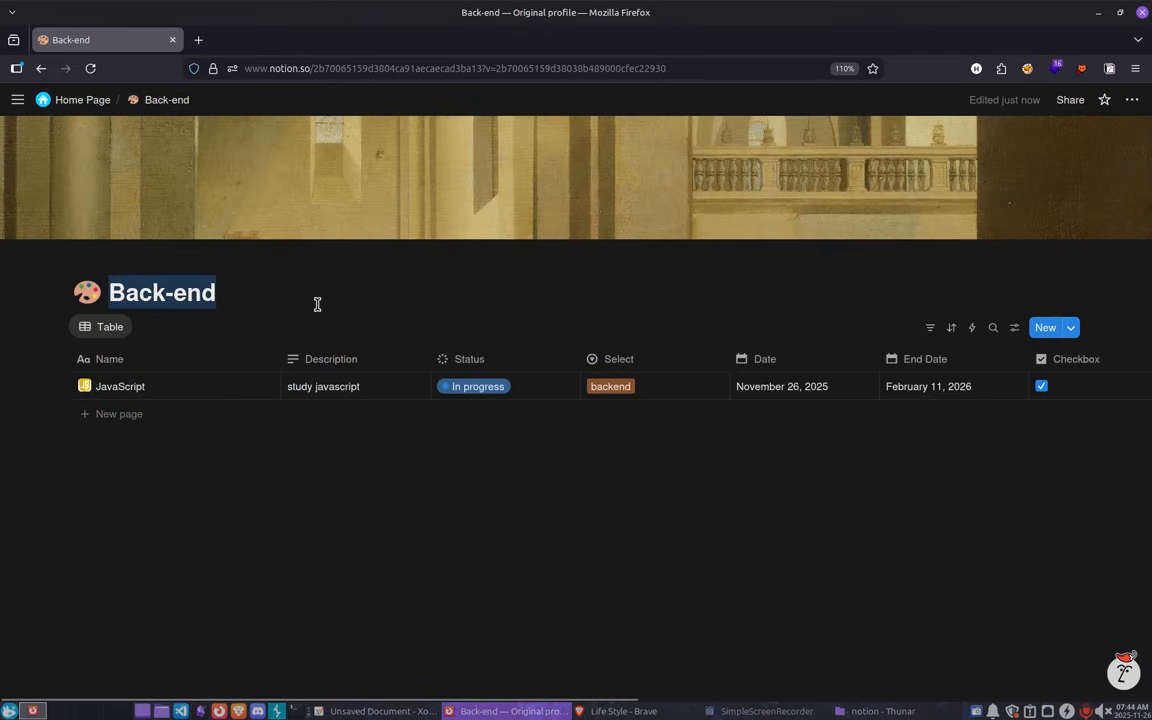
pyautogui.write('ـشر')
pyautogui.press('BackSpace')
pyautogui.press('BackSpace')
pyautogui.press('BackSpace')
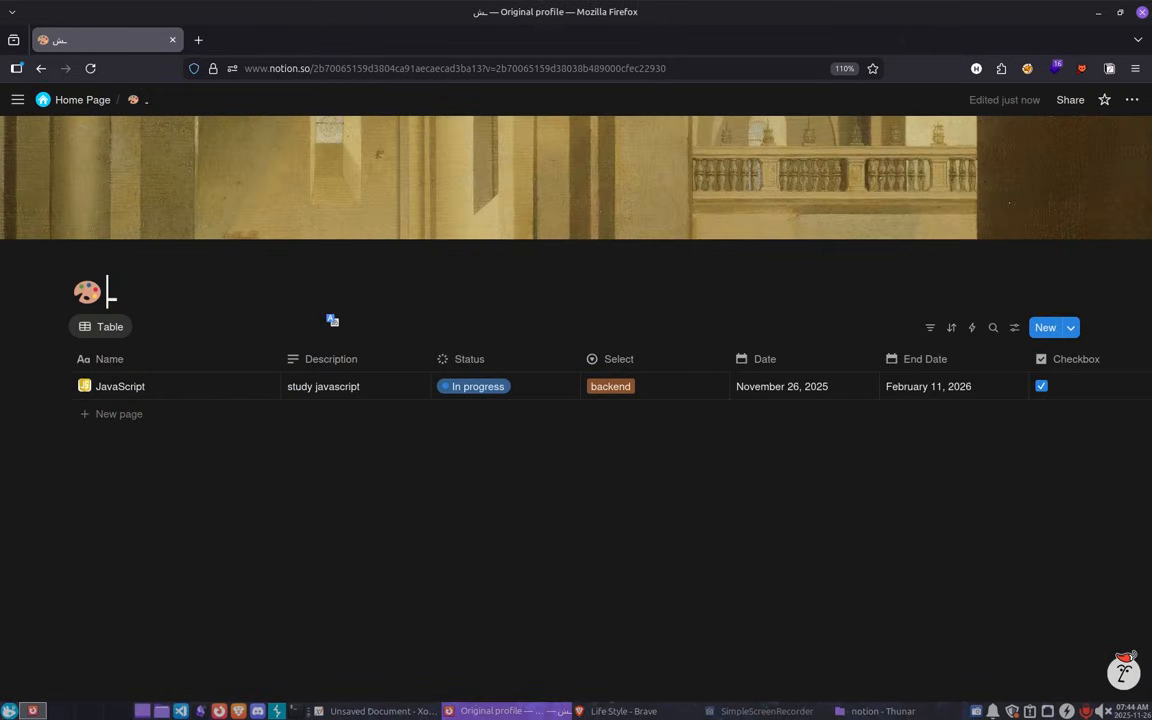
pyautogui.write('Jvaa')
pyautogui.press('BackSpace')
pyautogui.press('BackSpace')
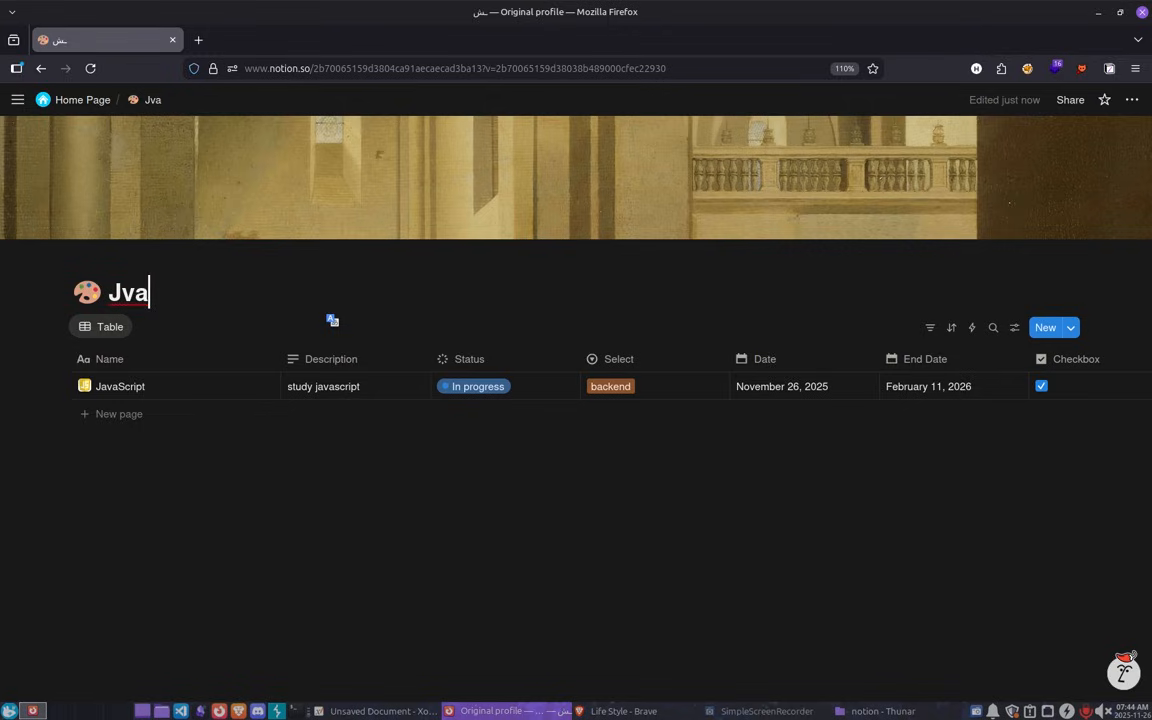
pyautogui.write('vaScript')
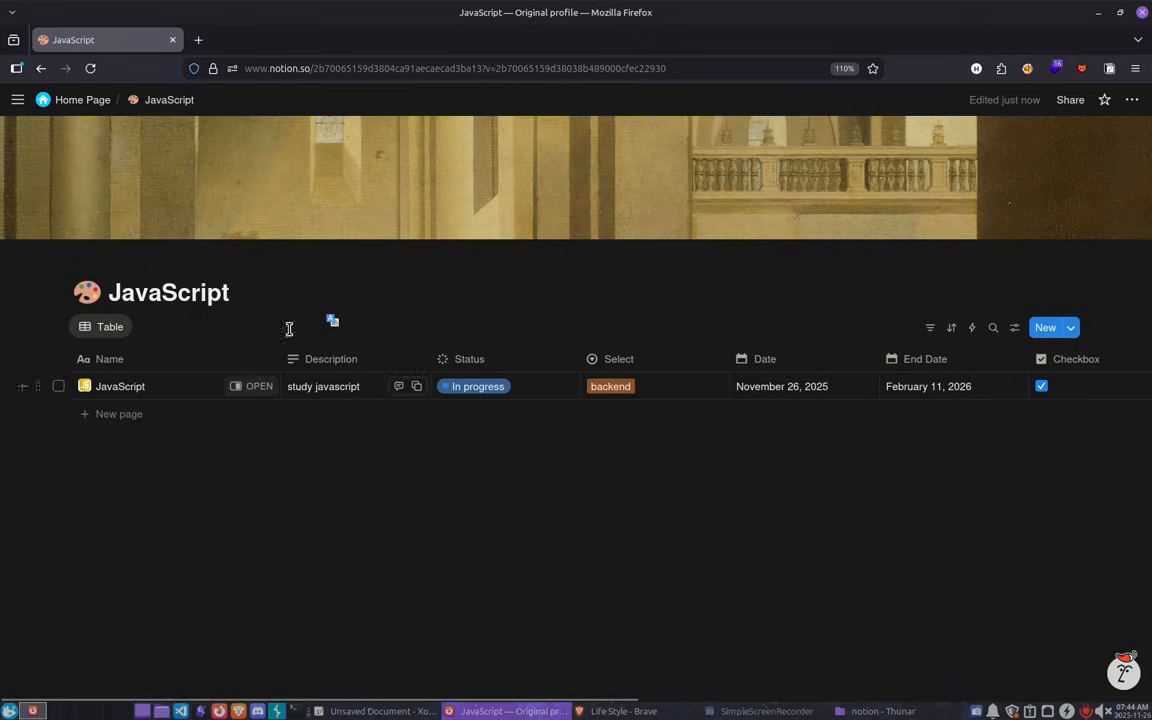
# Reopen the JavaScript entry's page to compare it with the renamed database, and return to the table.
pyautogui.click(241, 396)
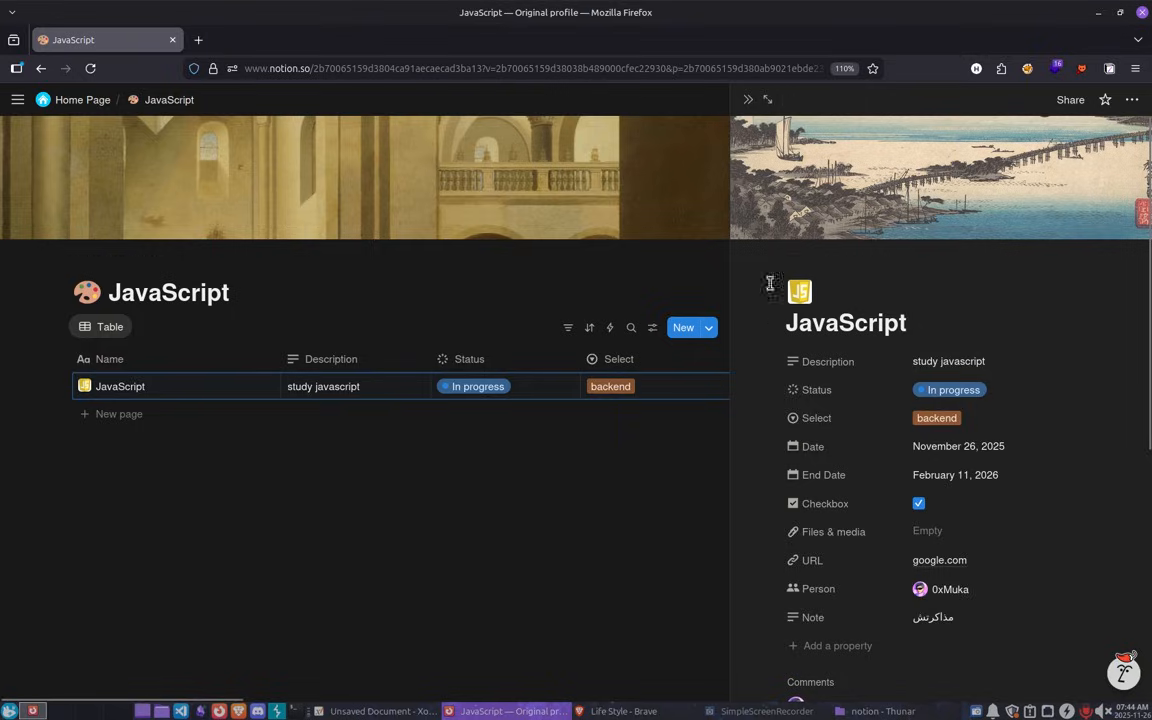
pyautogui.click(162, 434)
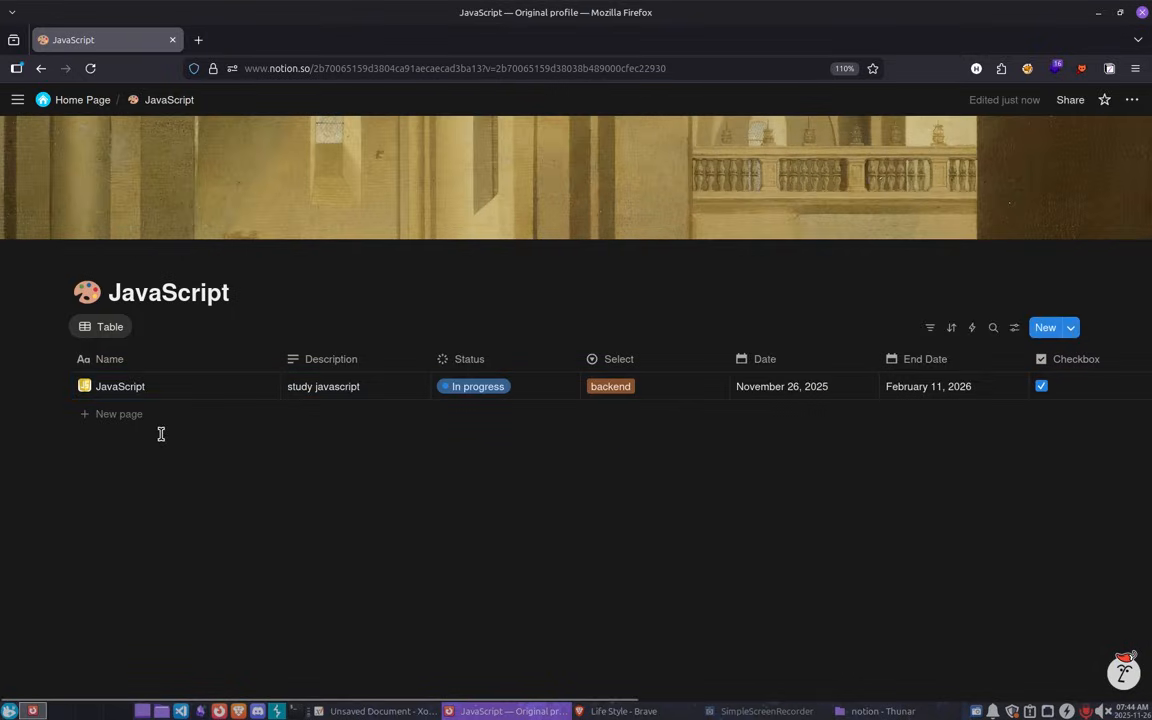
pyautogui.click(106, 416)
pyautogui.click(162, 479)
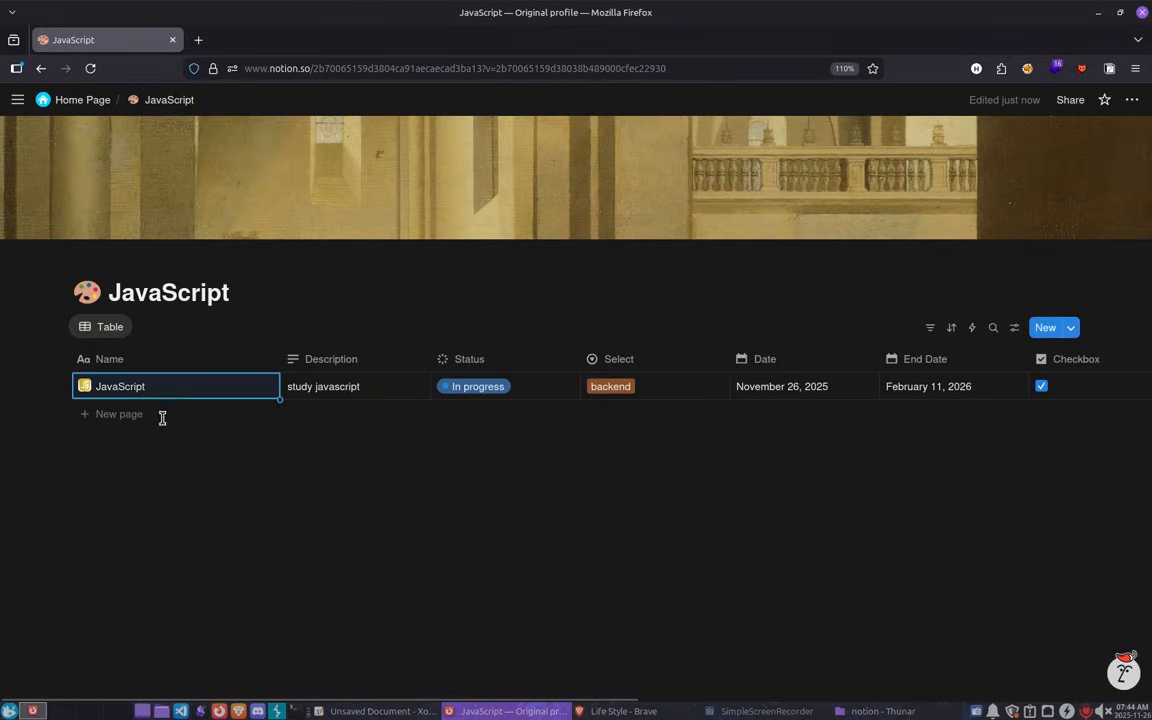
# Add a "Javascript var" entry to the table and delete it after viewing its page.
pyautogui.click(148, 420)
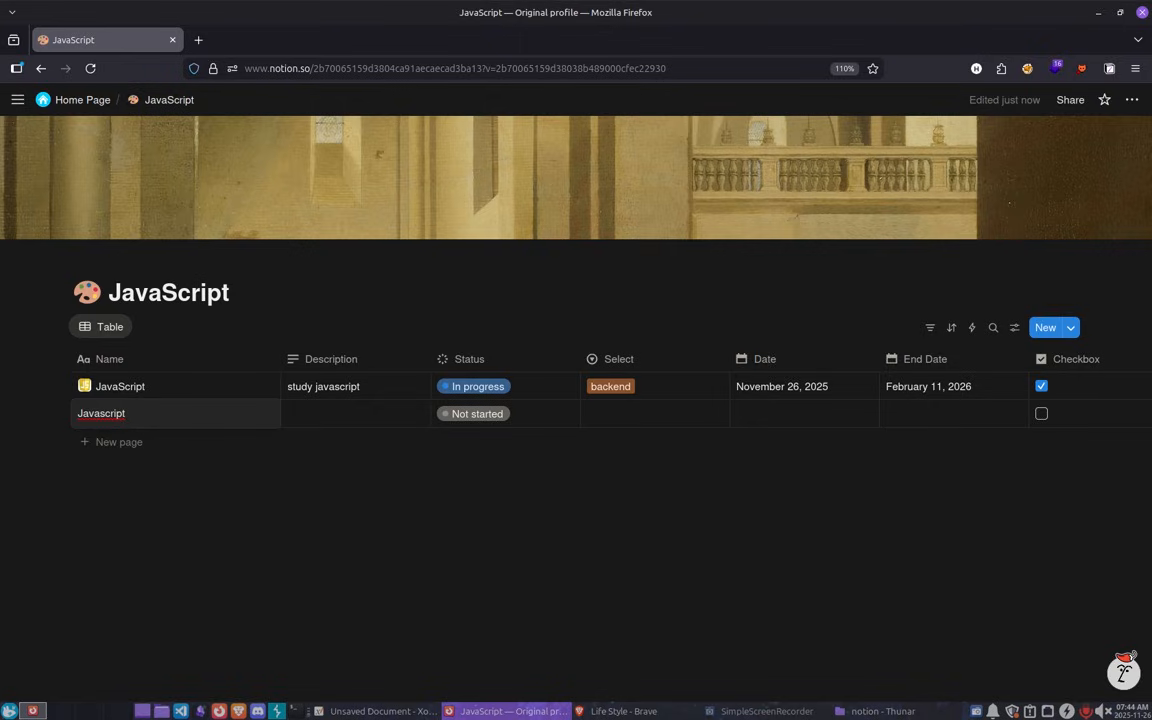
pyautogui.press('Return')
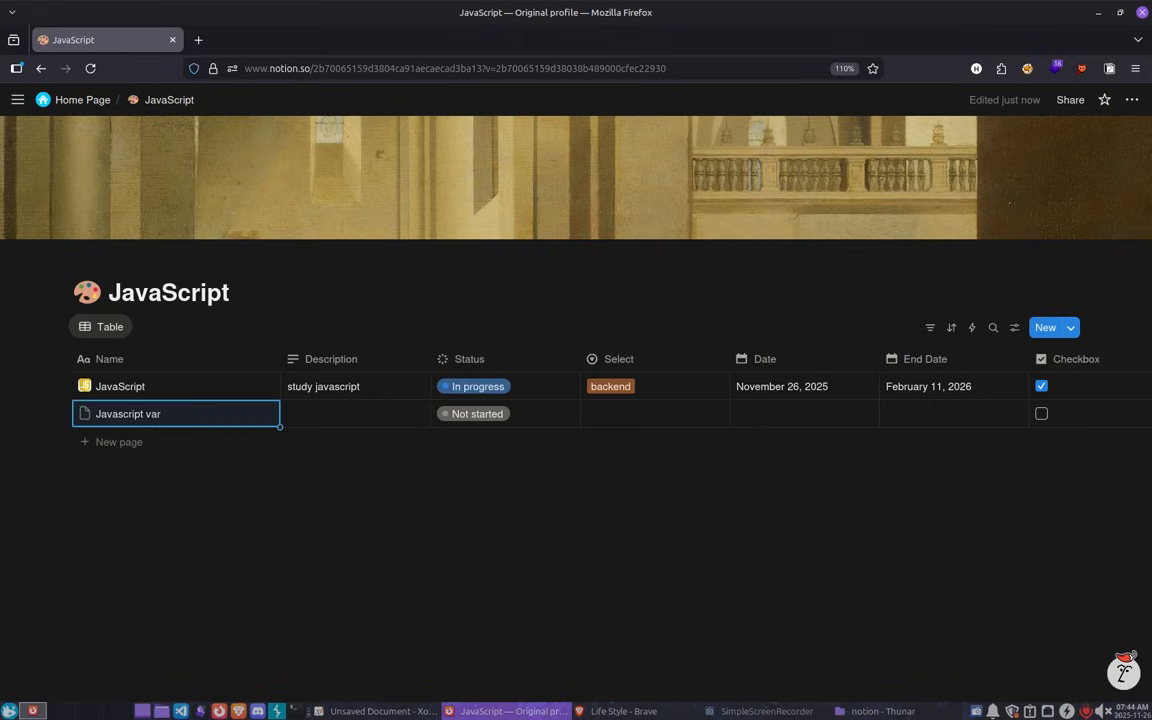
pyautogui.click(88, 417)
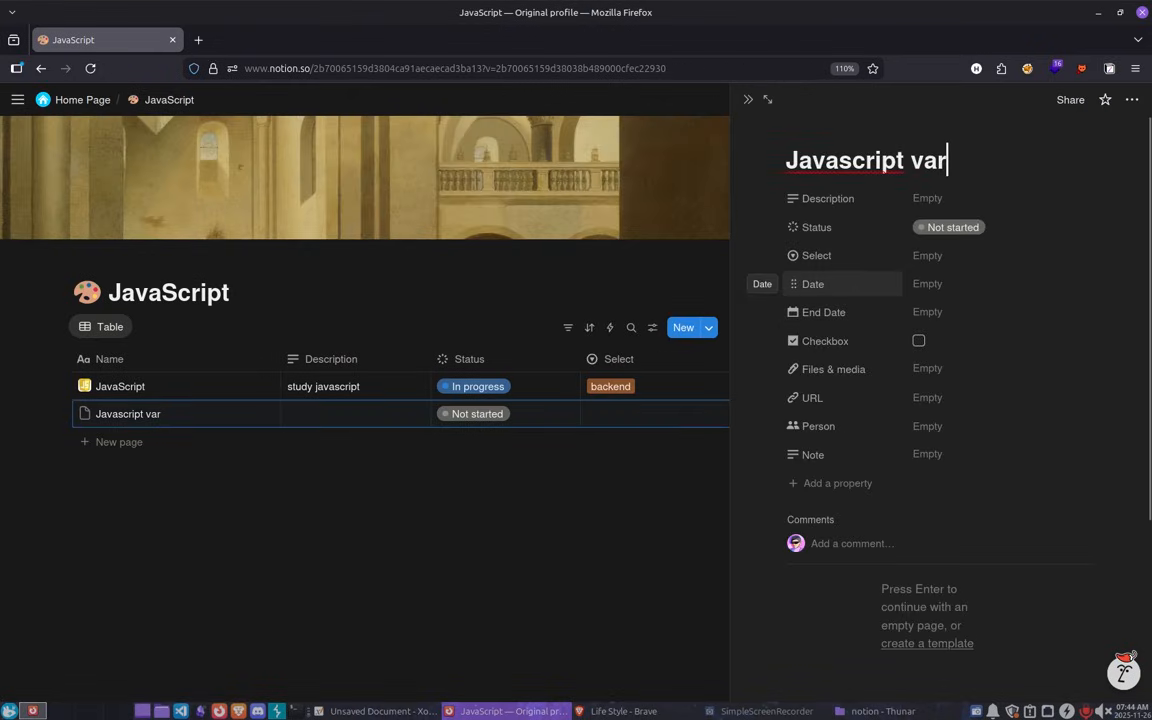
pyautogui.click(526, 458)
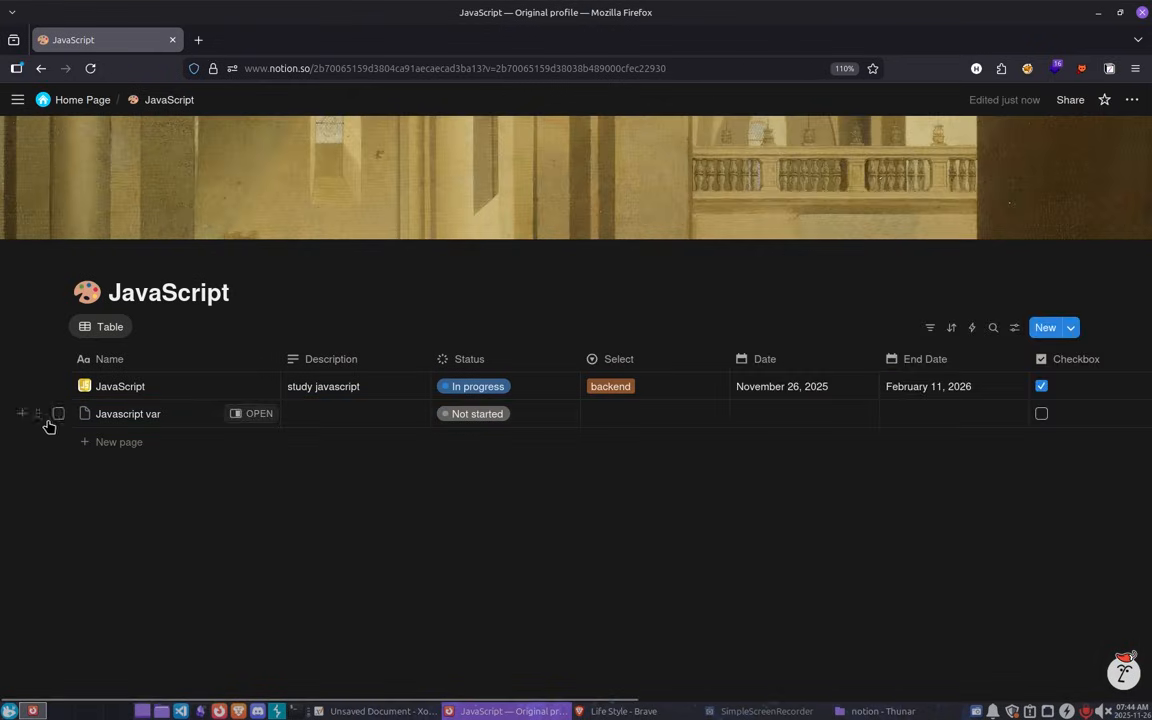
pyautogui.click(39, 415)
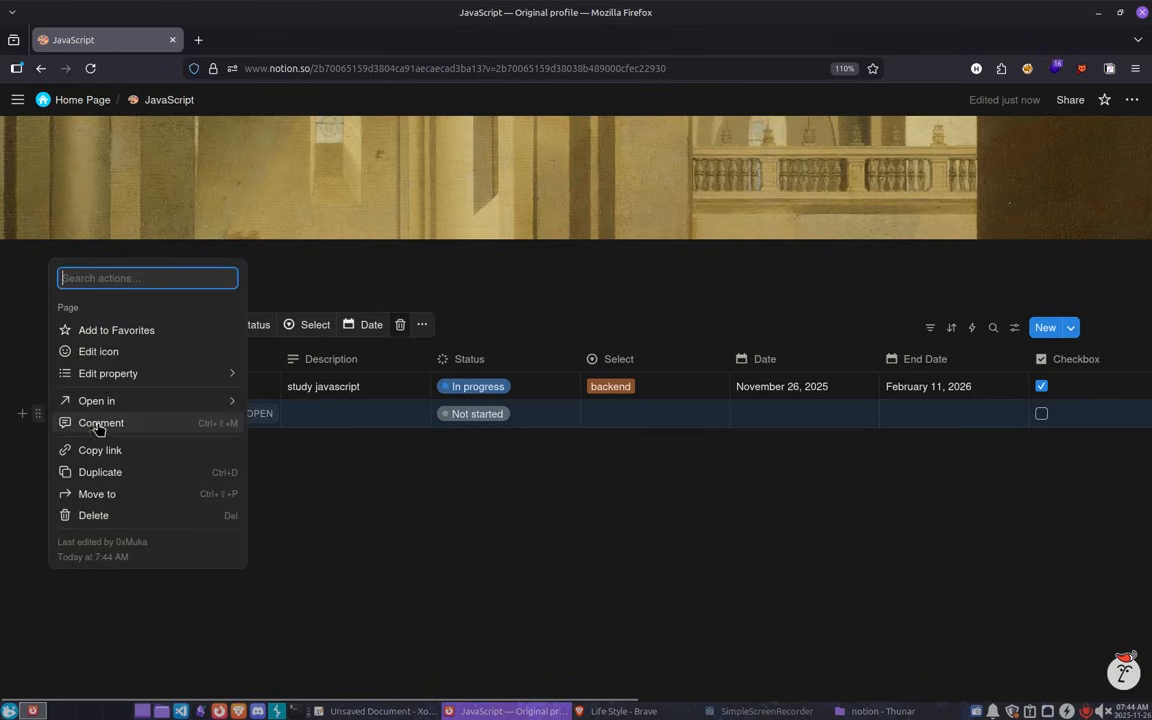
pyautogui.click(122, 515)
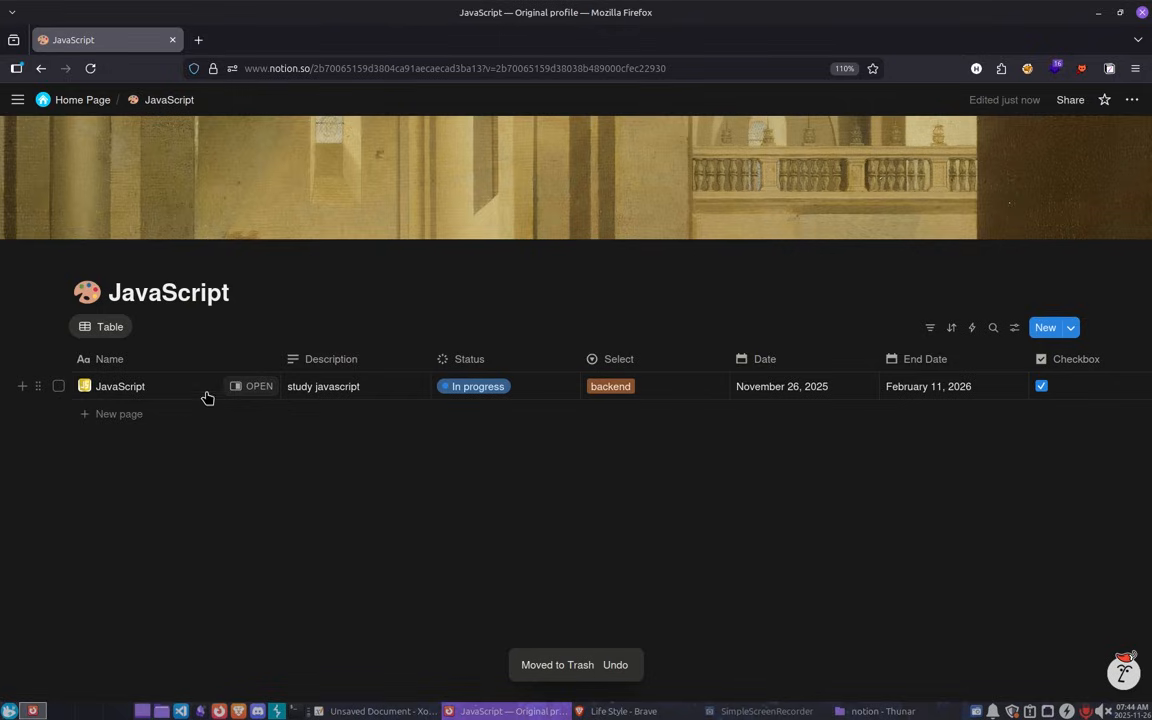
# Create a blank untitled entry in the database and delete it.
pyautogui.click(1038, 332)
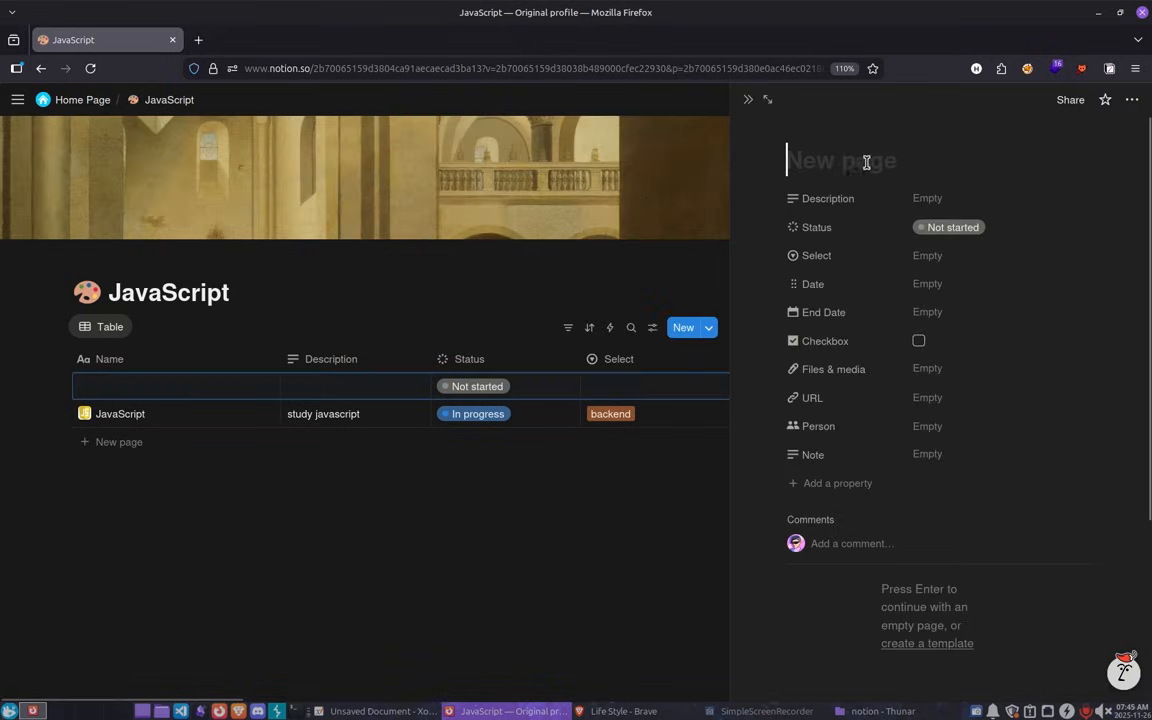
pyautogui.click(441, 397)
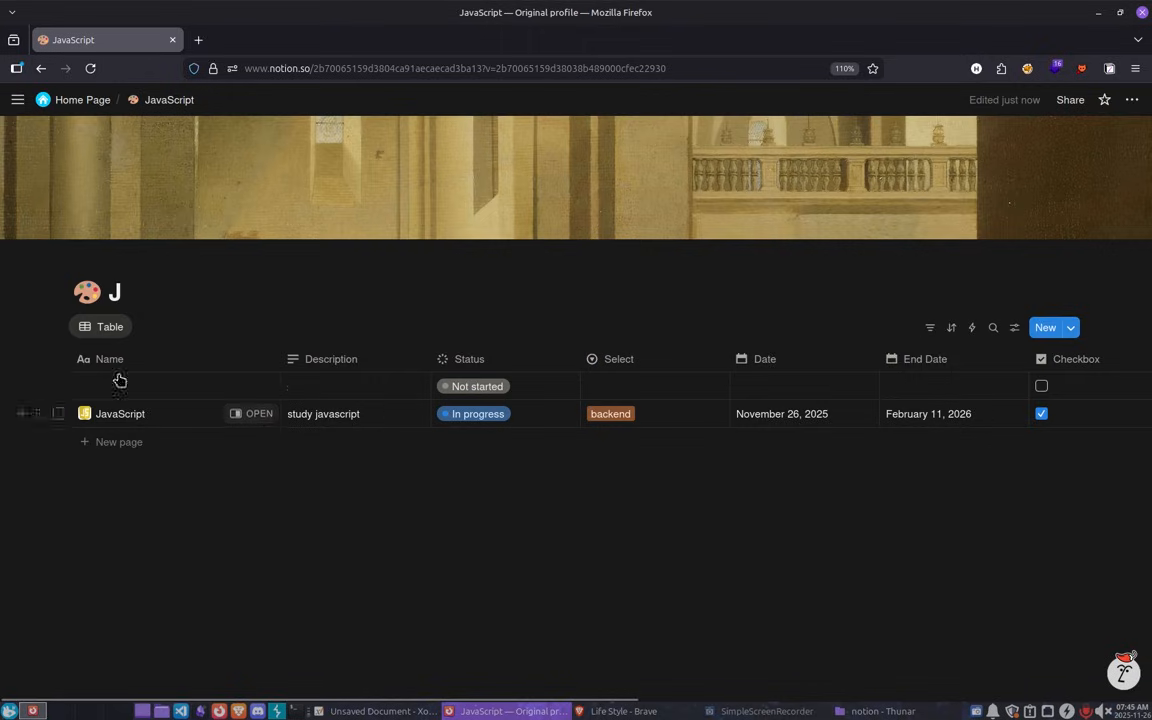
pyautogui.click(40, 390)
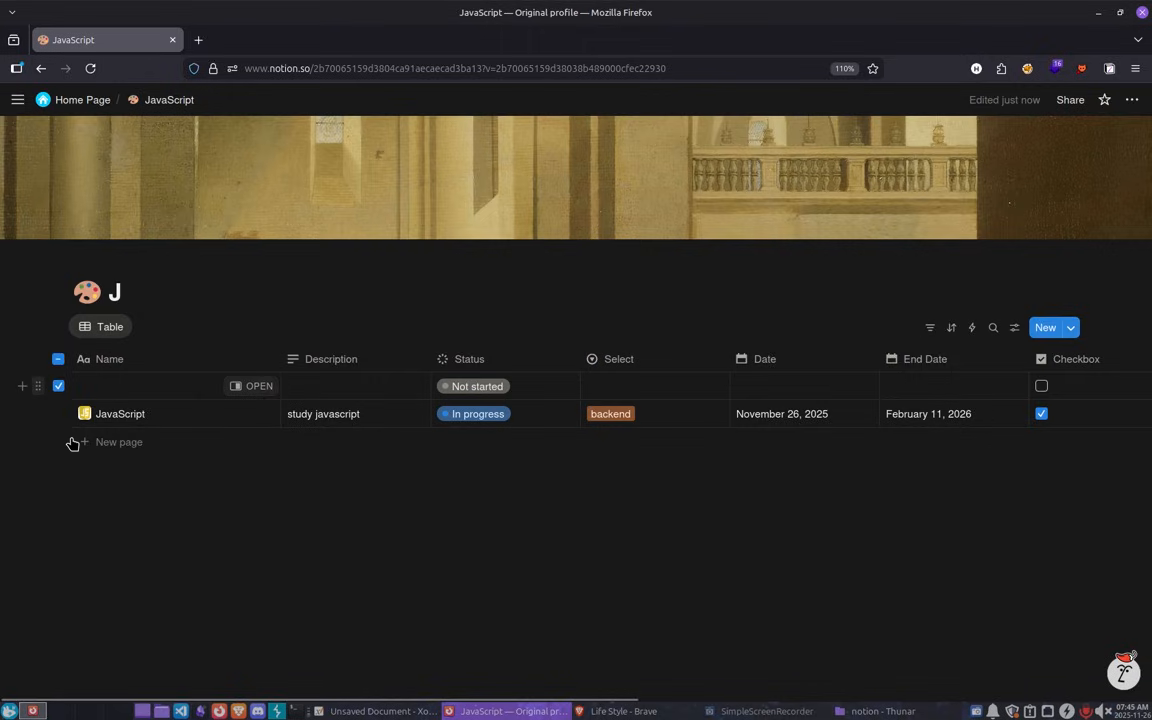
pyautogui.click(98, 488)
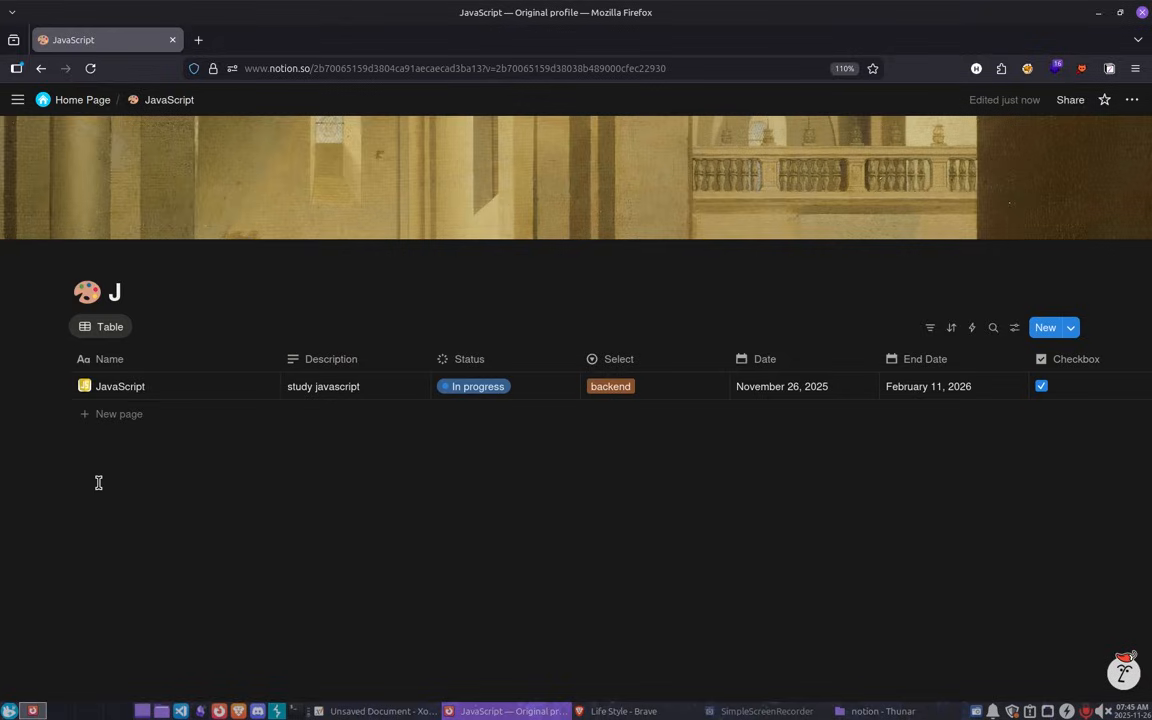
# Create a new page template for the JavaScript database and title it "Page Title".
pyautogui.click(1070, 328)
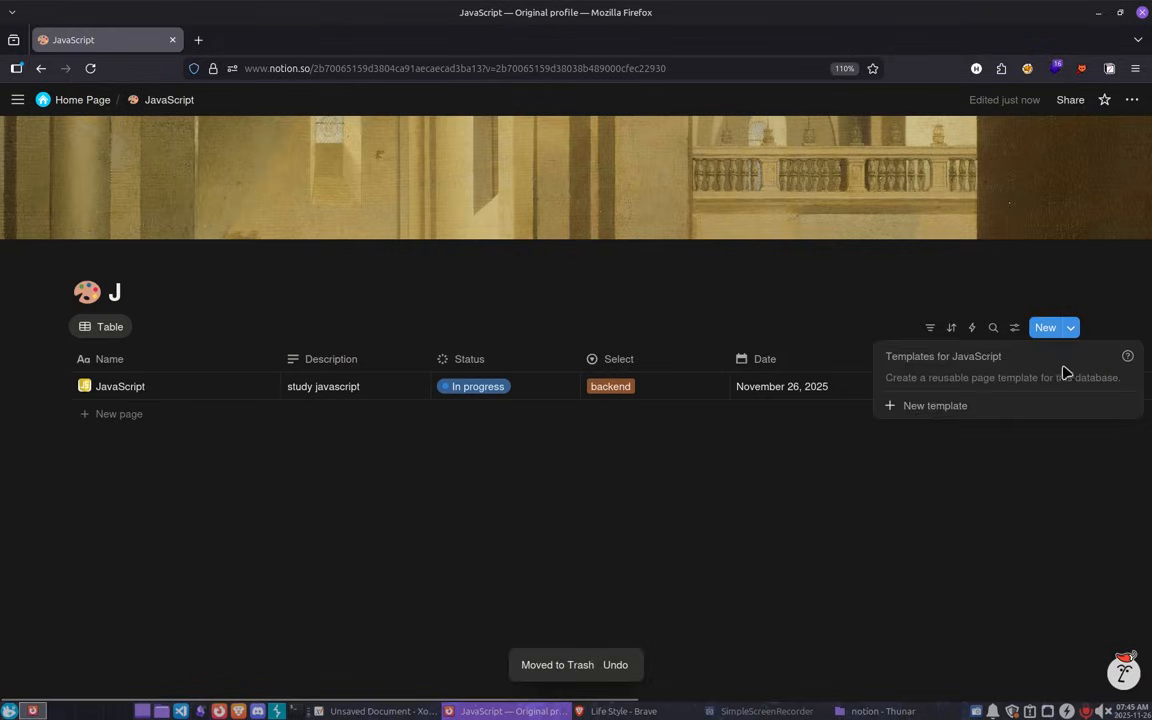
pyautogui.click(930, 406)
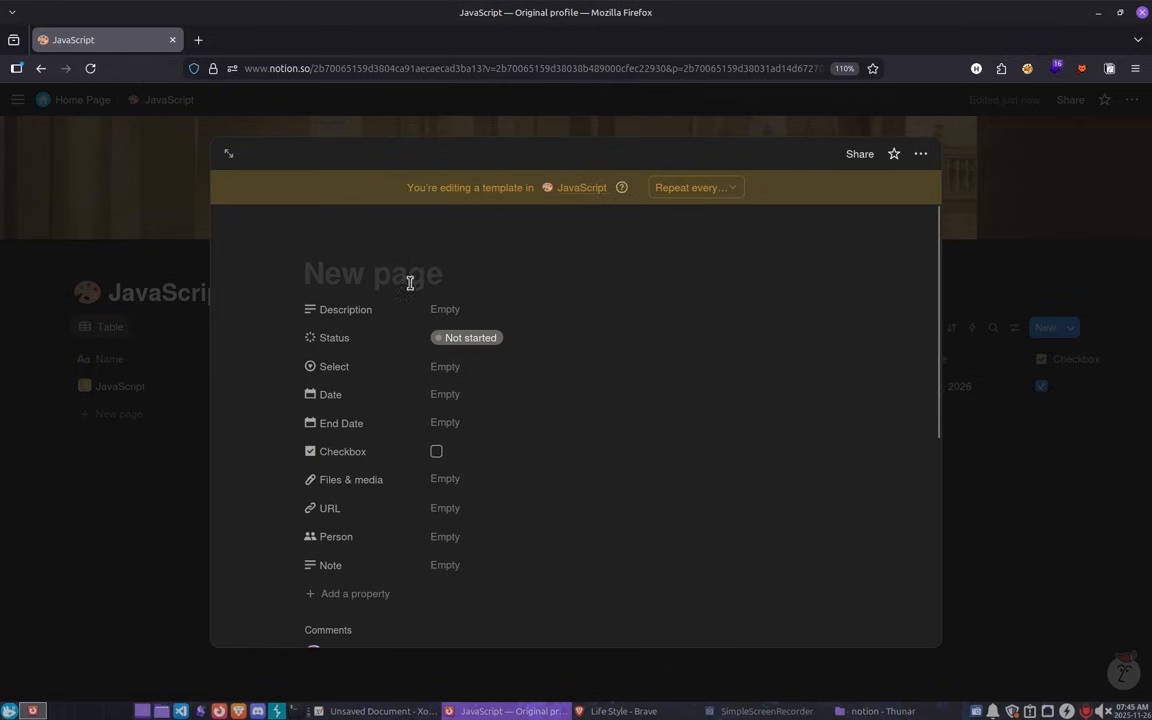
pyautogui.click(373, 266)
pyautogui.write('Java')
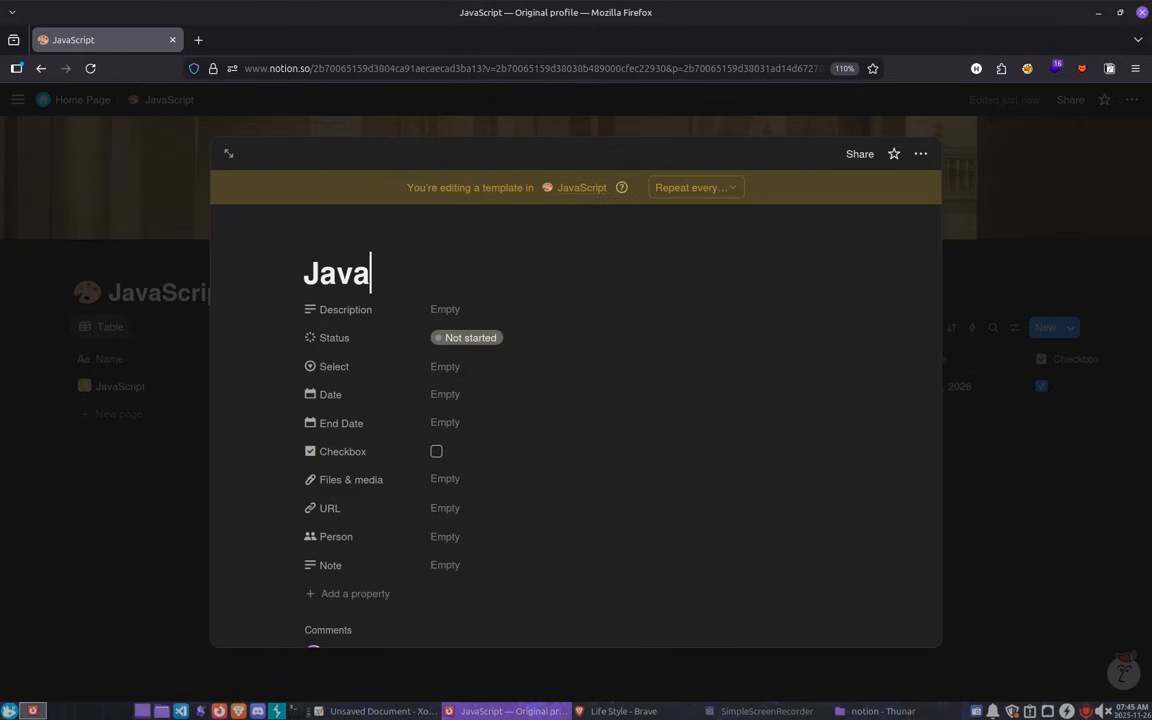
pyautogui.write('Script')
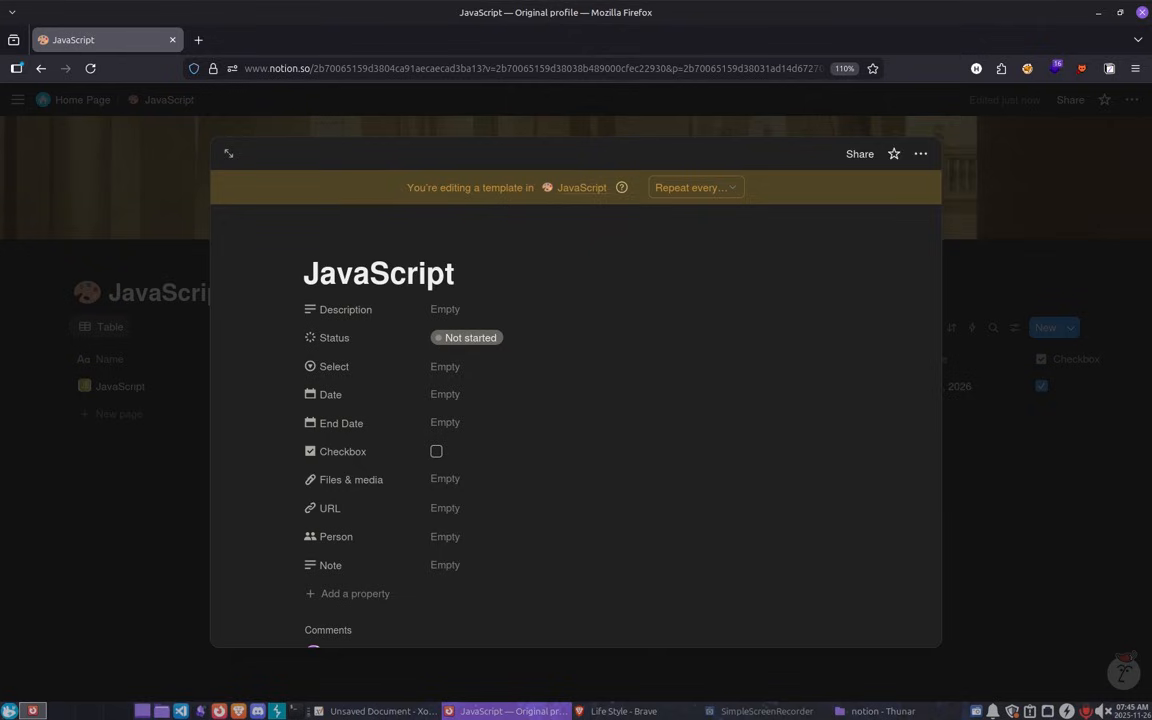
pyautogui.hotkey('ctrl', 'a')
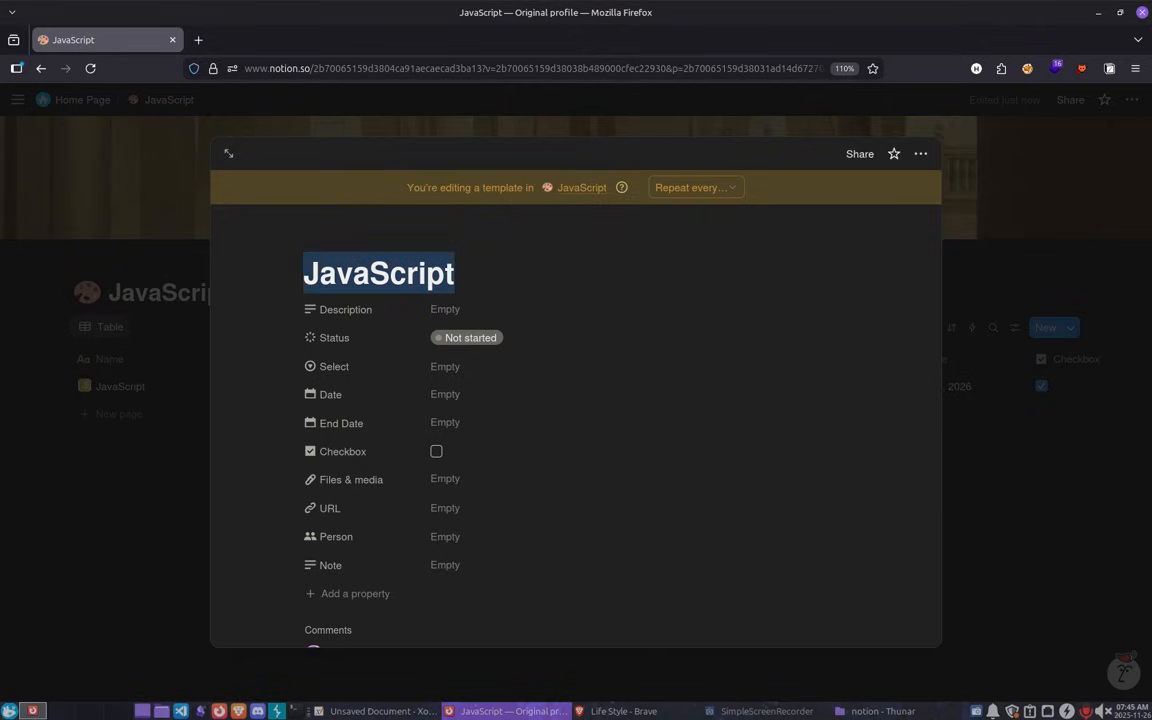
pyautogui.write('Page Ti')
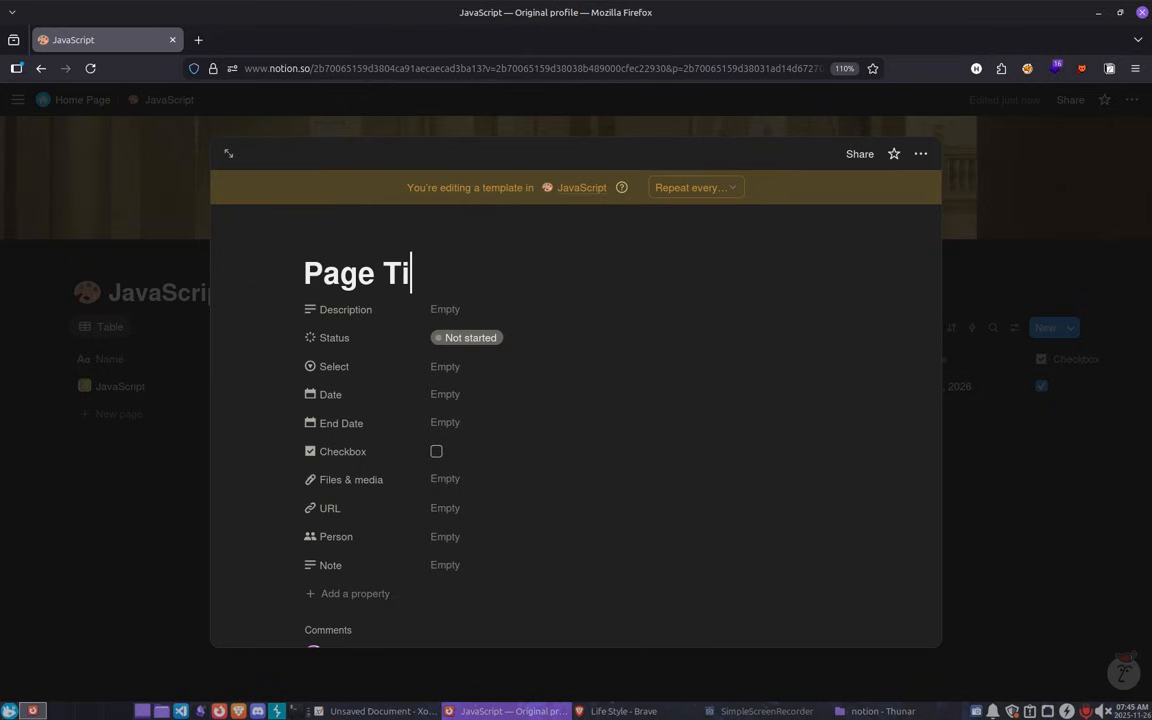
pyautogui.write('tle')
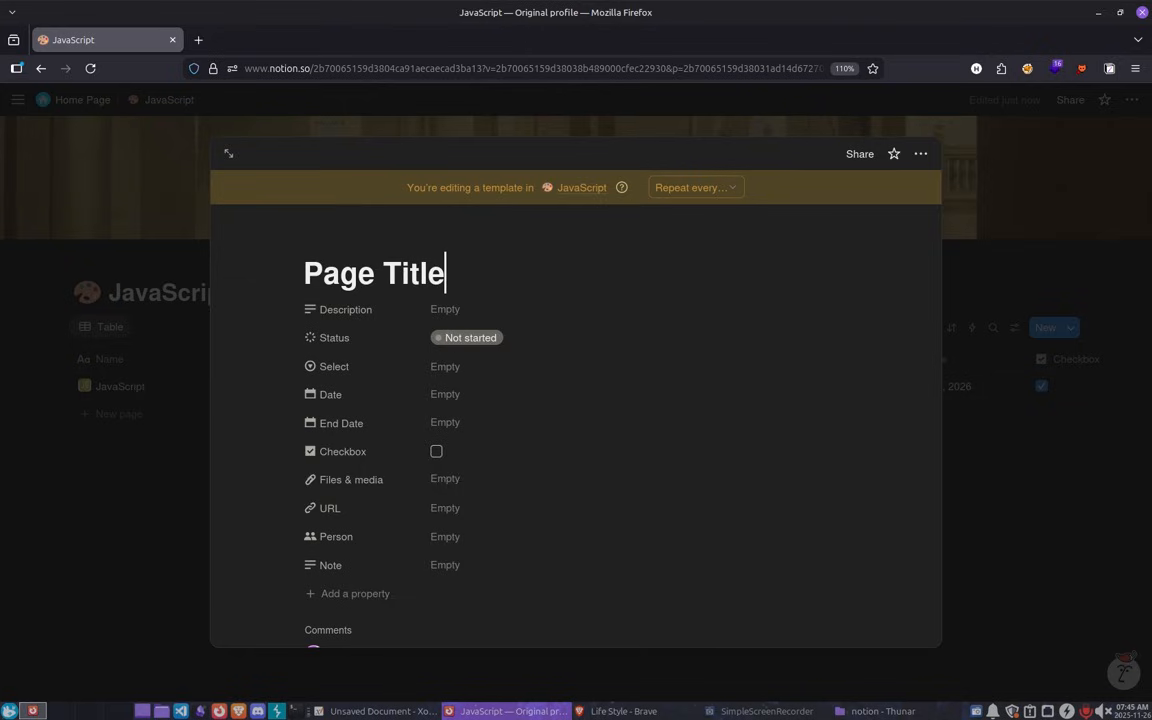
# Give the template the pasted JavaScript logo as its icon, adding it to the workspace emoji library as "javasript".
pyautogui.click(357, 246)
pyautogui.click(336, 318)
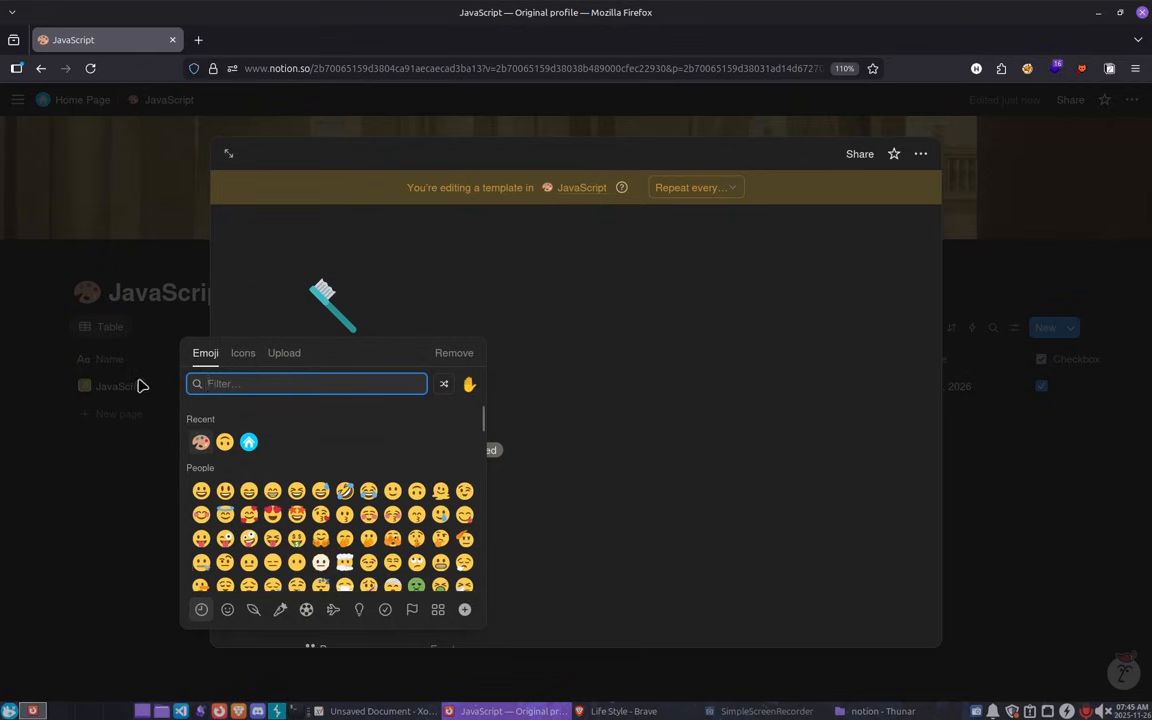
pyautogui.click(284, 352)
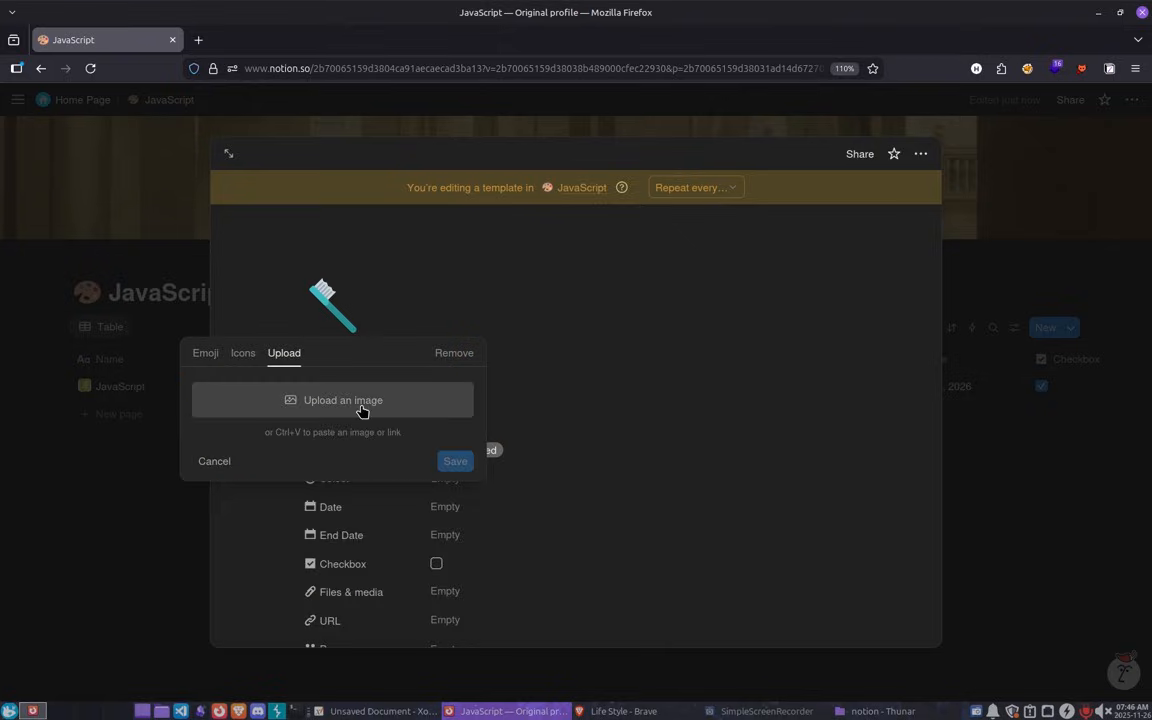
pyautogui.hotkey('ctrl', 'v')
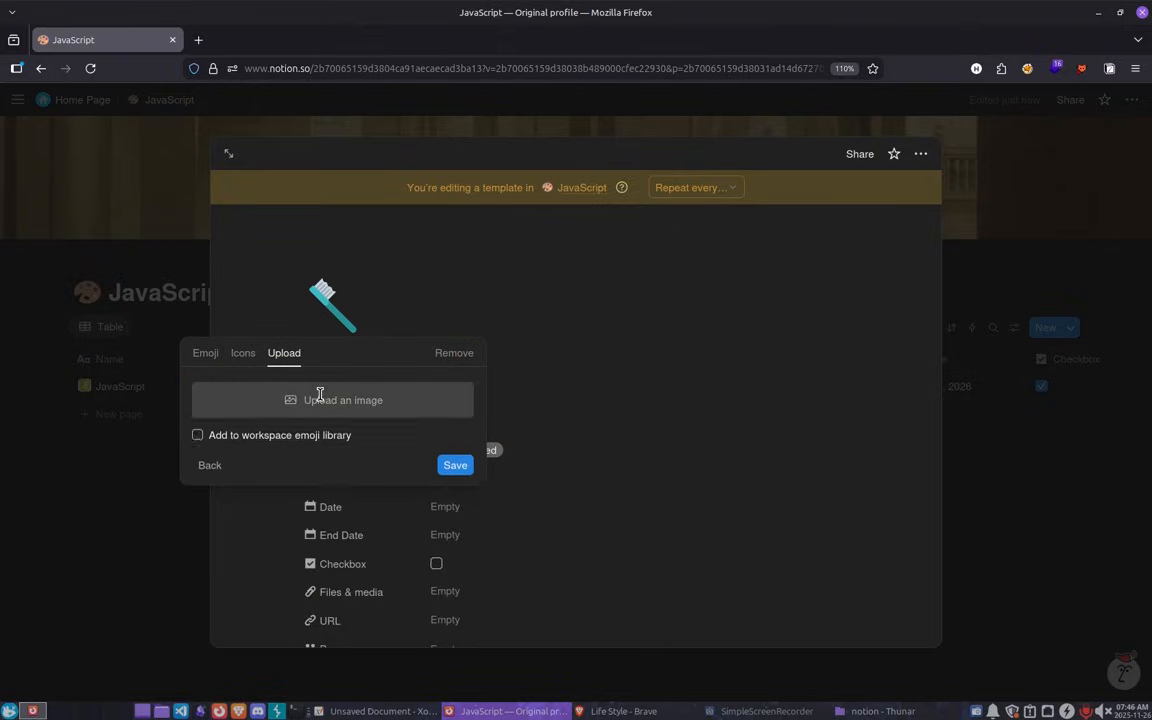
pyautogui.click(253, 503)
pyautogui.doubleClick(279, 560)
pyautogui.write('javasript')
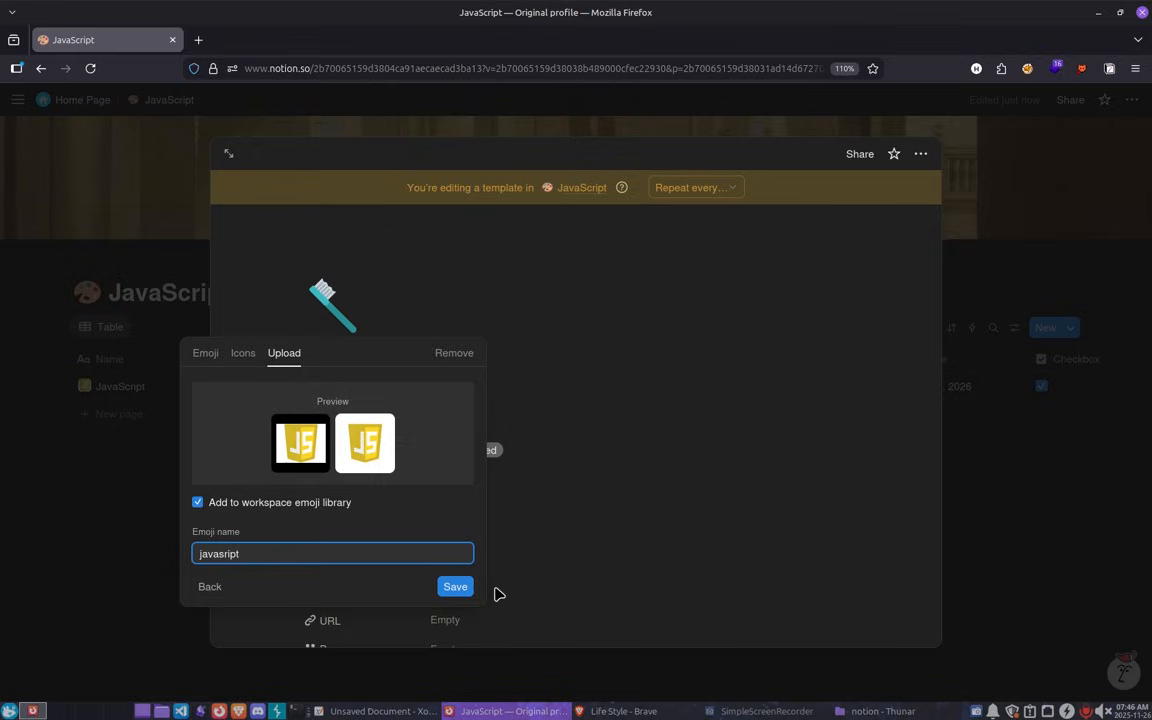
pyautogui.click(455, 586)
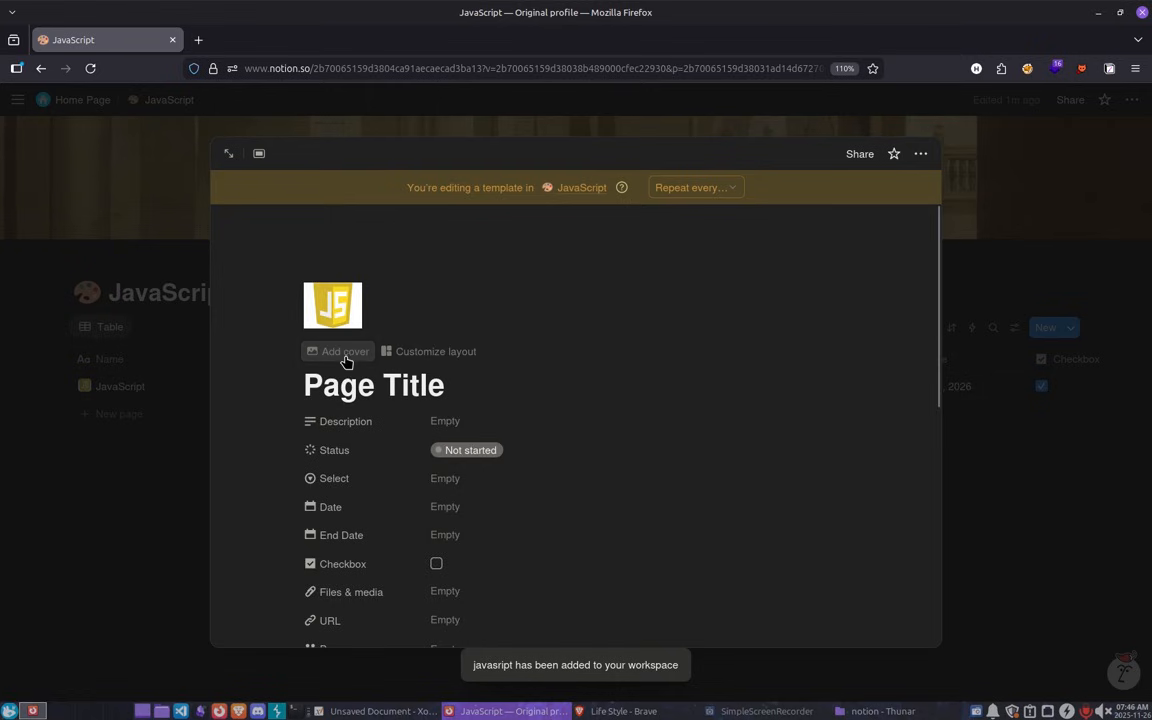
# Add a cover to the template using an Unsplash photo of program code.
pyautogui.click(340, 352)
pyautogui.click(851, 231)
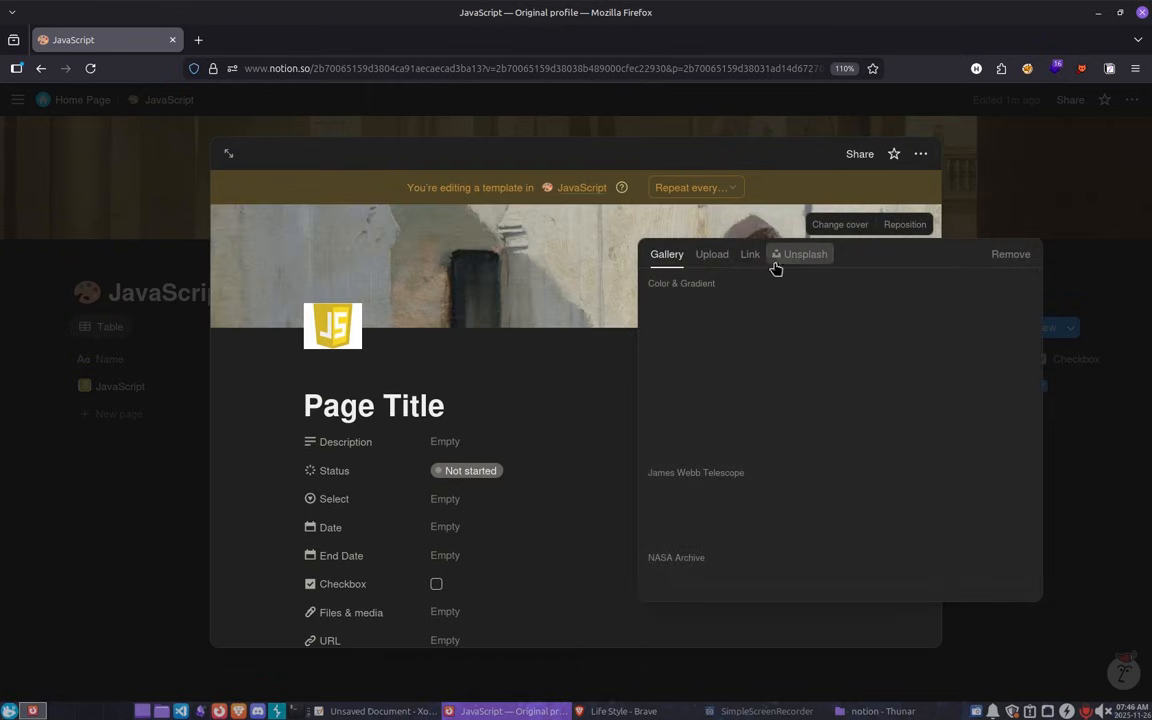
pyautogui.click(776, 259)
pyautogui.write('cofin')
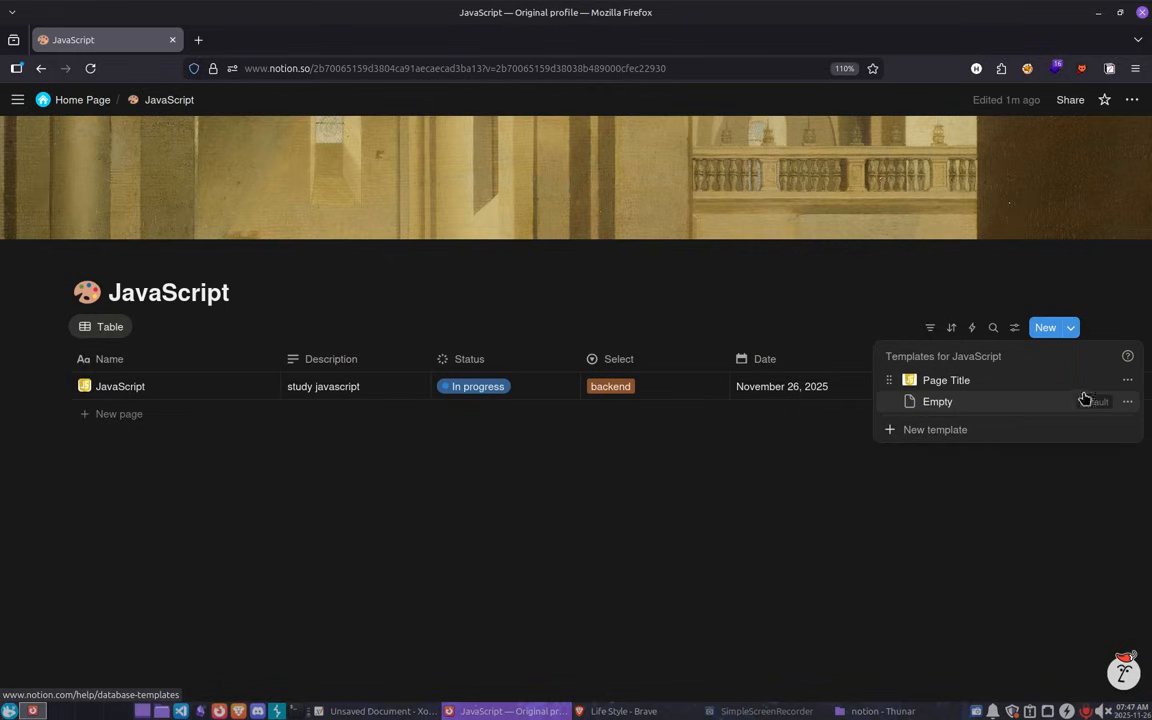
# Set the Page Title template as the default for all views in the JavaScript database.
pyautogui.click(1127, 380)
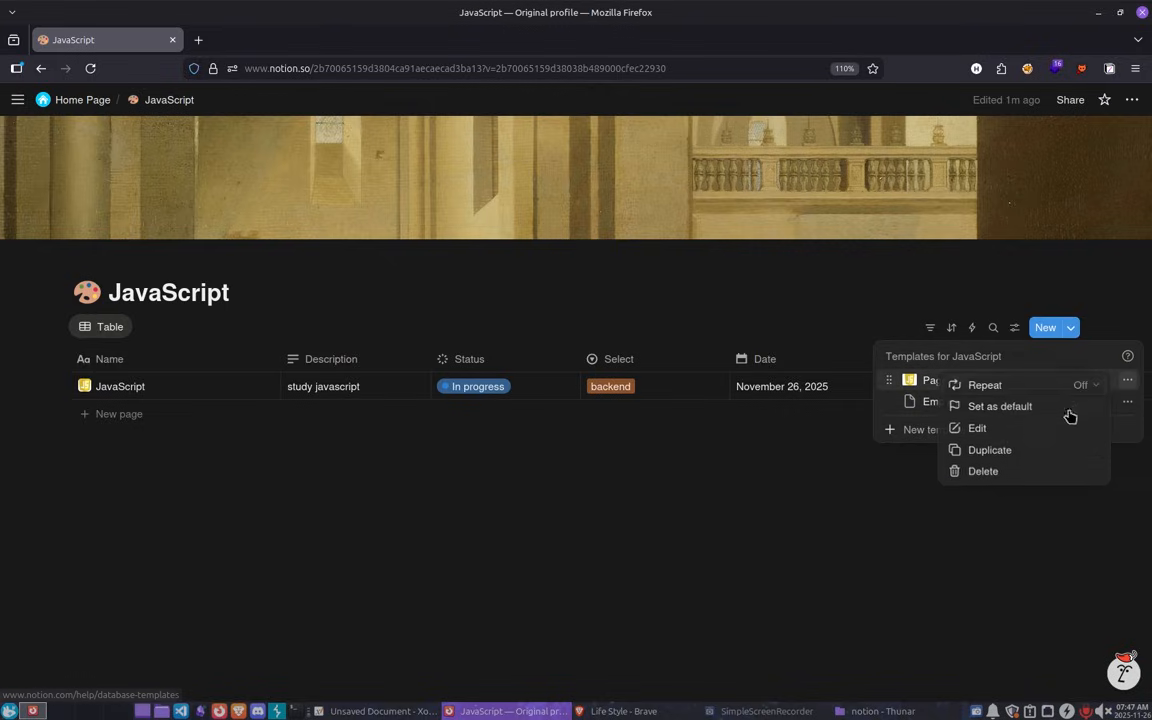
pyautogui.click(1000, 407)
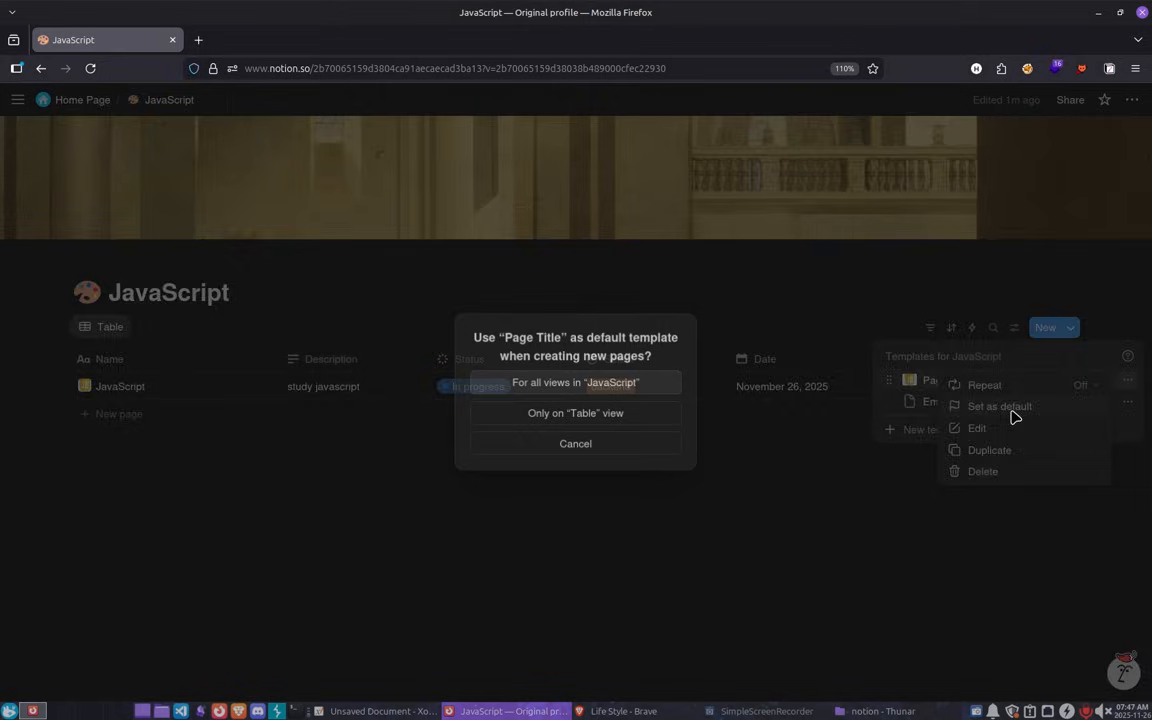
pyautogui.click(633, 391)
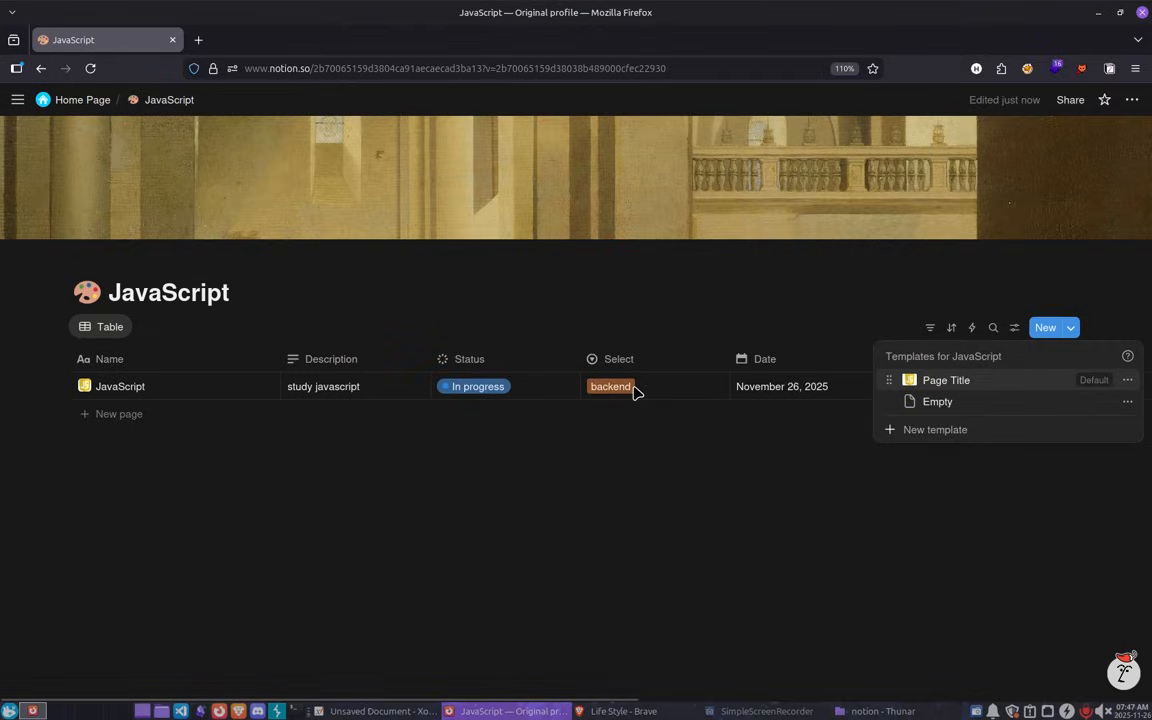
pyautogui.click(948, 301)
# Create a new entry from the default Page Title template and return to the table.
pyautogui.click(1037, 331)
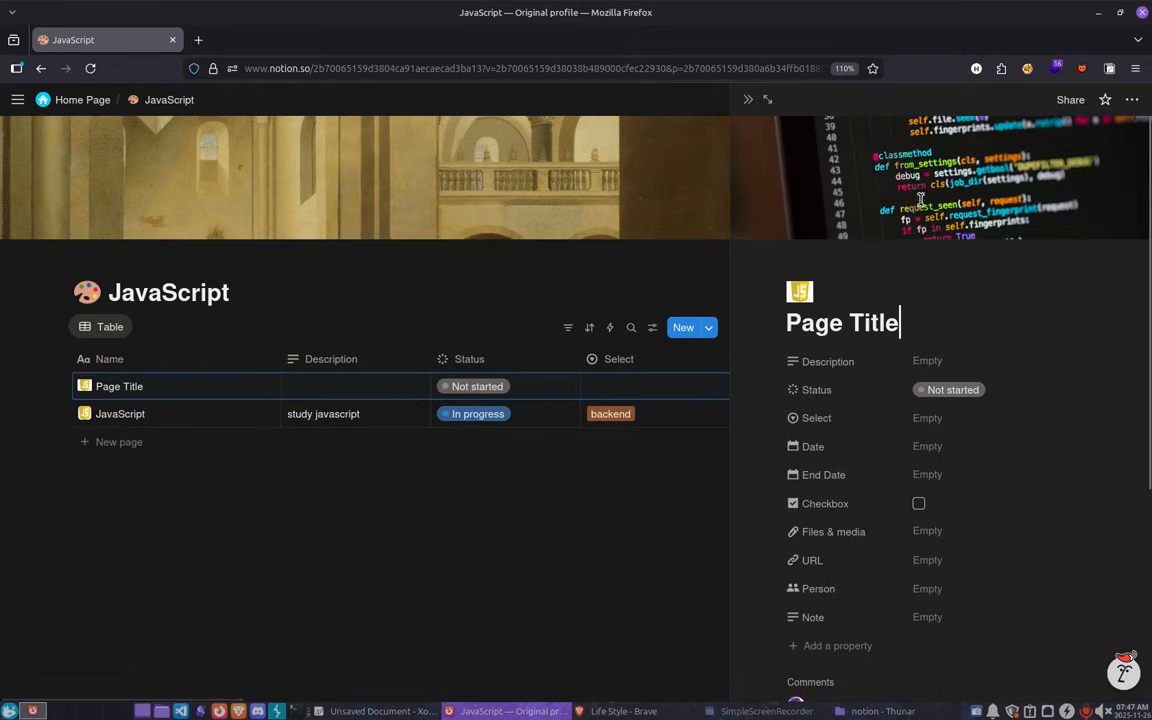
pyautogui.click(445, 314)
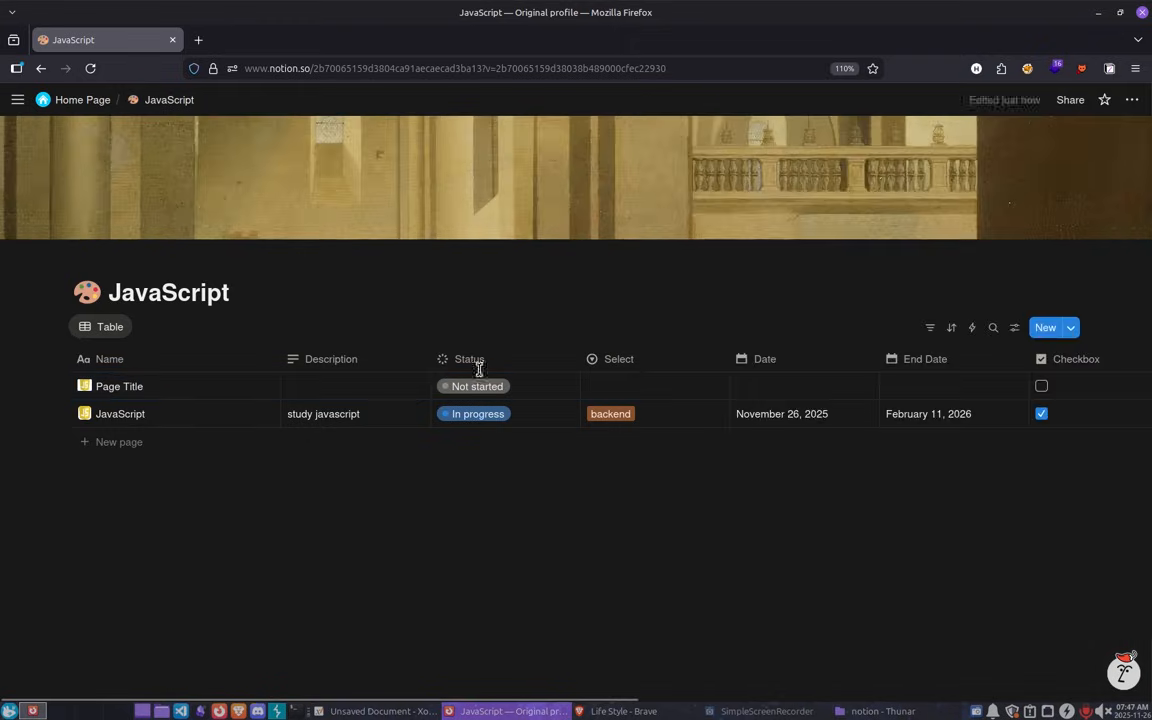
pyautogui.click(1068, 332)
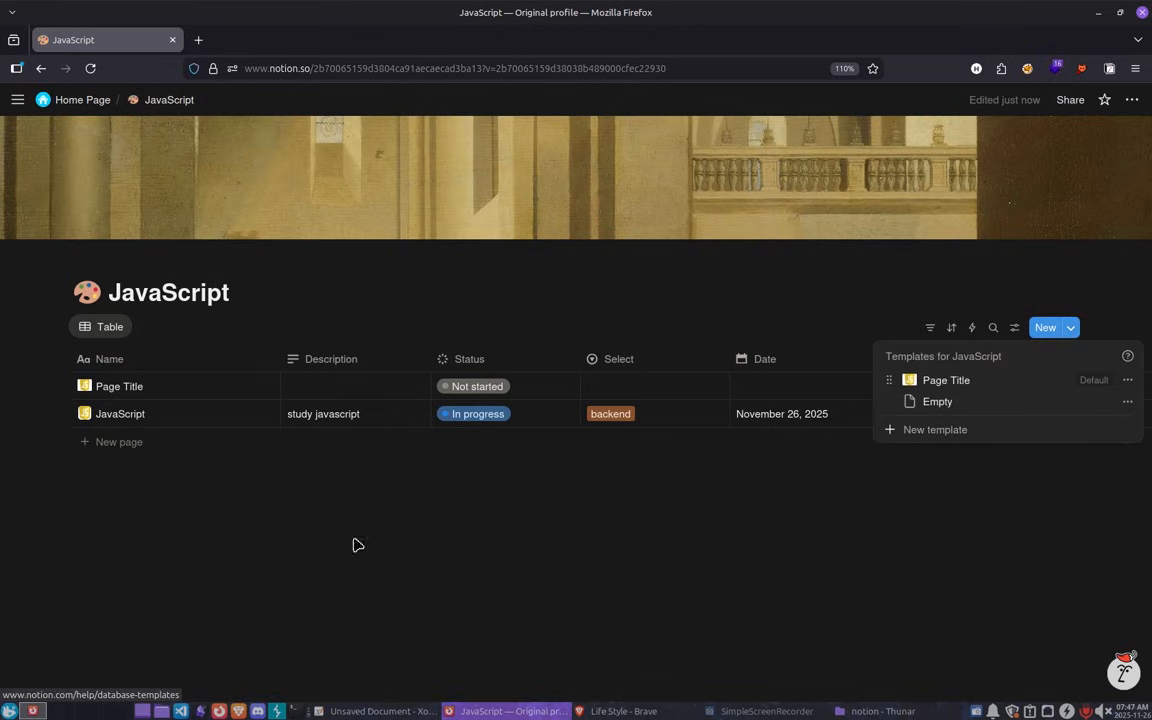
pyautogui.click(318, 555)
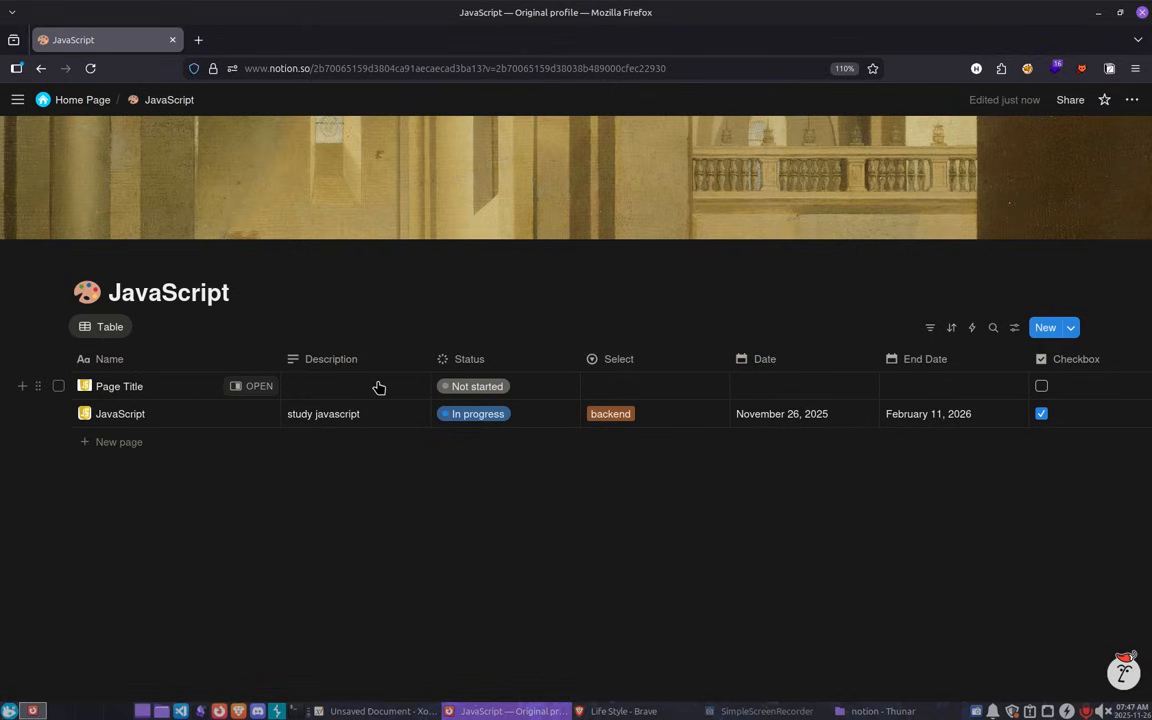
# Examine the repeat intervals offered for the Page Title template.
pyautogui.click(1070, 328)
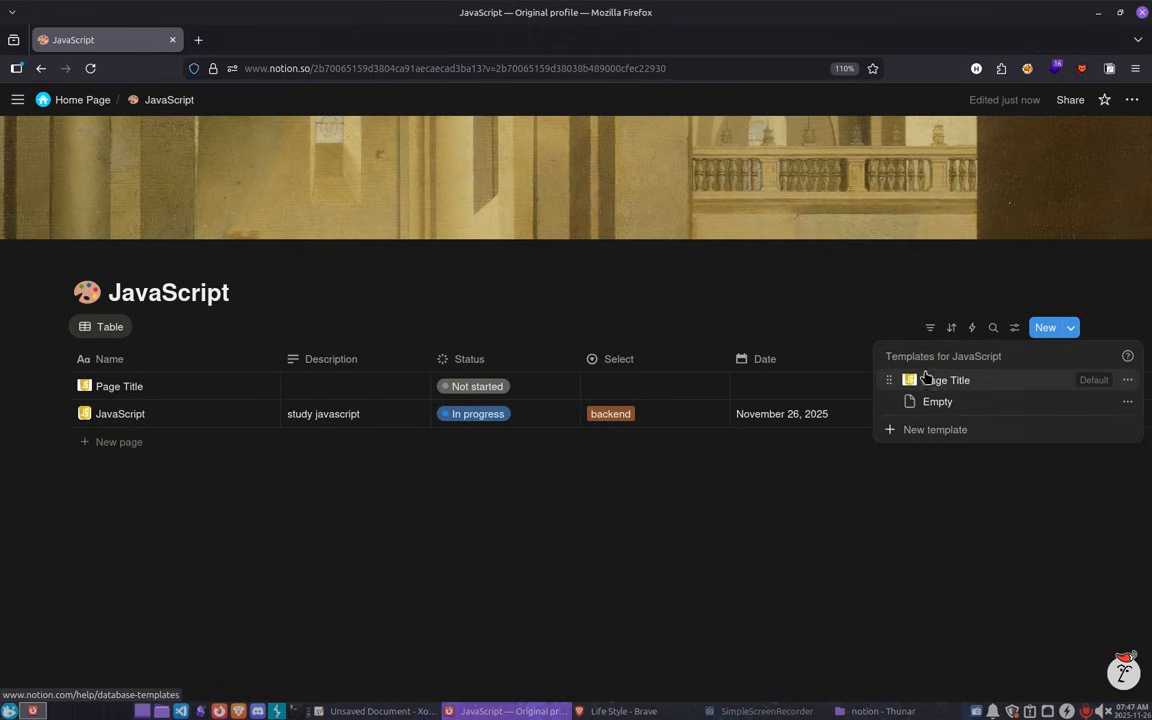
pyautogui.click(1127, 380)
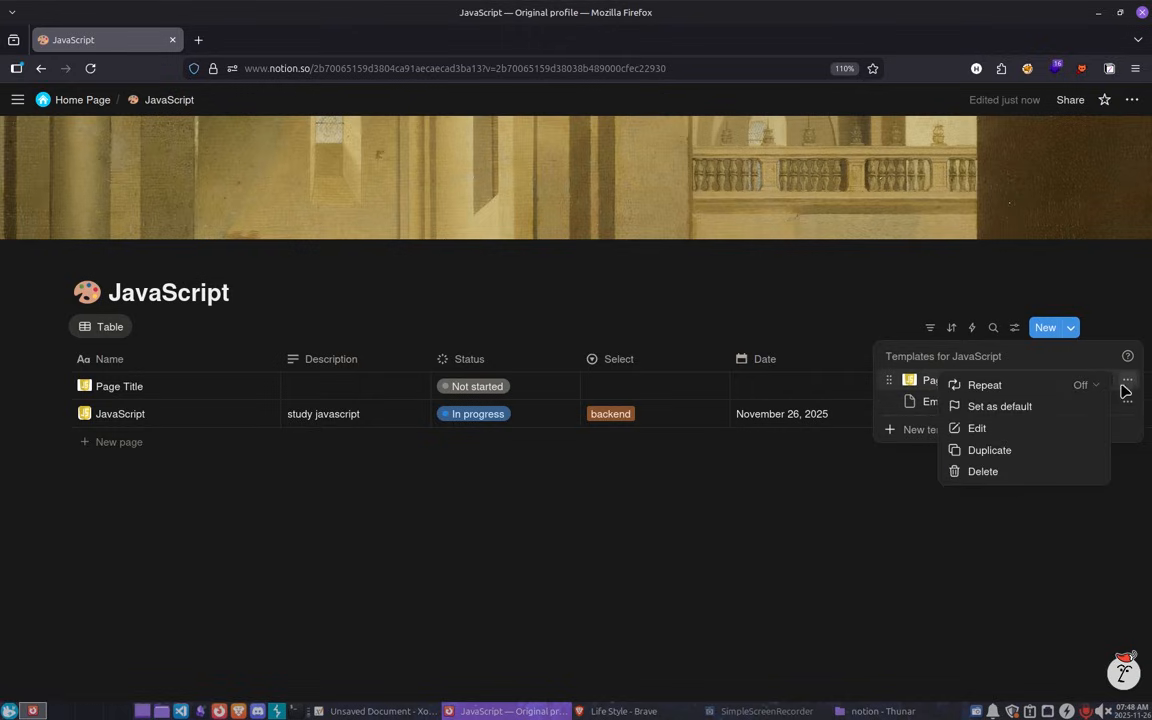
pyautogui.click(1018, 393)
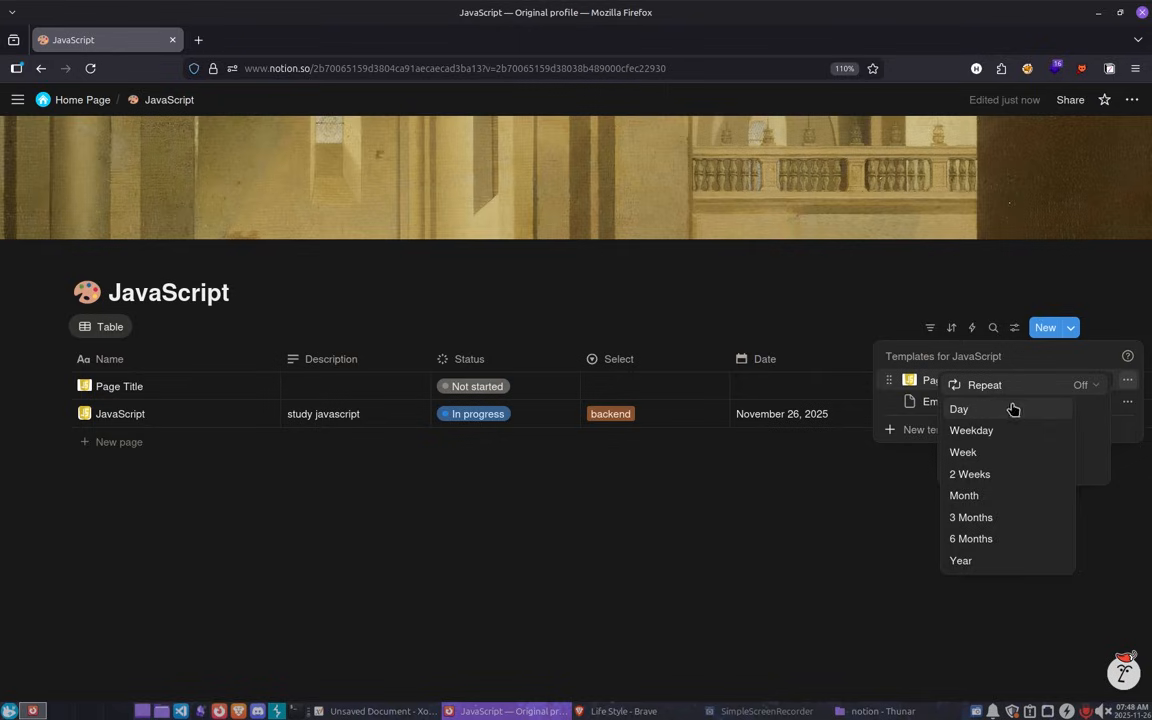
pyautogui.click(985, 452)
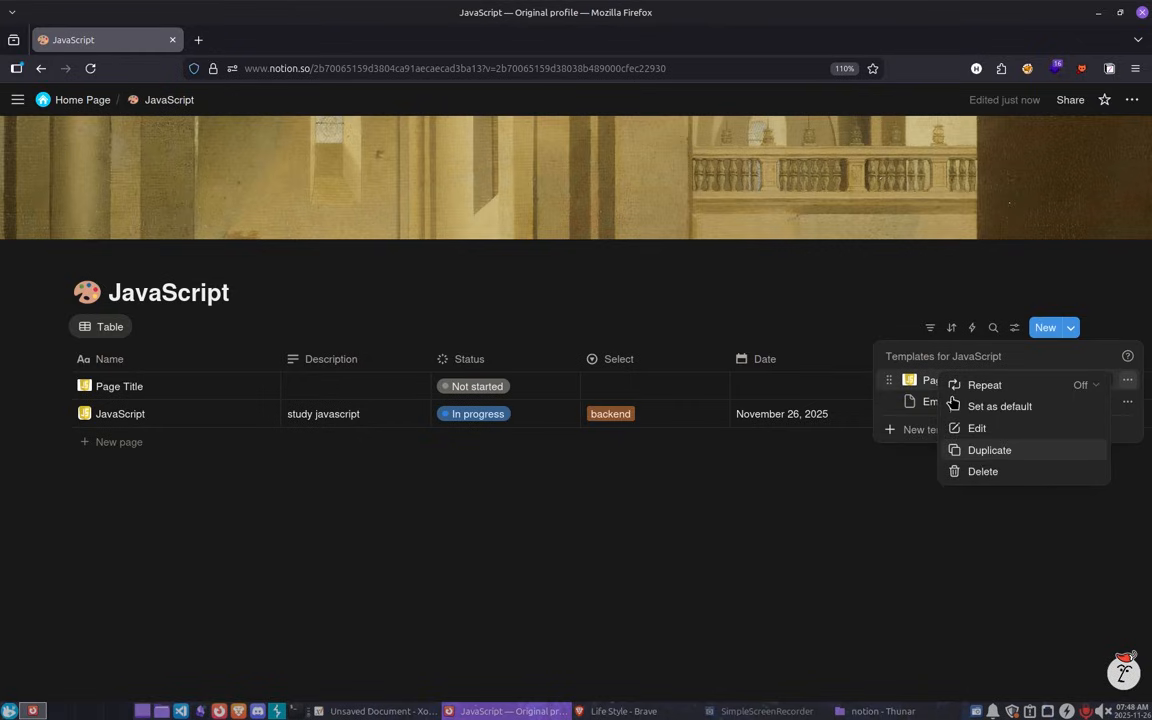
# Set the Page Title template to repeat every week on Monday and Friday, save the cadence and reopen it for review.
pyautogui.click(1075, 386)
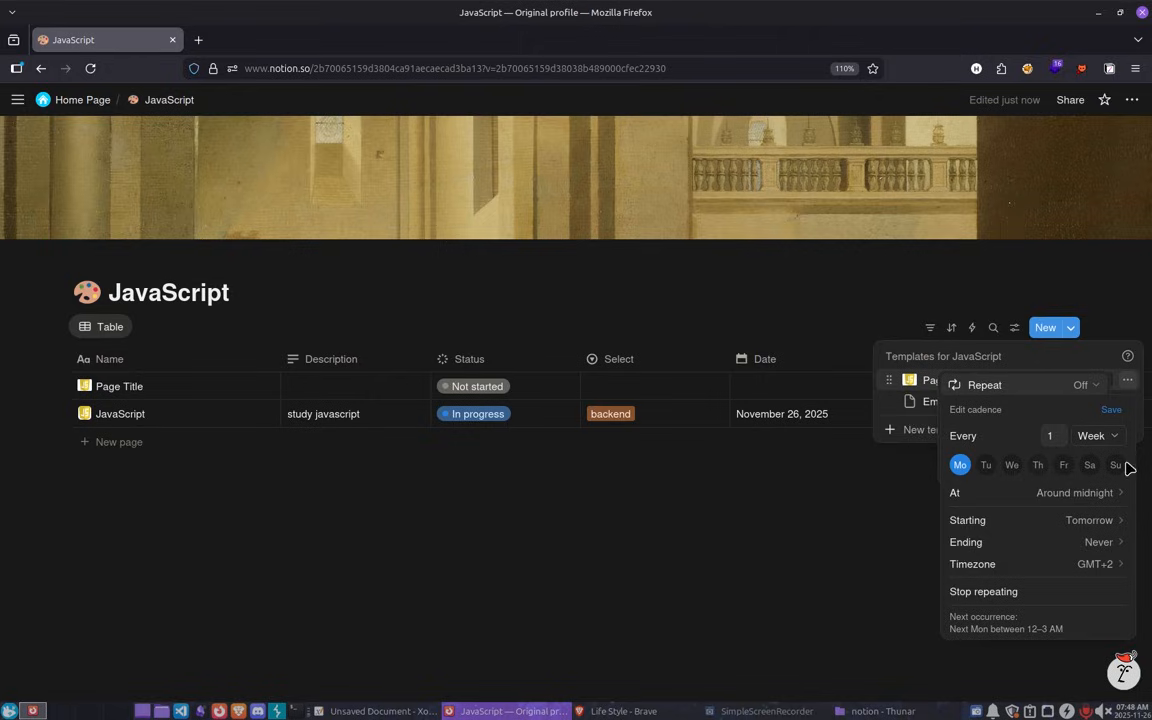
pyautogui.click(1063, 474)
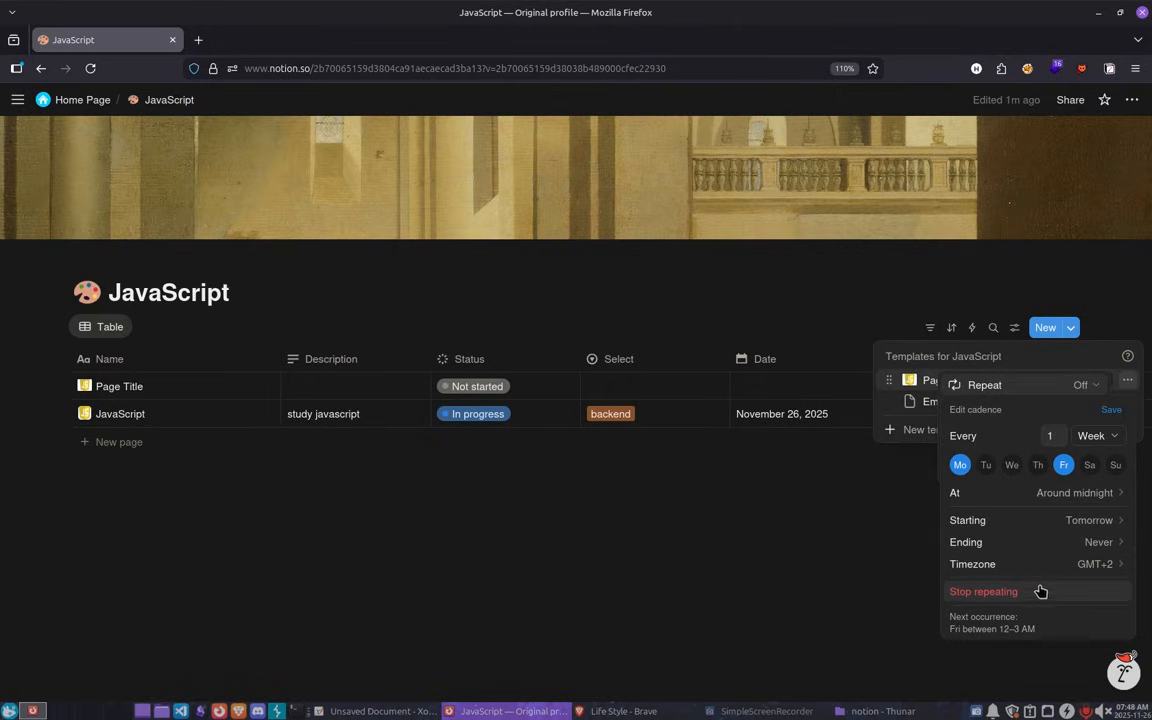
pyautogui.click(1111, 410)
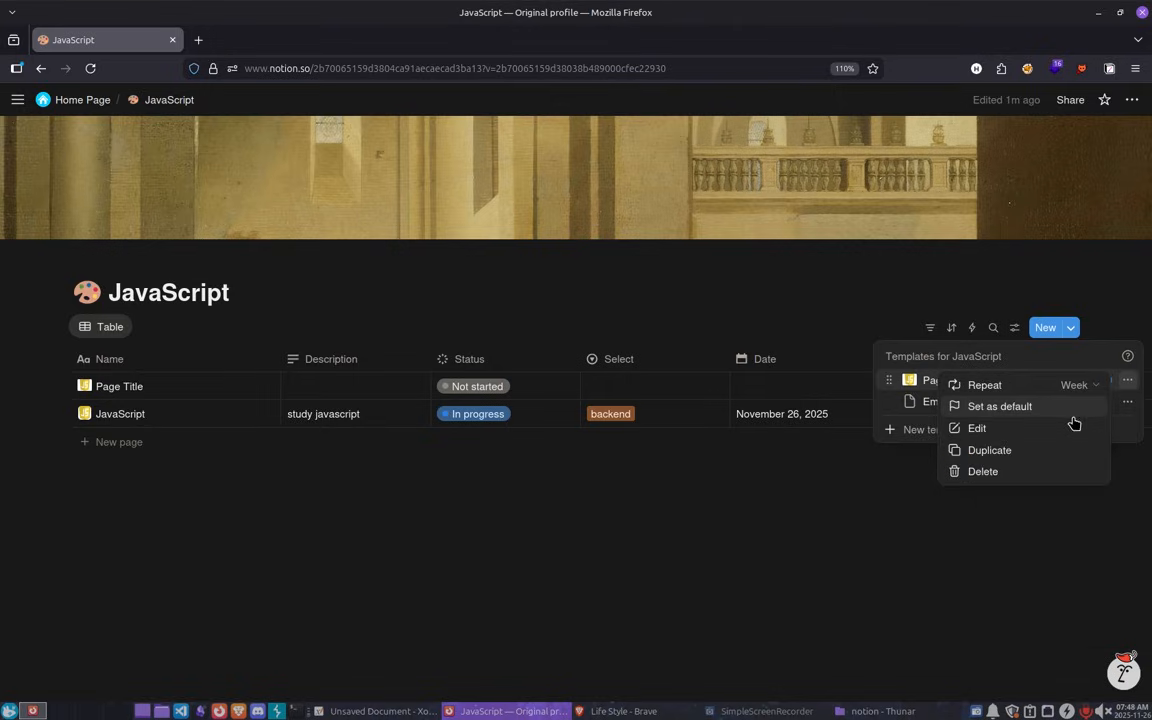
pyautogui.click(1093, 389)
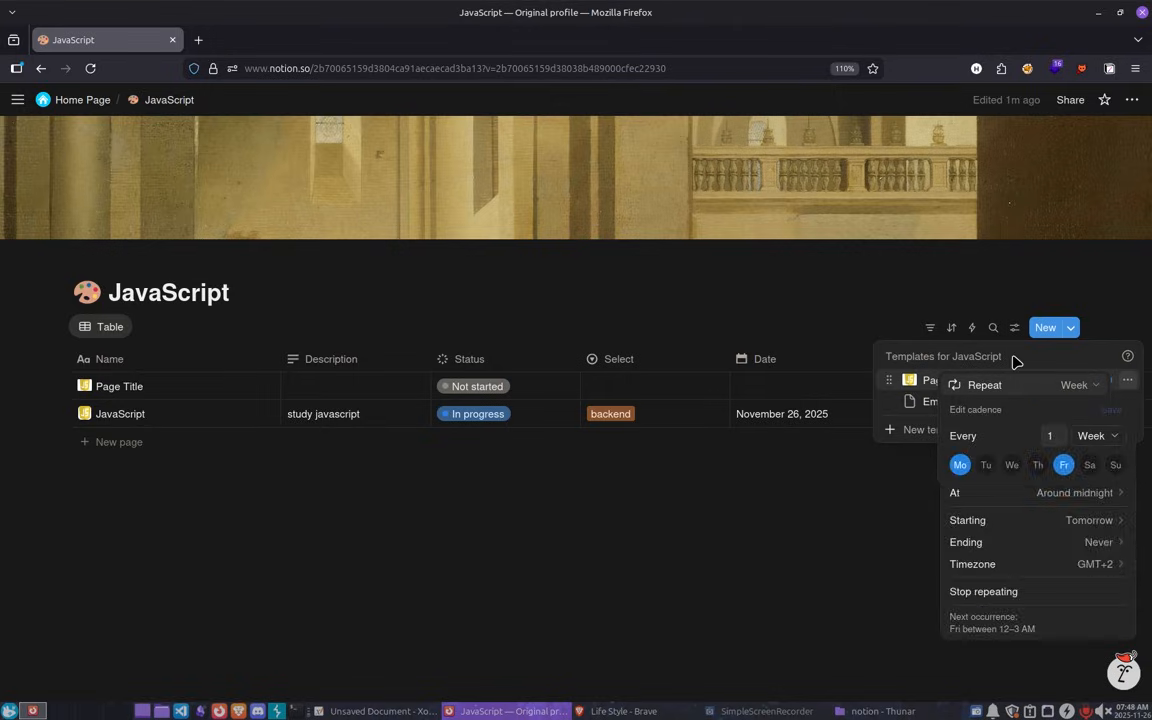
pyautogui.click(1013, 359)
# Set the Page Title template to repeat every 1 day, save the cadence and return to the table.
pyautogui.click(1094, 330)
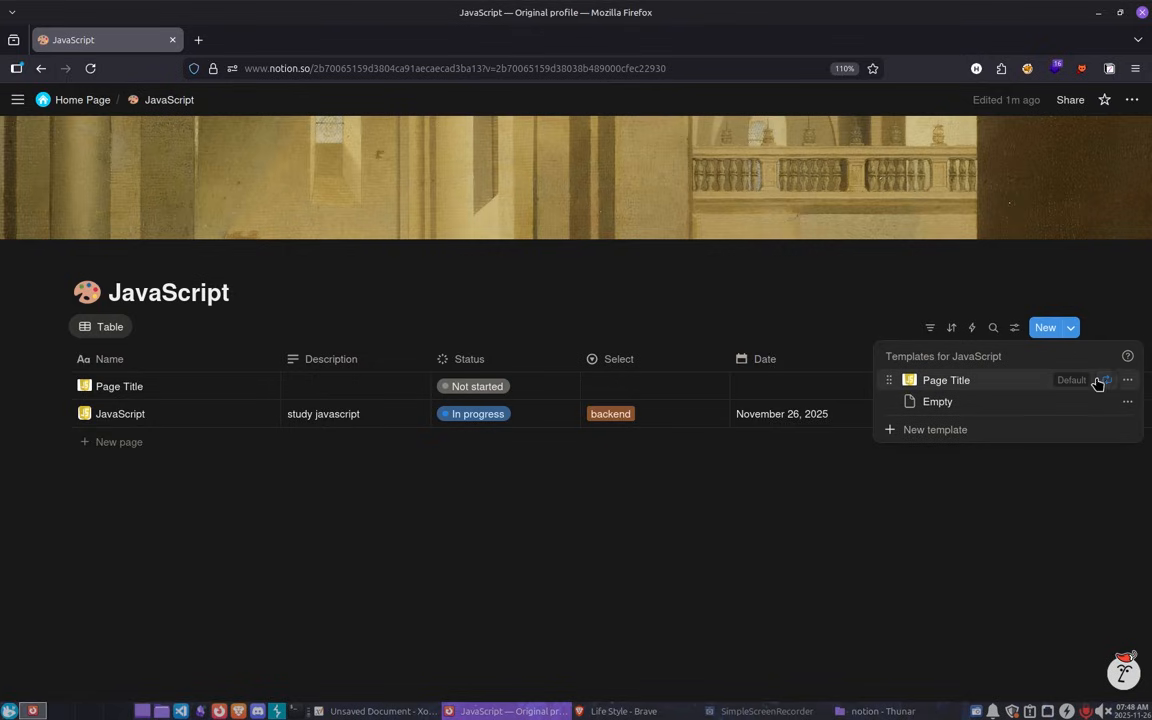
pyautogui.click(1104, 381)
pyautogui.click(1104, 433)
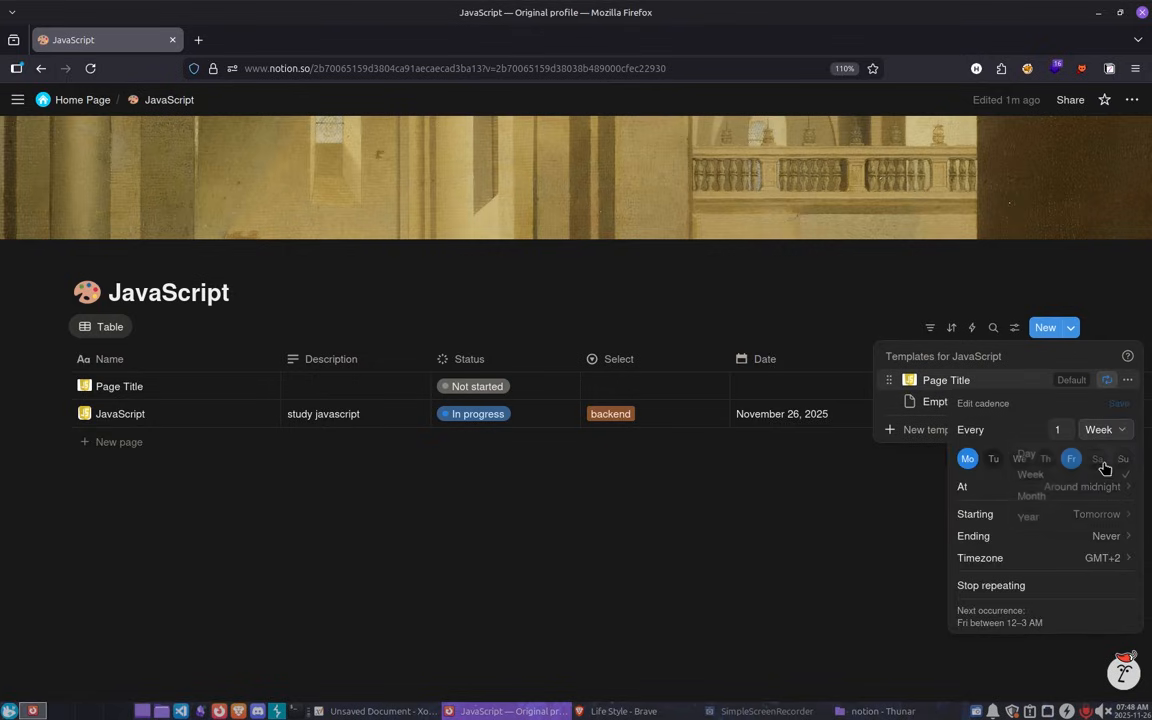
pyautogui.click(1092, 456)
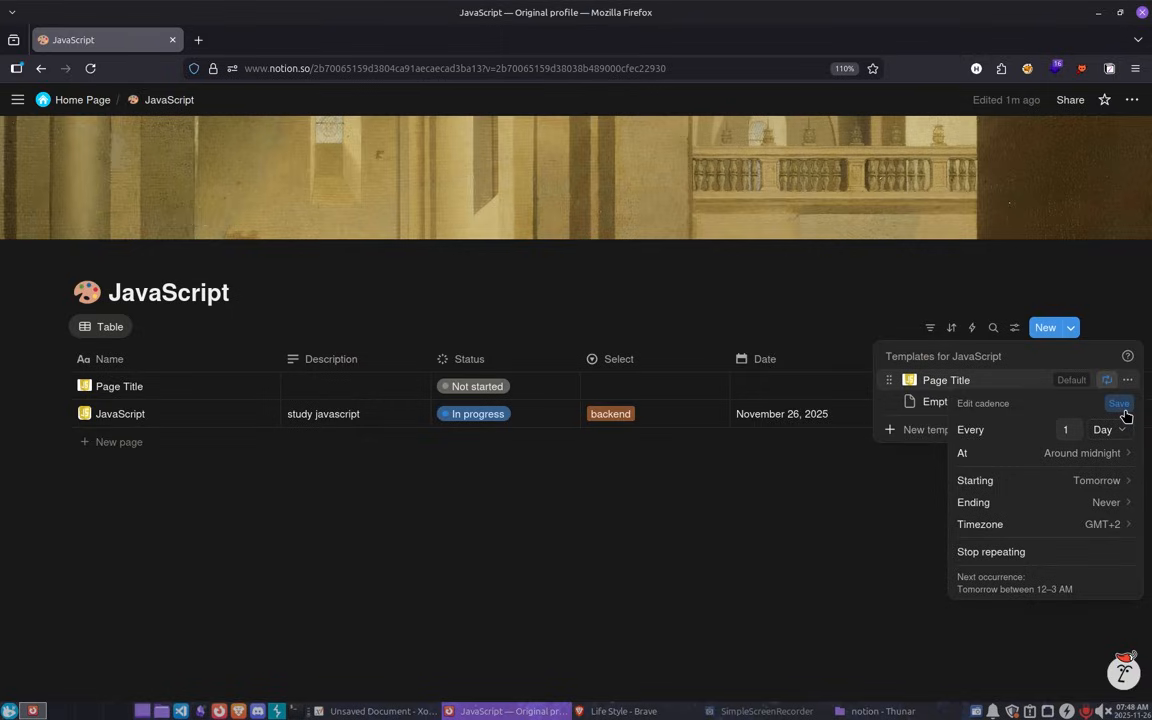
pyautogui.click(1125, 416)
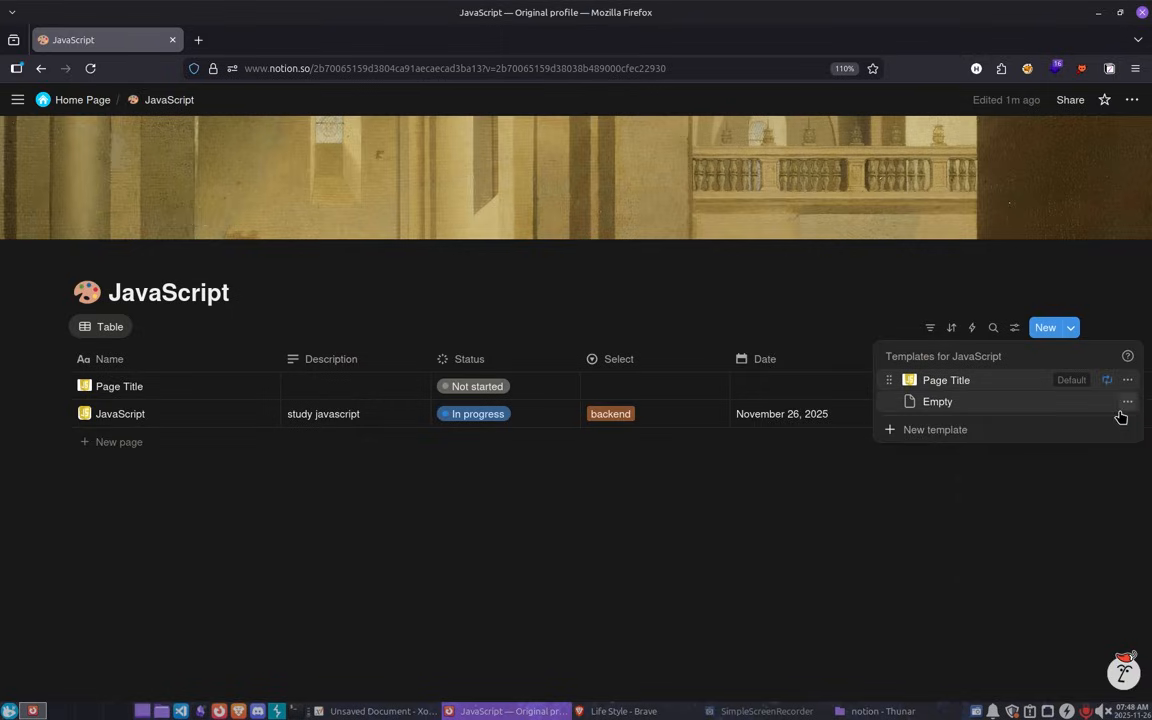
pyautogui.click(1046, 499)
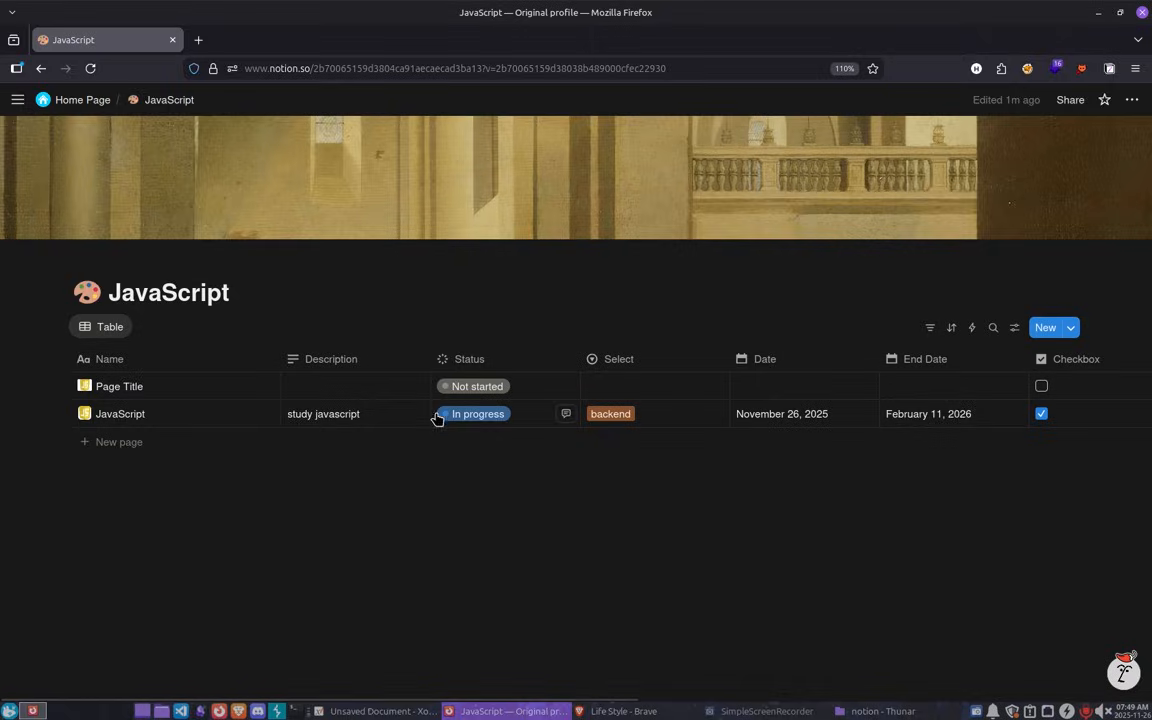
pyautogui.click(99, 101)
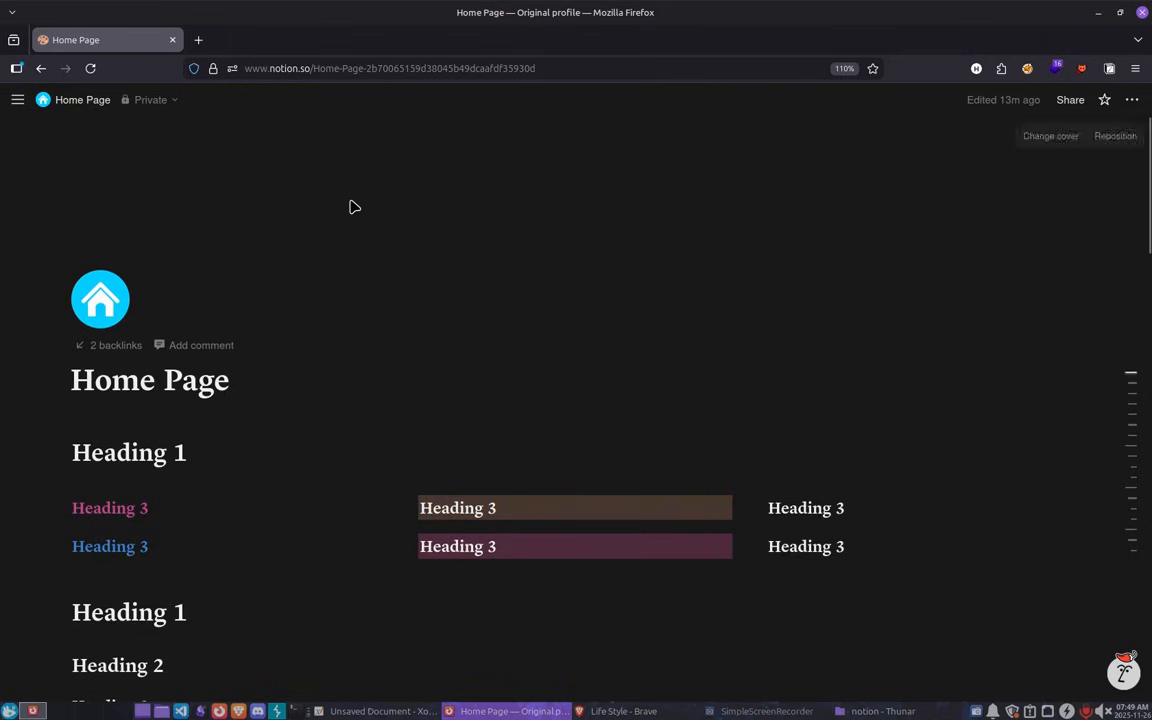
pyautogui.scroll(-10, 350, 321)
pyautogui.scroll(-10, 350, 321)
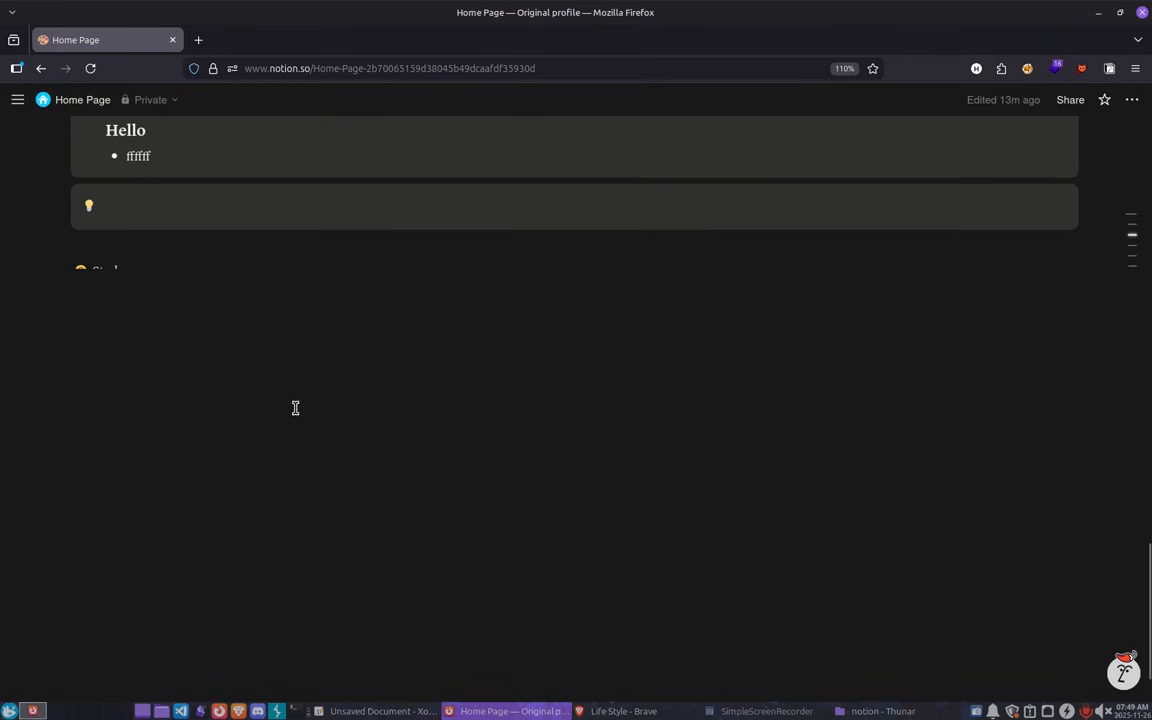
# Change the type of the Description property from Text to Number.
pyautogui.click(342, 362)
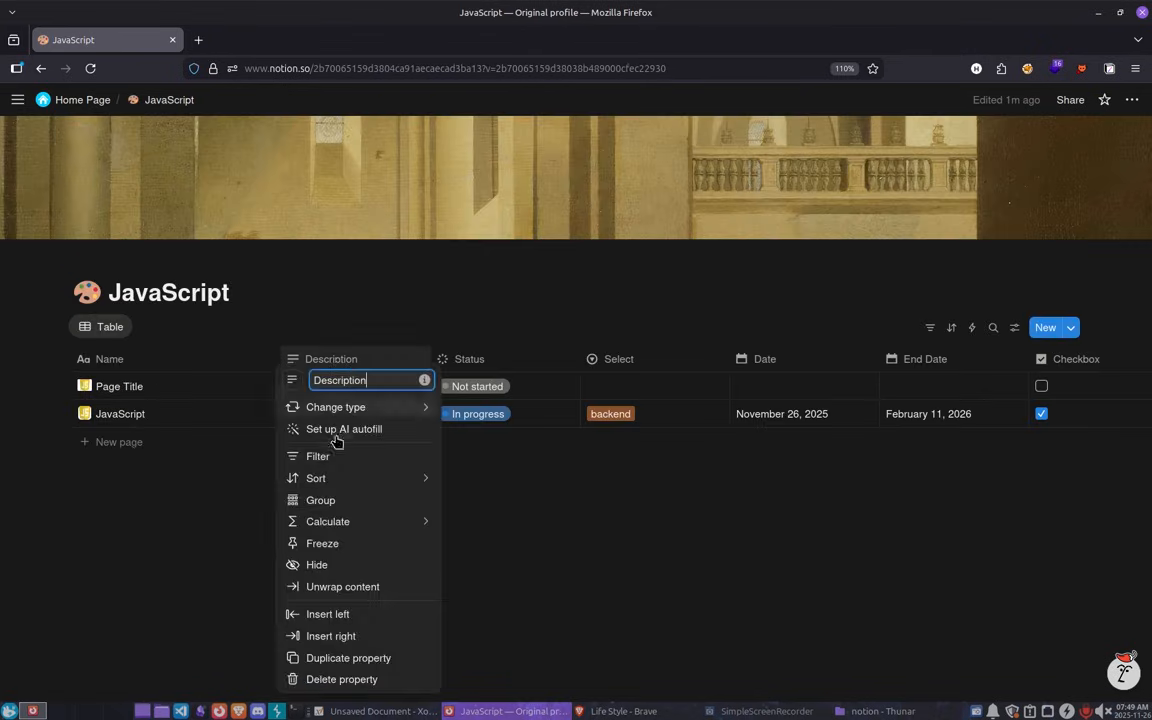
pyautogui.moveTo(380, 414)
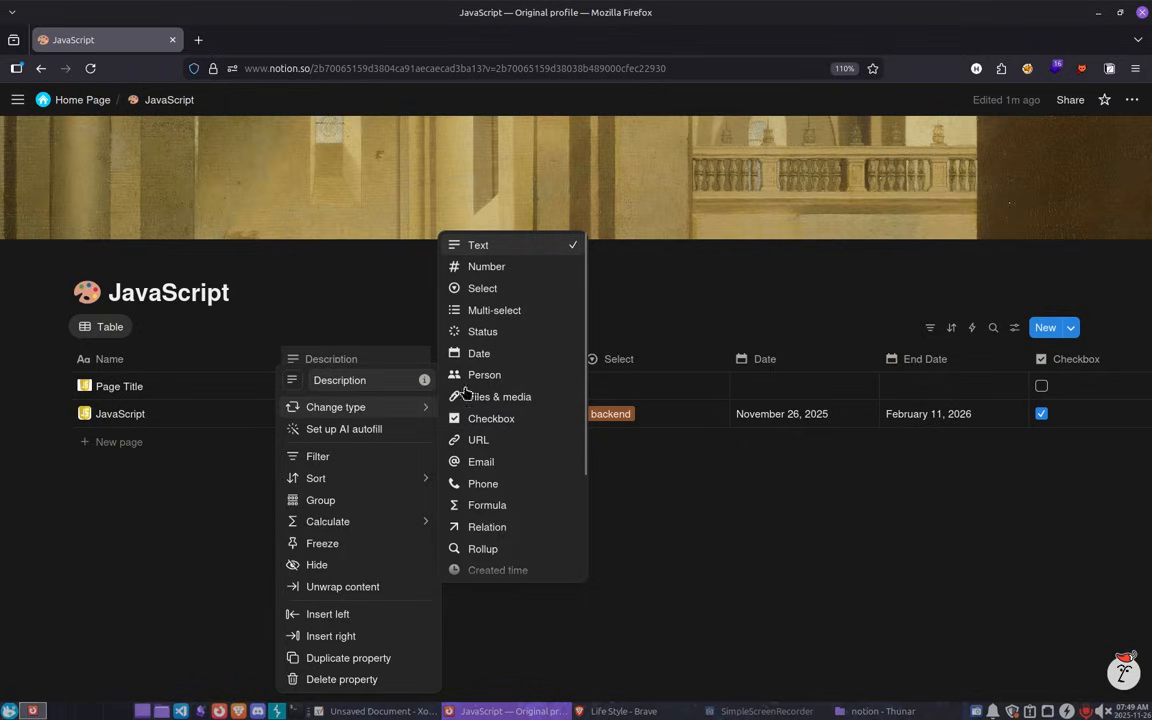
pyautogui.click(490, 267)
# Try to enter the letters rrhfh as the Description value of the Page Title row.
pyautogui.click(377, 381)
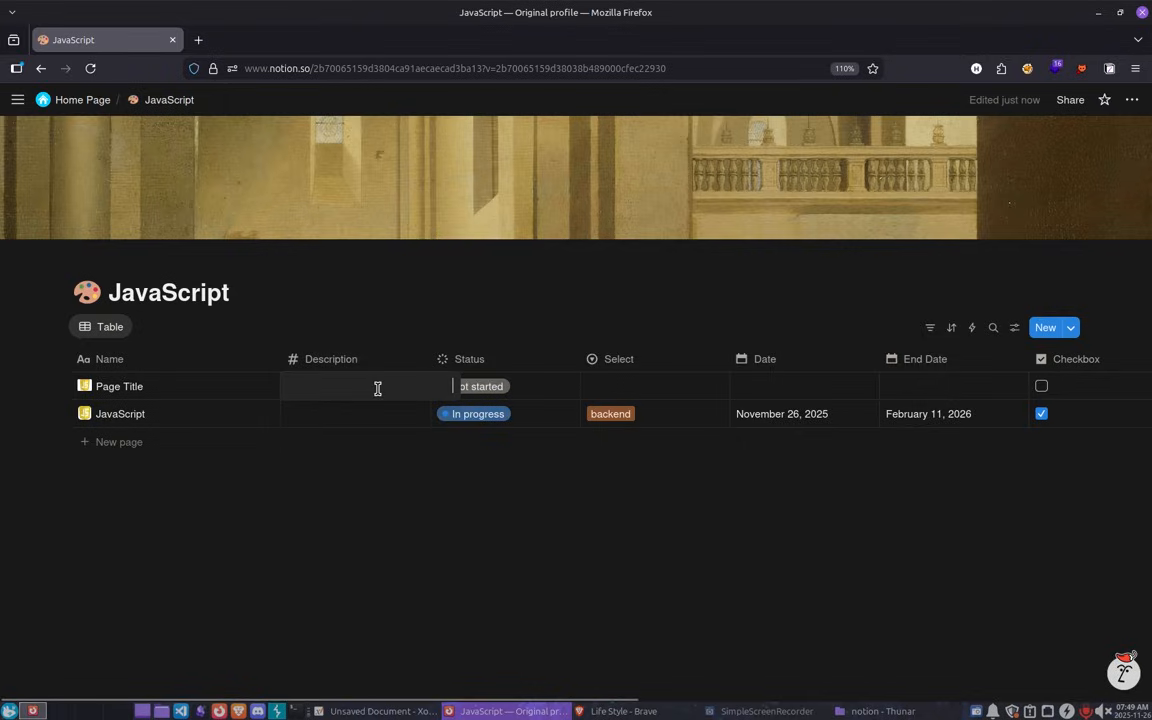
pyautogui.press('Return')
pyautogui.click(358, 382)
pyautogui.write('rrhfh')
pyautogui.press('Return')
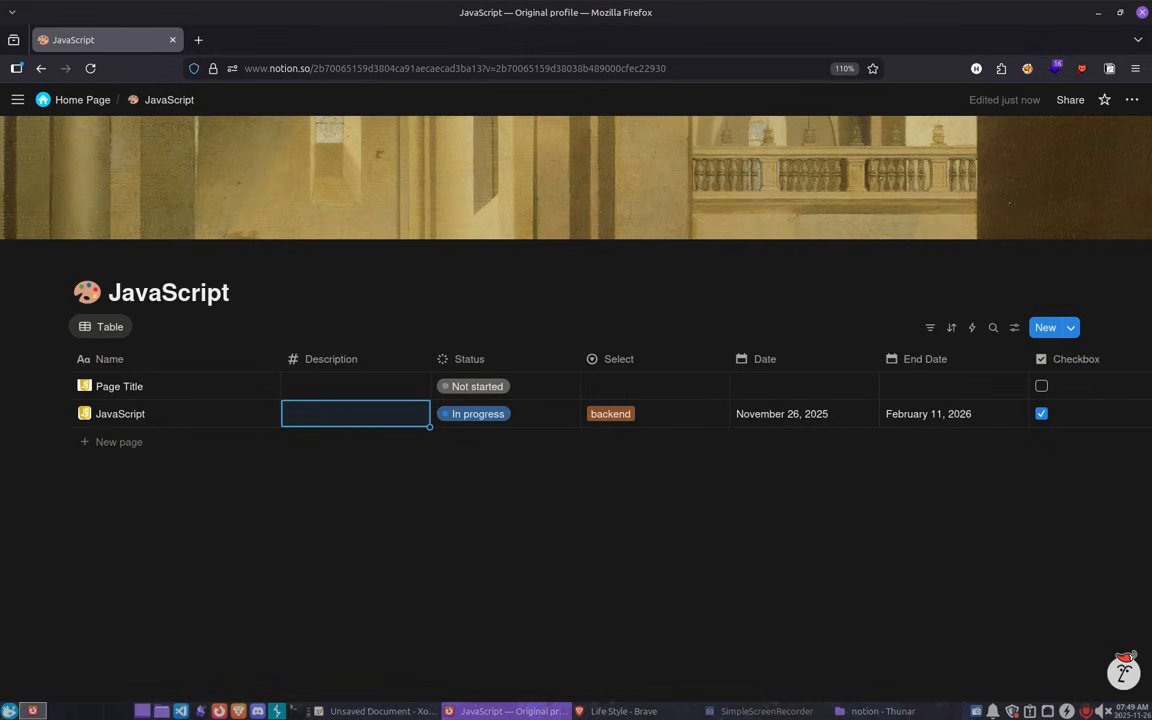
# Enter 33 as the Description value of the Page Title row.
pyautogui.click(390, 385)
pyautogui.write('33')
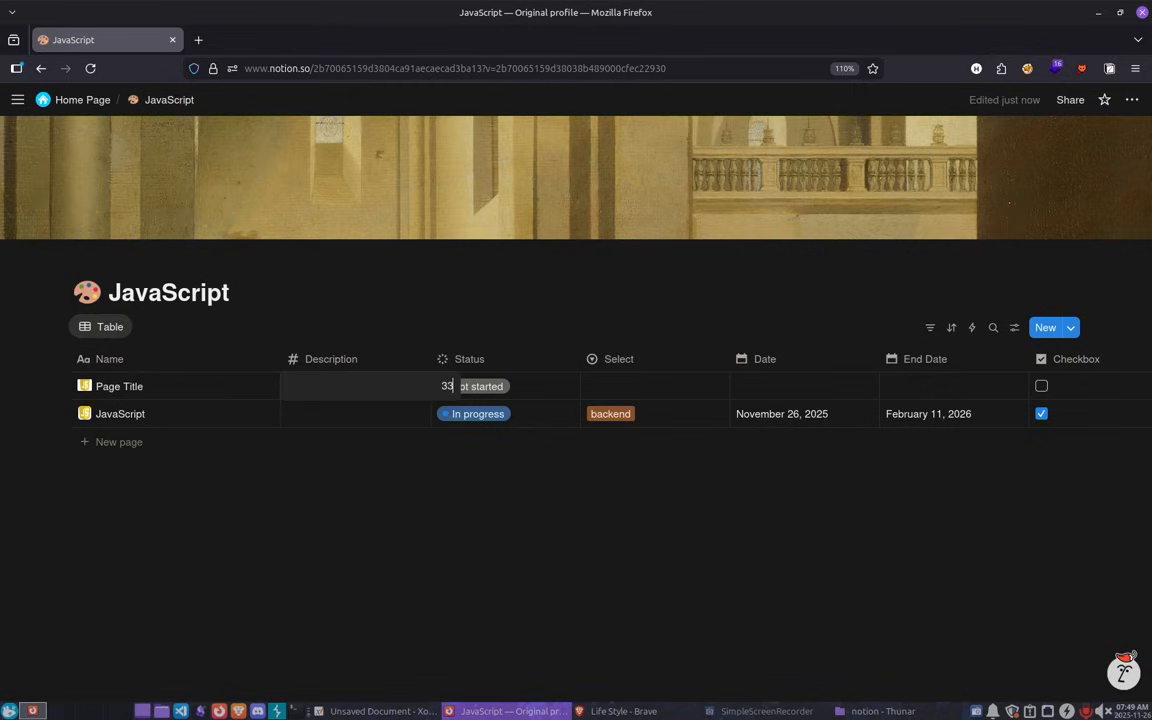
pyautogui.press('Return')
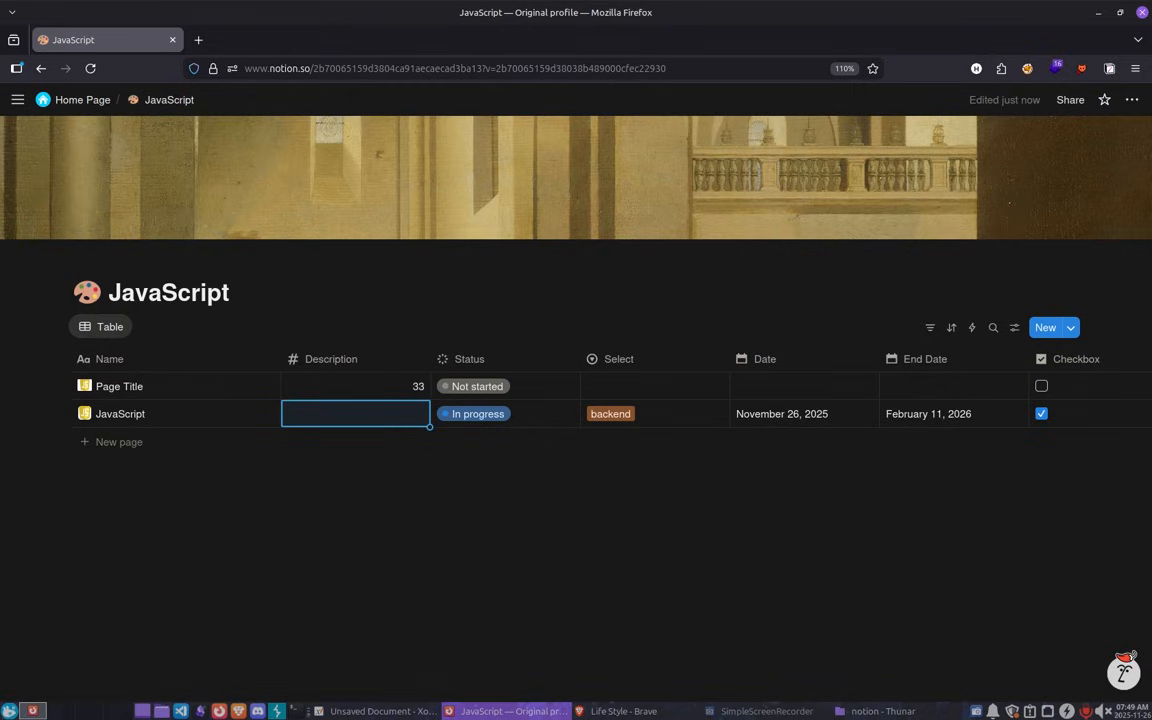
# Change the Description property's type to Rollup and look for an existing relation from the Page Title row, without choosing one.
pyautogui.click(362, 361)
pyautogui.moveTo(373, 406)
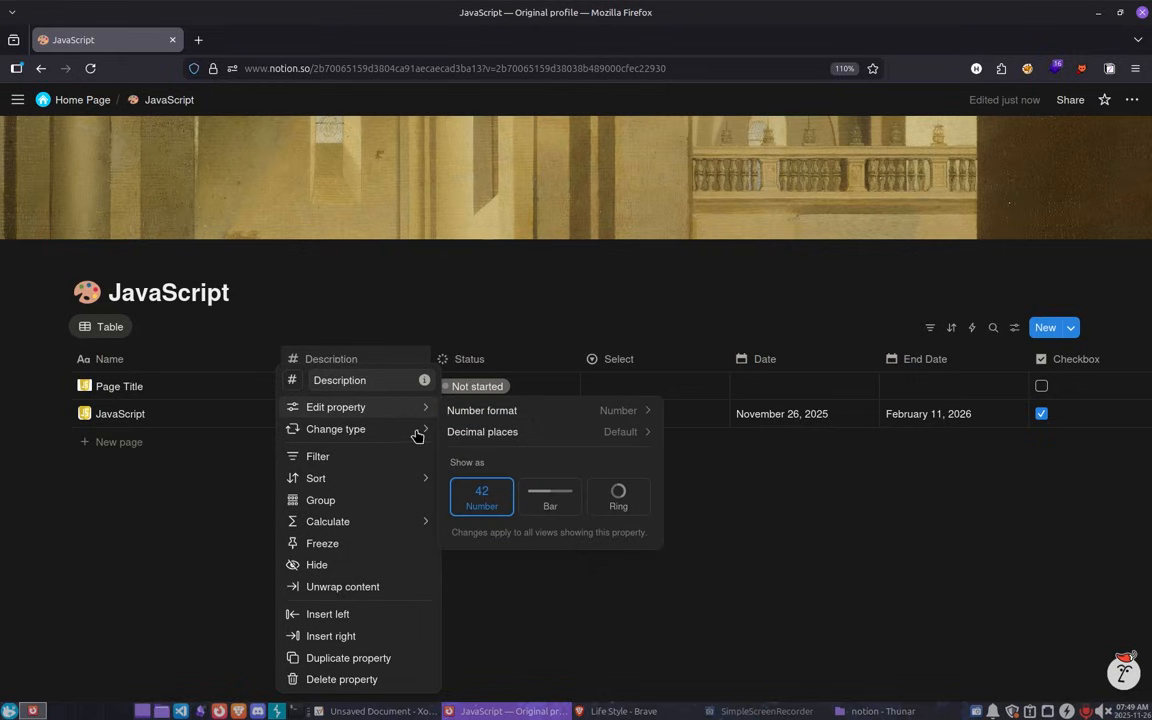
pyautogui.moveTo(417, 433)
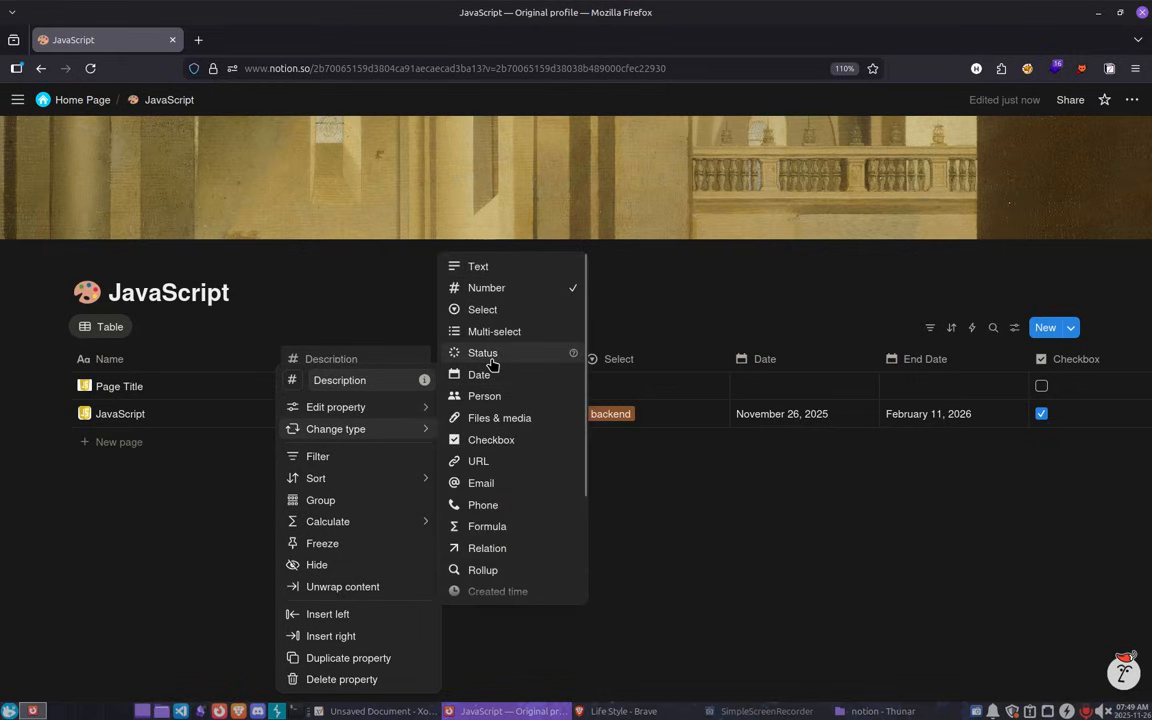
pyautogui.click(512, 570)
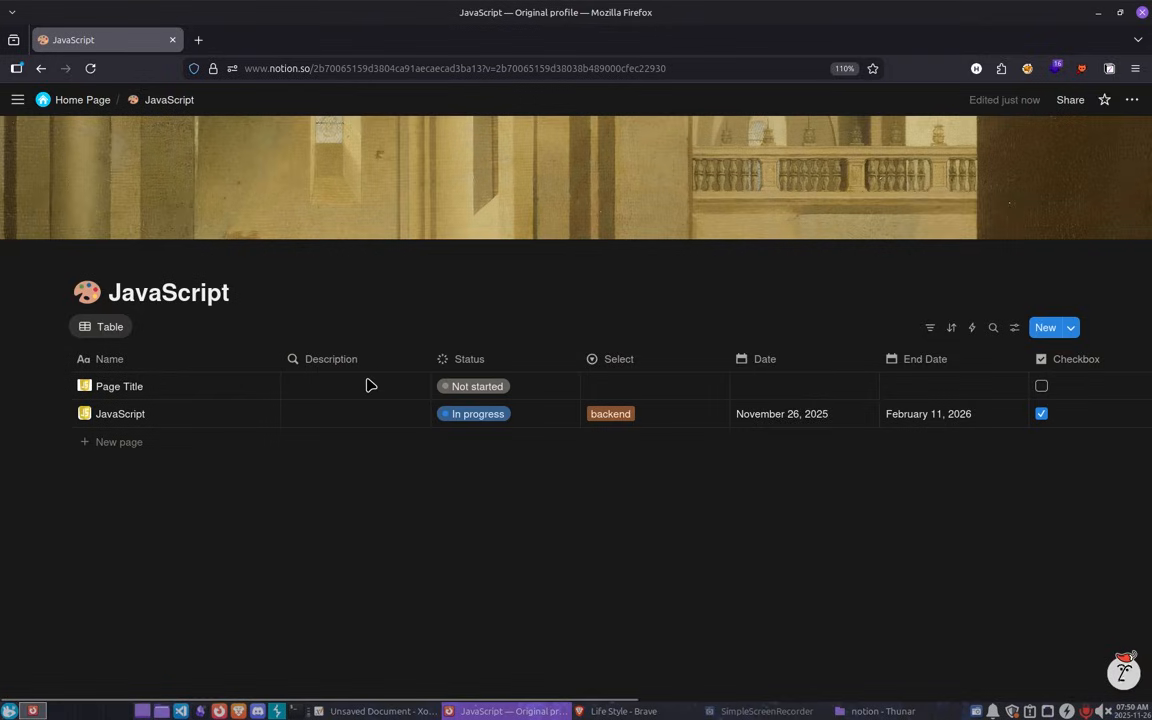
pyautogui.click(367, 385)
pyautogui.click(361, 408)
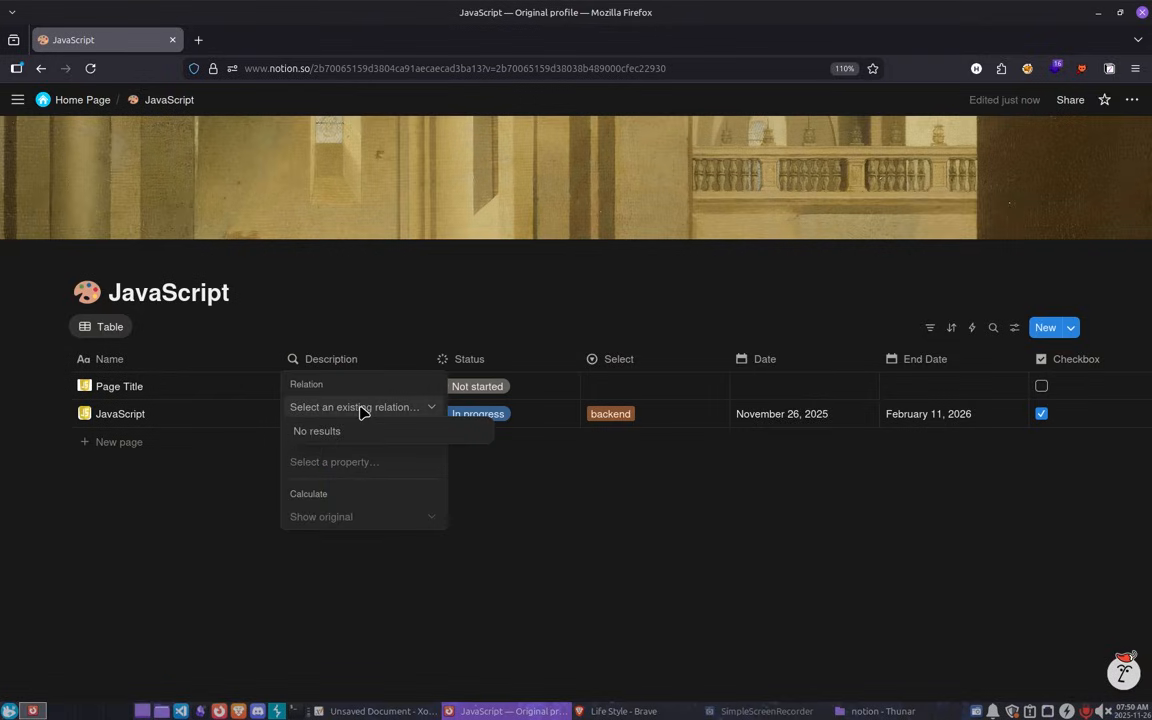
pyautogui.press('Escape')
pyautogui.press('Escape')
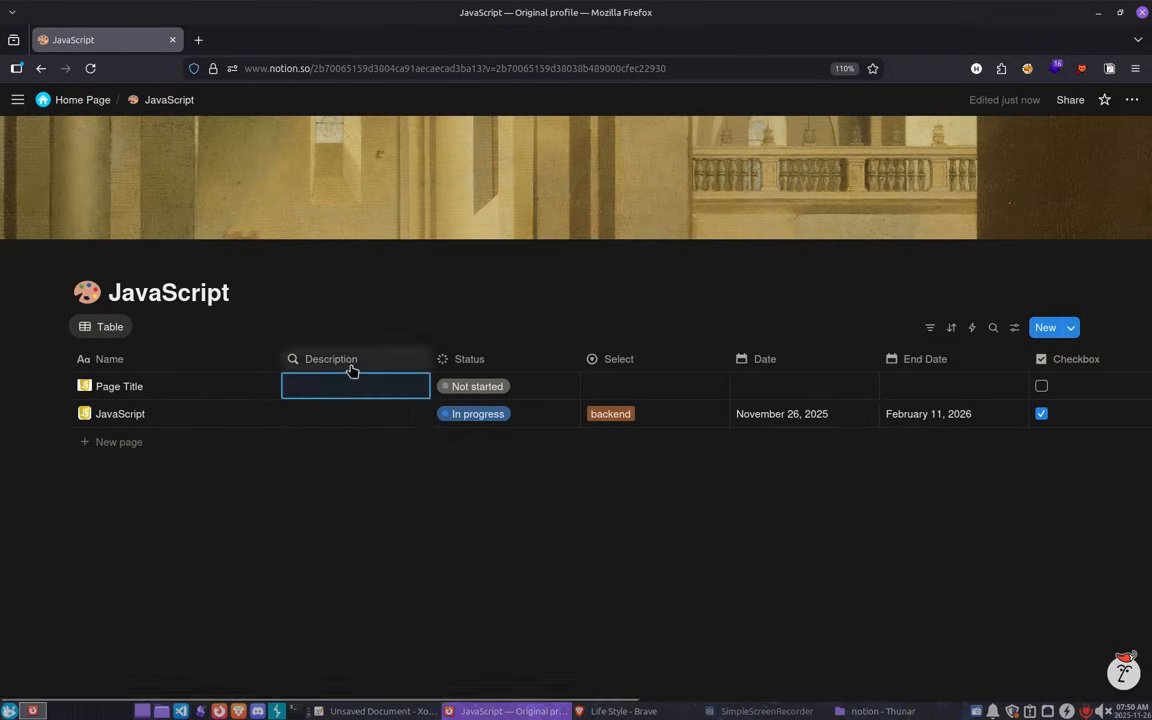
# Change the Description property back to Number and show its values as a bar.
pyautogui.click(351, 366)
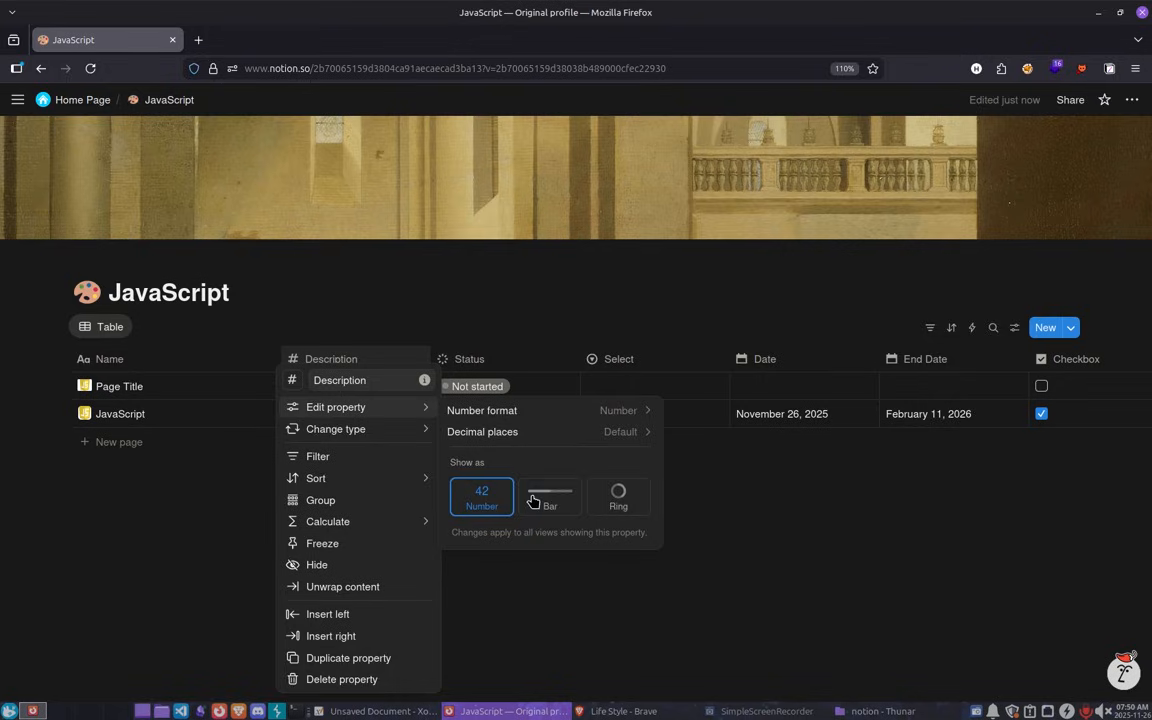
pyautogui.click(551, 495)
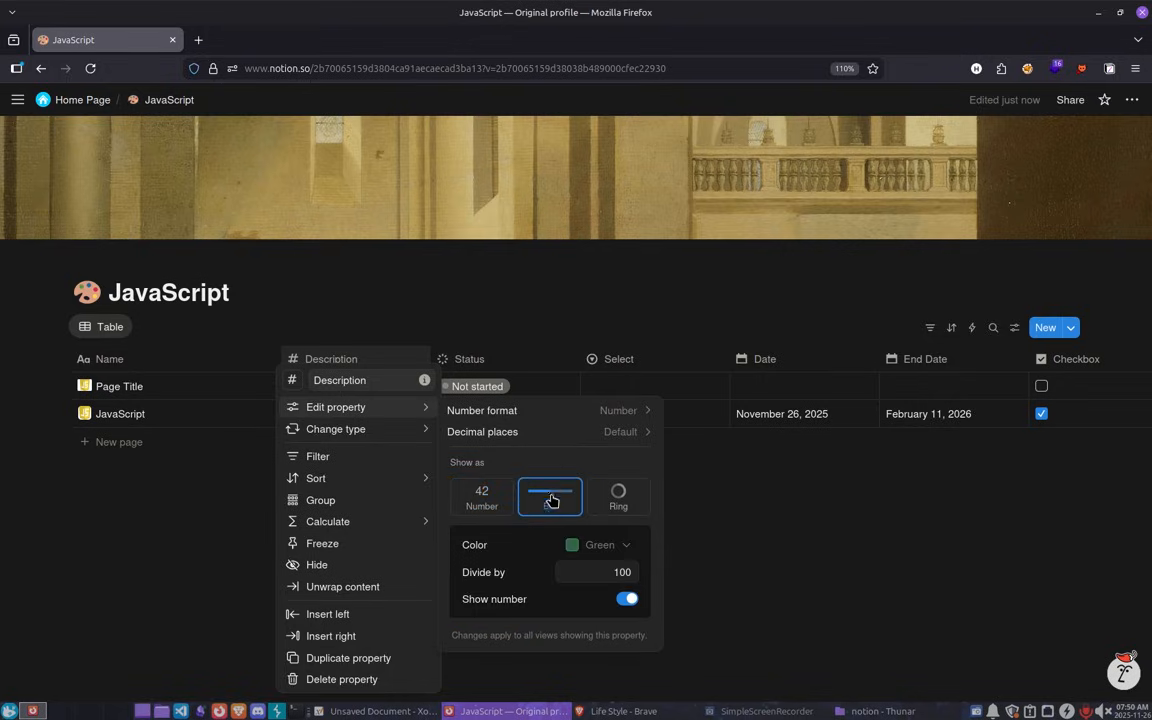
pyautogui.click(188, 451)
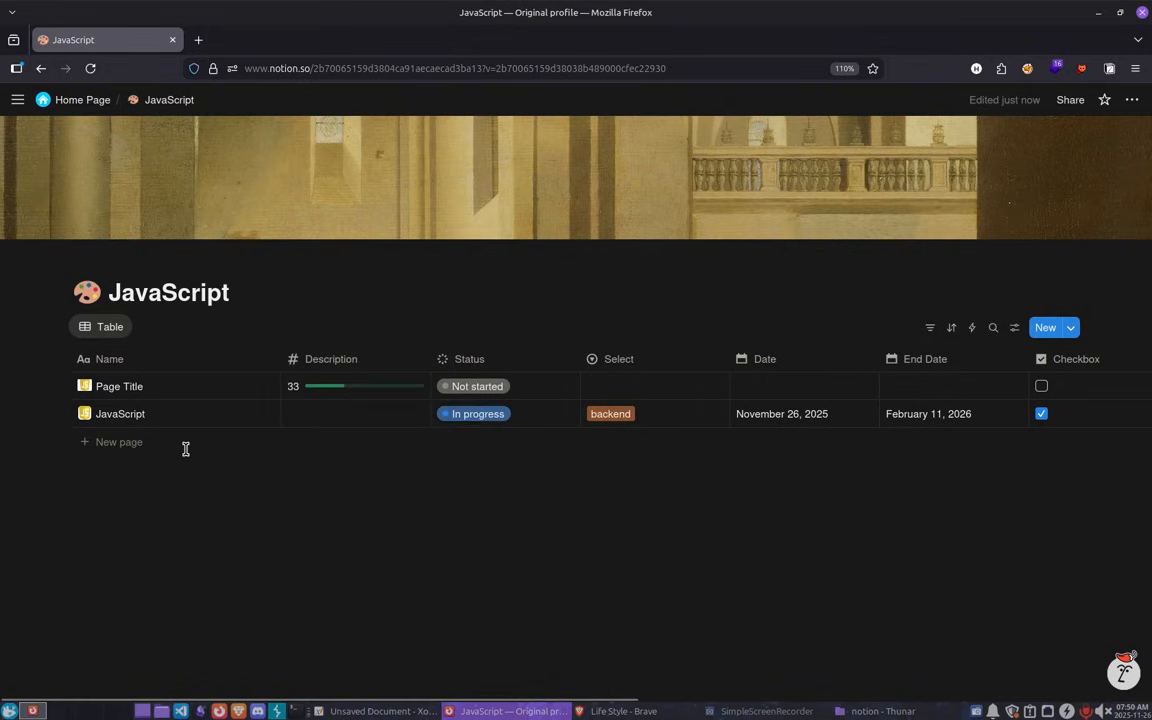
# Set the Description value of the Page Title row to 100.
pyautogui.click(368, 390)
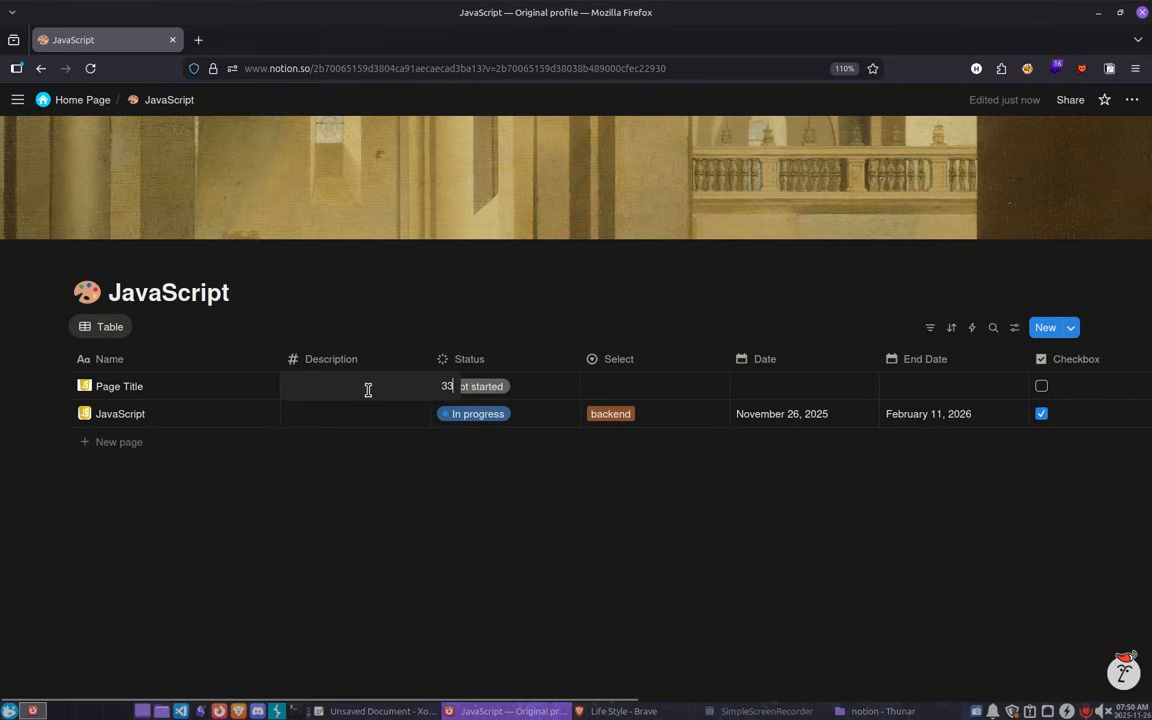
pyautogui.hotkey('ctrl', 'a')
pyautogui.write('100')
pyautogui.press('Return')
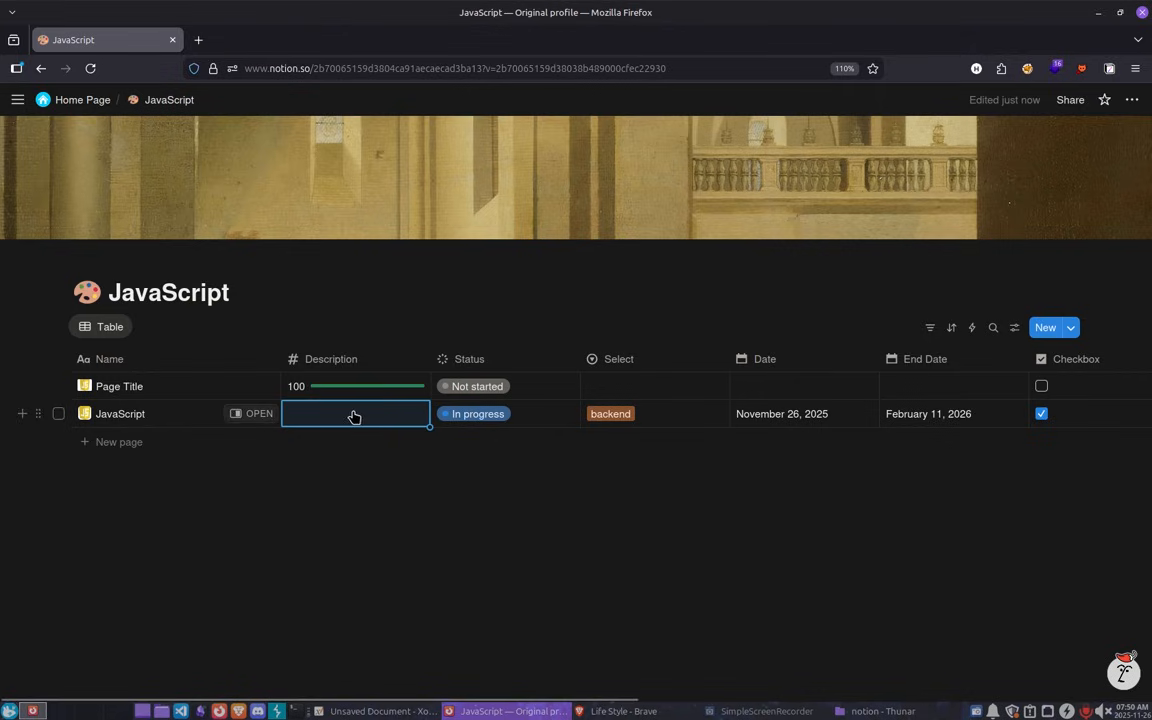
# Open the Count calculation options for the Description column.
pyautogui.click(368, 362)
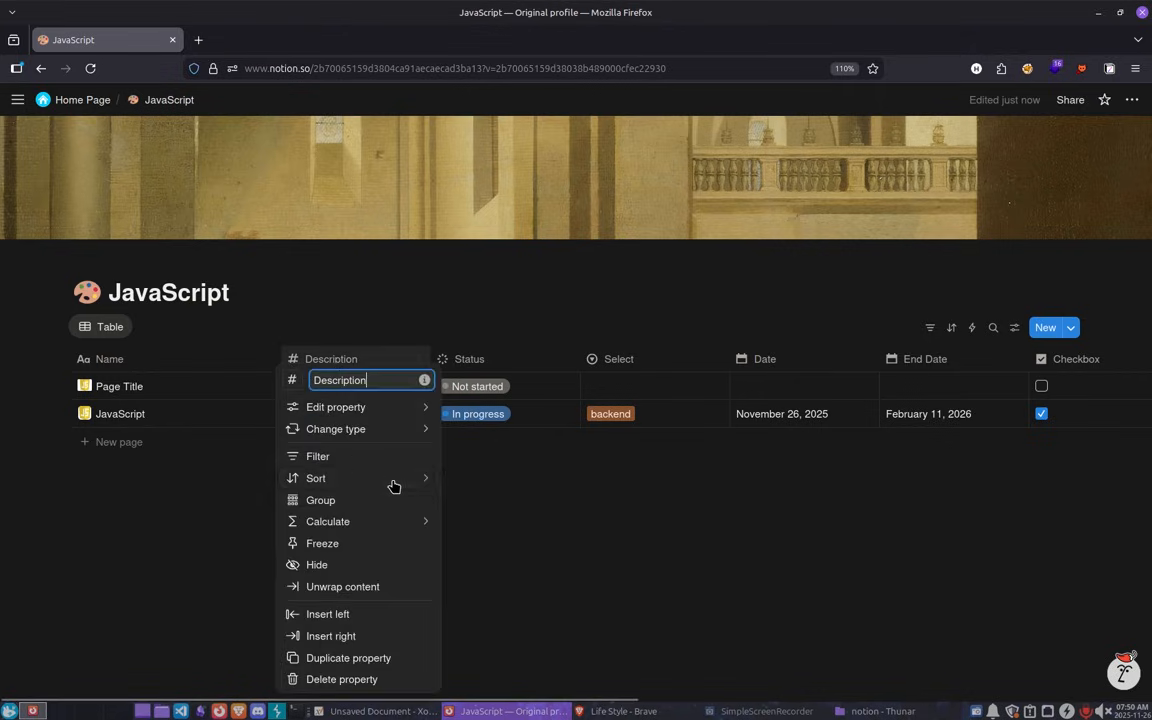
pyautogui.moveTo(369, 525)
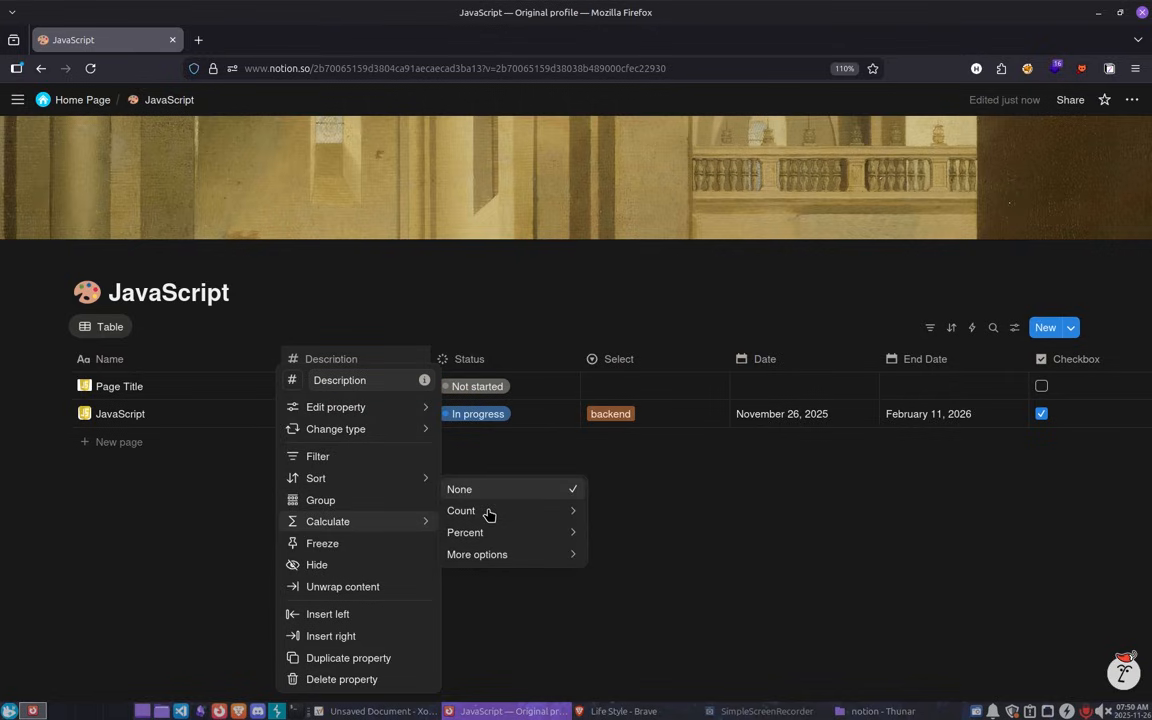
pyautogui.moveTo(489, 512)
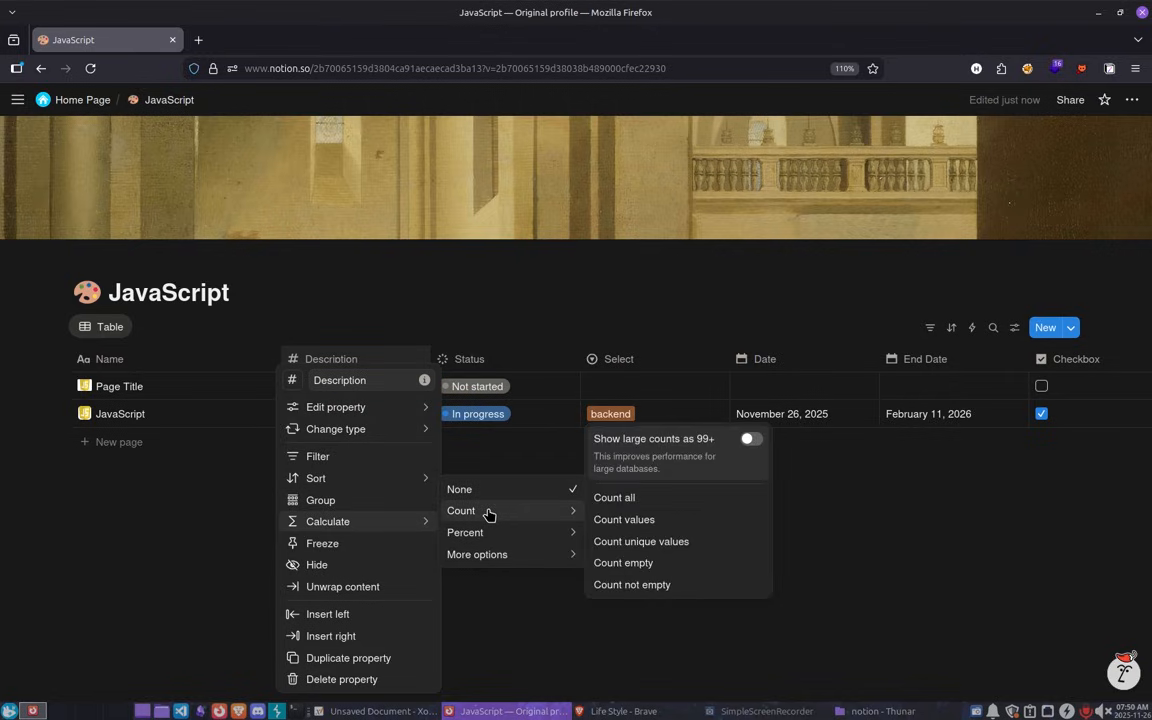
# Add a Count all calculation to the Description column and a Count values calculation to the Name column.
pyautogui.click(639, 499)
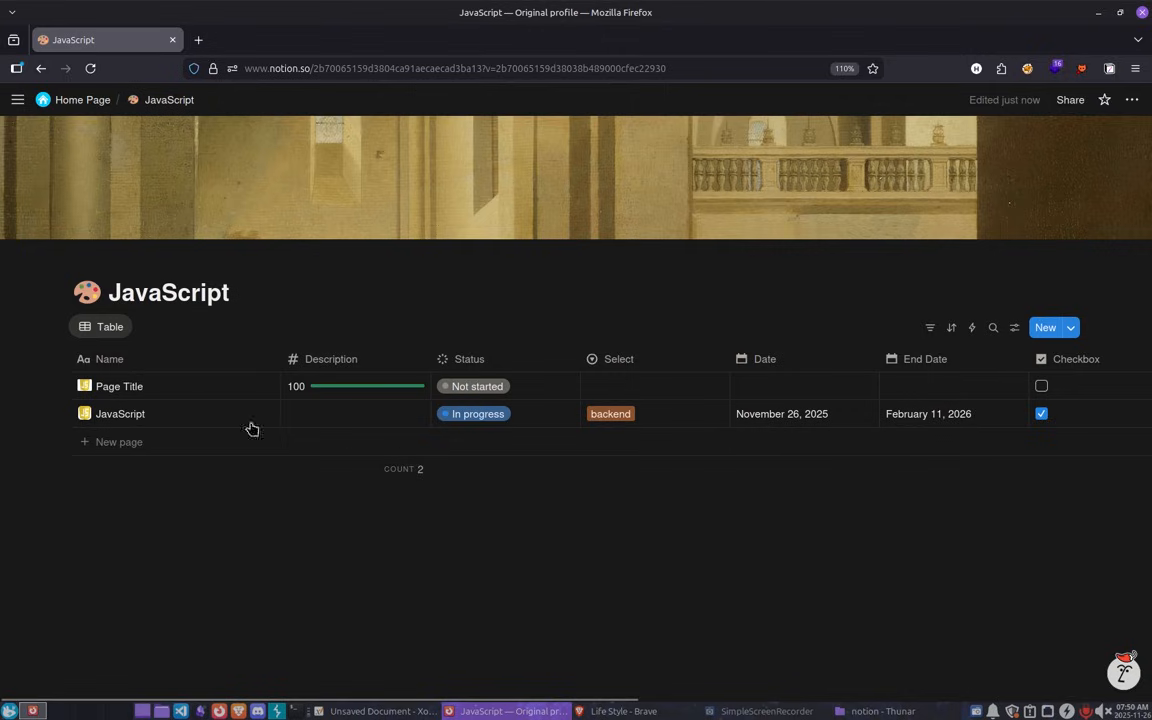
pyautogui.click(141, 362)
pyautogui.moveTo(196, 480)
pyautogui.moveTo(247, 509)
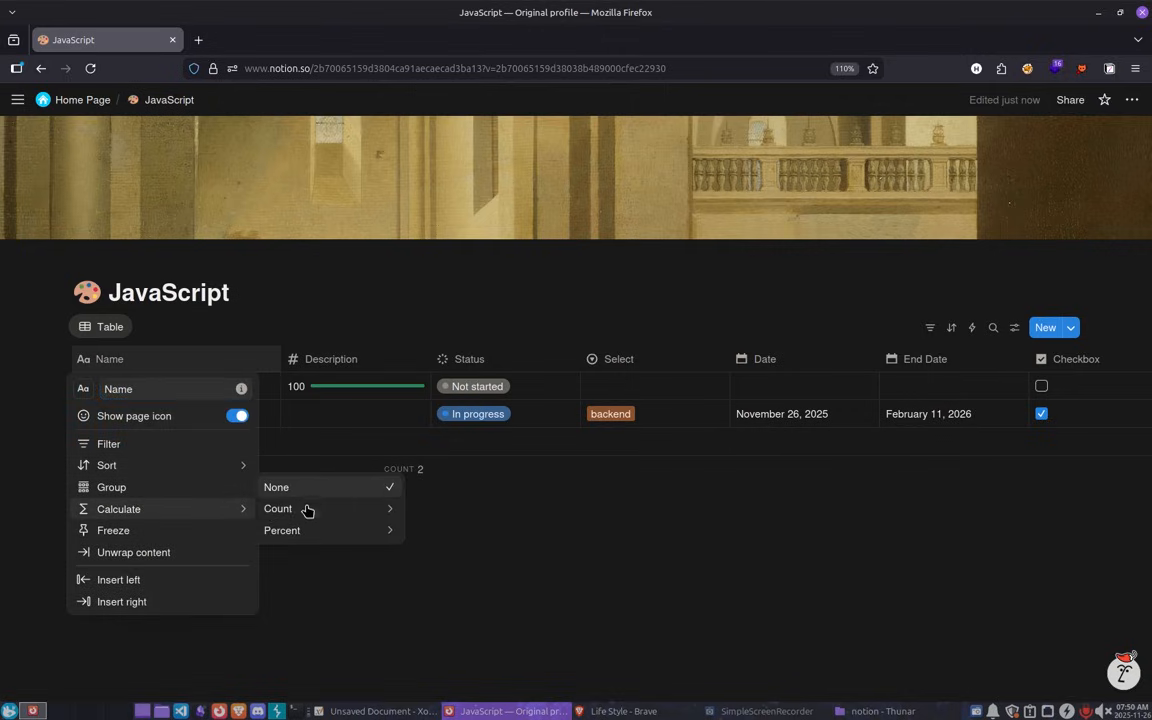
pyautogui.moveTo(325, 514)
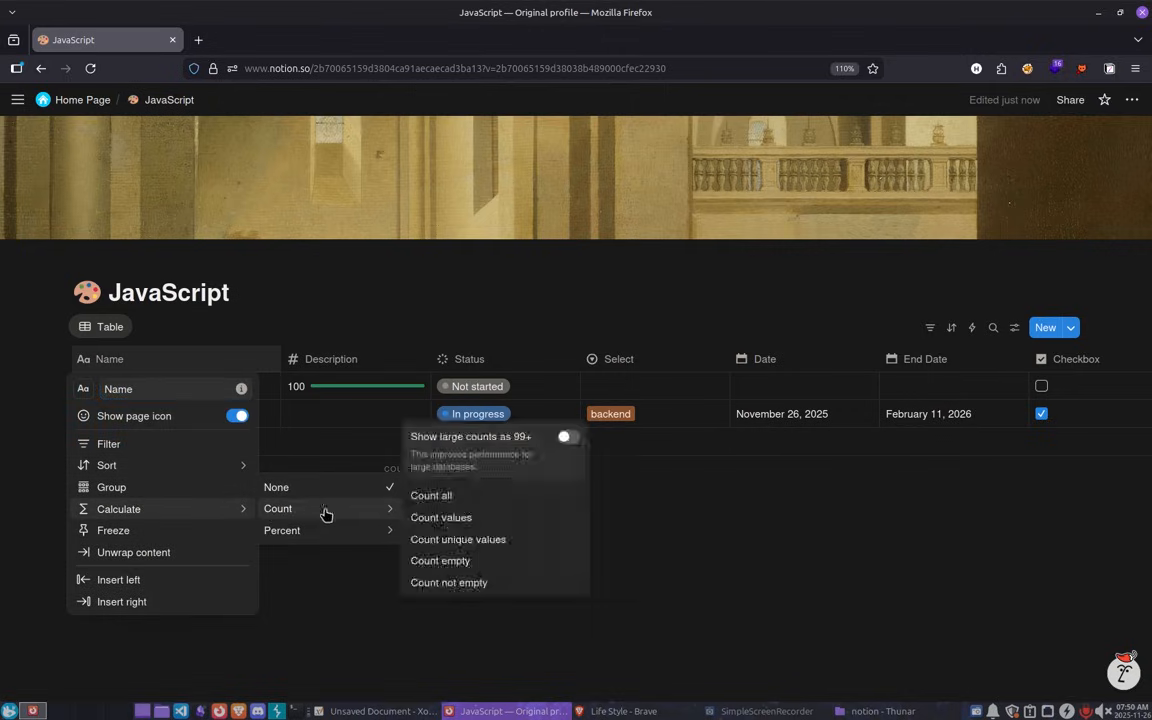
pyautogui.click(478, 517)
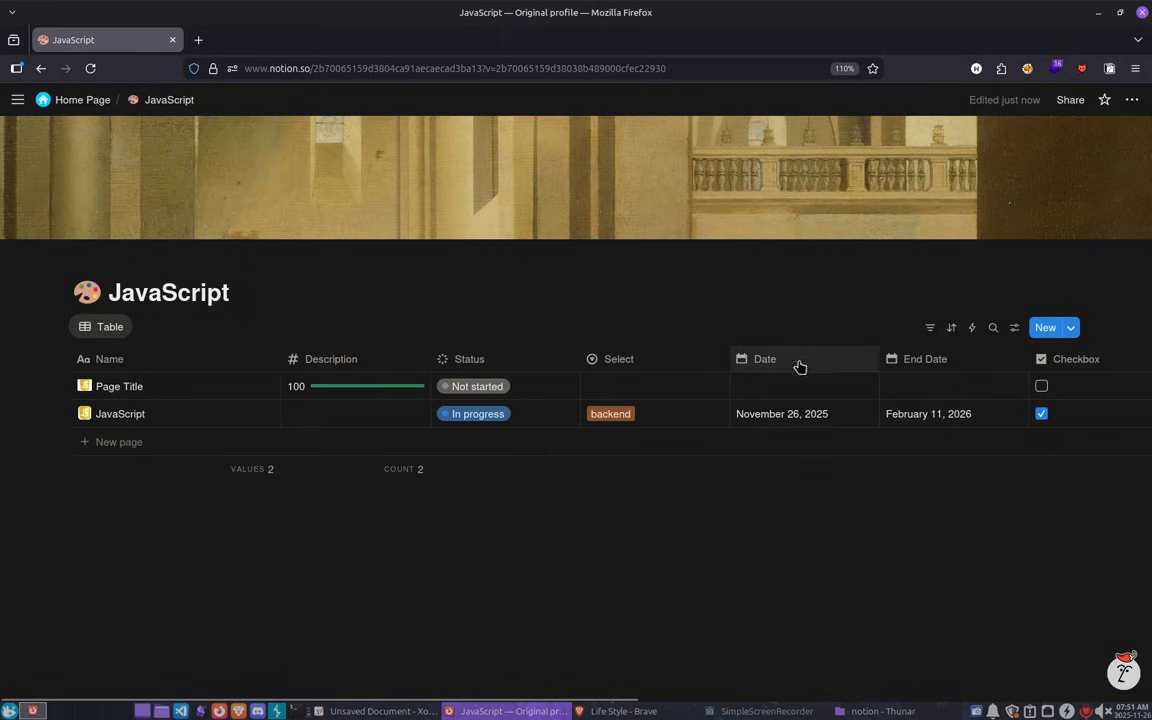
# Group the table's rows by the End Date property.
pyautogui.click(340, 359)
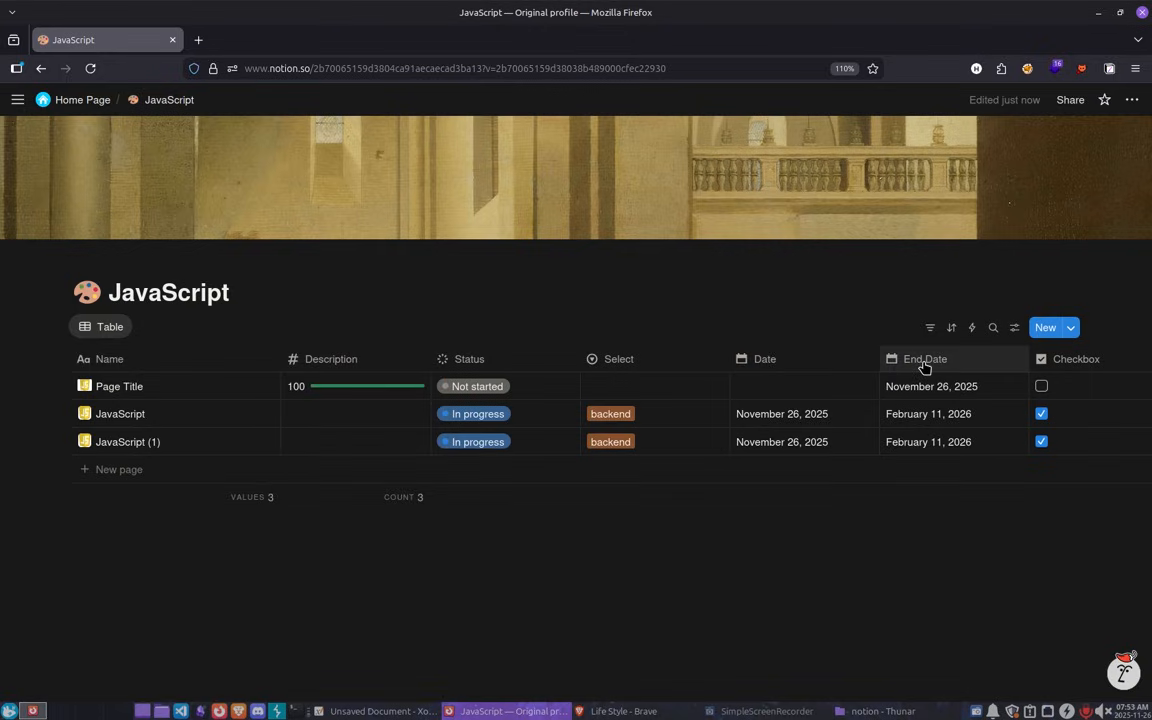
pyautogui.click(925, 366)
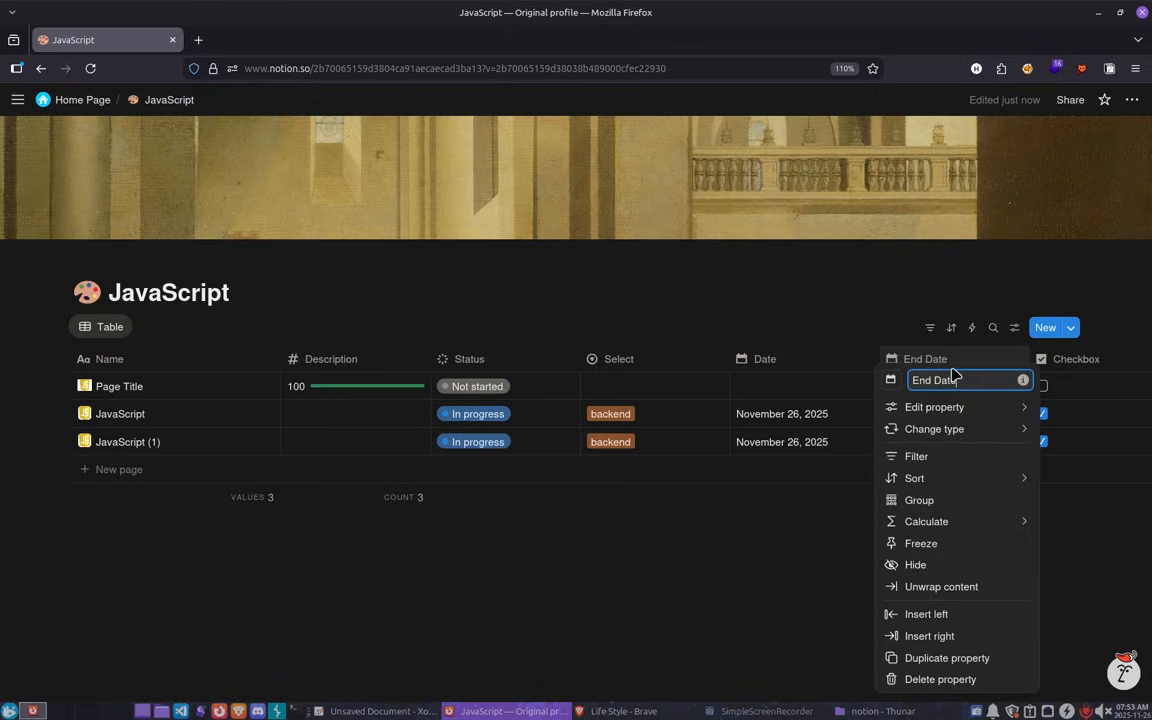
pyautogui.click(953, 507)
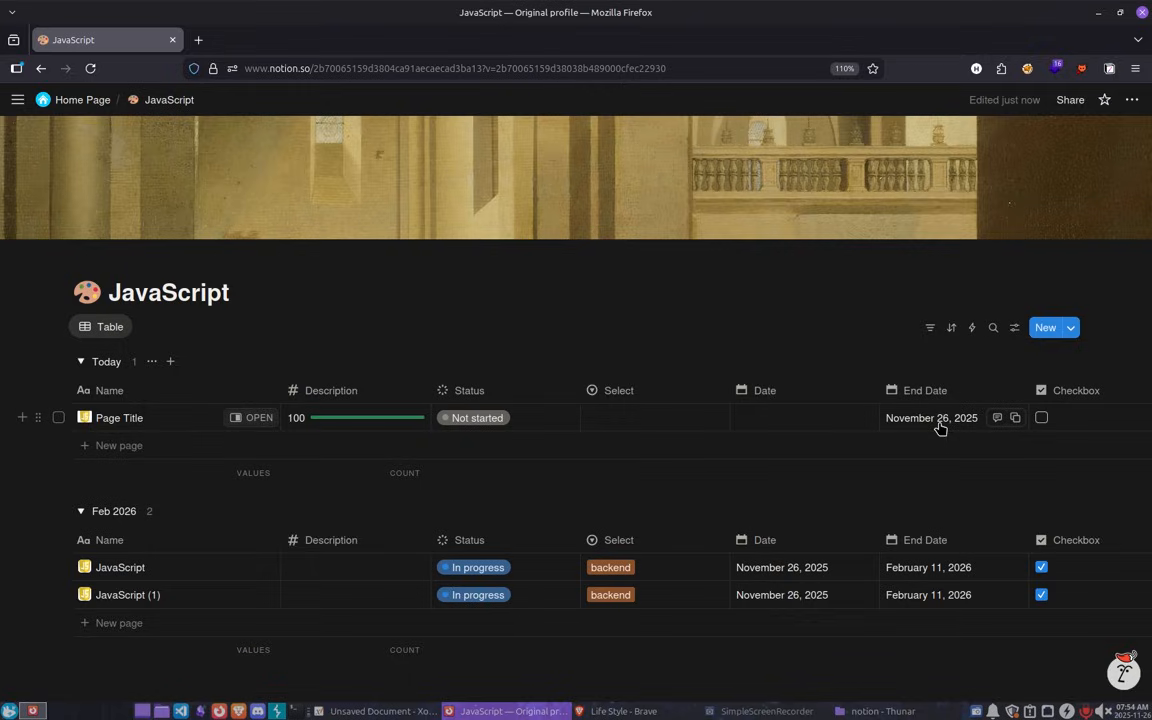
# Create a new database page, set its End Date to November 25, 2025, and close the page preview.
pyautogui.click(1040, 330)
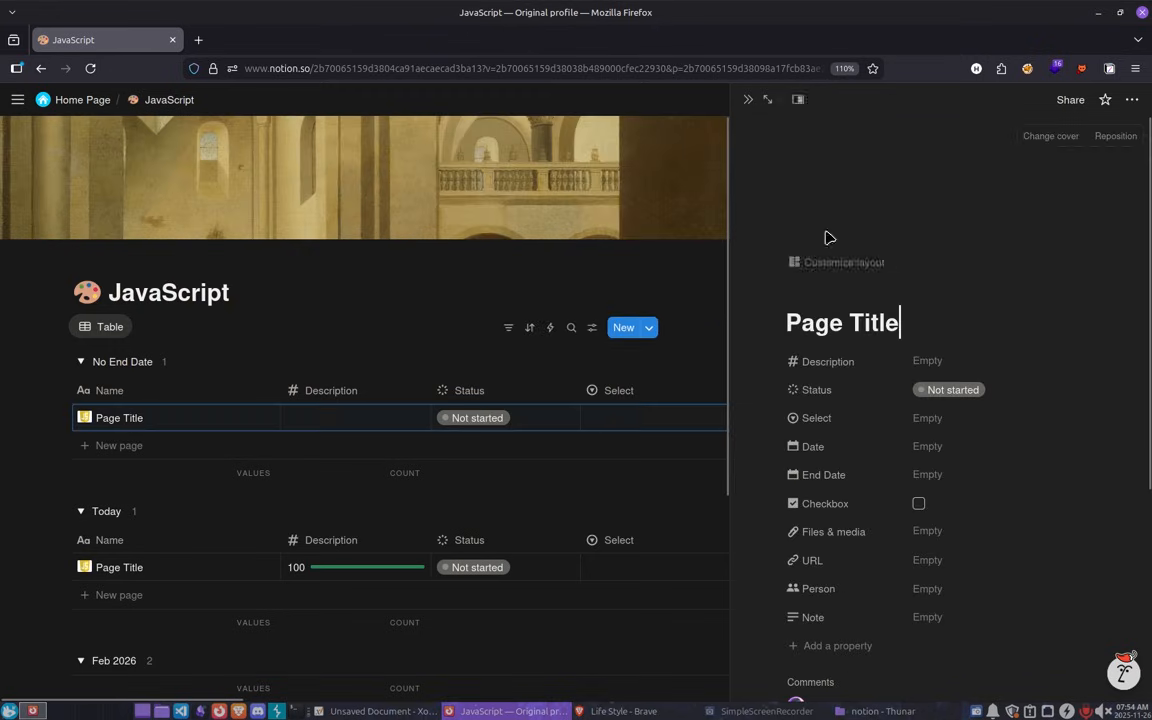
pyautogui.click(933, 477)
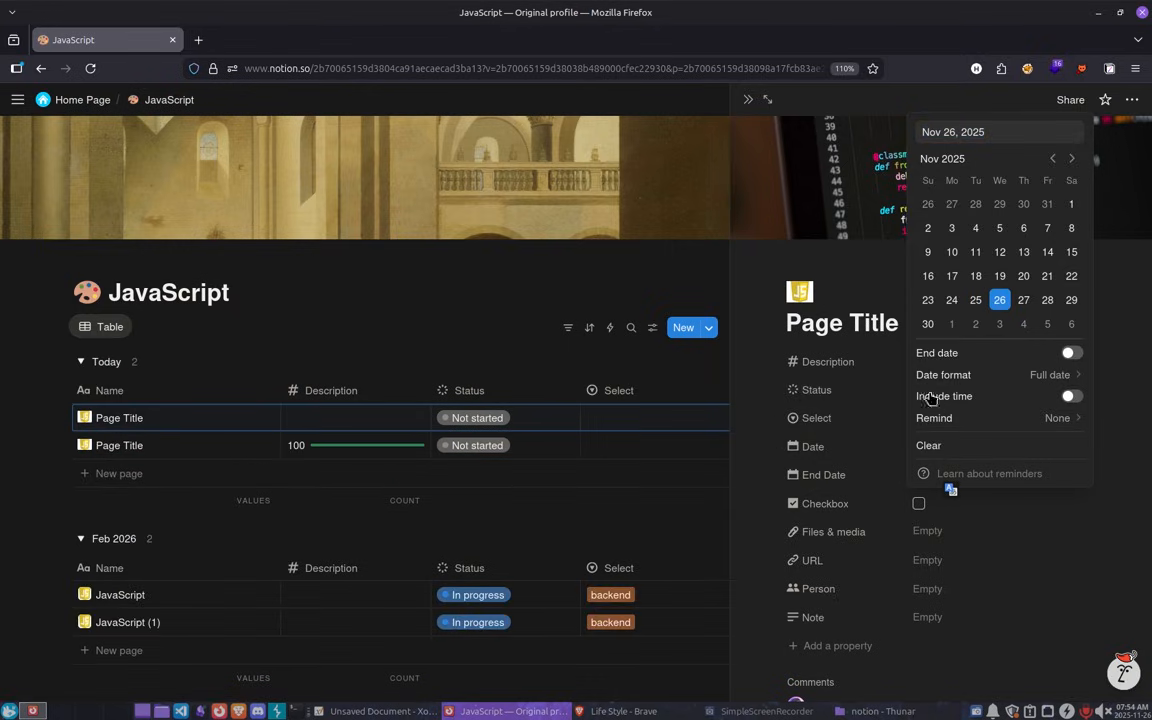
pyautogui.click(975, 301)
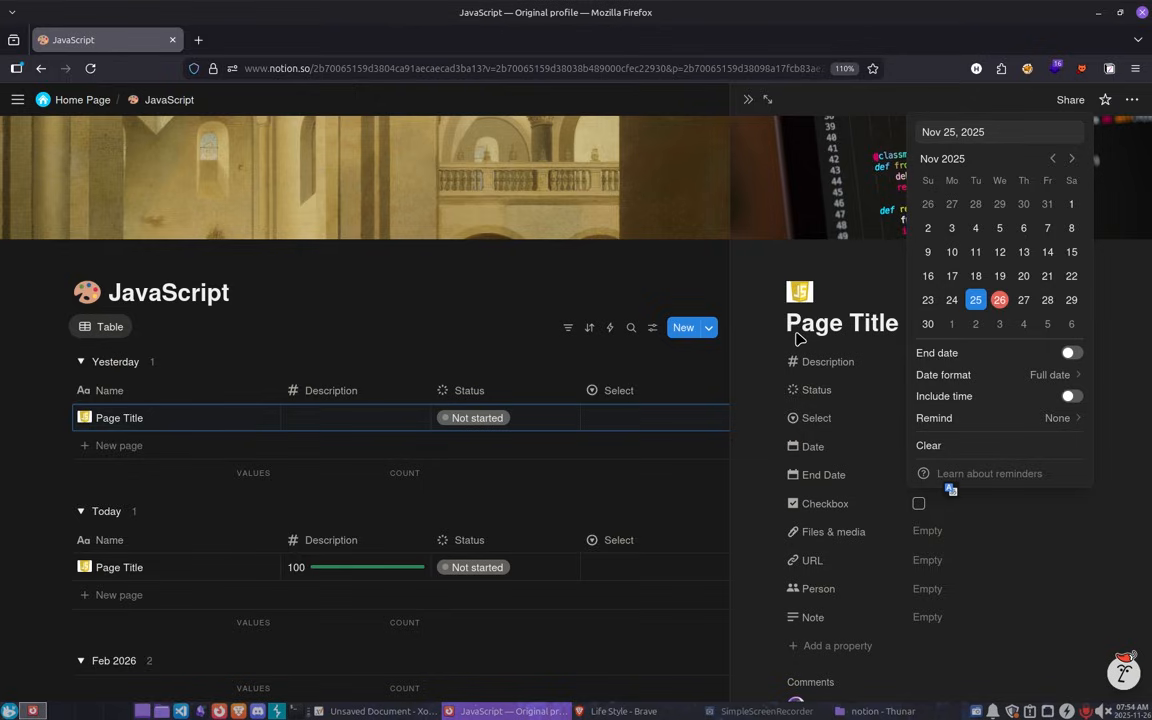
pyautogui.click(688, 272)
pyautogui.click(690, 430)
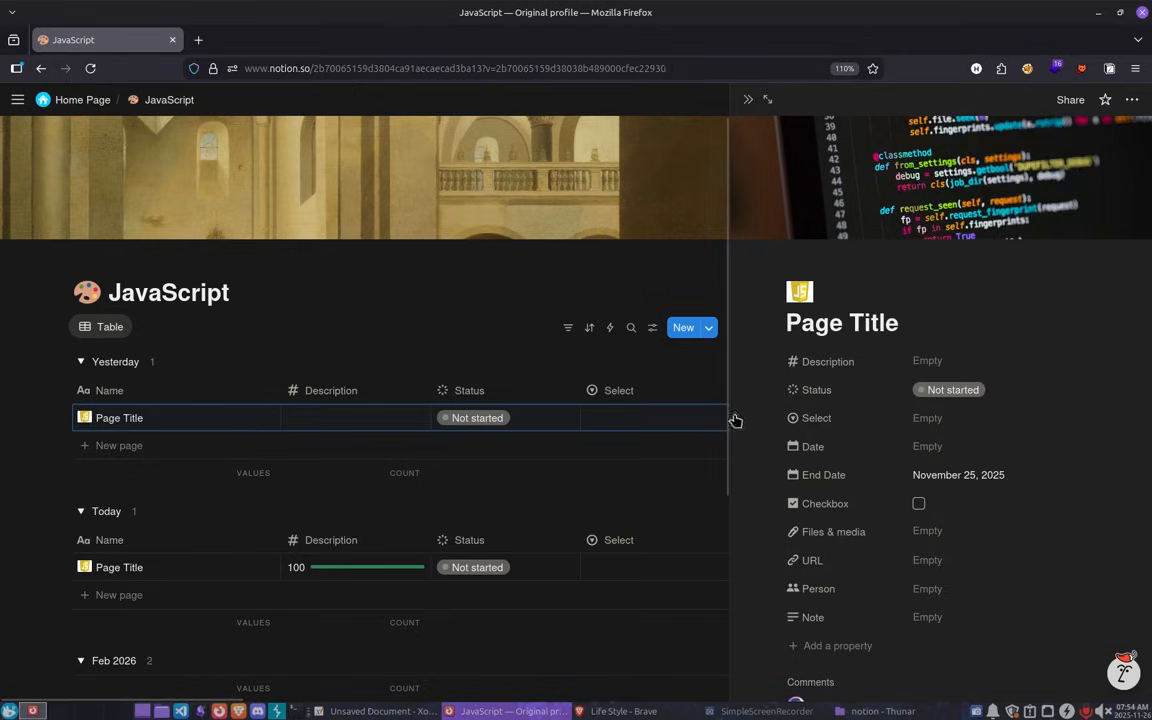
pyautogui.click(748, 99)
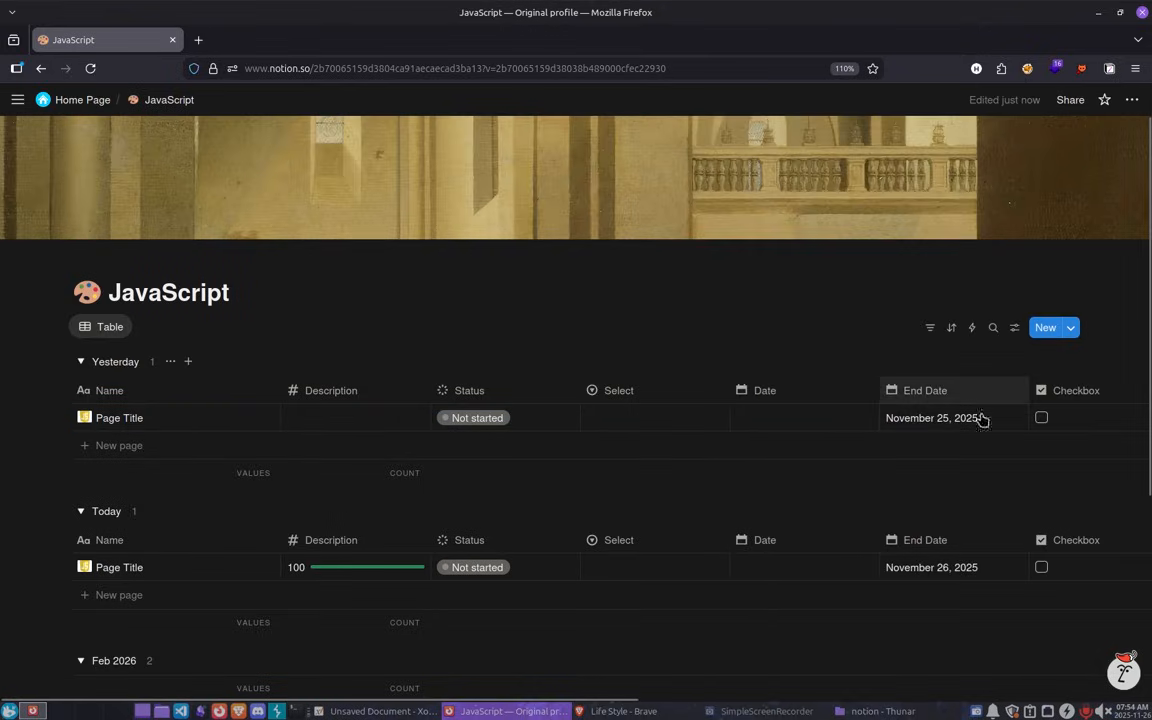
# Change the End Date of the Page Title row in the Yesterday group to November 26, 2025.
pyautogui.scroll(-2, 950, 460)
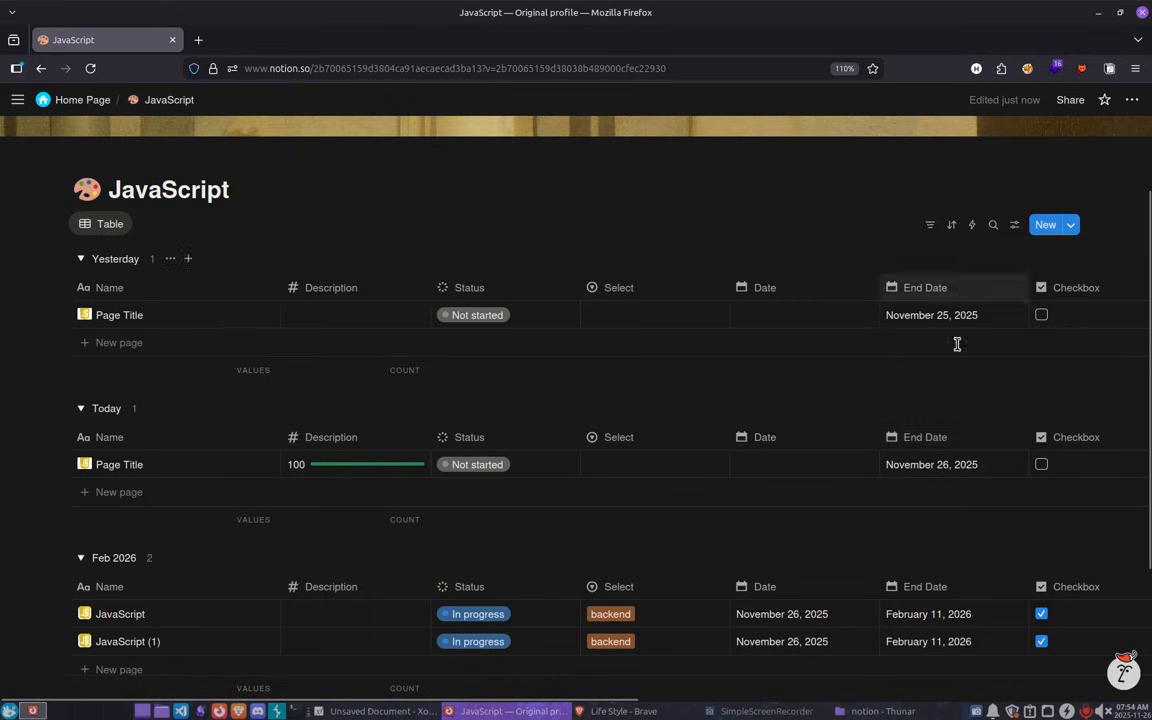
pyautogui.click(941, 318)
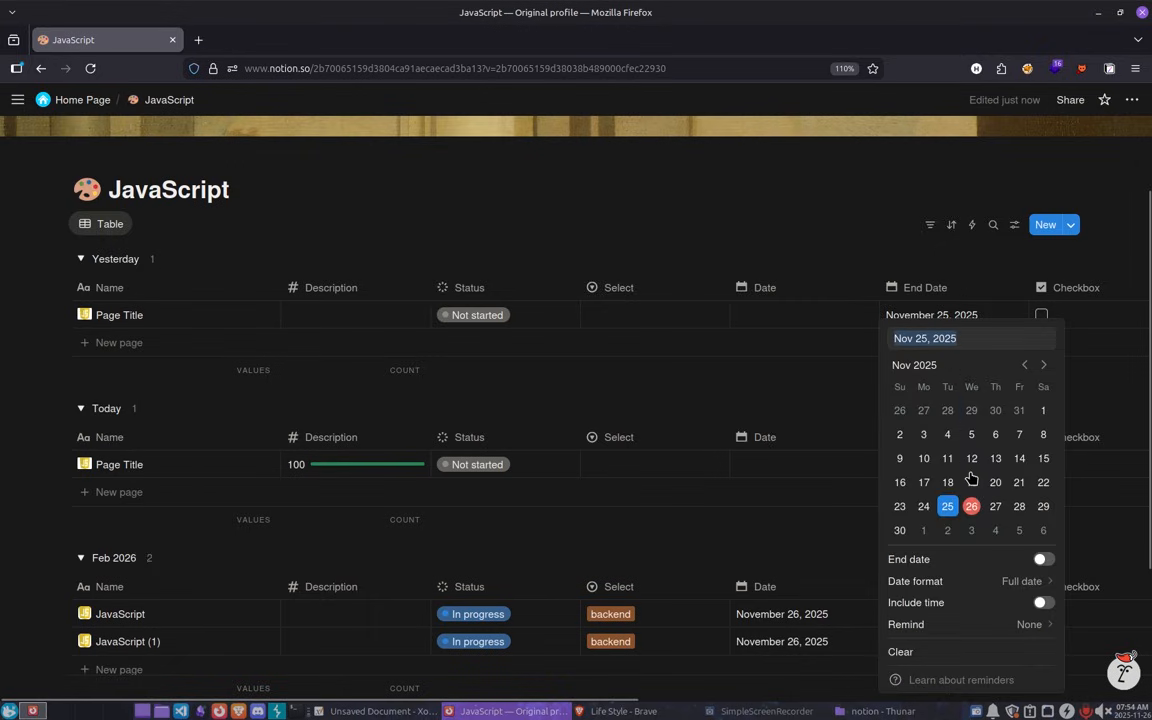
pyautogui.click(971, 506)
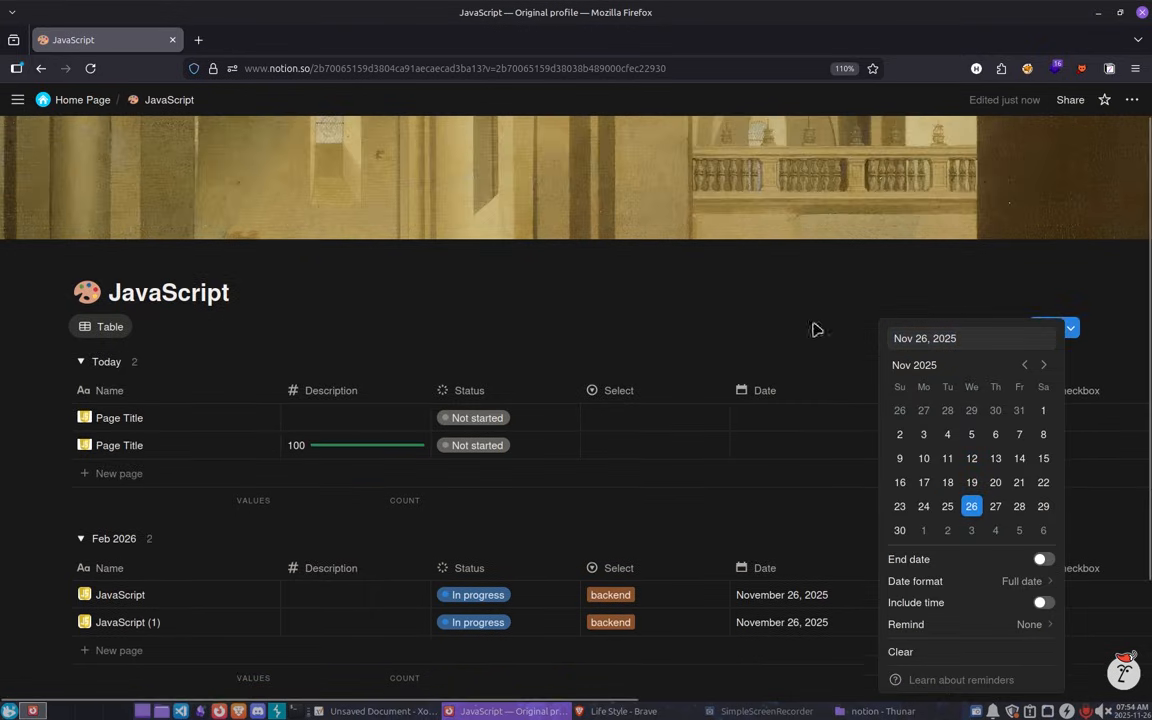
pyautogui.click(815, 328)
# Set the End Date of the JavaScript (1) row to November 26, 2025.
pyautogui.scroll(-2, 969, 496)
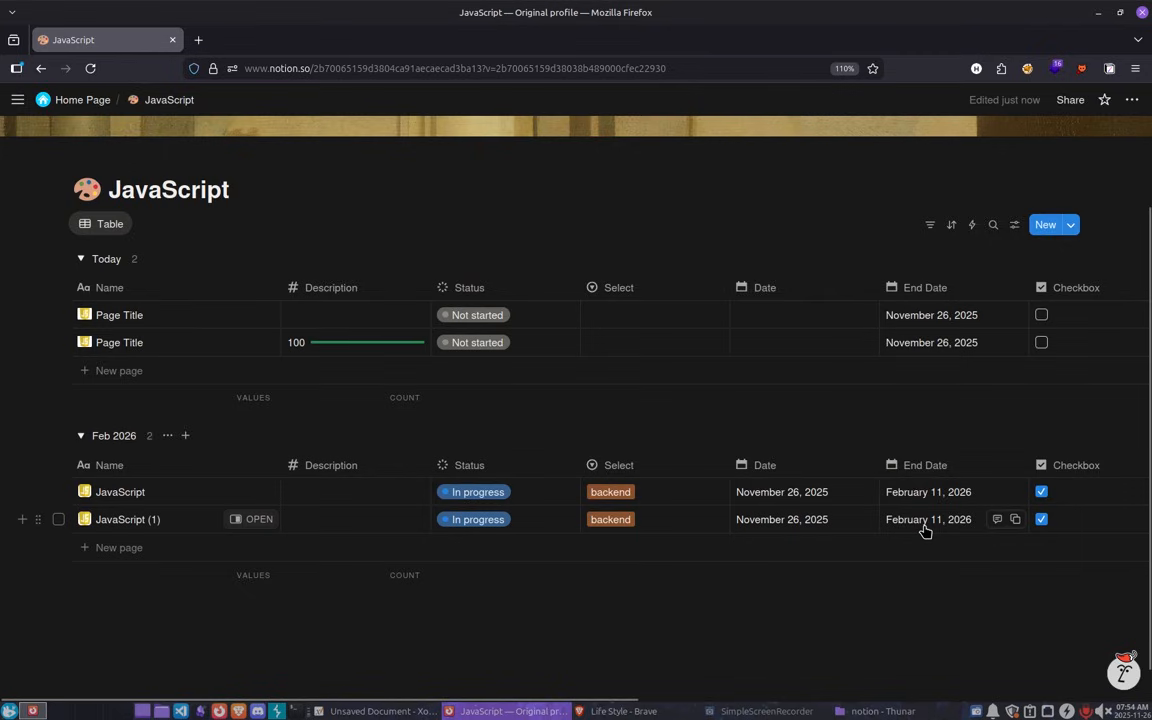
pyautogui.click(925, 527)
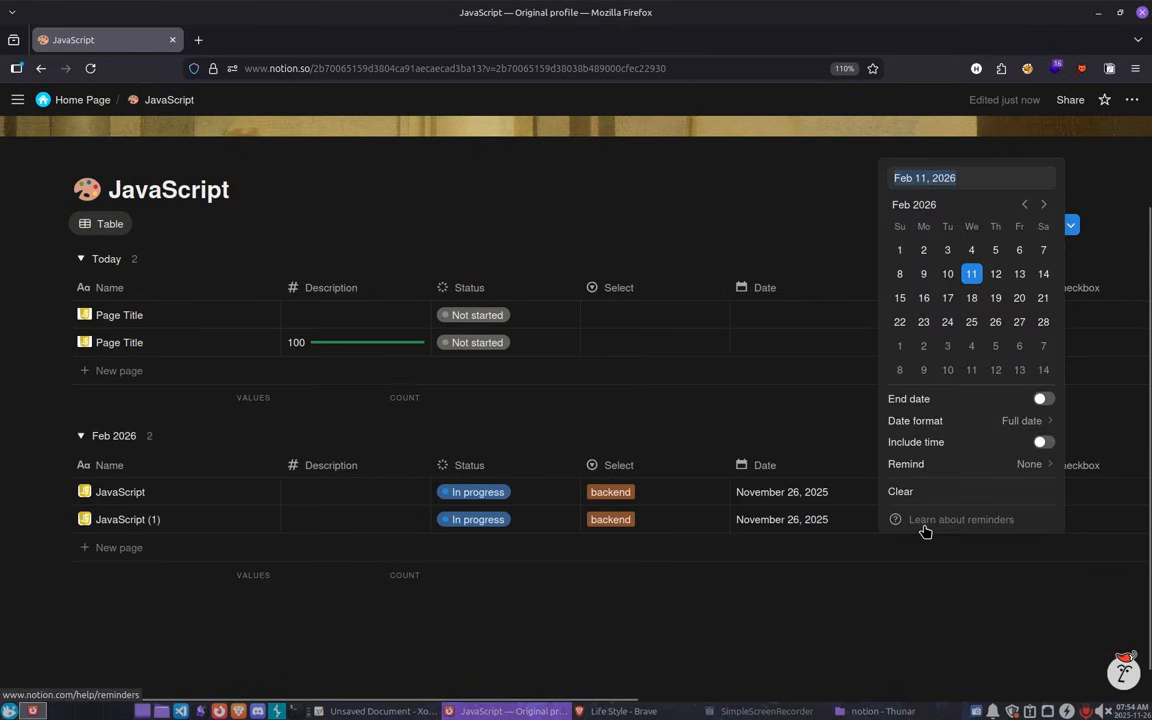
pyautogui.click(1025, 205)
pyautogui.click(1025, 205)
pyautogui.click(1025, 205)
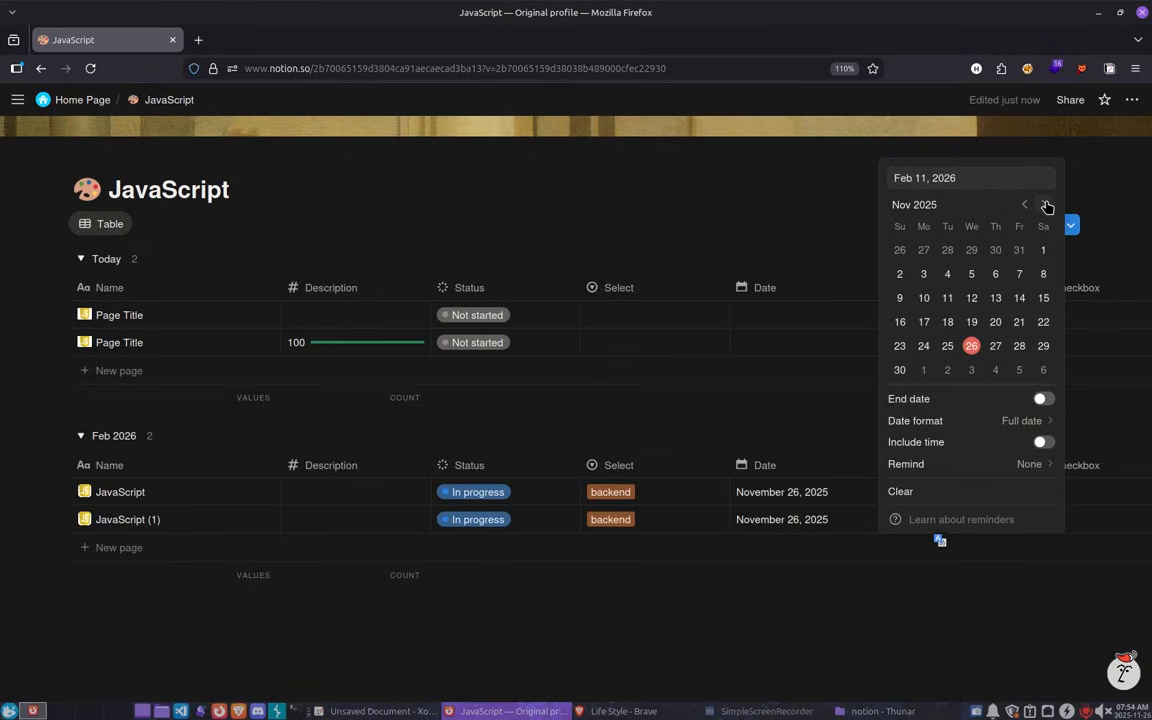
pyautogui.click(1045, 205)
pyautogui.click(1025, 205)
pyautogui.click(972, 346)
pyautogui.click(570, 371)
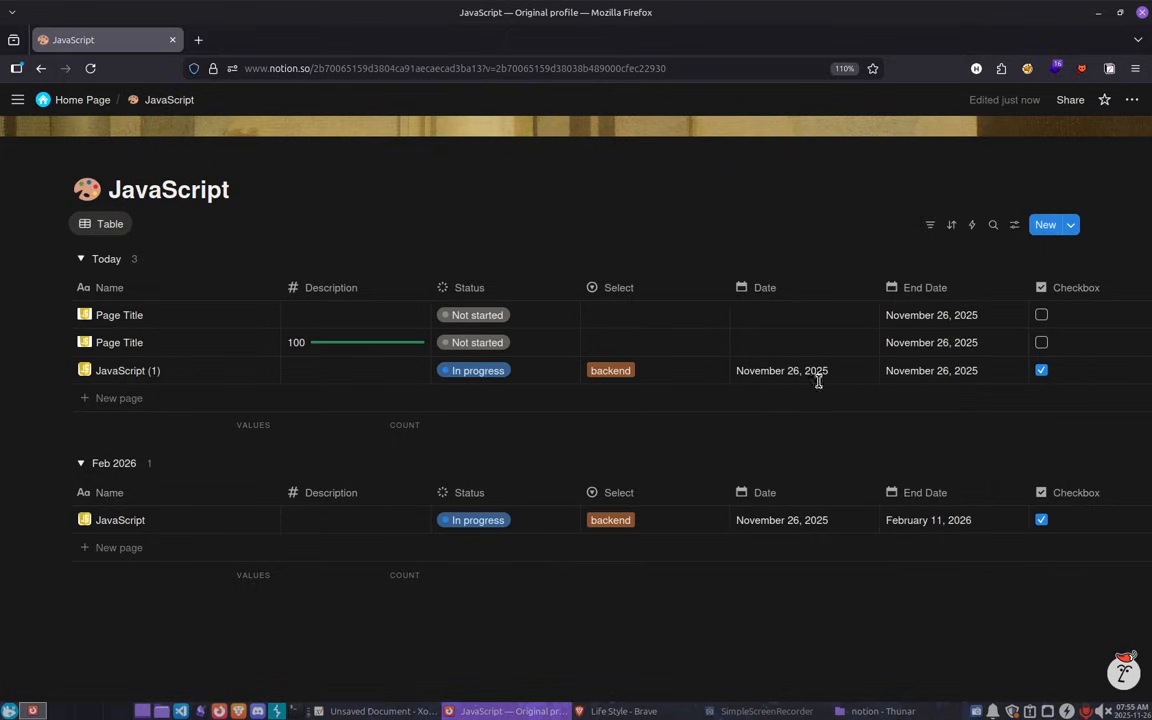
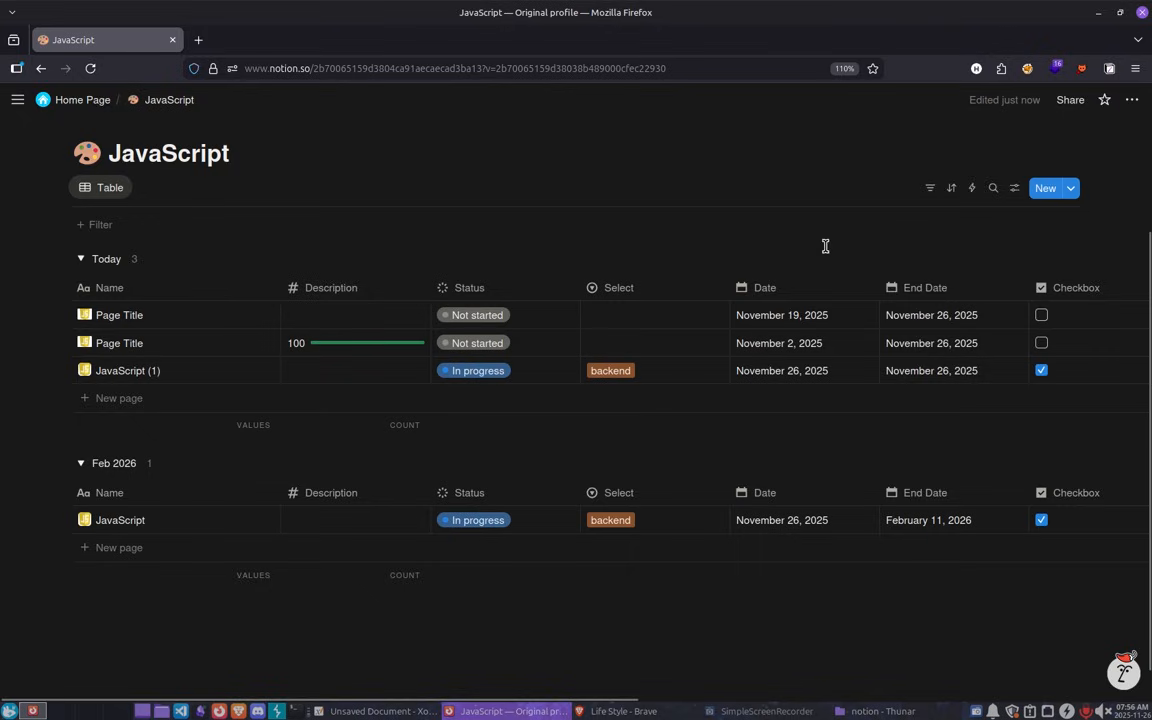
# Sort the table by the Date property in descending order.
pyautogui.click(952, 190)
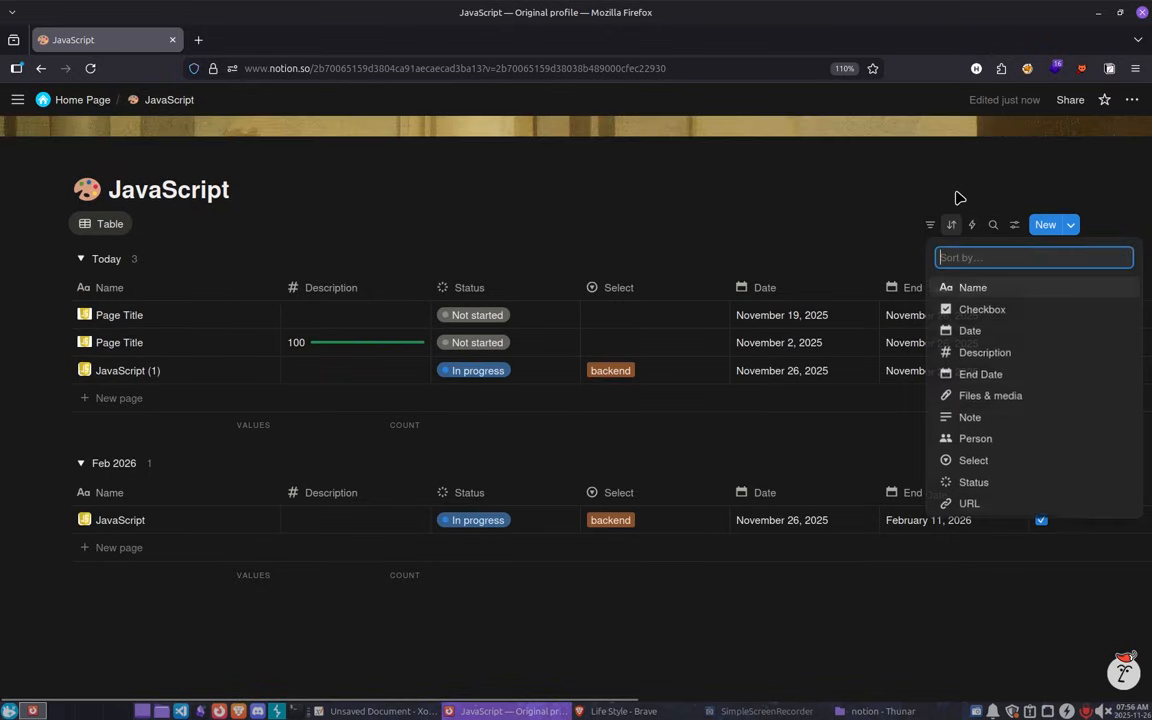
pyautogui.click(975, 331)
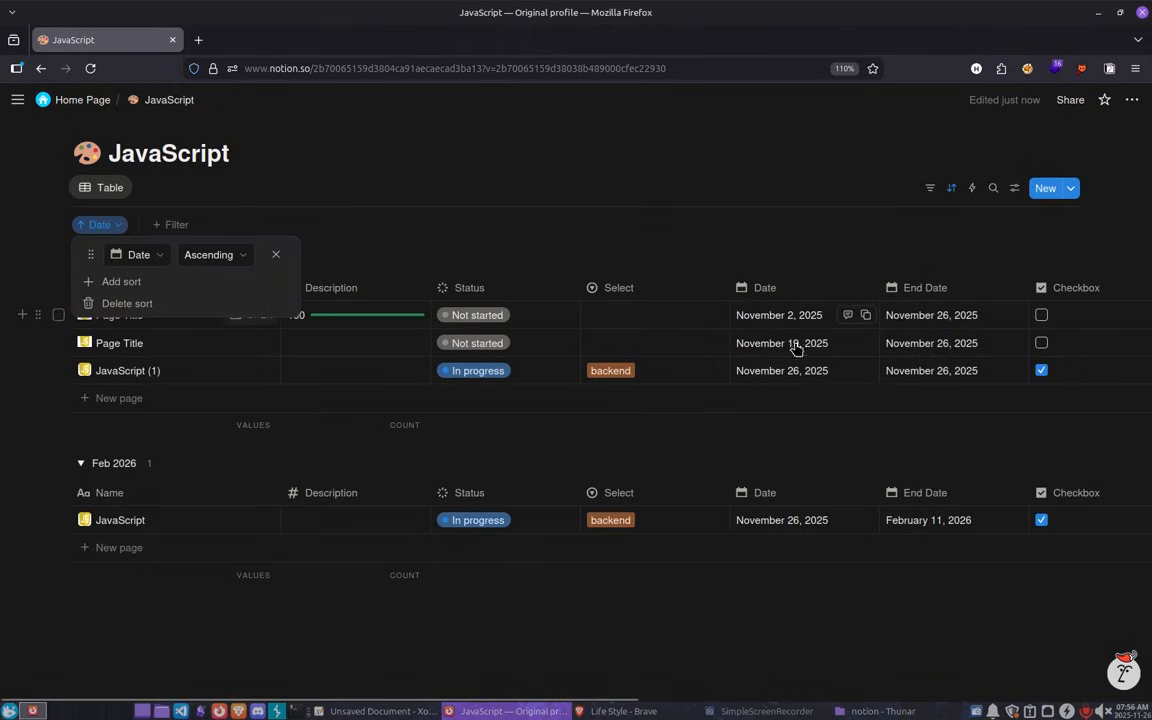
pyautogui.click(228, 258)
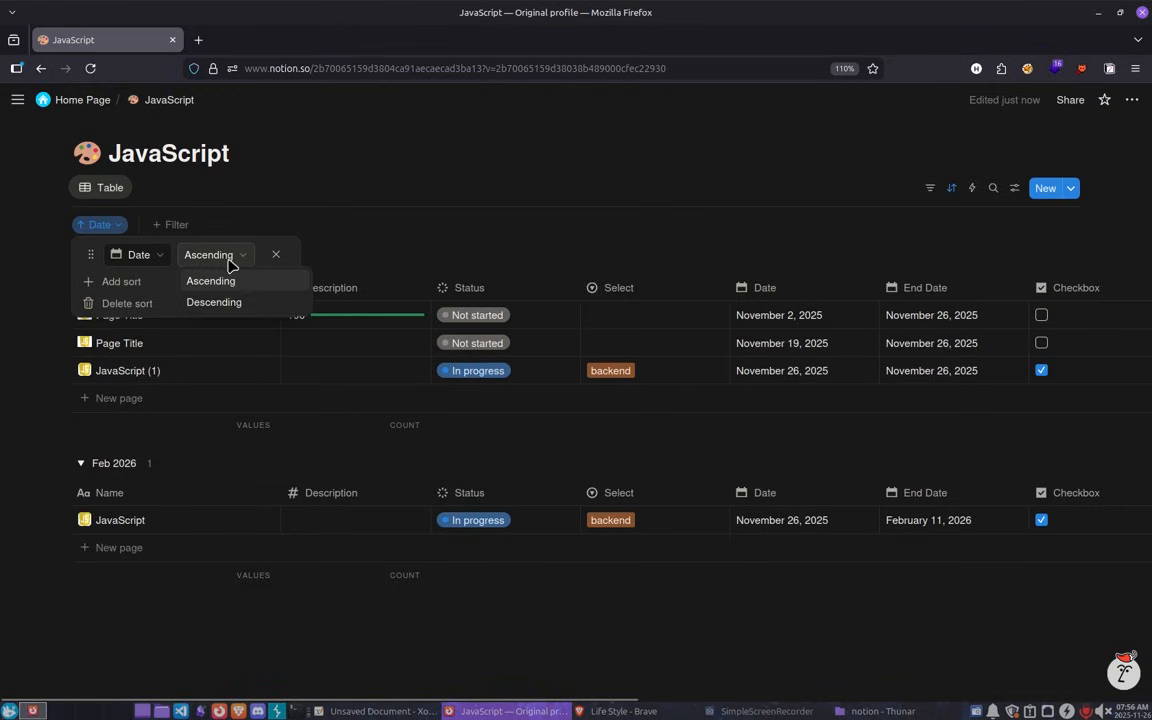
pyautogui.click(246, 303)
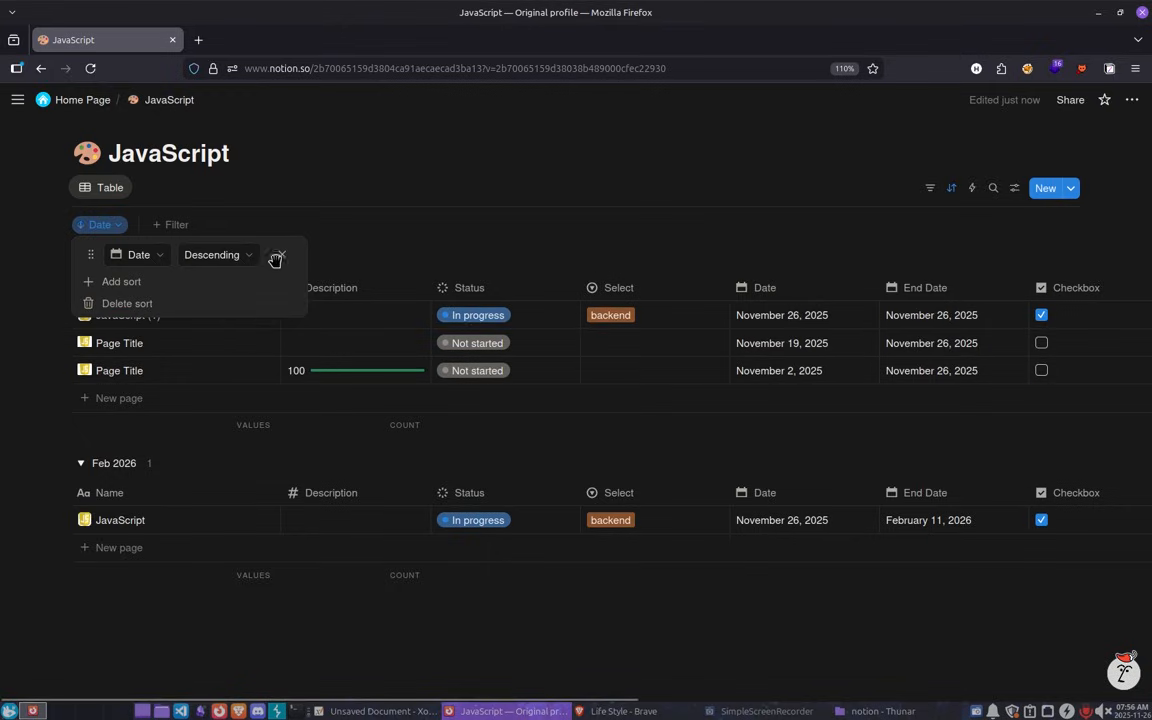
# Add a second sort by the Status property in ascending order below the Date sort.
pyautogui.click(220, 257)
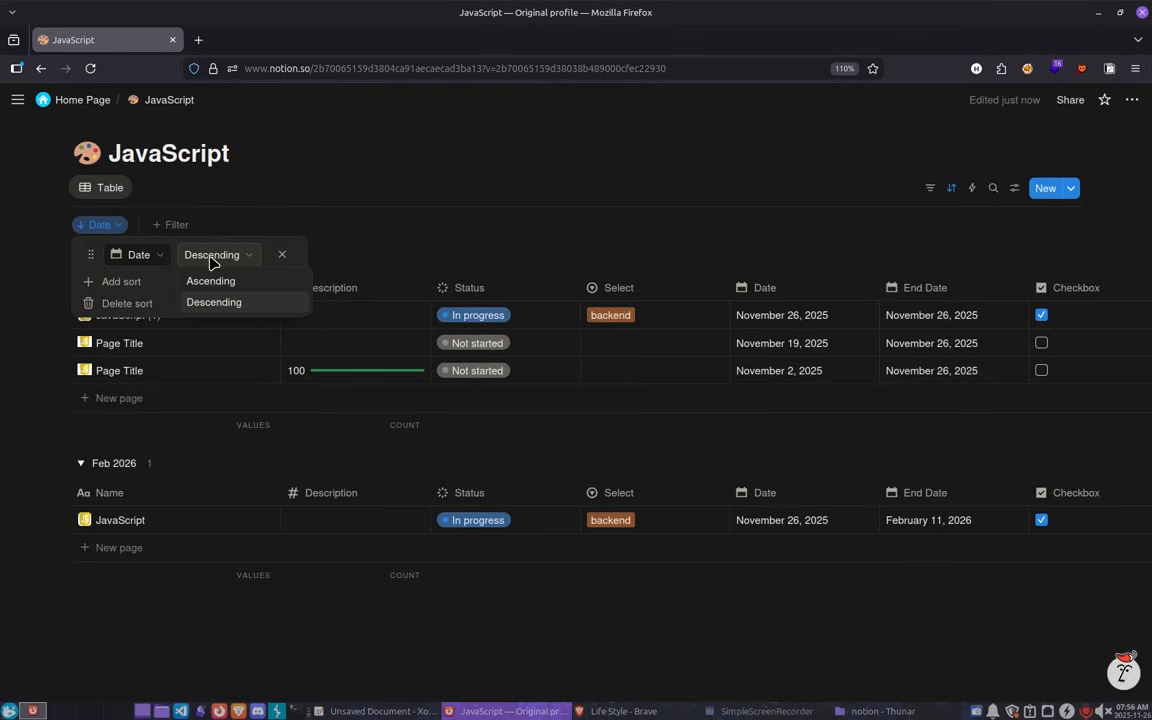
pyautogui.click(147, 280)
pyautogui.click(152, 287)
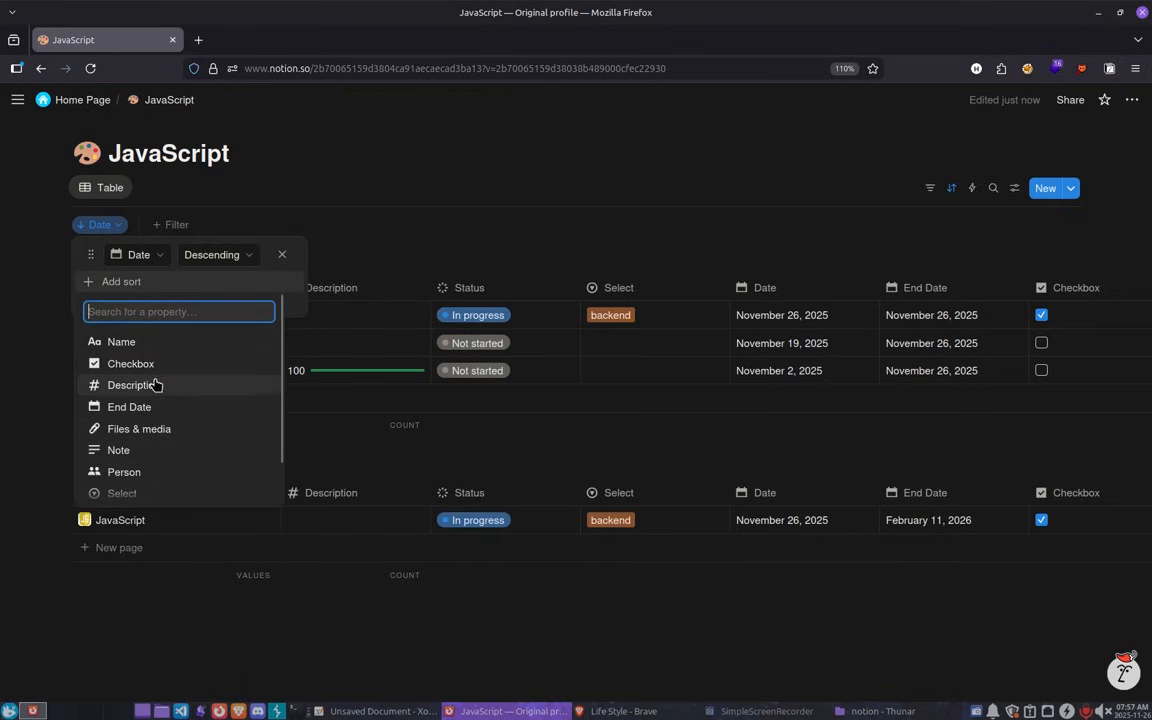
pyautogui.scroll(-2, 158, 400)
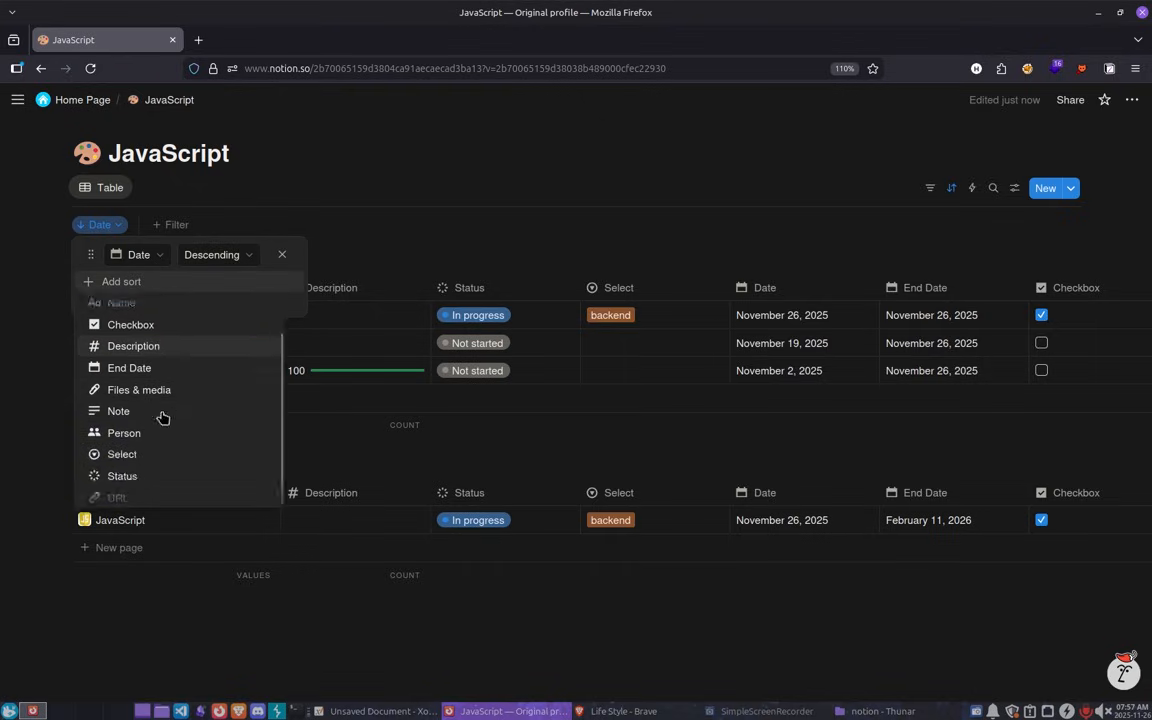
pyautogui.click(156, 483)
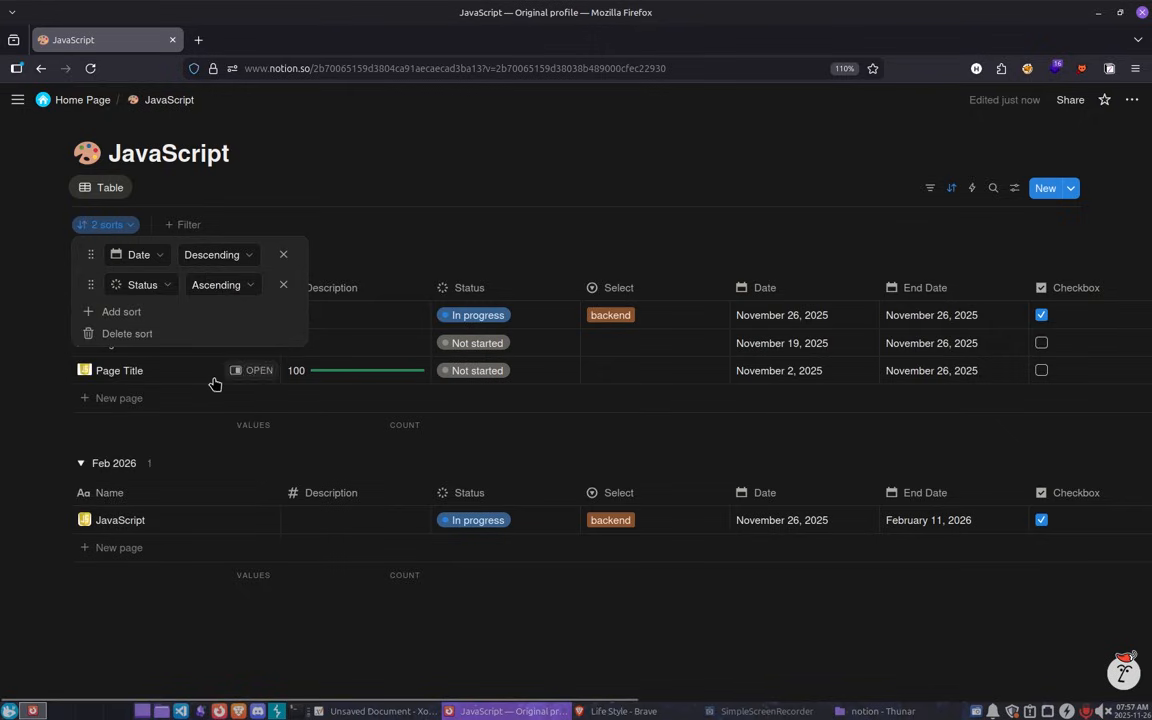
pyautogui.click(169, 285)
pyautogui.click(153, 262)
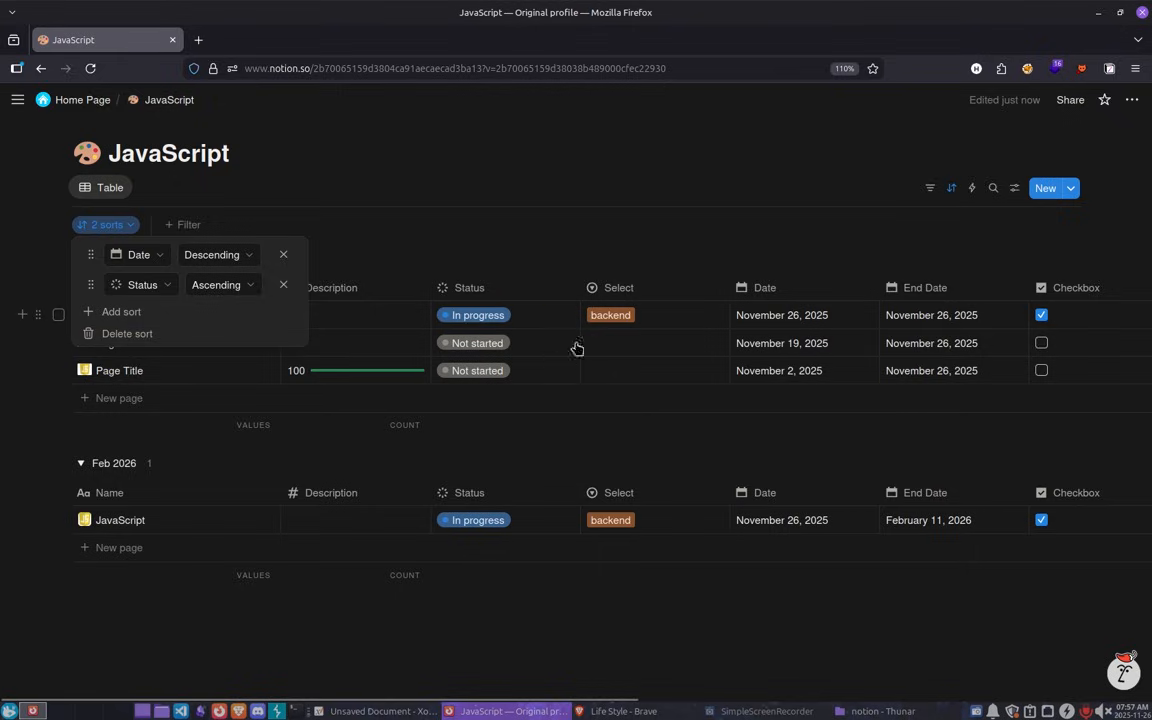
# Set the status of the Page Title row dated November 19, 2025 to Done.
pyautogui.click(474, 345)
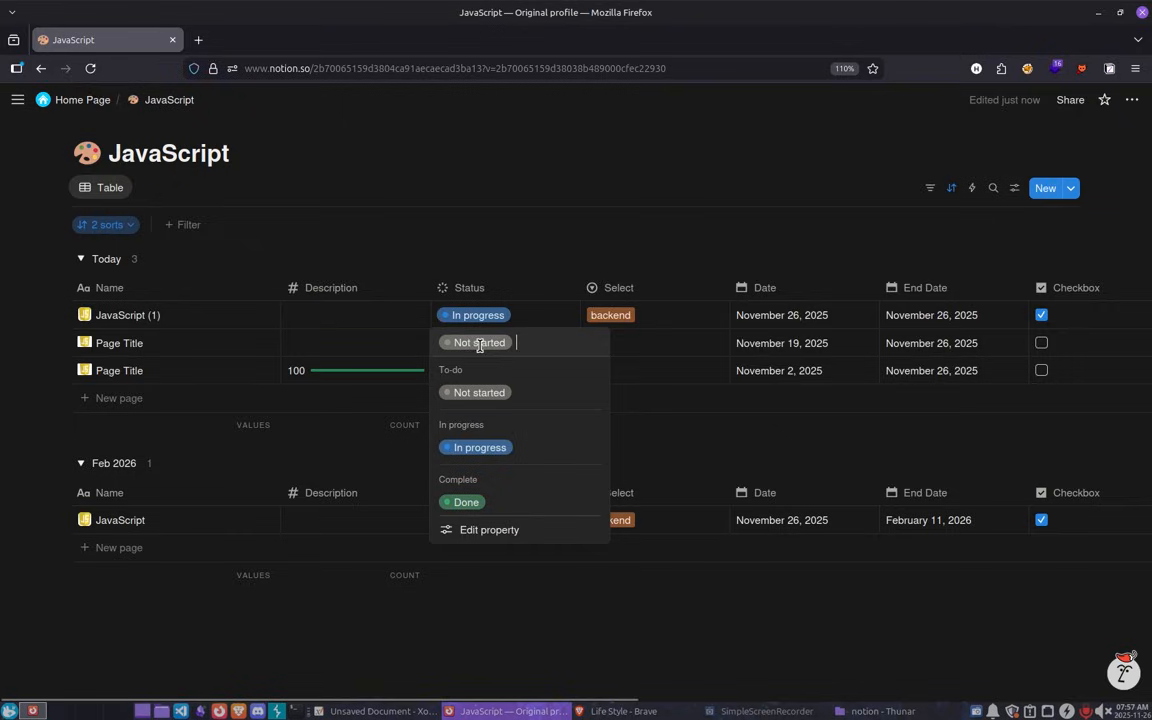
pyautogui.click(466, 502)
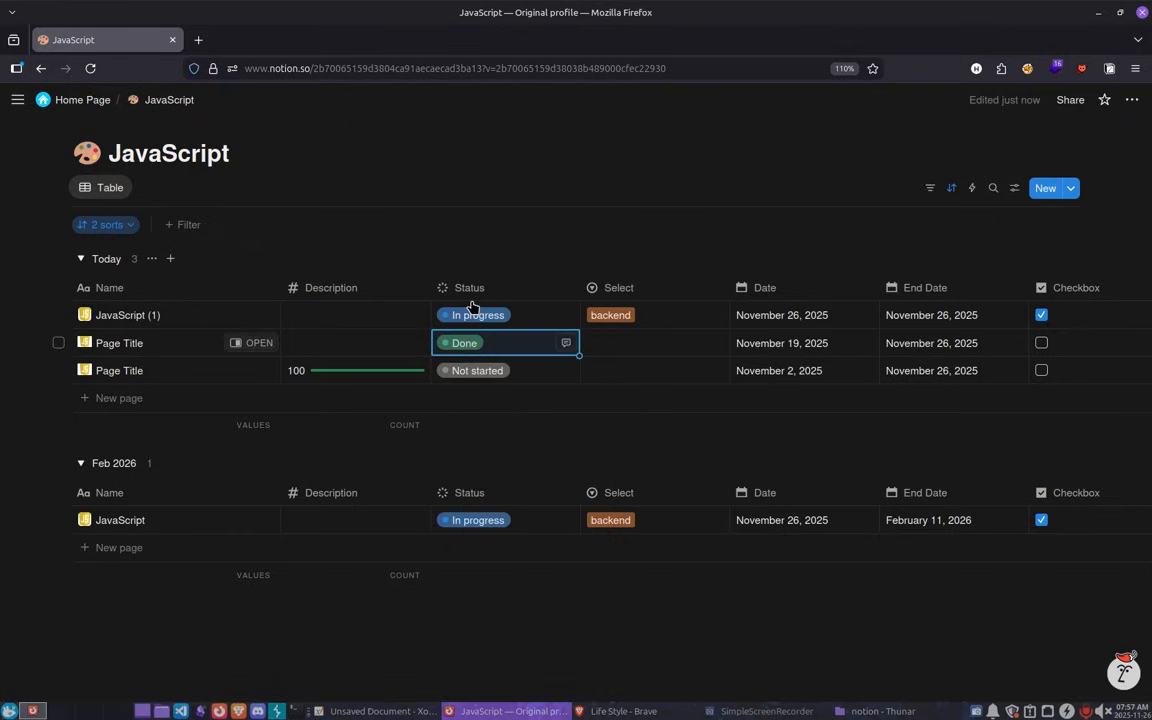
# Move the Status sort above the Date sort and set it to descending.
pyautogui.click(128, 226)
pyautogui.moveTo(113, 289); pyautogui.dragTo(87, 250)
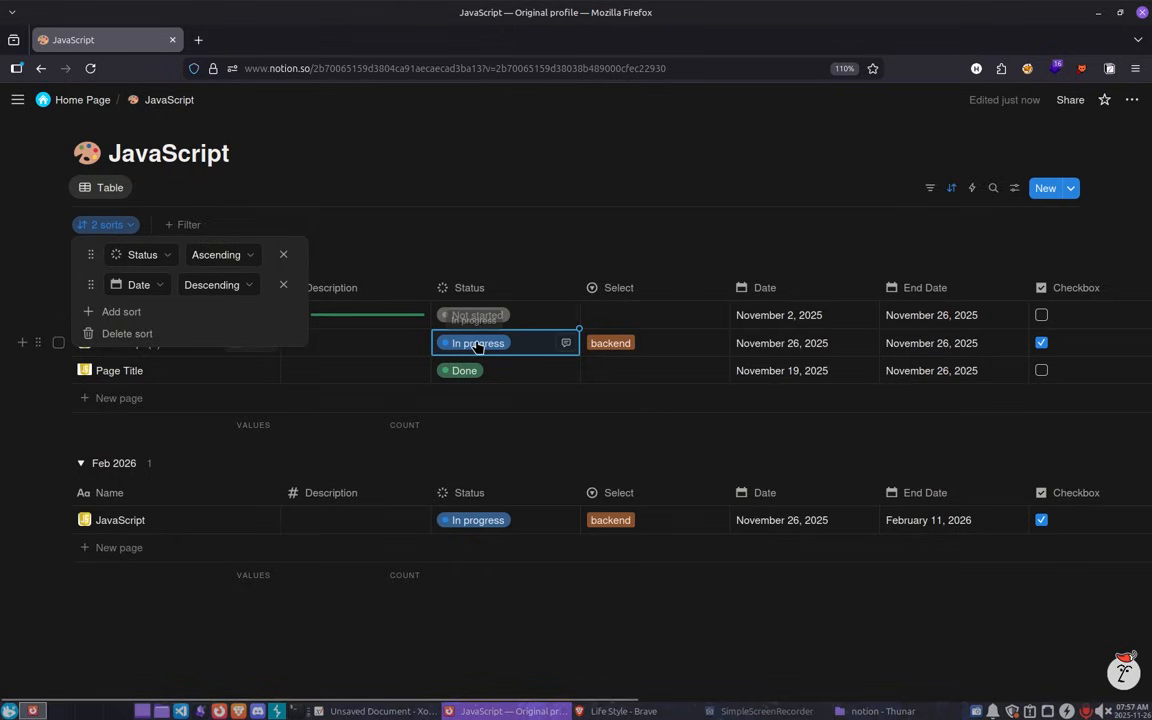
pyautogui.click(233, 258)
pyautogui.click(222, 302)
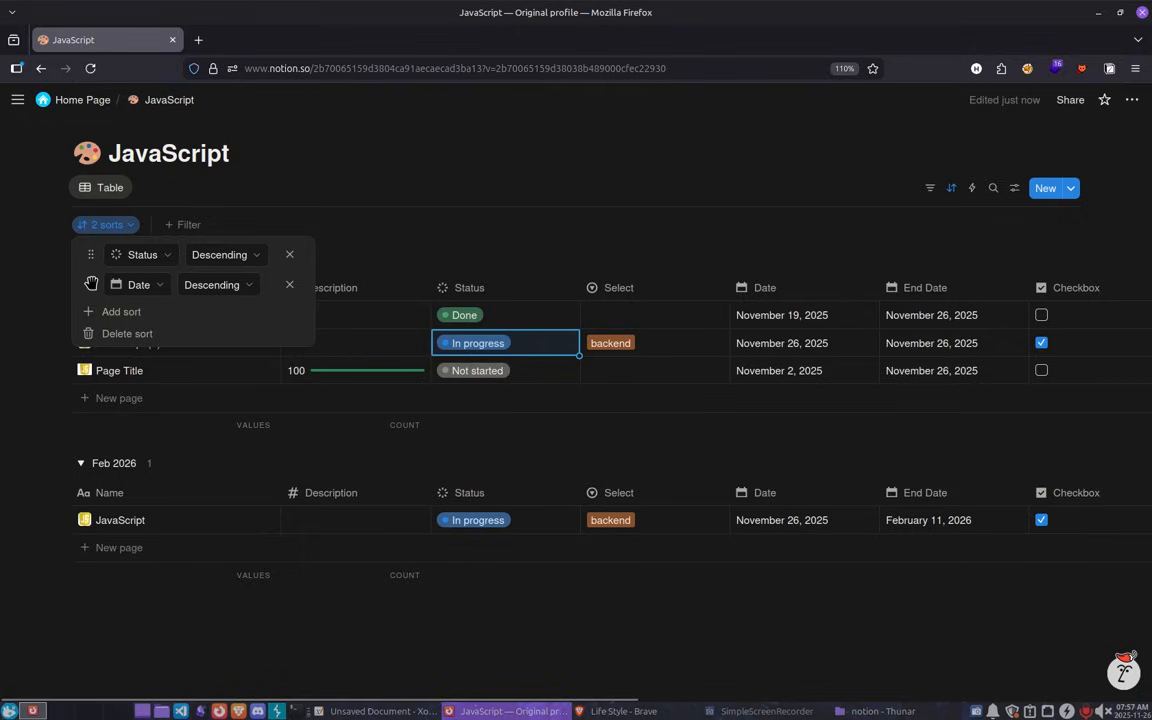
# Move the Date sort back above the Status sort and close the sort settings.
pyautogui.moveTo(91, 284); pyautogui.dragTo(97, 232)
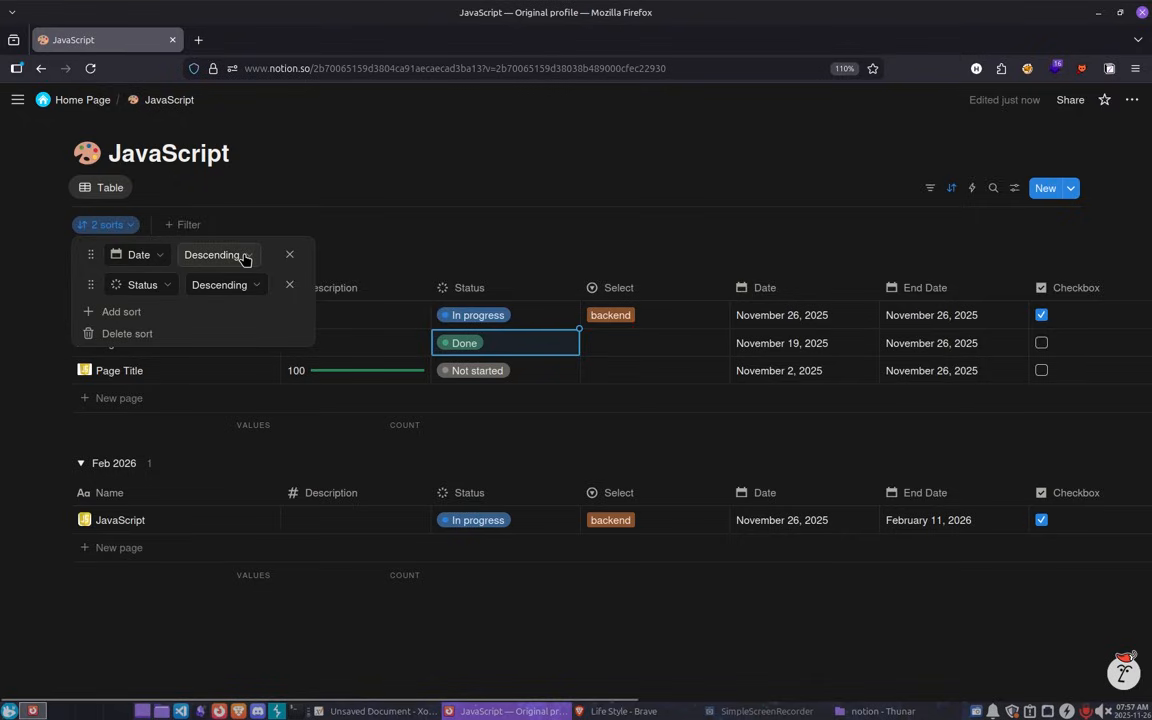
pyautogui.click(279, 188)
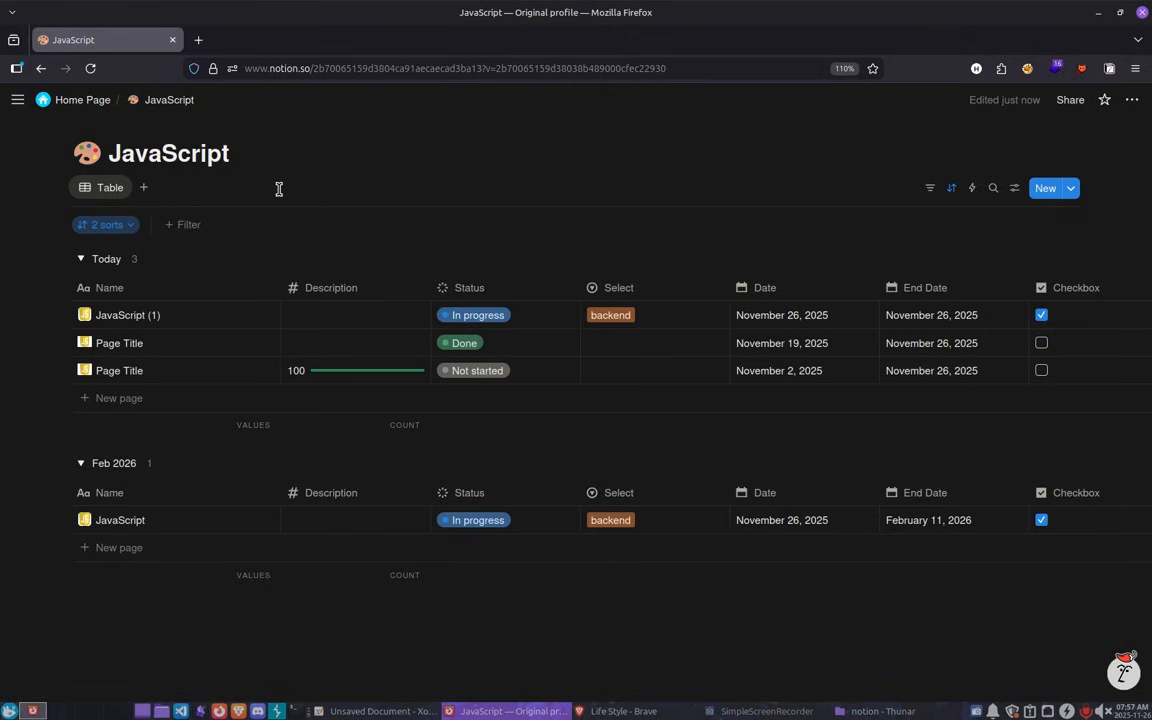
# Filter the JavaScript table to rows whose Status is In progress.
pyautogui.click(931, 189)
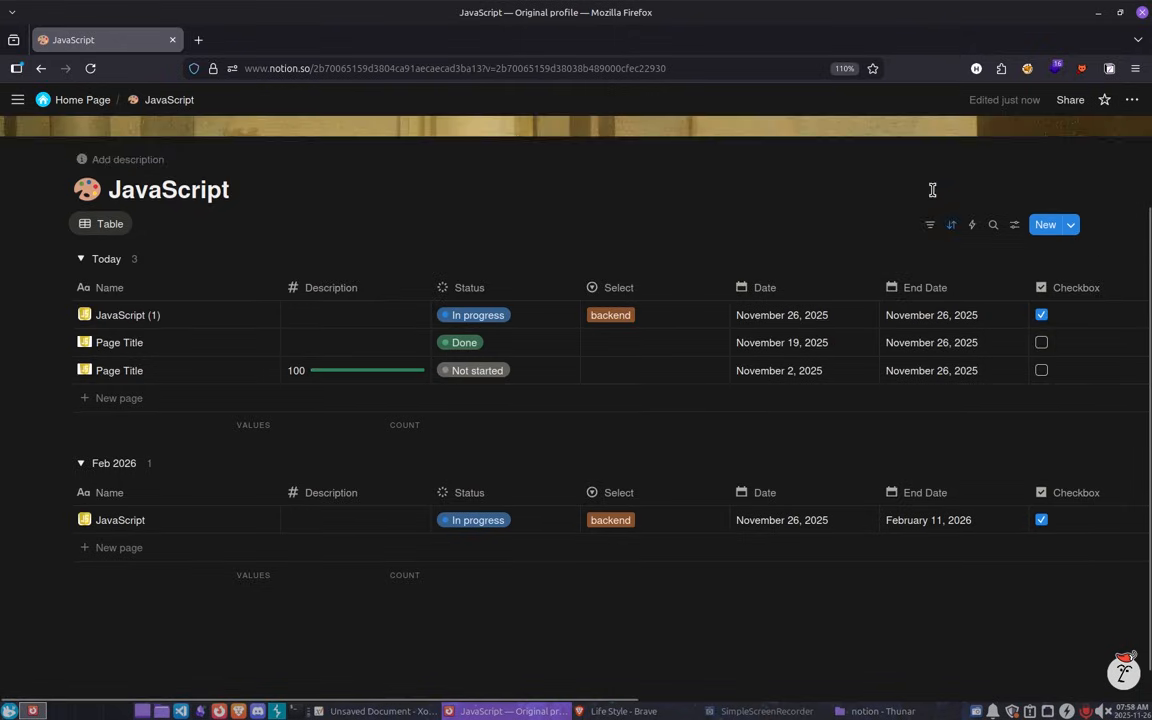
pyautogui.click(929, 225)
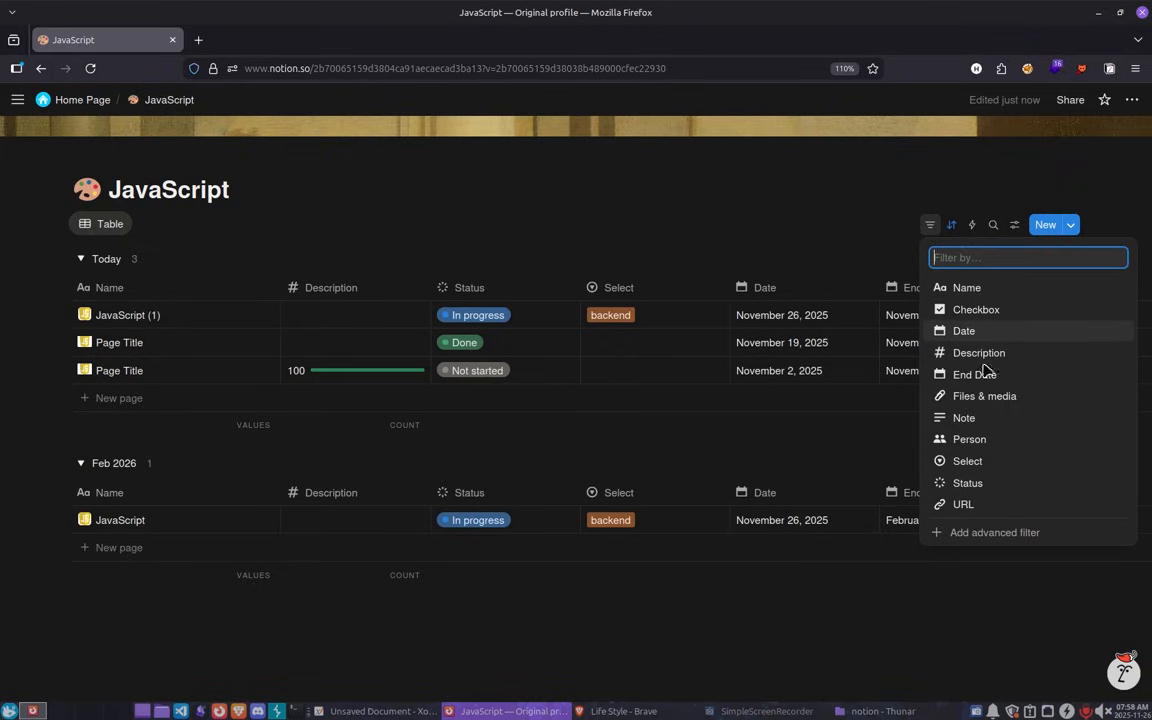
pyautogui.click(966, 482)
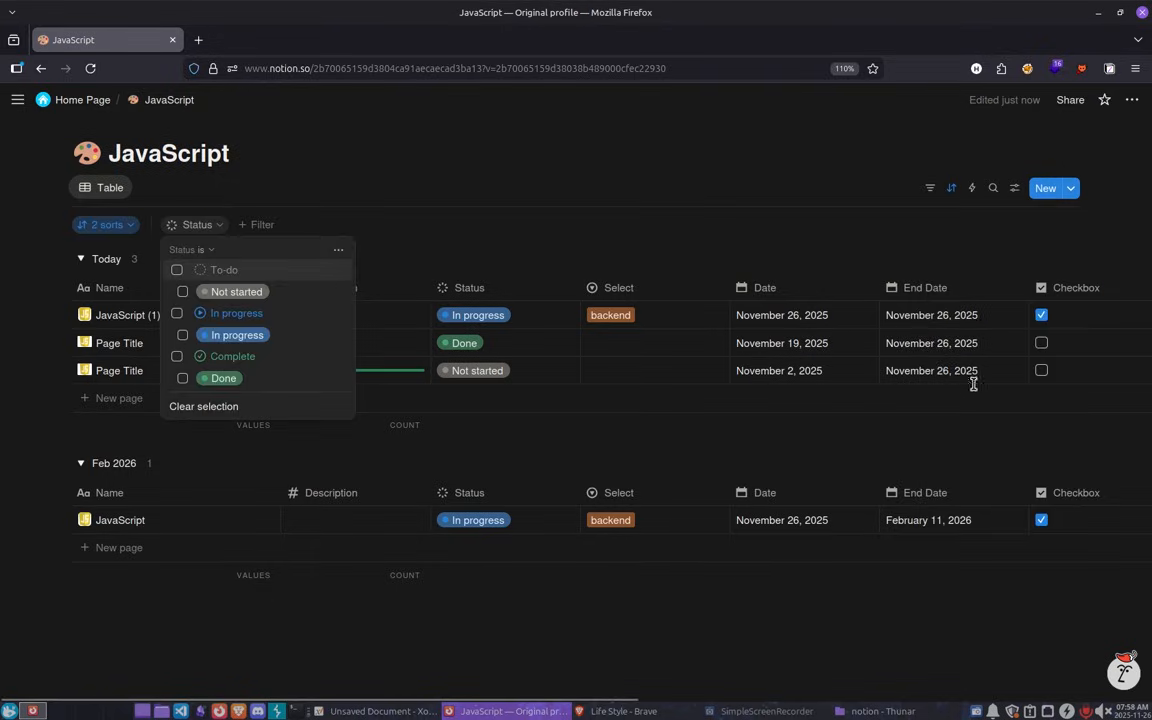
pyautogui.click(200, 313)
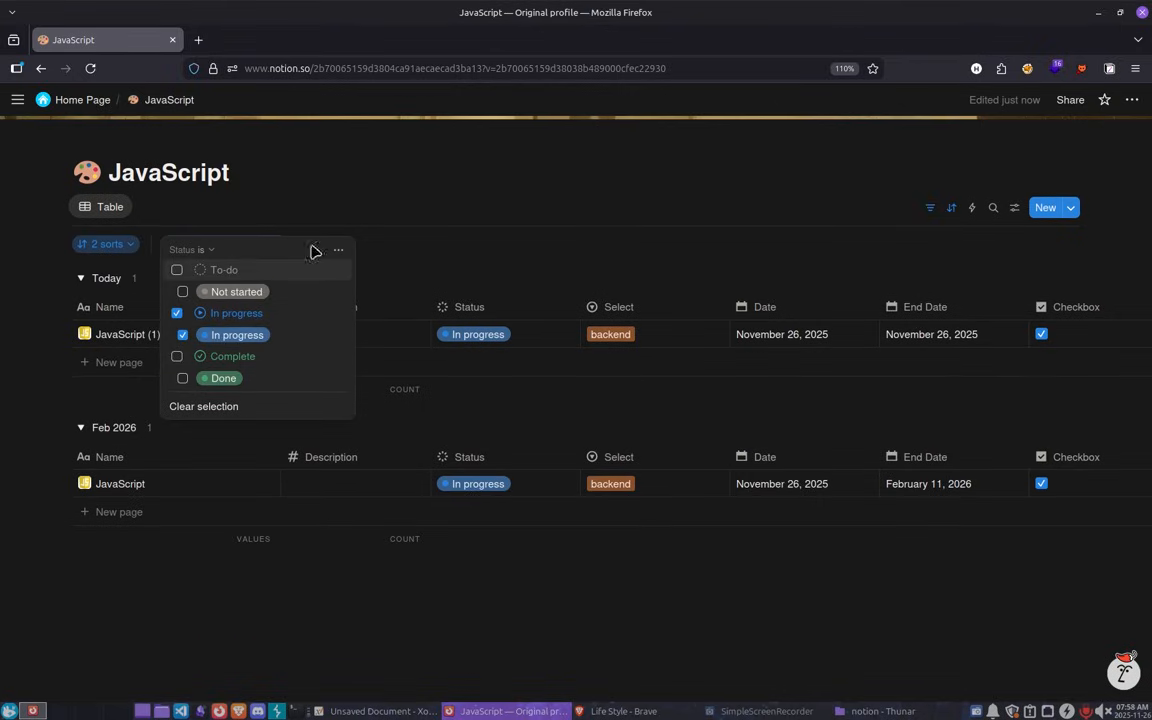
pyautogui.click(332, 216)
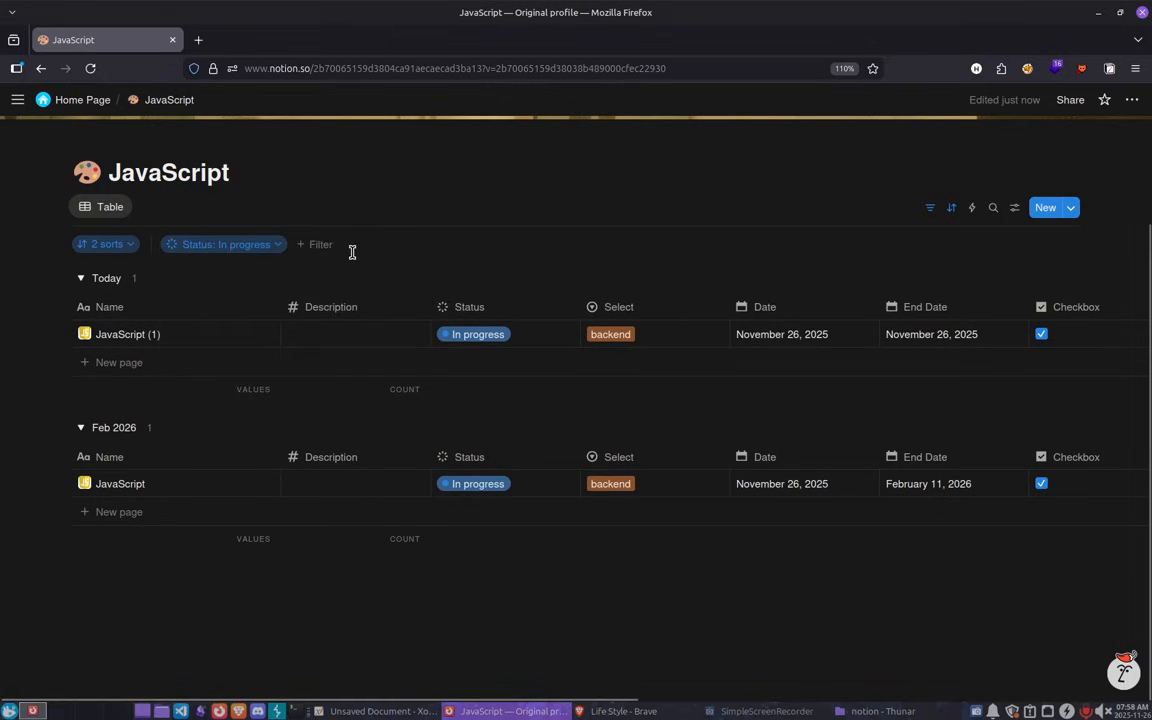
# Delete the Status filter from the table.
pyautogui.click(275, 247)
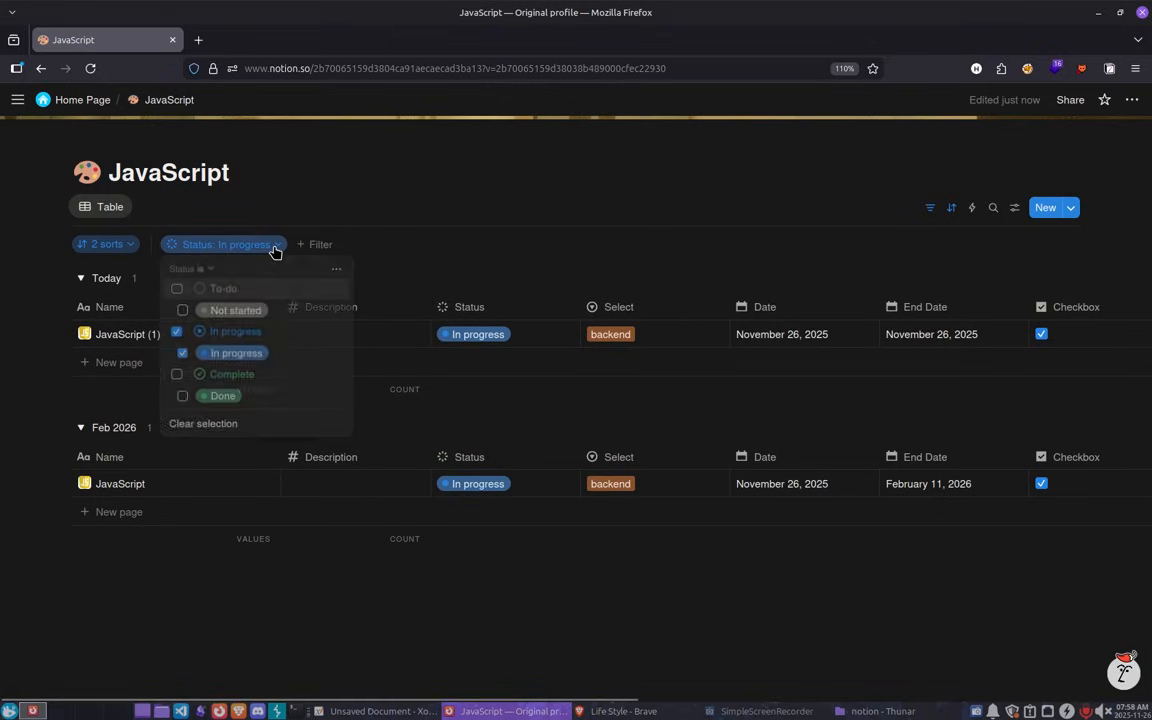
pyautogui.click(338, 271)
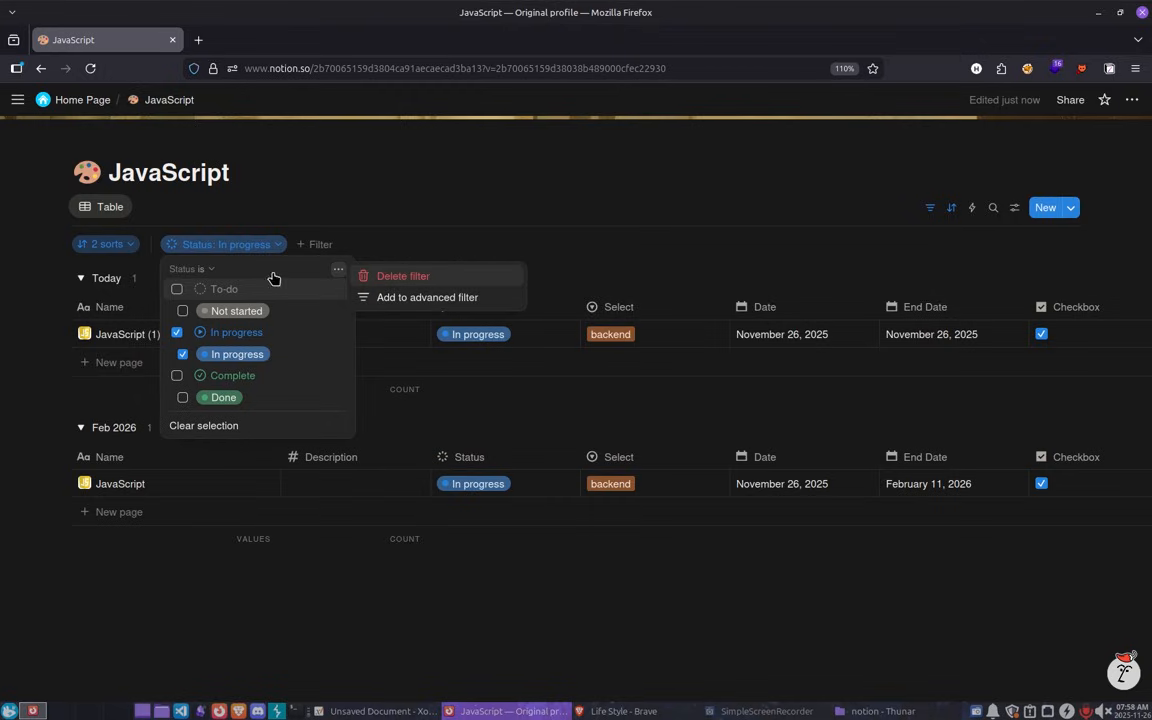
pyautogui.click(390, 276)
# Delete the table's Date and Status sorts.
pyautogui.click(128, 247)
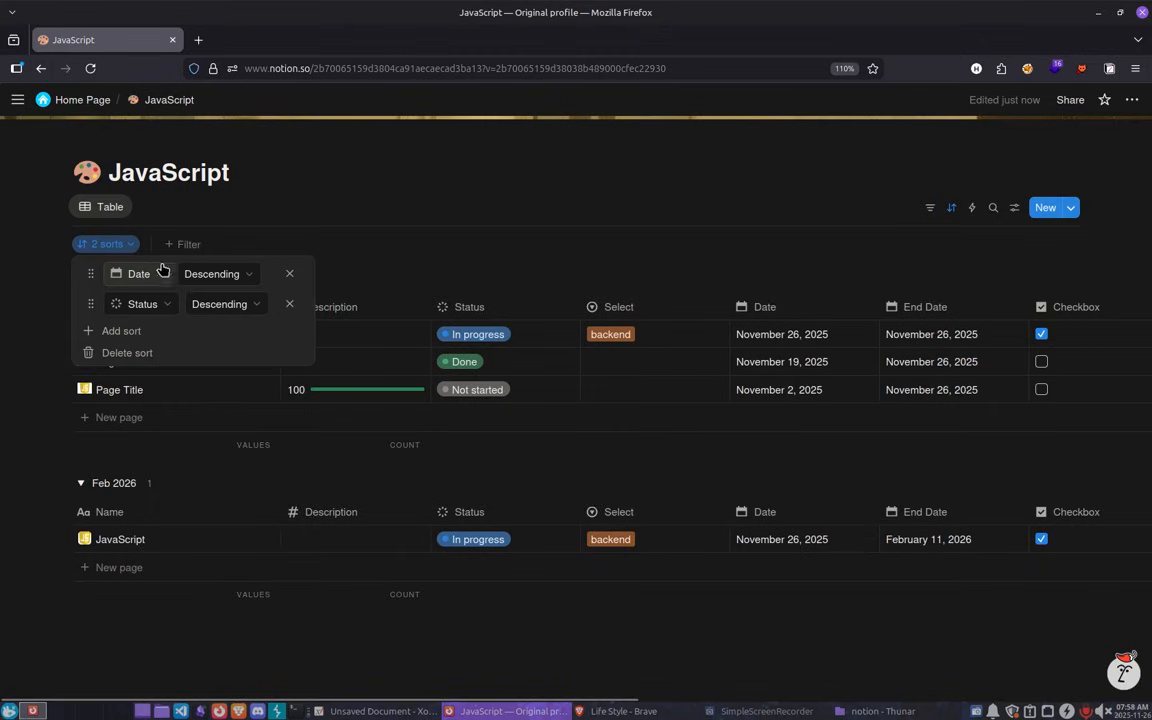
pyautogui.click(255, 351)
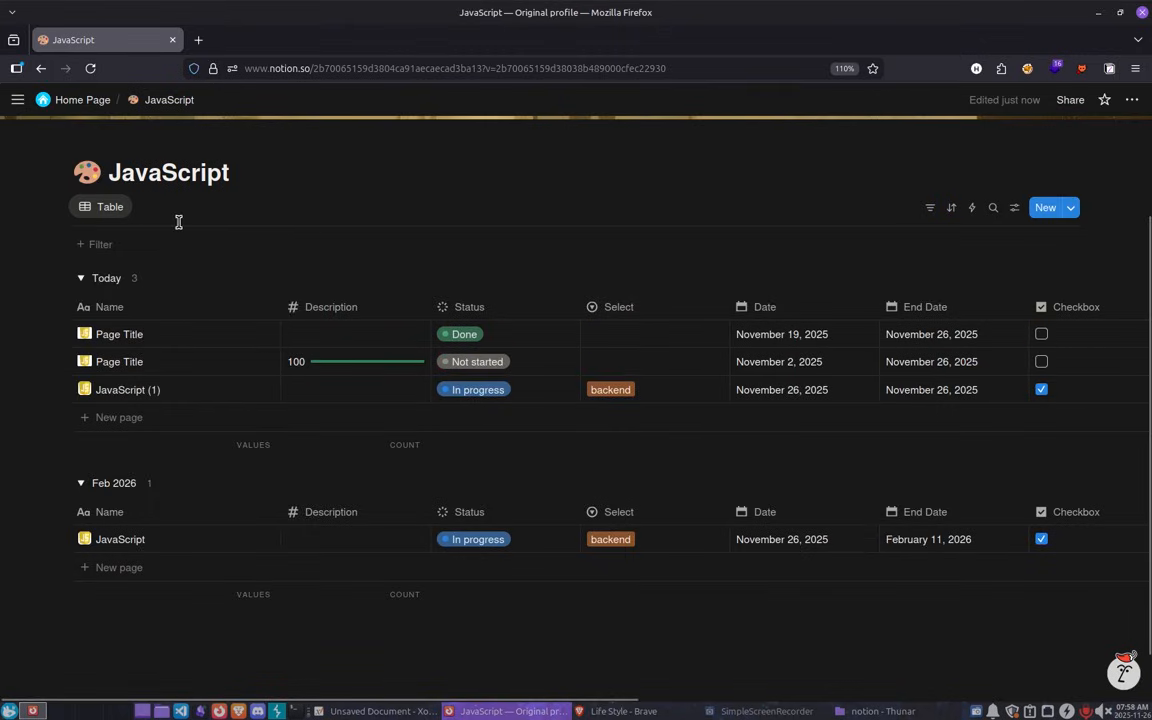
# Hide the Description, Select, Status, Date, Checkbox, Files & media and Person properties in the table view.
pyautogui.click(1014, 207)
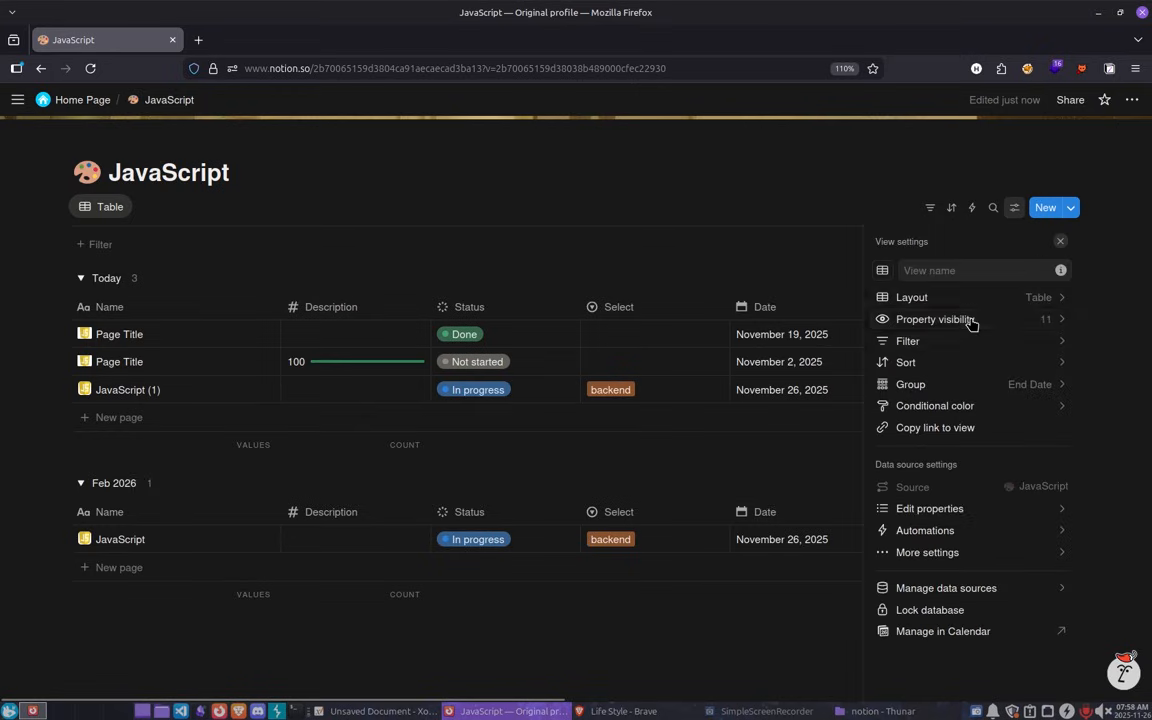
pyautogui.click(1035, 318)
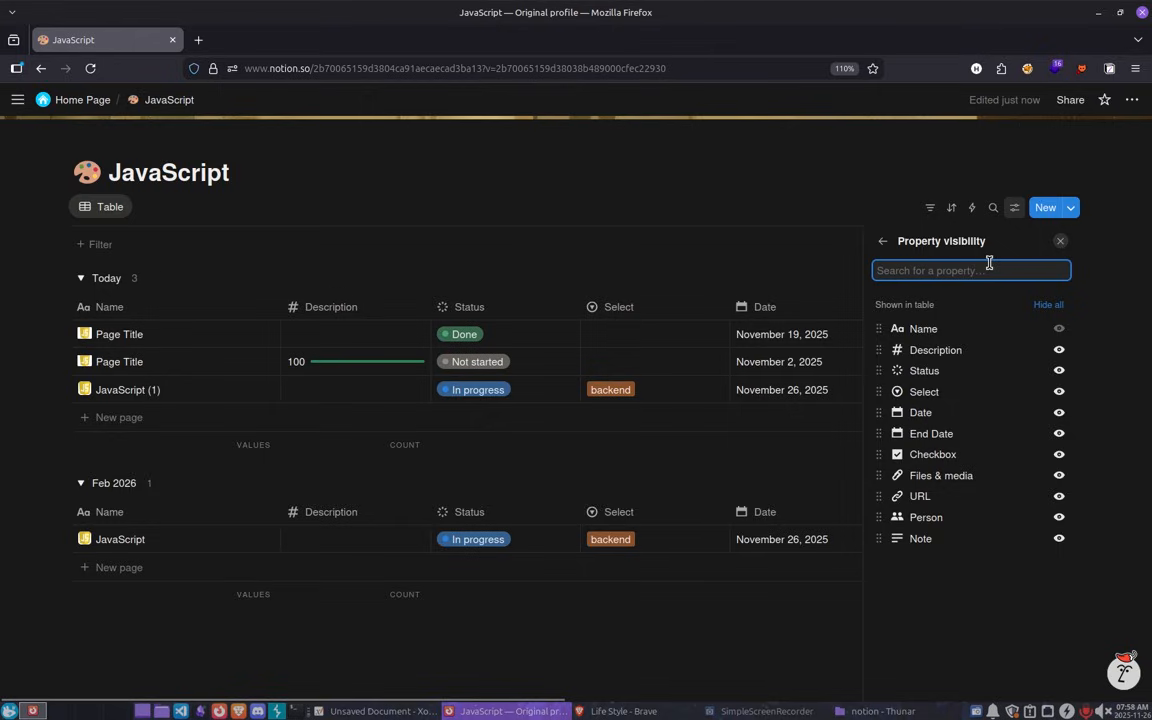
pyautogui.click(1059, 350)
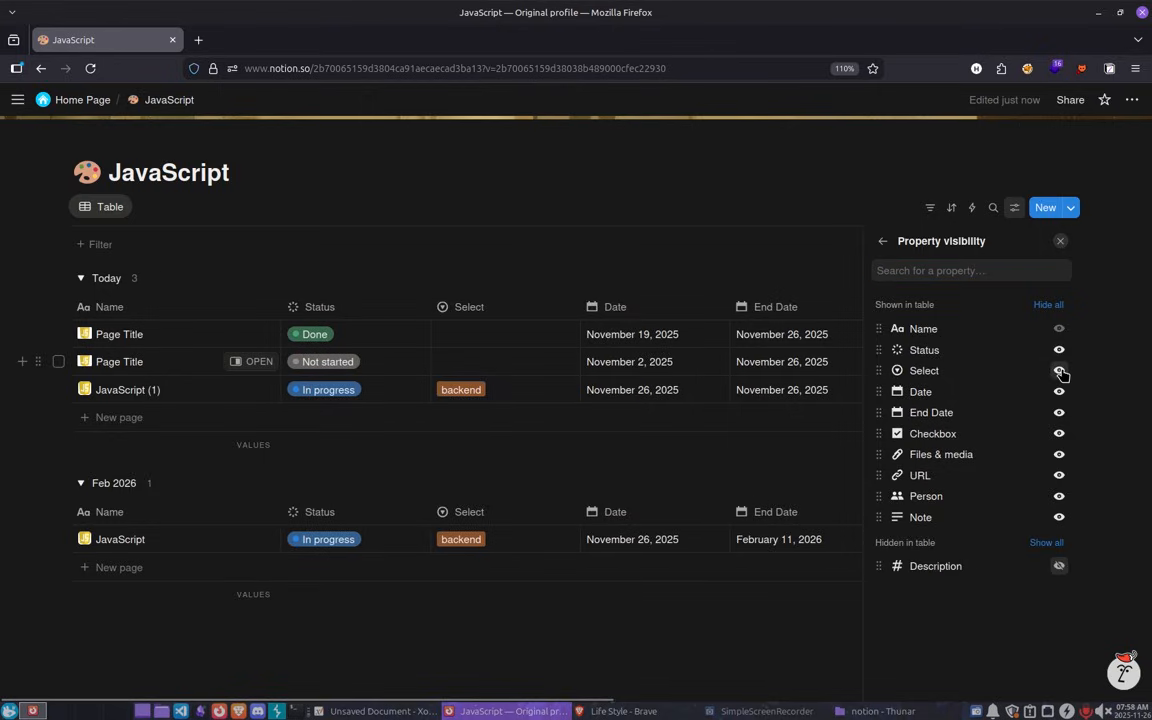
pyautogui.click(1059, 371)
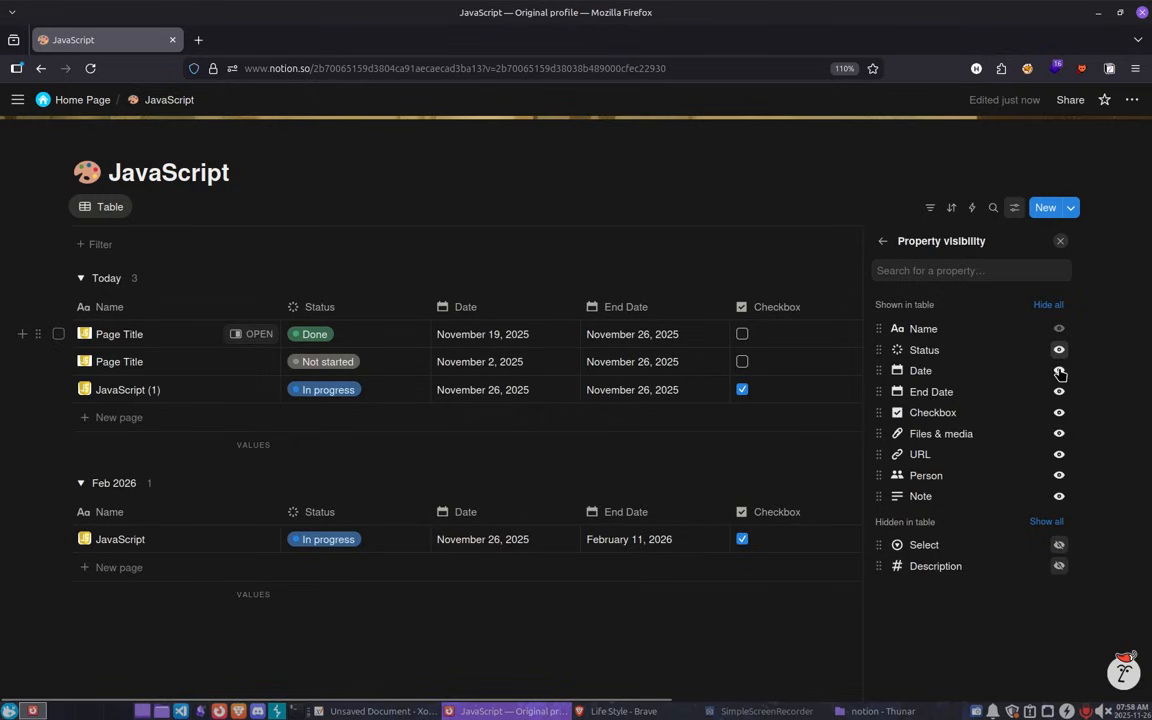
pyautogui.click(1059, 352)
pyautogui.click(1059, 351)
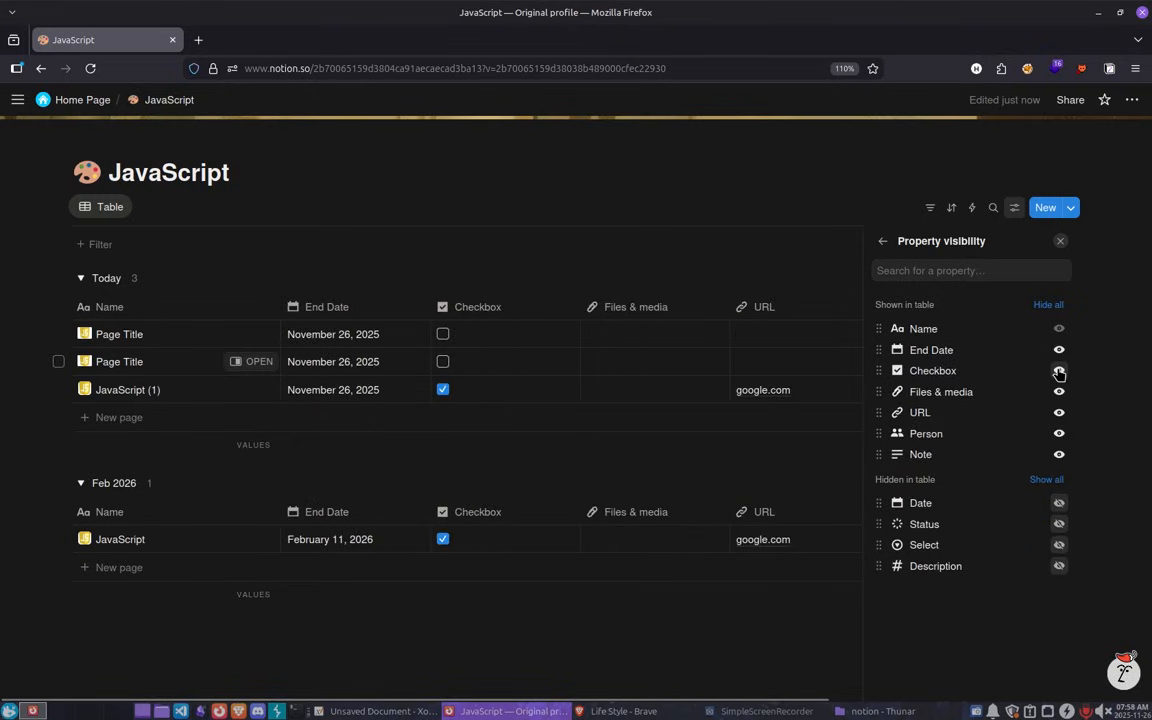
pyautogui.click(1059, 371)
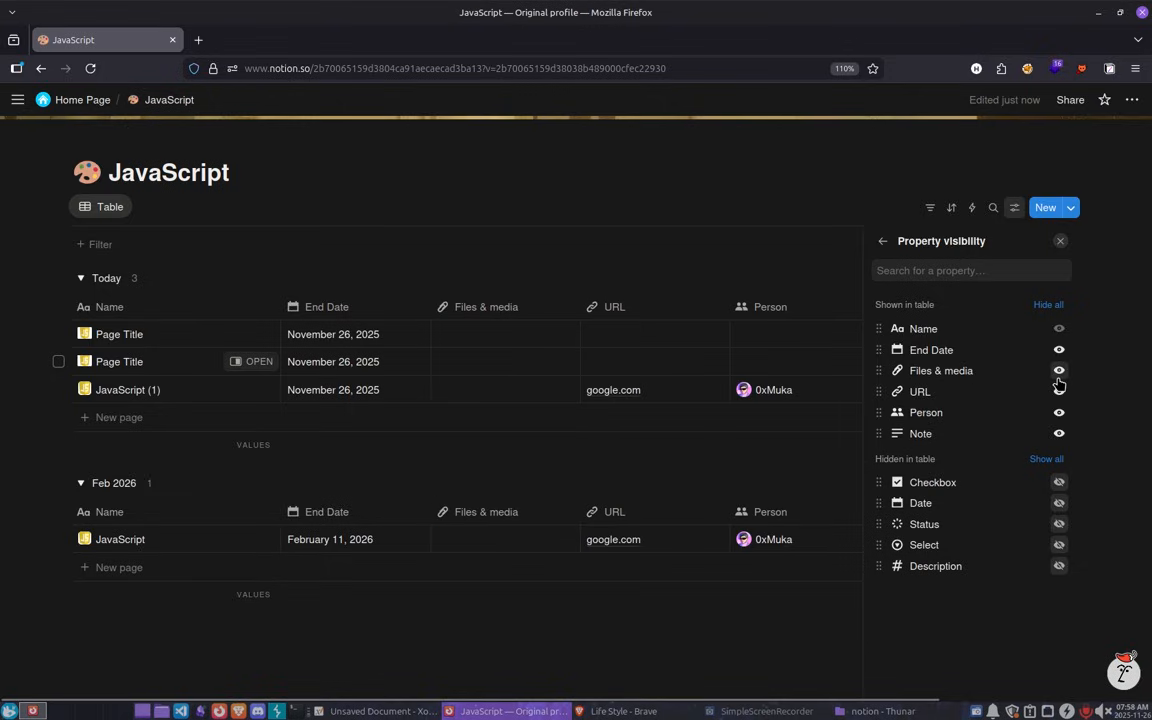
pyautogui.click(1059, 371)
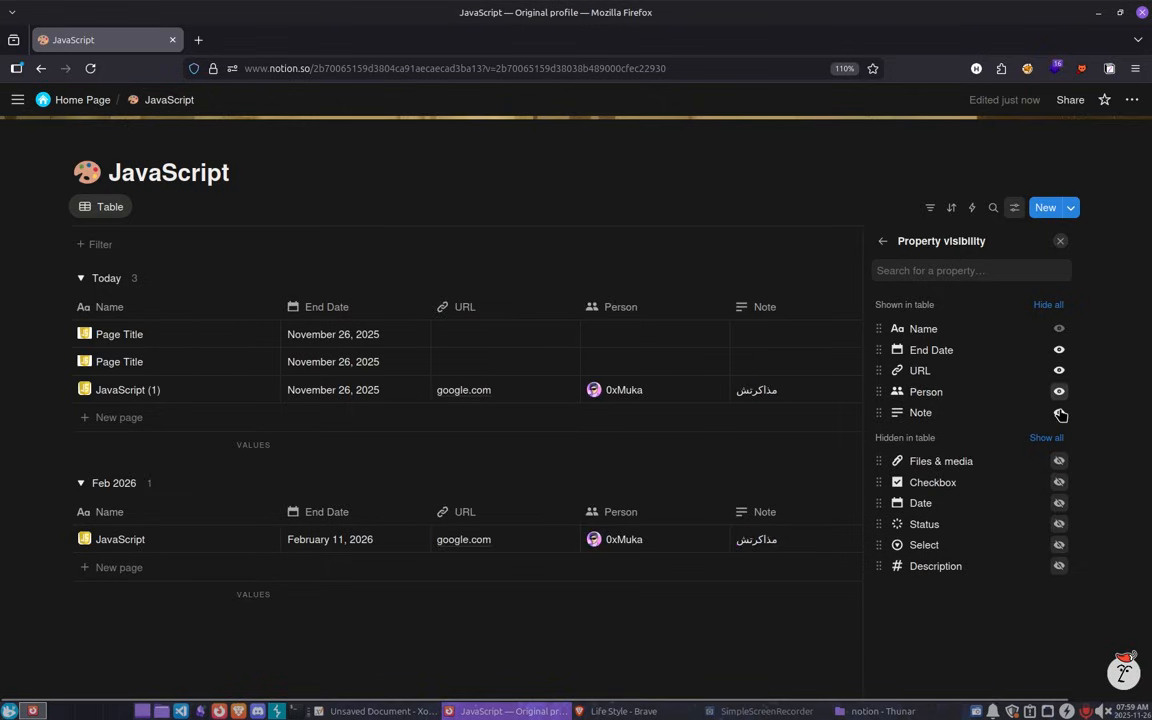
pyautogui.click(1059, 391)
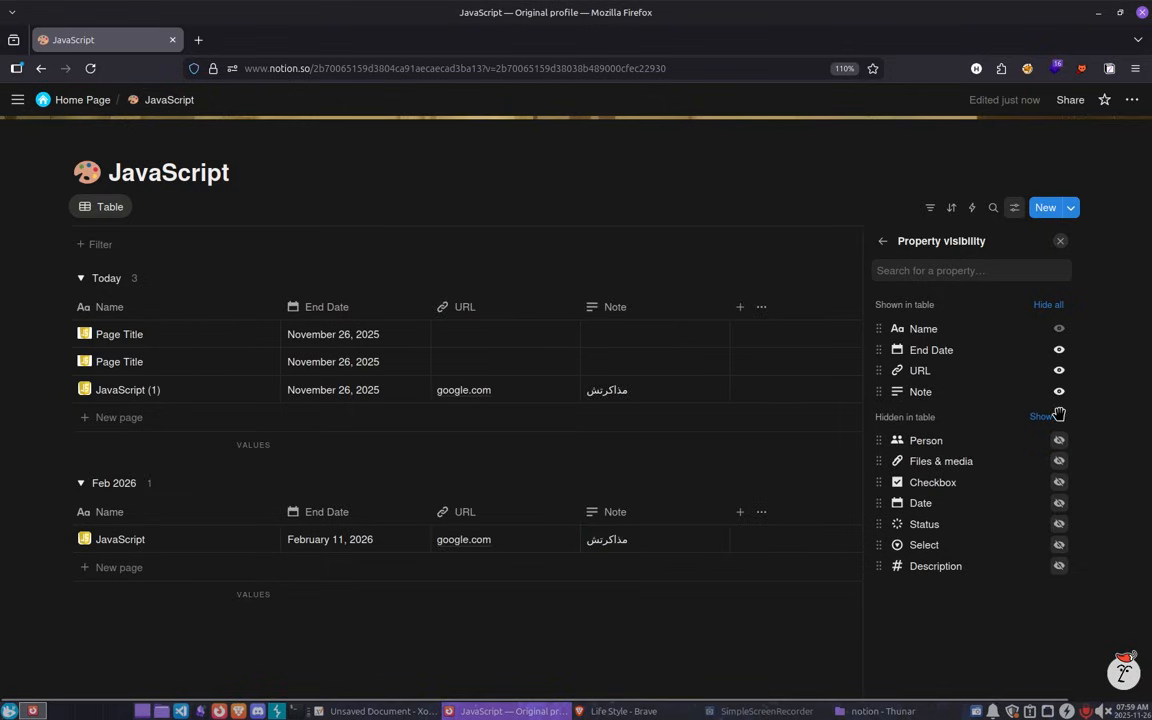
# Hide all remaining properties except Name, show all properties again, and return to the view settings.
pyautogui.click(1048, 306)
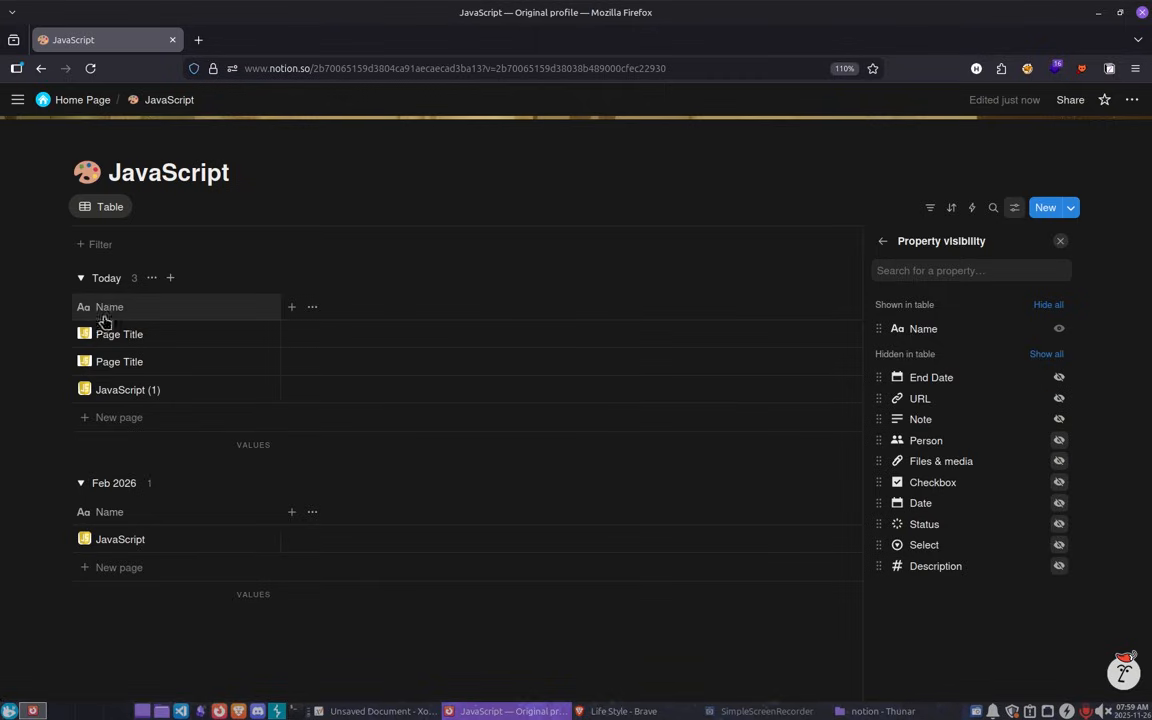
pyautogui.click(1045, 354)
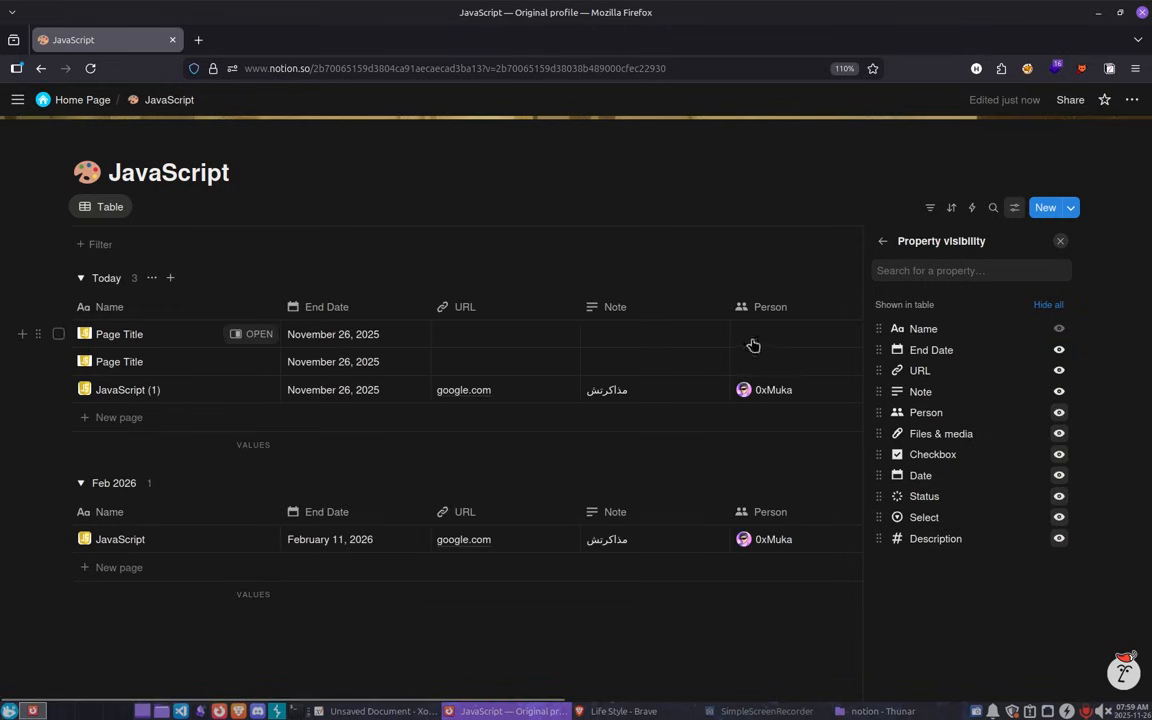
pyautogui.click(884, 241)
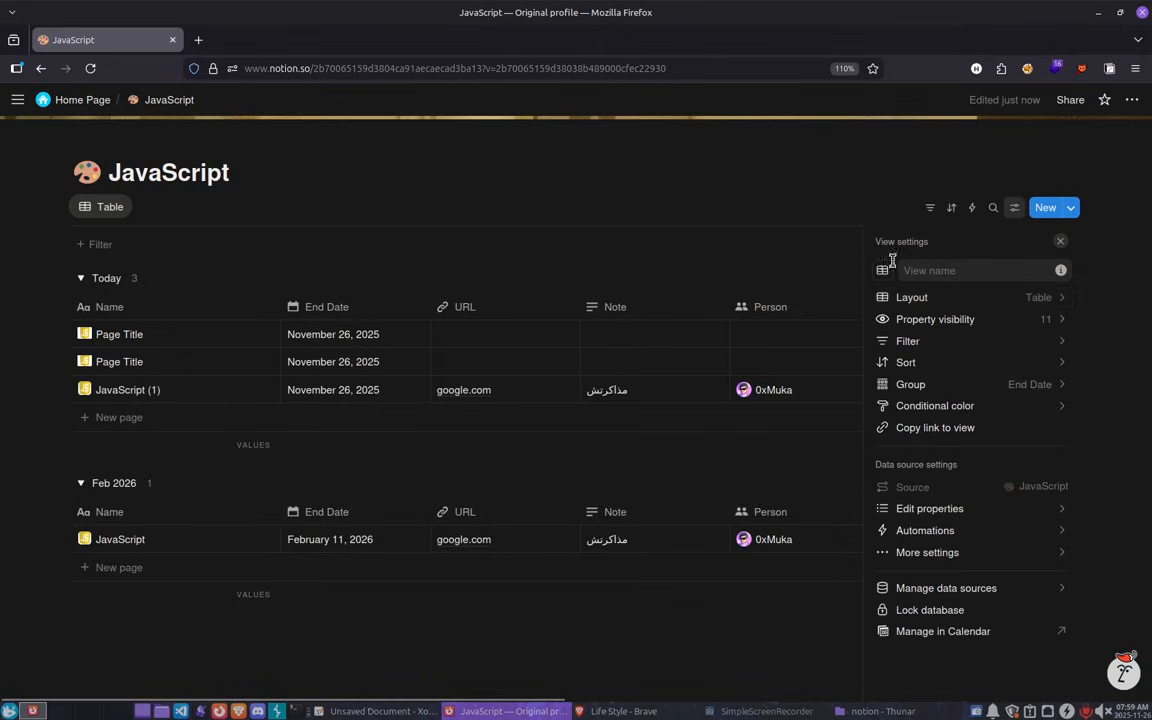
# Add a conditional color setting based on the Name property being not empty.
pyautogui.click(1036, 405)
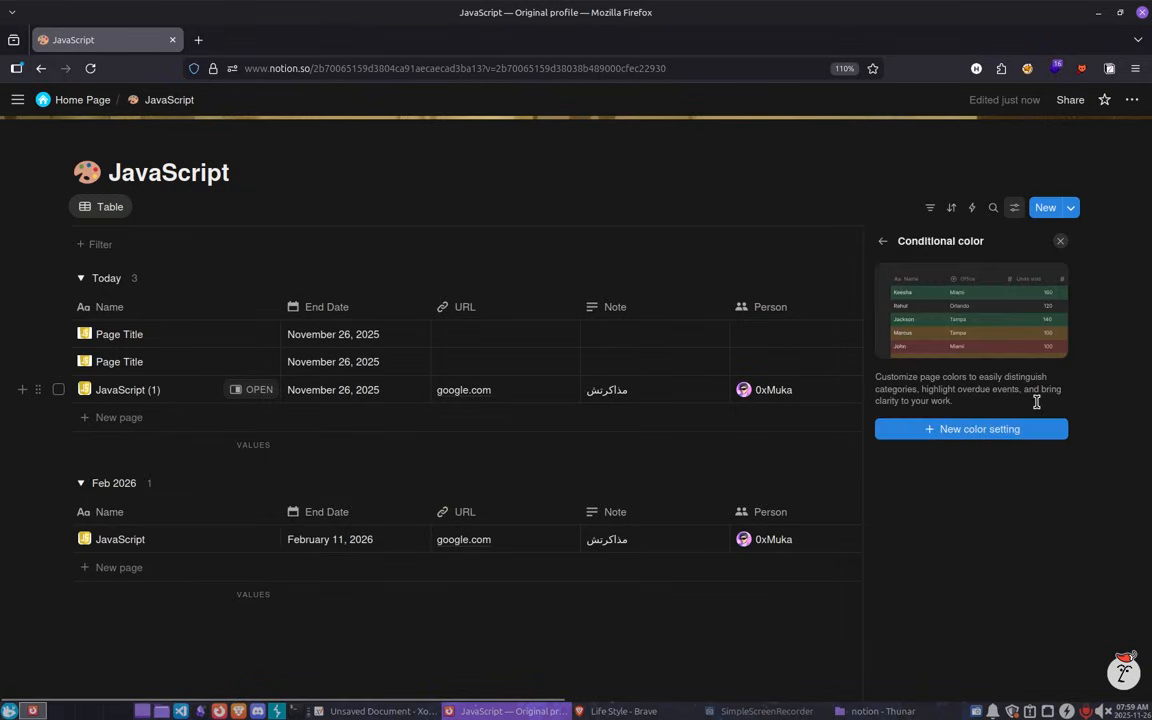
pyautogui.click(975, 435)
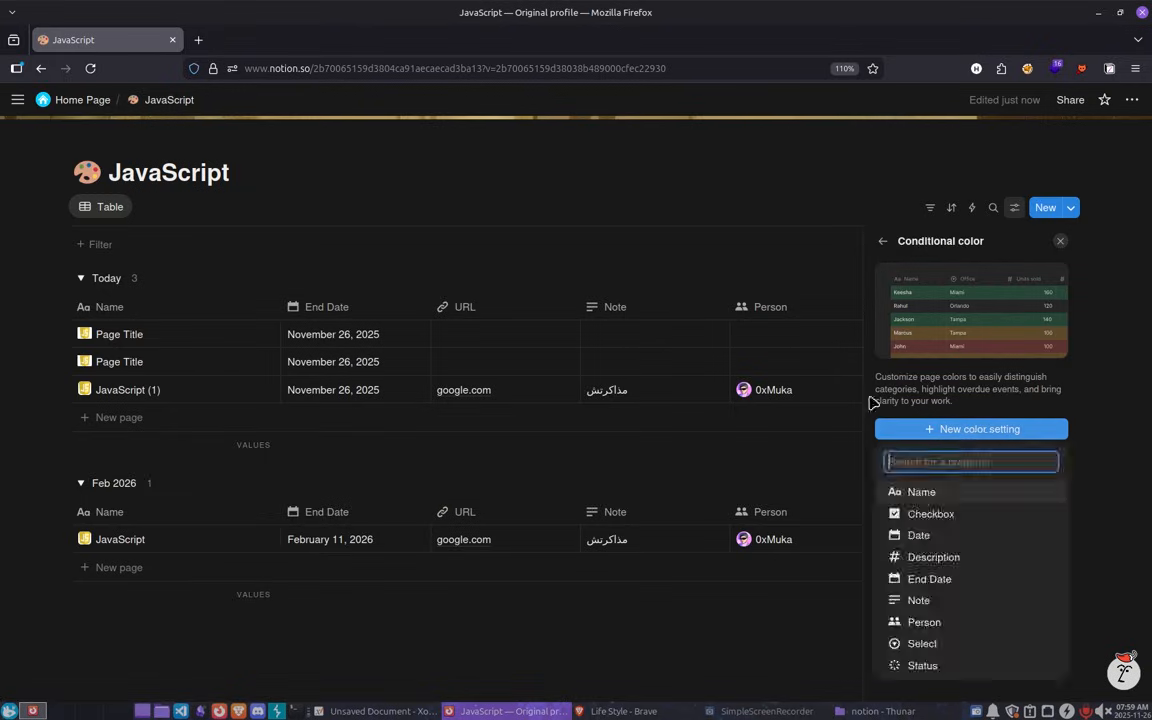
pyautogui.click(921, 492)
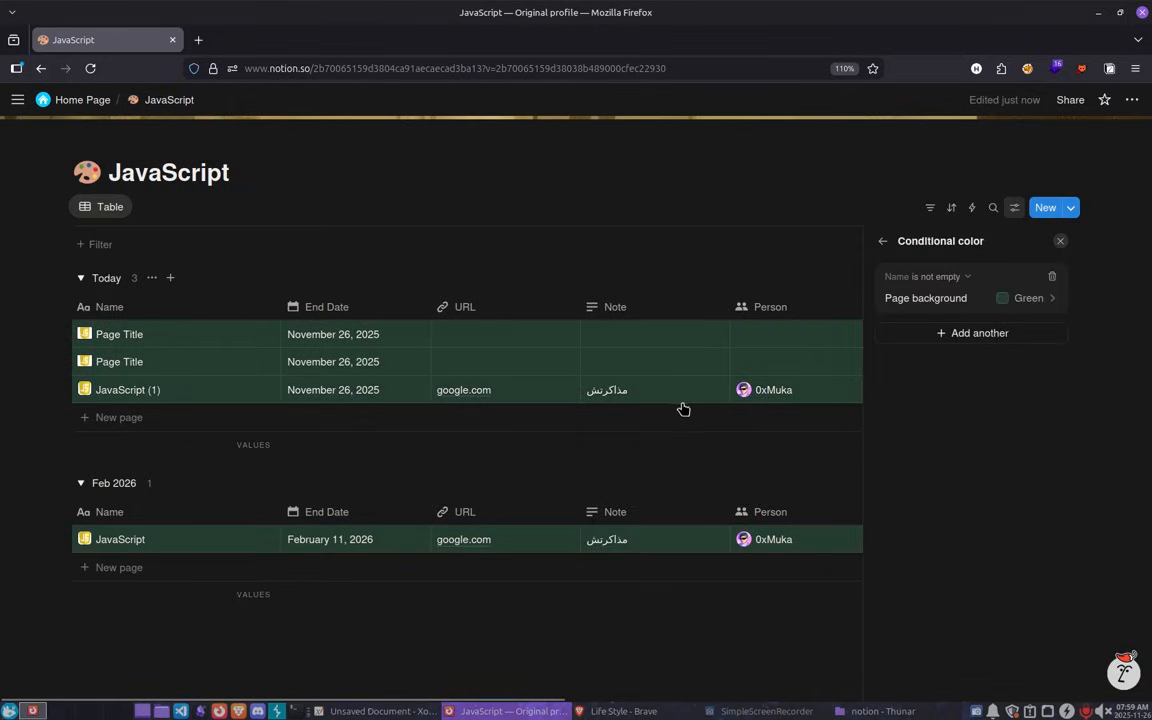
# Try the Default page background for the Name color rule, set it to Brown, and return to the view settings.
pyautogui.click(1004, 299)
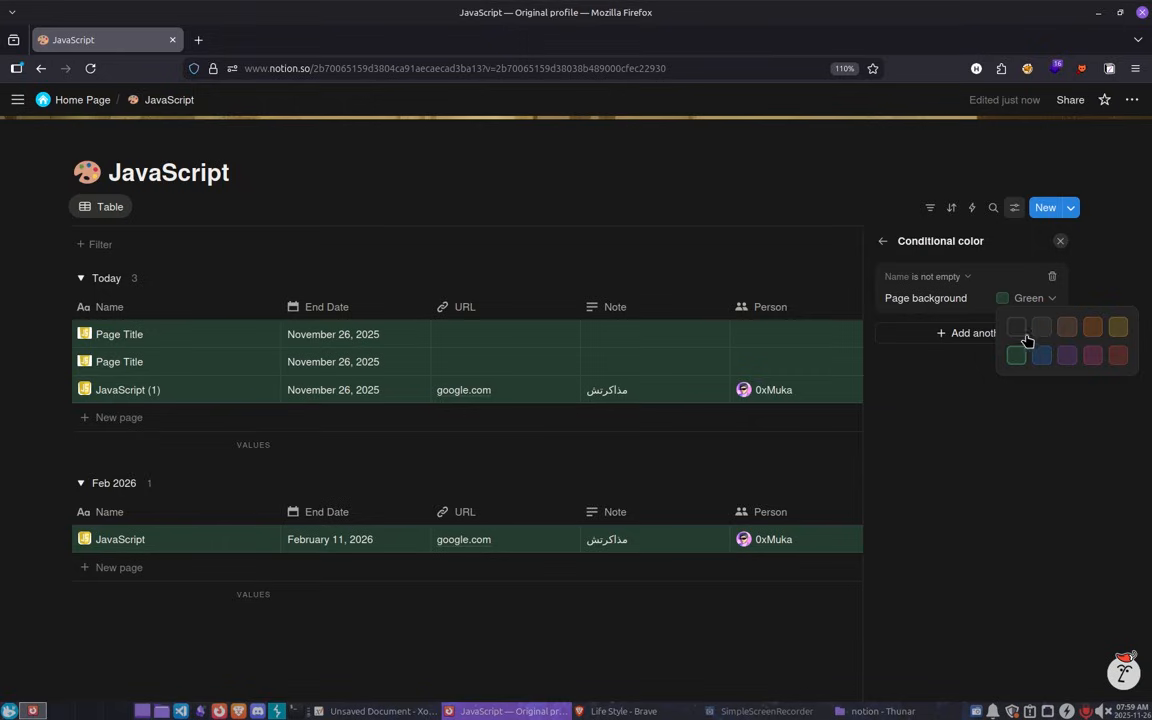
pyautogui.click(1020, 334)
pyautogui.click(1048, 300)
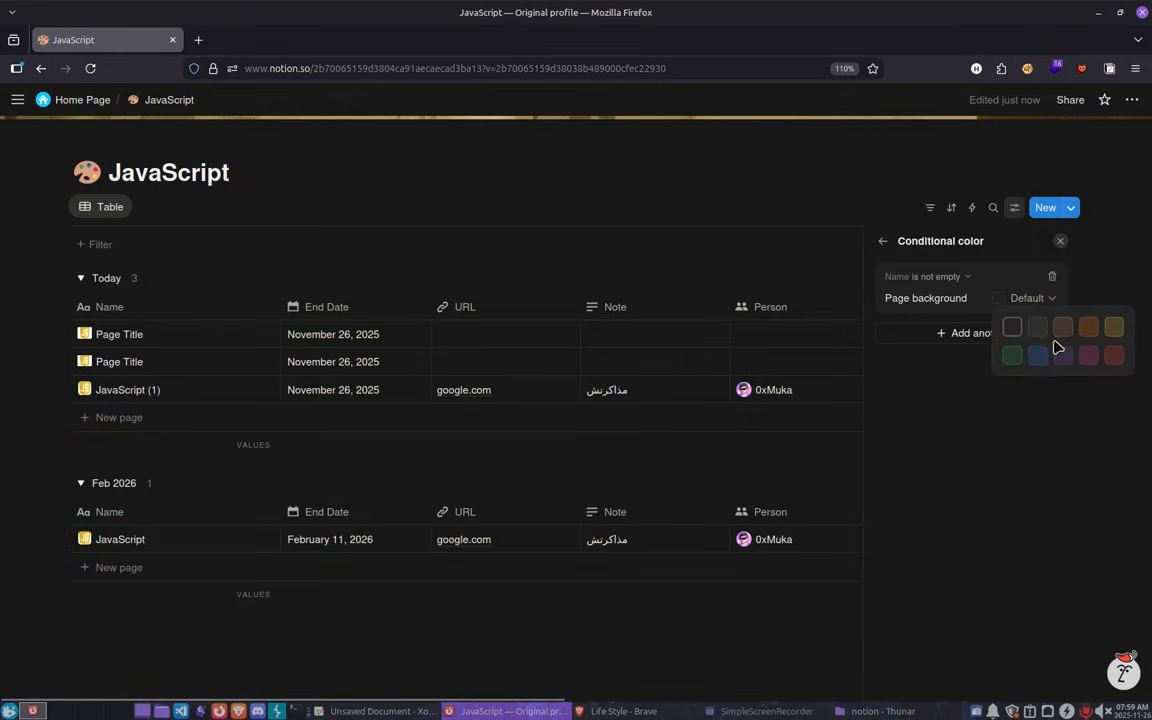
pyautogui.click(1014, 355)
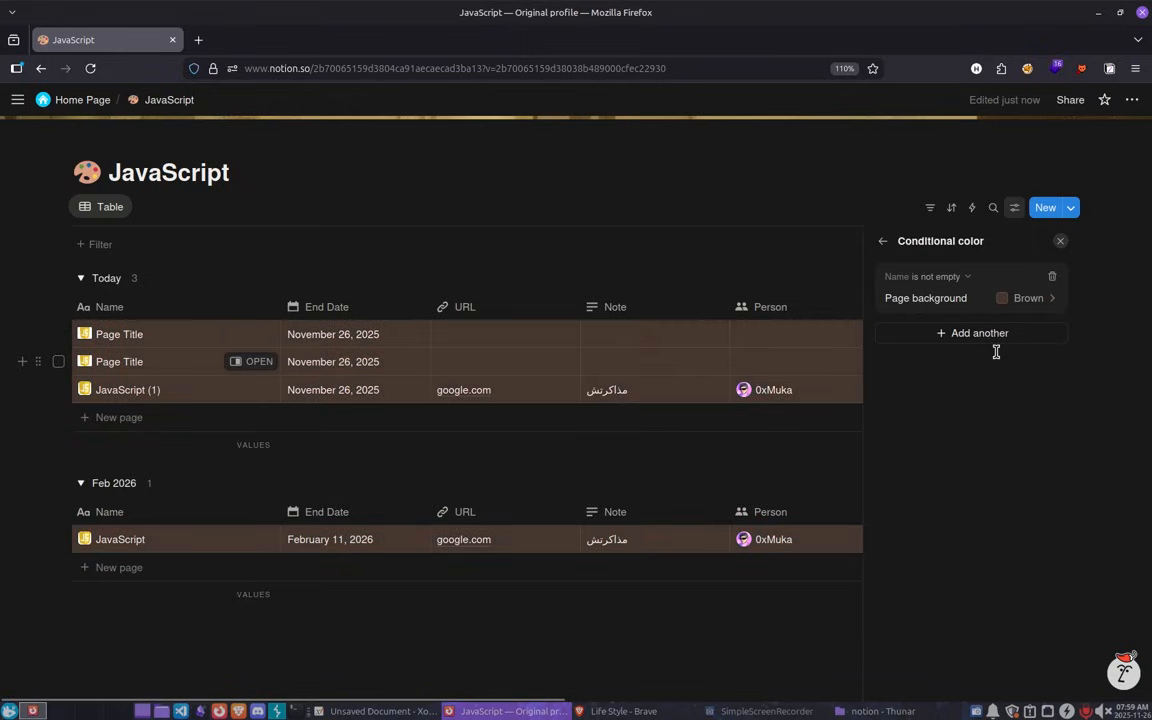
pyautogui.click(883, 242)
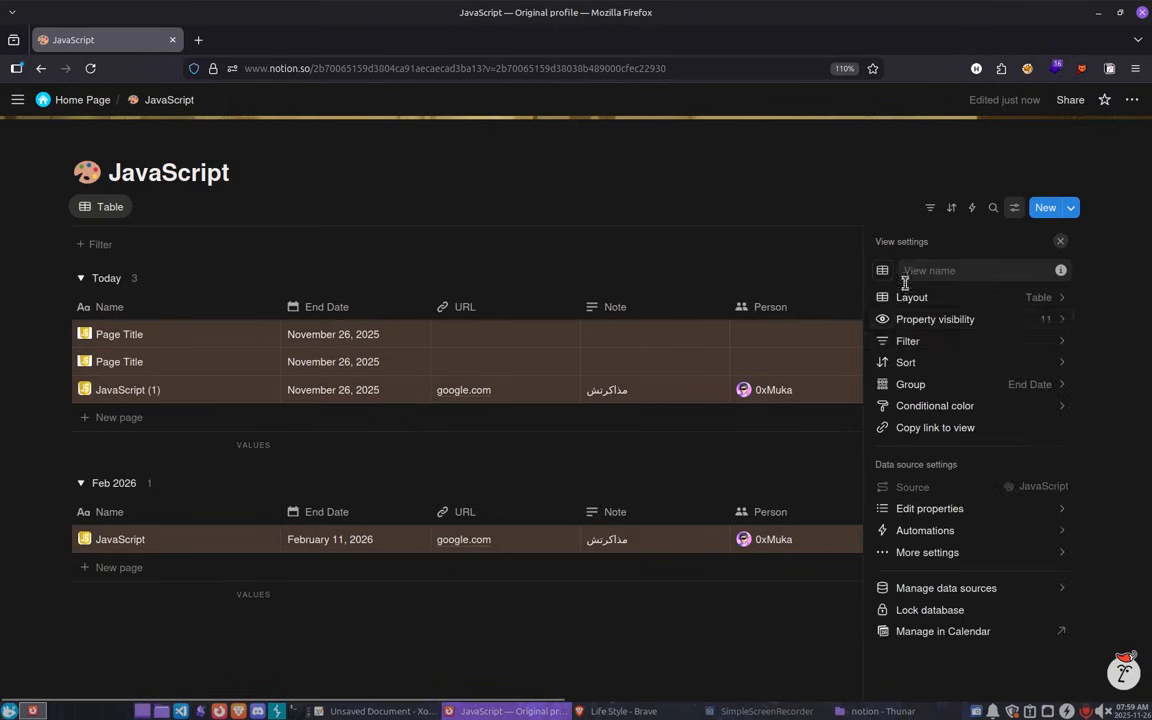
# Remove the End Date grouping from the table and return to the view settings.
pyautogui.click(1008, 387)
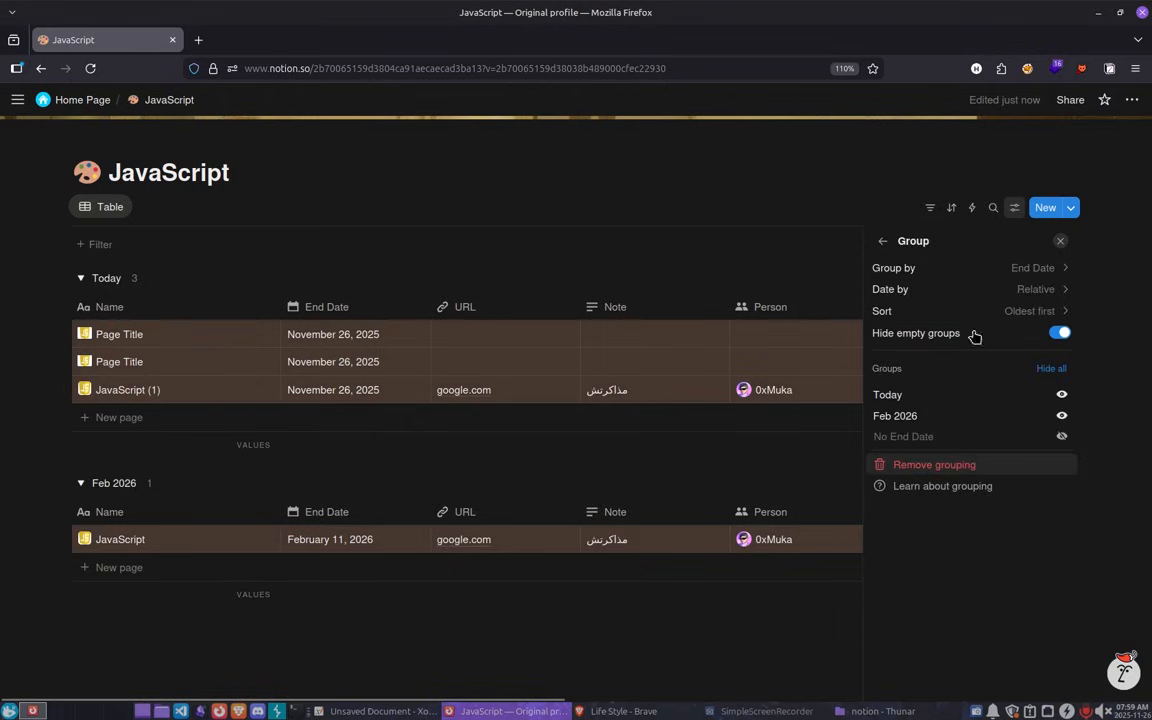
pyautogui.click(957, 468)
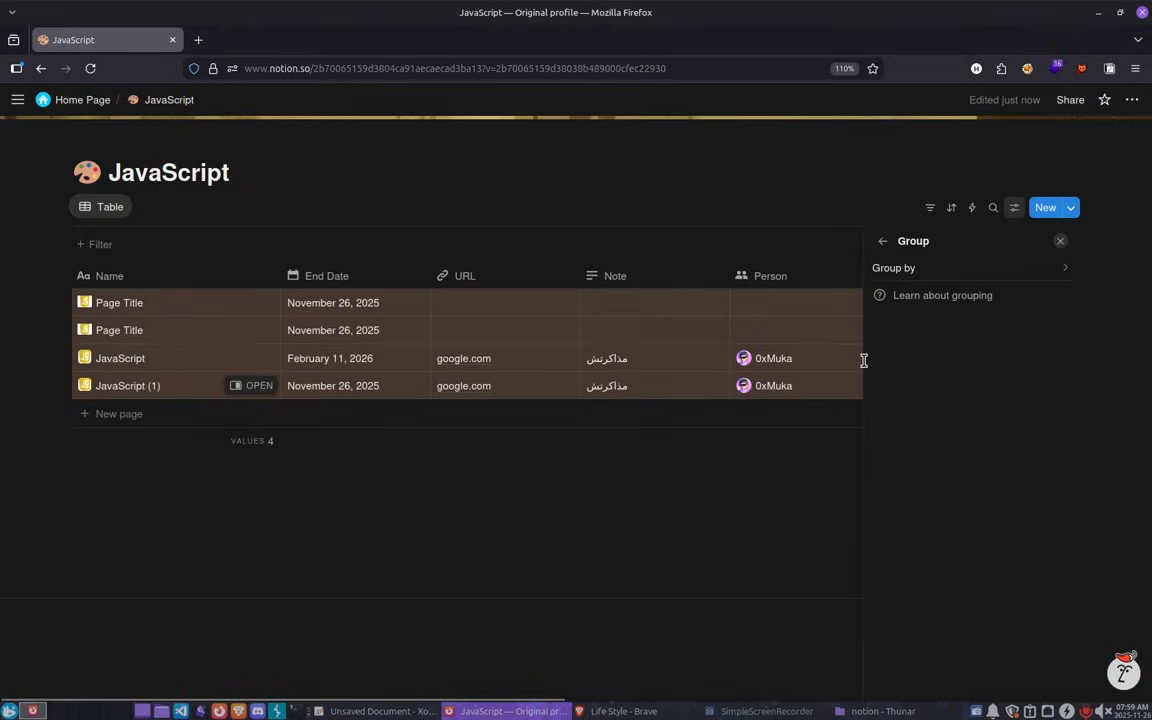
pyautogui.click(883, 242)
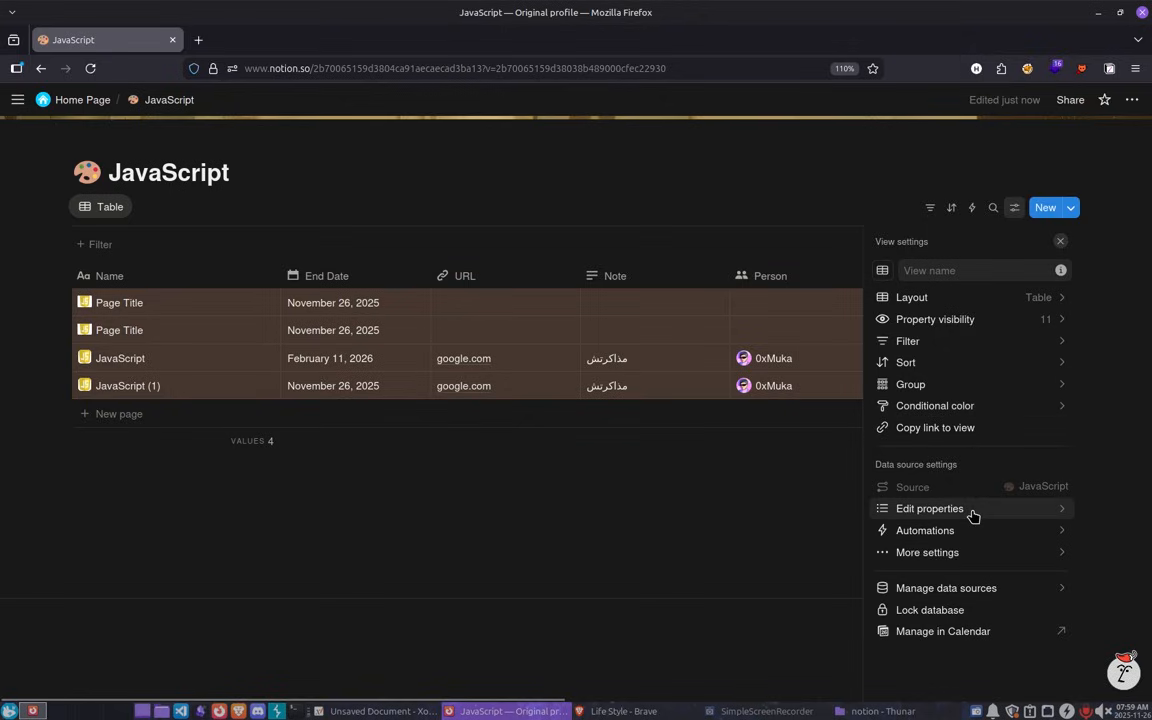
# Examine the End Date property's settings and type, and compare them with the Note column's options.
pyautogui.click(905, 511)
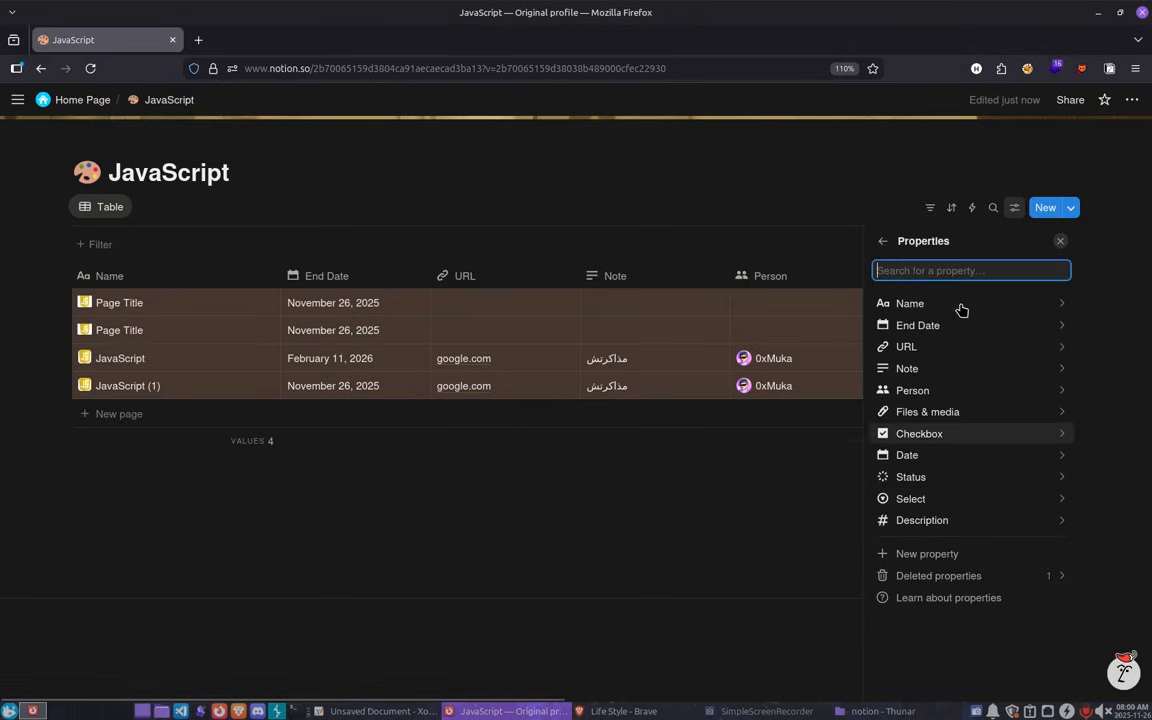
pyautogui.click(1019, 325)
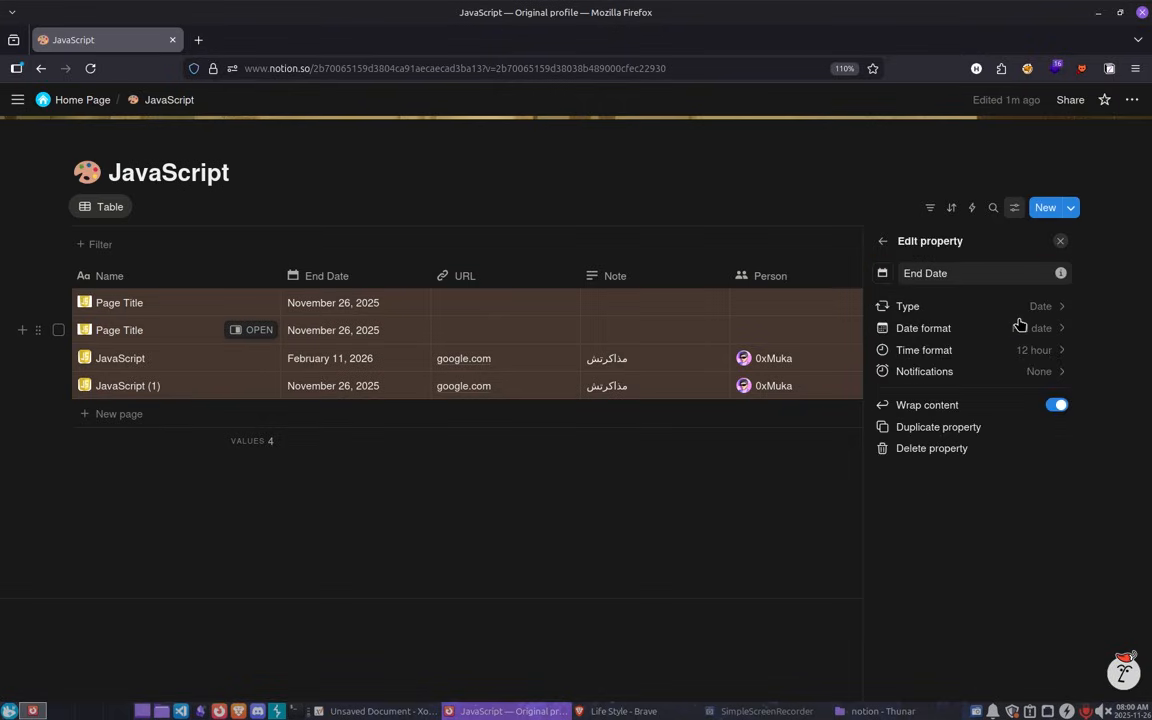
pyautogui.click(958, 310)
pyautogui.click(883, 242)
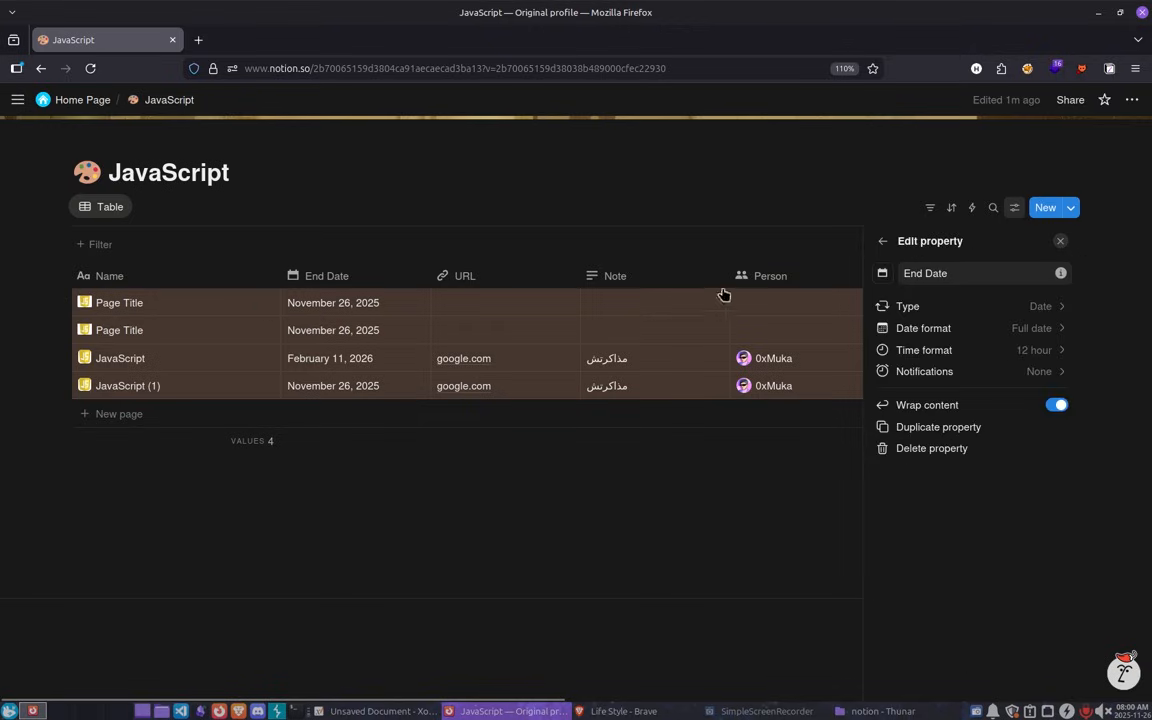
pyautogui.click(640, 277)
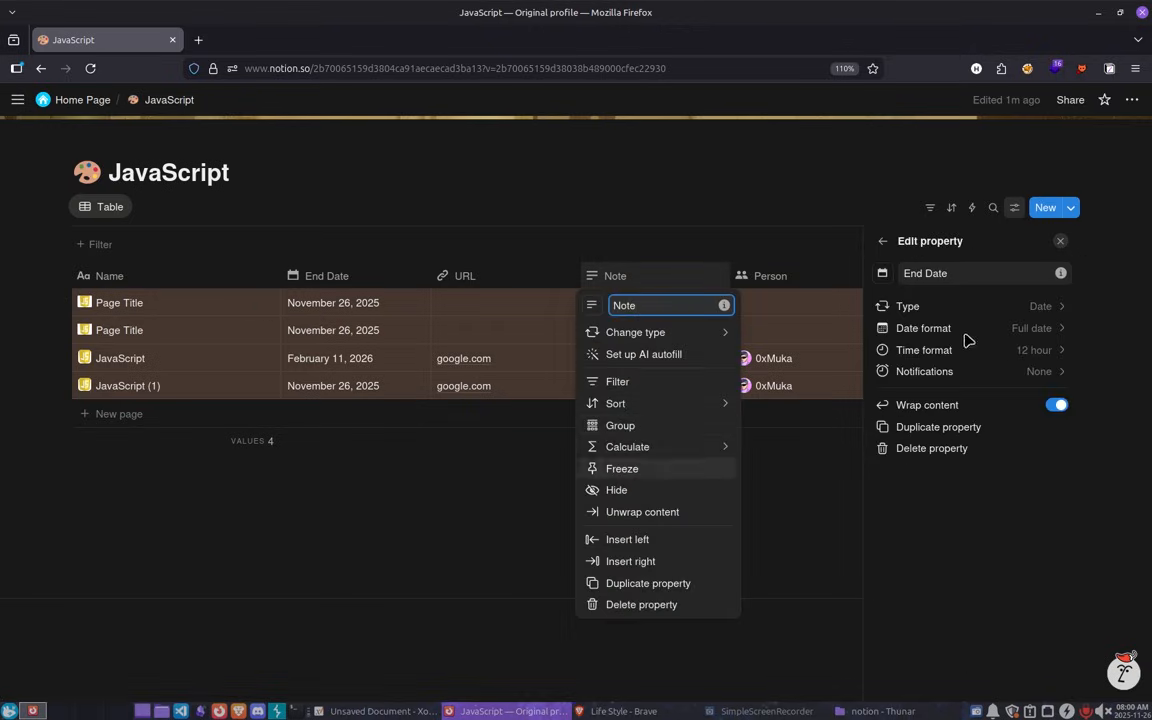
pyautogui.click(884, 243)
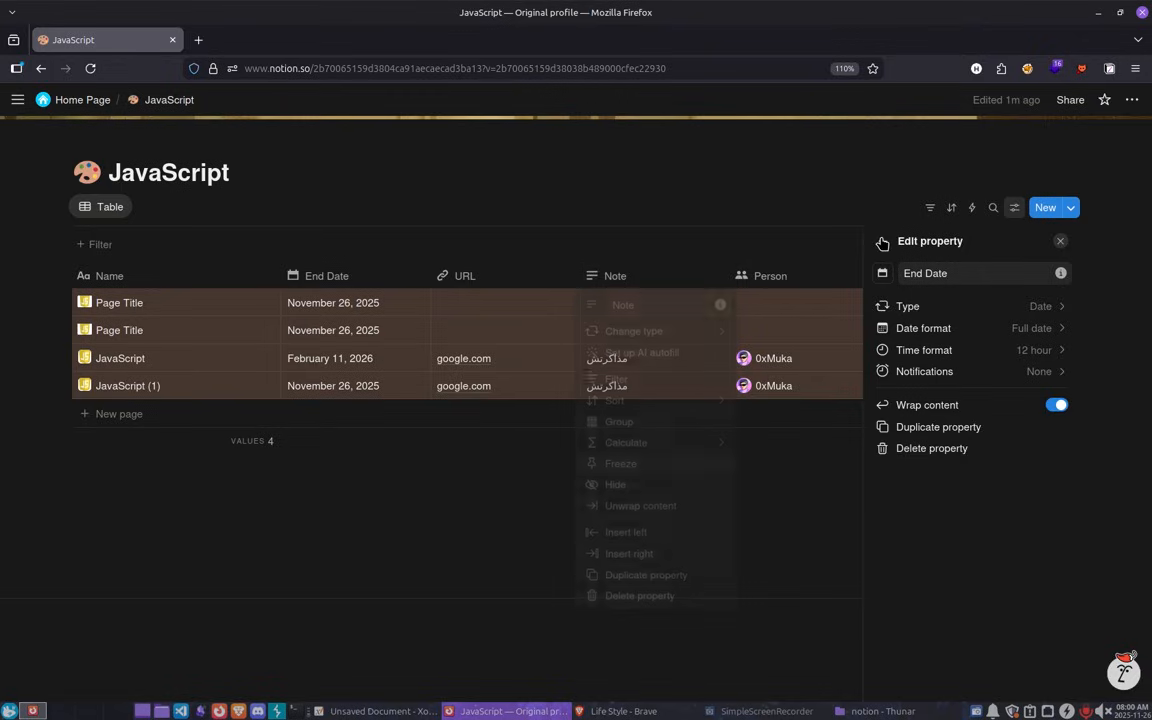
# Review the Note column's options and the database's additional settings, and close the view settings.
pyautogui.click(884, 243)
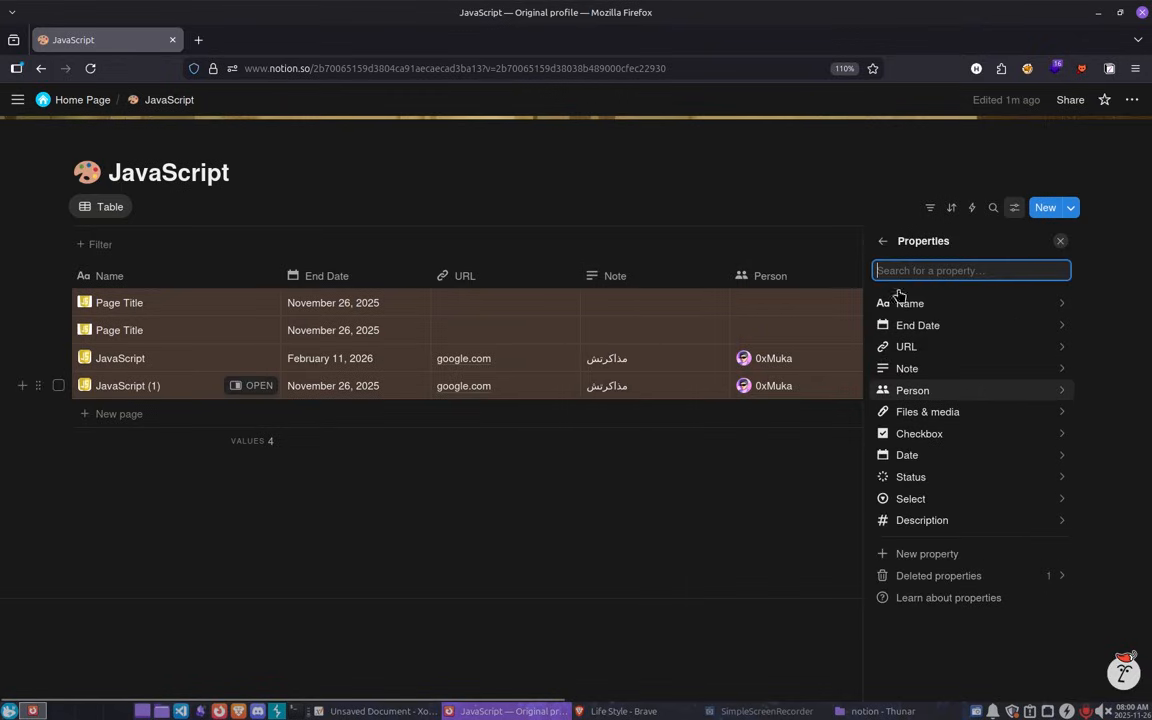
pyautogui.click(884, 242)
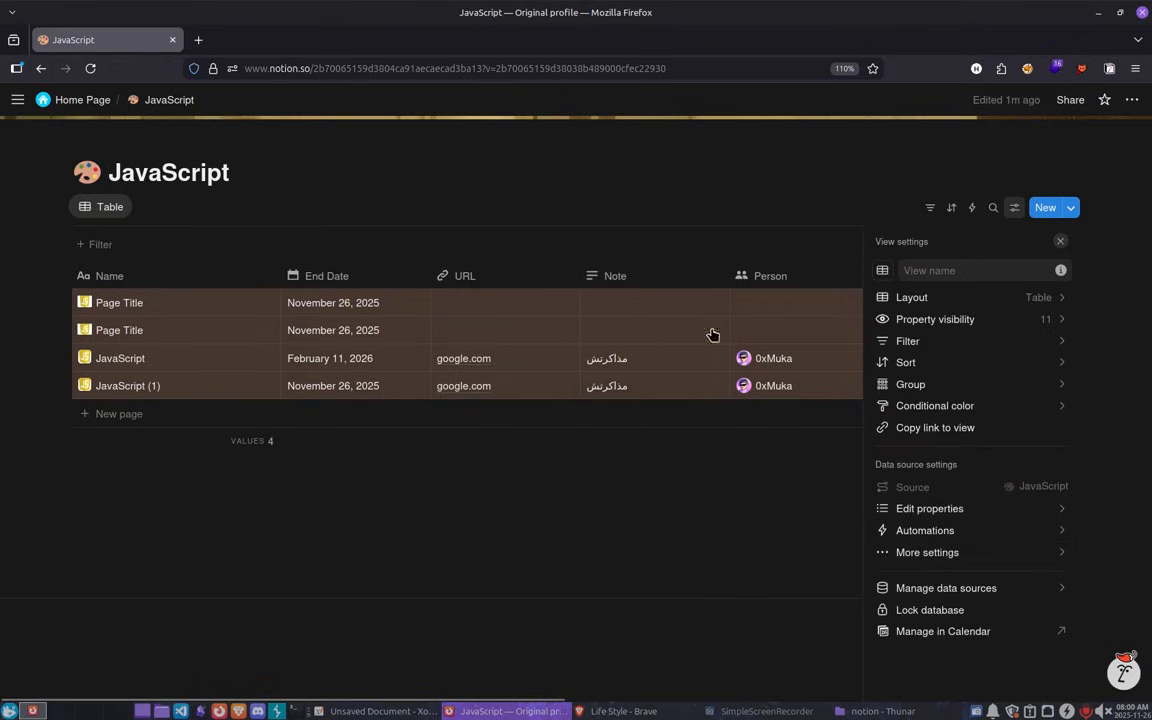
pyautogui.click(660, 278)
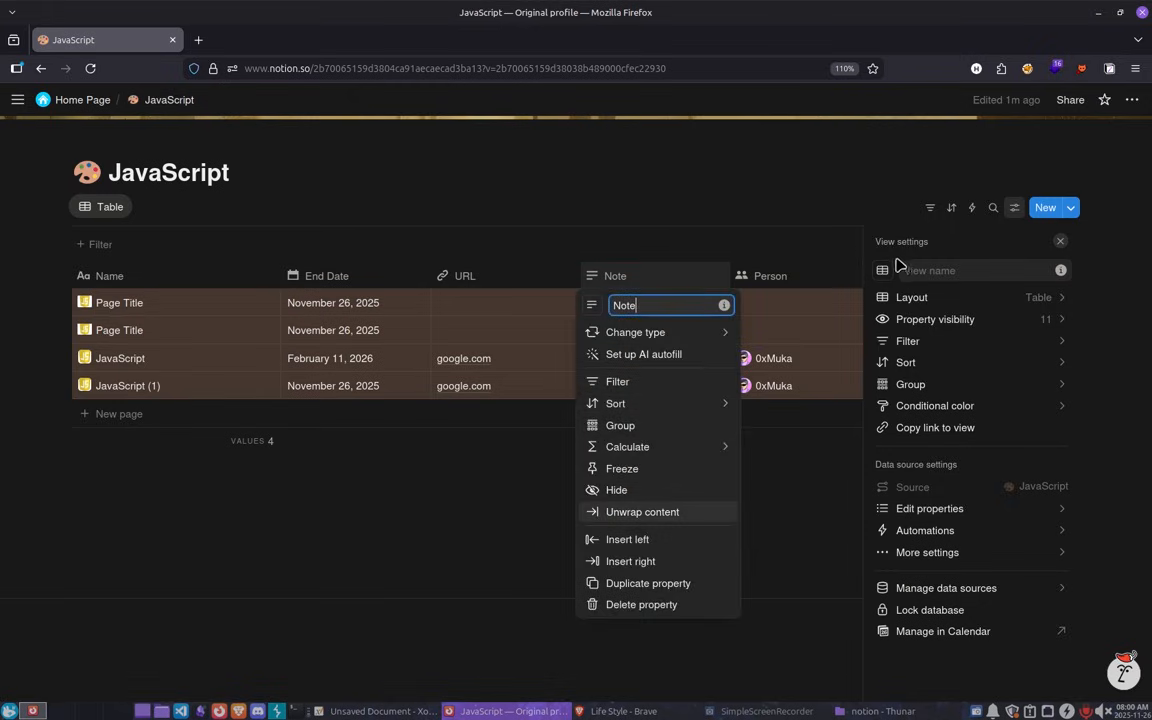
pyautogui.click(910, 434)
pyautogui.click(924, 556)
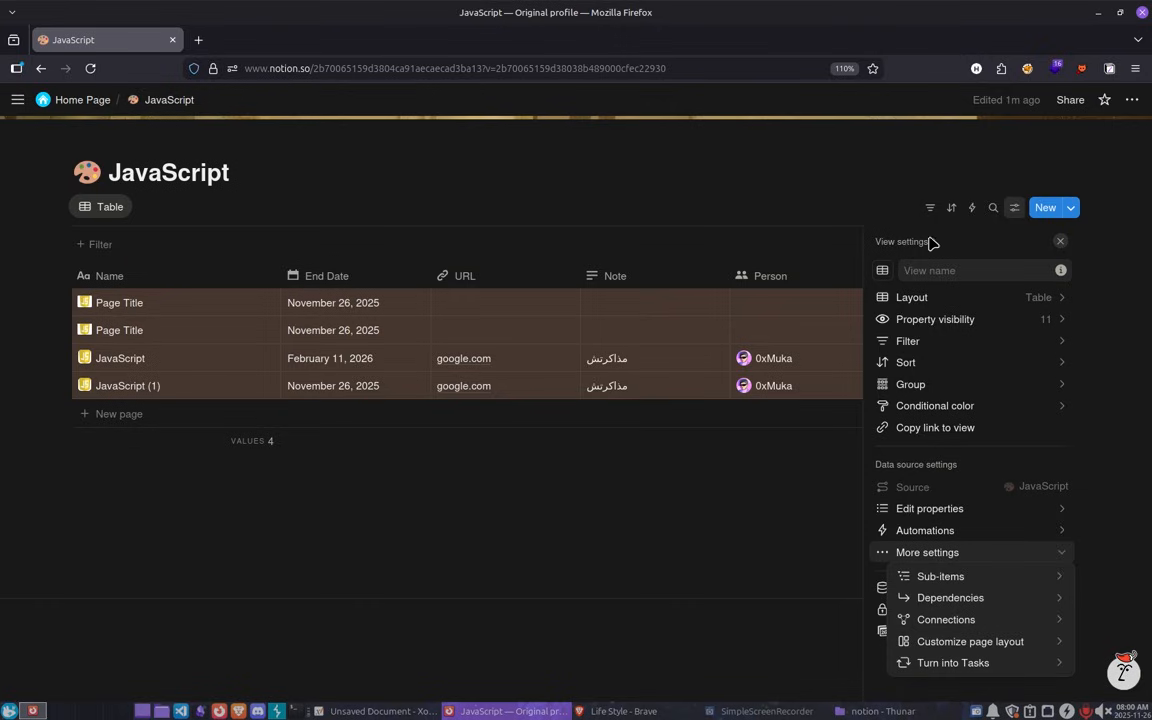
pyautogui.click(876, 212)
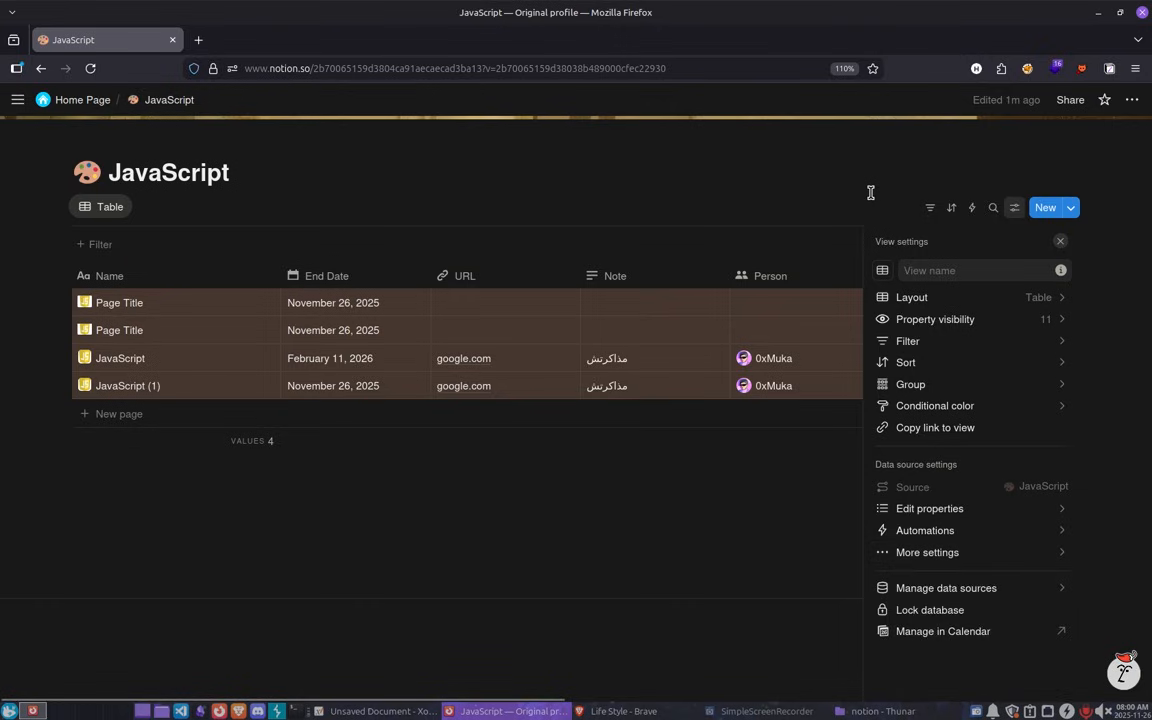
pyautogui.click(869, 194)
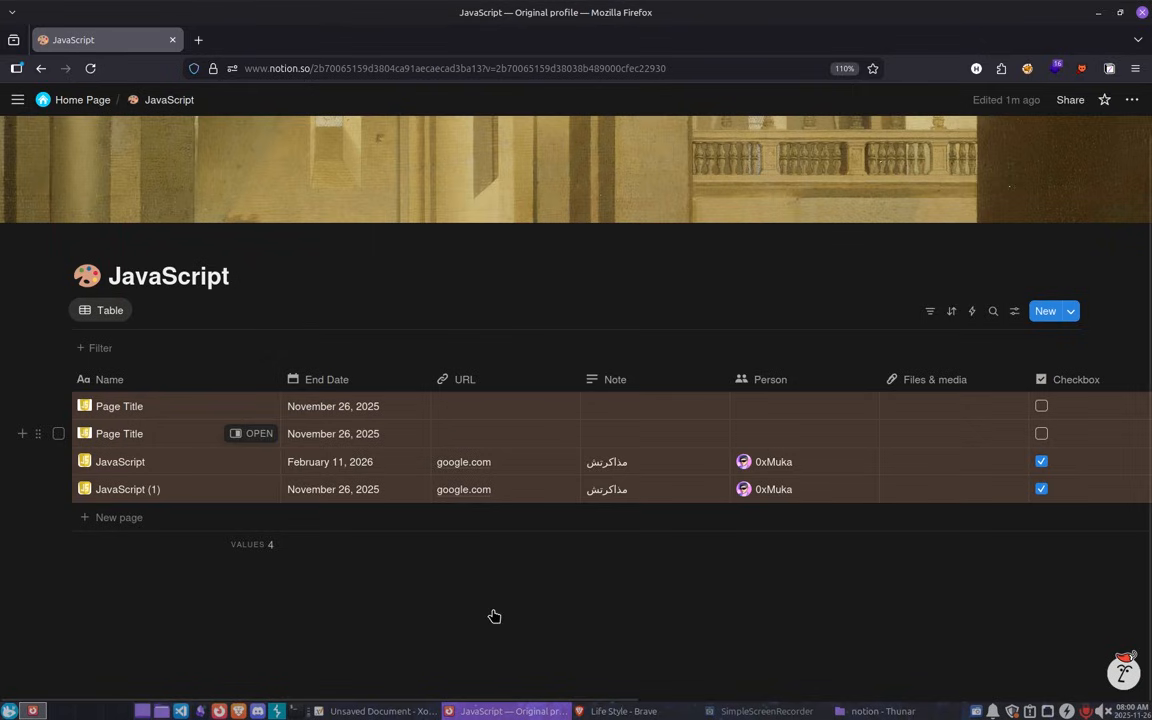
# Go to the Home Page and add empty lines below the JavaScript database link at its end.
pyautogui.click(108, 112)
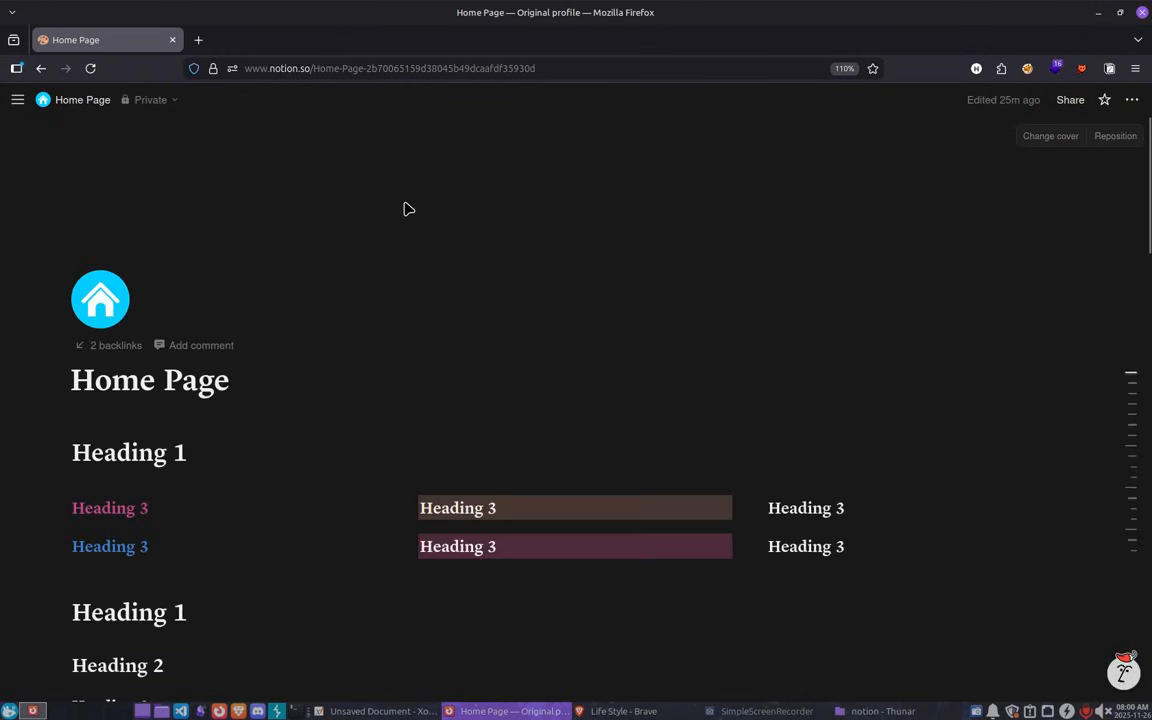
pyautogui.scroll(-20, 406, 215)
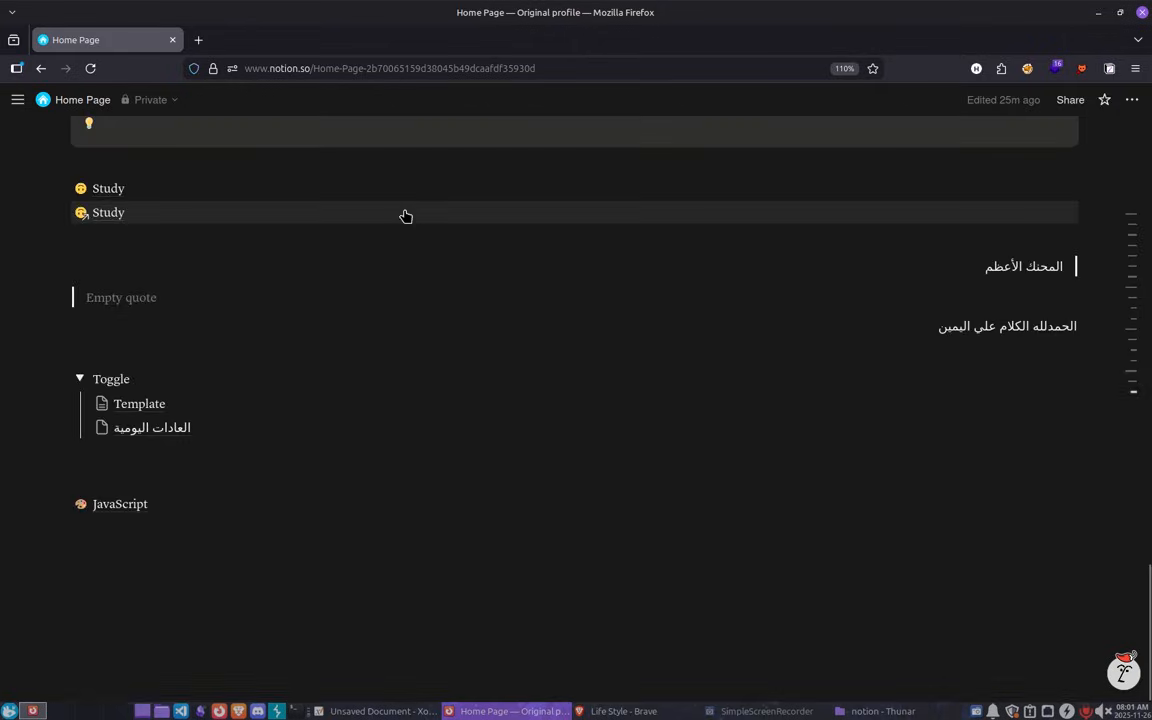
pyautogui.click(344, 607)
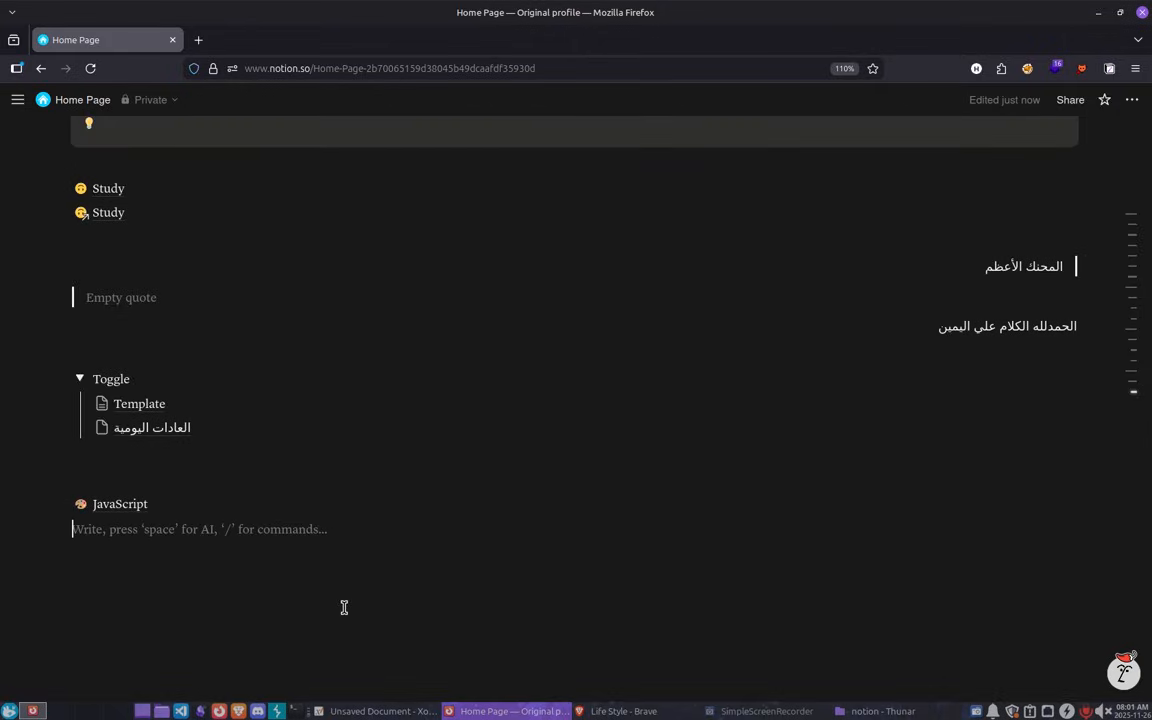
pyautogui.press('Return')
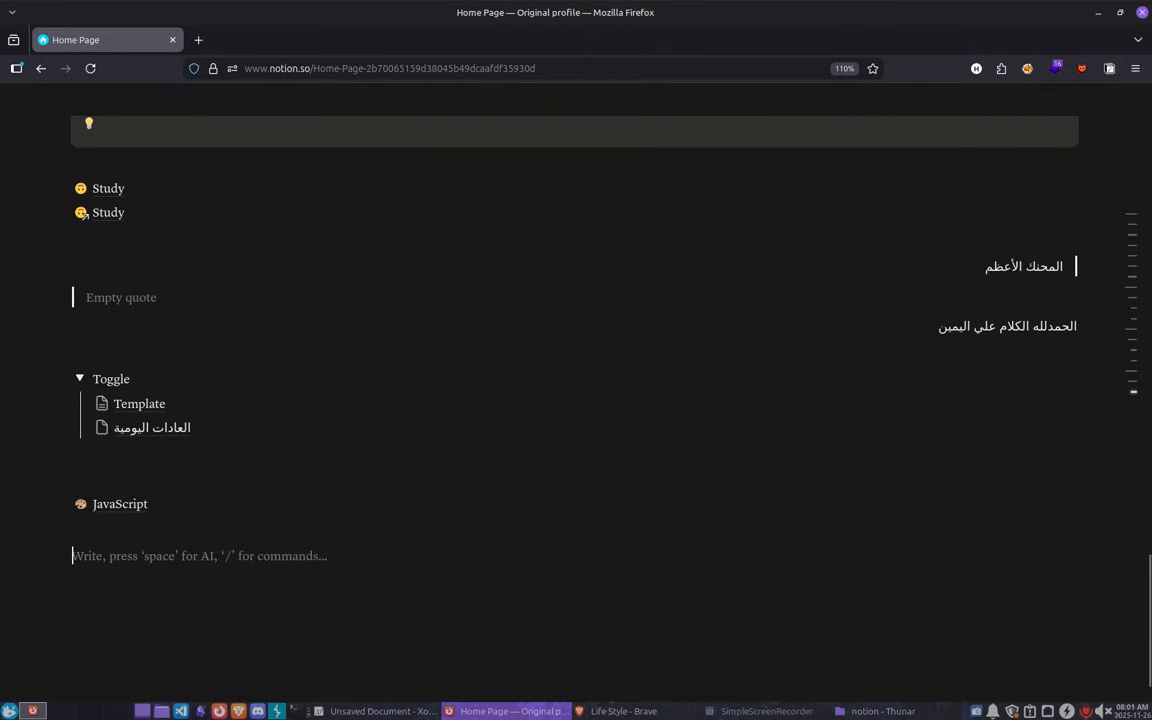
# Open the Study page and delete all of its page links, leaving an empty line ready for input.
pyautogui.click(107, 189)
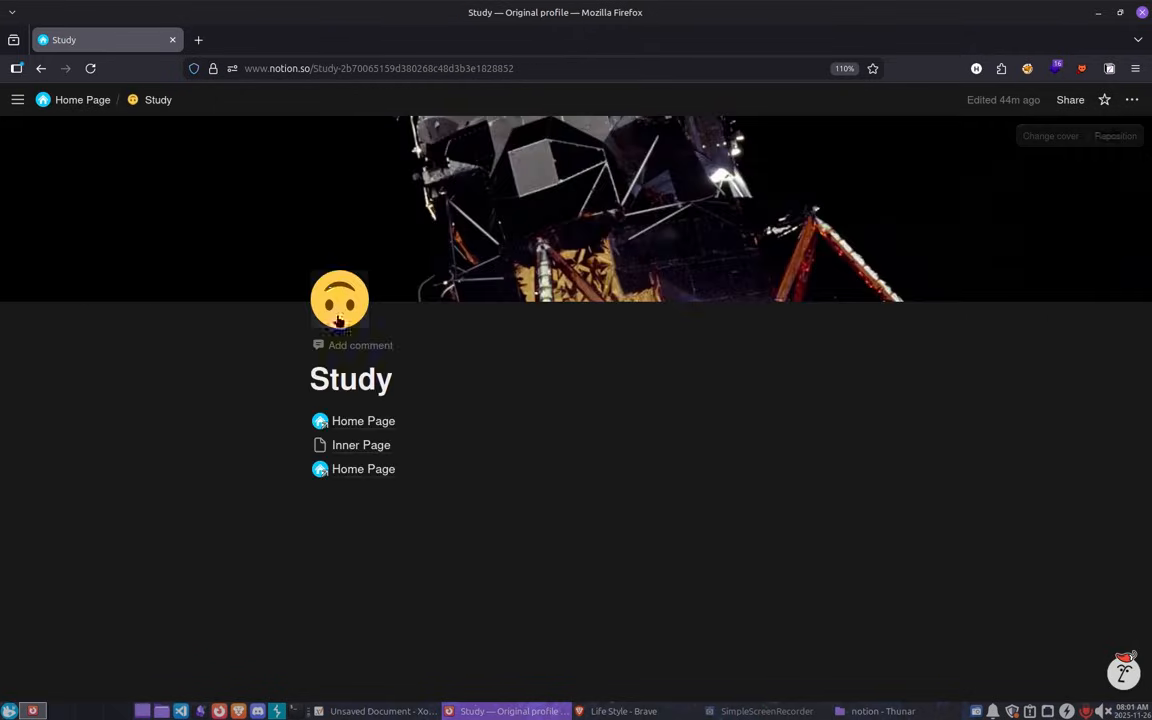
pyautogui.click(375, 520)
pyautogui.moveTo(375, 520); pyautogui.dragTo(203, 406)
pyautogui.press('BackSpace')
pyautogui.click(440, 463)
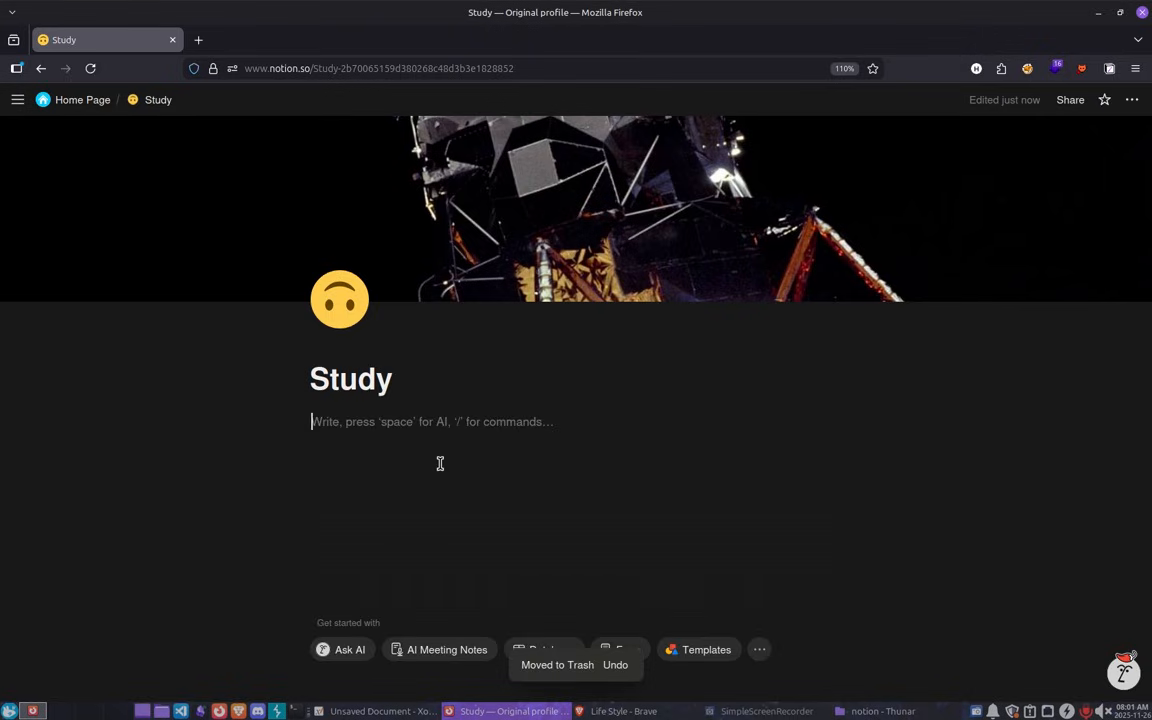
# Insert an inline database on the Study page that uses the existing JavaScript data source from the Home Page.
pyautogui.write('/')
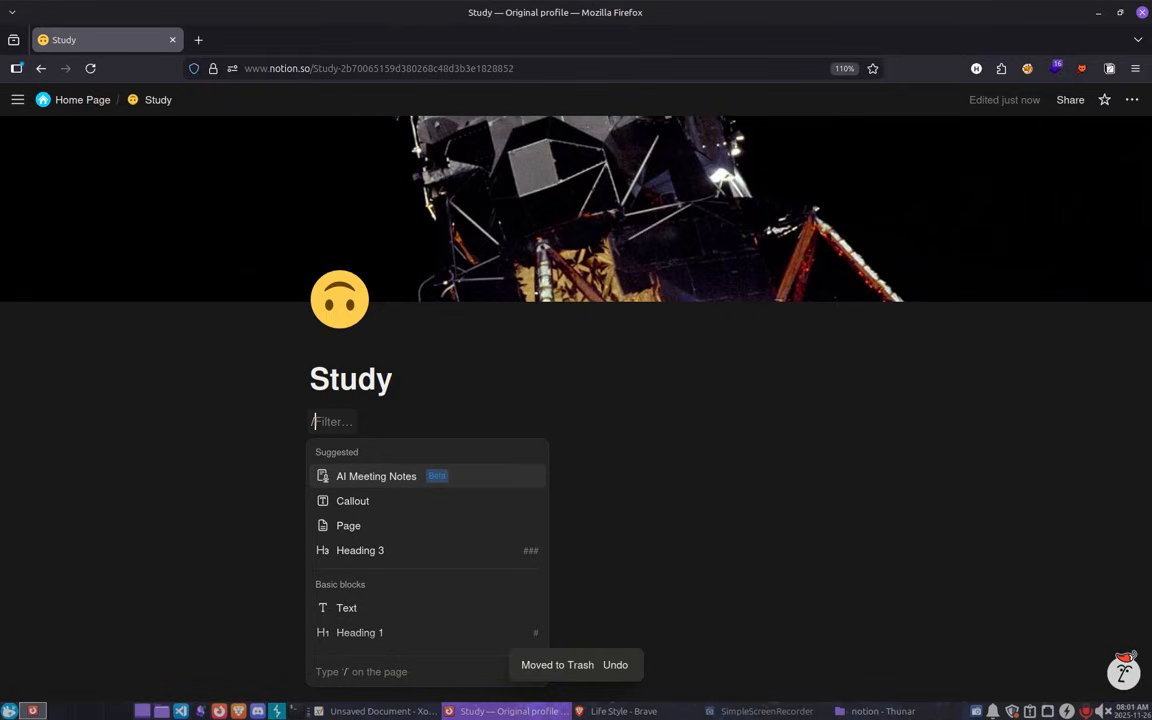
pyautogui.write('i')
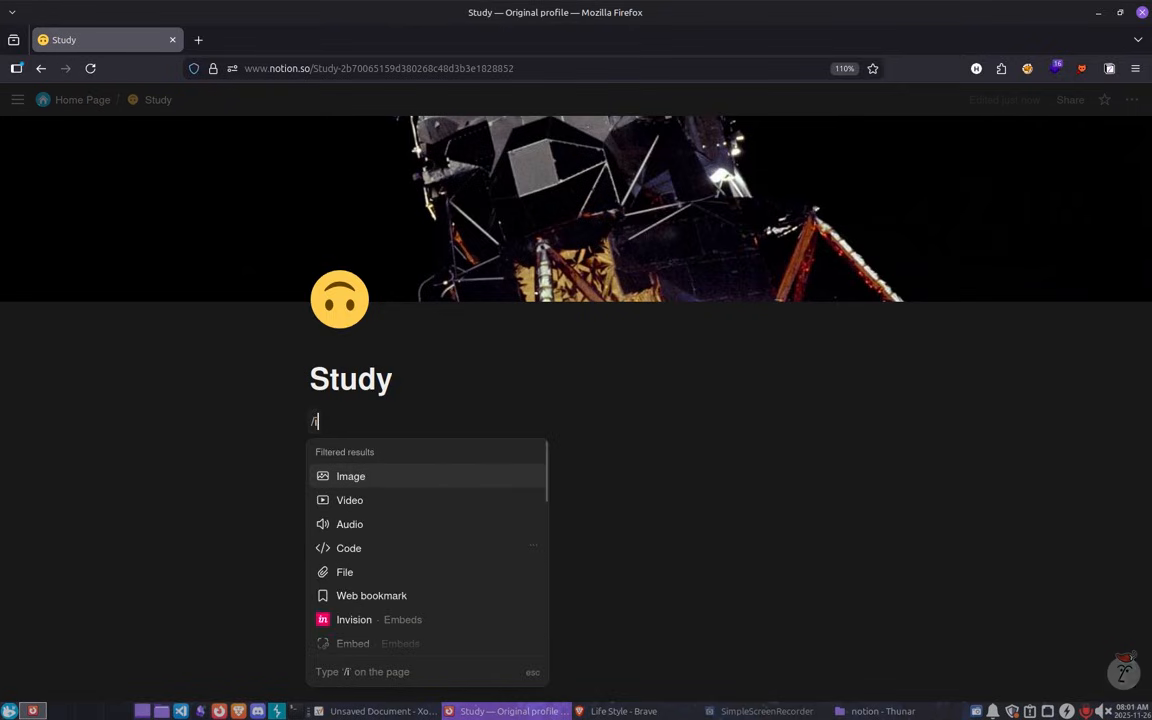
pyautogui.write('nli')
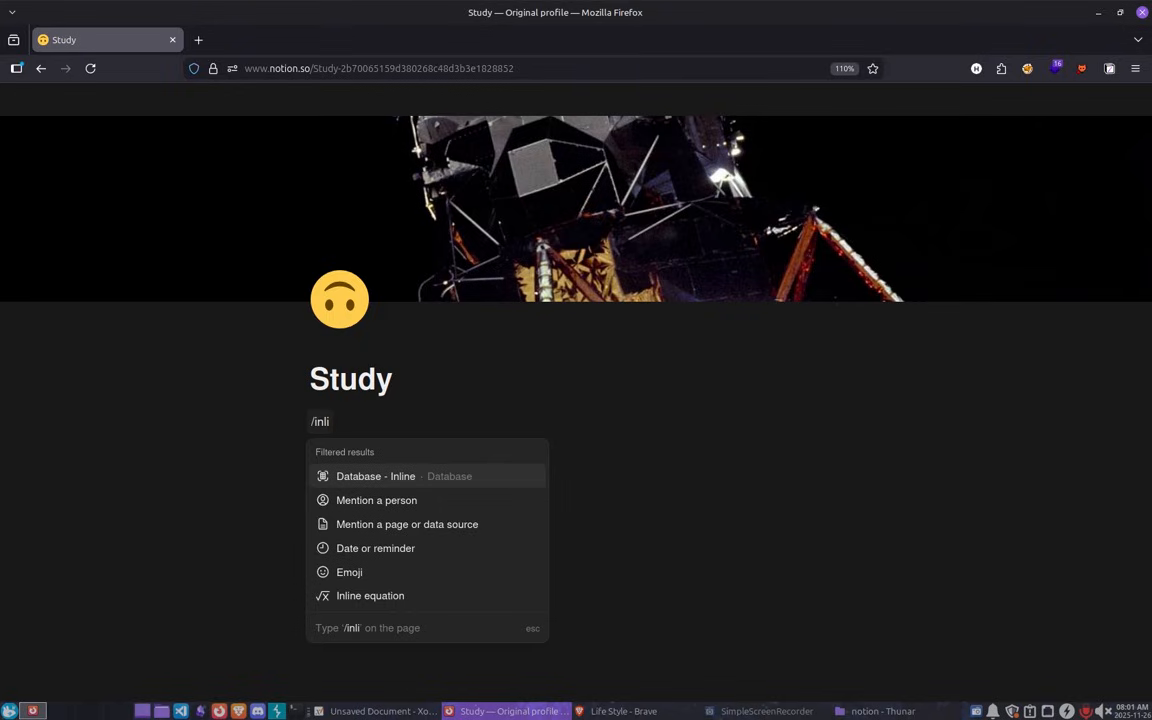
pyautogui.press('Return')
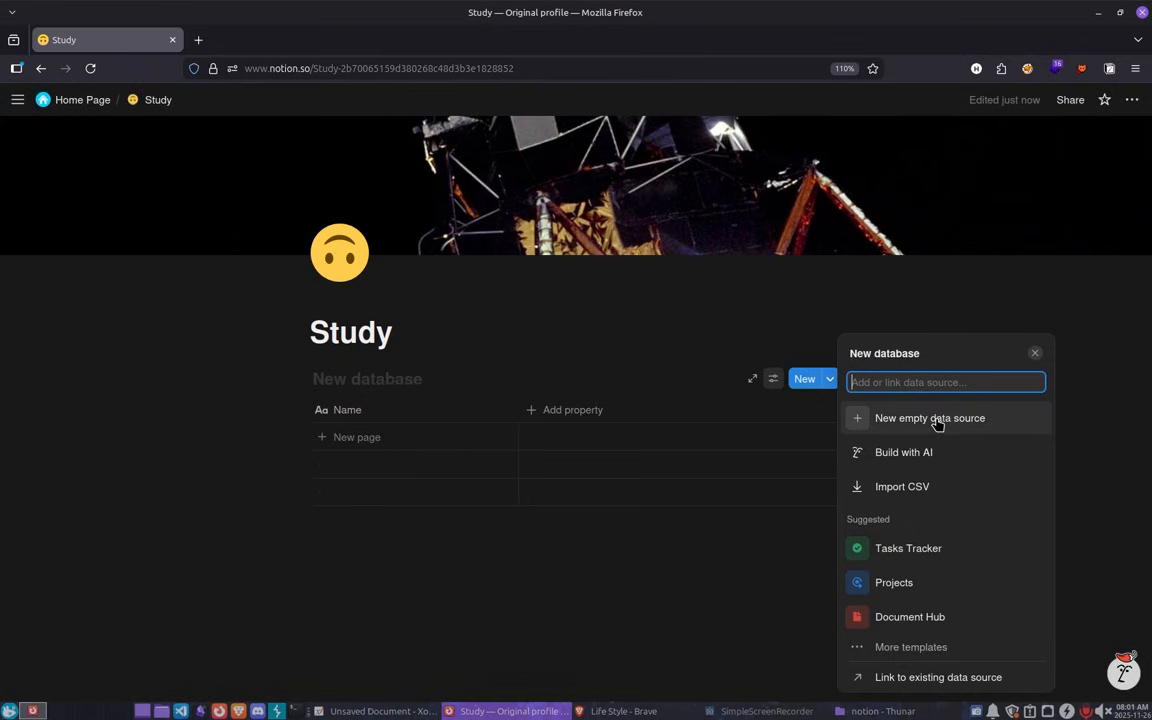
pyautogui.write('s')
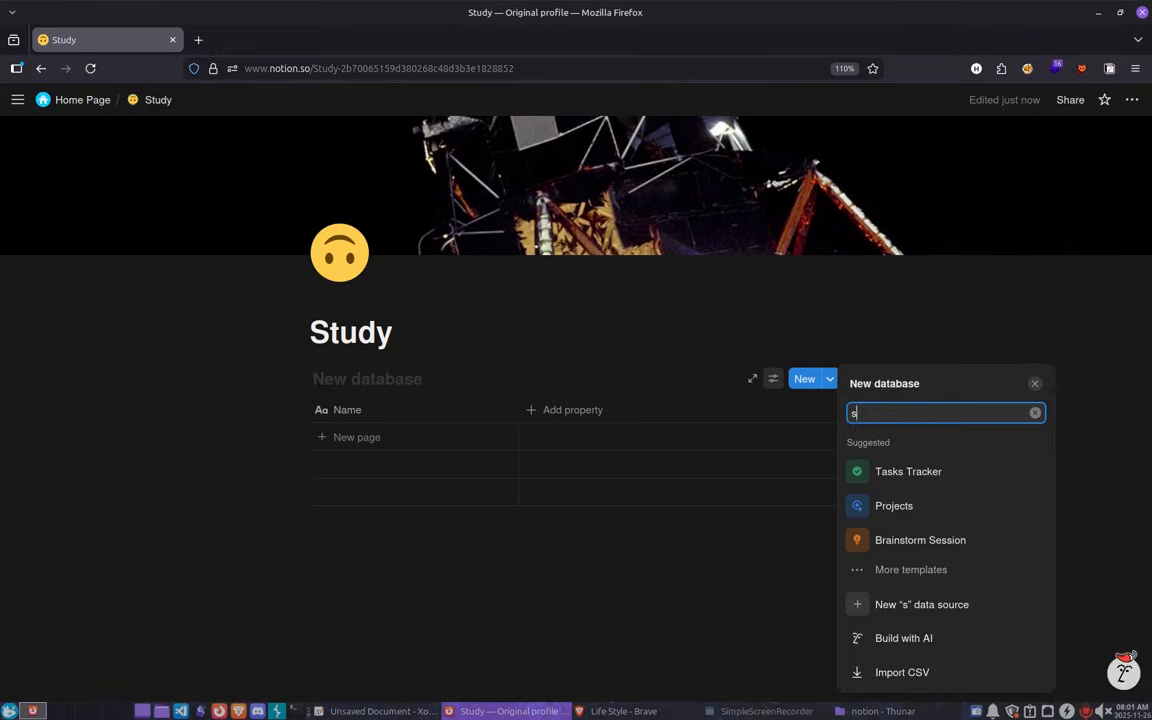
pyautogui.press('BackSpace')
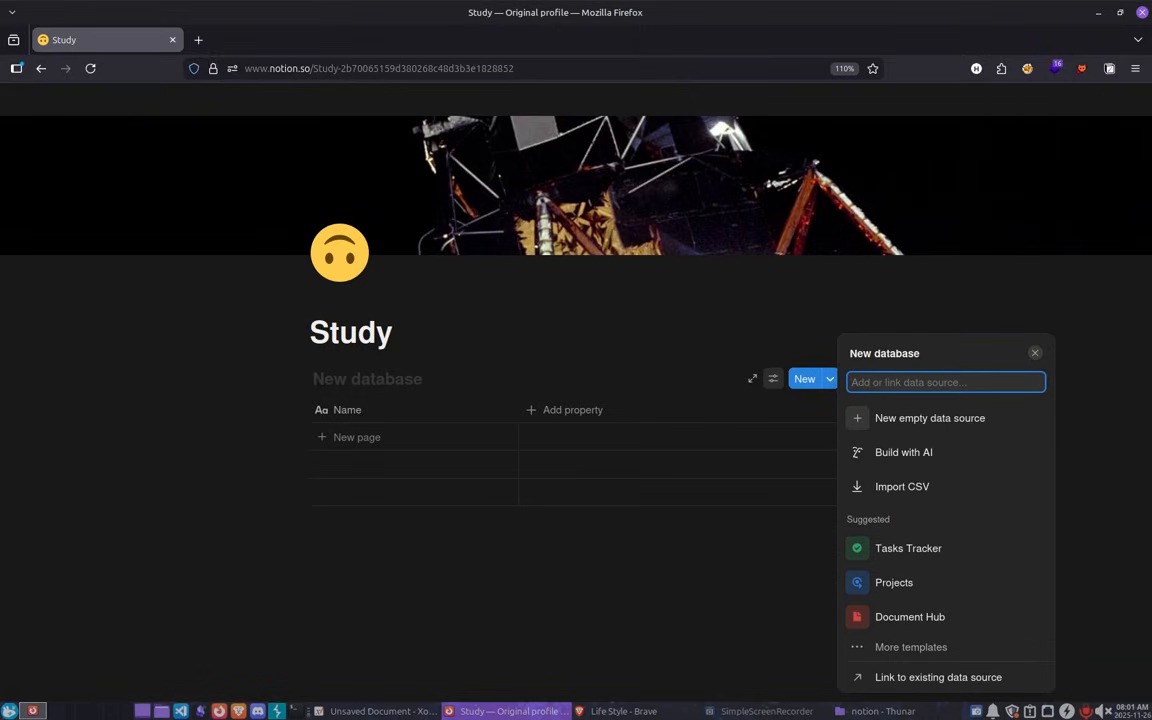
pyautogui.write('j')
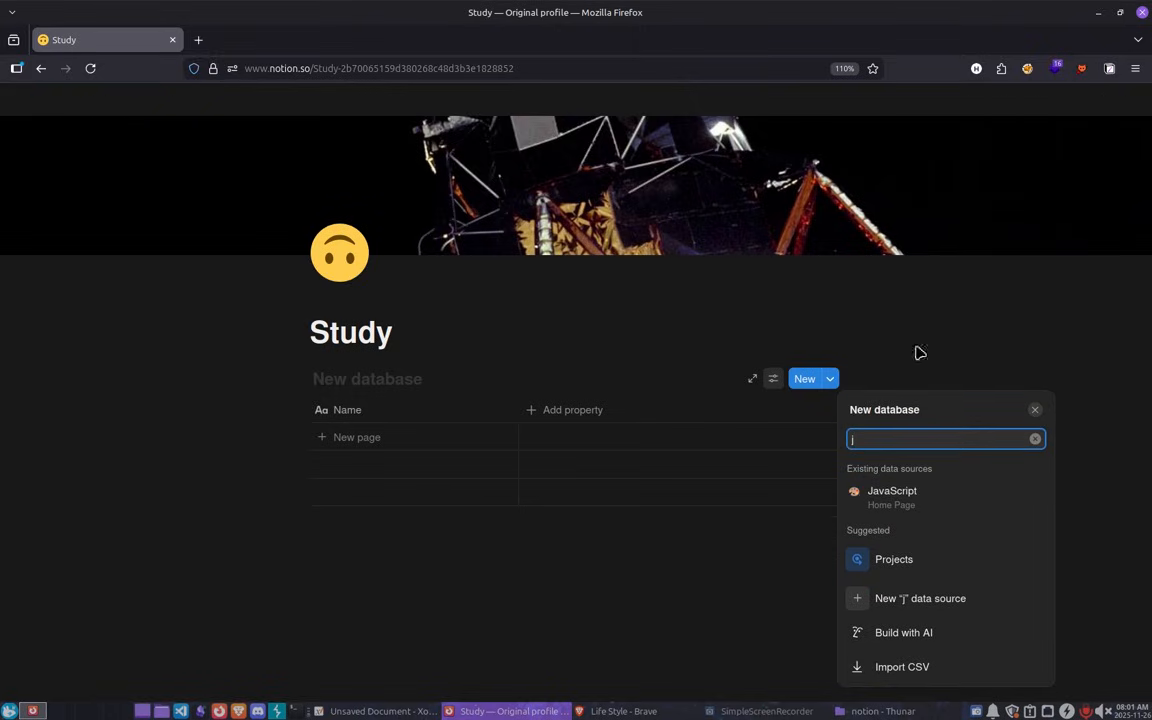
pyautogui.click(910, 500)
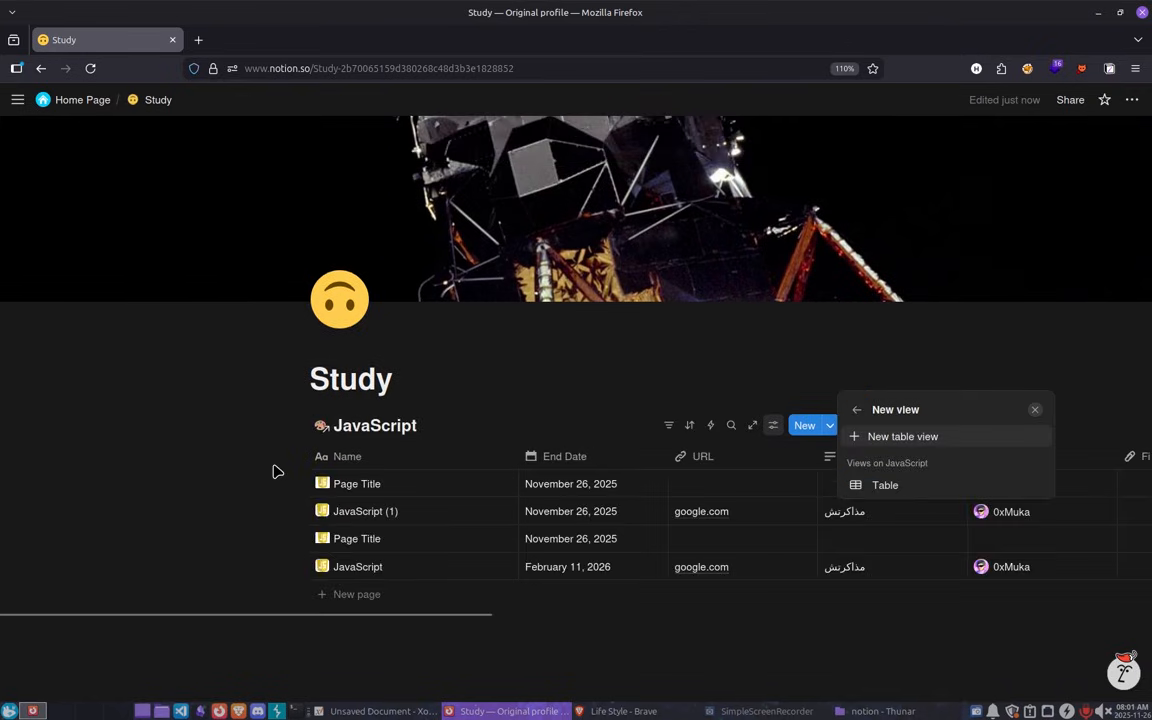
pyautogui.click(335, 443)
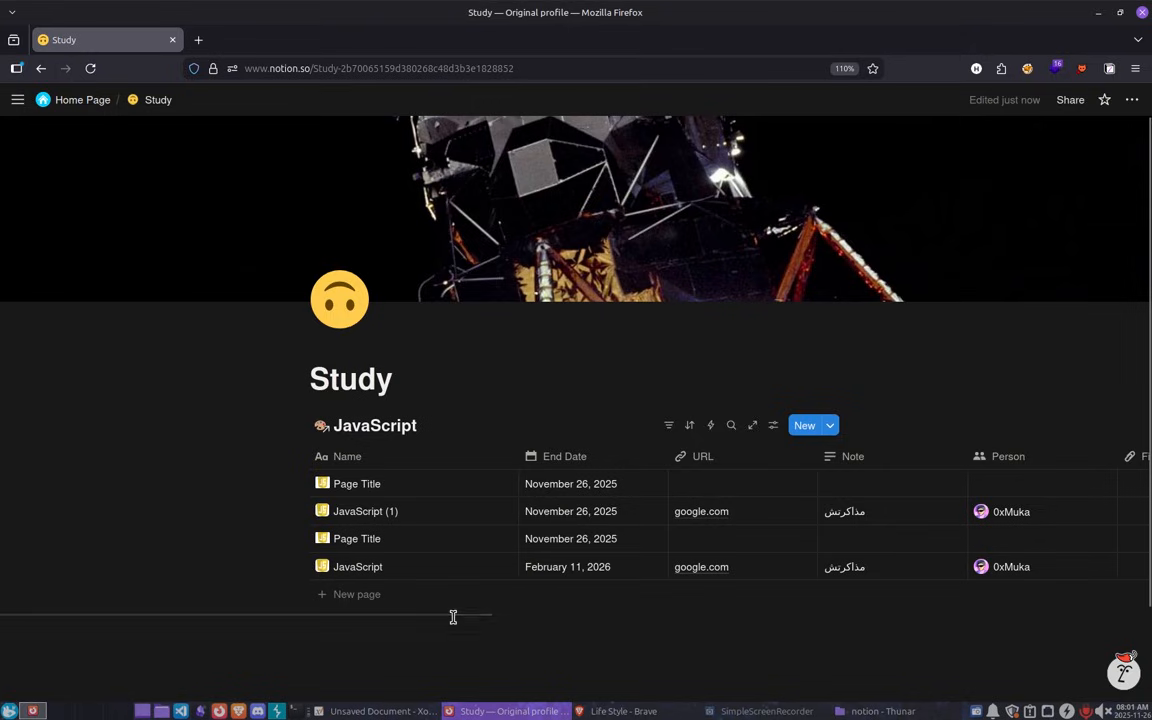
# Insert a second inline database below the JavaScript table on the Study page.
pyautogui.moveTo(453, 617); pyautogui.dragTo(960, 630)
pyautogui.moveTo(590, 613); pyautogui.dragTo(513, 600)
pyautogui.scroll(-2, 505, 588)
pyautogui.click(490, 606)
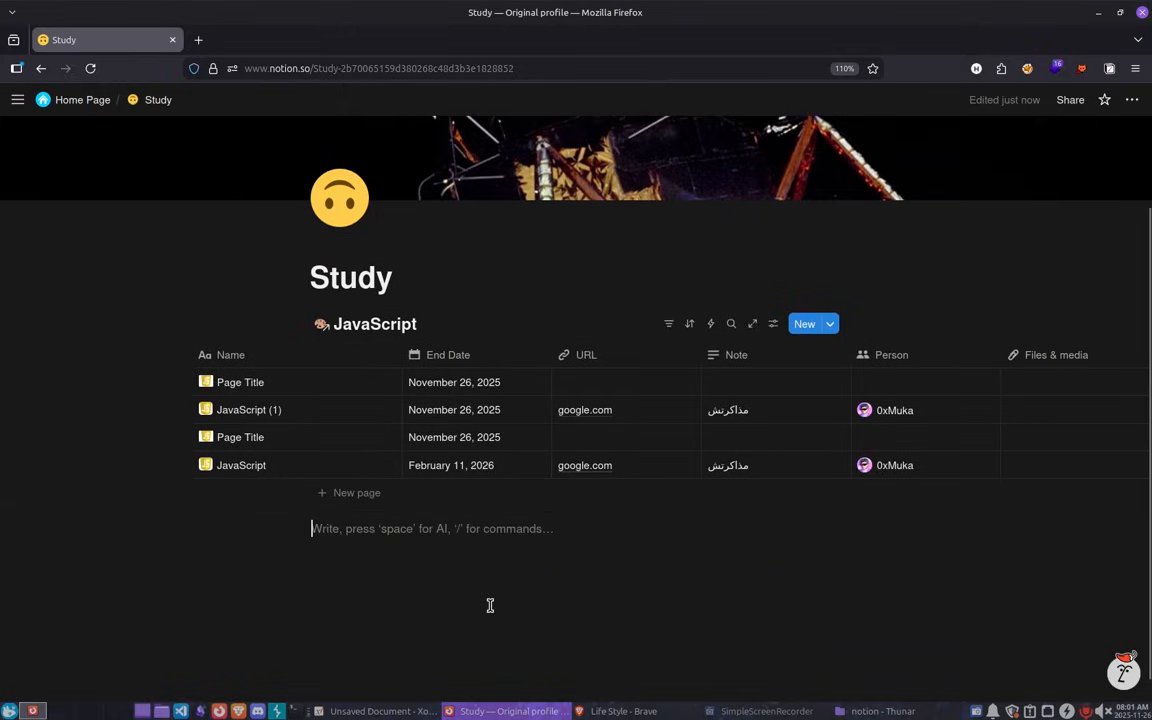
pyautogui.write('/i')
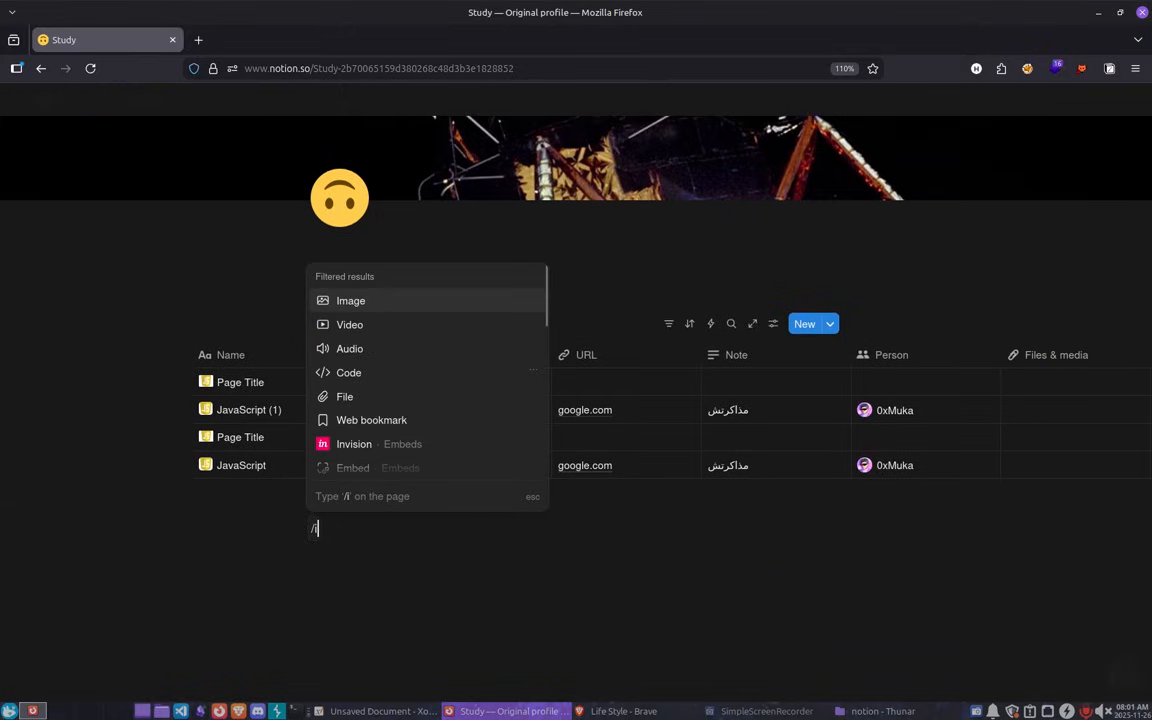
pyautogui.write('nl')
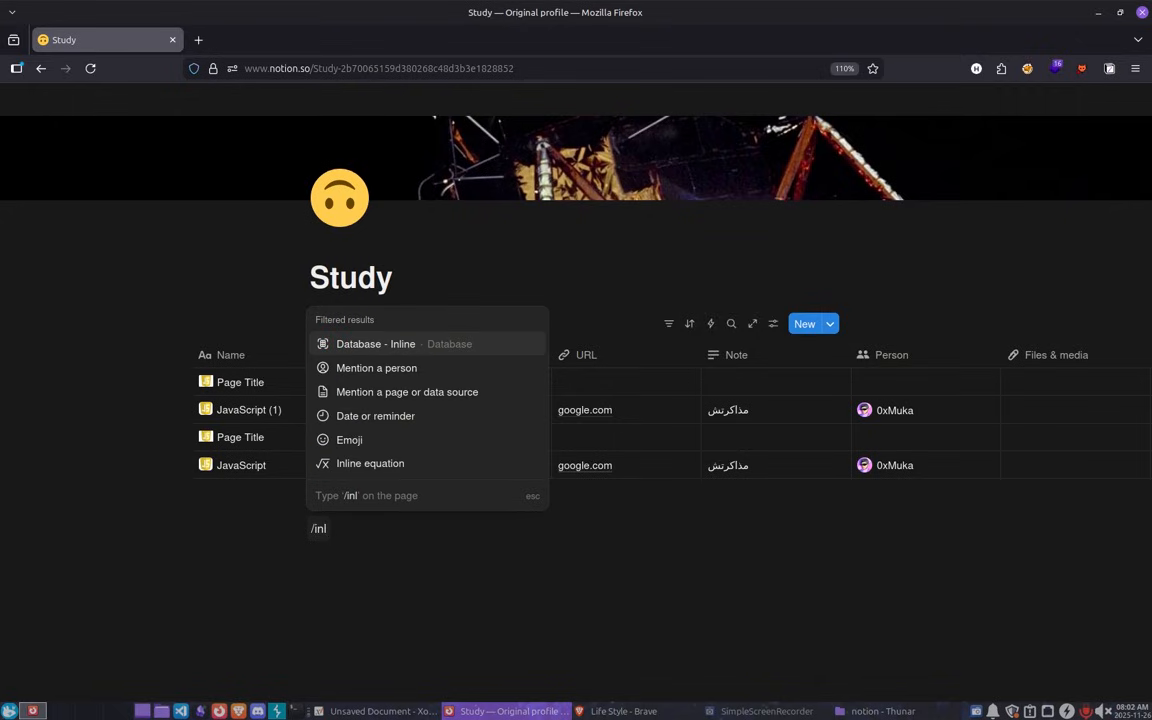
pyautogui.press('Return')
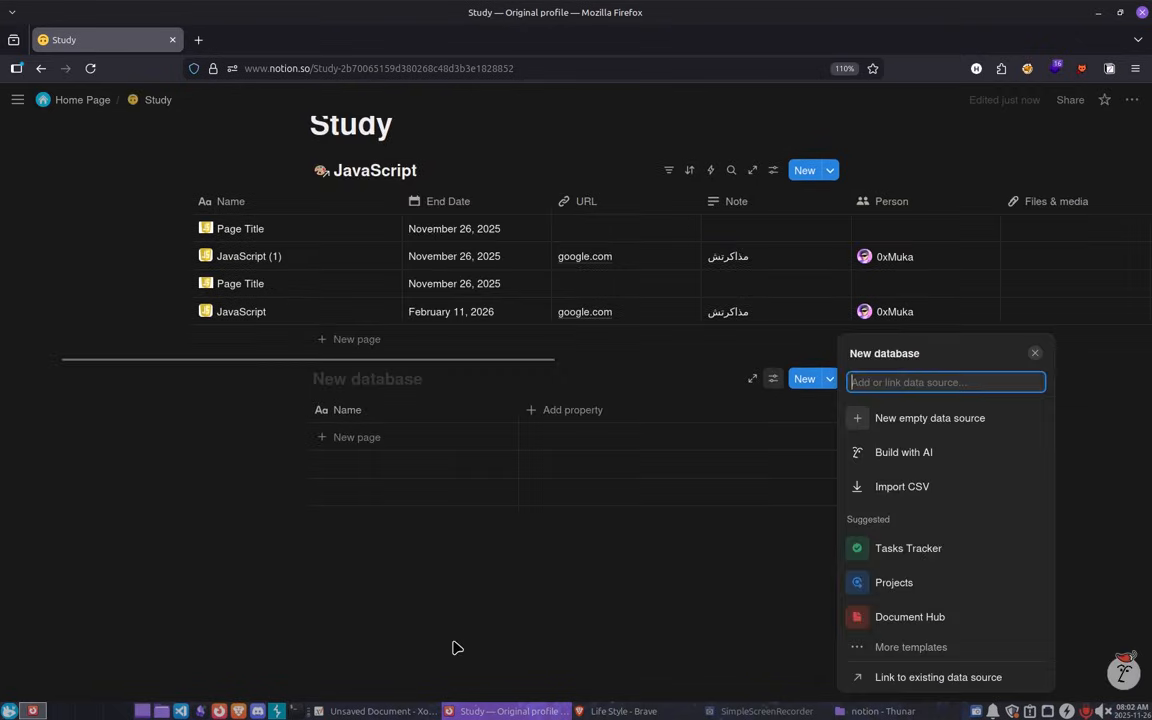
# Dismiss the data source choices and title the new inline database PHP.
pyautogui.click(360, 376)
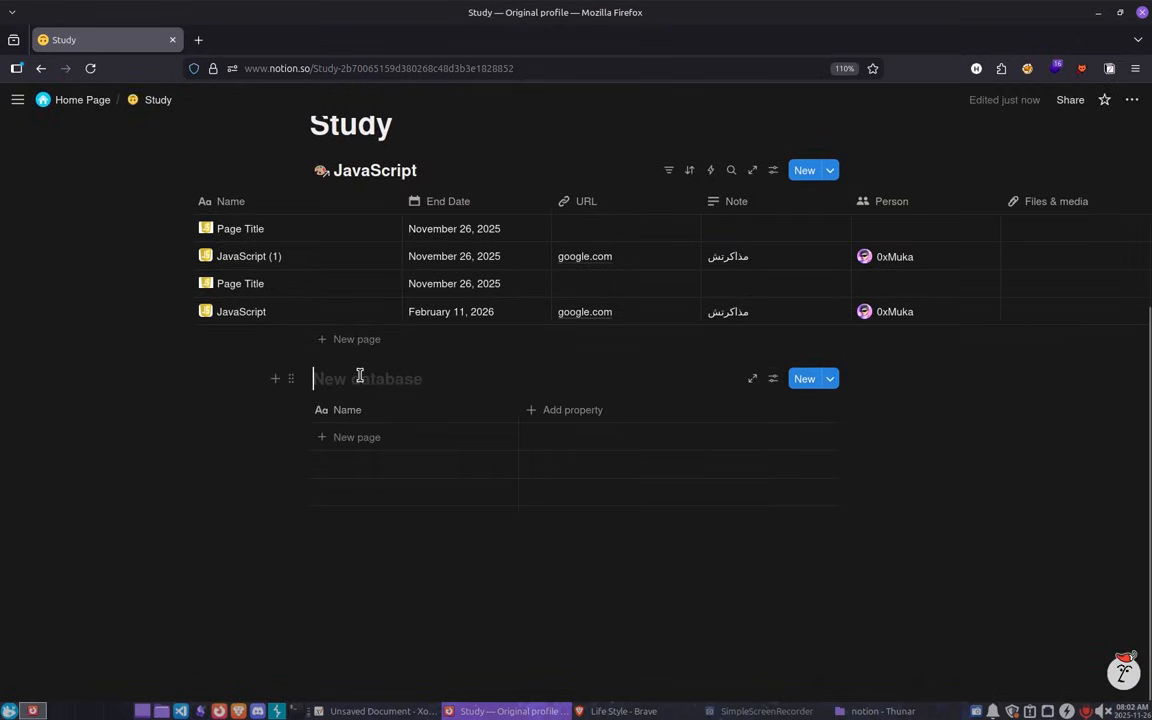
pyautogui.write('S')
pyautogui.press('BackSpace')
pyautogui.write('PHP')
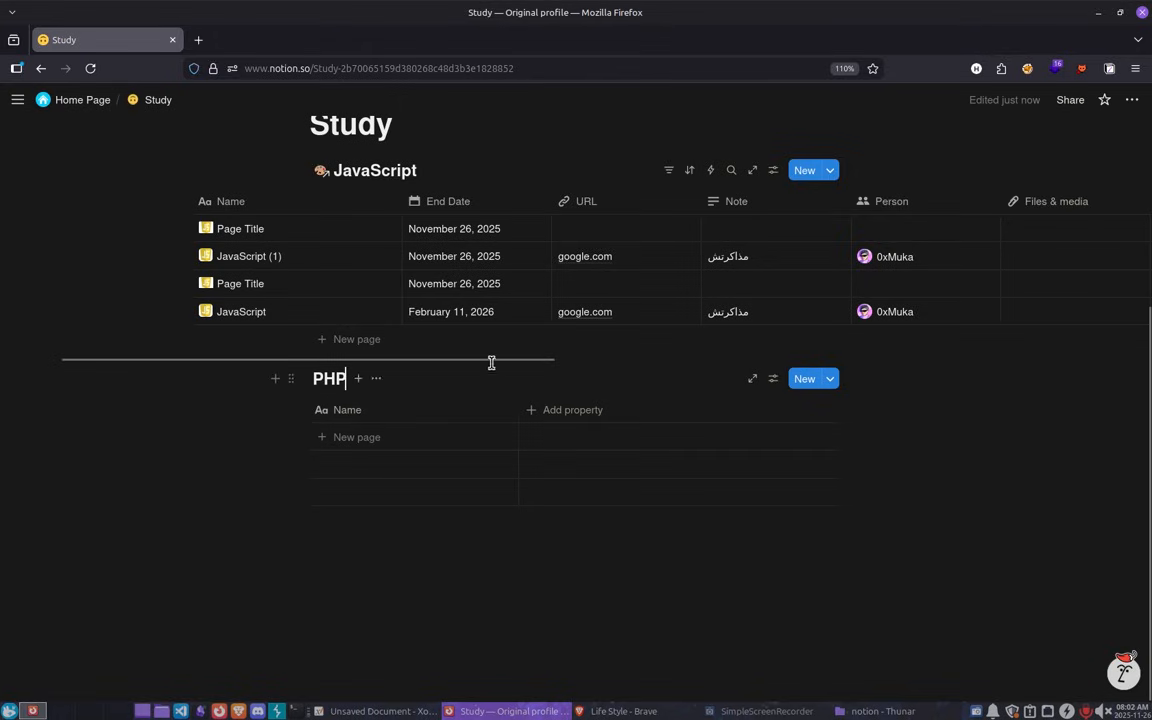
# Open the linked JavaScript database in a new browser tab and switch back to the Study page.
pyautogui.scroll(2, 442, 321)
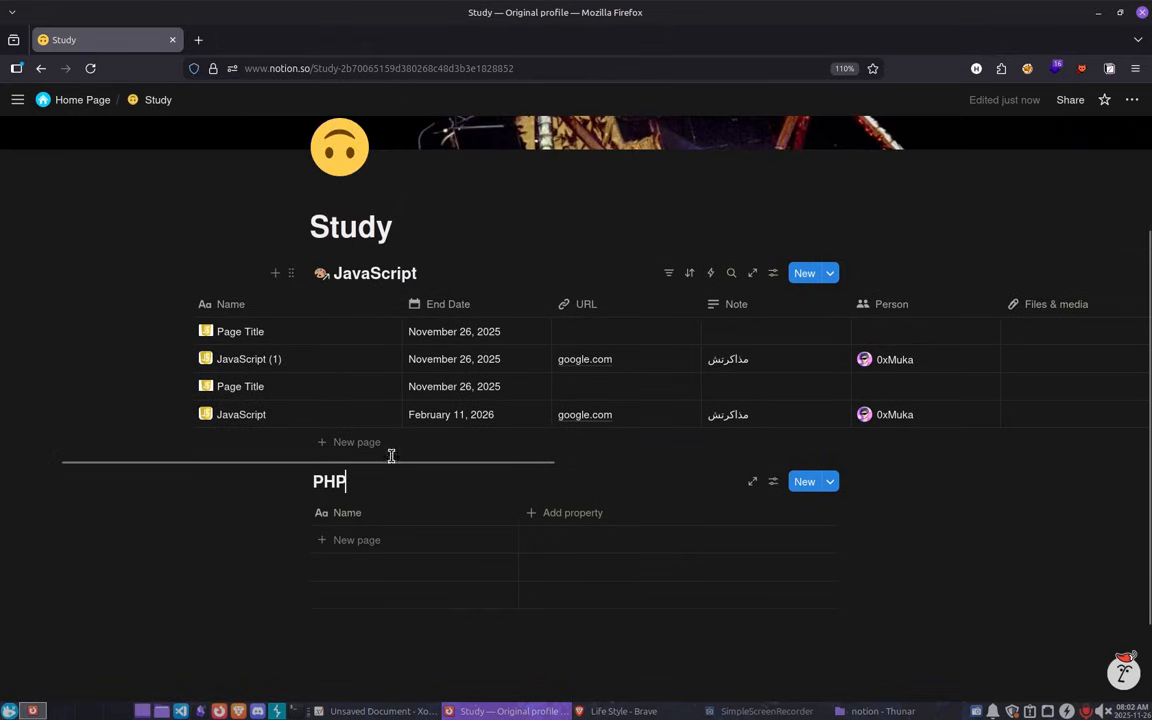
pyautogui.moveTo(399, 466); pyautogui.dragTo(298, 461)
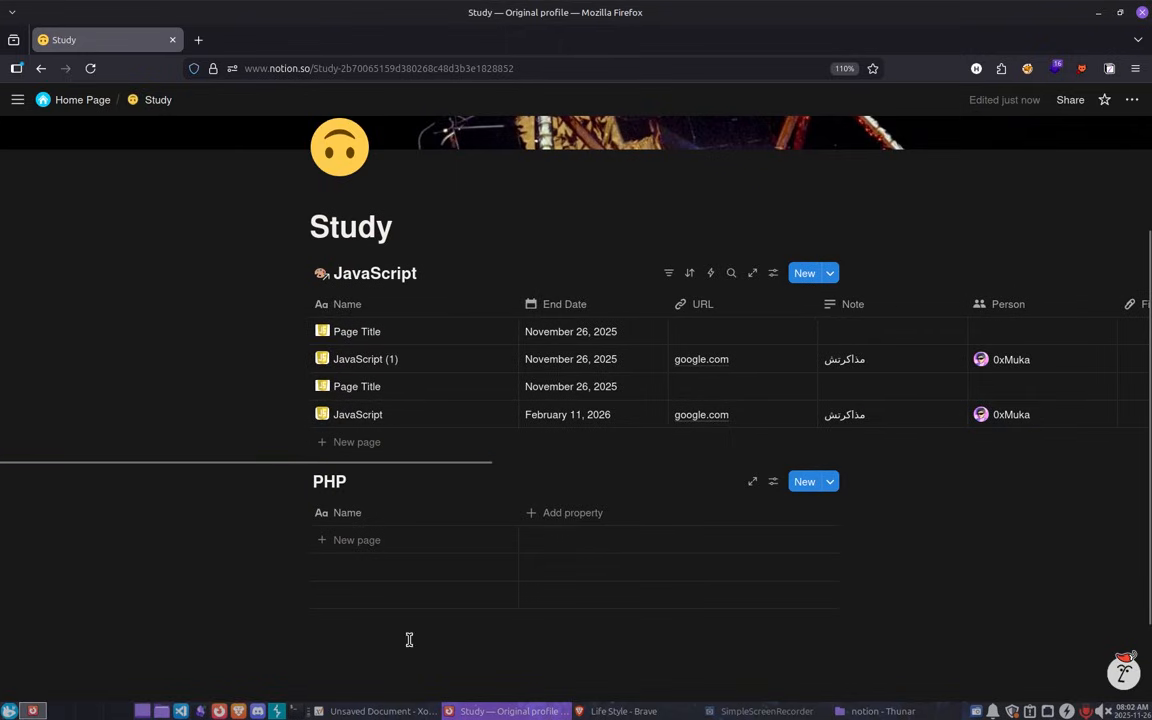
pyautogui.middleClick(383, 280)
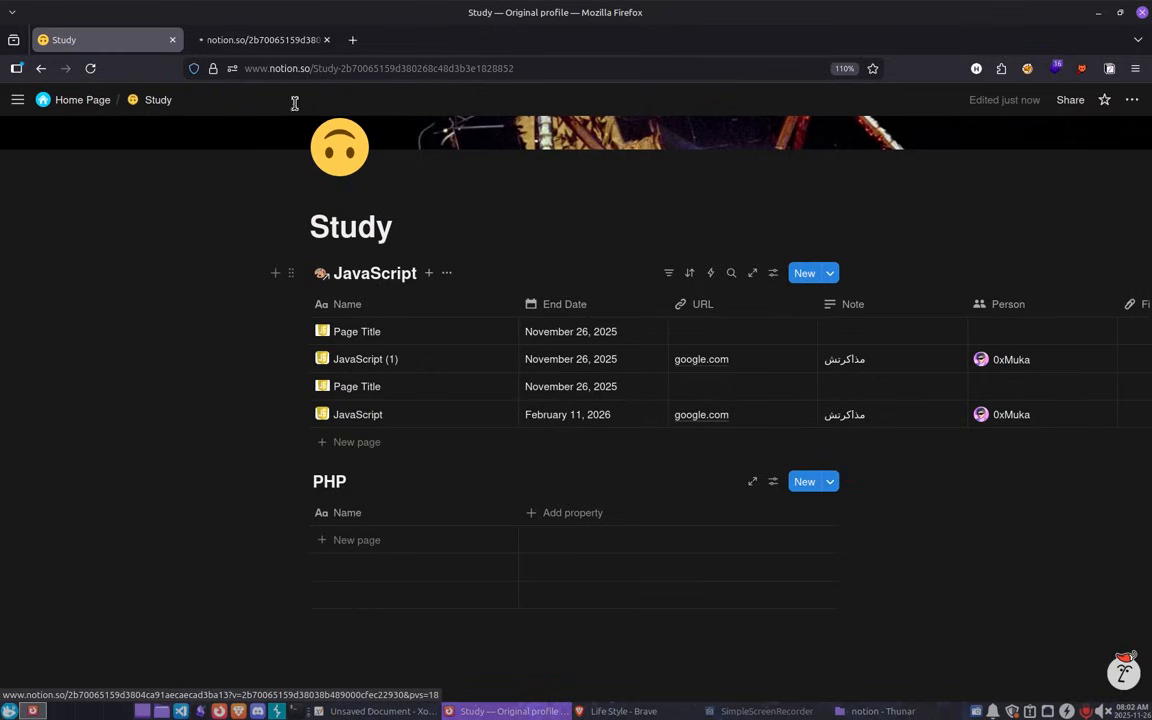
pyautogui.click(248, 40)
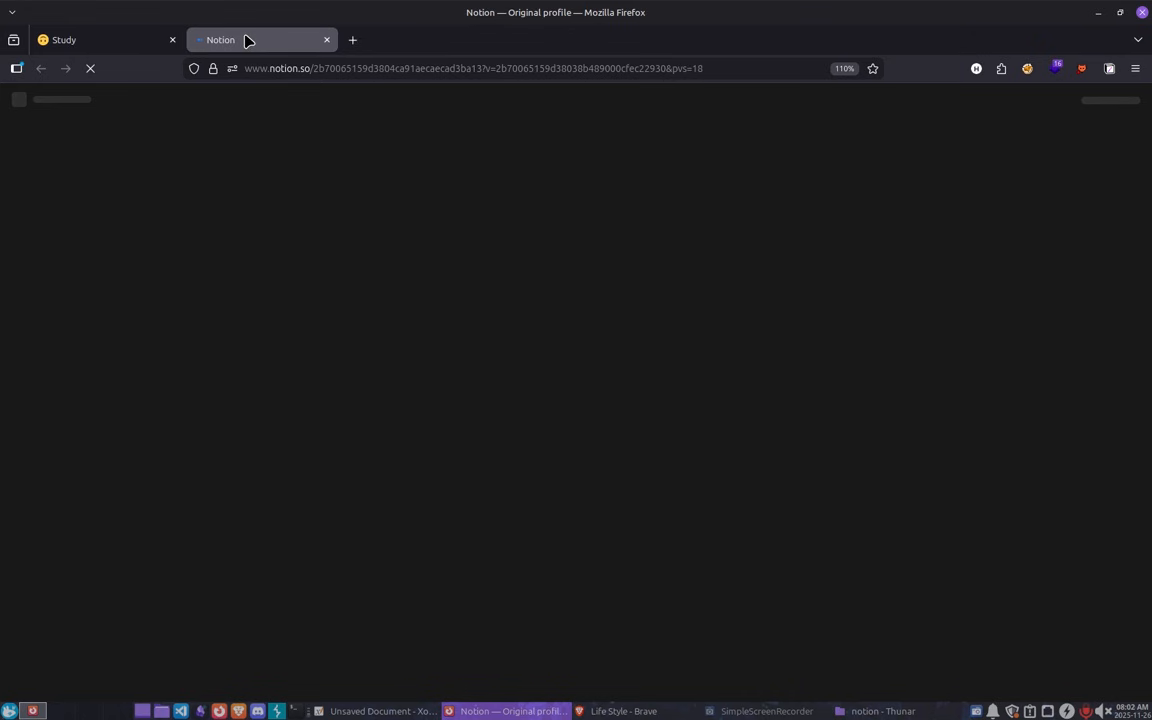
pyautogui.click(170, 46)
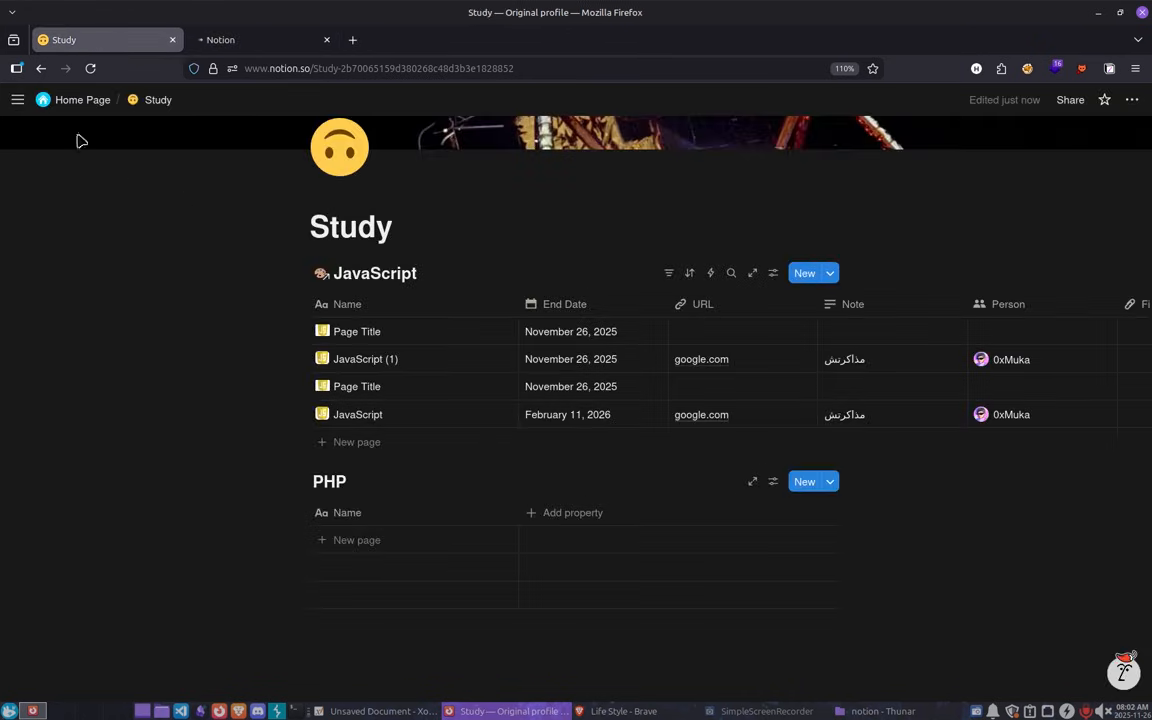
# Expand the Study page and its PHP database in the workspace page tree to inspect their nested items.
pyautogui.moveTo(18, 103)
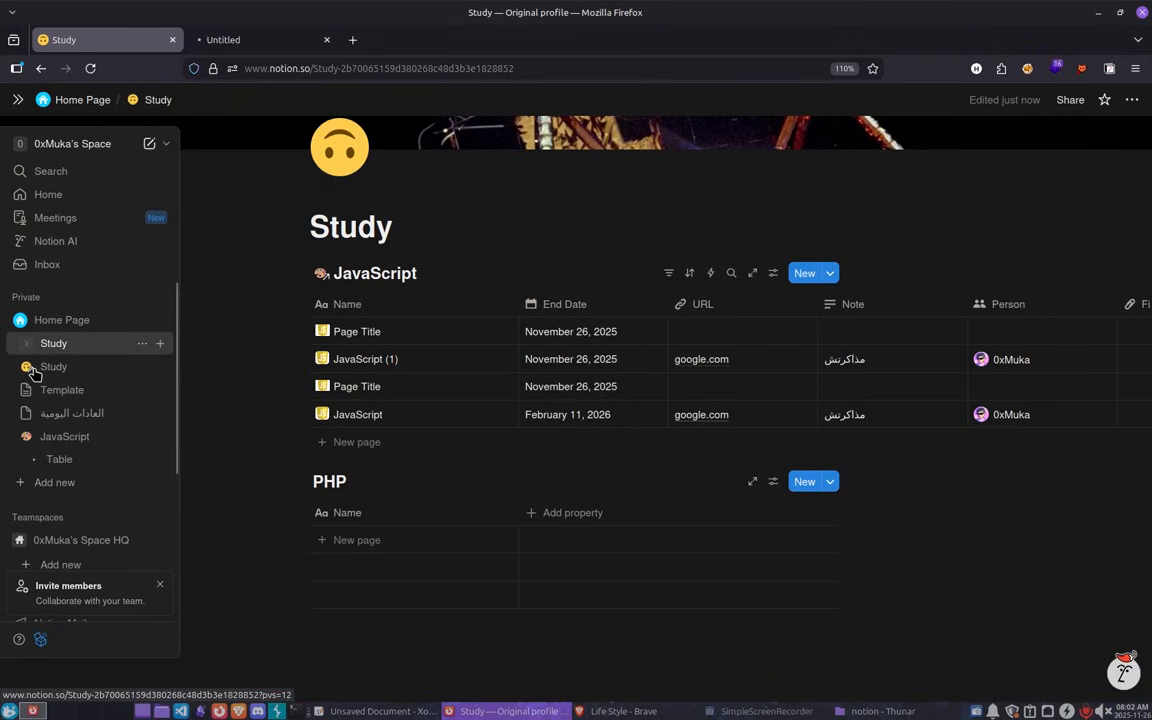
pyautogui.click(26, 344)
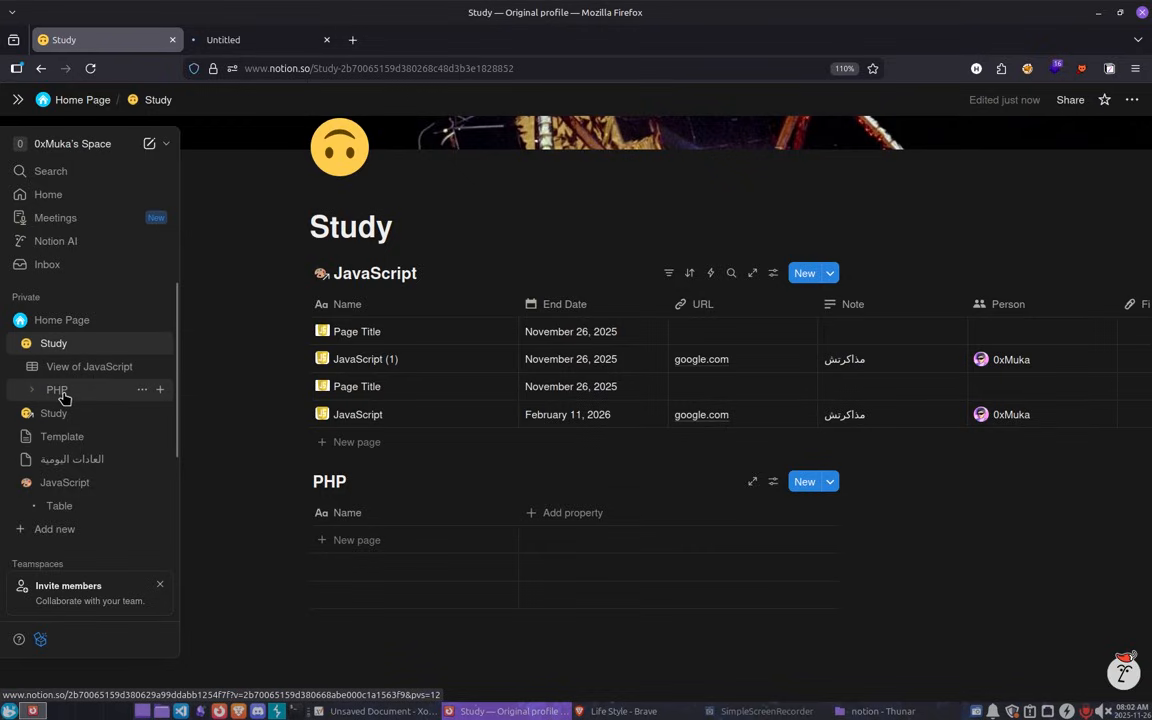
pyautogui.click(30, 392)
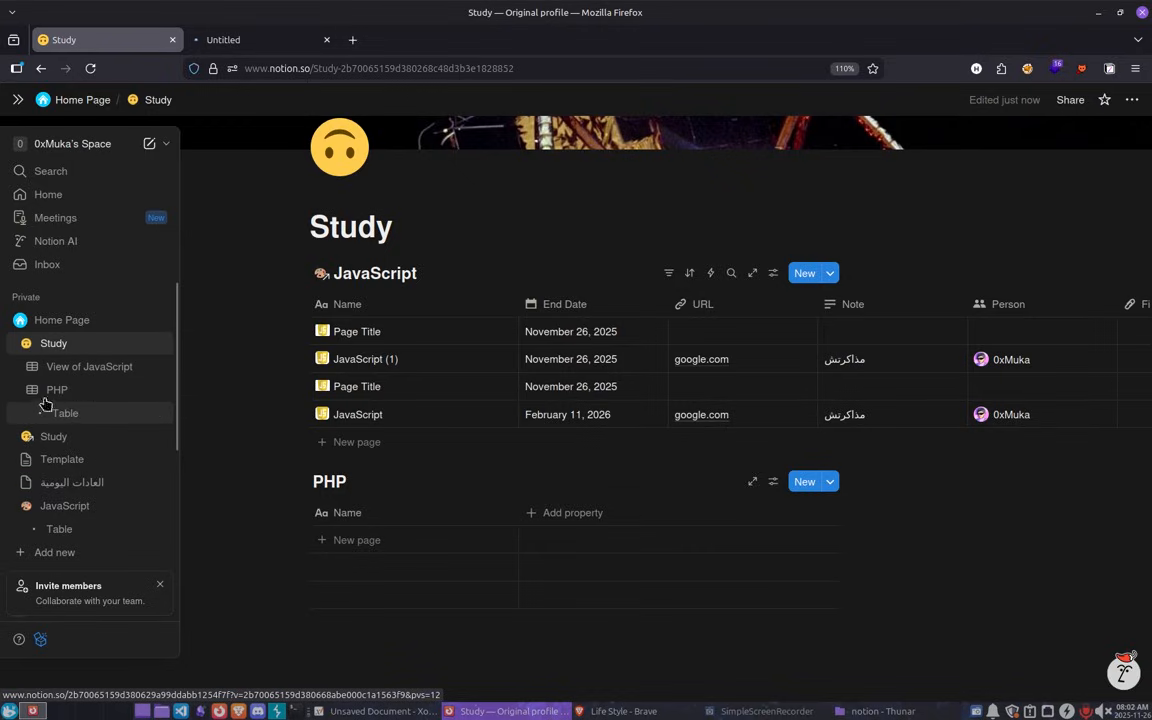
# Collapse the PHP database in the page tree and check the linked JavaScript view's nested items.
pyautogui.click(30, 390)
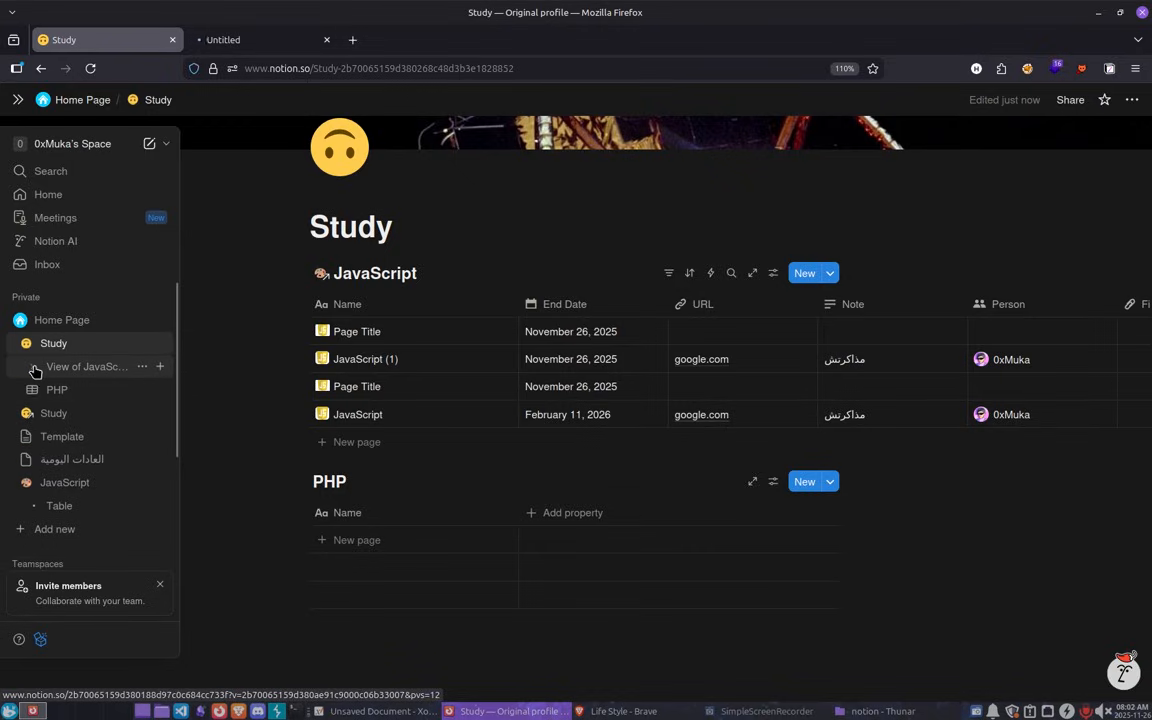
pyautogui.click(33, 367)
pyautogui.click(35, 369)
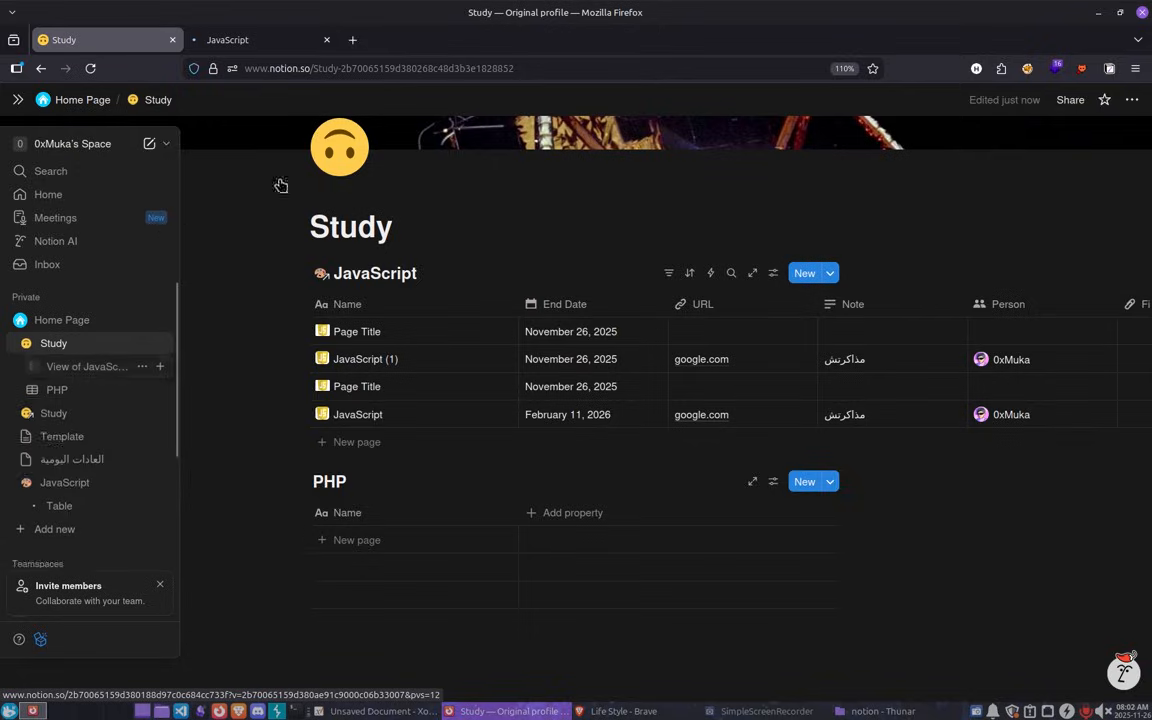
pyautogui.click(396, 230)
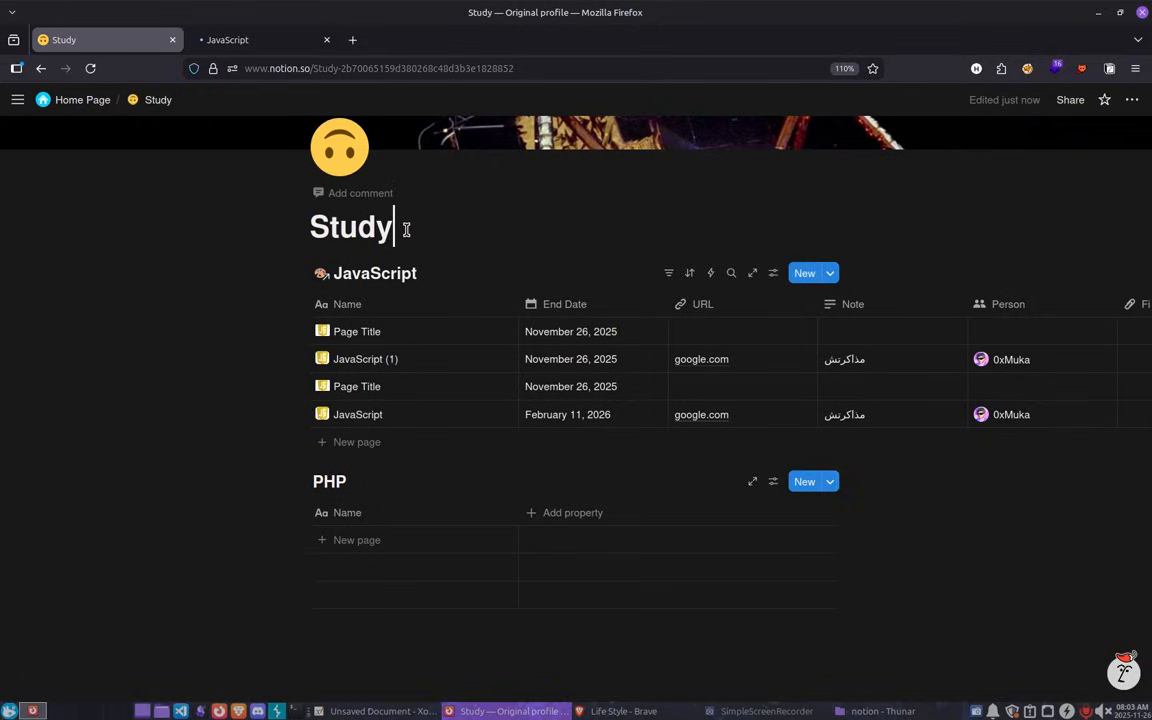
# Check the original JavaScript database in its own browser tab, then close that tab to return to the Study page.
pyautogui.click(296, 49)
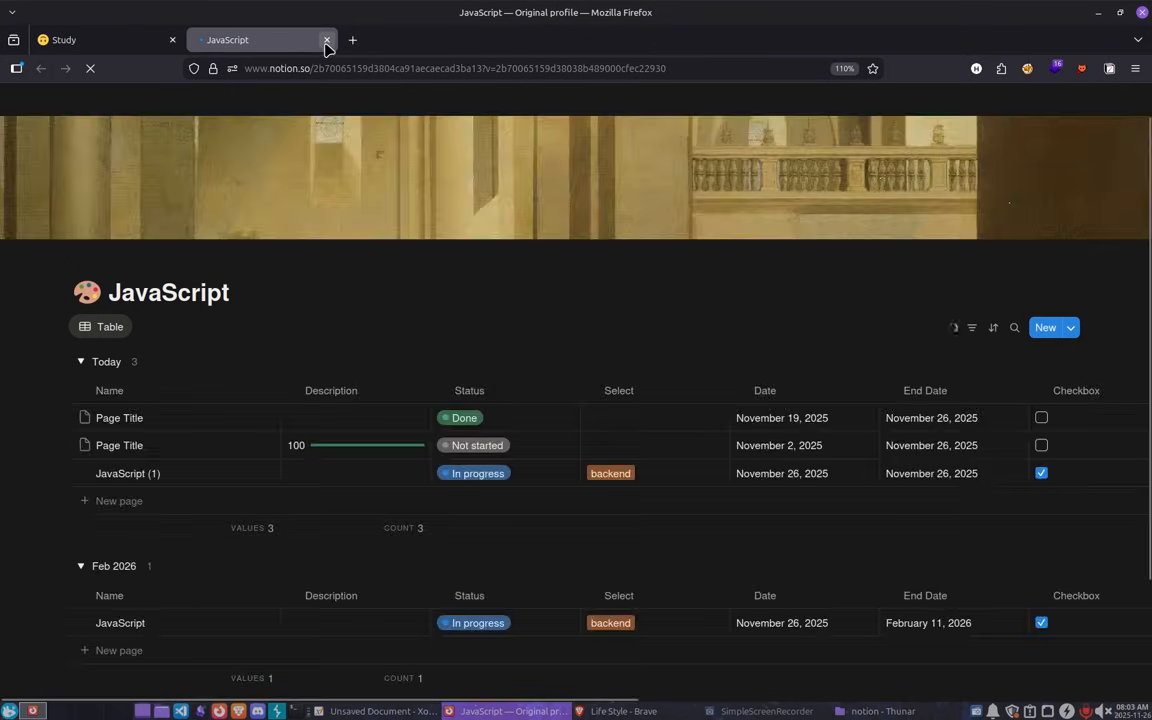
pyautogui.click(326, 40)
pyautogui.click(447, 277)
pyautogui.click(327, 42)
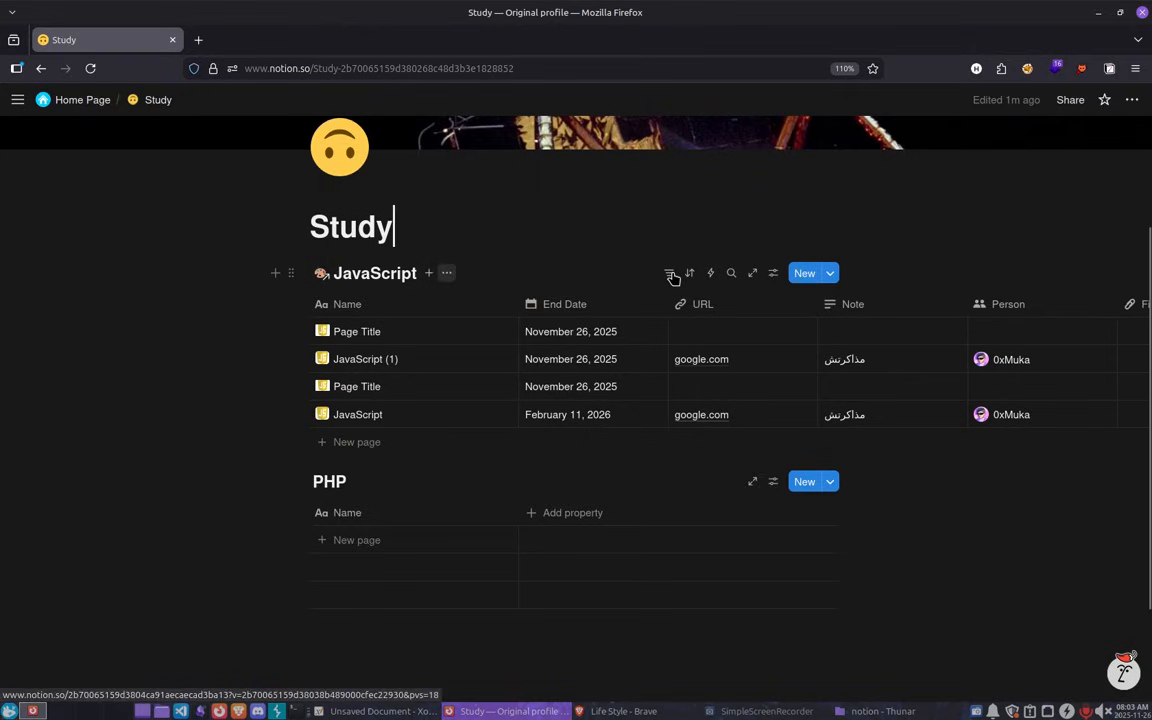
# Add a Gallery view to the linked JavaScript database and dismiss the data source choices.
pyautogui.click(428, 274)
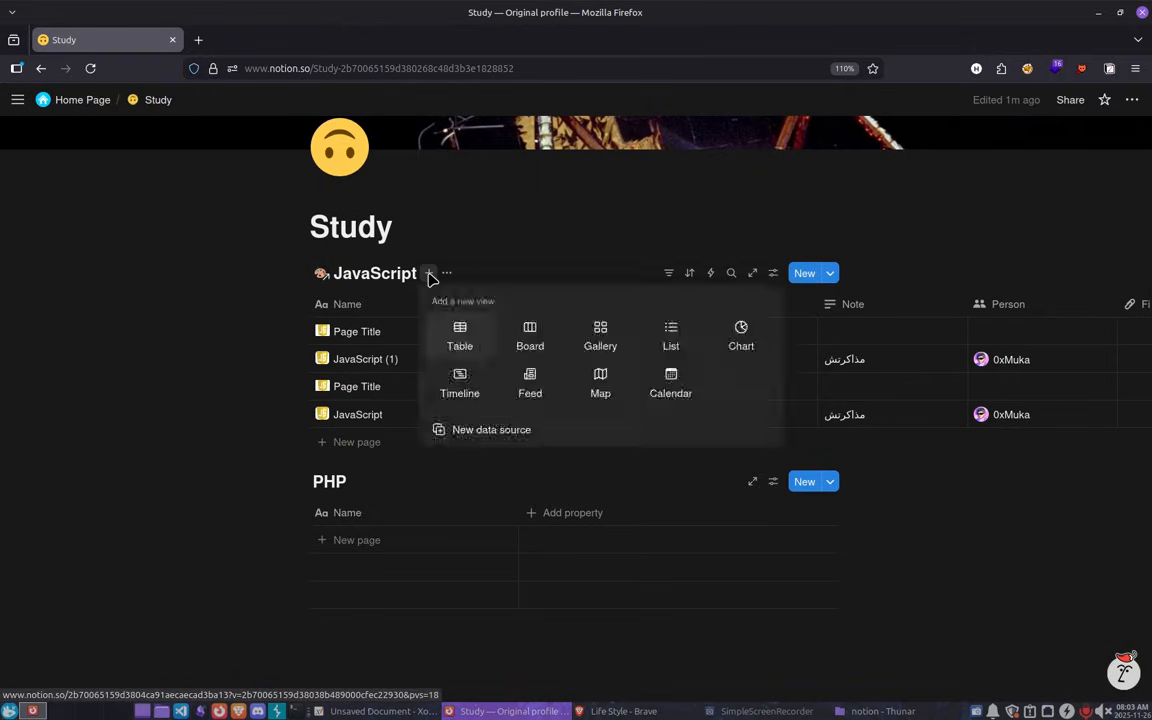
pyautogui.click(605, 337)
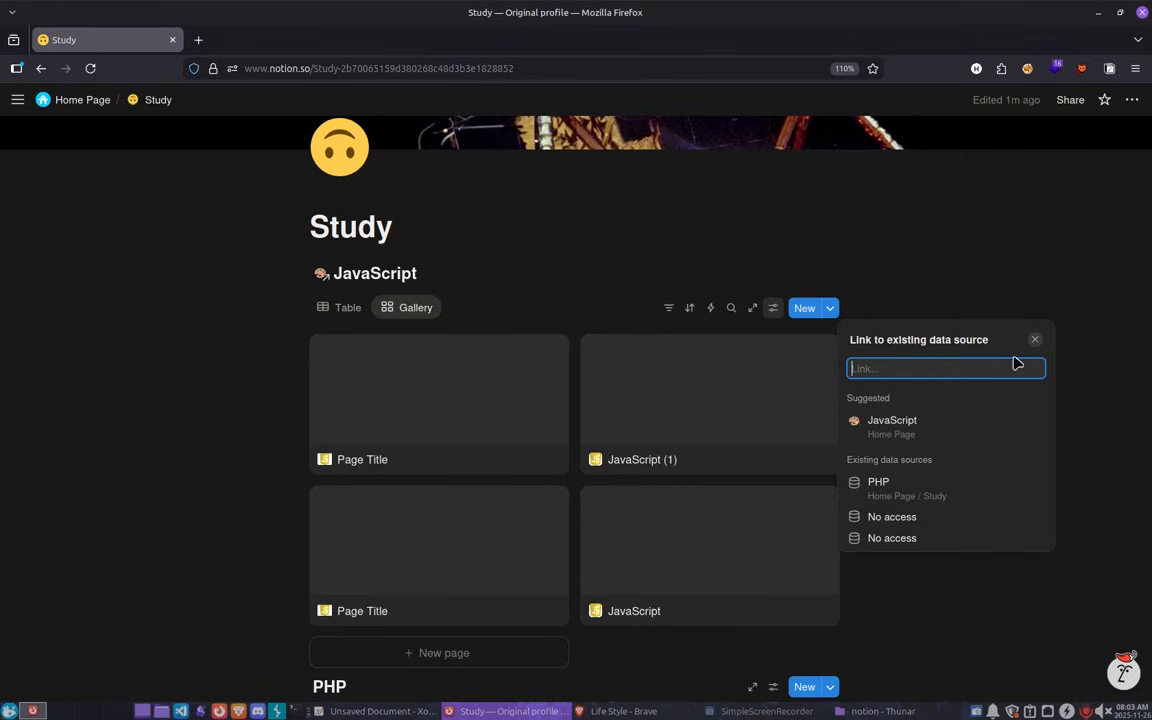
pyautogui.press('Escape')
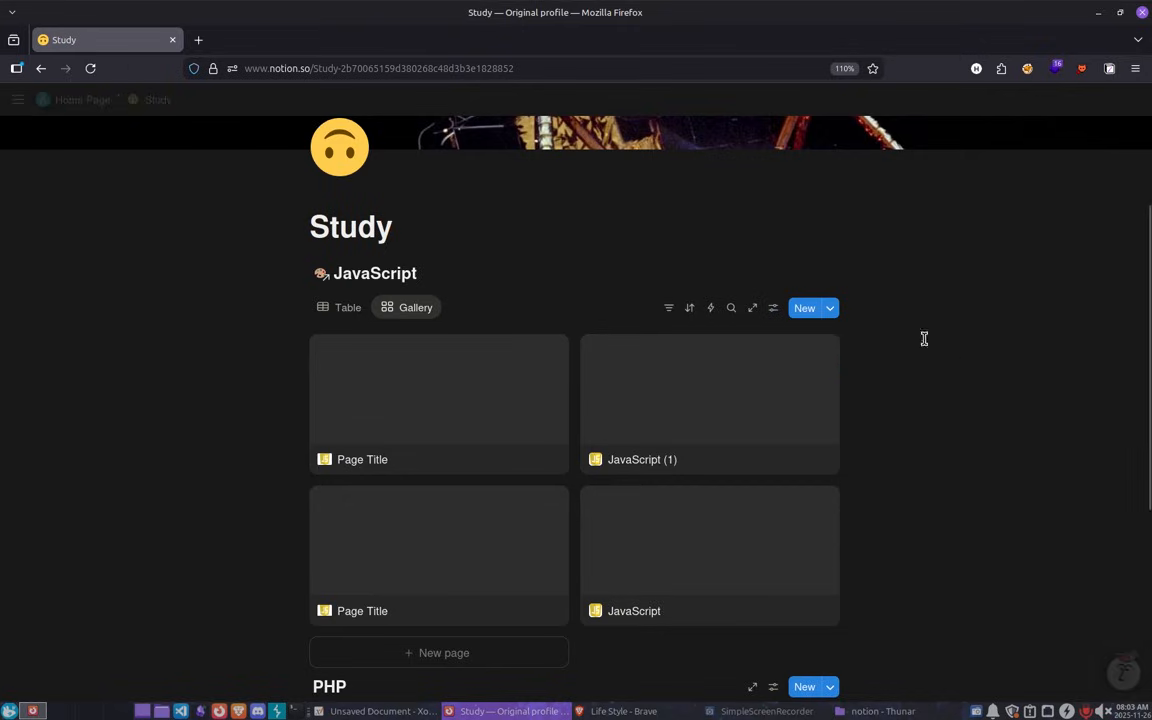
# Change the new JavaScript view's layout to List, then to Calendar, and look over the November 2025 entries.
pyautogui.click(772, 310)
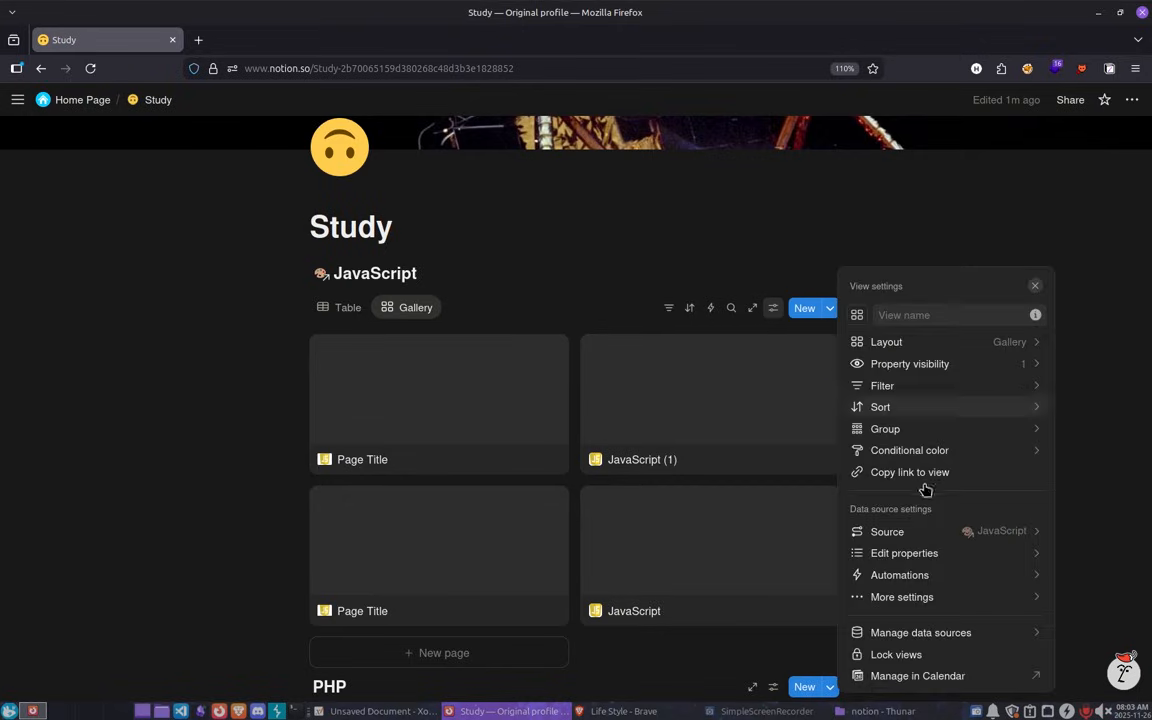
pyautogui.click(934, 346)
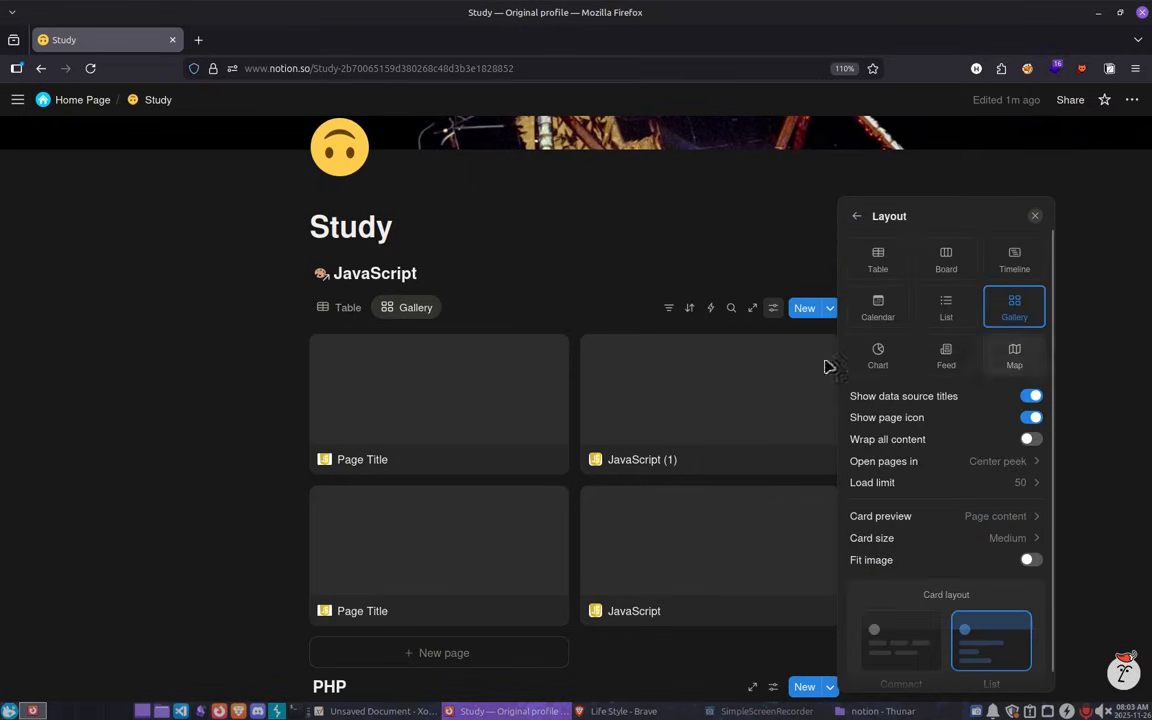
pyautogui.click(943, 311)
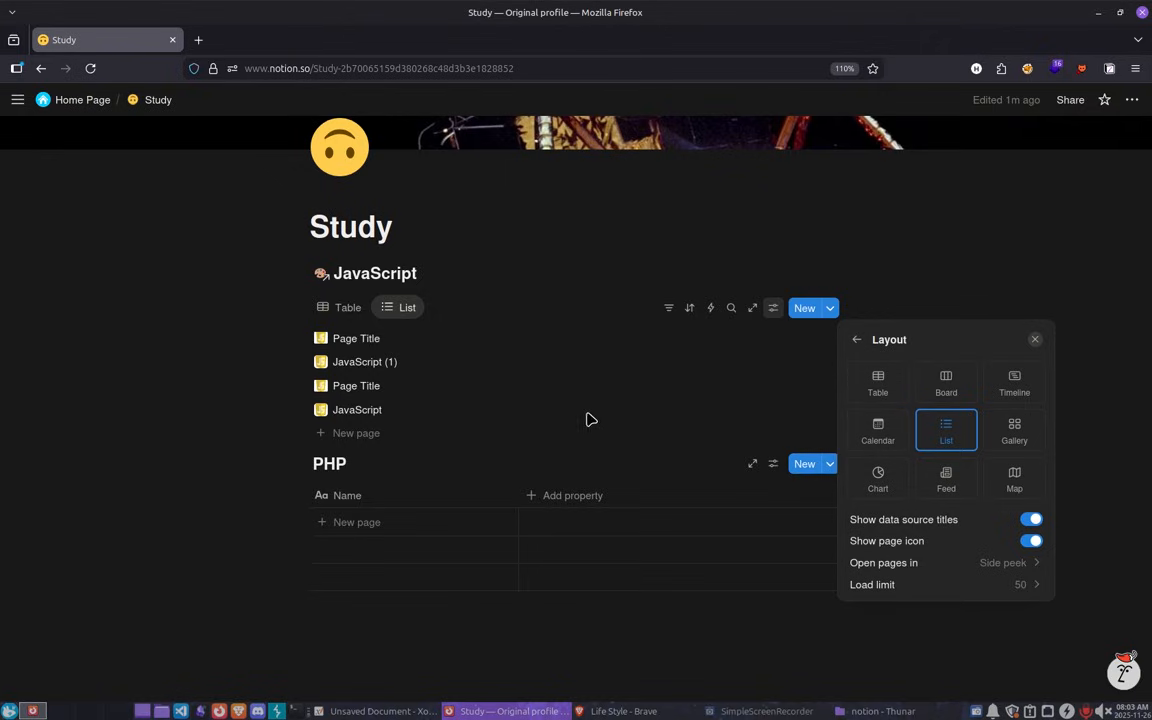
pyautogui.click(882, 425)
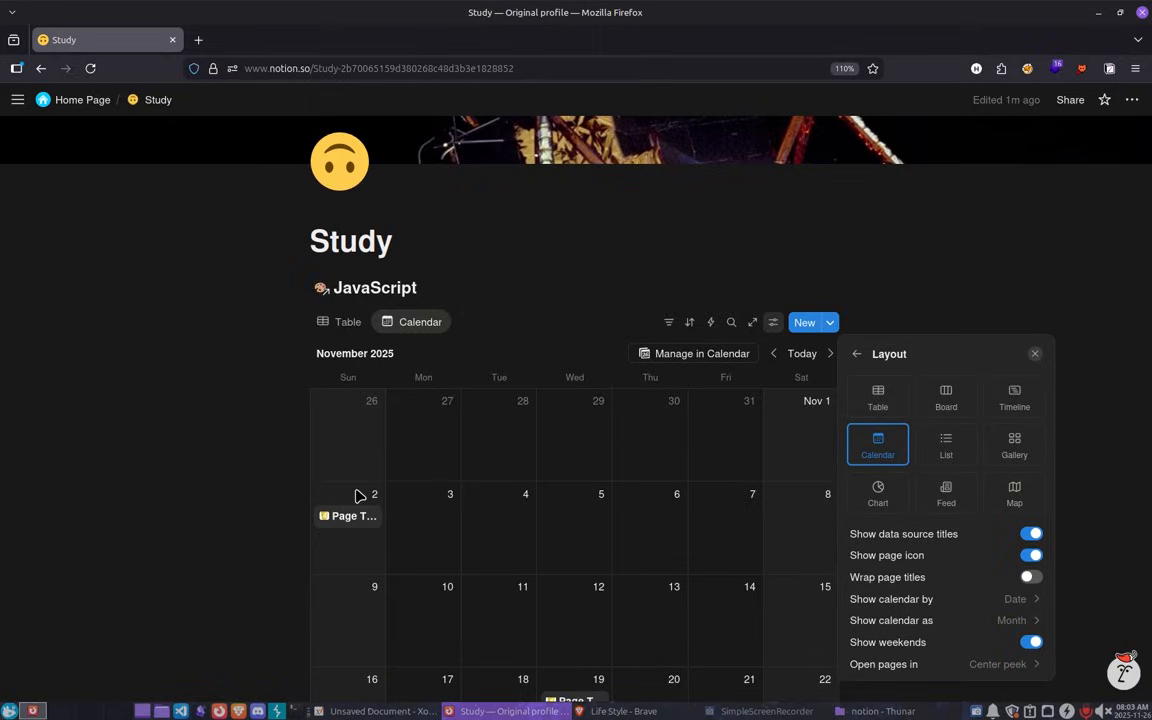
pyautogui.click(470, 399)
pyautogui.scroll(-4, 468, 400)
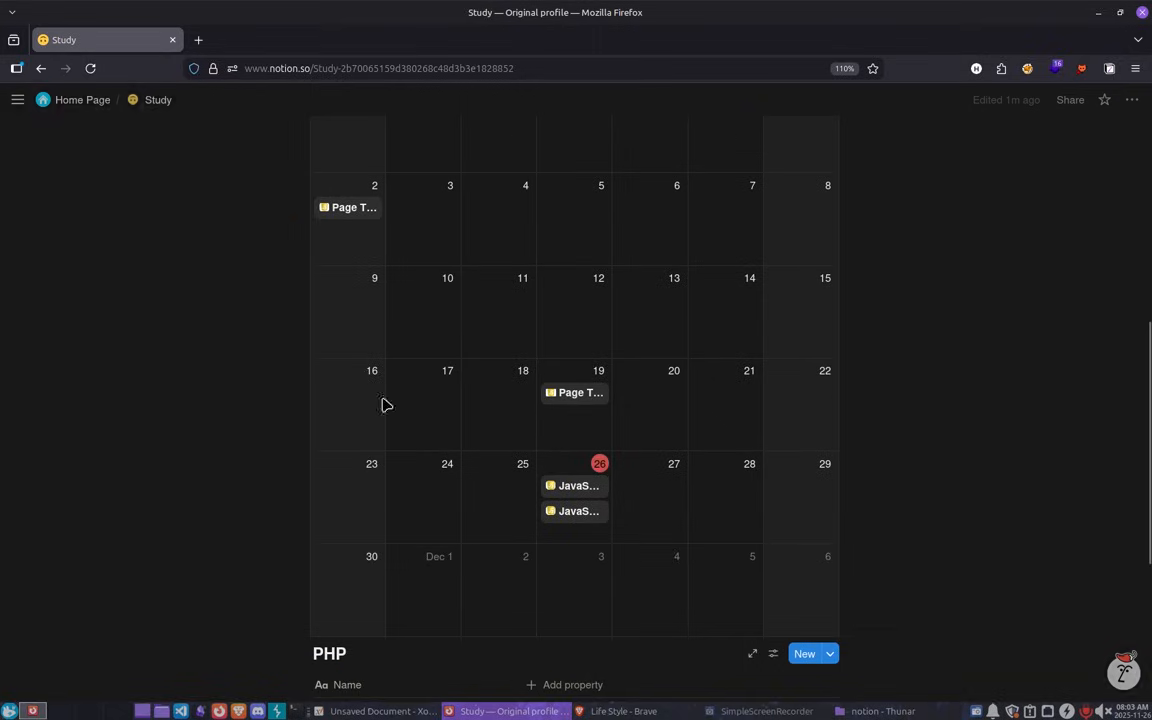
pyautogui.scroll(5, 723, 296)
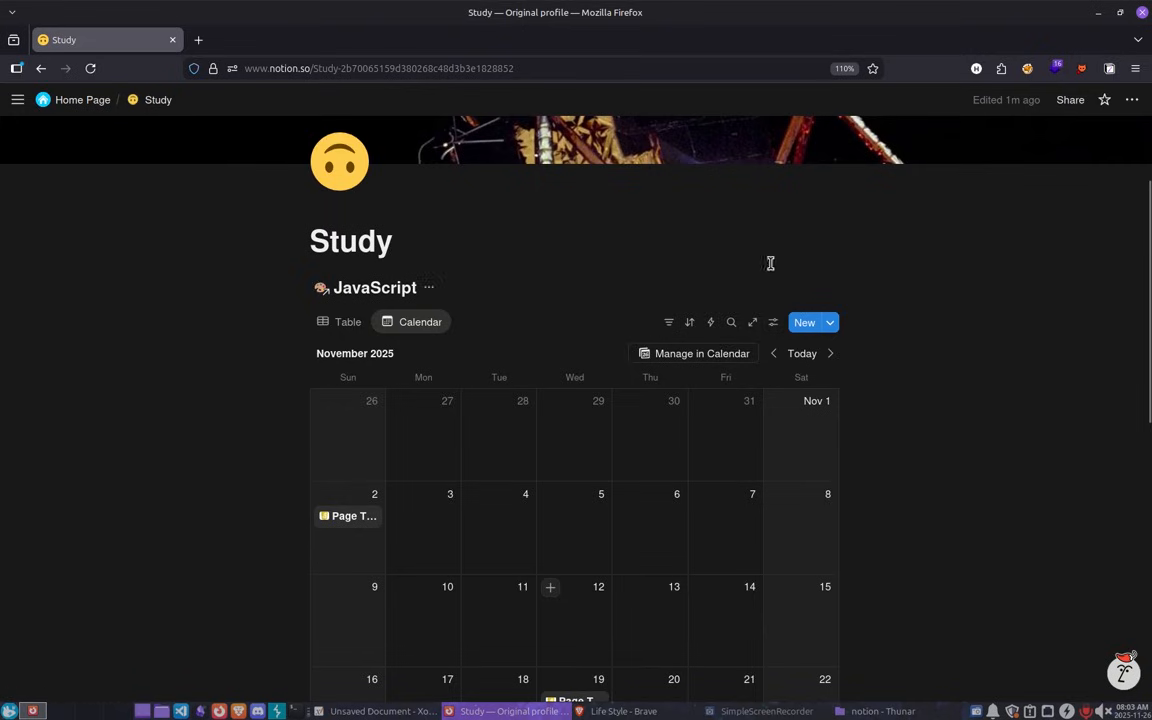
# Change the JavaScript view's layout to Gallery and then to Board.
pyautogui.click(773, 322)
pyautogui.click(985, 365)
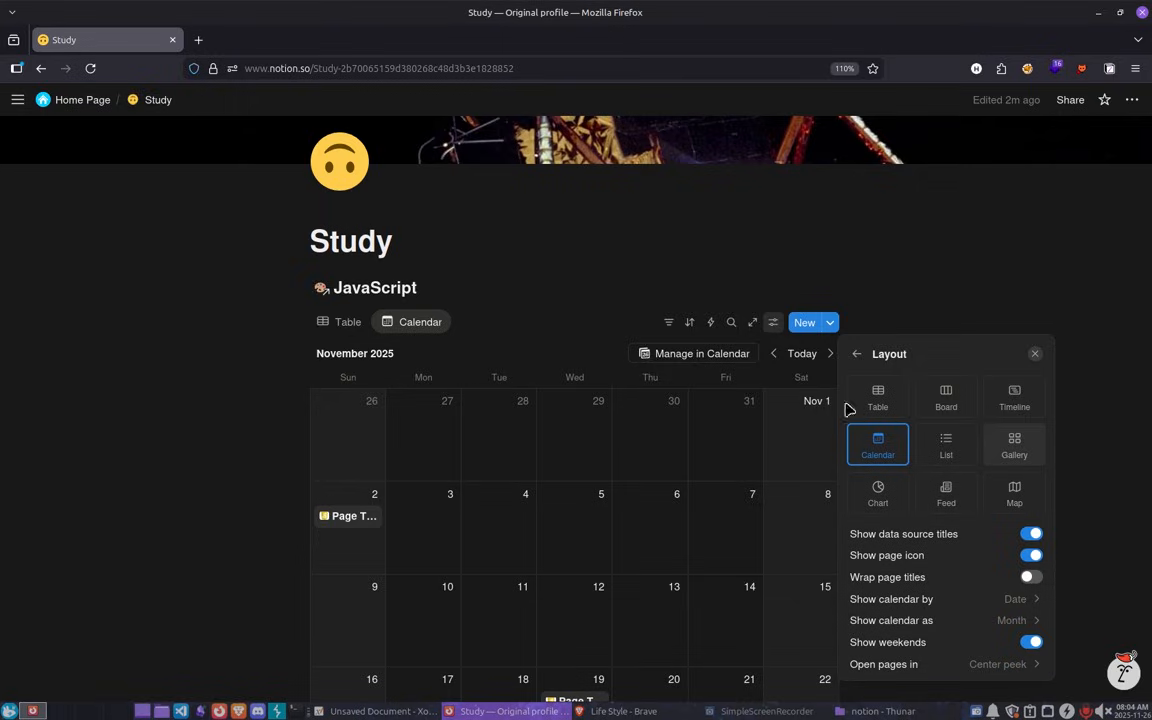
pyautogui.click(1012, 445)
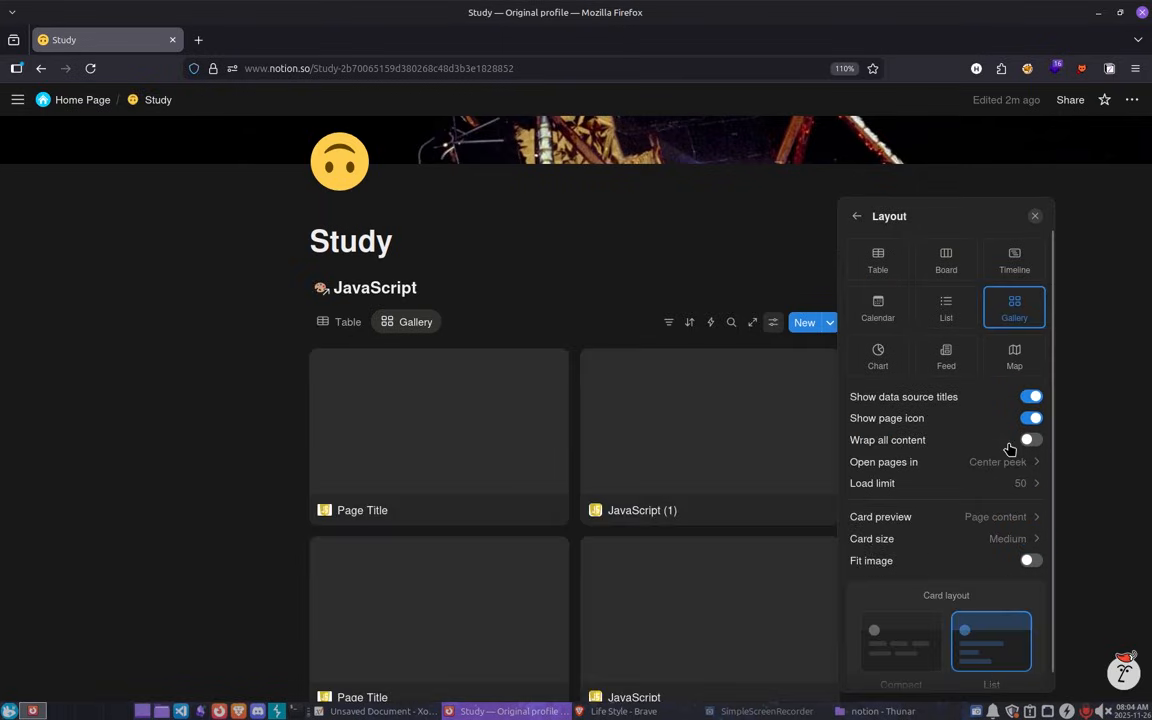
pyautogui.click(945, 262)
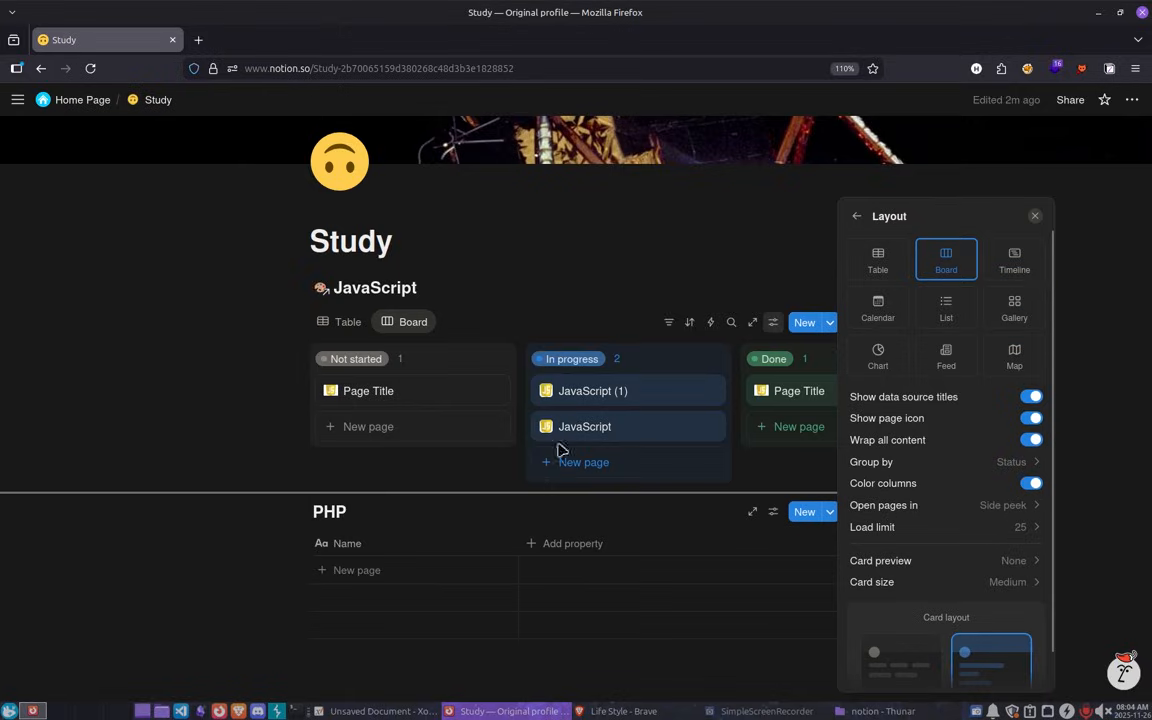
pyautogui.click(570, 500)
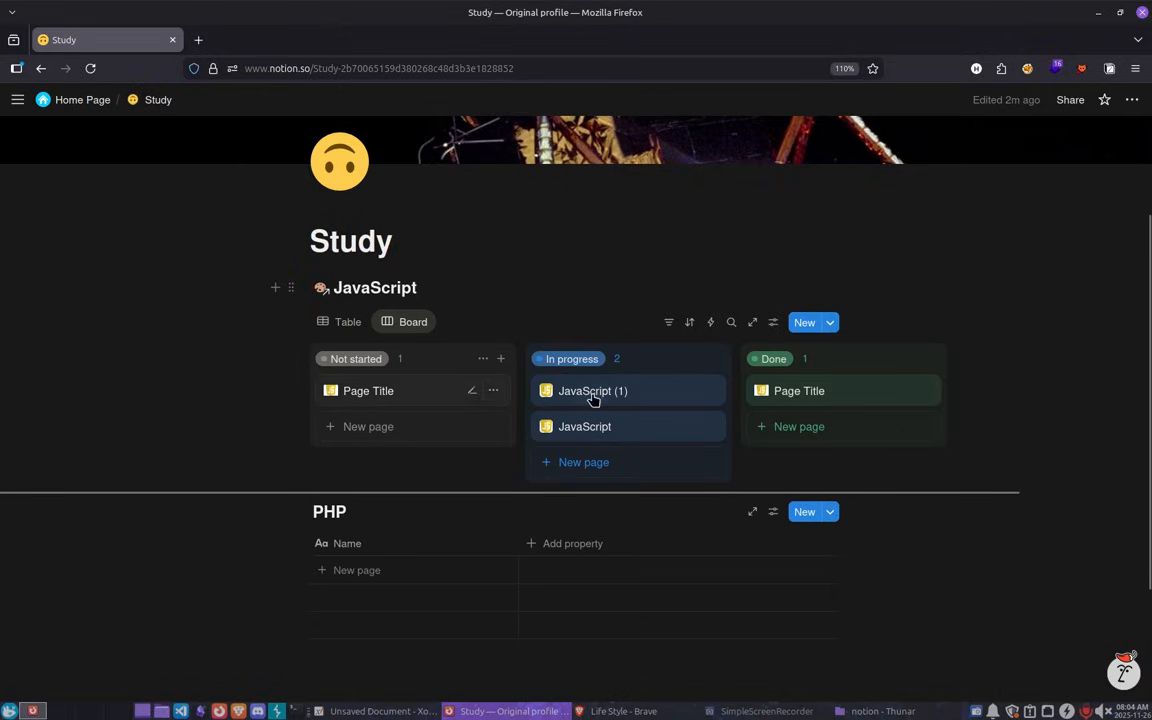
# Show all hidden properties on the JavaScript board's cards.
pyautogui.click(772, 323)
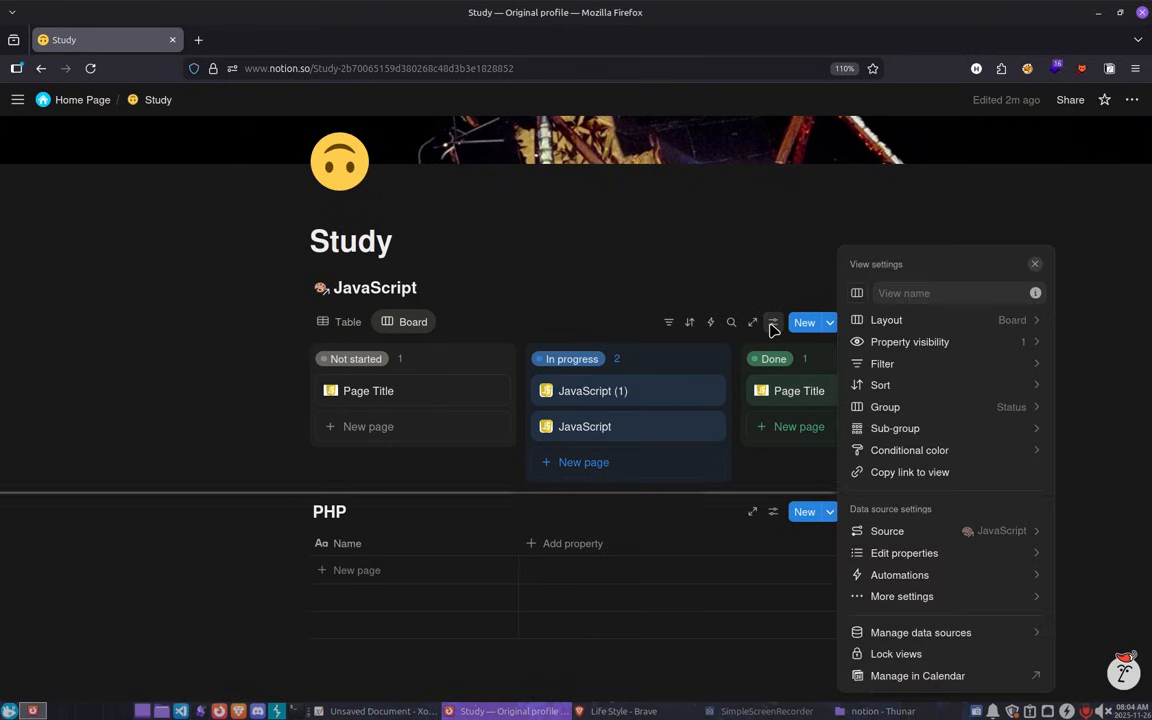
pyautogui.click(1000, 344)
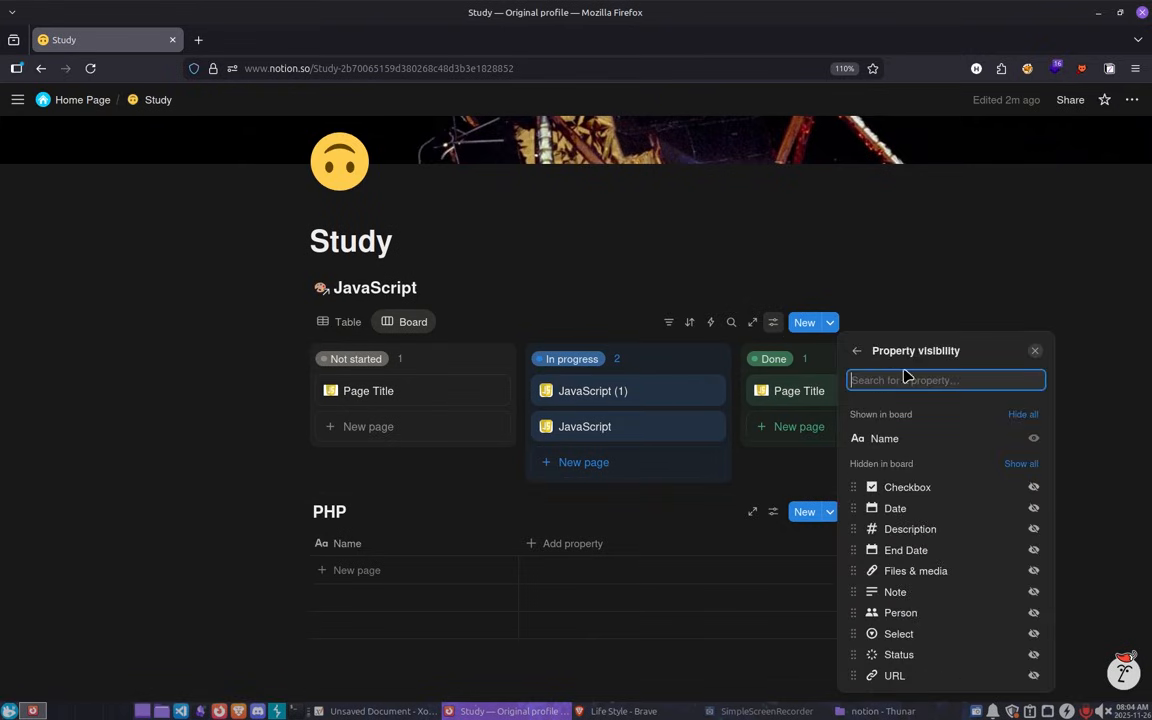
pyautogui.click(1021, 464)
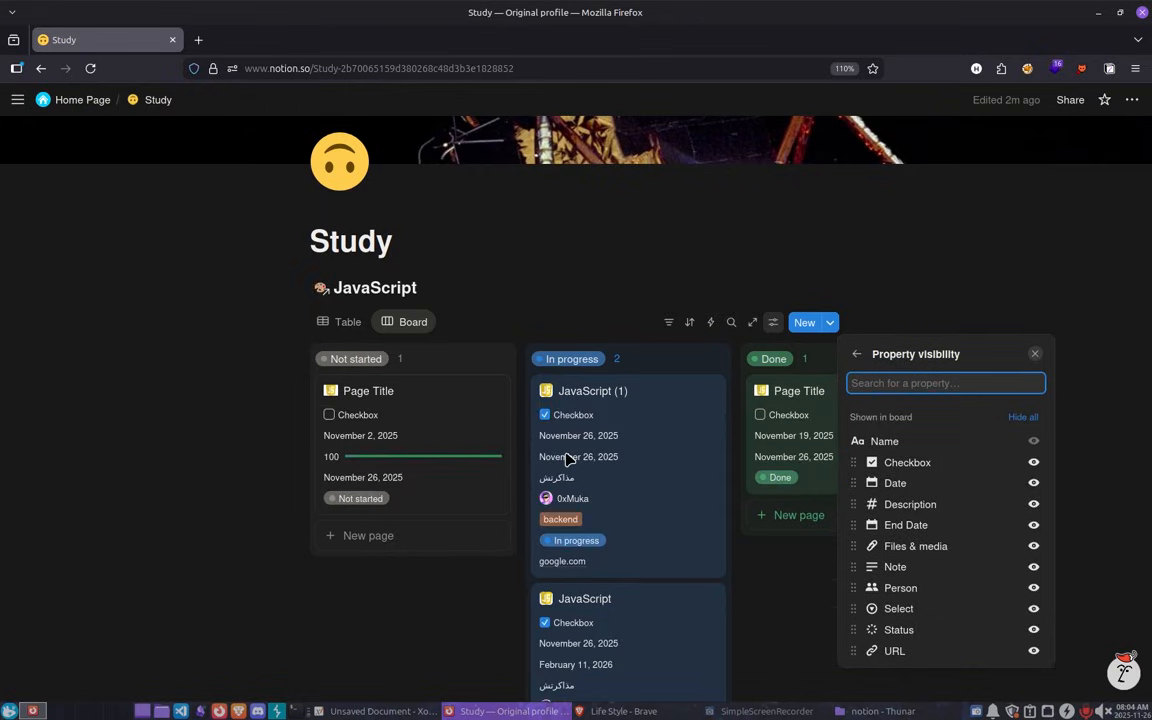
pyautogui.click(527, 393)
pyautogui.scroll(-4, 527, 393)
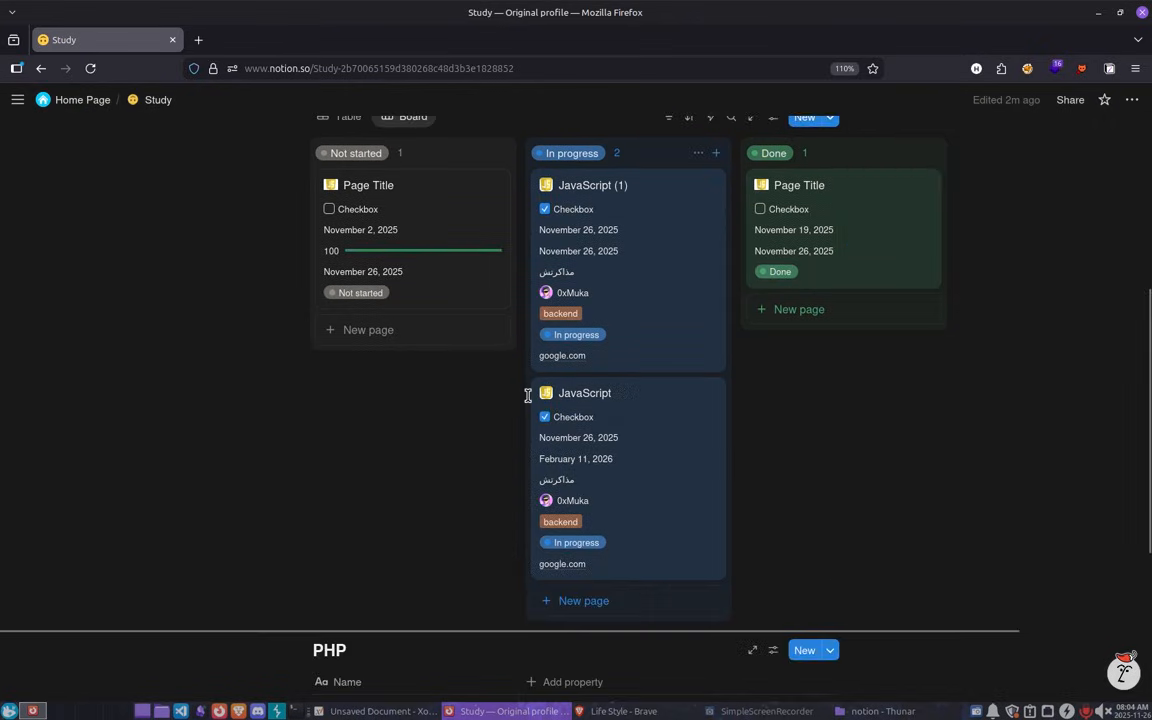
pyautogui.scroll(1, 573, 465)
# Tick the checkbox of the Not started Page Title entry and add the lines "sssss" and "ffff" to its page body.
pyautogui.click(378, 190)
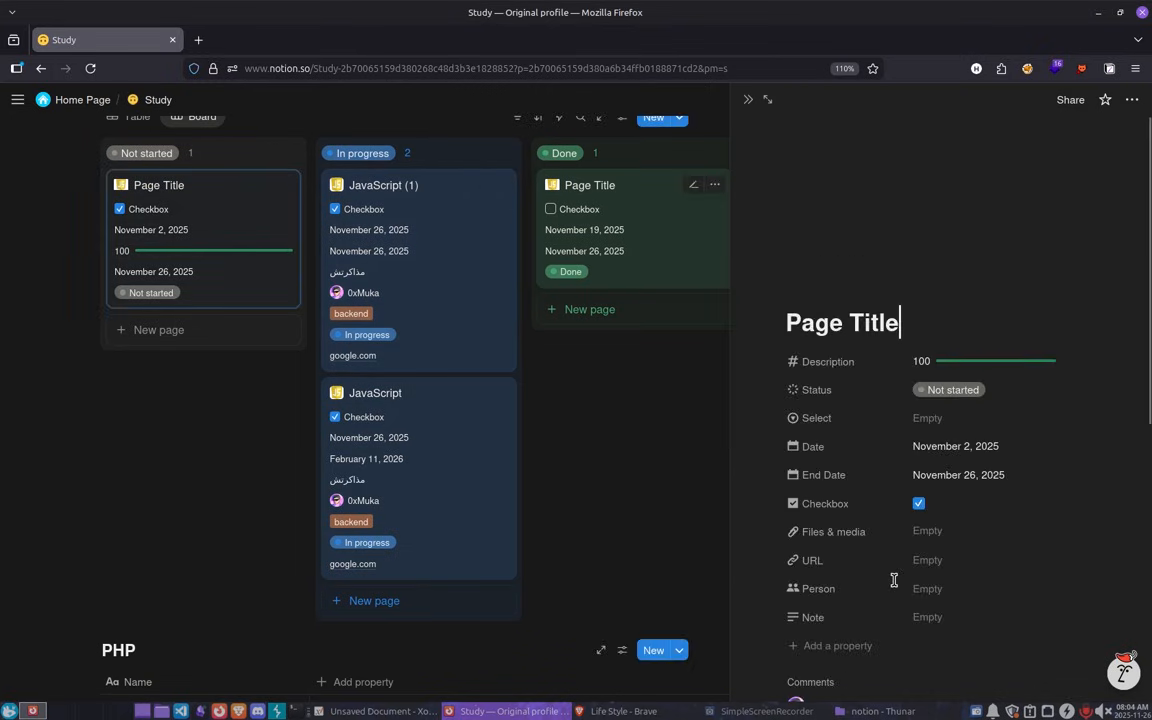
pyautogui.scroll(-5, 892, 575)
pyautogui.press('Return')
pyautogui.write('sssss')
pyautogui.press('Return')
pyautogui.write('ffff')
pyautogui.press('Return')
pyautogui.press('Escape')
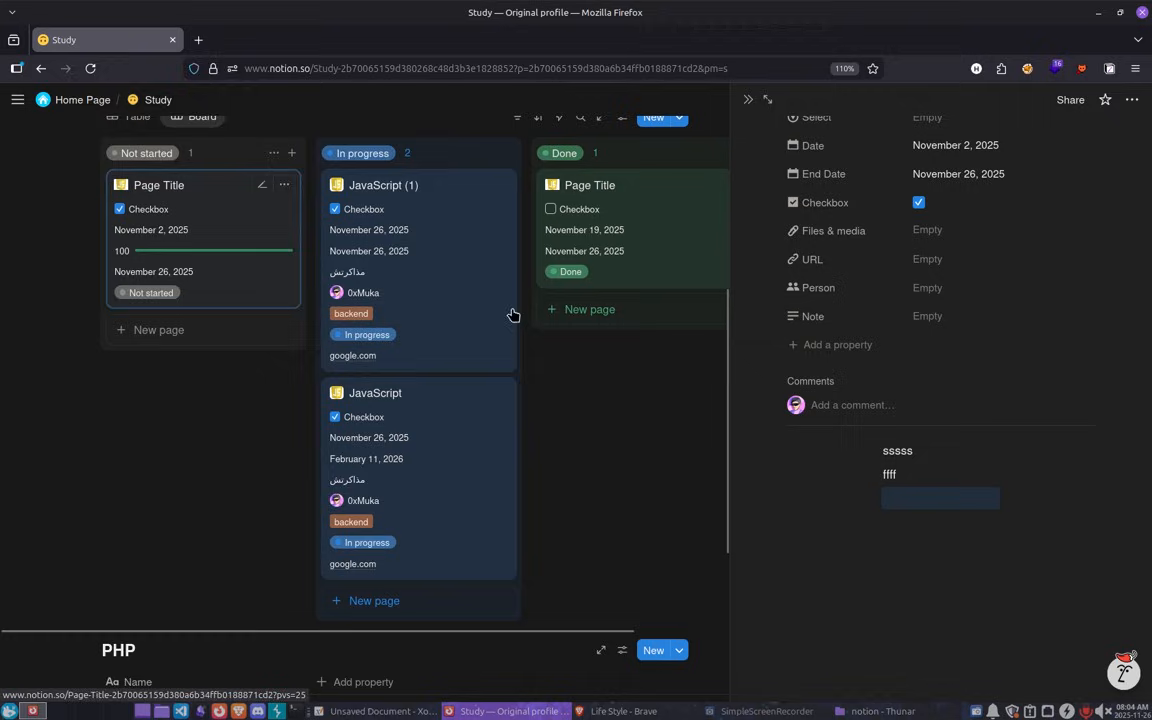
# Set the Page Title entry's Select property to backend and close its side peek.
pyautogui.scroll(2, 920, 270)
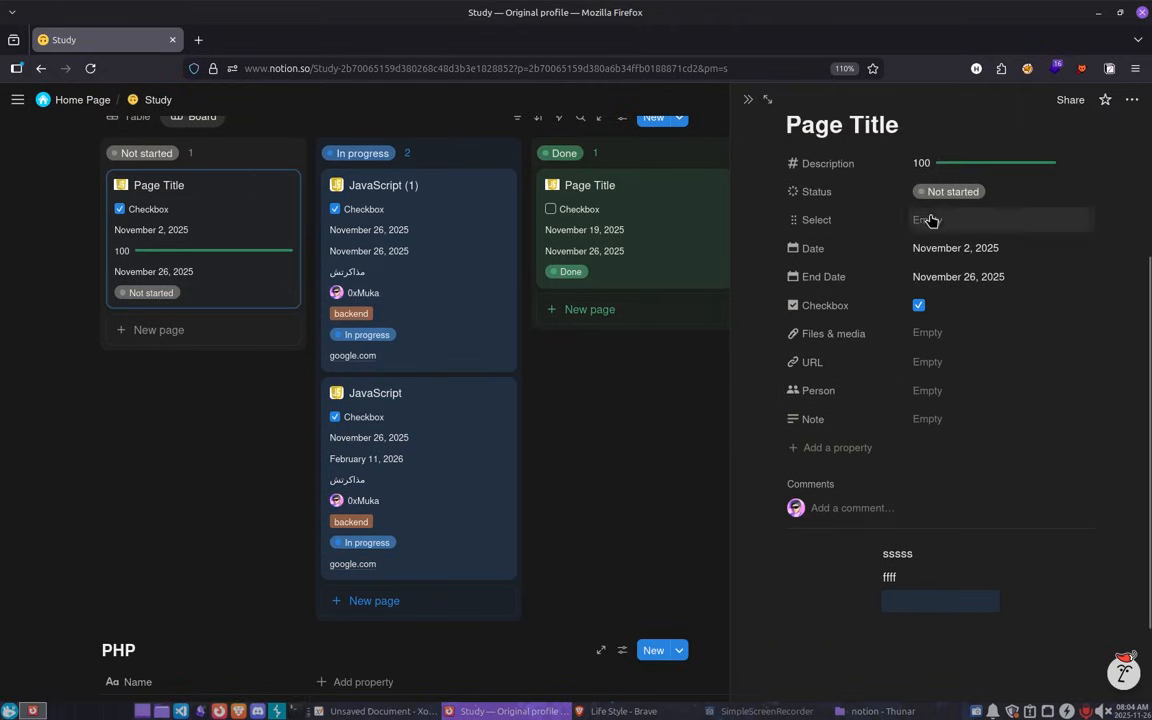
pyautogui.click(990, 221)
pyautogui.click(960, 273)
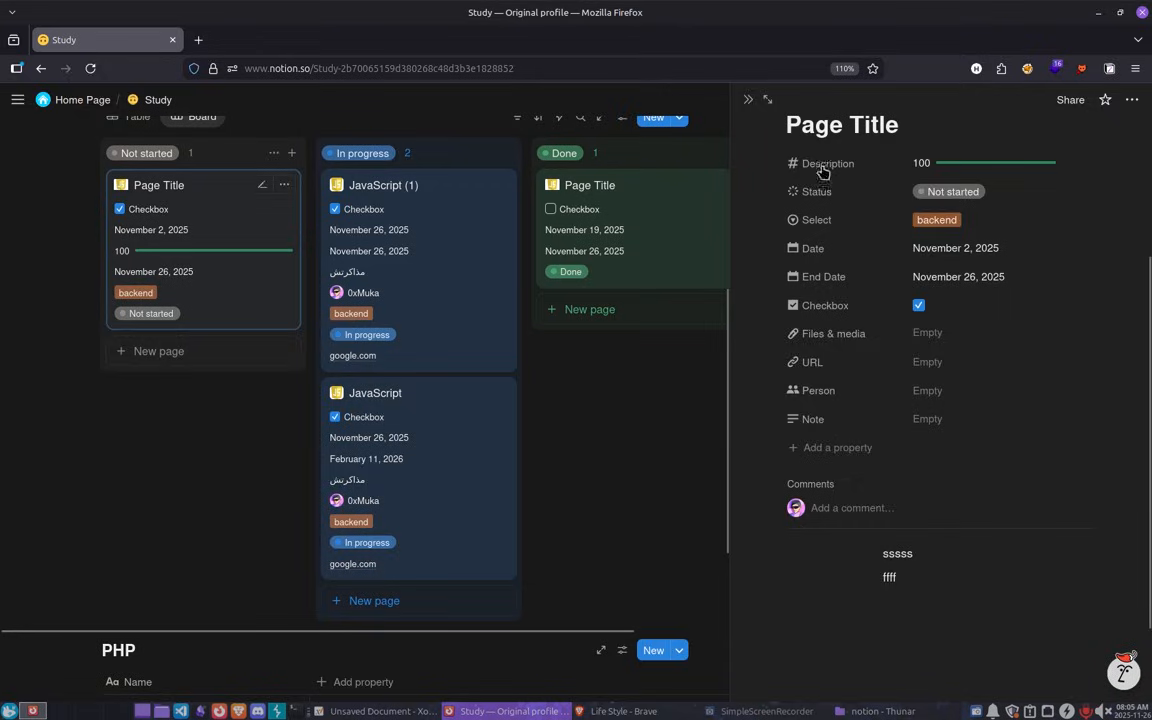
pyautogui.click(748, 99)
pyautogui.scroll(1, 497, 296)
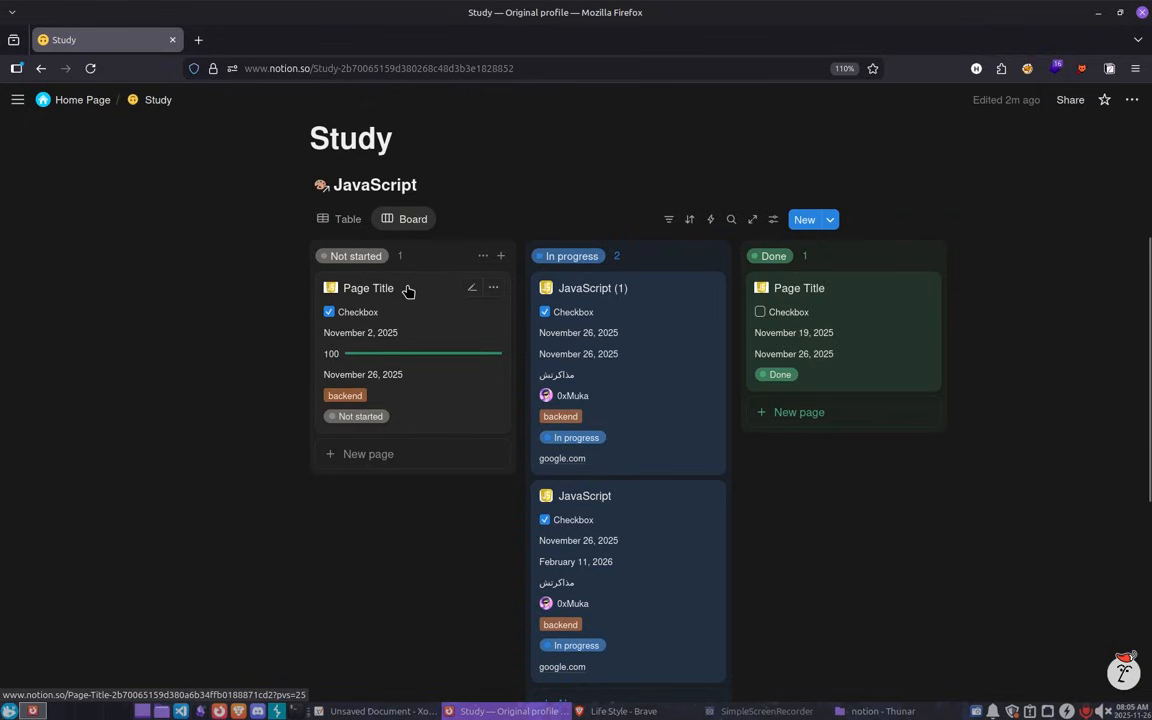
# Move the JavaScript card to Done, JavaScript (1) to Not started, and the Not started Page Title card to In progress.
pyautogui.moveTo(408, 291); pyautogui.dragTo(619, 415)
pyautogui.scroll(-2, 437, 268)
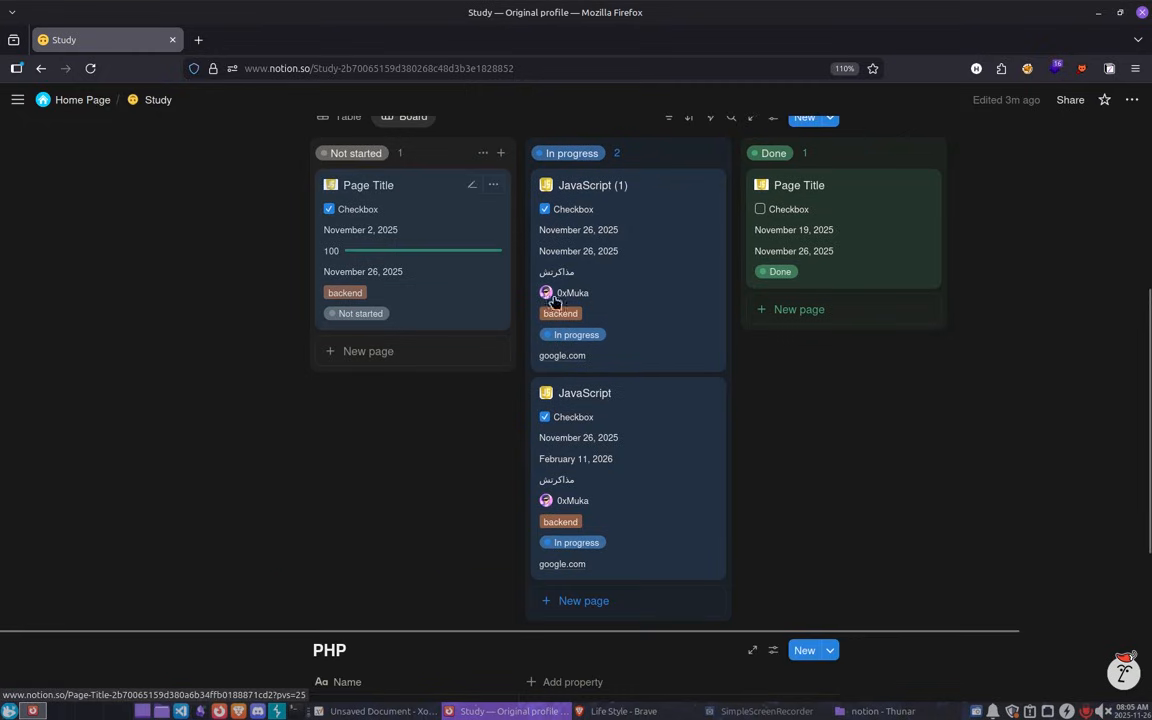
pyautogui.moveTo(632, 472); pyautogui.dragTo(843, 417)
pyautogui.moveTo(620, 280); pyautogui.dragTo(395, 365)
pyautogui.moveTo(440, 215); pyautogui.dragTo(643, 200)
pyautogui.scroll(2, 645, 311)
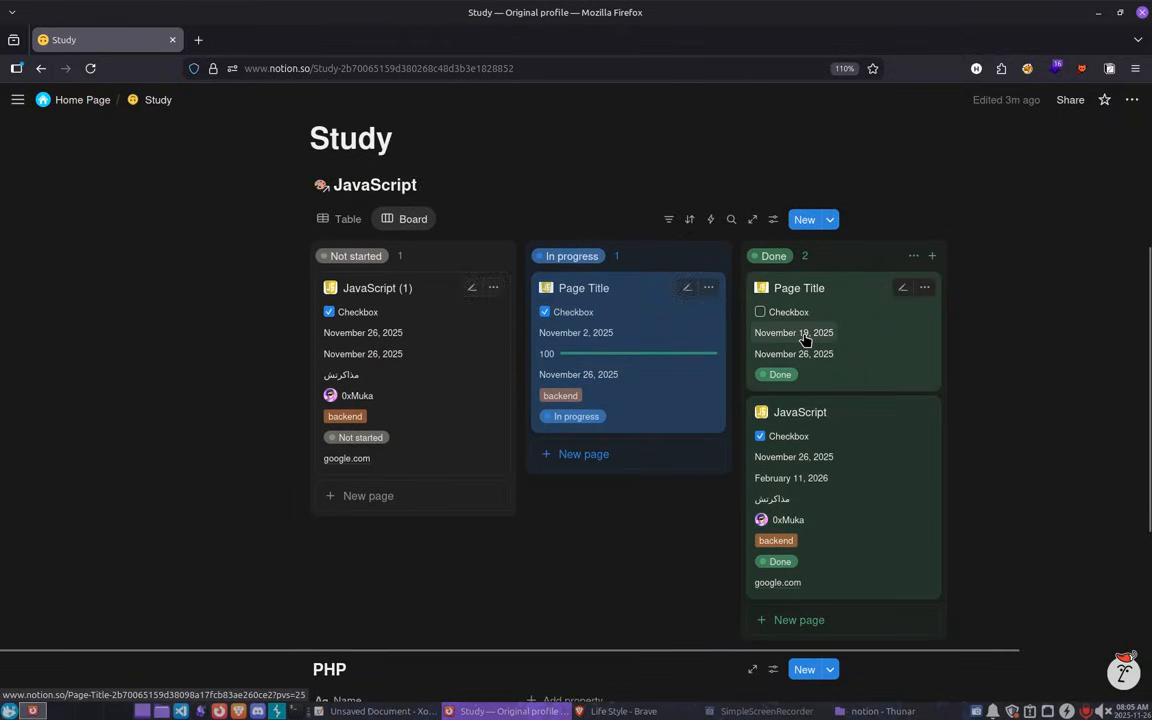
# Change the layout of the JavaScript database's Board view to Gallery.
pyautogui.scroll(-3, 467, 265)
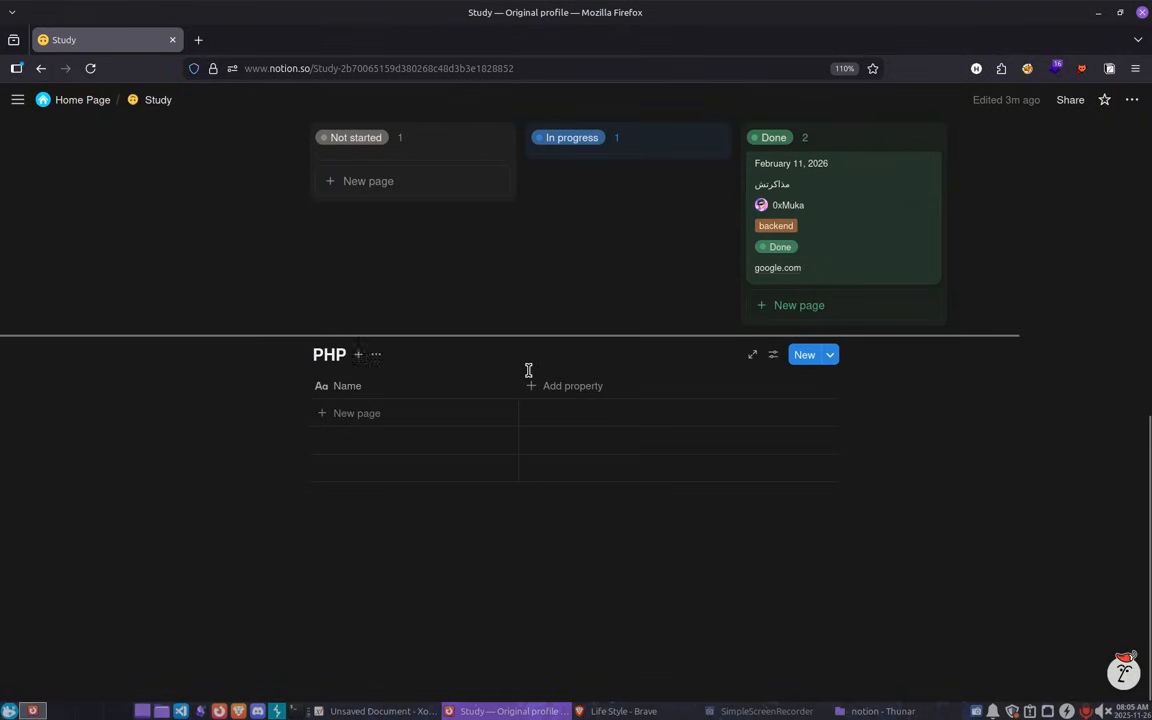
pyautogui.scroll(4, 528, 370)
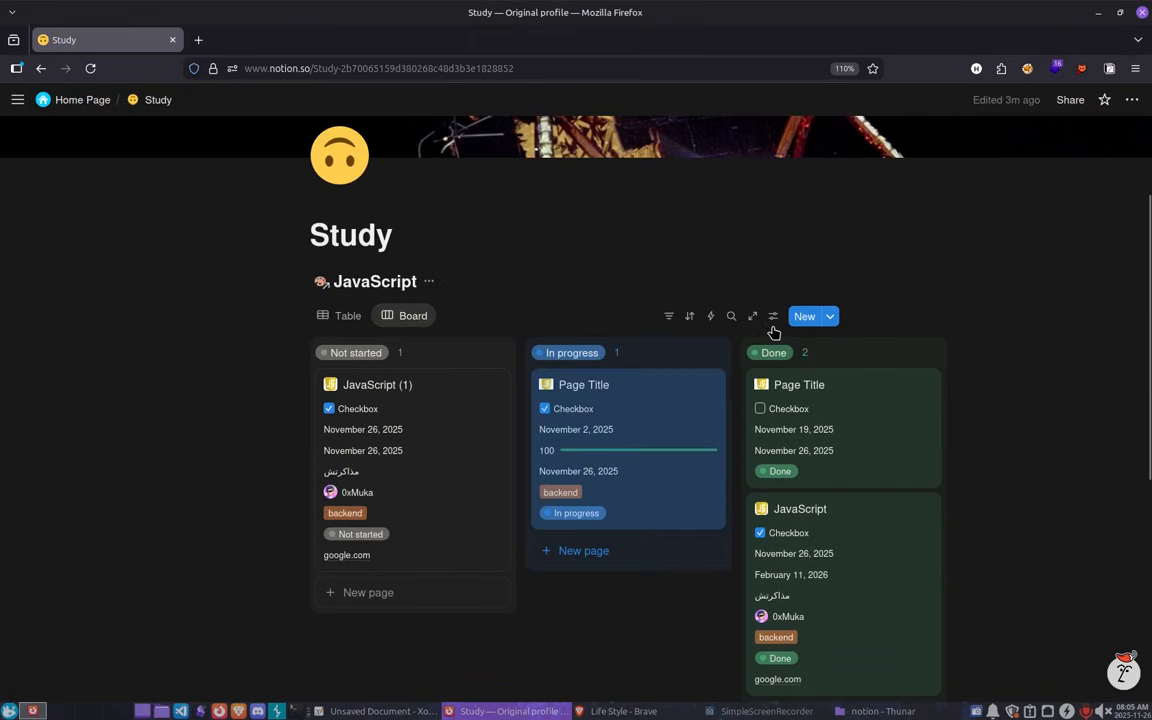
pyautogui.click(772, 327)
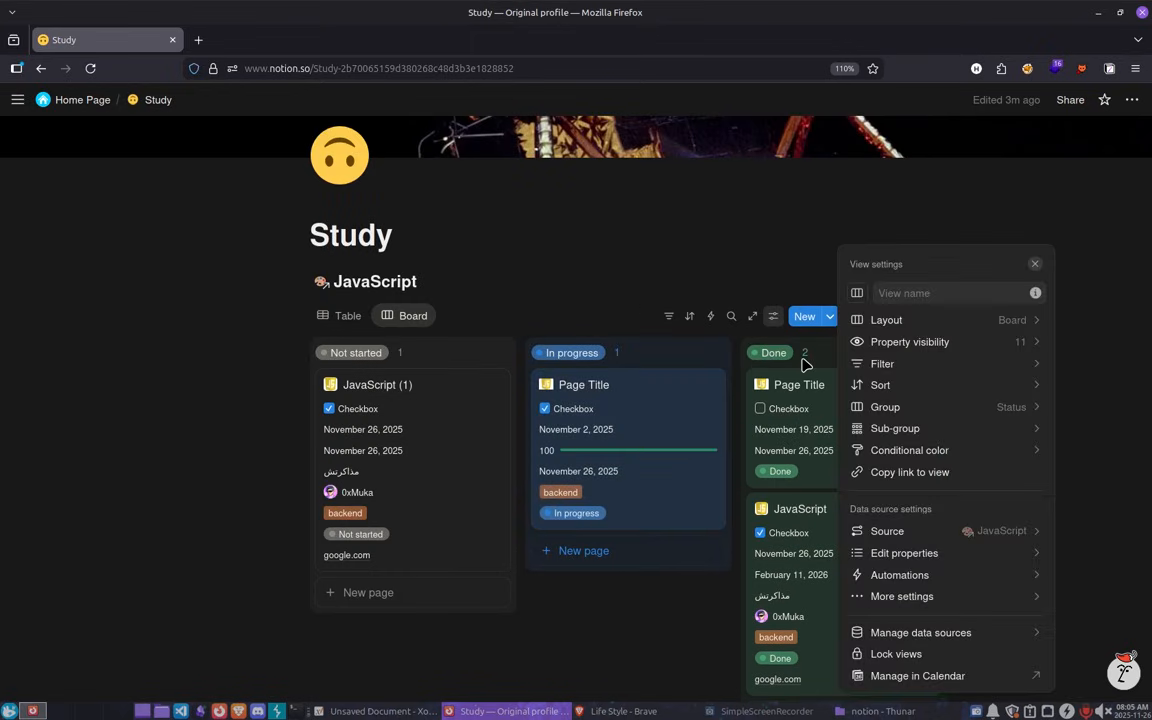
pyautogui.click(926, 329)
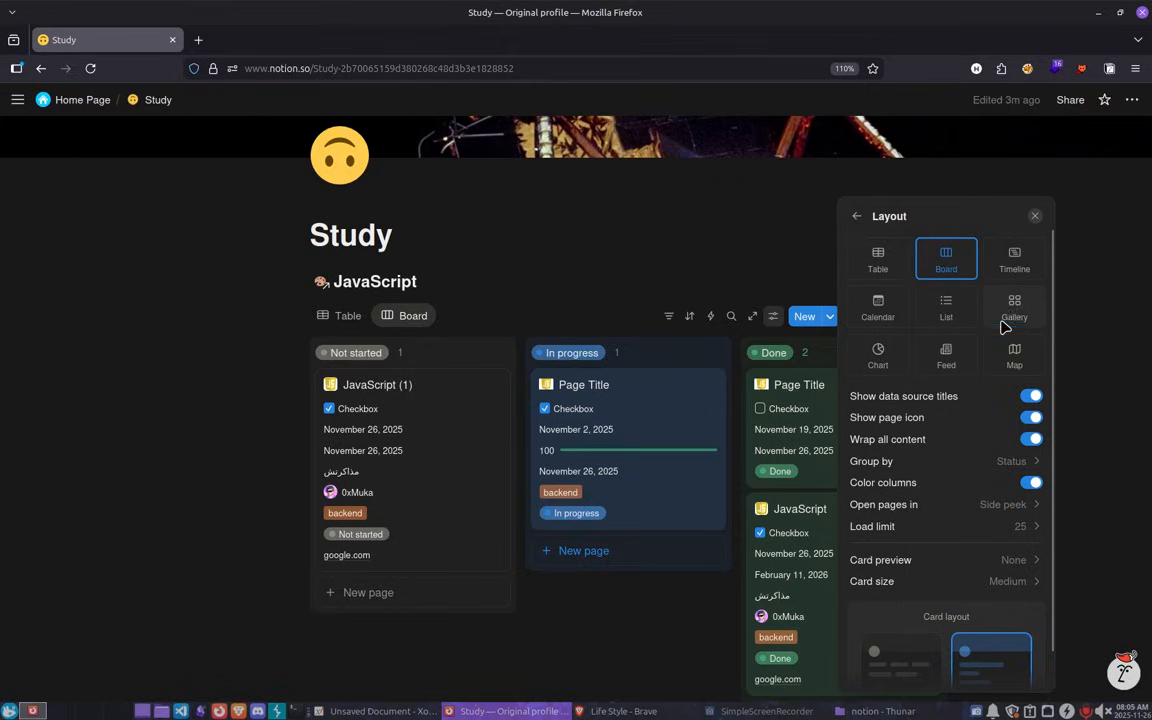
pyautogui.click(1004, 324)
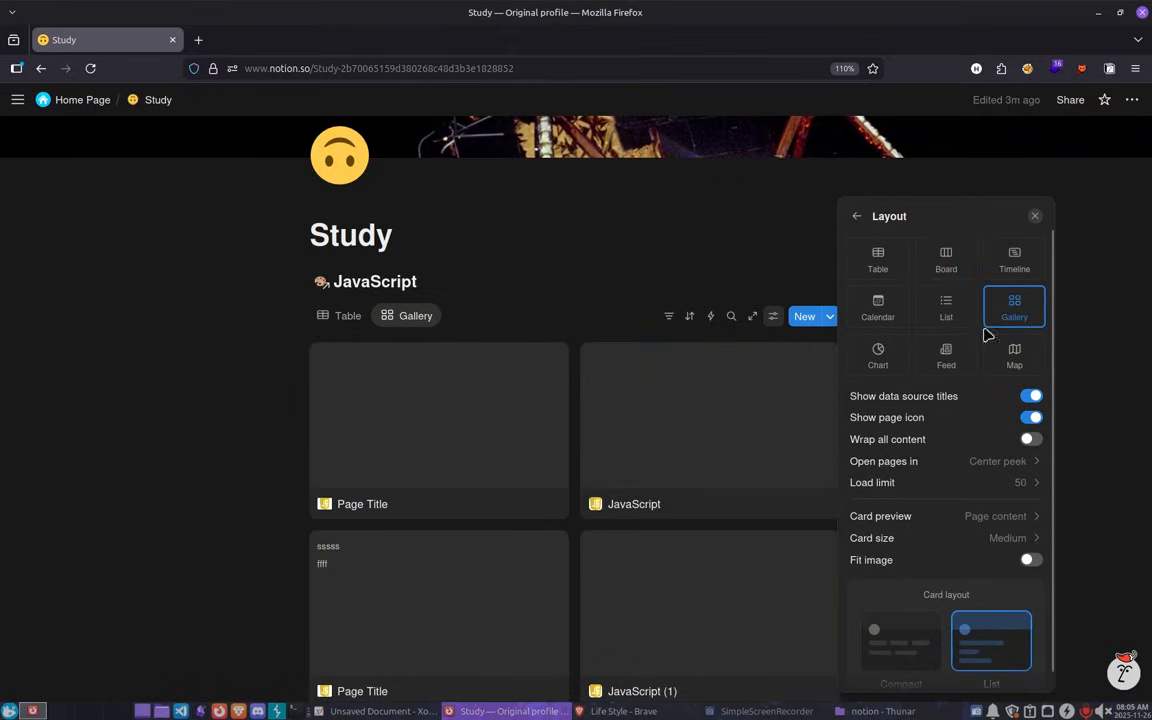
# Set the gallery's pages to open in Center peek and turn on wrapping for all content.
pyautogui.click(956, 467)
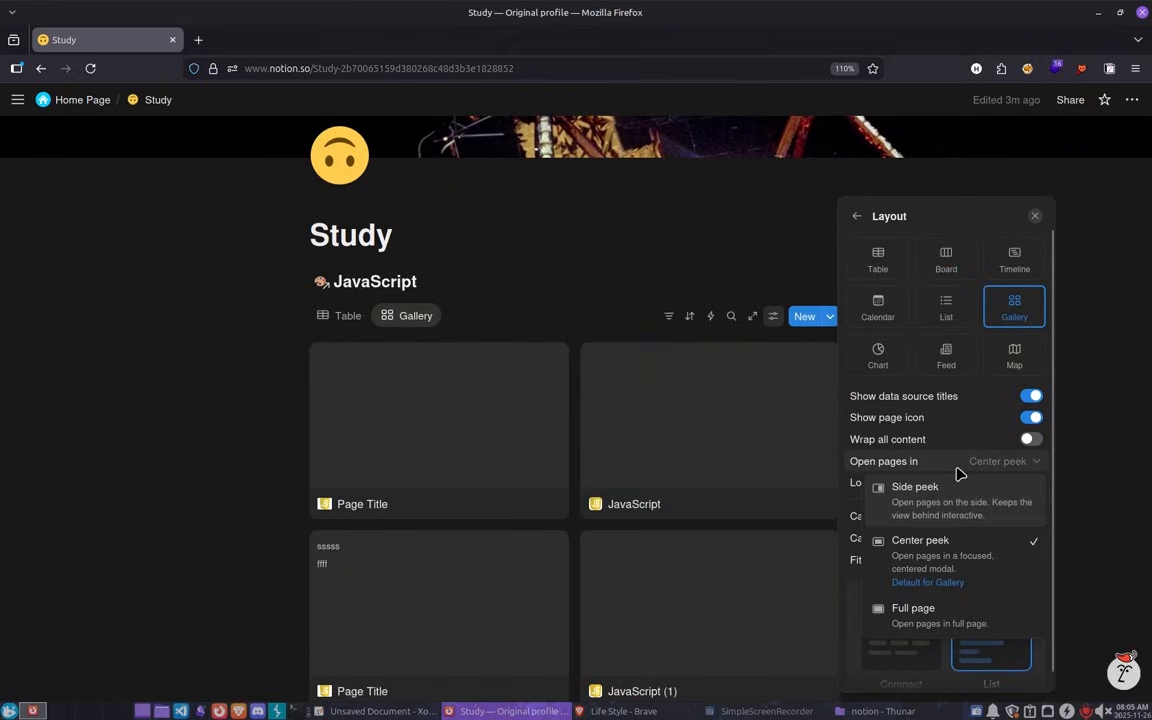
pyautogui.click(960, 563)
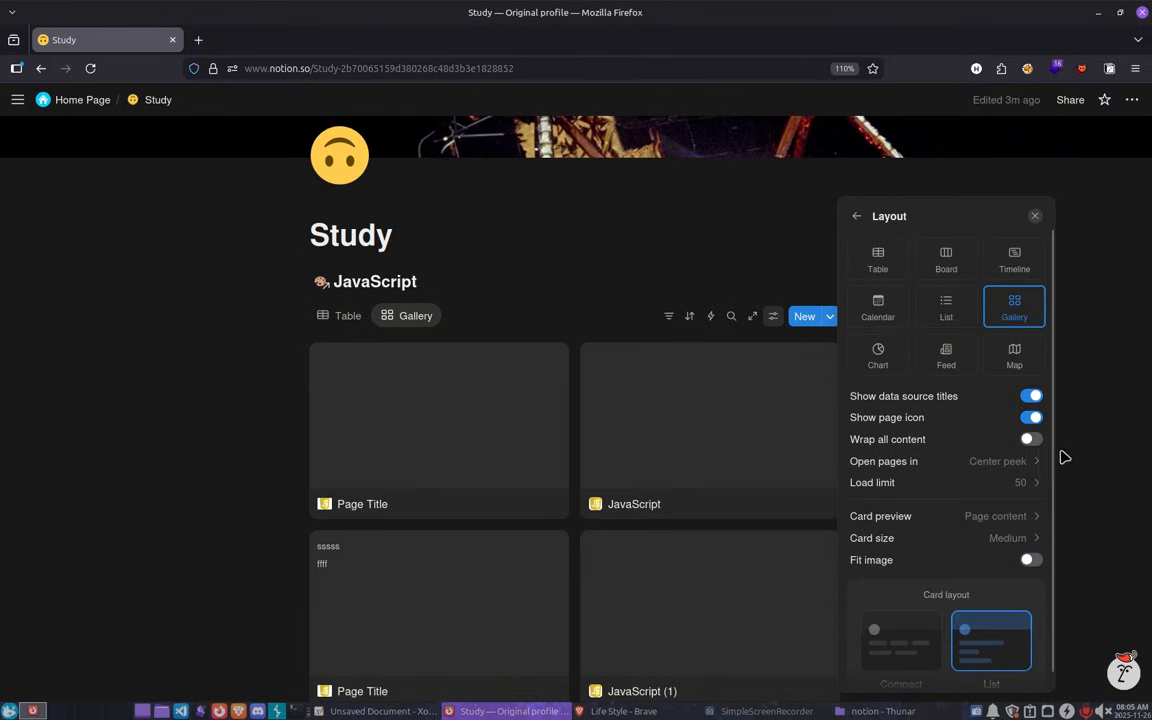
pyautogui.click(1029, 463)
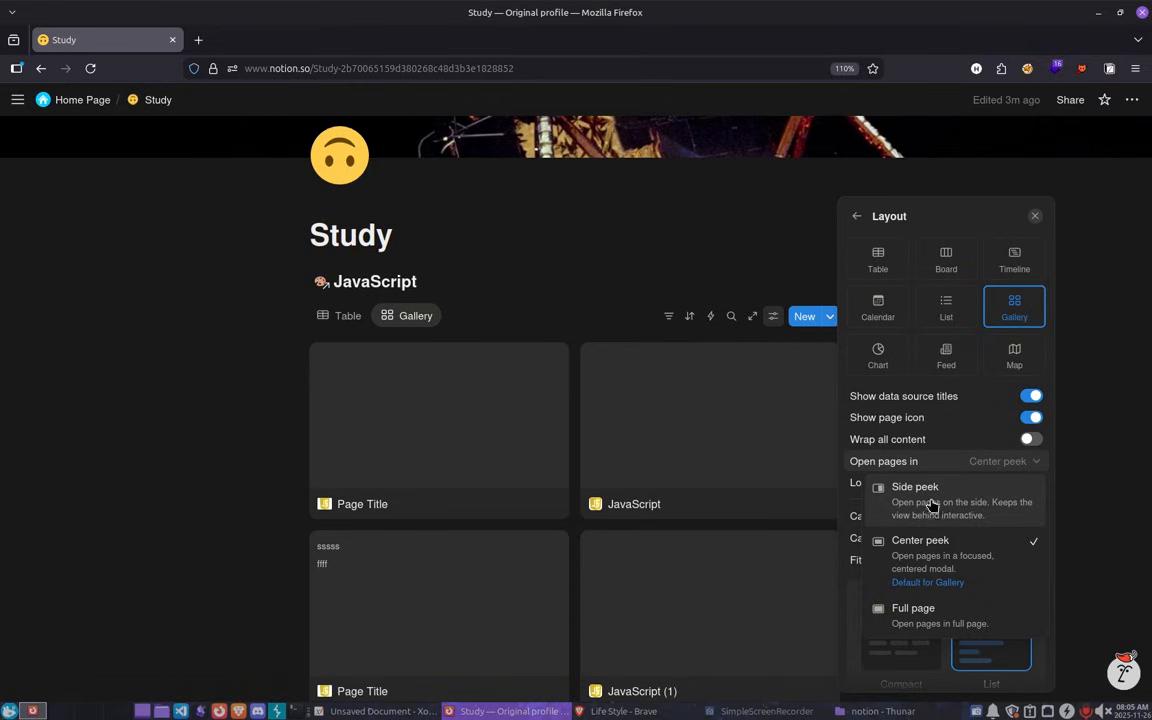
pyautogui.click(1034, 442)
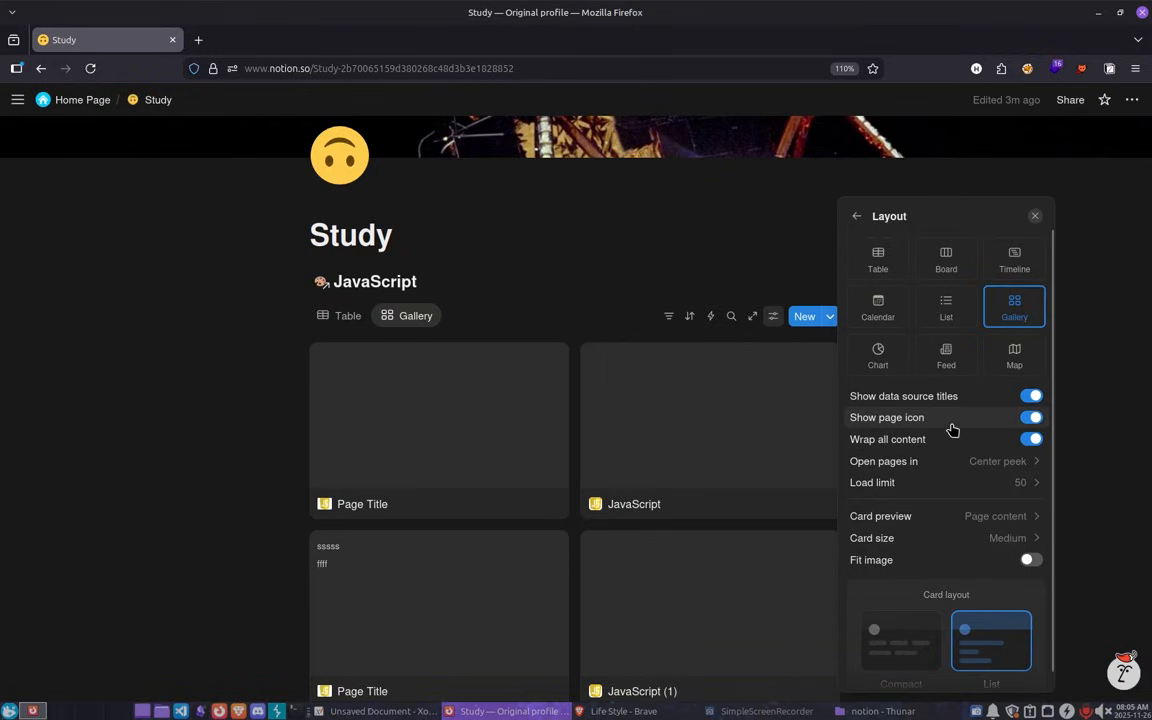
# Set the gallery's card preview to Page cover and look over the JavaScript database's cards.
pyautogui.click(1021, 518)
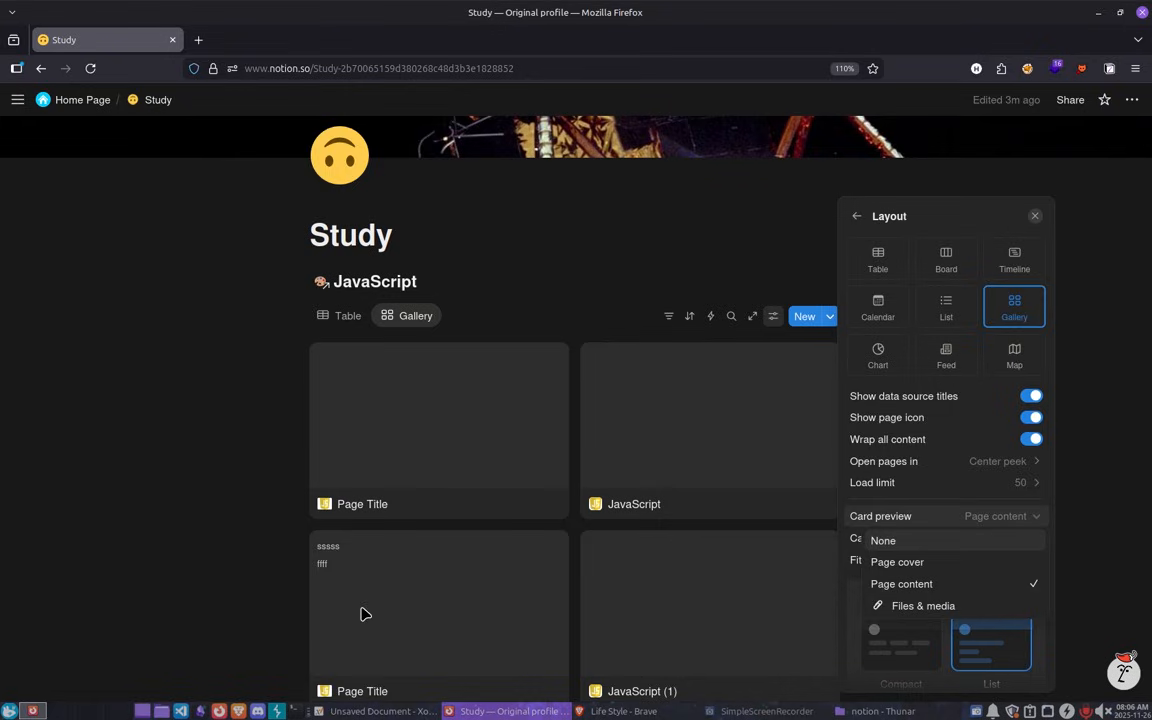
pyautogui.click(920, 563)
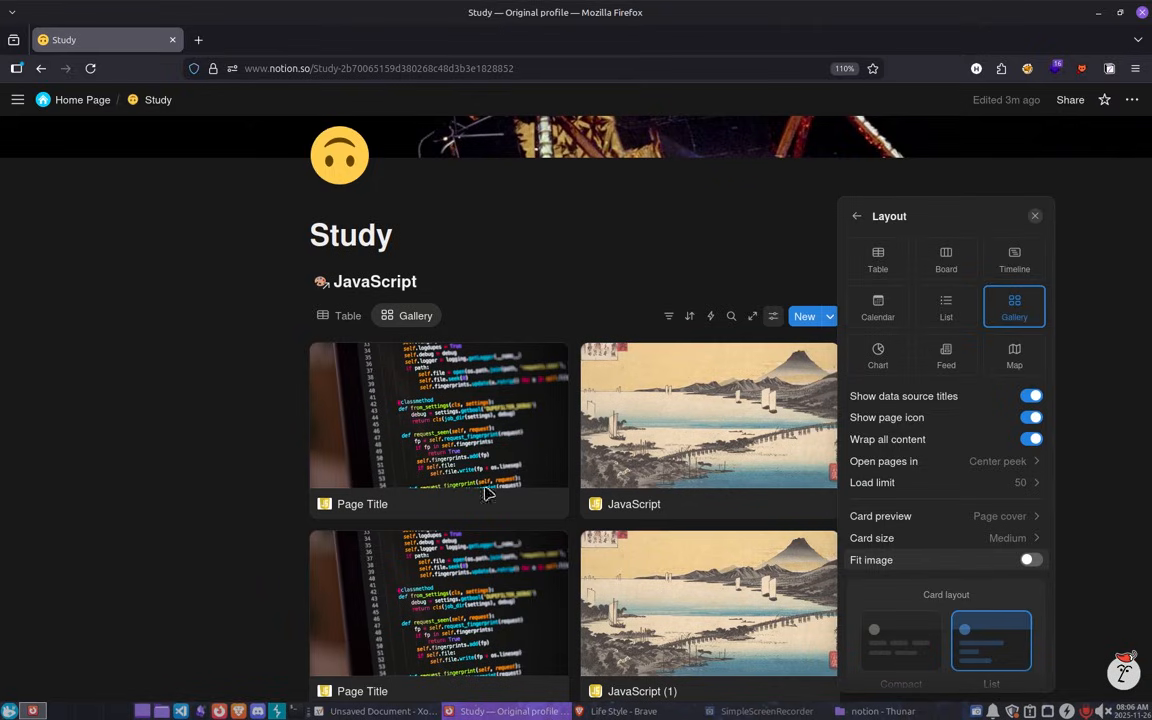
pyautogui.click(743, 447)
pyautogui.scroll(-2, 743, 450)
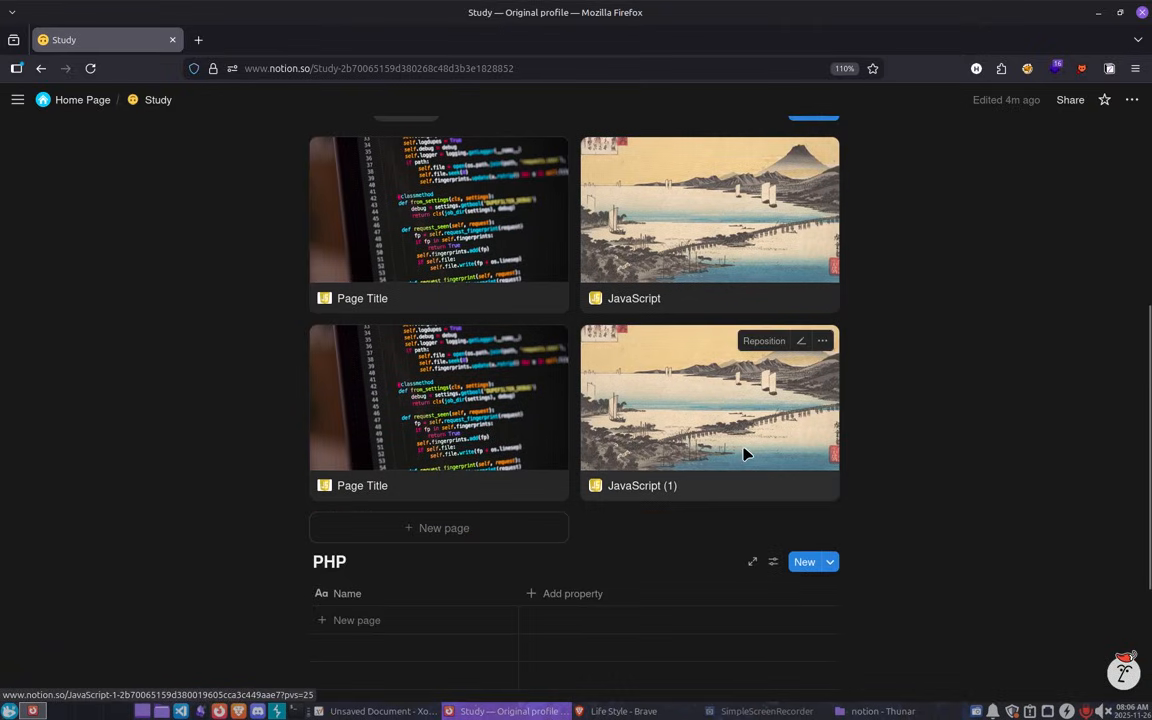
pyautogui.scroll(1, 743, 453)
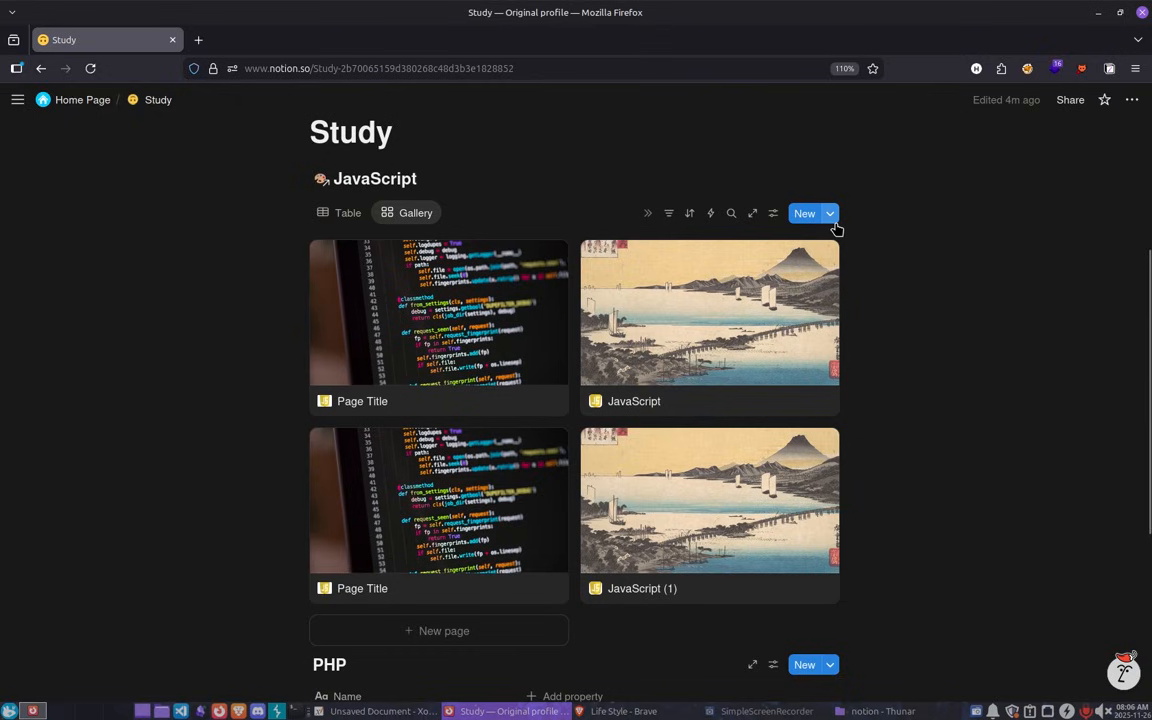
# Show all hidden properties on the JavaScript gallery's cards and review the cards.
pyautogui.click(774, 214)
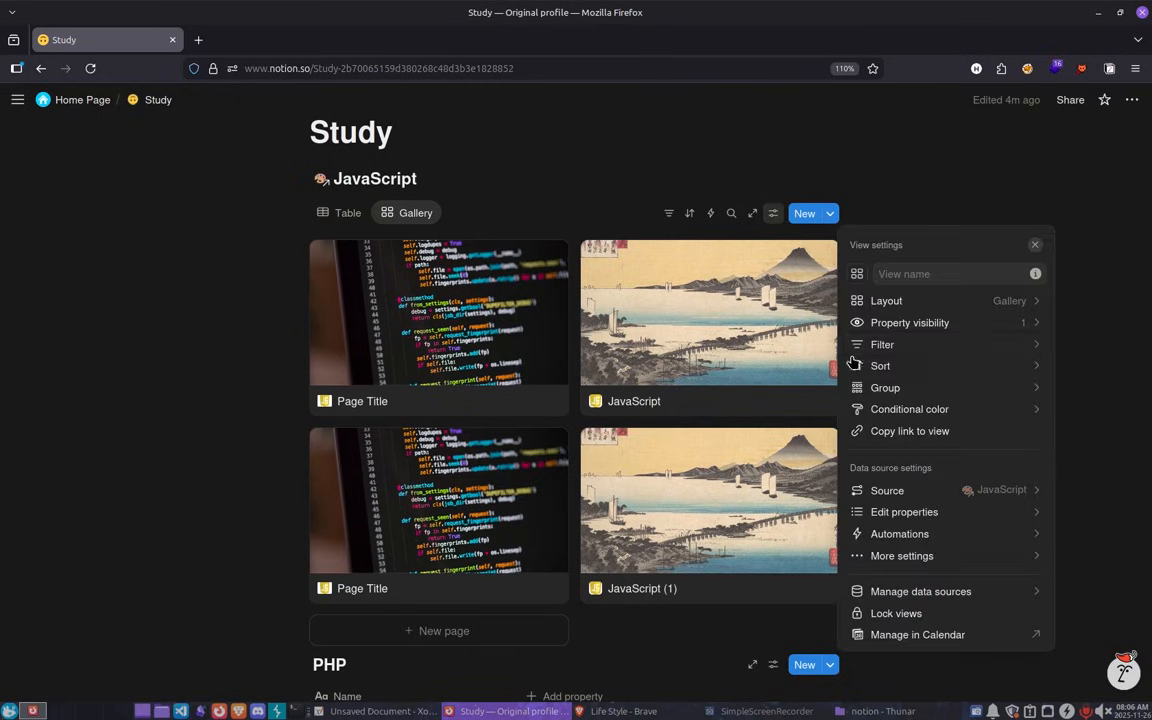
pyautogui.click(990, 323)
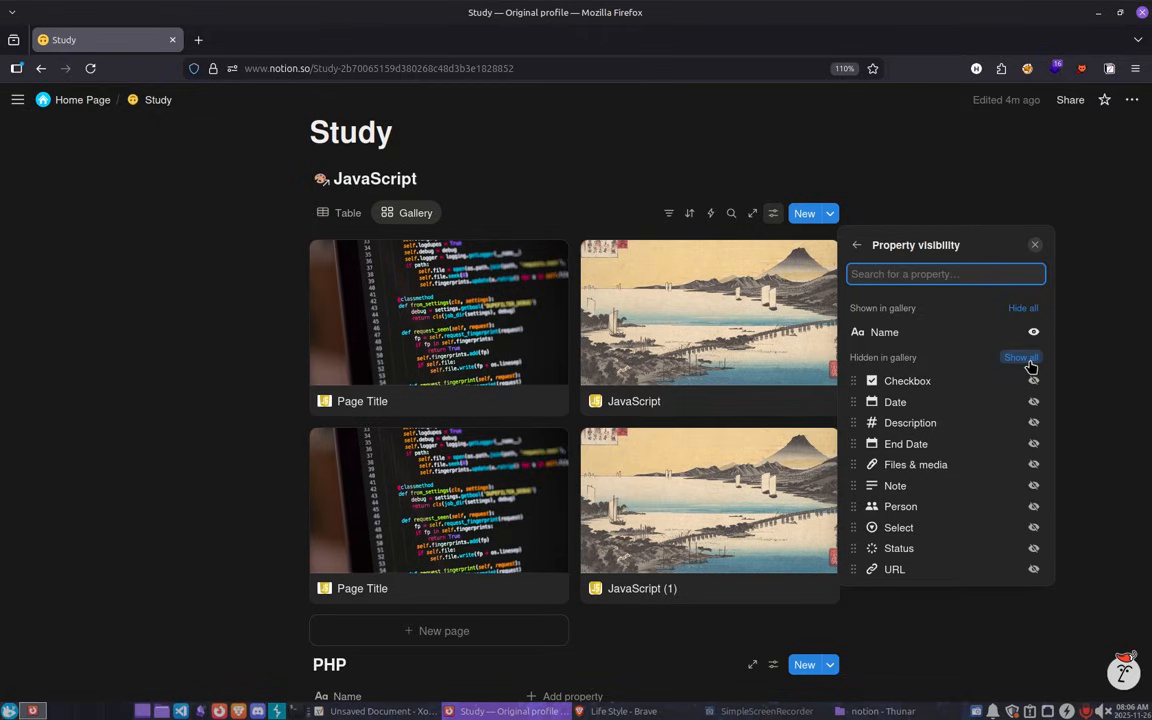
pyautogui.click(1021, 358)
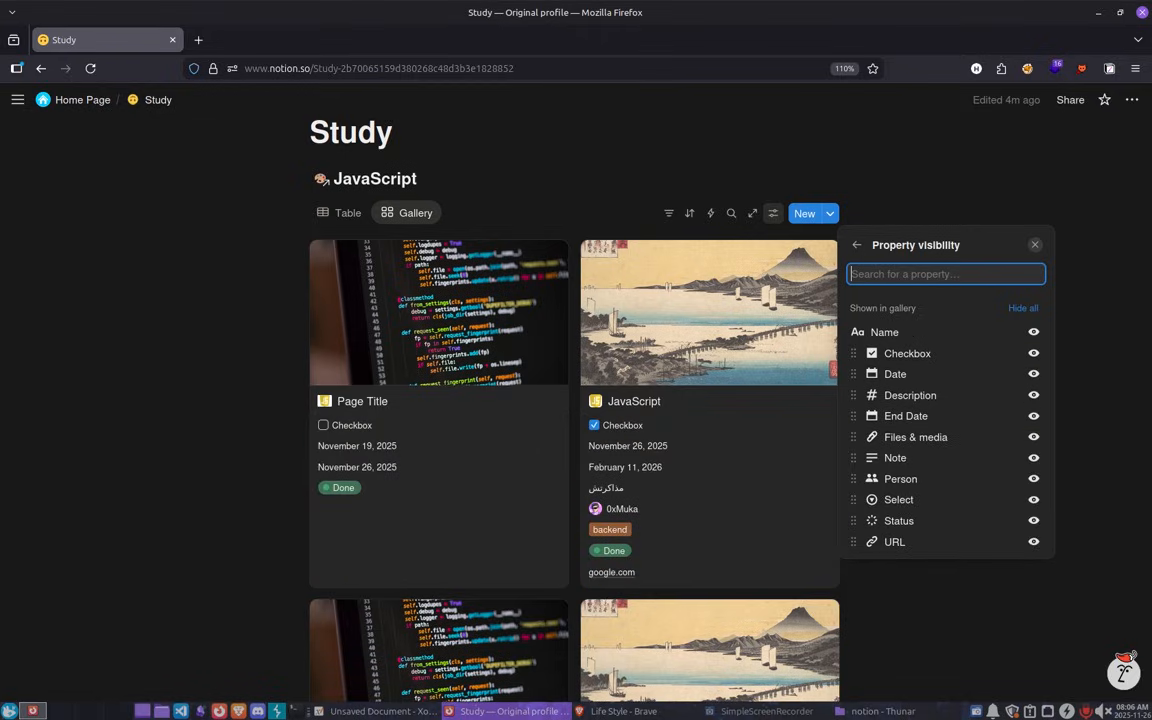
pyautogui.press('Escape')
pyautogui.scroll(-2, 680, 455)
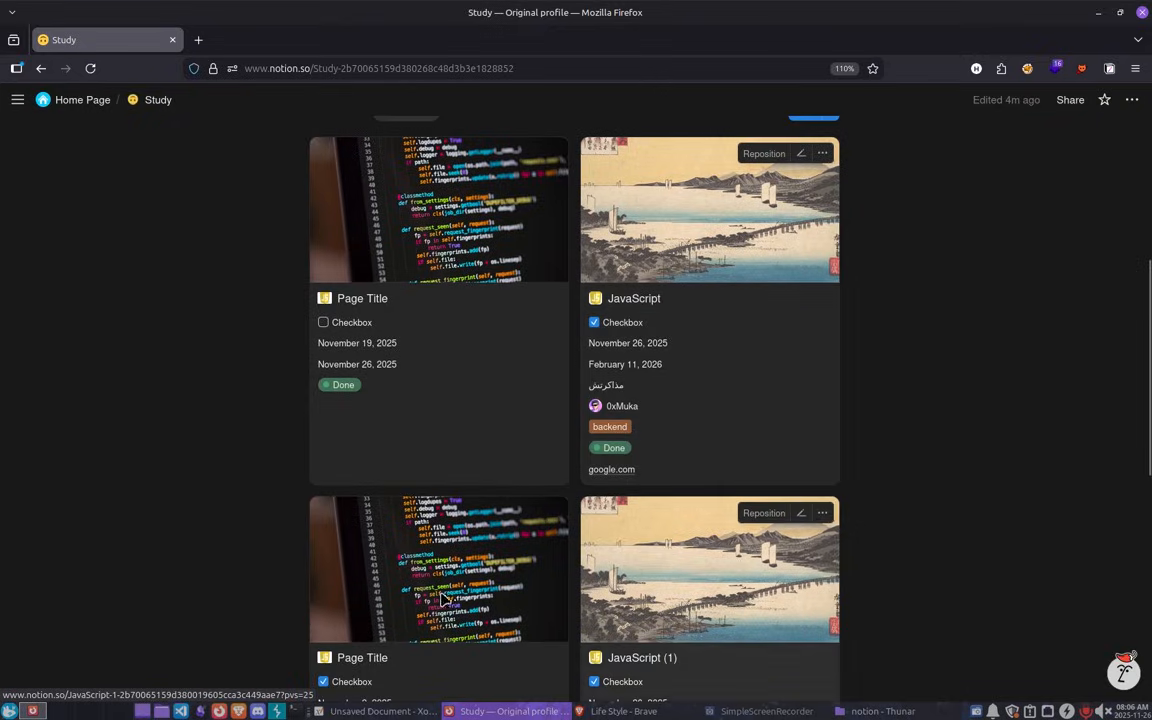
pyautogui.scroll(-4, 445, 598)
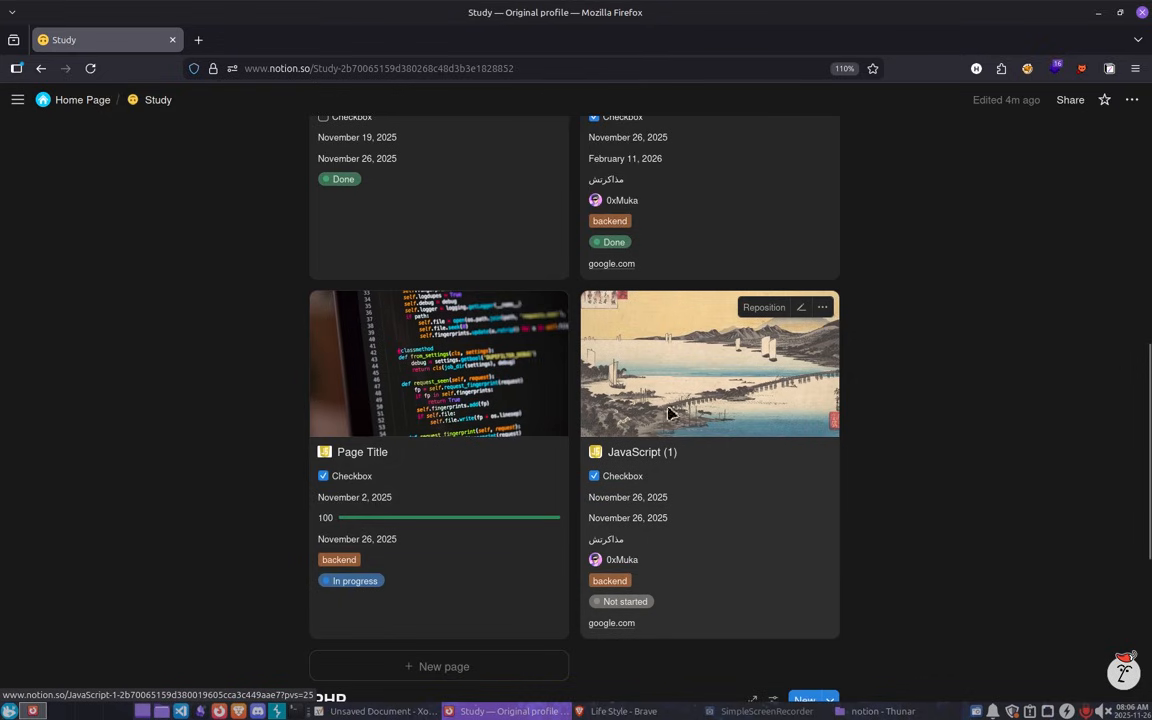
pyautogui.scroll(5, 668, 413)
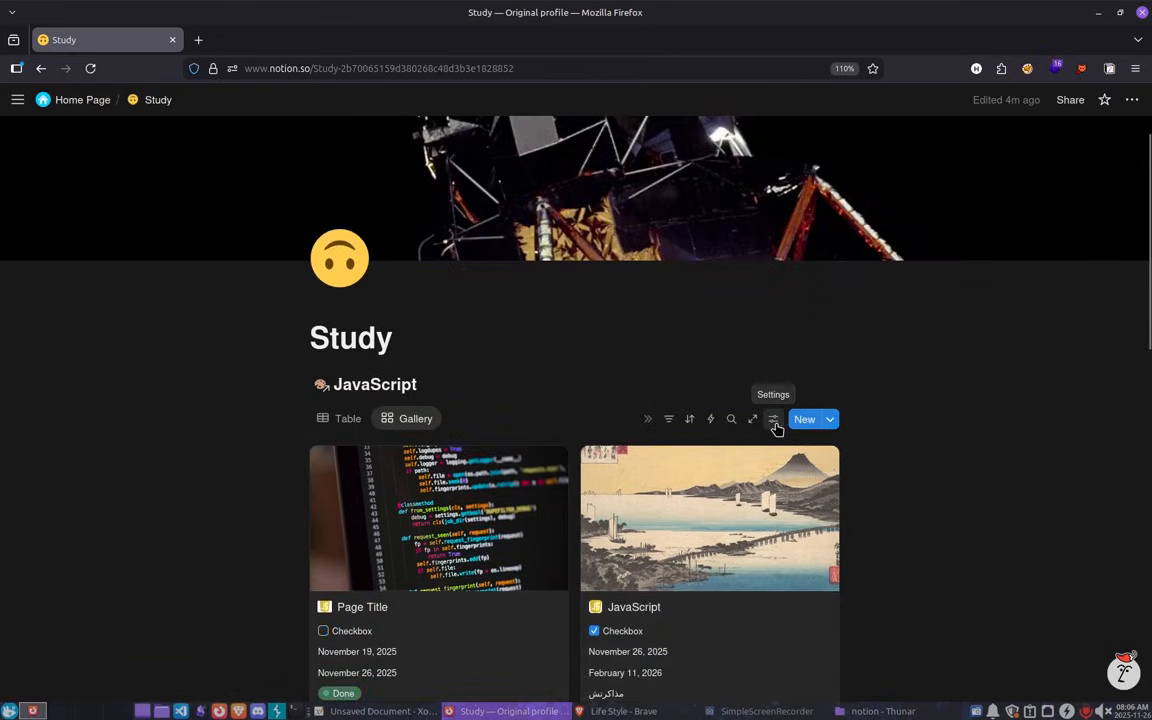
# Filter the JavaScript gallery by the Select property with the value backend and review the filtered cards.
pyautogui.click(775, 427)
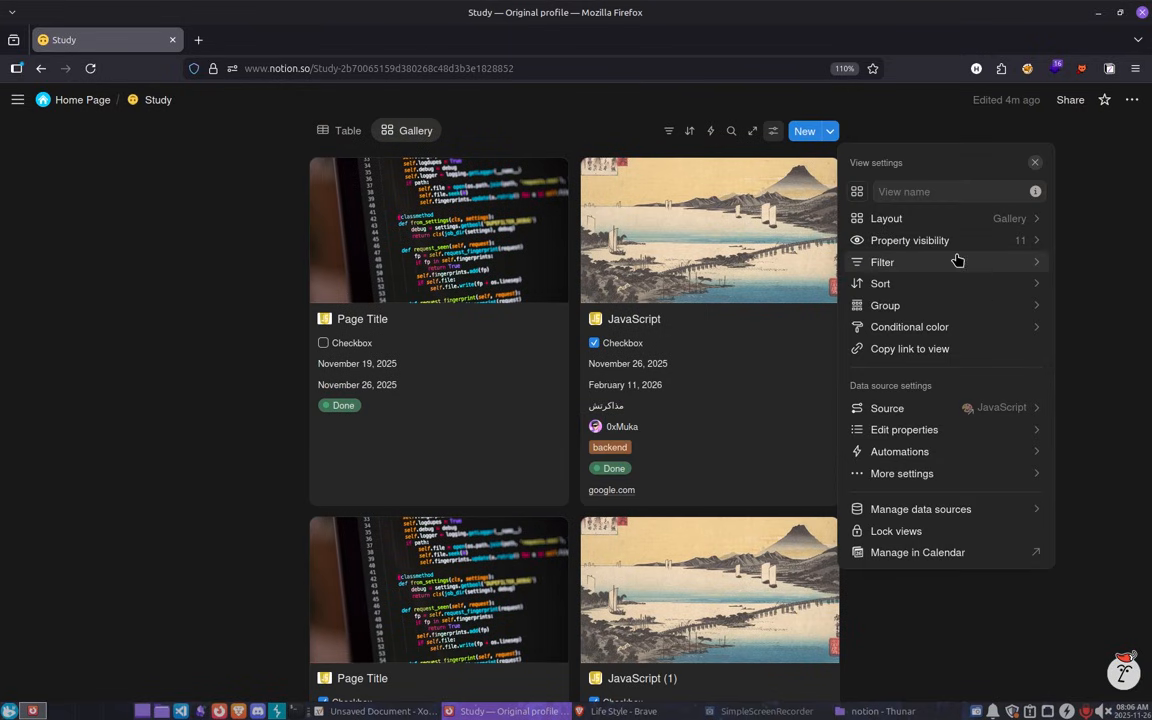
pyautogui.press('Escape')
pyautogui.scroll(3, 684, 324)
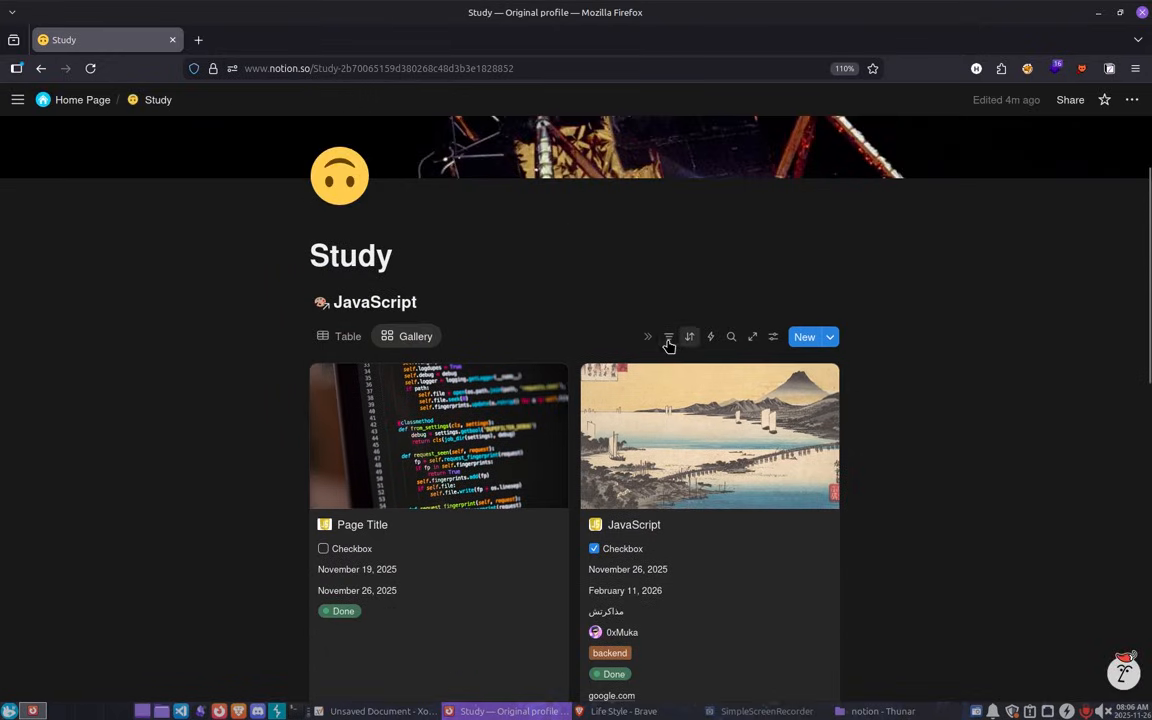
pyautogui.click(668, 340)
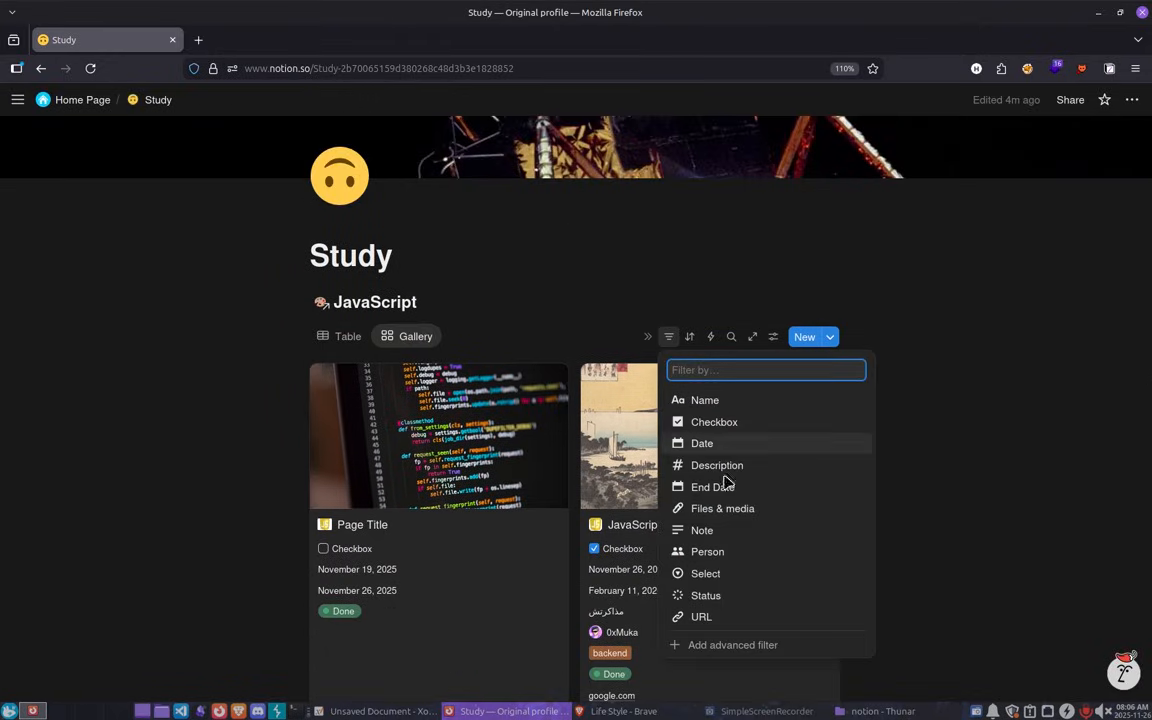
pyautogui.click(730, 575)
pyautogui.click(362, 451)
pyautogui.press('Escape')
pyautogui.scroll(-3, 434, 437)
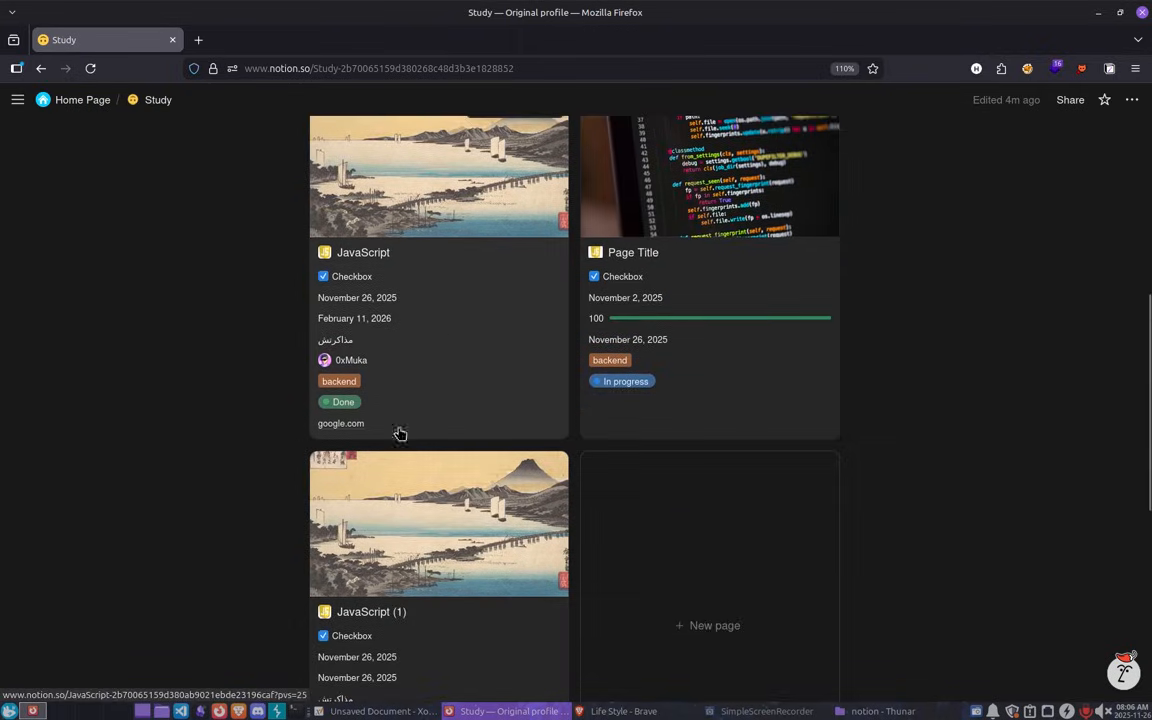
pyautogui.scroll(-2, 507, 399)
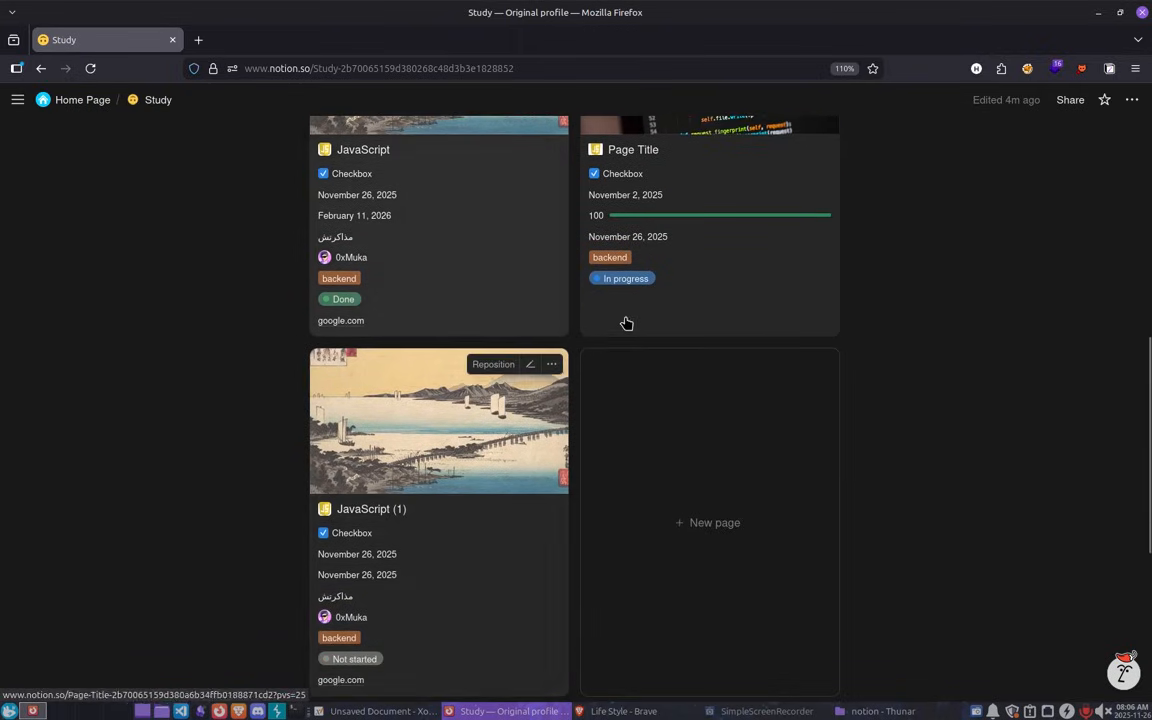
pyautogui.scroll(5, 626, 323)
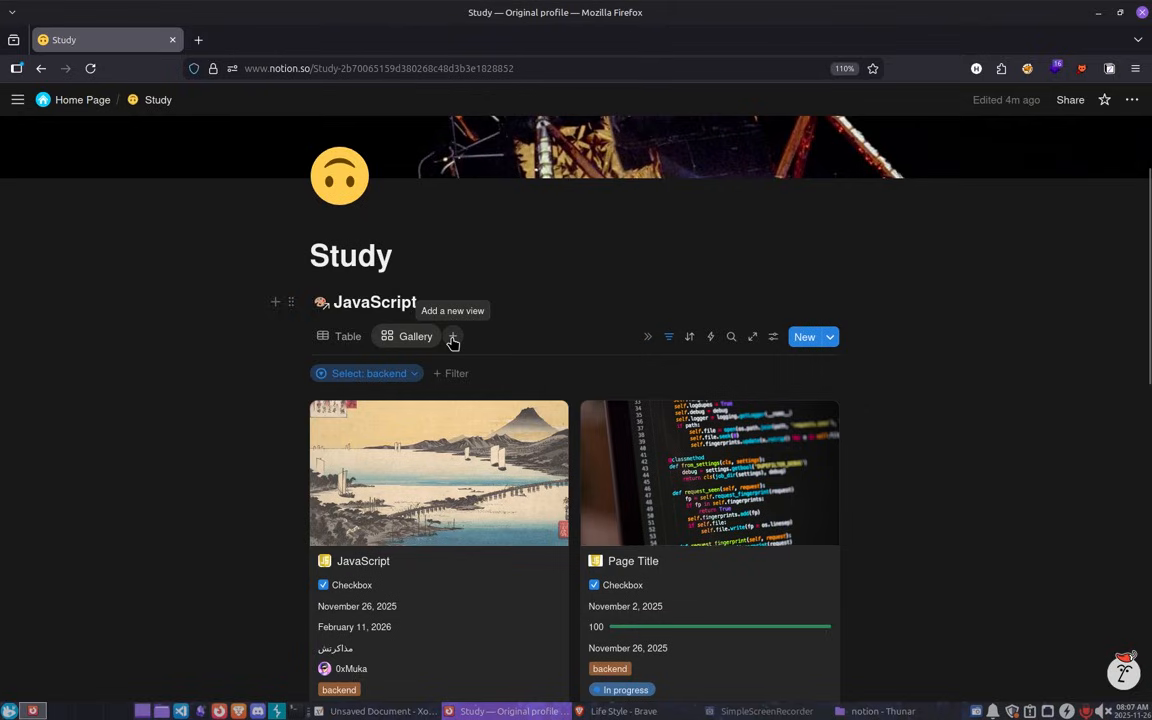
# Add a second Gallery view to the JavaScript database and filter it by End Date within this week.
pyautogui.click(452, 338)
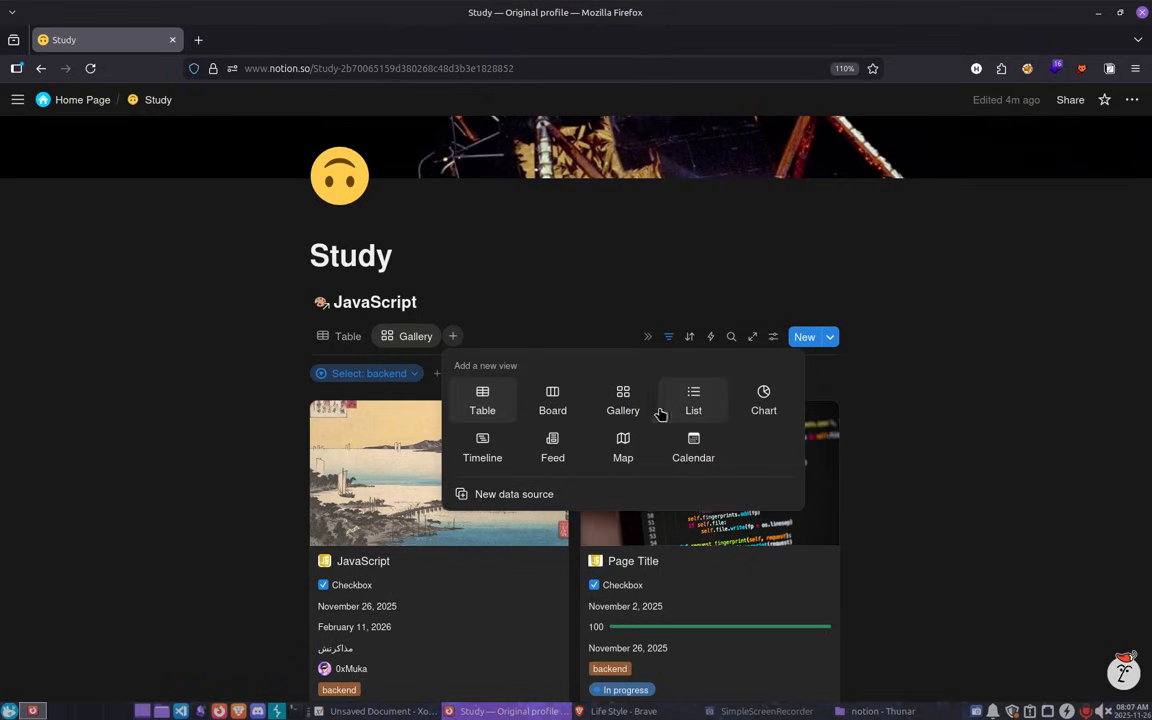
pyautogui.click(624, 402)
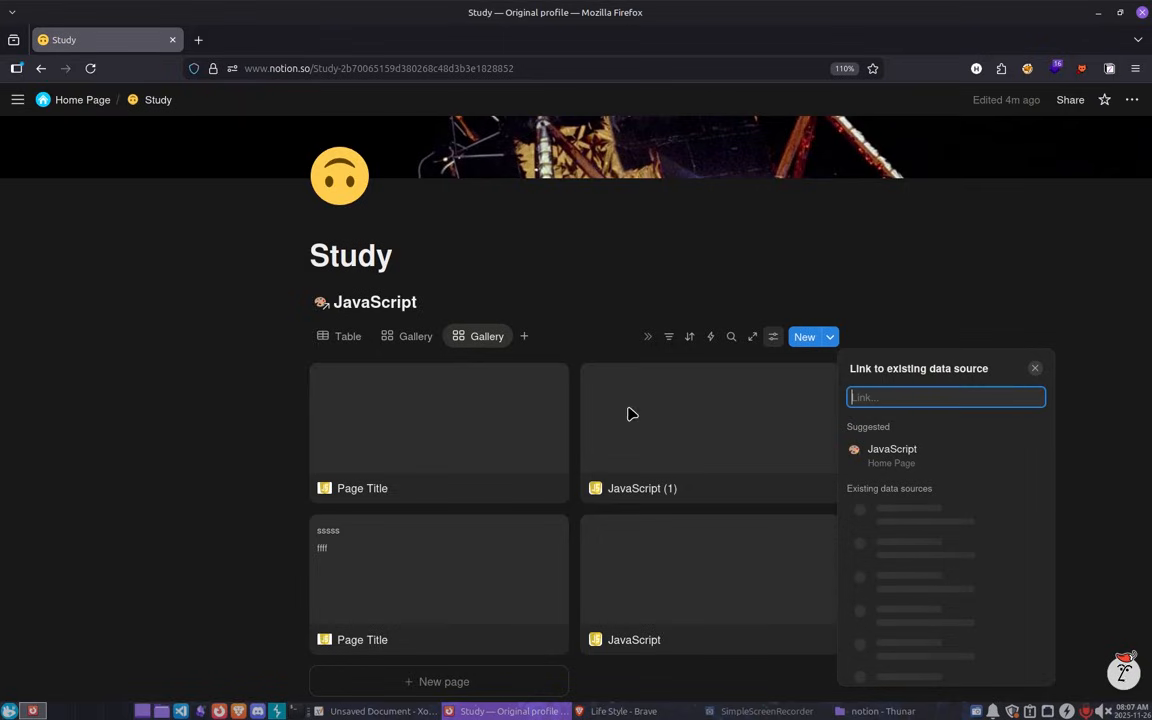
pyautogui.click(670, 342)
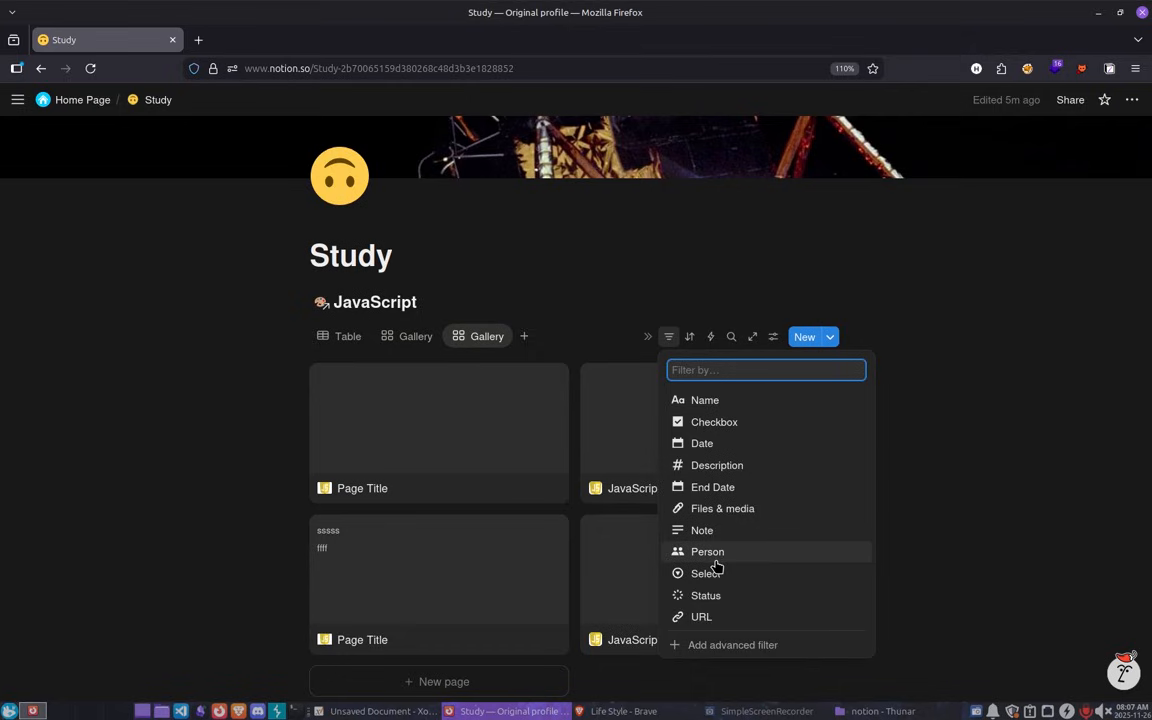
pyautogui.click(716, 486)
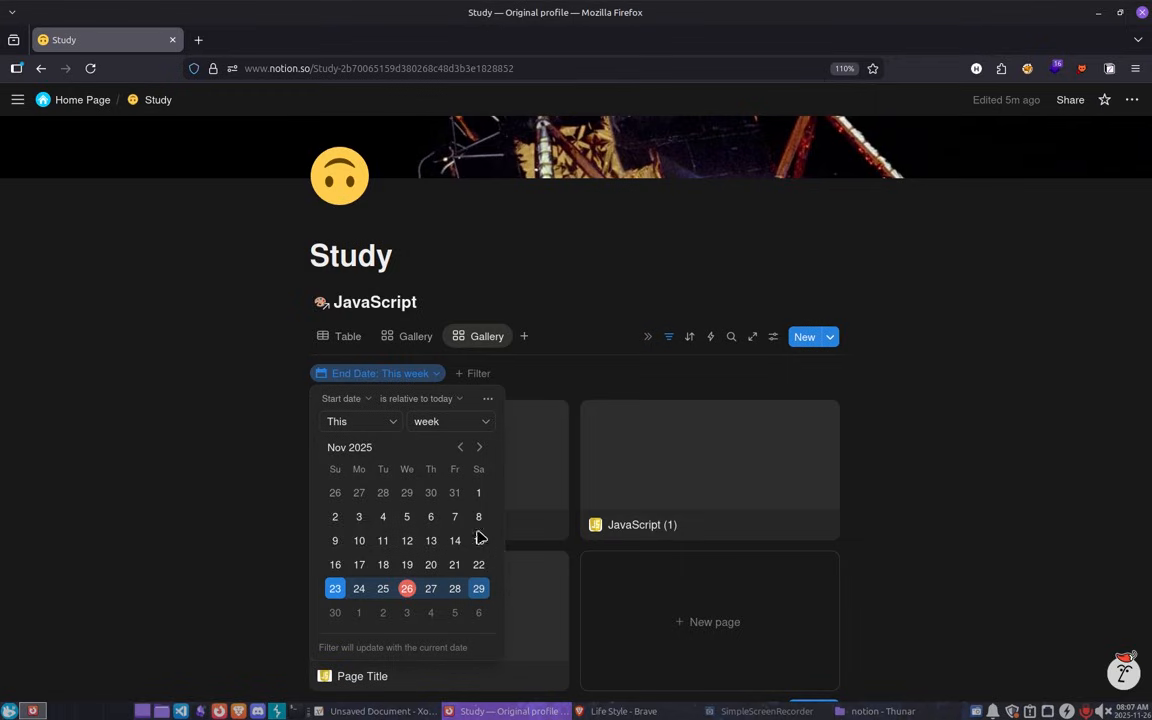
pyautogui.click(545, 453)
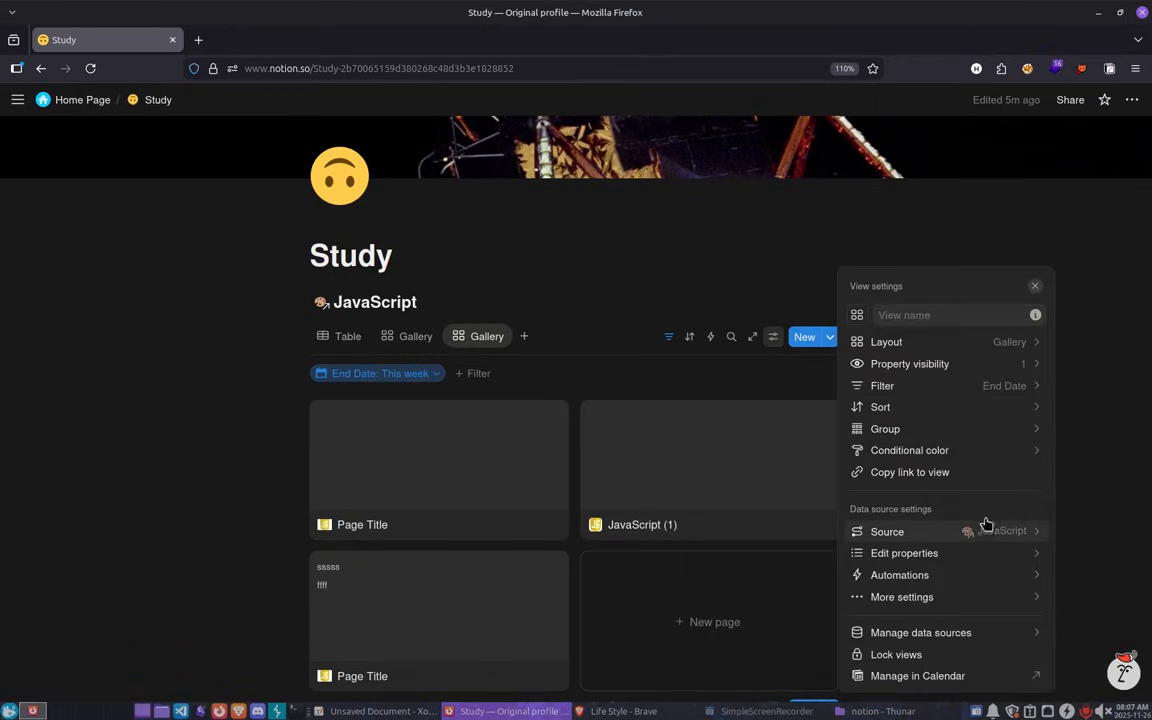
# Show the Select, Status and URL properties on the second gallery's cards and set its card preview to Files & media.
pyautogui.click(988, 366)
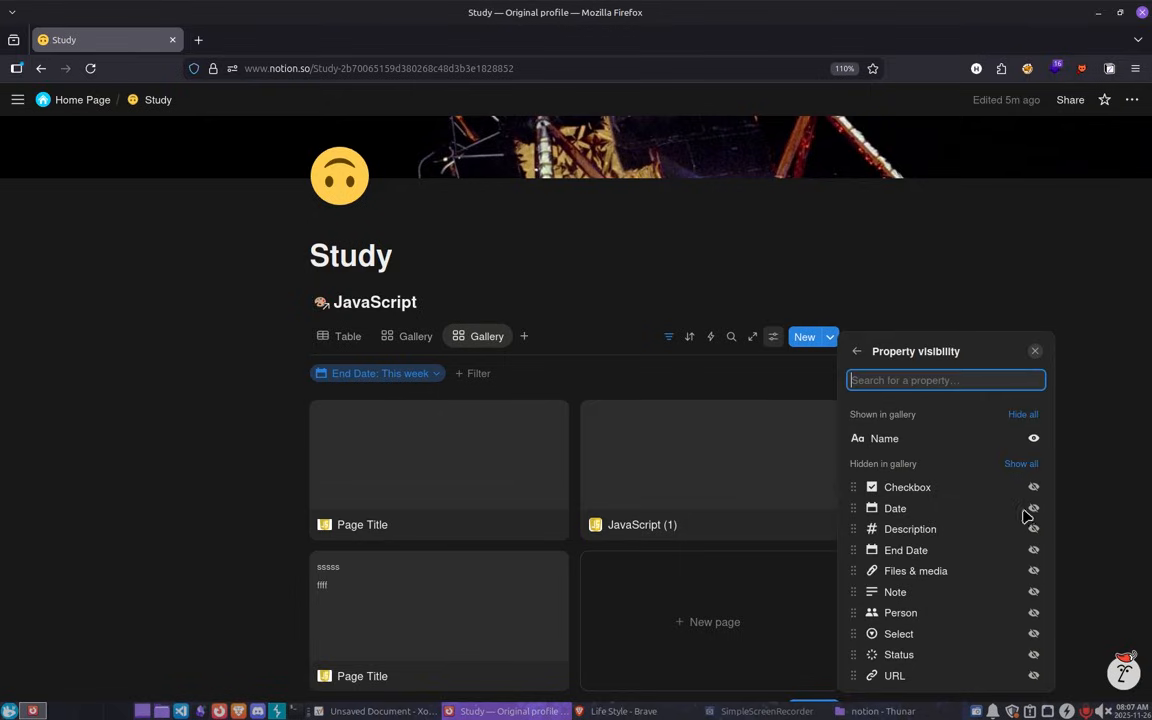
pyautogui.click(1034, 656)
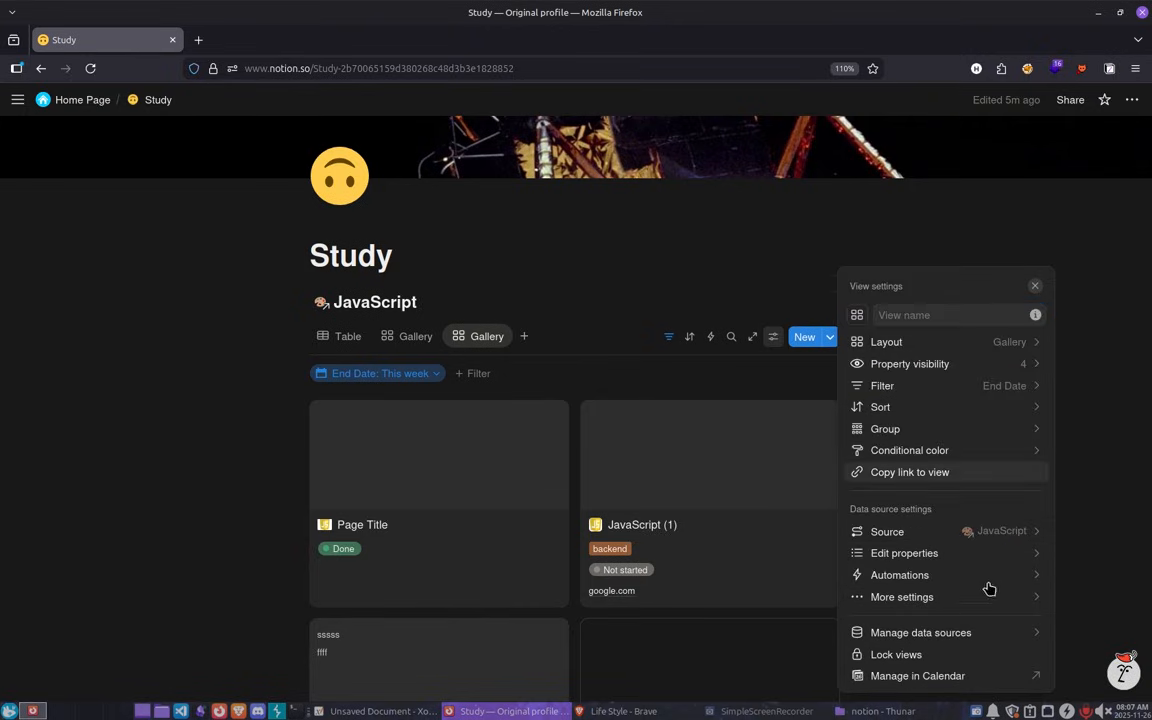
pyautogui.click(952, 345)
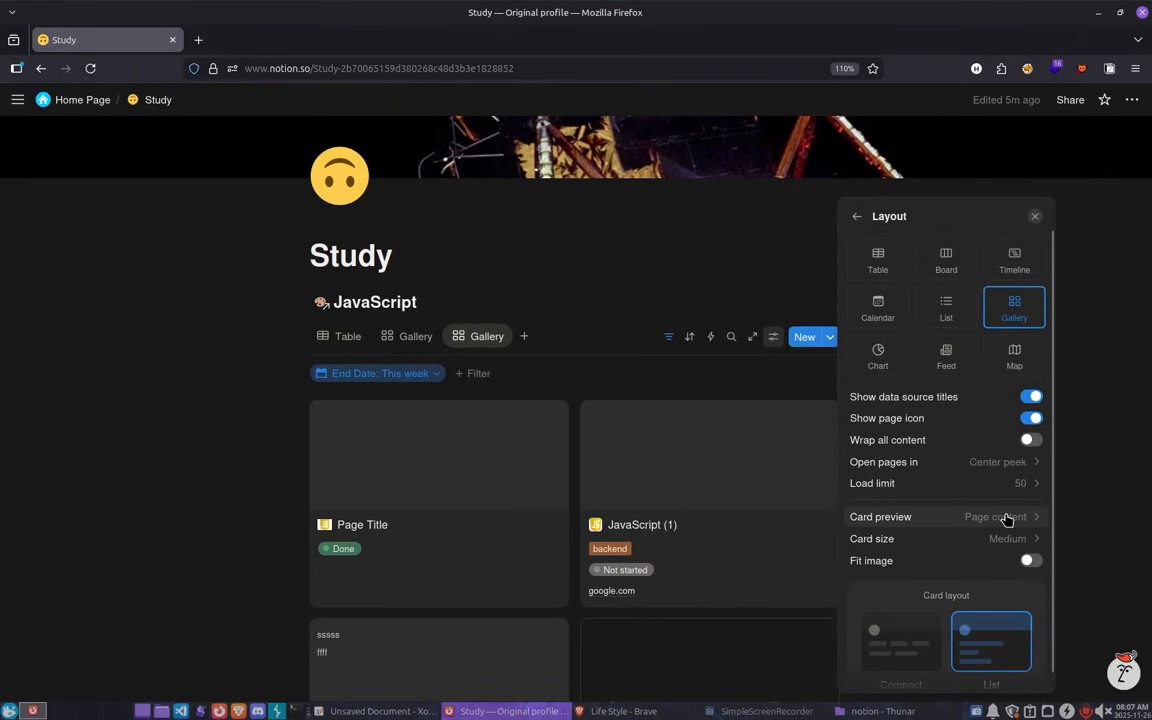
pyautogui.click(1007, 518)
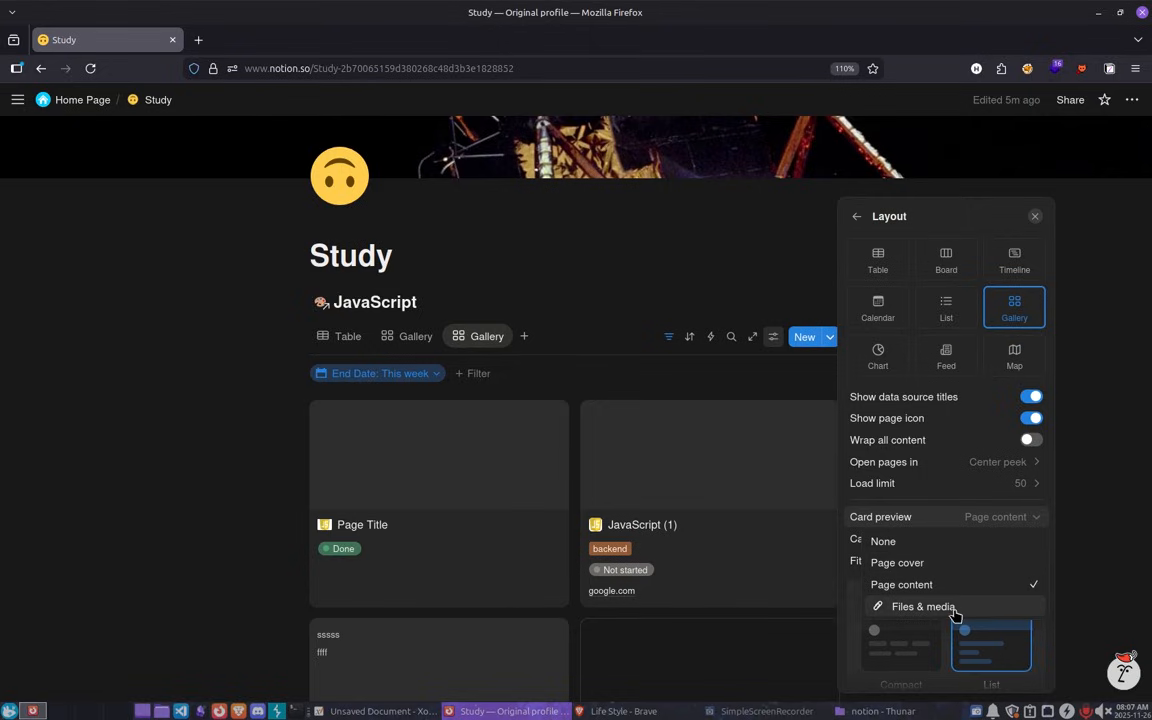
pyautogui.click(950, 606)
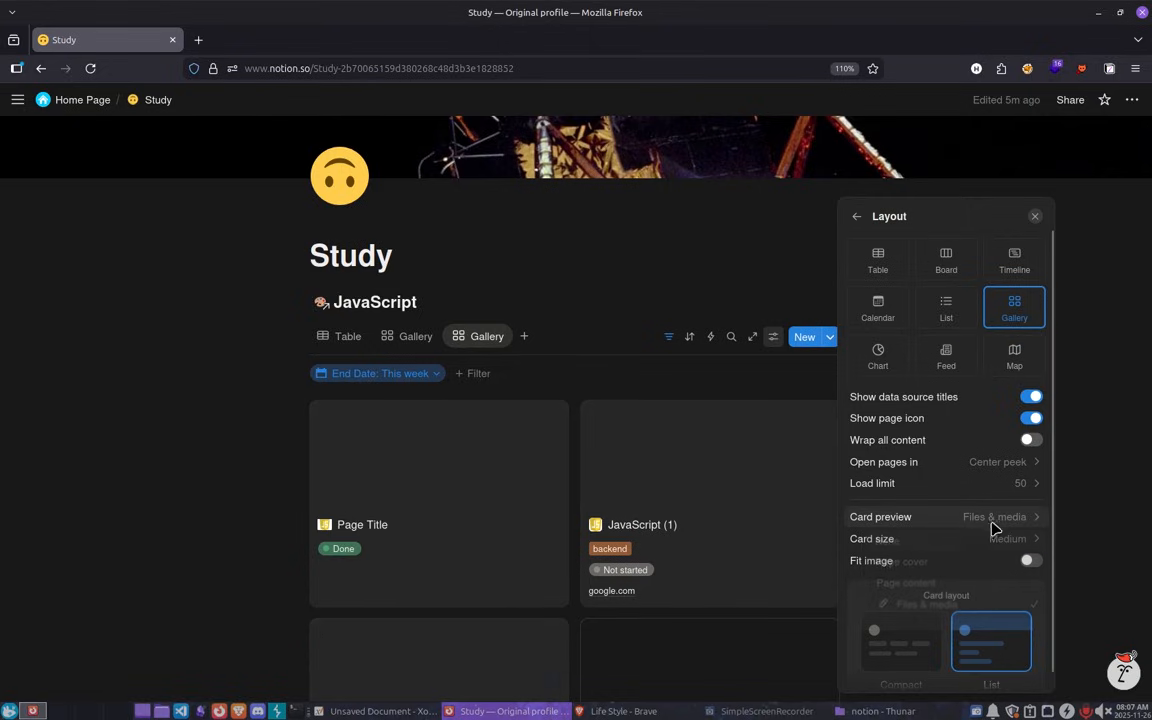
# Set the card preview of the second JavaScript gallery to Page cover.
pyautogui.click(995, 520)
pyautogui.click(915, 564)
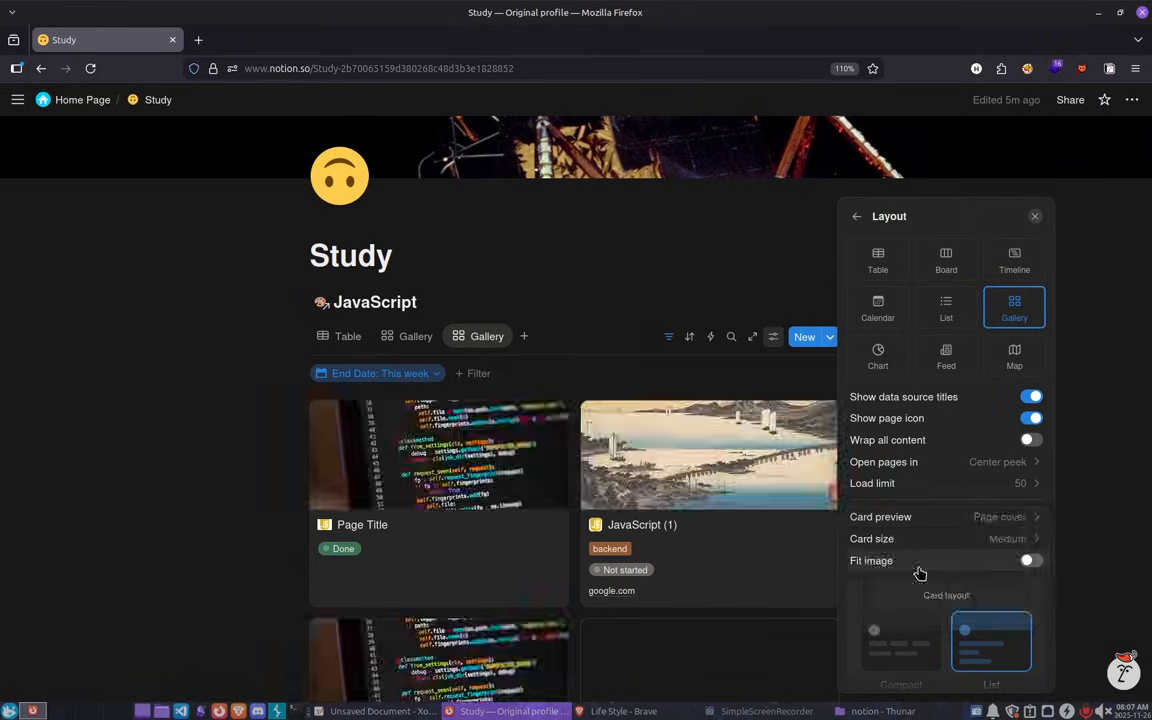
pyautogui.click(555, 476)
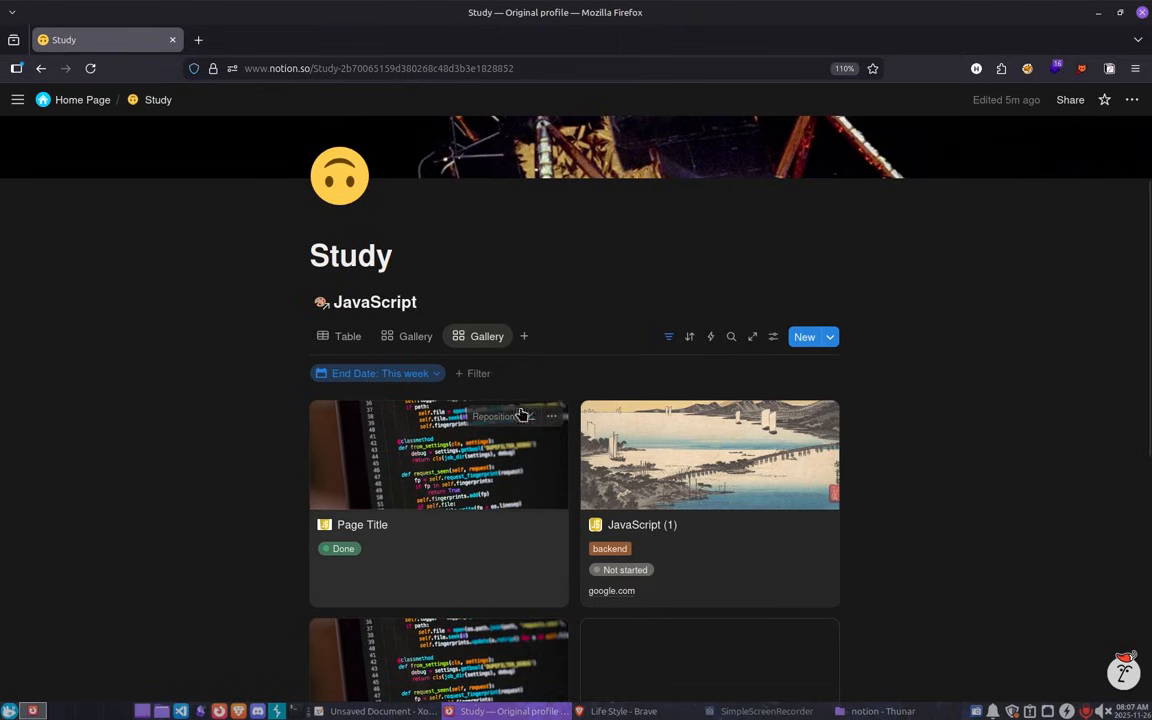
pyautogui.click(523, 336)
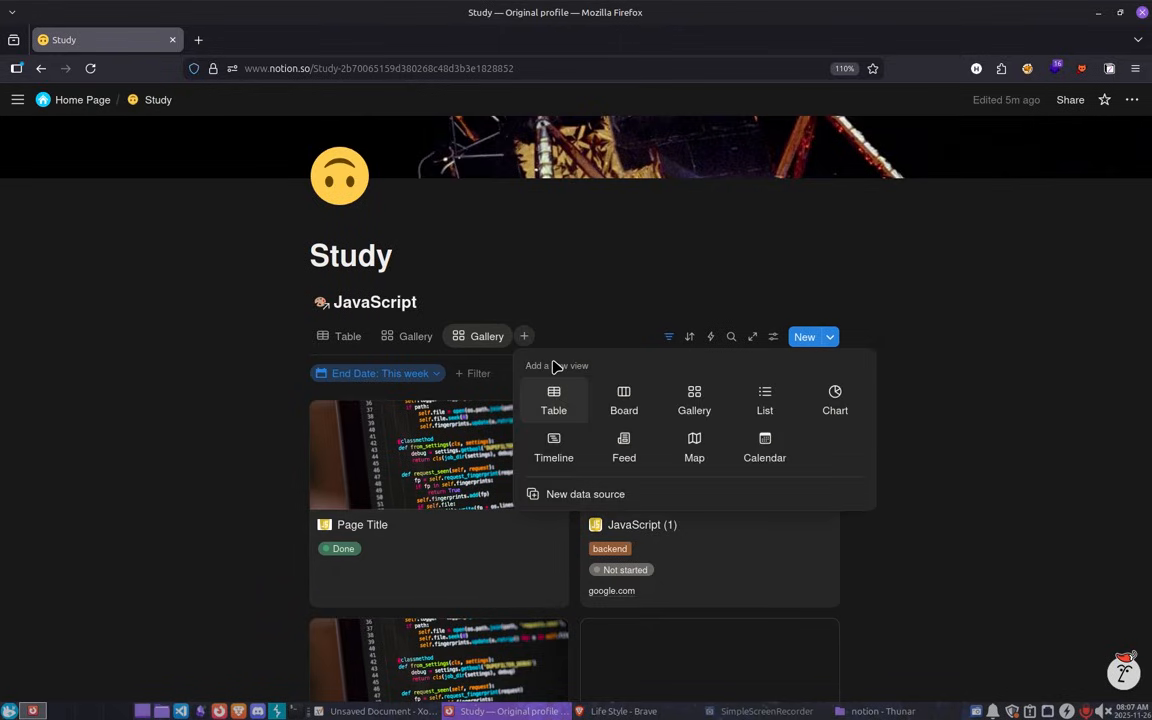
pyautogui.press('Escape')
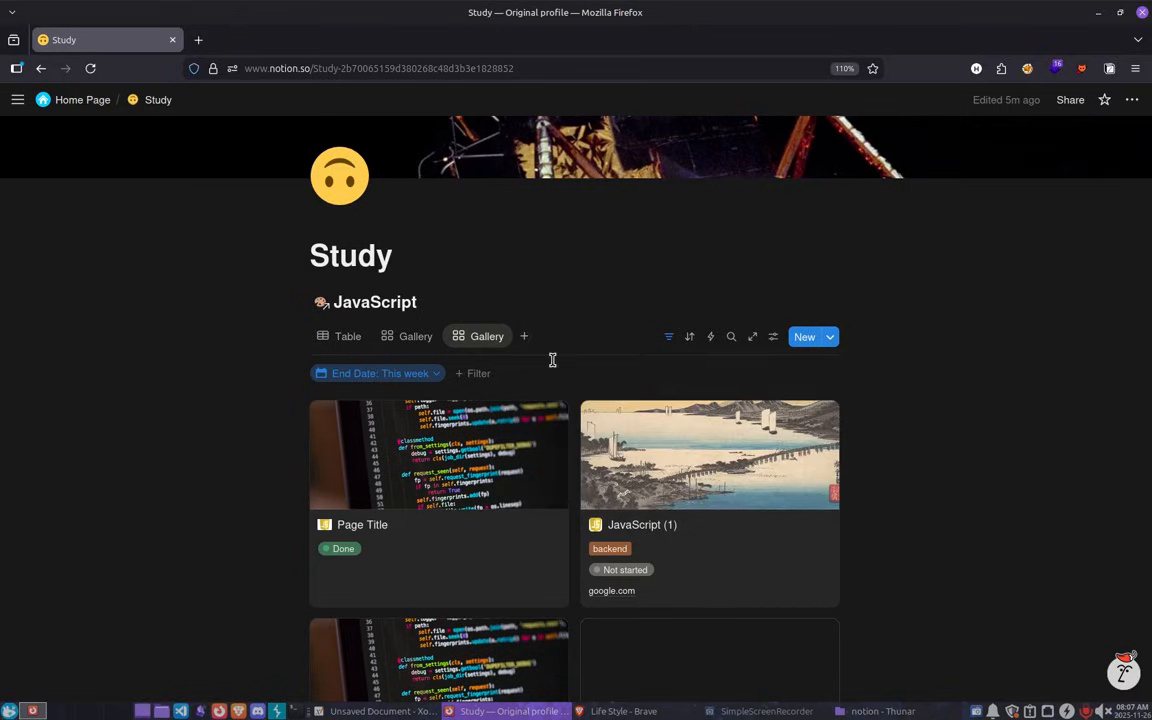
# Go to the Home Page and insert a new subpage in the empty block below the JavaScript link.
pyautogui.scroll(-5, 370, 270)
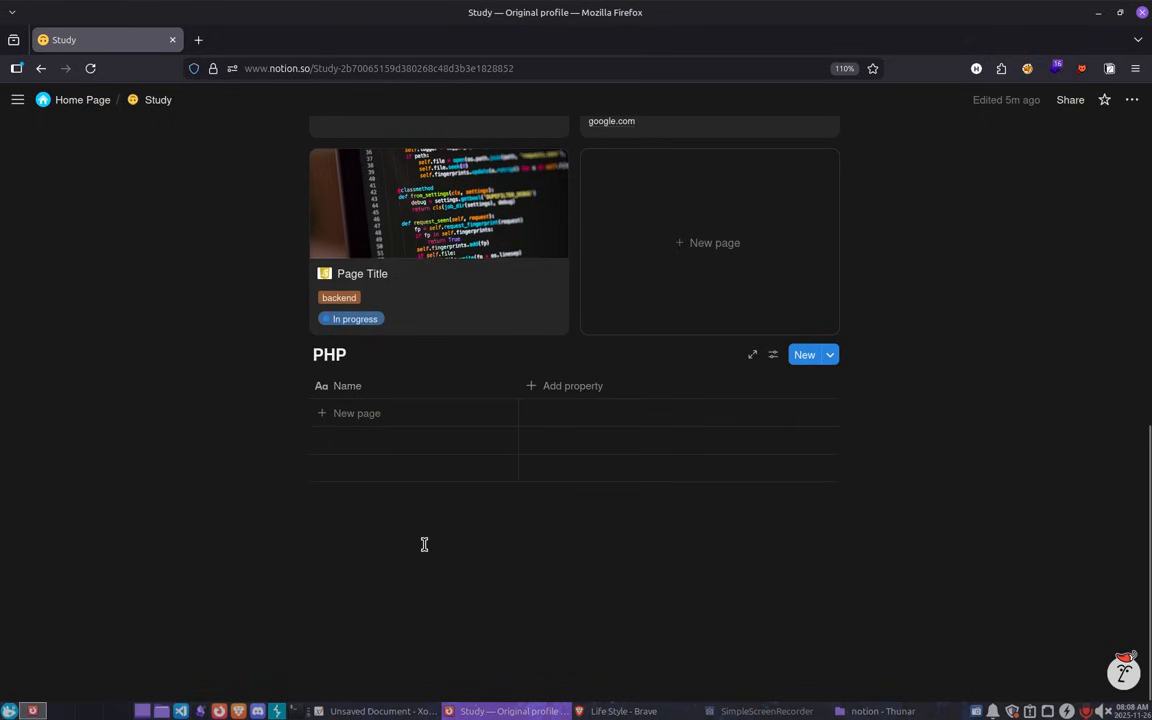
pyautogui.click(81, 104)
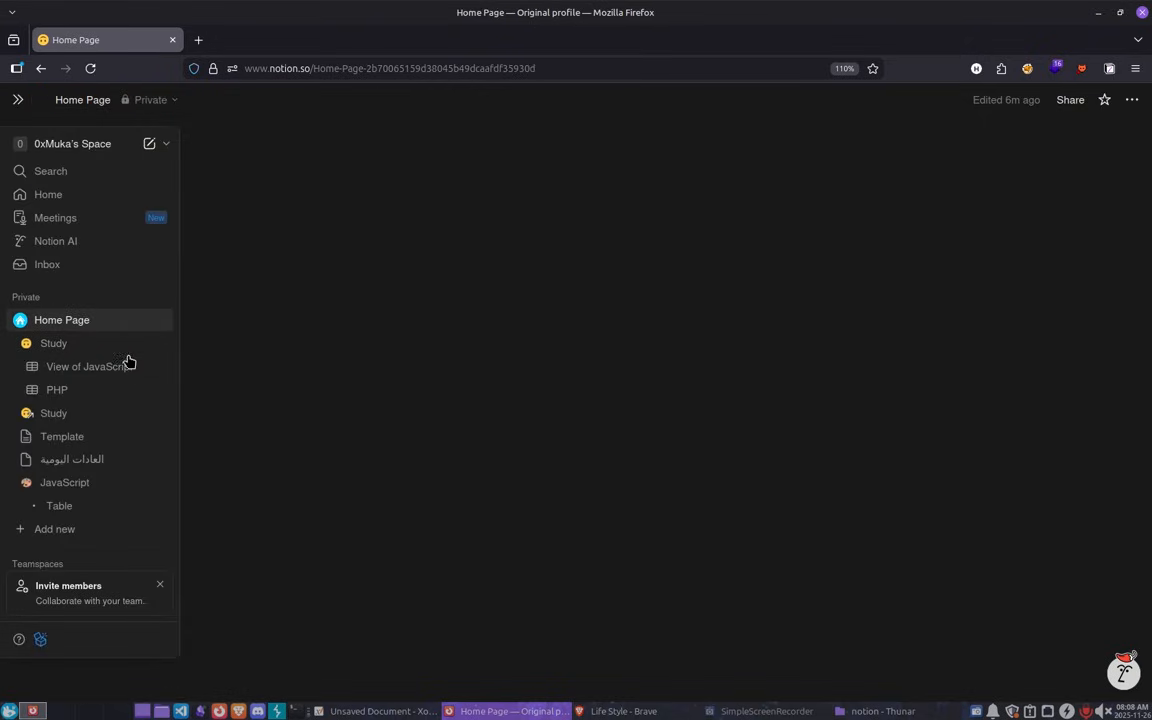
pyautogui.scroll(-5, 367, 280)
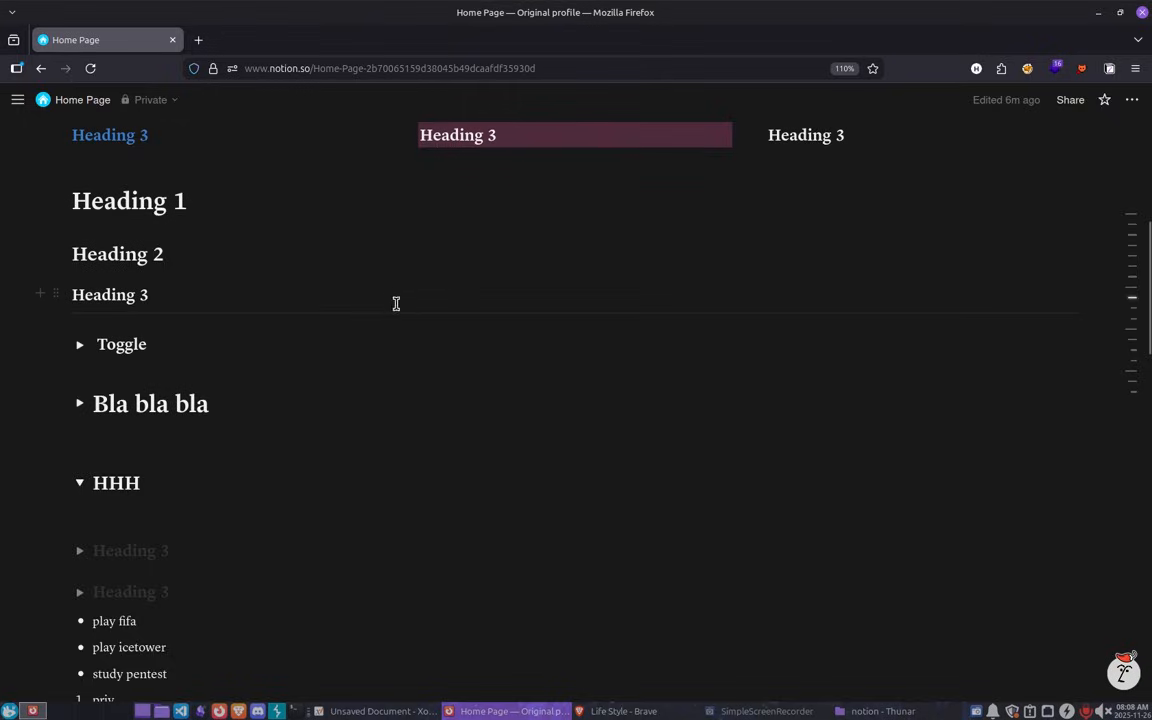
pyautogui.scroll(-15, 419, 383)
pyautogui.click(278, 576)
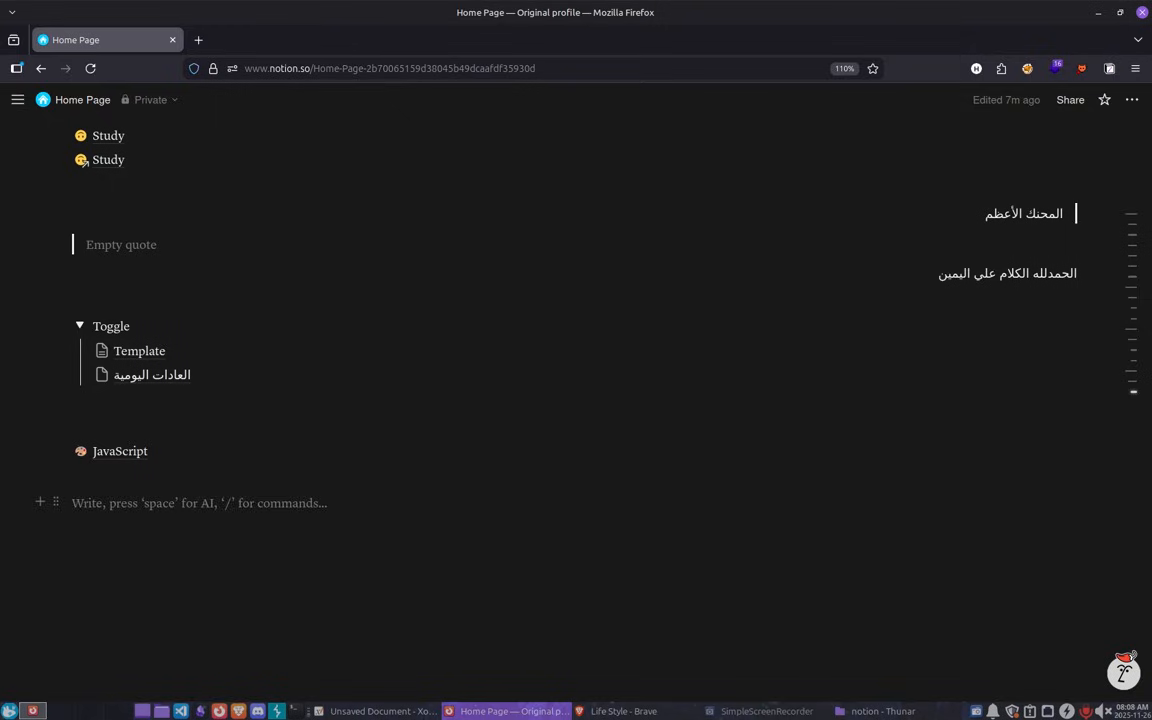
pyautogui.write('/')
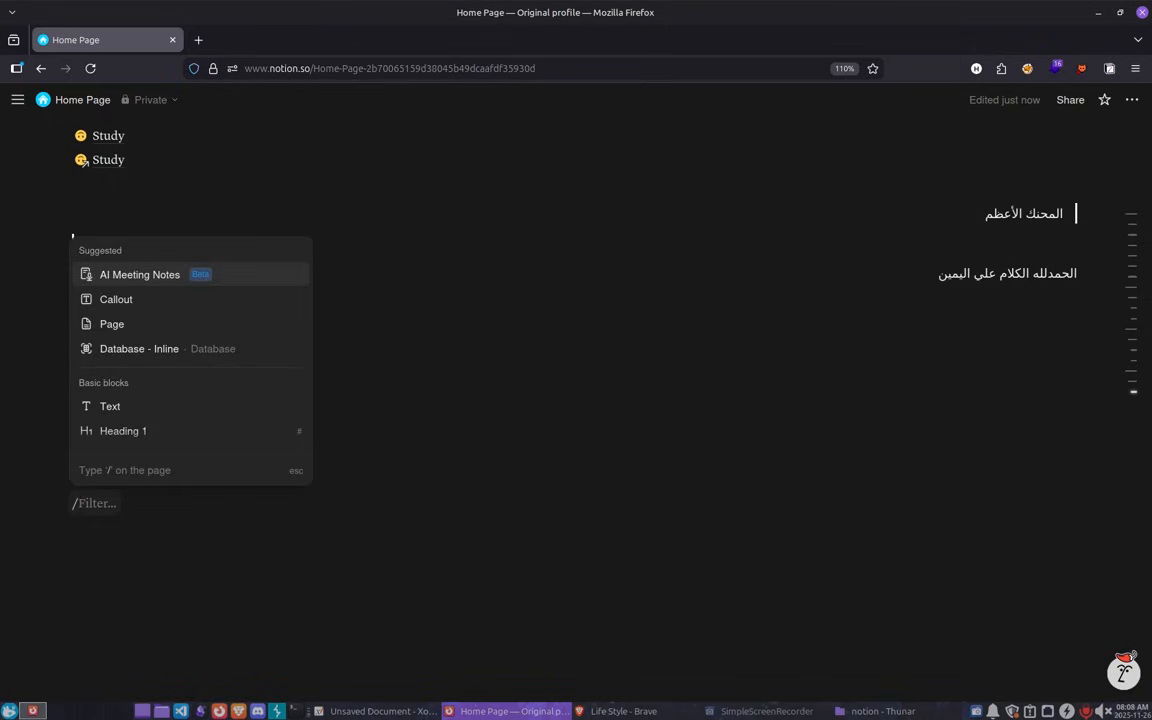
pyautogui.write('in')
pyautogui.press('BackSpace')
pyautogui.press('BackSpace')
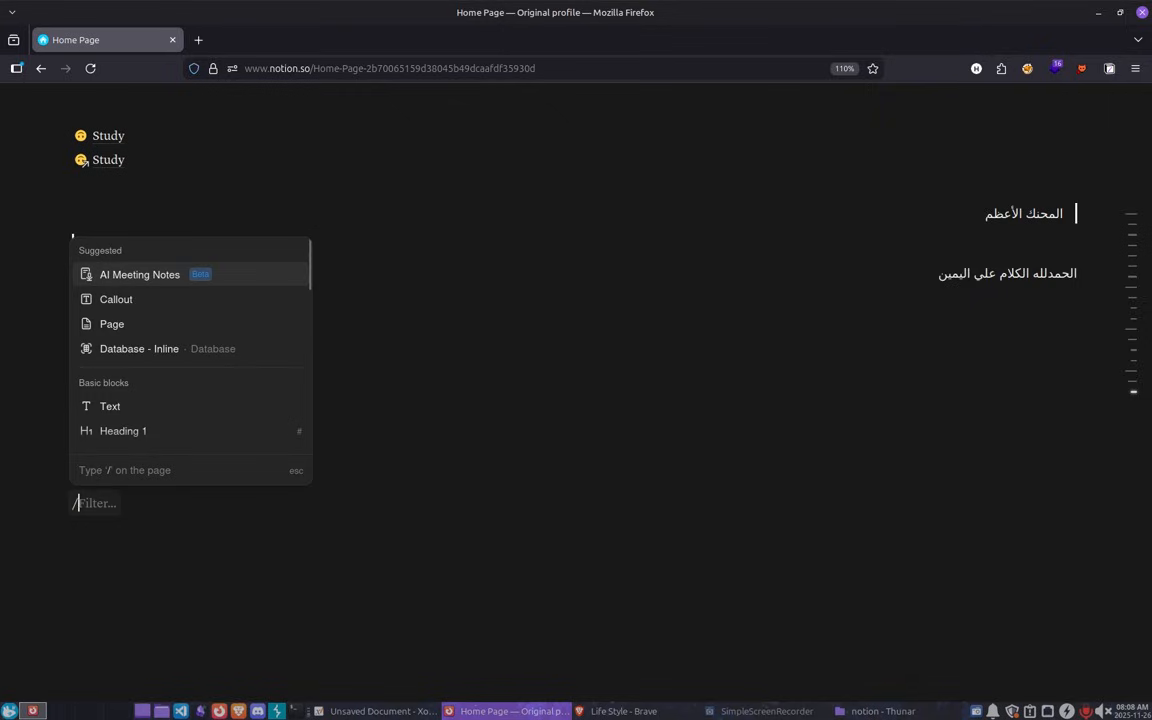
pyautogui.write('page')
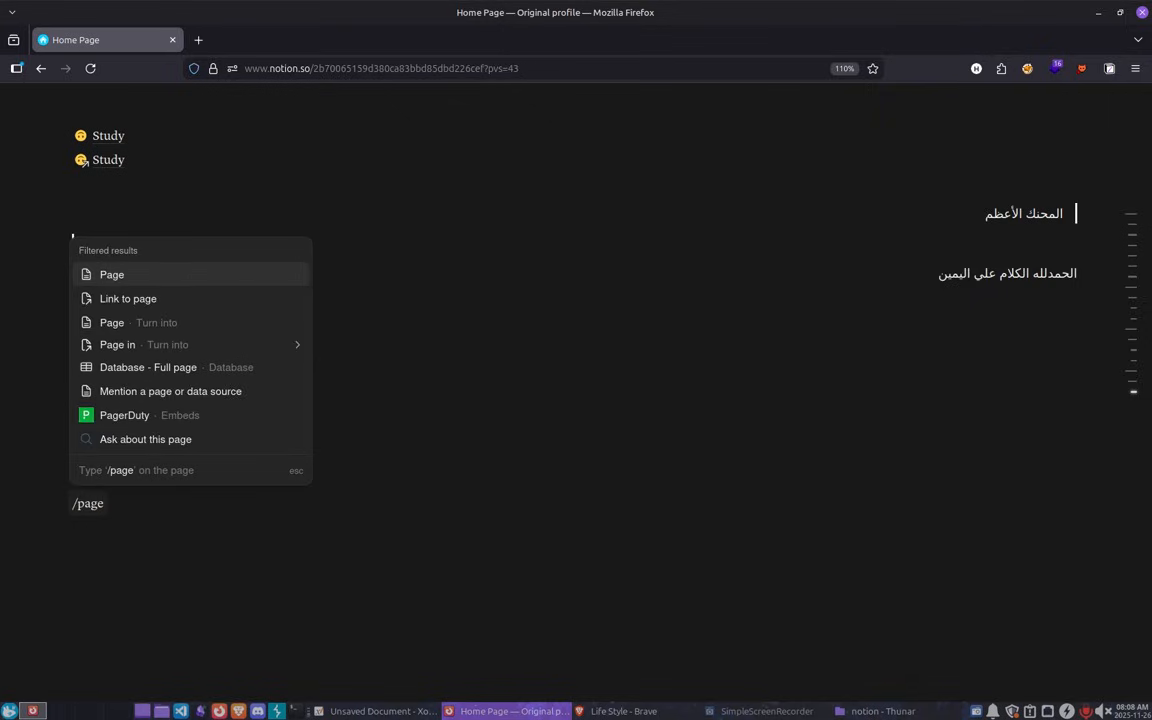
pyautogui.press('Return')
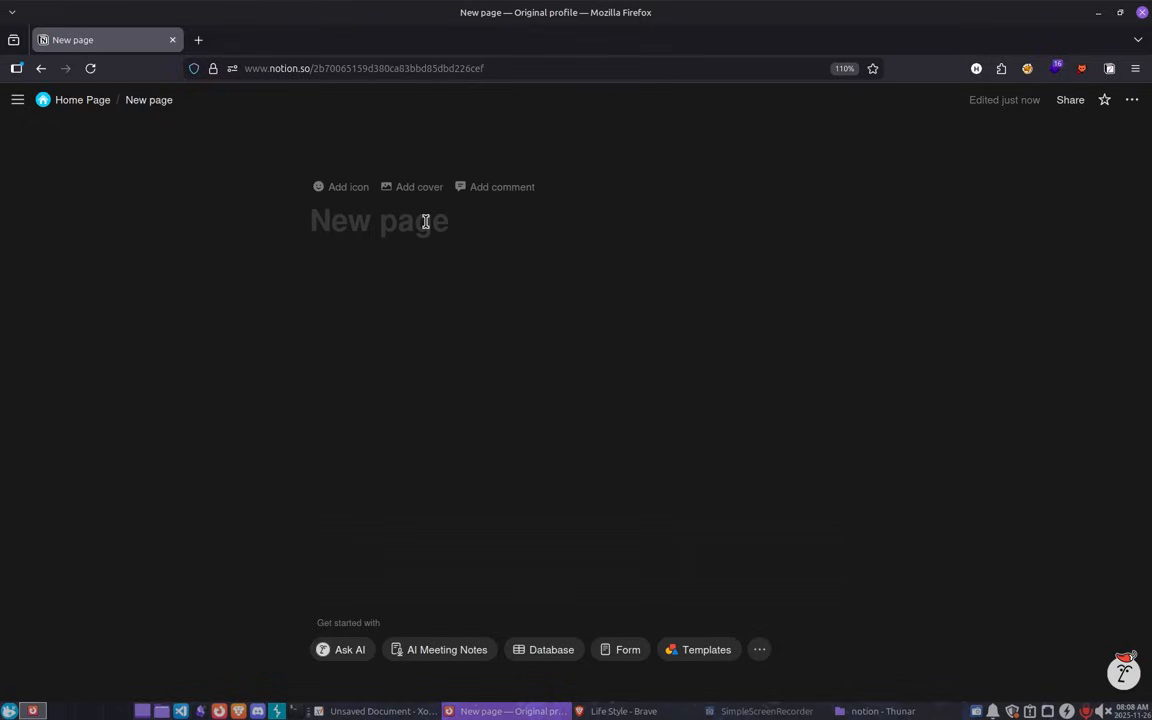
# Title the new page Relations and set its icon to the tears-of-joy face emoji.
pyautogui.write('D')
pyautogui.press('BackSpace')
pyautogui.write('Relations')
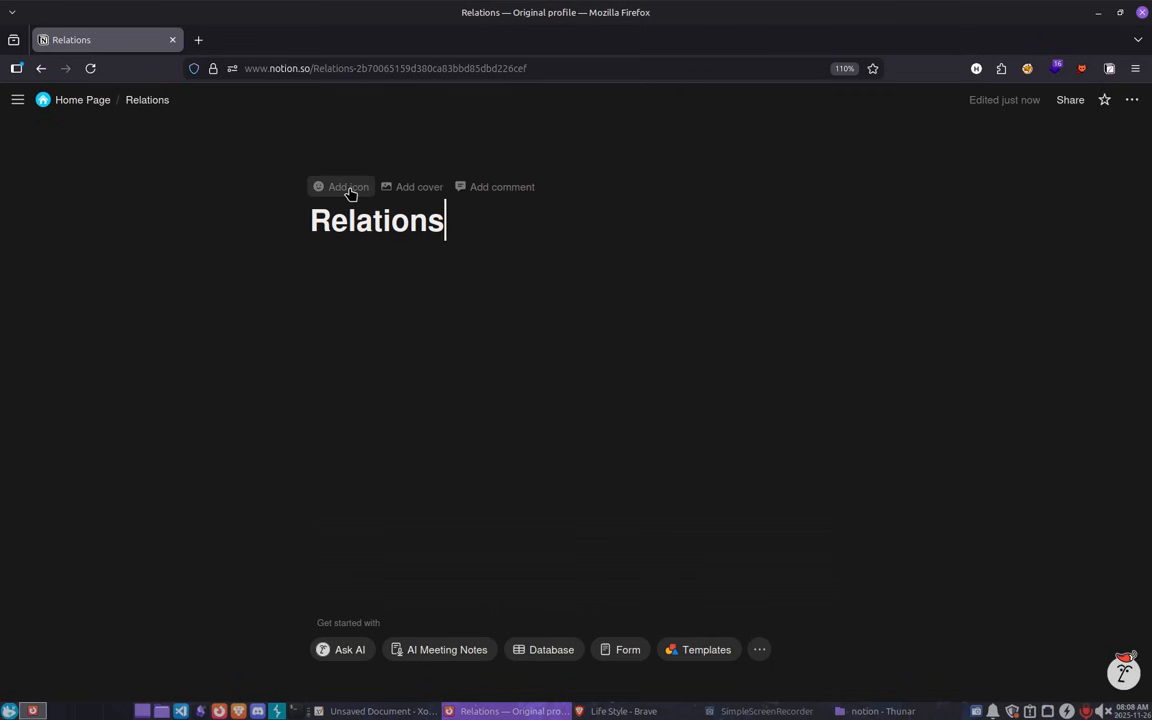
pyautogui.click(348, 188)
pyautogui.click(350, 196)
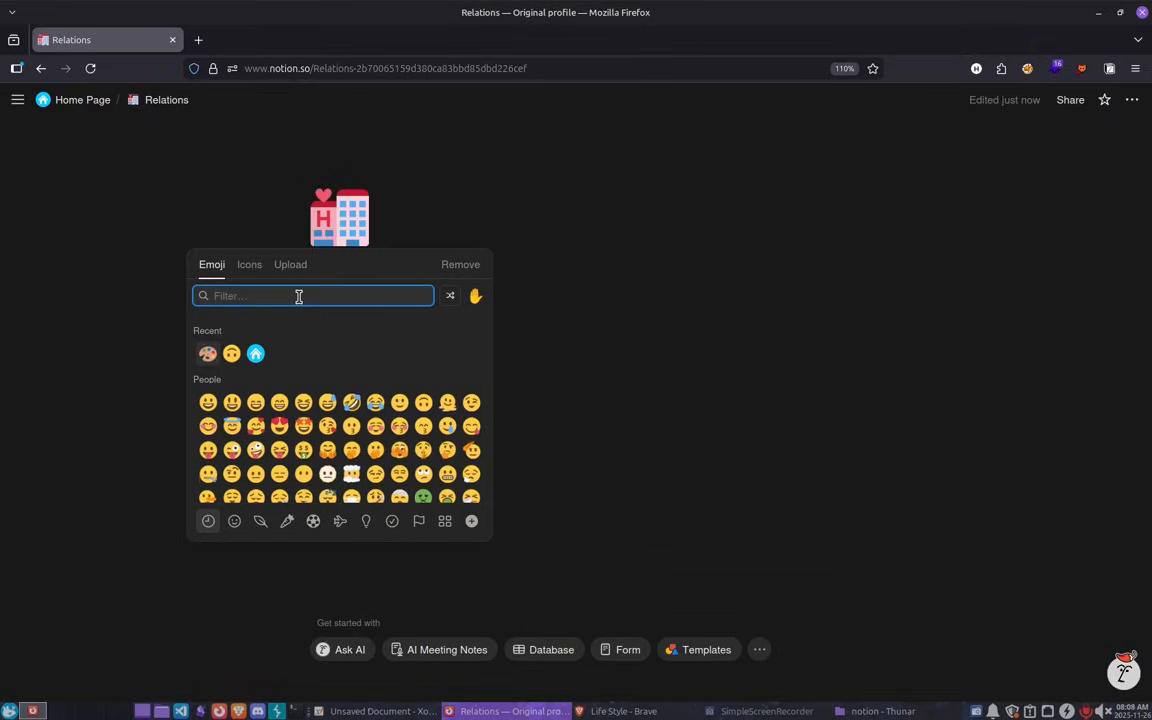
pyautogui.click(375, 403)
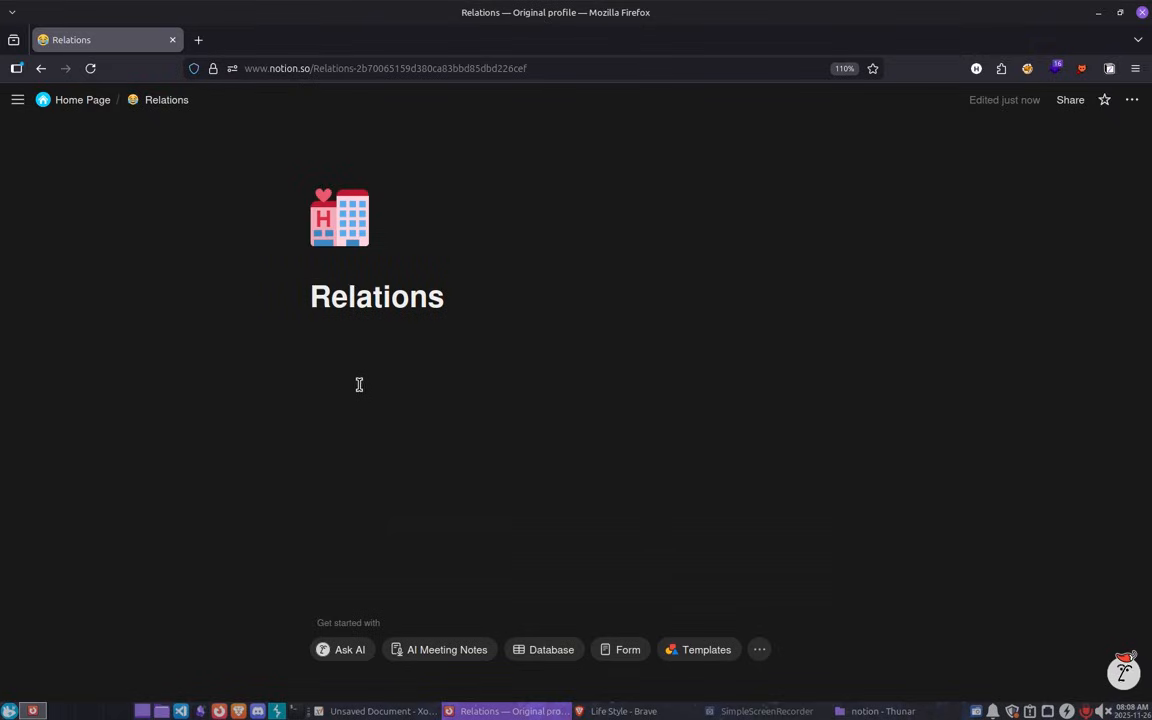
pyautogui.click(337, 240)
pyautogui.press('Escape')
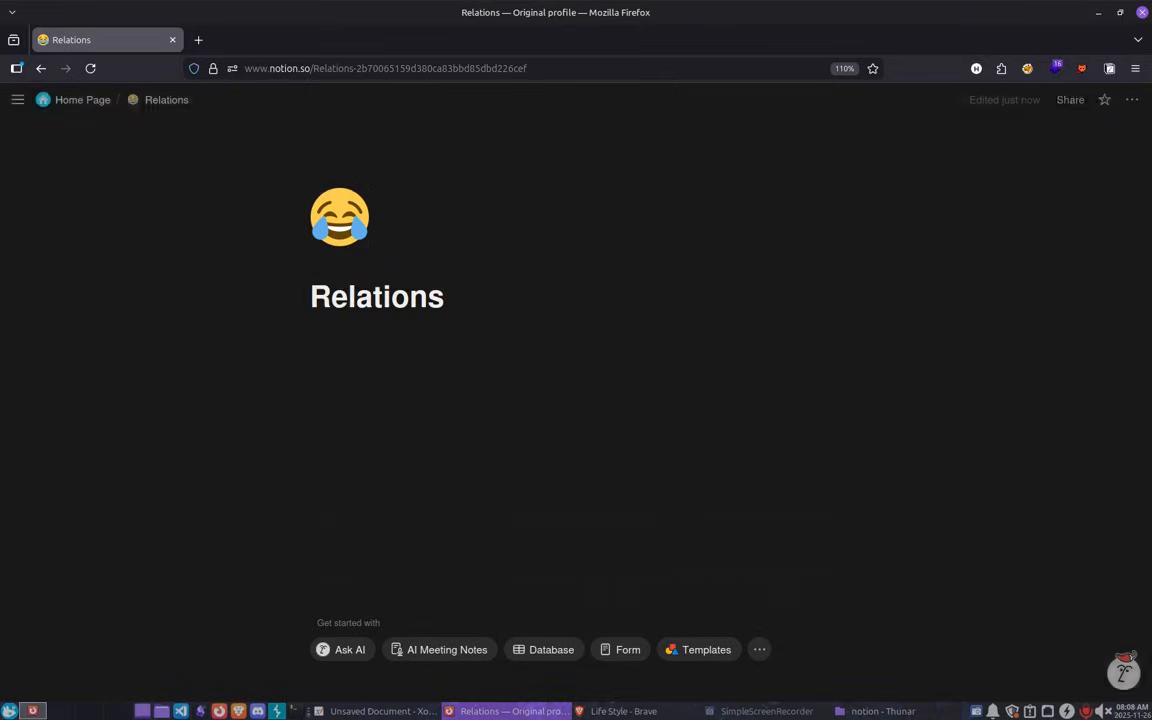
# Insert an inline database under the Relations title and name it Week.
pyautogui.click(441, 383)
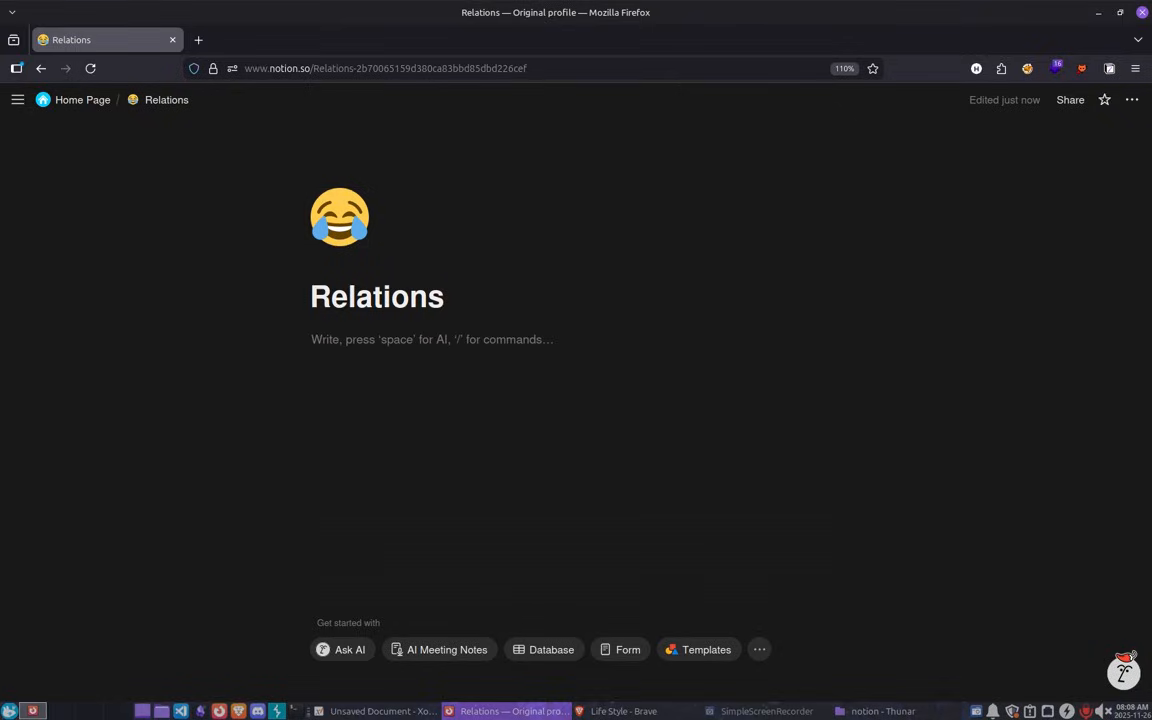
pyautogui.write('/')
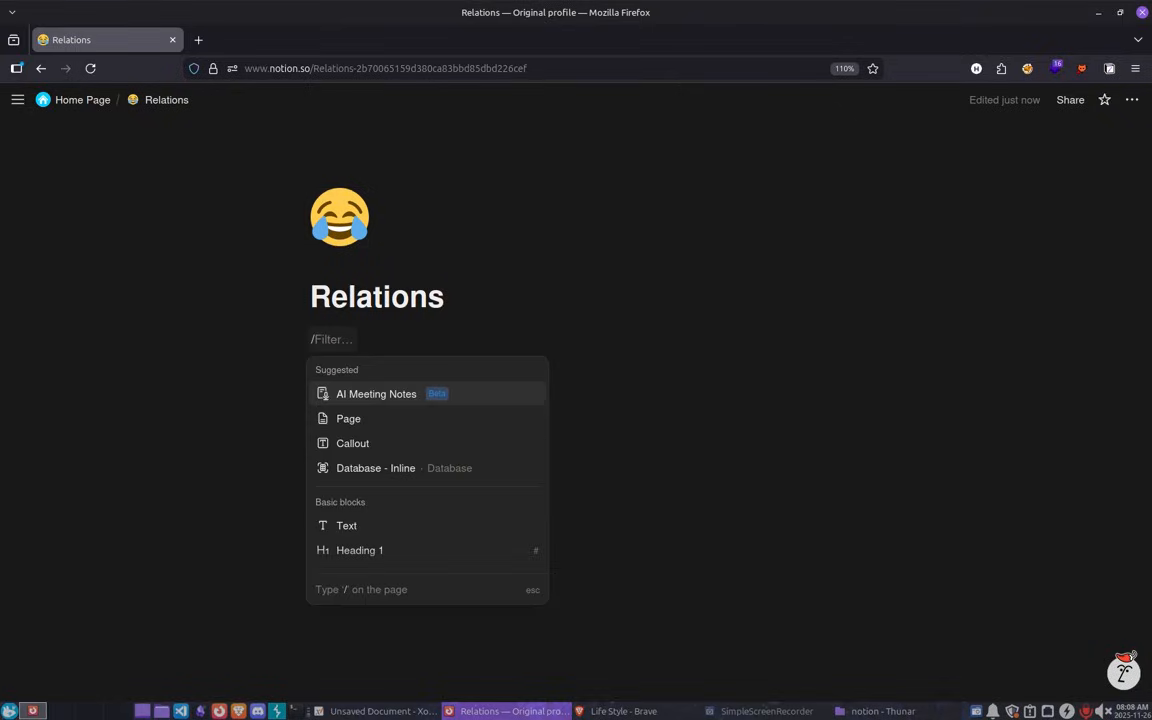
pyautogui.write('inli')
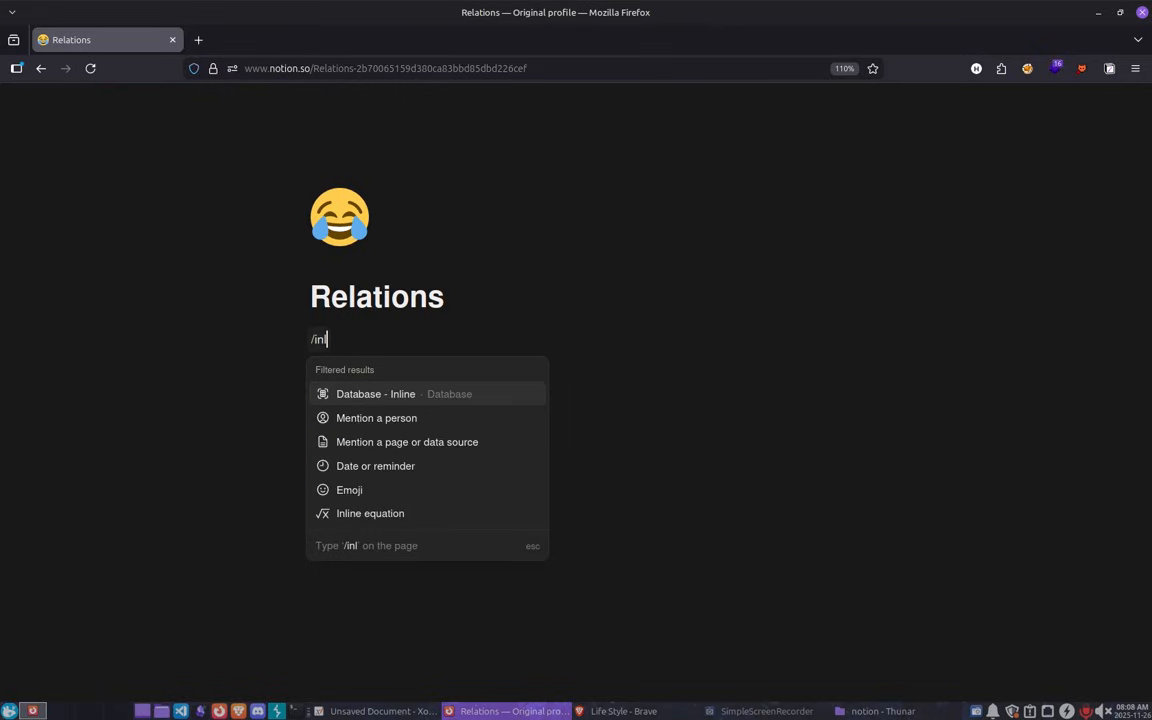
pyautogui.click(443, 391)
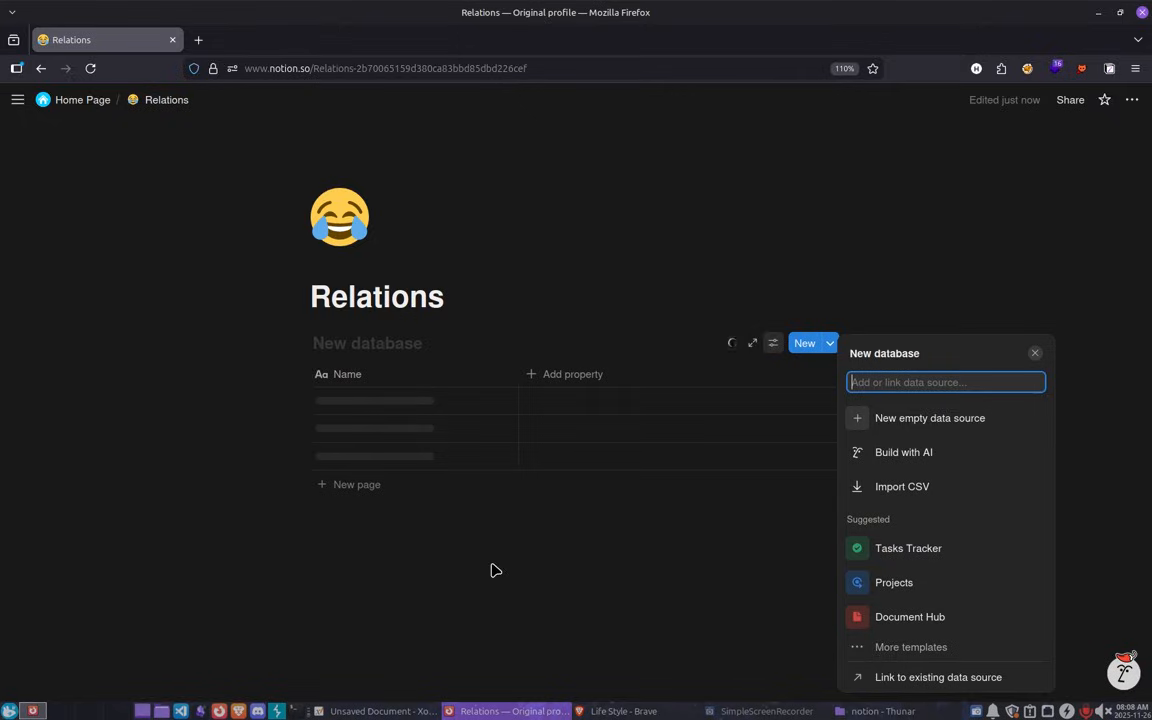
pyautogui.click(375, 341)
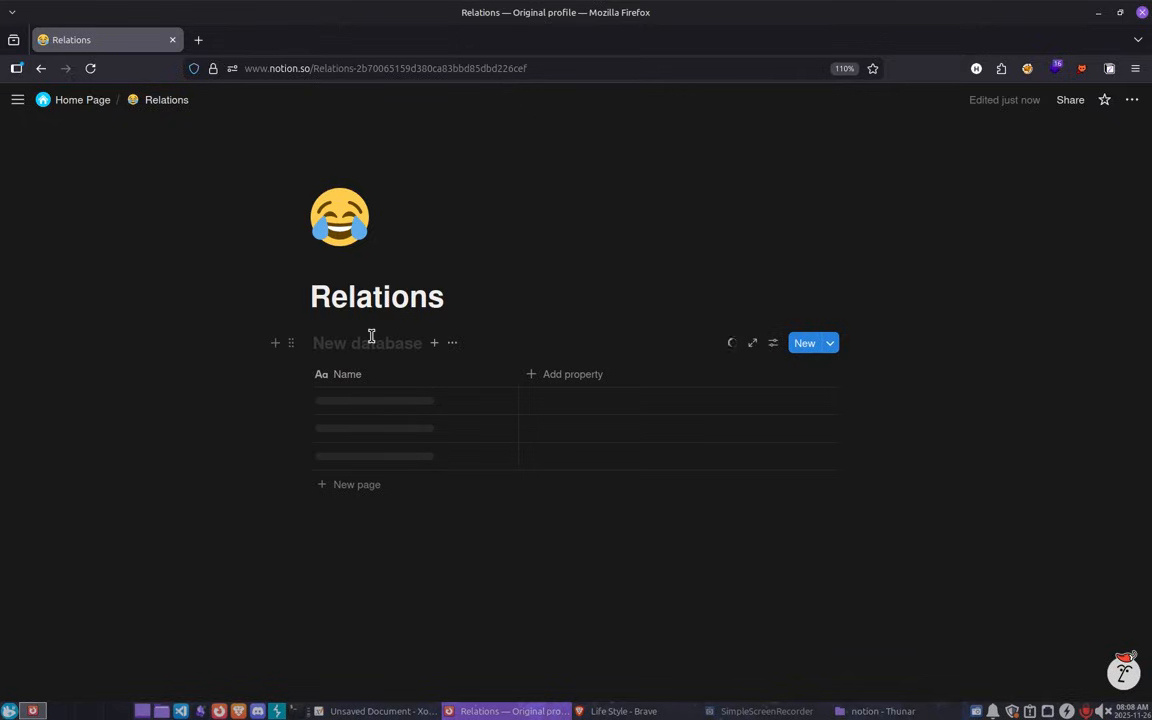
pyautogui.write('Week')
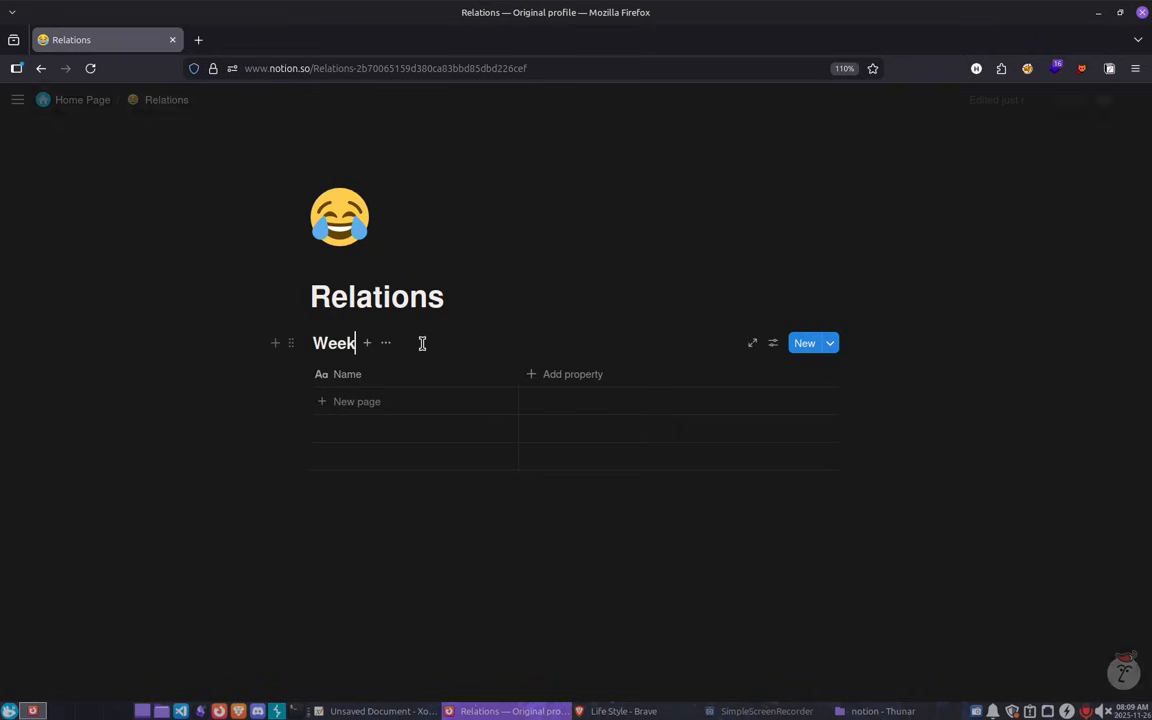
# Add a divider line below the Week database.
pyautogui.click(424, 507)
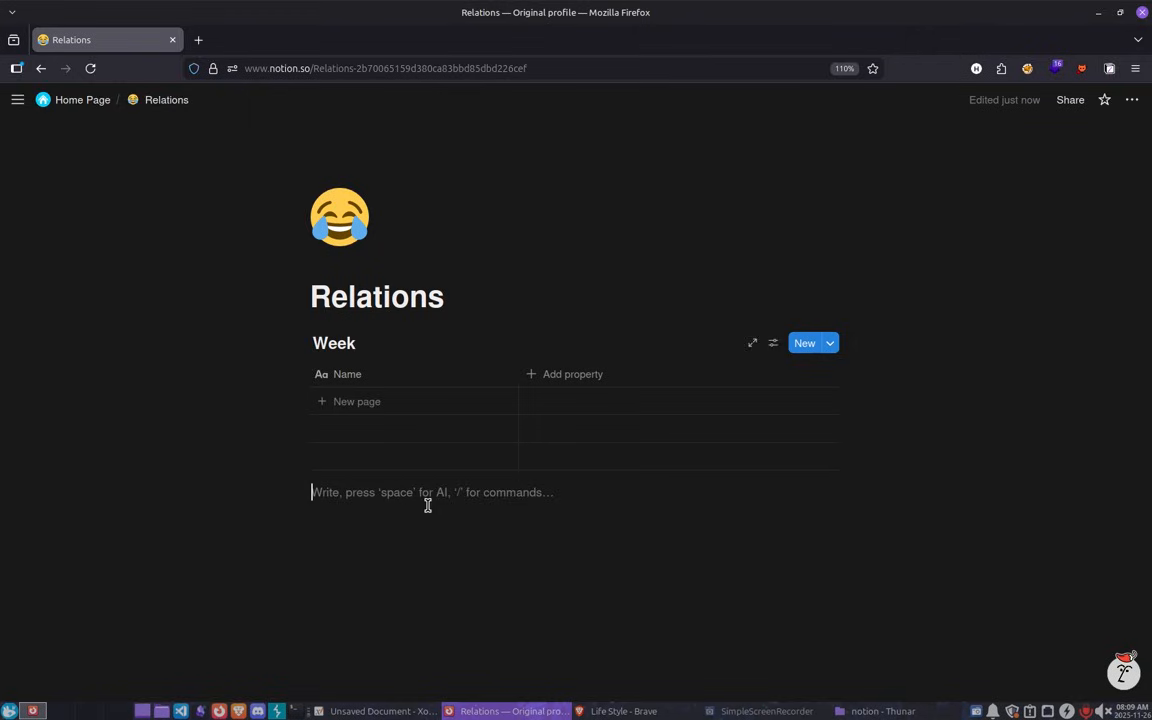
pyautogui.write('/')
pyautogui.press('BackSpace')
pyautogui.write('---')
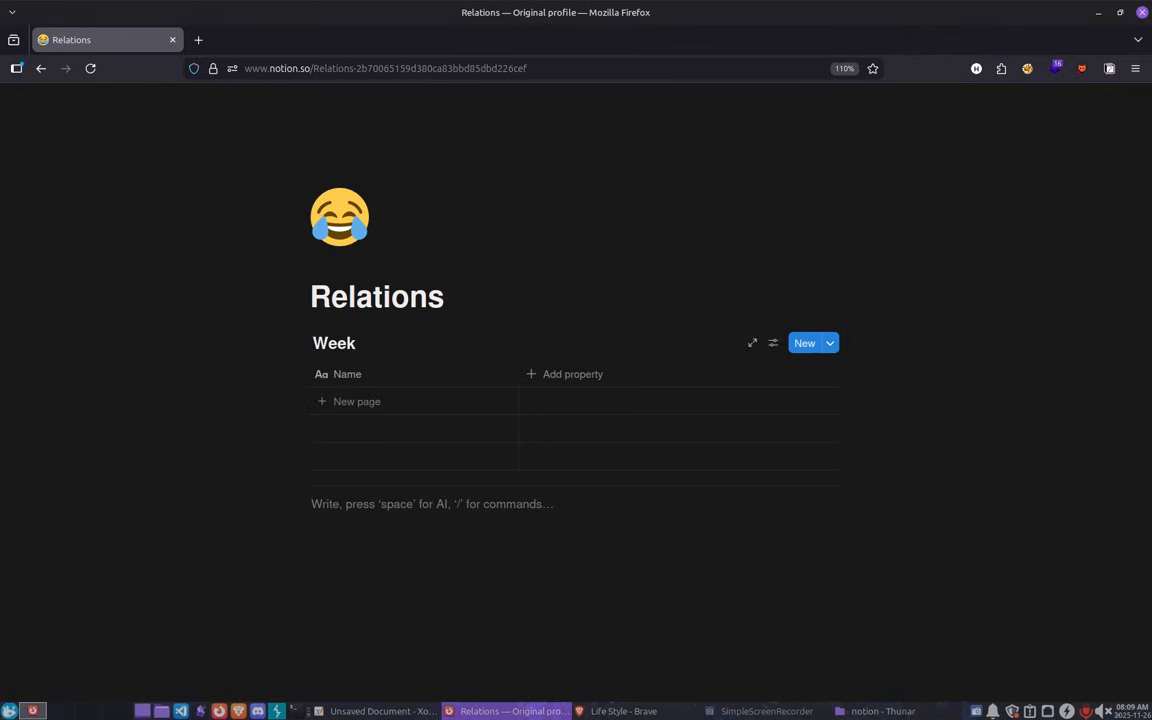
# Insert a second inline database below the divider and name it Day.
pyautogui.write('/')
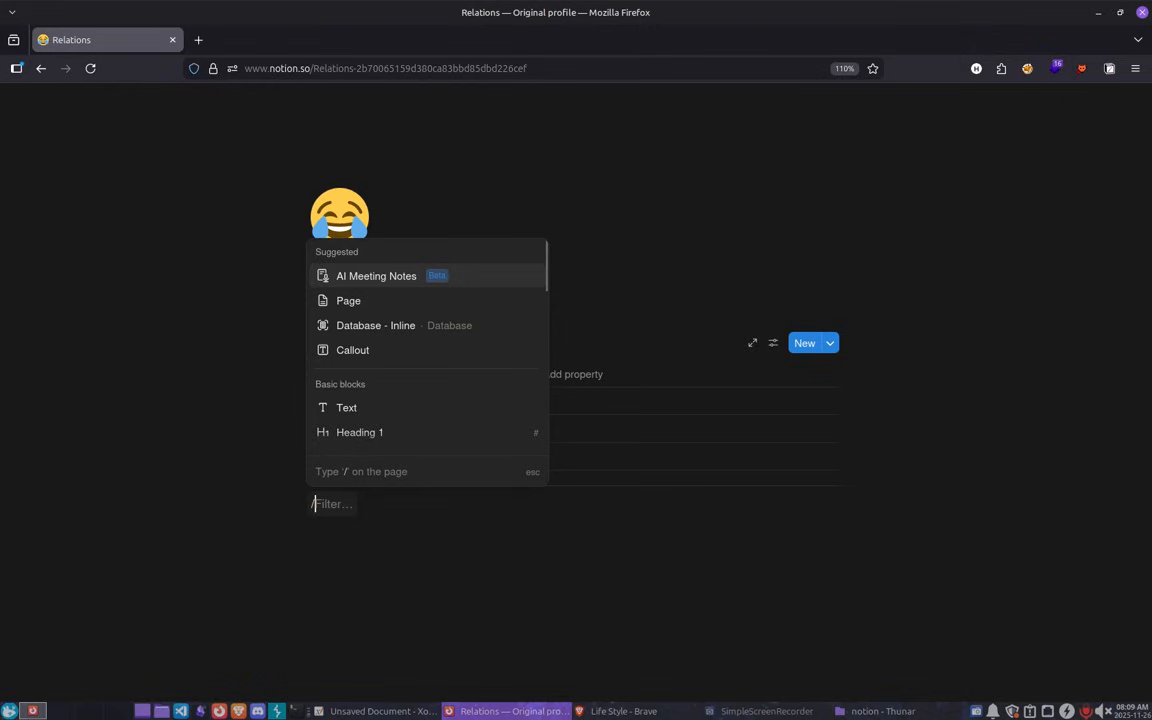
pyautogui.write('inline')
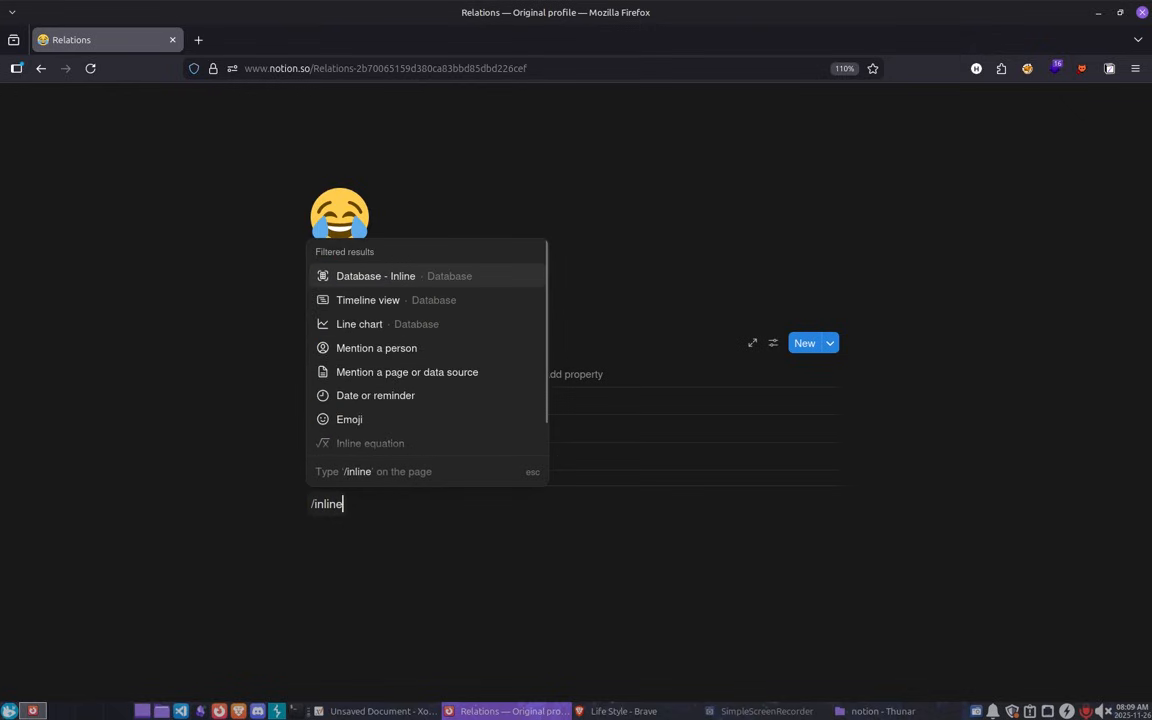
pyautogui.press('Return')
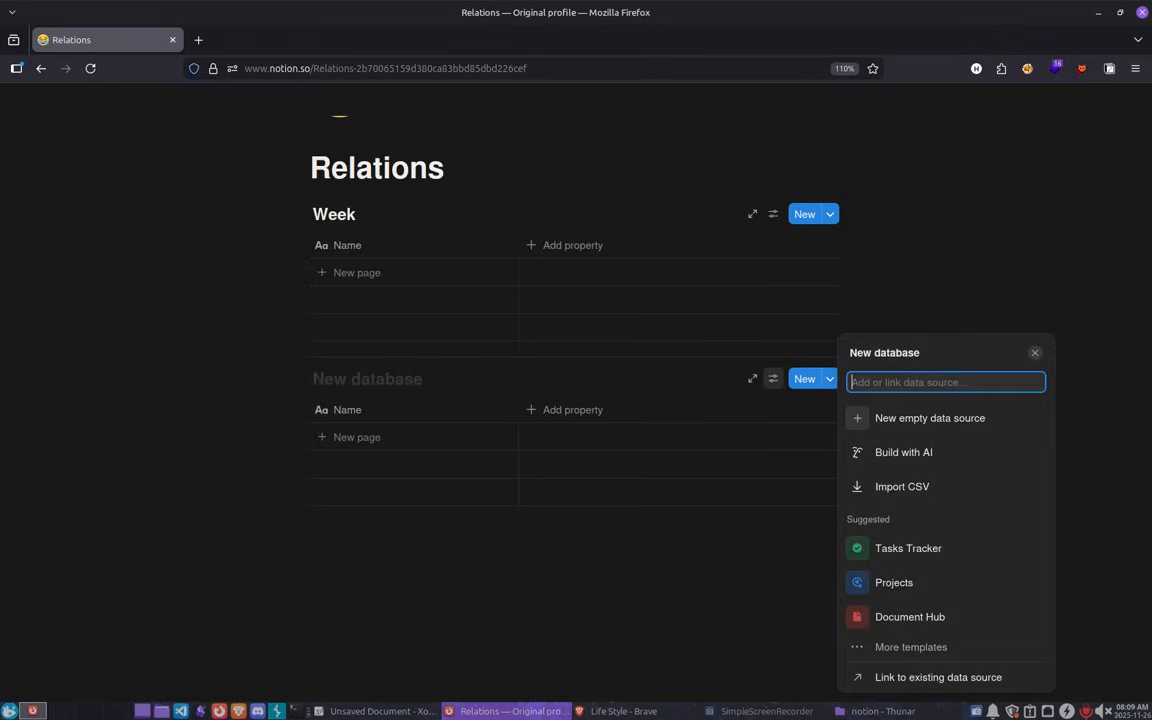
pyautogui.press('Escape')
pyautogui.click(366, 376)
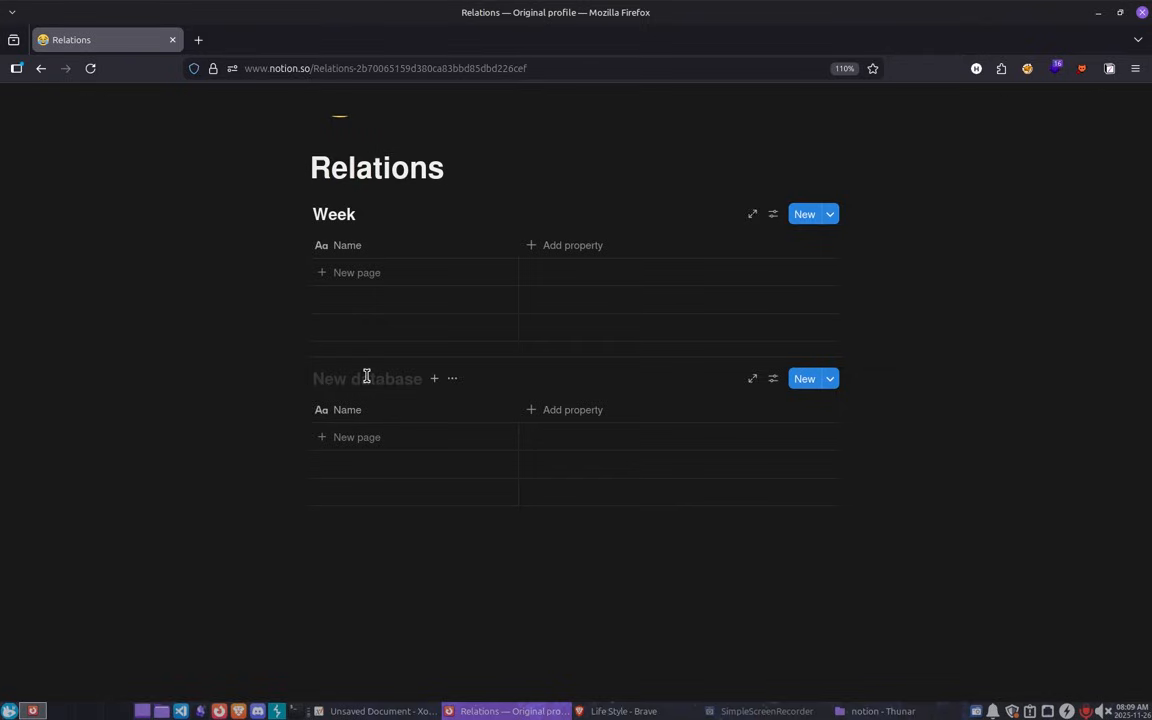
pyautogui.write('Day')
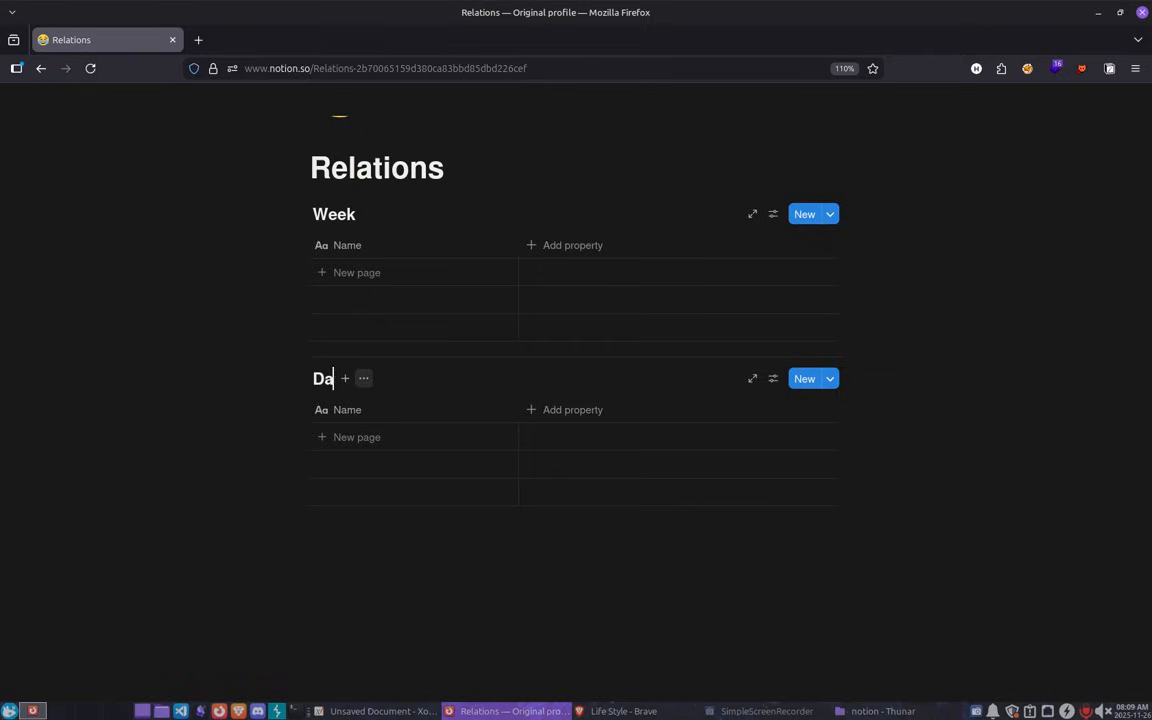
# Add a level 2 toggle heading named Daily between the divider and the Day database.
pyautogui.click(281, 353)
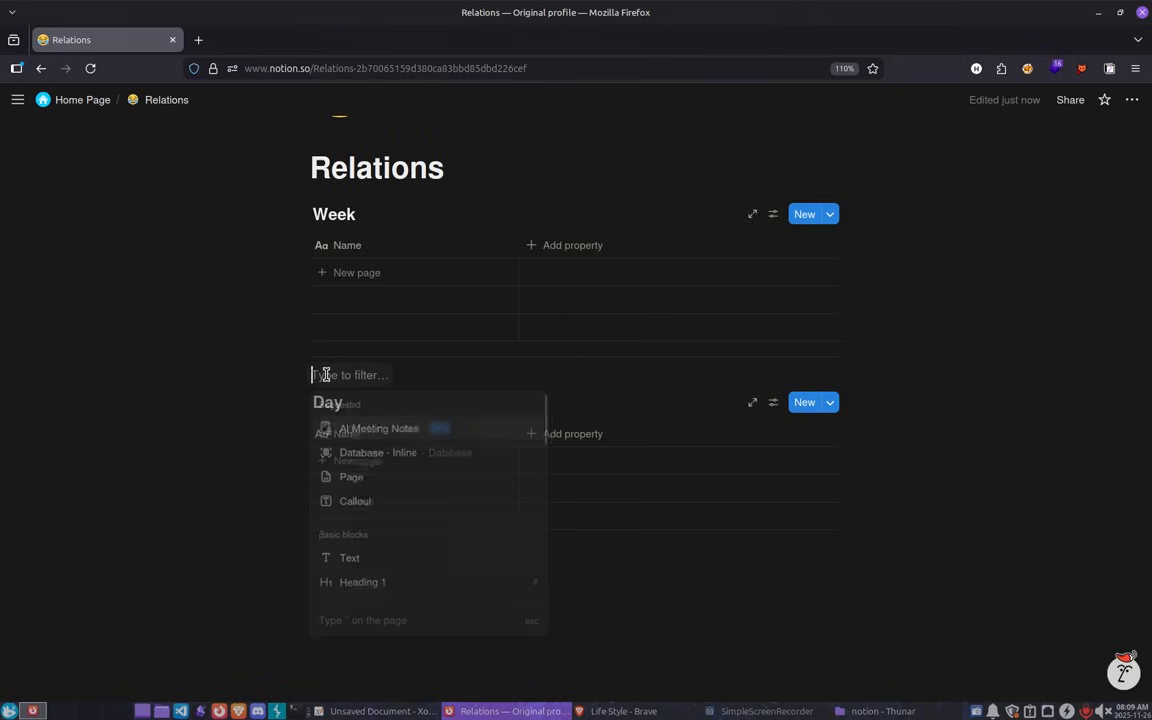
pyautogui.write('##')
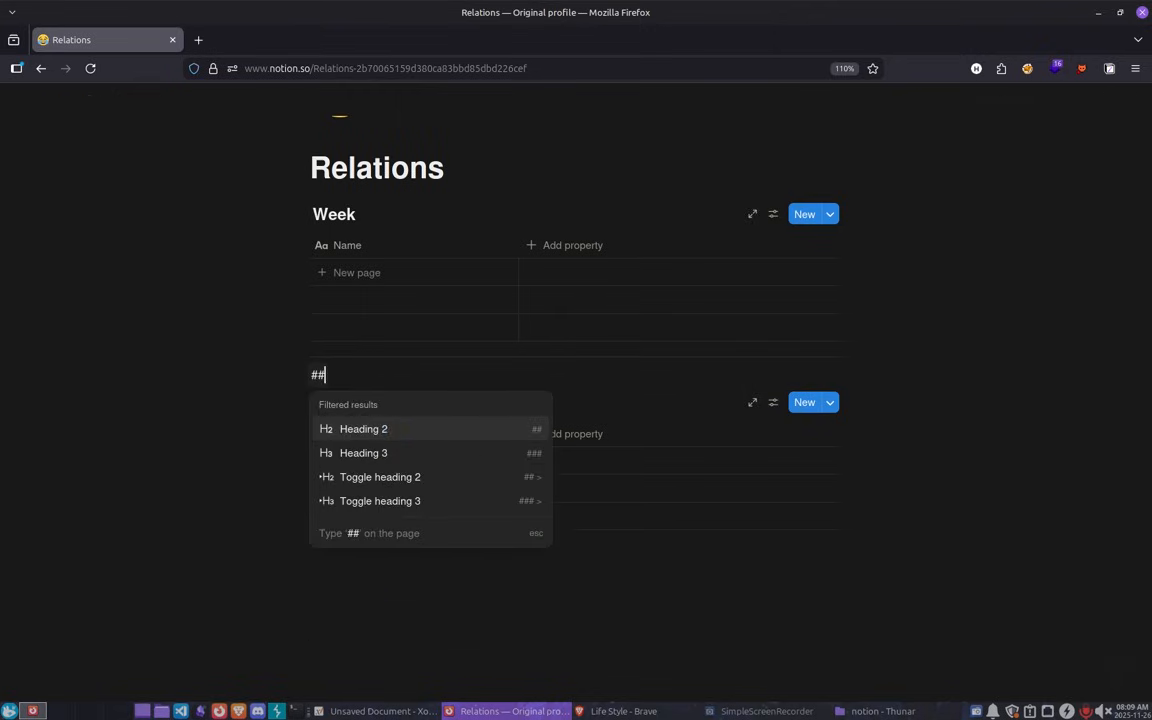
pyautogui.press('Return')
pyautogui.write('> ')
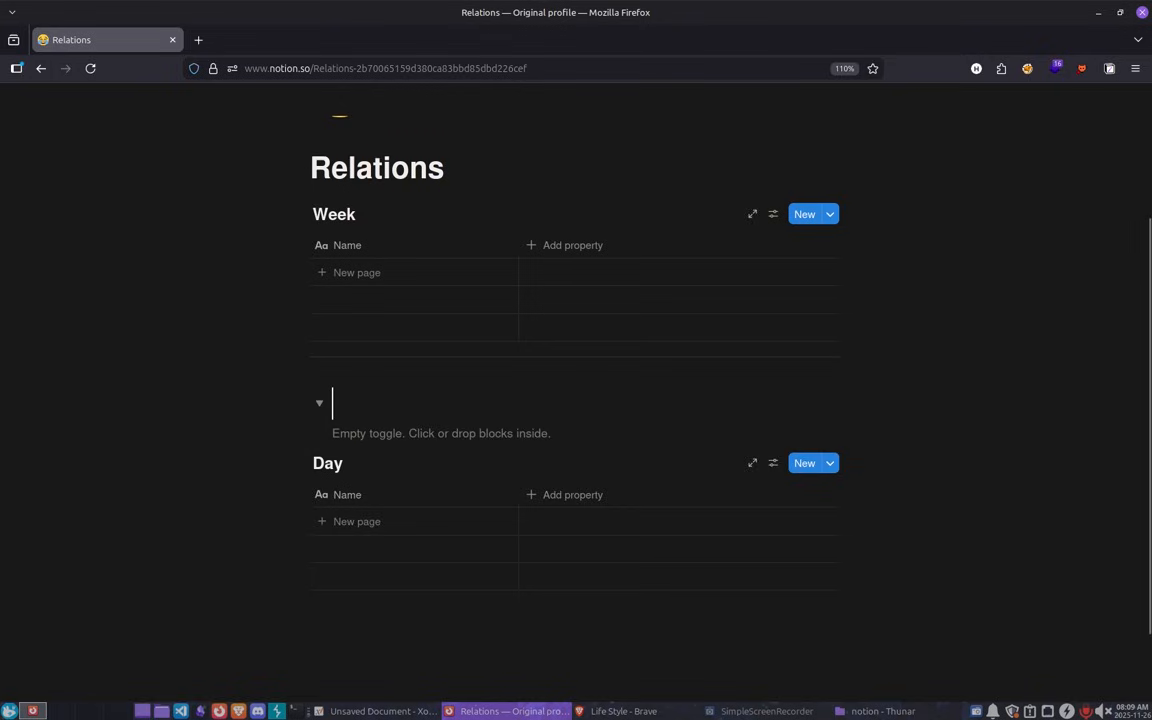
pyautogui.write('Daily')
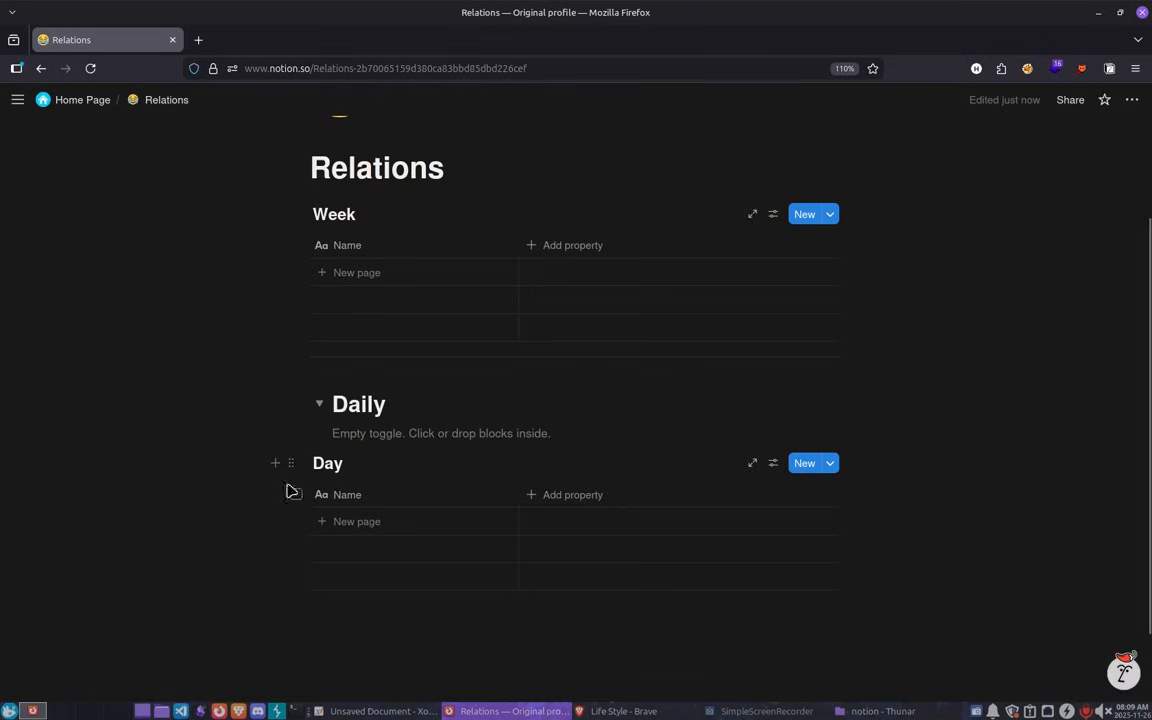
# Move the Day database into the Daily toggle heading and expand the toggle to show it.
pyautogui.moveTo(285, 464); pyautogui.dragTo(327, 411)
pyautogui.click(320, 458)
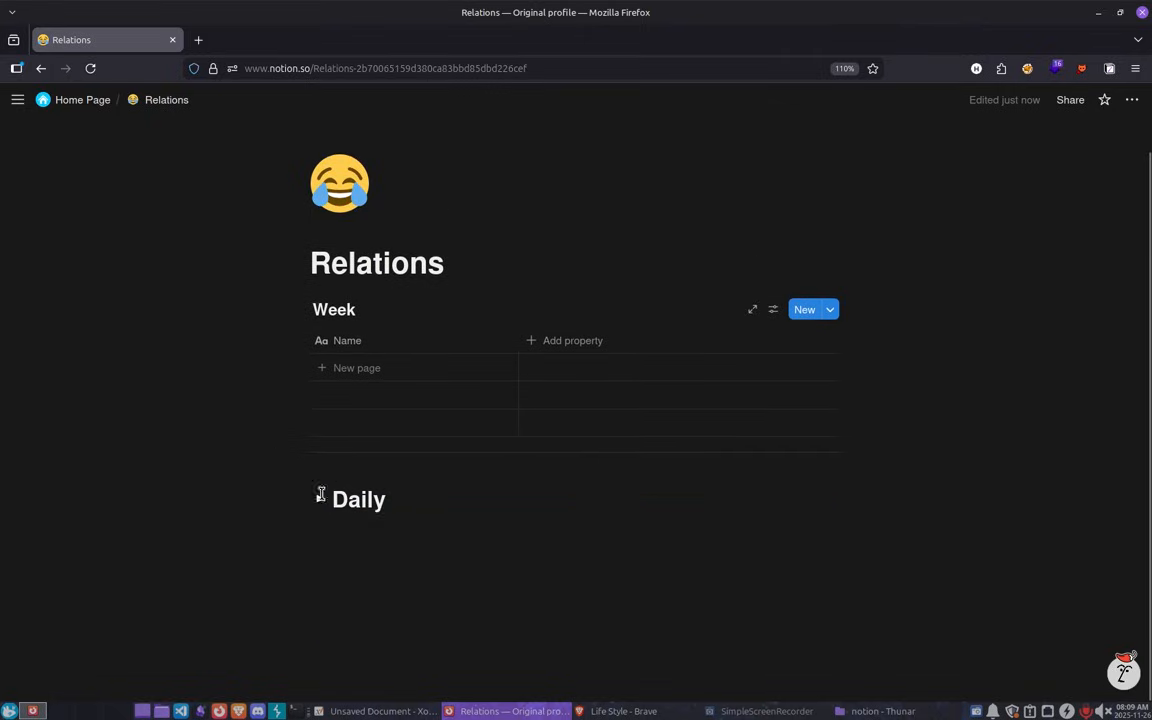
pyautogui.click(321, 500)
pyautogui.click(390, 500)
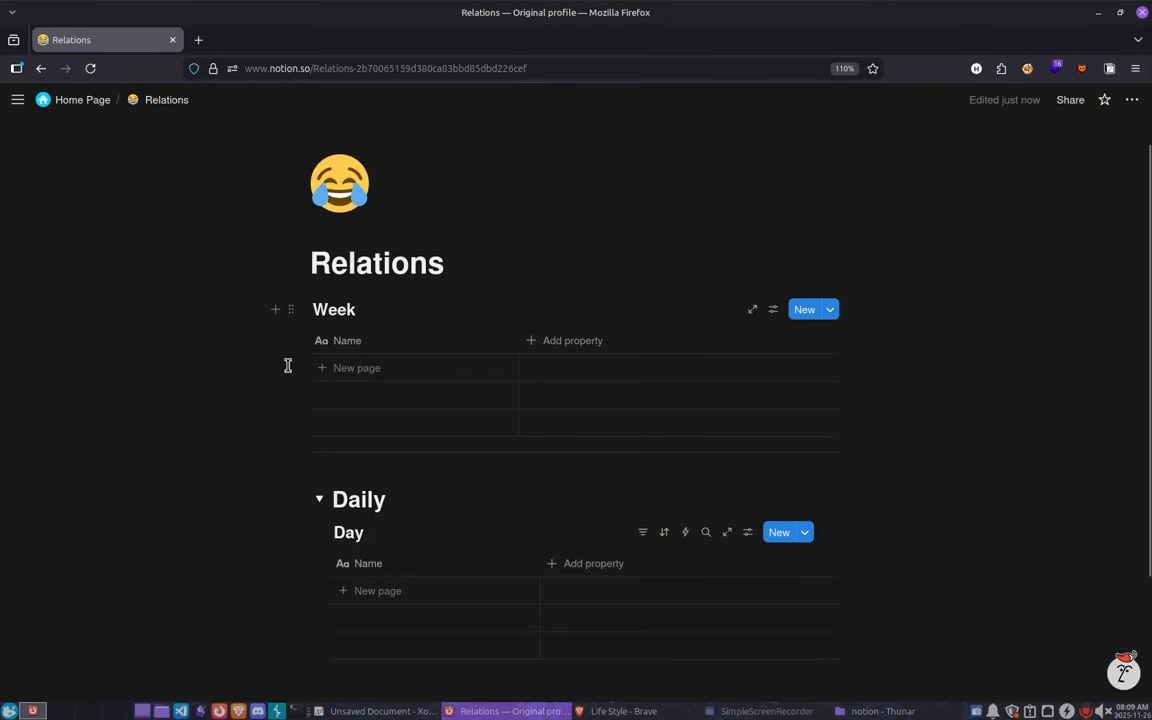
# Collapse the Weekly toggle heading and give it a pink background.
pyautogui.hotkey('ctrl', 'z')
pyautogui.click(320, 336)
pyautogui.click(320, 336)
pyautogui.click(320, 336)
pyautogui.click(295, 335)
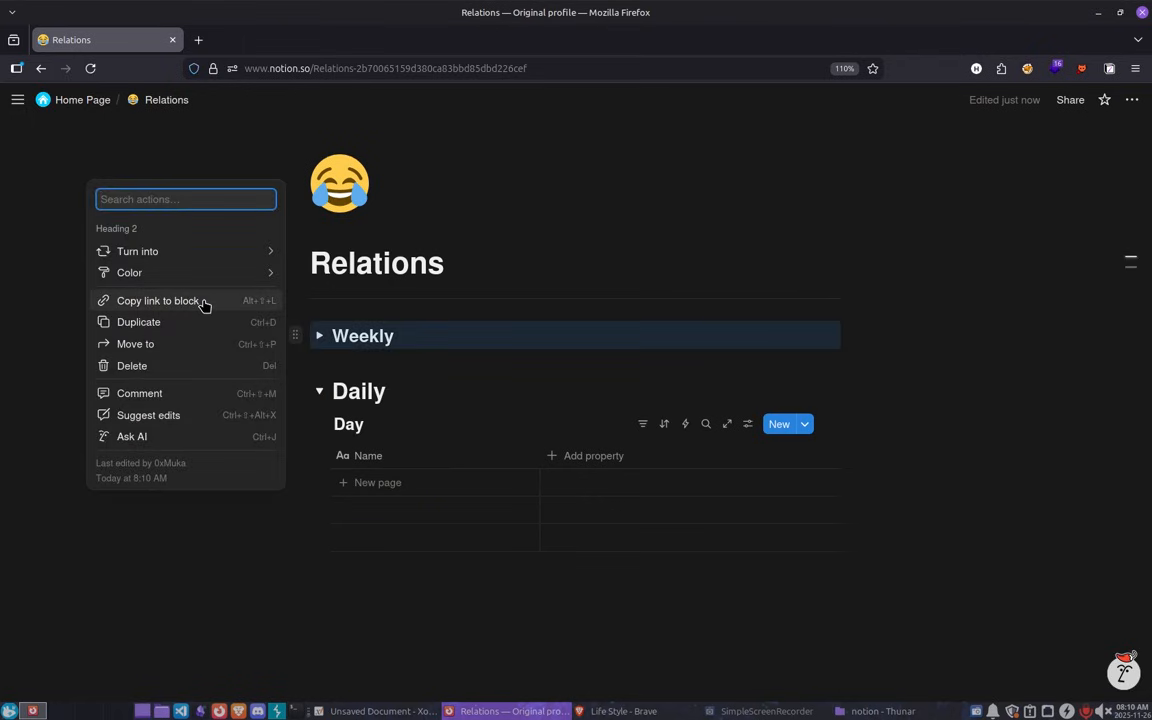
pyautogui.moveTo(206, 274)
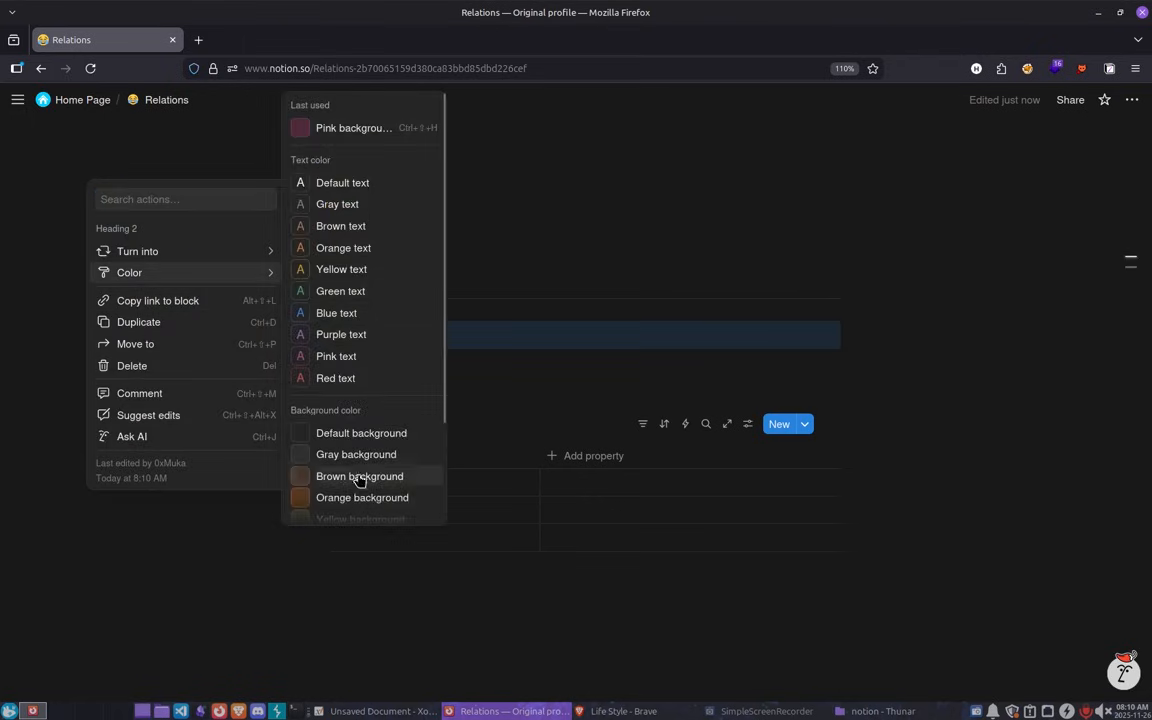
pyautogui.scroll(-3, 359, 482)
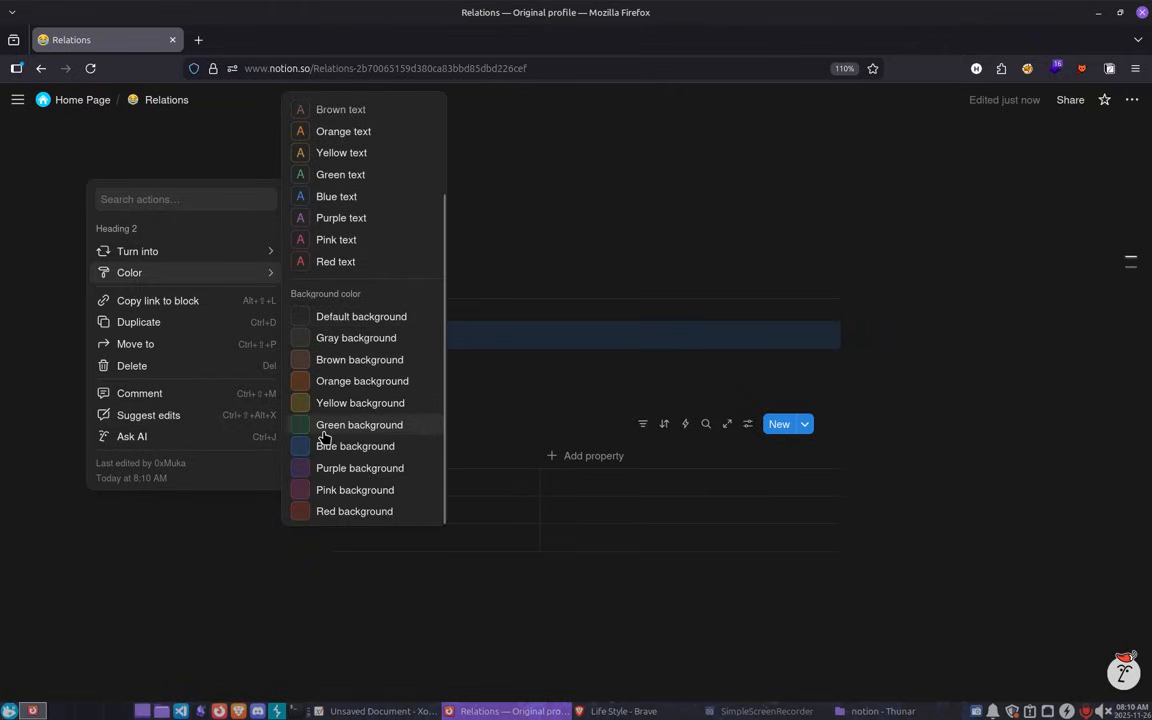
pyautogui.click(357, 497)
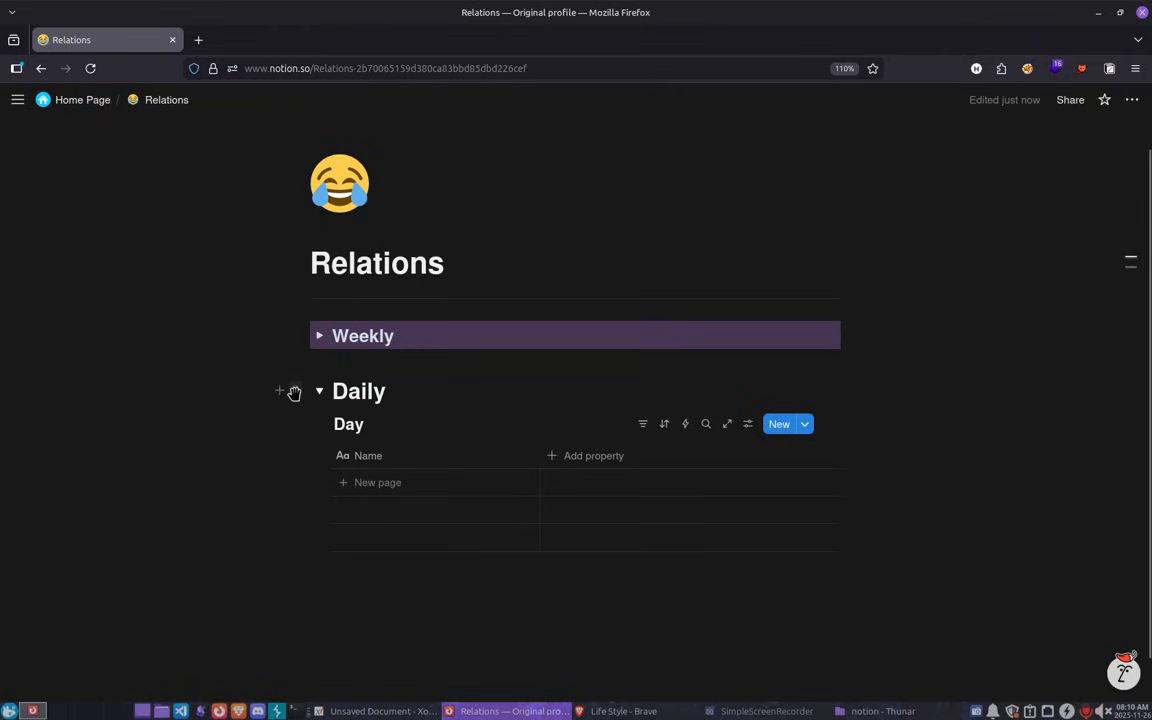
# Give the Daily toggle heading a green background and collapse it.
pyautogui.click(295, 392)
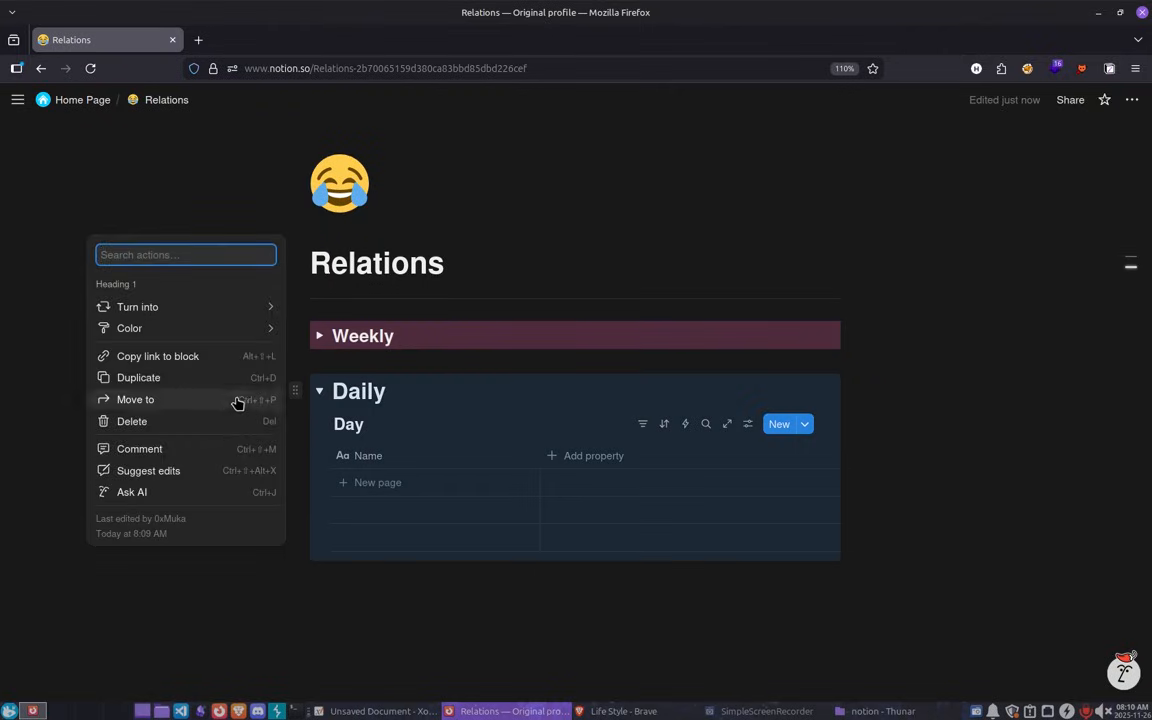
pyautogui.moveTo(247, 326)
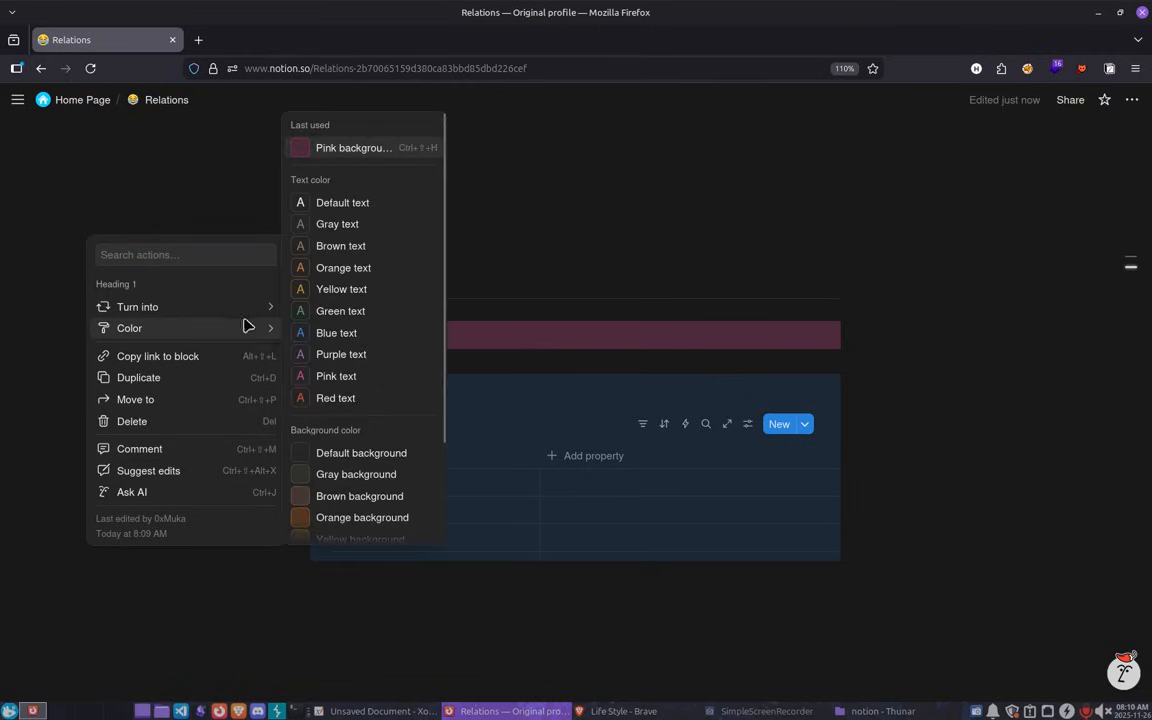
pyautogui.scroll(-2, 352, 386)
pyautogui.click(360, 455)
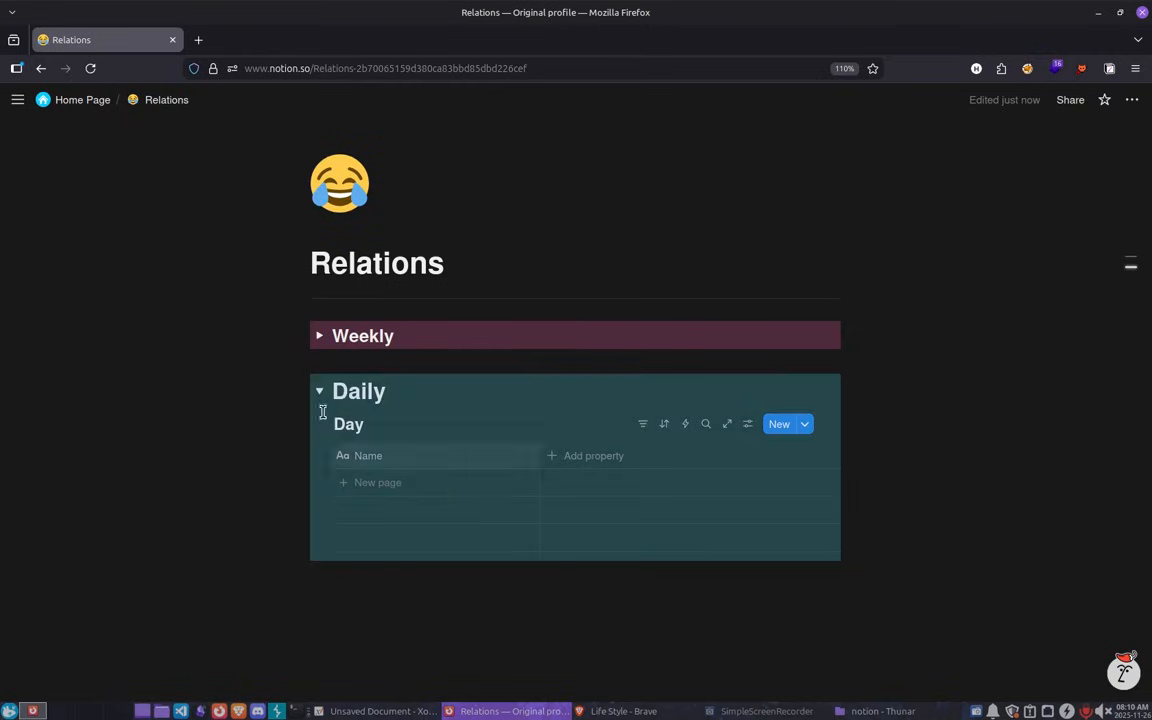
pyautogui.click(319, 395)
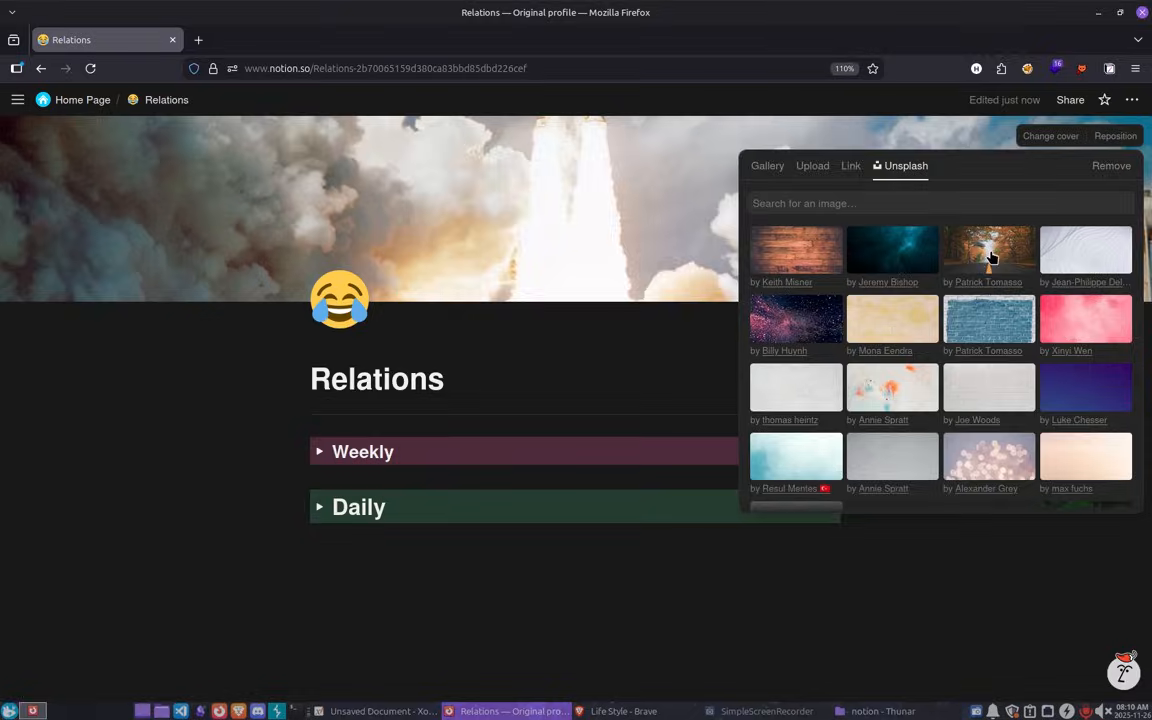
# Set the Unsplash photo of a tree-lined autumn road as the Relations page cover.
pyautogui.click(990, 257)
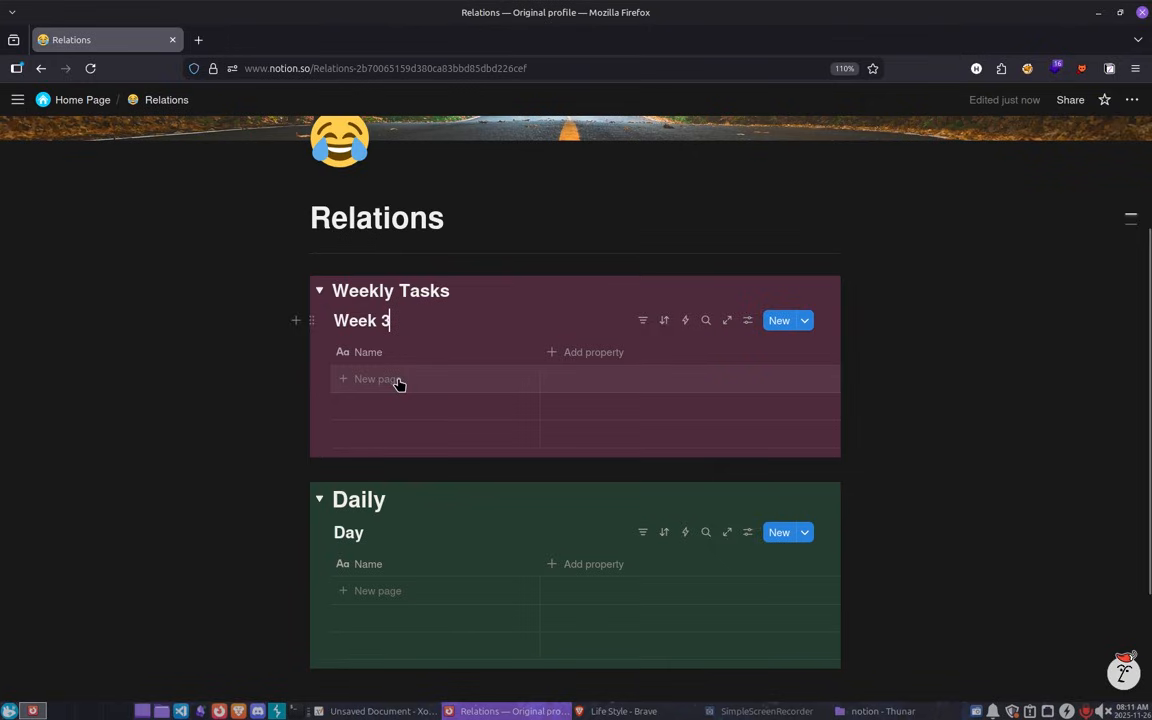
# Add an entry named کورس بایثون to the Week 3 database.
pyautogui.click(397, 380)
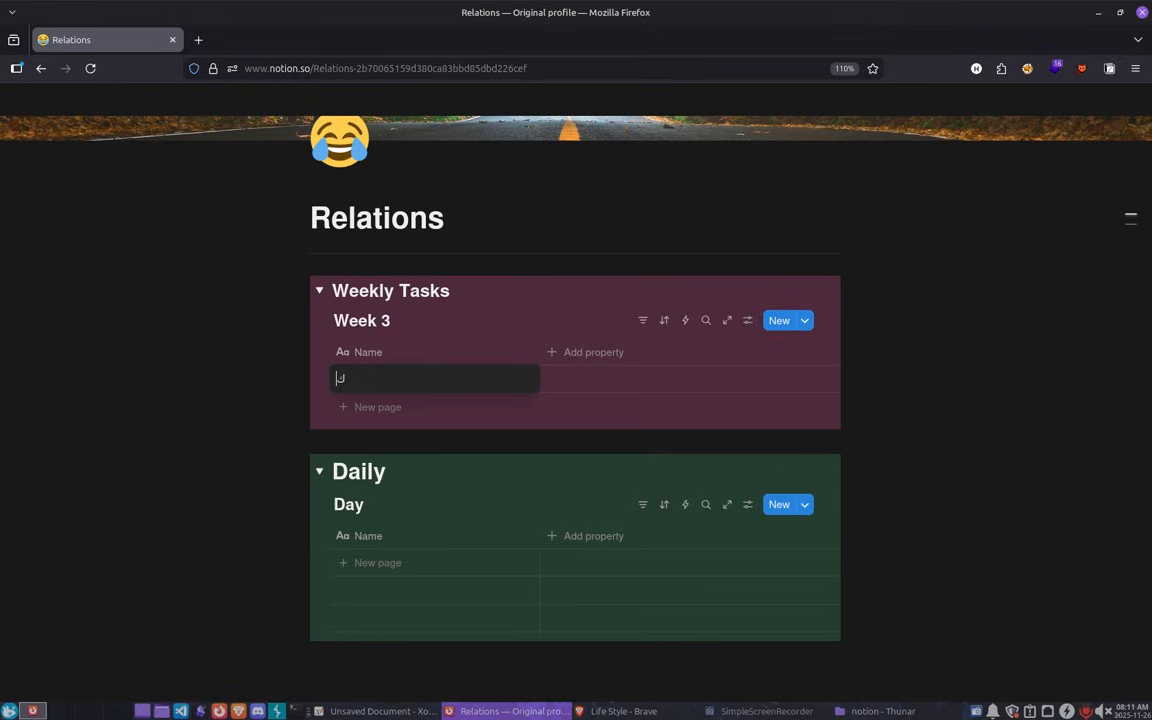
pyautogui.write('پایتون')
pyautogui.press('Return')
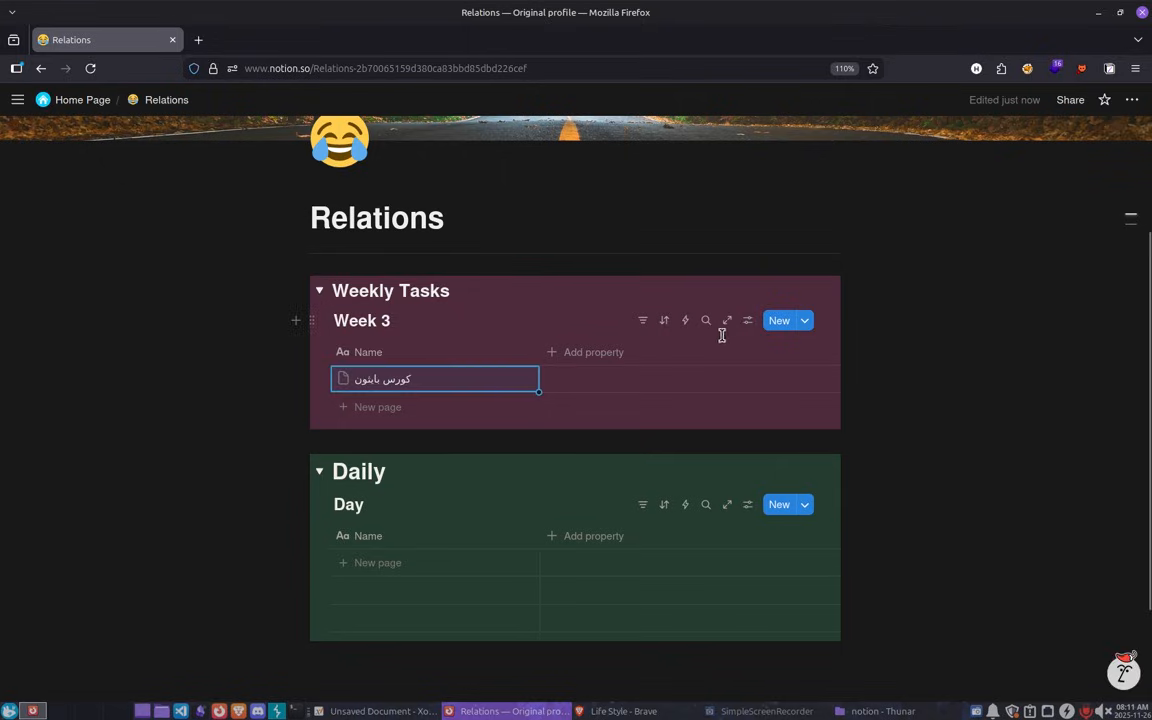
# Create a new page template for the Week 3 database and title it Template.
pyautogui.click(805, 323)
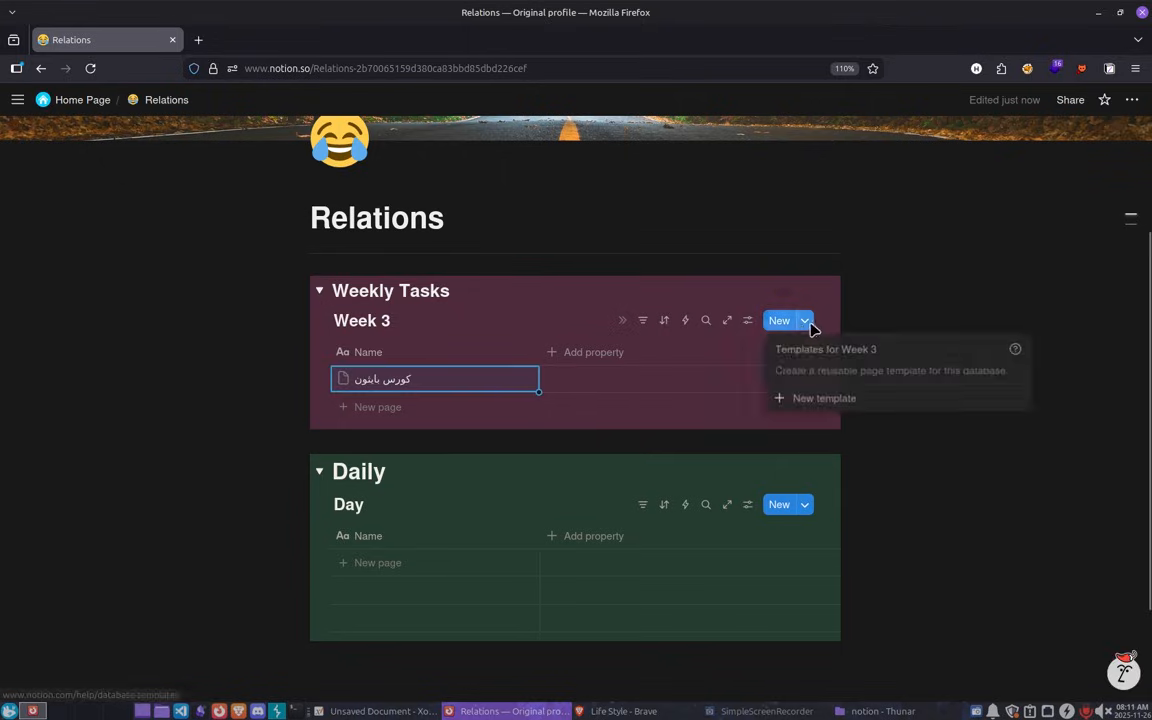
pyautogui.click(857, 397)
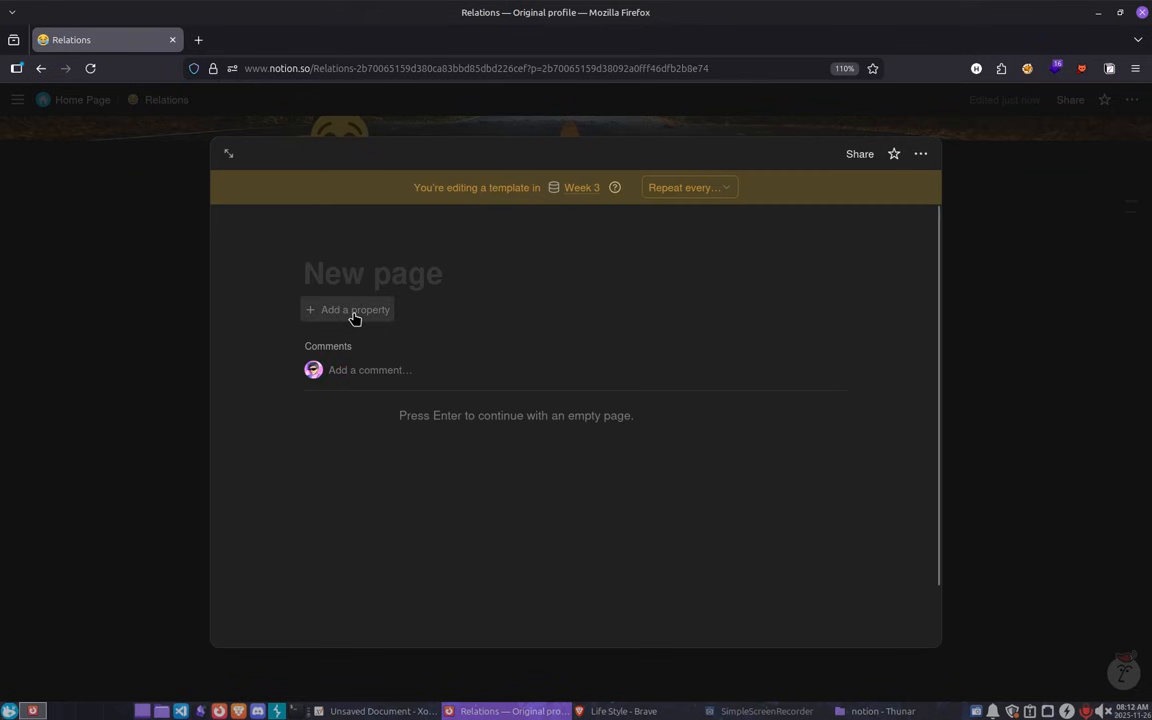
pyautogui.click(304, 273)
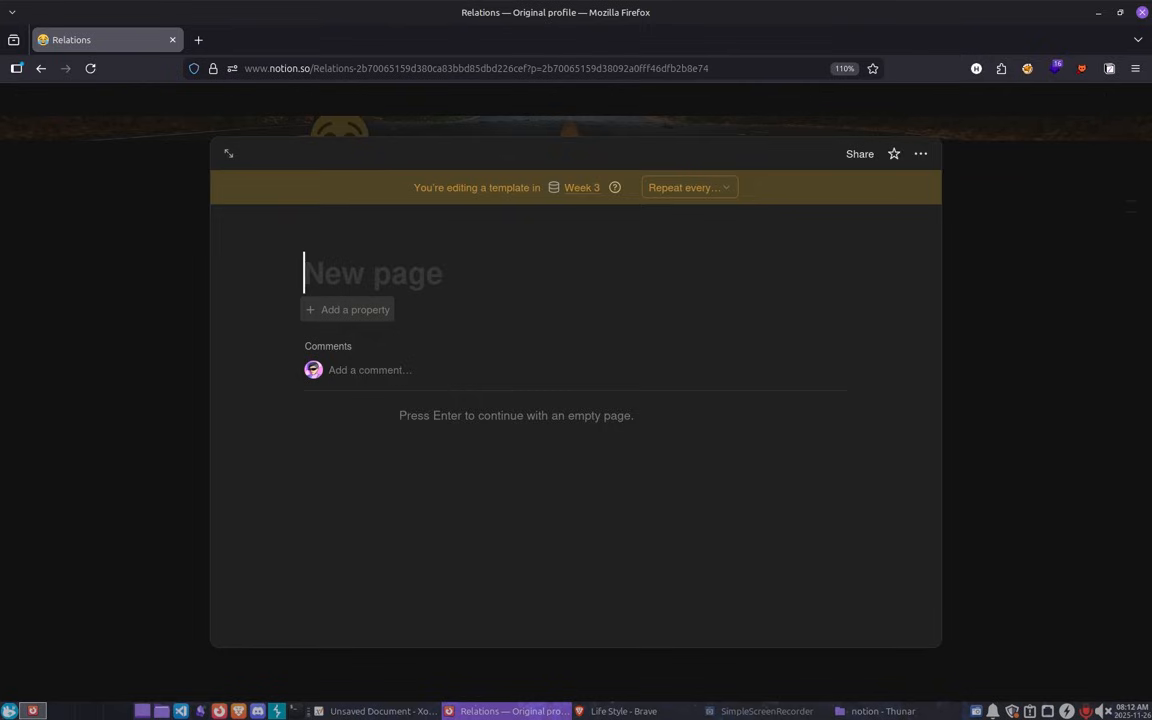
pyautogui.write('Te')
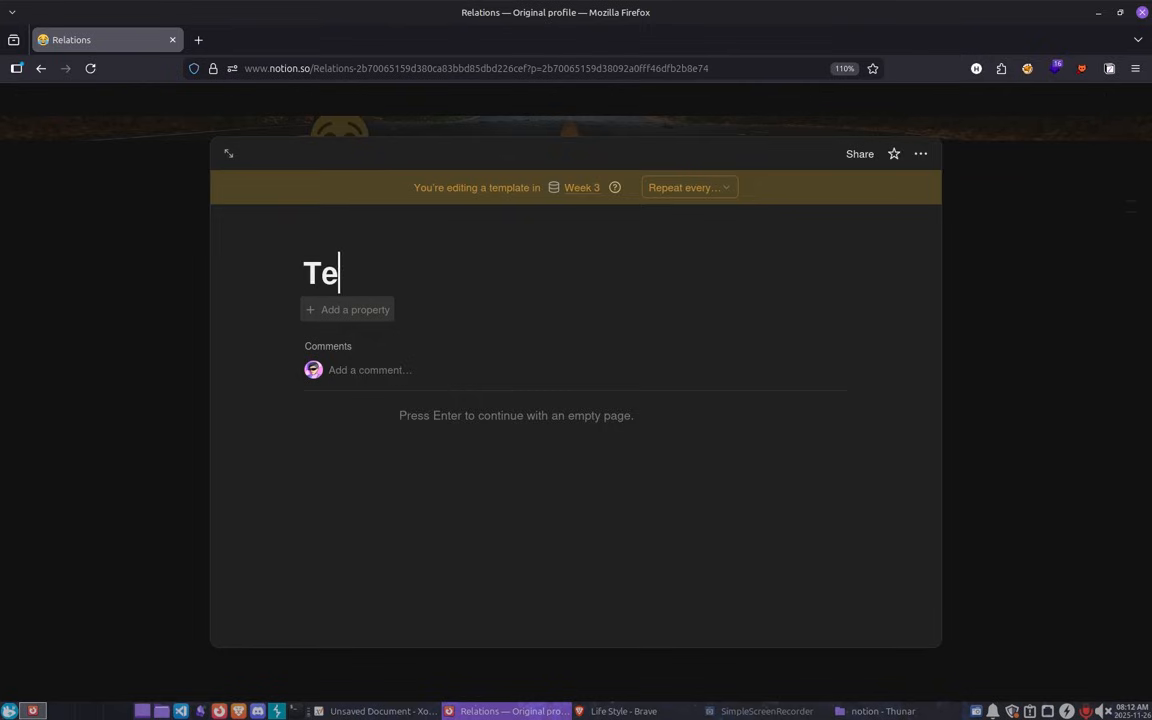
pyautogui.write('mplate')
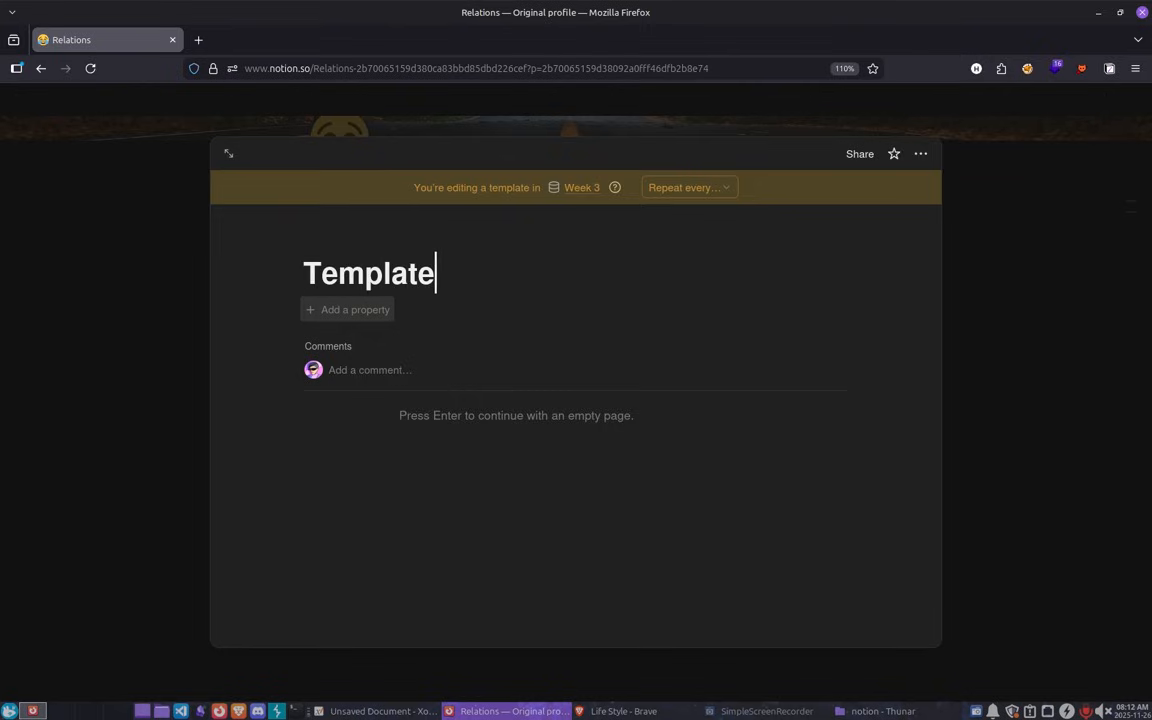
# Add a Status property and a page icon to the Week 3 template, and close the template.
pyautogui.click(387, 328)
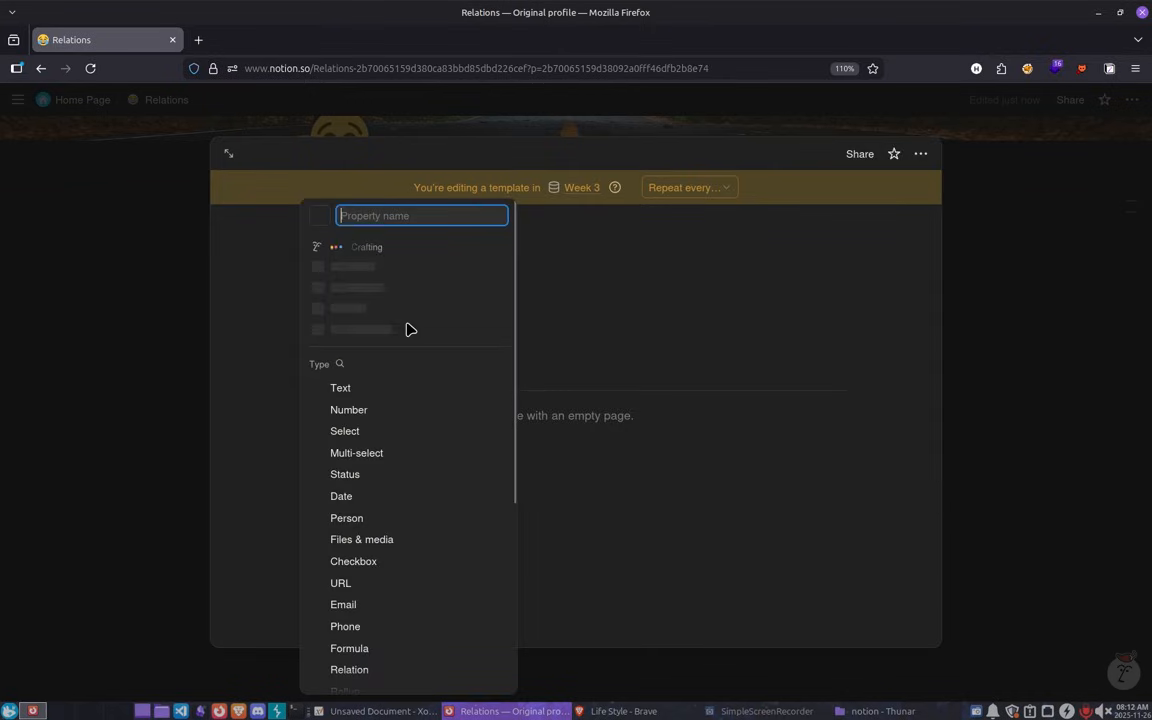
pyautogui.click(377, 480)
pyautogui.click(383, 431)
pyautogui.click(372, 308)
pyautogui.click(372, 308)
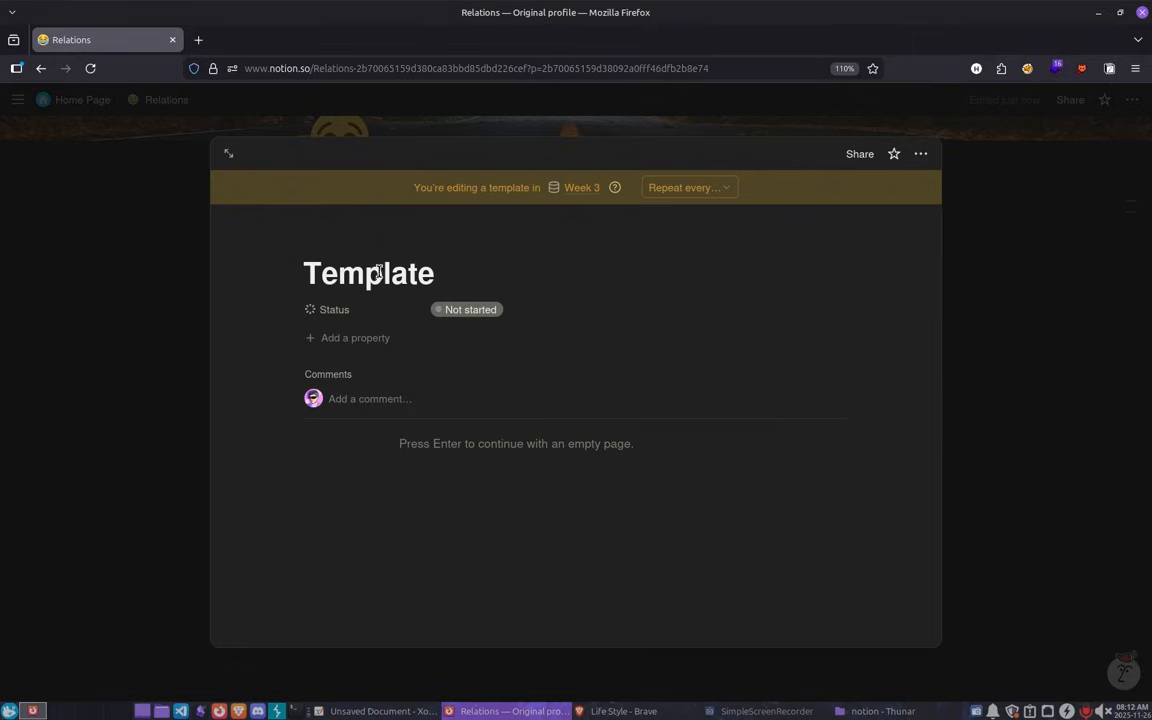
pyautogui.click(366, 236)
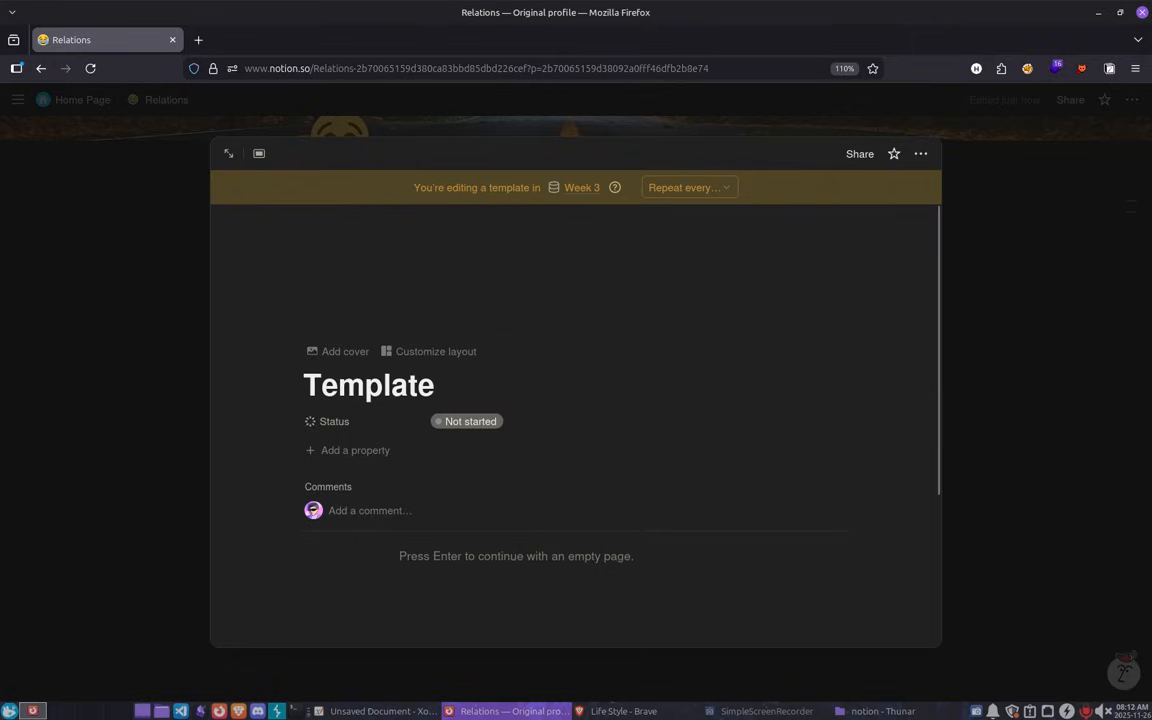
pyautogui.press('Escape')
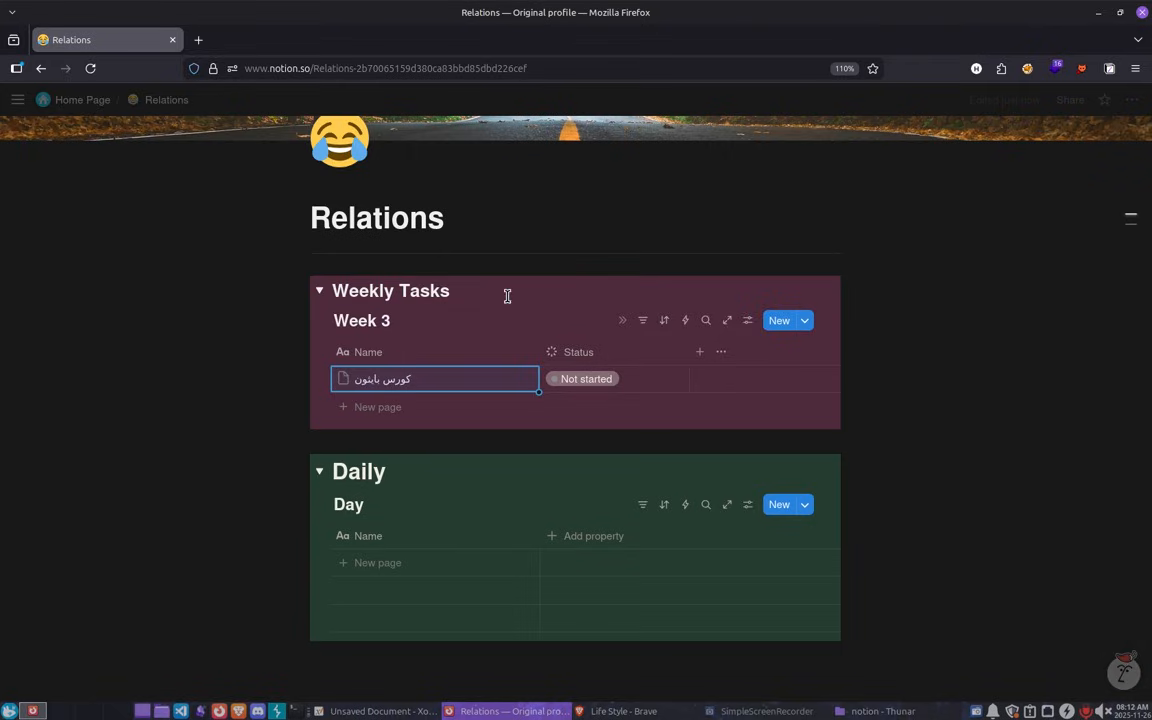
# Set the template named Template as the default for new pages in the Week 3 database.
pyautogui.click(806, 322)
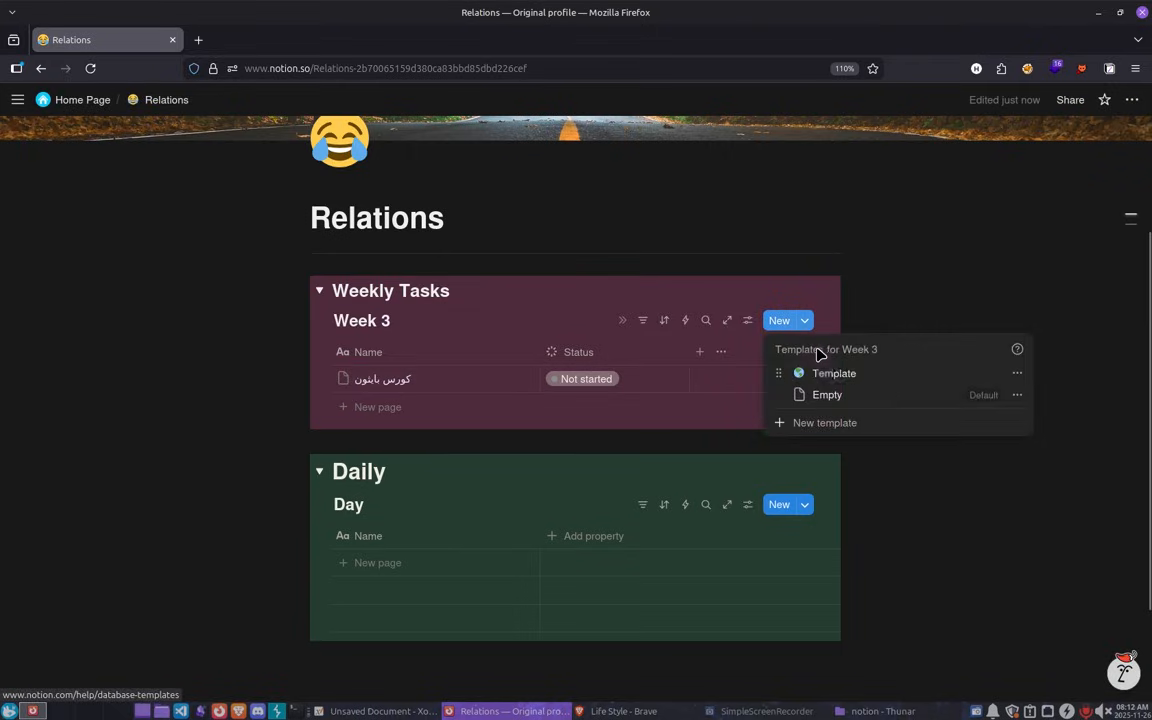
pyautogui.click(1017, 375)
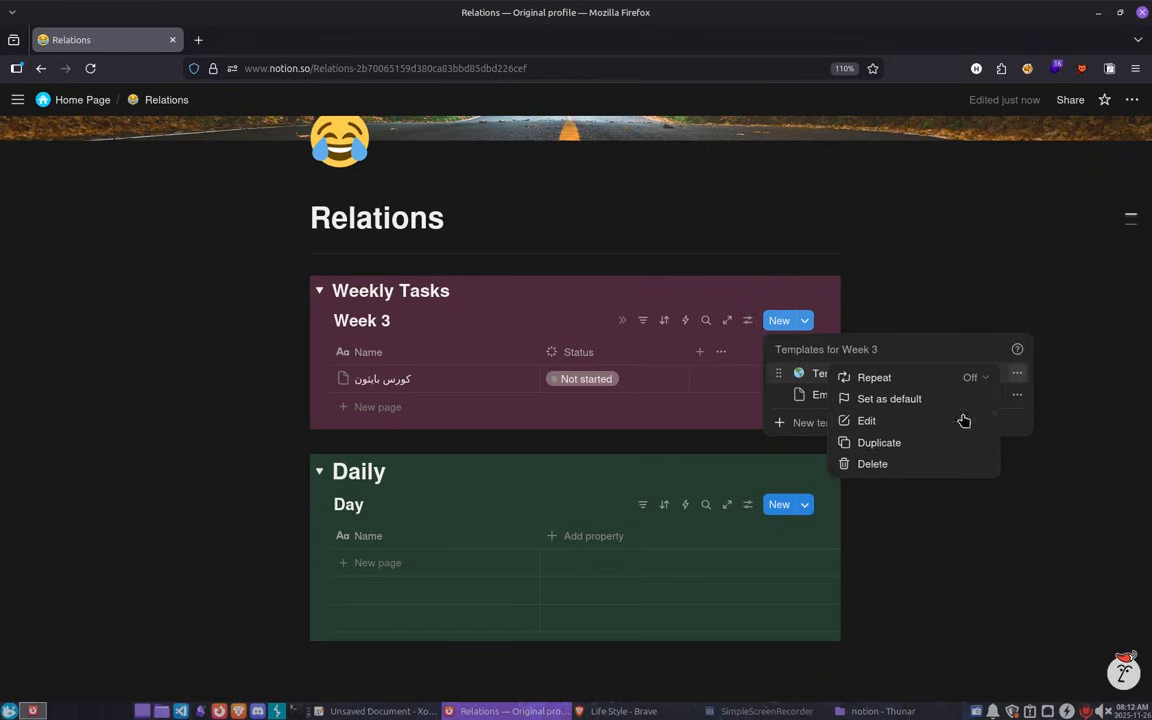
pyautogui.click(887, 400)
pyautogui.click(645, 382)
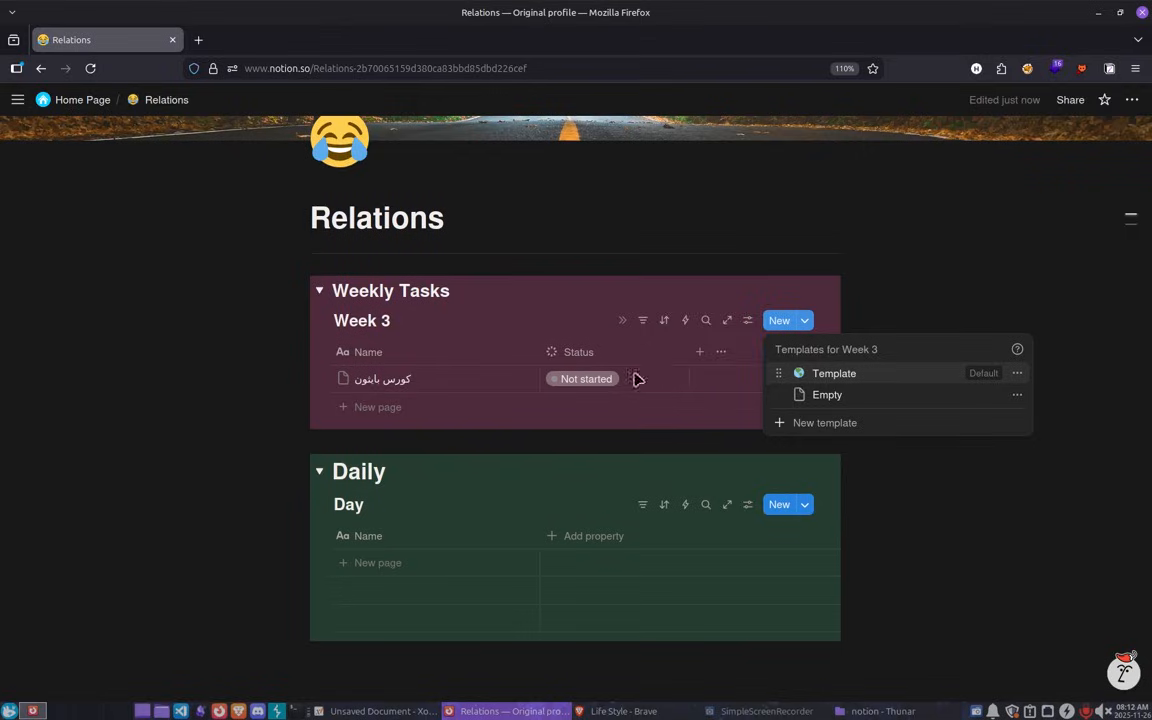
# Delete the کورس بایثون entry from the Week 3 database.
pyautogui.click(413, 381)
pyautogui.click(297, 380)
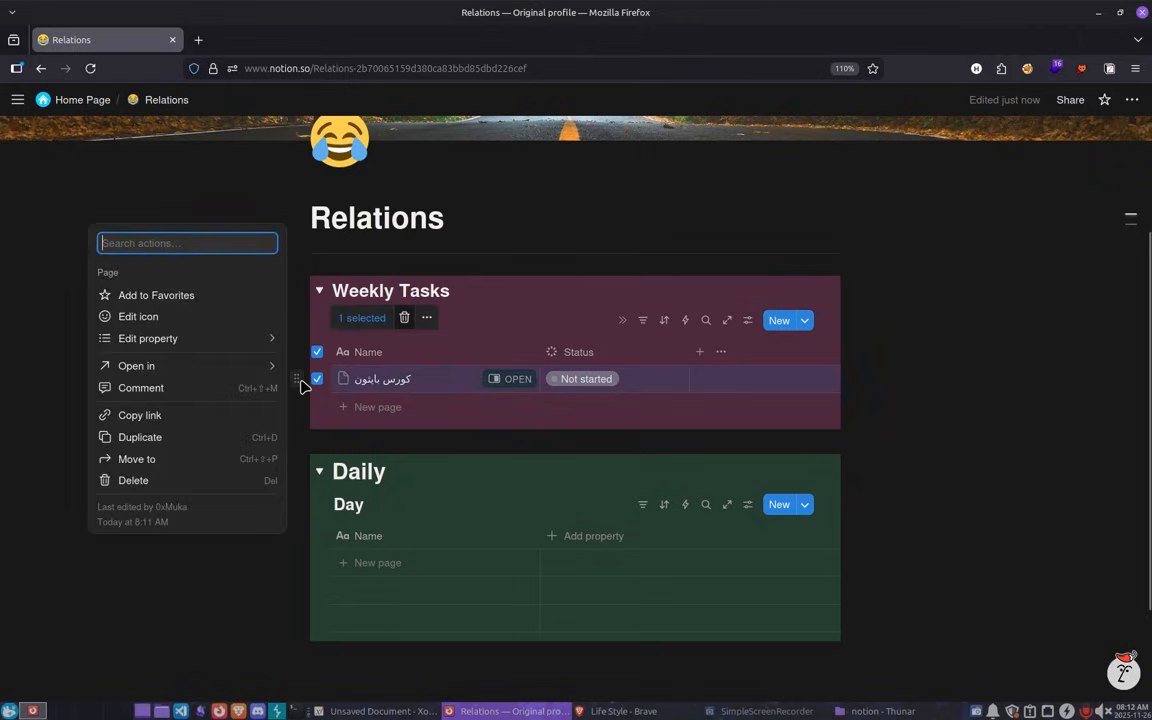
pyautogui.press('Delete')
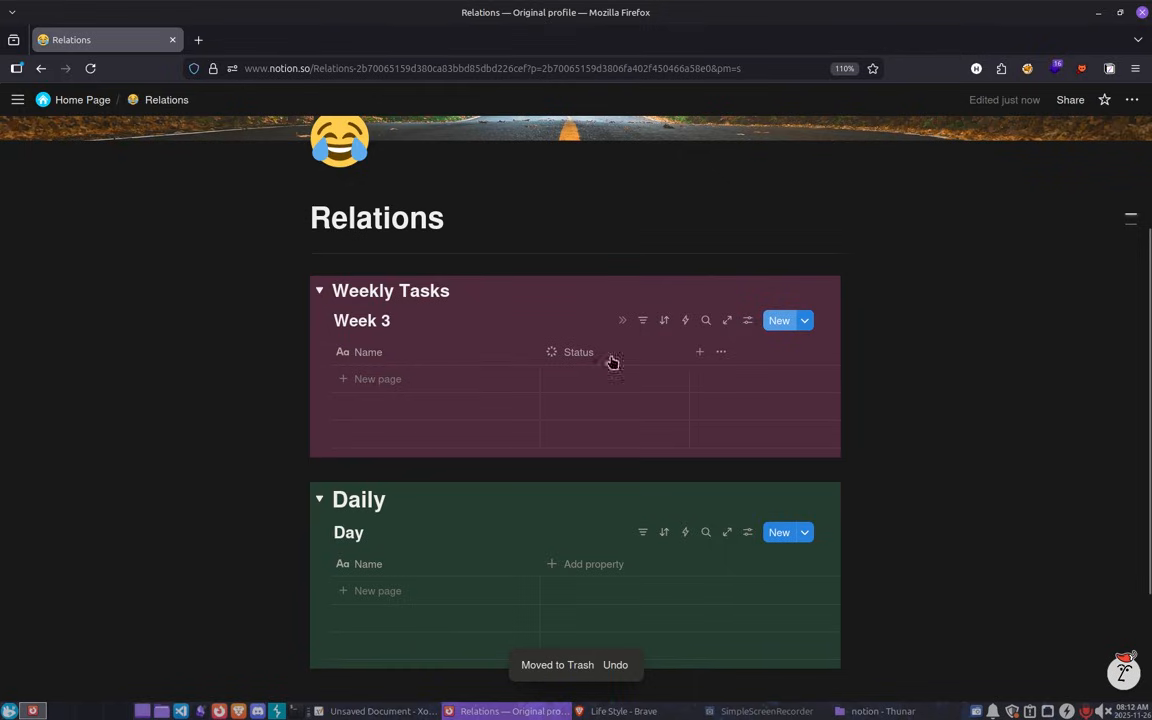
# Add a new Week 3 entry from the default template and select its title text.
pyautogui.click(779, 320)
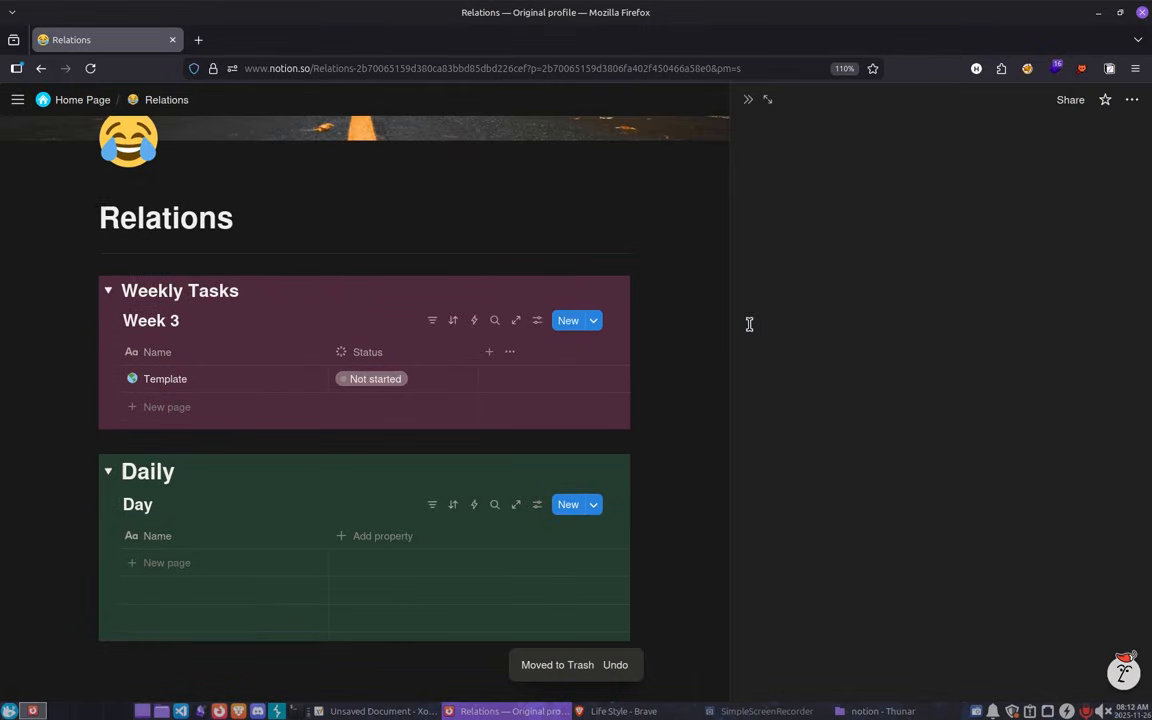
pyautogui.doubleClick(840, 191)
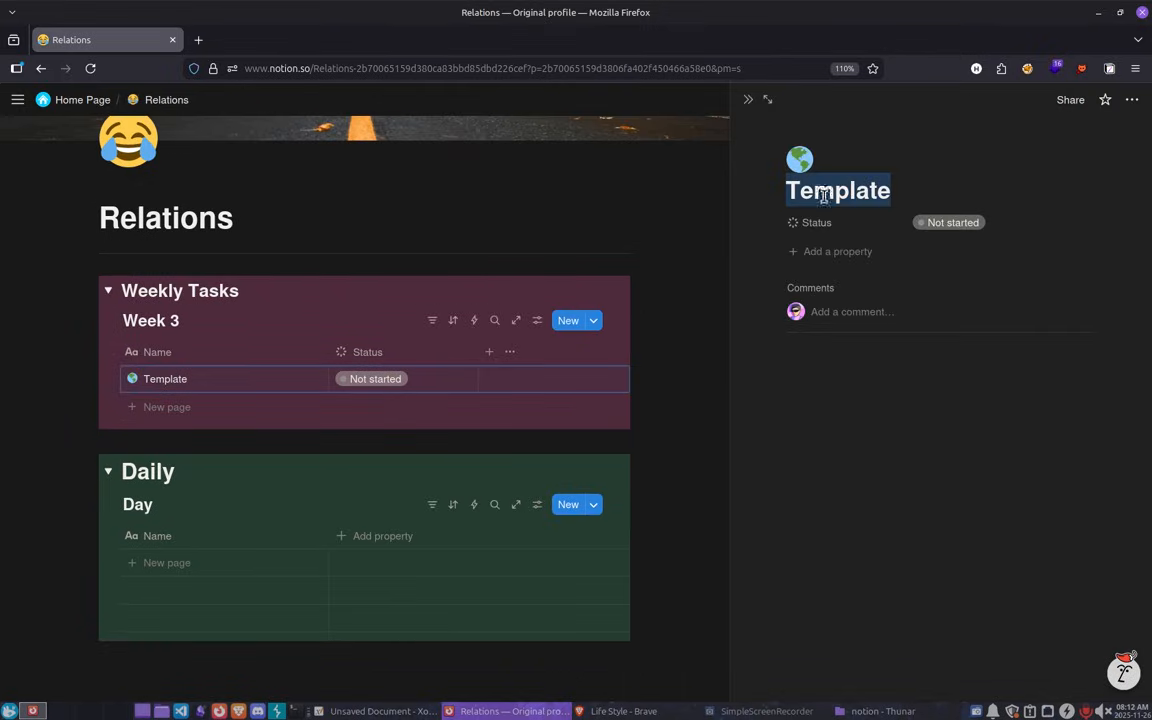
# Set the Week 3 table layout to open pages in Center peek, and close the opened page.
pyautogui.click(541, 325)
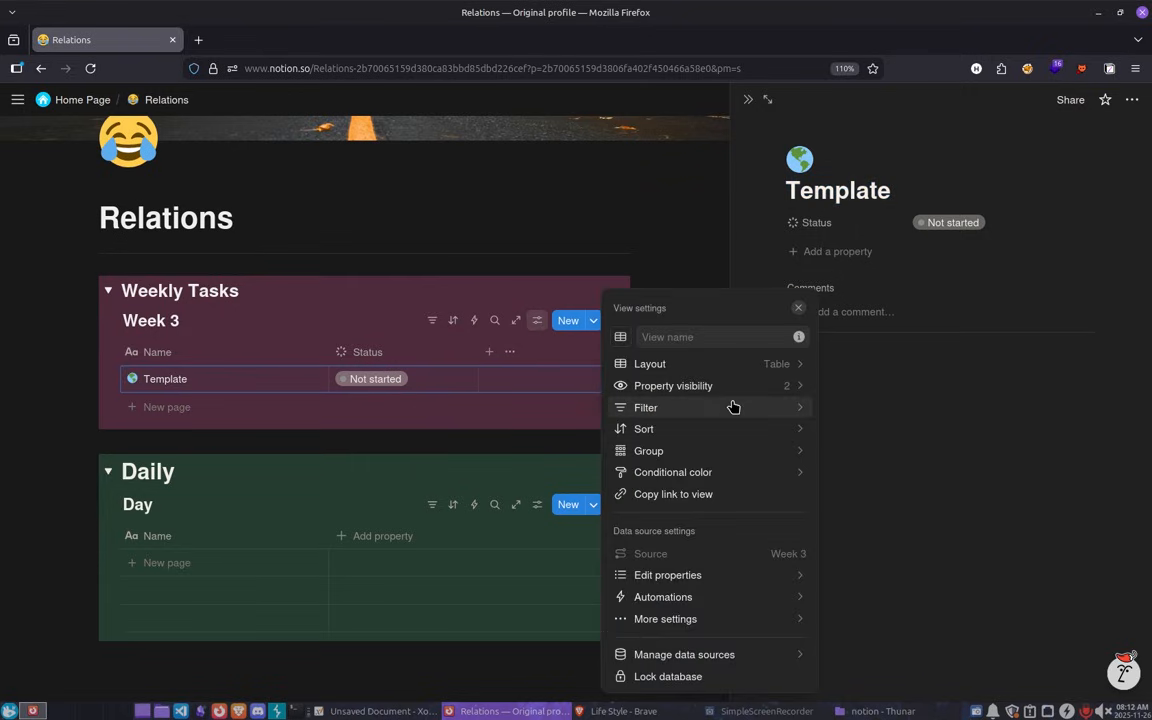
pyautogui.click(722, 367)
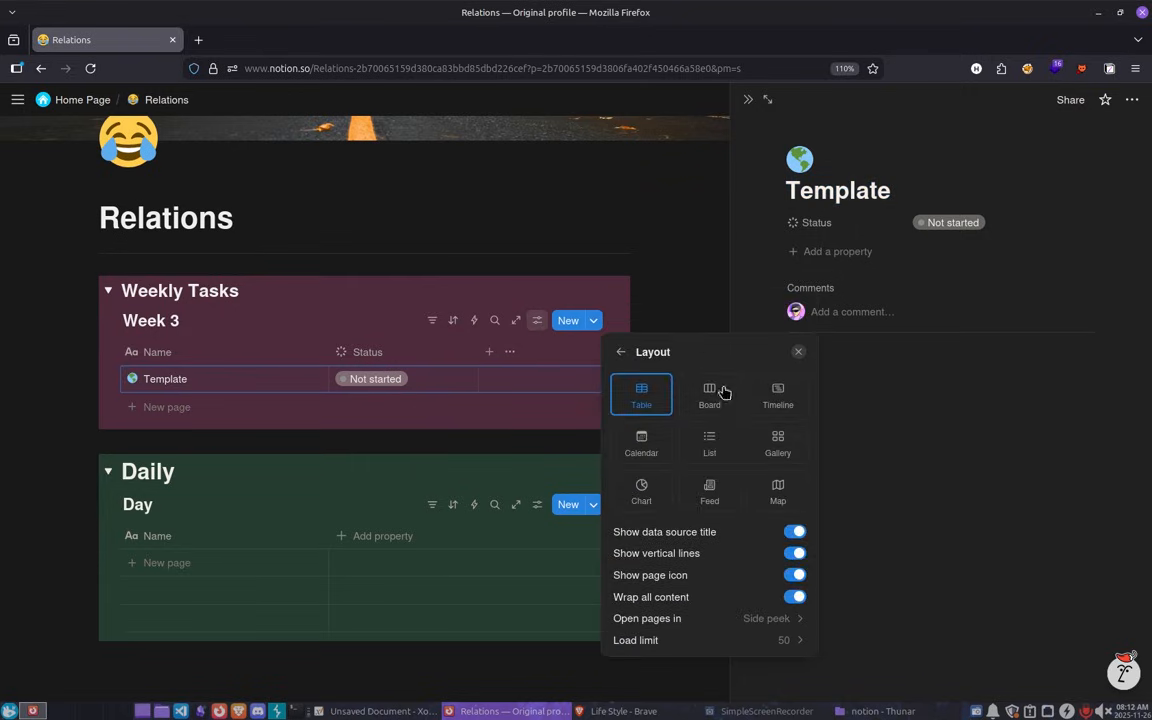
pyautogui.click(761, 622)
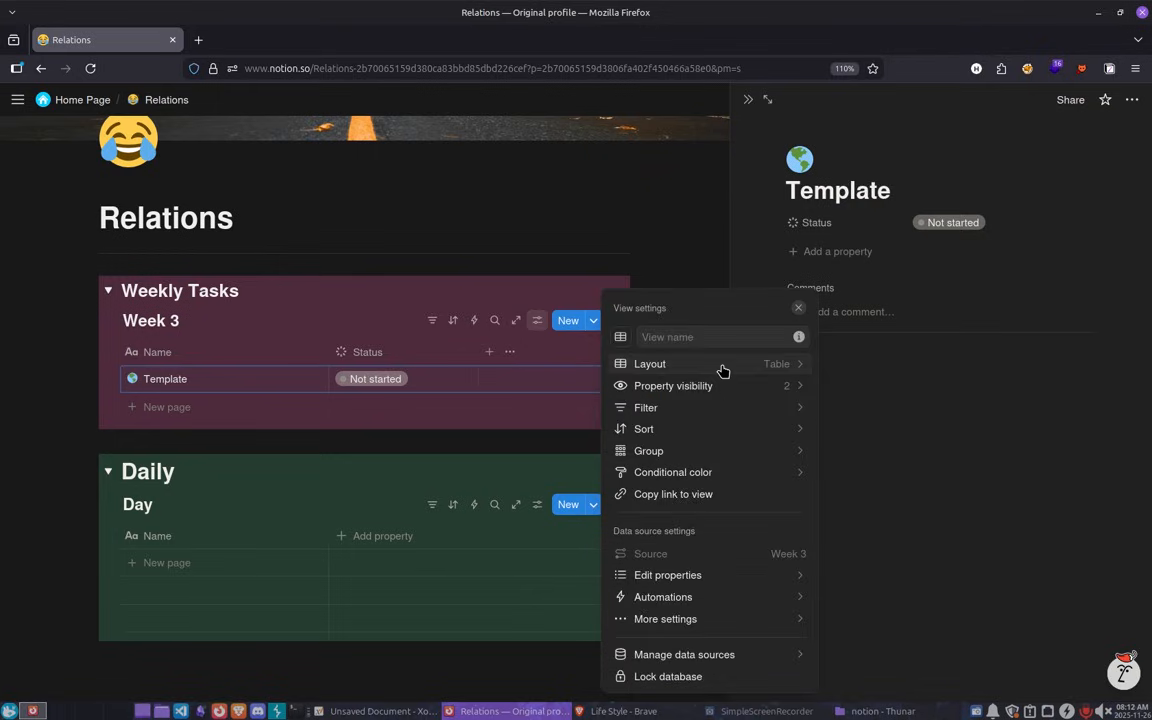
pyautogui.click(722, 367)
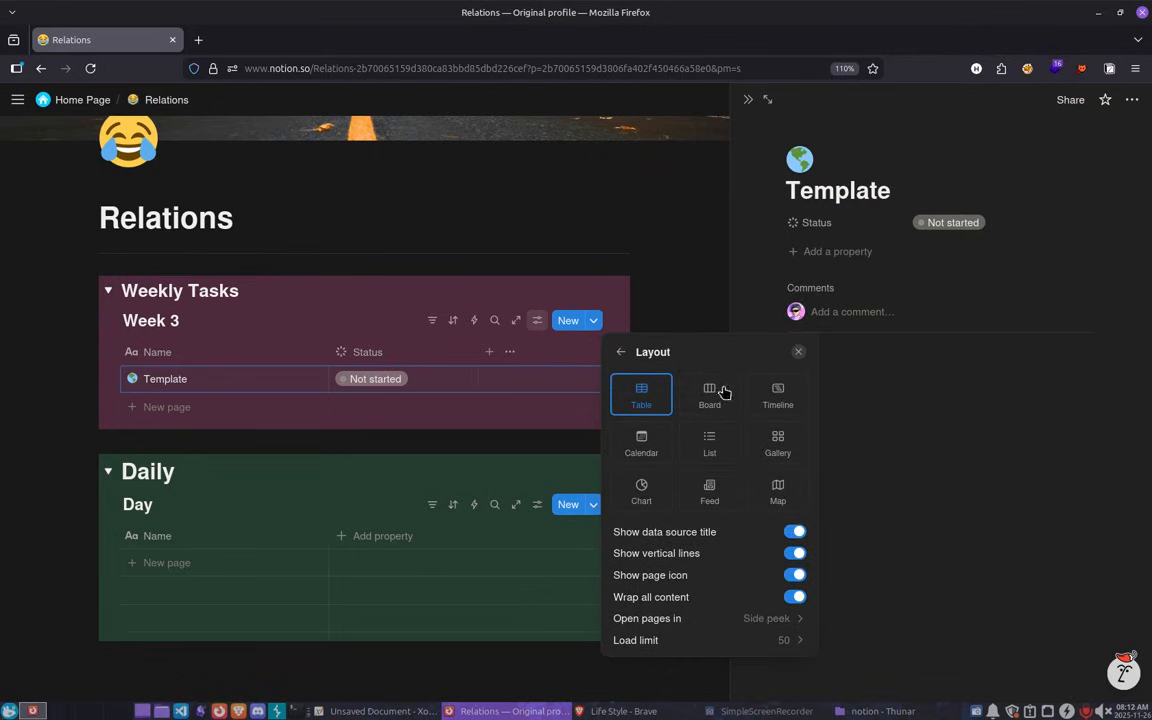
pyautogui.click(761, 622)
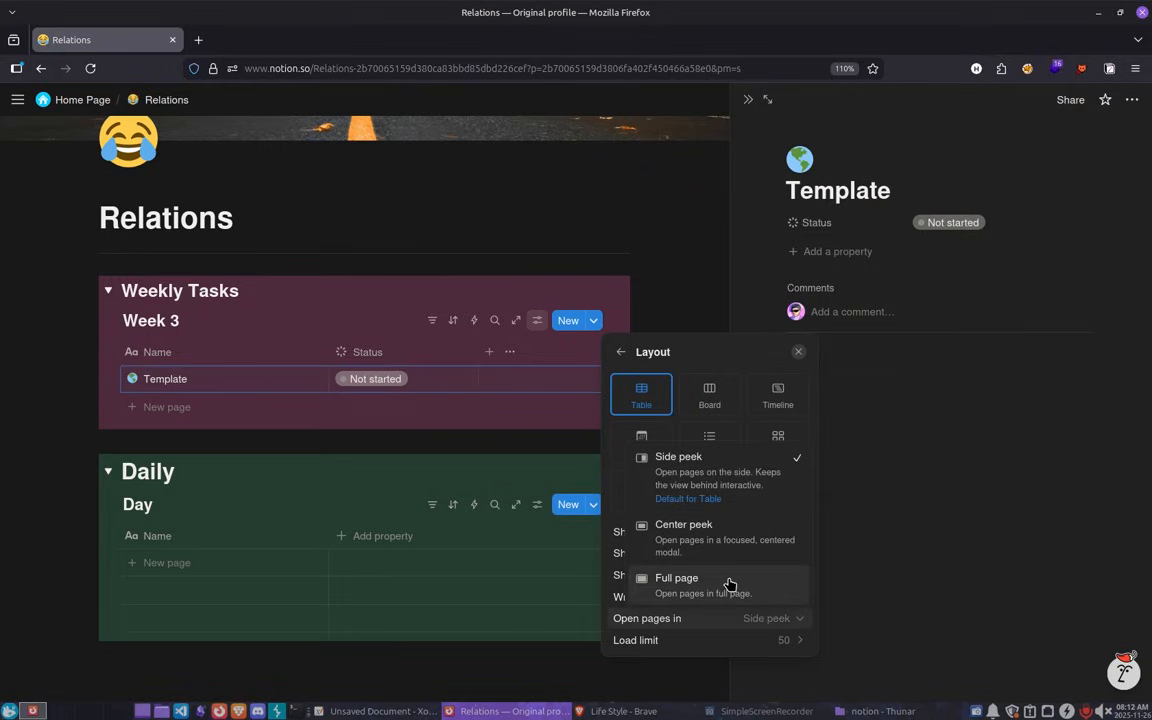
pyautogui.click(707, 528)
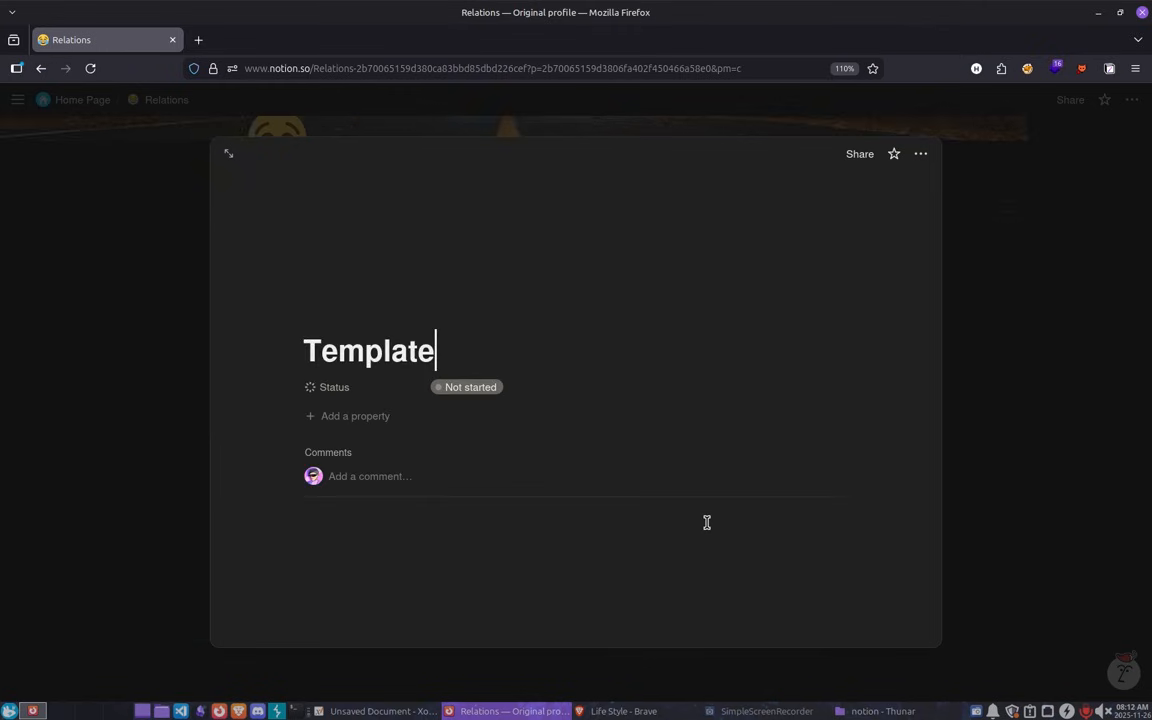
pyautogui.press('Escape')
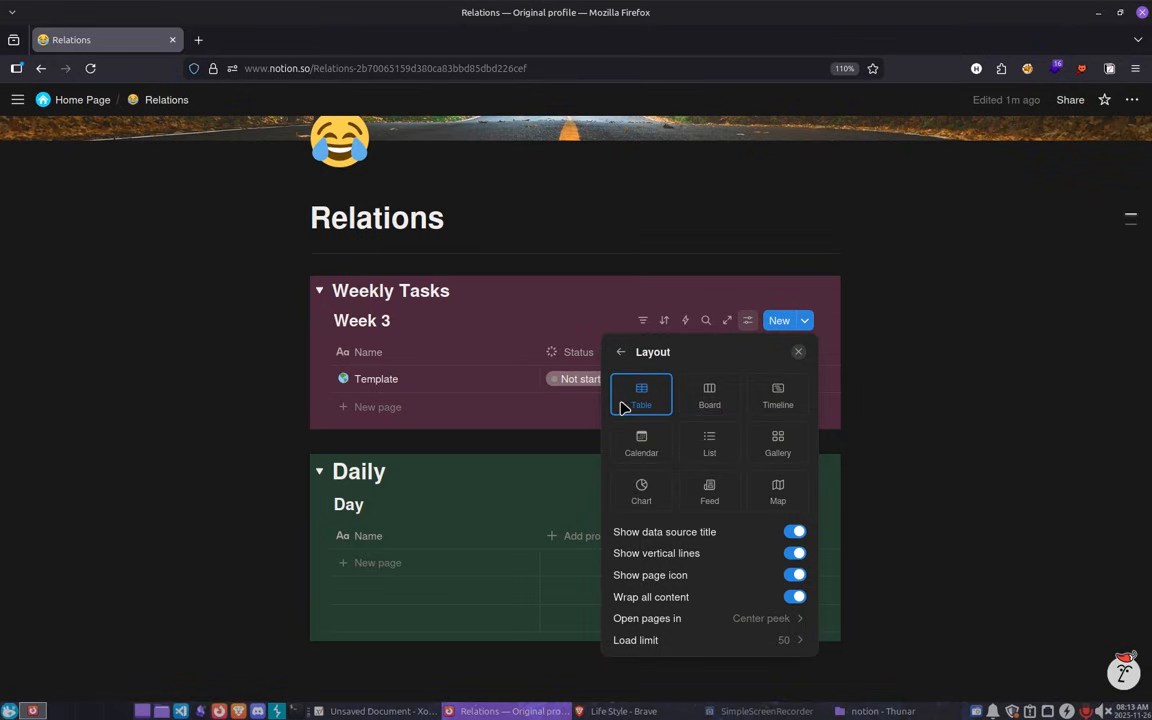
# Set the Week 3 table layout to open pages in Side peek.
pyautogui.click(785, 622)
pyautogui.click(720, 472)
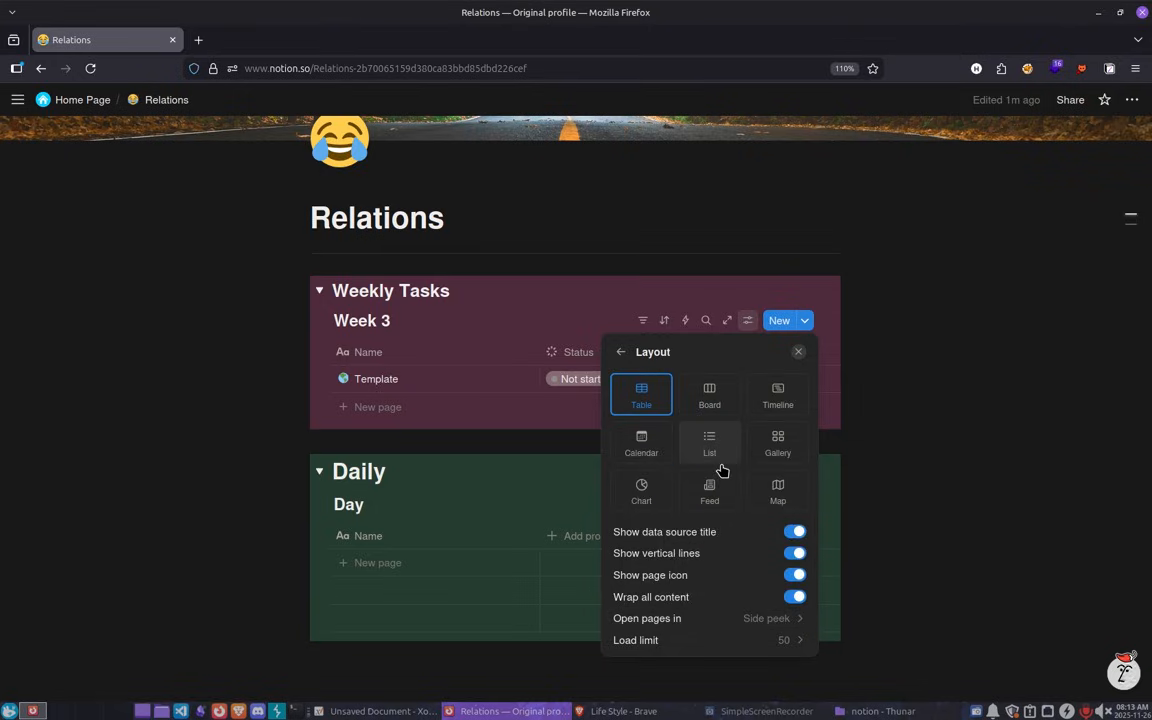
# Close the layout settings and rename the Week 3 entry Template as كورس بايثون.
pyautogui.press('Escape')
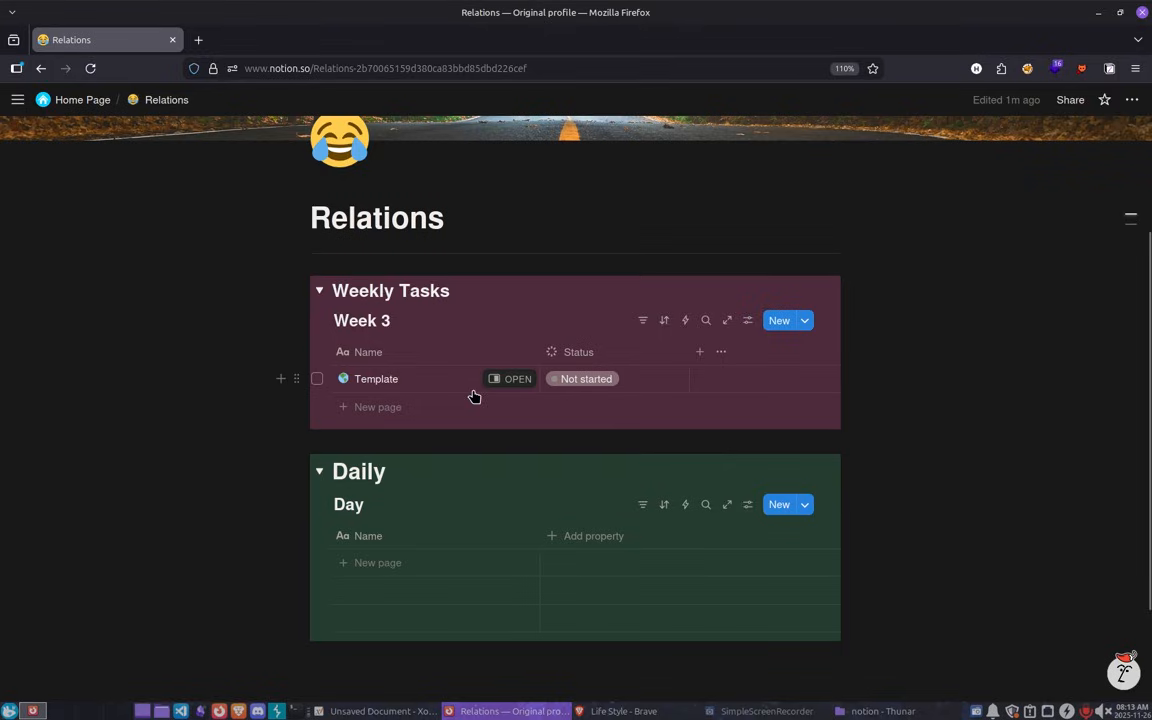
pyautogui.click(407, 375)
pyautogui.hotkey('ctrl', 'a')
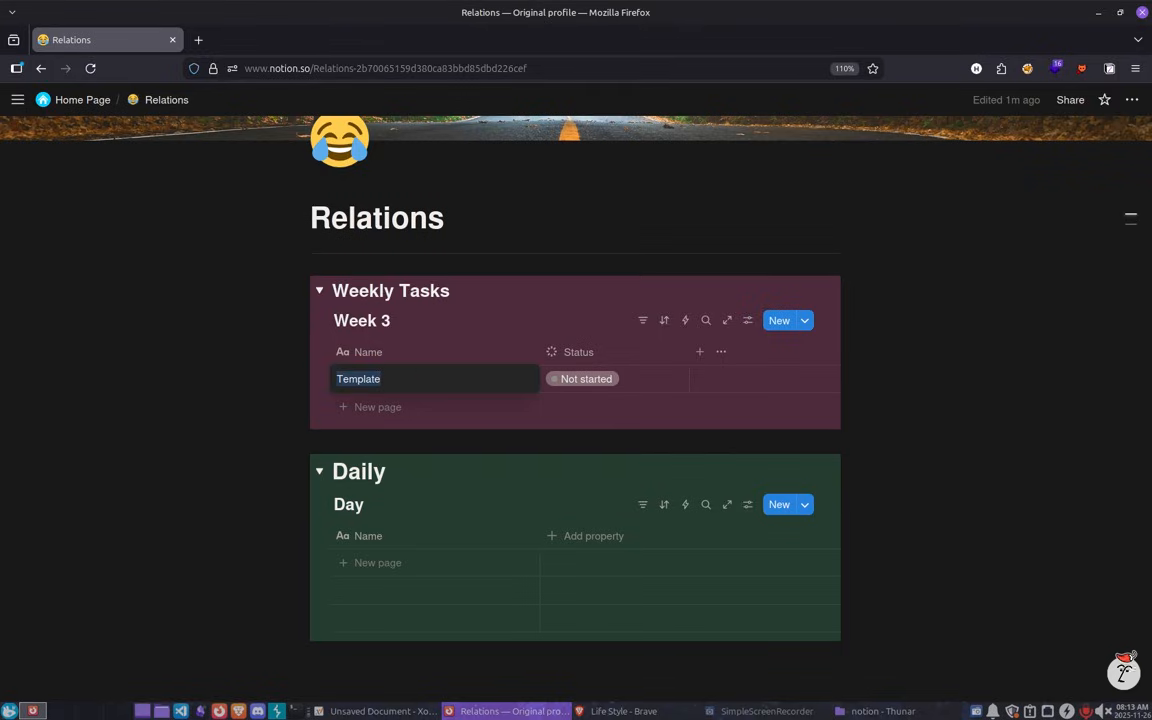
pyautogui.press('BackSpace')
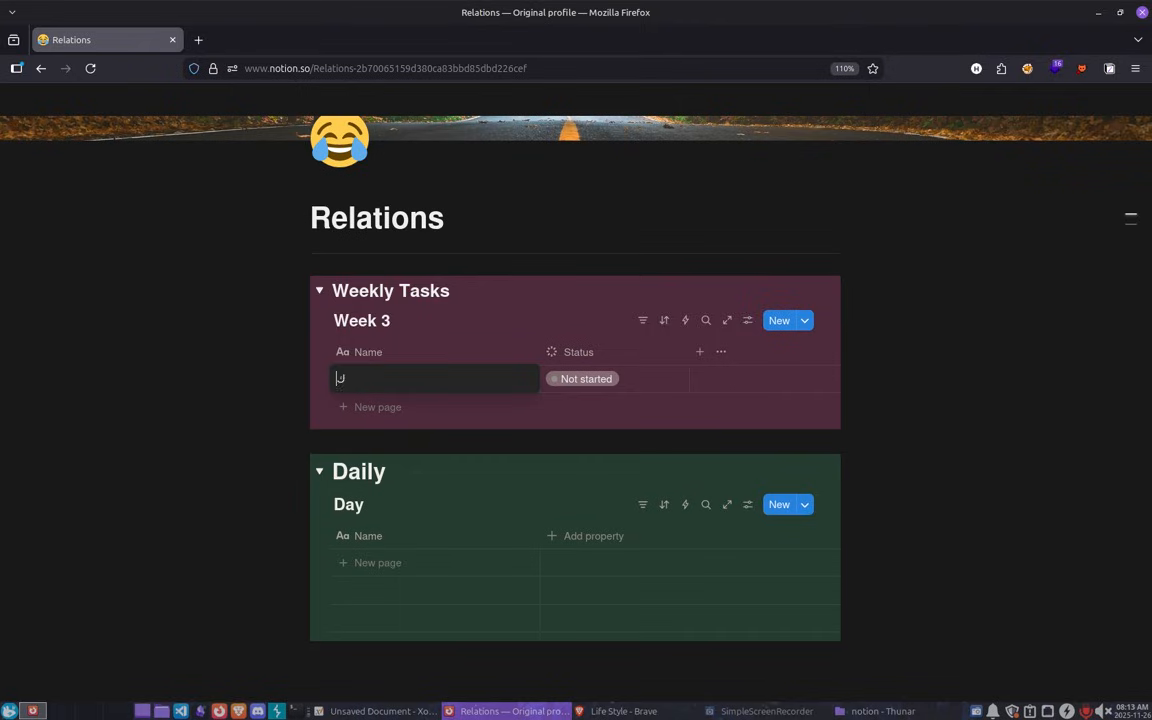
pyautogui.write('کورس بایتون')
pyautogui.press('Return')
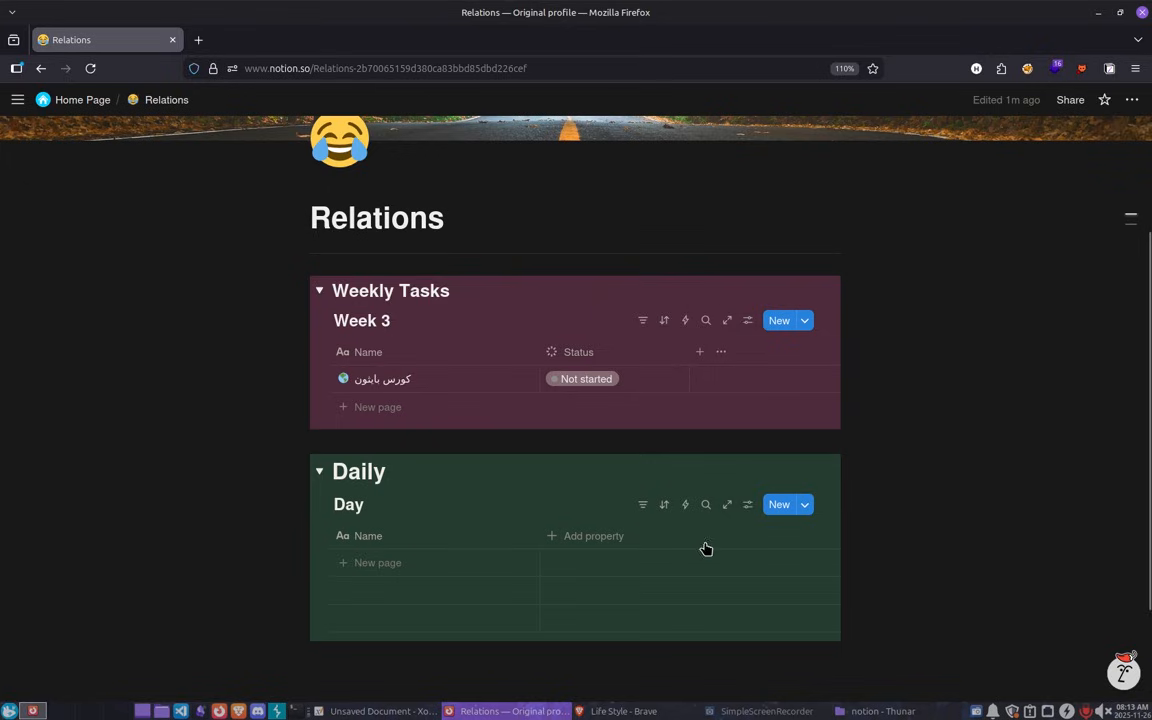
# Add a Date property to the Day database, keeping its default name.
pyautogui.click(573, 537)
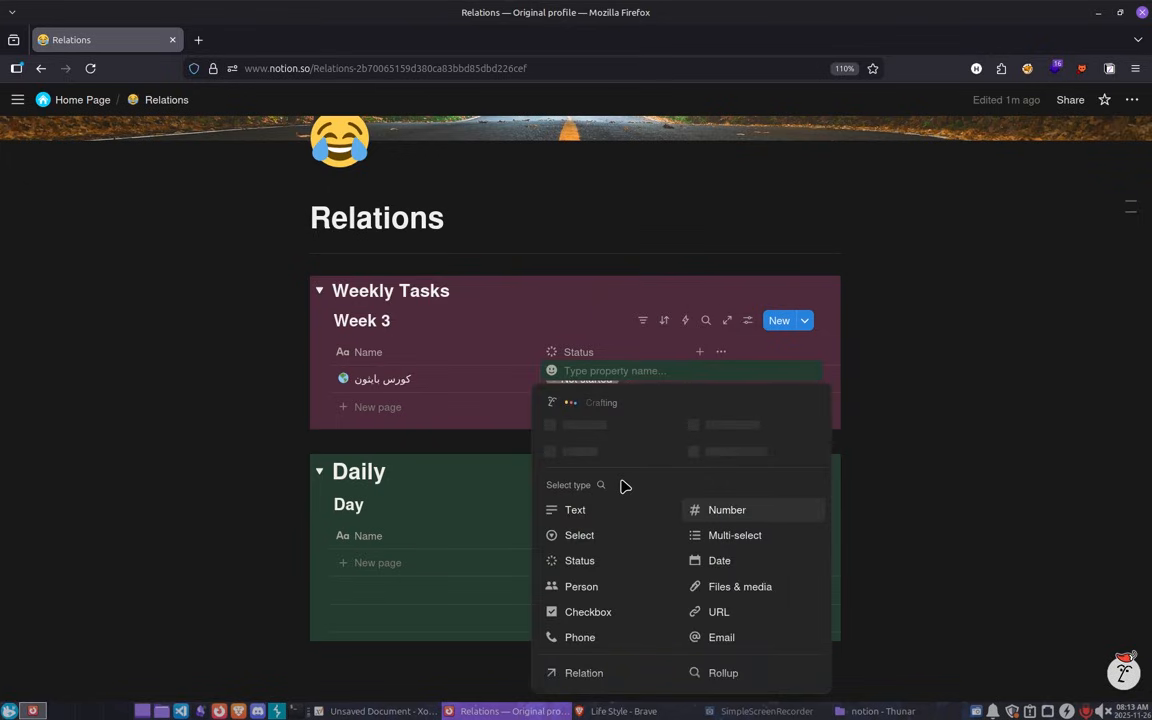
pyautogui.click(700, 560)
pyautogui.click(610, 546)
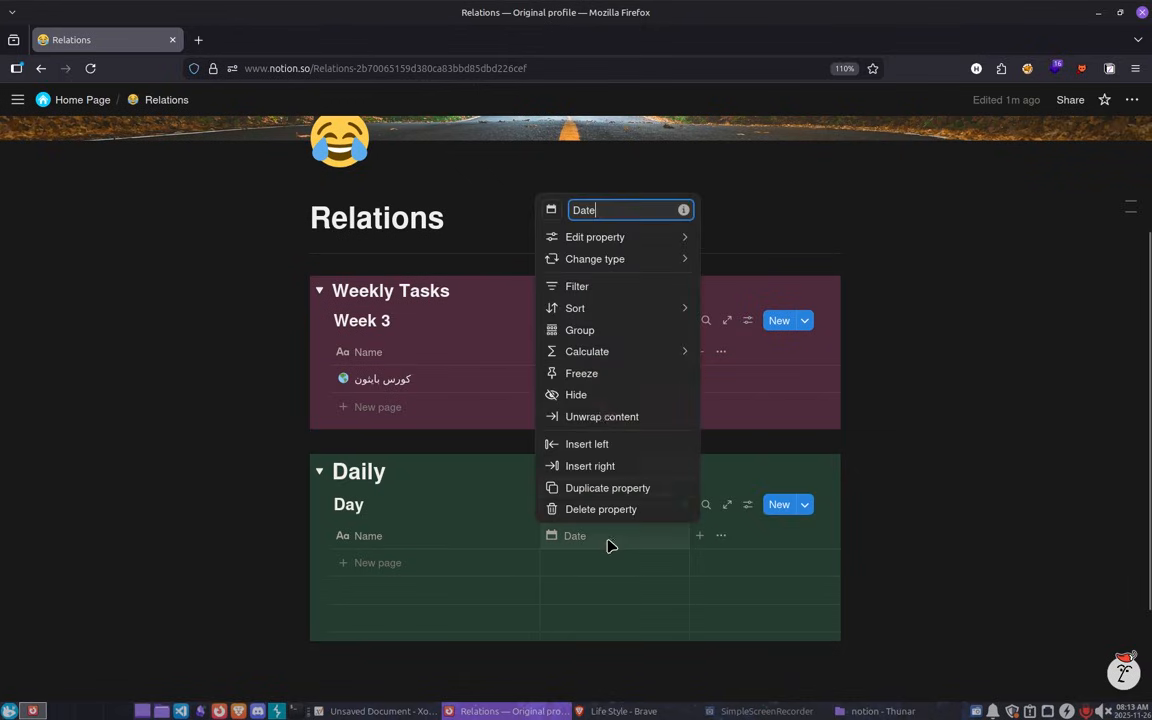
pyautogui.moveTo(625, 269)
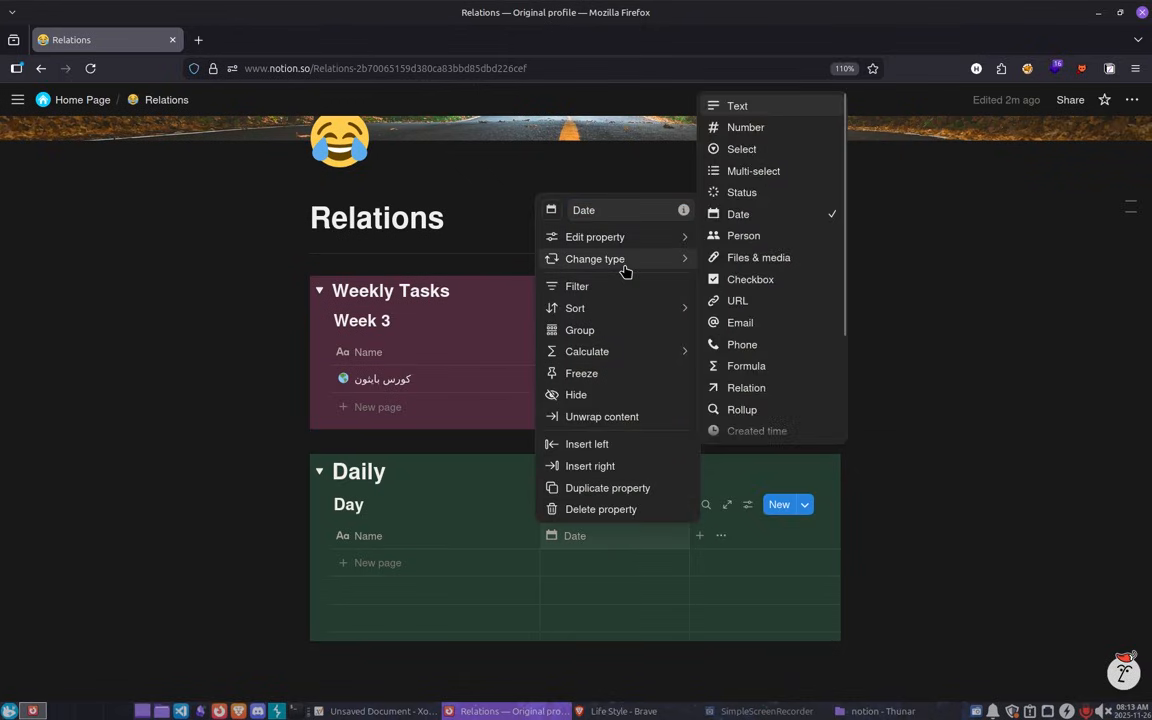
pyautogui.click(614, 568)
# Add two entries named السبت and الأحد to the Day database.
pyautogui.click(615, 572)
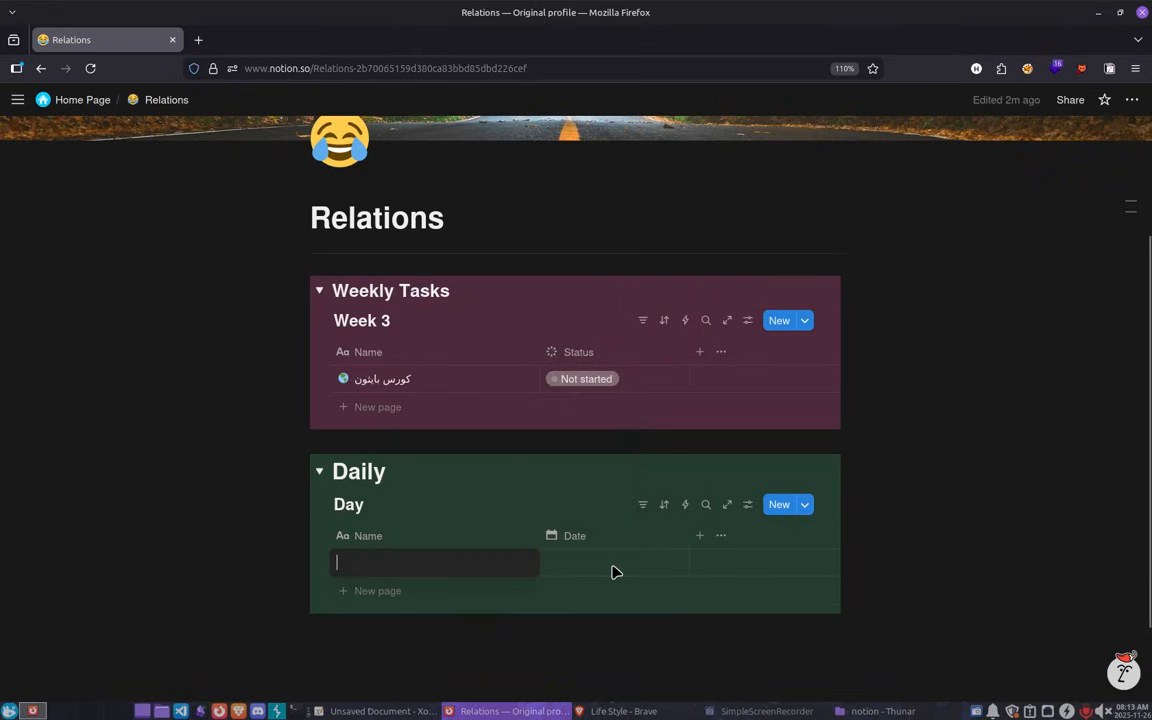
pyautogui.write('السبت')
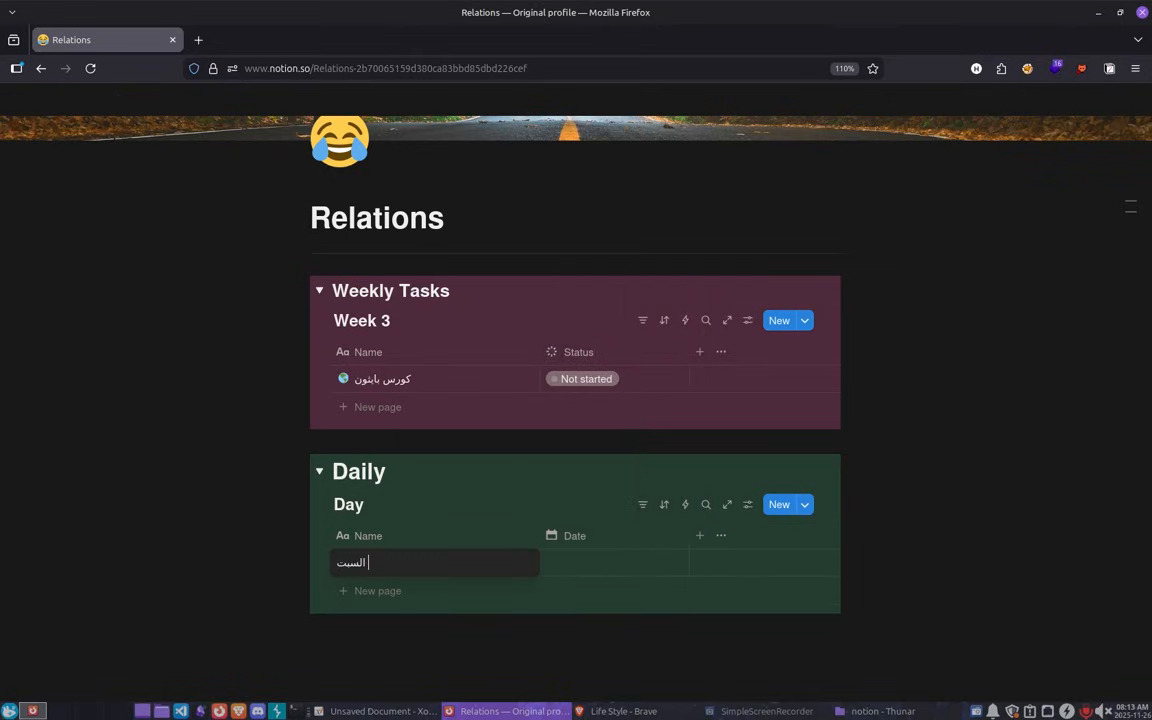
pyautogui.press('Return')
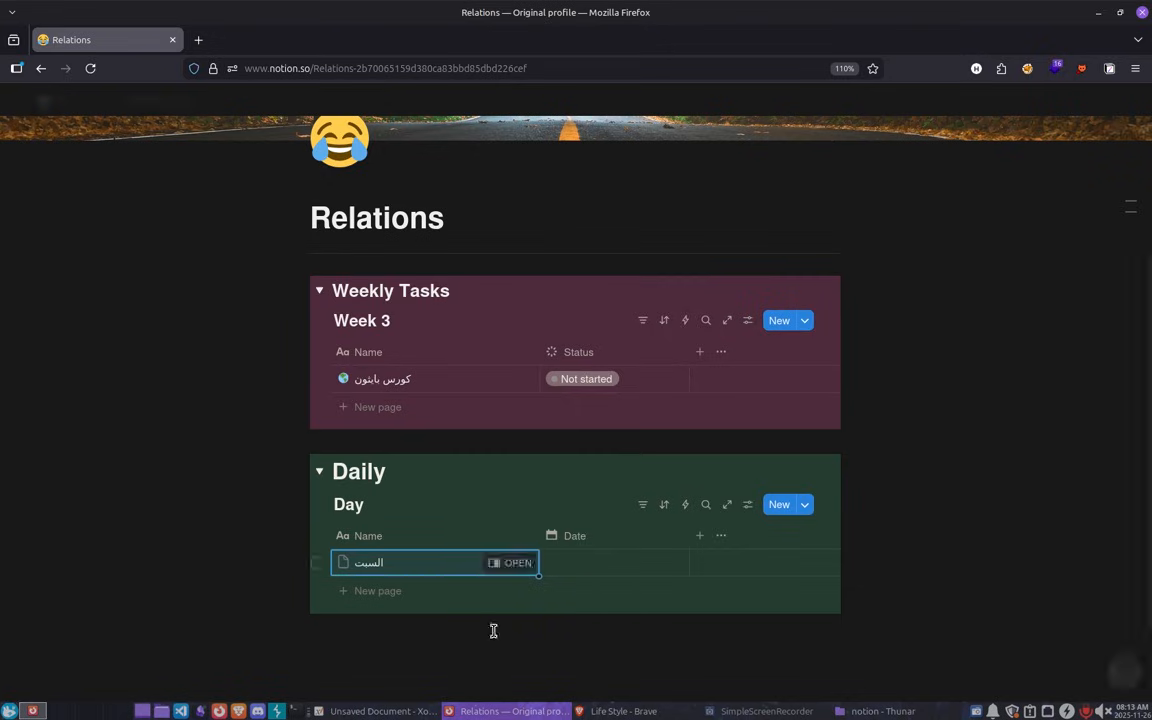
pyautogui.click(370, 592)
pyautogui.write('الأحد')
pyautogui.press('Return')
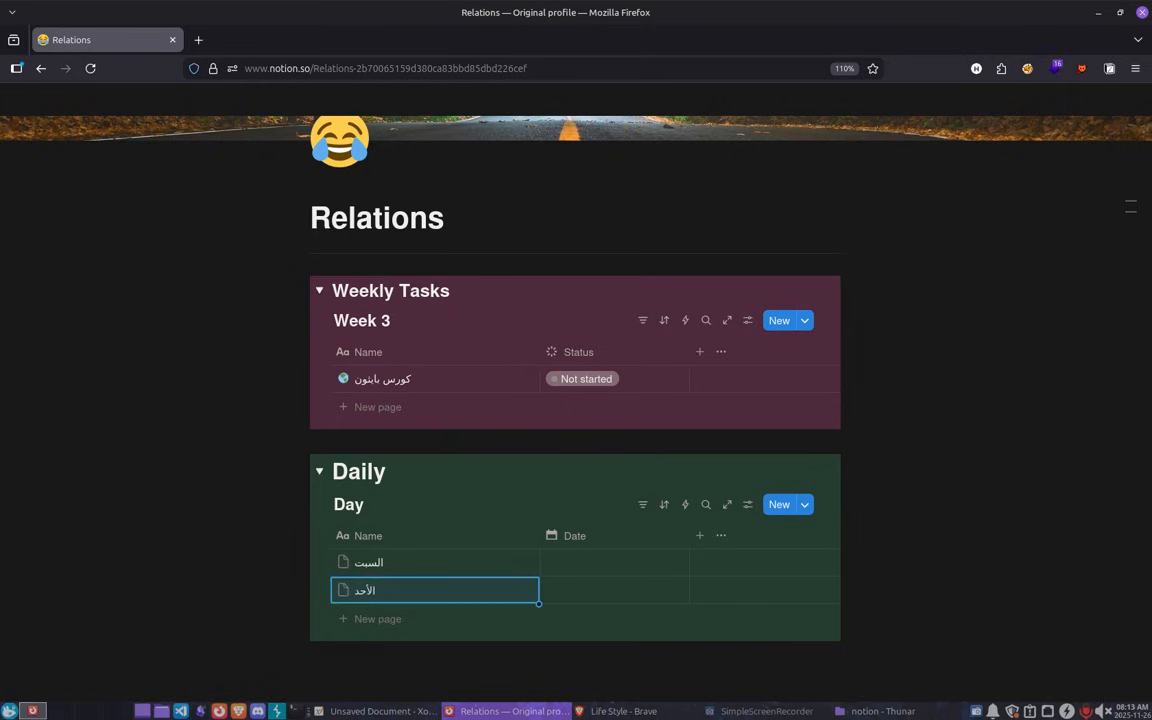
# Set the date of السبت to November 13, 2025 and of الأحد to November 20, 2025.
pyautogui.click(589, 564)
pyautogui.click(658, 344)
pyautogui.click(645, 589)
pyautogui.click(650, 590)
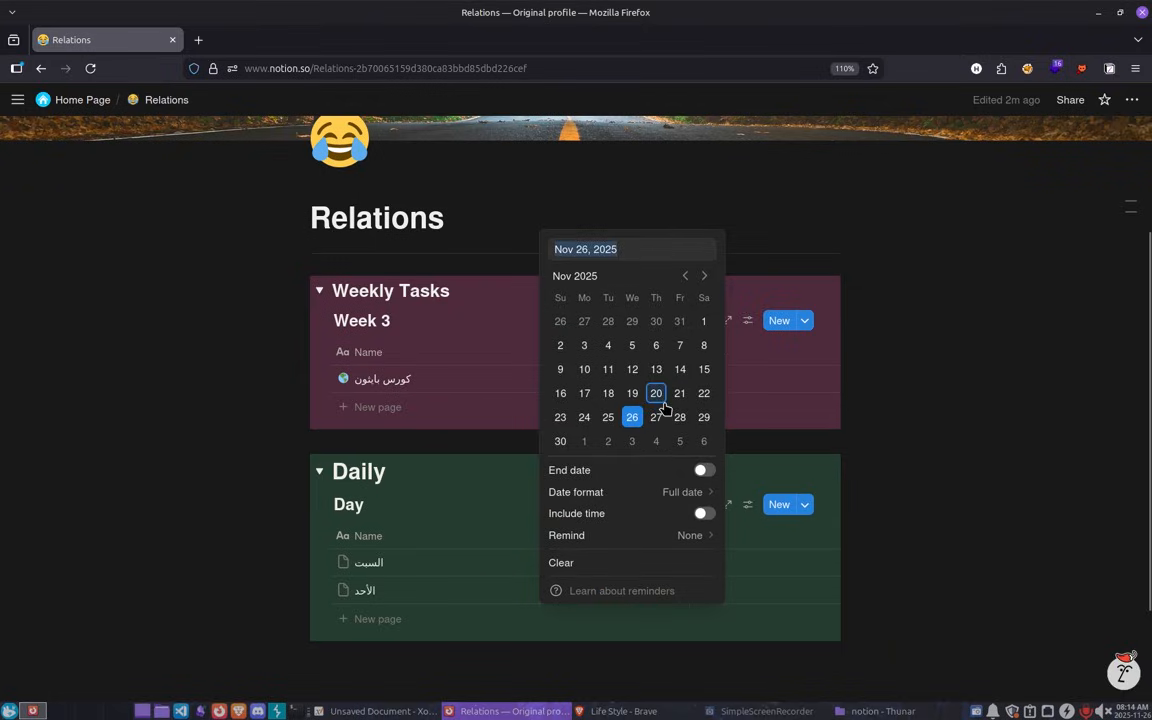
pyautogui.click(662, 400)
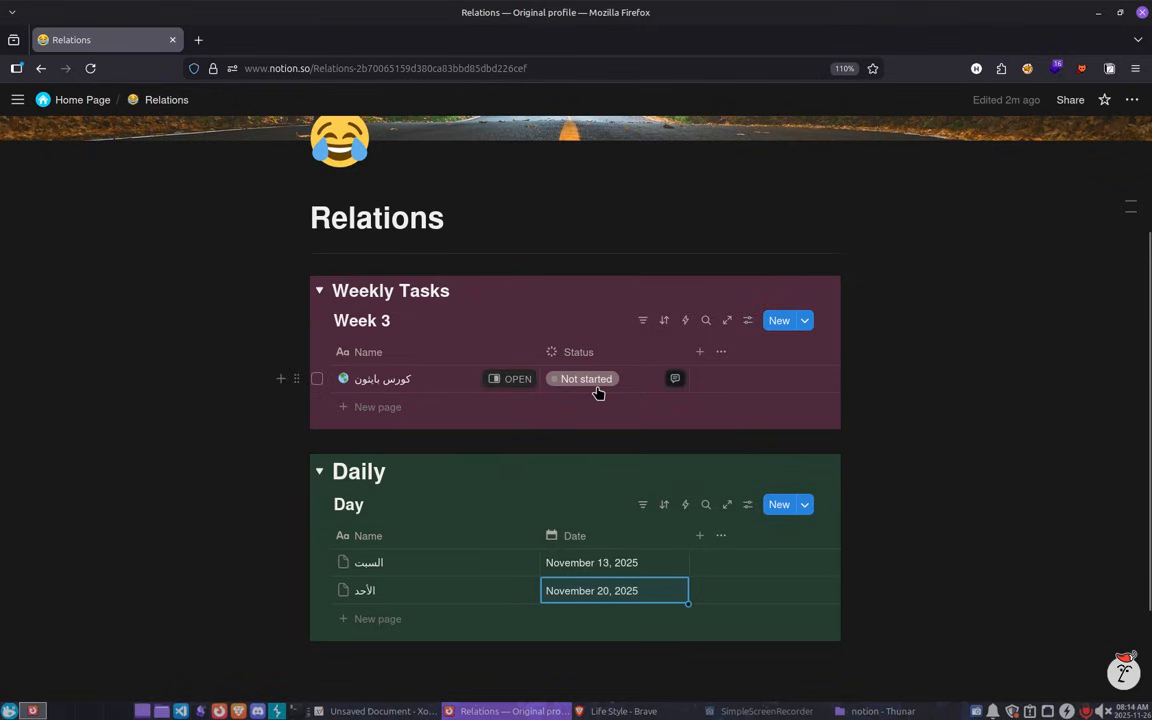
# Add a two-way relation property from the Day database to Week 3, with no limit and the default names.
pyautogui.click(701, 535)
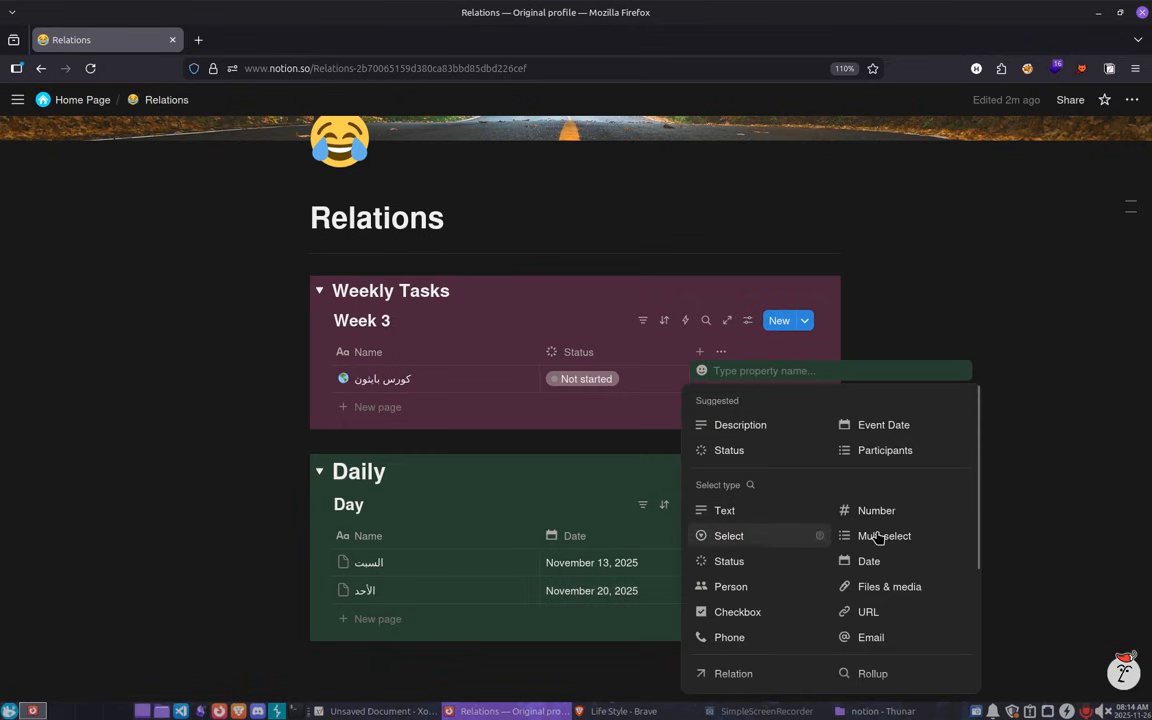
pyautogui.scroll(-3, 880, 535)
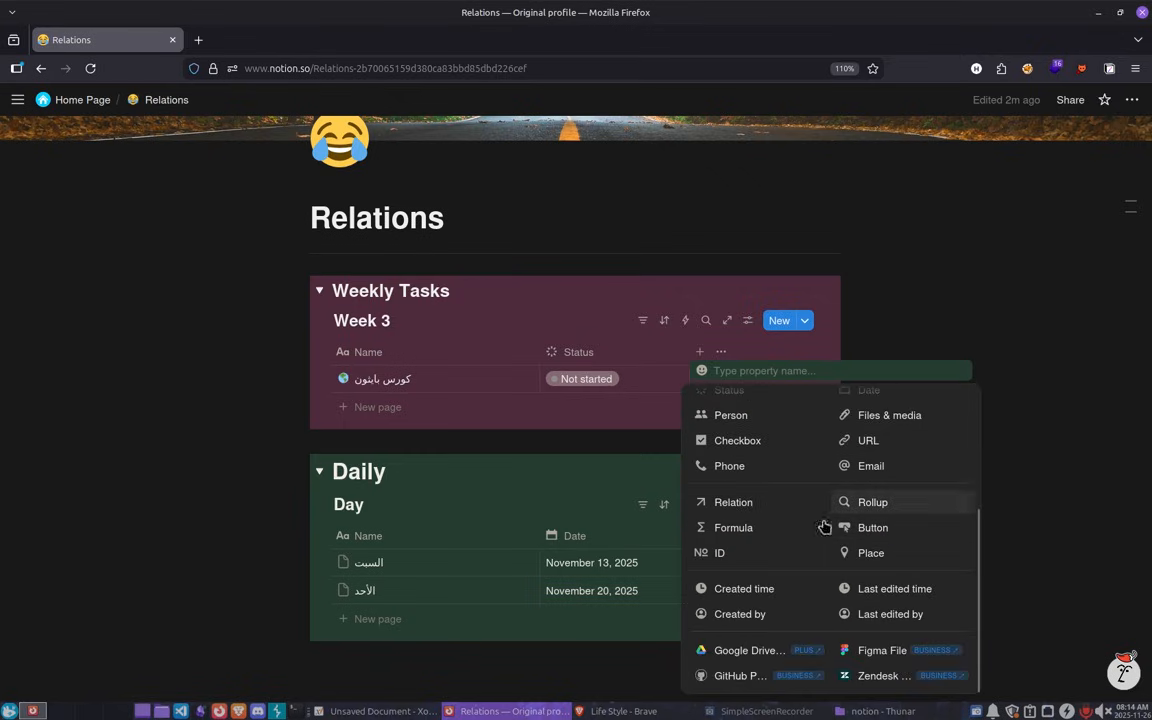
pyautogui.click(751, 513)
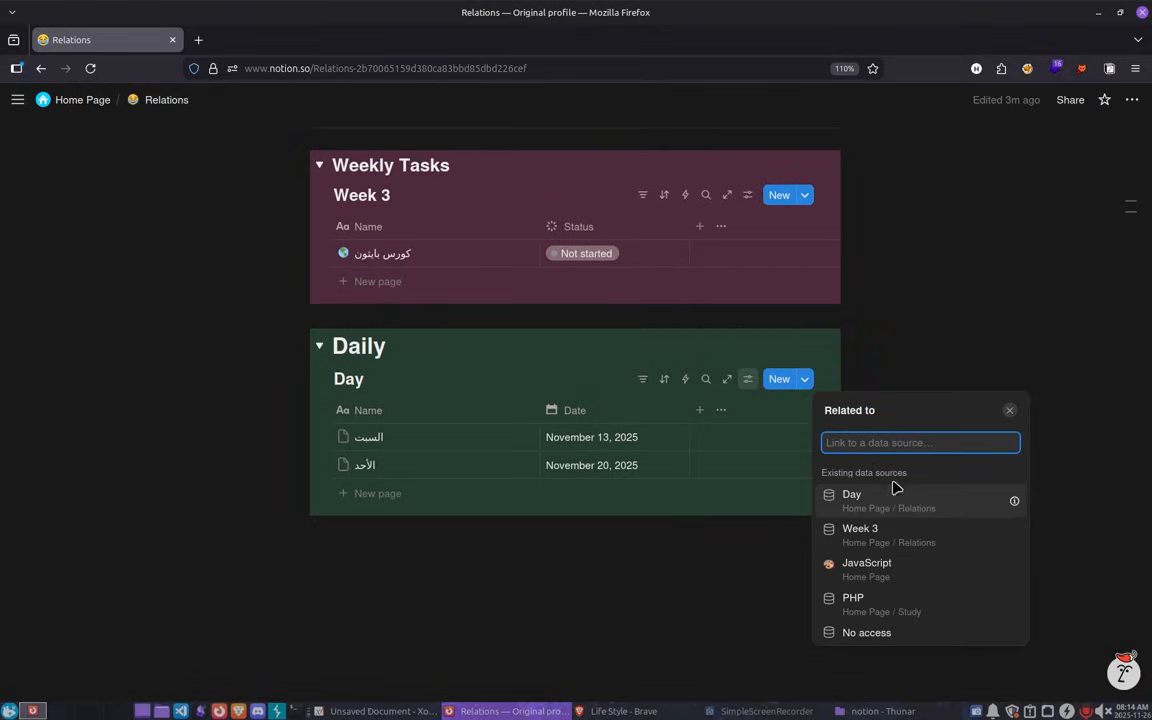
pyautogui.click(868, 531)
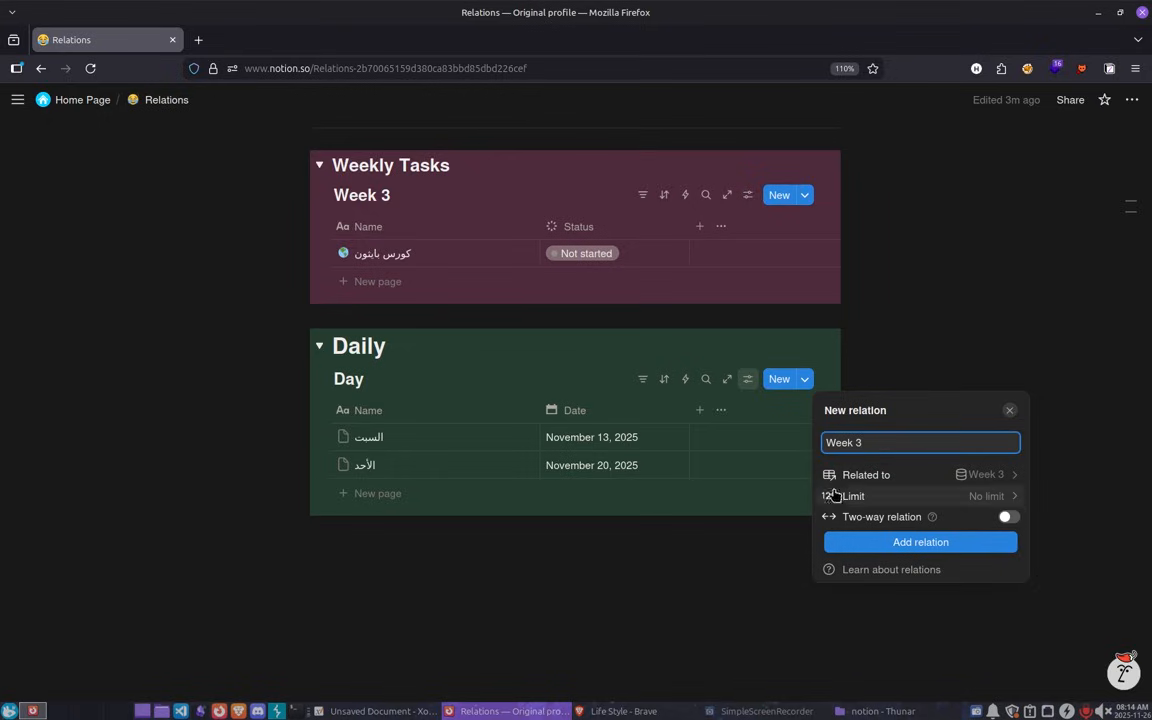
pyautogui.click(1008, 518)
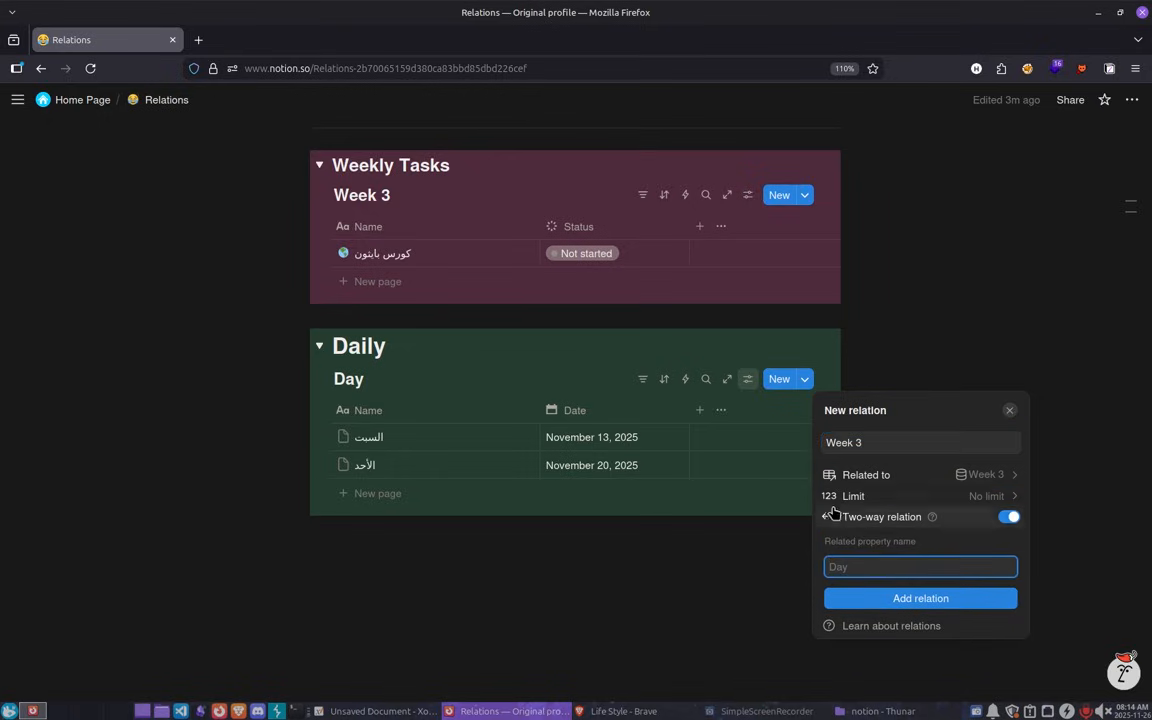
pyautogui.click(897, 600)
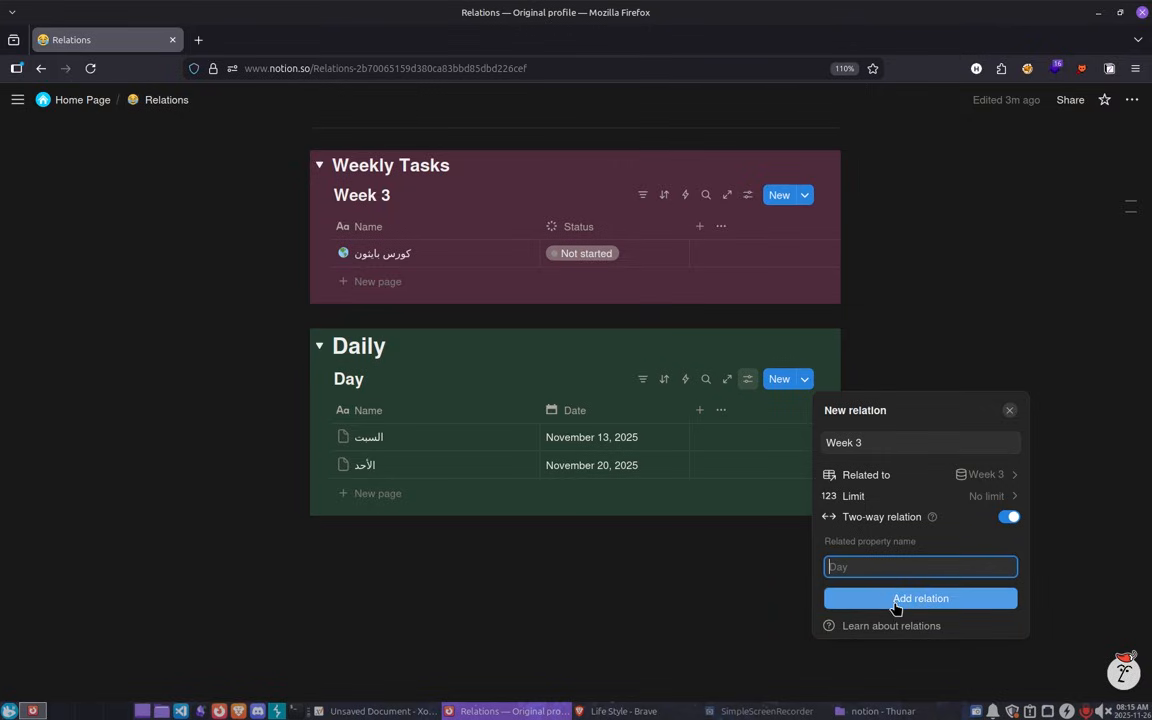
pyautogui.click(679, 343)
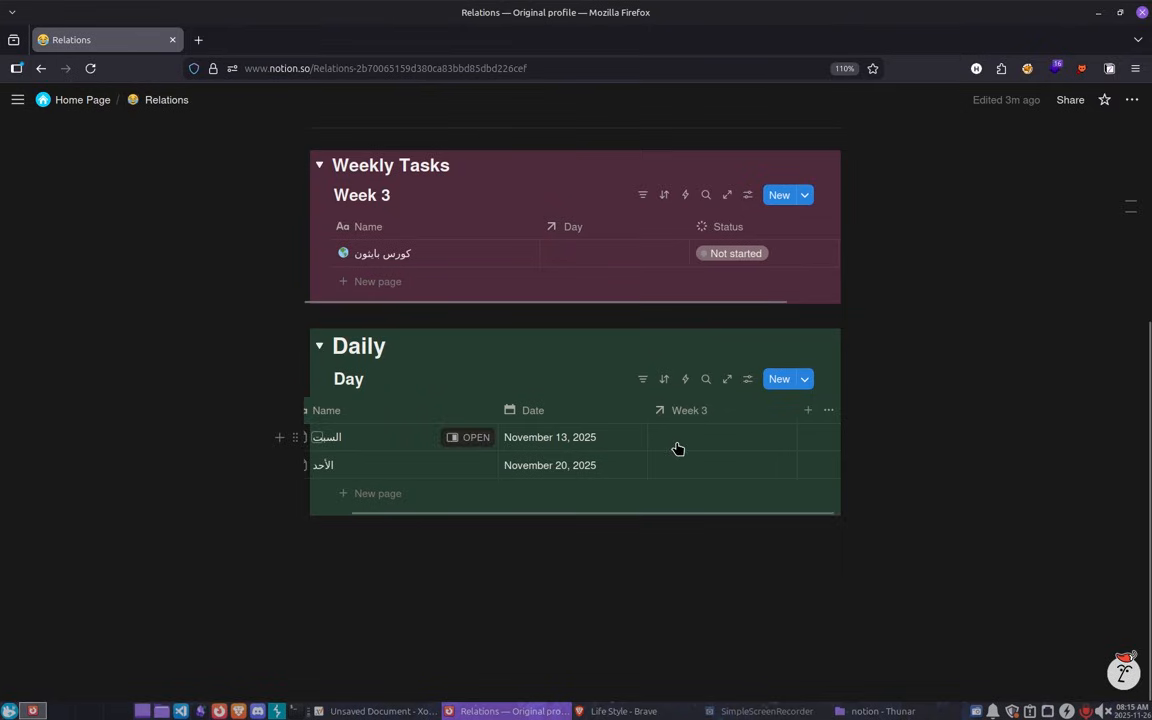
# Narrow the Day table's Name column and link both السبت and الأحد to كورس بايثون through the Week 3 relation.
pyautogui.moveTo(447, 513); pyautogui.dragTo(420, 512)
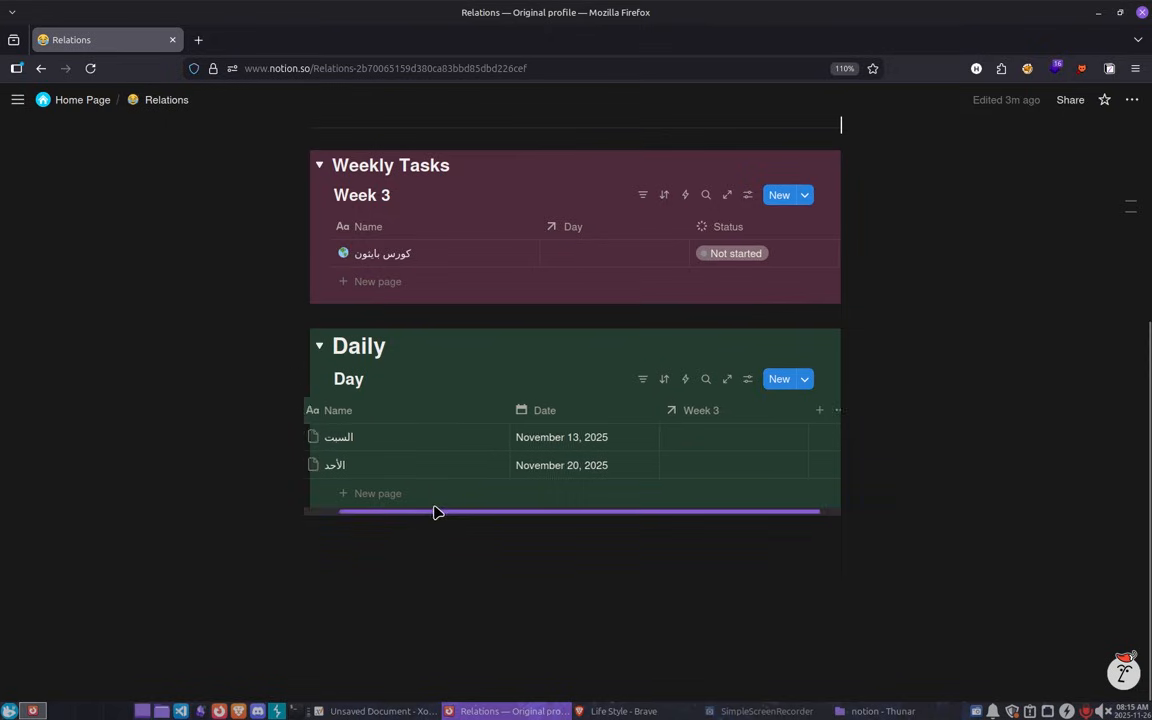
pyautogui.moveTo(520, 410); pyautogui.dragTo(486, 411)
pyautogui.click(700, 440)
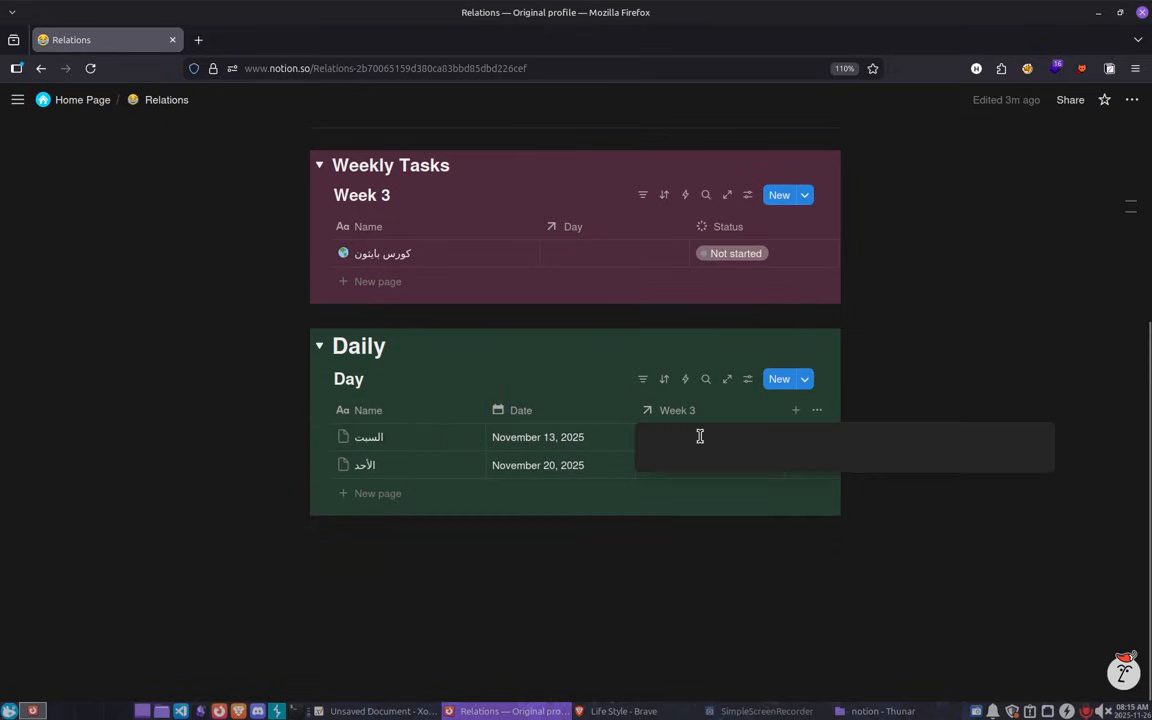
pyautogui.click(689, 490)
pyautogui.press('Escape')
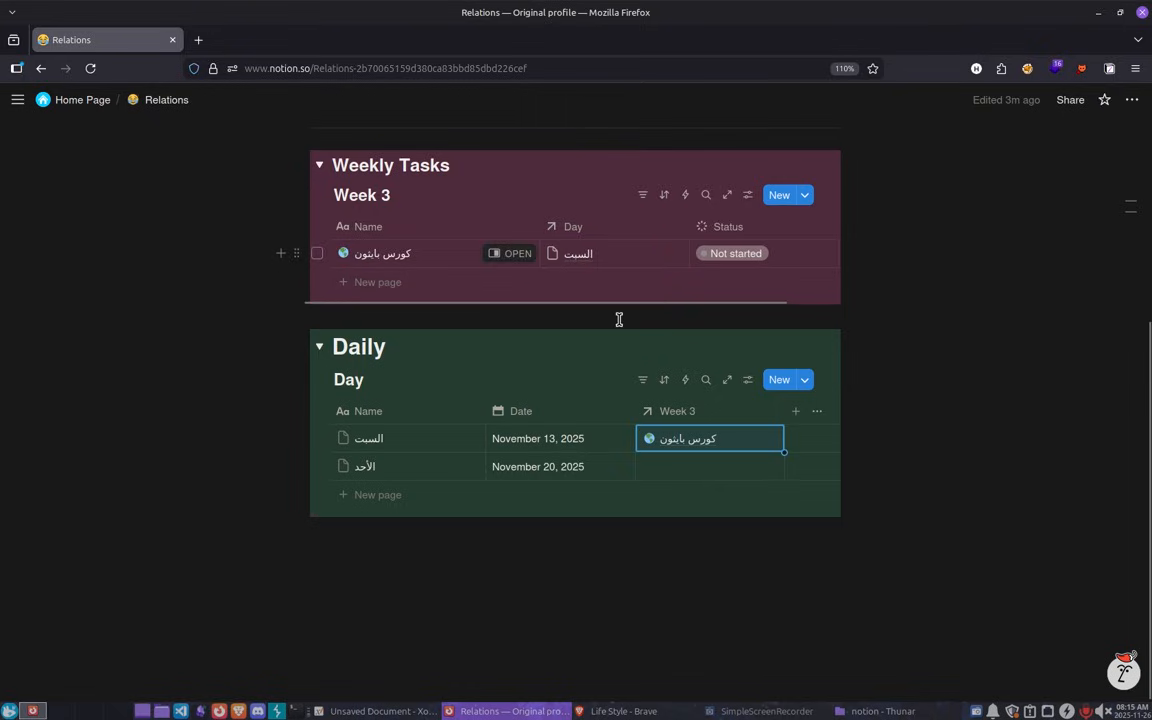
pyautogui.click(674, 479)
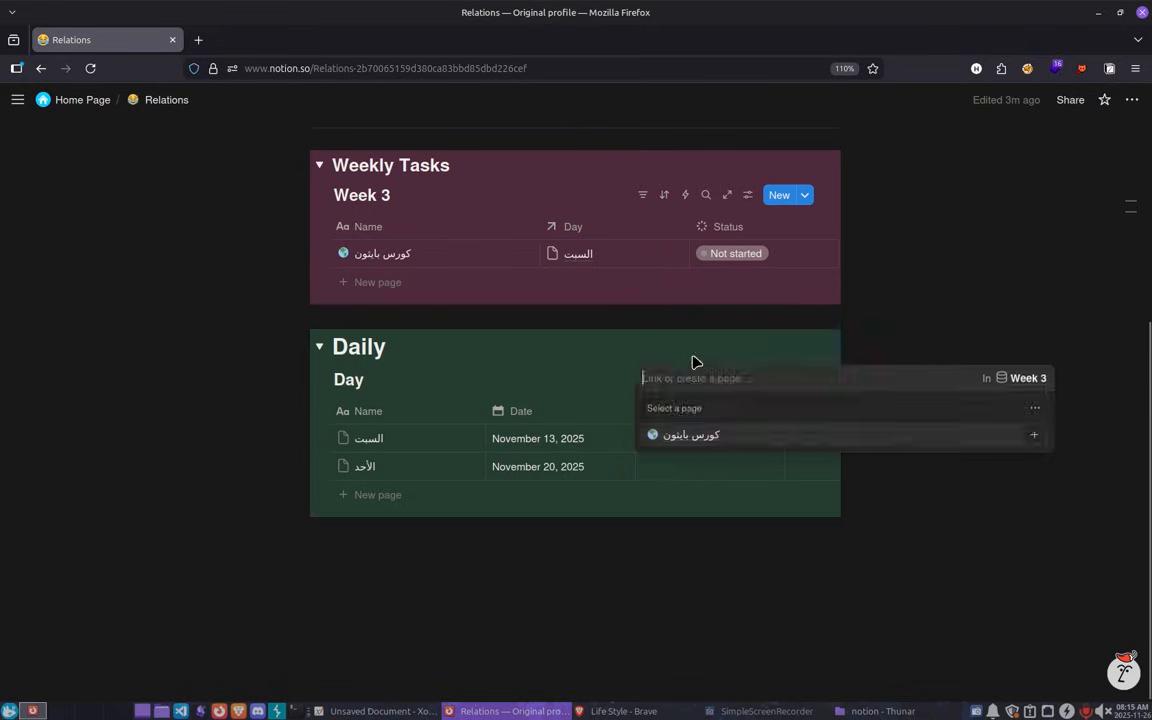
pyautogui.click(675, 436)
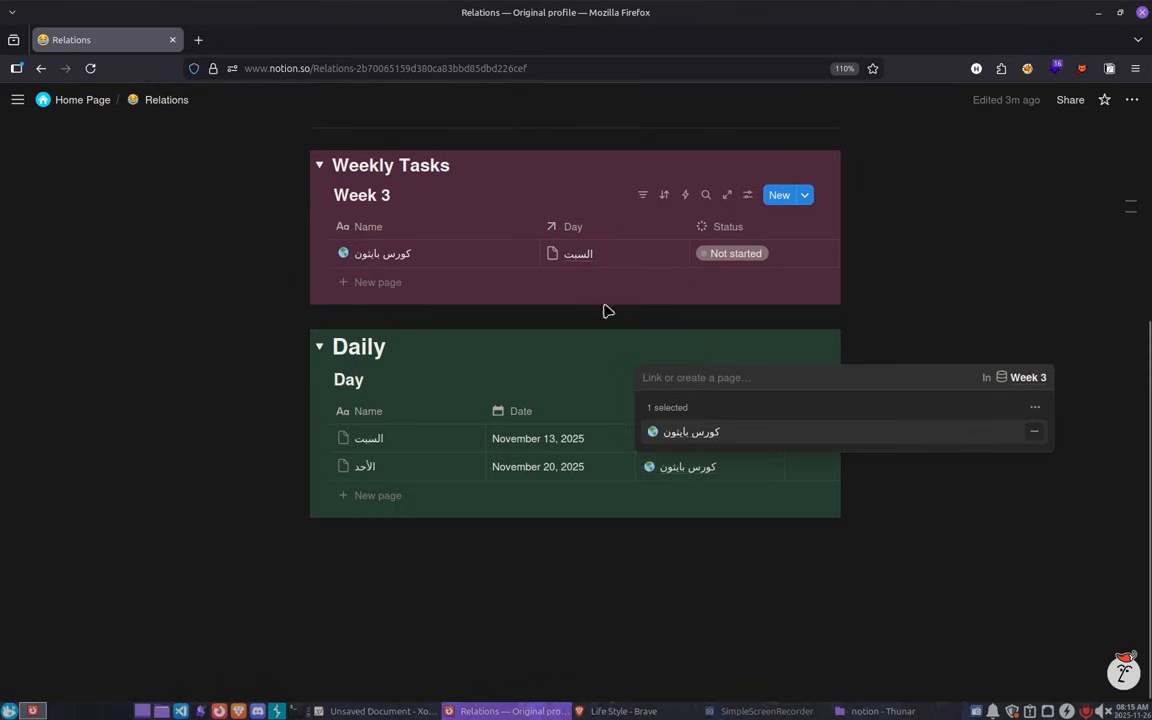
pyautogui.click(606, 295)
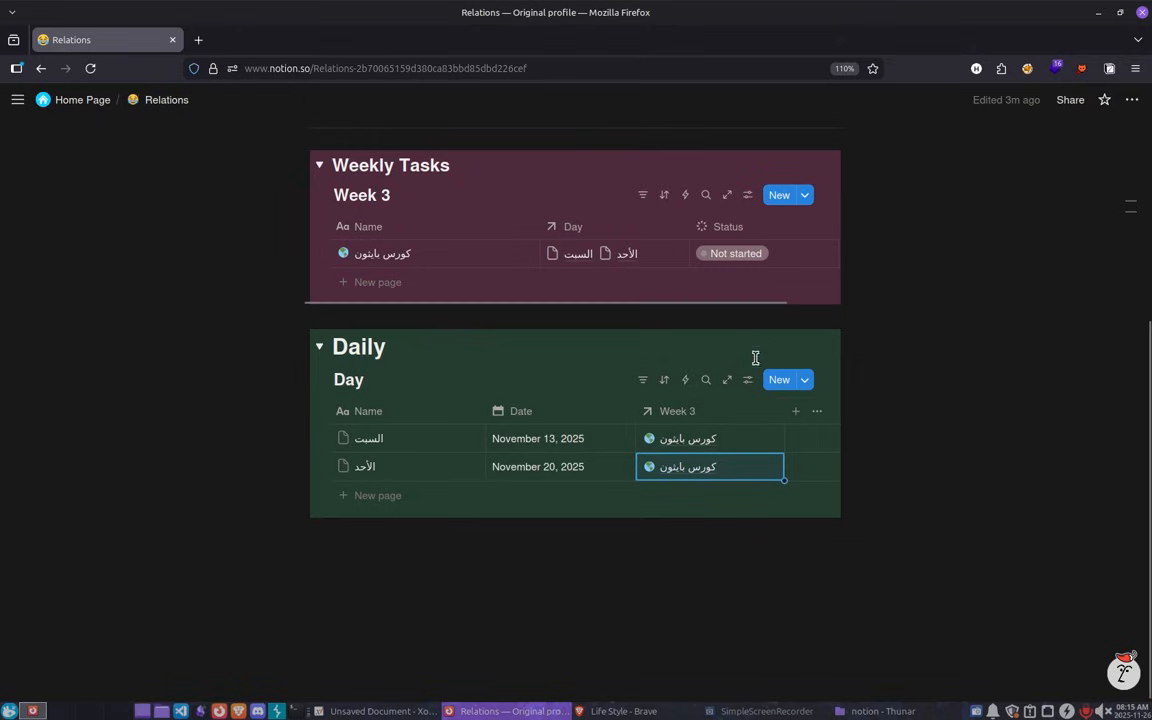
# Add a two-way relation property from the Day database to the JavaScript database, with no limit and default names.
pyautogui.click(796, 416)
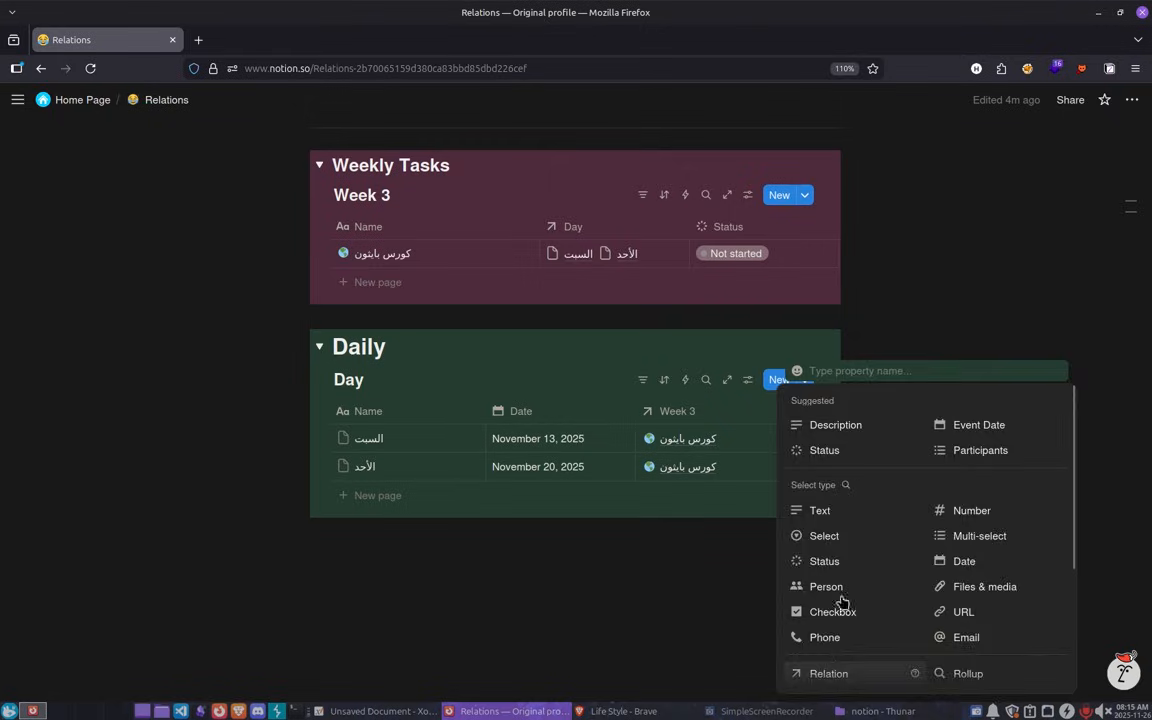
pyautogui.click(828, 673)
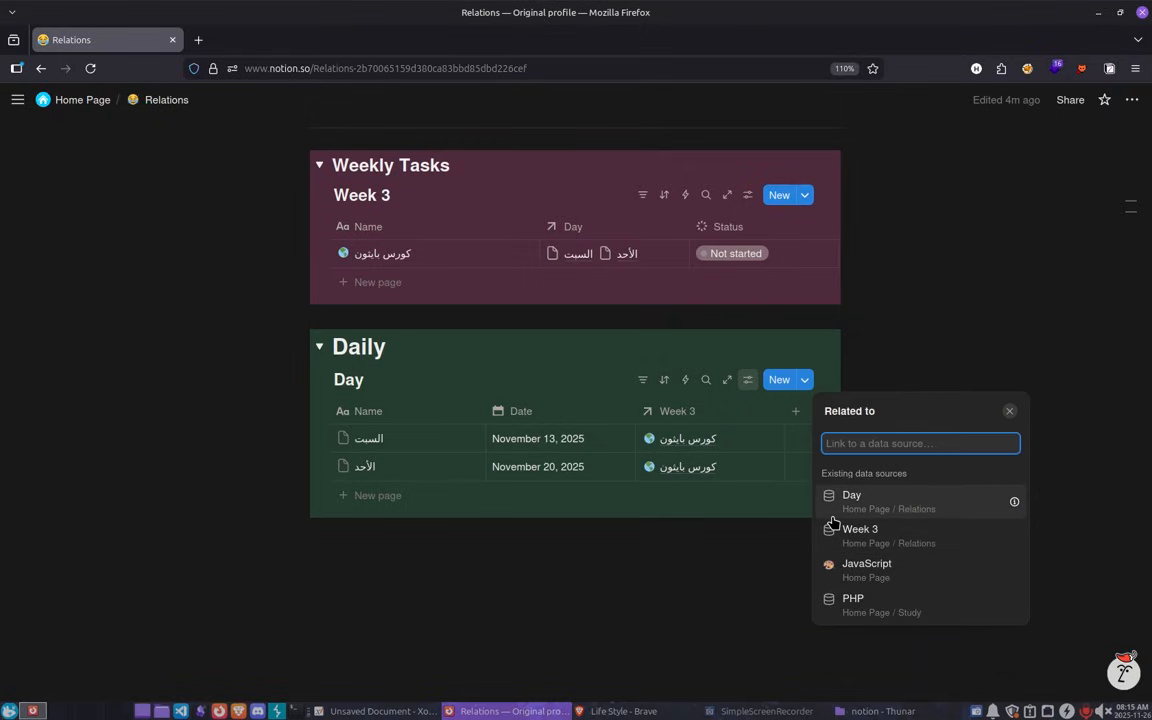
pyautogui.click(867, 567)
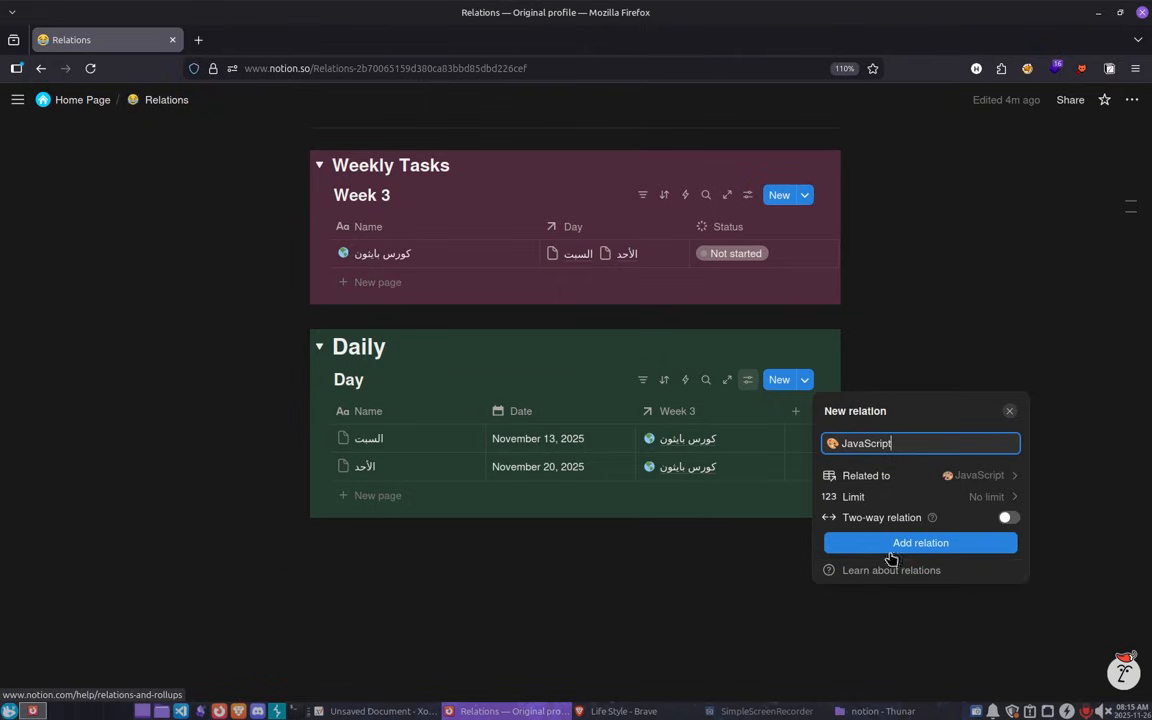
pyautogui.click(1004, 519)
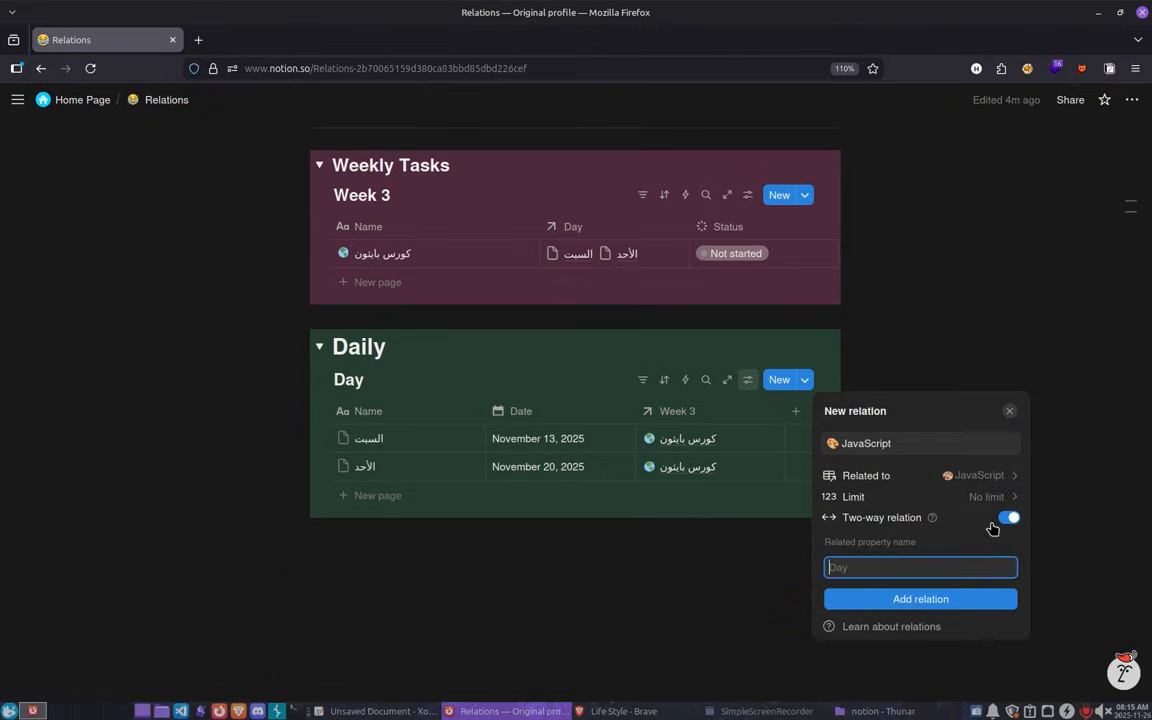
pyautogui.click(930, 600)
pyautogui.click(699, 447)
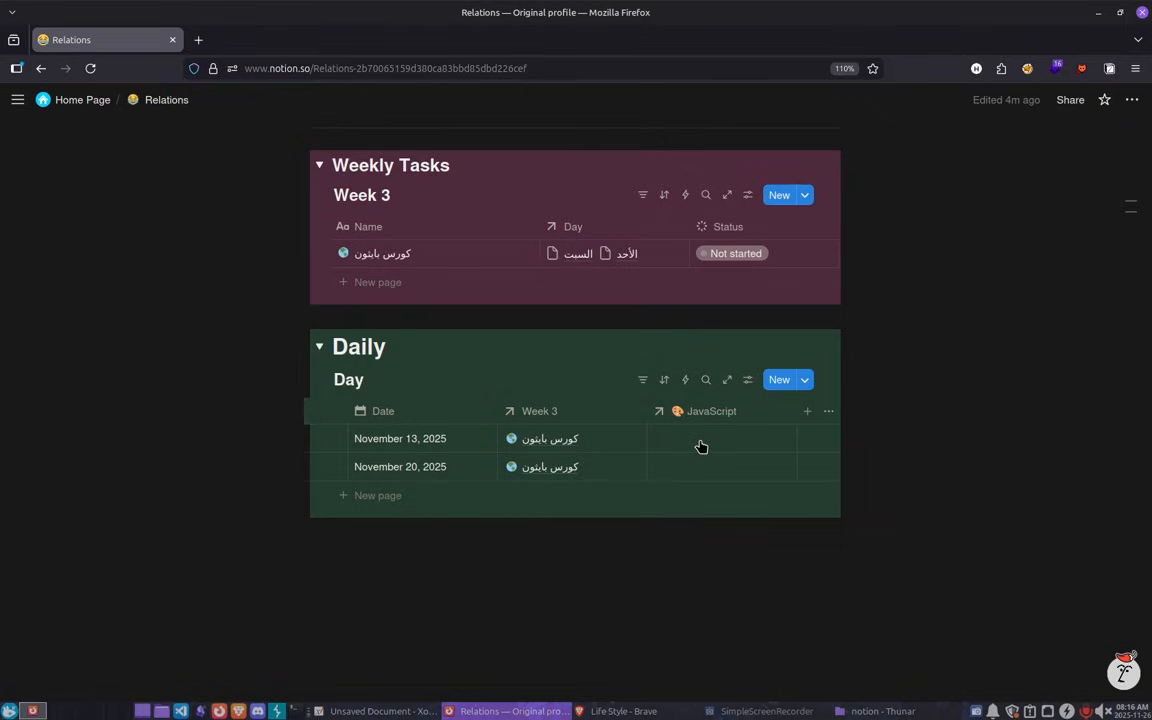
# In the JavaScript relation, link السبت to the JavaScript page and الأحد to JavaScript (1).
pyautogui.click(699, 440)
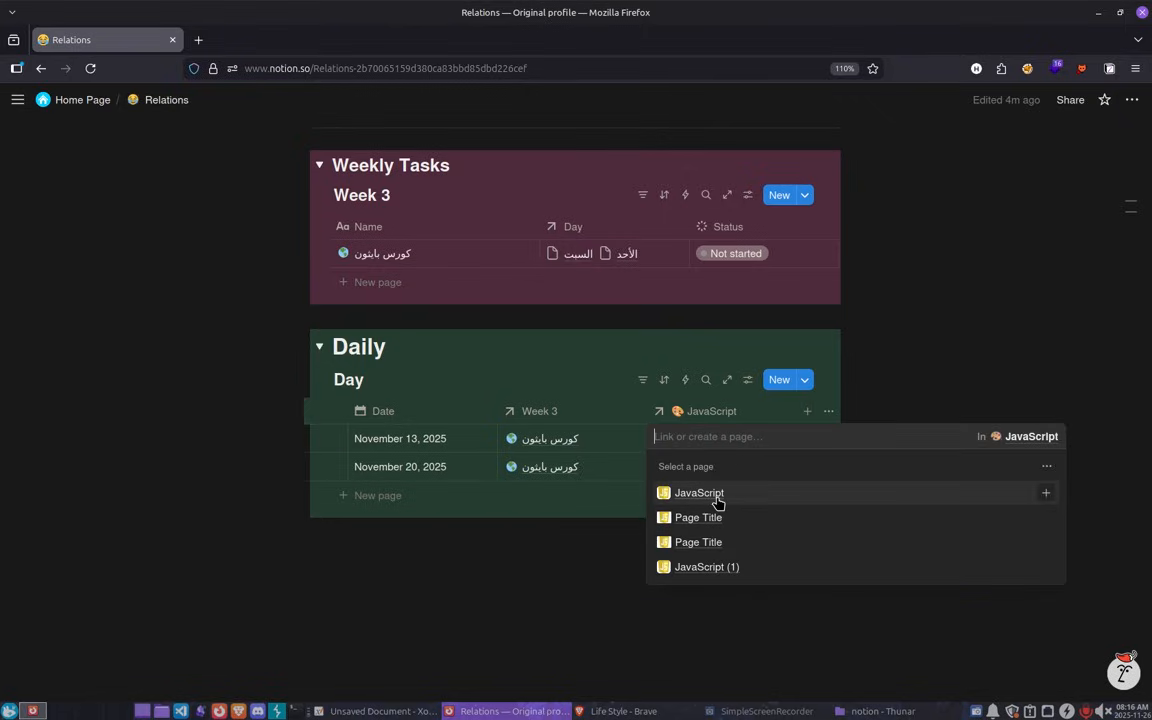
pyautogui.click(699, 493)
pyautogui.press('Escape')
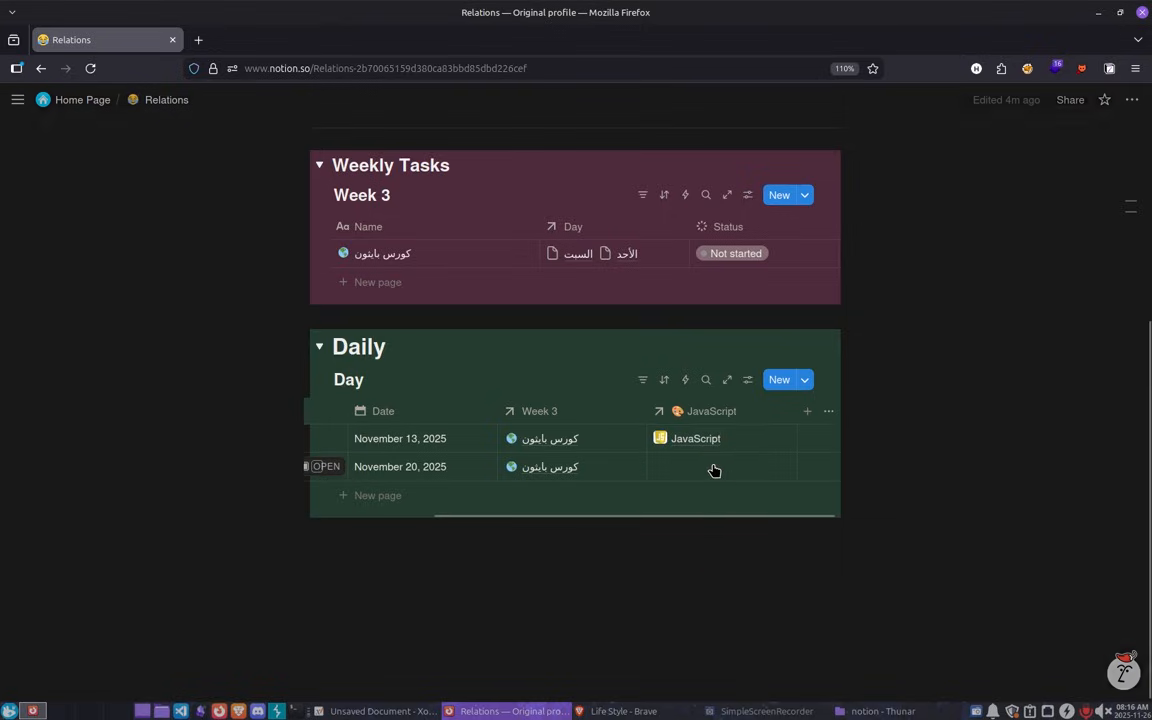
pyautogui.click(716, 468)
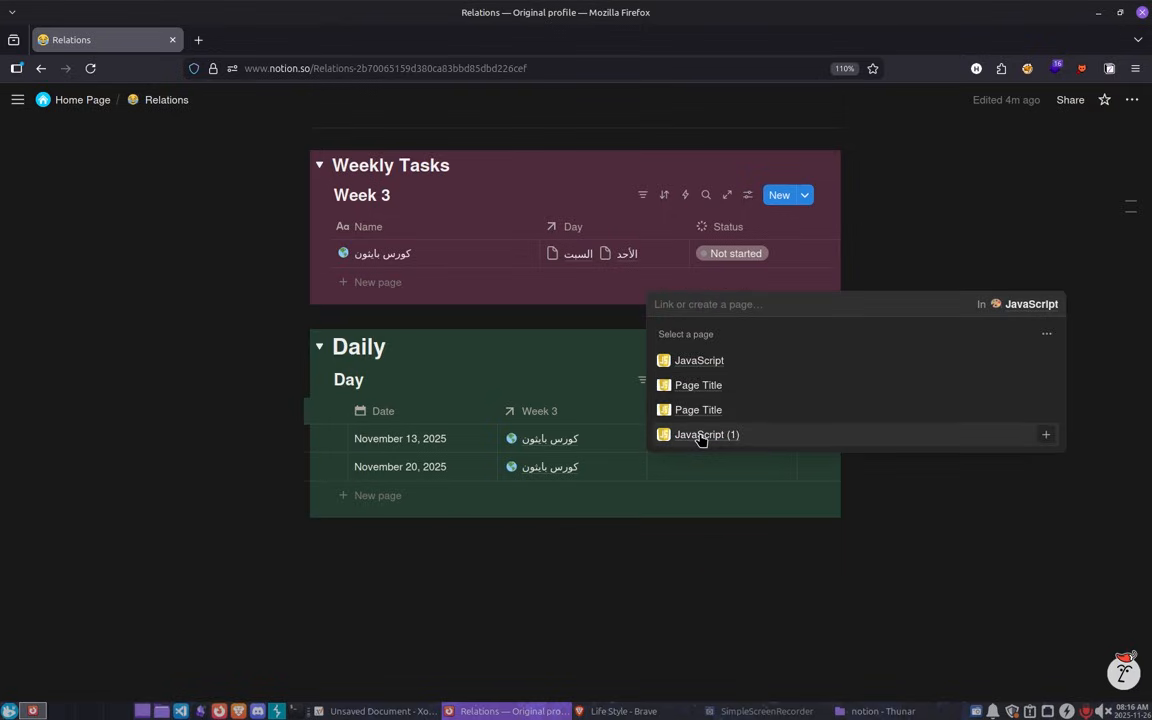
pyautogui.click(700, 435)
pyautogui.press('Escape')
pyautogui.click(612, 516)
pyautogui.hscroll(2, 470, 494)
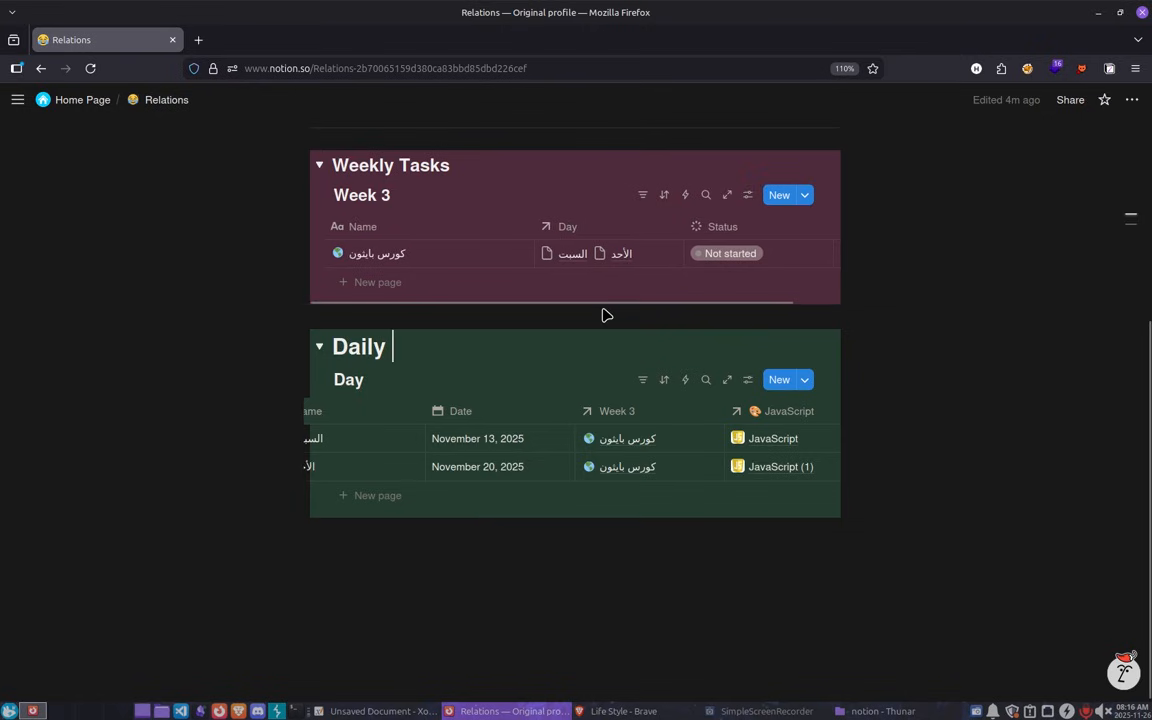
# Switch to Xournal++ and handwrite the blue labels الاسبوع above the green box and اليوم above the red box.
pyautogui.hotkey('alt', 'Tab')
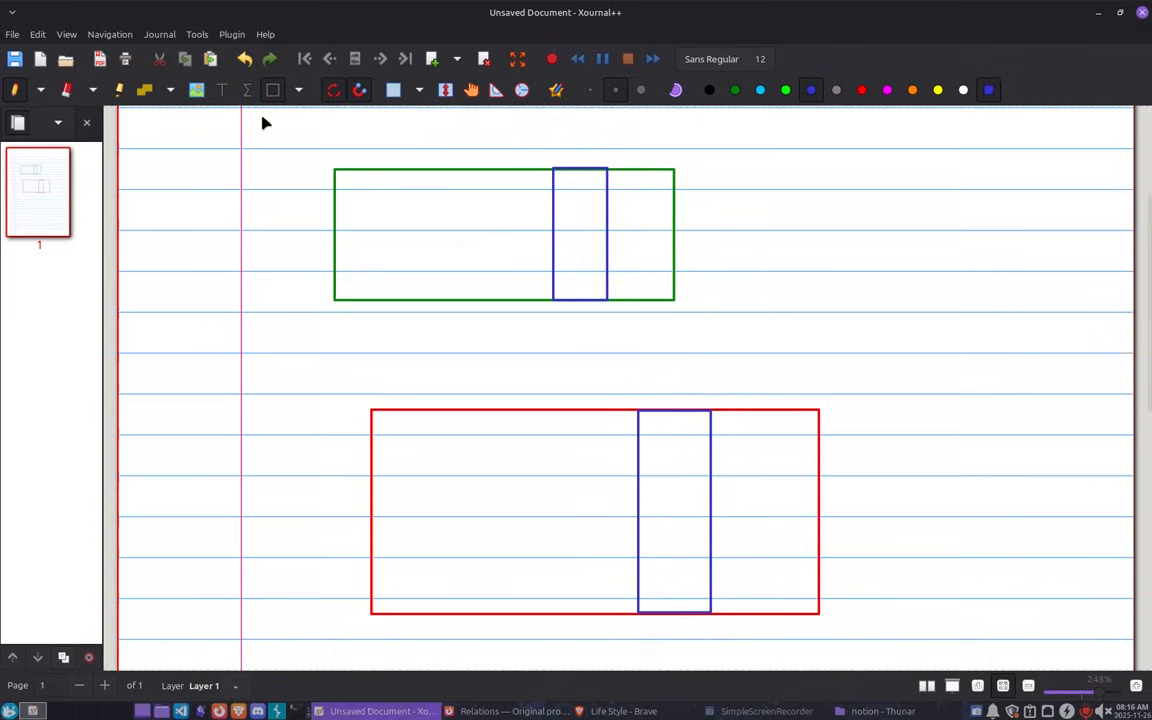
pyautogui.moveTo(520, 126); pyautogui.dragTo(529, 157)
pyautogui.hotkey('ctrl', 'z')
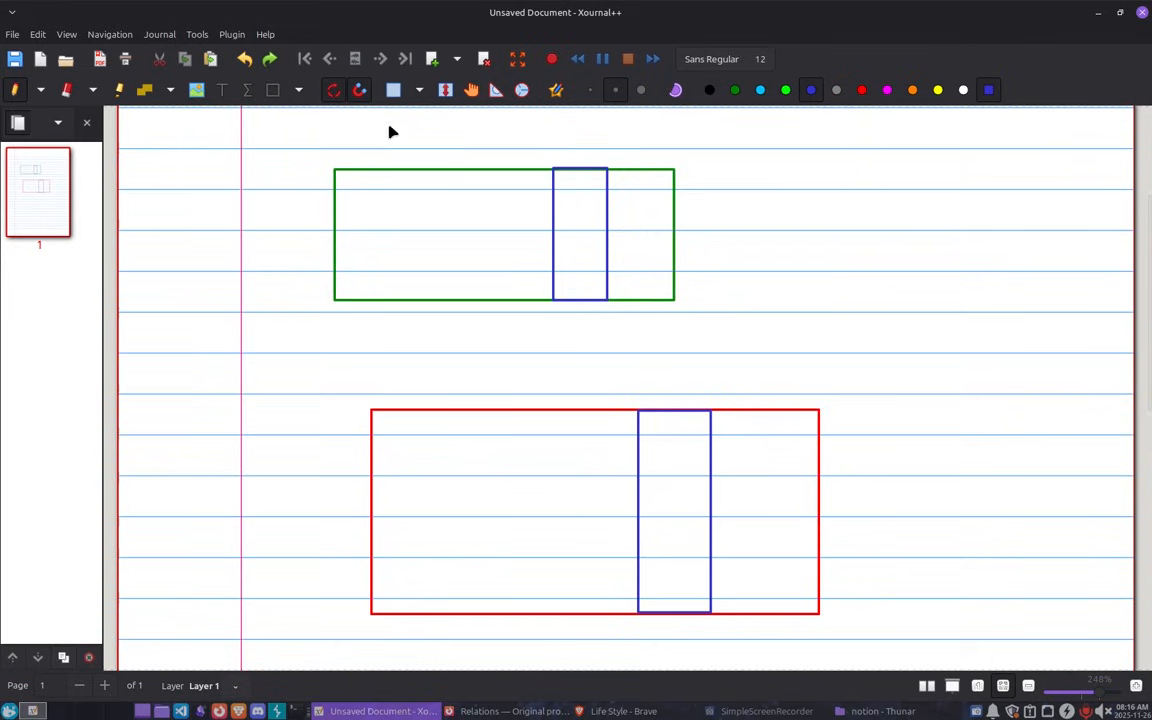
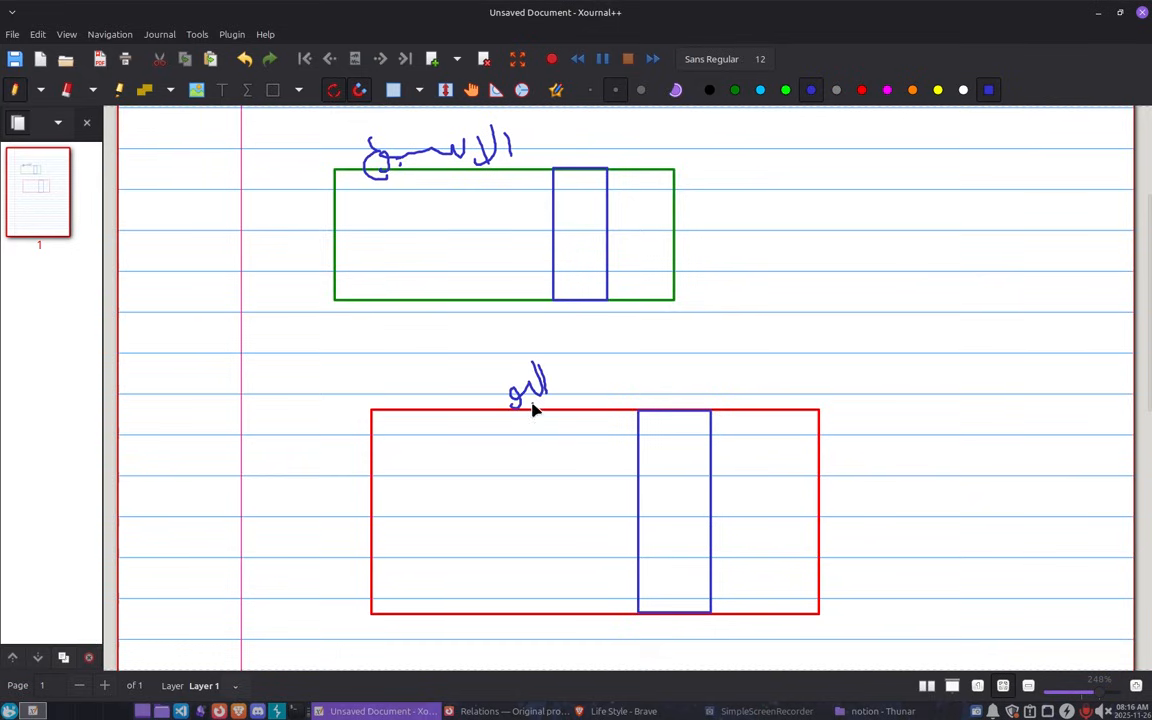
pyautogui.moveTo(506, 363); pyautogui.dragTo(508, 371)
# Draw a green arrow from اليوم into the green box's blue column, and a blue arrow from the green box into the red box's blue column.
pyautogui.click(735, 89)
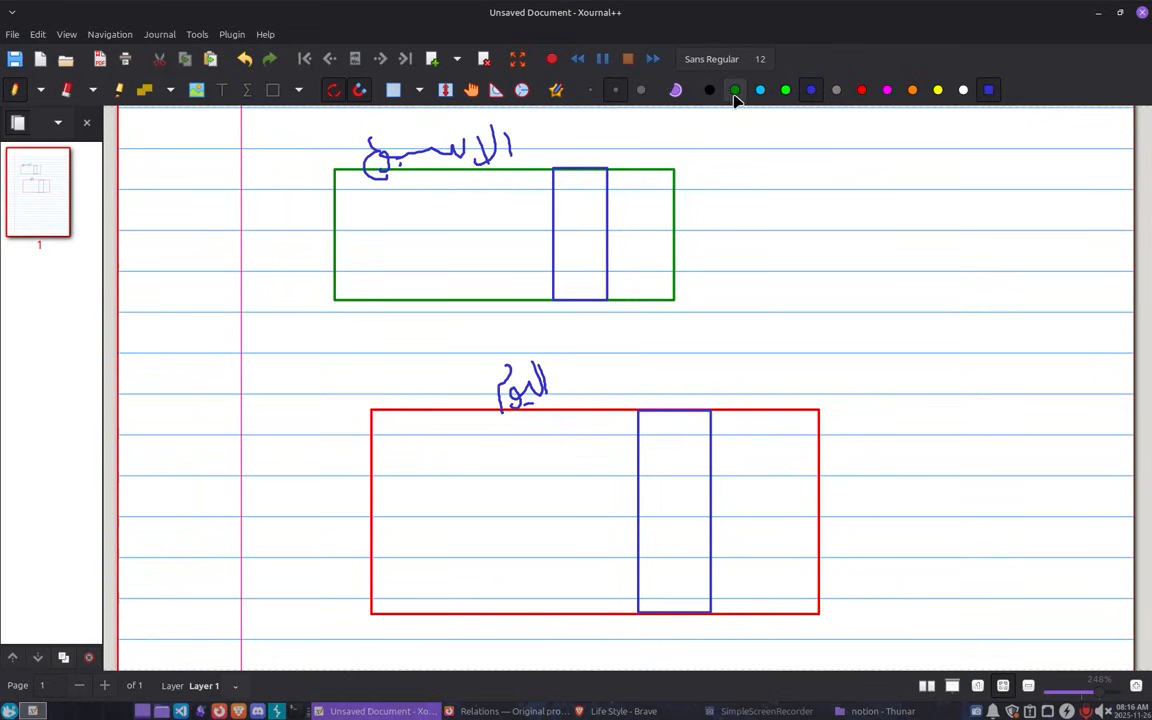
pyautogui.moveTo(551, 375); pyautogui.dragTo(594, 240)
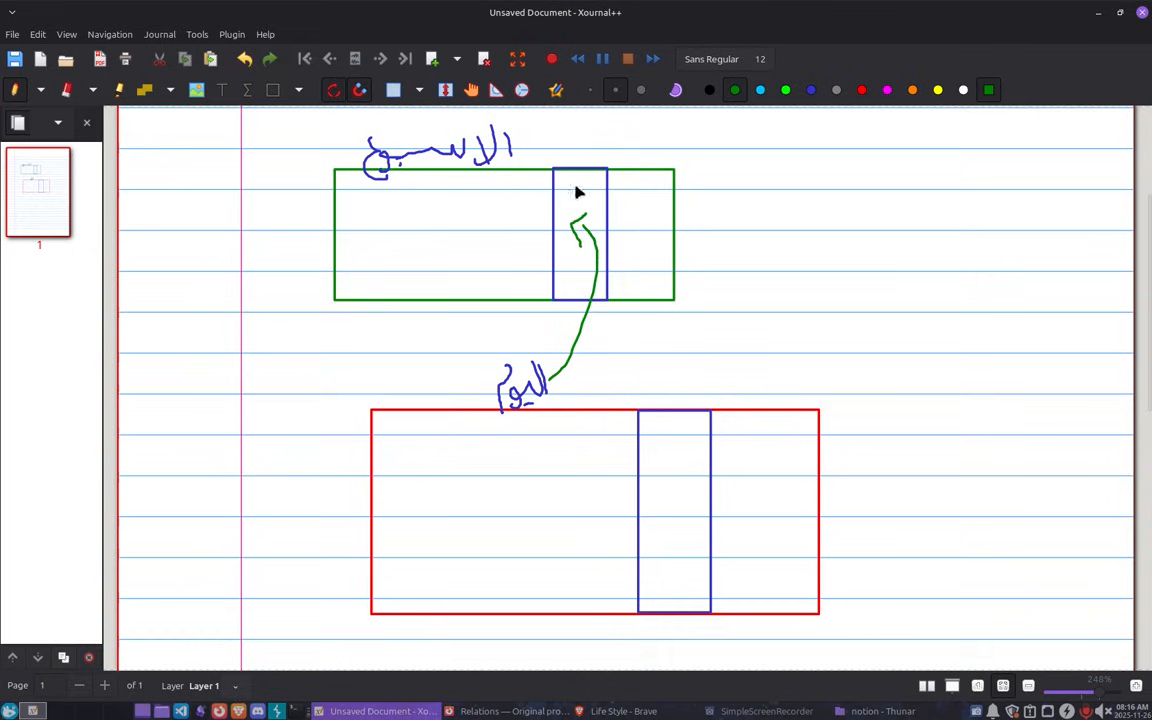
pyautogui.click(811, 89)
pyautogui.moveTo(626, 265)
pyautogui.mouseDown()
pyautogui.moveTo(663, 373)
pyautogui.moveTo(669, 460)
pyautogui.mouseUp()
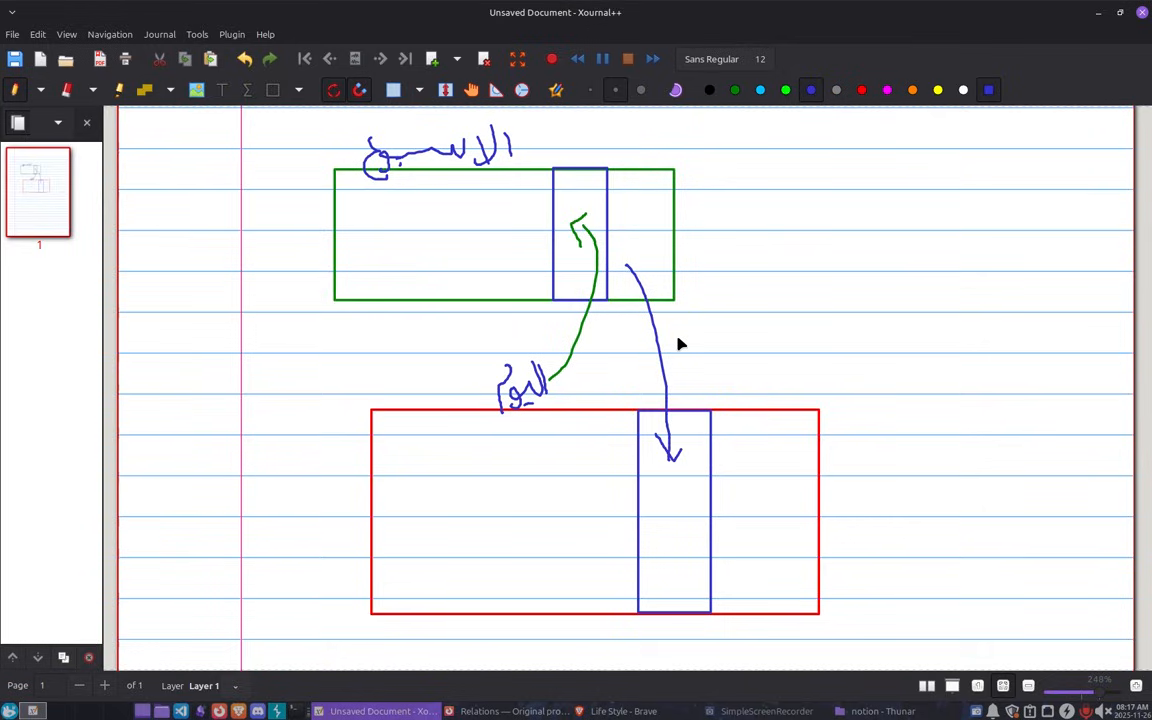
# Switch back to Notion in Firefox and narrow the Week 3 table's Name column and the Day table's JavaScript column.
pyautogui.hotkey('alt', 'Tab')
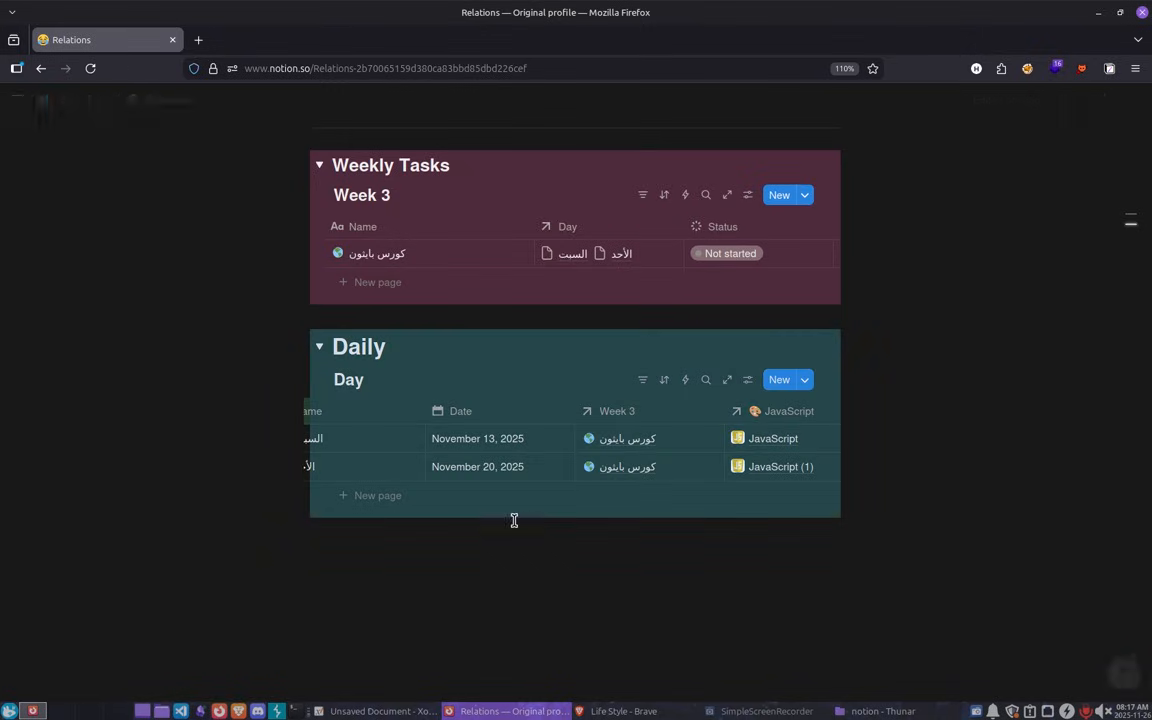
pyautogui.moveTo(540, 515); pyautogui.dragTo(740, 532)
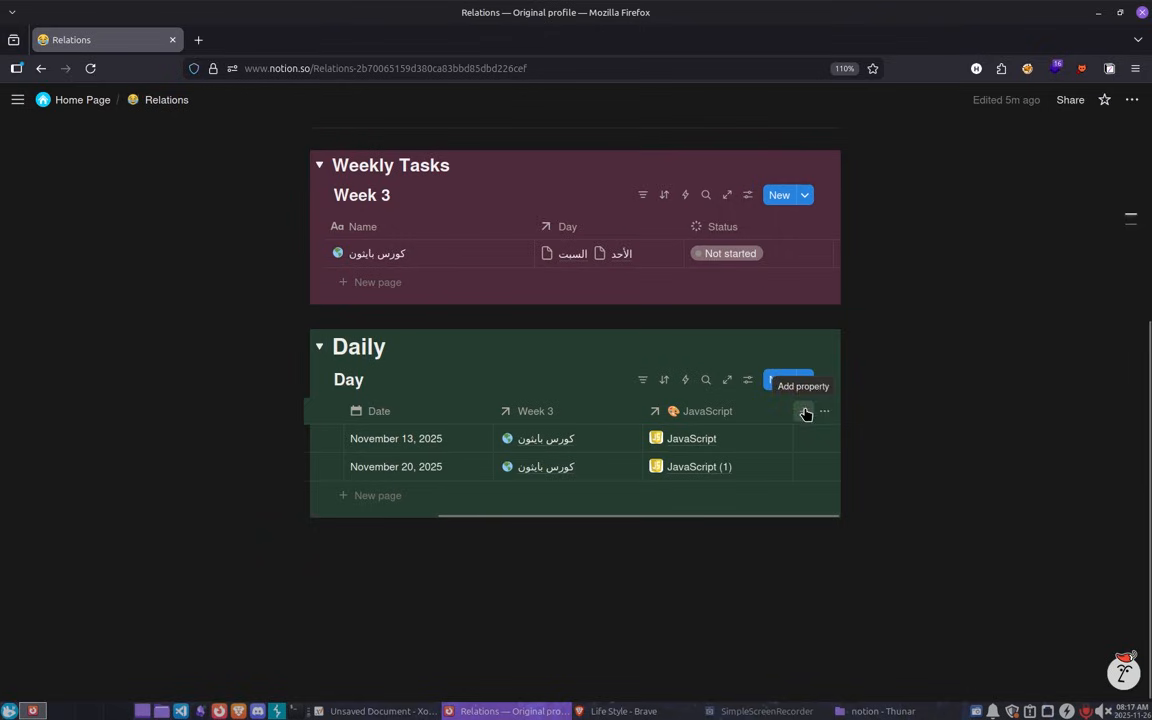
pyautogui.moveTo(531, 228); pyautogui.dragTo(441, 236)
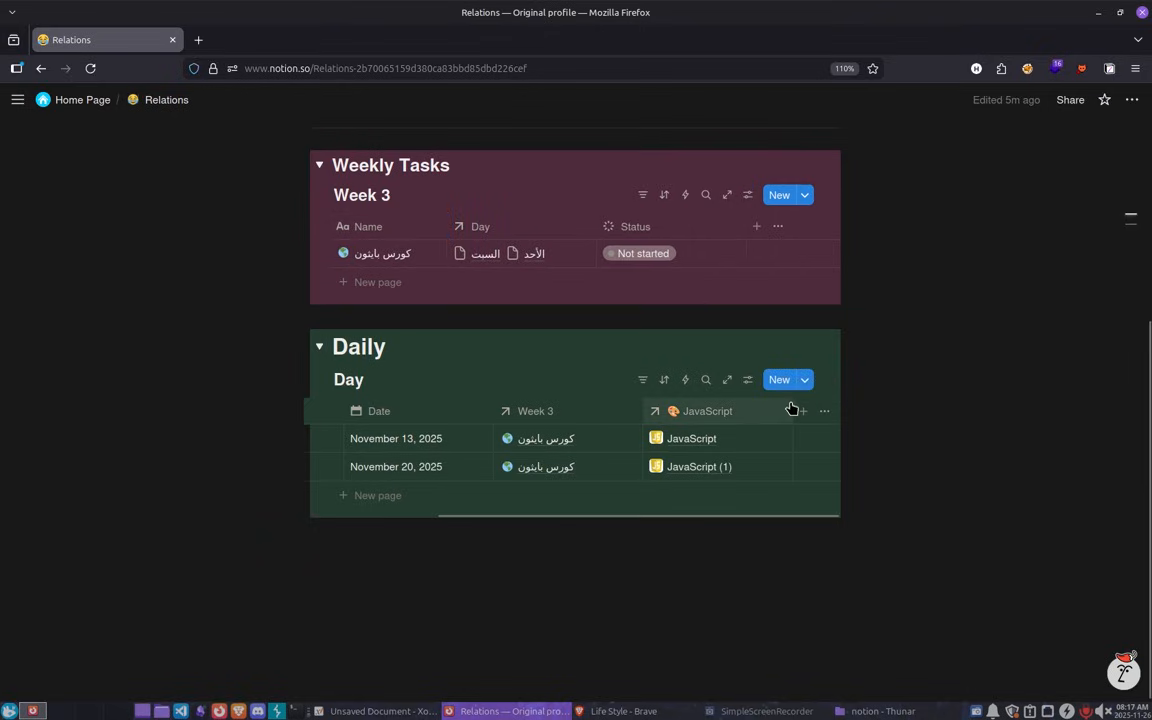
pyautogui.moveTo(792, 404); pyautogui.dragTo(758, 397)
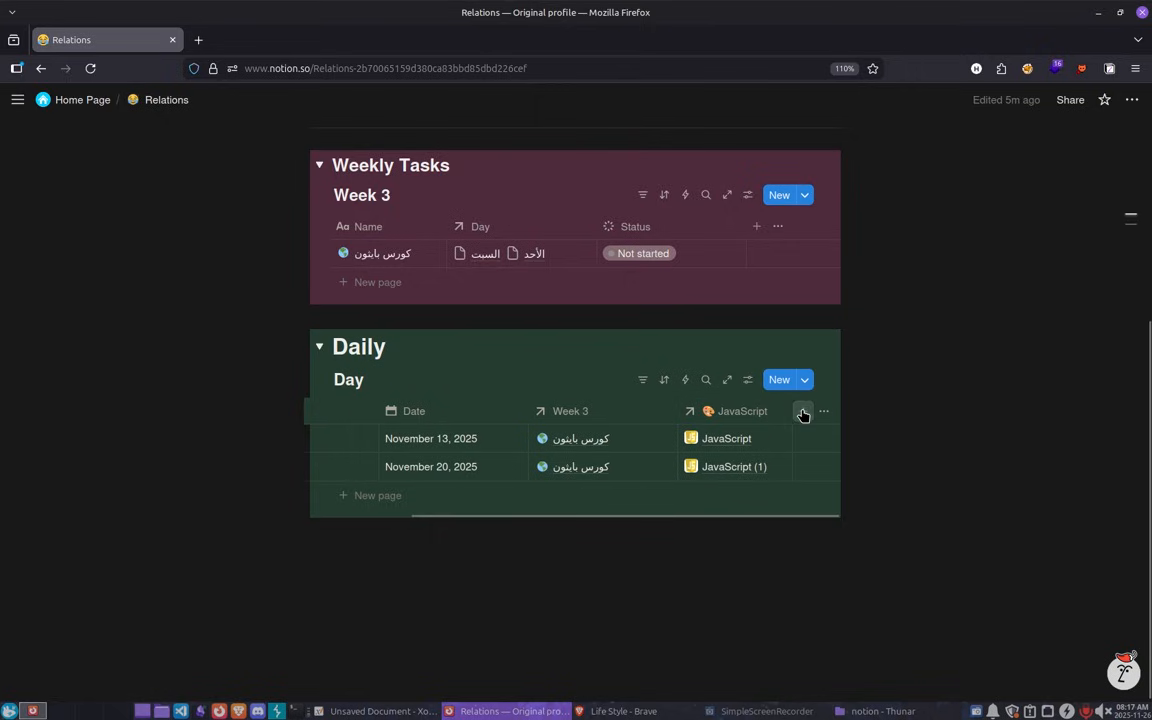
# Add a Checkbox property to the Day database and move it between the Name and Date columns.
pyautogui.click(803, 412)
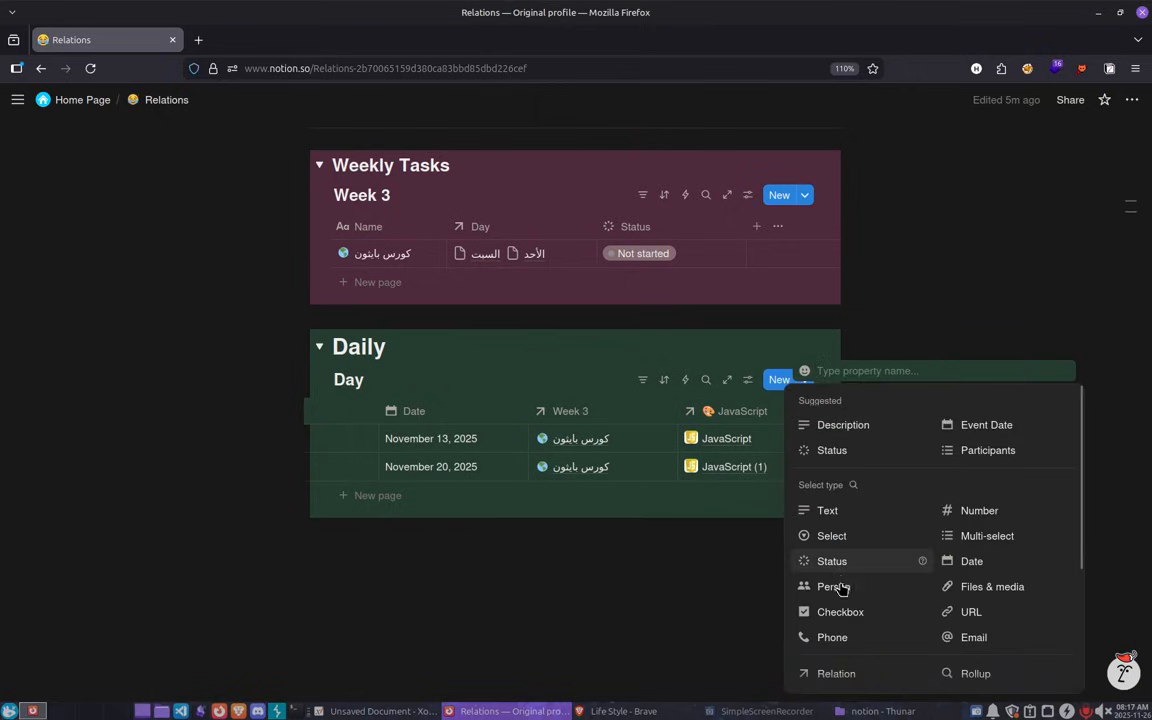
pyautogui.click(850, 617)
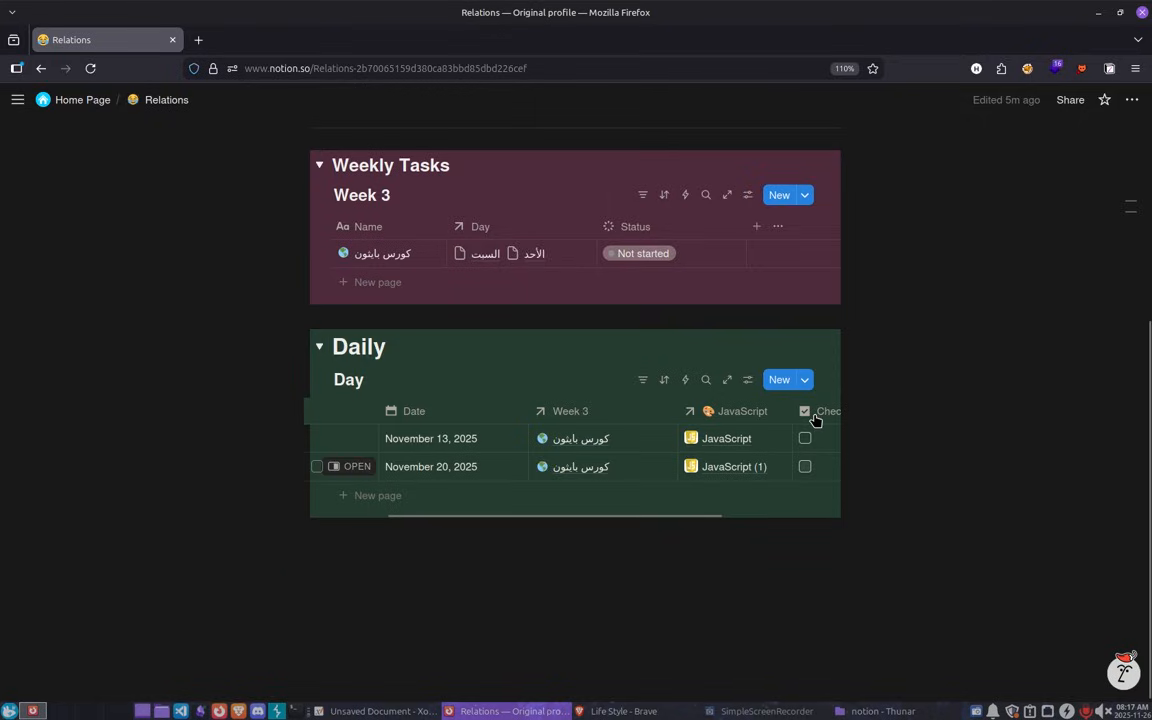
pyautogui.moveTo(815, 411); pyautogui.dragTo(400, 412)
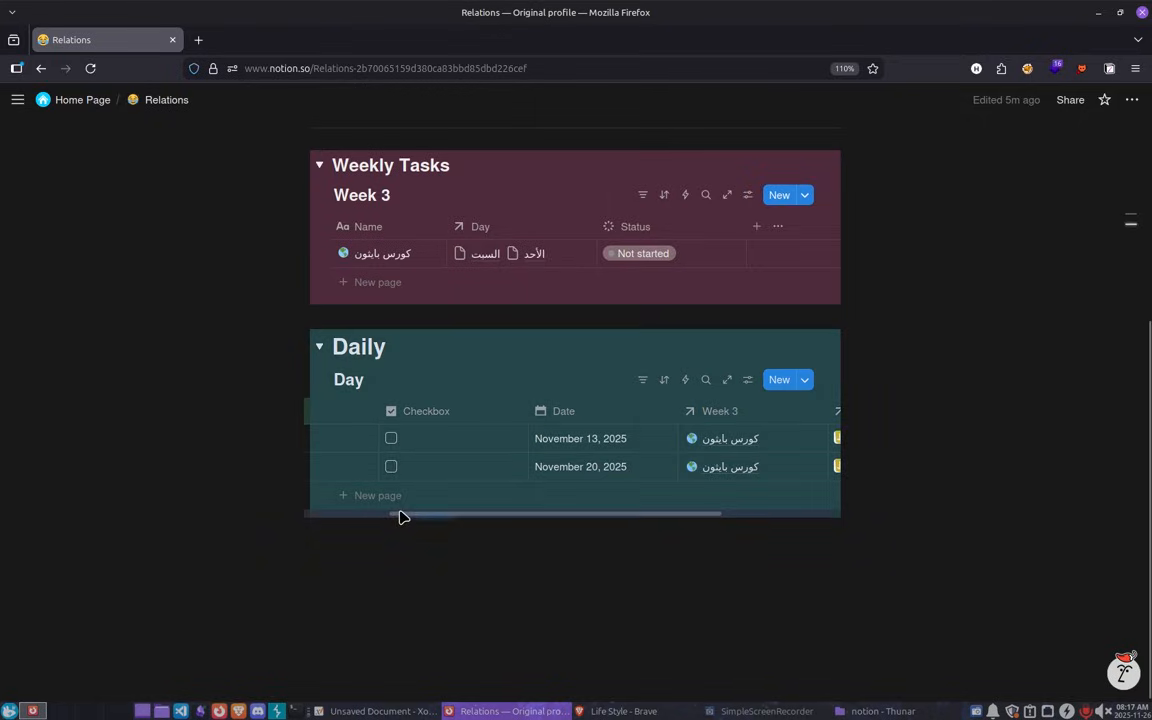
pyautogui.moveTo(427, 521); pyautogui.dragTo(378, 521)
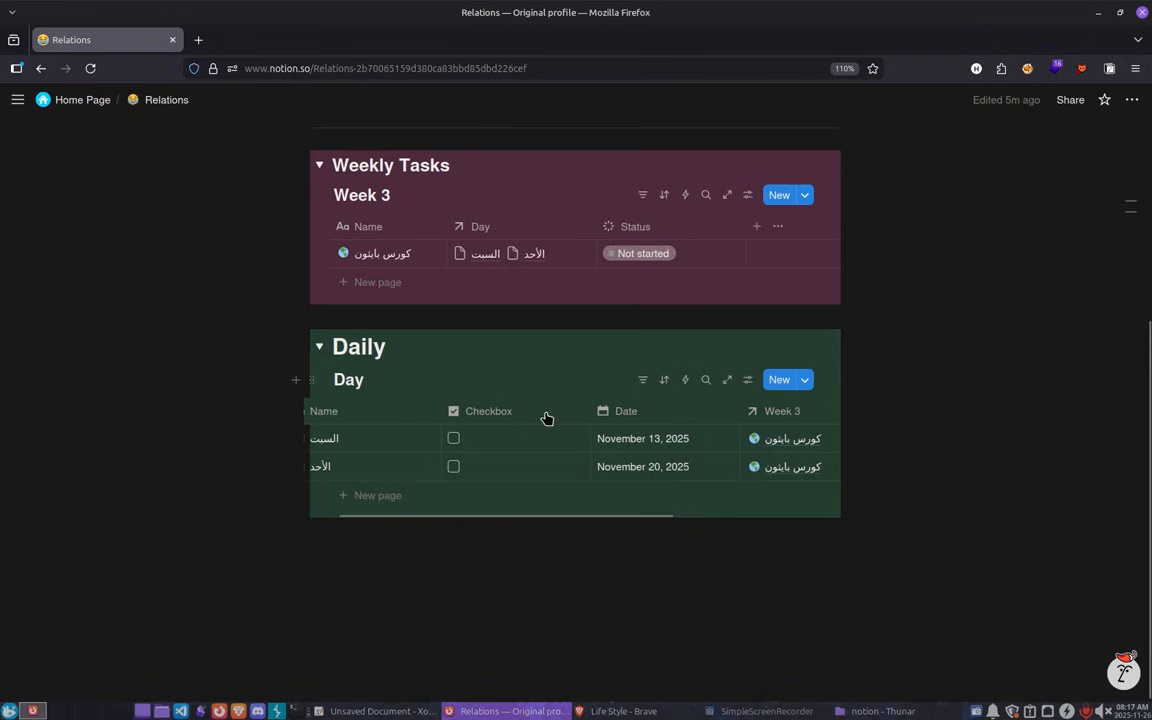
# Narrow the Day table's Checkbox column and tick the checkbox for both السبت and الأحد.
pyautogui.moveTo(591, 403); pyautogui.dragTo(526, 393)
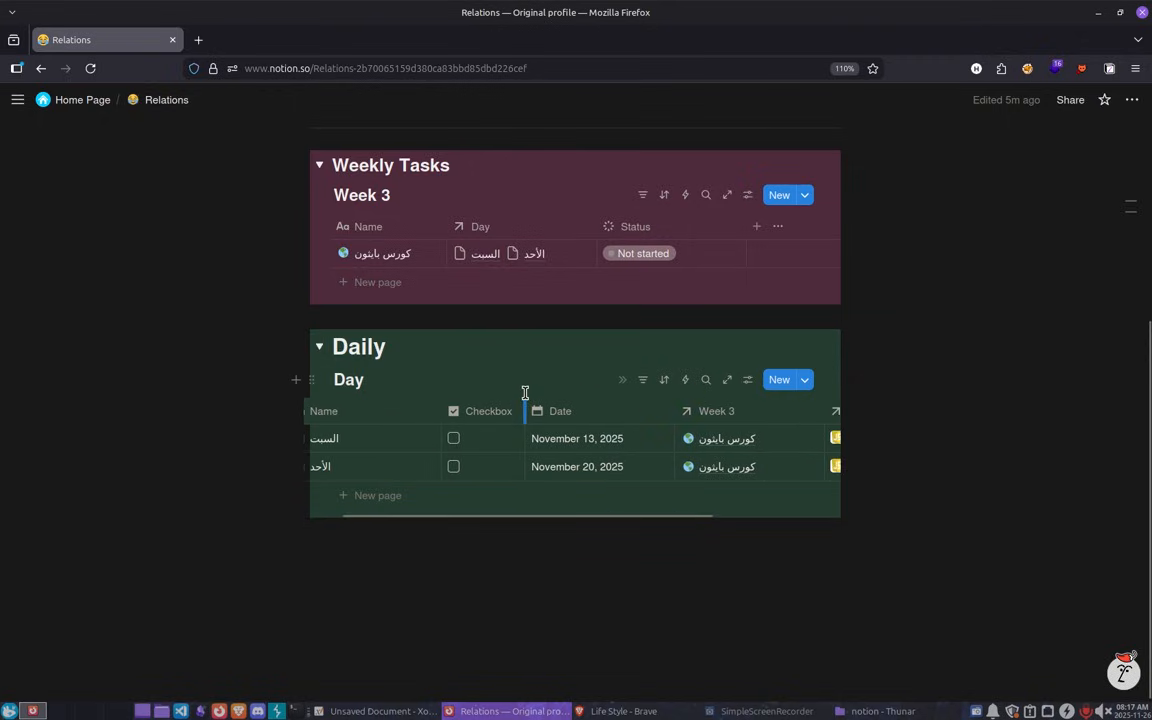
pyautogui.click(454, 438)
pyautogui.click(455, 468)
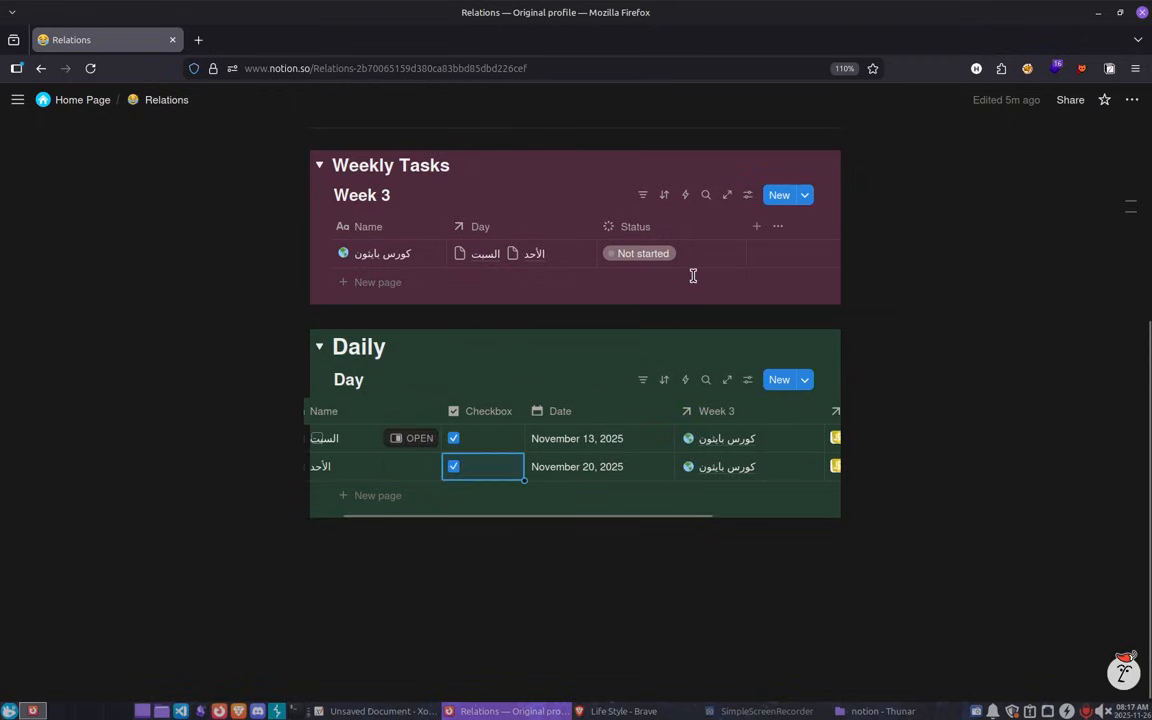
# Add a Rollup property to the Week 3 database and base it on the Day relation.
pyautogui.click(757, 228)
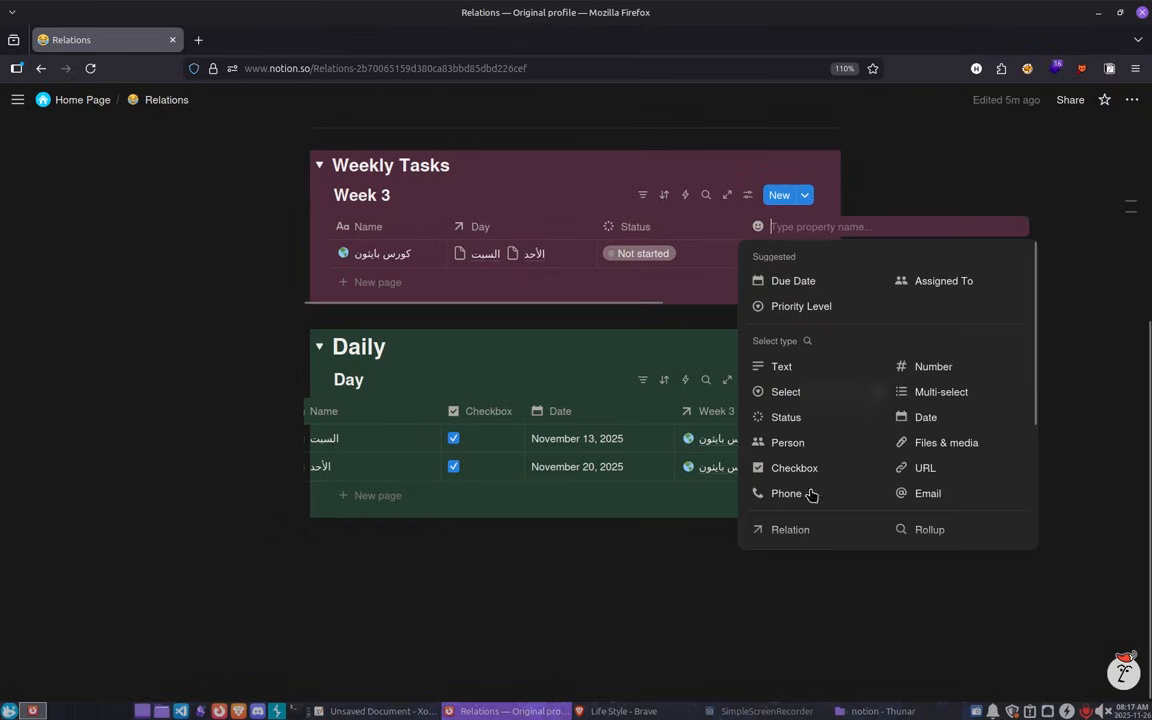
pyautogui.click(930, 530)
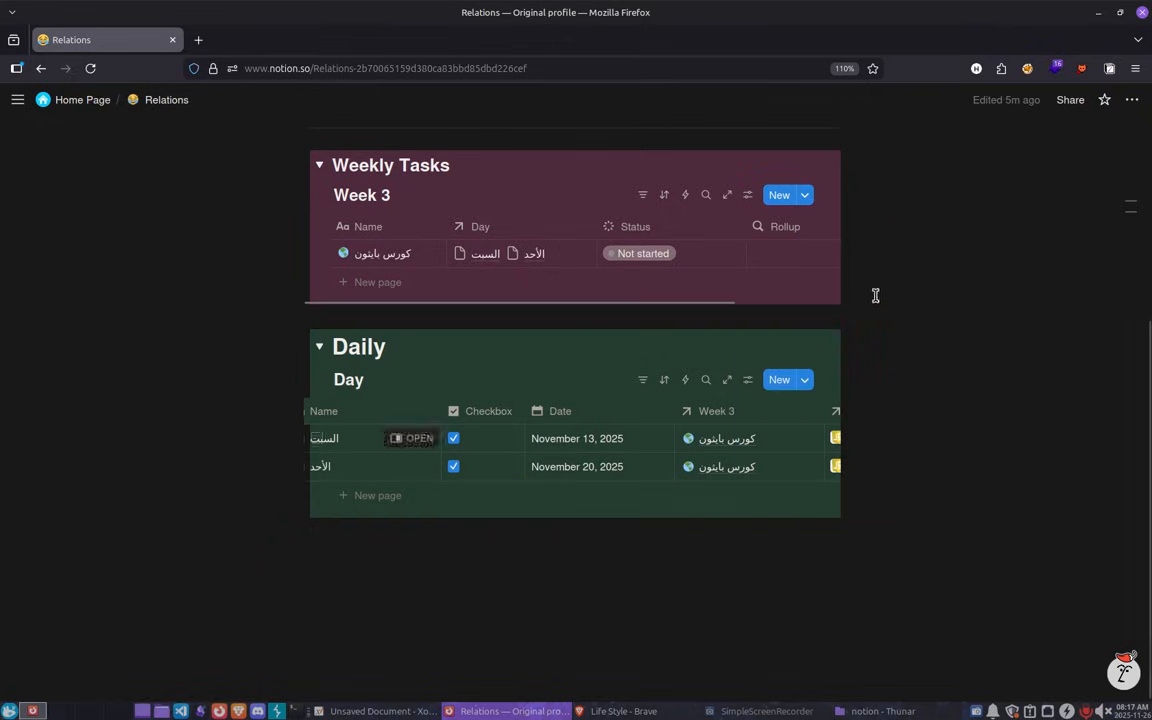
pyautogui.click(780, 238)
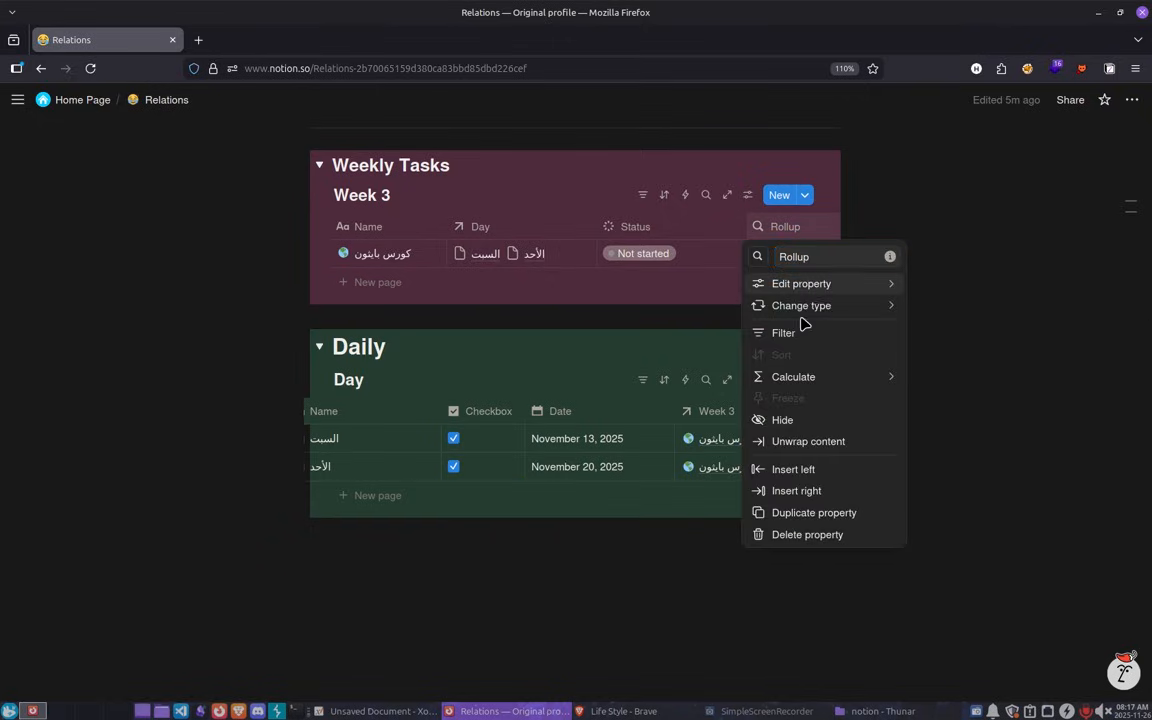
pyautogui.moveTo(870, 284)
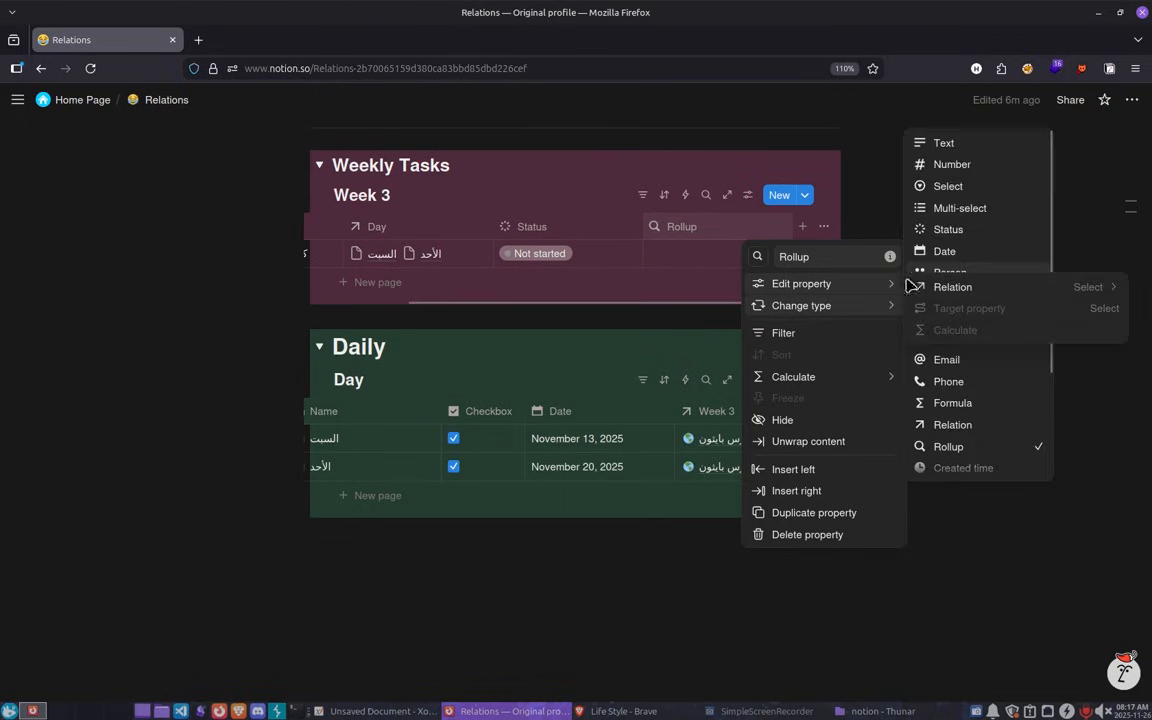
pyautogui.click(942, 288)
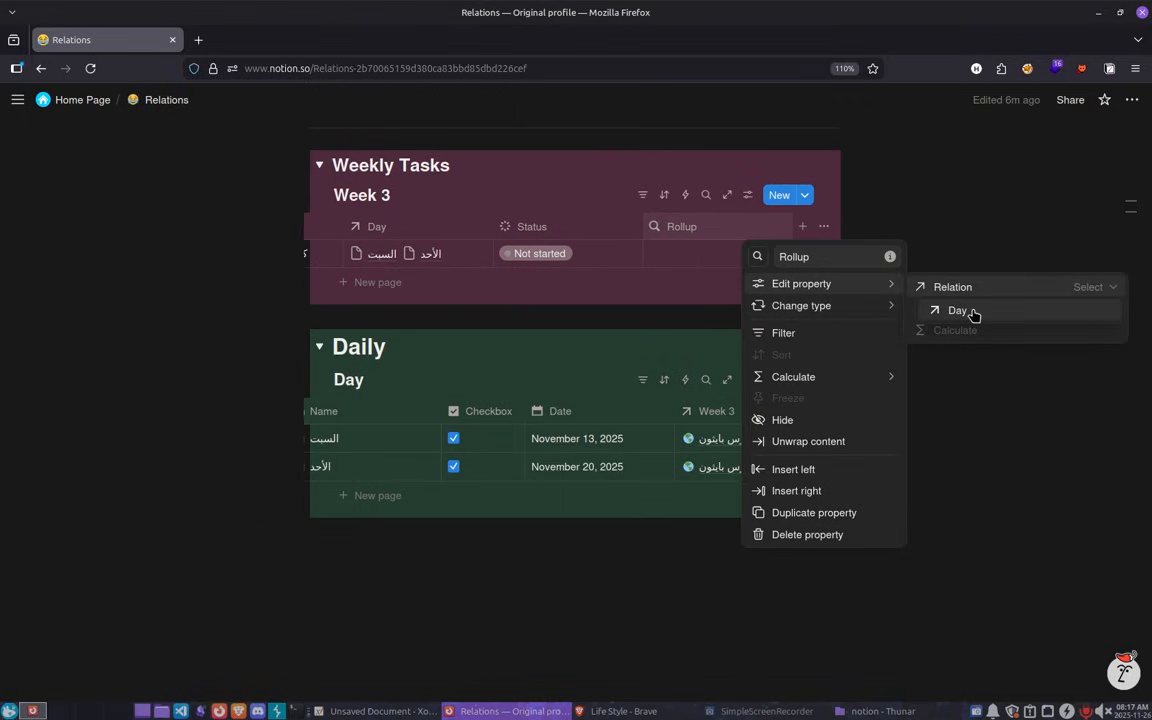
pyautogui.click(971, 313)
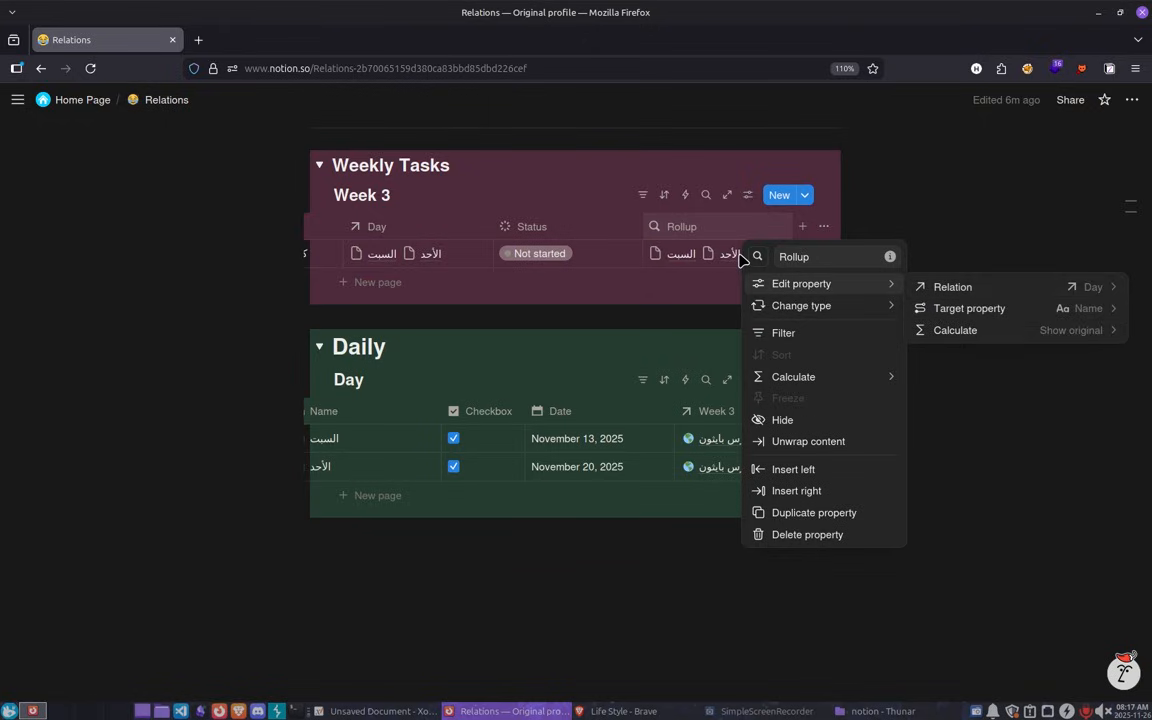
pyautogui.click(642, 255)
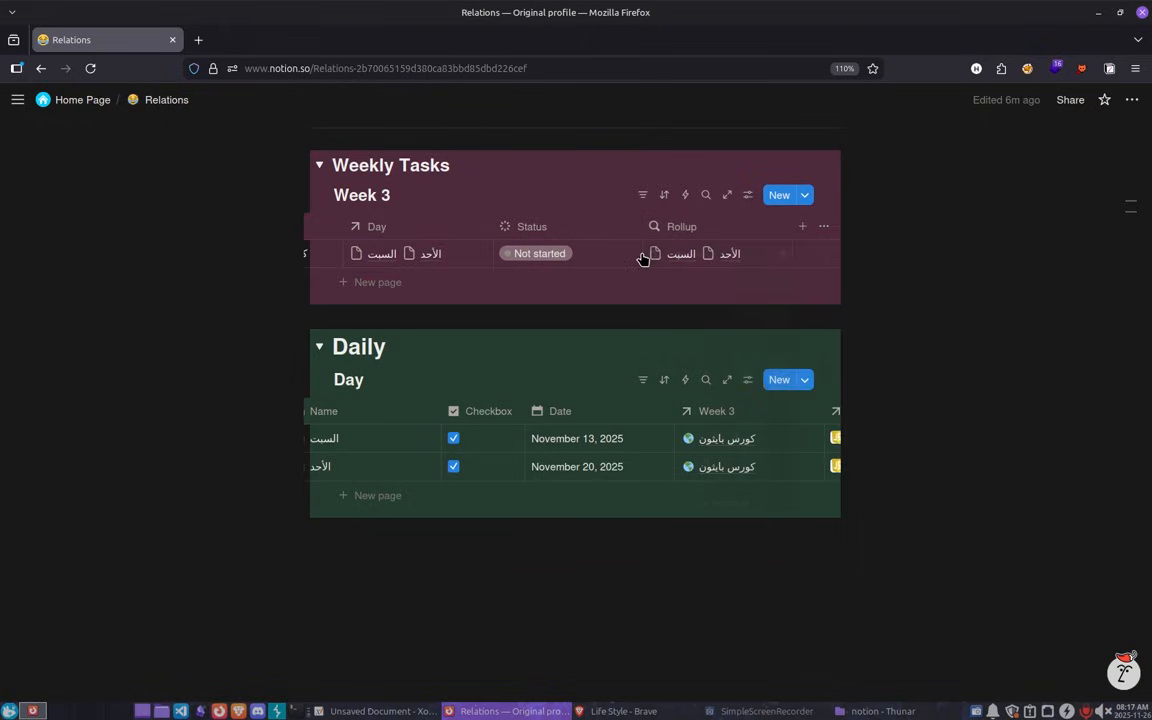
# Set the Week 3 rollup's target property to Checkbox.
pyautogui.click(723, 228)
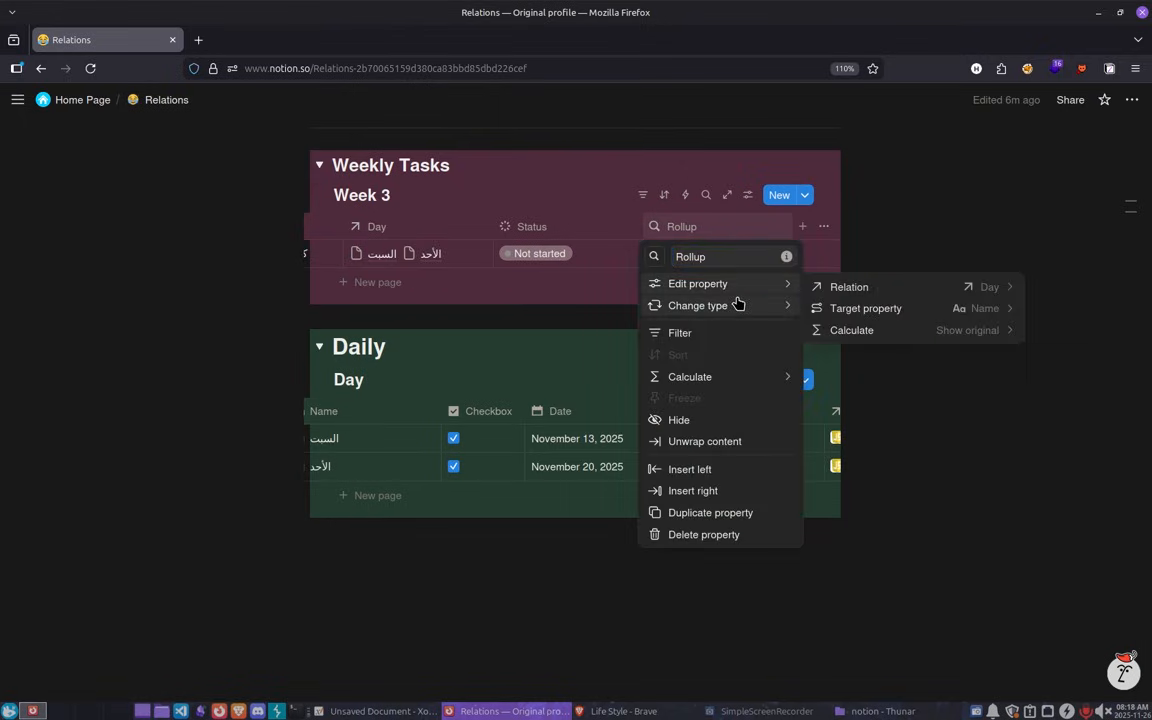
pyautogui.moveTo(739, 290)
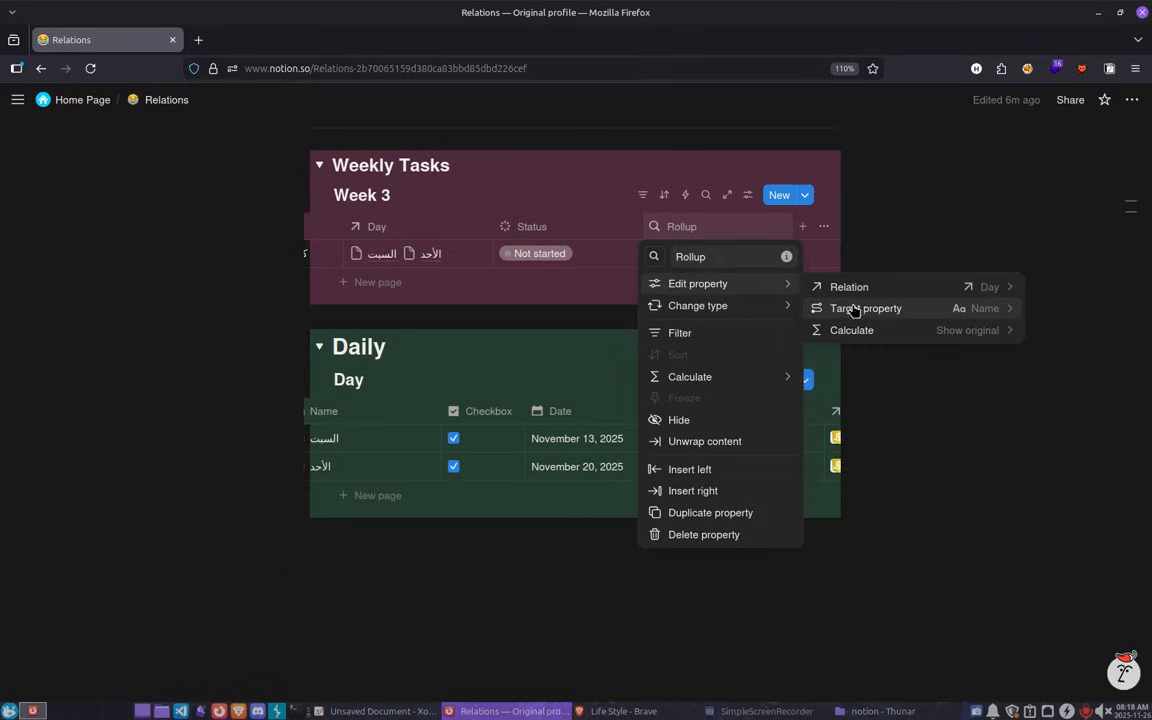
pyautogui.click(885, 310)
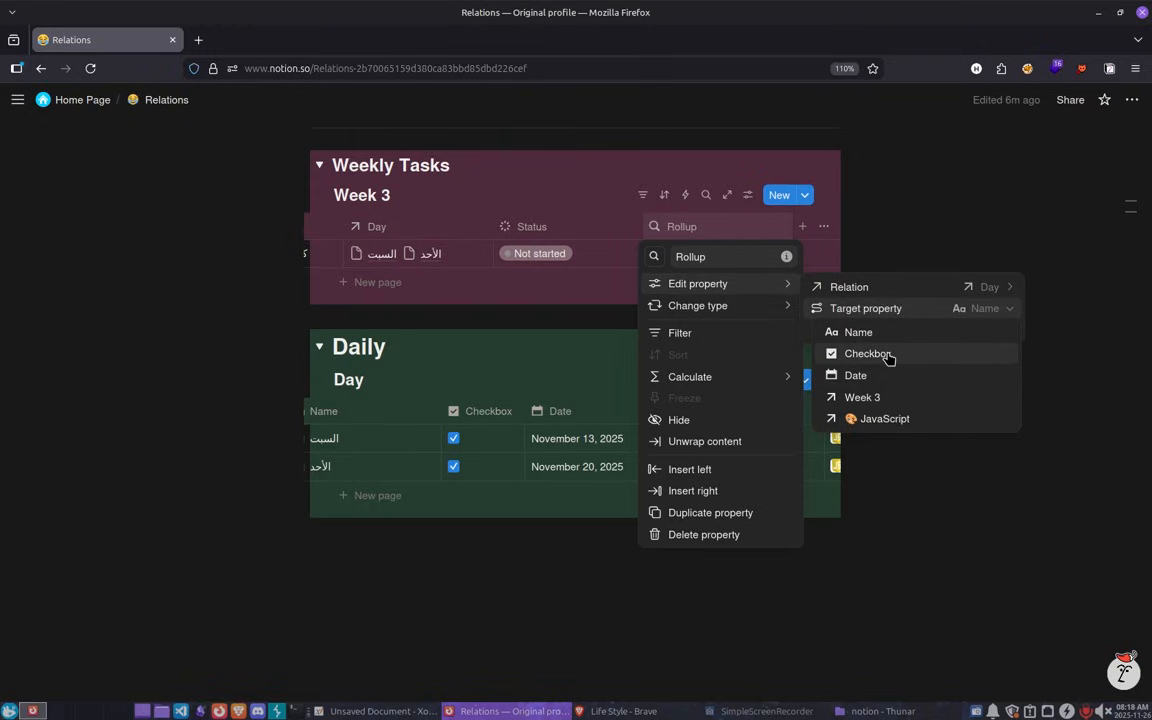
pyautogui.click(888, 355)
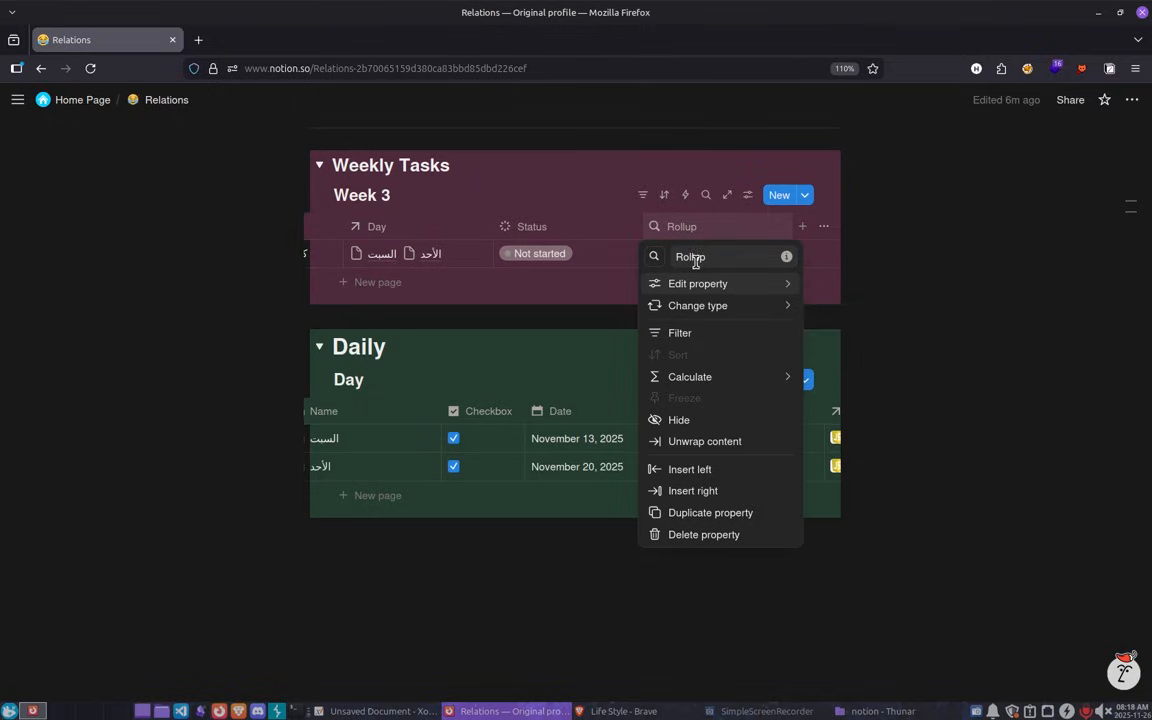
pyautogui.click(767, 263)
pyautogui.click(823, 259)
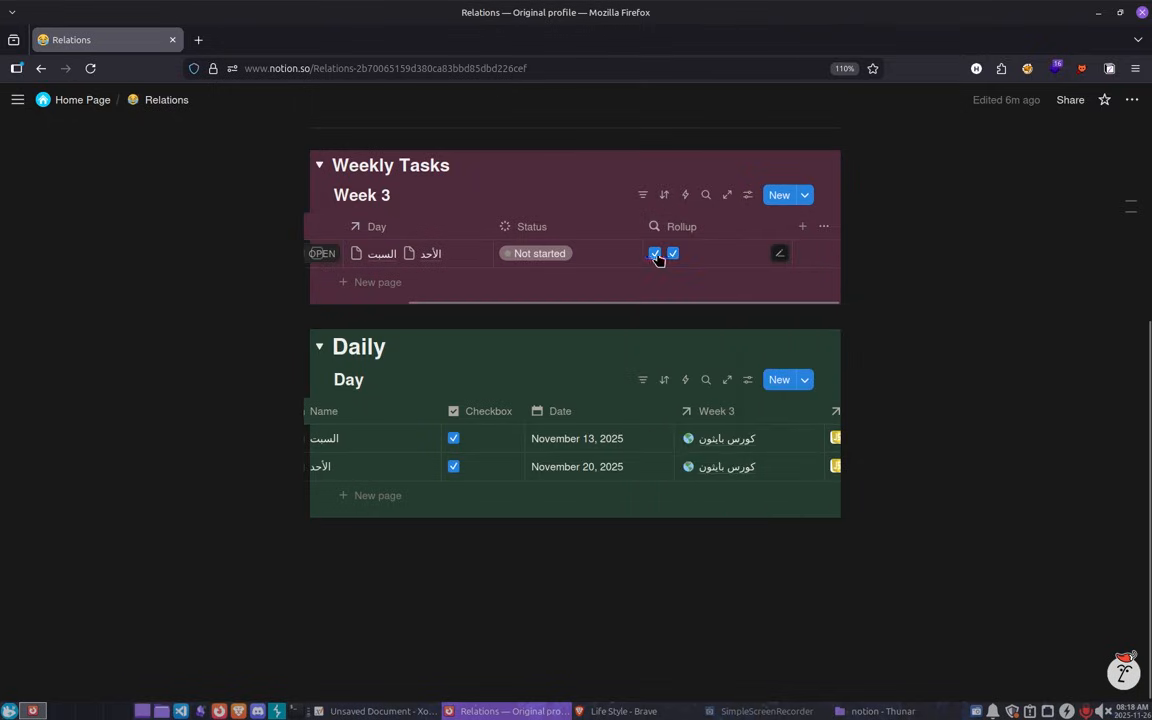
# Set the Week 3 rollup's calculation to the Unchecked count, keeping Checkbox as the target property.
pyautogui.click(714, 237)
pyautogui.moveTo(738, 290)
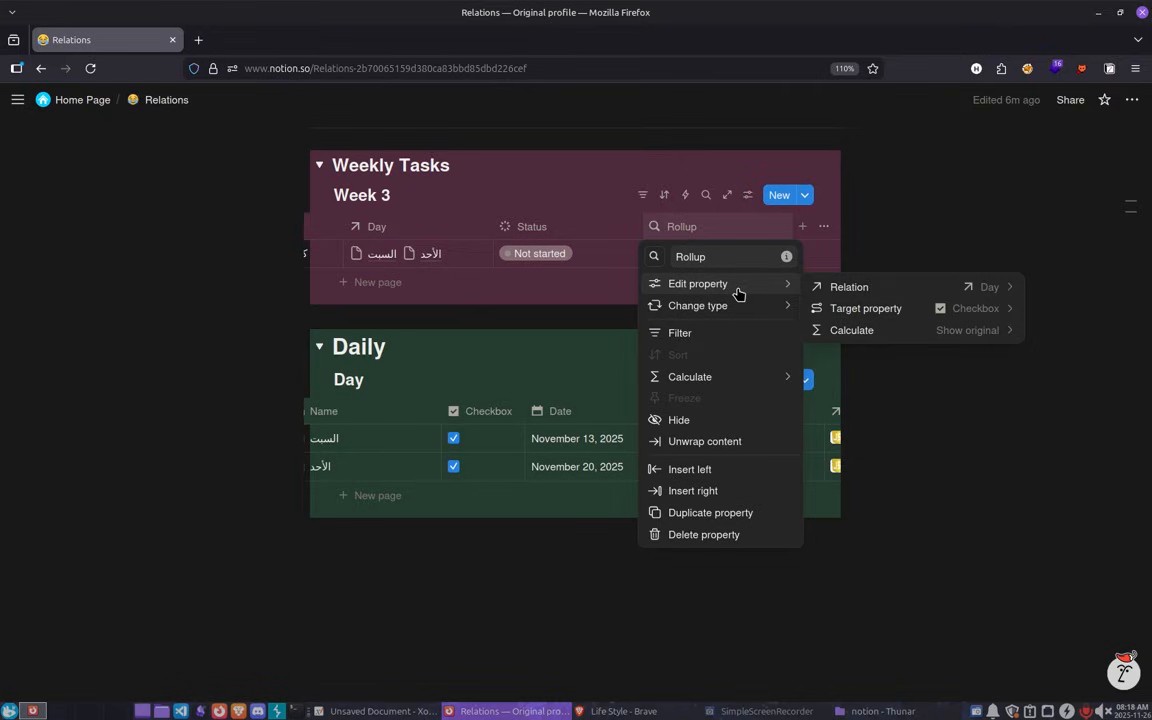
pyautogui.click(947, 316)
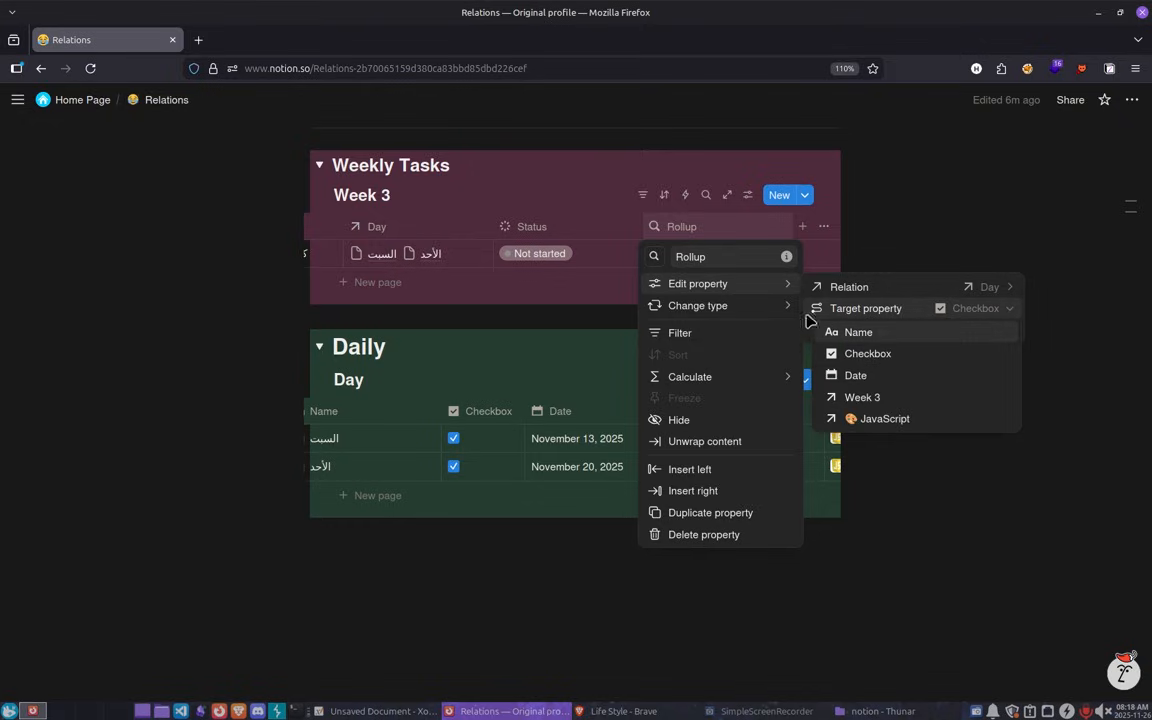
pyautogui.click(860, 310)
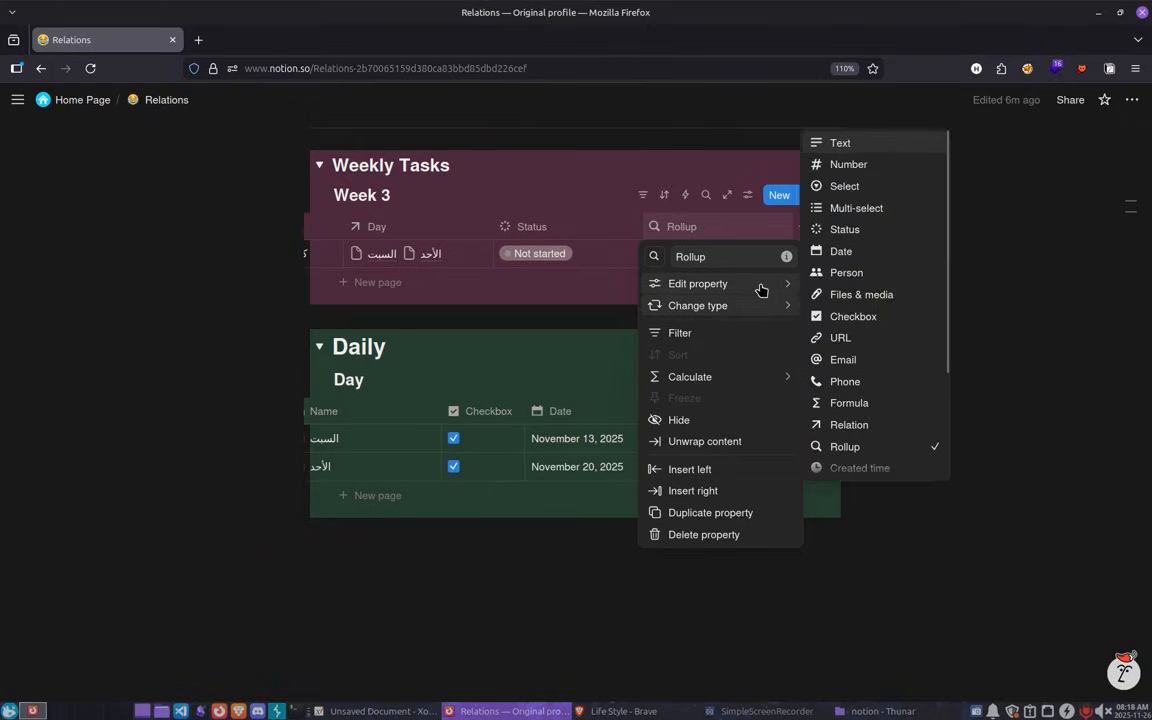
pyautogui.click(864, 333)
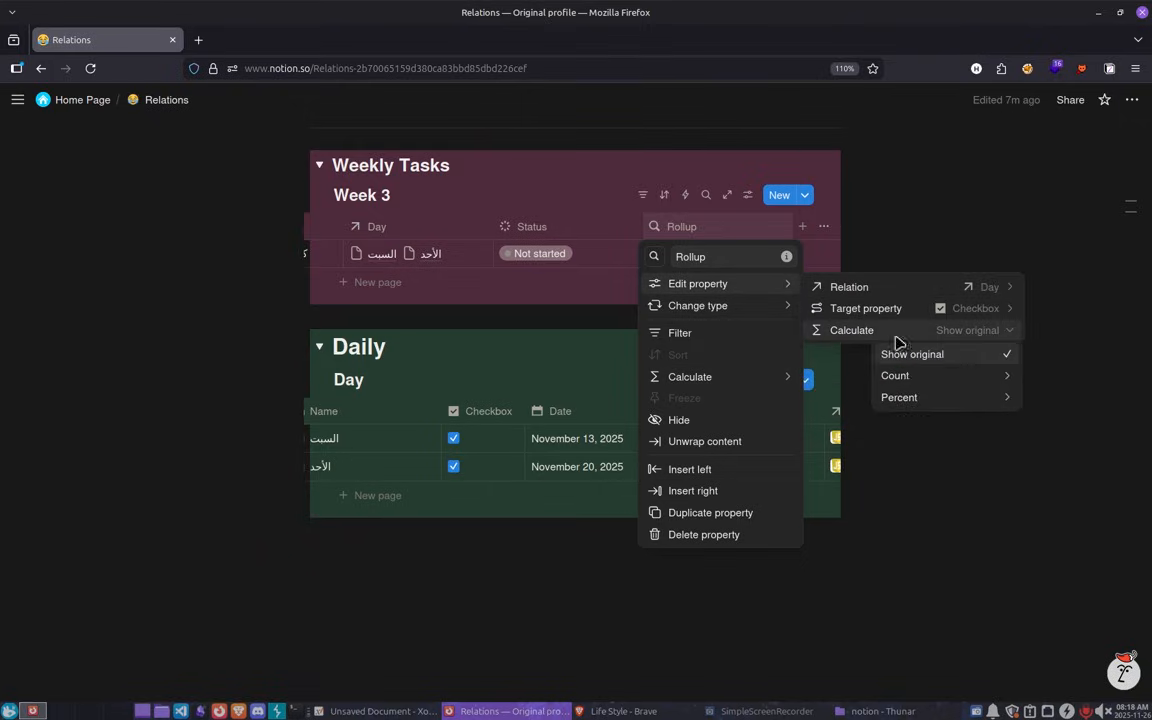
pyautogui.moveTo(913, 376)
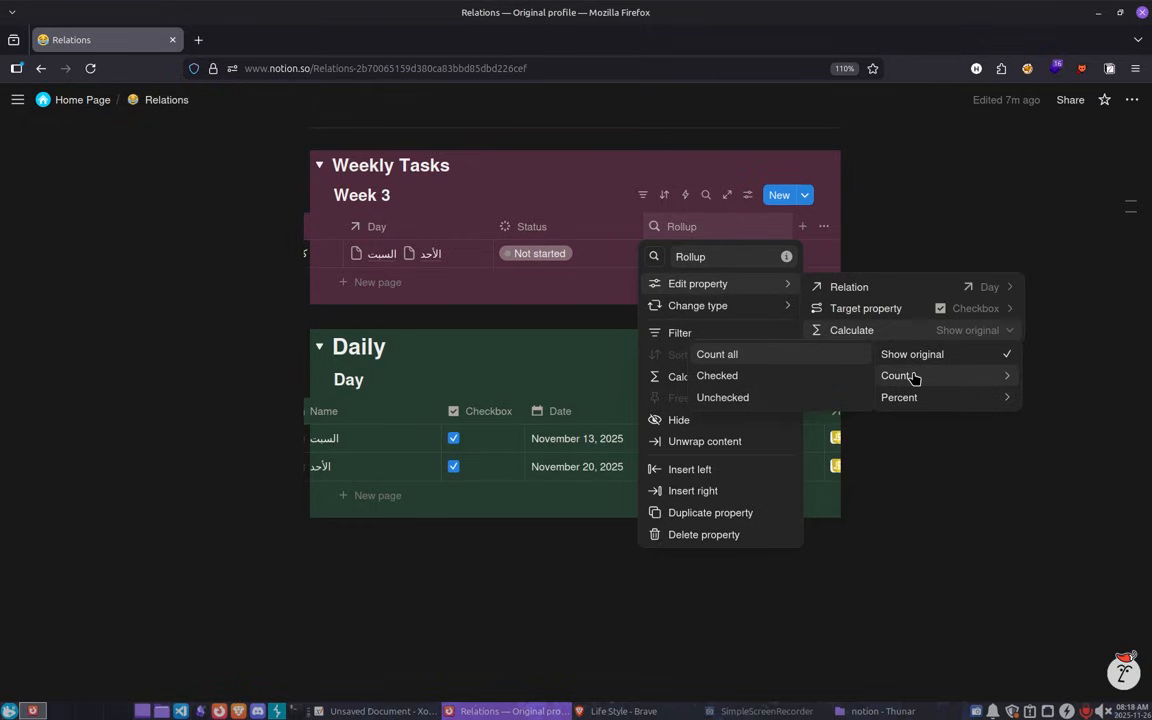
pyautogui.click(740, 398)
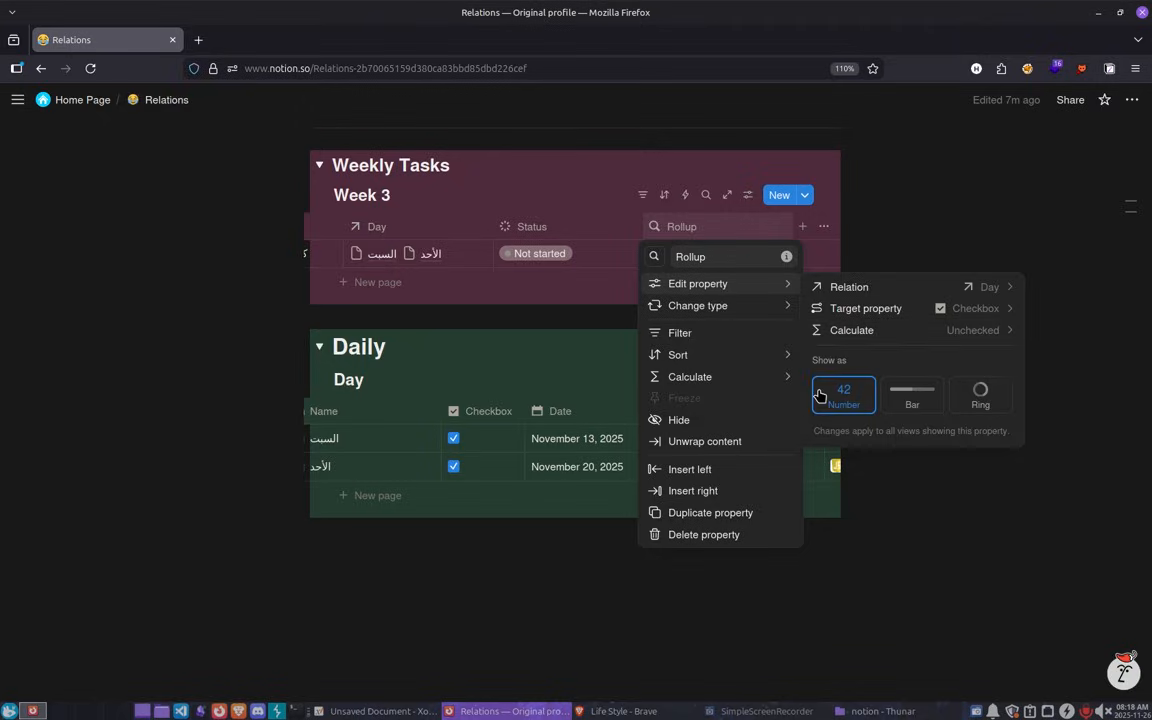
pyautogui.press('Escape')
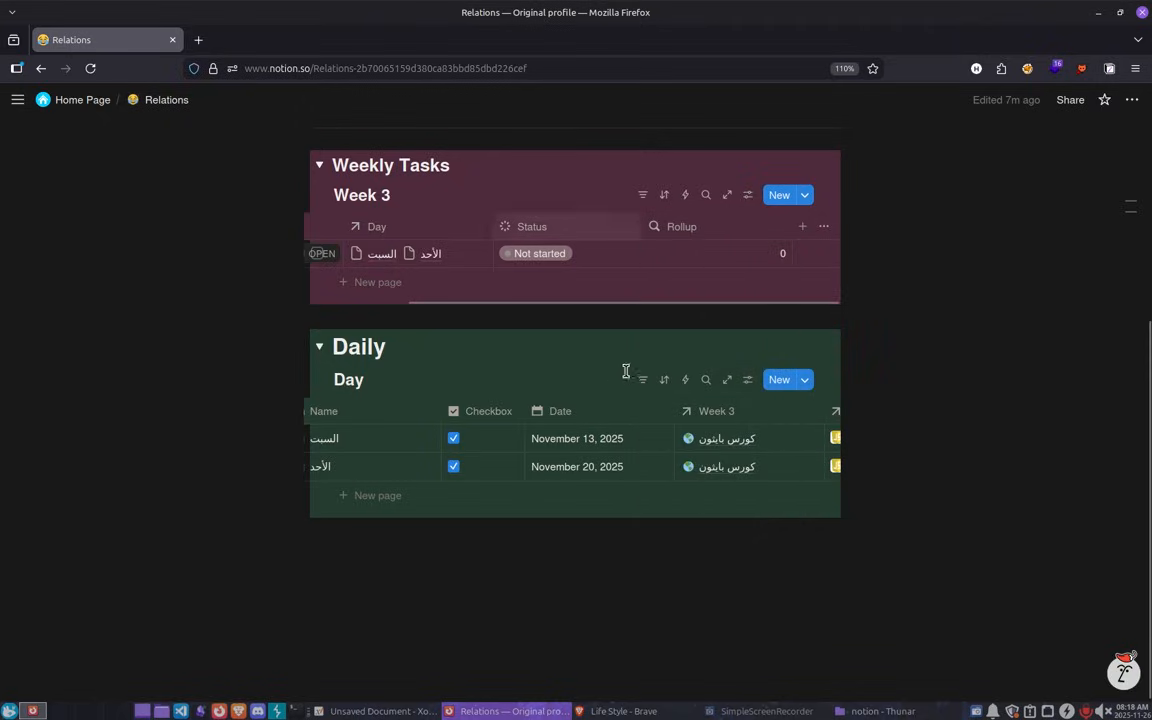
# Add a new page named الاثنين to the Day table.
pyautogui.click(362, 497)
pyautogui.write('الاثن')
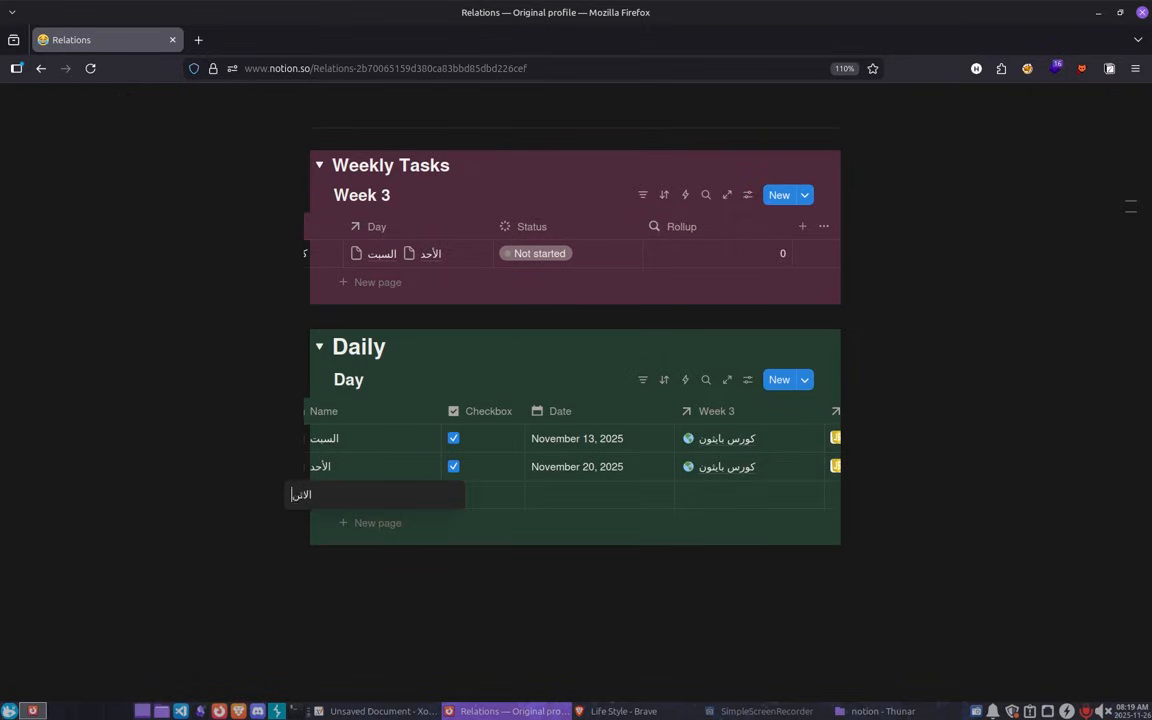
pyautogui.write('ين')
pyautogui.press('Return')
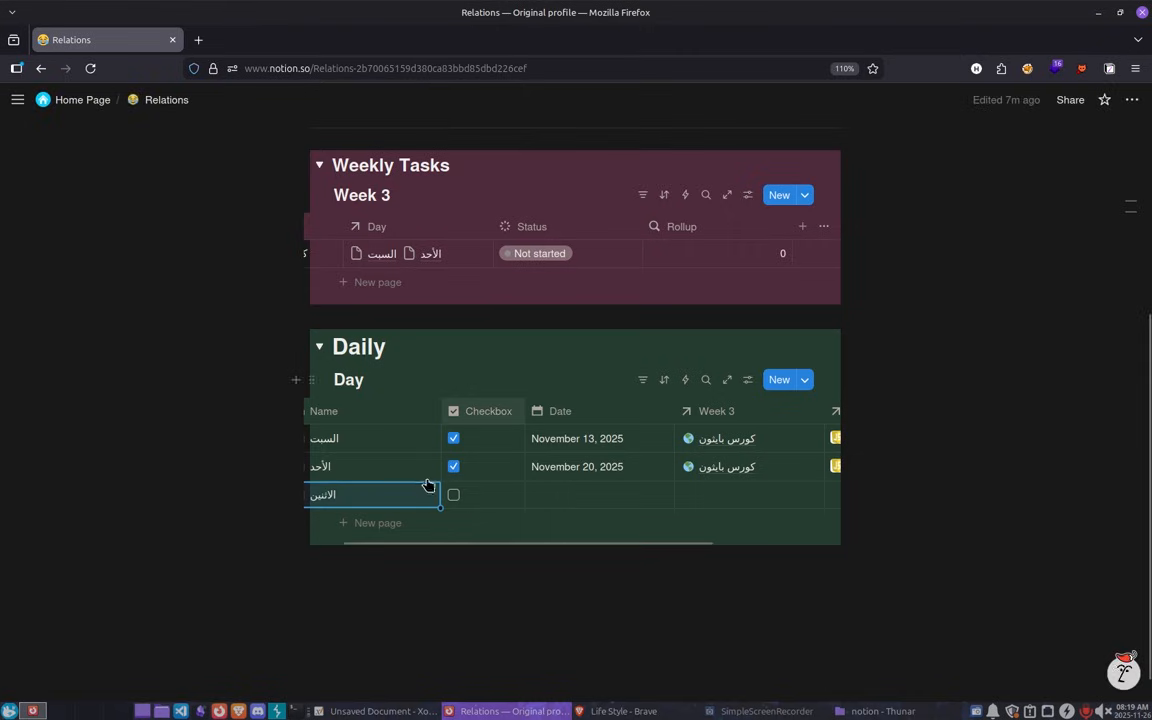
pyautogui.moveTo(497, 543); pyautogui.dragTo(412, 556)
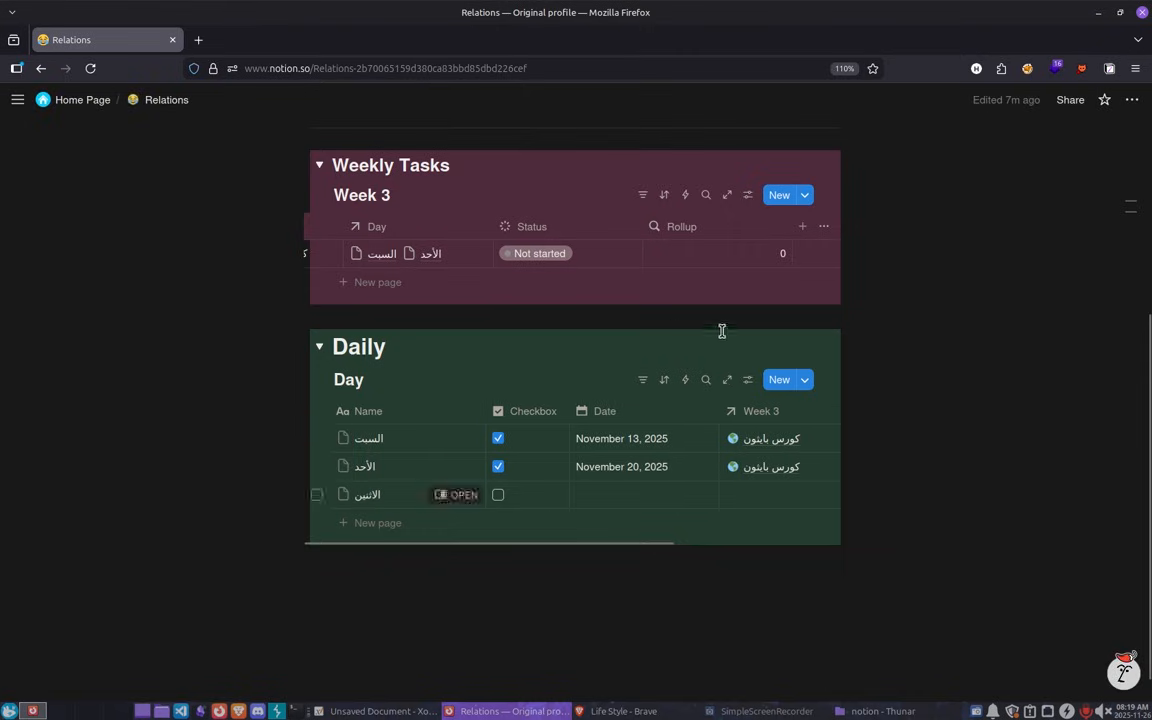
pyautogui.click(664, 505)
pyautogui.press('Escape')
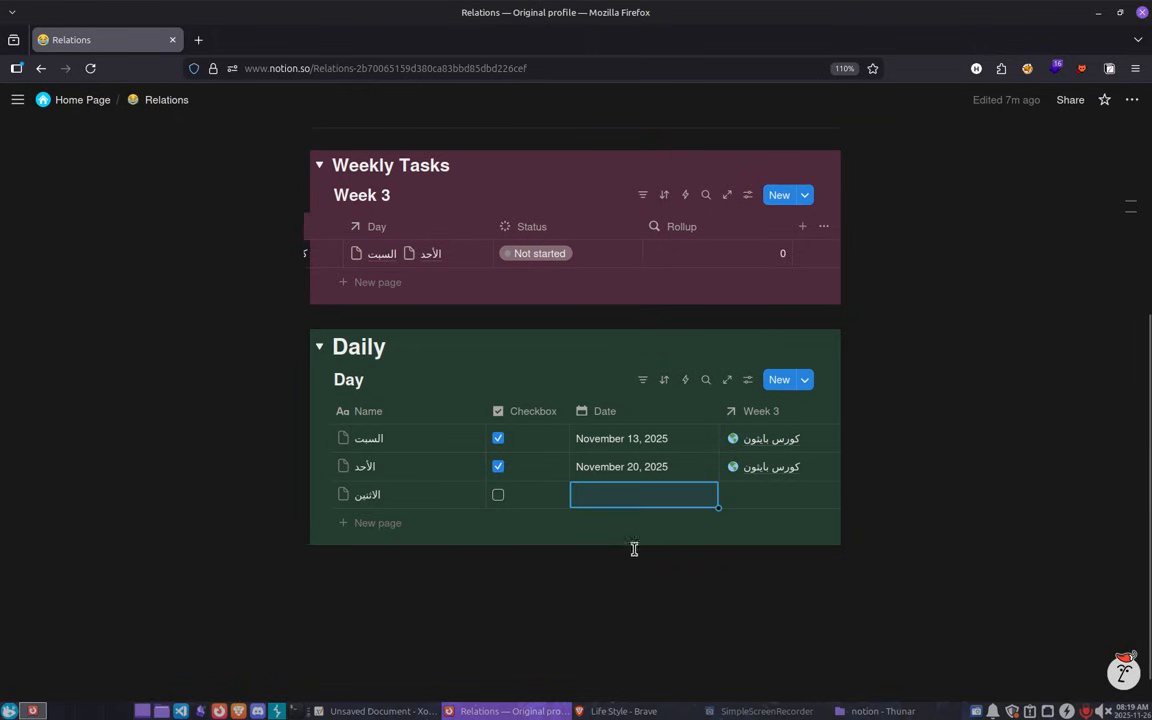
pyautogui.click(601, 500)
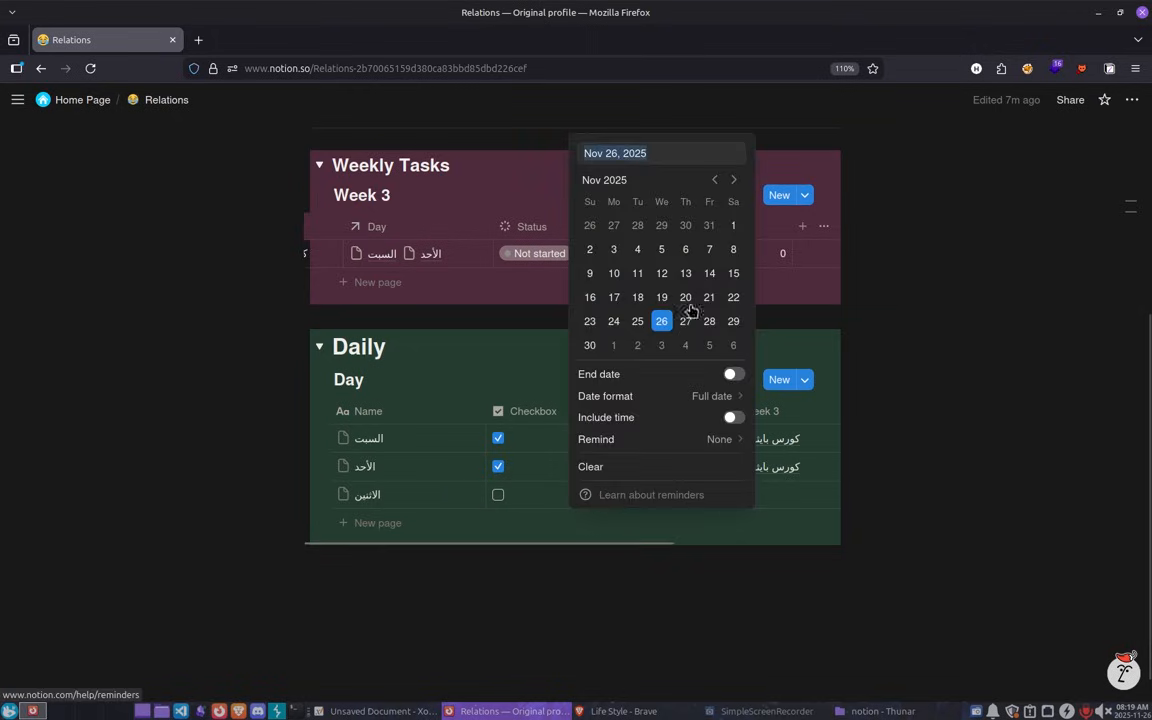
pyautogui.press('Escape')
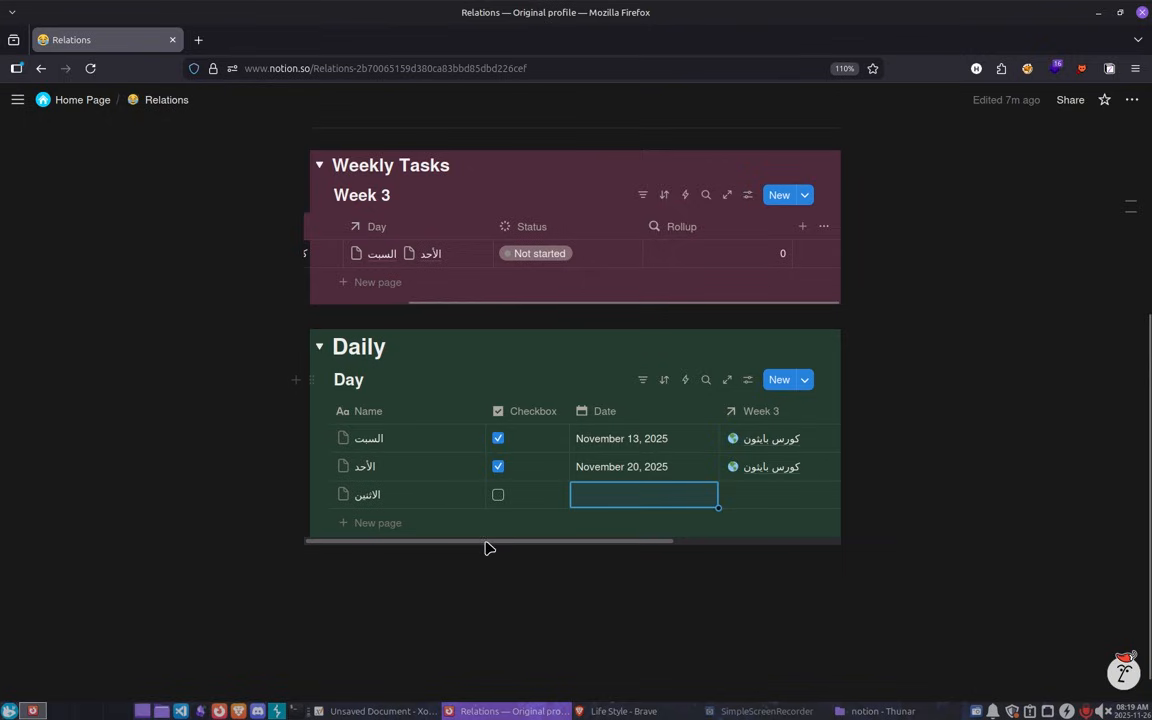
pyautogui.moveTo(486, 547); pyautogui.dragTo(712, 555)
pyautogui.click(728, 503)
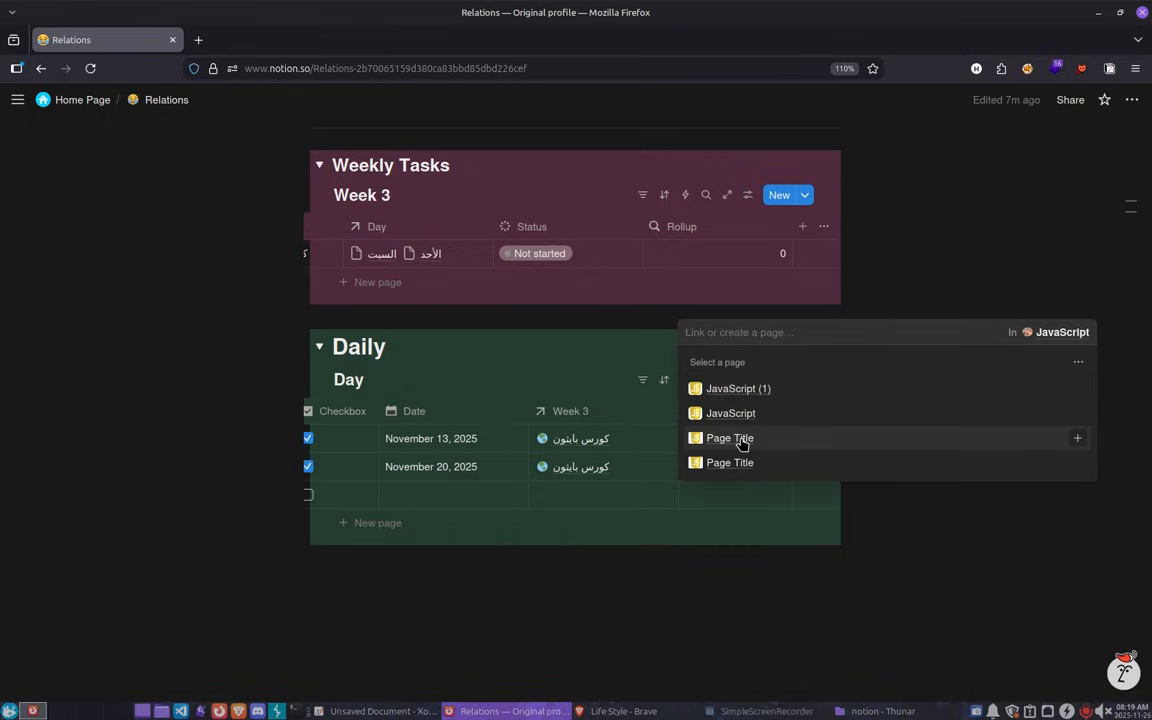
pyautogui.click(700, 388)
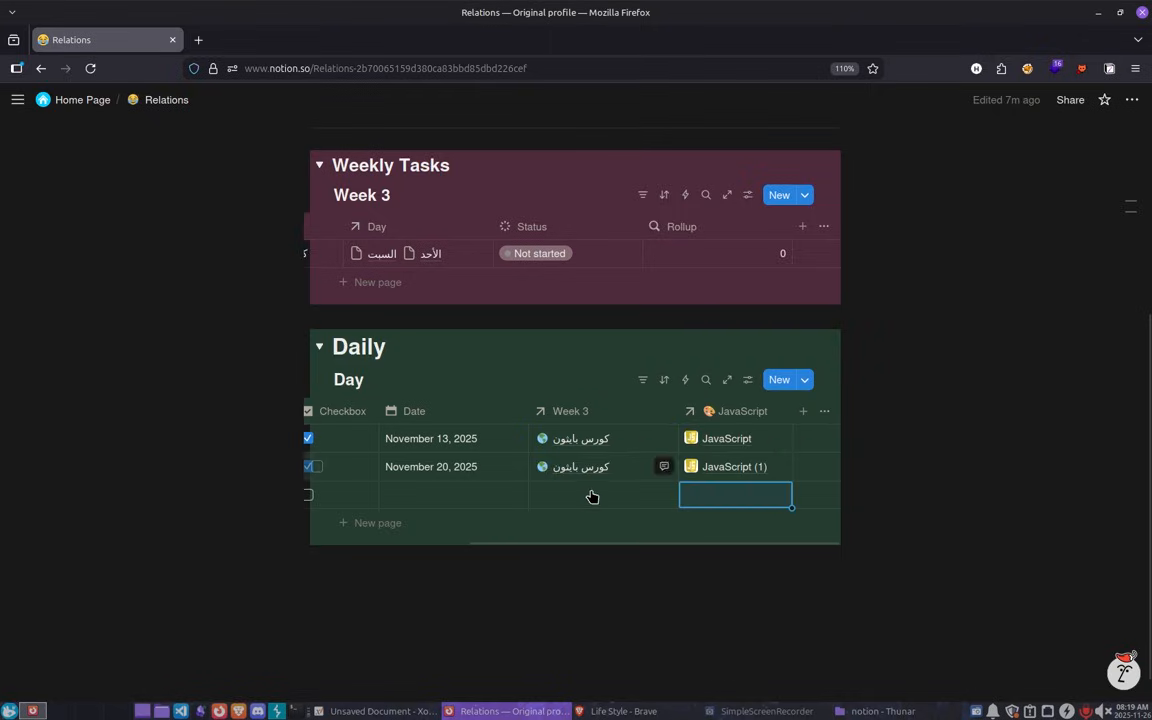
# Link the الاثنين row to كورس بايتون through its Week 3 relation.
pyautogui.click(591, 494)
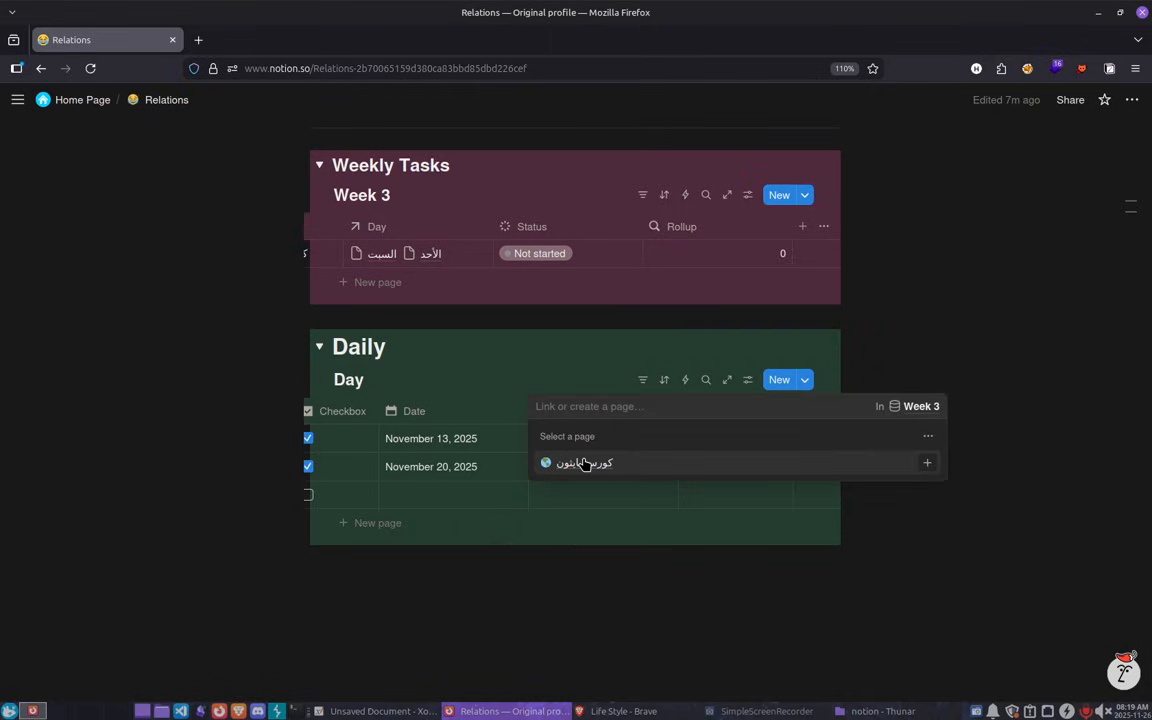
pyautogui.click(592, 461)
pyautogui.press('Escape')
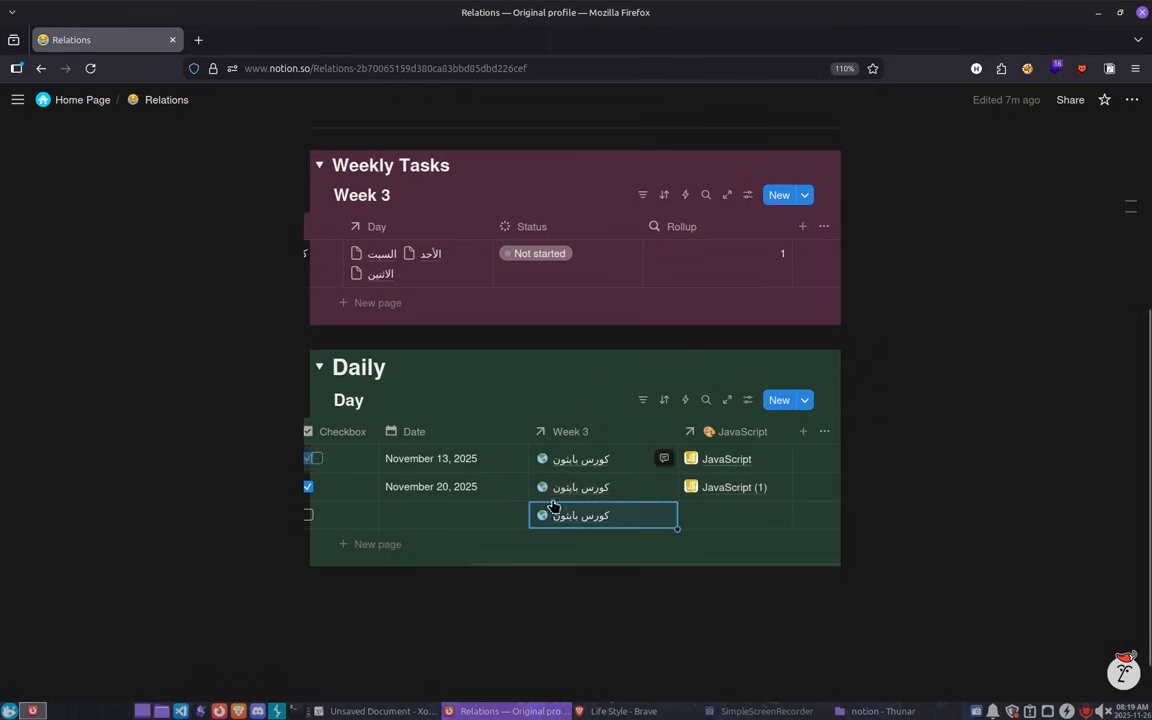
# Set the الاثنين row's Date to November 25, 2025 in the Day table.
pyautogui.moveTo(560, 566); pyautogui.dragTo(440, 566)
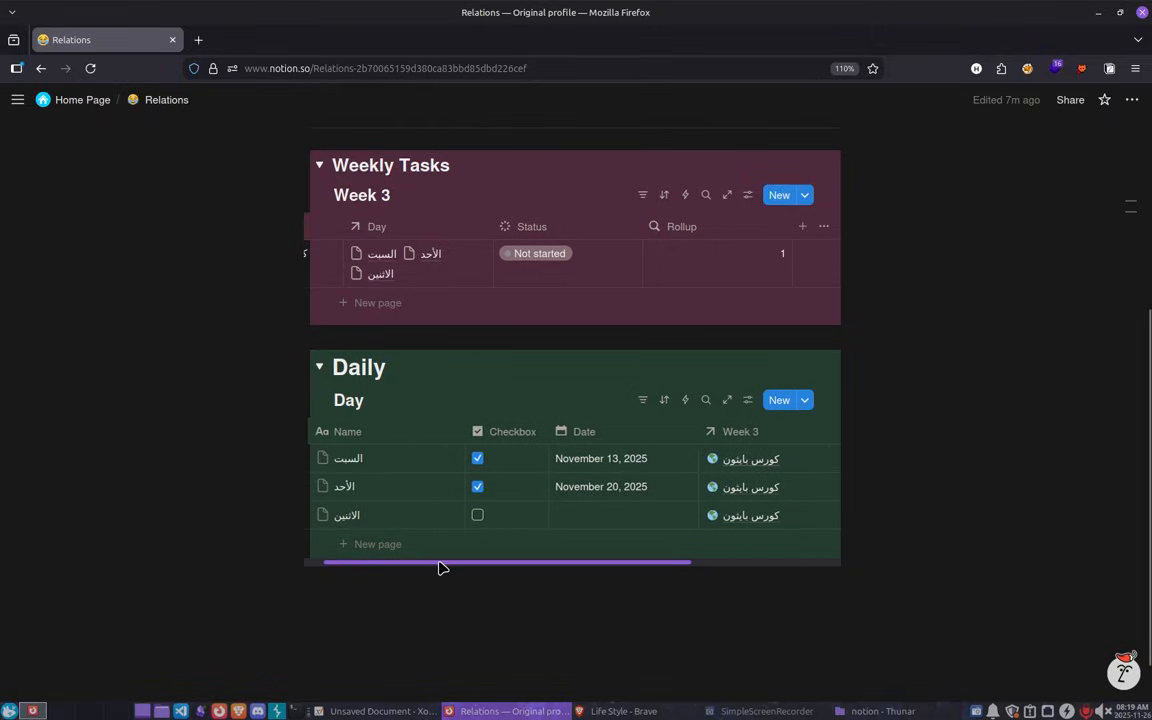
pyautogui.click(615, 517)
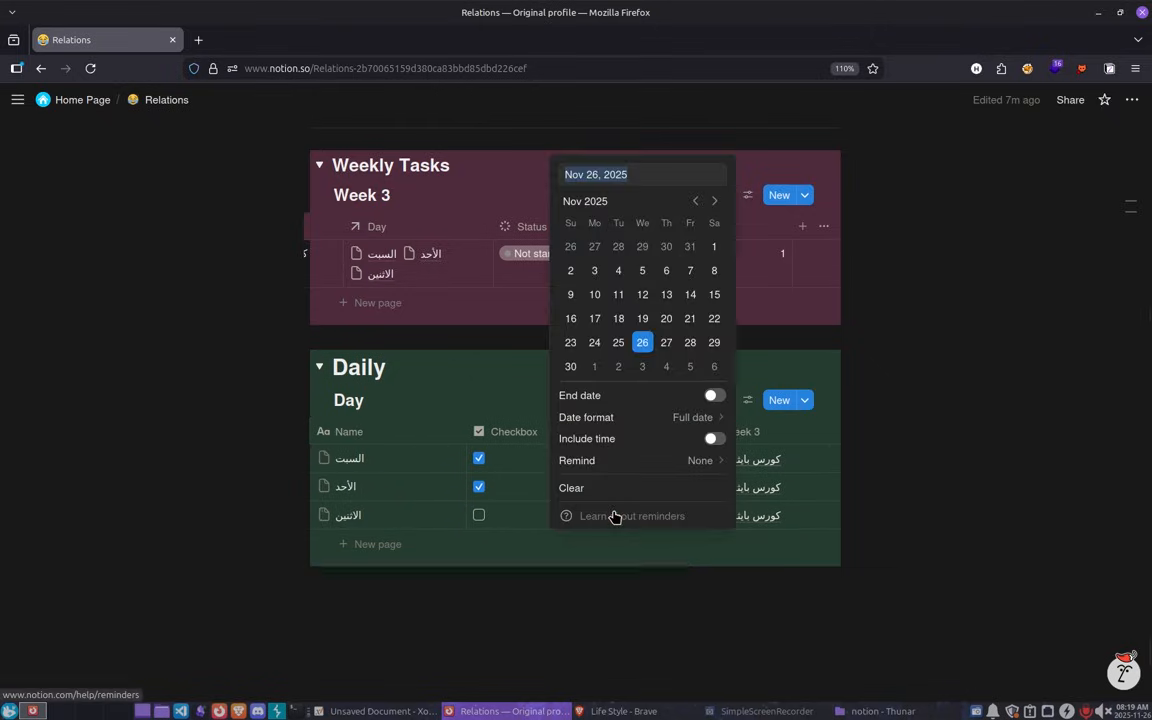
pyautogui.click(619, 342)
pyautogui.press('Escape')
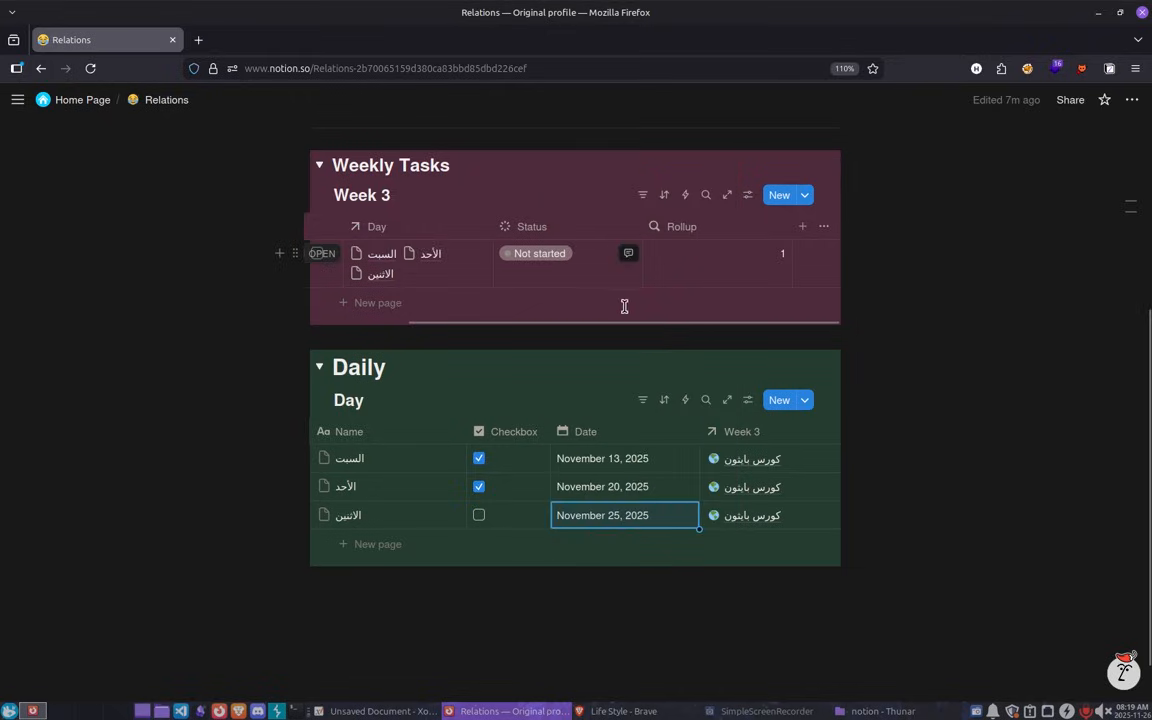
# Clear the الأحد row's checkbox in the Day table.
pyautogui.moveTo(629, 323); pyautogui.dragTo(539, 322)
pyautogui.moveTo(493, 328); pyautogui.dragTo(697, 328)
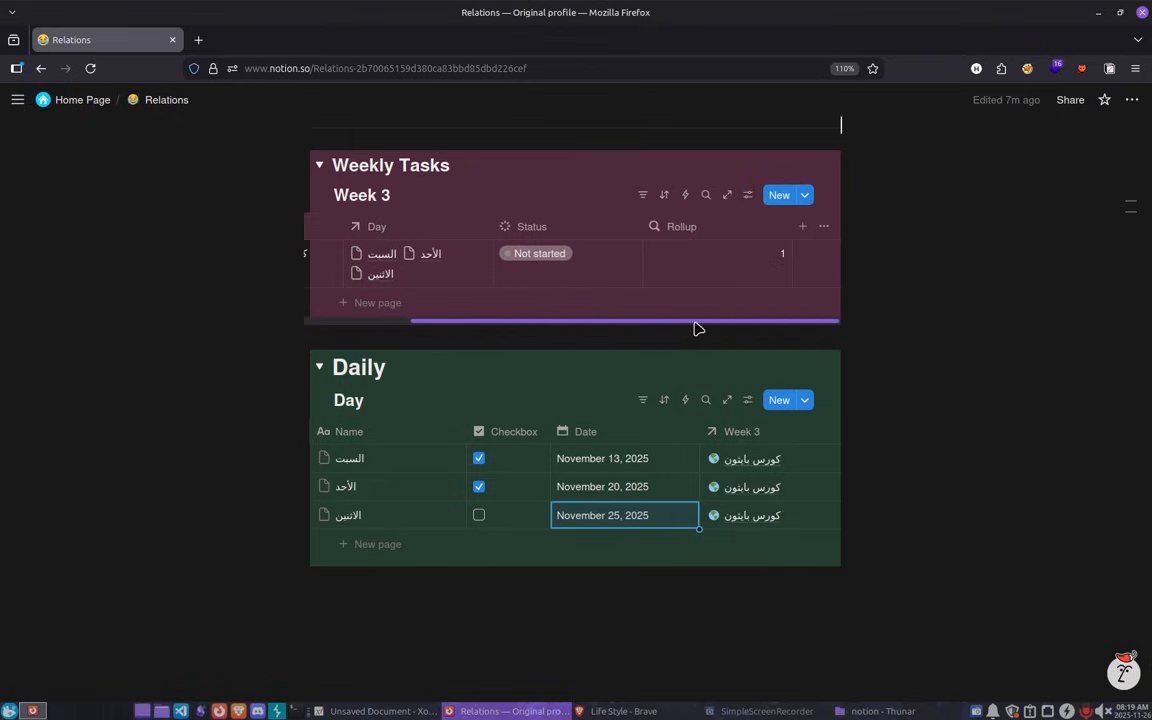
pyautogui.moveTo(780, 212); pyautogui.dragTo(778, 220)
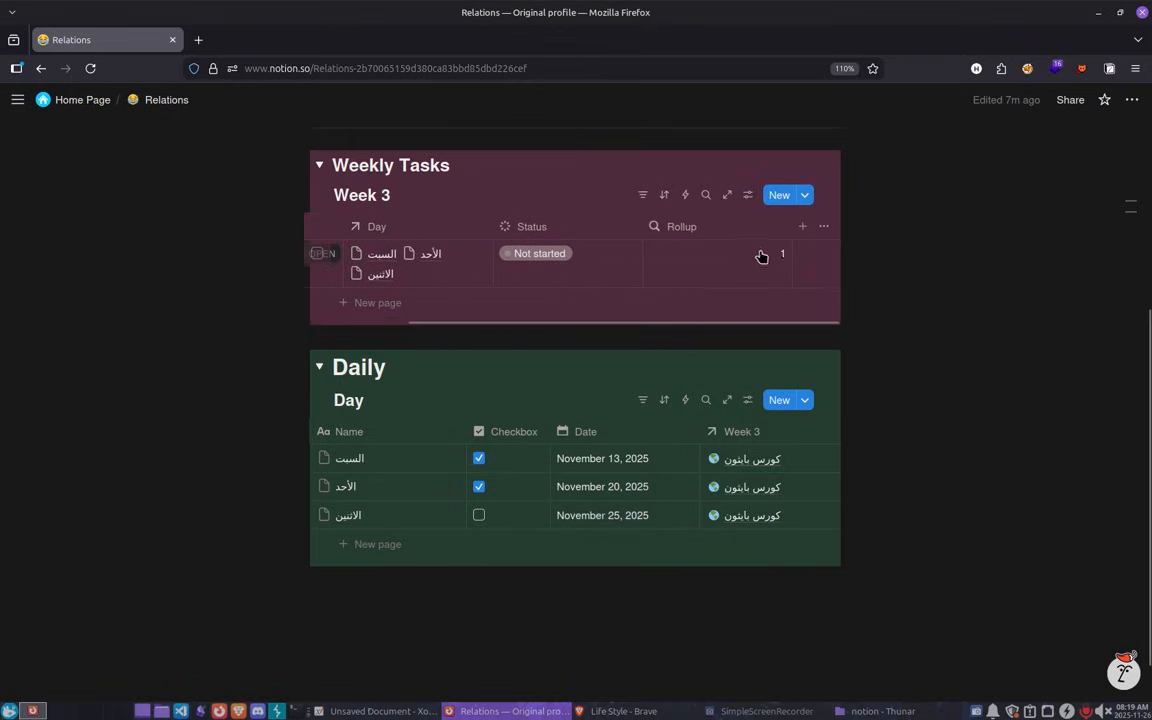
pyautogui.click(479, 488)
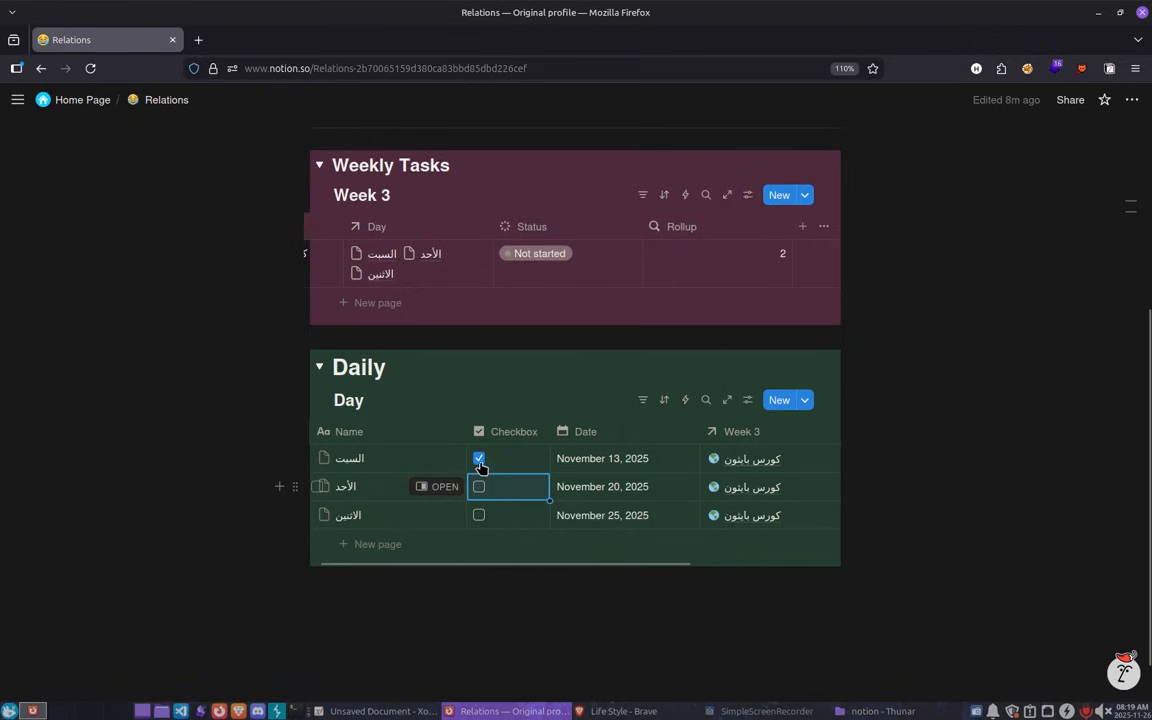
# Rename the Week 3 database's Rollup property as "un checked".
pyautogui.click(715, 230)
pyautogui.hotkey('ctrl', 'a')
pyautogui.write('ع')
pyautogui.press('BackSpace')
pyautogui.write('un')
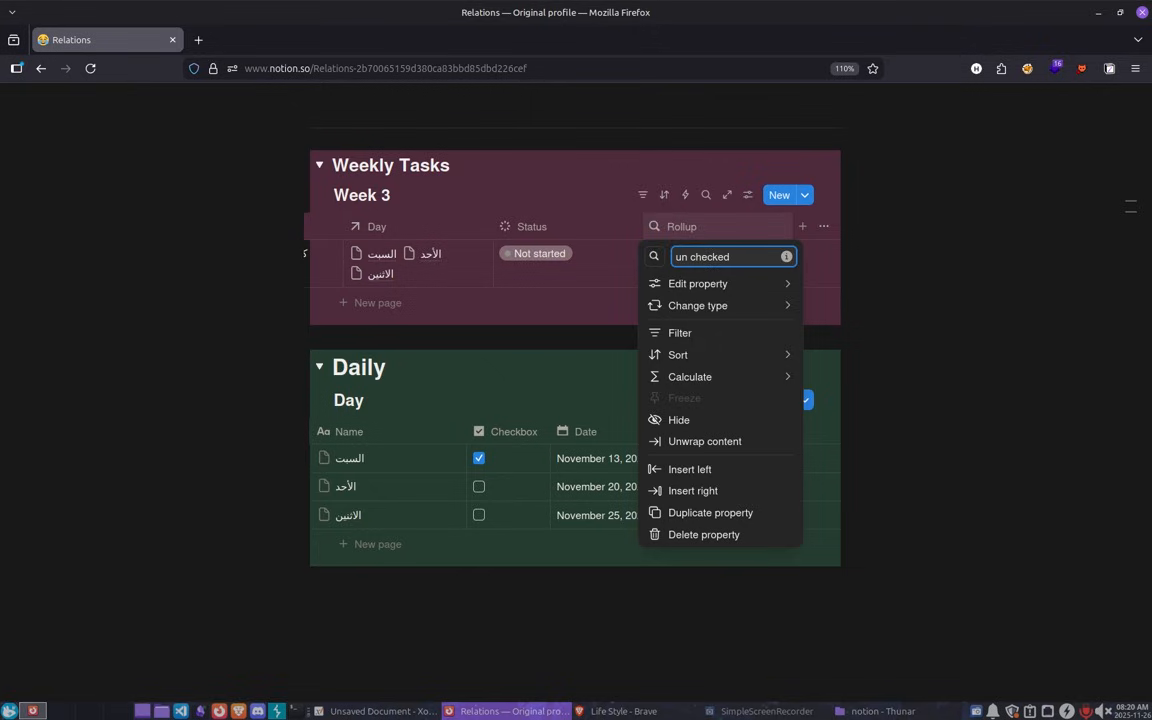
pyautogui.click(746, 283)
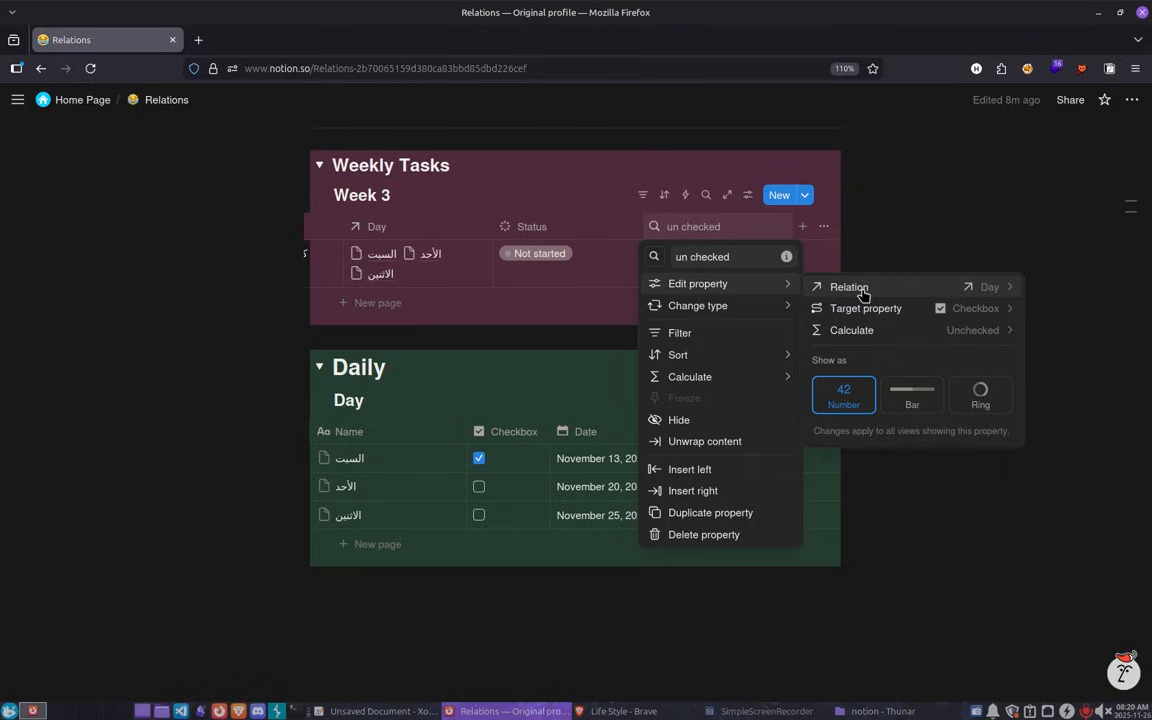
pyautogui.click(754, 212)
pyautogui.click(754, 212)
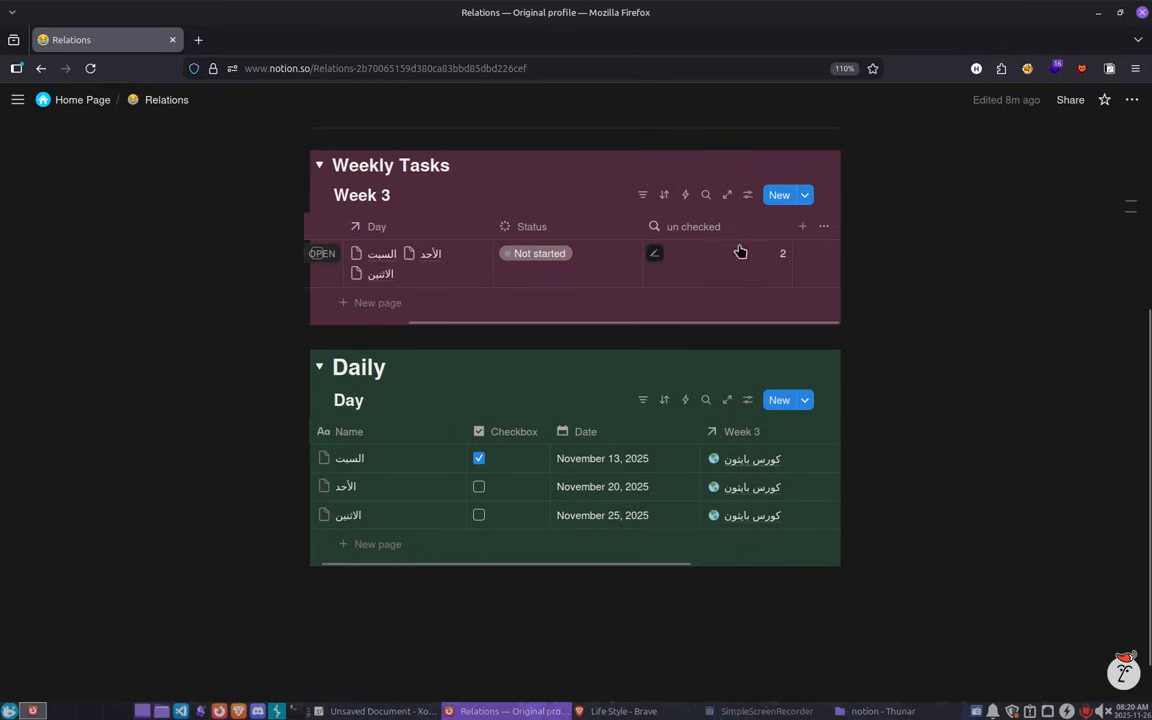
# Narrow the un checked and Status columns in Week 3 and move un checked directly after Name.
pyautogui.moveTo(792, 225); pyautogui.dragTo(711, 233)
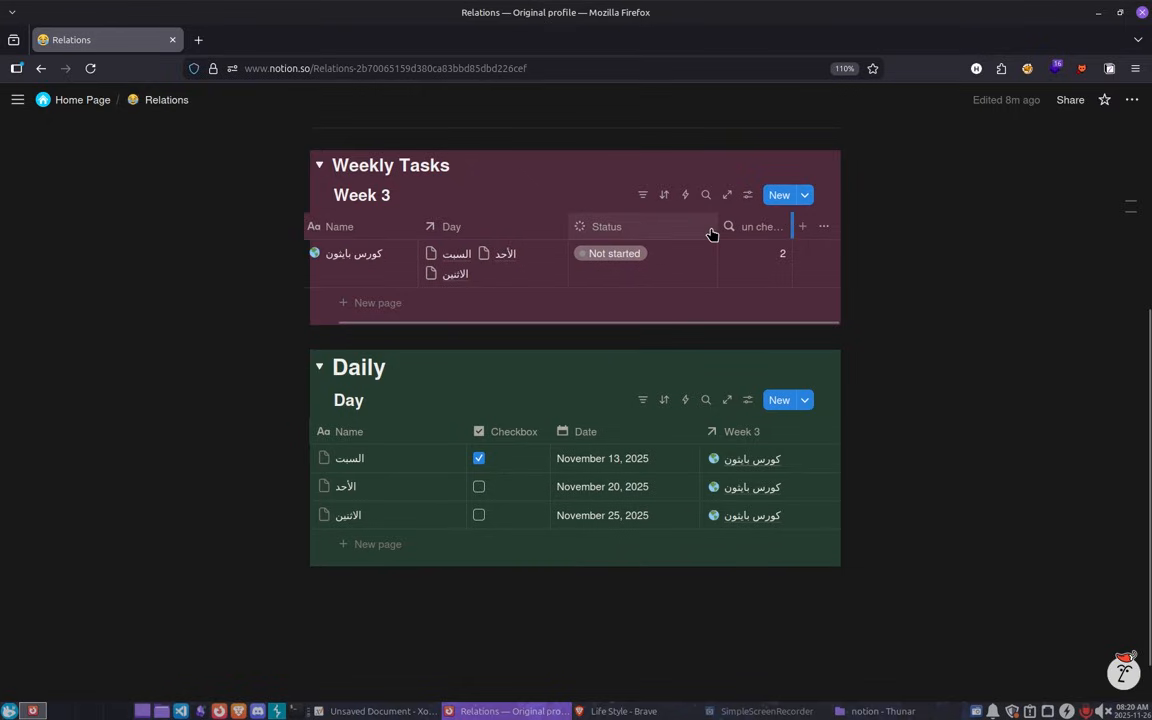
pyautogui.moveTo(717, 226); pyautogui.dragTo(545, 221)
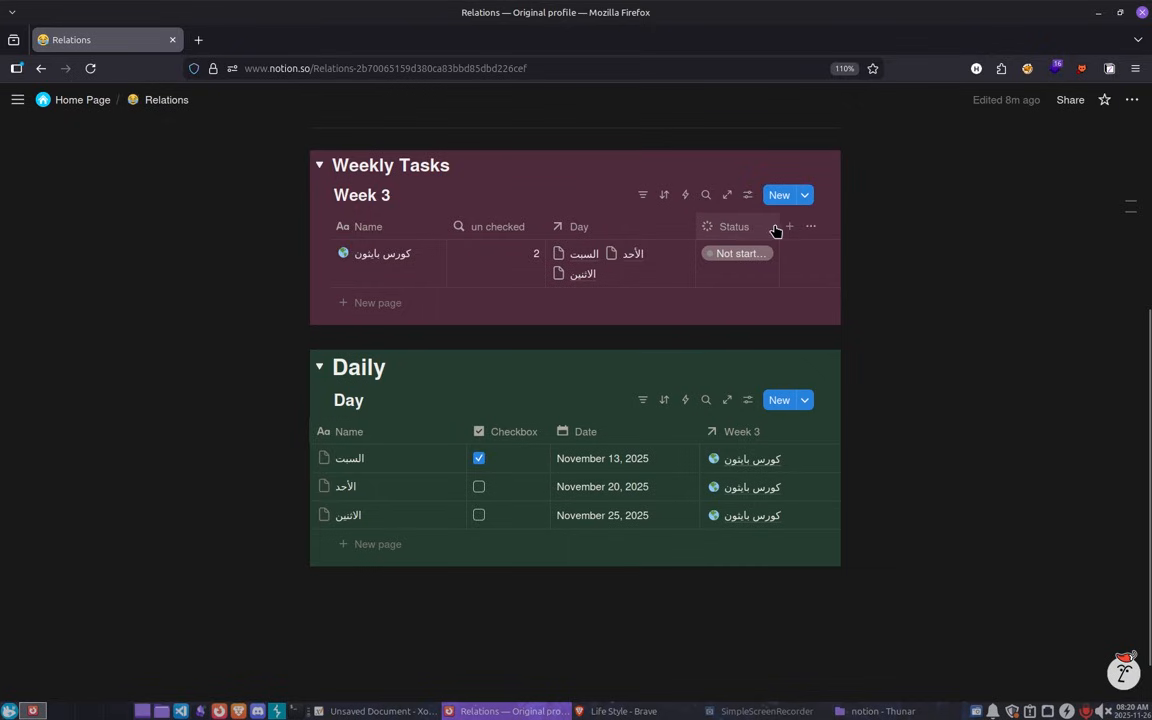
# Add a second Rollup property to Week 3, place it directly after un checked, and narrow its column.
pyautogui.click(789, 228)
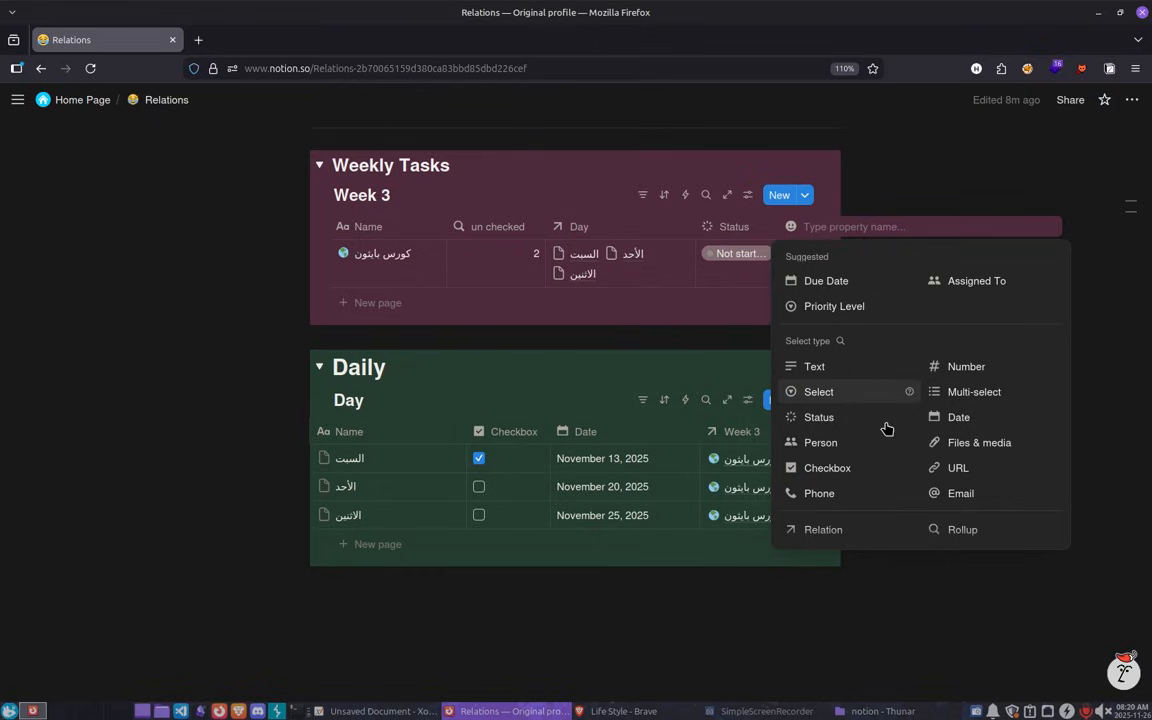
pyautogui.scroll(-2, 933, 412)
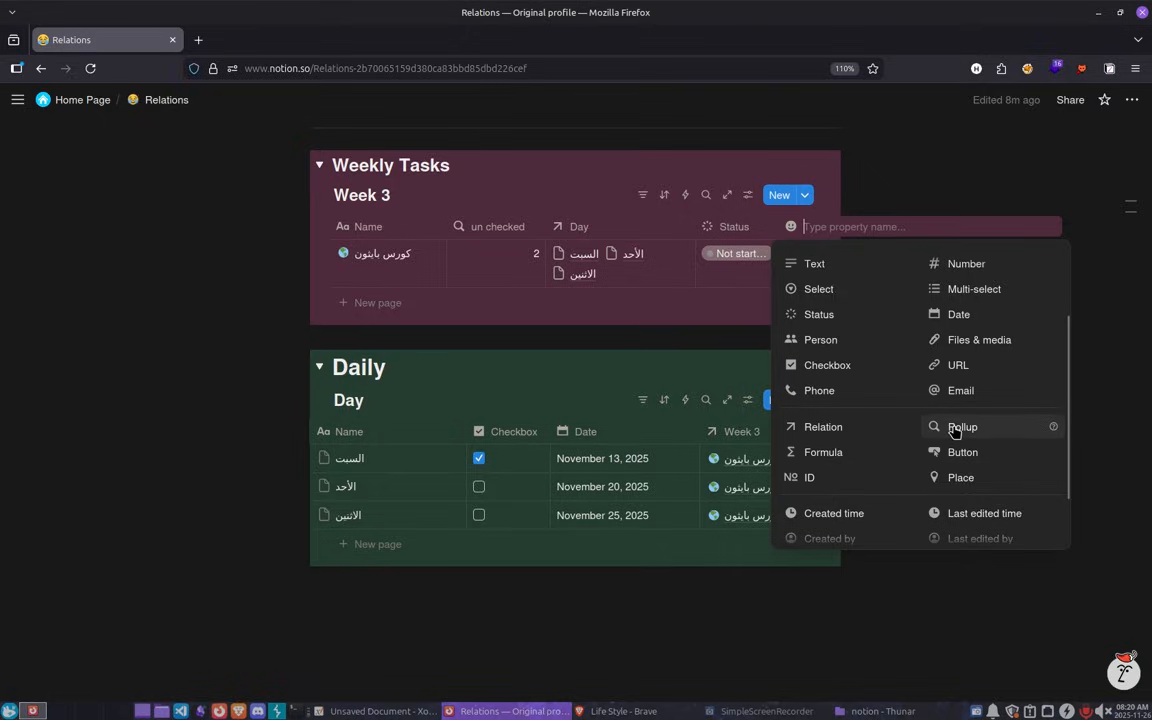
pyautogui.click(955, 431)
pyautogui.moveTo(812, 229); pyautogui.dragTo(594, 226)
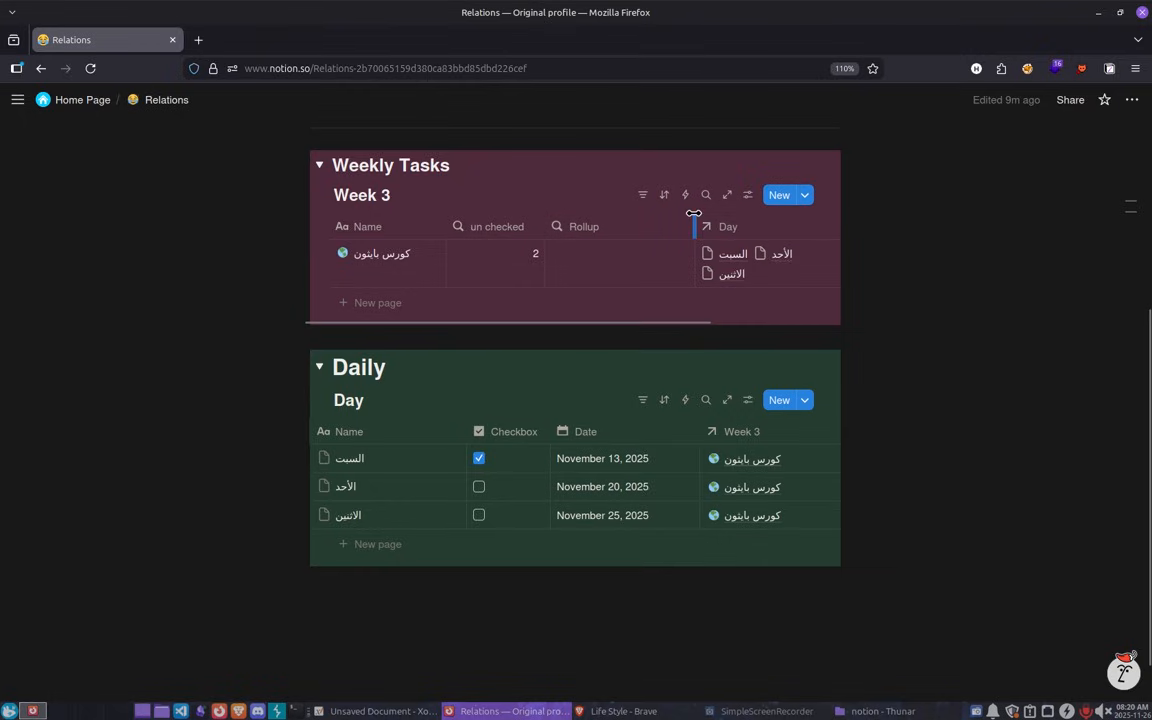
pyautogui.moveTo(655, 215); pyautogui.dragTo(656, 224)
# Base the new Week 3 rollup on the Day relation with Checkbox as its target property.
pyautogui.click(620, 231)
pyautogui.moveTo(617, 283)
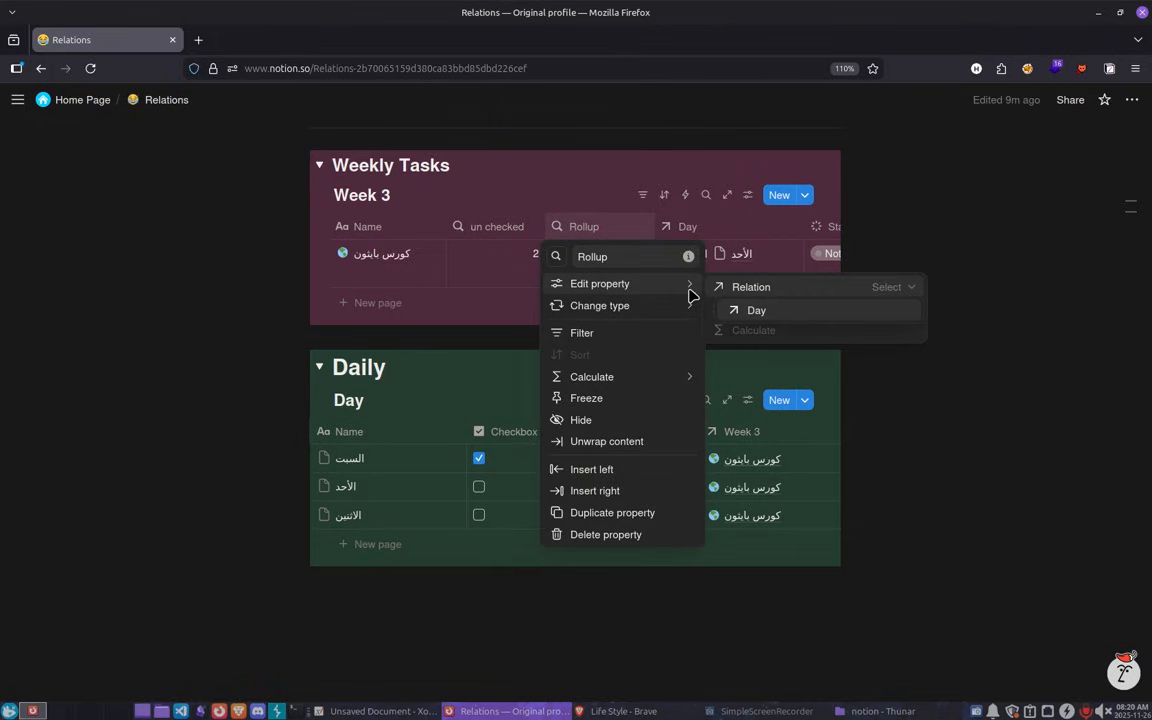
pyautogui.click(757, 311)
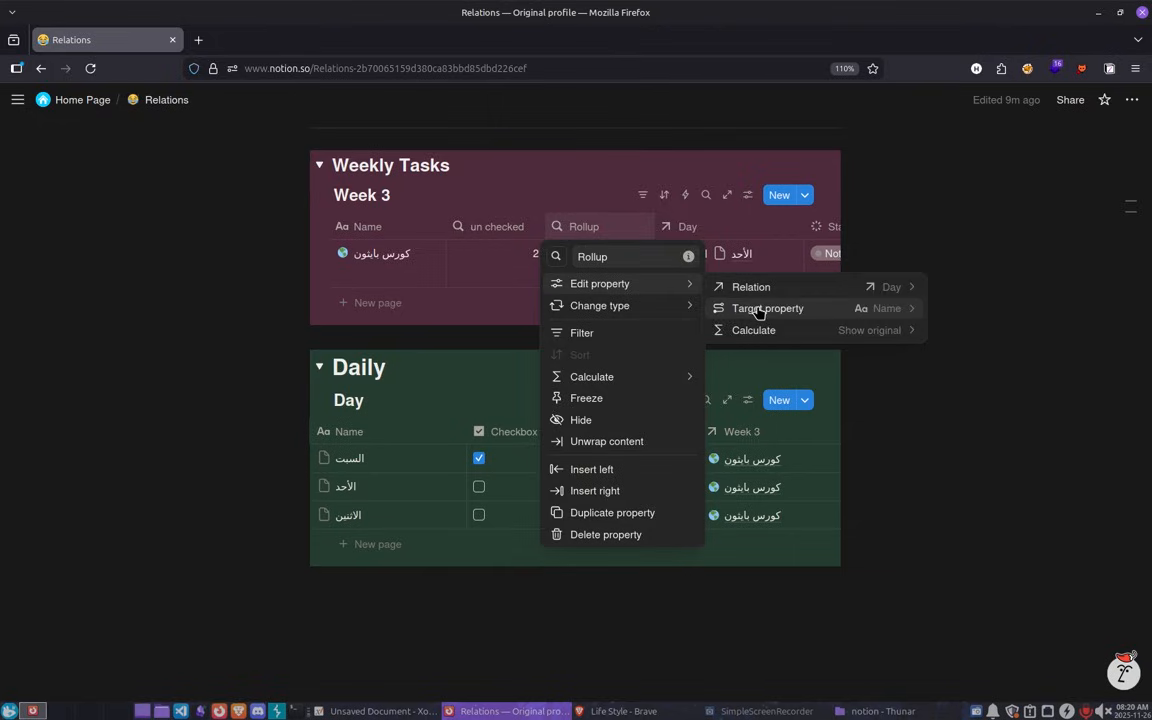
pyautogui.click(904, 313)
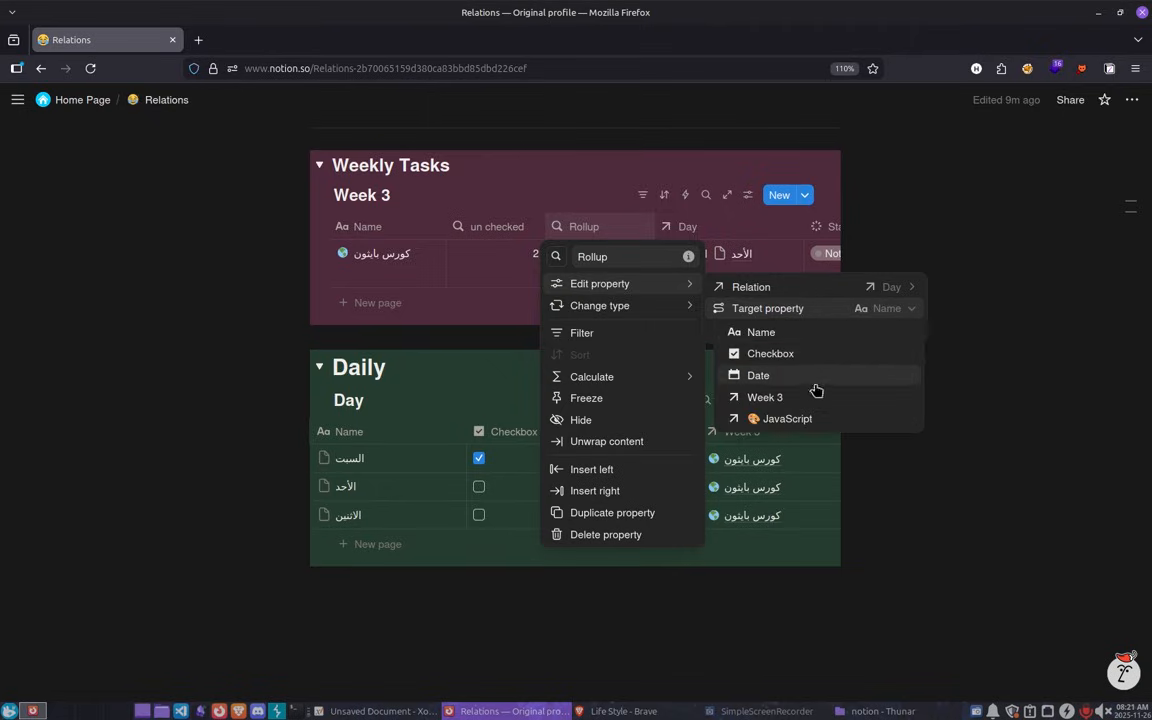
pyautogui.click(768, 366)
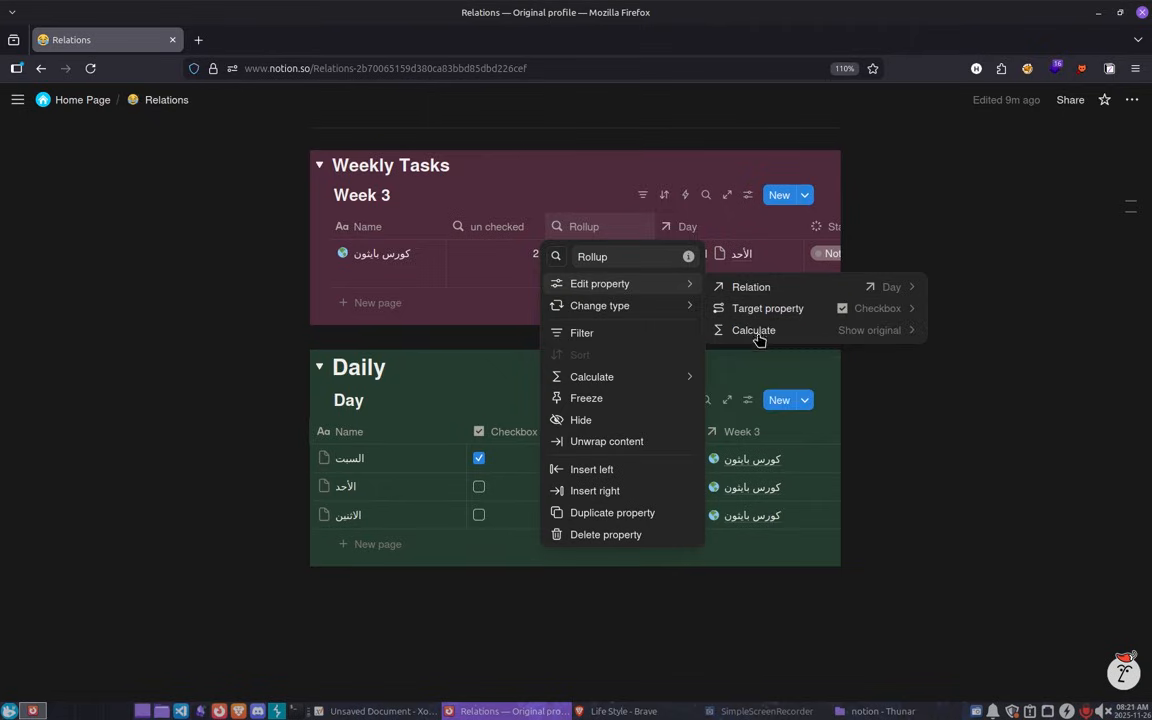
# Set the new Week 3 rollup's calculation to the Checked count.
pyautogui.click(761, 331)
pyautogui.moveTo(845, 384)
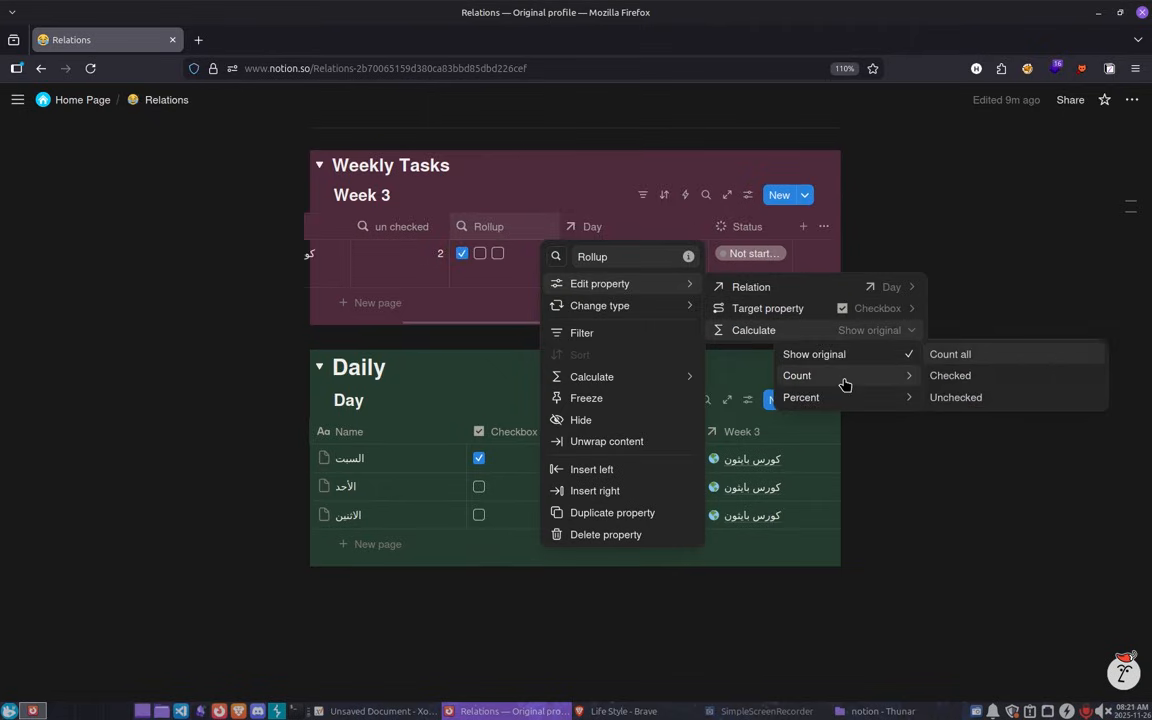
pyautogui.click(946, 377)
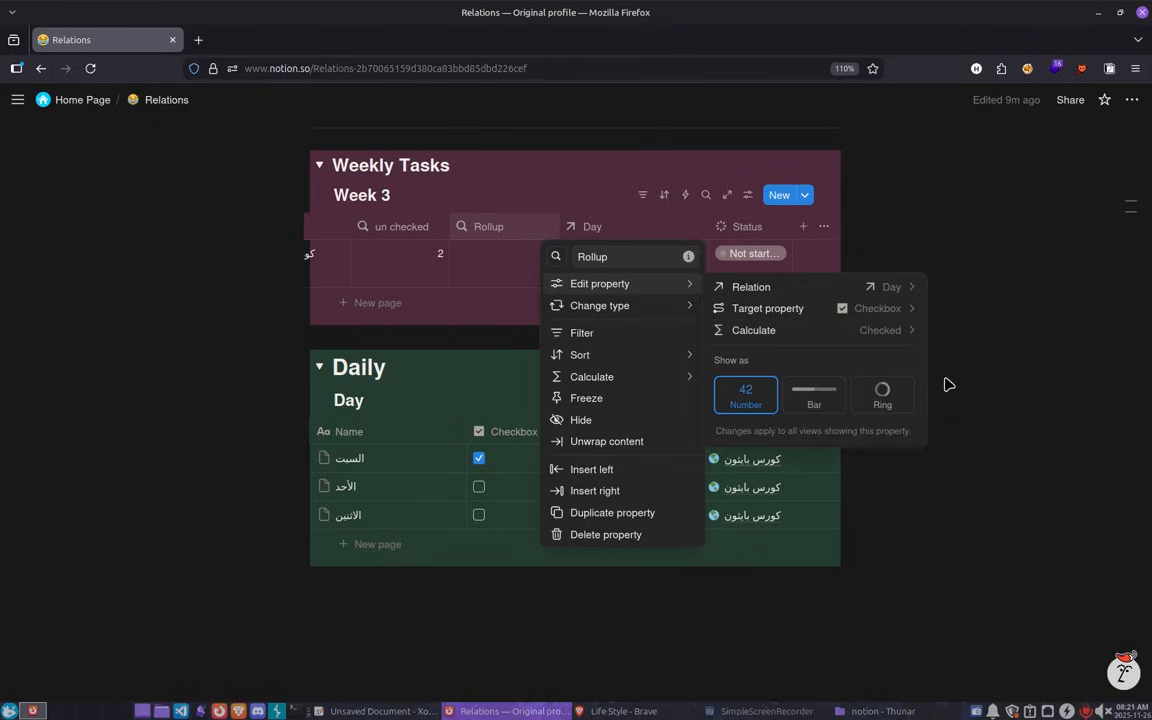
pyautogui.click(437, 267)
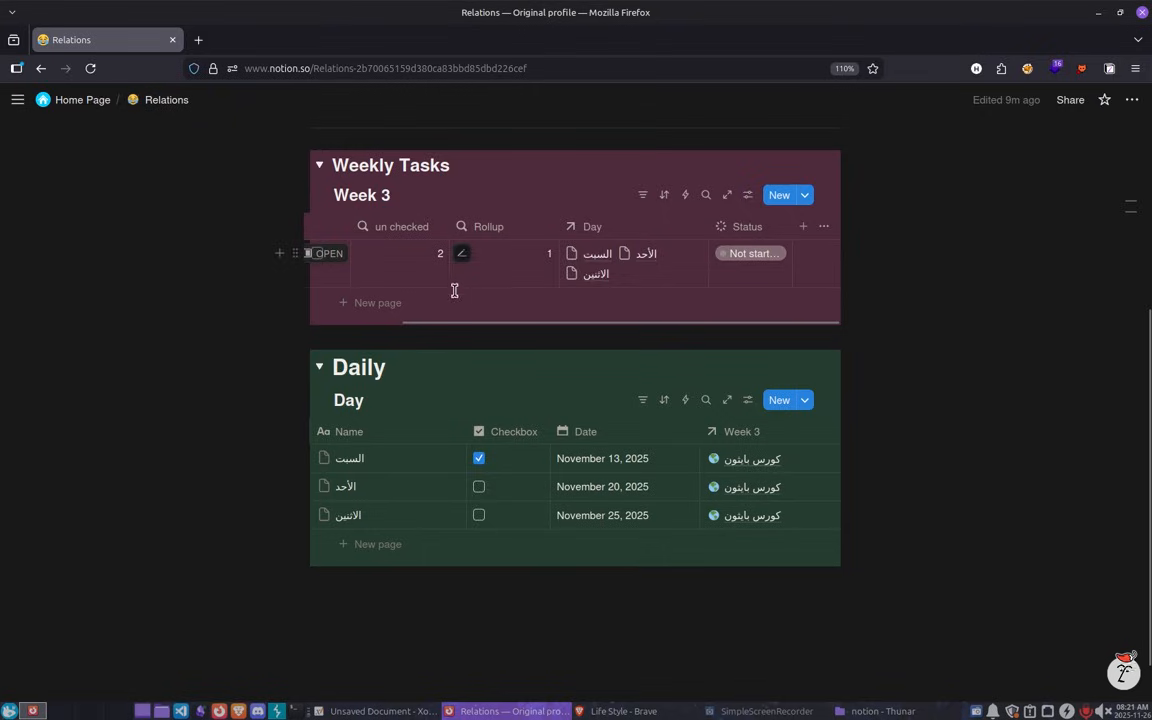
# Rename the second Week 3 rollup property as "checked".
pyautogui.click(487, 230)
pyautogui.write('checked')
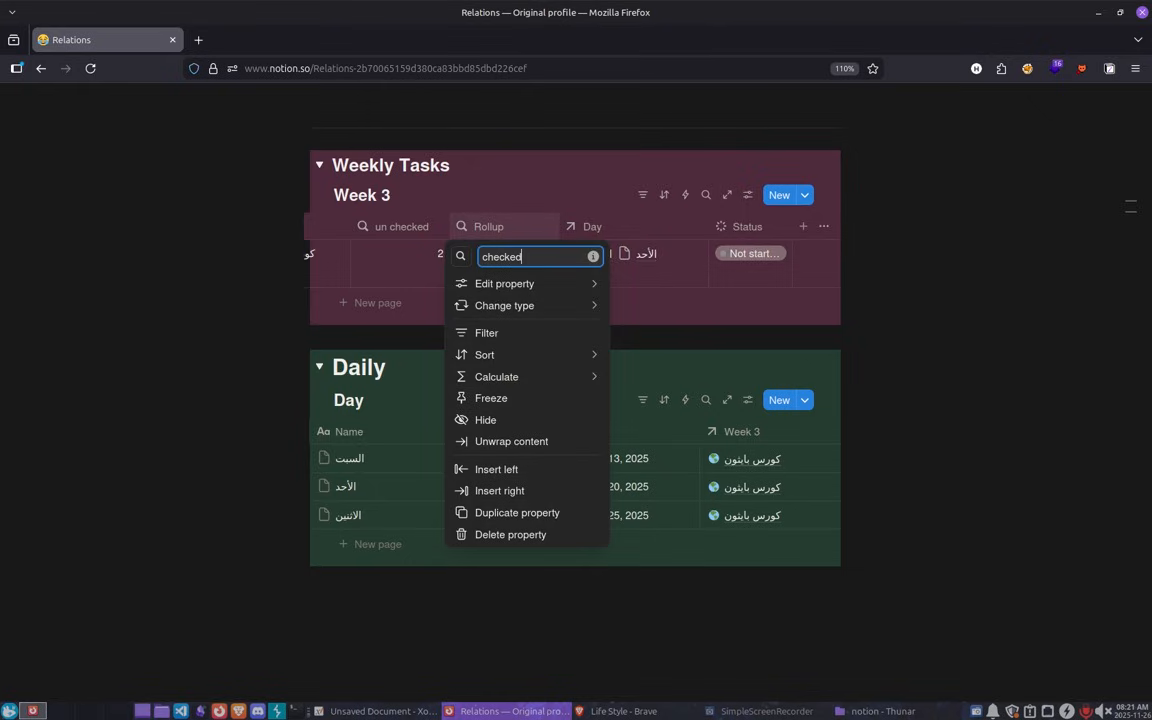
pyautogui.press('Return')
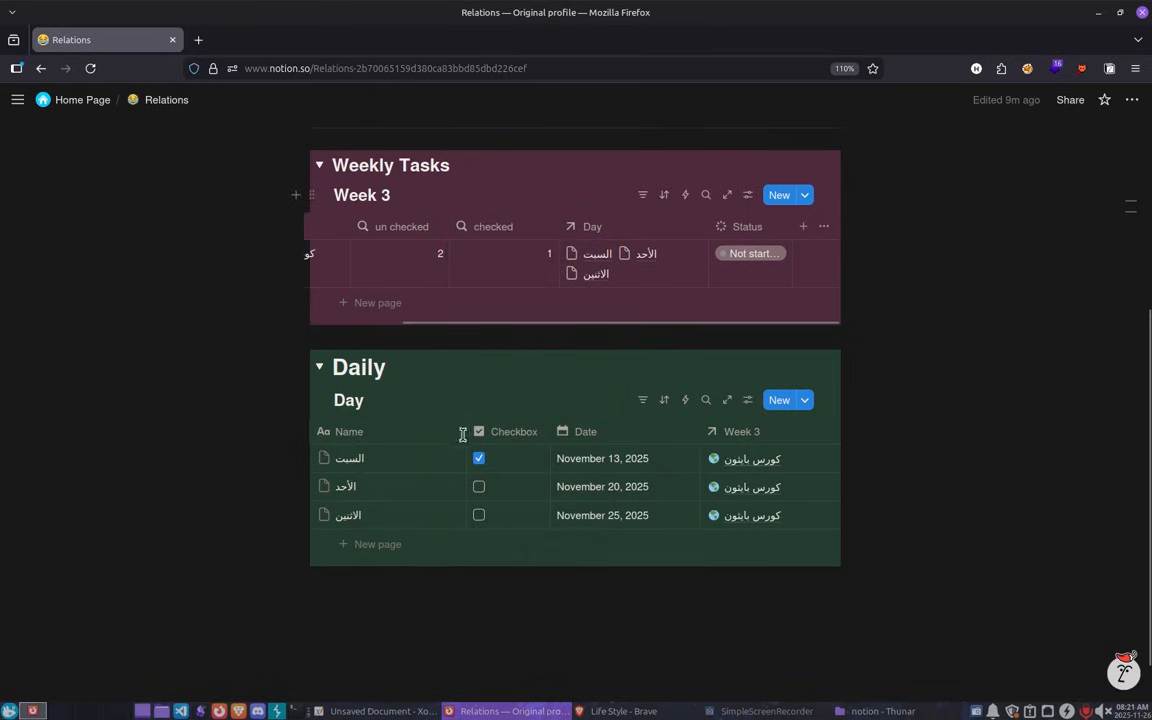
# Tick the checkboxes for both الأحد and الاثنين in the Day table.
pyautogui.click(479, 486)
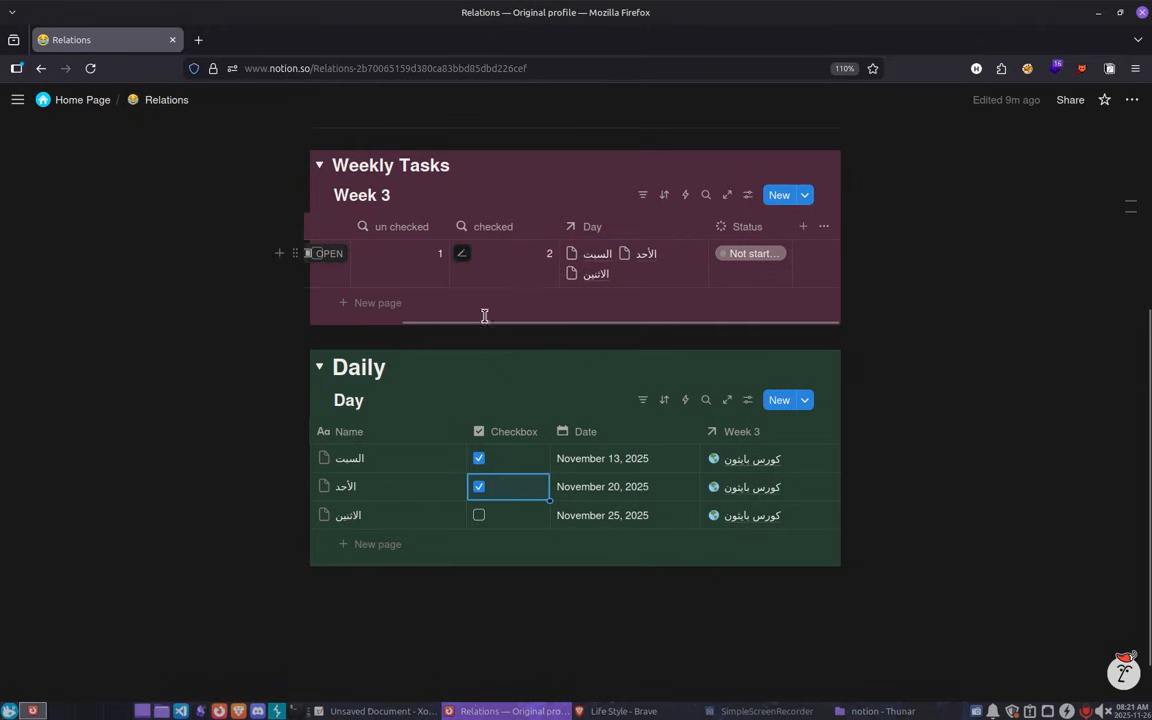
pyautogui.click(479, 515)
pyautogui.hscroll(3, 520, 520)
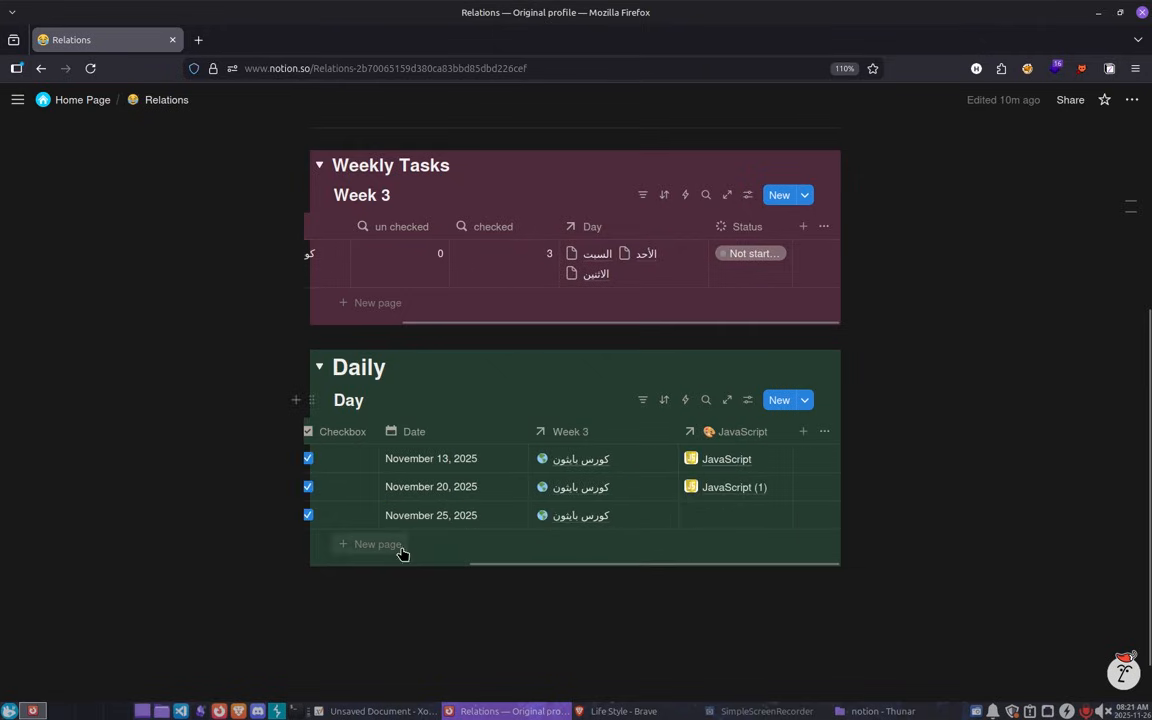
# Unwrap the content of the Day table's Name column and narrow the column to fit the short entry names.
pyautogui.moveTo(530, 566); pyautogui.dragTo(406, 565)
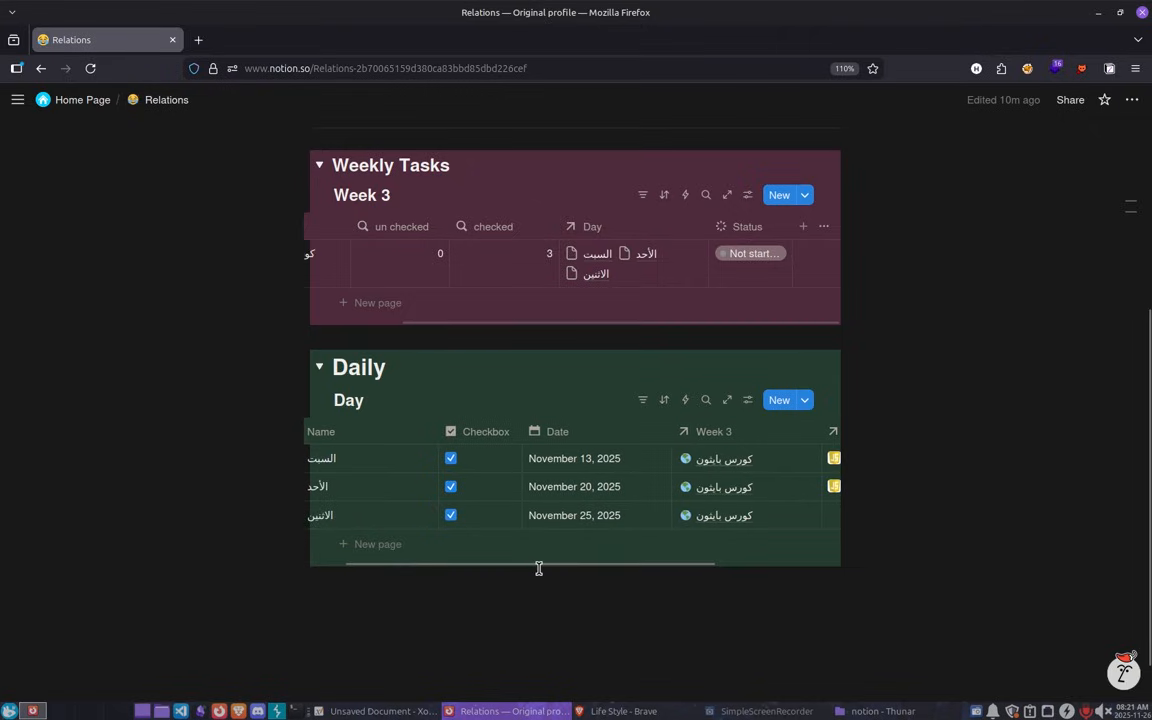
pyautogui.moveTo(539, 568); pyautogui.dragTo(507, 569)
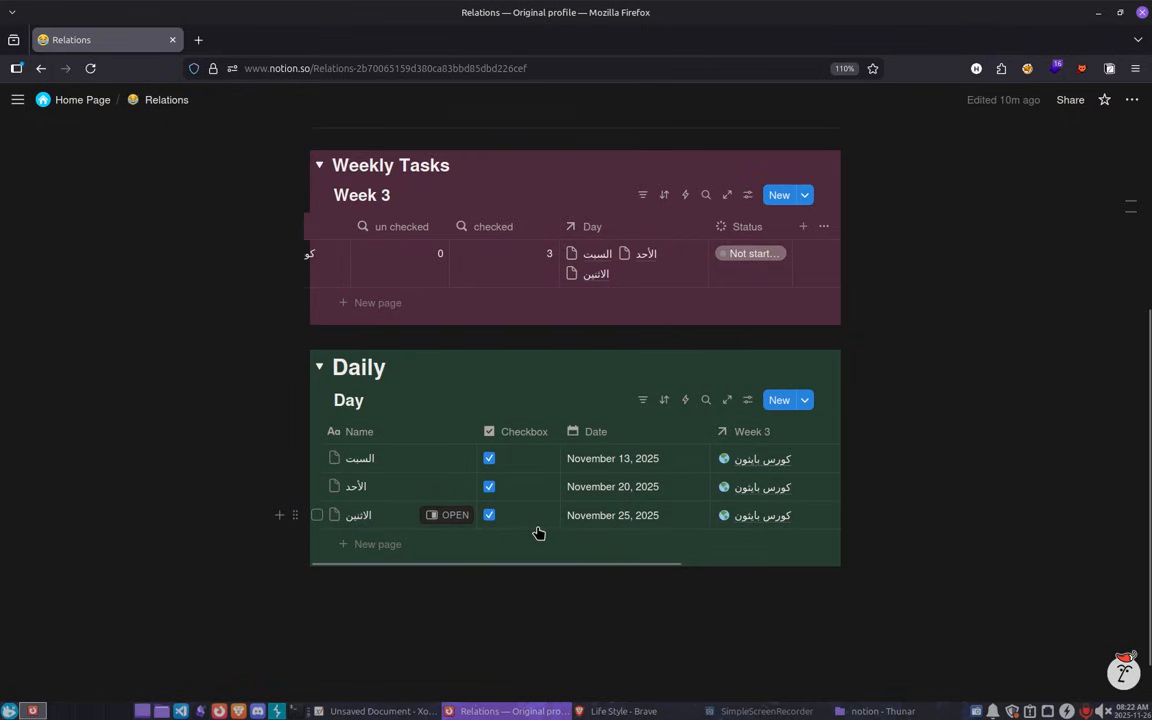
pyautogui.moveTo(501, 322); pyautogui.dragTo(389, 321)
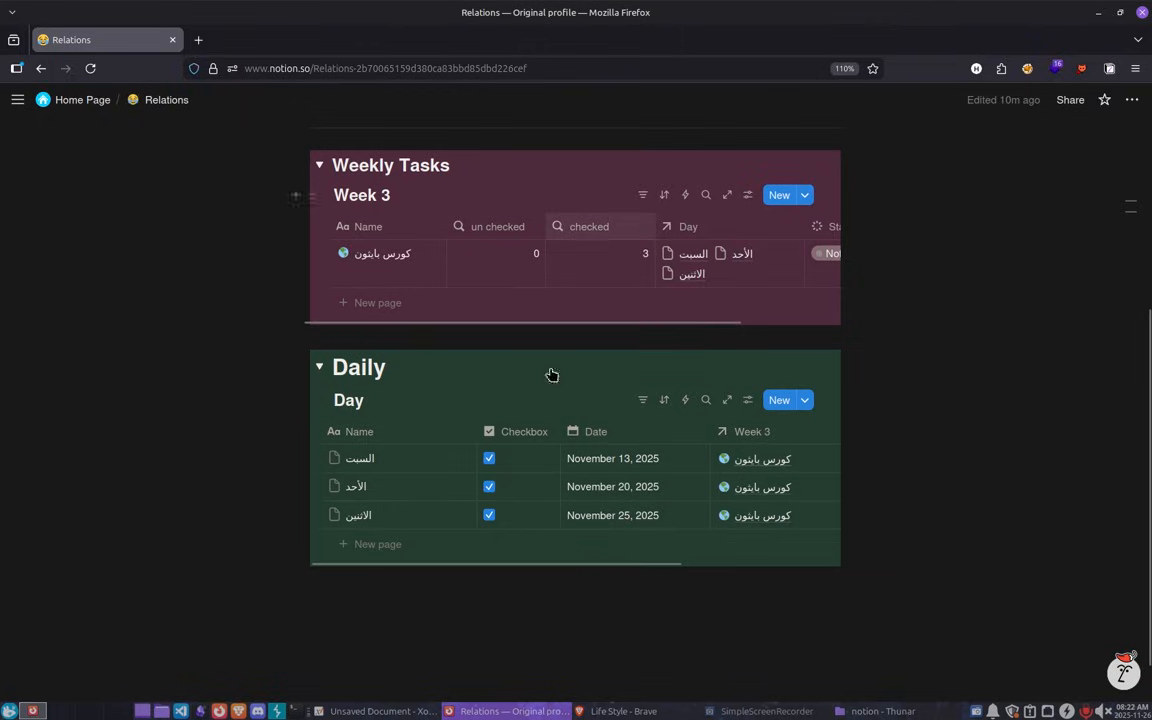
pyautogui.click(383, 439)
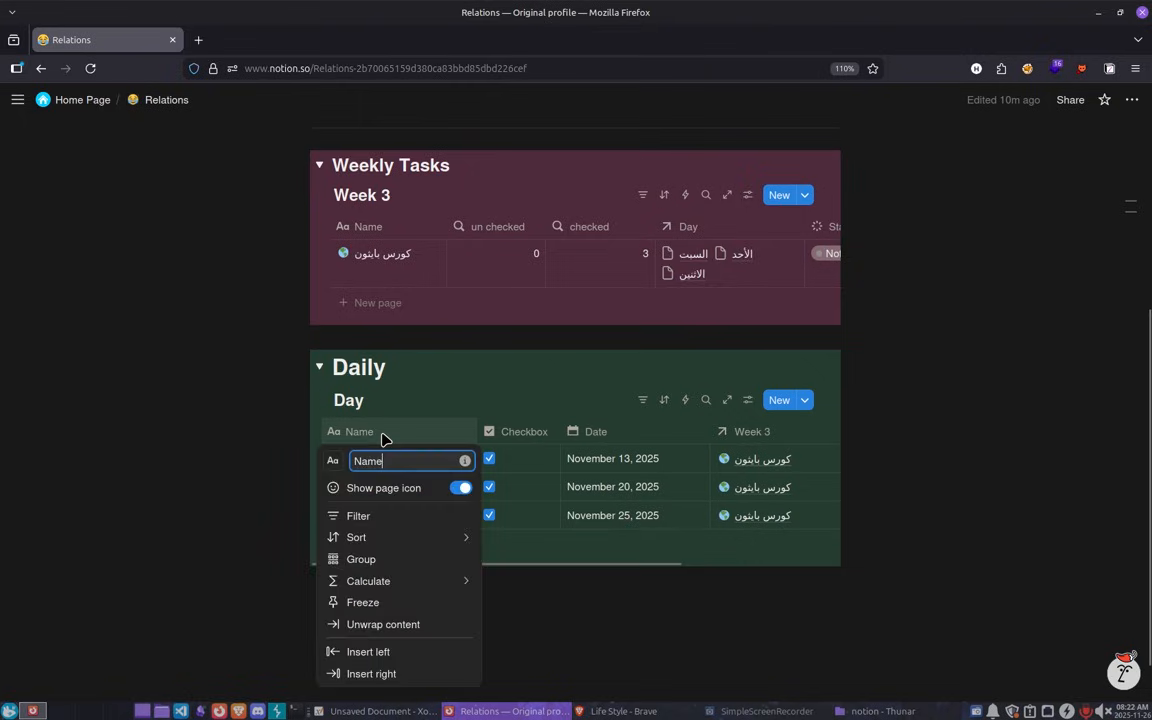
pyautogui.click(390, 628)
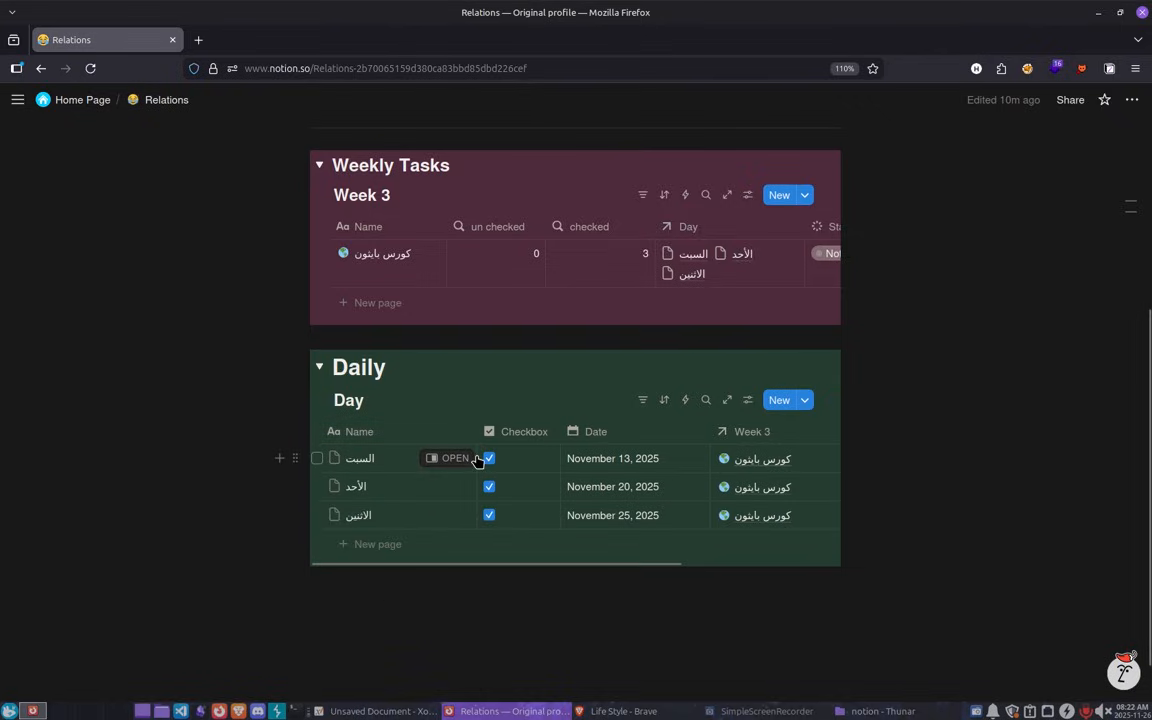
pyautogui.moveTo(476, 425); pyautogui.dragTo(396, 428)
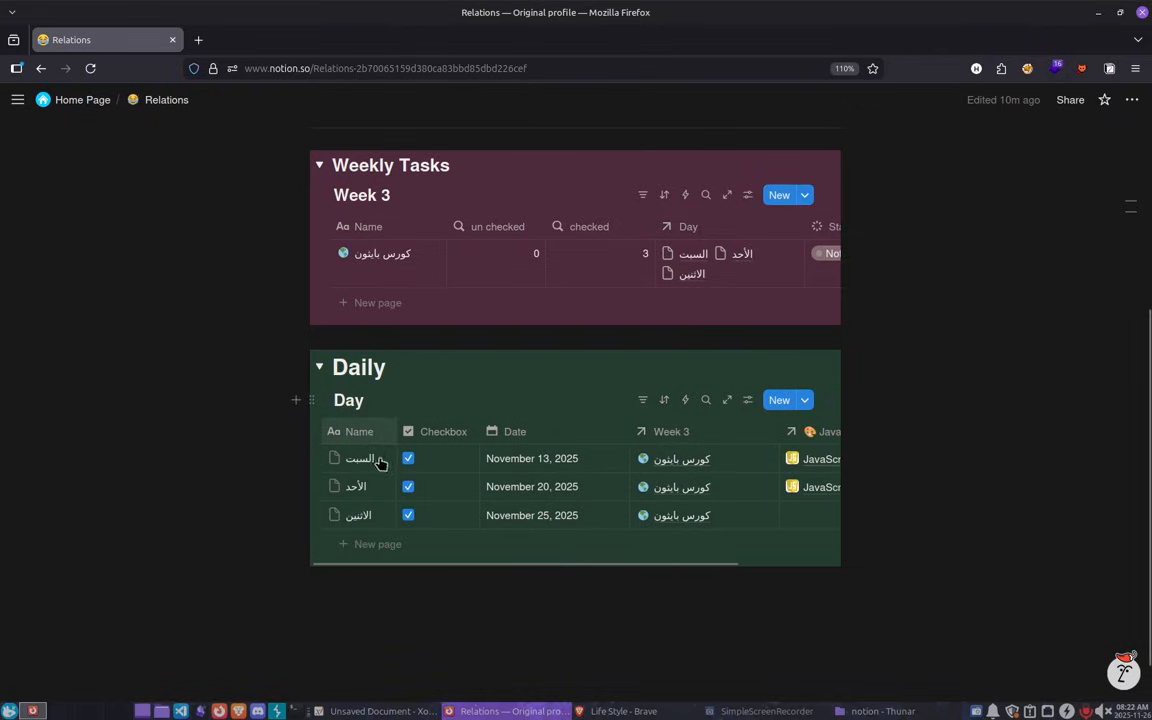
# Append a long run of the letter s to the السبت entry's name in the Day table.
pyautogui.click(357, 457)
pyautogui.write('ssssssssssssssss')
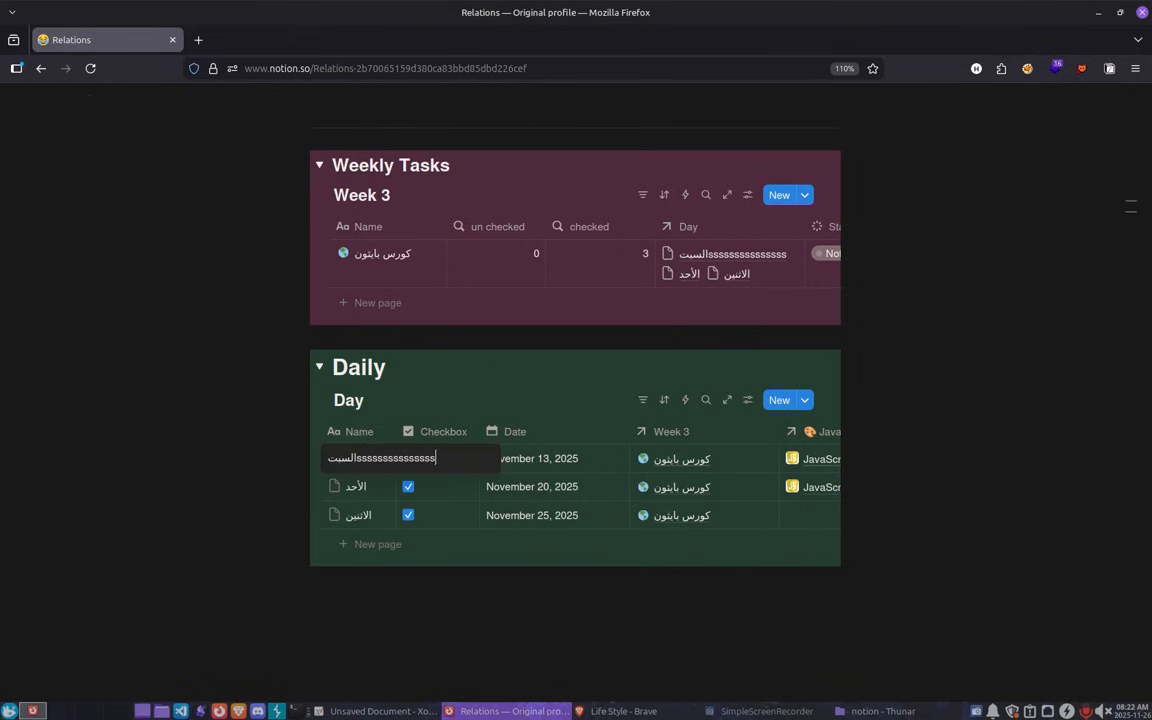
pyautogui.press('Escape')
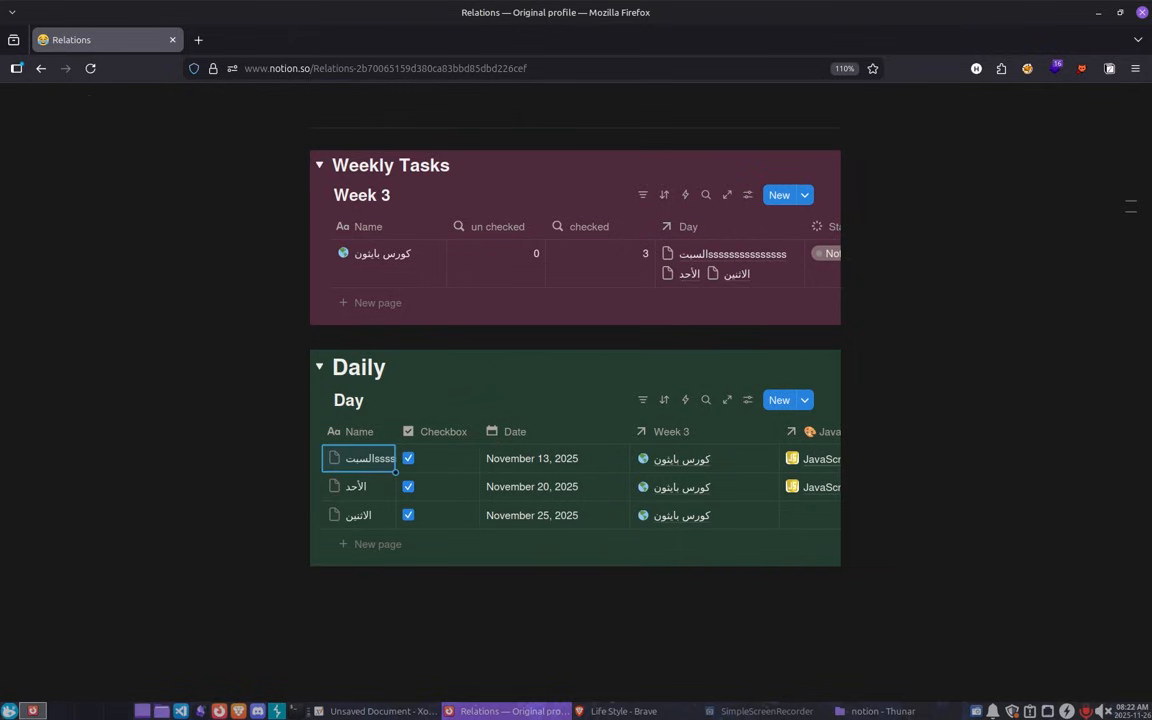
# Wrap the content of the Day table's Name column.
pyautogui.click(362, 431)
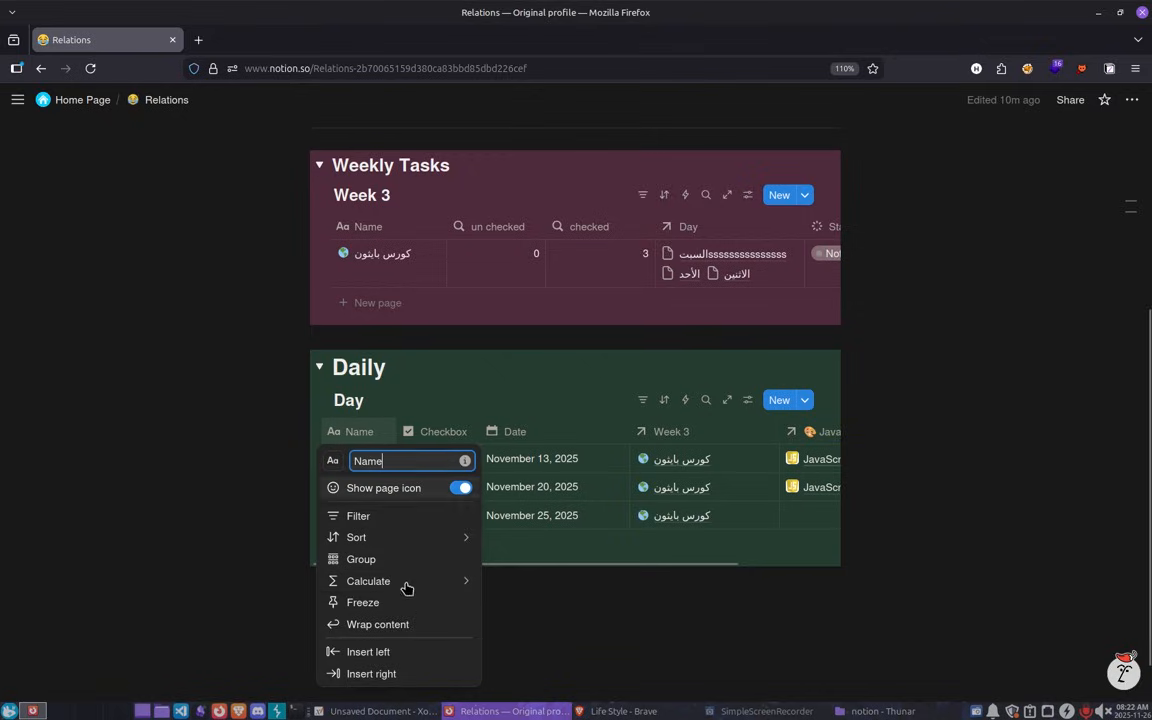
pyautogui.click(390, 623)
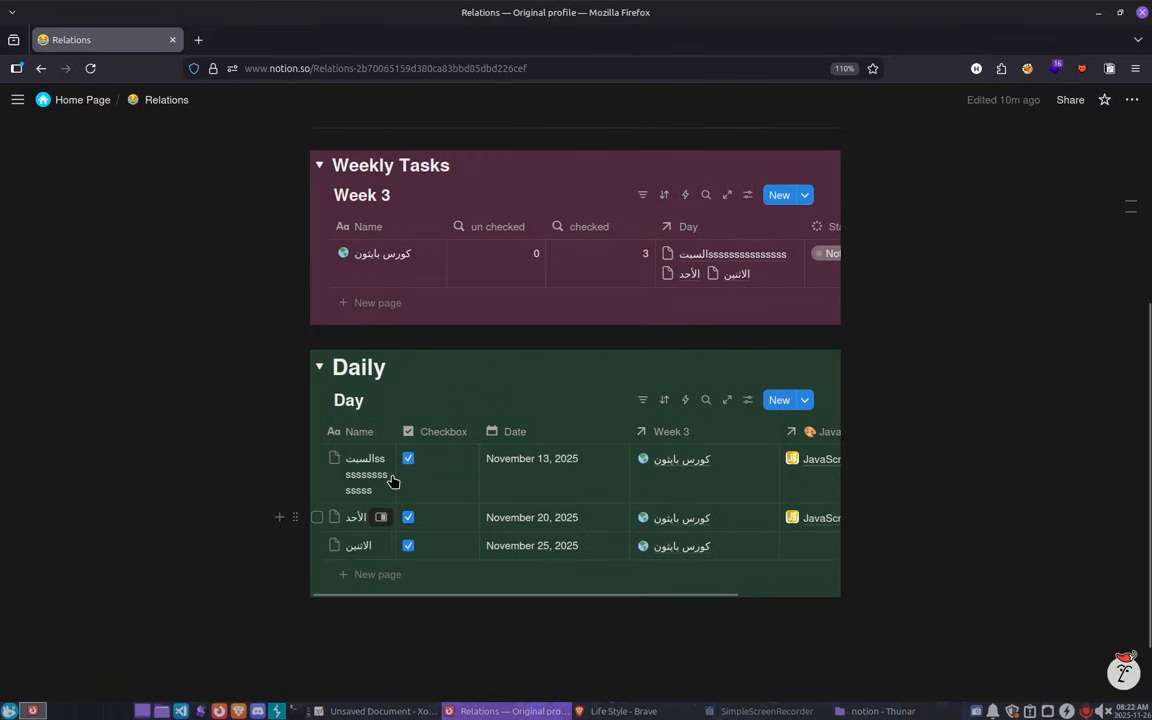
pyautogui.click(378, 486)
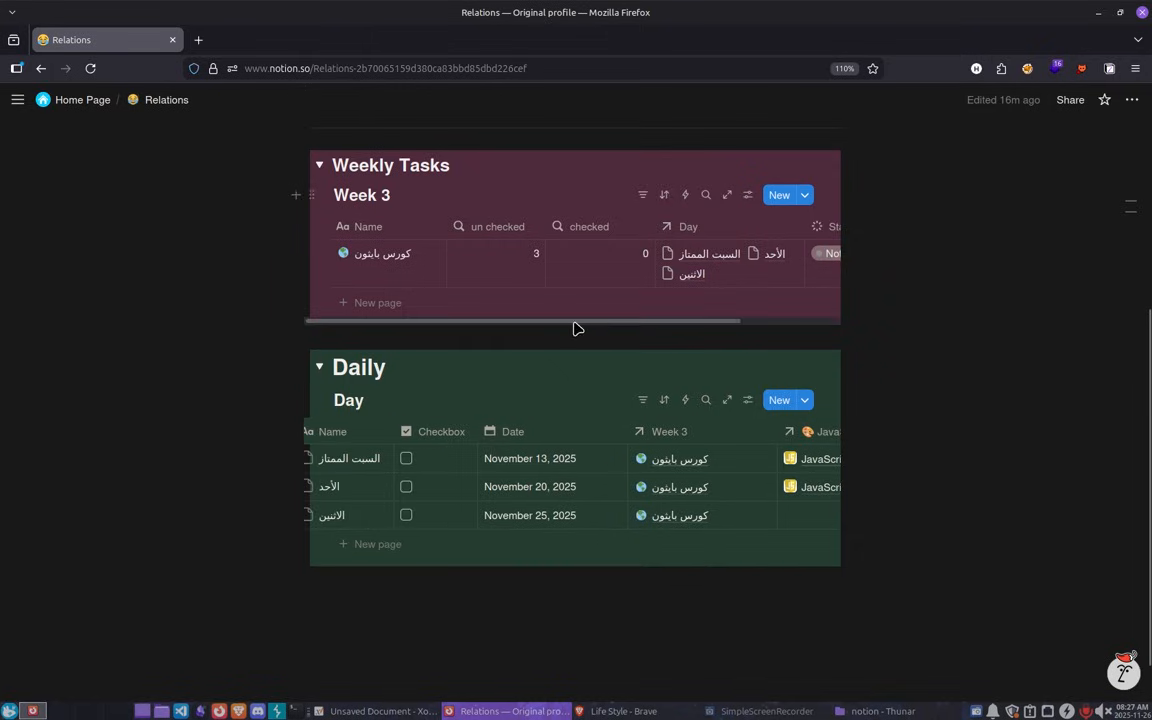
# Add a Formula property to the Week 3 table and place it directly after the Name column.
pyautogui.moveTo(727, 322); pyautogui.dragTo(795, 326)
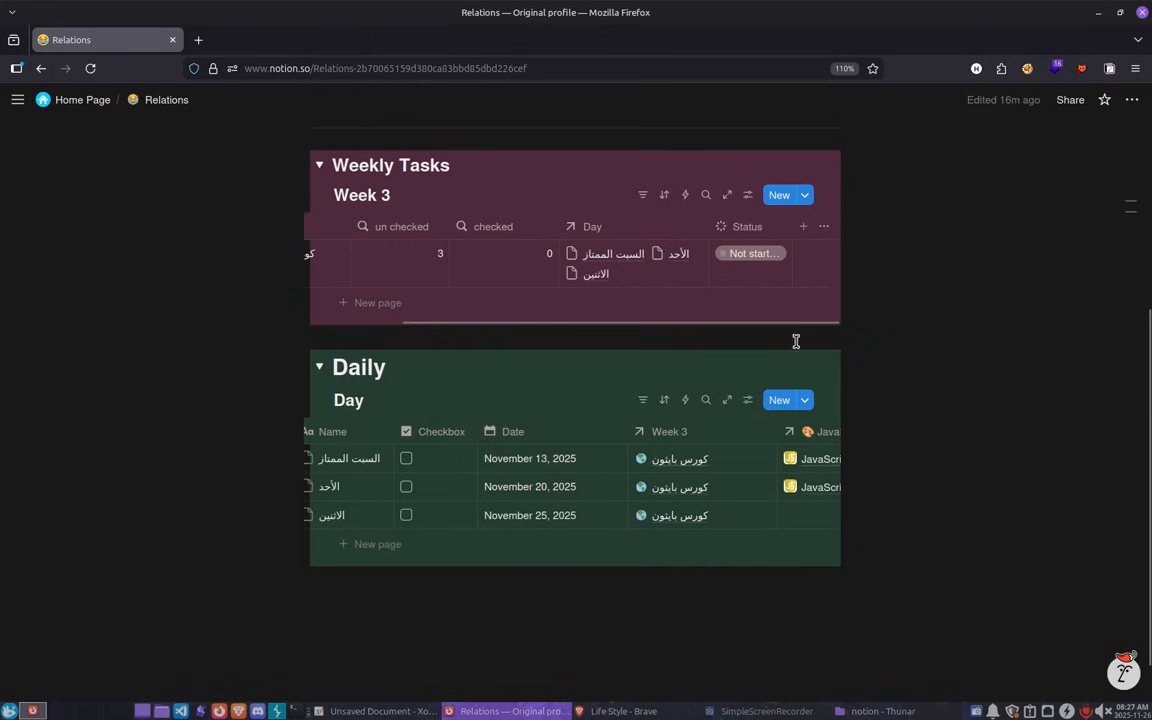
pyautogui.click(801, 228)
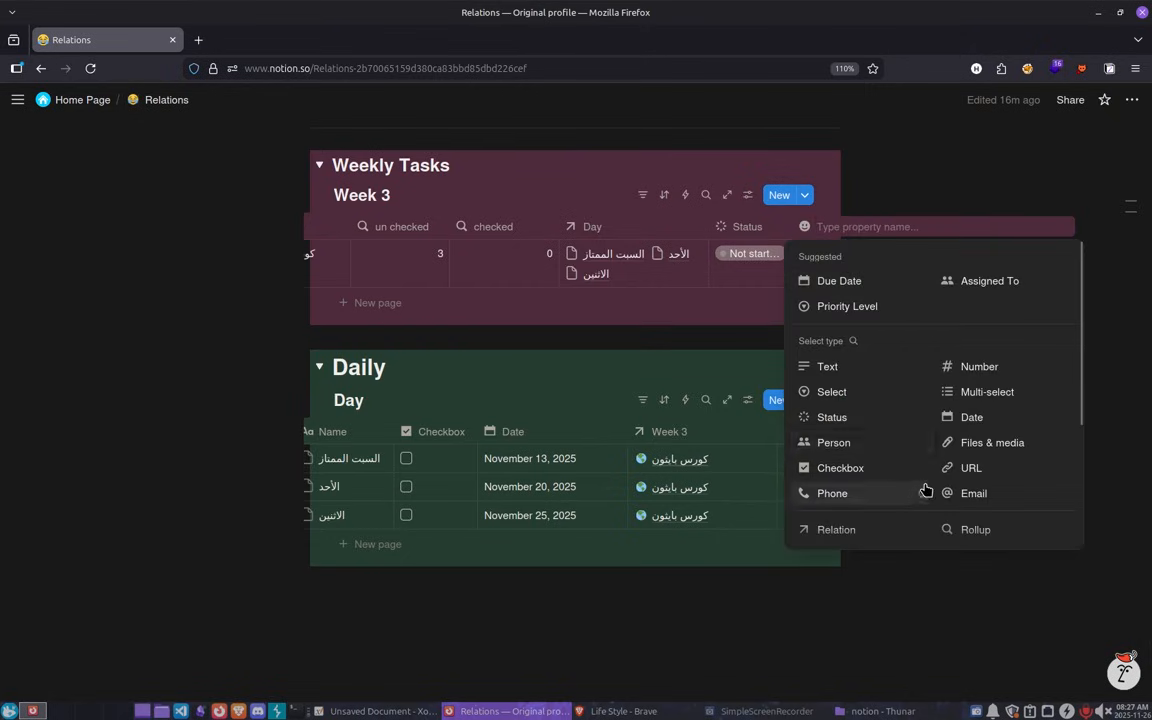
pyautogui.scroll(-2, 925, 490)
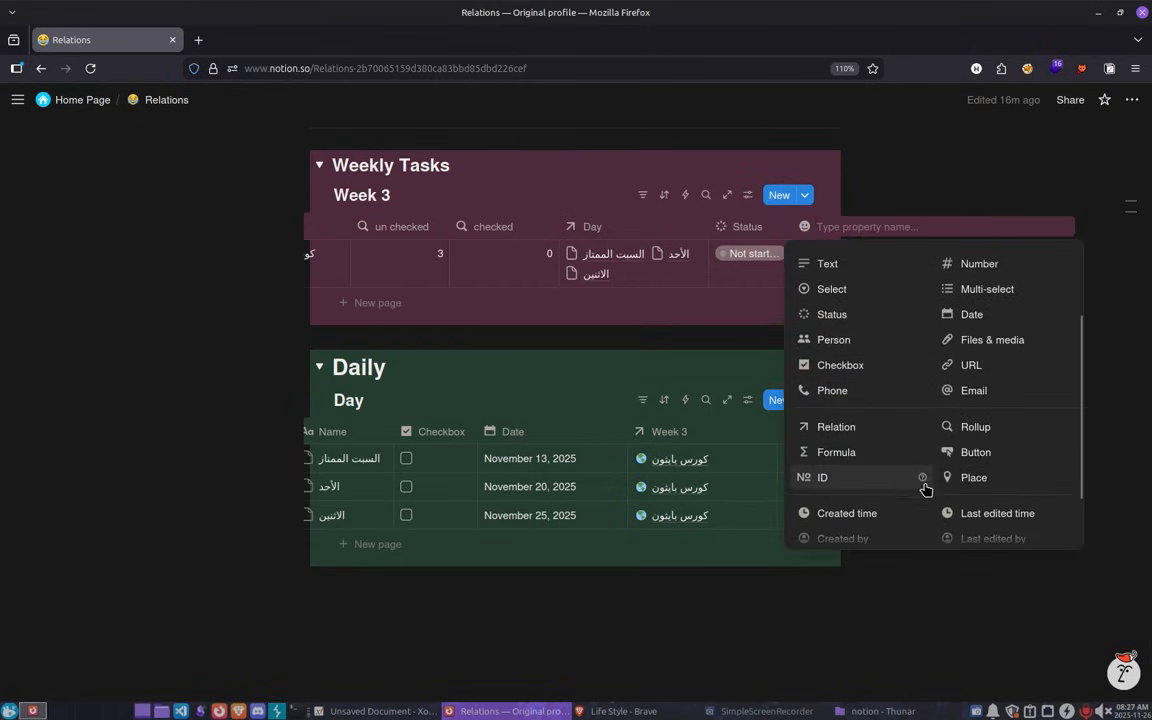
pyautogui.click(838, 452)
pyautogui.moveTo(817, 228); pyautogui.dragTo(480, 229)
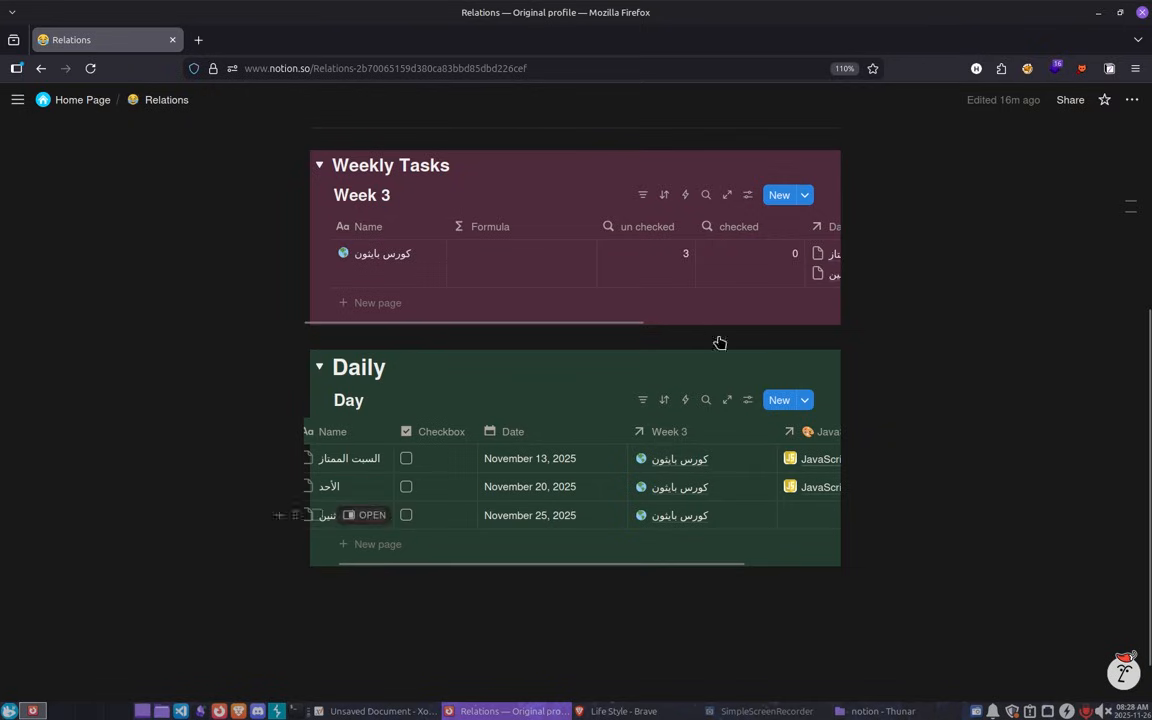
# Tick and untick the السبت الممتاز checkbox in the Day table to test the Week 3 rollups.
pyautogui.click(406, 459)
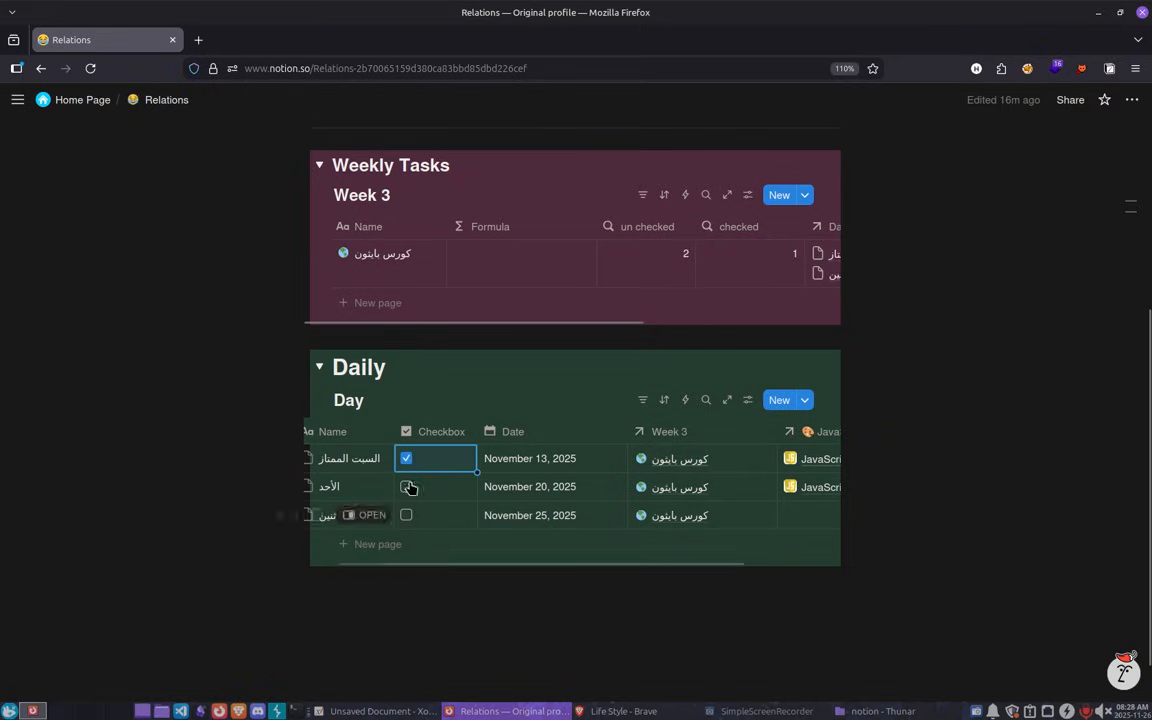
pyautogui.click(432, 455)
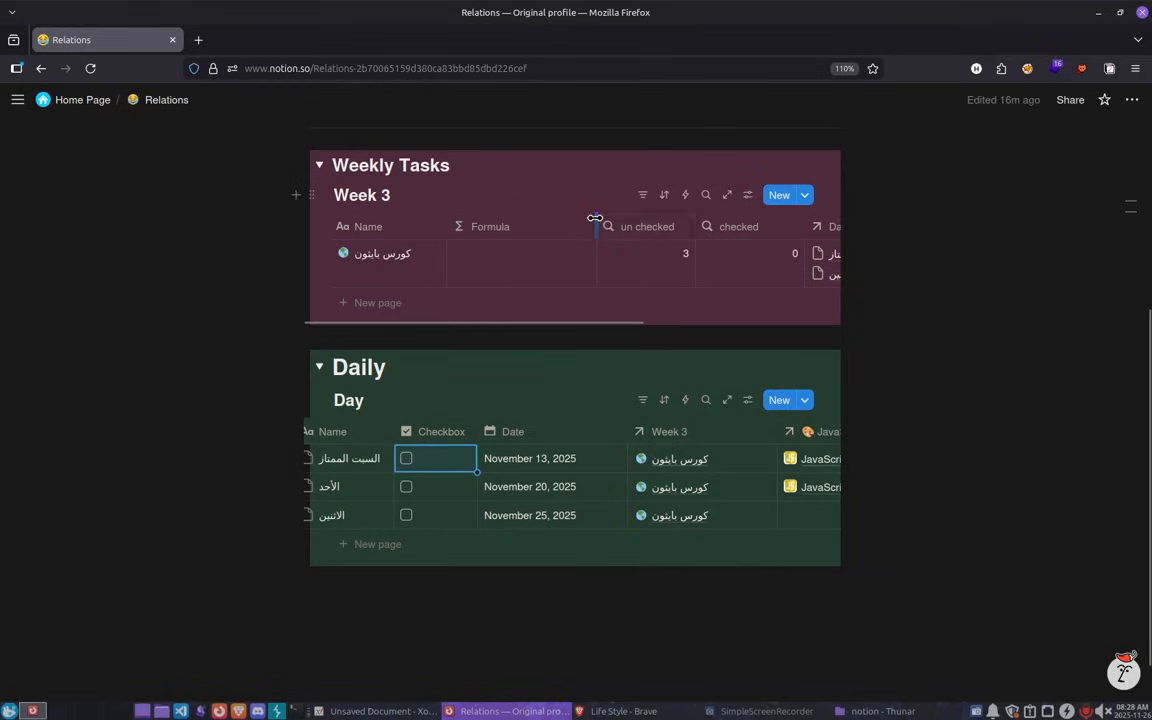
# Narrow the Week 3 Formula column and set its formula to repeat("⭐", checked) + repeat("⚪", un checked).
pyautogui.moveTo(590, 224); pyautogui.dragTo(522, 220)
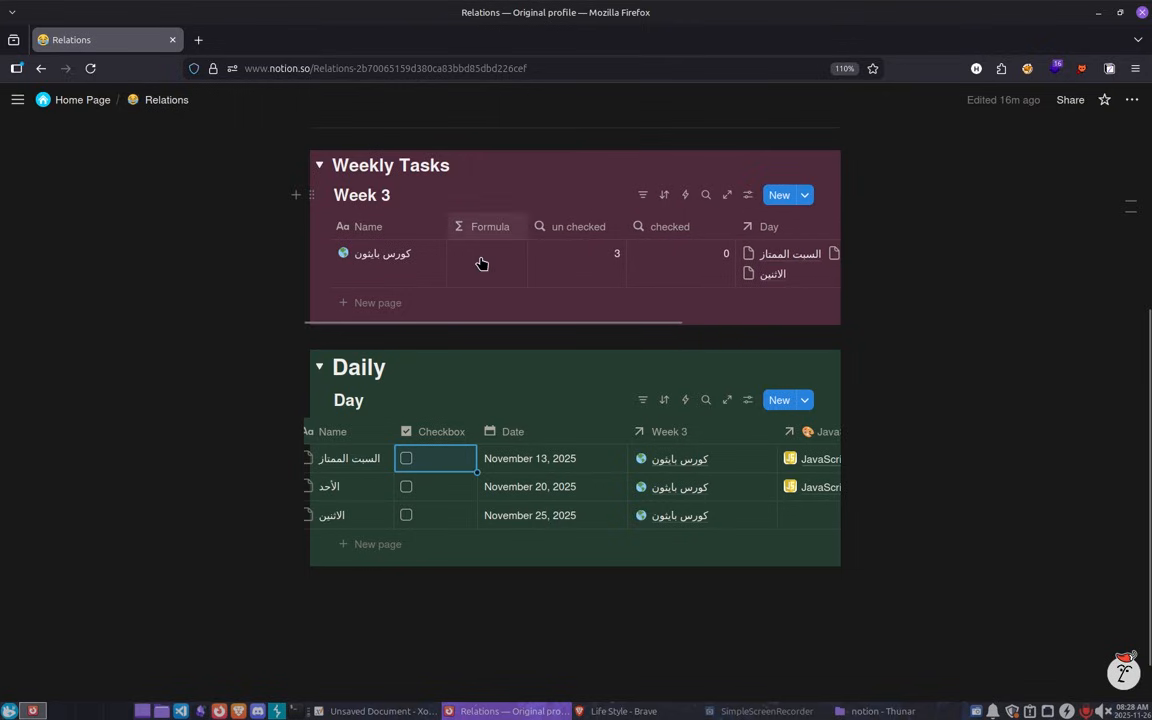
pyautogui.click(481, 263)
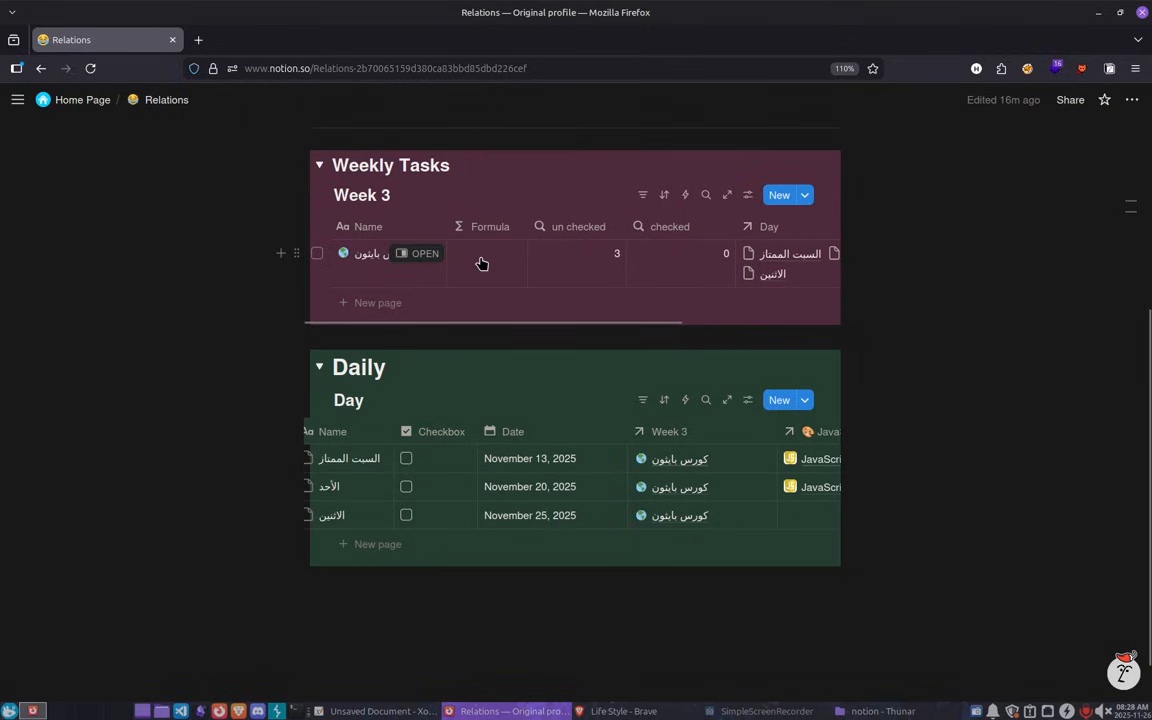
pyautogui.click(488, 256)
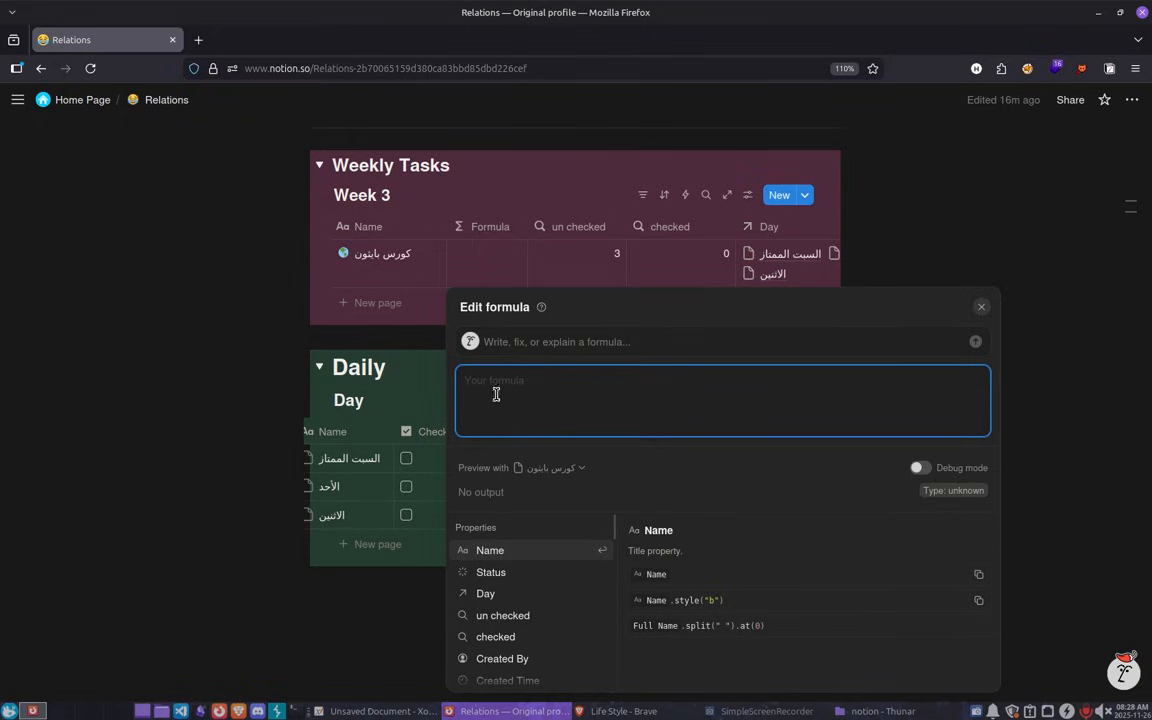
pyautogui.write('repeat("⭐", checked) + repeat("⚪", un checked)')
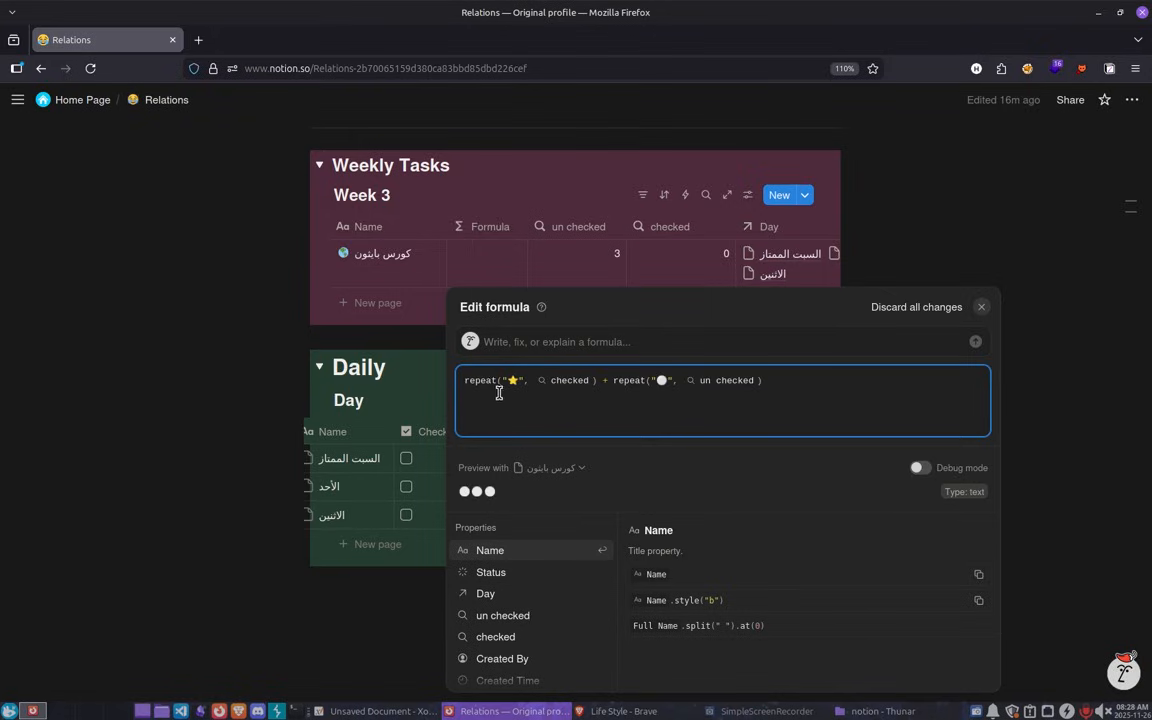
pyautogui.click(498, 393)
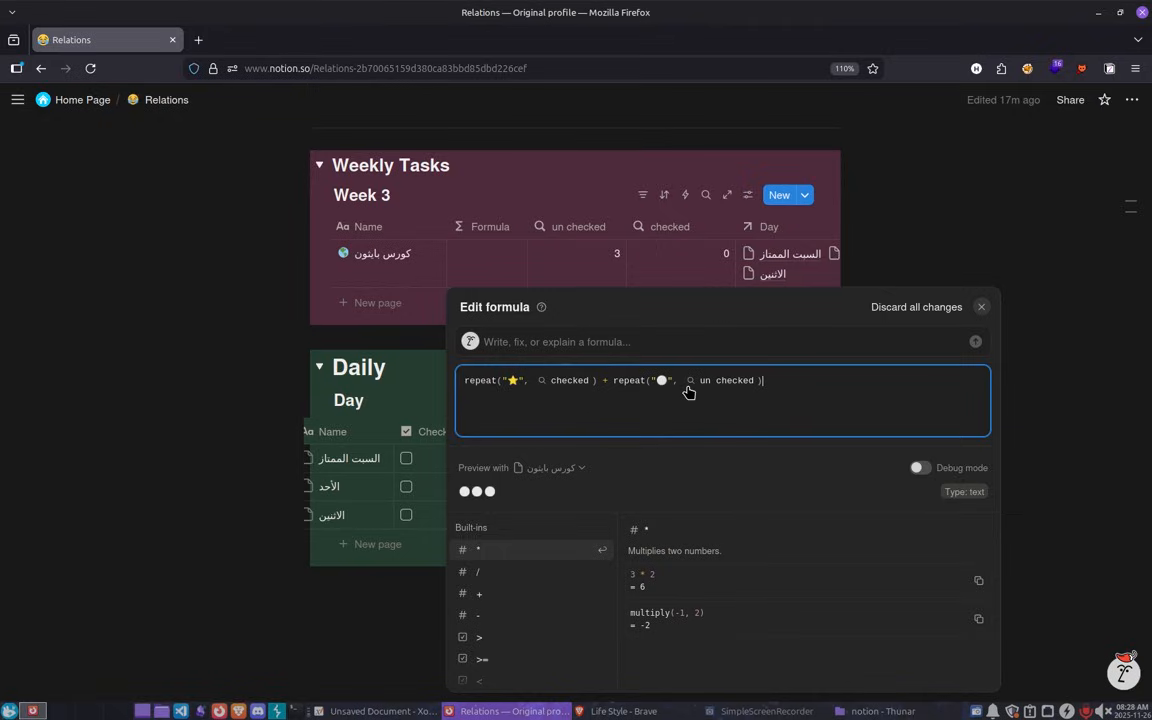
pyautogui.click(981, 311)
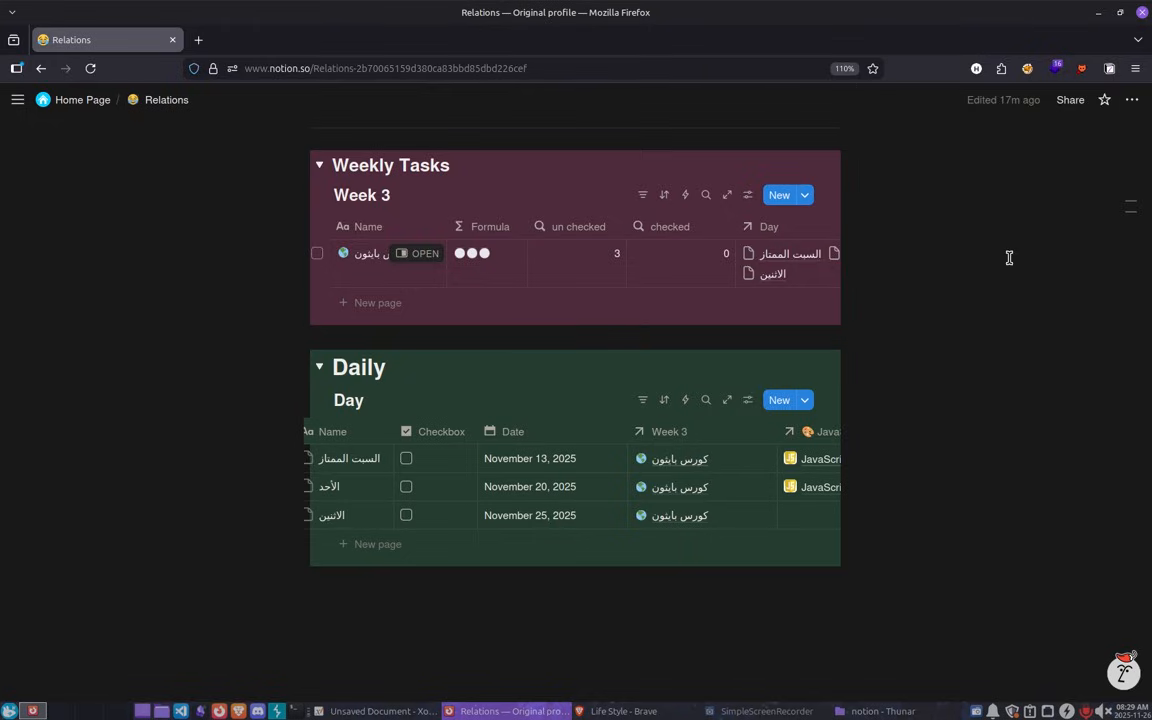
# Tick the السبت الممتاز checkbox in the Day table and reopen the Week 3 formula for review.
pyautogui.click(668, 229)
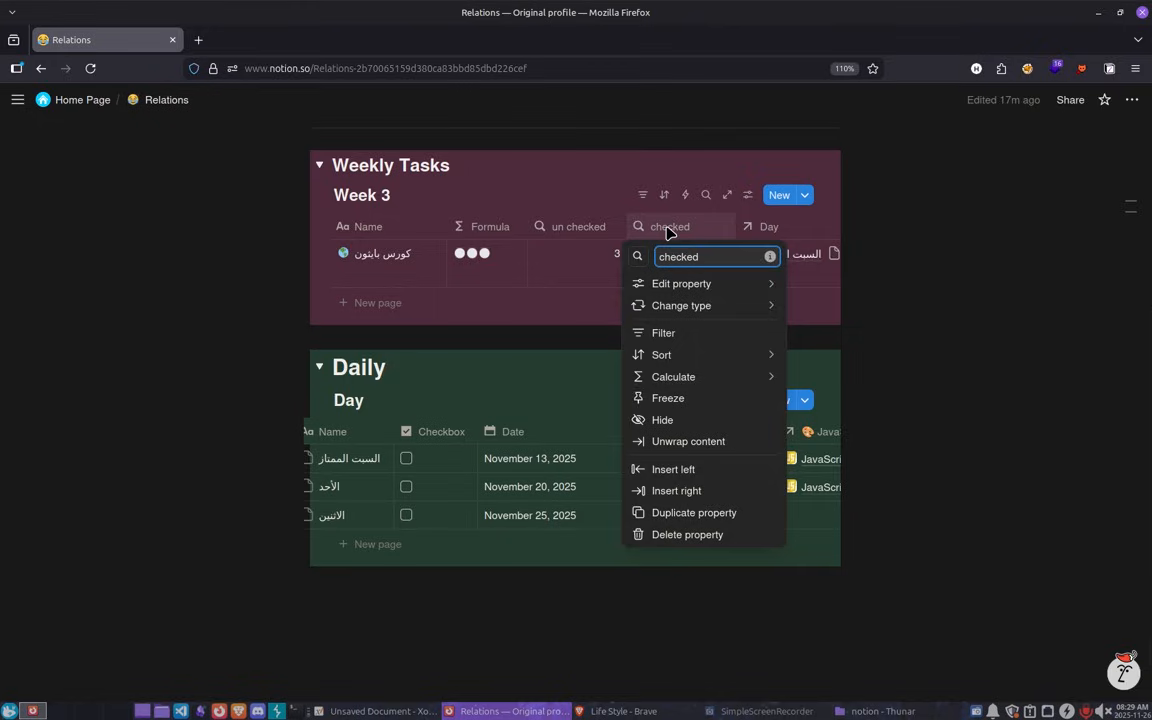
pyautogui.click(563, 259)
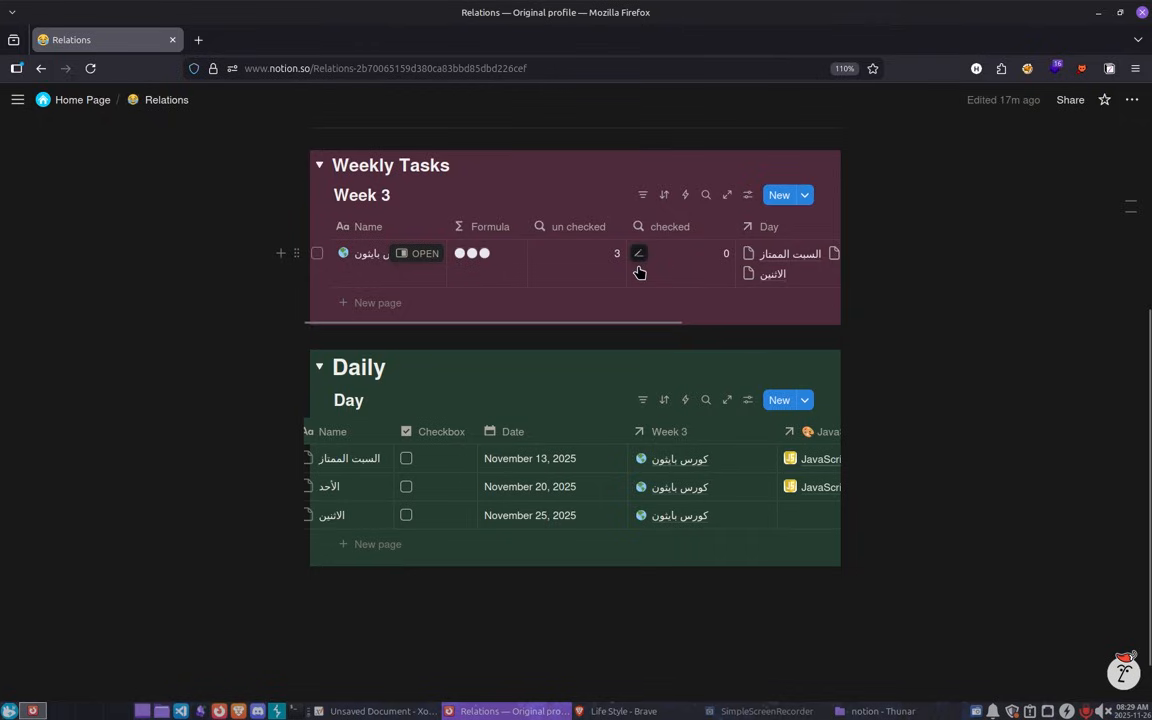
pyautogui.click(407, 459)
pyautogui.click(475, 282)
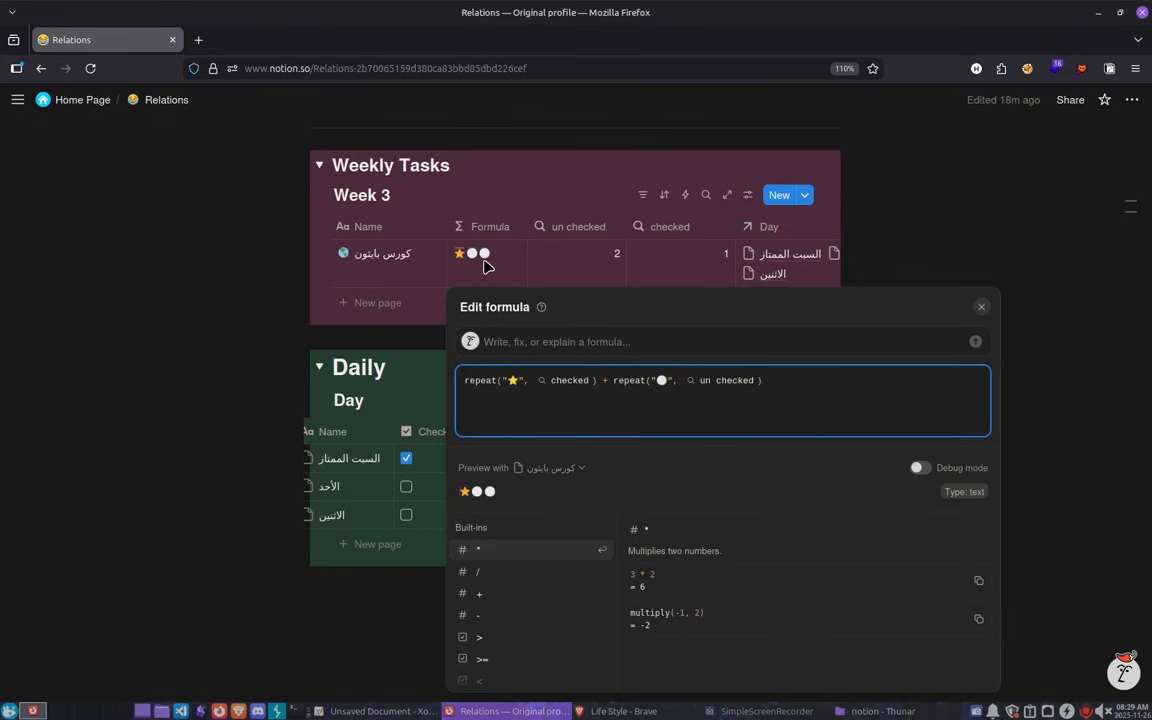
# Switch to the Life Style page in Brave, examine the Planning section's linked pages and leave the section collapsed.
pyautogui.hotkey('alt', 'Tab')
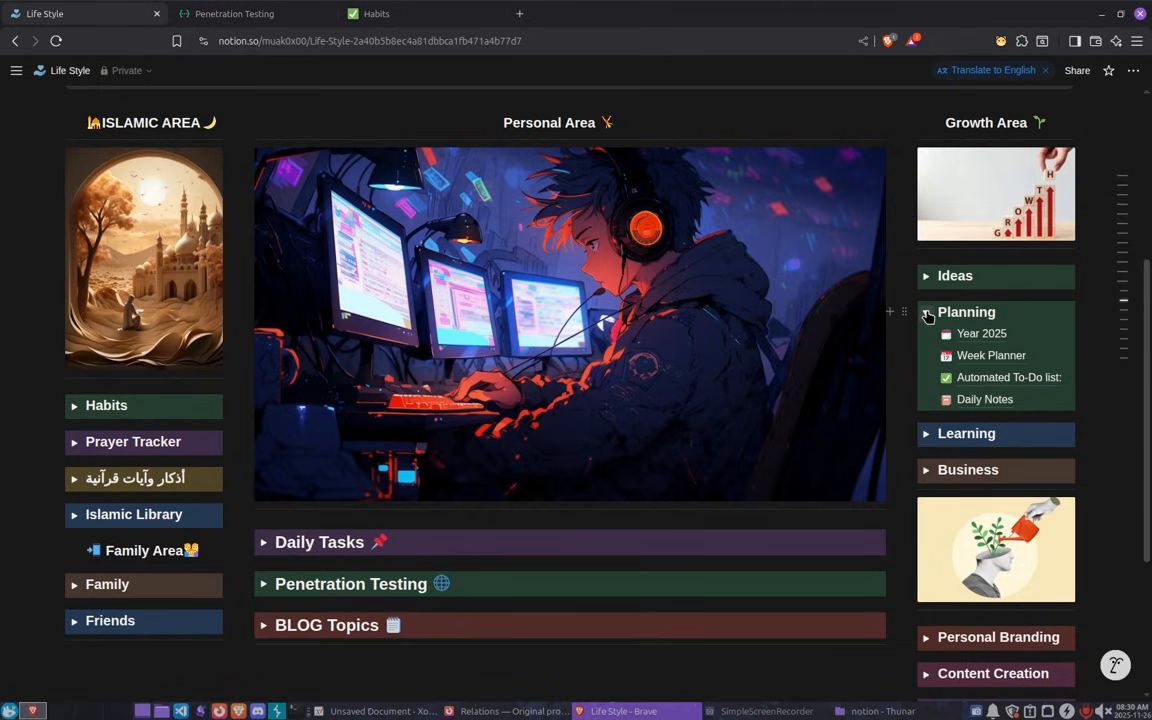
pyautogui.click(928, 315)
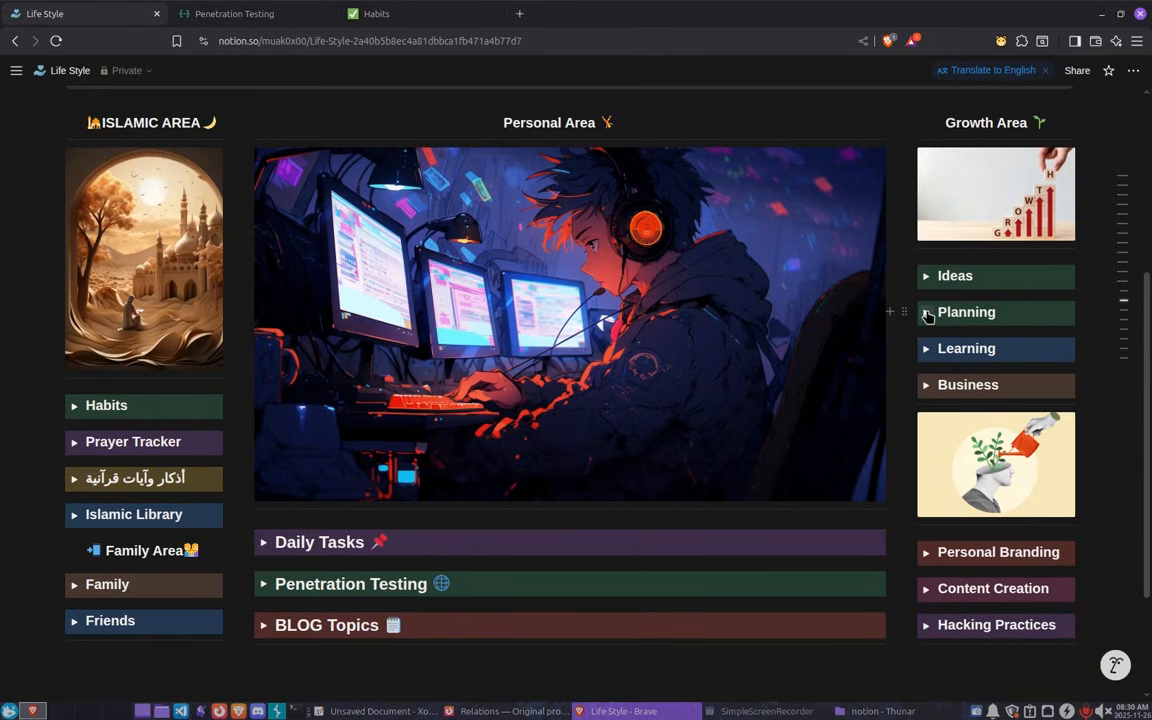
pyautogui.click(928, 315)
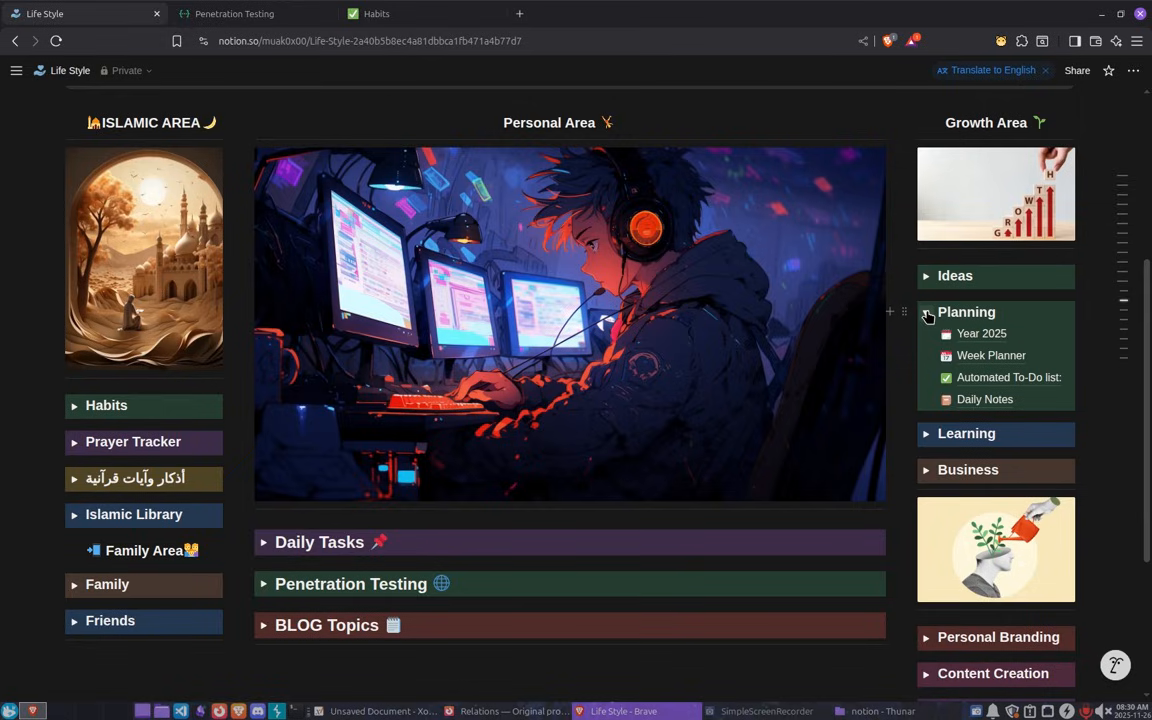
pyautogui.click(928, 315)
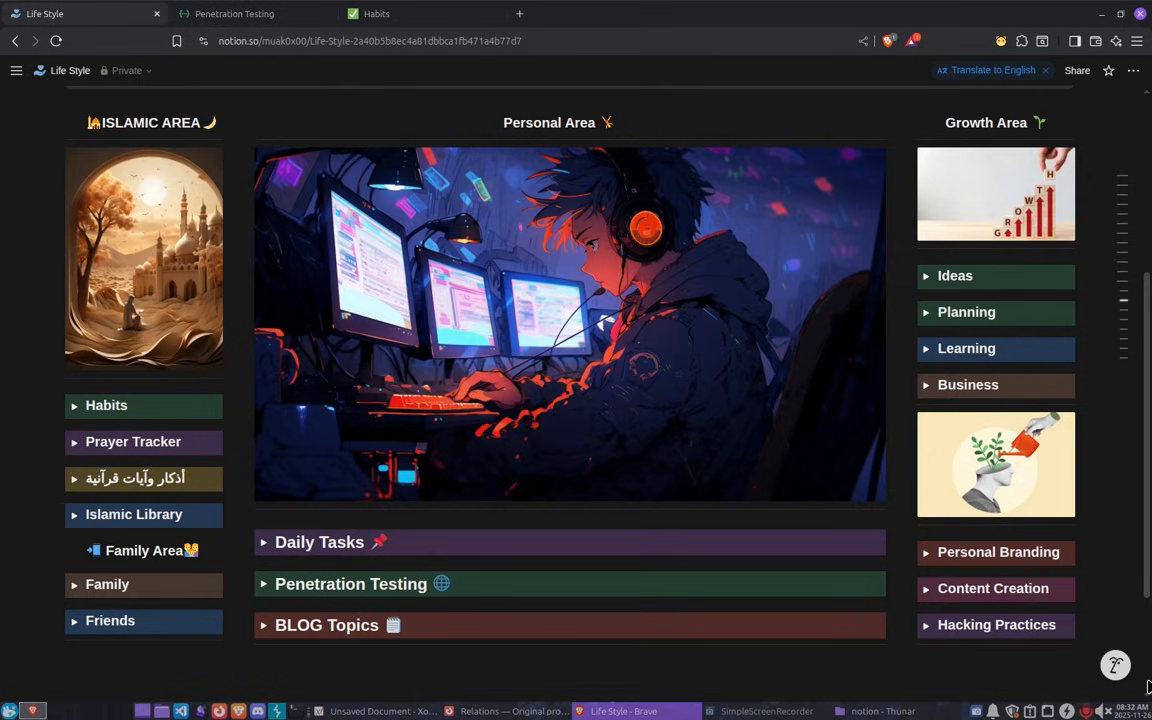
pyautogui.click(926, 312)
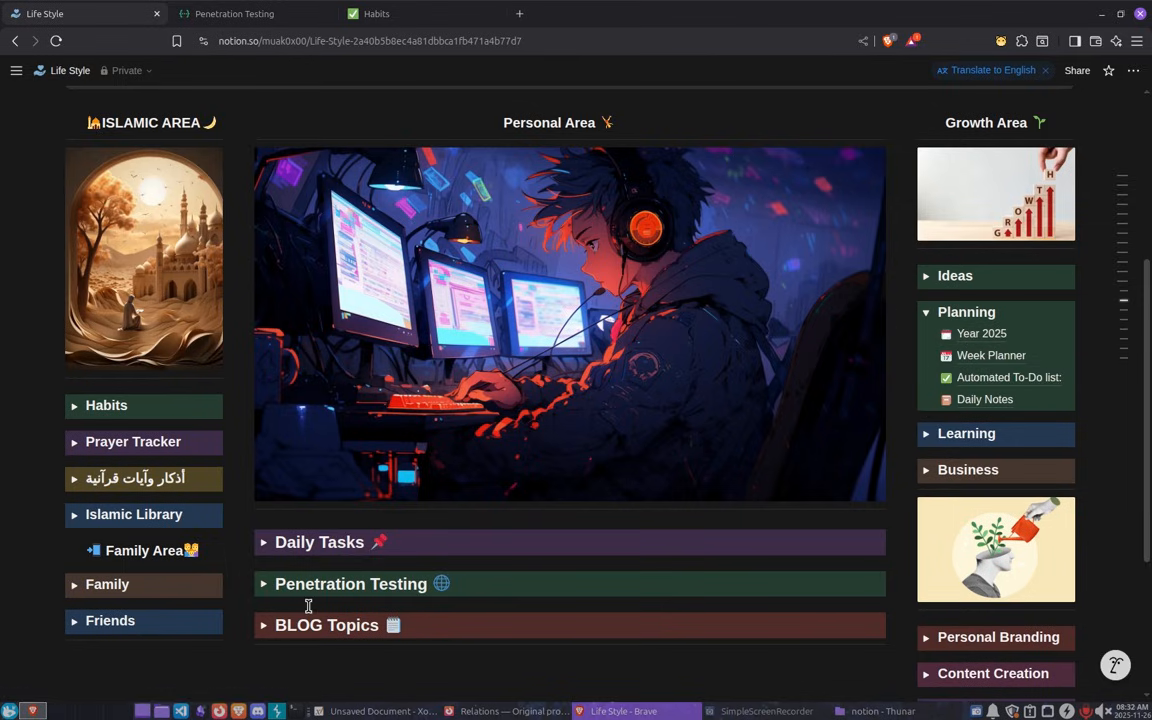
pyautogui.click(926, 312)
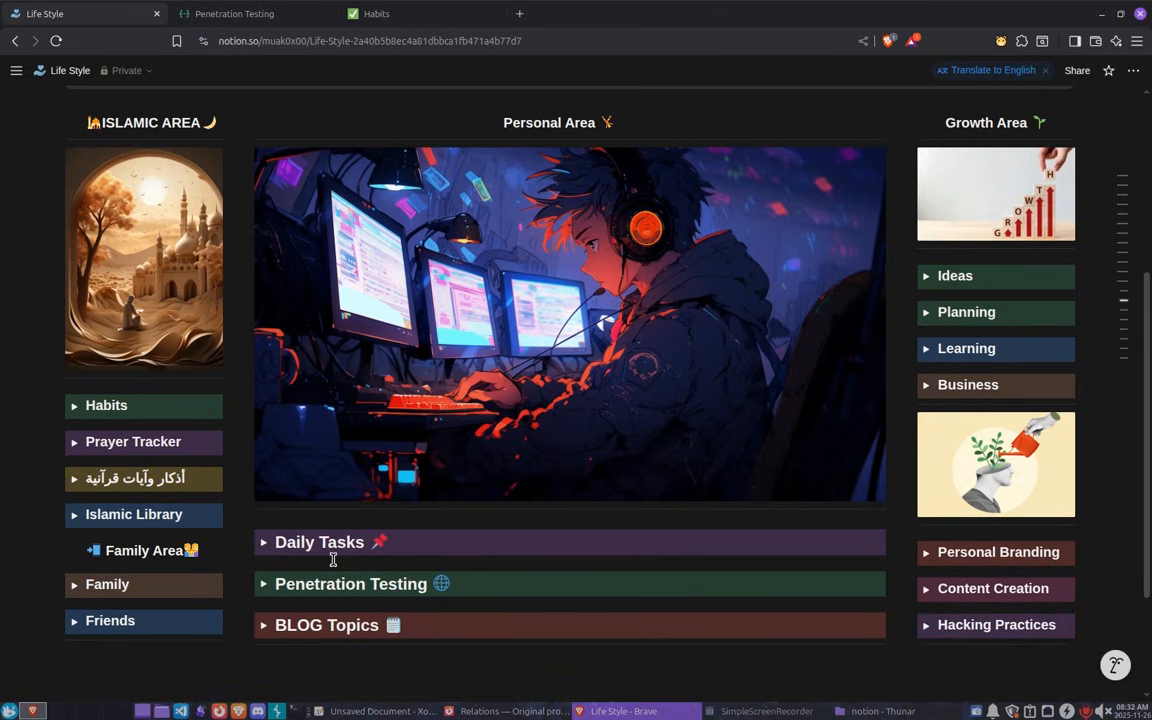
# Expand the Daily Tasks section and its Missed Tasks toggle to view the Daily tables inside.
pyautogui.click(263, 542)
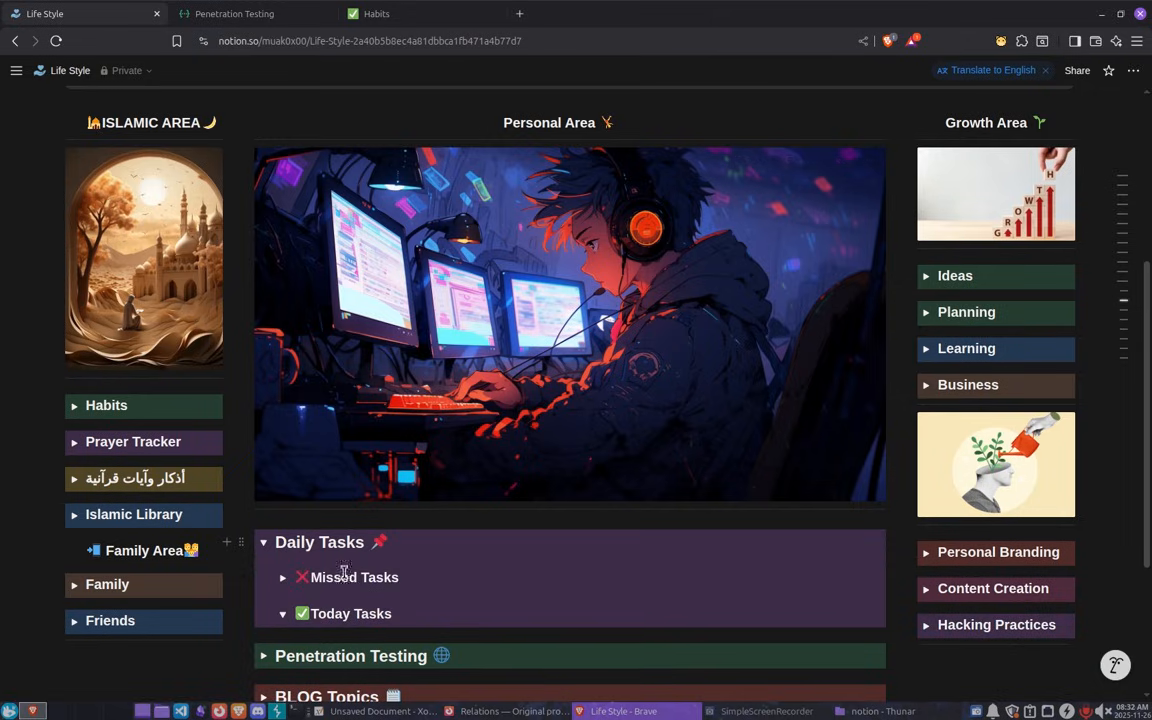
pyautogui.scroll(-2, 390, 570)
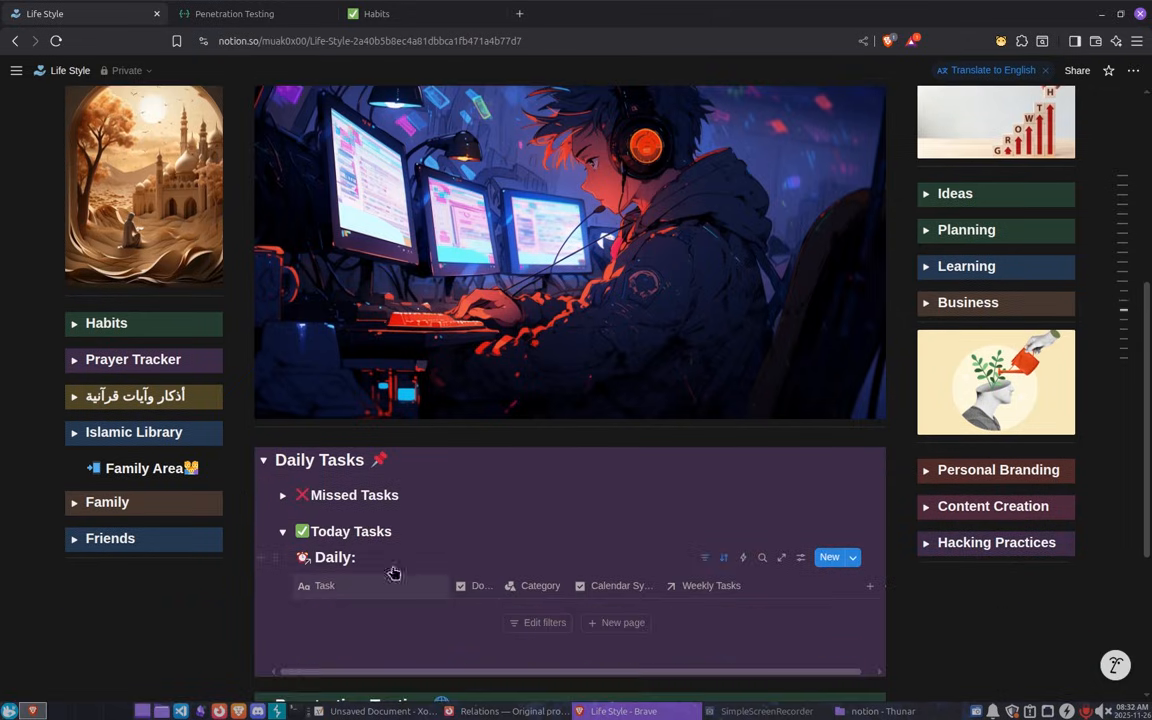
pyautogui.click(283, 496)
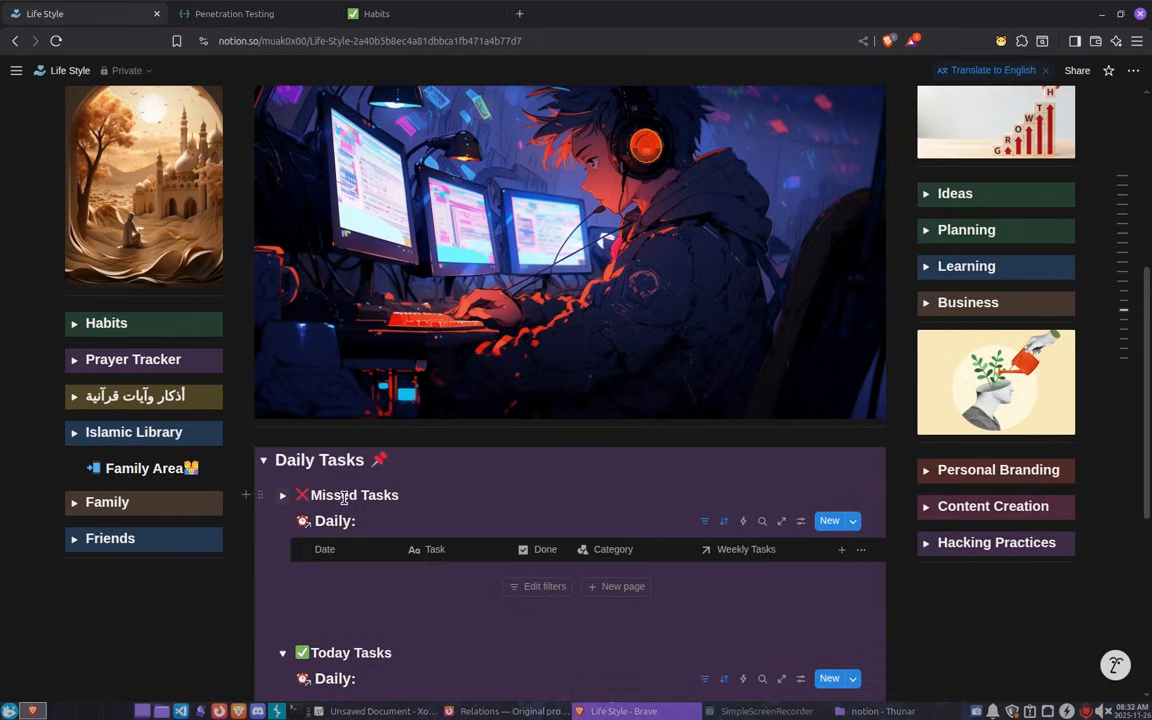